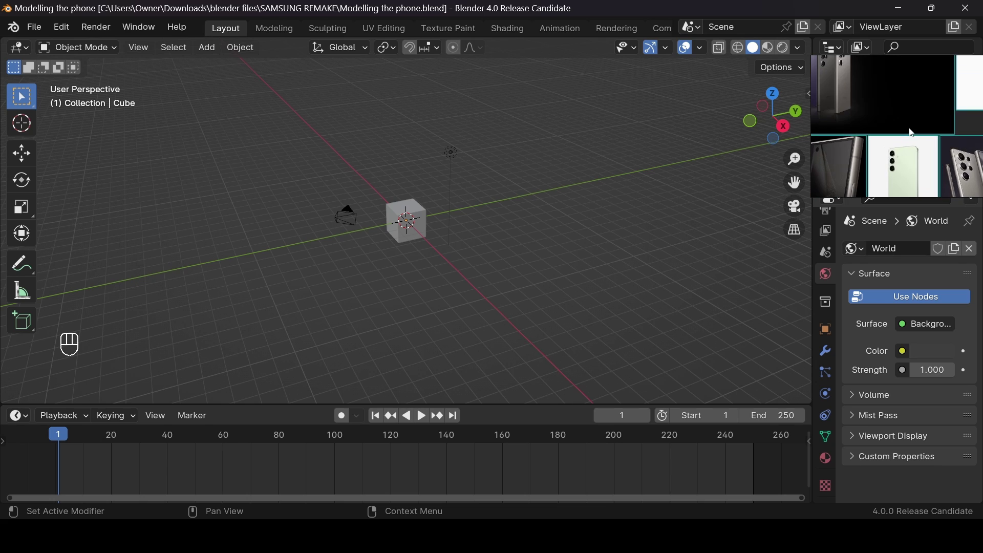
Delete all the default objects (cube, camera and light) from the scene
scroll(910, 132, "down", 4)
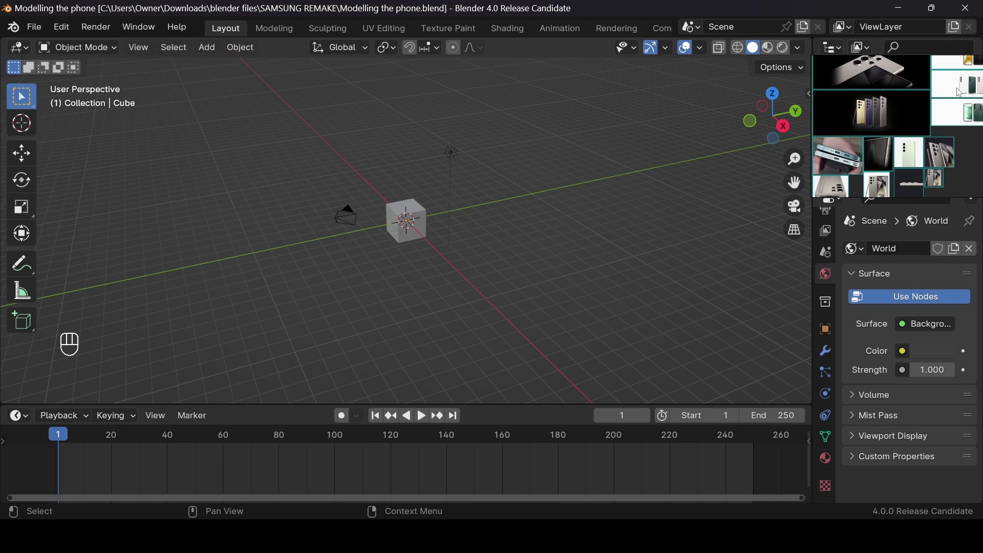
scroll(934, 126, "down", 1)
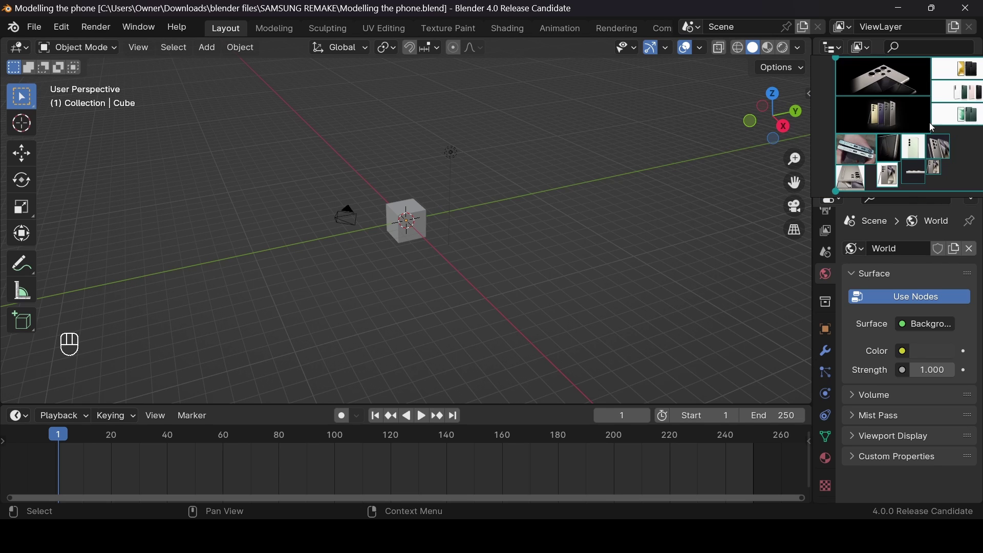
key("a")
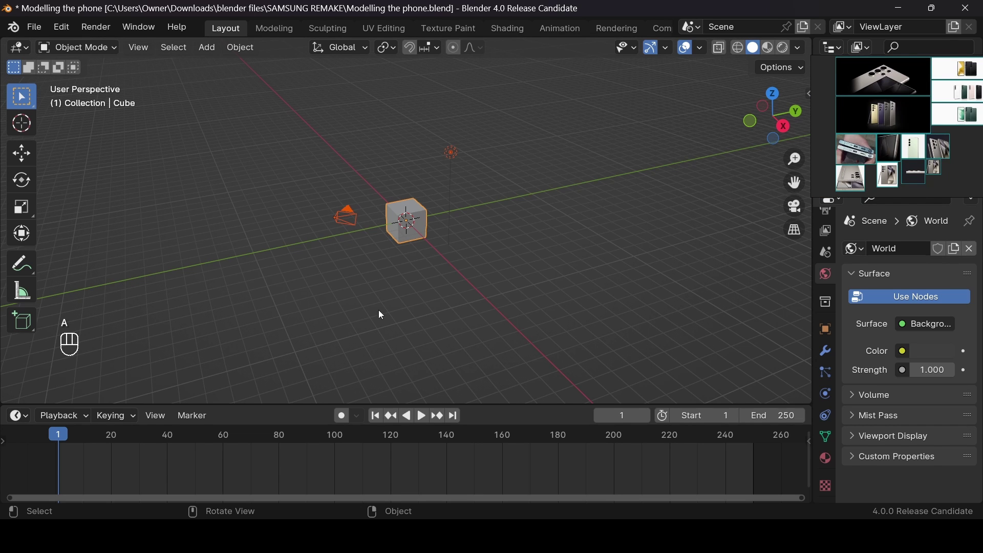
key("Delete")
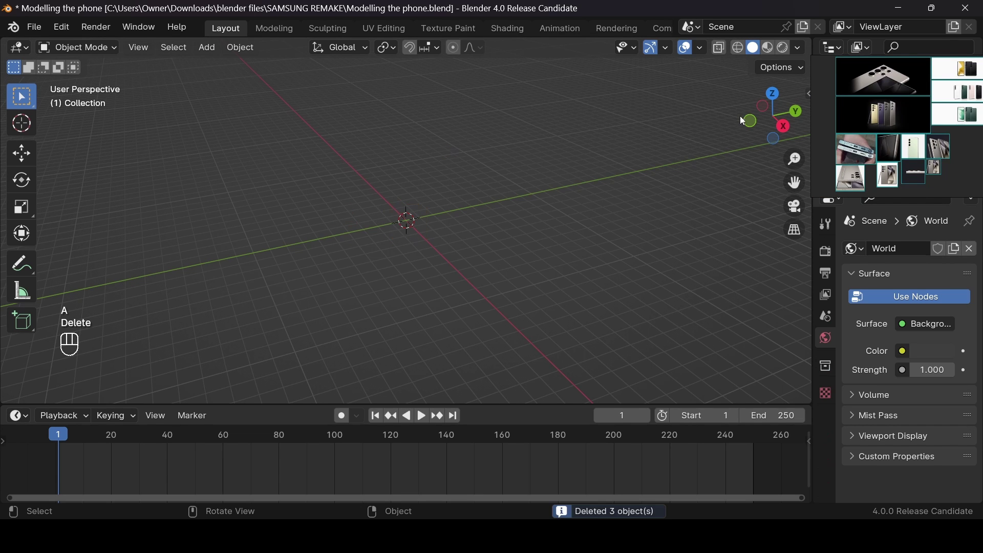
In front view, add the reference image africa-en-galaxy-s24-s928-sm-s928bztcafb-thumb-539414195.webp from the samsung folder
left_click(750, 123)
key("shift+a")
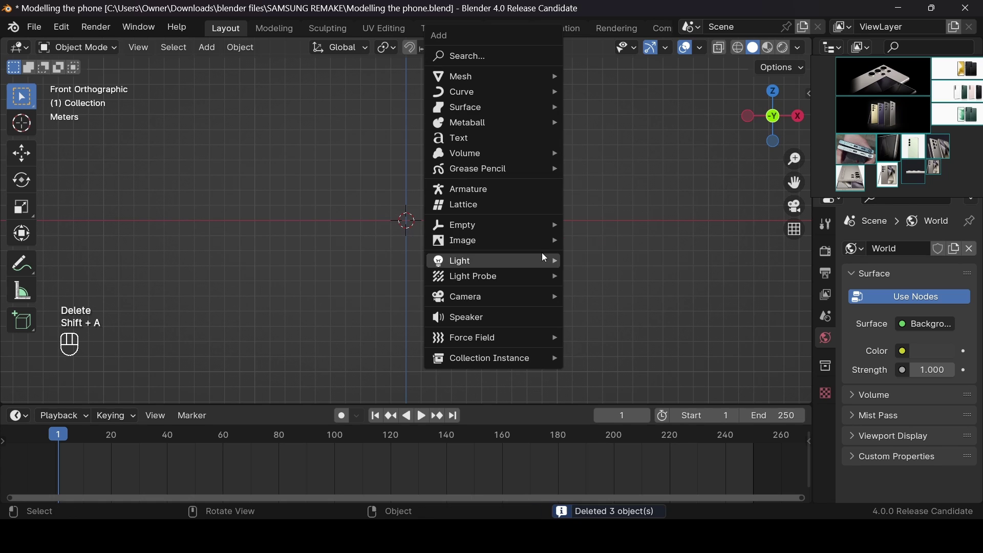
mouse_move(550, 241)
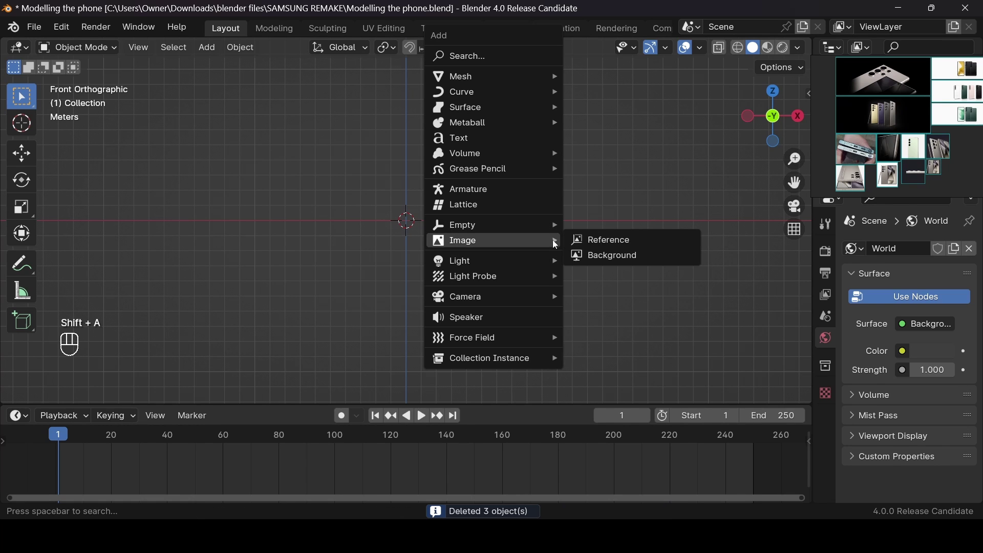
left_click(594, 240)
scroll(171, 315, "down", 4)
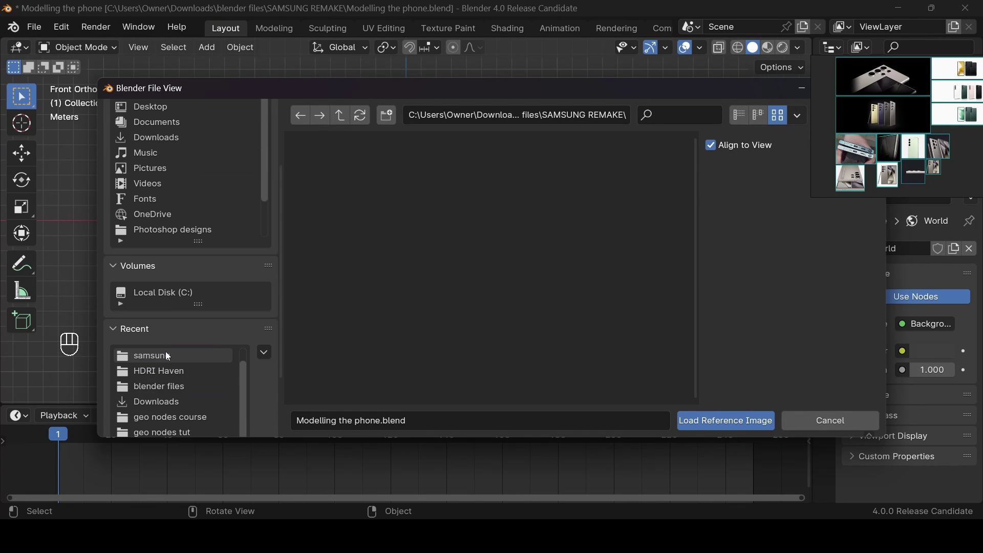
left_click(166, 354)
left_click(348, 198)
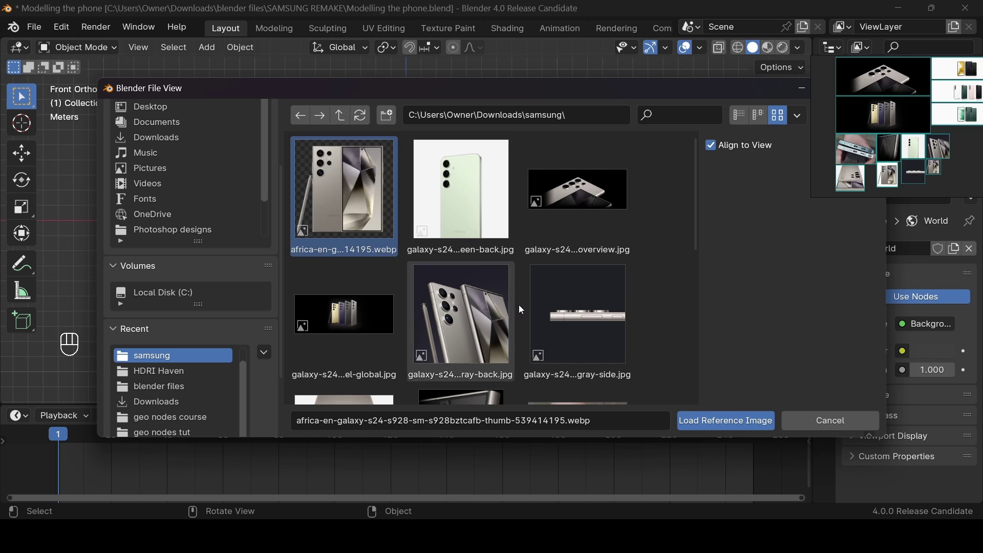
left_click(711, 417)
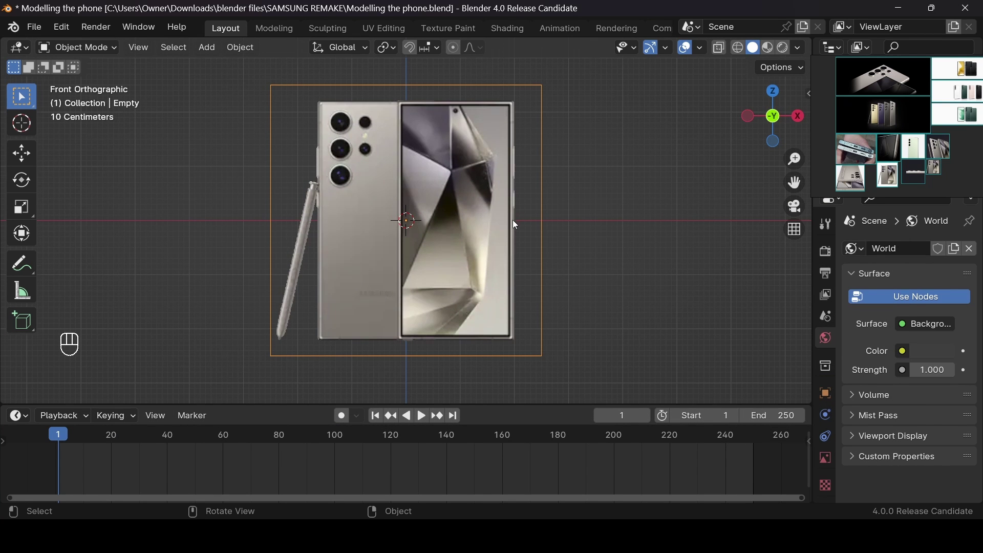
Enable opacity on the reference image and lower it to about 0.64
scroll(516, 225, "down", 2)
scroll(517, 231, "up", 1)
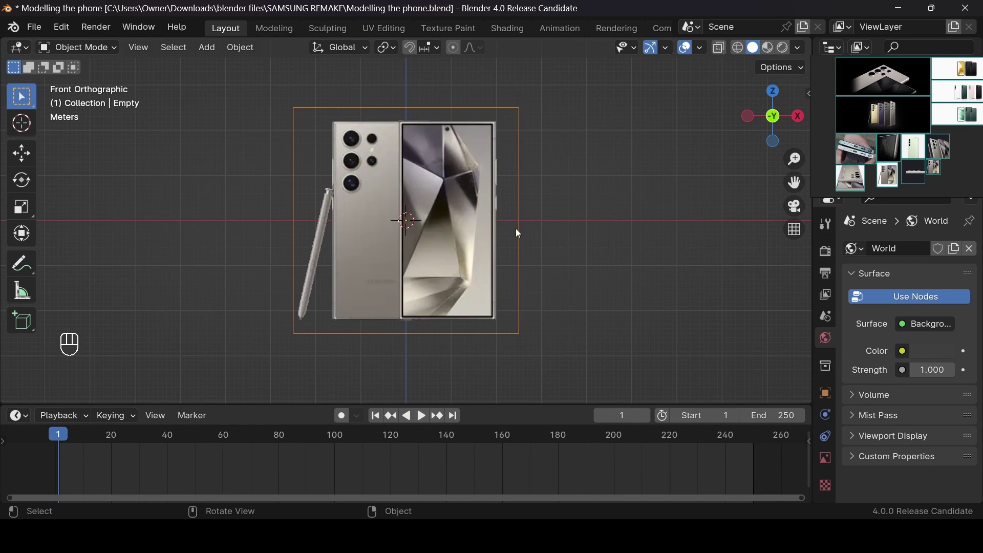
left_click(826, 458)
scroll(901, 409, "down", 2)
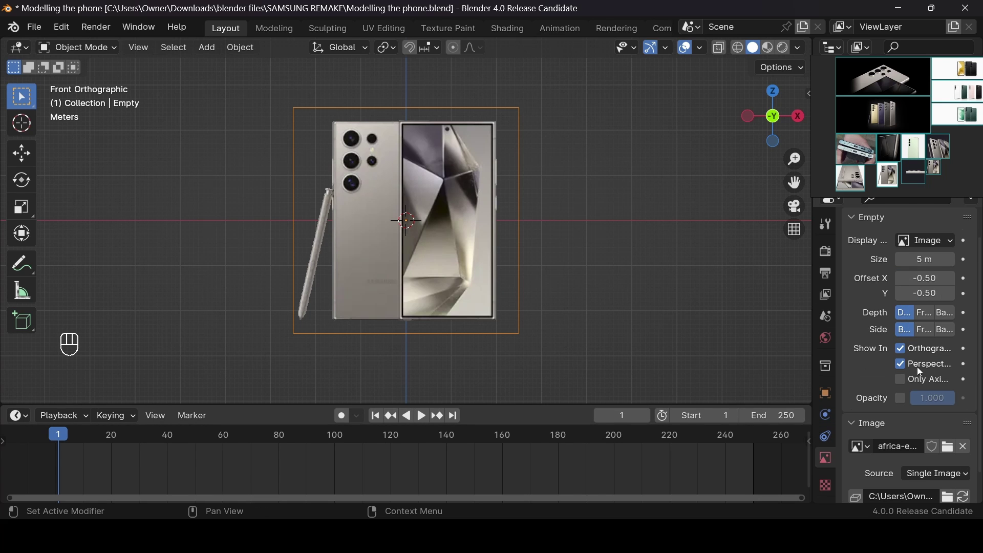
left_click(903, 401)
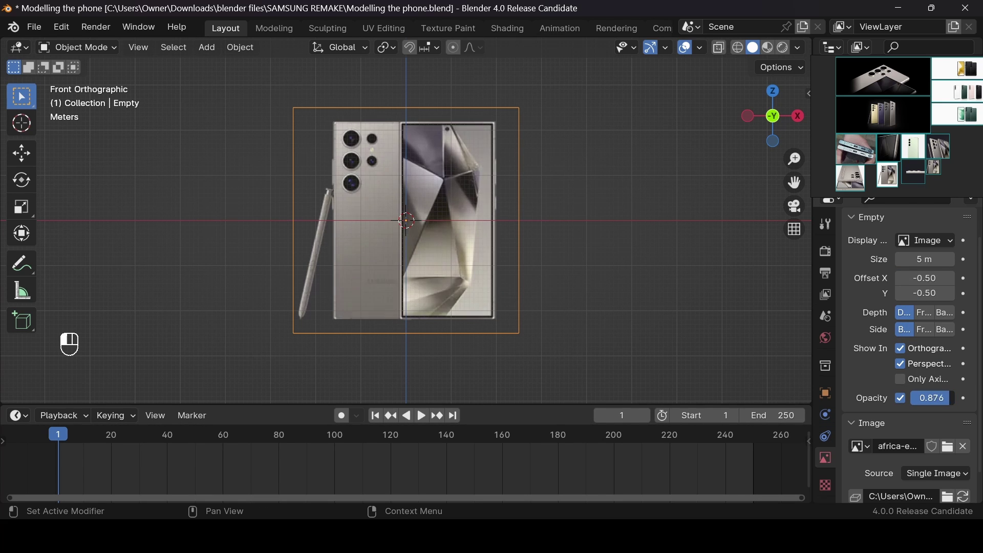
left_click_drag(932, 398, 928, 398)
Add a cube and move it along the X axis to centre it over the front-facing phone in the reference
key("shift+a")
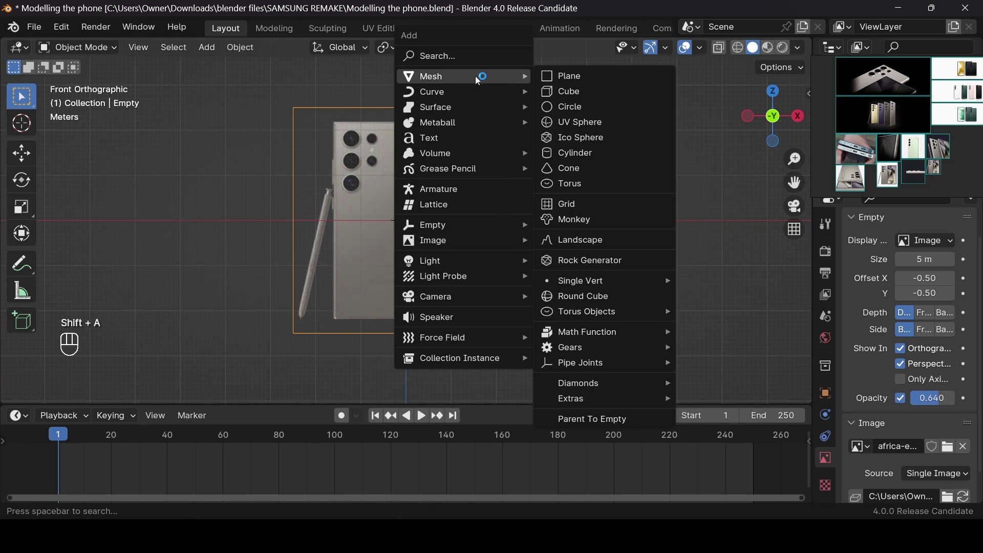
type("cu")
key("Return")
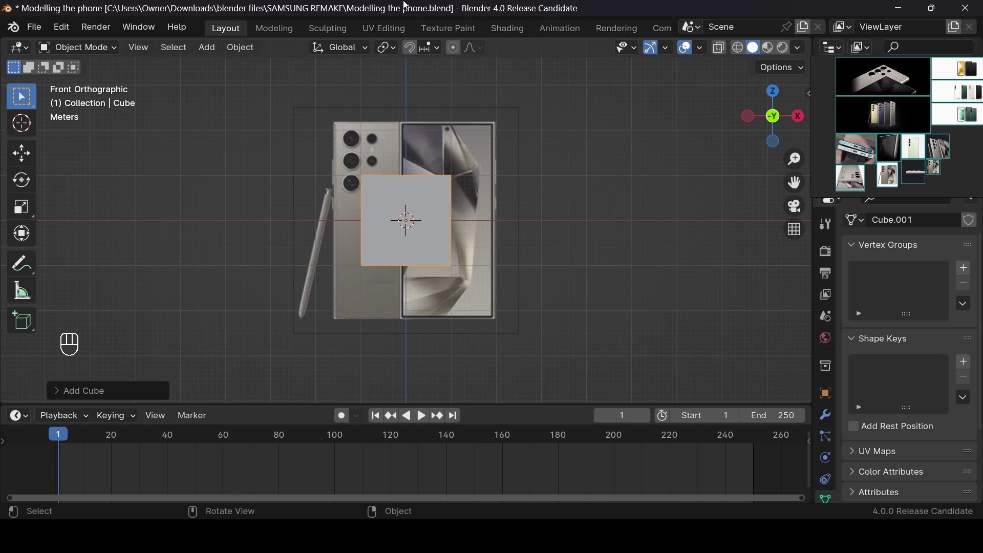
key("g")
key("x")
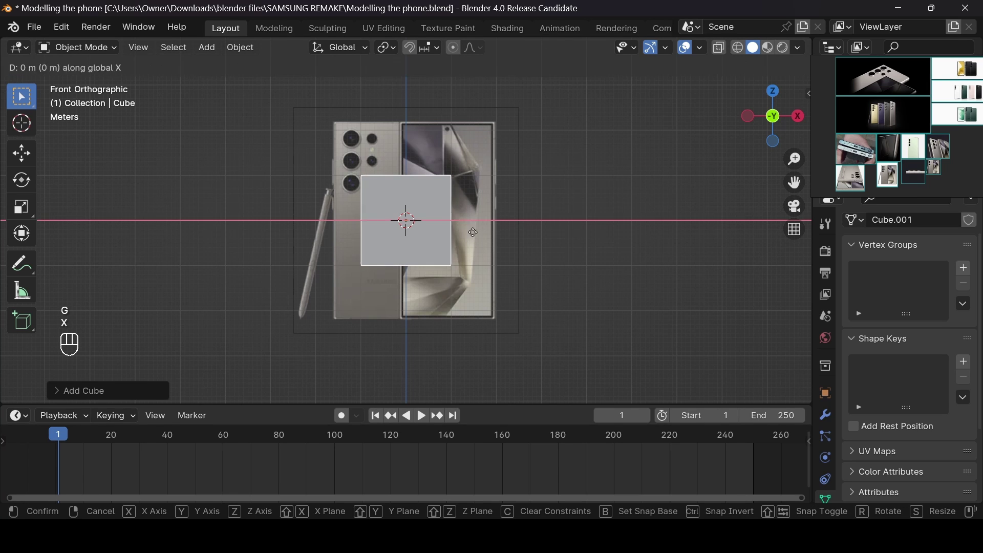
left_click(503, 241)
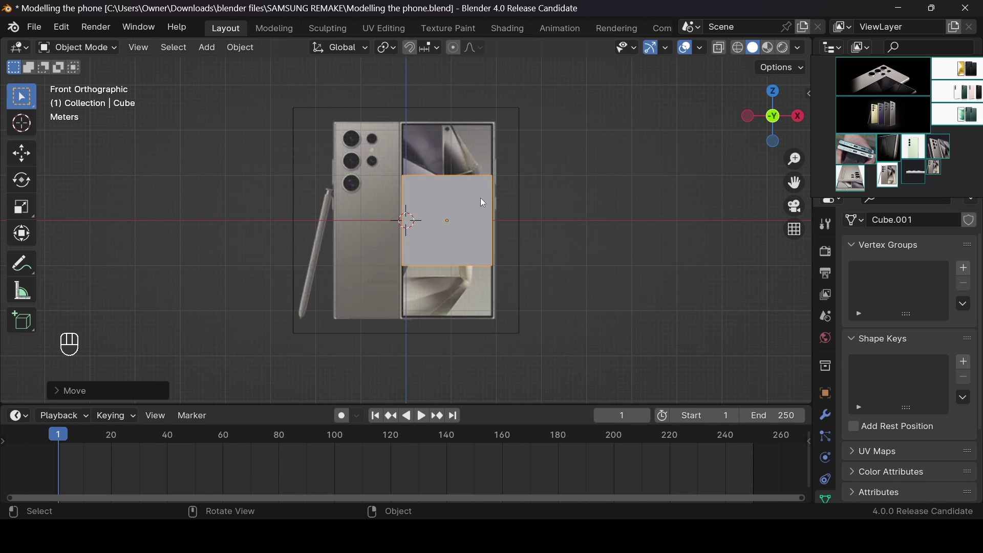
Scale the cube by about 1.06 on X and about 2.2 on Z to match the front-facing phone's outline
scroll(510, 221, "up", 5)
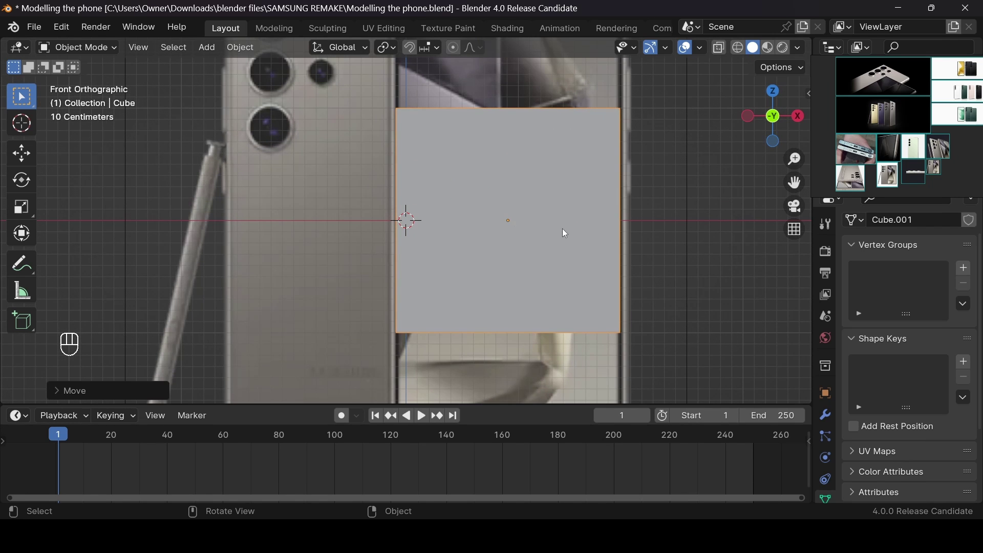
key("s")
key("x")
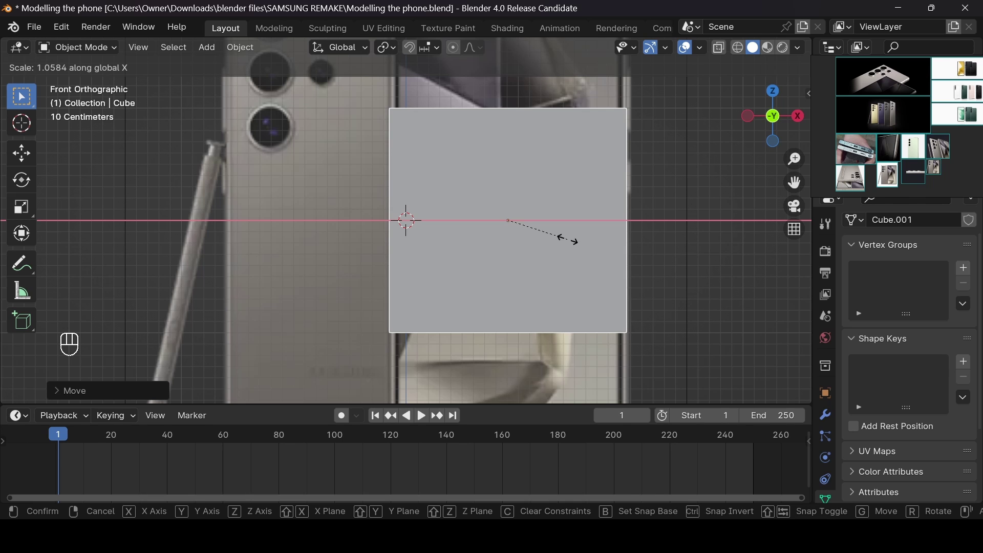
left_click(568, 239)
scroll(567, 239, "down", 3)
key("s")
key("z")
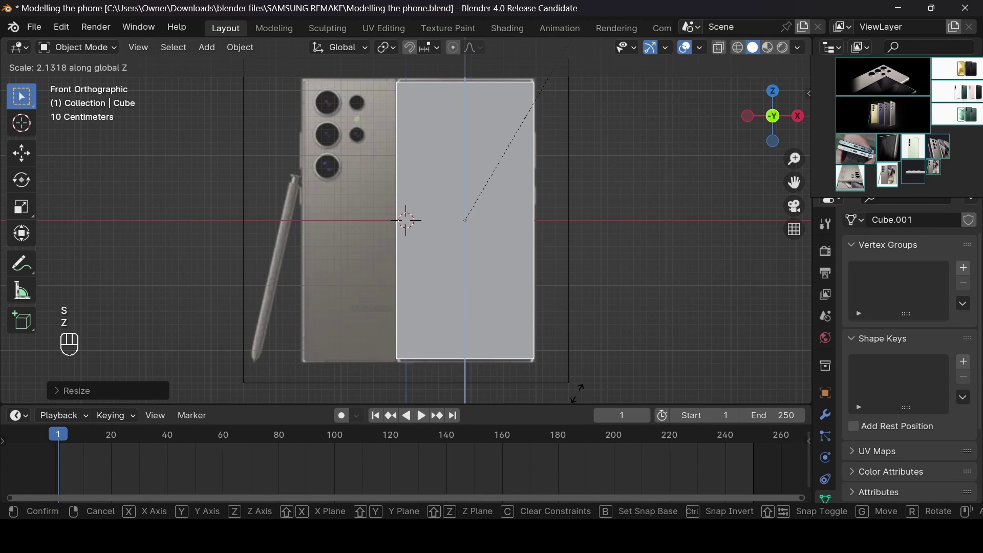
left_click(579, 368)
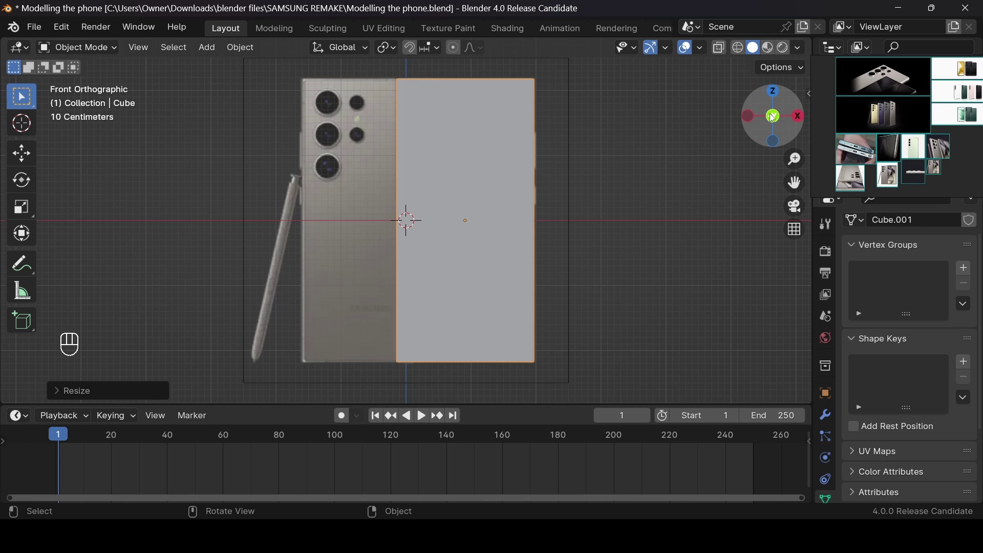
Consult the phone-edge reference photo and scale the block on Y to less than a tenth of its depth
left_click_drag(776, 118, 661, 172)
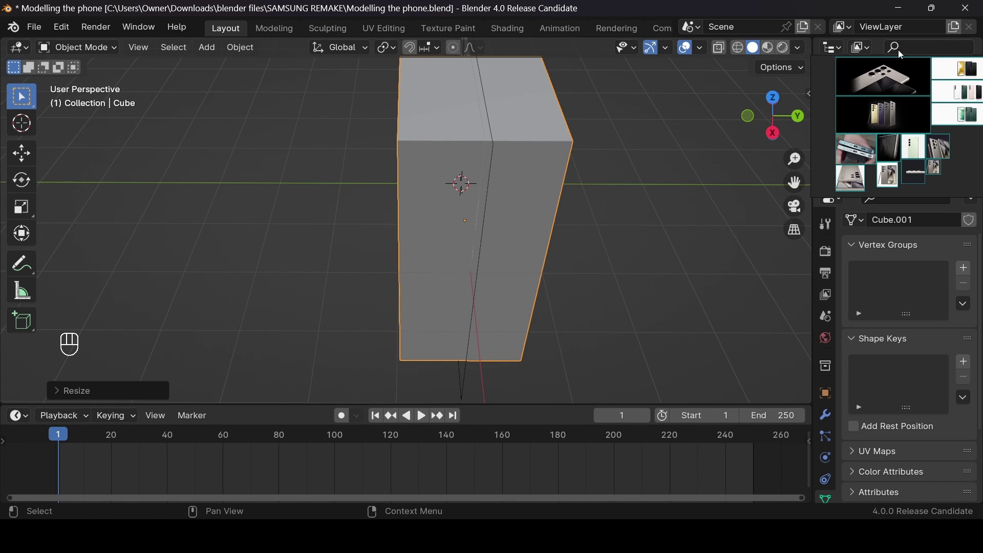
scroll(855, 171, "up", 8)
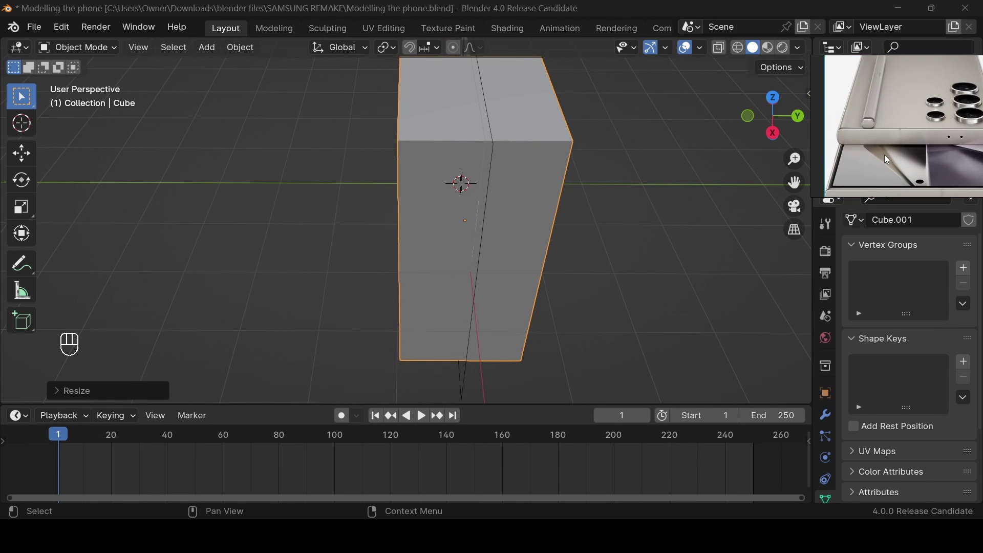
middle_click_drag(884, 155, 882, 118)
scroll(706, 174, "down", 4)
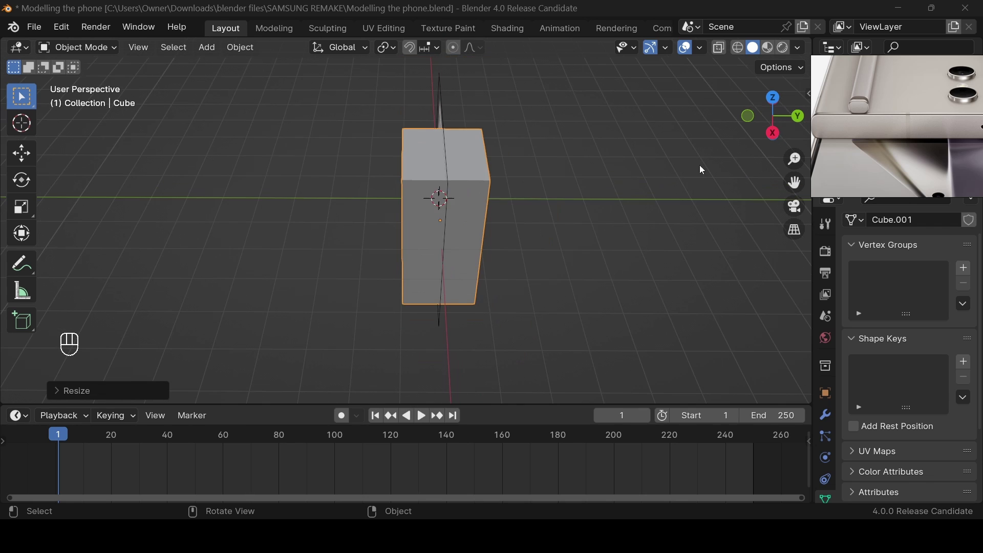
mouse_move(774, 116)
left_mouse_down()
mouse_move(752, 121)
mouse_move(762, 124)
left_mouse_up()
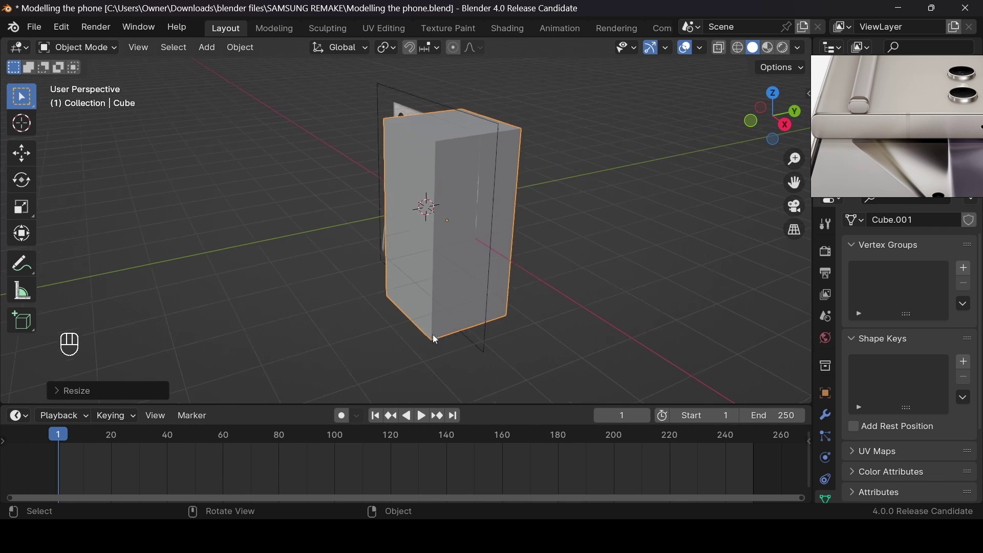
scroll(561, 248, "up", 3)
key("s")
key("x")
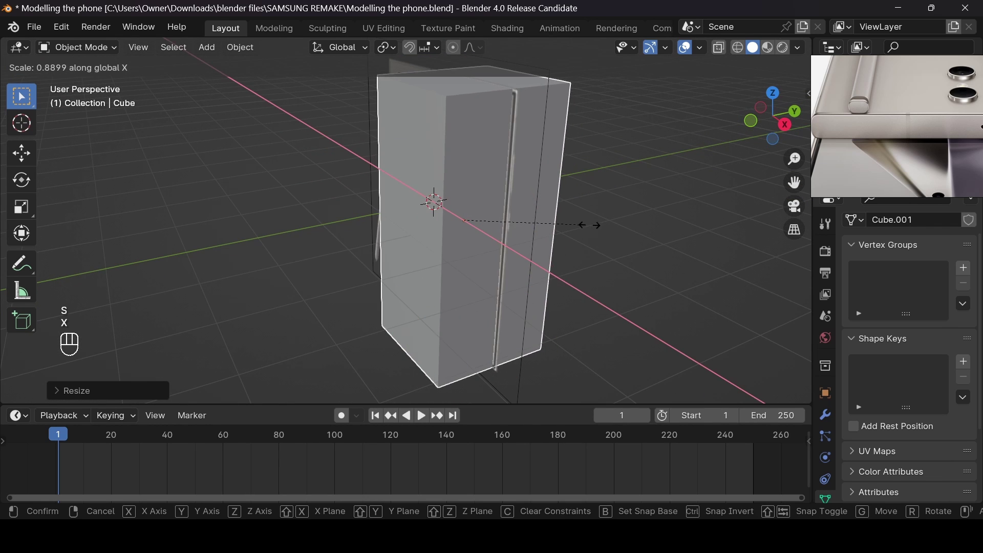
key("y")
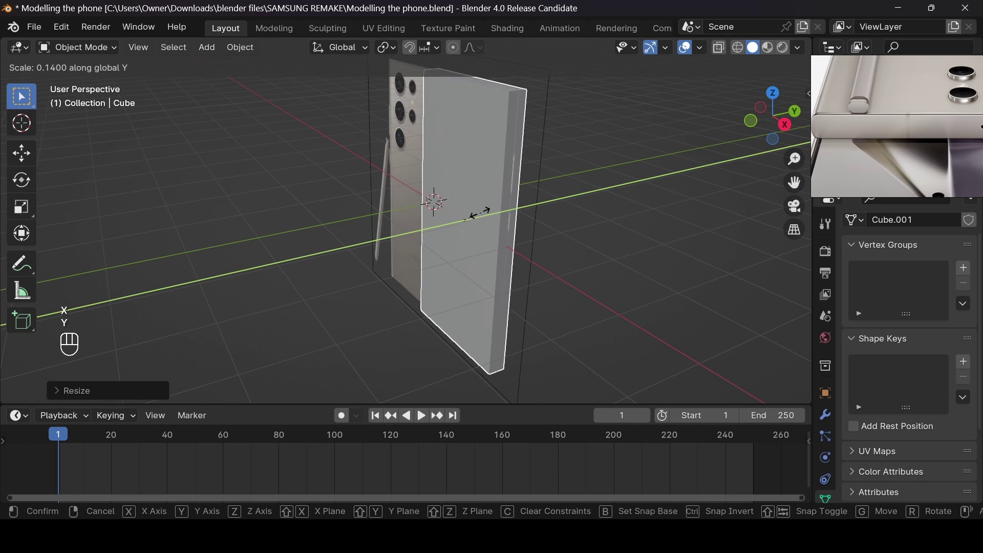
key("shift")
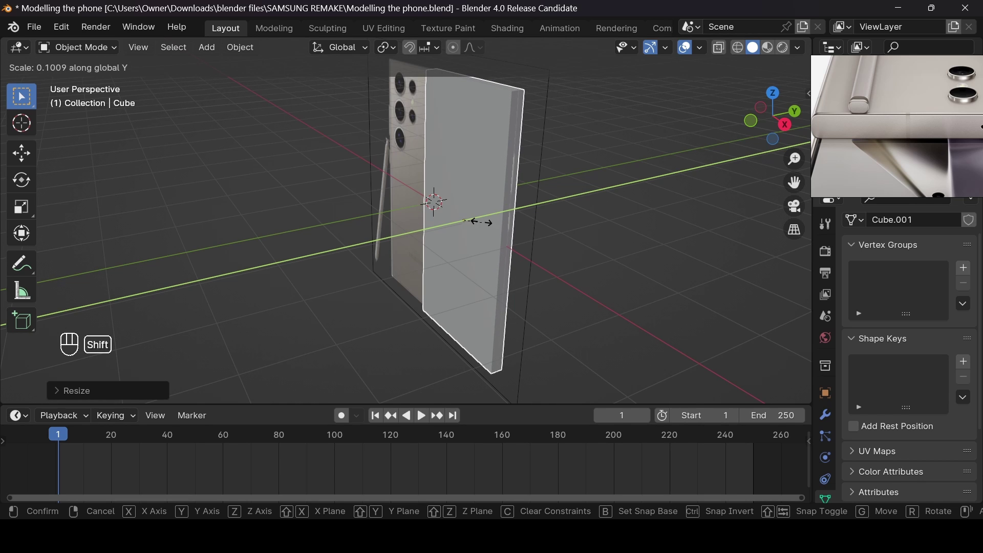
left_click(448, 231)
left_click(714, 93)
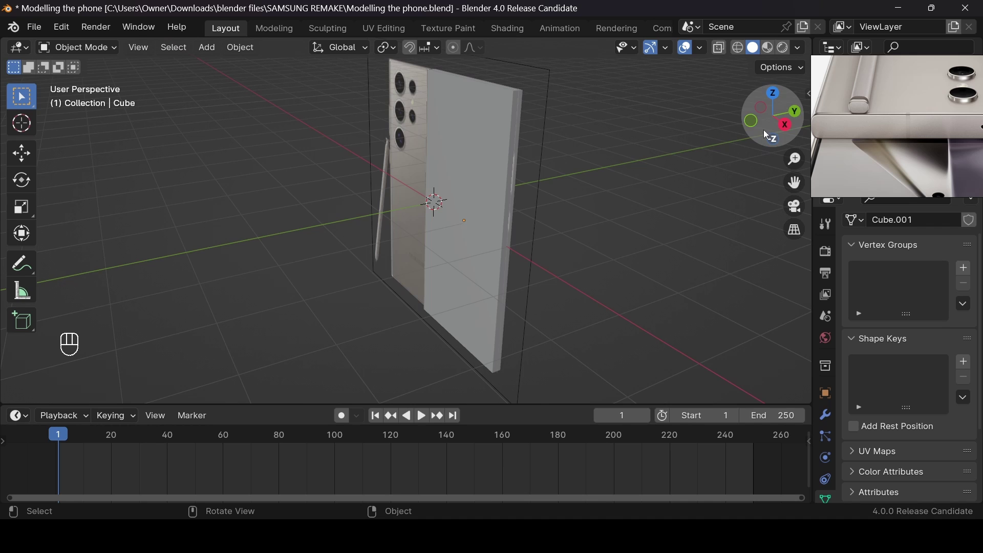
Rename the phone body object as S24 ULTRA
left_click_drag(763, 130, 489, 194)
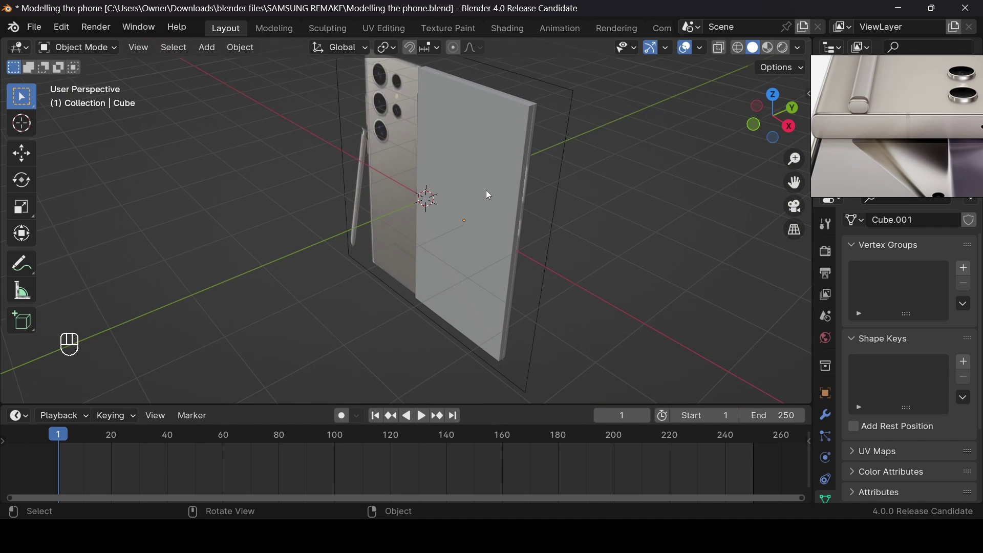
left_click(490, 224)
key("F2")
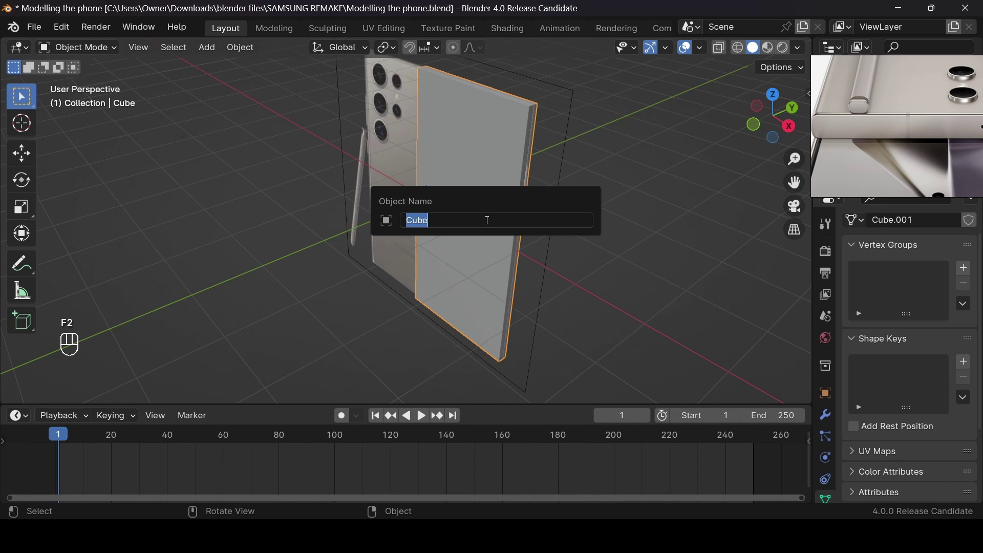
type("S24 ULTRA")
key("Return")
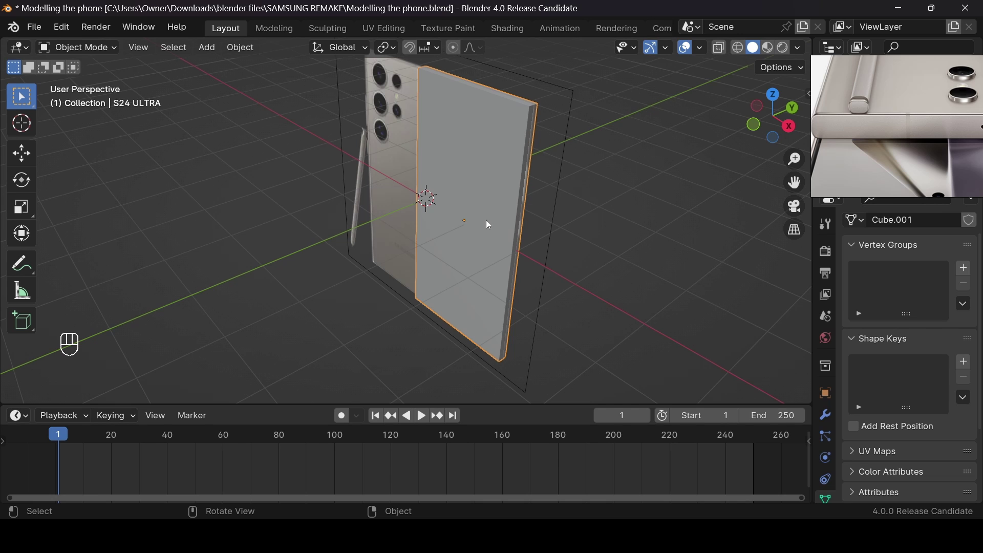
Duplicate the S24 ULTRA body in place, keeping the copy at the original's position
left_click_drag(761, 126, 678, 163)
key("shift+d")
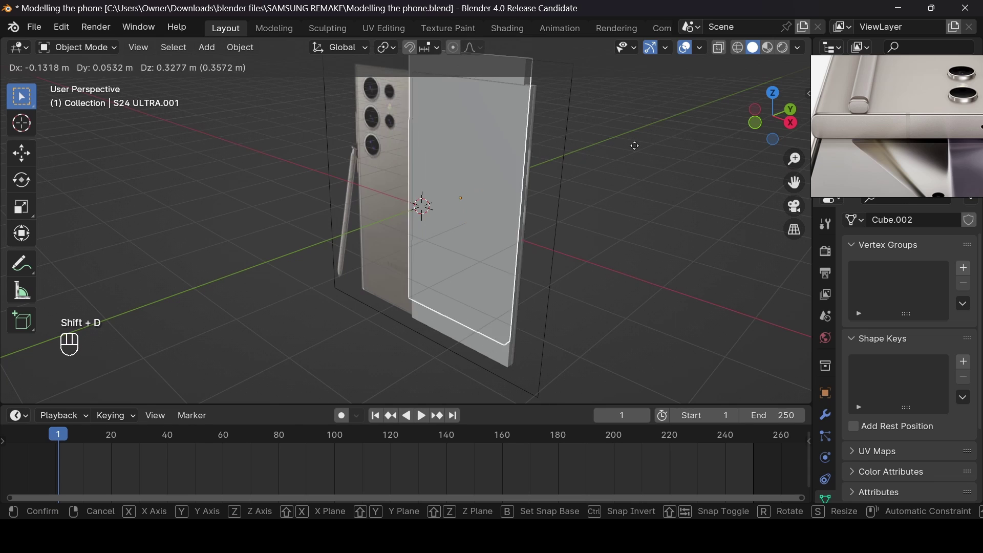
right_click(681, 143)
Examine the reference photos of the phone for the rear camera corner, frame edge and screen border
scroll(874, 107, "down", 5)
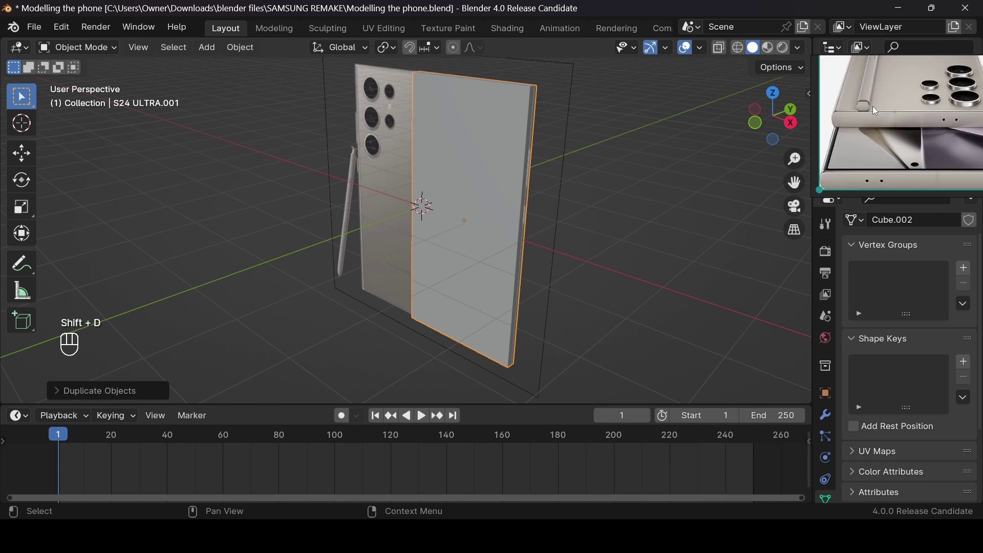
scroll(901, 149, "up", 8)
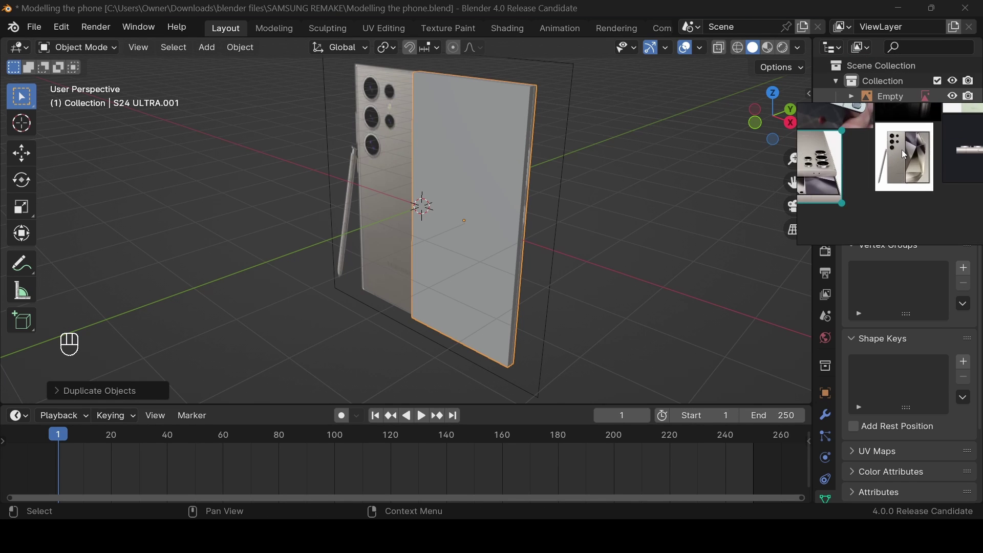
scroll(901, 149, "down", 8)
left_click_drag(901, 149, 920, 125)
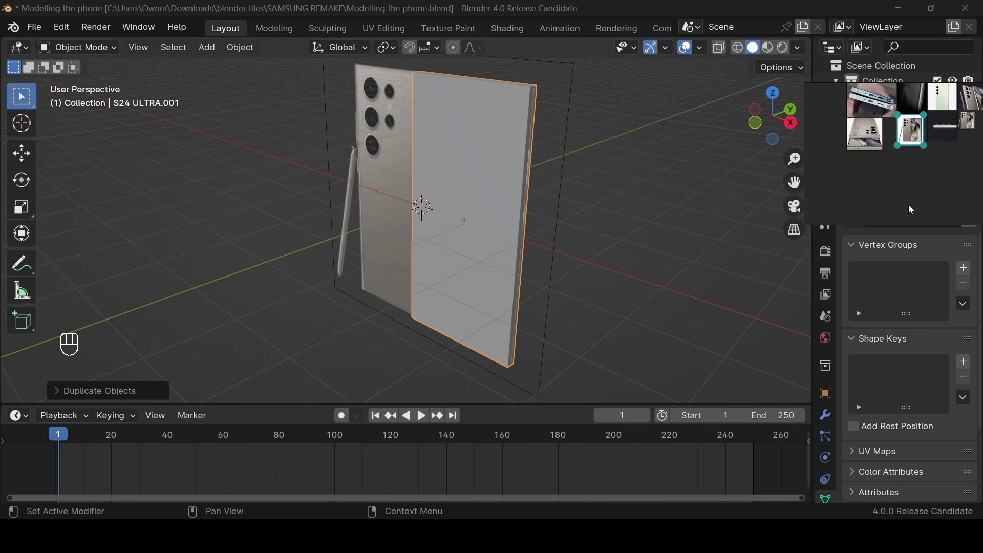
scroll(912, 220, "up", 2)
middle_click_drag(911, 138, 879, 193)
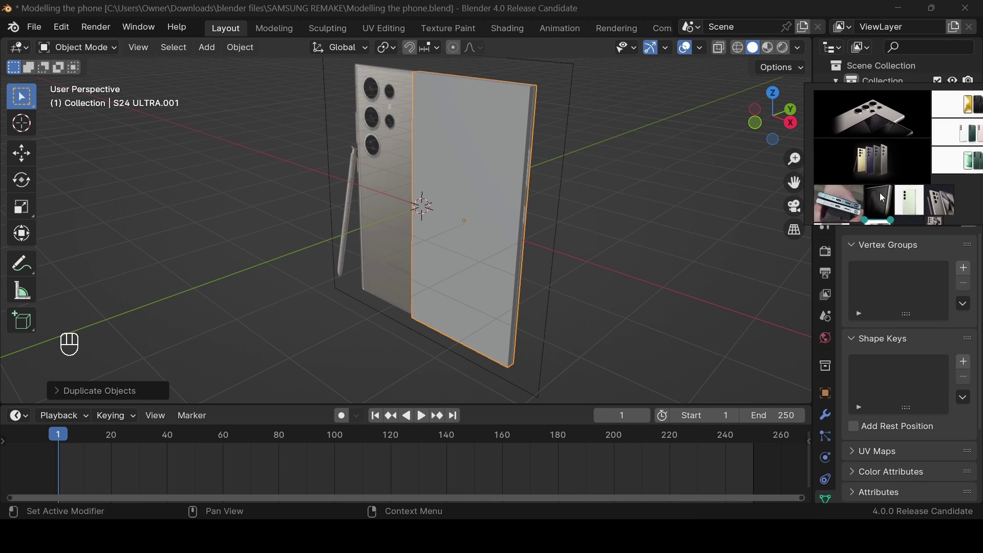
left_click_drag(879, 193, 932, 201)
scroll(931, 198, "up", 6)
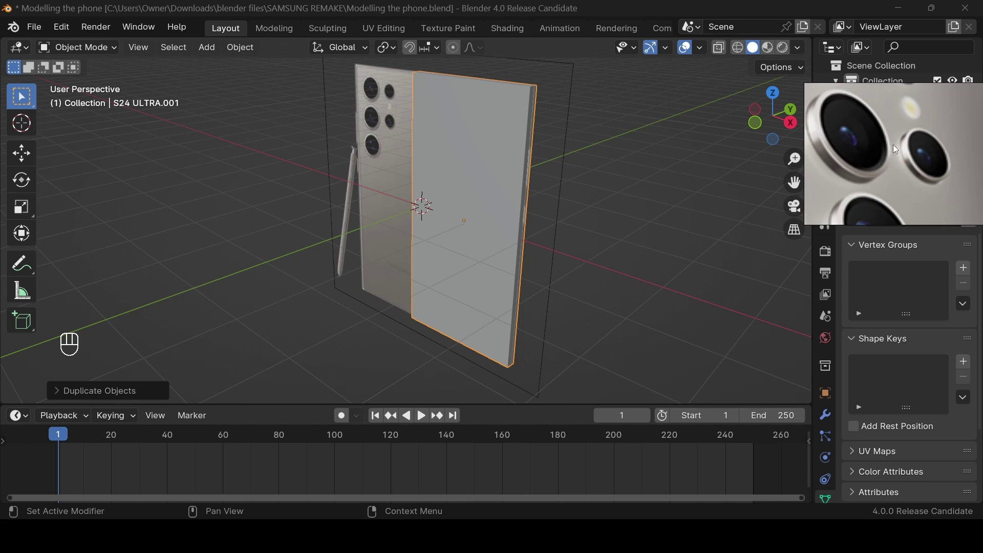
scroll(863, 137, "up", 1)
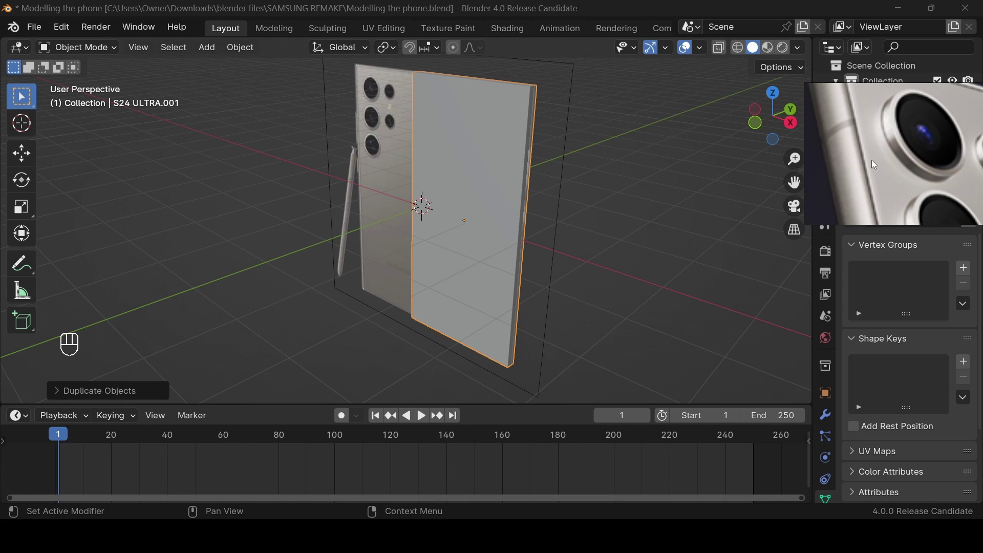
scroll(865, 155, "down", 3)
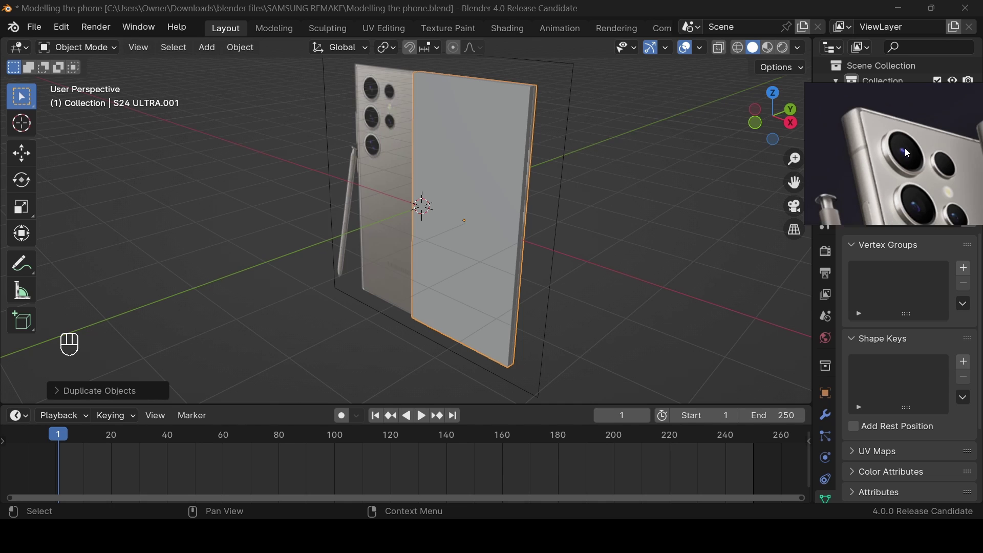
scroll(909, 153, "down", 3)
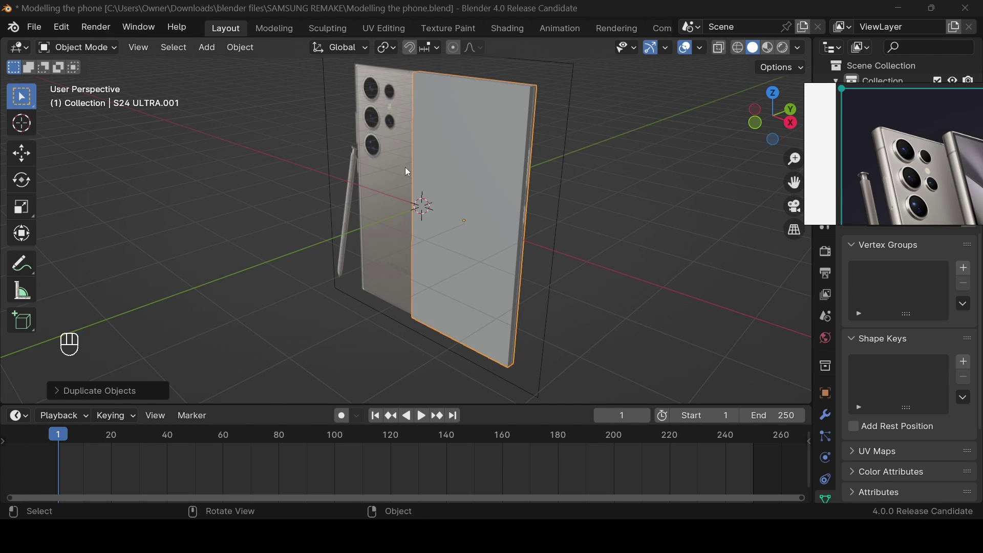
Search the add-on preferences for BOO to check whether Bool Tool is enabled, and close the preferences
left_click(62, 27)
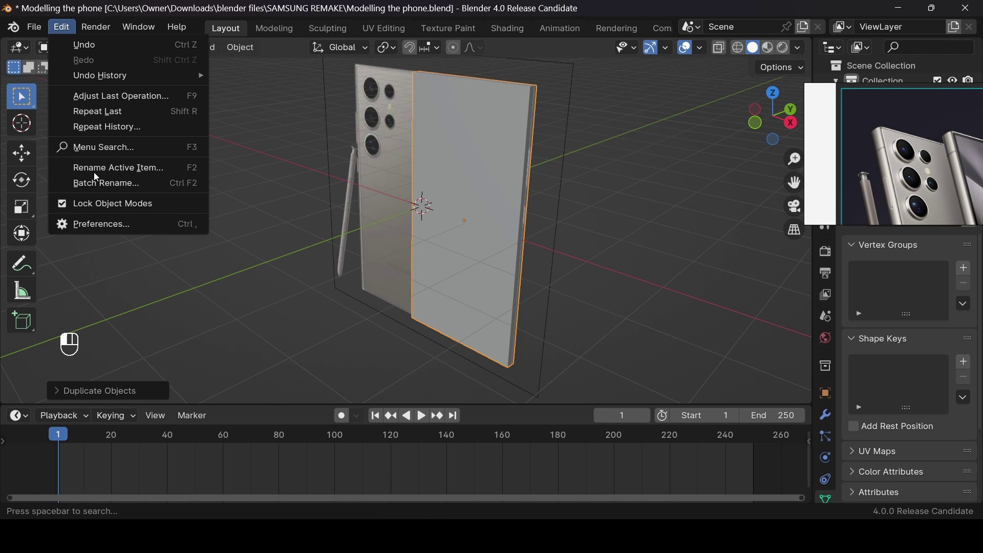
left_click(116, 228)
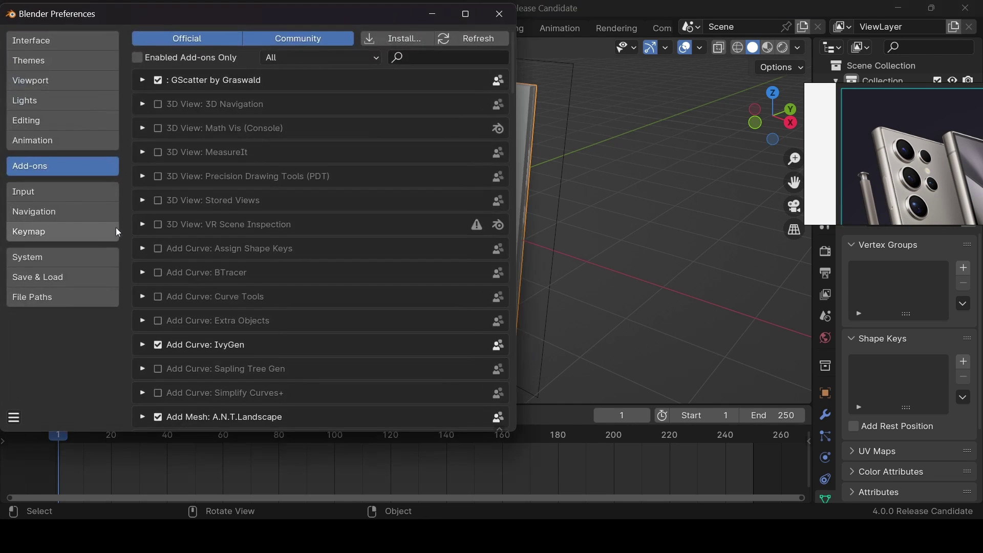
left_click(455, 59)
type("BOO")
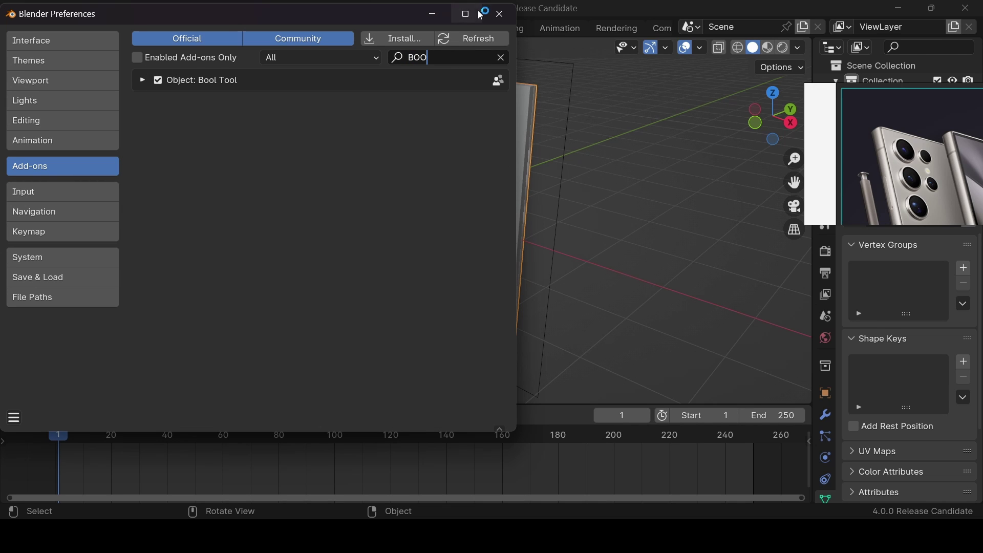
left_click(500, 15)
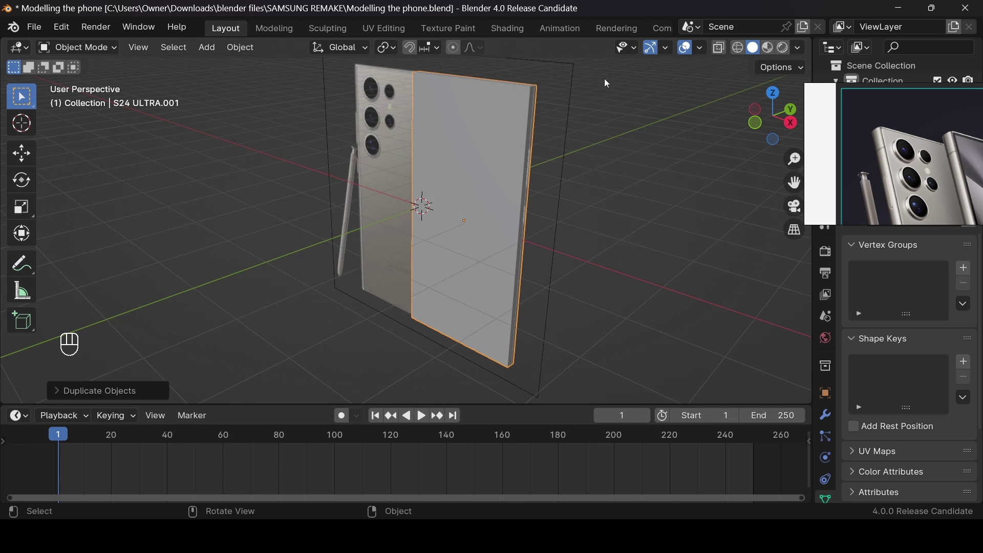
key("g")
right_click(587, 136)
left_click(755, 123)
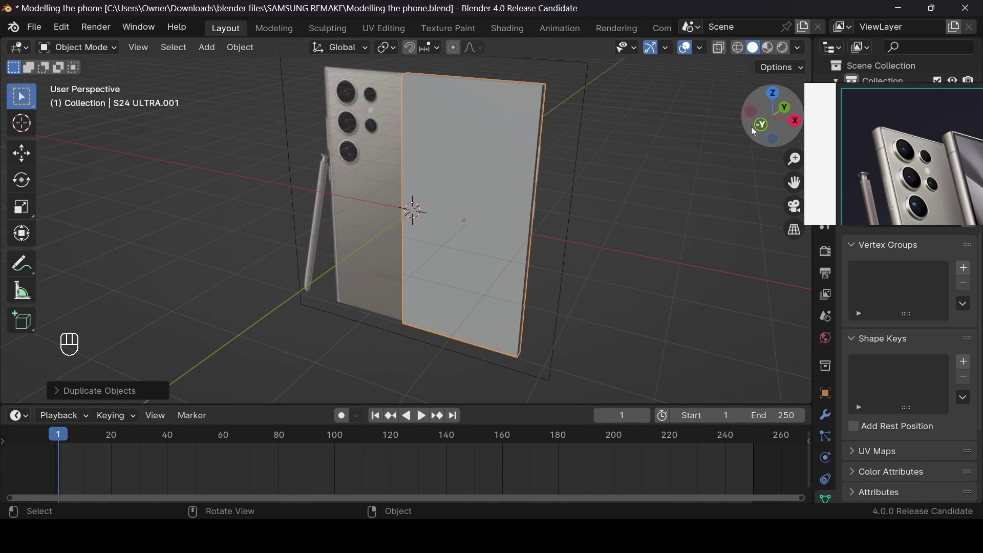
key("s")
key("z")
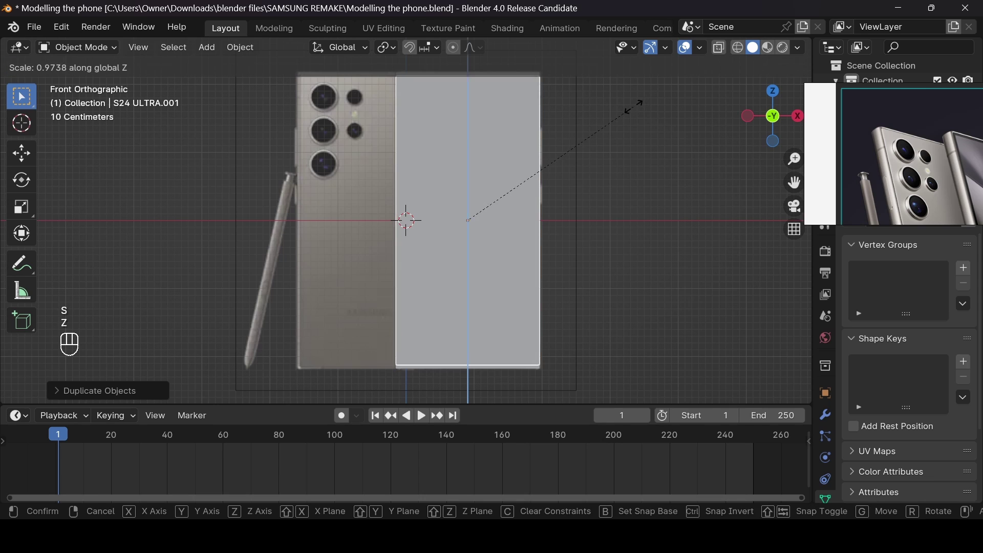
right_click(631, 114)
Scale the duplicated body down slightly and uniformly in front view so it sits just inside the original's outline
key("s")
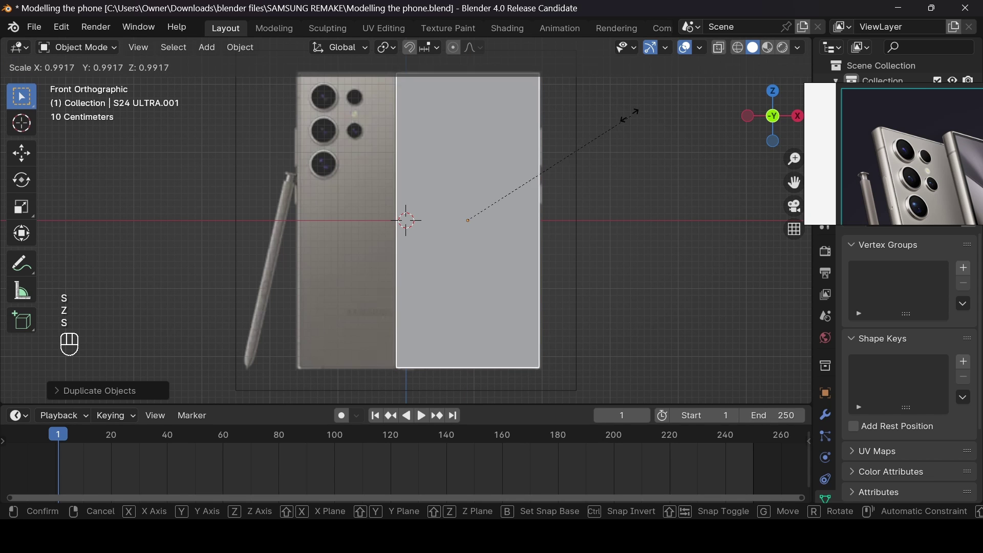
left_click(631, 117)
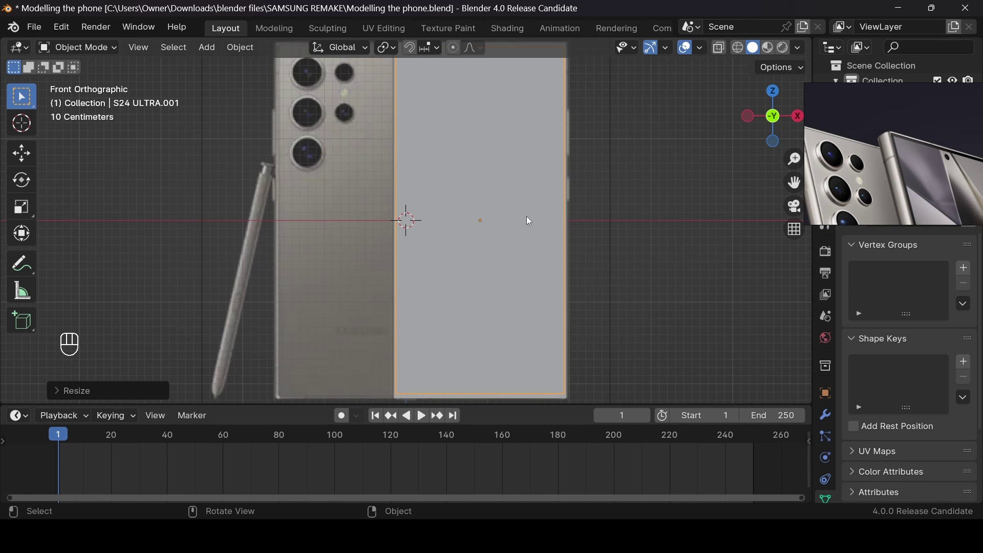
key("s")
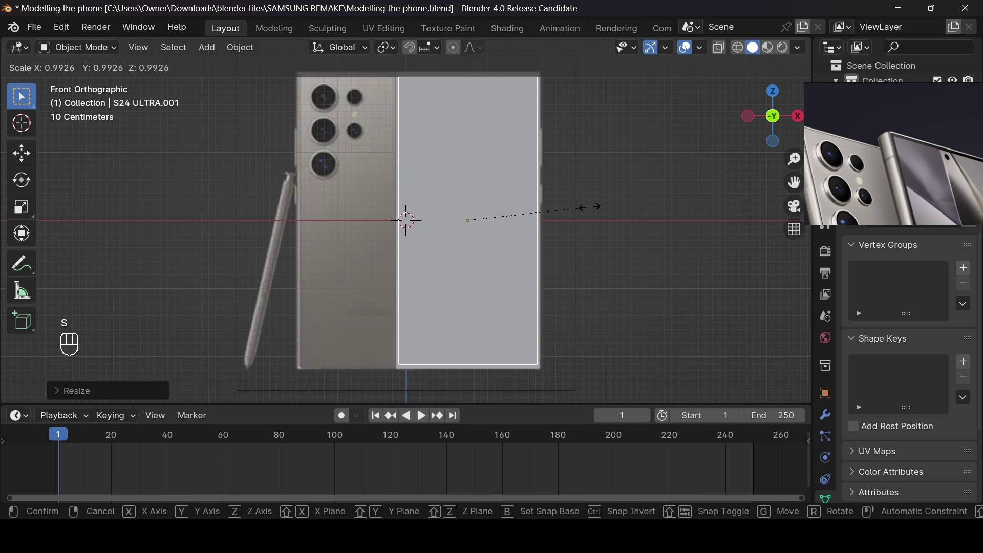
left_click(590, 208)
Scale the duplicated body by about 1.57 on Y so it extends beyond the original's thickness
left_click_drag(752, 110, 614, 152)
key("s")
key("y")
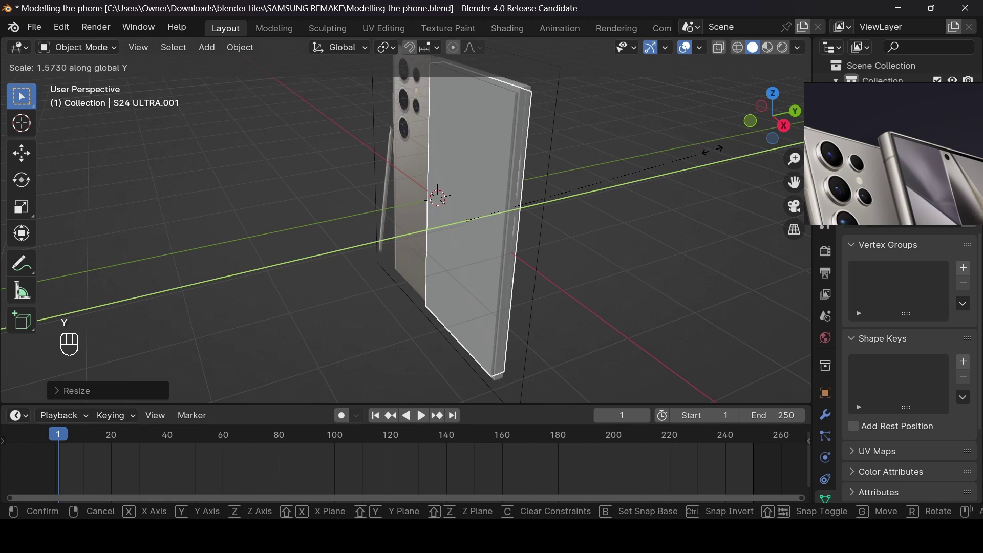
left_click(712, 153)
Select the duplicate, add the original S24 ULTRA body as active, and apply Bool Tool's Brush Boolean Slice
left_click_drag(795, 180, 772, 241)
scroll(725, 132, "up", 3)
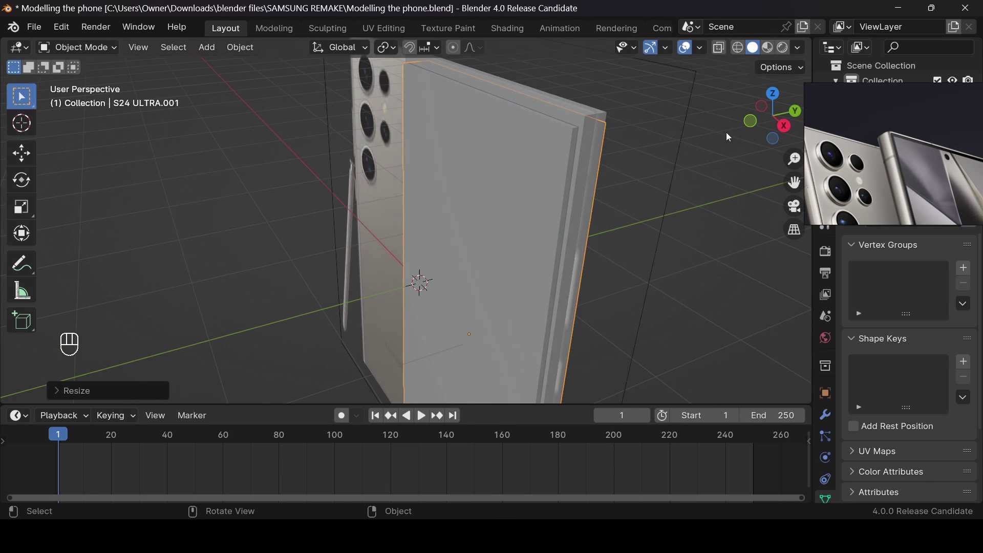
left_click_drag(757, 106, 799, 106)
left_click(622, 92, "shift")
scroll(617, 91, "down", 4)
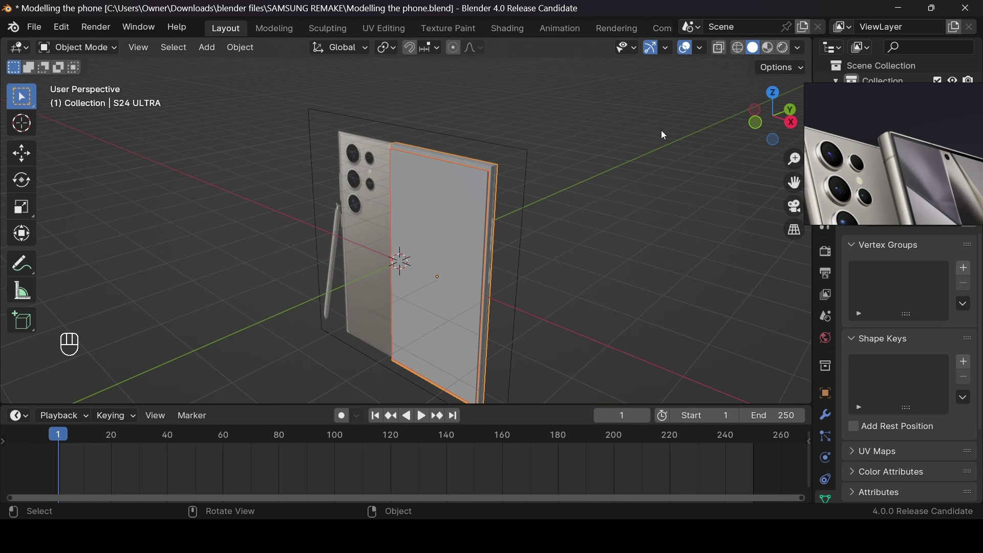
key("n")
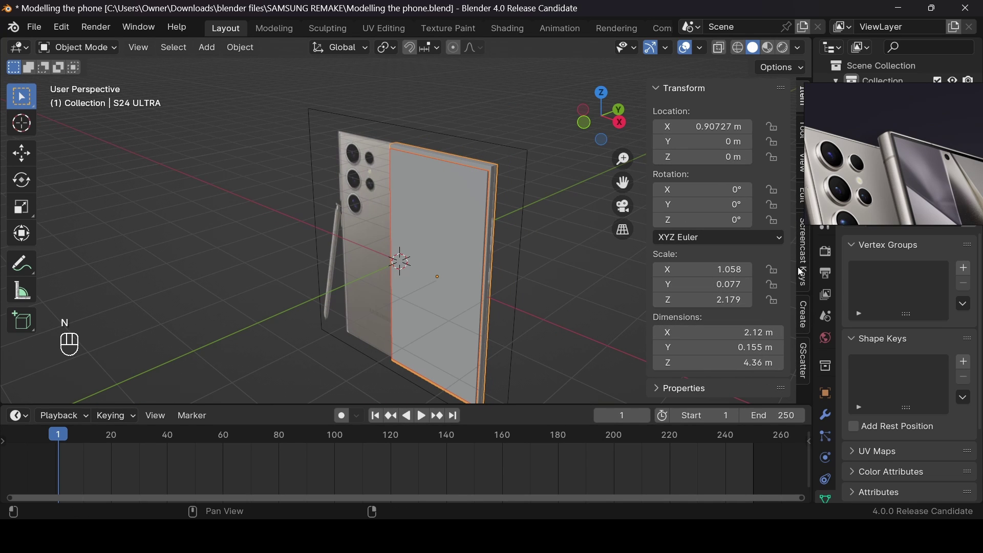
left_click(804, 203)
left_click(651, 87)
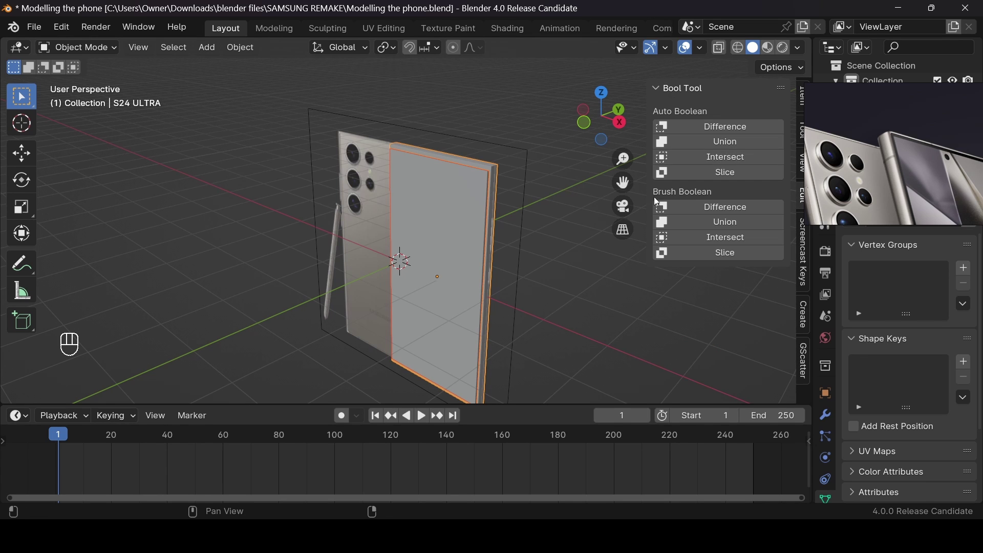
left_click(707, 254)
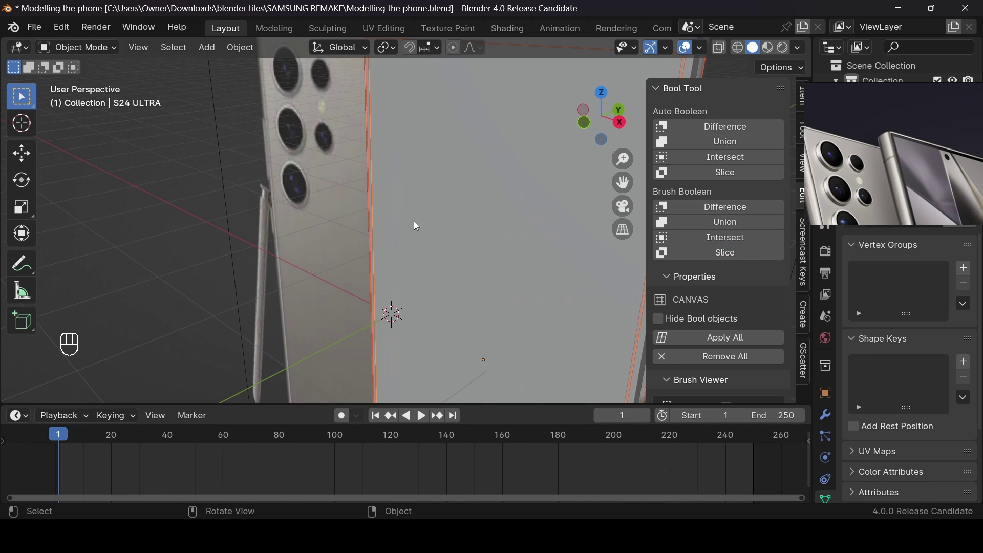
Hide the viewport overlays and inspect the slice seam around the phone's front border from several angles
left_click_drag(621, 185, 589, 192)
scroll(405, 201, "up", 3)
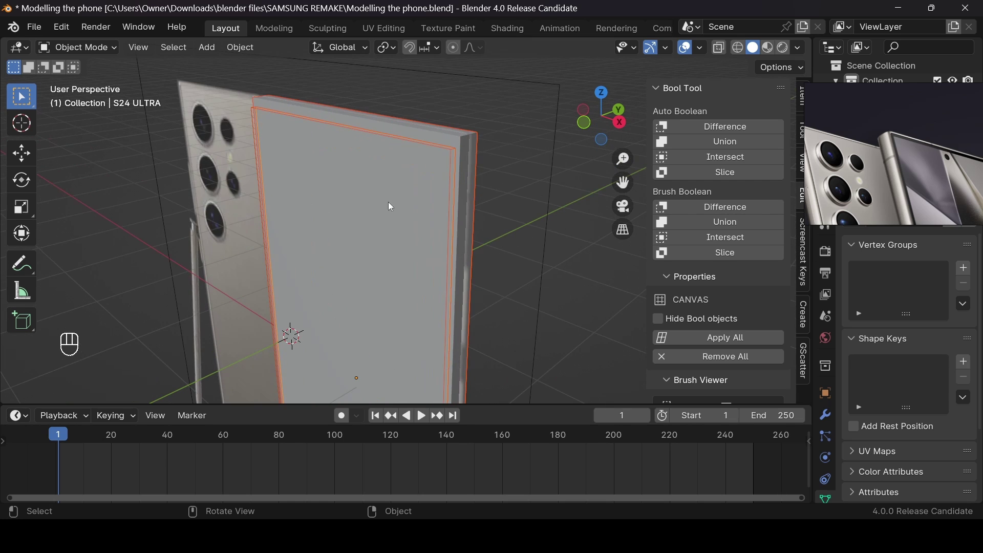
left_click(392, 202)
left_click(687, 48)
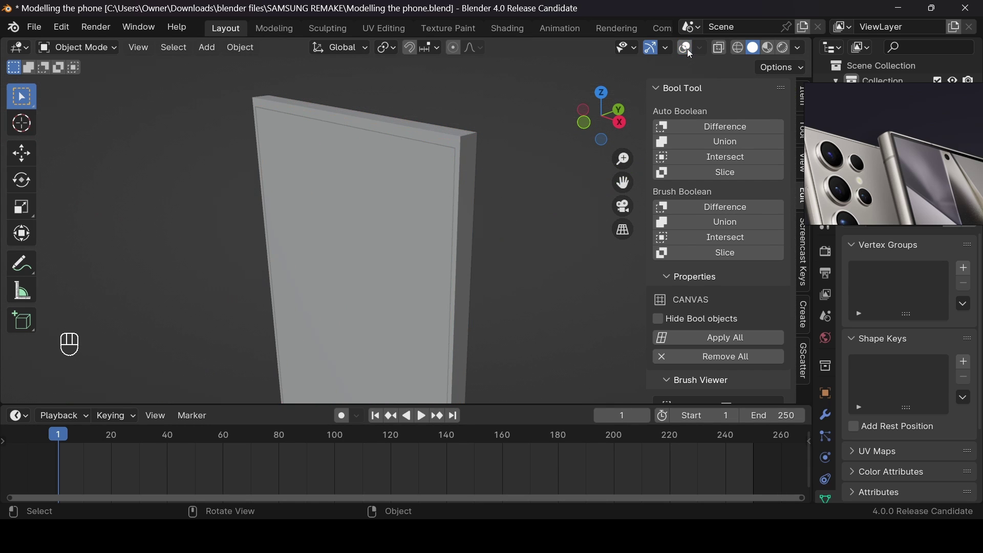
middle_click_drag(487, 138, 228, 127)
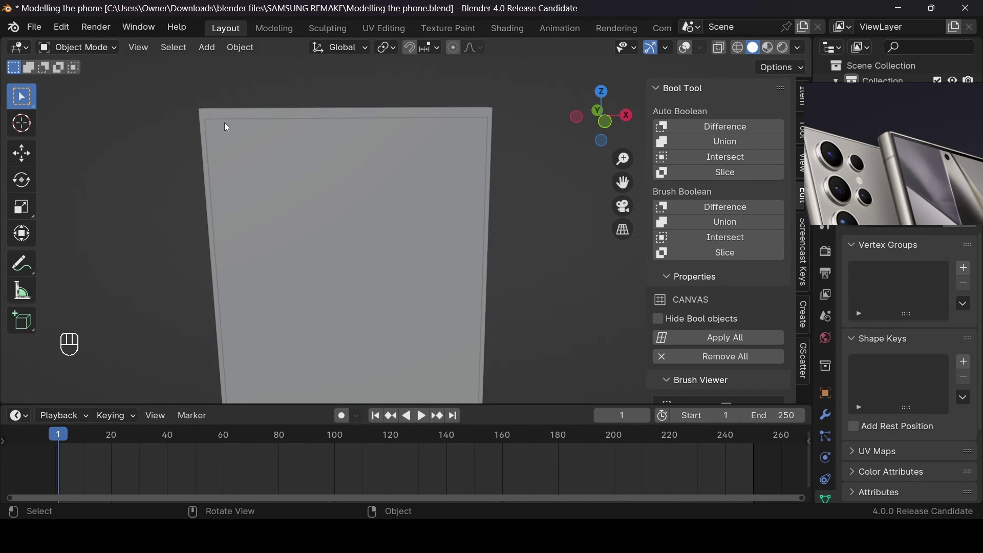
left_click_drag(604, 116, 622, 110)
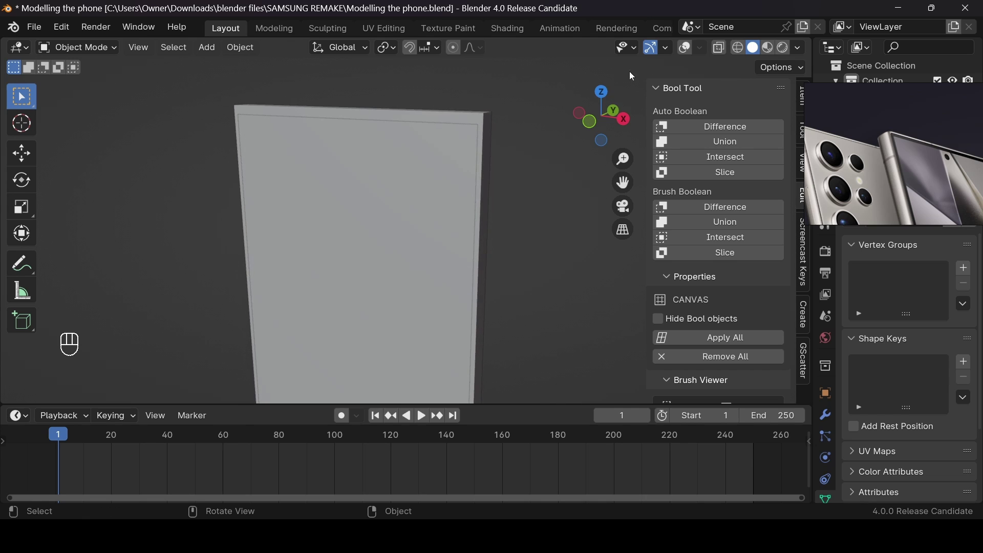
Show the viewport overlays again and enable Cavity in the viewport shading options
left_click(686, 50)
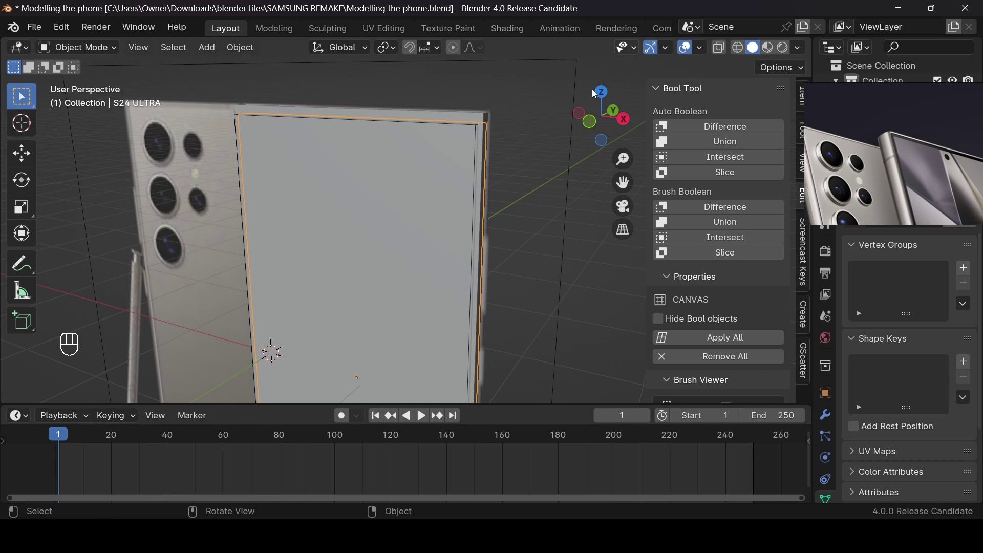
left_click(799, 49)
left_click(710, 431)
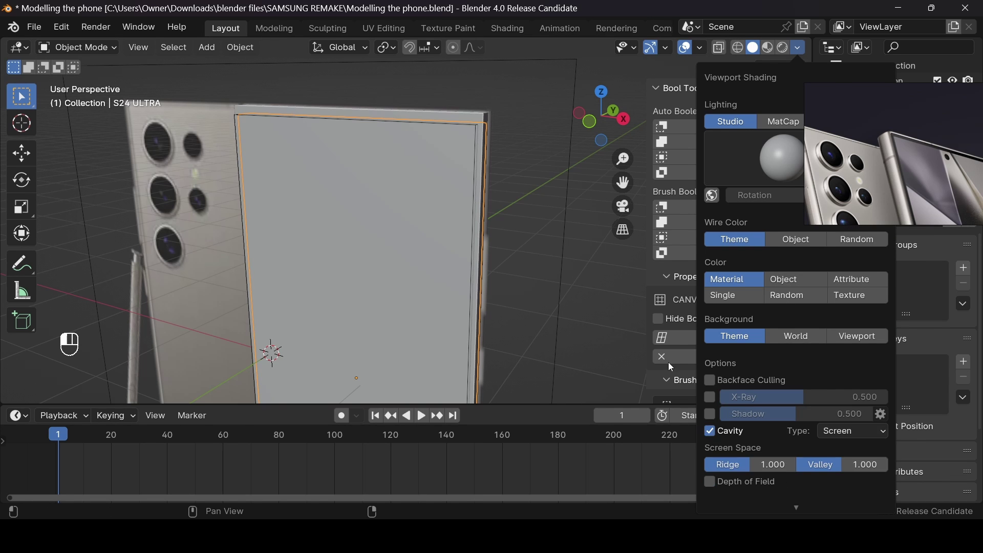
Open the sliced piece S24 ULTRA.002 in Edit Mode and turn on X-ray display
middle_click_drag(518, 231, 419, 220)
left_click(424, 203)
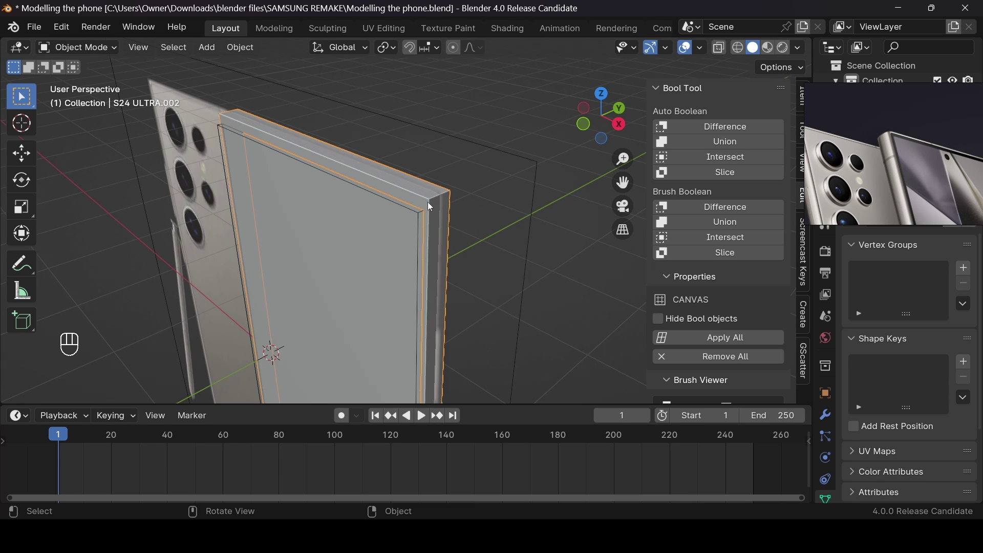
key("Tab")
key("Tab")
key("Tab")
key("Tab")
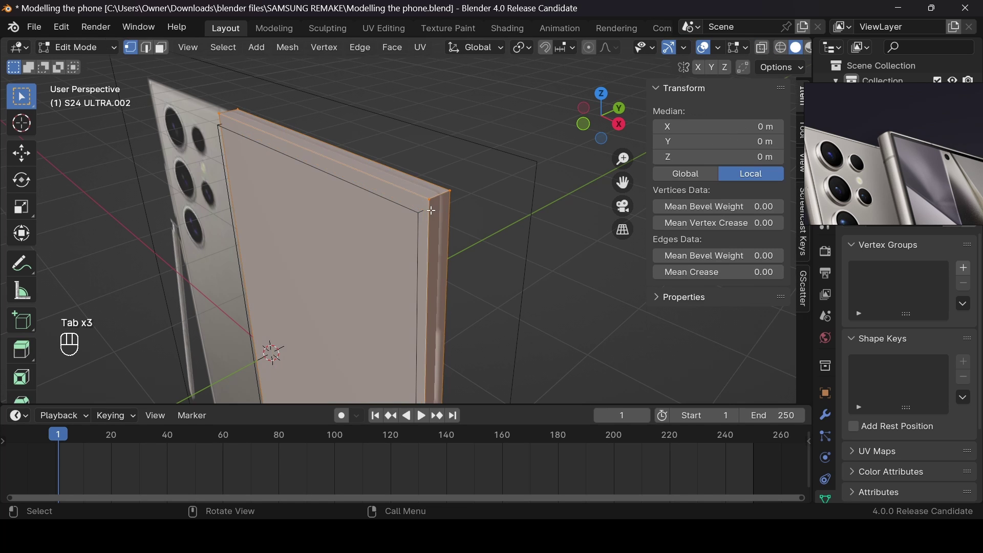
key("Tab")
middle_click_drag(450, 185, 461, 210)
left_click_drag(622, 183, 630, 119)
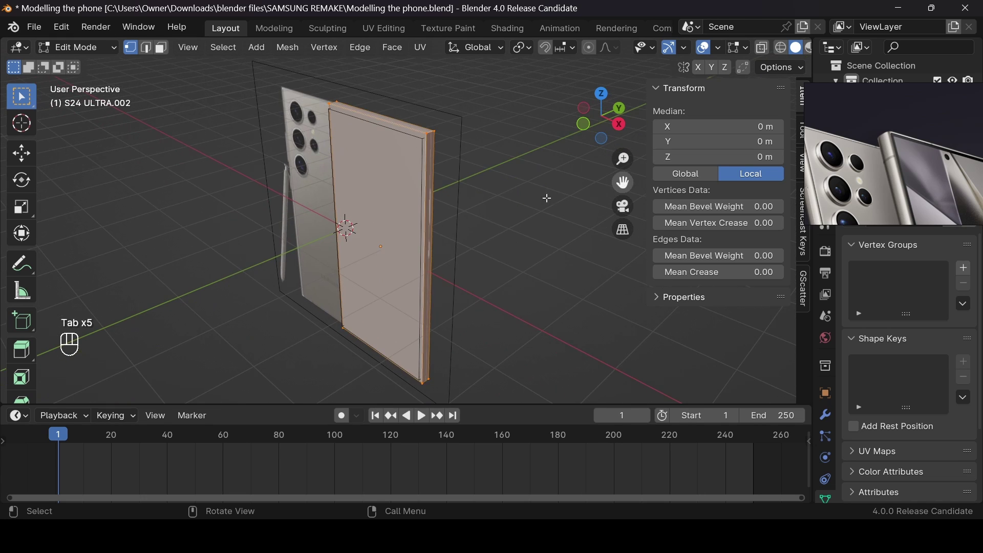
scroll(424, 193, "up", 2)
key("alt+z")
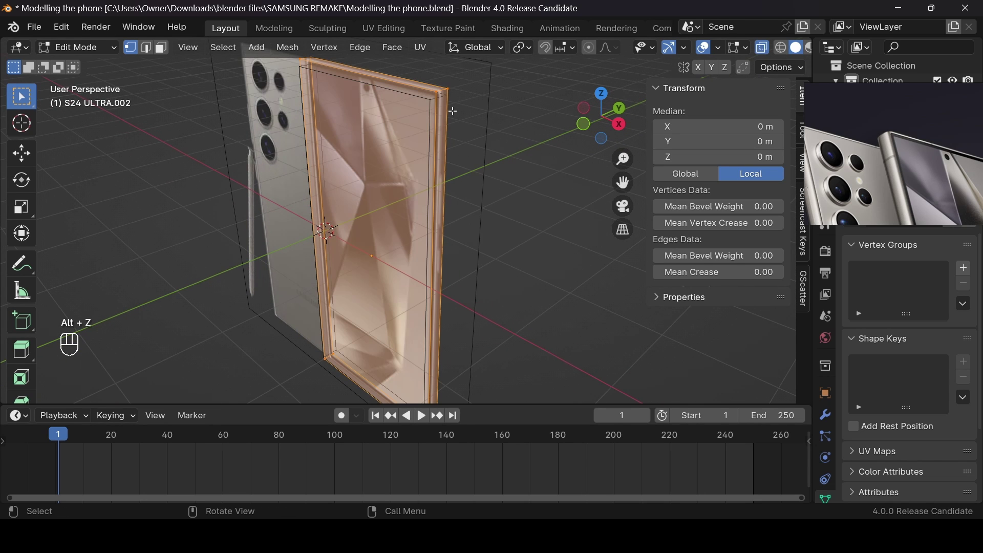
Select the two long vertical edges on one side of the piece in edge select mode and isolate it in local view
left_click(147, 47)
left_click(442, 139)
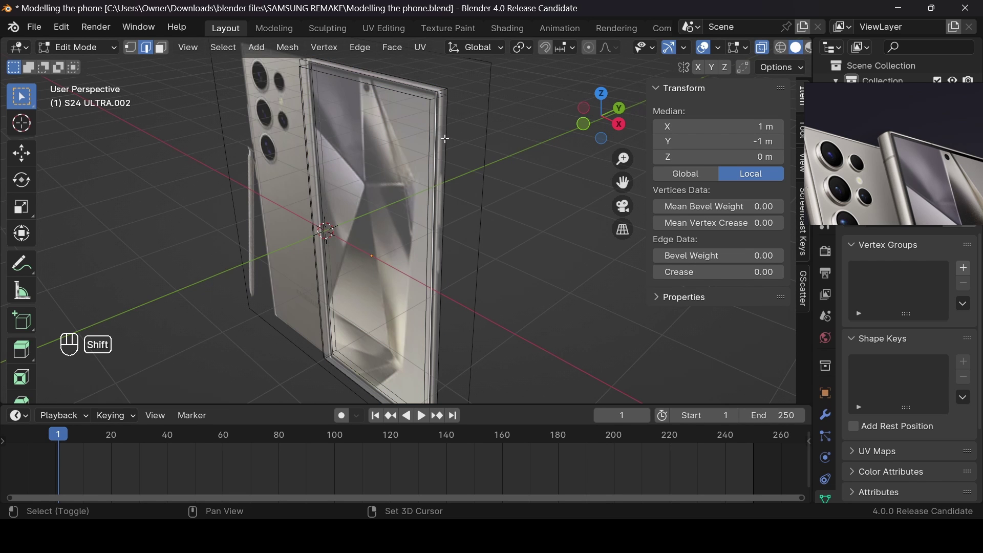
left_click(446, 139, "shift")
left_click_drag(579, 125, 619, 125)
key("KP_Divide")
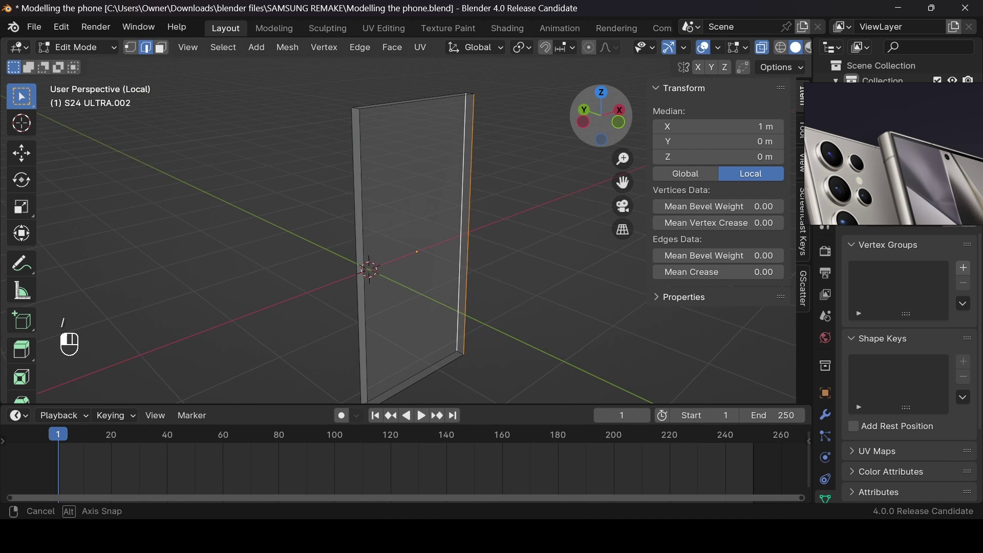
Add the two long vertical edges on the opposite side of the piece to the edge selection
left_click(359, 169, "shift")
left_click(347, 167, "shift")
mouse_move(604, 122)
left_mouse_down()
mouse_move(577, 114)
mouse_move(596, 117)
left_mouse_up()
Apply the transformation of S24 ULTRA.002 in Object Mode, creating new object-data users, and reopen the piece in Edit Mode
key("Tab")
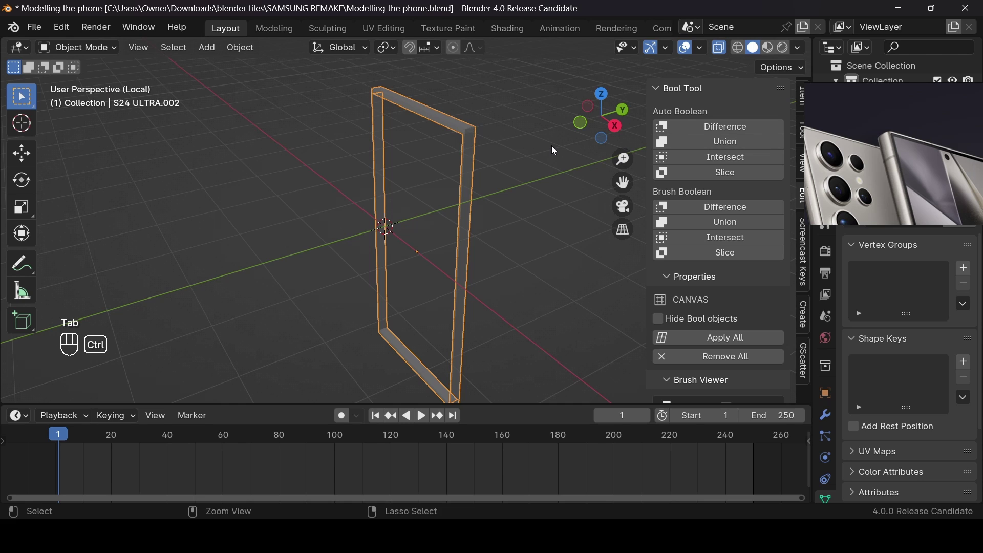
key("ctrl+a")
left_click(551, 145)
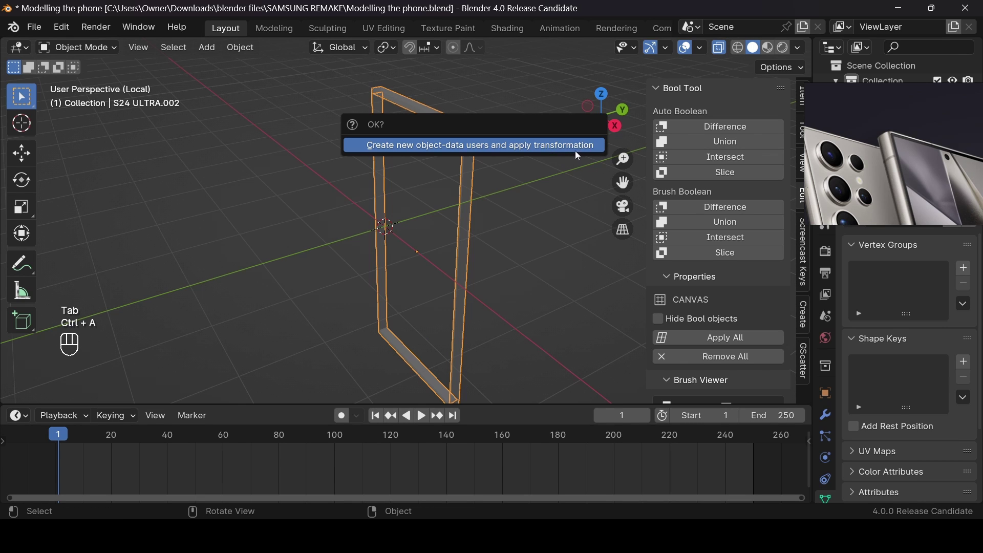
left_click(574, 149)
key("ctrl+a")
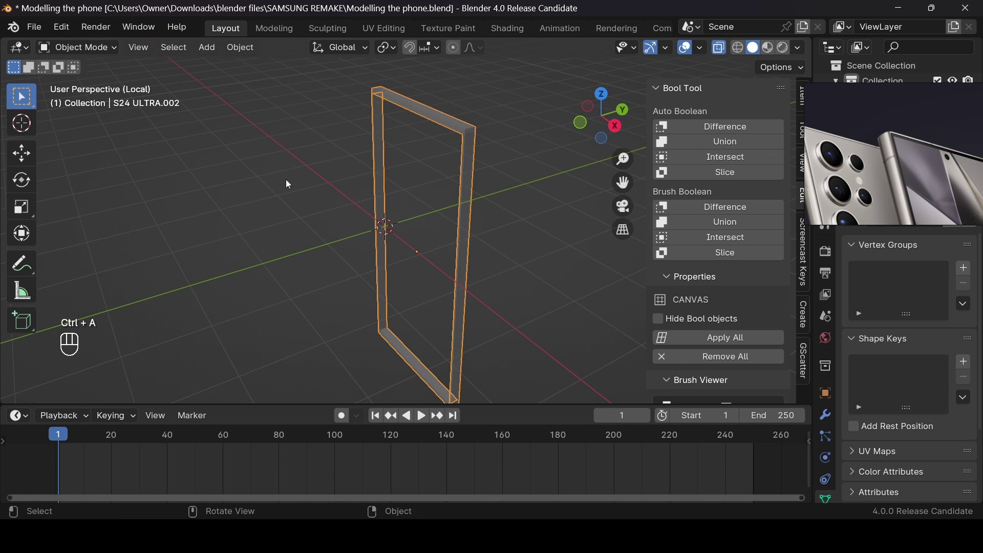
key("ctrl+a")
left_click(499, 176)
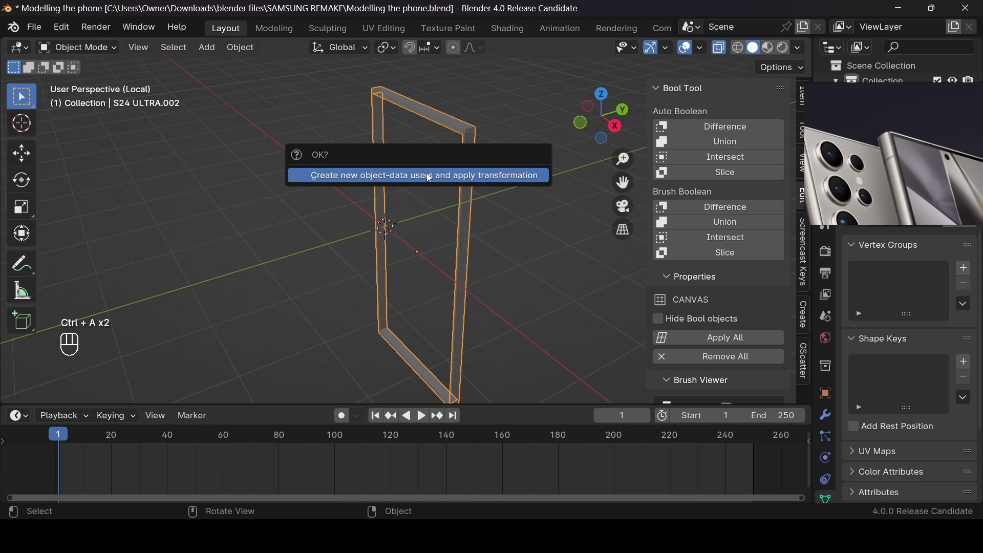
left_click(437, 177)
left_click(826, 414)
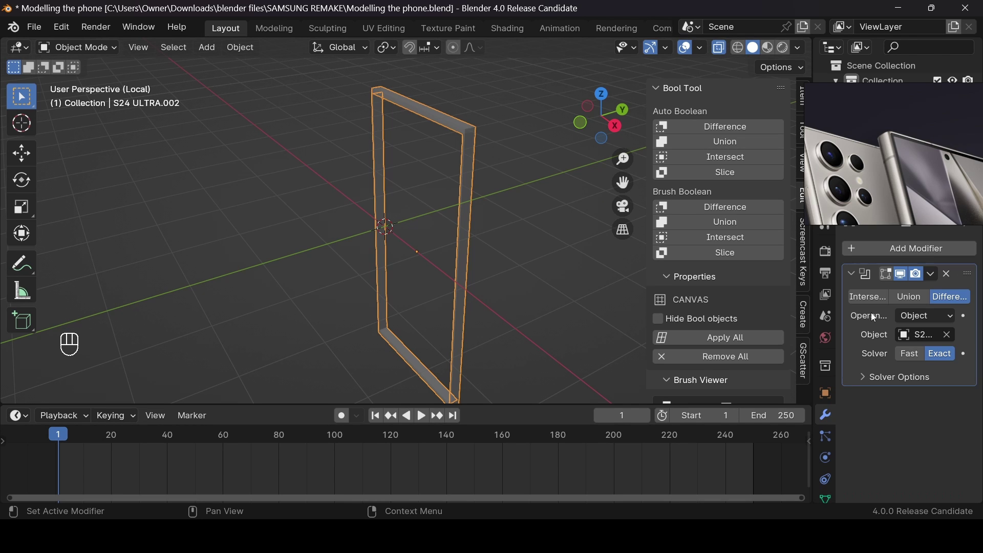
key("ctrl+a")
left_click(502, 195)
left_click(500, 205)
key("Tab")
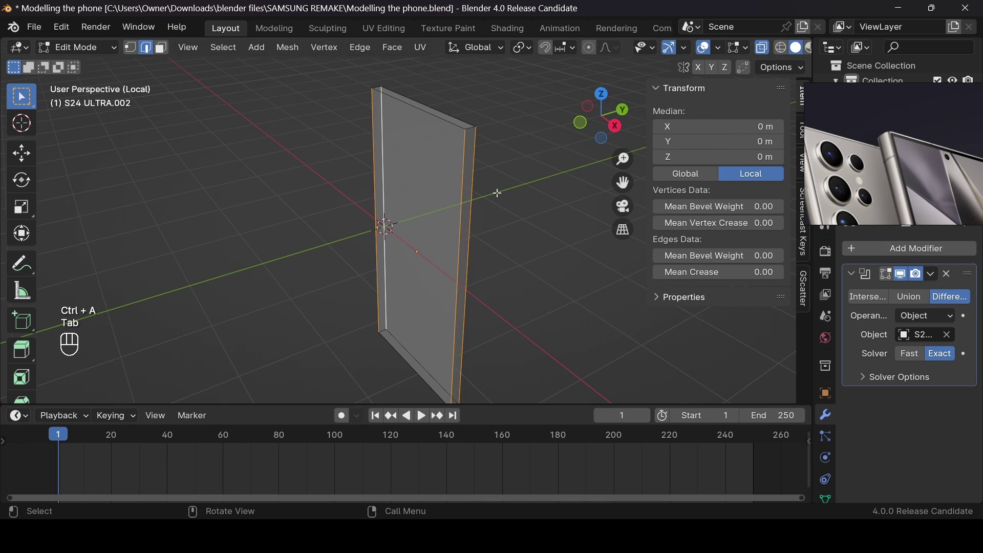
Try a multi-segment bevel about 0.038 m wide on the four long vertical edges
key("ctrl+b")
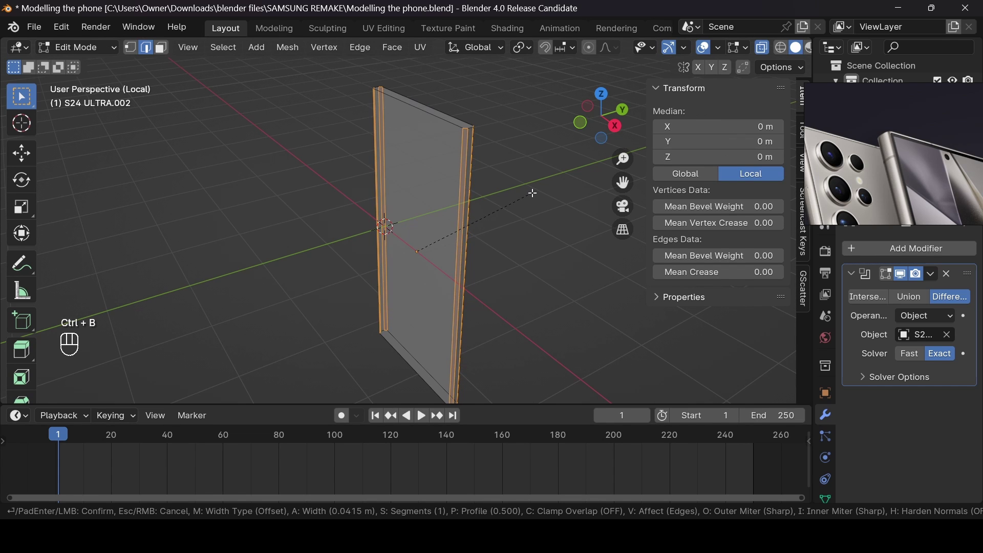
scroll(532, 193, "up", 6)
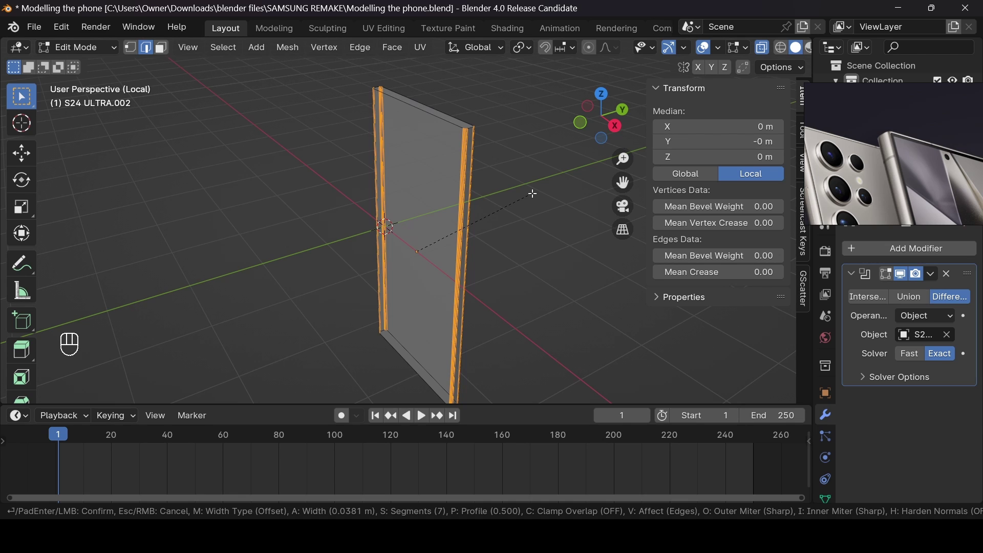
scroll(534, 194, "down", 1)
left_click(533, 194)
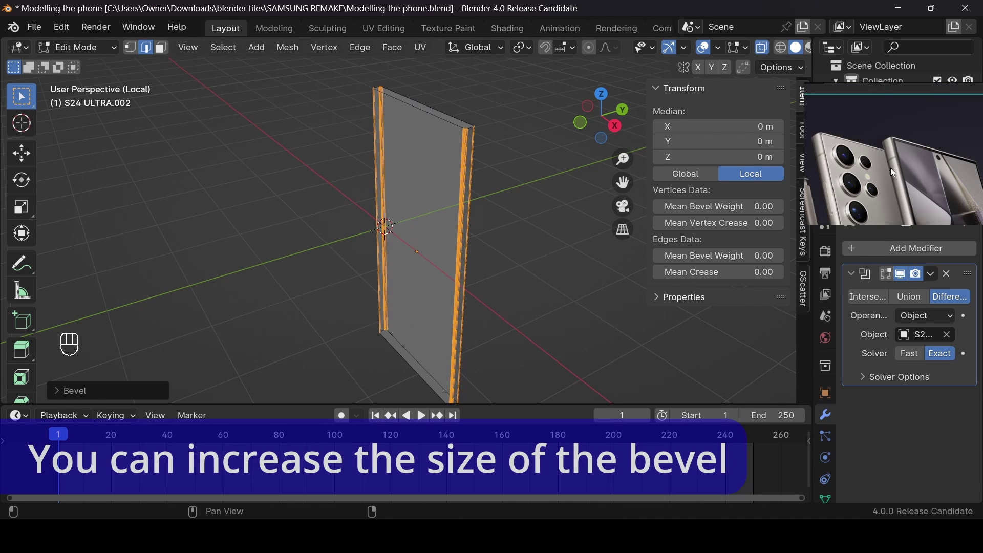
Turn off X-ray display, clear the selection and inspect the bevelled long edges
key("alt+z")
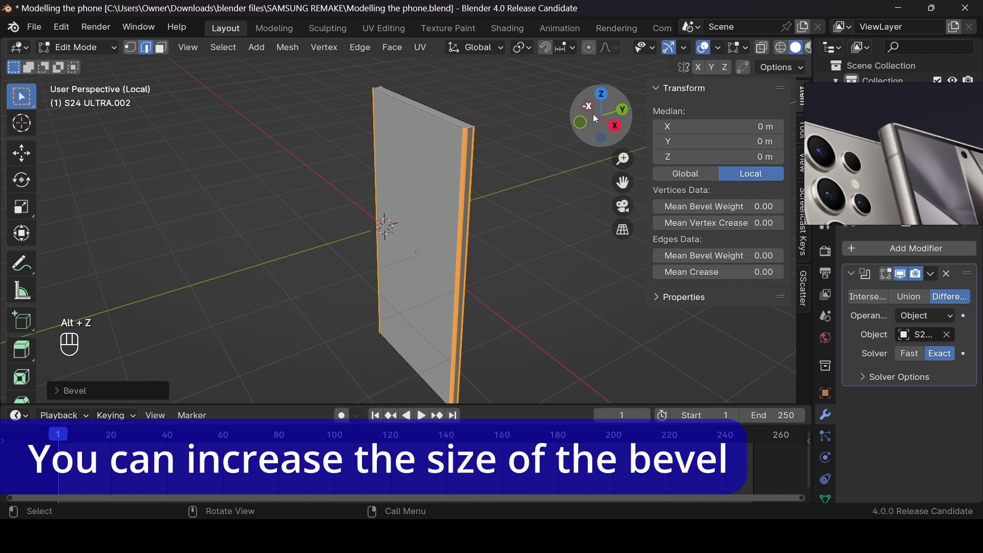
mouse_move(595, 119)
left_mouse_down()
mouse_move(576, 120)
mouse_move(614, 121)
left_mouse_up()
left_click(127, 396)
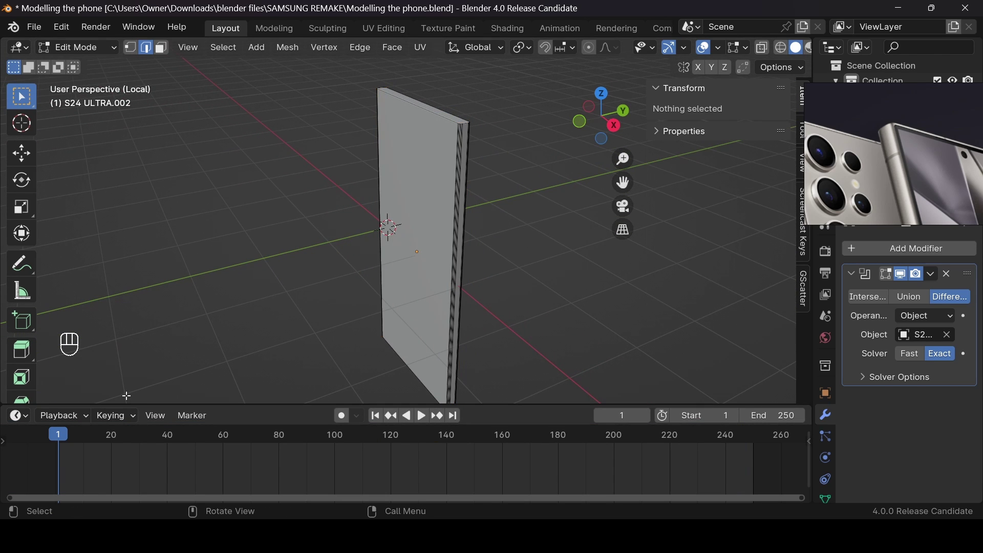
scroll(356, 245, "down", 3)
scroll(373, 234, "up", 5)
Replace the bevel on the four long edges with one 0.0208 m wide in 8 segments, and return to the full scene in Object Mode
key("ctrl+z")
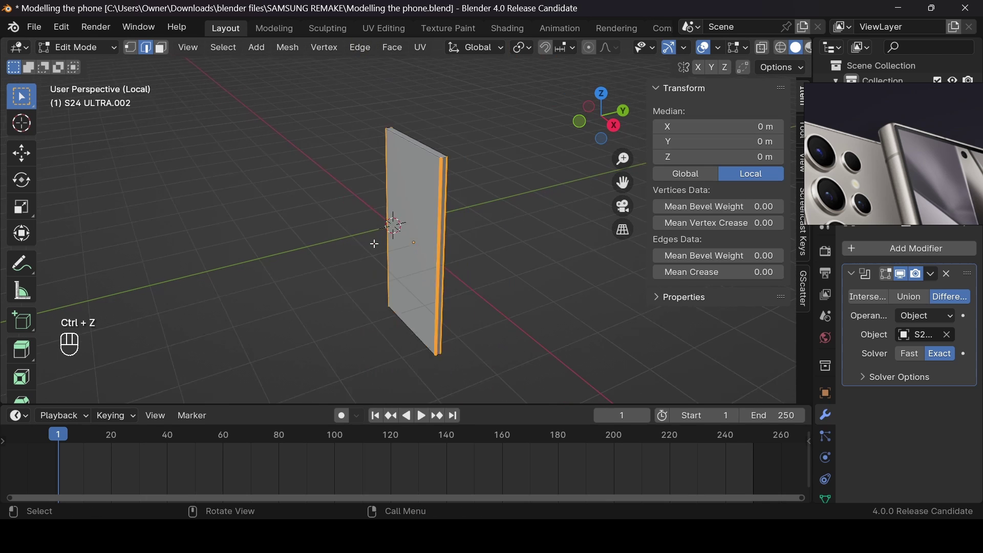
scroll(473, 204, "up", 2)
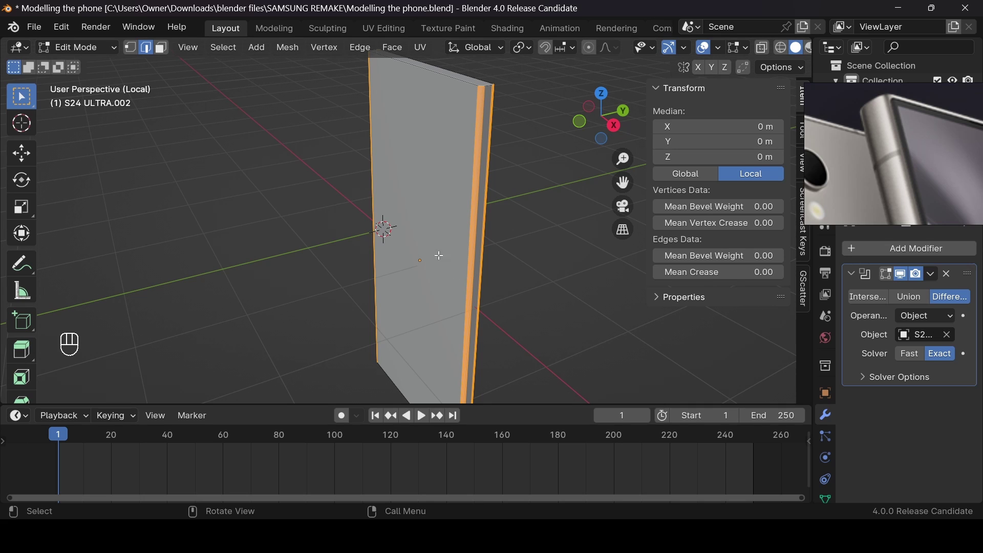
key("ctrl+z")
key("ctrl+b")
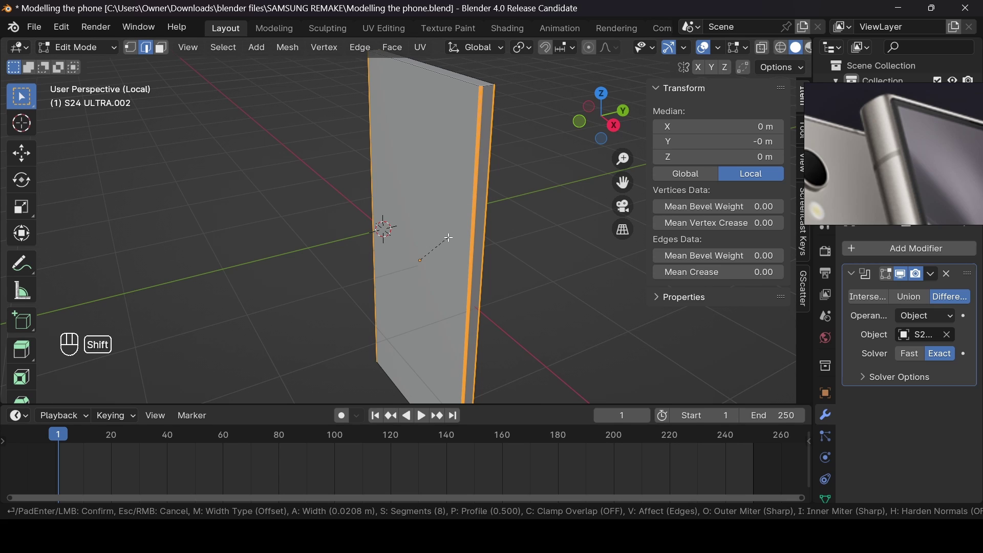
left_click(450, 238)
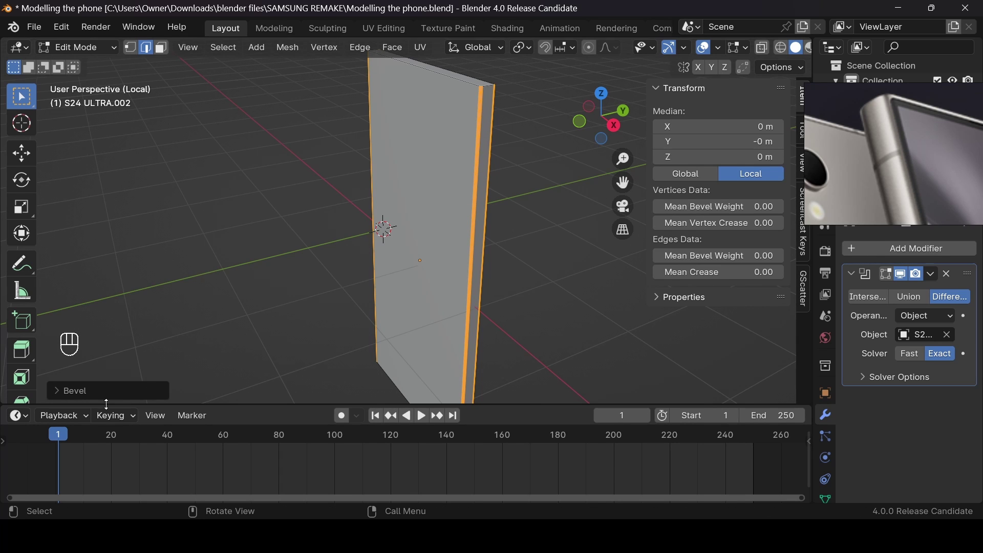
left_click(66, 391)
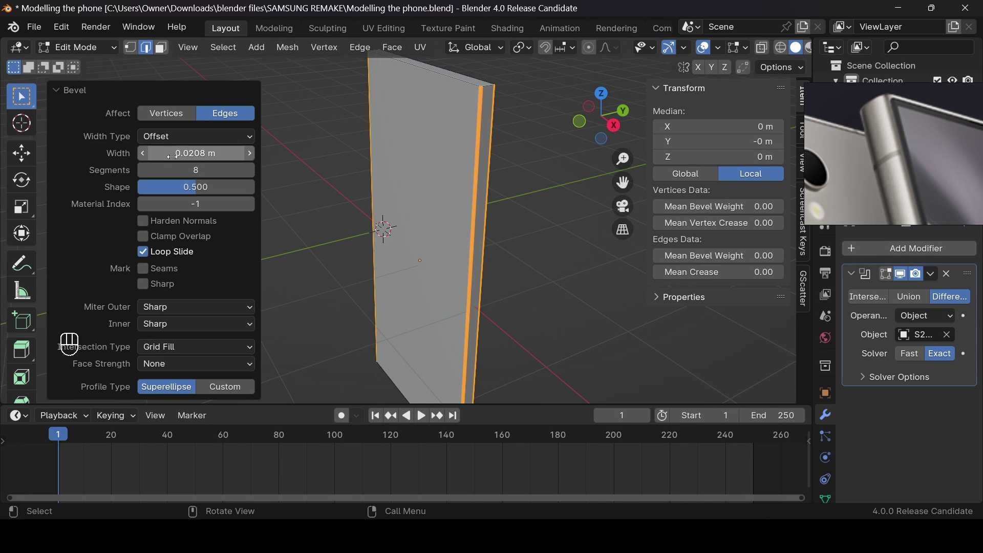
key("XF86AudioRaiseVolume")
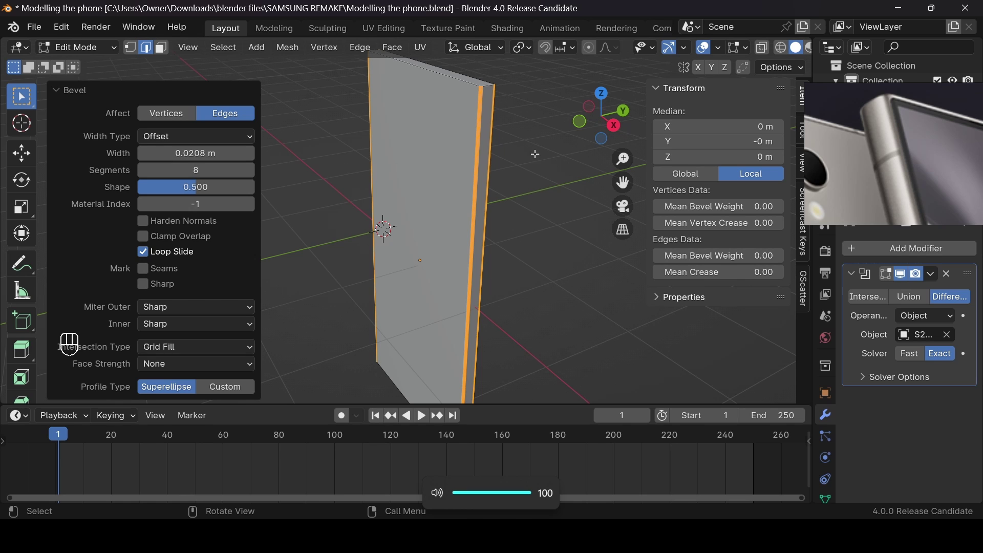
key("Tab")
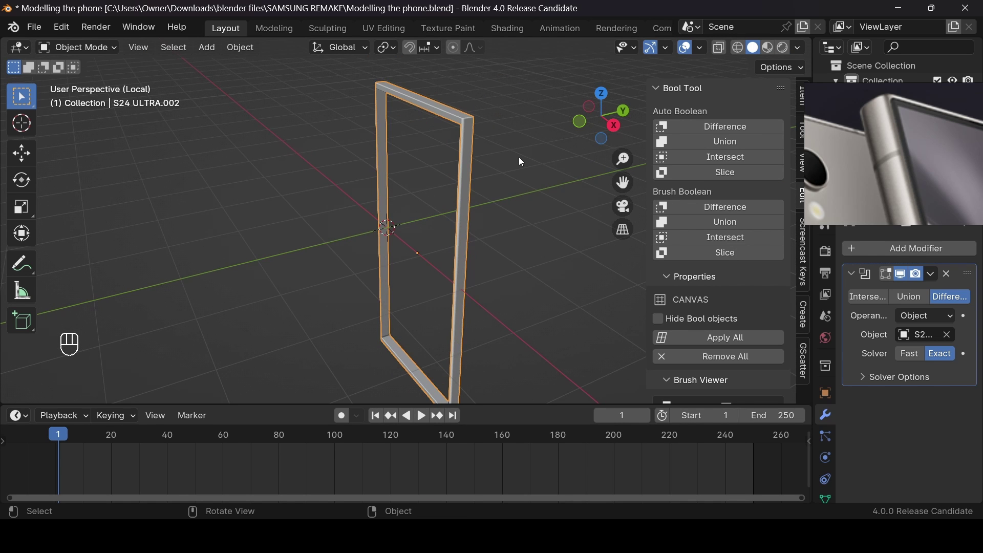
key("slash")
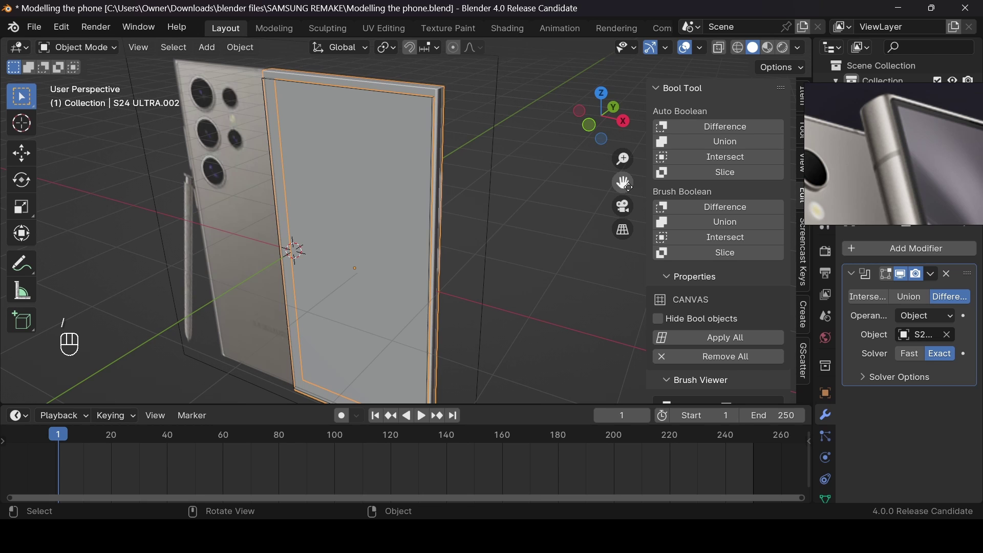
Select the piece S24 ULTRA, isolate it in local view and examine its unmodified mesh in Edit Mode
mouse_move(602, 114)
left_mouse_down()
mouse_move(570, 119)
mouse_move(596, 115)
left_mouse_up()
left_click(442, 158)
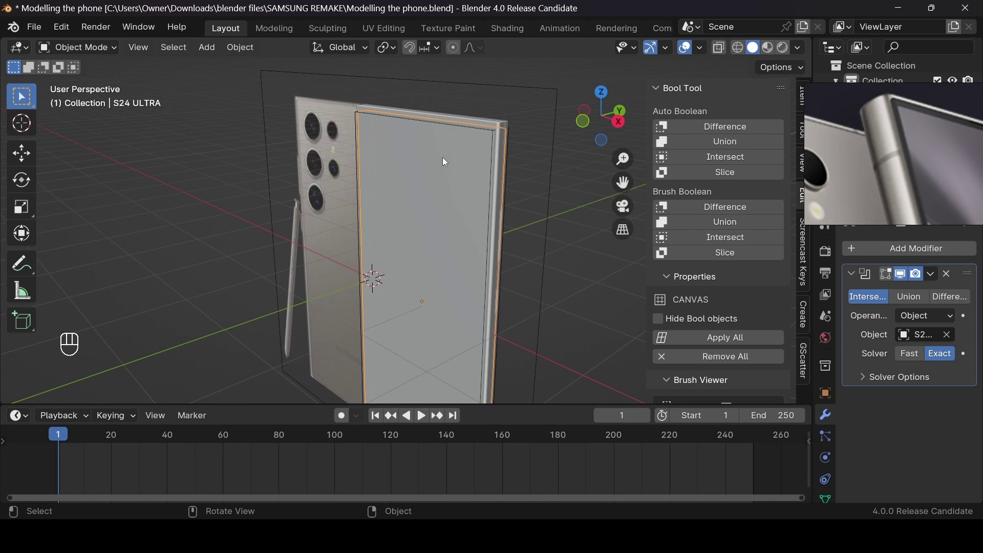
scroll(923, 106, "down", 2)
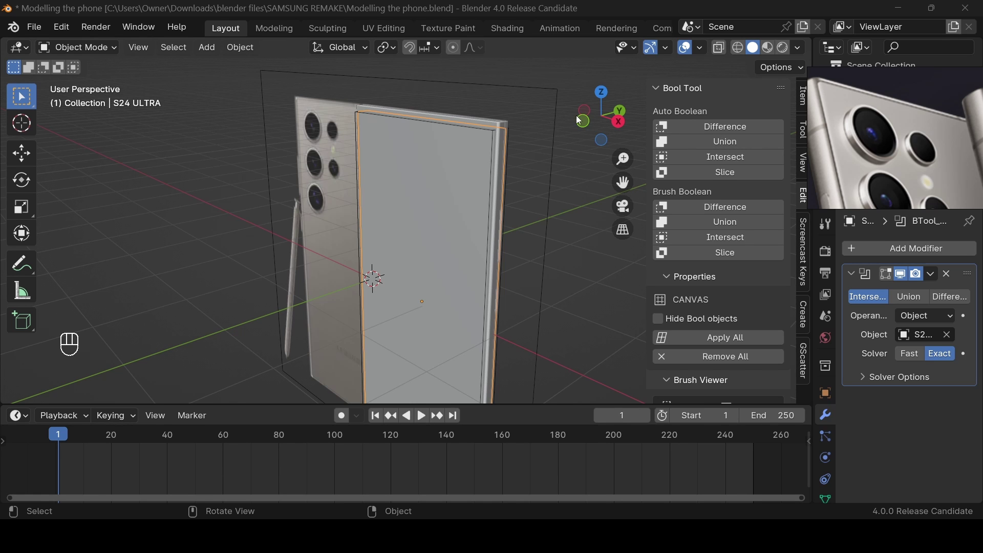
mouse_move(579, 120)
left_mouse_down()
mouse_move(562, 137)
mouse_move(581, 122)
mouse_move(570, 133)
left_mouse_up()
key("KP_Divide")
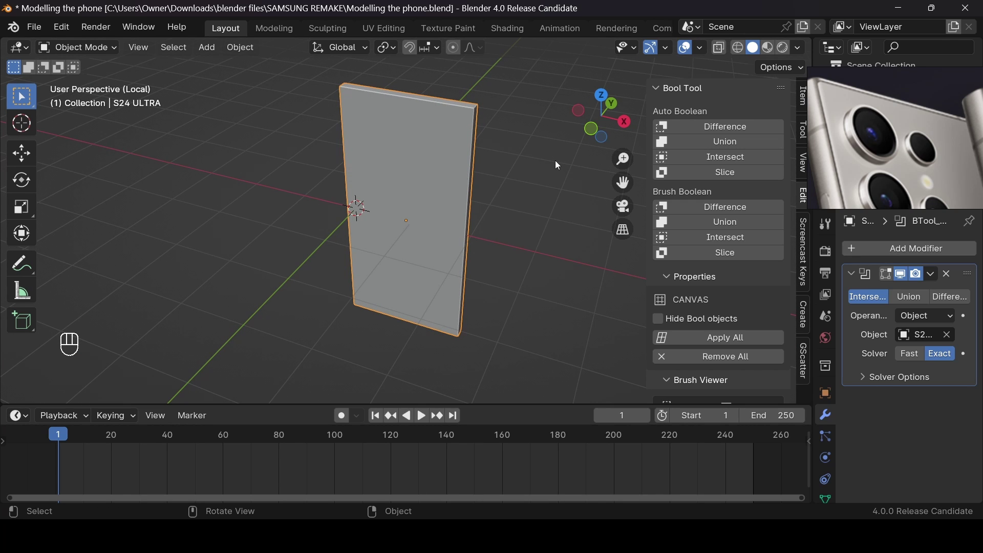
key("Tab")
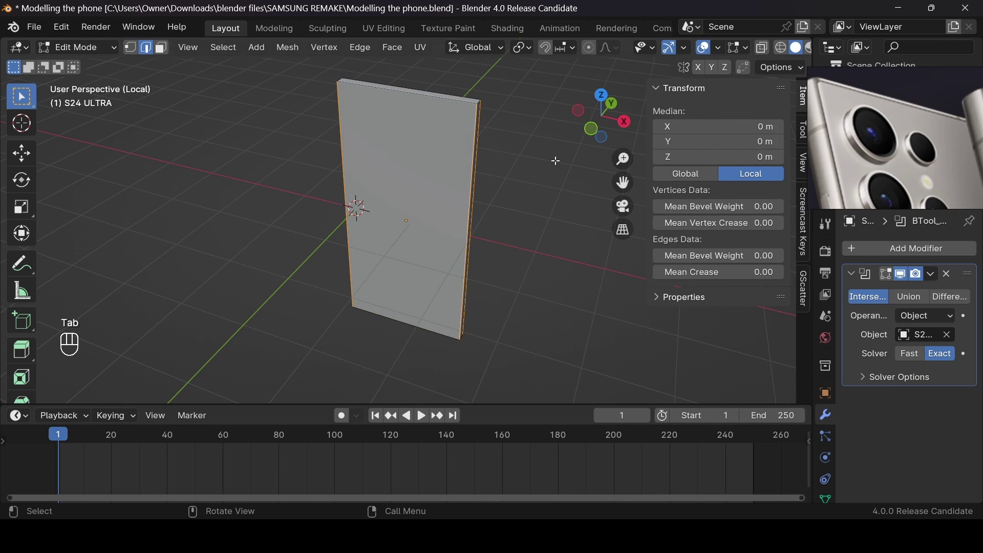
key("Tab")
key("KP_Divide")
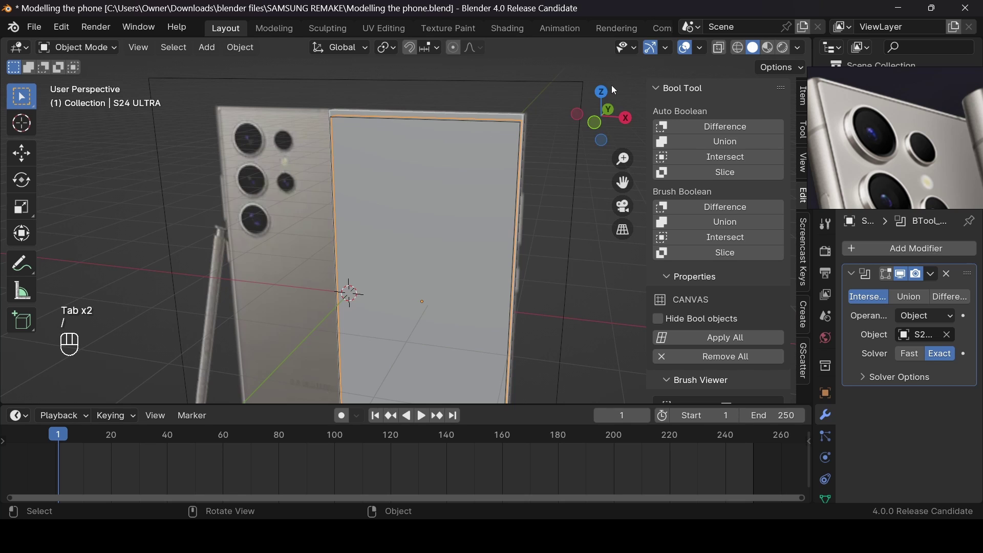
Open the boolean brush S24 ULTRA.001 in Edit Mode and isolate it in local view
left_click_drag(609, 102, 578, 114)
left_click(489, 177)
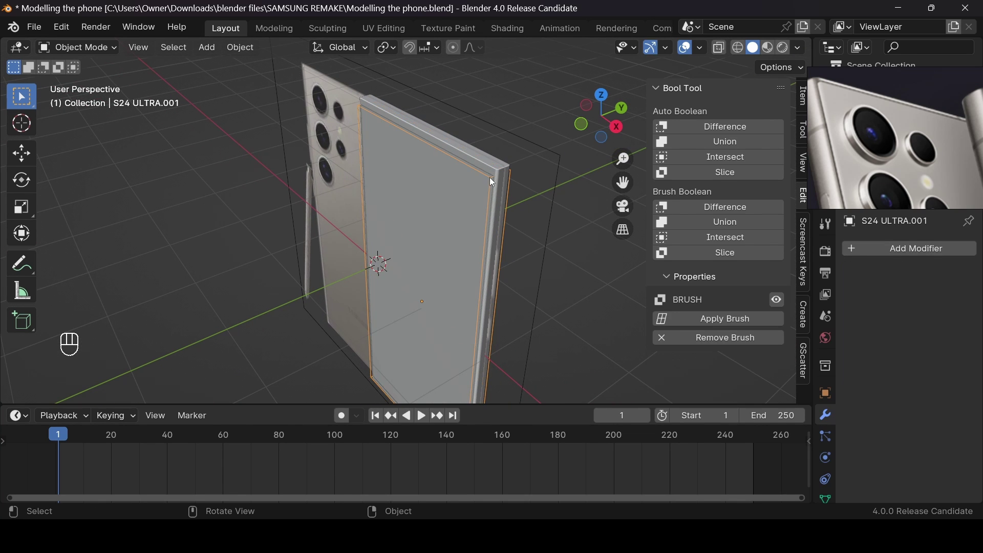
key("Tab")
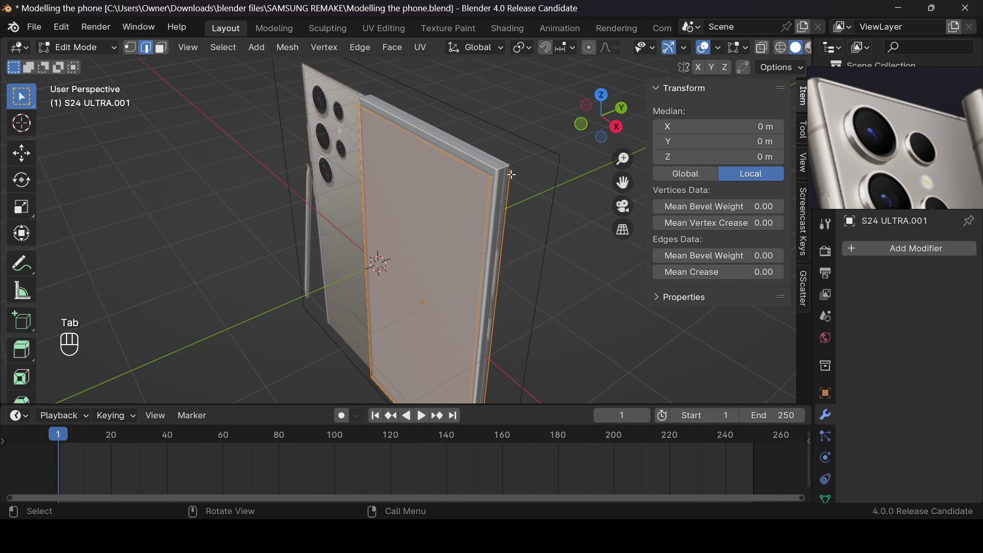
key("KP_Divide")
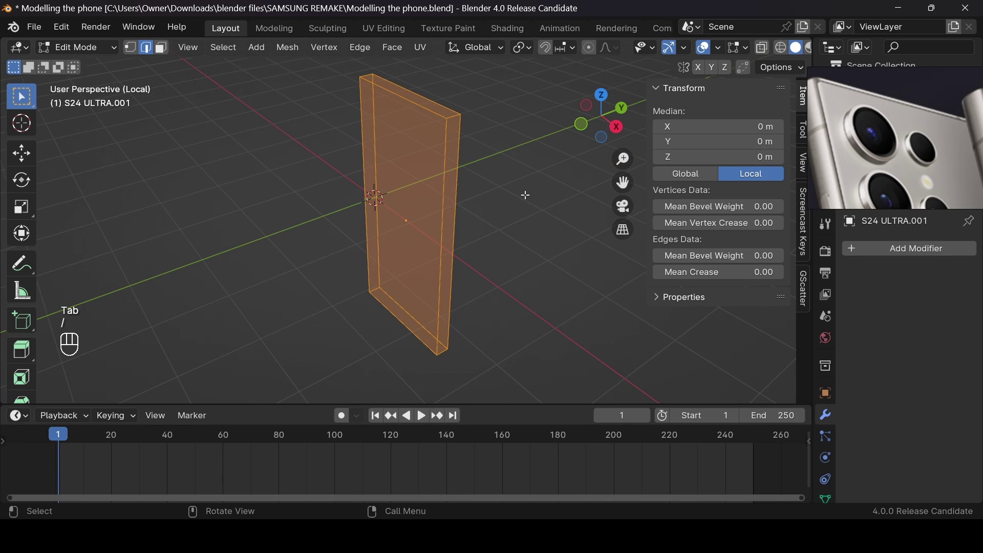
Select the four short corner edges running through the brush's thickness in edge select mode
left_click(455, 117)
left_click(366, 77, "shift")
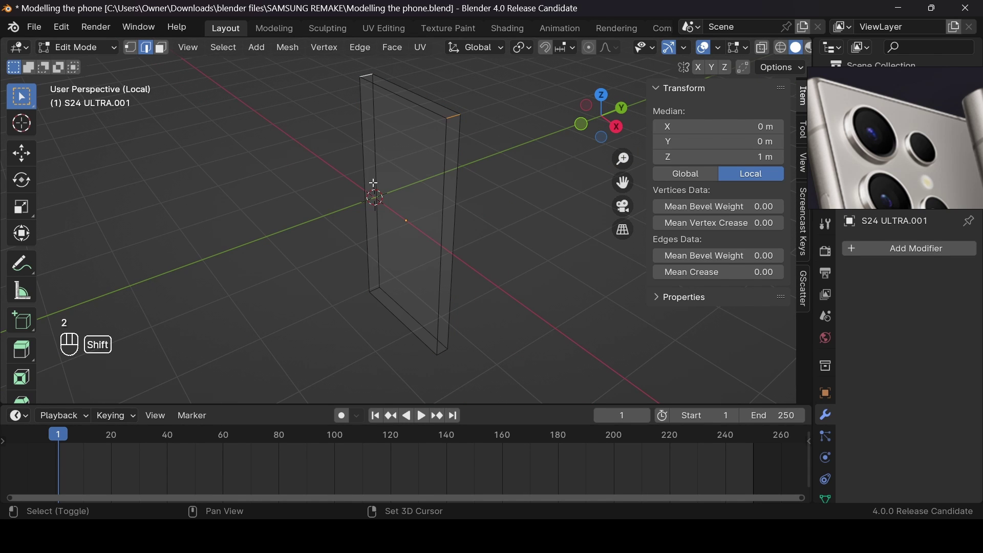
left_click(378, 283, "shift")
key("ctrl+z")
left_click(384, 293, "shift")
left_click(447, 348, "shift")
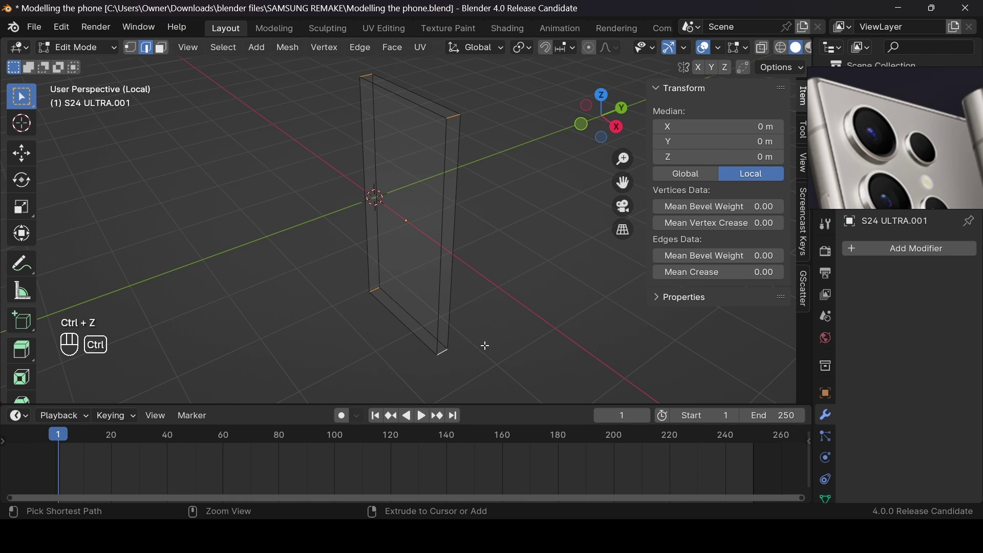
Bevel the four corner edges 0.0163 m wide with 8 segments, and return to the full scene in Object Mode
key("ctrl+b")
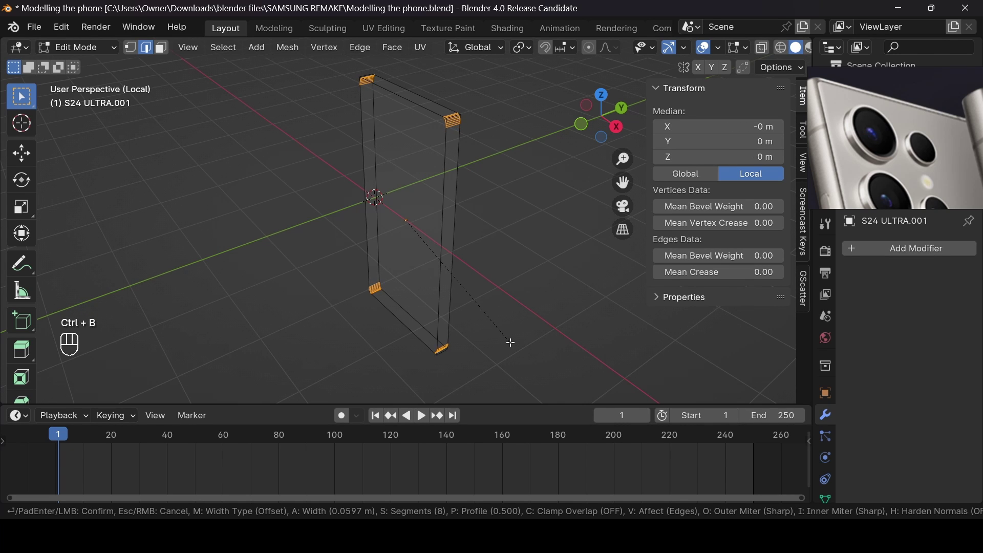
key("shift")
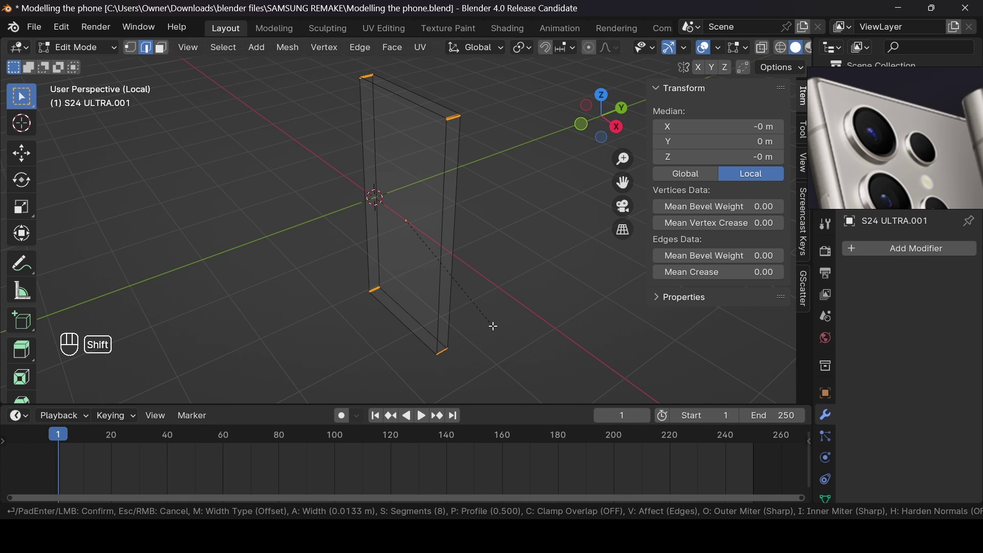
left_click(499, 326)
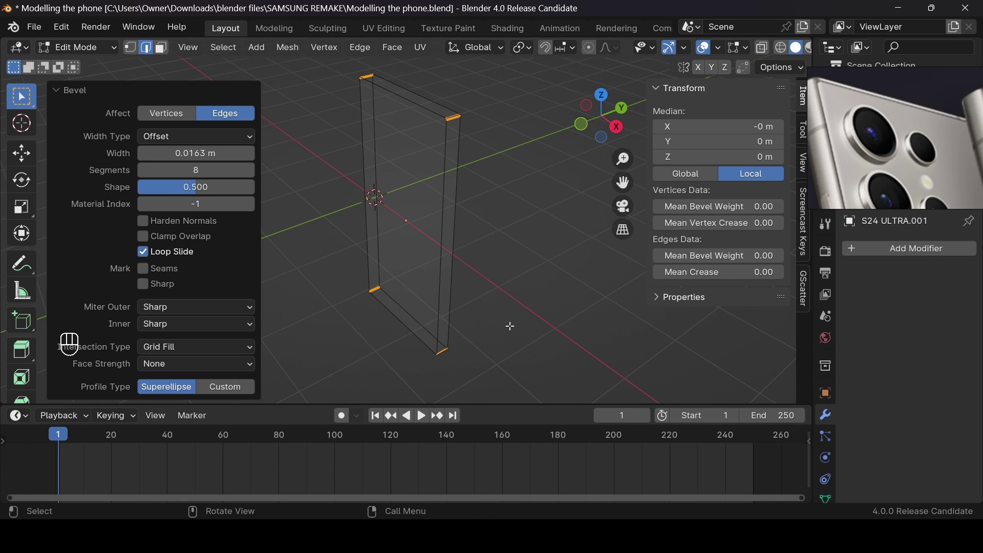
key("slash")
key("Tab")
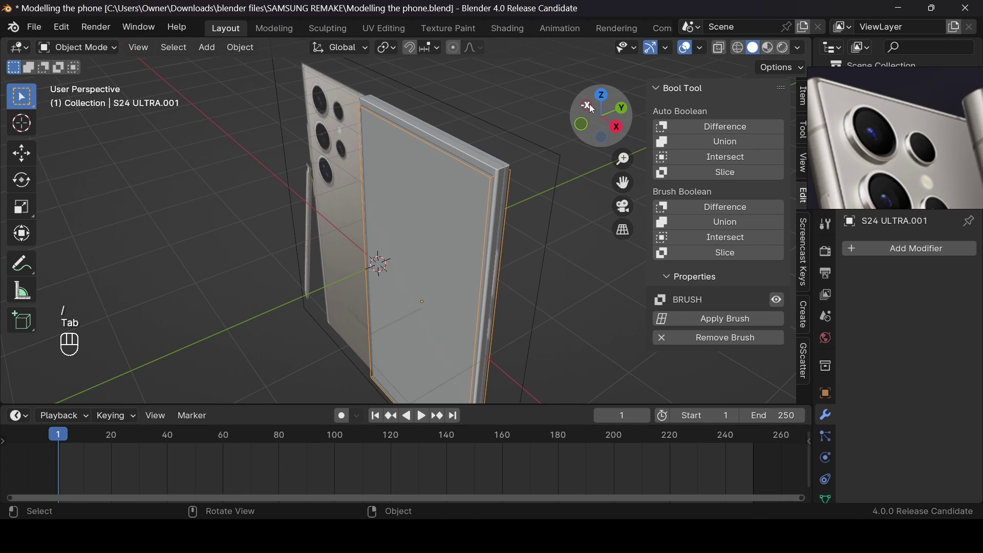
Hide the viewport overlays and inspect the screen's rounded corners up close
left_click_drag(588, 103, 522, 108)
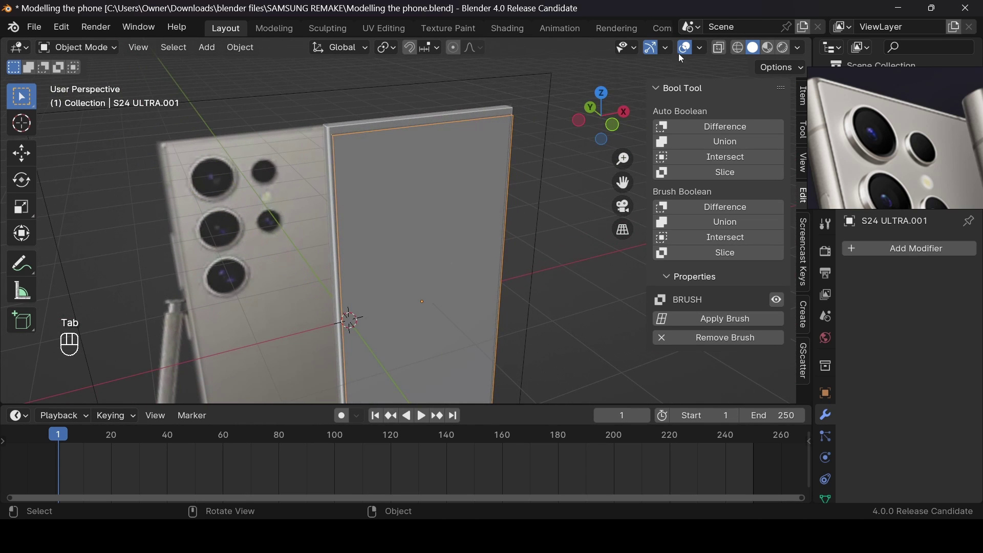
left_click(684, 47)
scroll(490, 104, "up", 2)
scroll(476, 100, "up", 2)
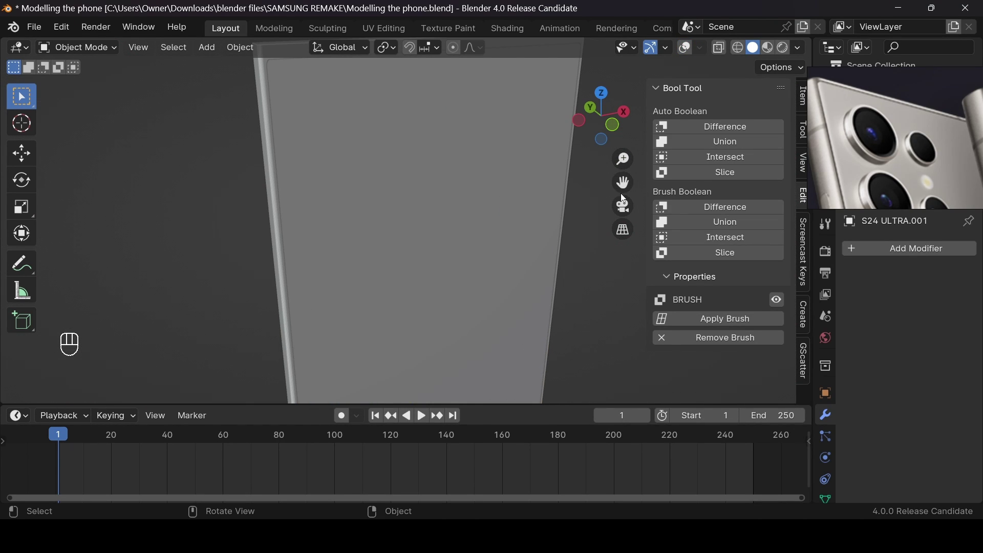
Show the viewport overlays and scale the screen part S24 ULTRA by 1.117 along the global Y axis
left_click_drag(627, 183, 626, 241)
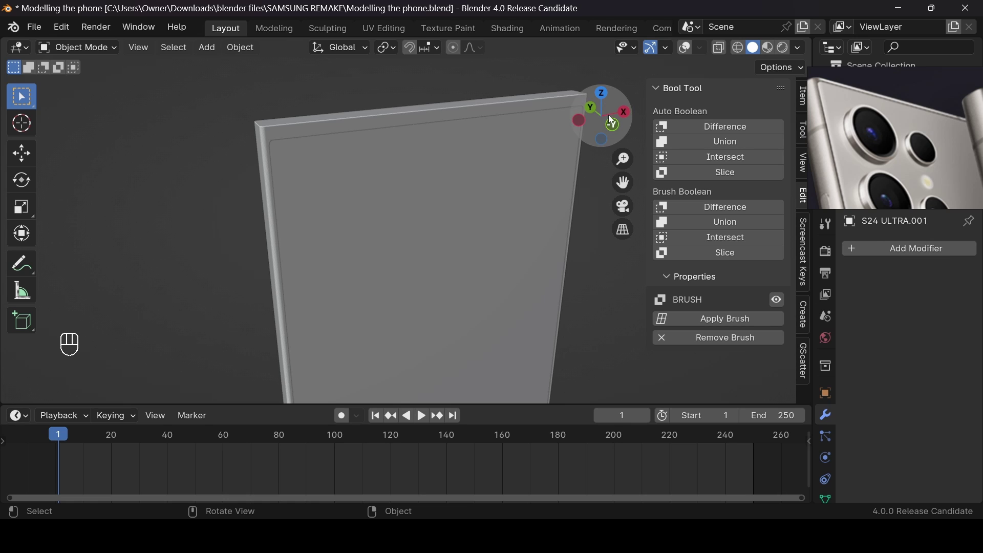
left_click_drag(613, 121, 654, 117)
key("Tab")
key("Tab")
key("Tab")
key("Tab")
key("Tab")
key("Tab")
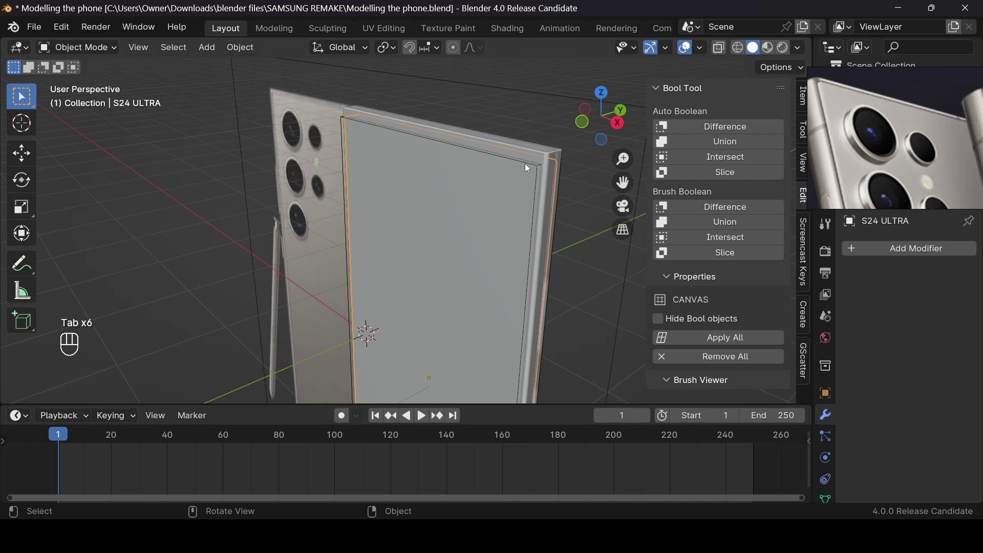
key("s")
key("y")
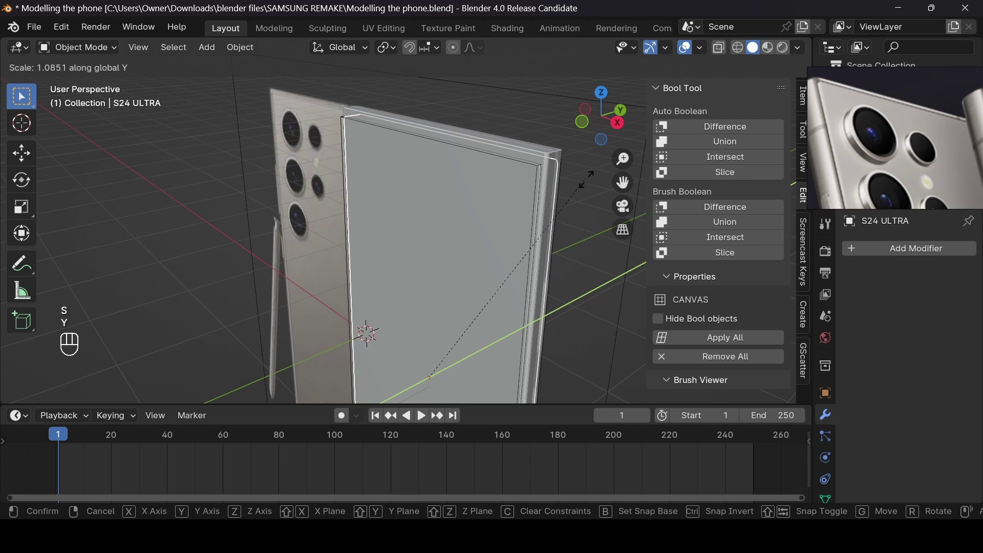
key("shift")
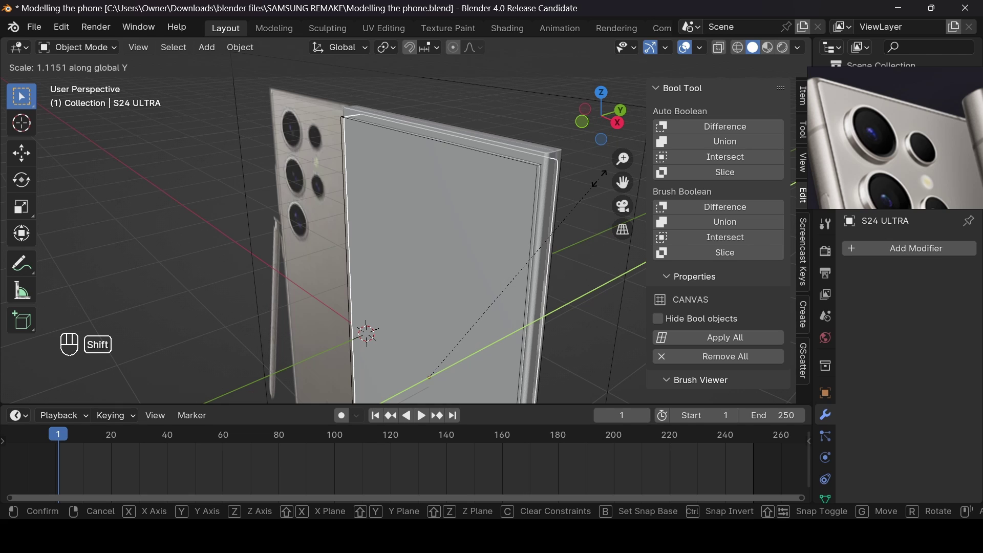
left_click(595, 180)
Hide the viewport overlays and inspect how far the screen sits within the frame from the side
left_click(685, 47)
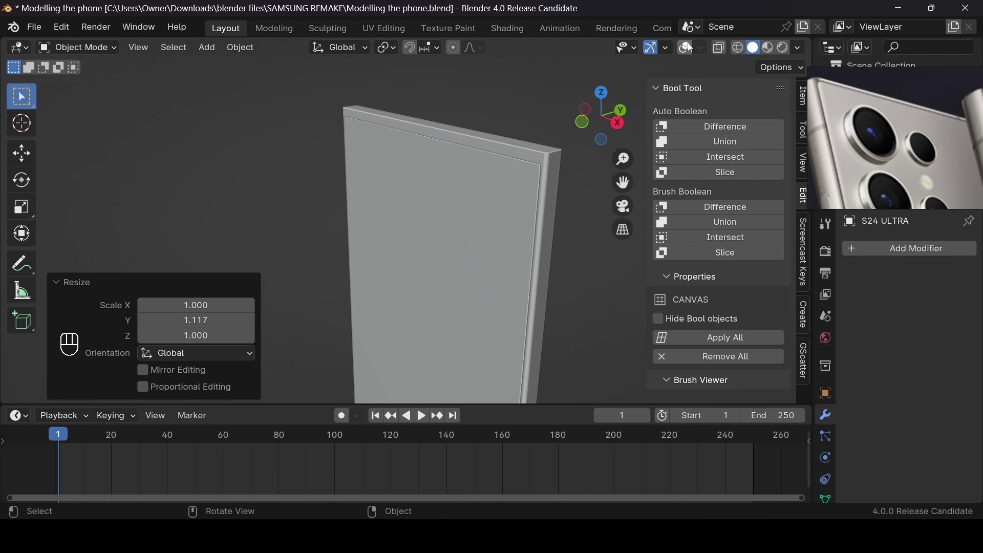
middle_click_drag(607, 121, 594, 122)
left_click_drag(593, 123, 478, 215)
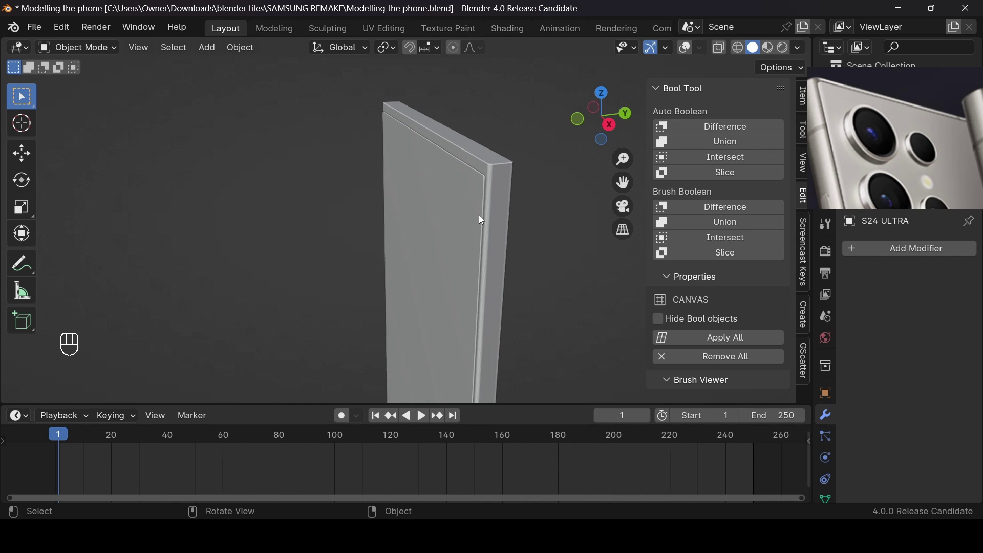
Show the overlays again and scale the screen part S24 ULTRA by 0.928 along the global Y axis
left_click(687, 49)
key("s")
key("y")
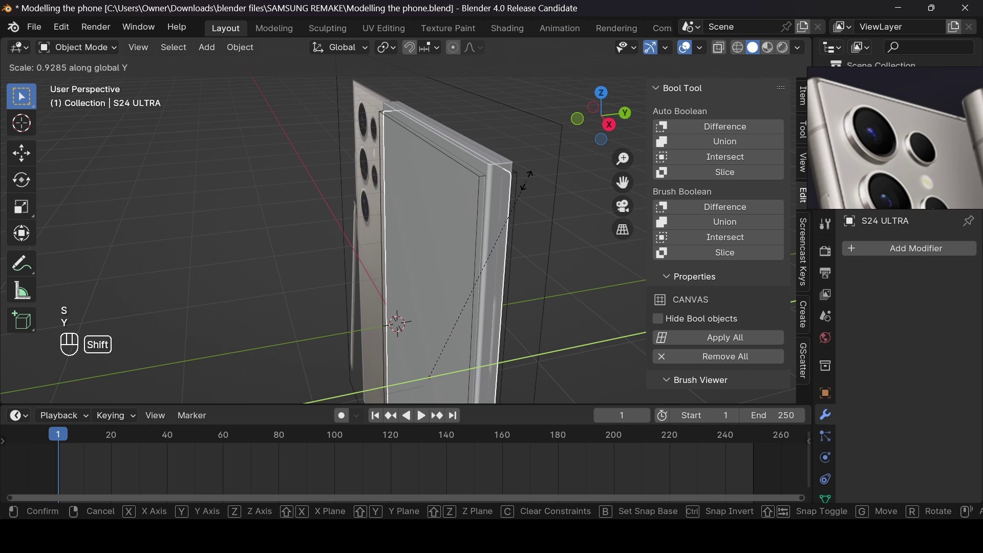
left_click(547, 182)
Hide the overlays and examine the seam between screen and frame from both sides of the phone
left_click_drag(582, 128, 545, 153)
left_click(687, 48)
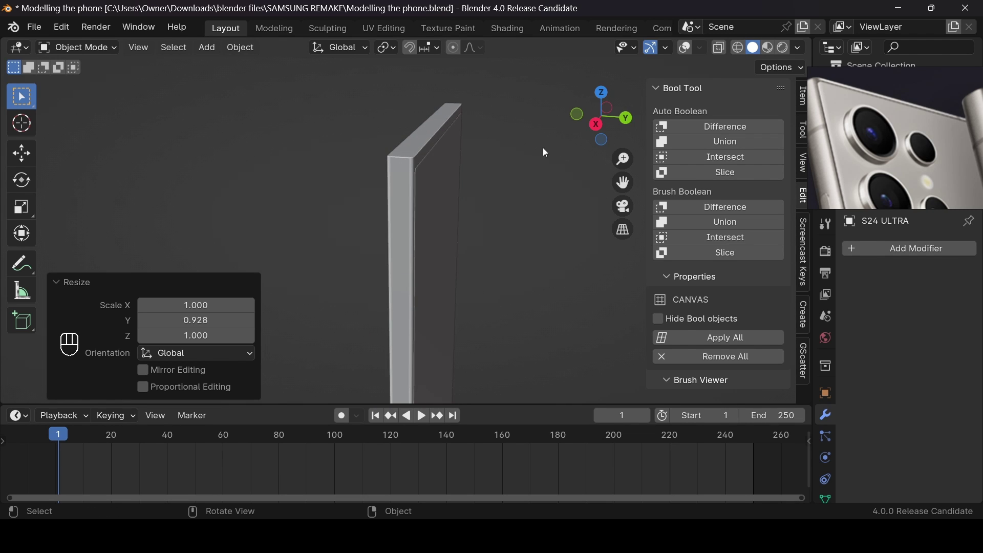
left_click(446, 200)
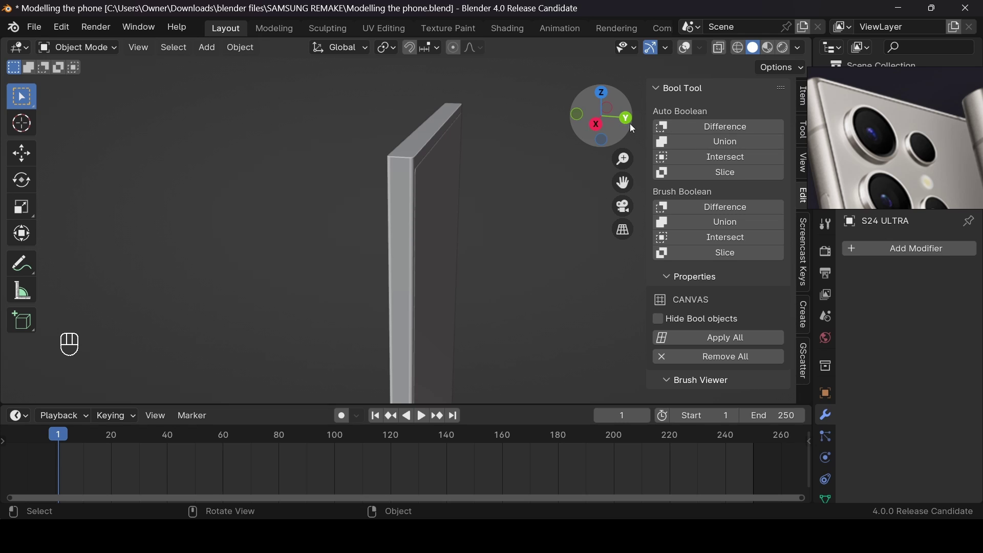
left_click_drag(628, 124, 496, 173)
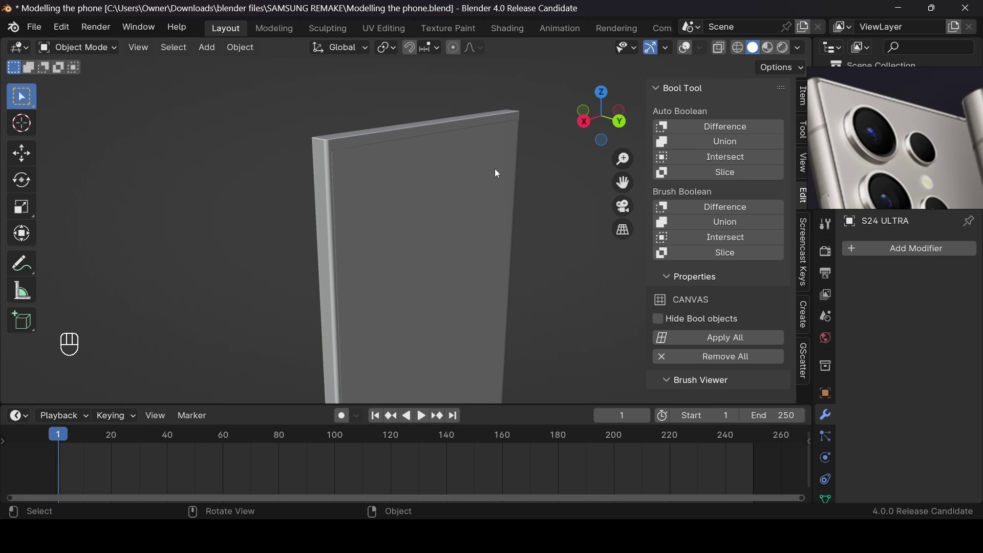
left_click(686, 47)
key("Tab")
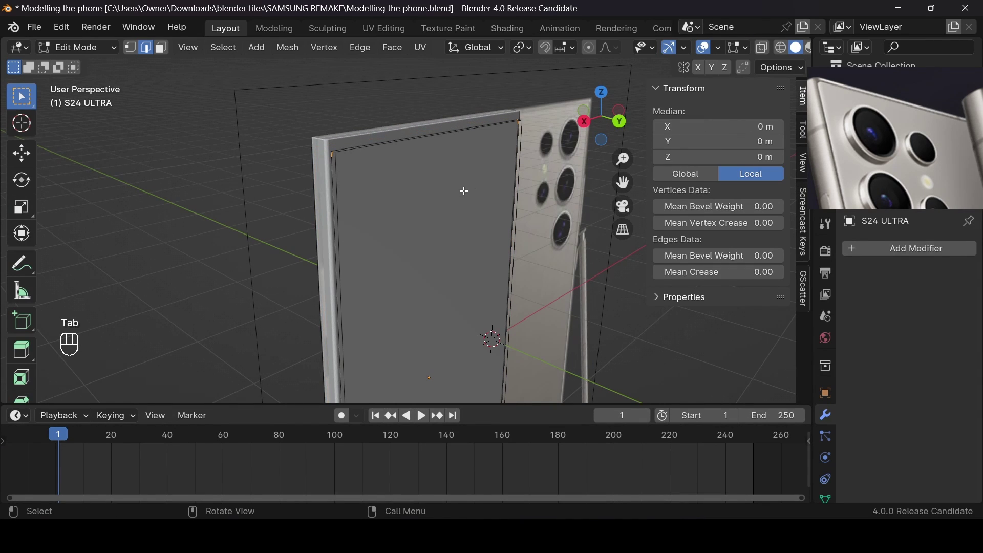
left_click(622, 124)
left_click_drag(625, 128, 461, 187)
key("3")
left_click(458, 185)
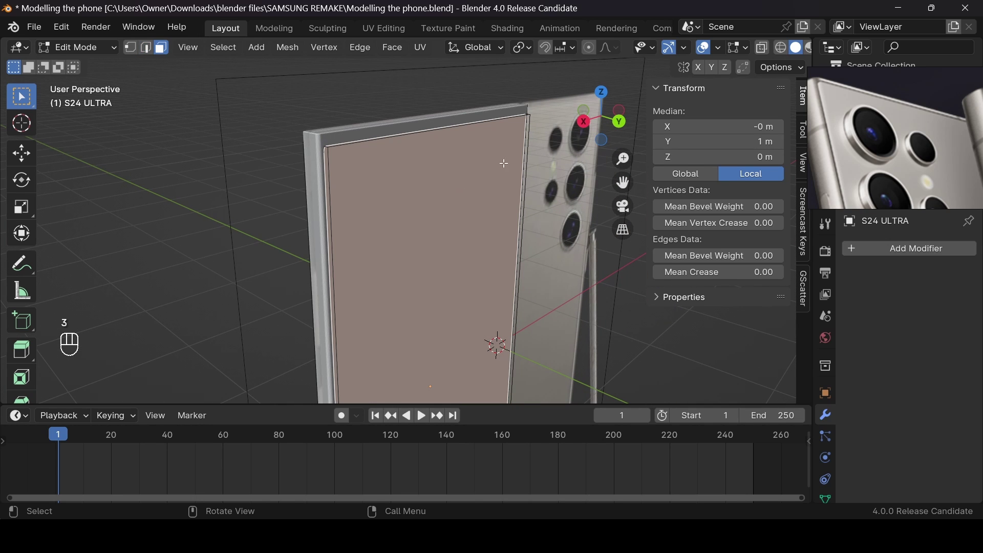
left_click_drag(605, 106, 536, 123)
key("Tab")
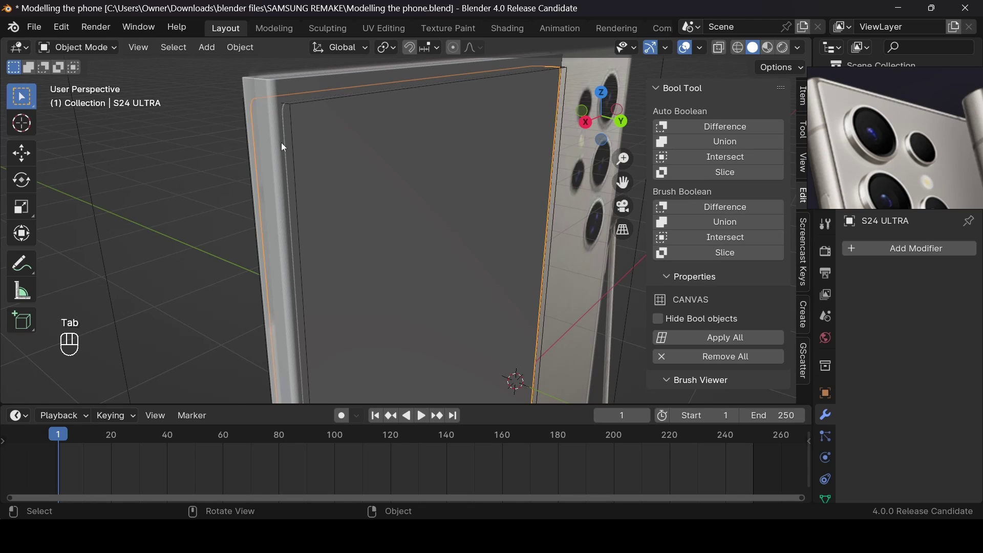
Move the boolean brush S24 ULTRA.001 to a new collection named cutters and exclude that collection from the view layer
middle_click_drag(533, 115, 546, 91)
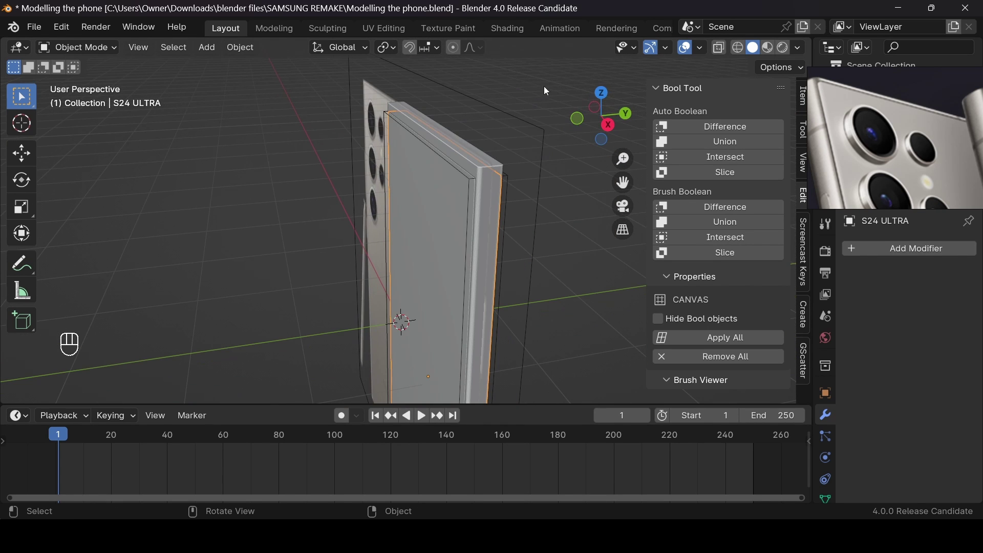
left_click_drag(623, 117, 556, 146)
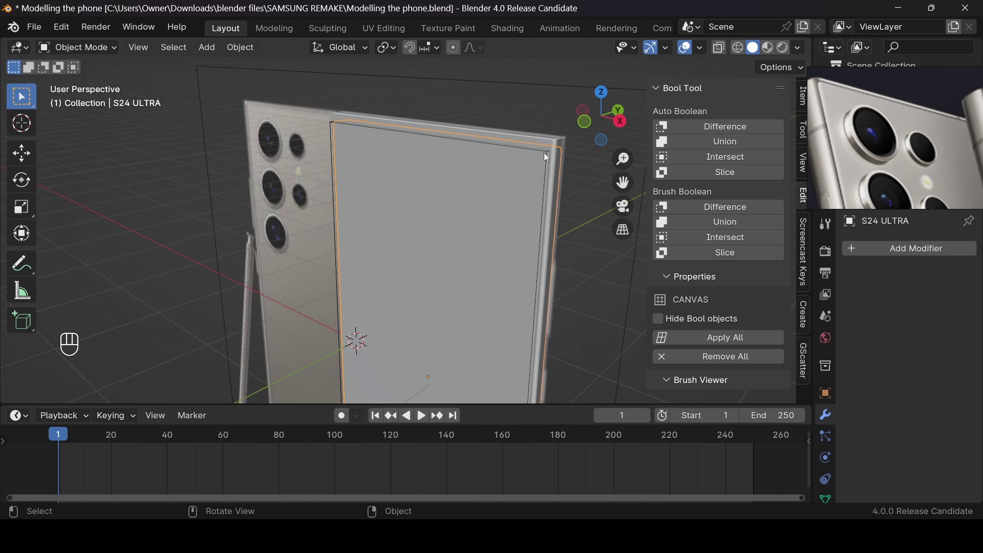
left_click(413, 204)
middle_click_drag(414, 204, 410, 194)
key("m")
left_click(408, 194)
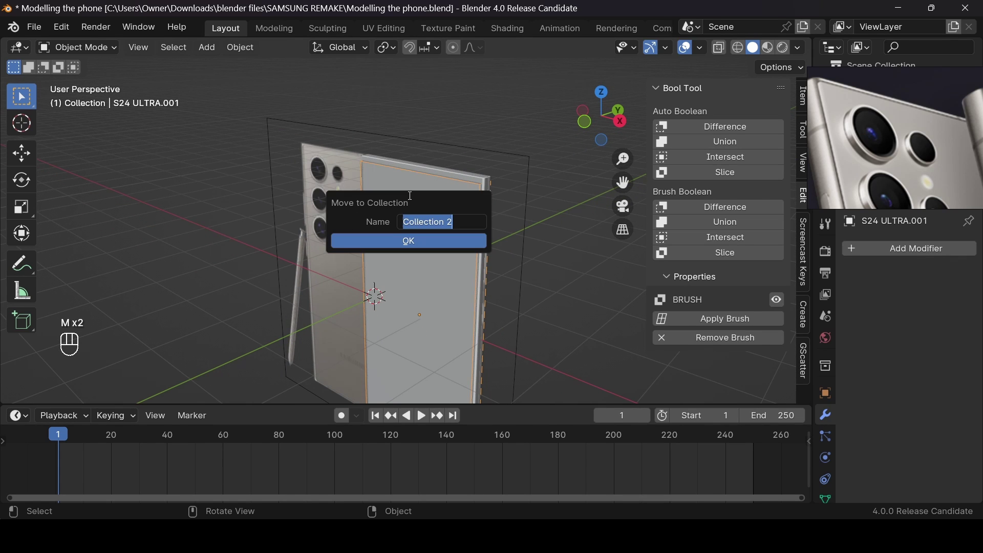
type("cutters")
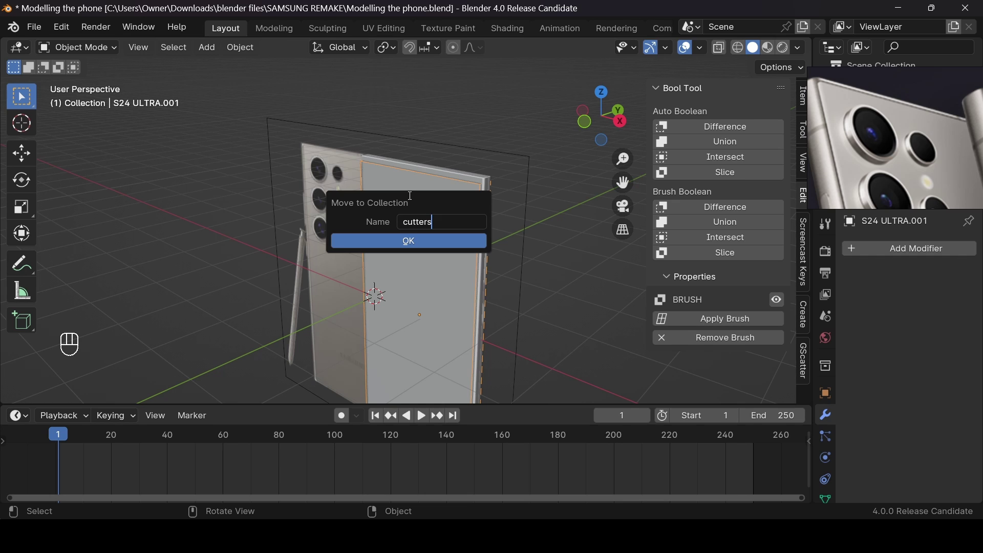
left_click(416, 240)
left_click_drag(590, 125, 600, 116)
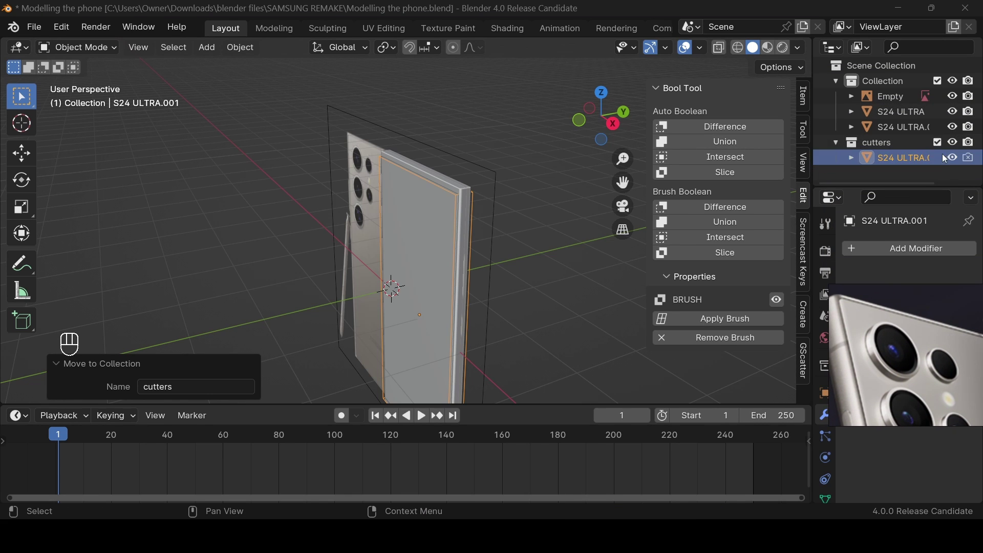
left_click(937, 142)
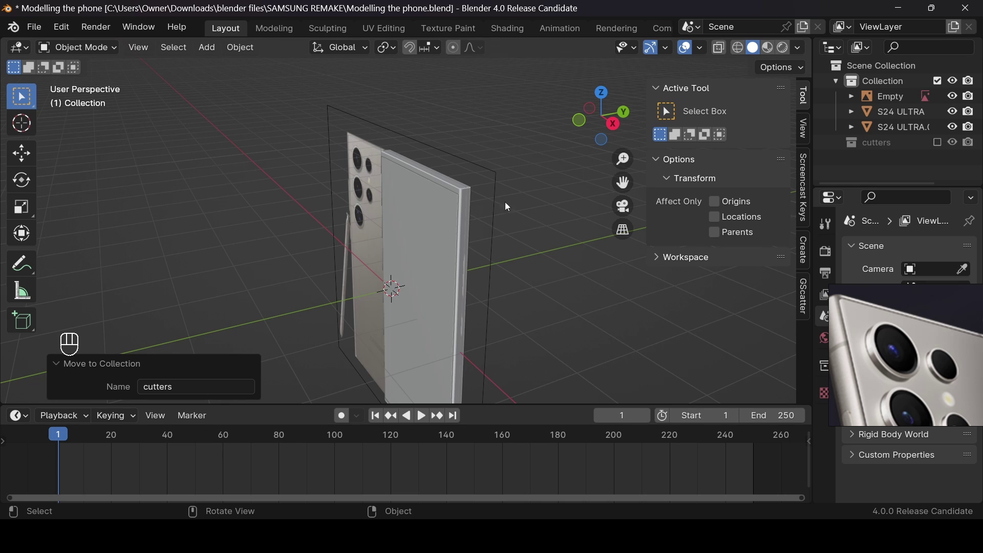
Try to parent the screen part S24 ULTRA to the frame S24 ULTRA.002 with Object (Keep Transform)
scroll(478, 214, "up", 3)
left_click_drag(602, 117, 512, 119)
middle_click_drag(410, 230, 434, 213)
left_click(435, 213)
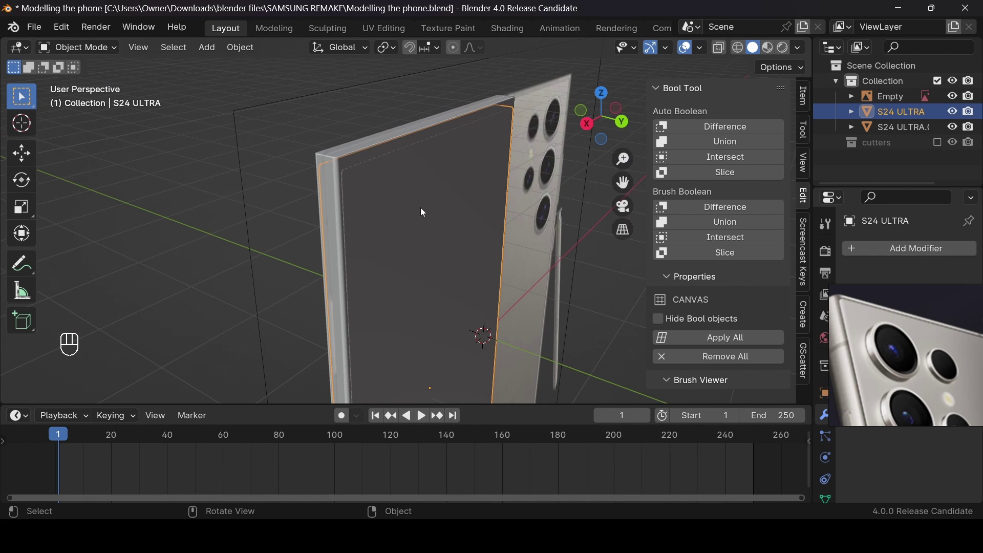
left_click(392, 146, "shift")
key("ctrl+p")
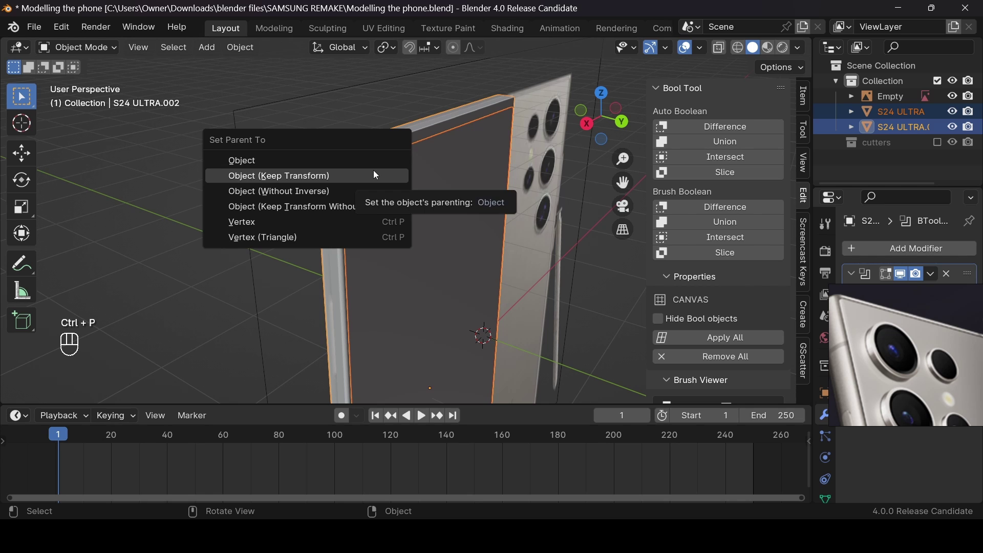
left_click(375, 175)
Test the parenting by moving the screen part and the frame in turn, cancelling each move
left_click(347, 143)
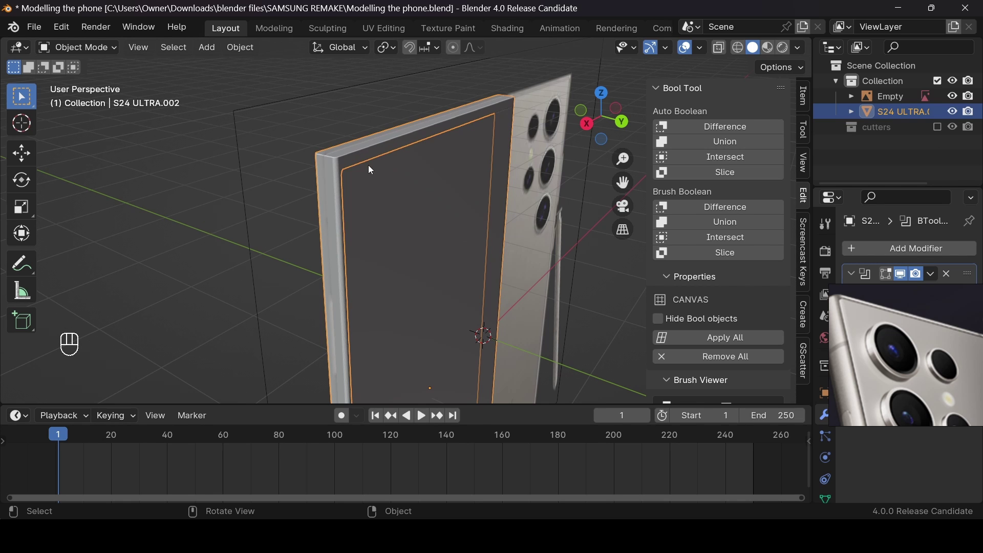
key("g")
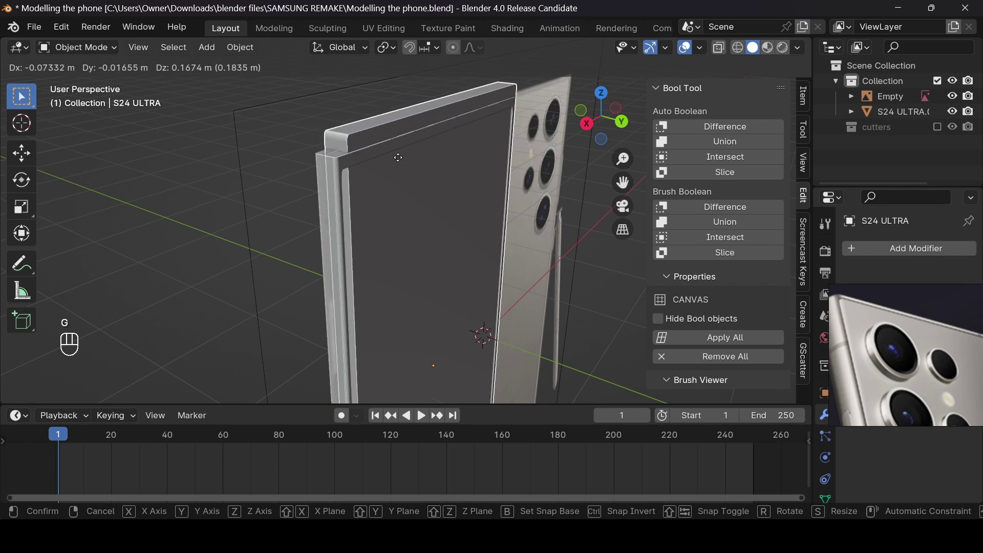
right_click(400, 161)
left_click(373, 152)
key("g")
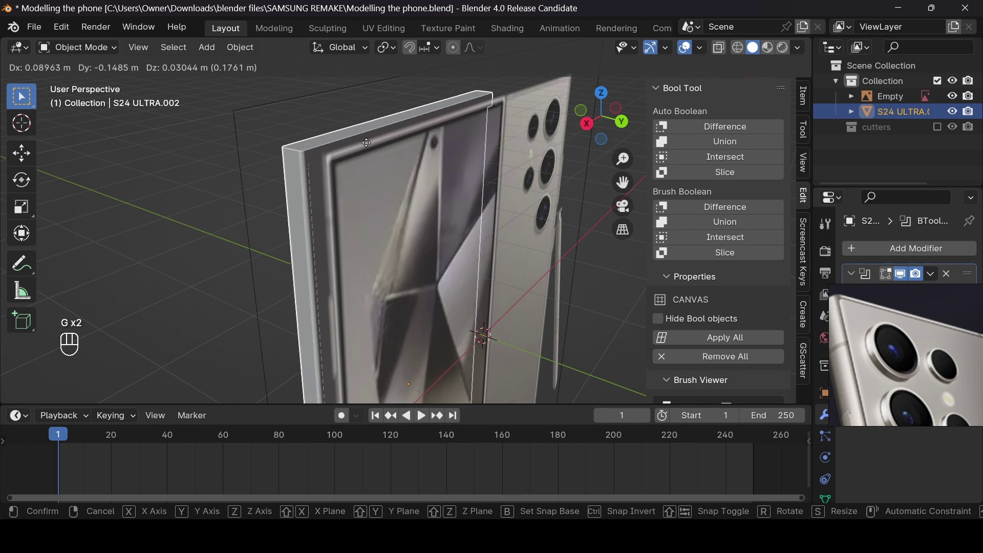
right_click(379, 167)
Undo the parenting of the screen part to the frame
key("ctrl+z")
key("ctrl+z")
key("ctrl+z")
key("ctrl+z")
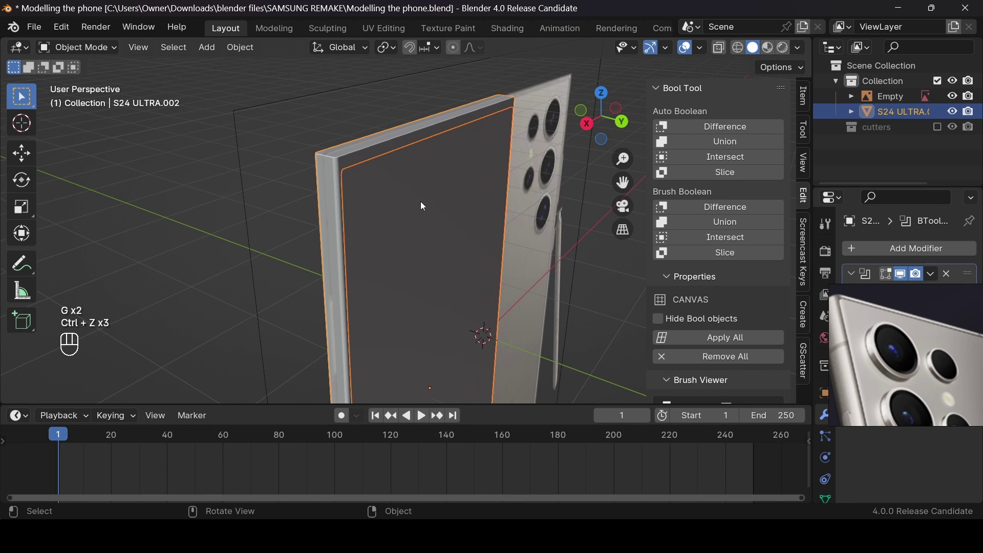
Parent the frame S24 ULTRA.002 to the screen part S24 ULTRA with Object (Keep Transform), and test it with a cancelled move
left_click(378, 155)
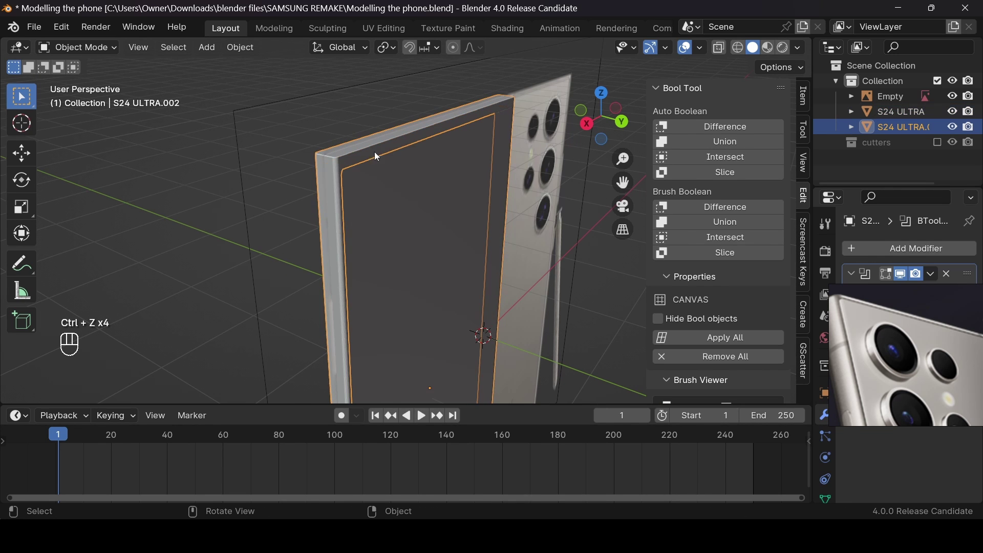
key("g")
right_click(350, 162)
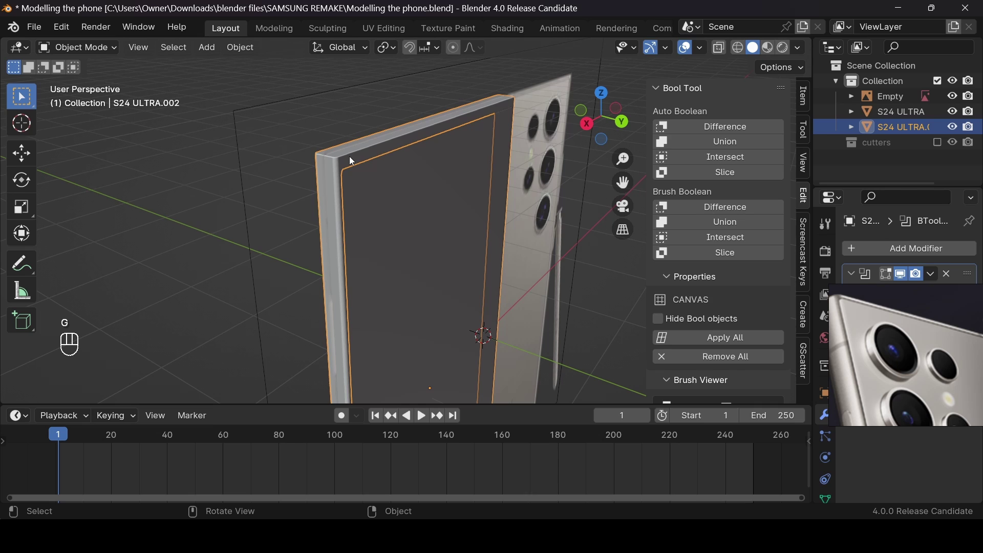
left_click(415, 233, "shift")
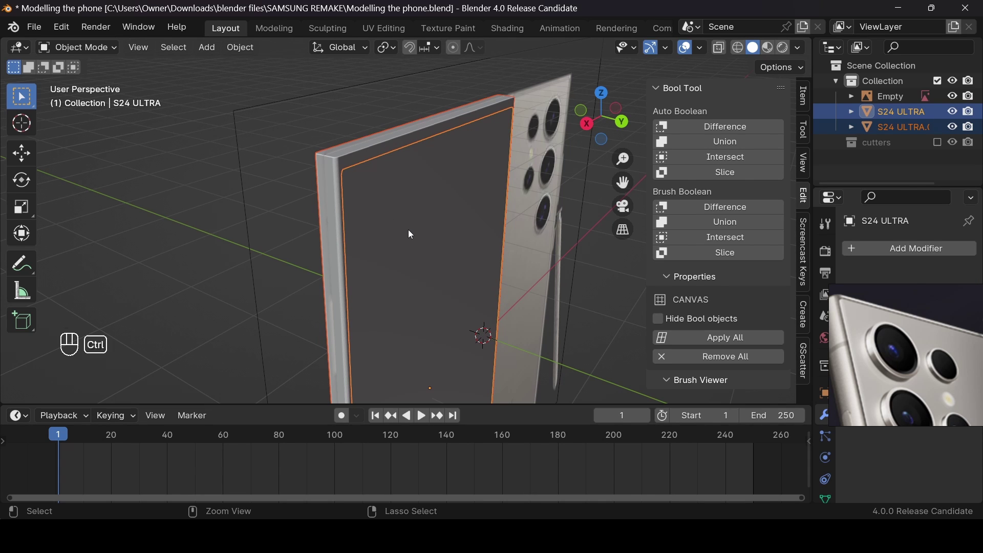
key("ctrl+p")
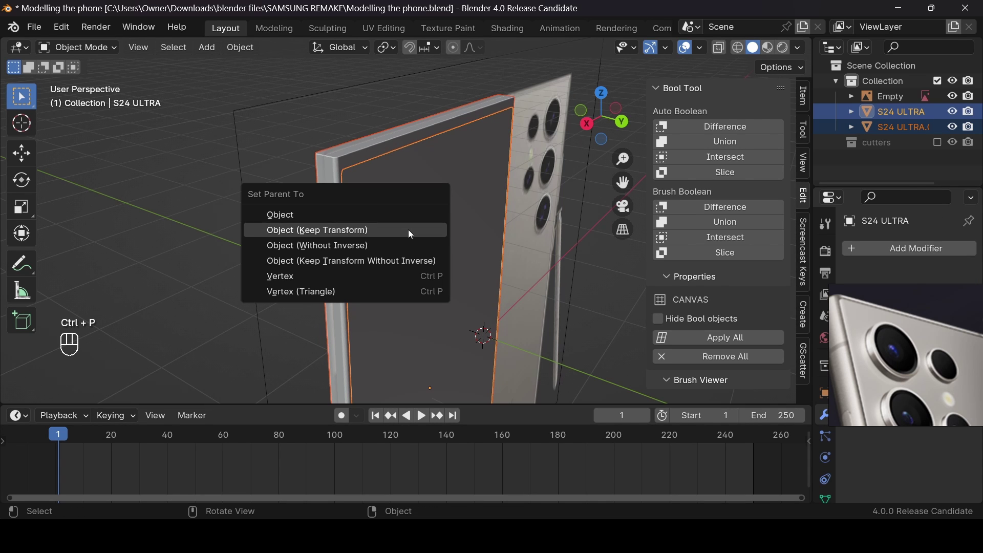
left_click(411, 233)
key("g")
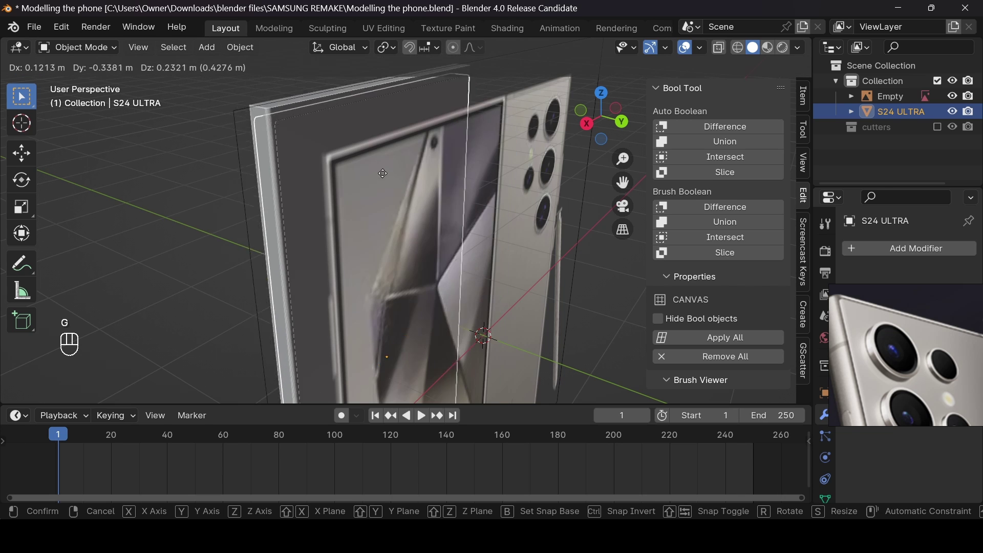
right_click(406, 186)
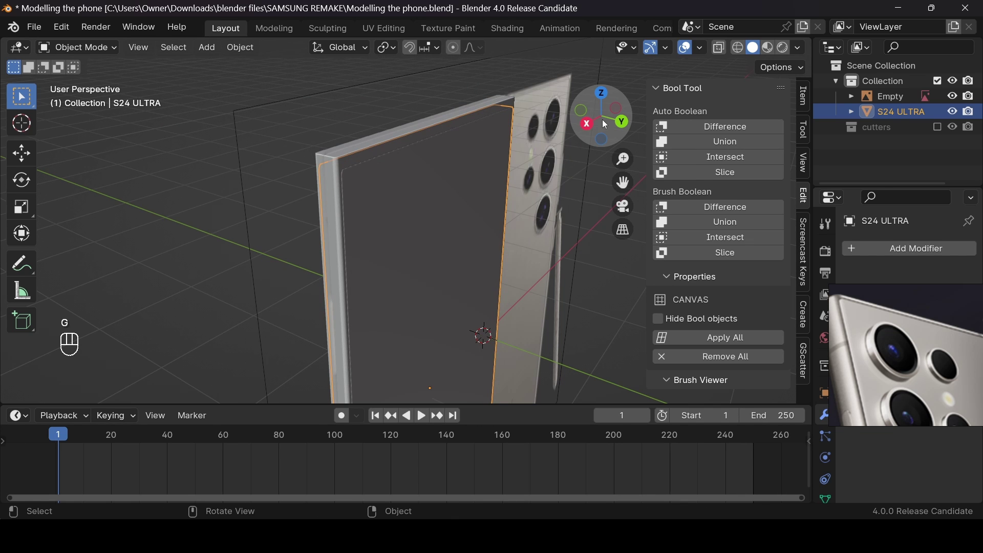
left_click_drag(589, 113, 550, 144)
left_click(554, 138)
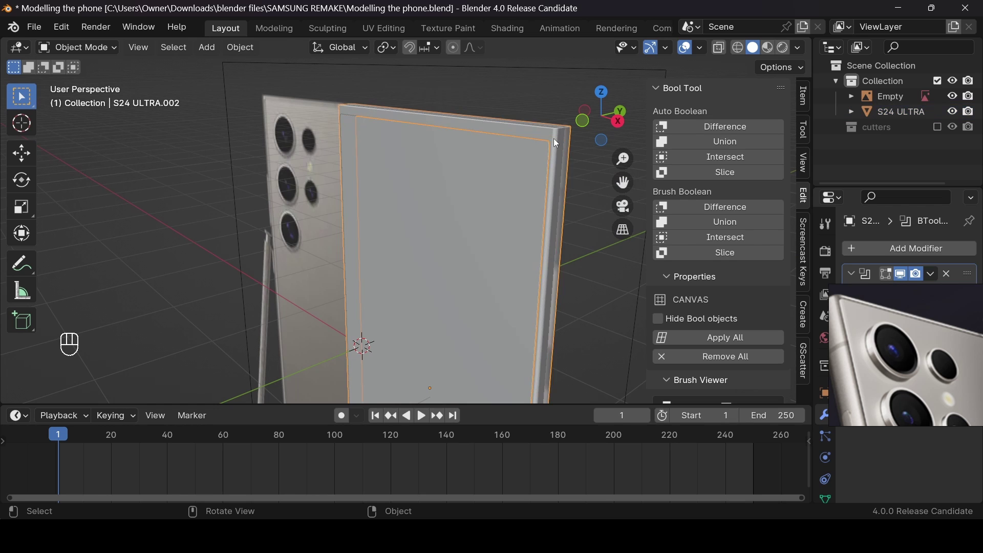
right_click(554, 138)
left_click(551, 152)
left_click(551, 107)
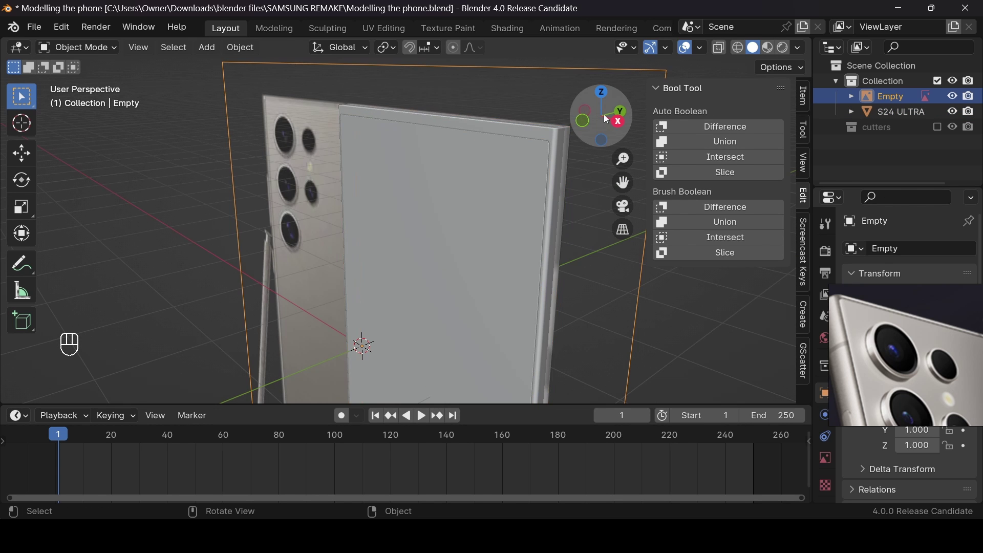
mouse_move(603, 115)
left_mouse_down()
mouse_move(629, 116)
mouse_move(607, 115)
left_mouse_up()
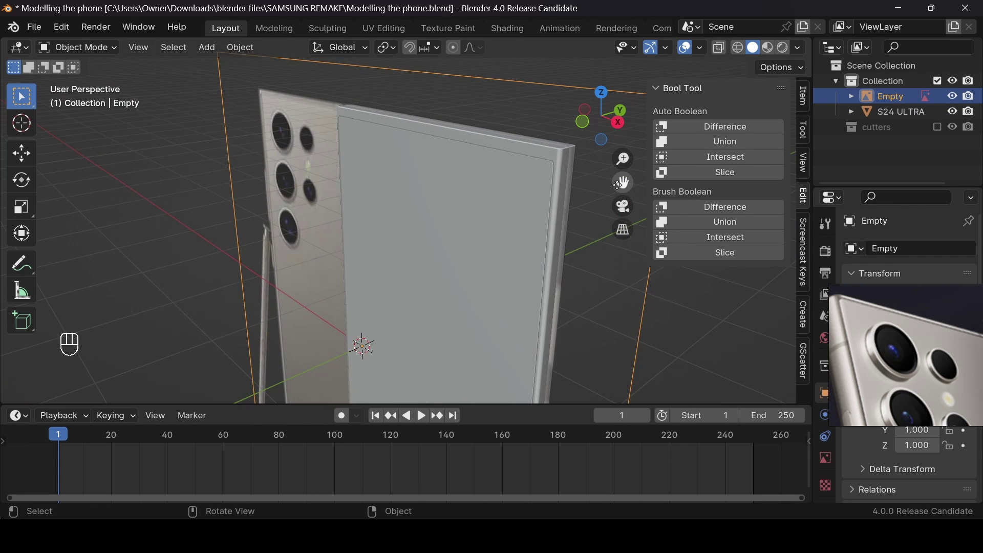
left_click_drag(623, 183, 530, 186)
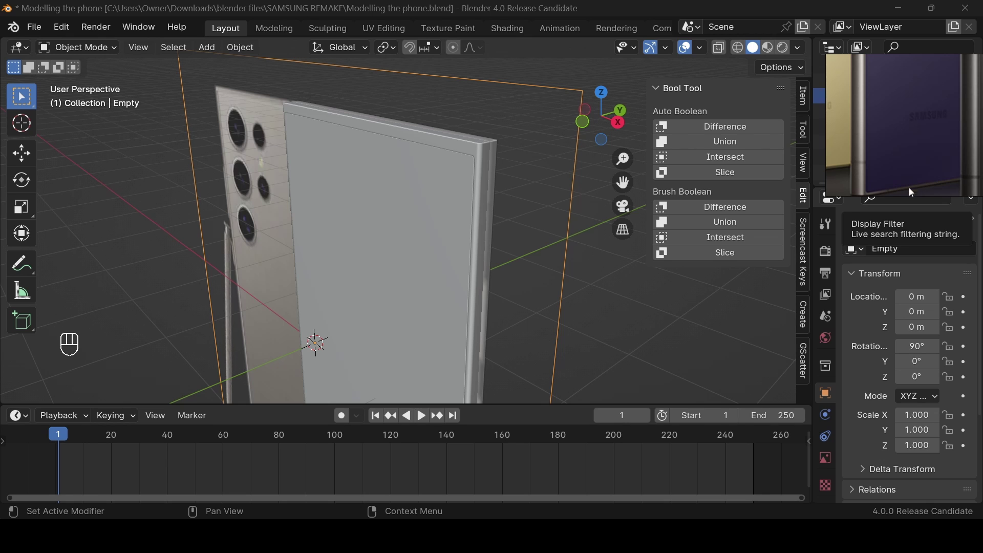
Add a 2 m cube mesh at the world origin
middle_click_drag(634, 176, 551, 149)
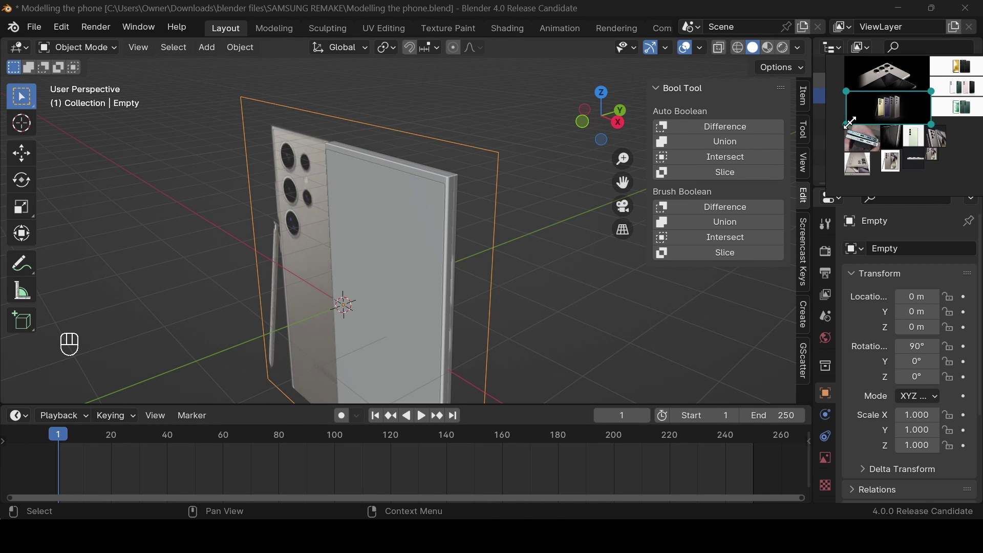
scroll(390, 205, "down", 3)
middle_click_drag(389, 206, 503, 193)
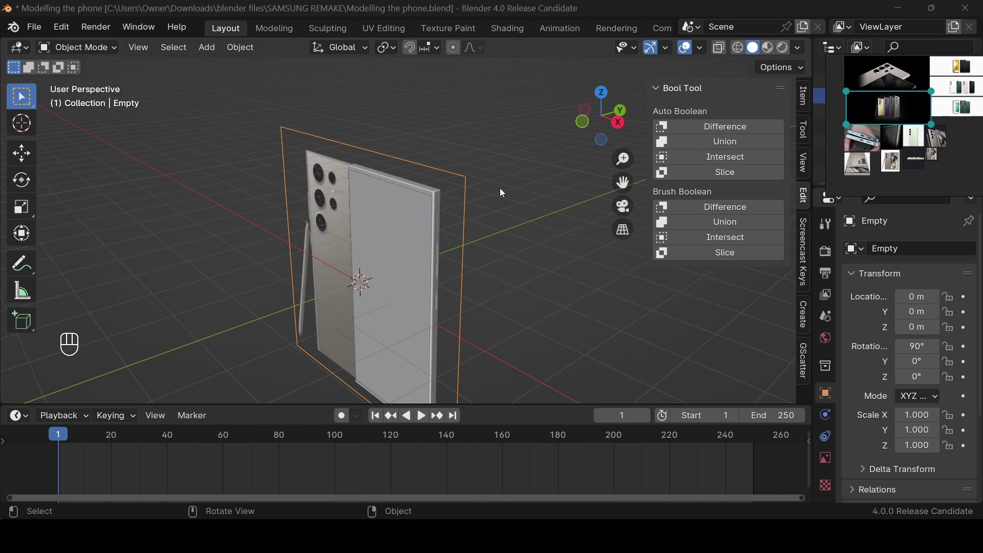
key("shift+a")
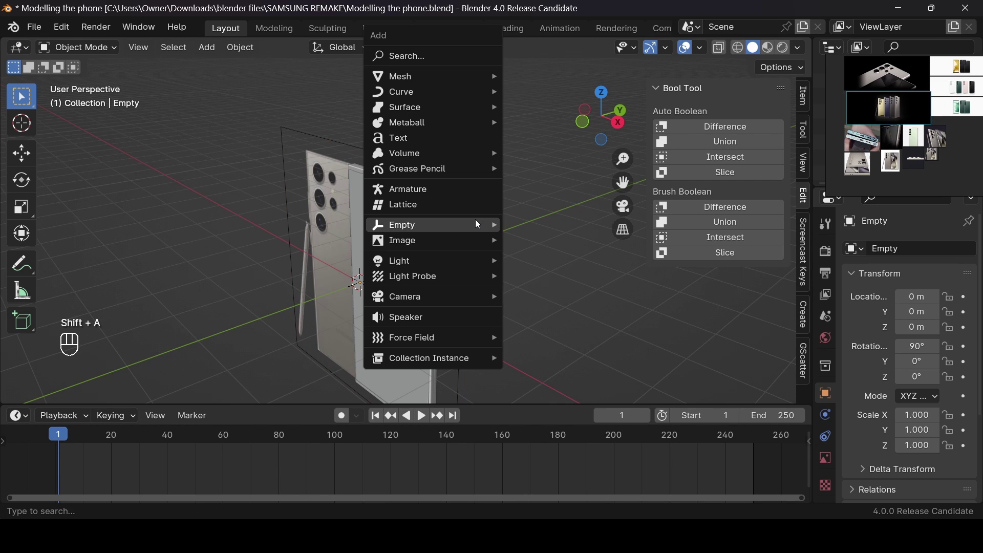
type("cub")
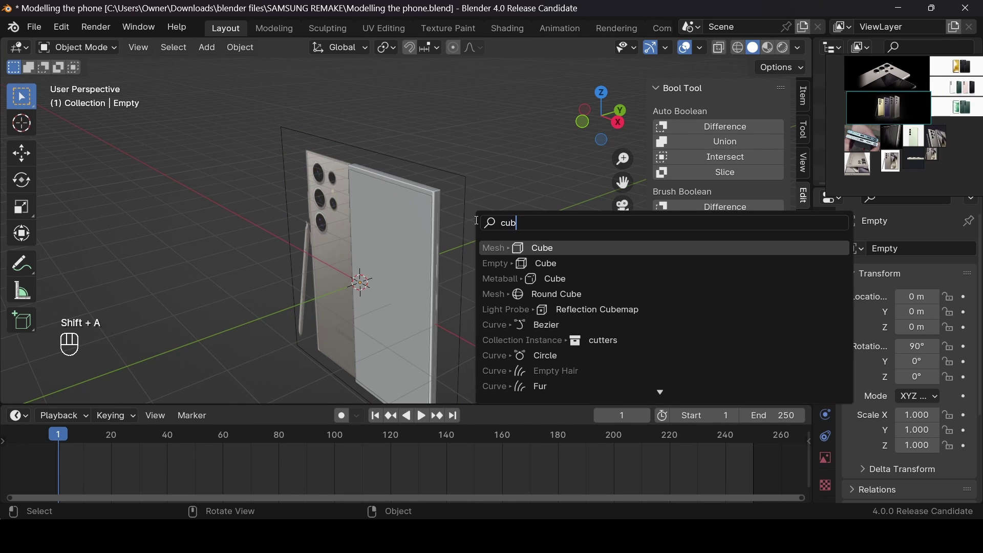
key("Return")
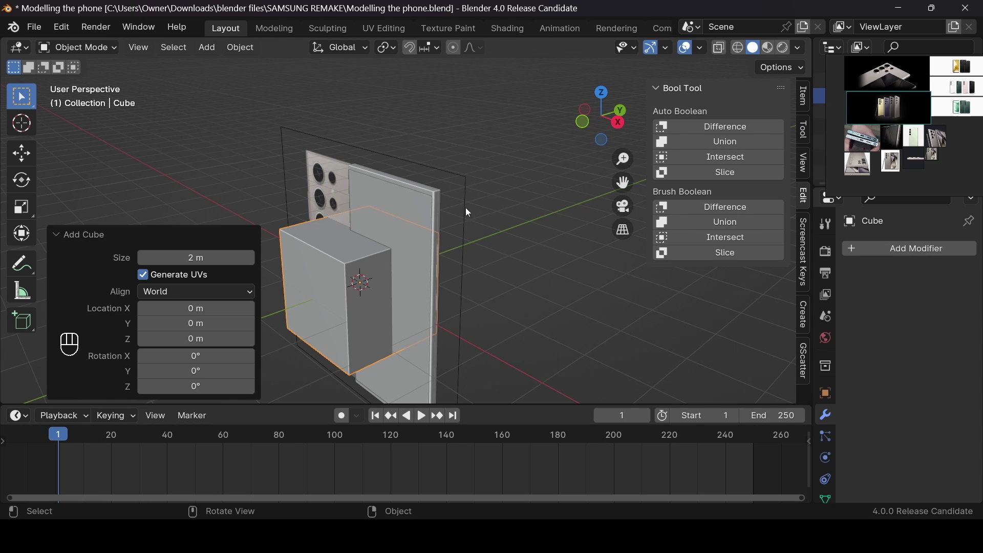
In front view, move the cube about 2.85 m along X and 1.56 m along Z, beside the phone's upper side edge
left_click(584, 122)
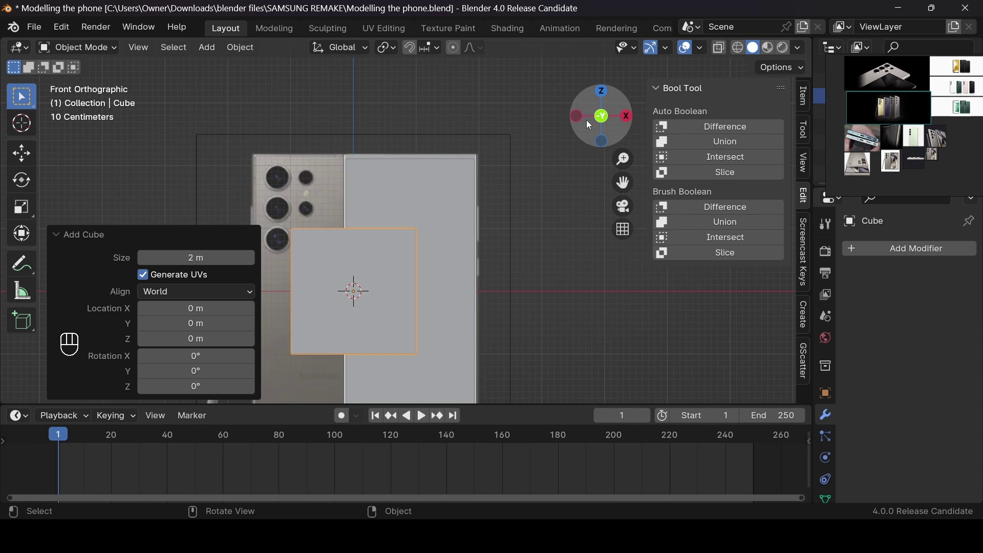
left_click(397, 299)
key("g")
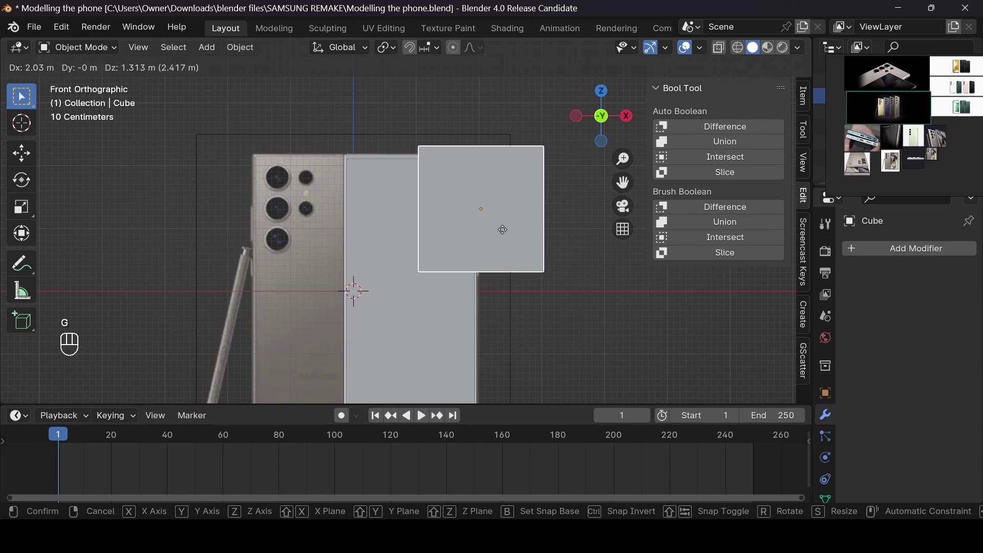
left_click(543, 219)
Flatten the cube into a thin slab by scaling it along Z by about -0.052 and again by 0.4
key("s")
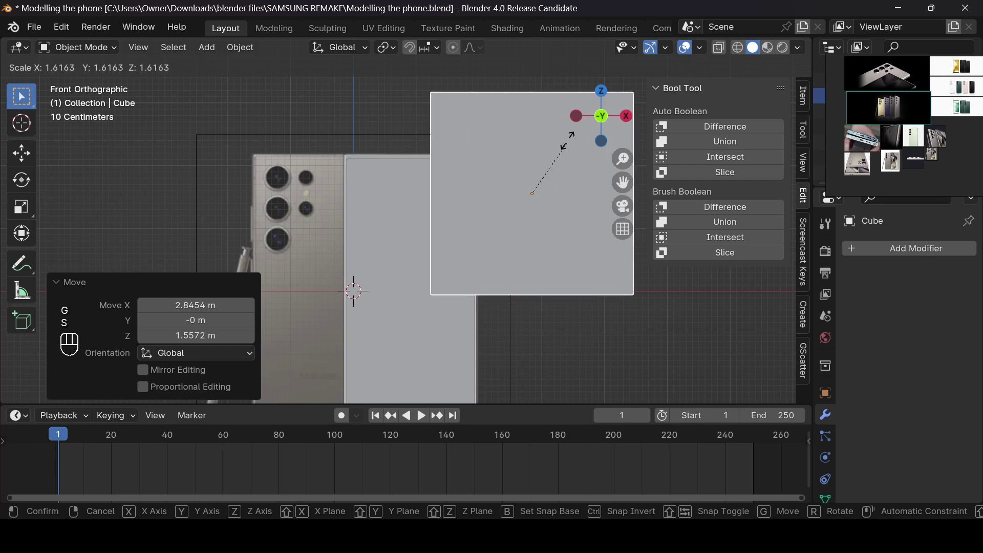
key("z")
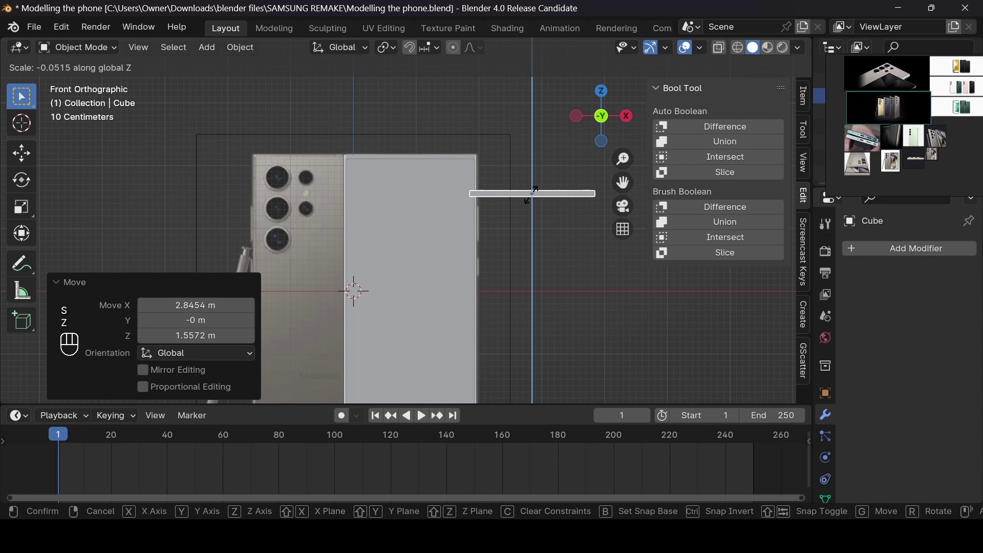
left_click(533, 195)
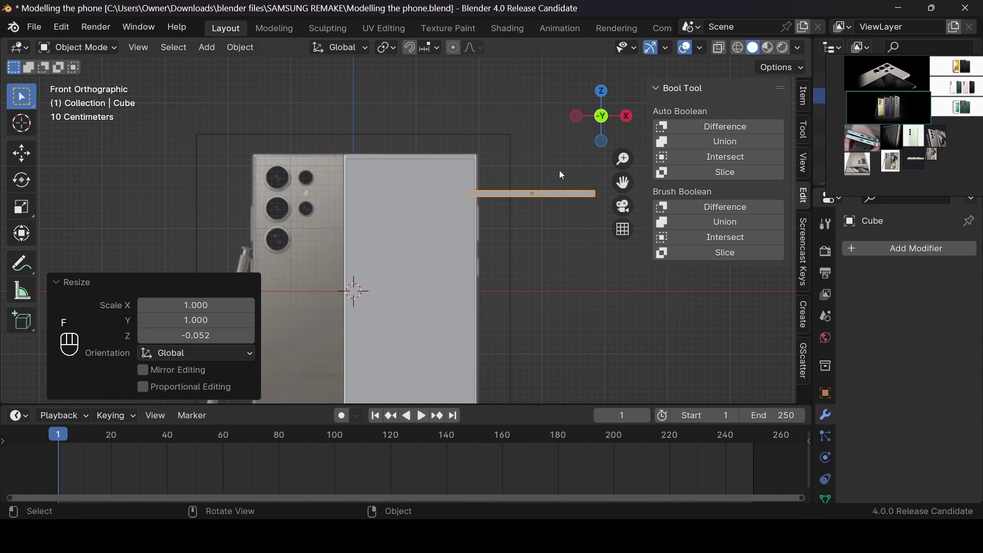
key("s")
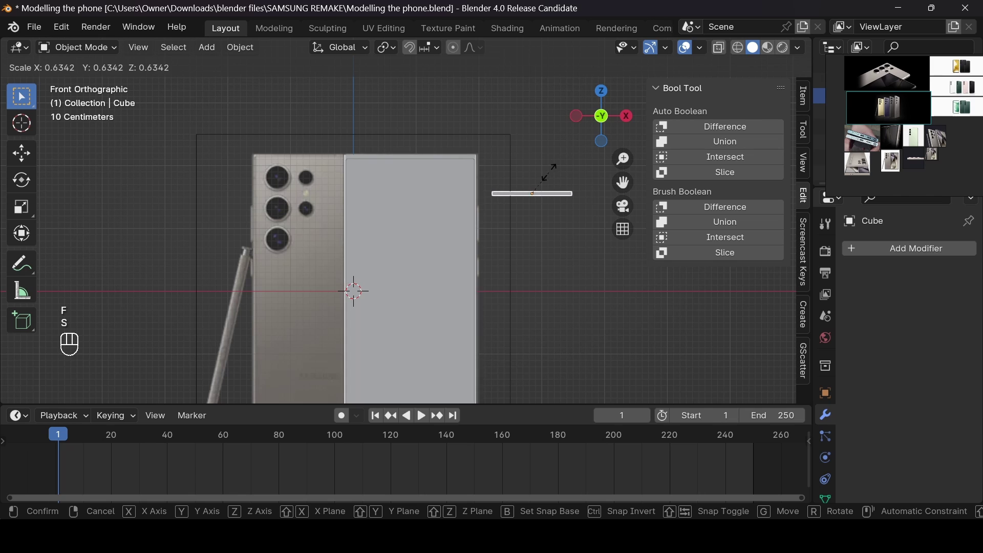
key("z")
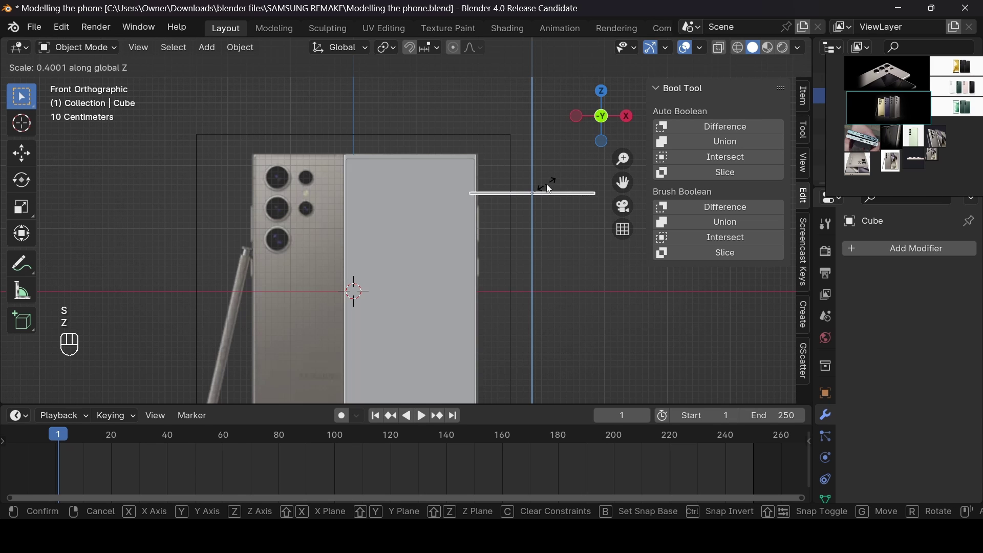
left_click(549, 188)
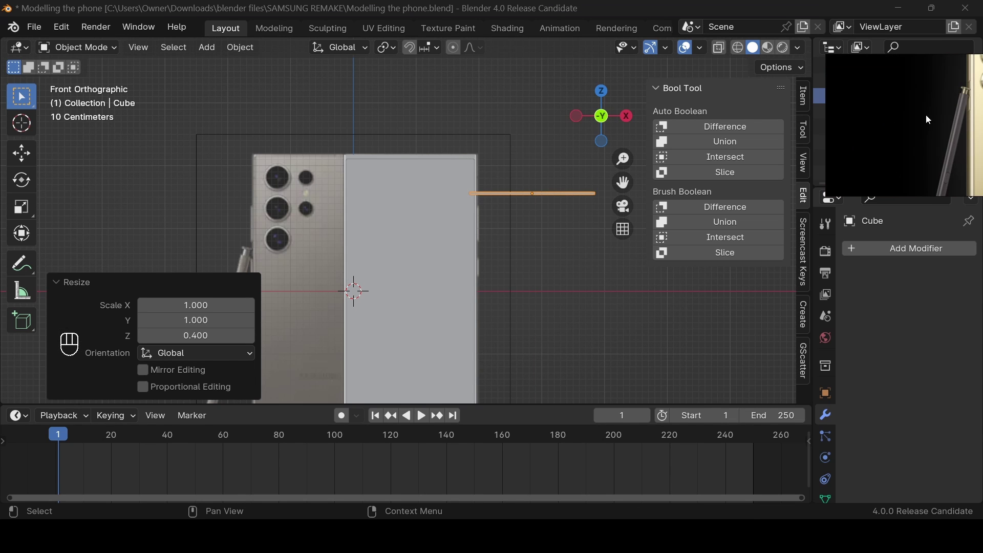
Examine the phone frame's upper corner and side edge closely in the reference image of the coloured phones
right_click_drag(926, 115, 889, 136)
scroll(890, 136, "down", 6)
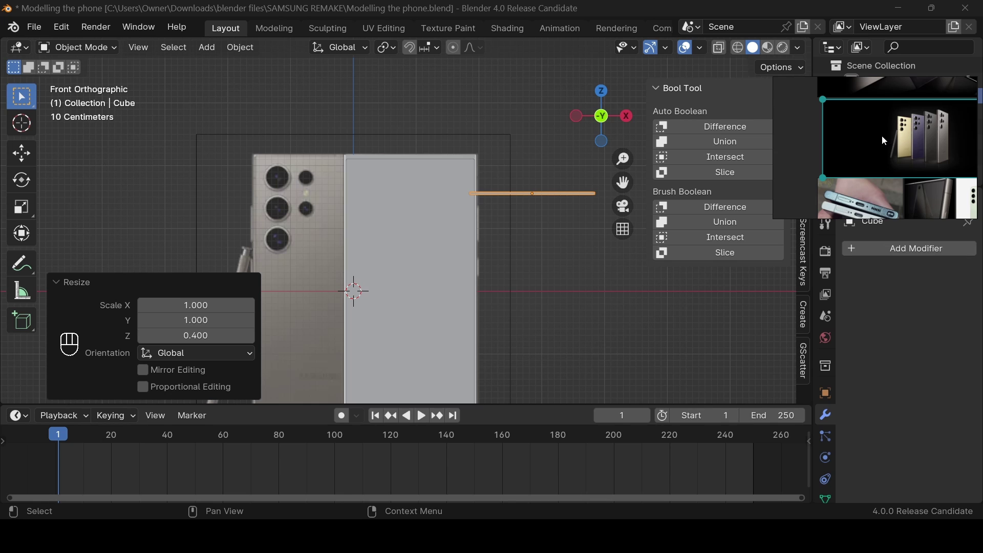
right_click_drag(871, 135, 914, 122)
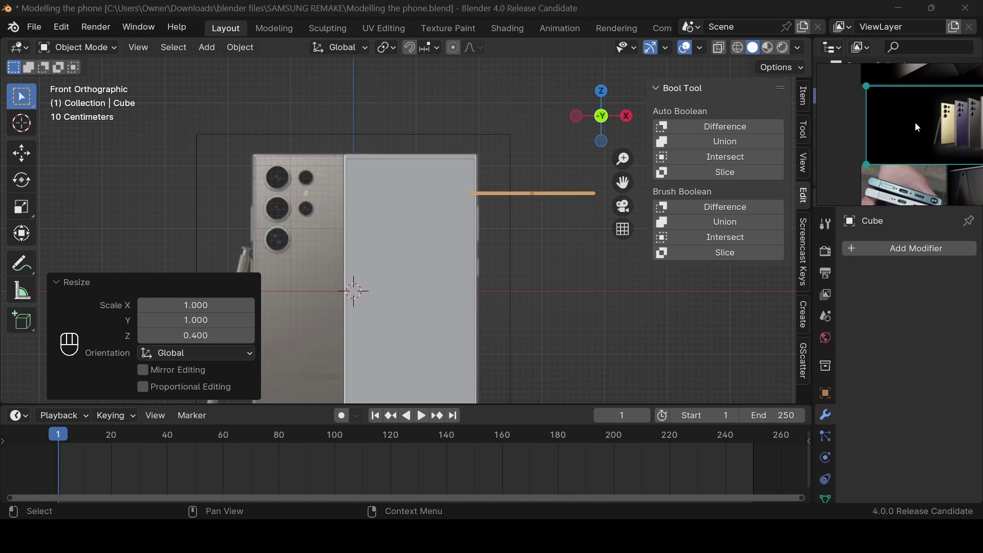
scroll(914, 121, "up", 5)
middle_click_drag(973, 108, 920, 127)
scroll(920, 127, "up", 4)
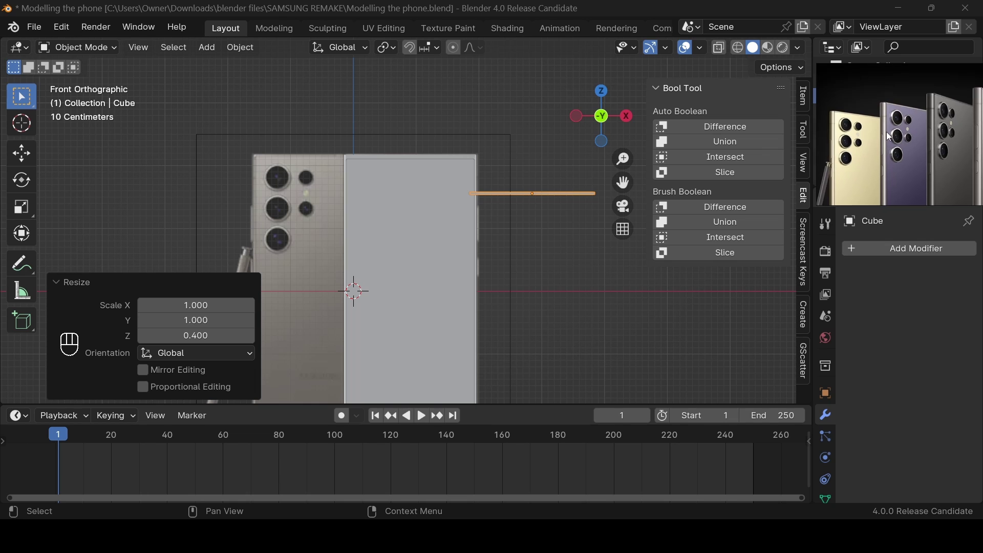
scroll(886, 115, "up", 5)
scroll(505, 234, "up", 3)
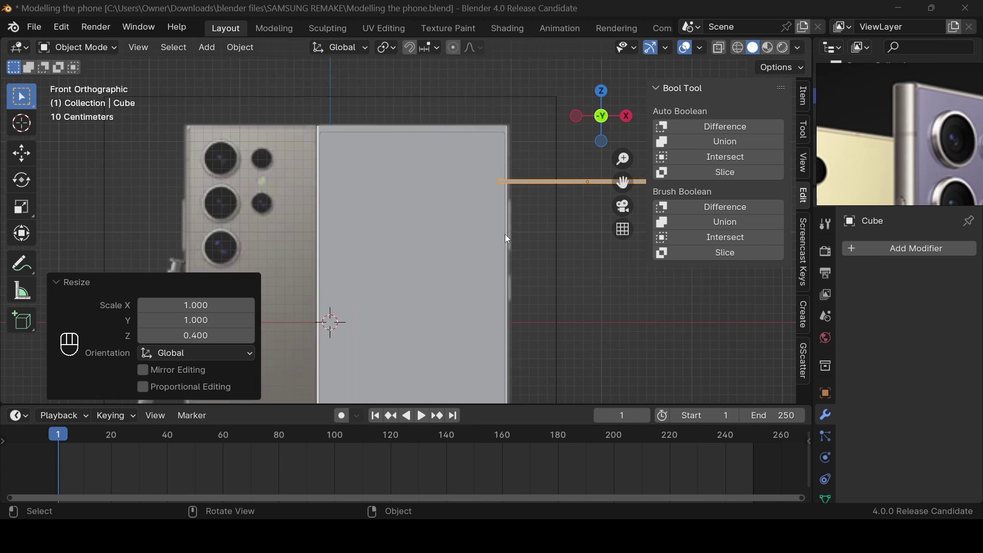
Thicken the slab by scaling it along Z by about 1.3
key("s")
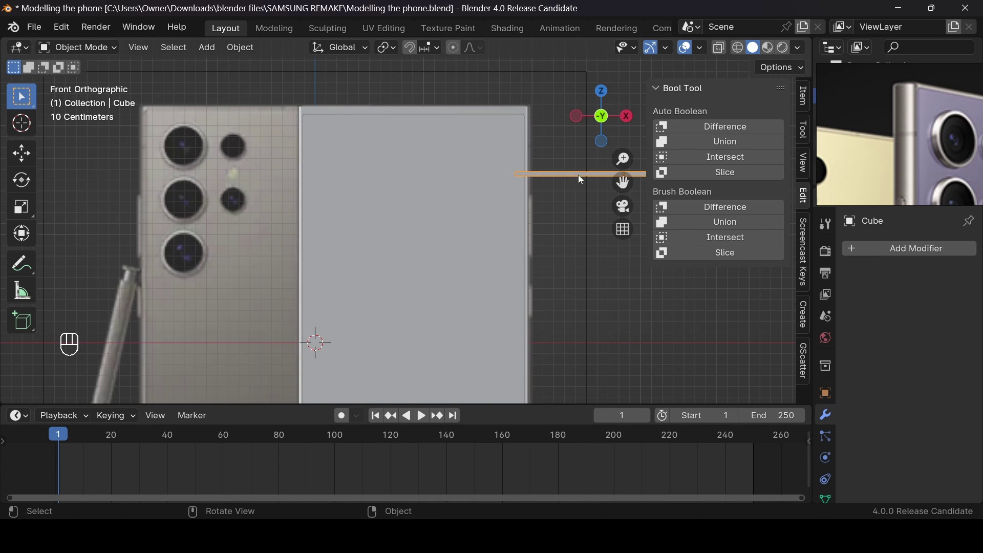
key("z")
left_click(596, 134)
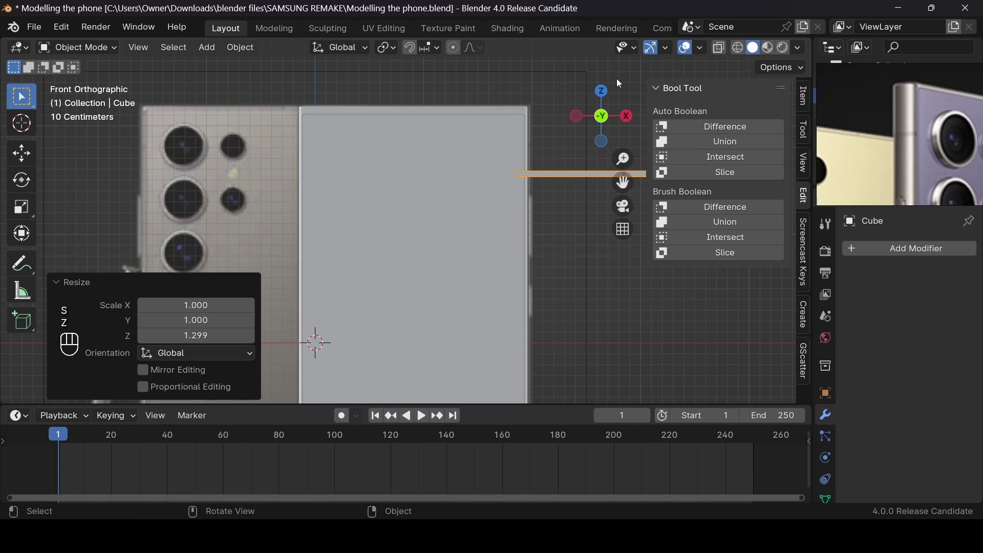
Move the slab about 0.072 m along X so that its end only slightly overlaps the phone frame
left_click_drag(612, 120, 640, 134)
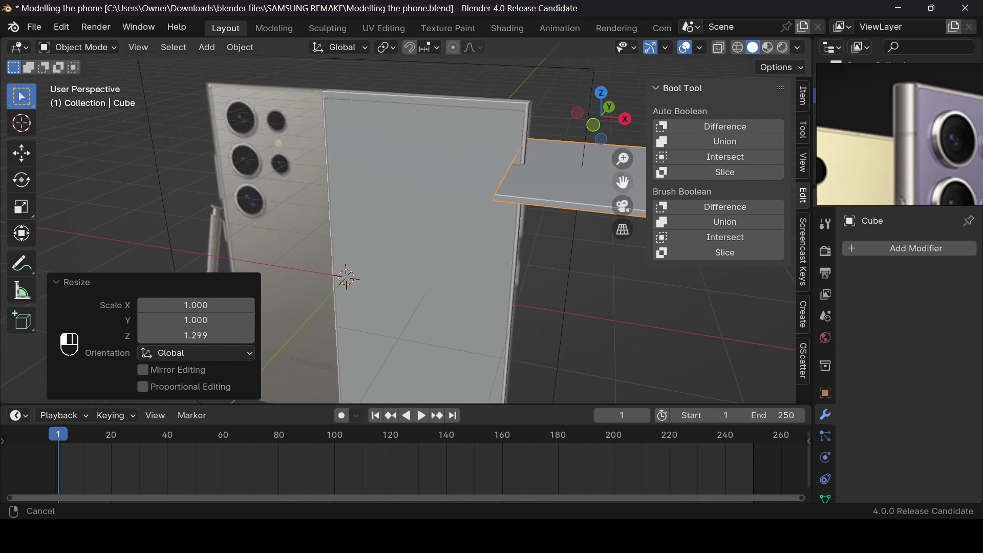
key("KP_Decimal")
key("g")
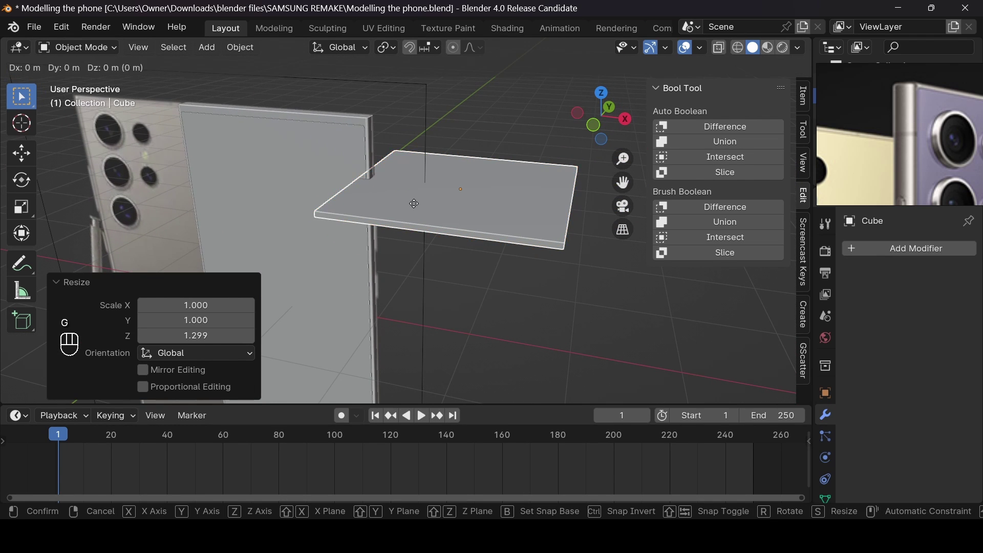
key("x")
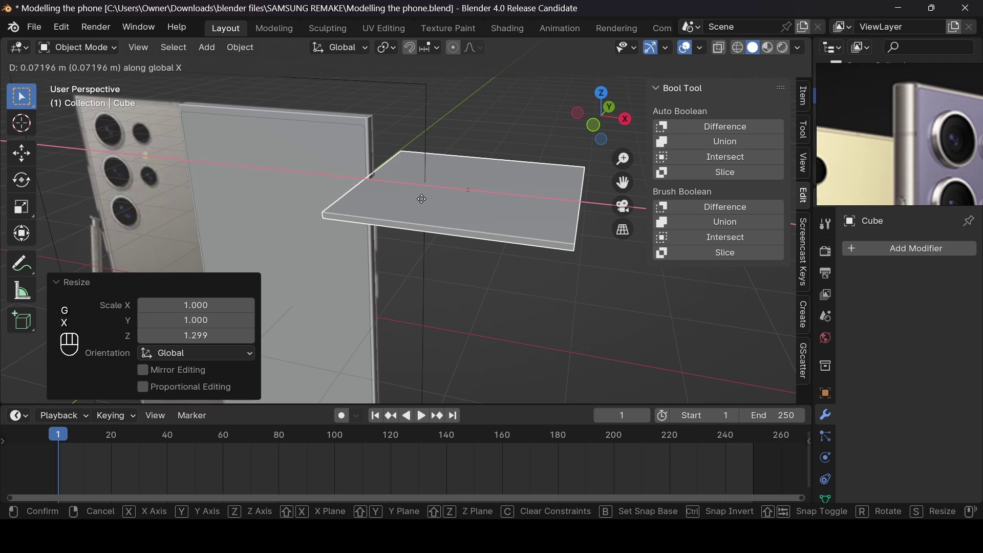
left_click(421, 199)
Slice the frame S24 ULTRA.002 with the slab using the Bool Tool's Brush Boolean
left_click_drag(604, 121, 592, 124)
left_click(359, 129, "shift")
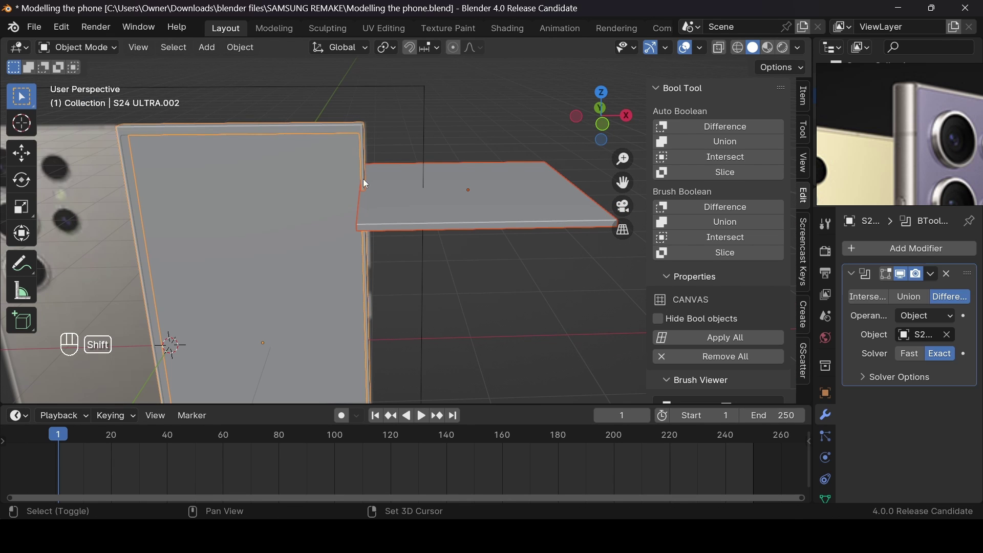
scroll(717, 193, "down", 1)
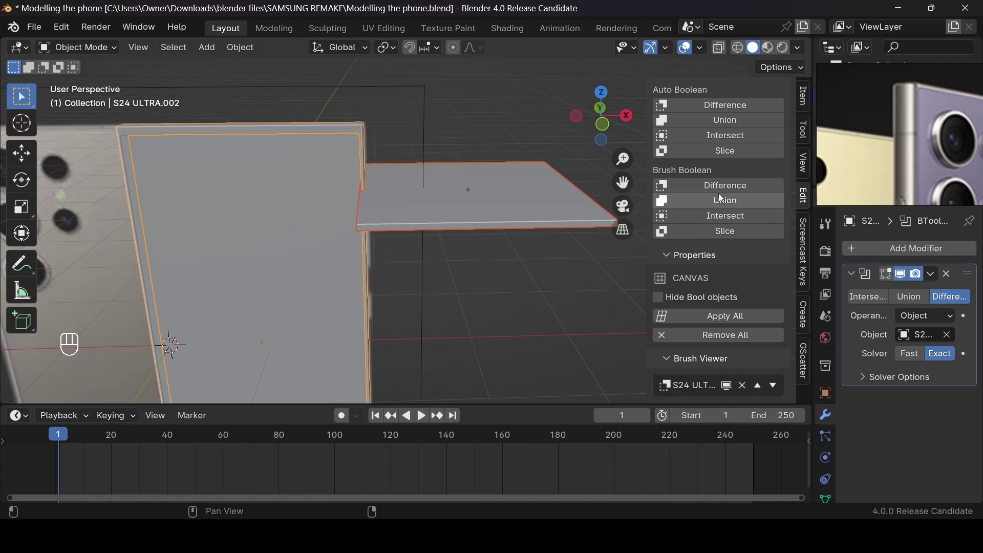
scroll(731, 236, "up", 1)
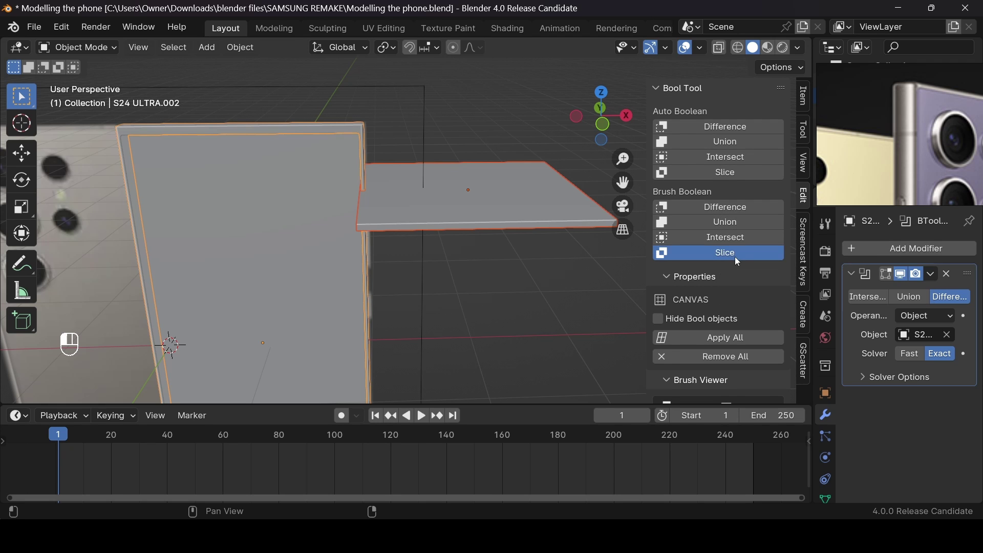
left_click(735, 257)
Thin the slab cutter by scaling it along Z by about 0.53, and deselect it
left_click_drag(602, 116, 502, 125)
scroll(506, 124, "up", 4)
scroll(507, 126, "down", 2)
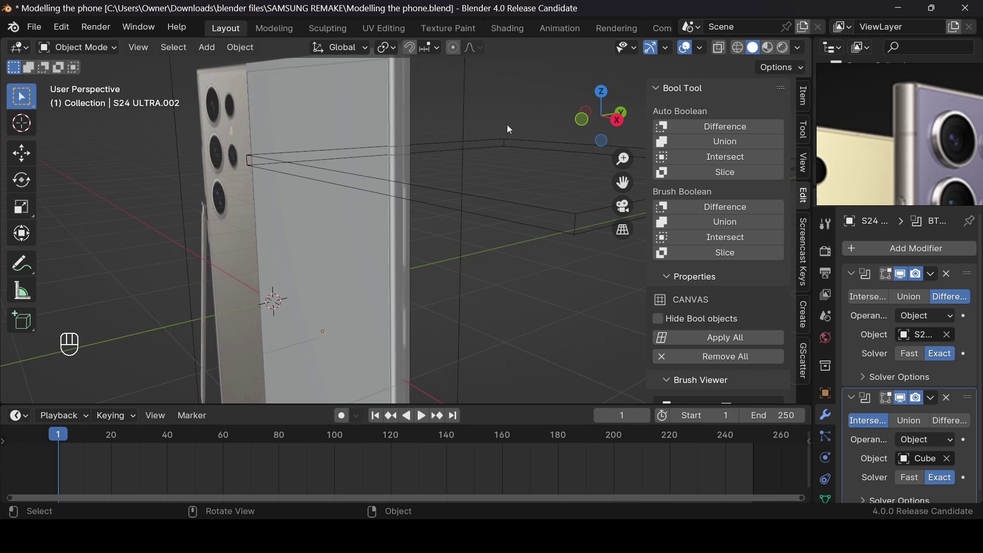
scroll(507, 129, "down", 1)
left_click(498, 215)
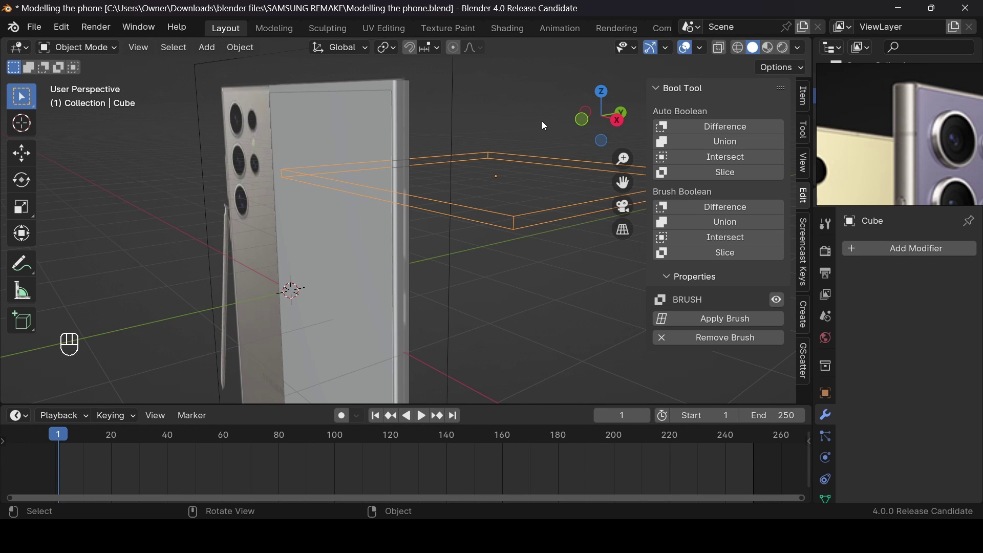
key("s")
key("z")
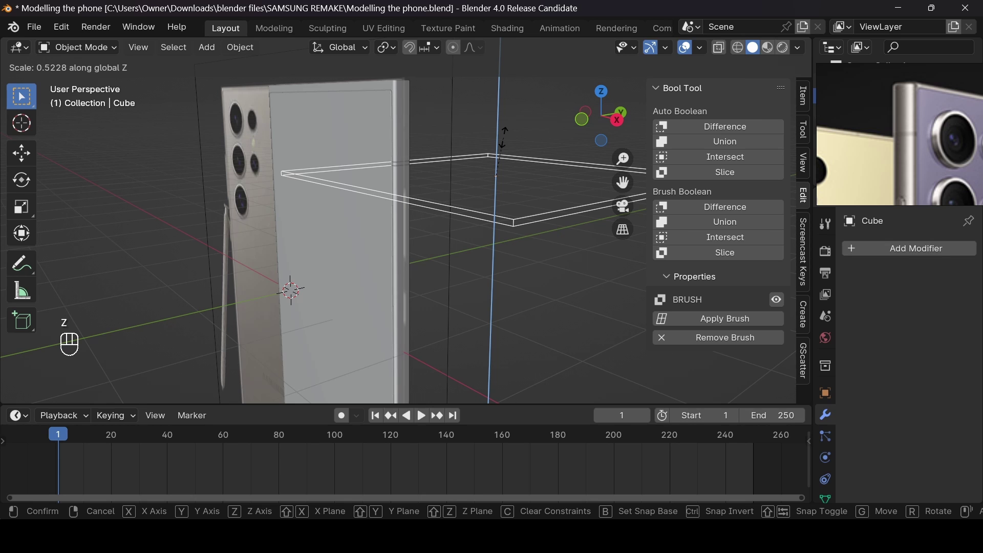
key("XF86AudioRaiseVolume")
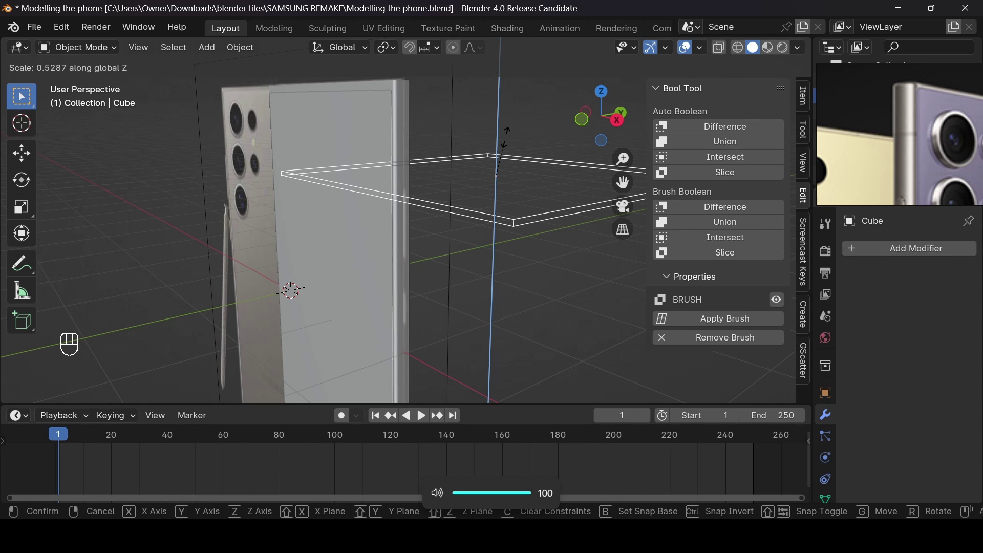
left_click(505, 132)
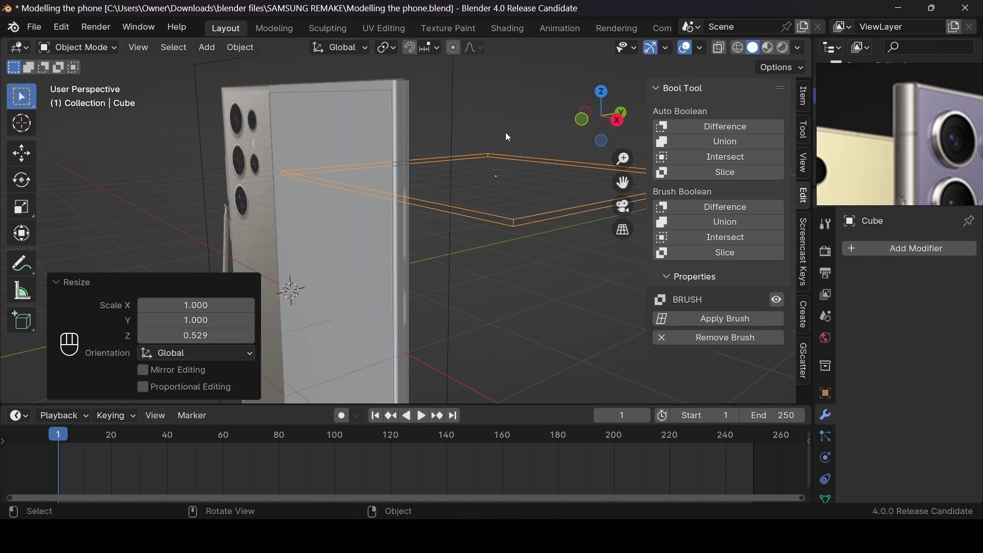
left_click(517, 136)
Add a Mirror modifier on the X axis to the slab cutter, using the phone body as the mirror object
left_click_drag(580, 125, 594, 122)
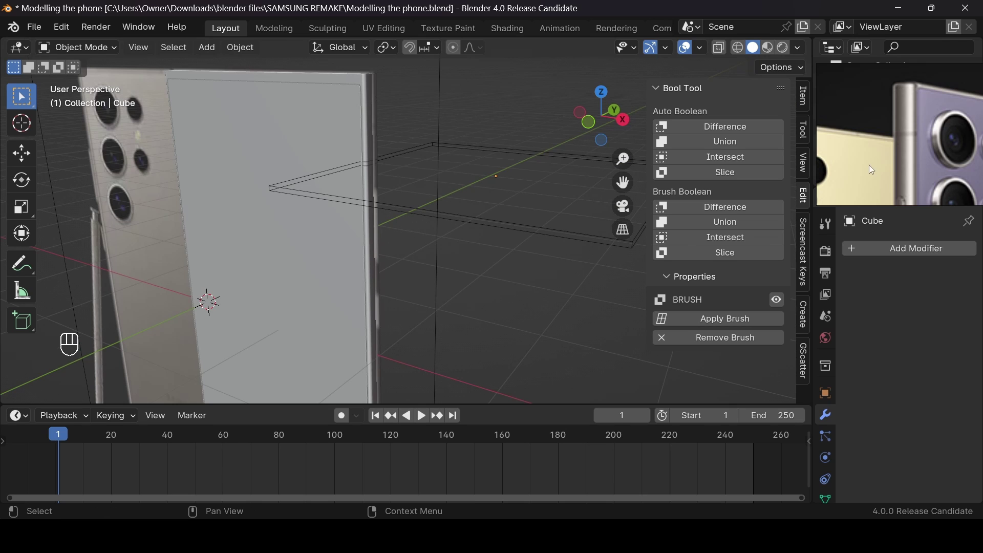
scroll(943, 122, "down", 2)
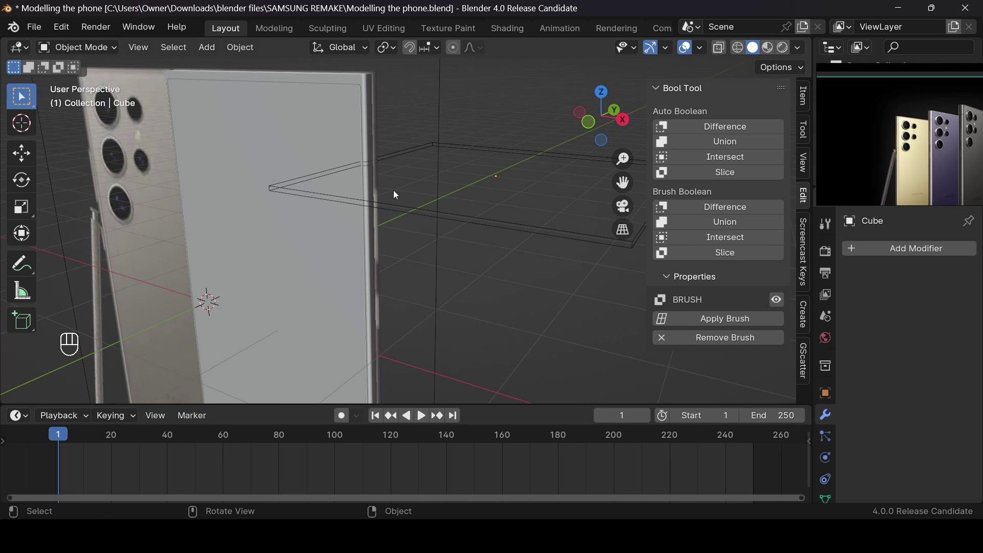
left_click_drag(590, 123, 618, 122)
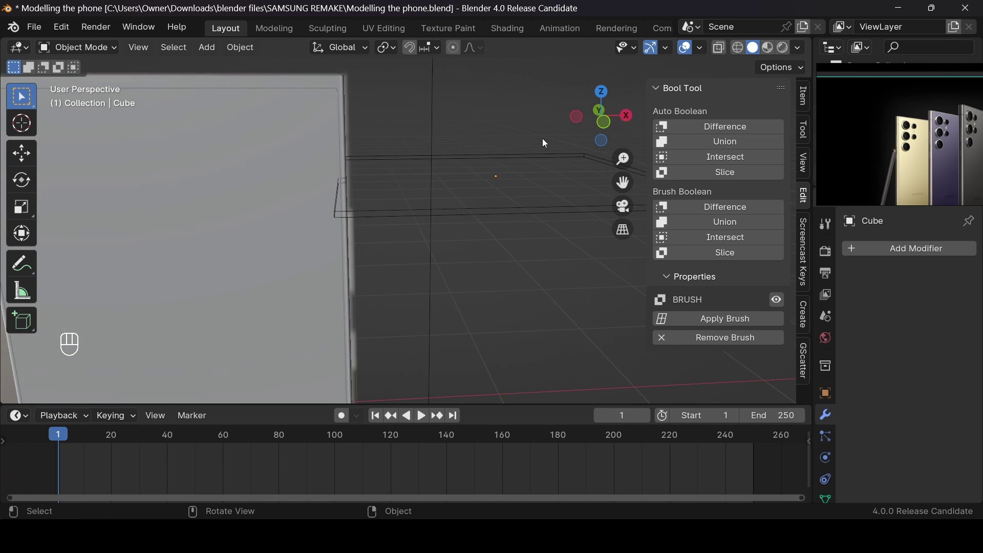
scroll(506, 199, "down", 5)
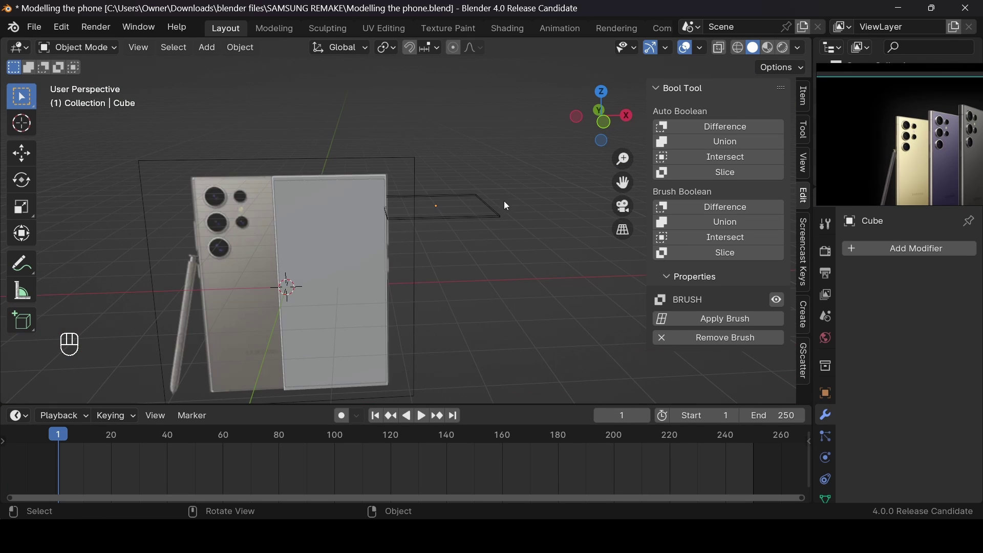
left_click(901, 246)
type("mi")
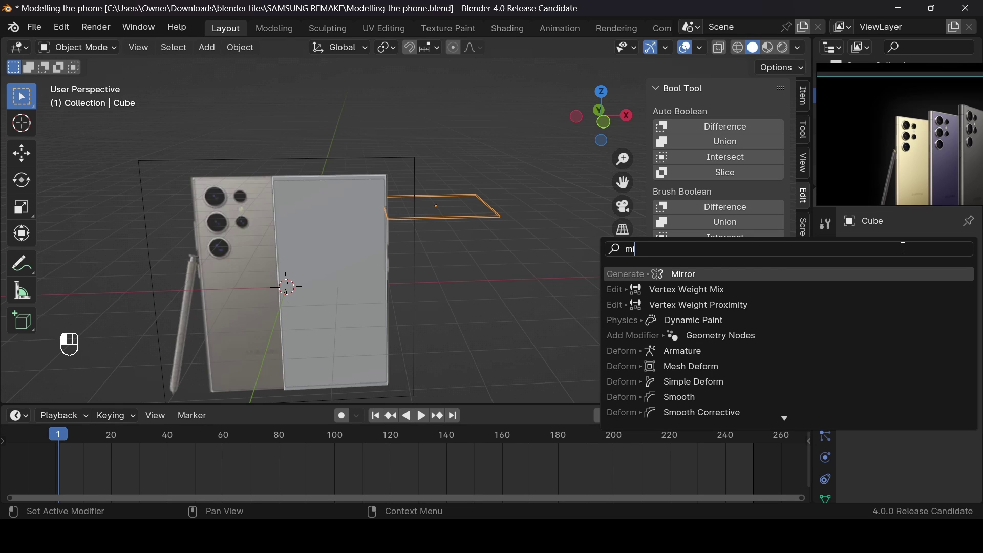
type("rr")
key("Return")
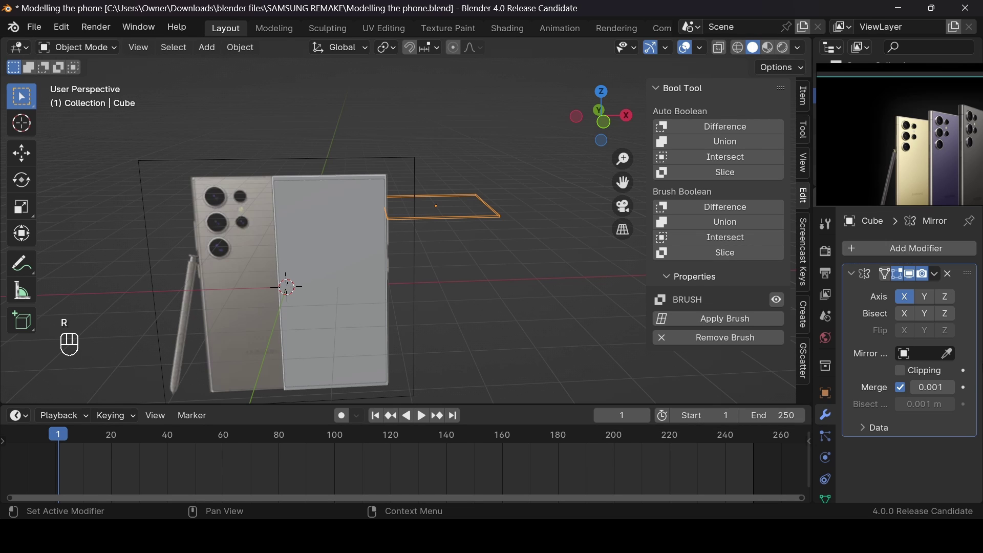
left_click(948, 353)
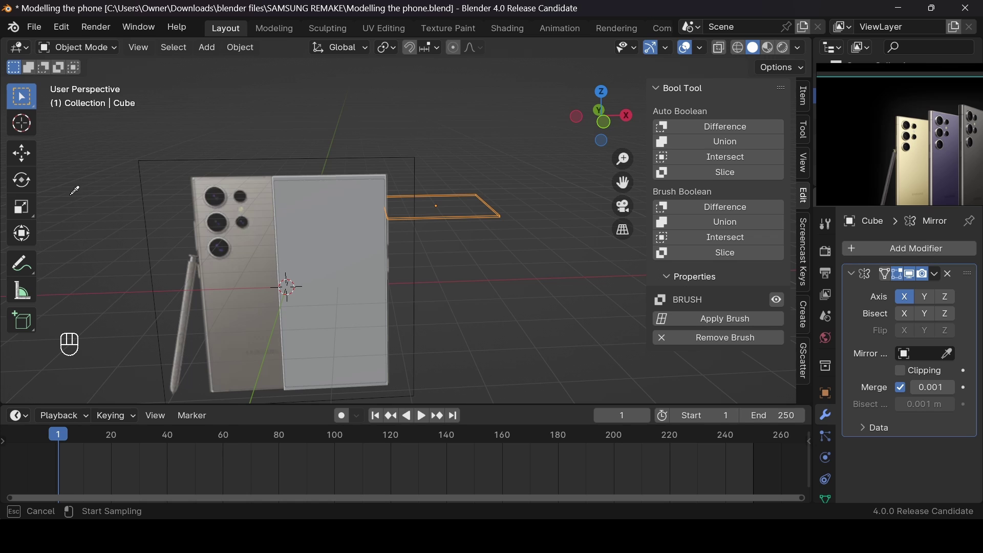
left_click(344, 225)
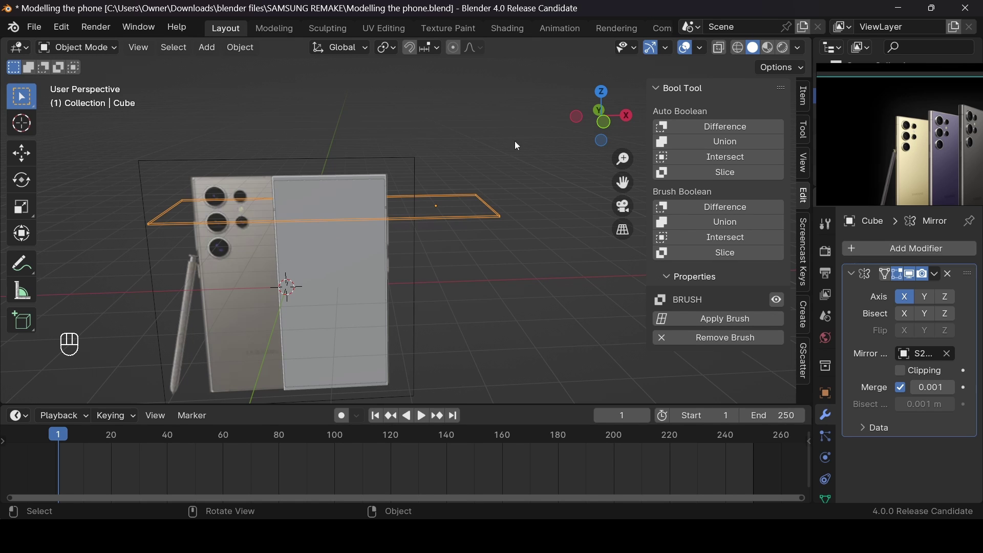
Add an Array modifier to the mirrored slab cutter and set its relative offset X factor to 0
left_click_drag(595, 115, 502, 176)
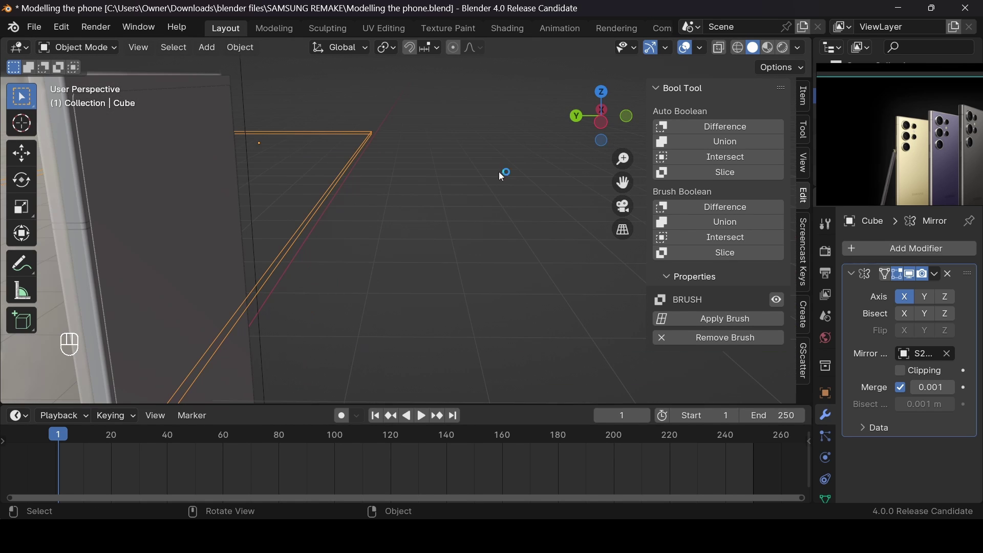
left_click_drag(621, 100, 565, 128)
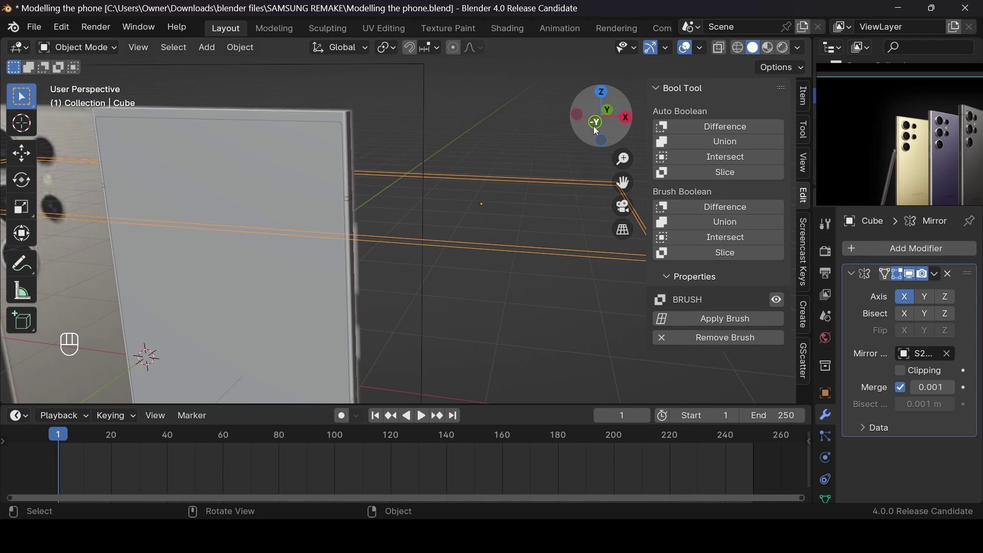
scroll(595, 130, "down", 5)
left_click_drag(623, 183, 681, 153)
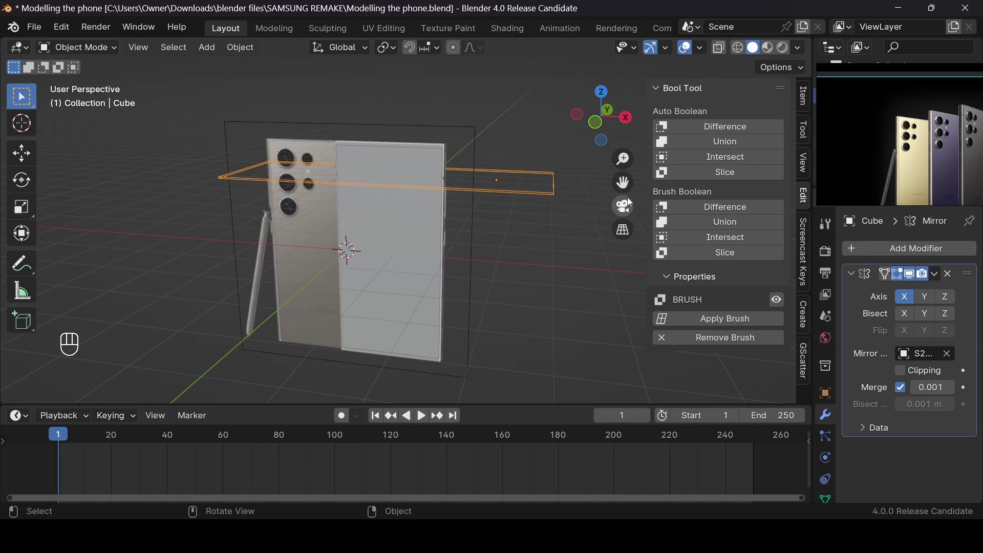
left_click(886, 245)
type("a")
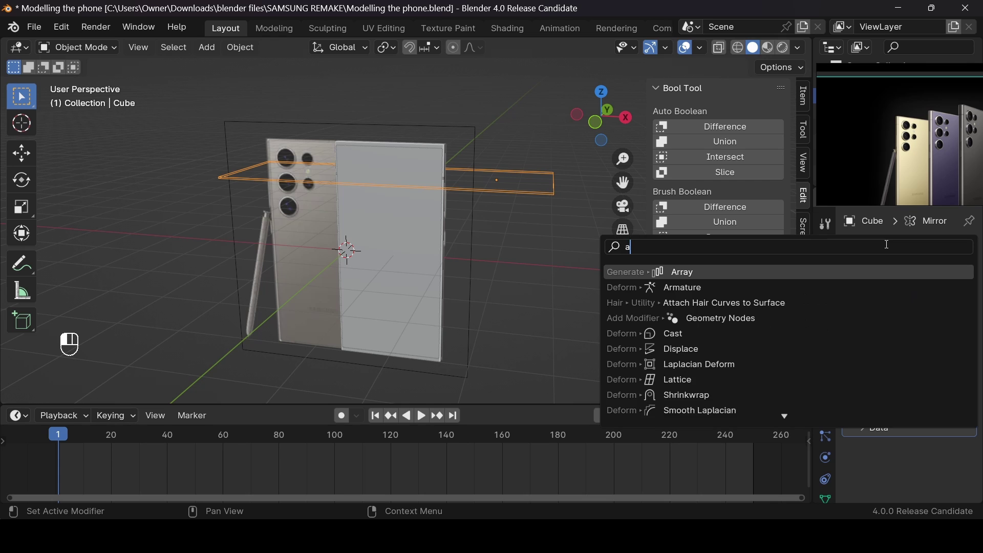
type("r")
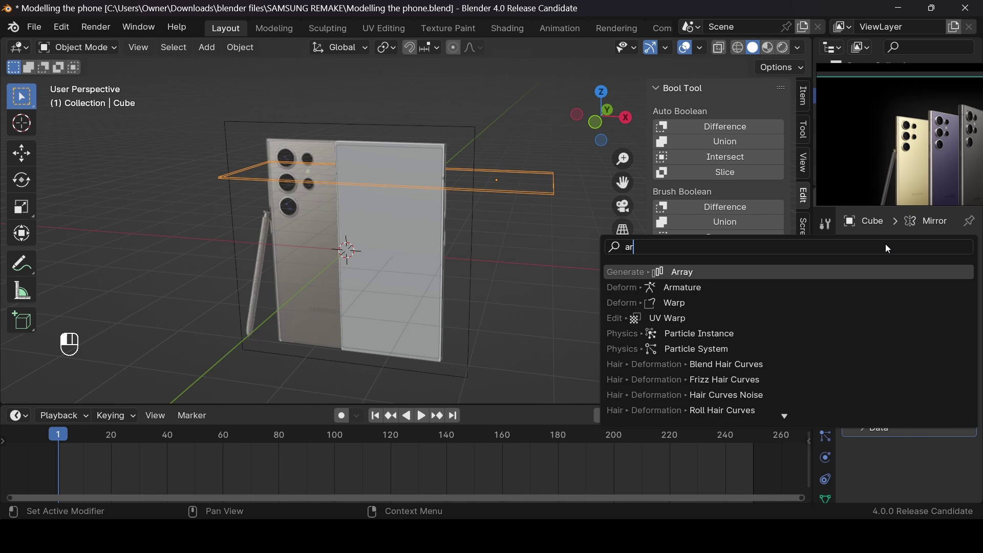
key("Return")
scroll(610, 303, "down", 5)
scroll(888, 453, "down", 6)
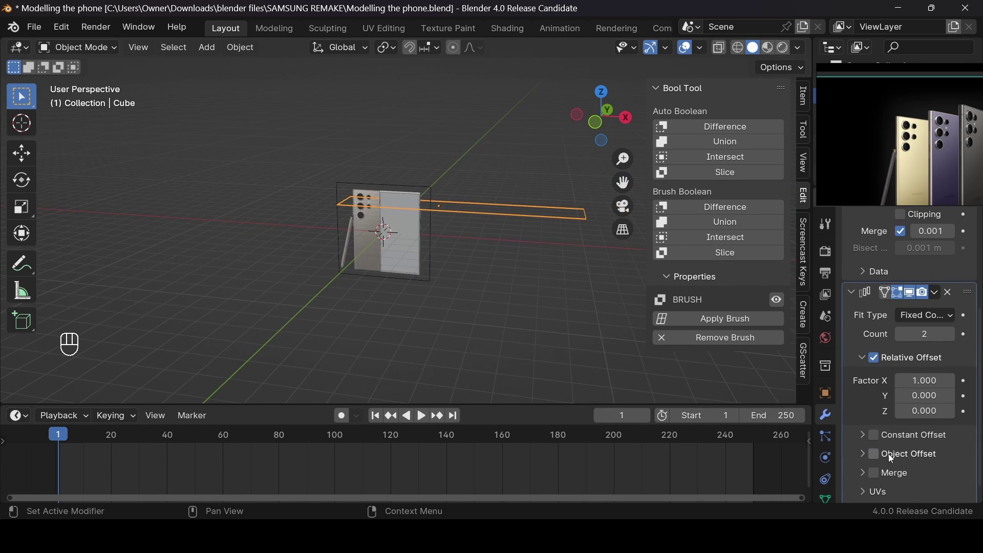
left_click(931, 381)
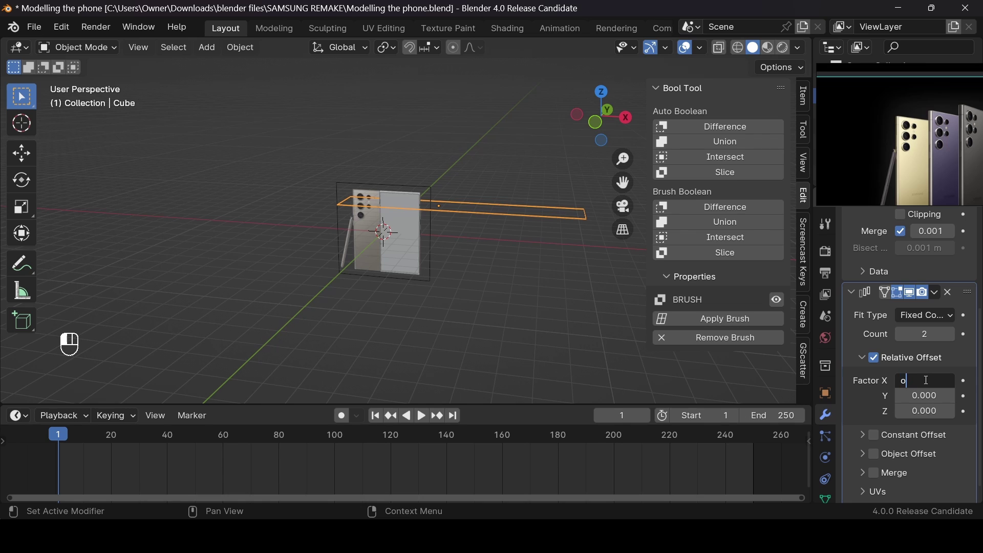
key("Return")
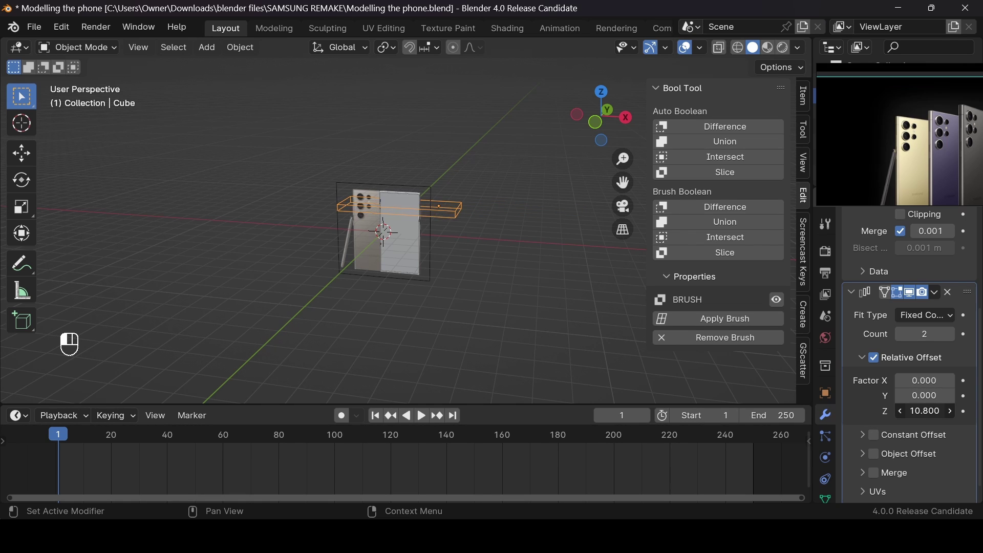
Set the array's relative offset Z factor to 117 so the second cutter copy sits near the opposite end of the phone
left_click_drag(926, 411, 916, 411)
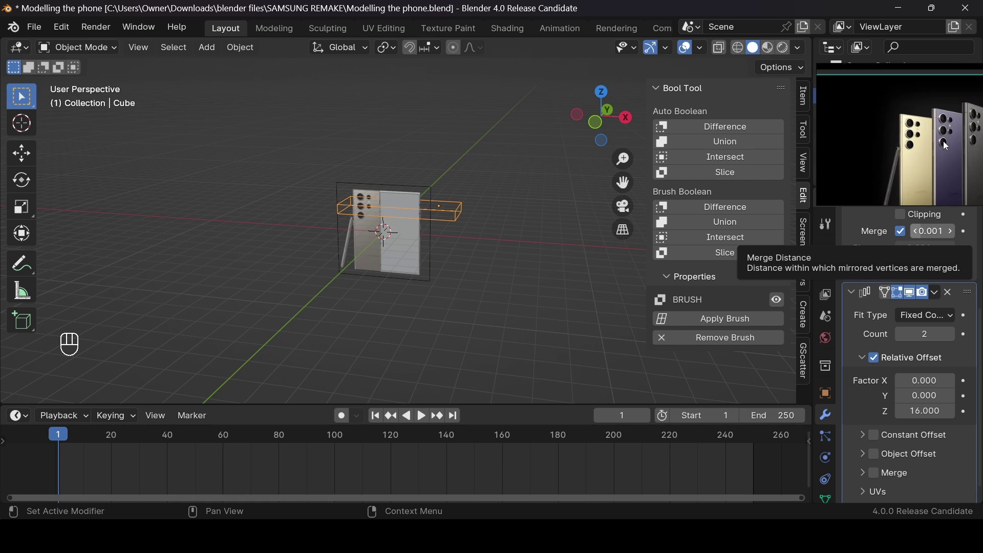
scroll(922, 104, "up", 5)
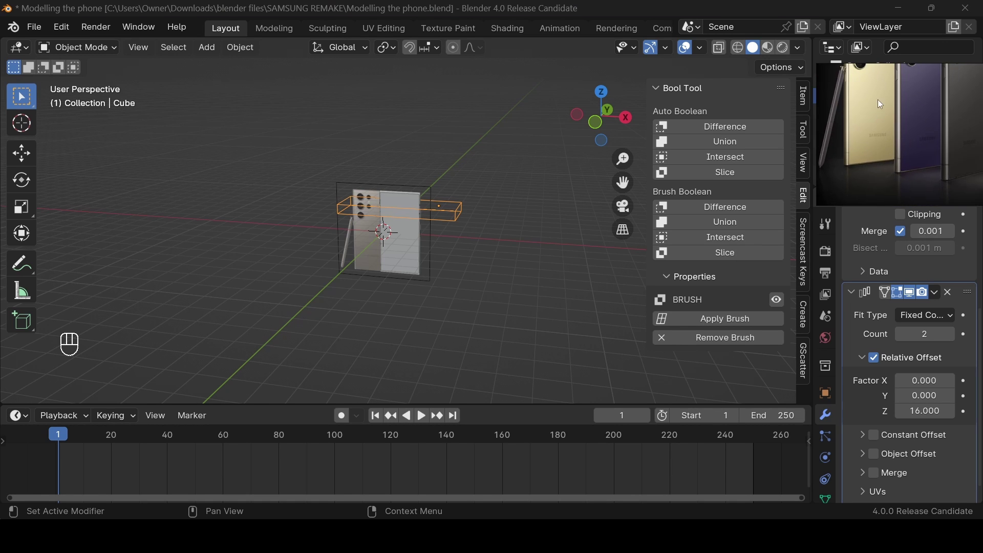
scroll(460, 256, "up", 8)
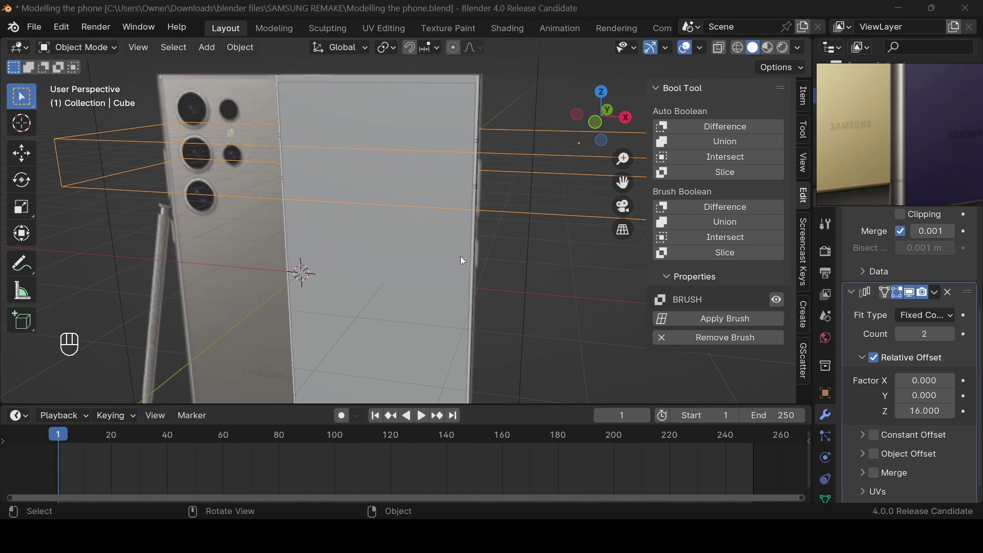
left_click(596, 123)
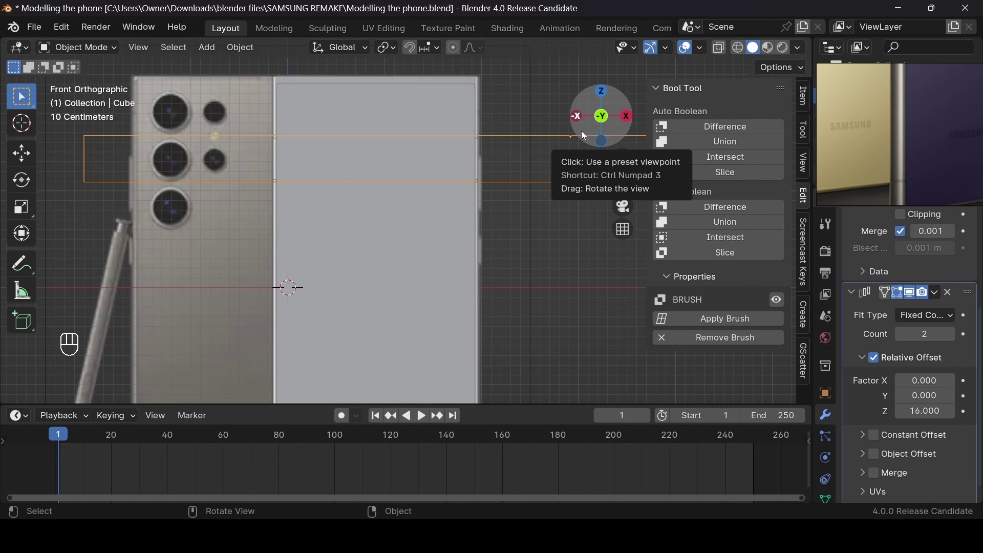
scroll(453, 180, "down", 3)
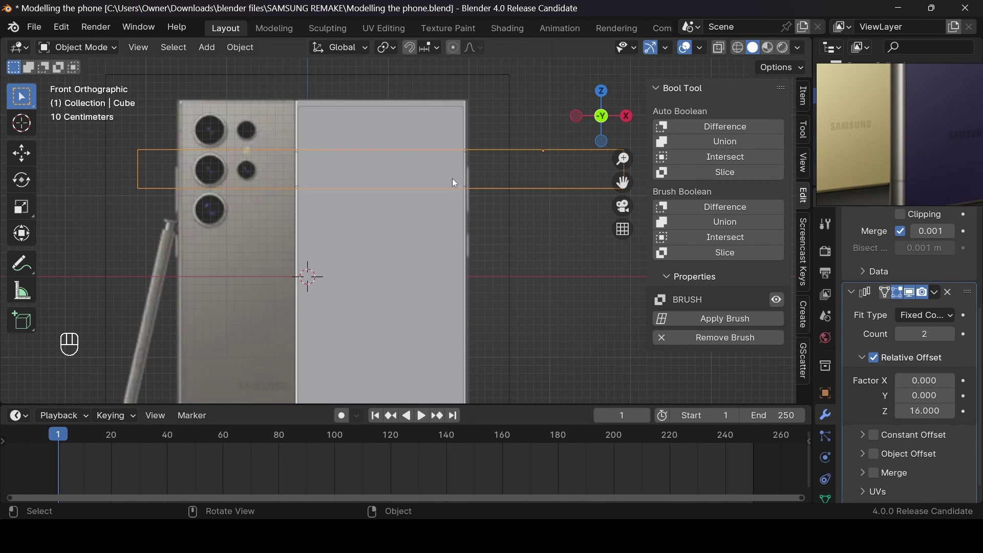
left_click_drag(926, 411, 981, 411)
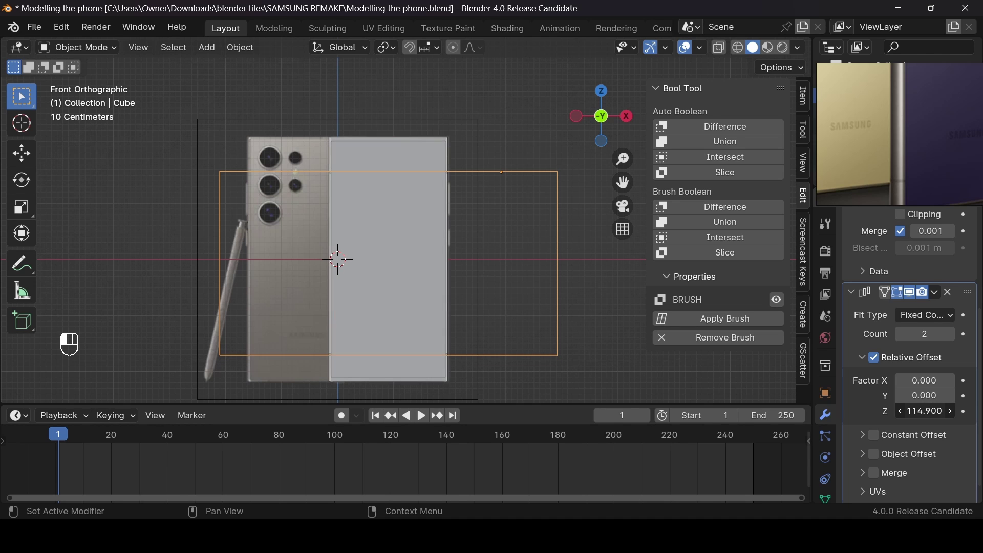
left_click_drag(924, 411, 931, 411)
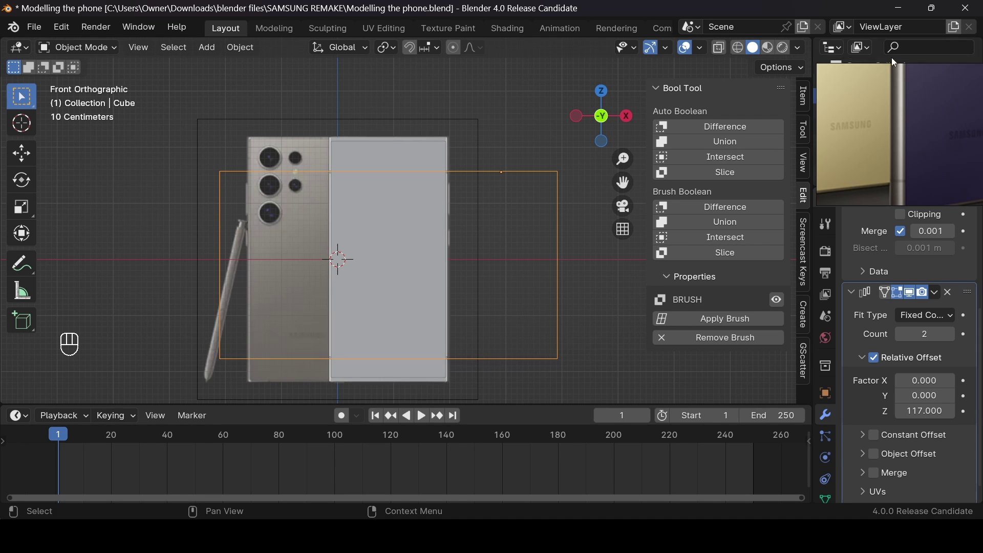
Move the arrayed cutter up along Z by about 0.141 m, and fine-tune it by about 0.005 m more
scroll(900, 181, "down", 3)
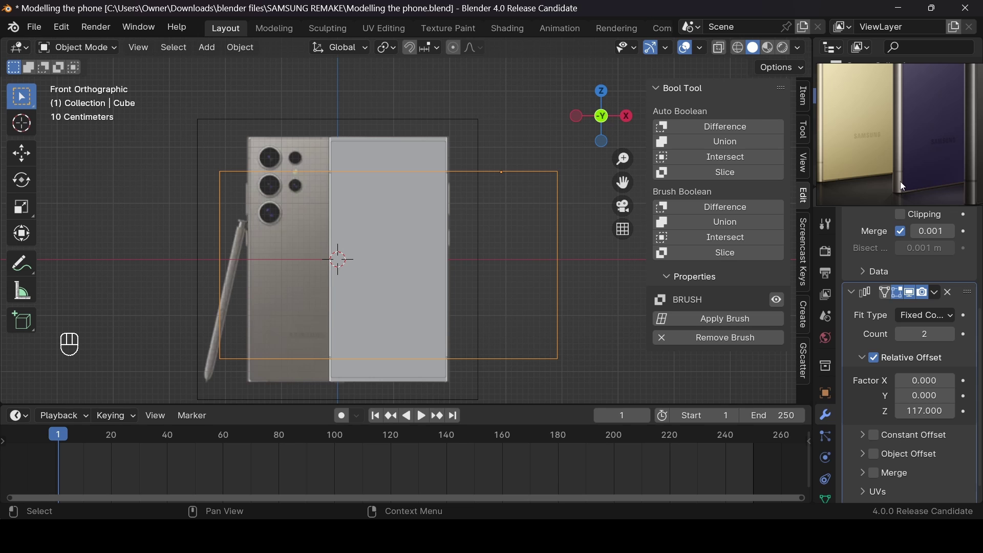
mouse_move(602, 117)
left_mouse_down()
mouse_move(579, 134)
mouse_move(602, 123)
left_mouse_up()
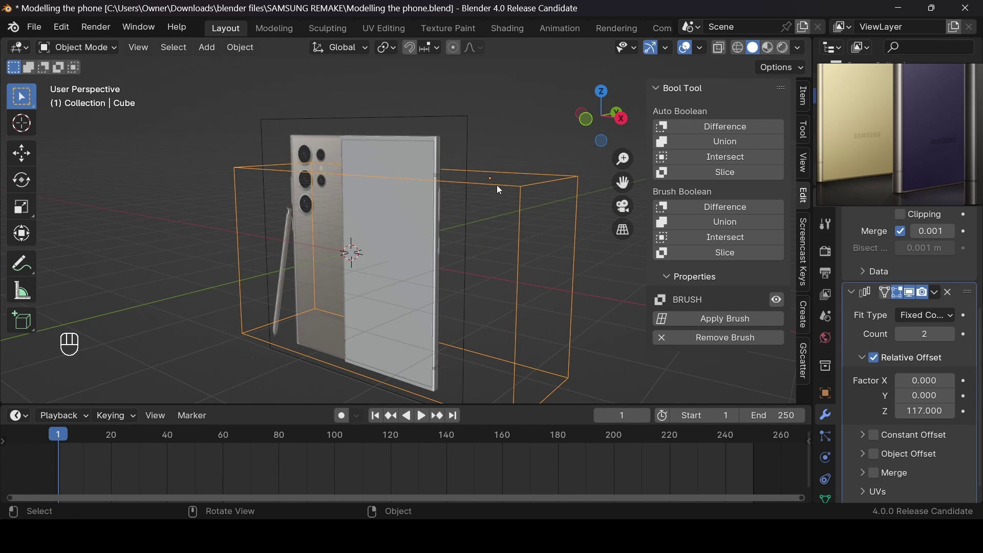
key("g")
key("z")
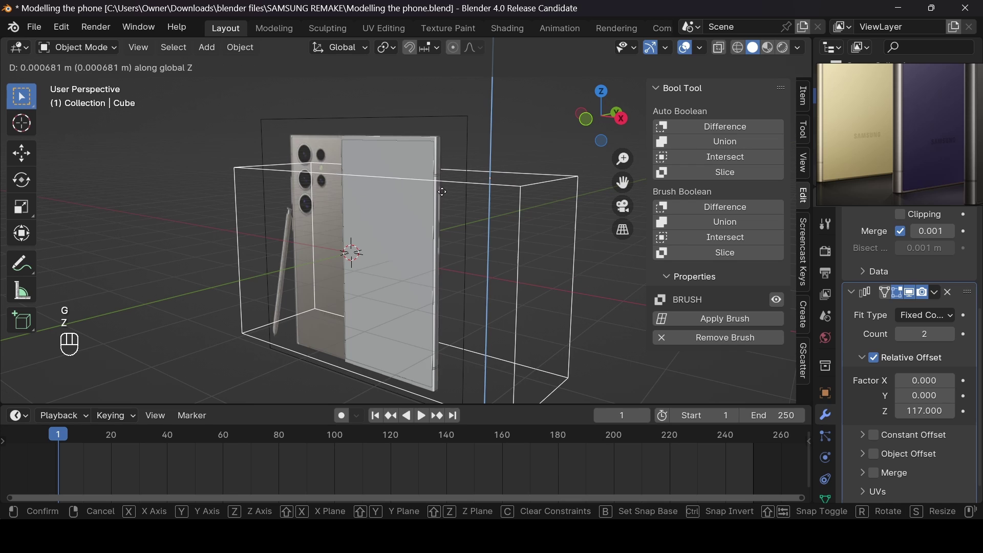
left_click(445, 194)
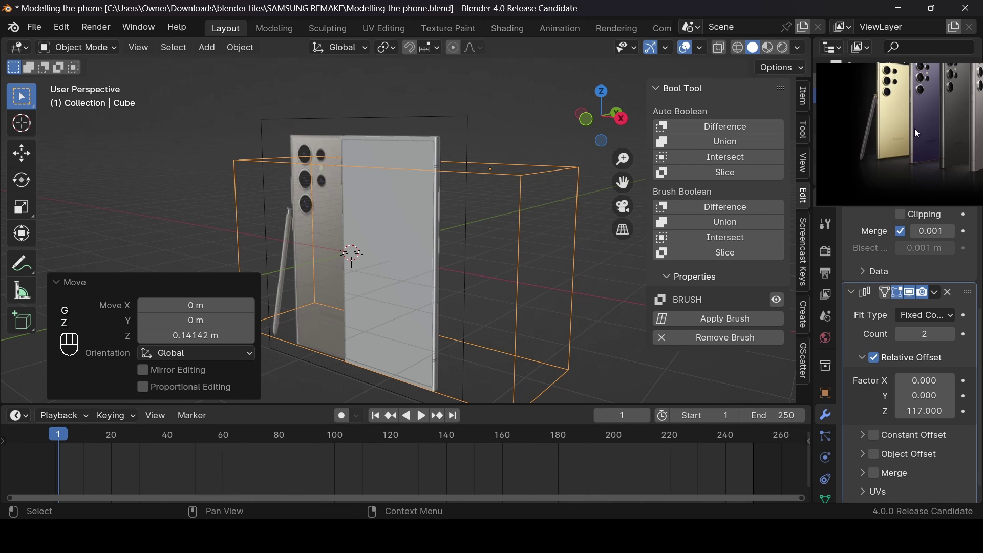
scroll(450, 193, "up", 2)
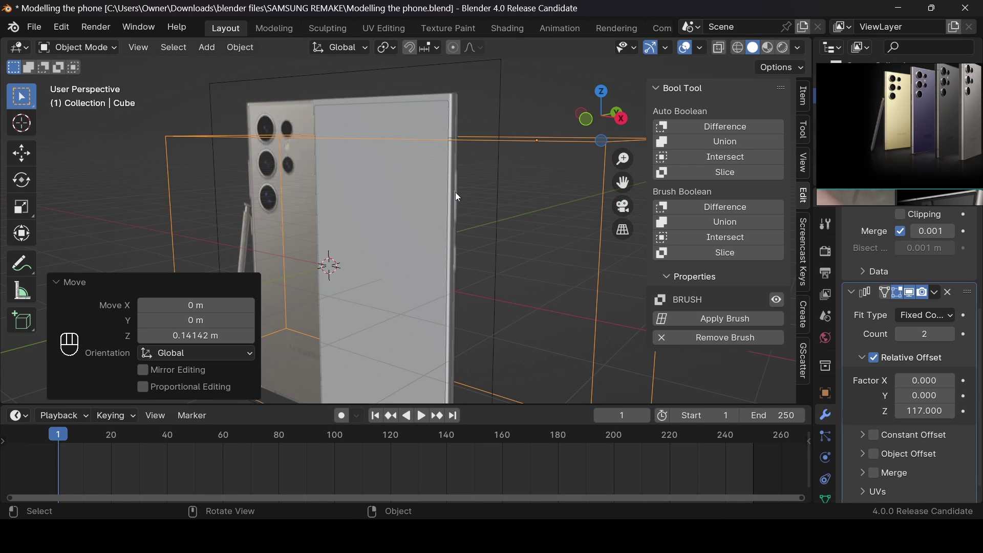
key("g")
key("z")
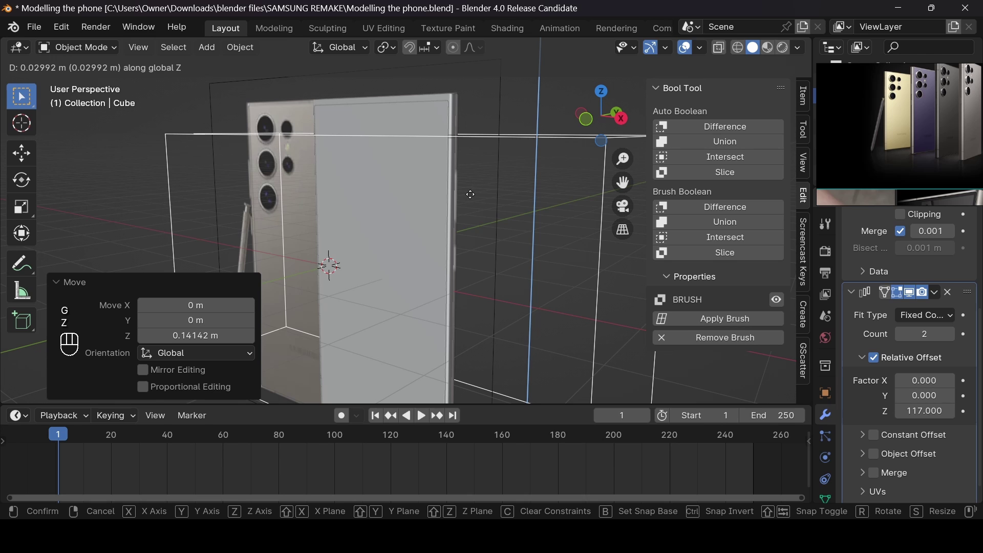
left_click(477, 223)
scroll(458, 300, "down", 3)
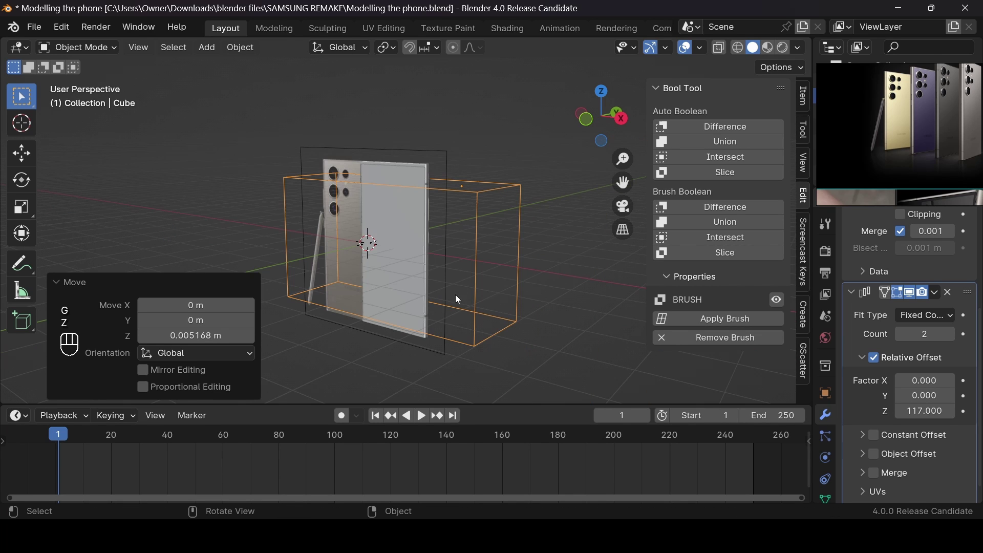
Fine-tune the array's relative offset Z factor to 119.24, deselect the cutter, and compare the frame with the reference images
left_click(452, 340)
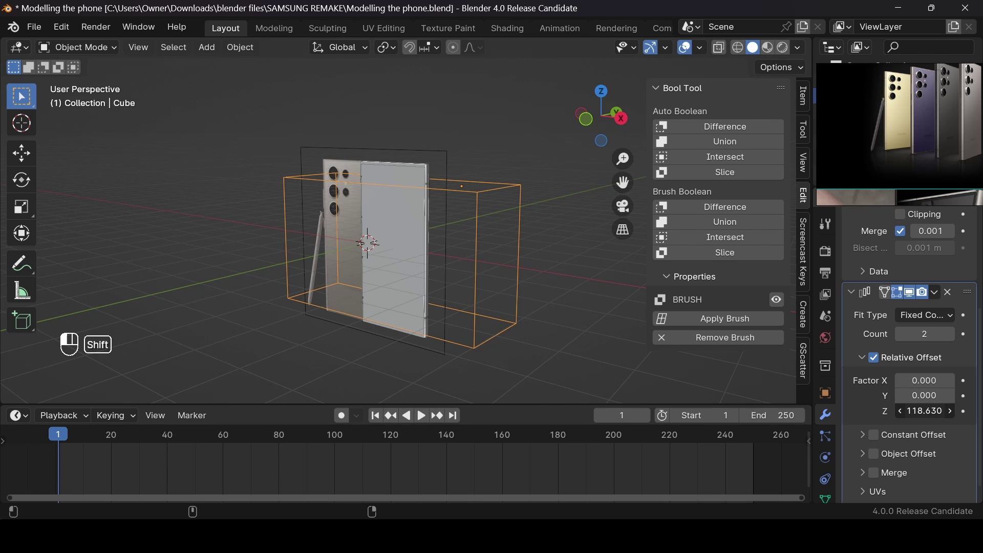
left_click(543, 132)
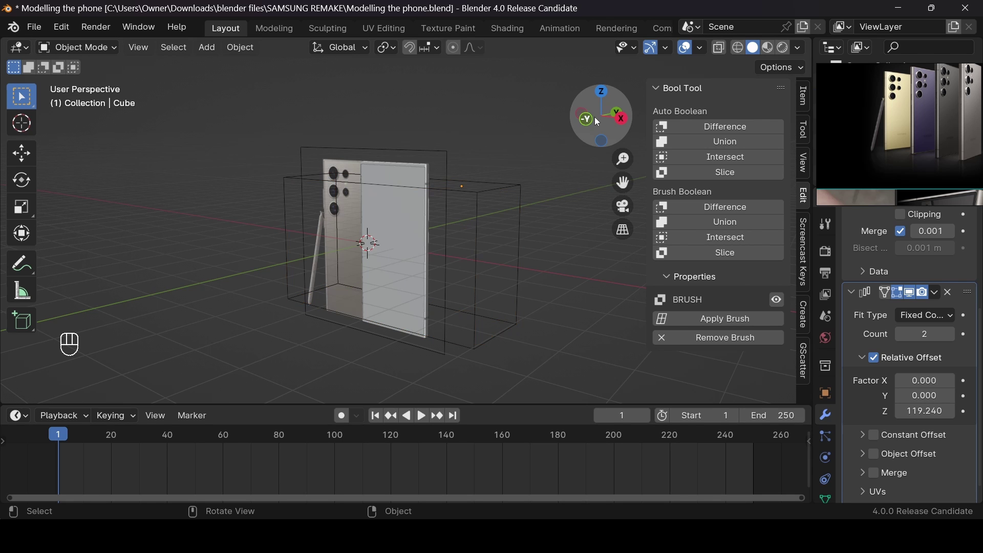
left_click_drag(594, 117, 410, 158)
scroll(355, 165, "up", 4)
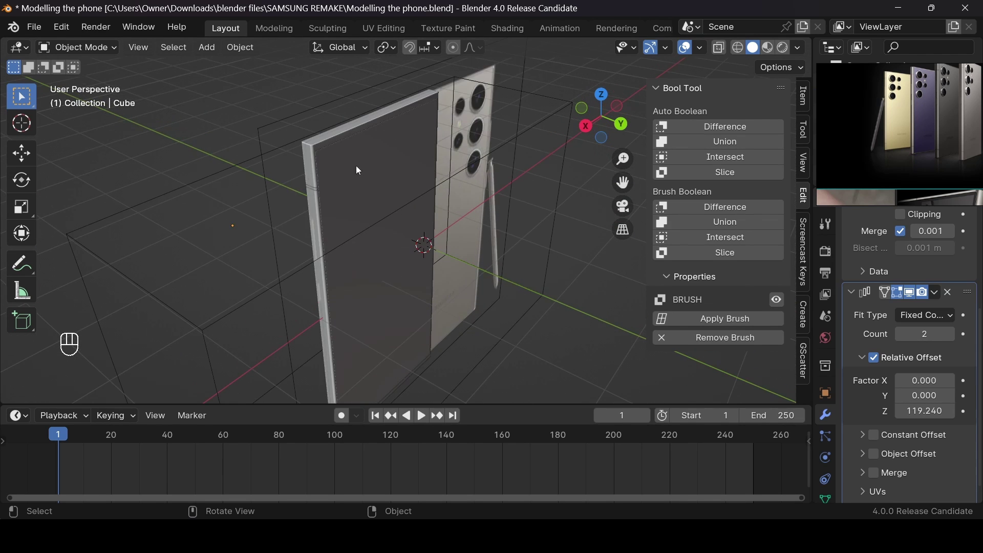
scroll(303, 179, "down", 3)
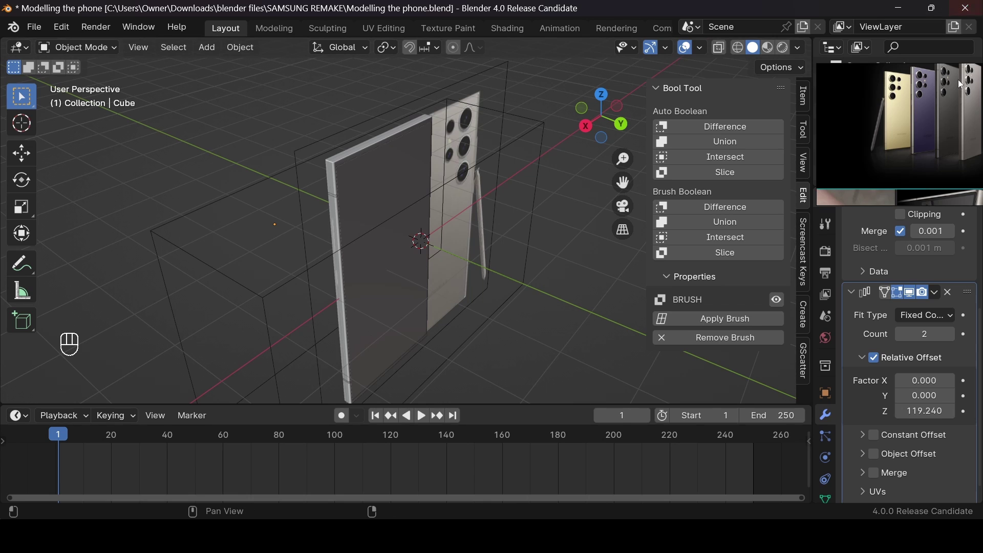
scroll(939, 93, "down", 2)
scroll(939, 100, "down", 1)
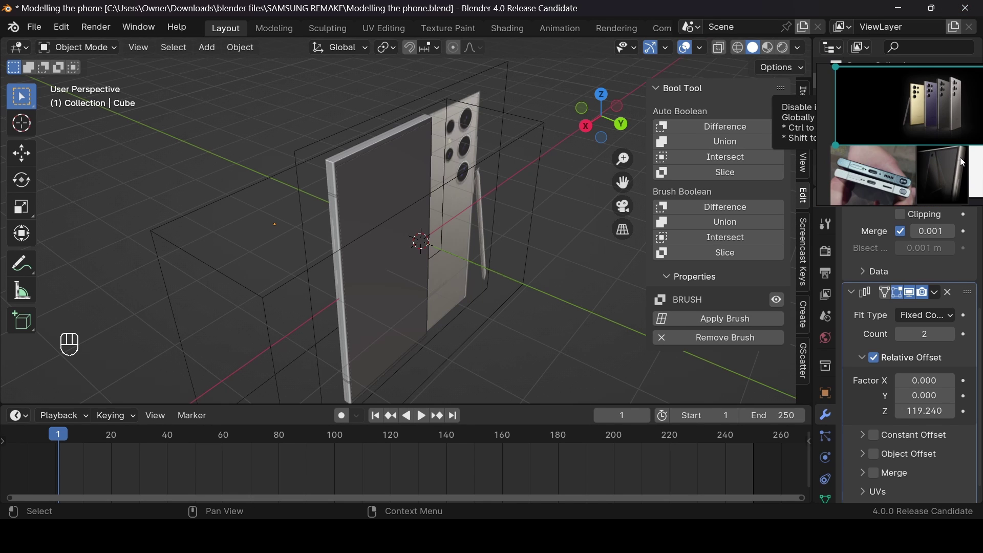
Check the phone's port end in the reference photo, and duplicate the arrayed slab cutter in place
scroll(943, 168, "up", 1)
scroll(917, 169, "up", 3)
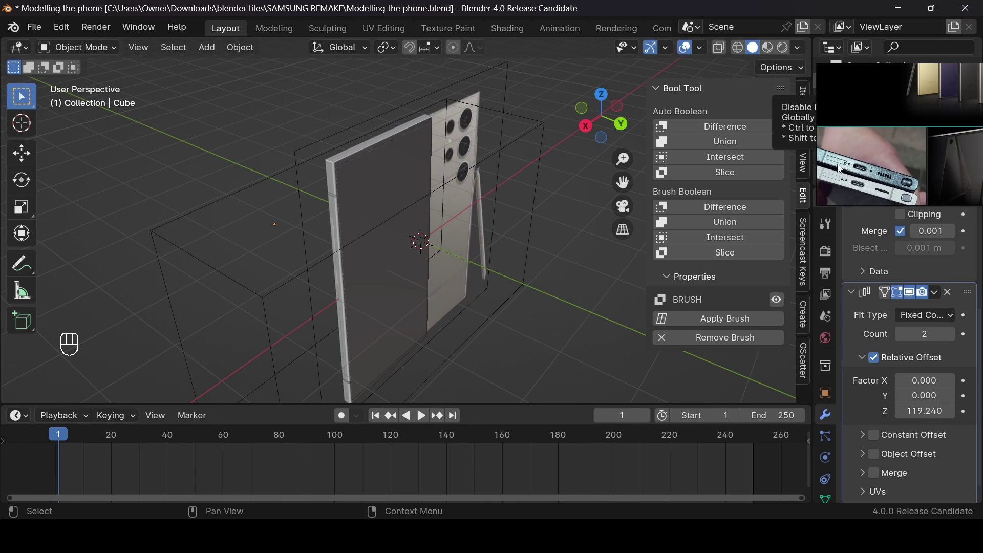
scroll(890, 188, "up", 3)
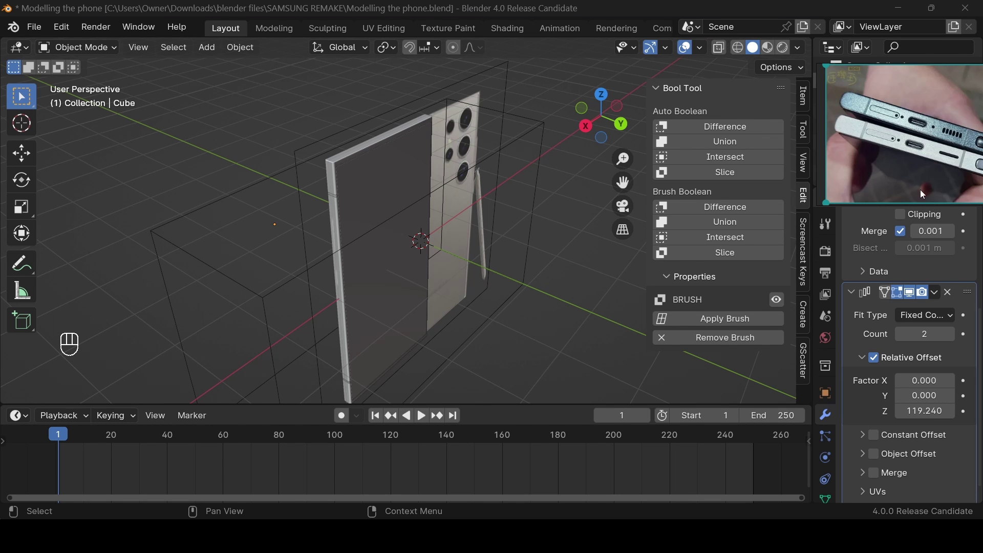
middle_click_drag(389, 225, 490, 225)
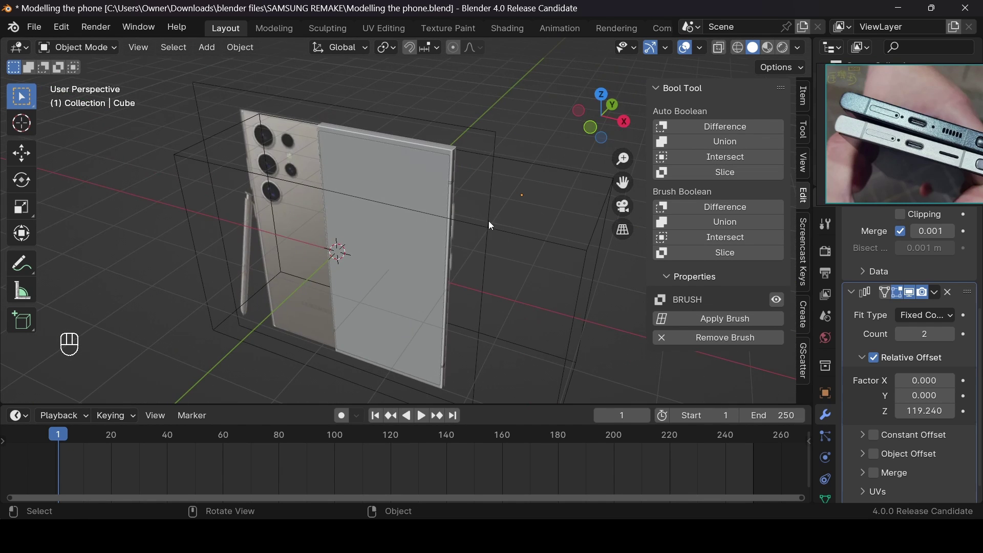
left_click(490, 221)
scroll(486, 223, "down", 5)
scroll(487, 217, "up", 4)
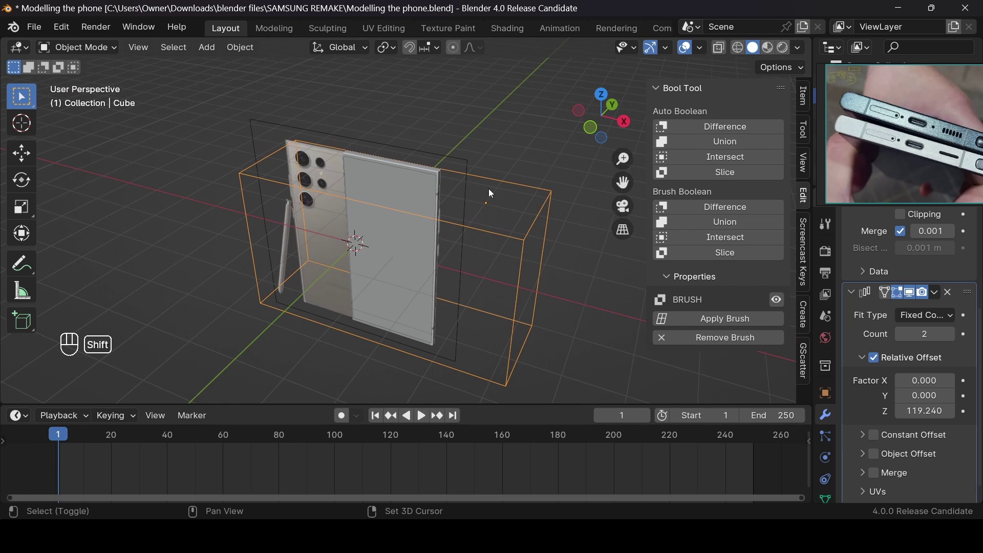
key("shift+d")
right_click(509, 141)
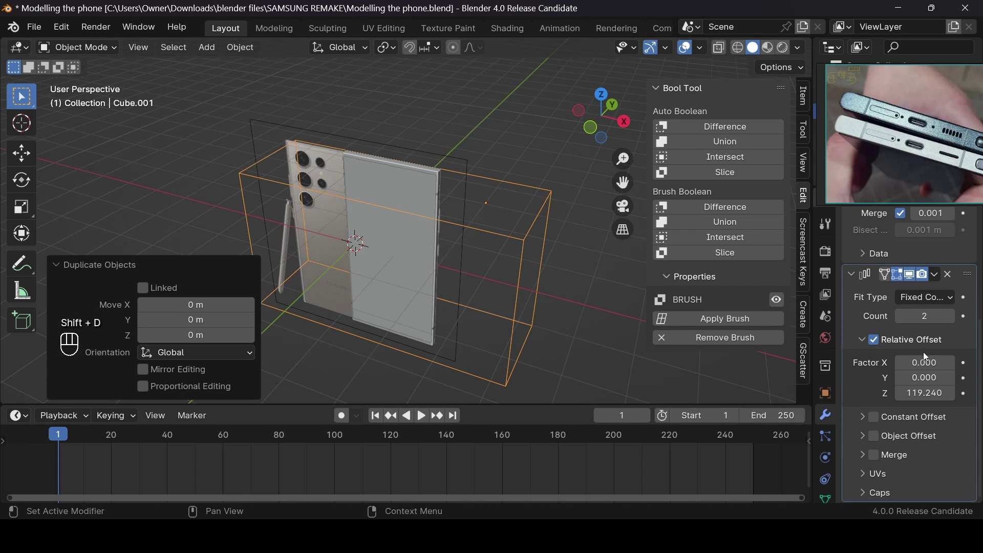
Remove the Array and Mirror modifiers from the duplicated cutter
left_click(950, 275)
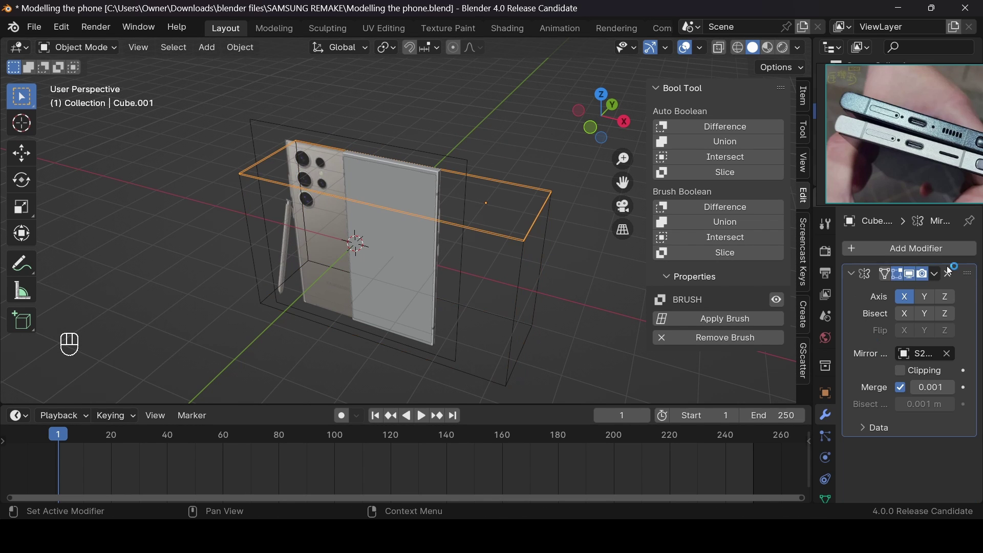
left_click(593, 127)
key("r")
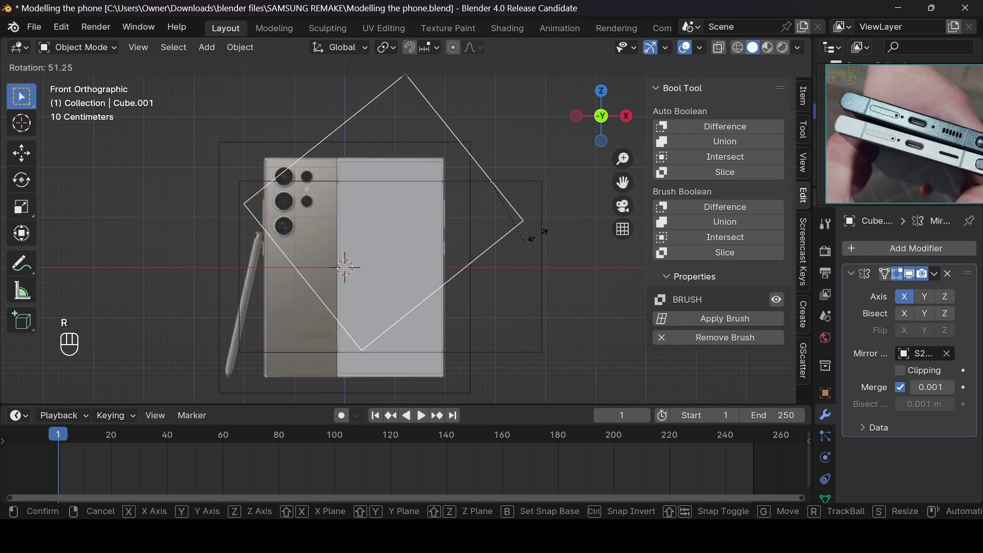
right_click(528, 168)
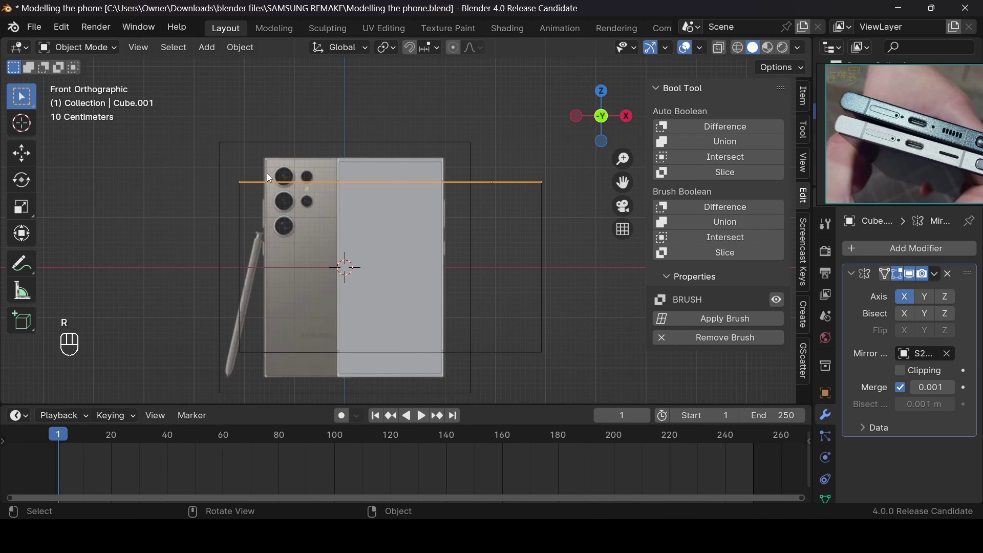
left_click(951, 275)
Rotate the duplicated cutter 90° in front view and move it about -2.671 m along X, over the phone's upper edge
type("r")
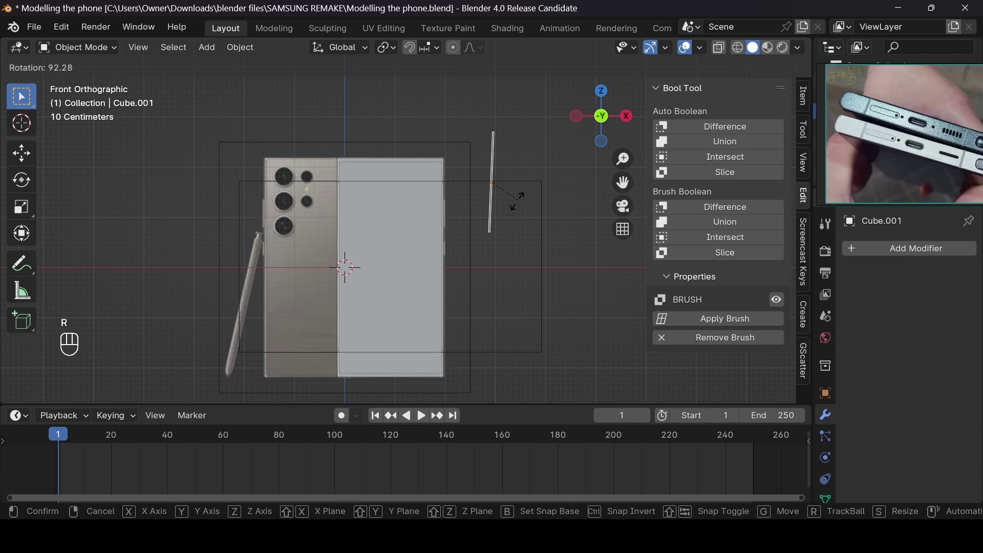
type("90")
left_click(521, 202)
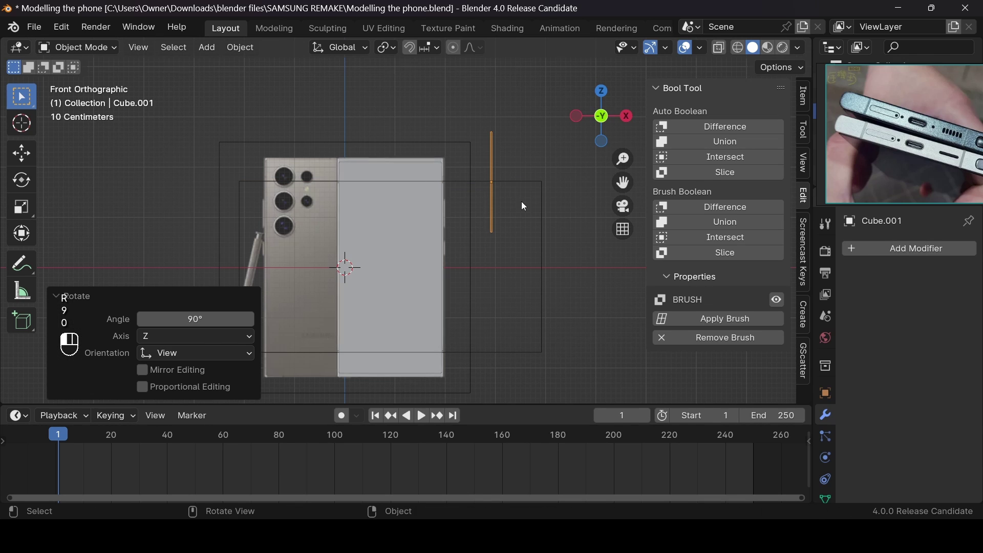
key("g")
key("x")
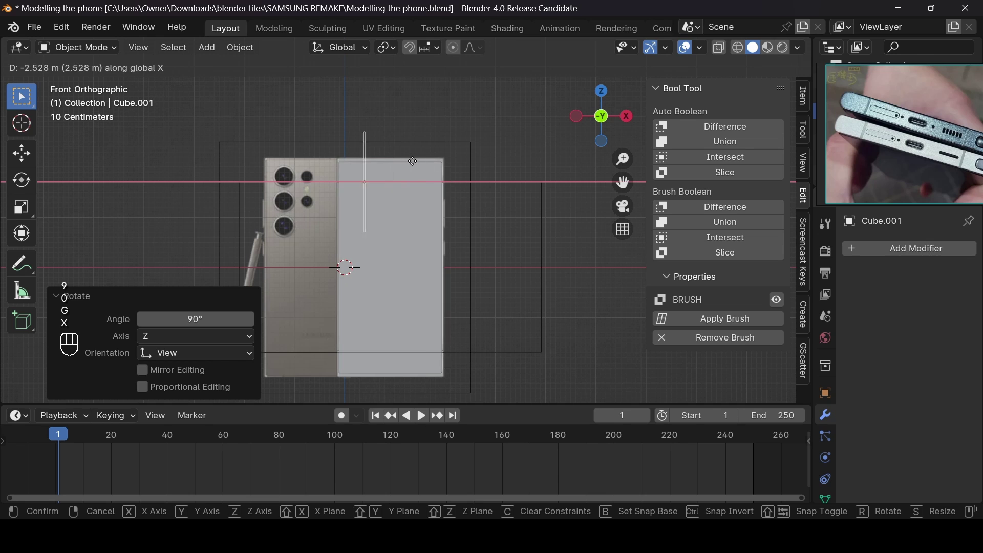
left_click(408, 164)
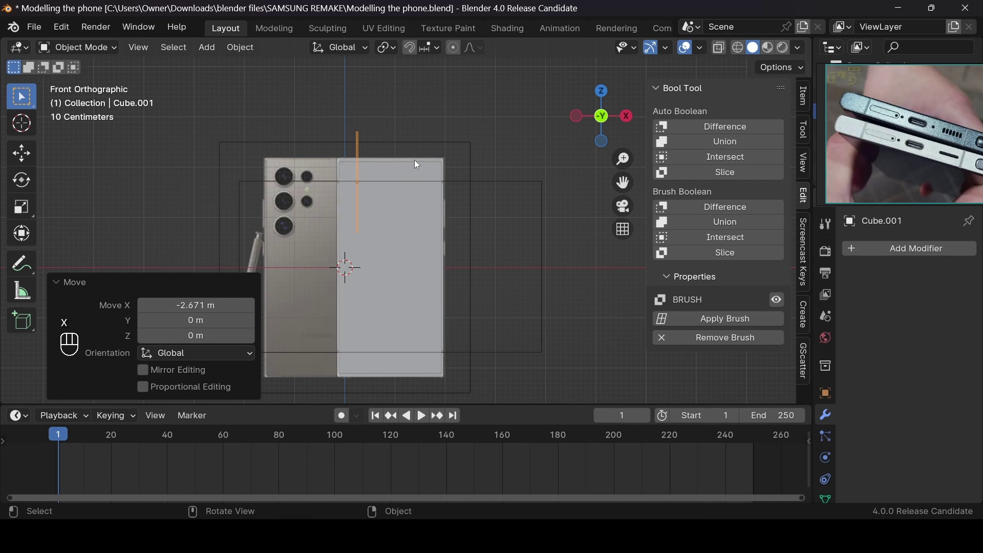
Compare the upper edge with the reference image, and shift the vertical cutter about 0.569 m along X in top view
scroll(876, 124, "down", 2)
double_click(885, 178)
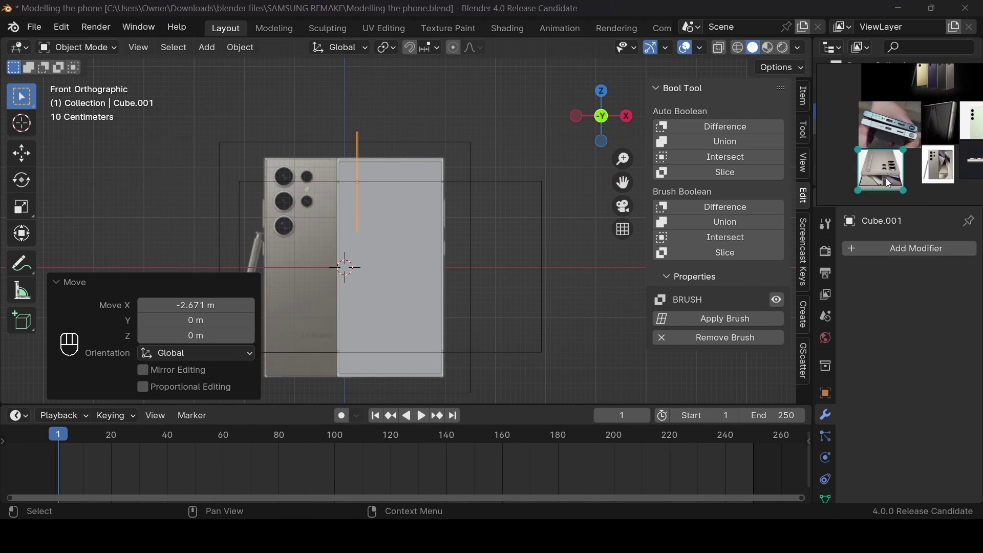
scroll(899, 154, "down", 1)
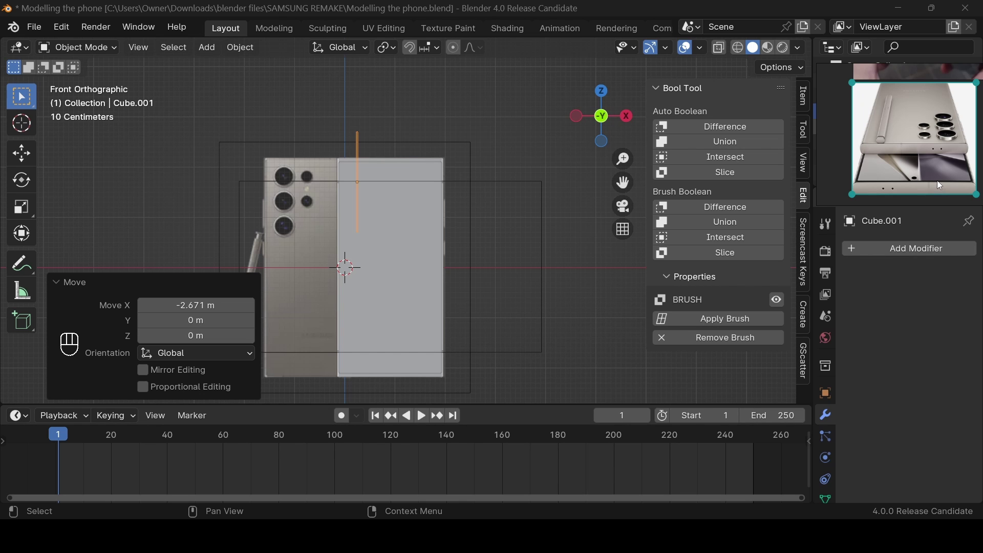
left_click(599, 89)
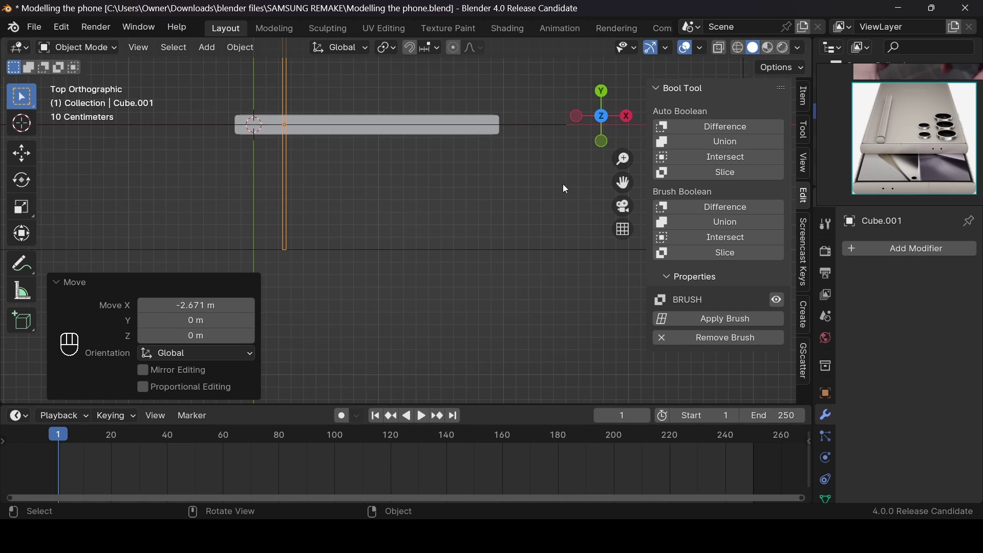
key("f")
key("x")
key("g")
key("x")
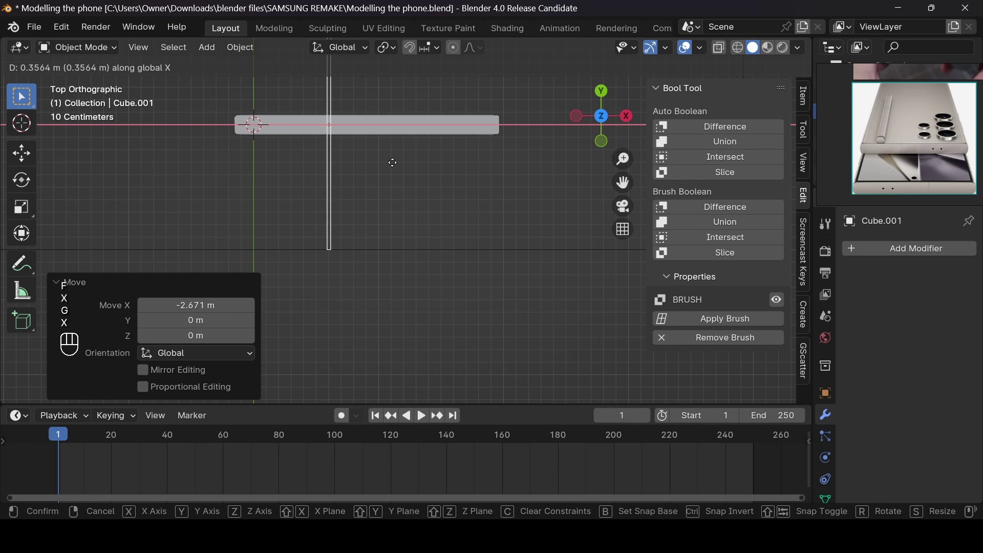
left_click(413, 166)
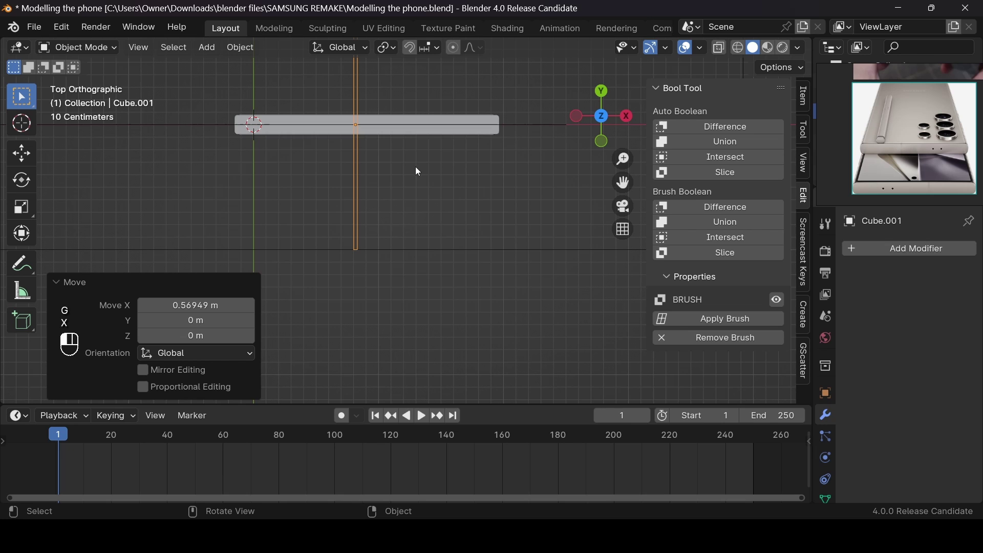
Slice the phone frame with the vertical cutter using a brush boolean, and save the file
left_click(419, 118, "shift")
left_click_drag(604, 121, 536, 108)
left_click(739, 252)
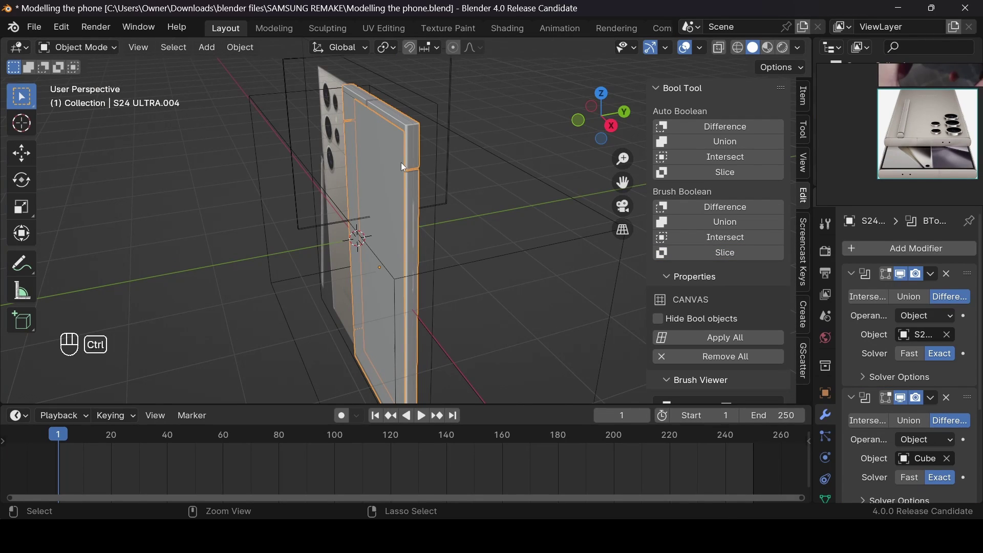
key("ctrl+s")
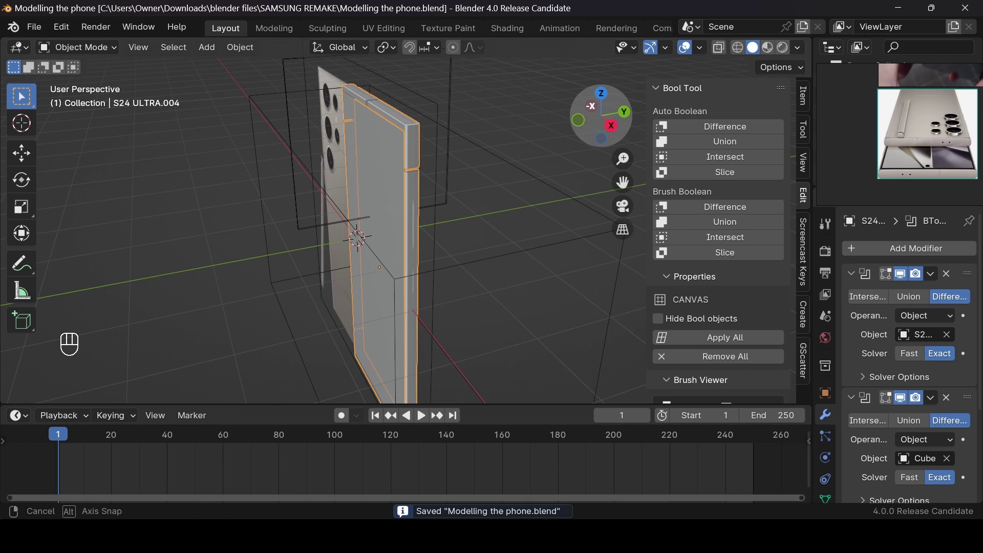
Check the port end in the reference photo, and duplicate the vertical cutter about 3.849 m down along Z
mouse_move(560, 105)
left_mouse_down()
mouse_move(532, 108)
mouse_move(560, 101)
left_mouse_up()
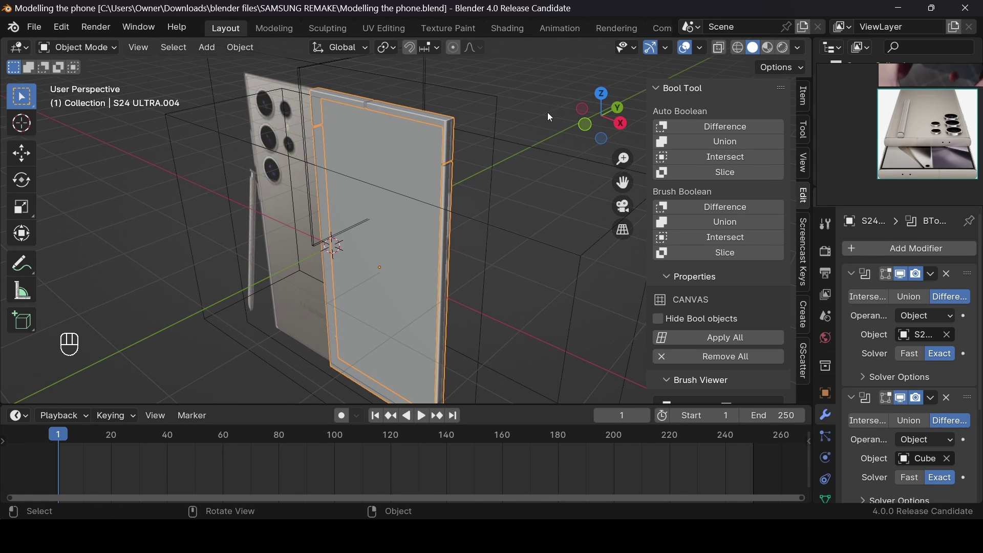
left_click(931, 142)
scroll(930, 141, "down", 1)
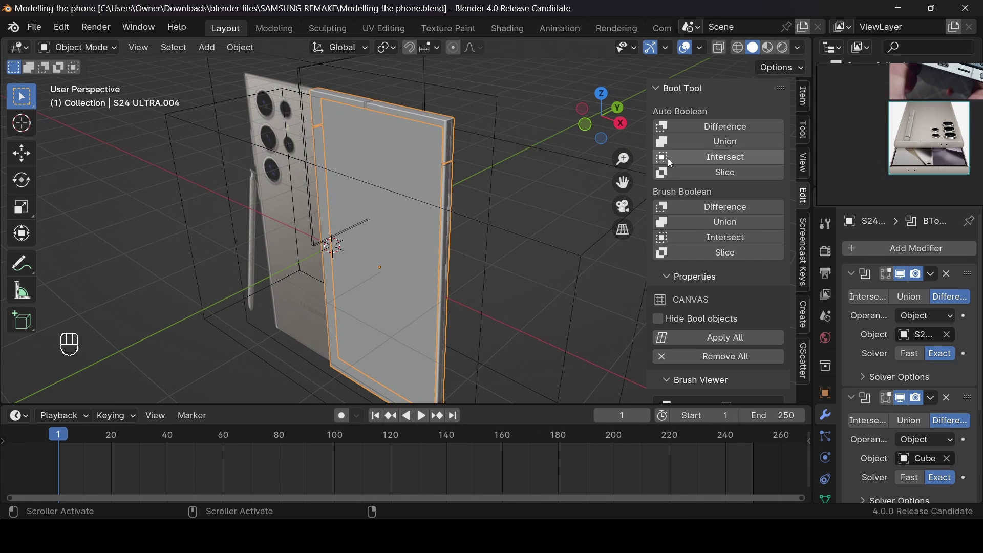
left_click(301, 73)
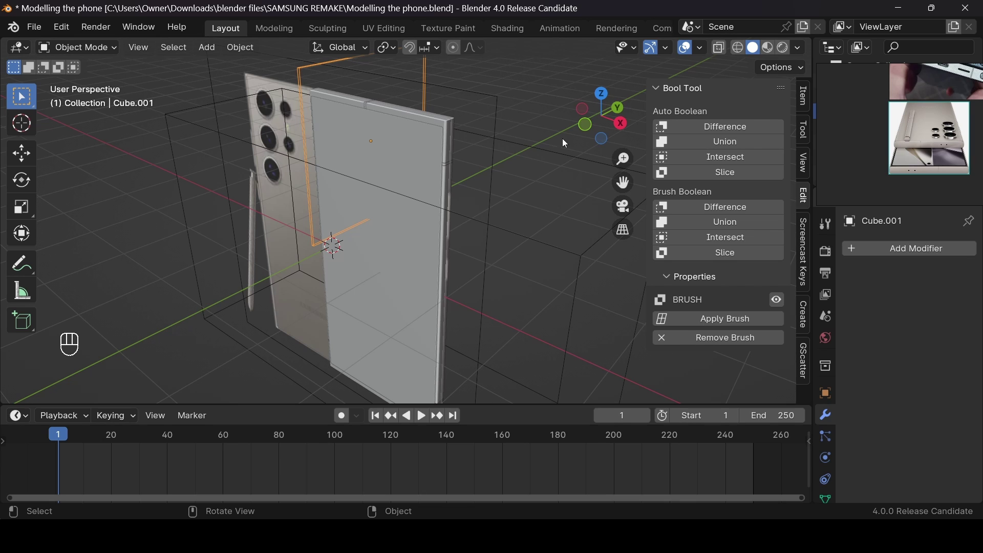
scroll(962, 112, "down", 4)
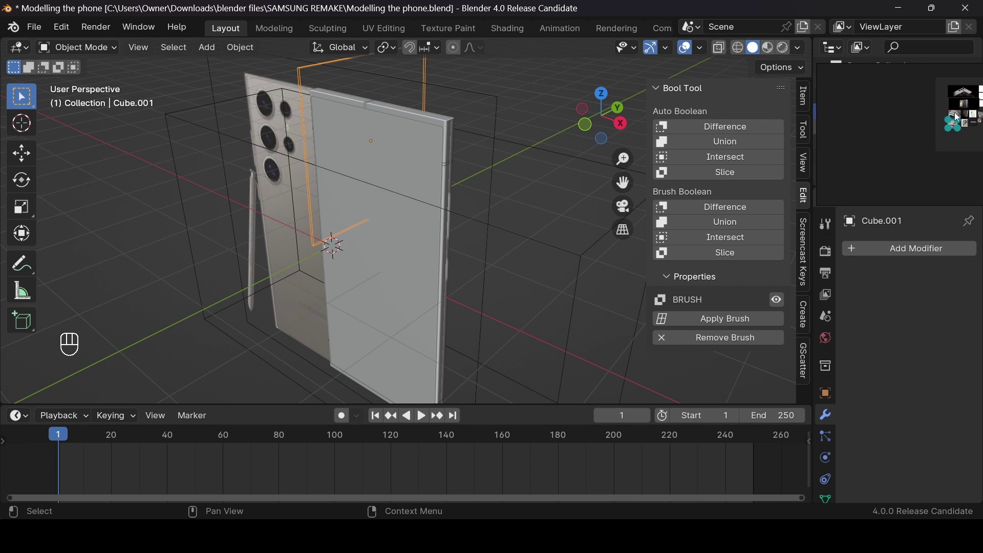
scroll(955, 117, "up", 8)
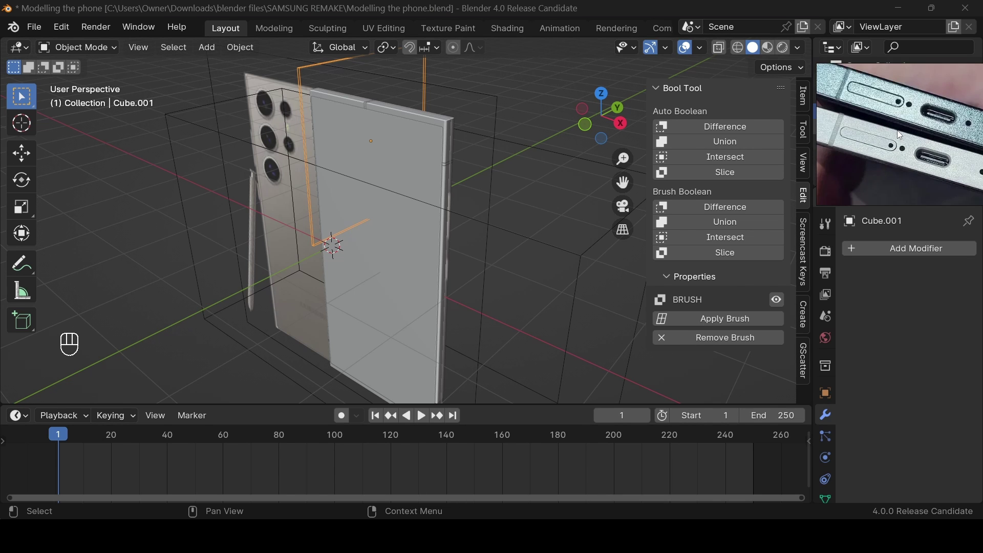
scroll(897, 130, "down", 1)
left_click(586, 126)
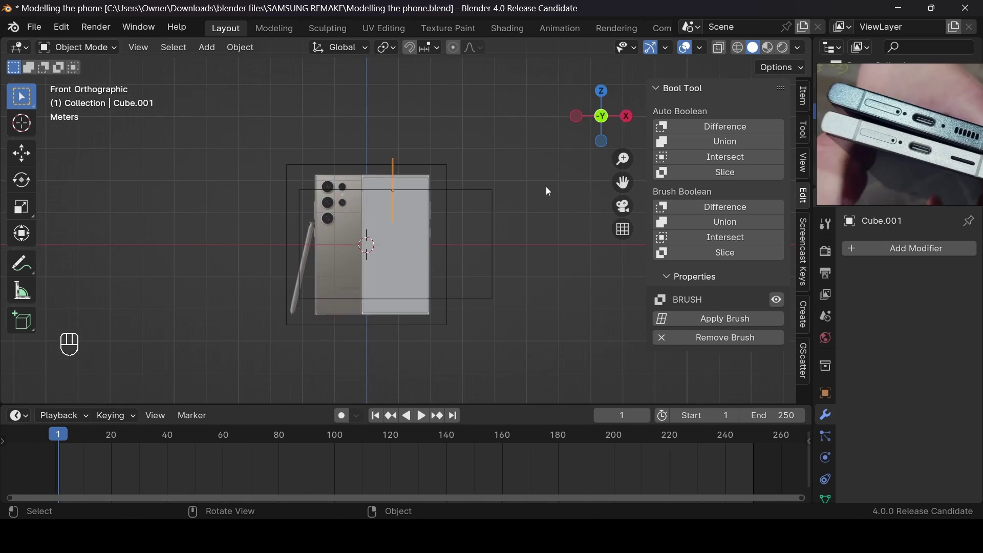
scroll(548, 191, "up", 2)
key("shift+d")
key("z")
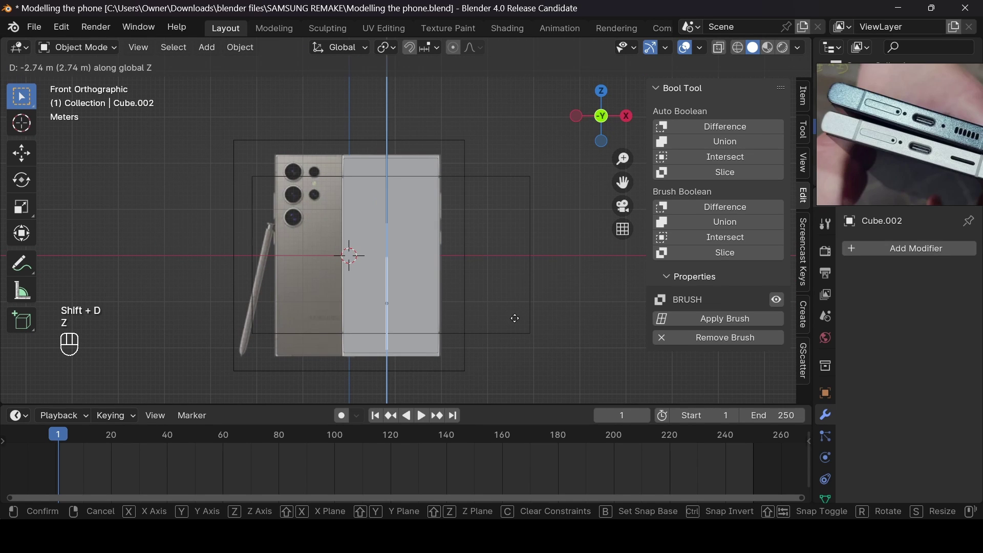
left_click(491, 365)
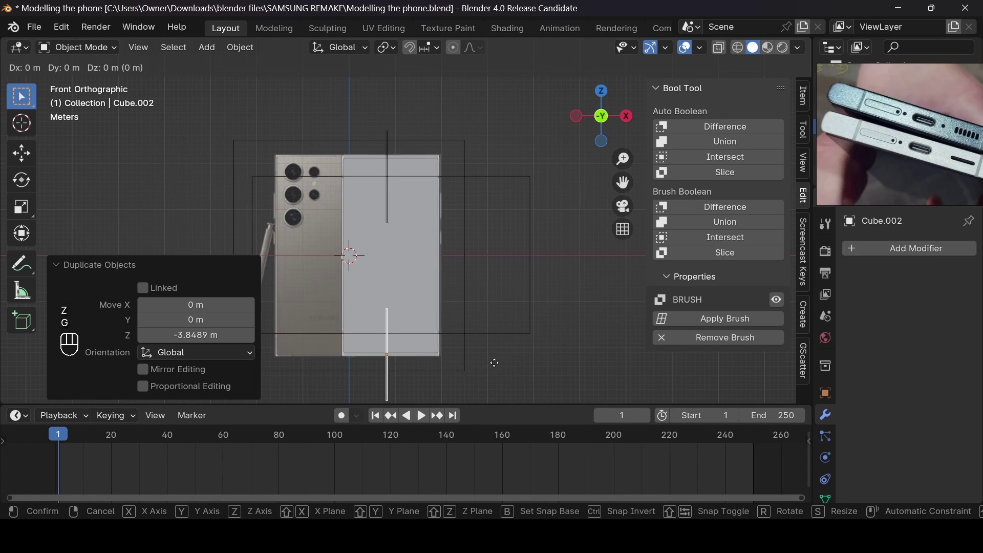
Move the lower cutter about -0.61 m along X to the antenna band position on the phone's lower edge
key("g")
key("x")
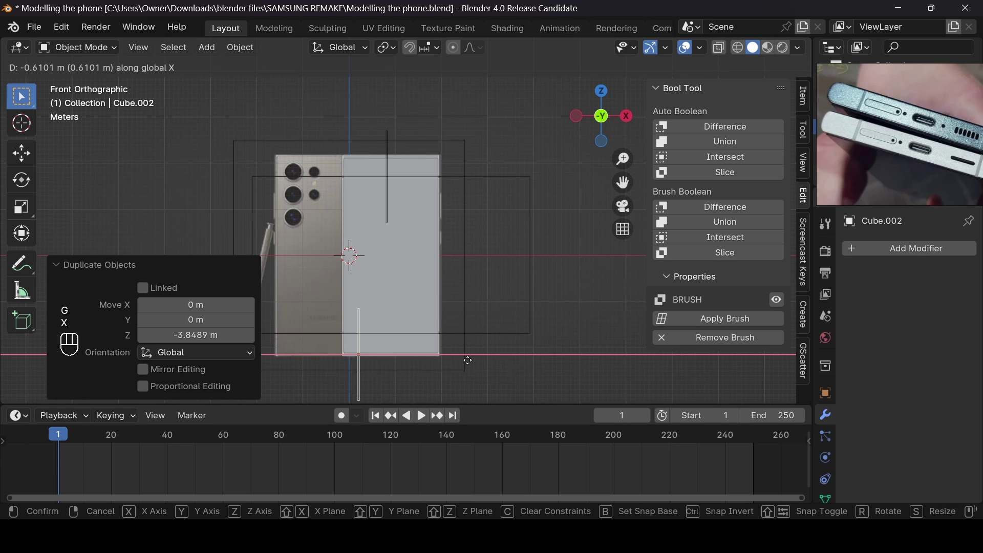
left_click(467, 361)
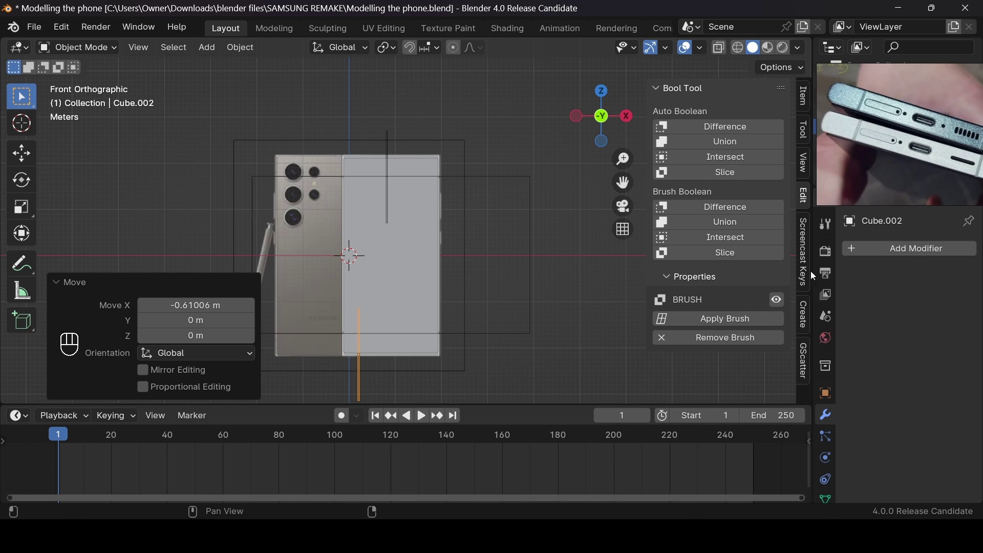
Slice the phone frame with the lower vertical cutter using a brush boolean, and deselect everything
key("ctrl+z")
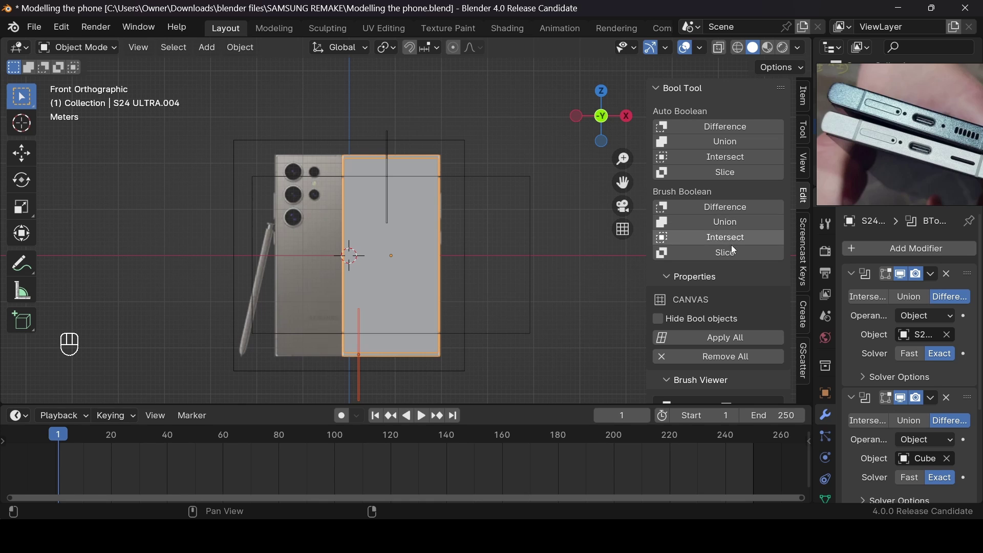
left_click(737, 256)
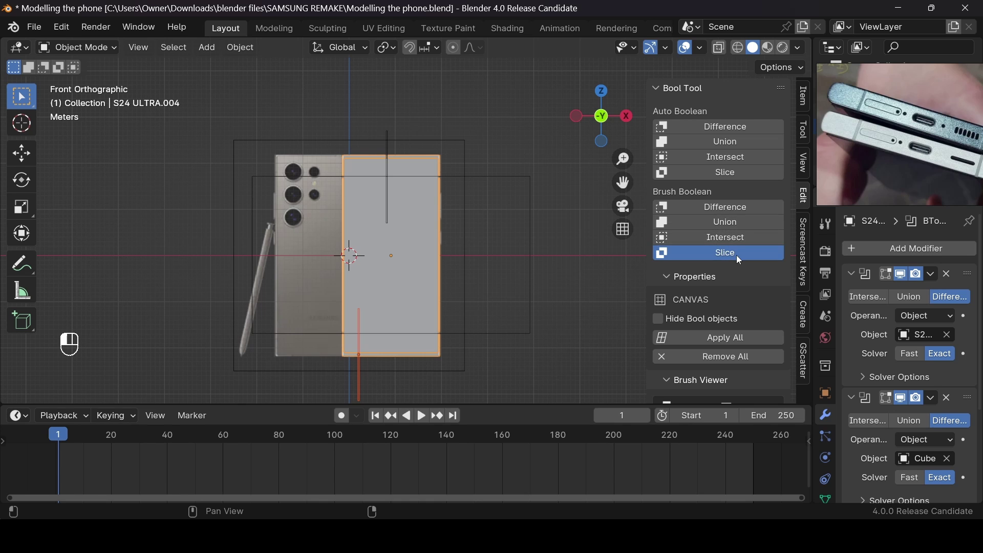
left_click(592, 348)
middle_click_drag(606, 152, 536, 195)
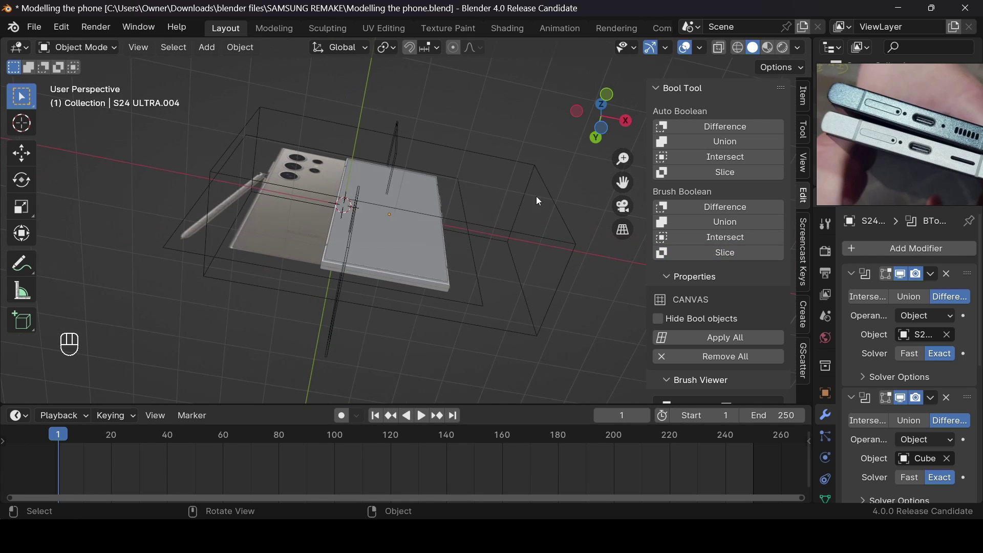
Select the sliced phone frame at its lower edge and review its stack of Boolean modifiers
scroll(414, 247, "up", 5)
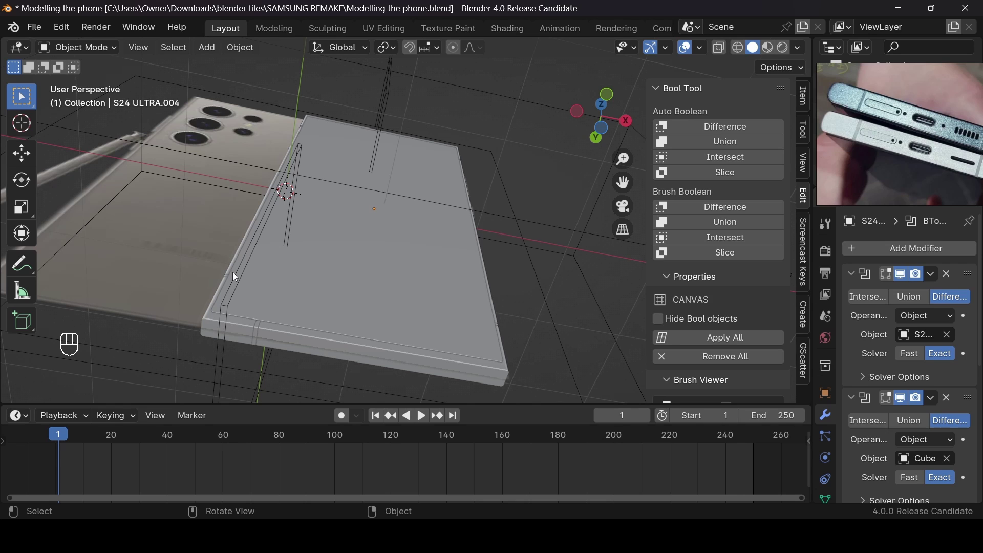
left_click(235, 274)
left_click(344, 347)
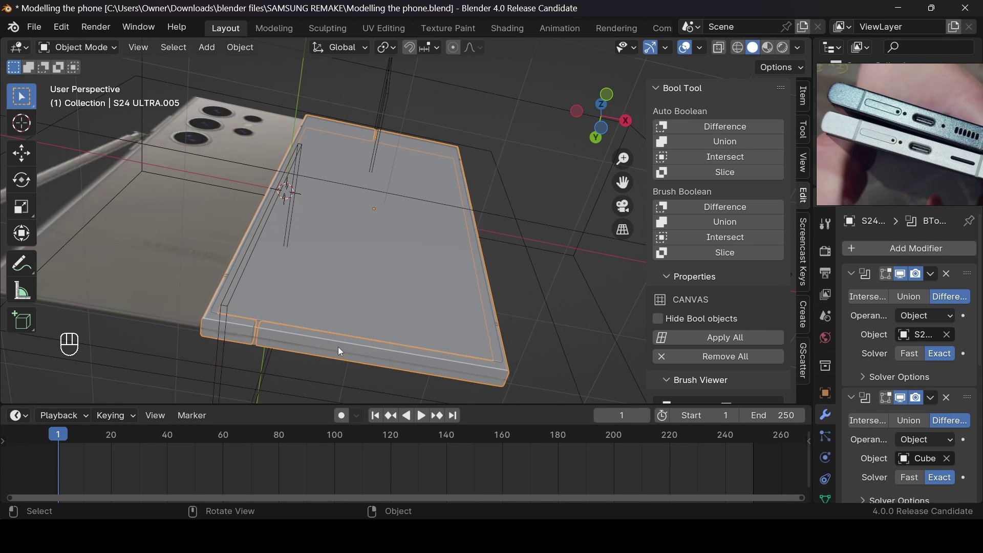
scroll(914, 414, "down", 5)
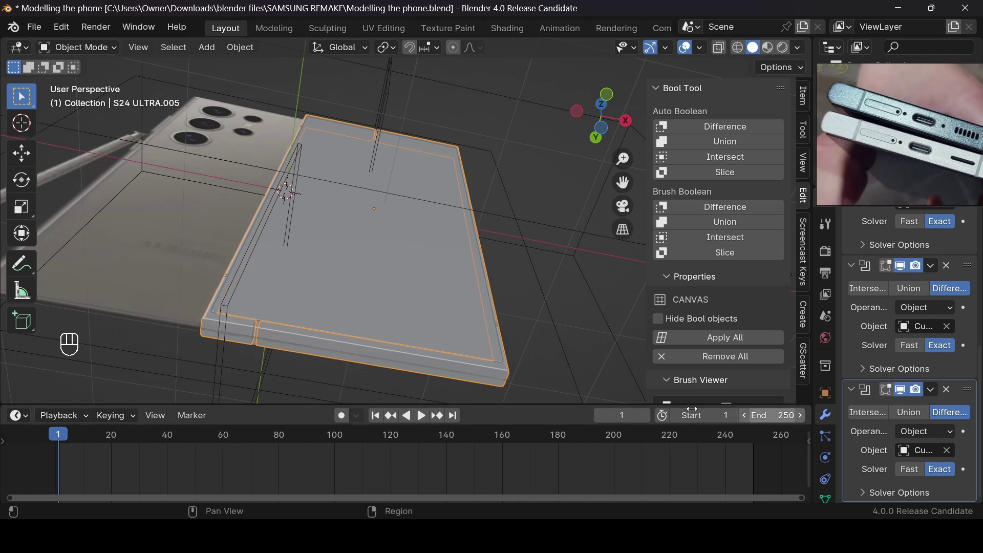
Move the lower vertical cutter about 0.045 m along X on the phone's lower edge
left_click(224, 306)
key("g")
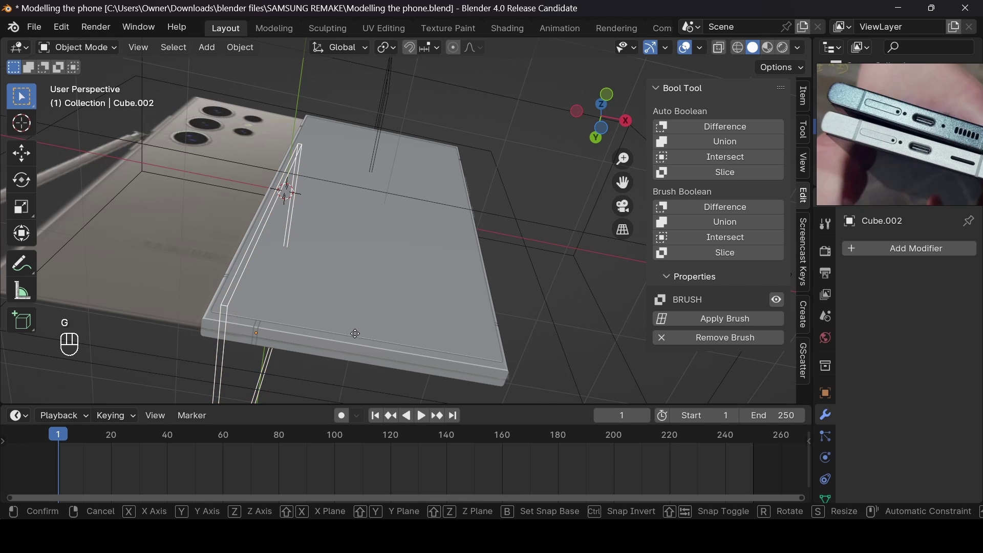
key("x")
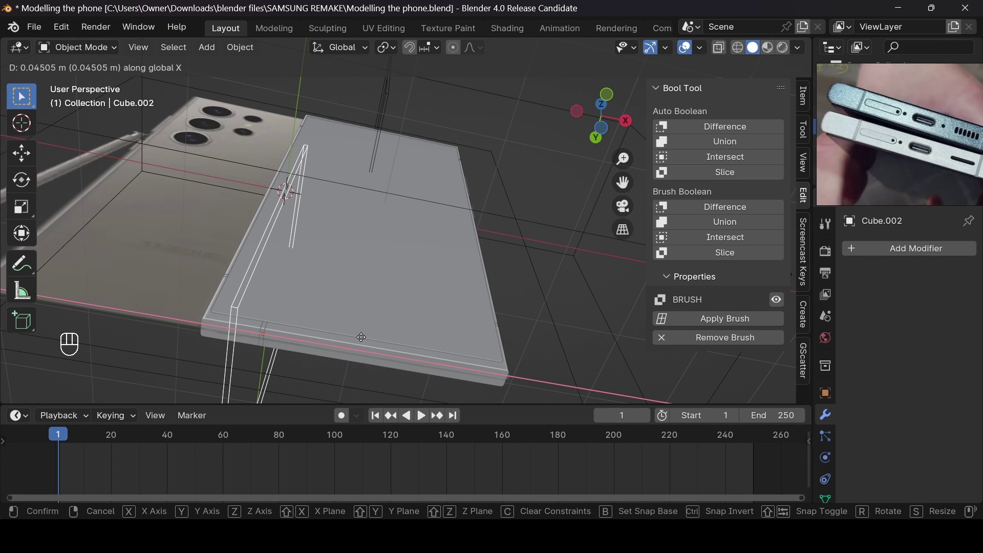
left_click(361, 337)
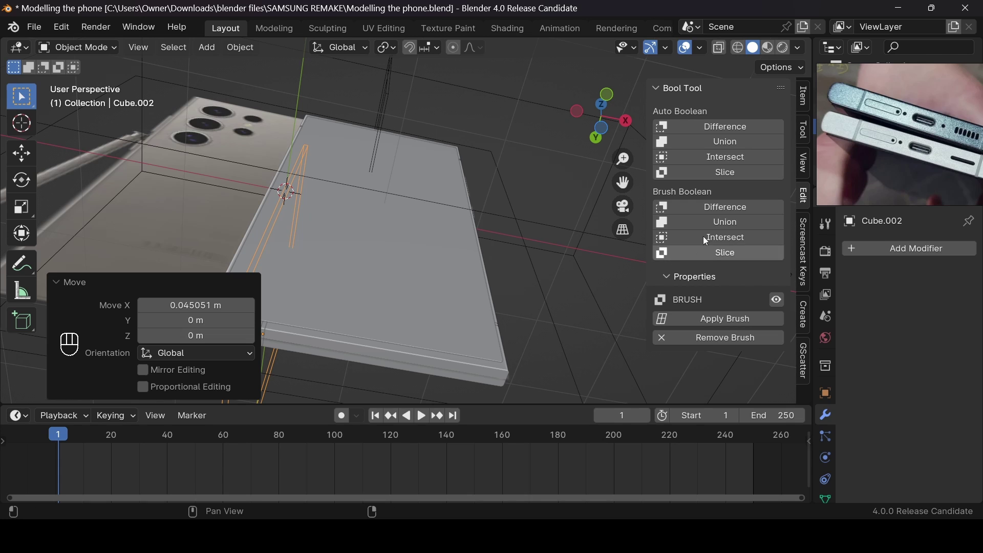
Add a Mirror modifier to the lower cutter on the X axis, using the phone body as the mirror object
left_click(484, 378)
left_click(235, 331)
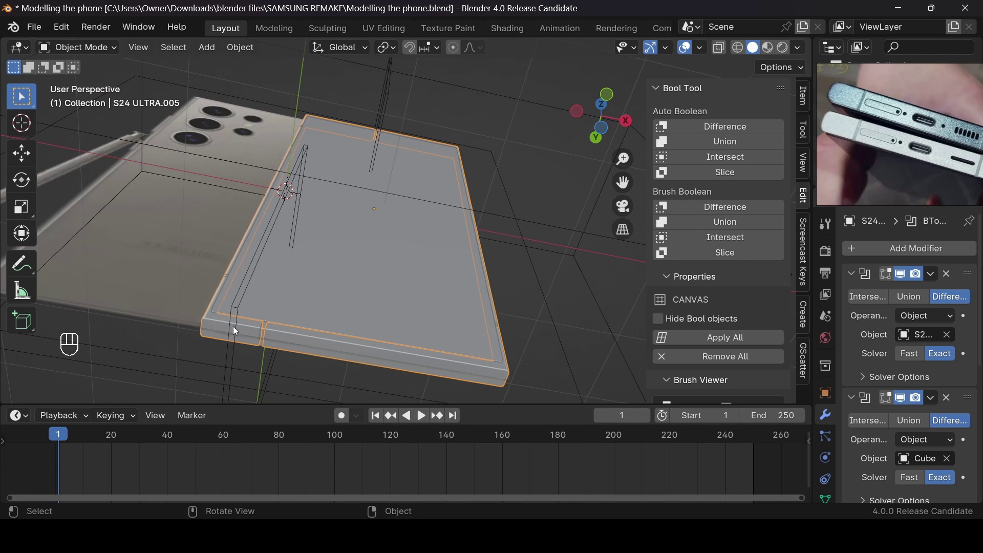
left_click(233, 309)
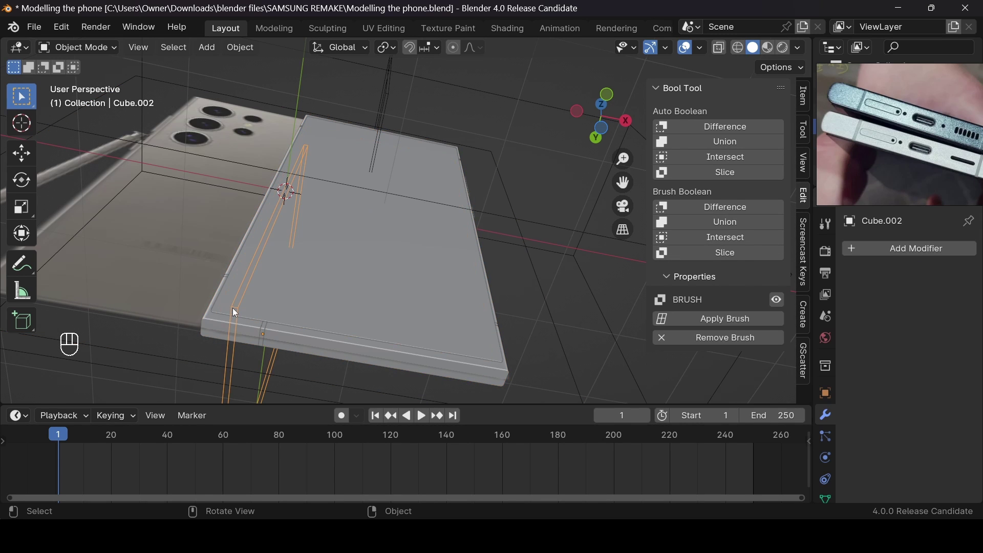
left_click(912, 248)
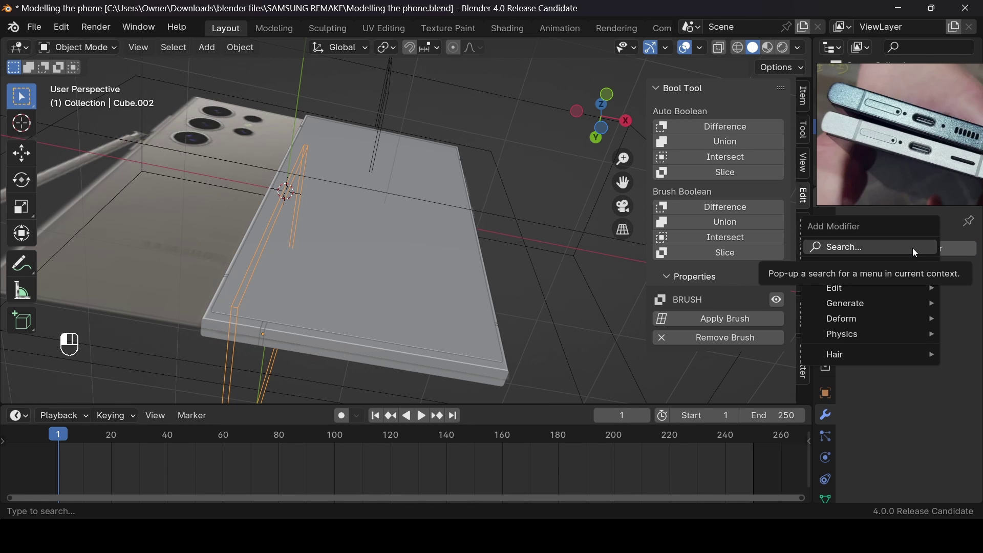
type("mir")
key("Return")
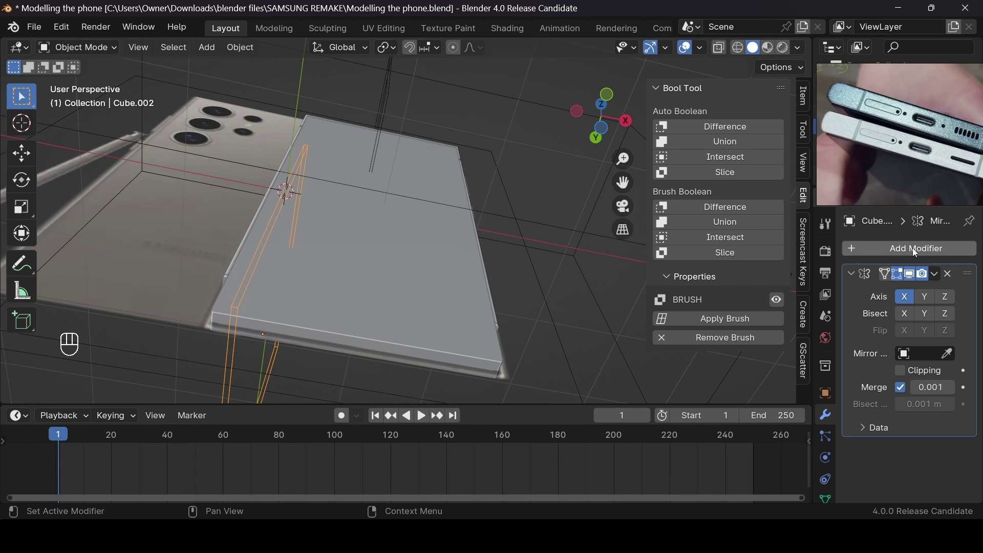
left_click(947, 354)
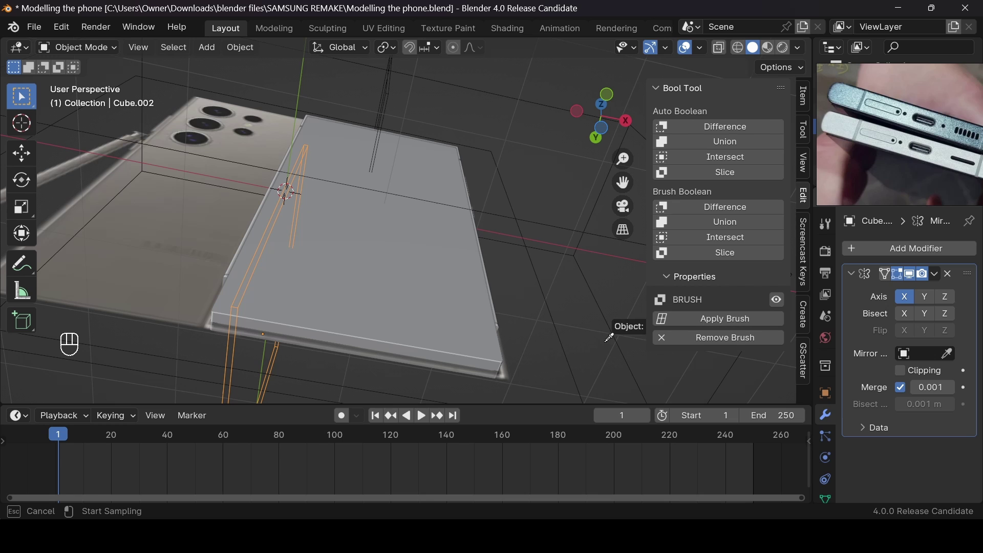
left_click(415, 288)
Select the upper, lower and side antenna band cutters together and move them to the cutters collection
left_click_drag(574, 109, 599, 115)
left_click_drag(622, 181, 694, 476)
left_click_drag(606, 110, 570, 155)
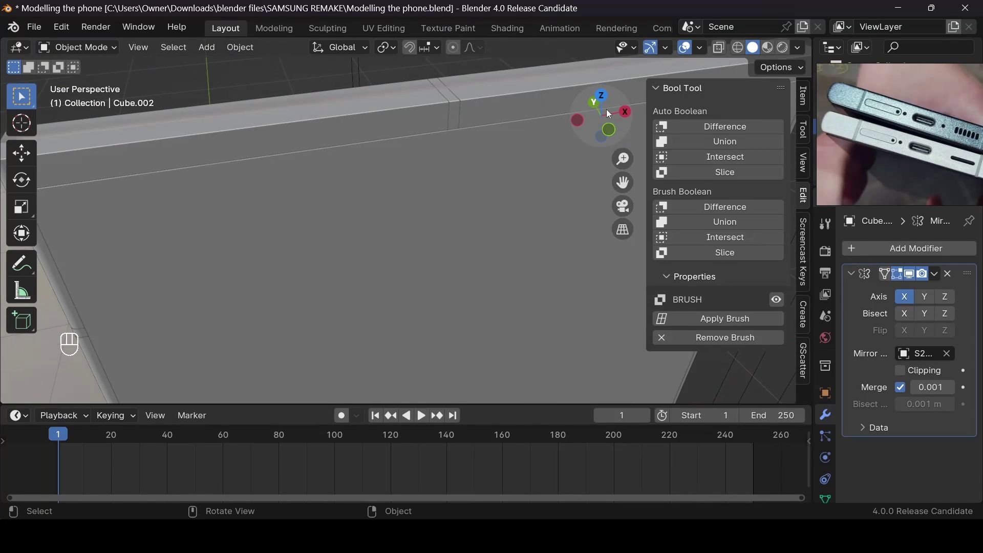
scroll(601, 118, "down", 6)
left_click_drag(625, 185, 589, 153)
scroll(517, 120, "down", 3)
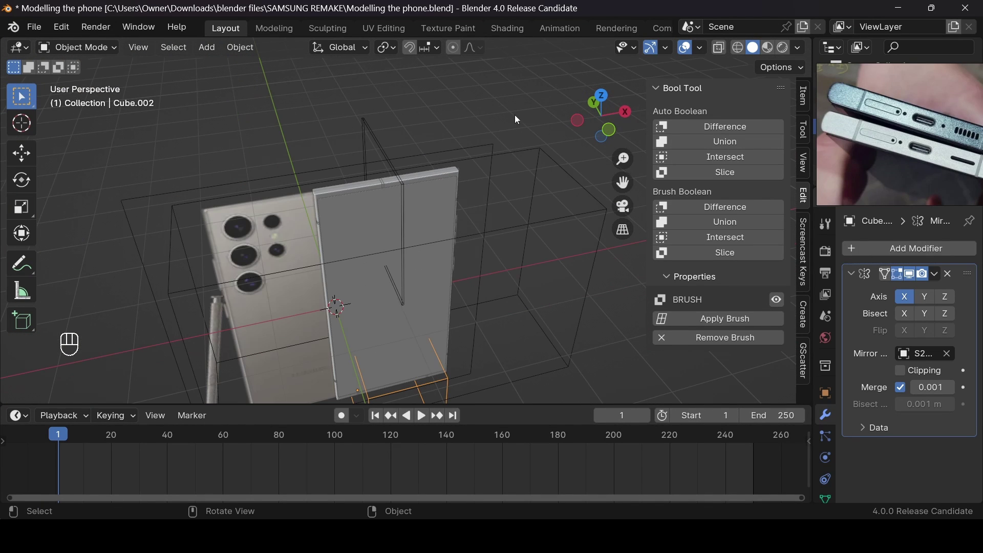
left_click(406, 180)
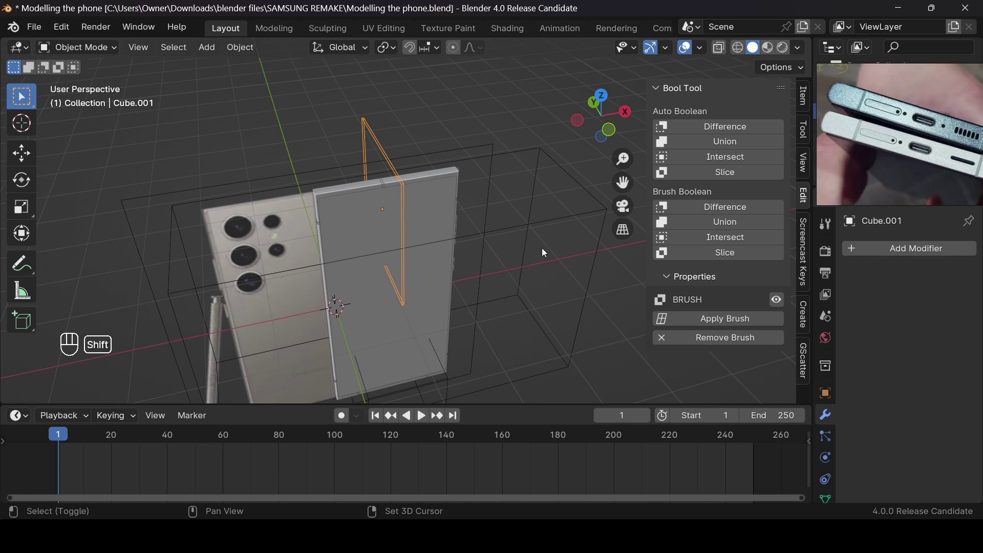
middle_click_drag(541, 248, 480, 297, "shift")
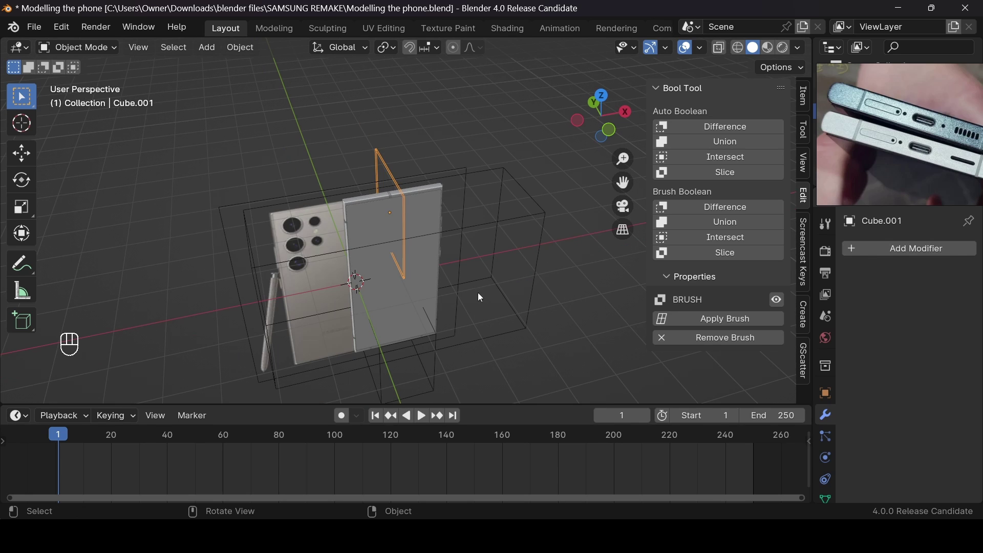
left_click(432, 375, "shift")
left_click(511, 216, "shift")
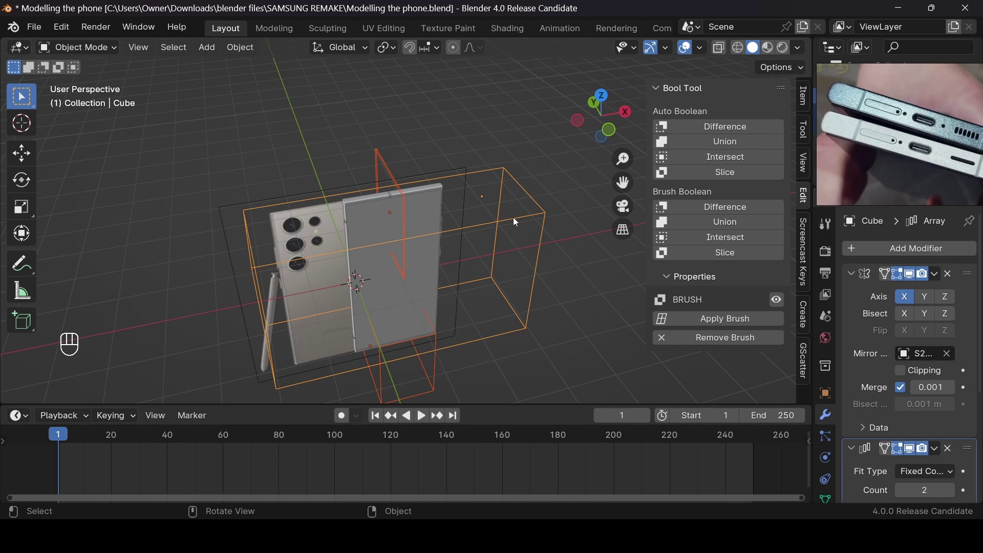
key("m")
left_click(491, 272)
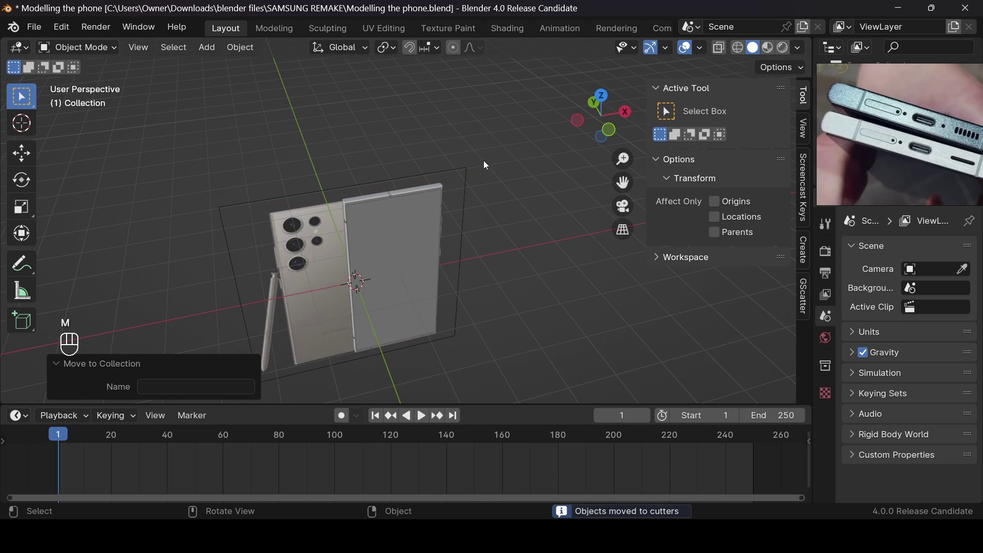
Examine the sliced phone frame's base mesh in Edit Mode and return to Object Mode
left_click_drag(611, 124, 531, 135)
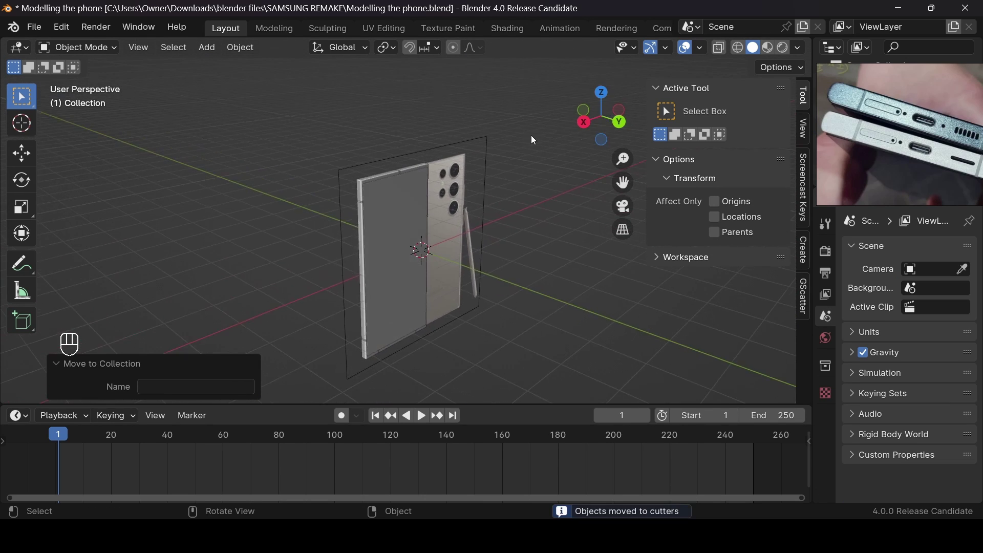
scroll(530, 135, "up", 4)
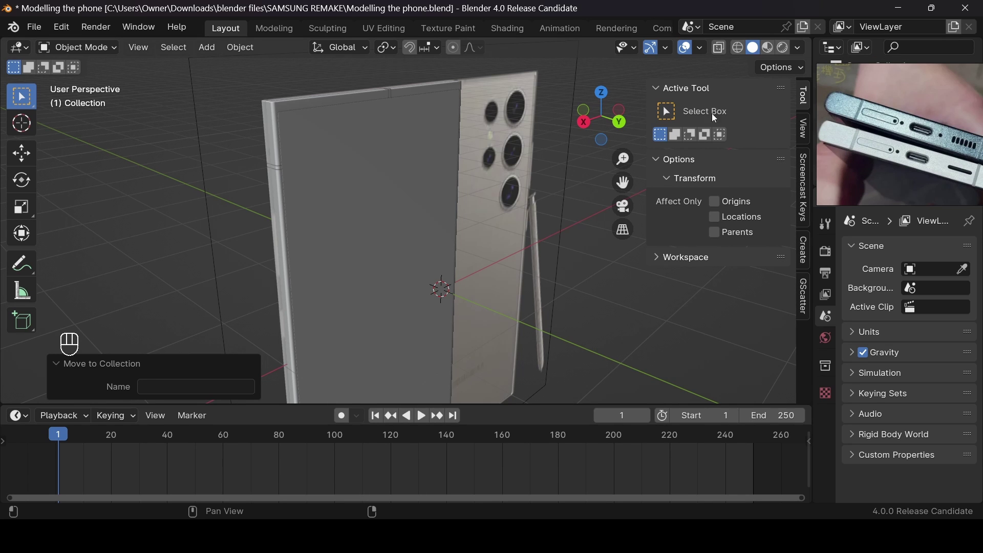
left_click(276, 118)
key("Tab")
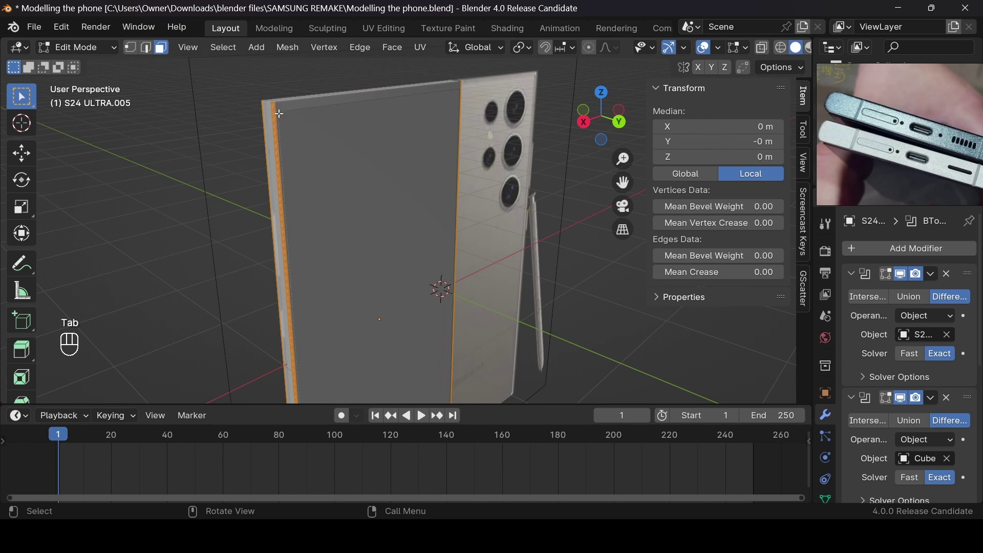
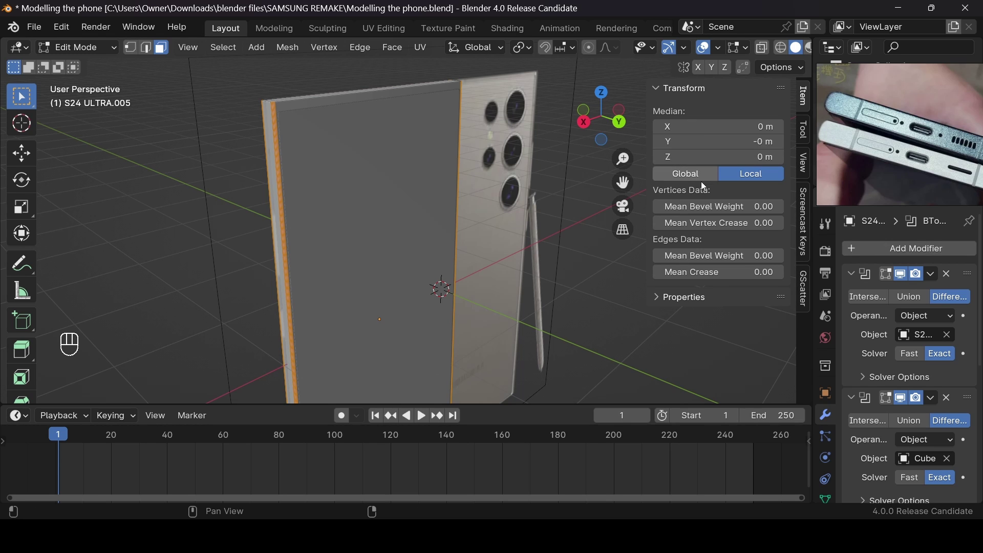
key("Tab")
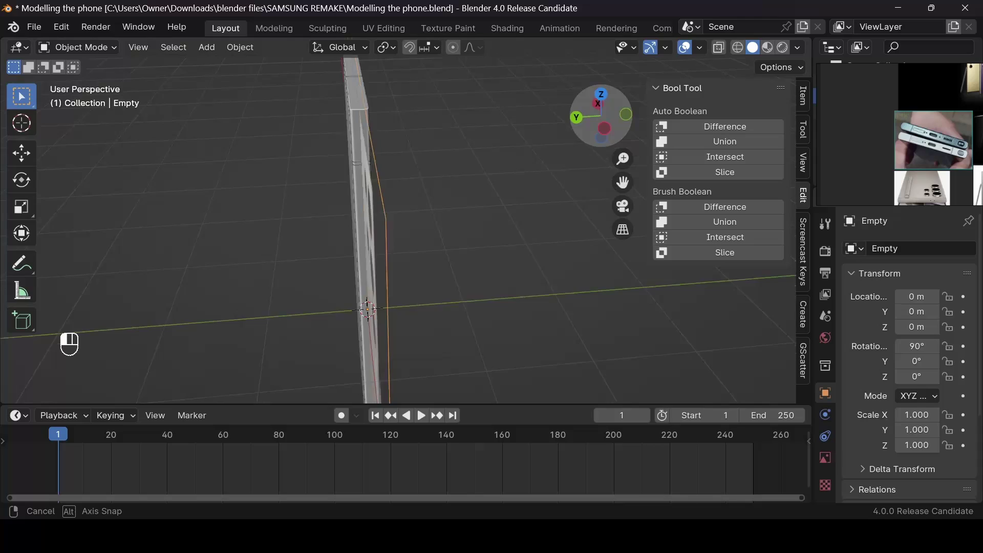
Compare the phone's side and upper edge with the reference photo showing the holes in the upper edge
mouse_move(601, 115)
left_mouse_down()
mouse_move(641, 127)
mouse_move(607, 119)
left_mouse_up()
scroll(950, 164, "down", 4)
scroll(956, 162, "up", 4)
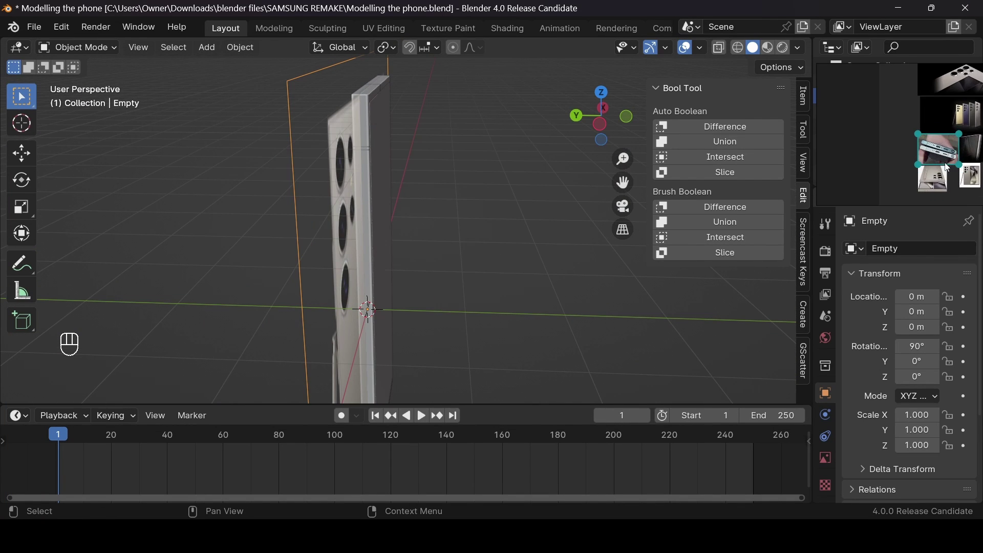
scroll(941, 176, "up", 5)
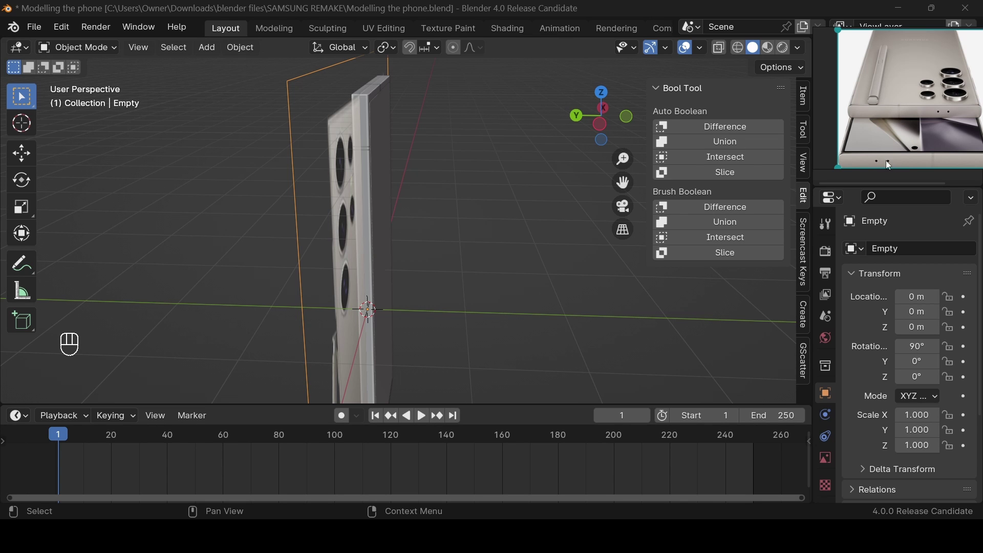
Select the phone frame in top view and snap the 3D cursor to its centre
left_click_drag(575, 106, 606, 97)
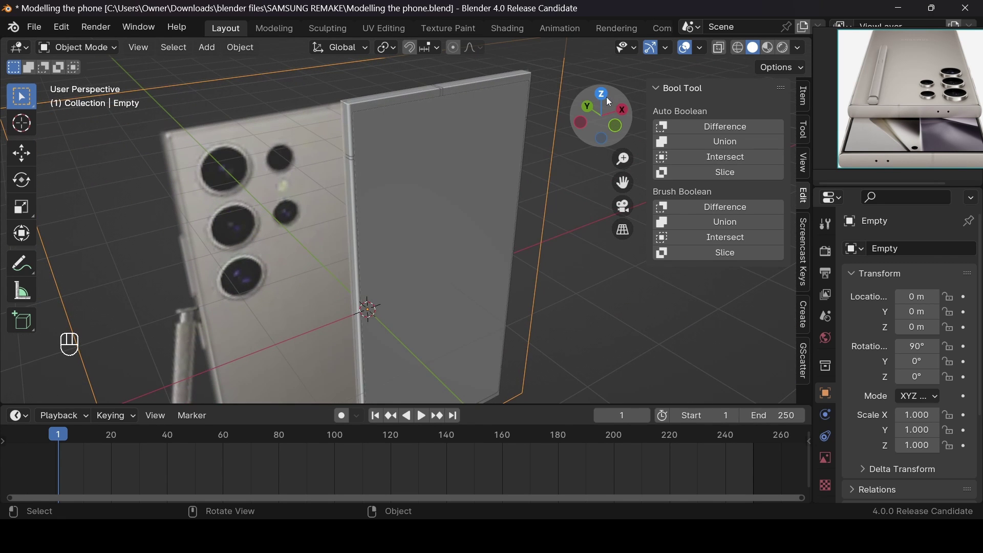
left_click(602, 94)
left_click_drag(623, 182, 538, 74)
scroll(395, 259, "up", 4)
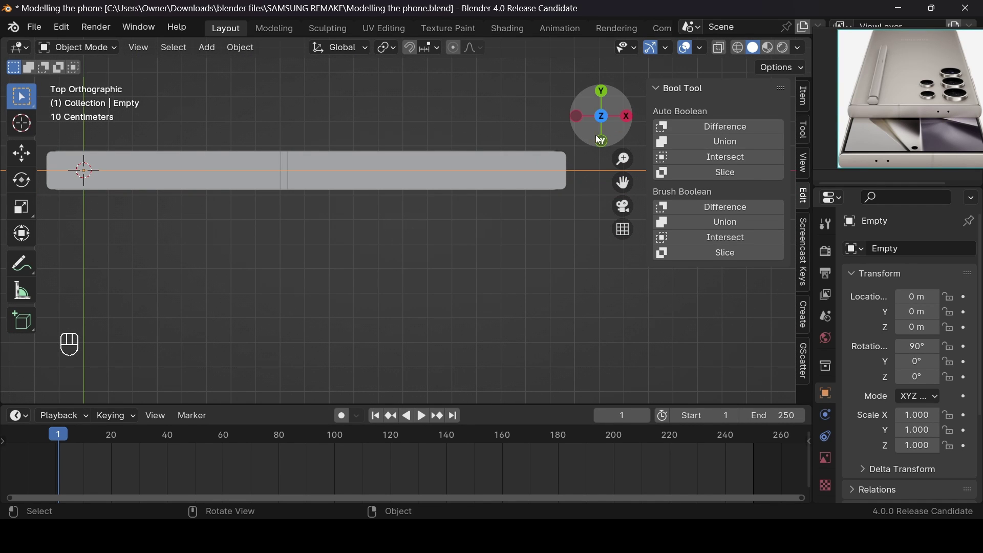
left_click_drag(601, 135, 604, 107)
left_click(602, 94)
scroll(449, 216, "down", 6)
key("shift+a")
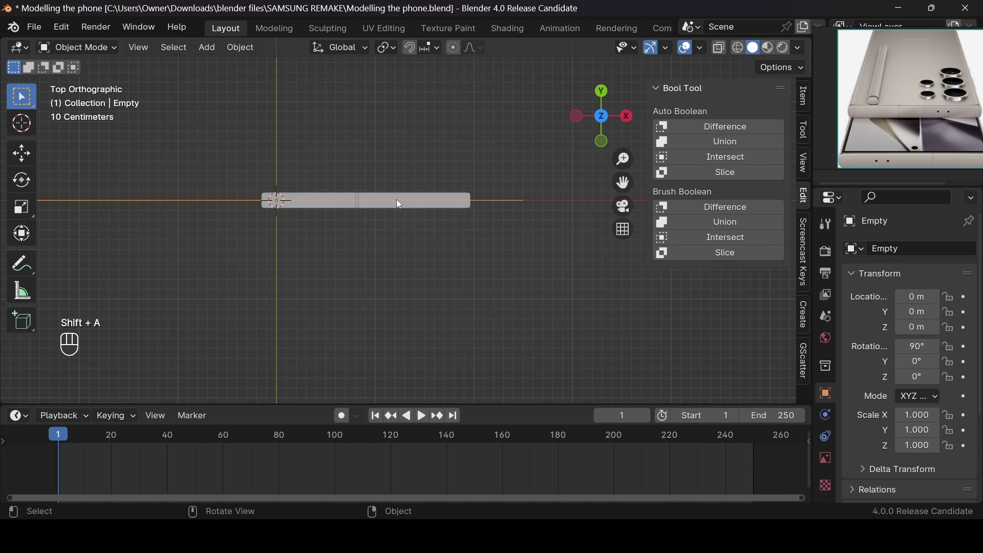
left_click(398, 207)
key("shift+s")
left_click(402, 211)
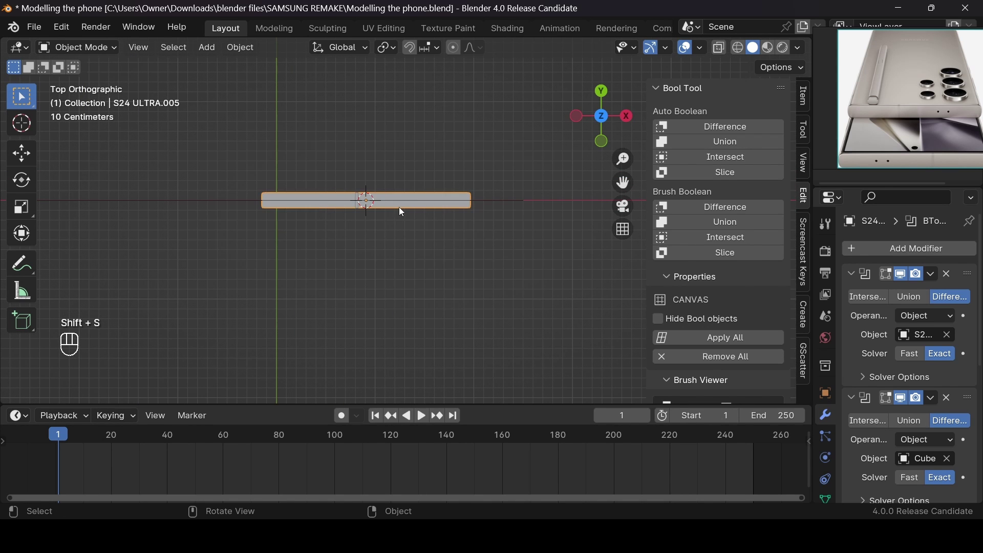
Add a cylinder at the 3D cursor and raise its vertex count for a smoother outline
scroll(417, 207, "up", 3)
key("shift+a")
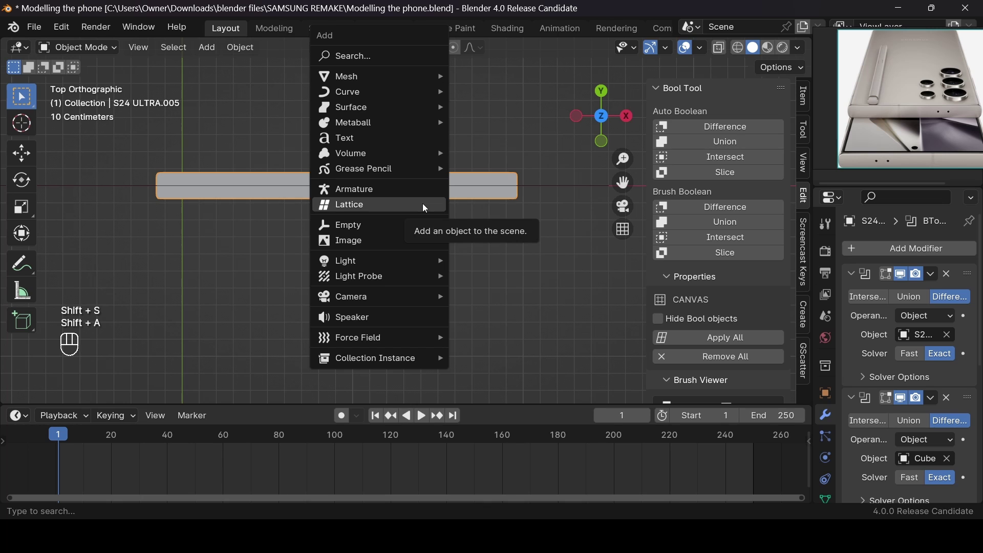
type("cyl")
key("Return")
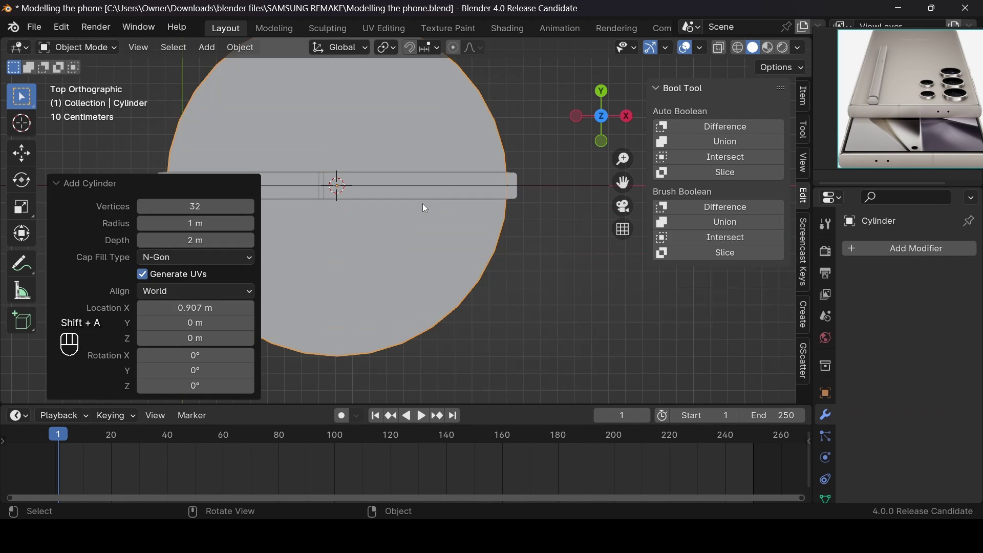
left_click(189, 206)
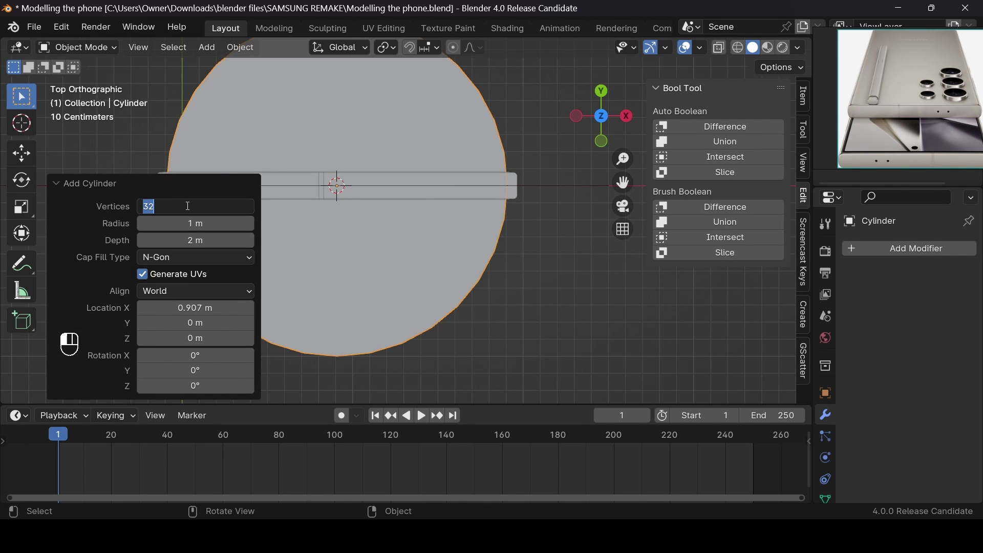
key("Return")
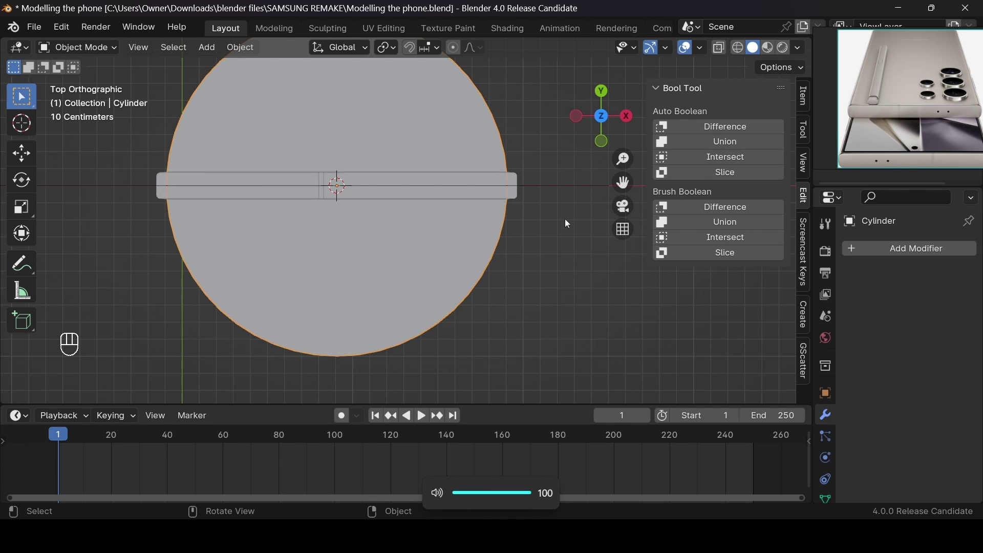
In front view, raise the cylinder about 2.356 m along Z to the phone's upper edge
key("KP_1")
scroll(543, 192, "down", 4)
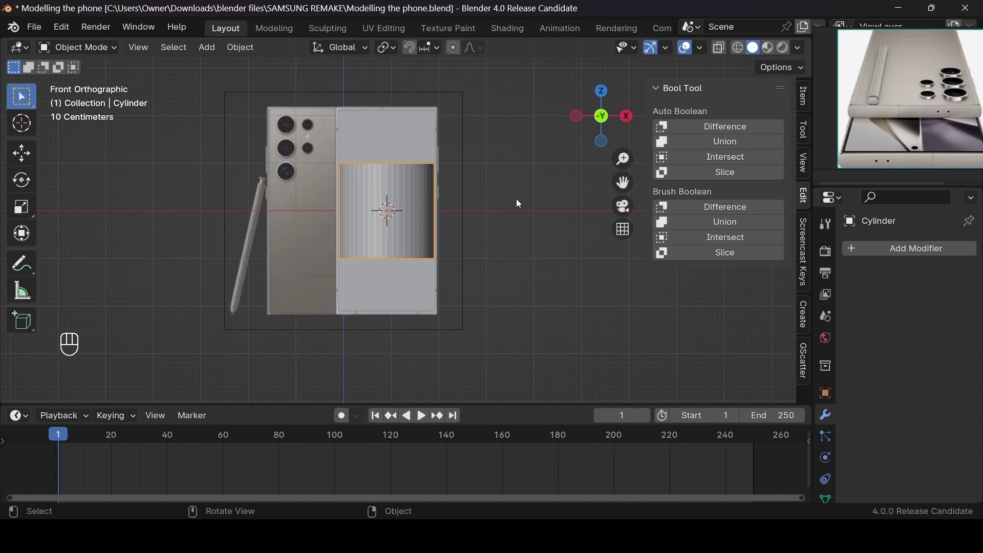
key("g")
key("z")
left_click(531, 103)
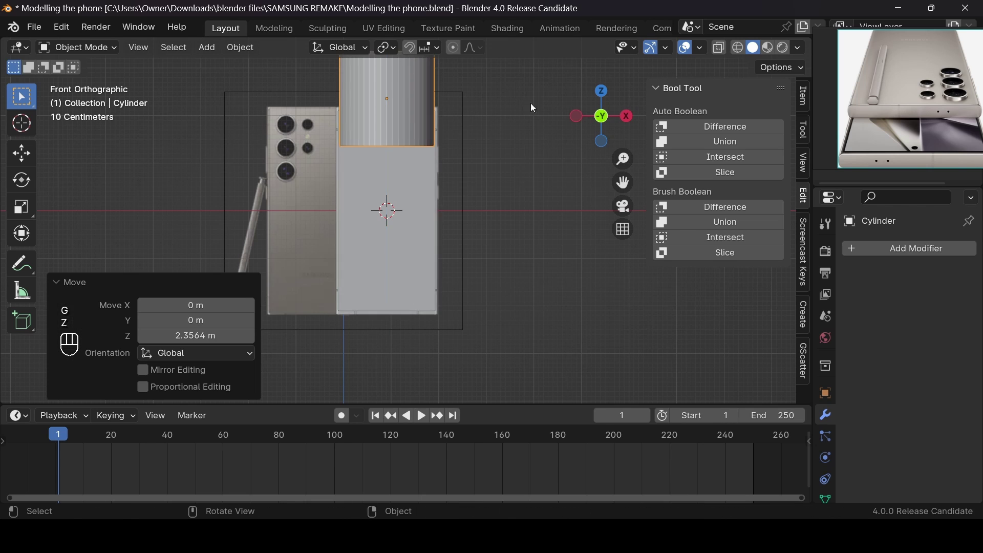
Scale the cylinder down uniformly by a factor of 0.202
key("s")
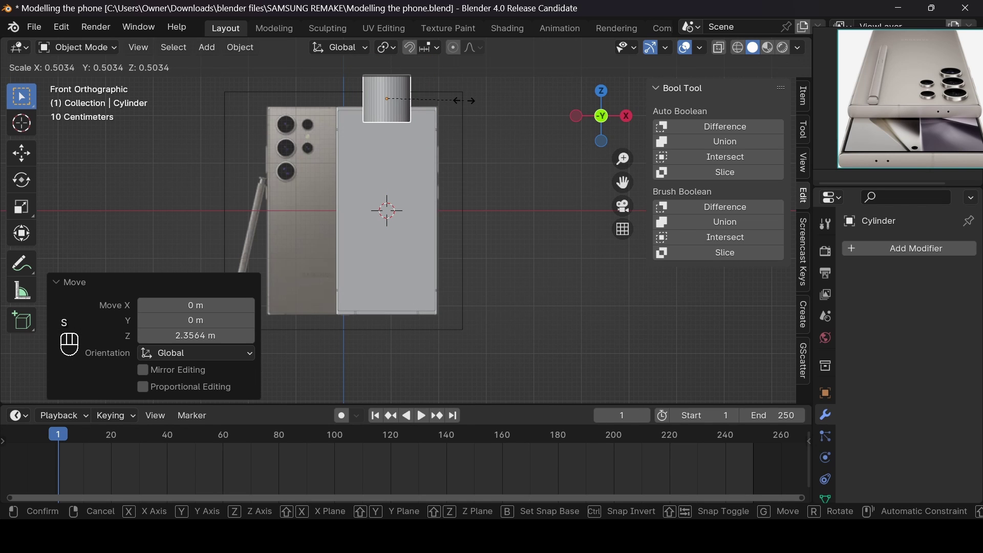
key("s")
key("s")
key("shift+z")
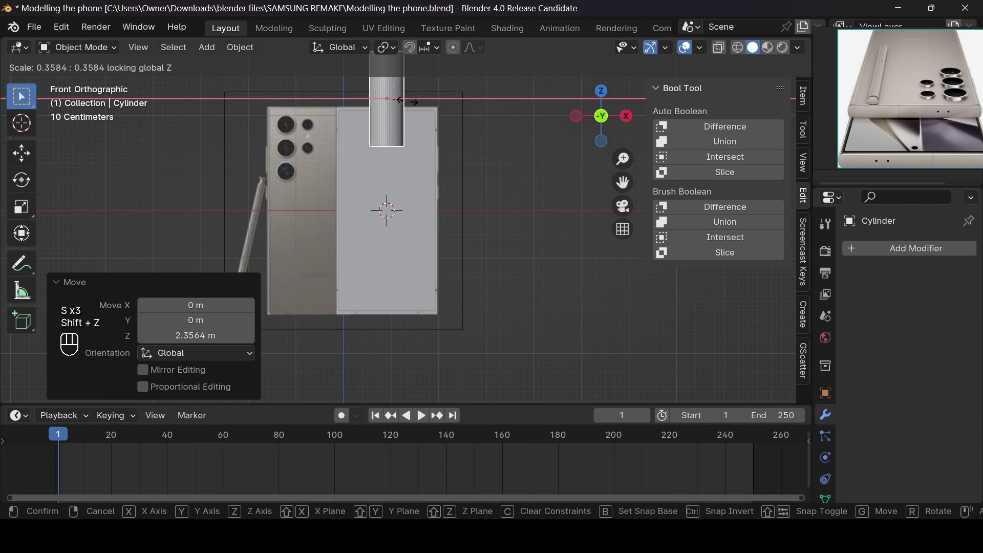
right_click(407, 101)
key("s")
left_click(536, 110)
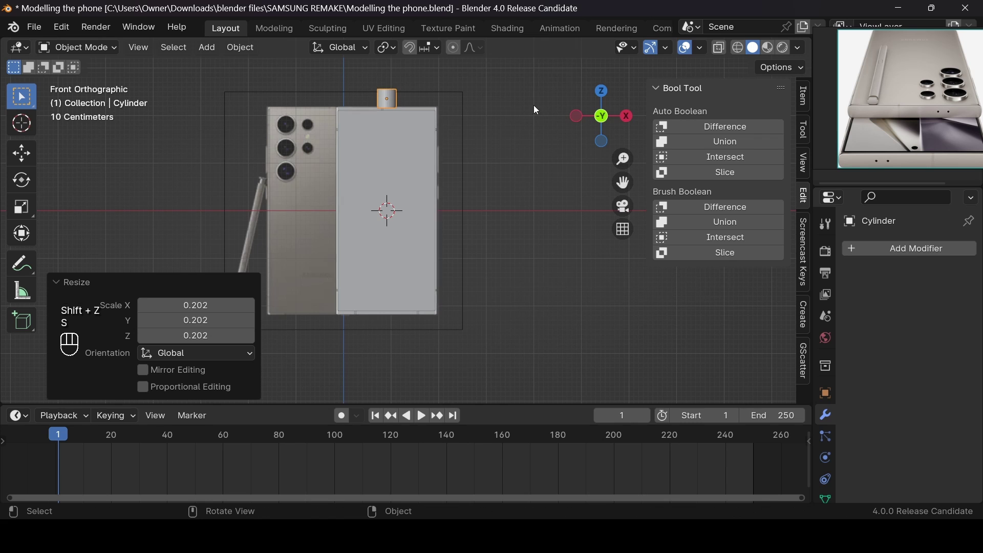
Scale the cylinder down further, uniformly by a factor of 0.225
middle_click_drag(536, 110, 486, 108)
key("s")
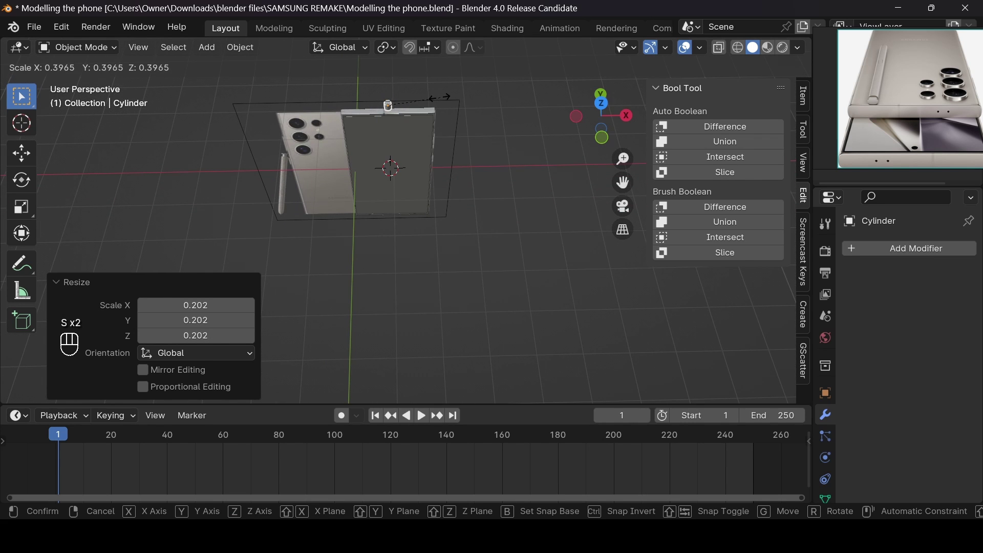
left_click(417, 91)
Lower the cylinder about 0.159 m along Z so it sinks into the phone's upper edge
scroll(417, 91, "up", 3)
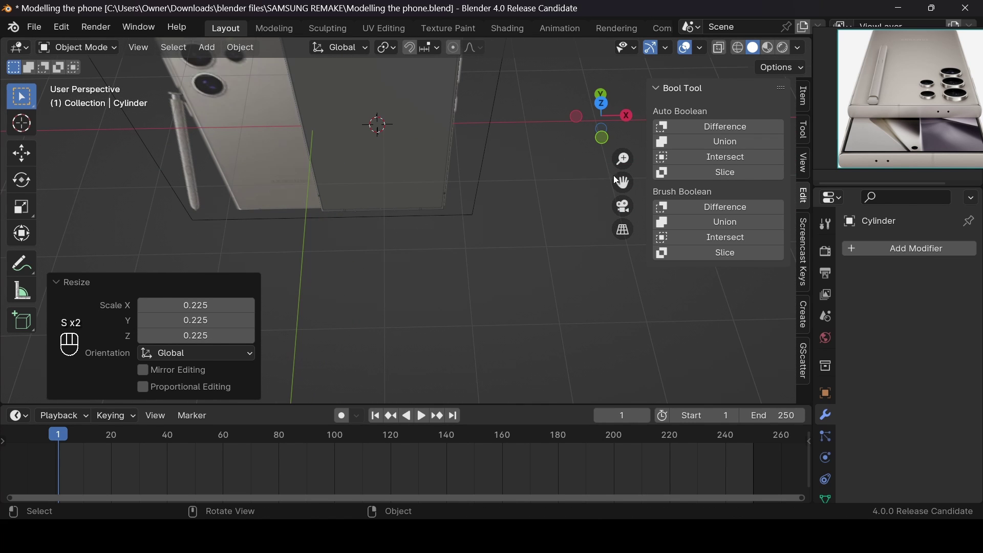
key("KP_Decimal")
scroll(628, 171, "down", 3)
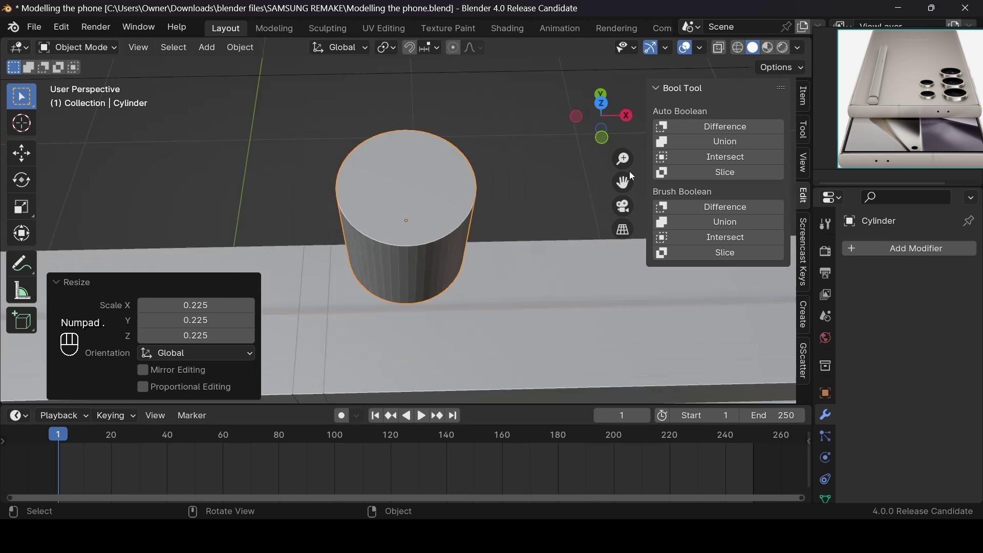
scroll(603, 161, "down", 2)
key("KP_8")
key("g")
key("z")
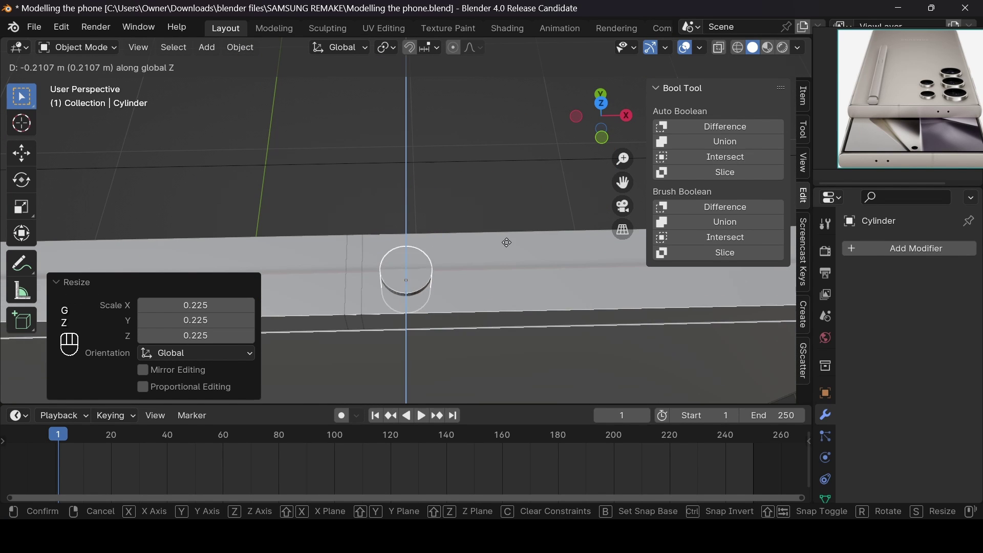
left_click(505, 226)
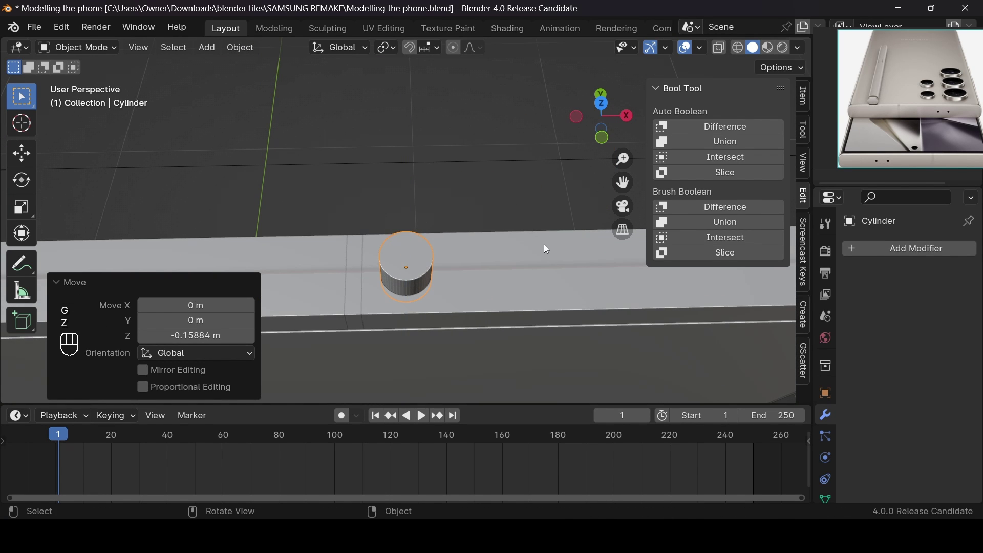
Scale the cylinder by 0.136 in X and Y only, and in top view enlarge it uniformly by 1.036
key("s")
key("shift+z")
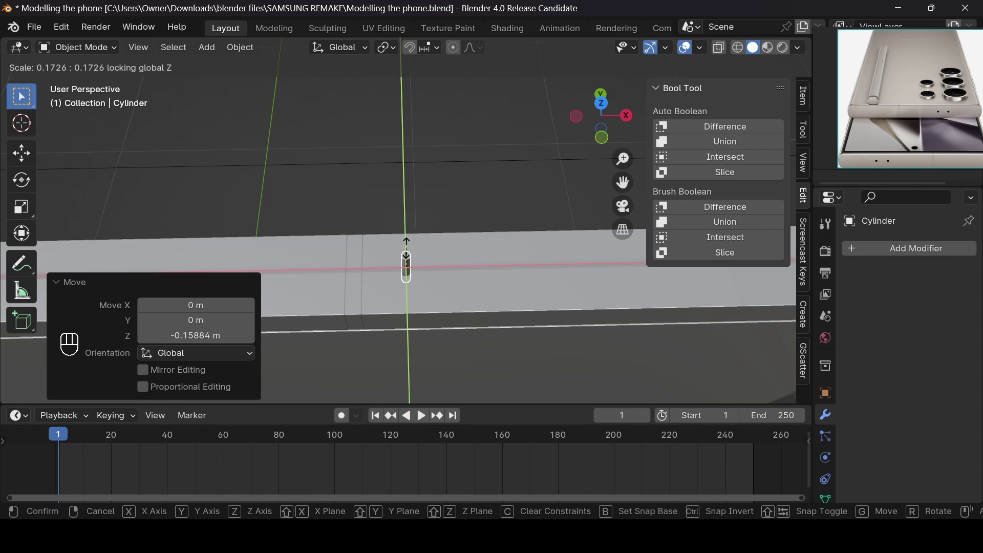
left_click(402, 242)
left_click(602, 105)
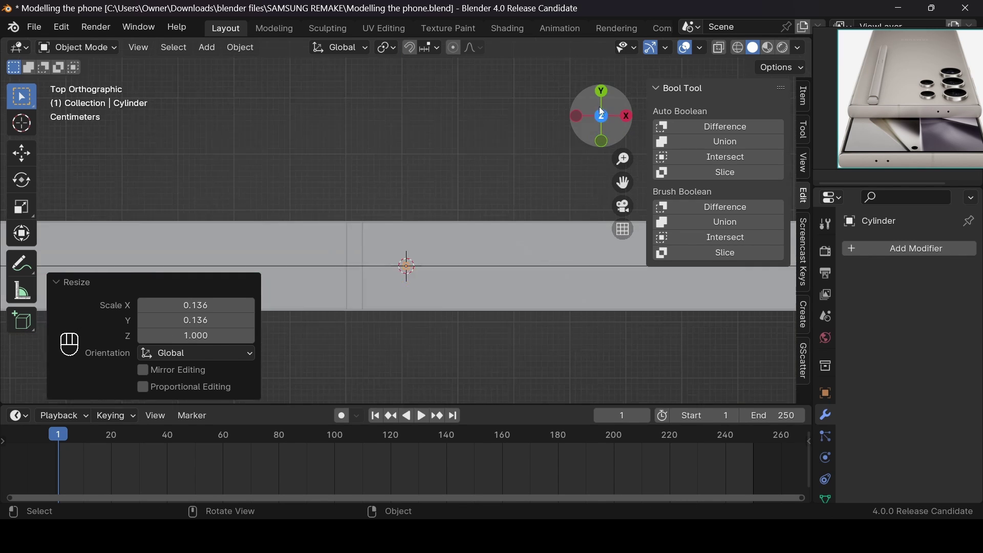
left_click_drag(622, 183, 528, 163)
scroll(462, 168, "up", 6)
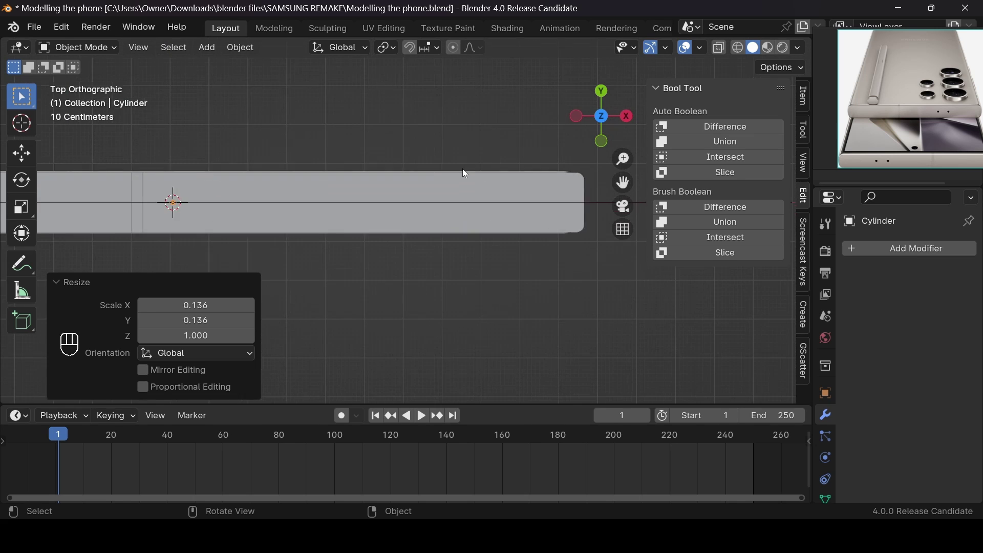
scroll(478, 172, "down", 2)
key("s")
left_click(492, 182)
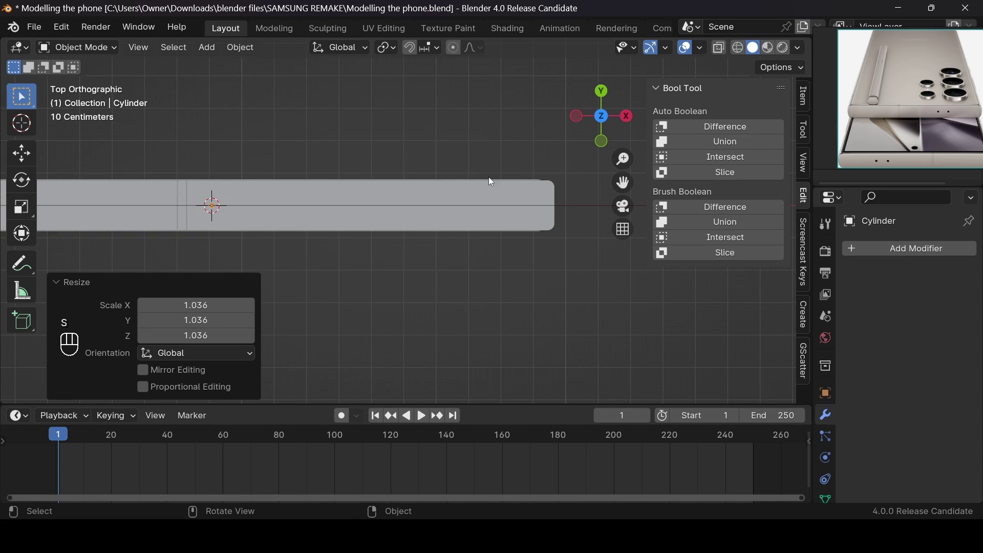
Move the cylinder about 0.357 m along X and enlarge it uniformly by a factor of 1.079
key("g")
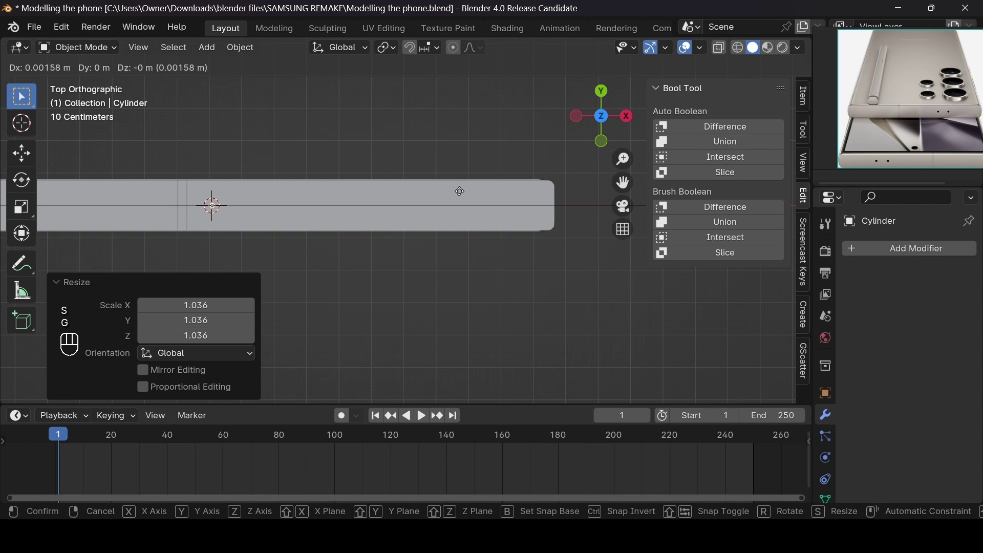
key("x")
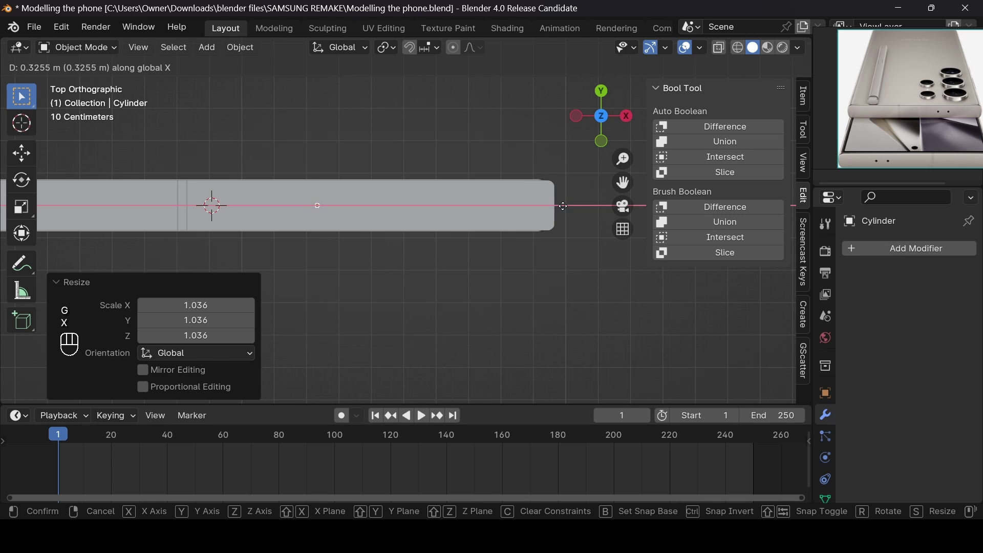
left_click(567, 206)
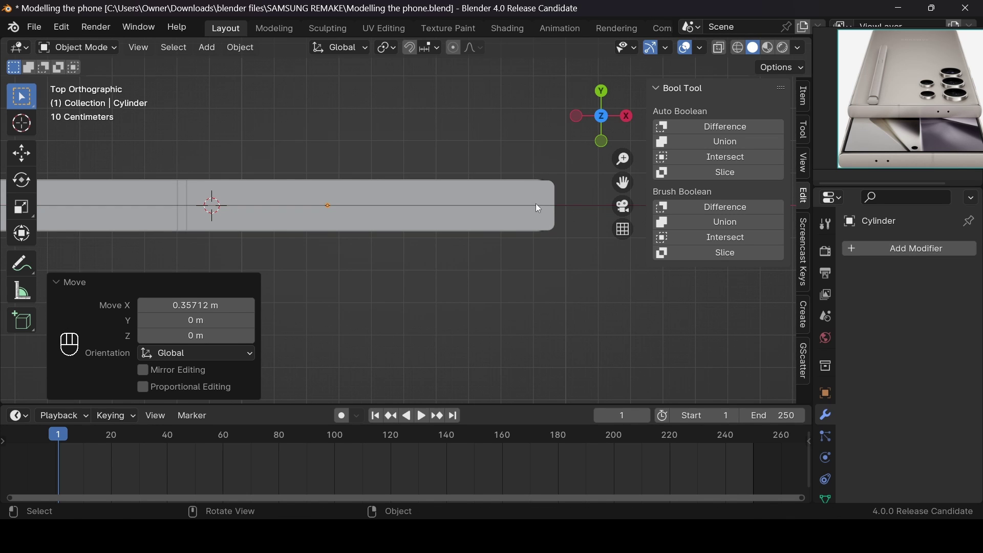
key("s")
left_click(563, 218)
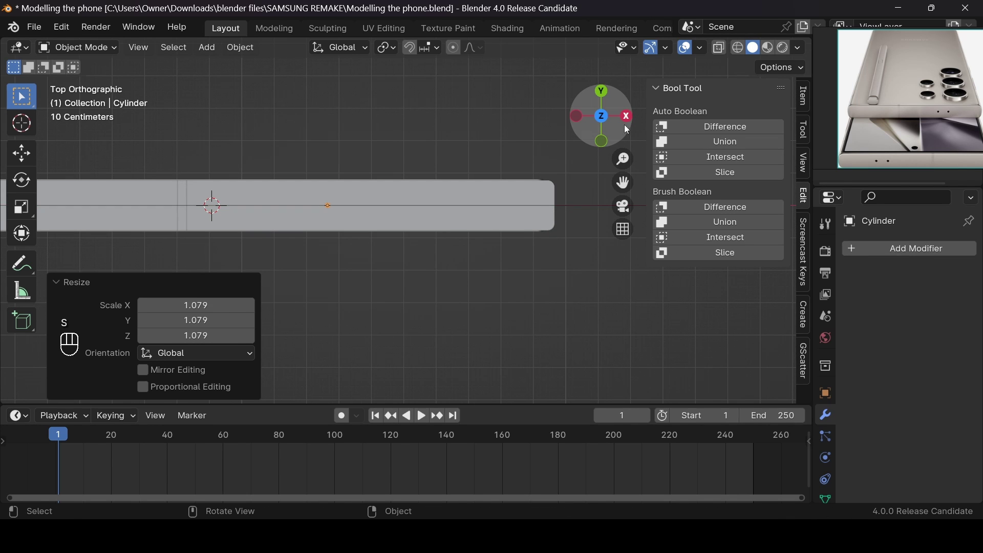
Cut the cylinder out of the phone frame's upper edge with a Bool Tool brush difference
left_click_drag(624, 124, 616, 120)
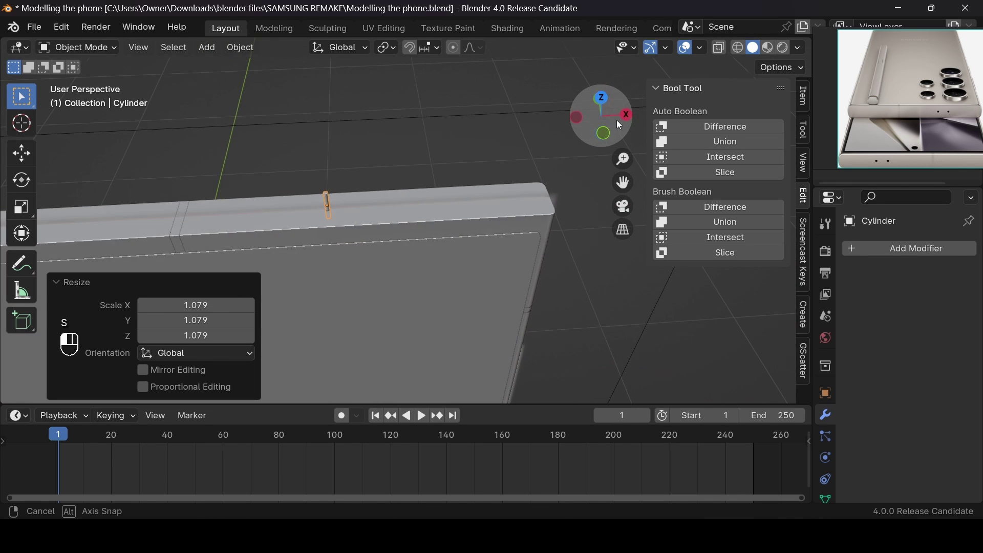
left_click(450, 209)
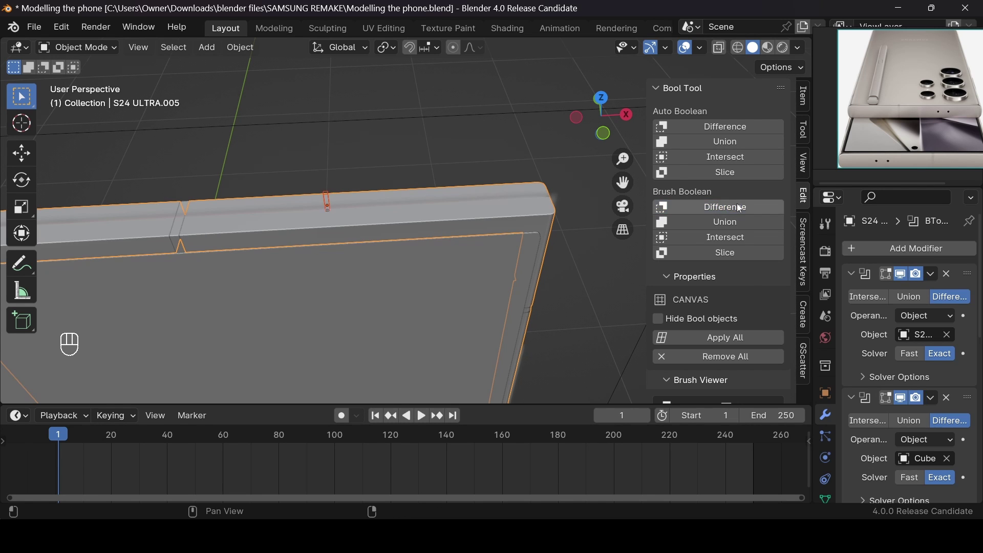
scroll(394, 205, "up", 2)
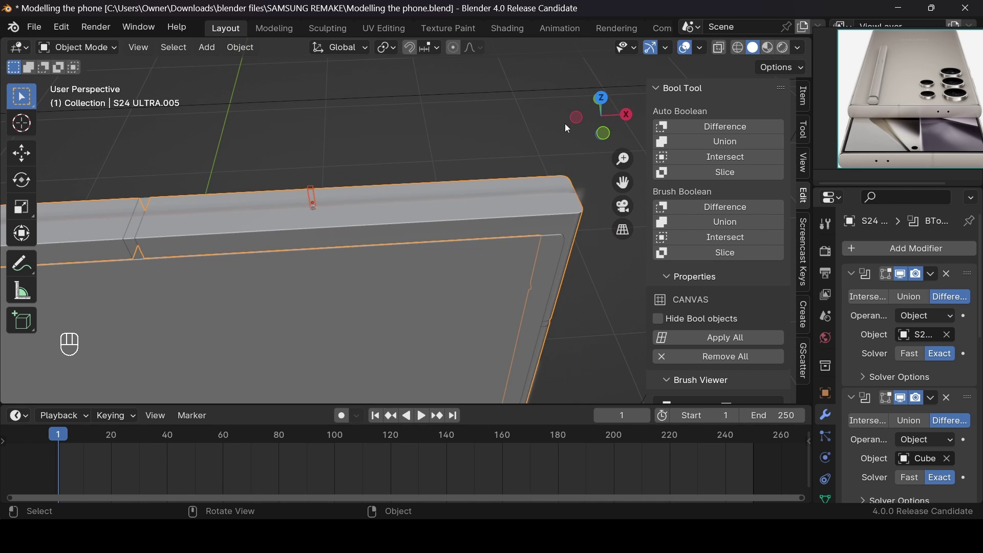
Select the cylinder cutter on the upper edge and add an Array modifier to it
left_click_drag(564, 124, 579, 128)
left_click(315, 275)
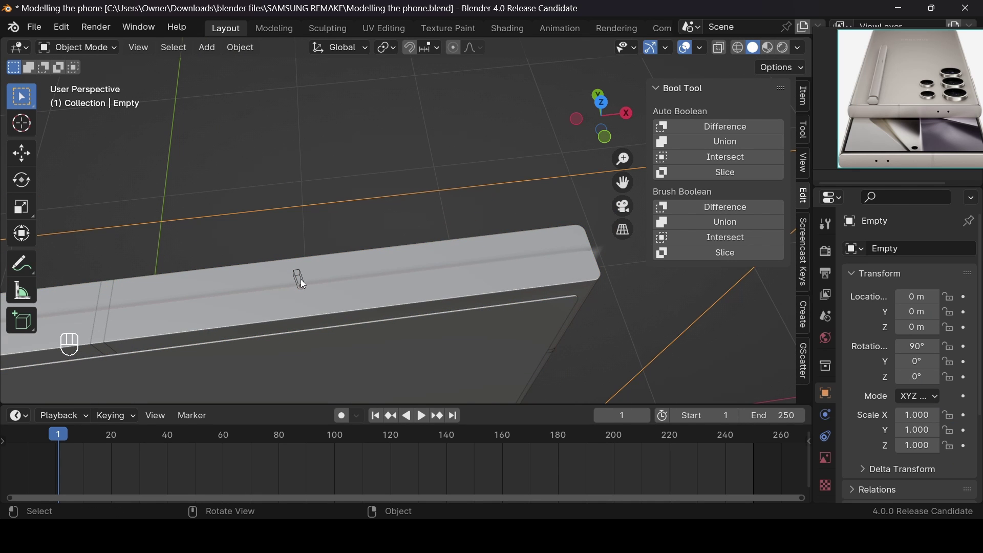
left_click(300, 279)
middle_click_drag(299, 279, 362, 285)
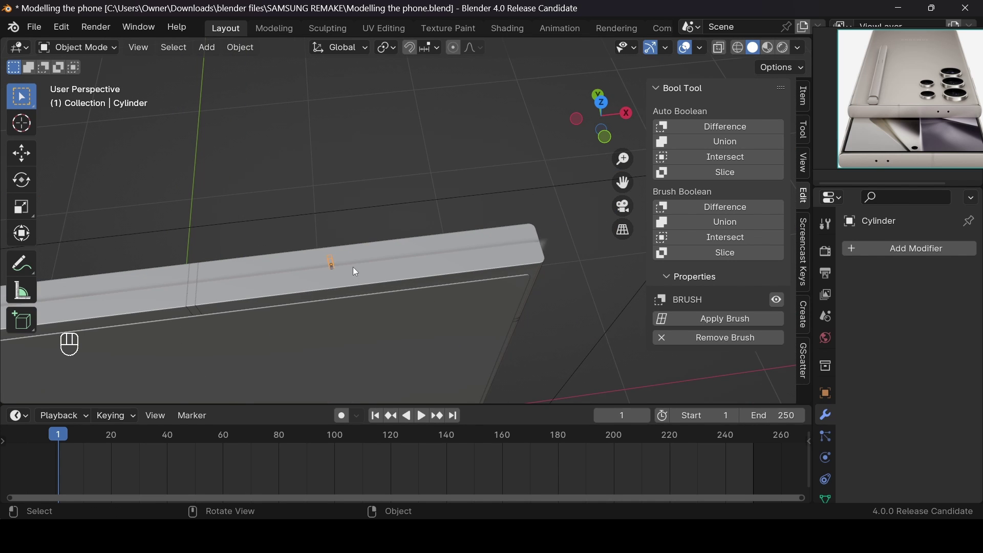
left_click(934, 249)
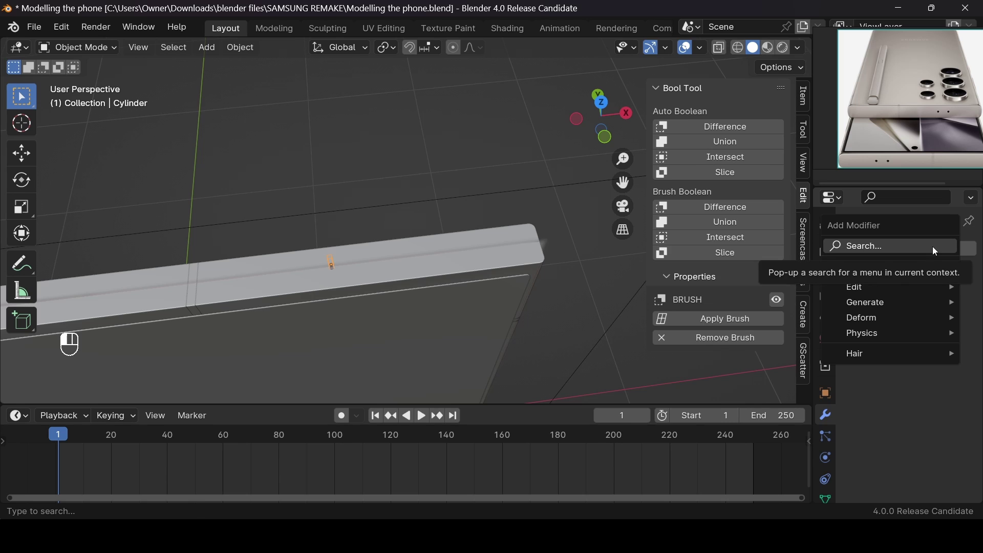
left_click(934, 248)
type("ar")
key("Return")
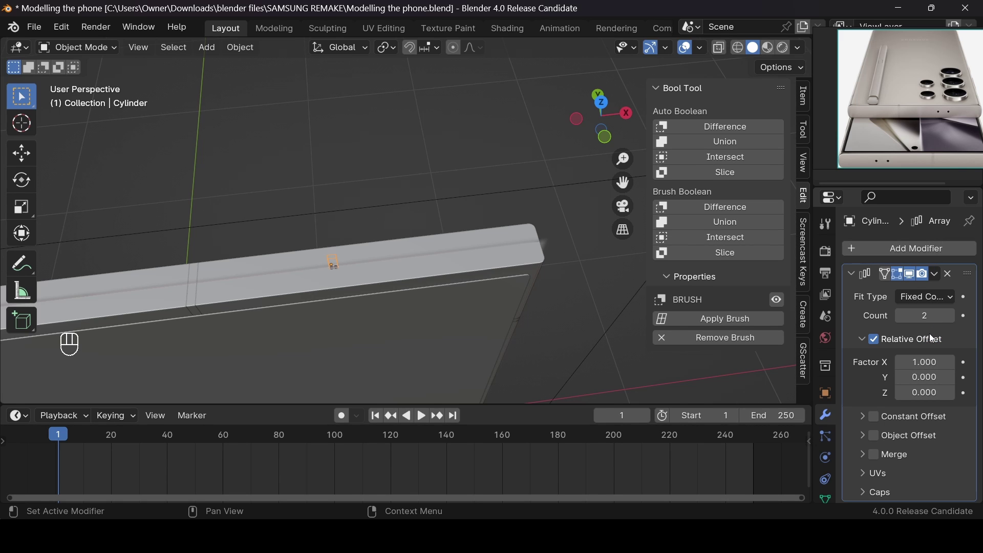
Set the array's relative X offset factor to 5 and scale the cylinder cutter up uniformly by 1.037
left_click_drag(924, 360, 924, 360)
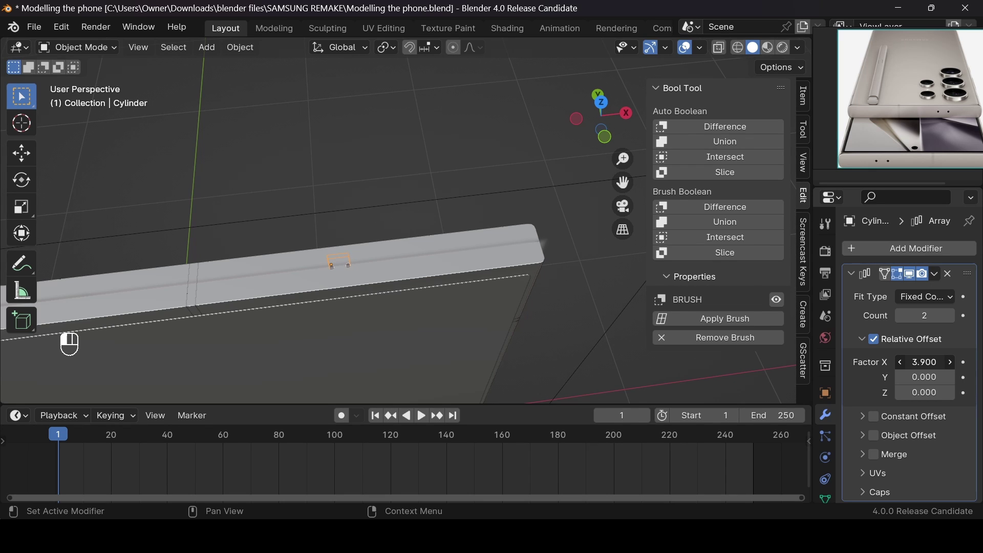
left_click_drag(924, 362, 929, 362)
left_click_drag(570, 275, 499, 274)
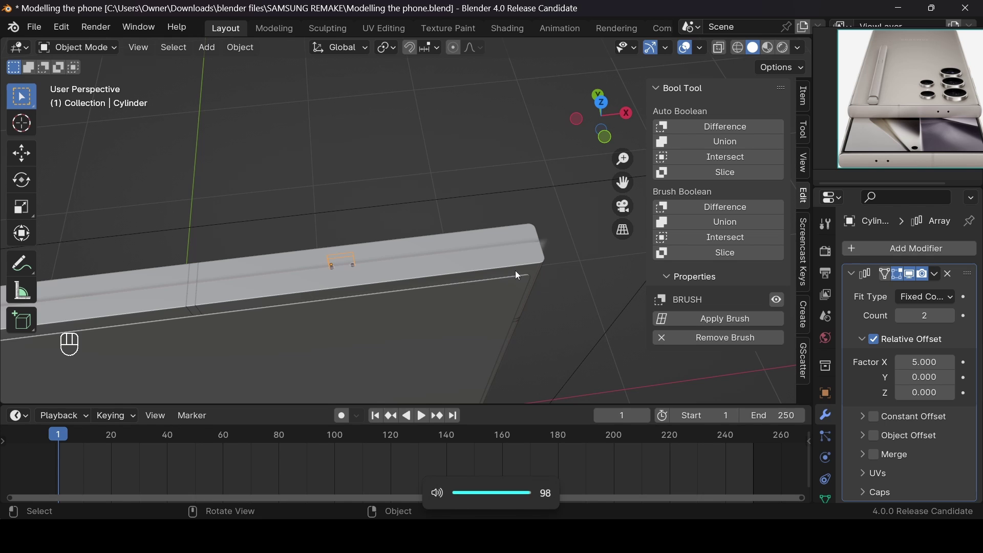
key("s")
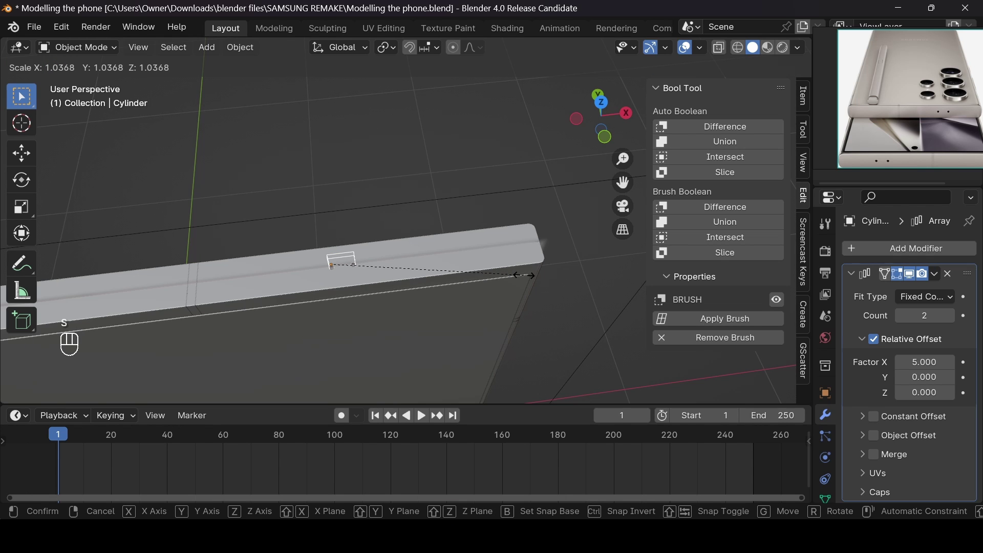
left_click(526, 279)
Select the antenna band slice on the upper edge, move the reference image off the outliner and enable the cutters collection
scroll(450, 281, "down", 3)
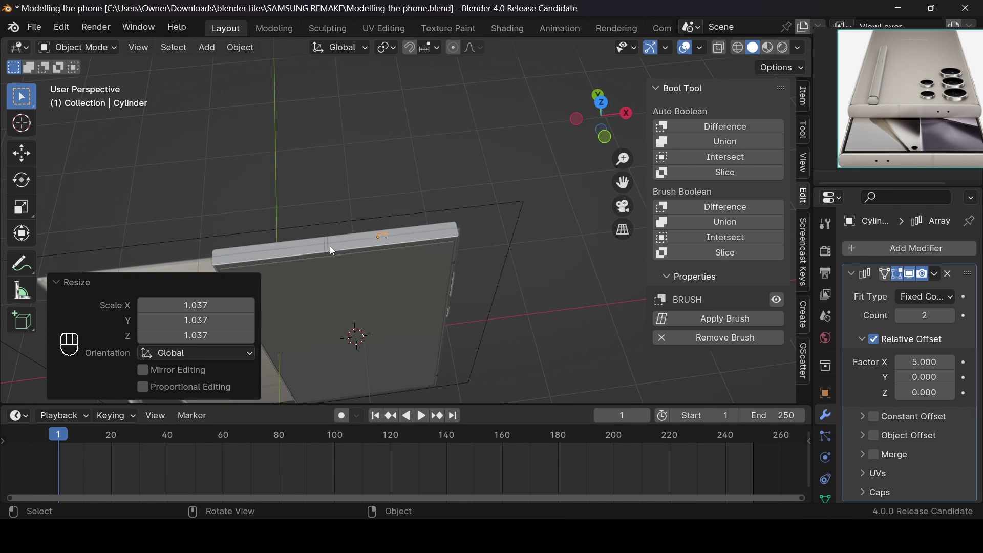
left_click(325, 247)
scroll(469, 245, "up", 5)
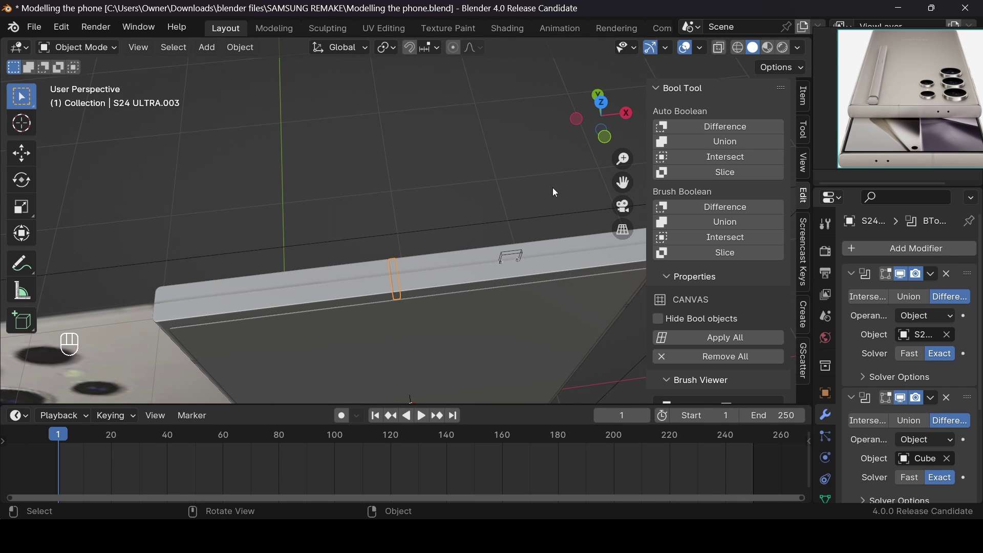
left_click_drag(863, 155, 913, 267)
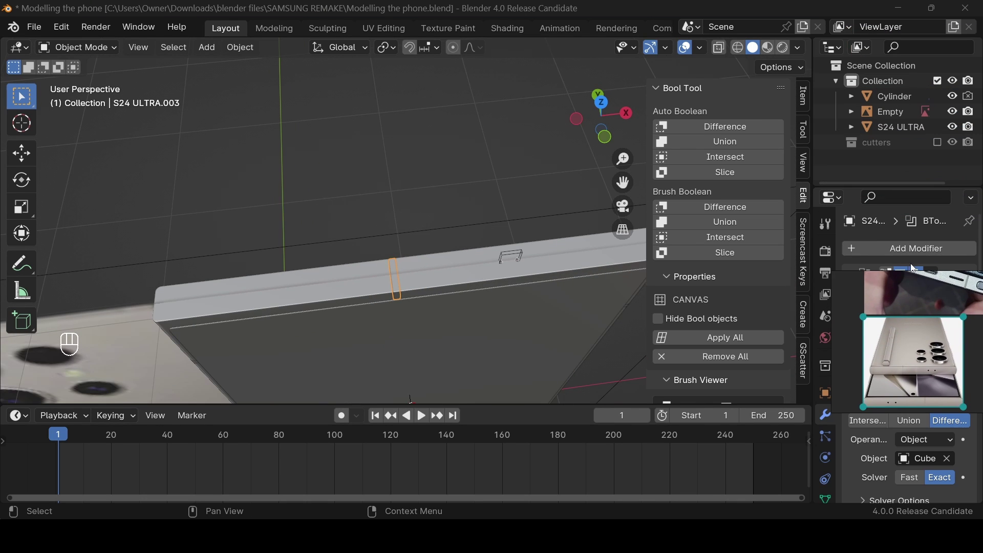
left_click(938, 143)
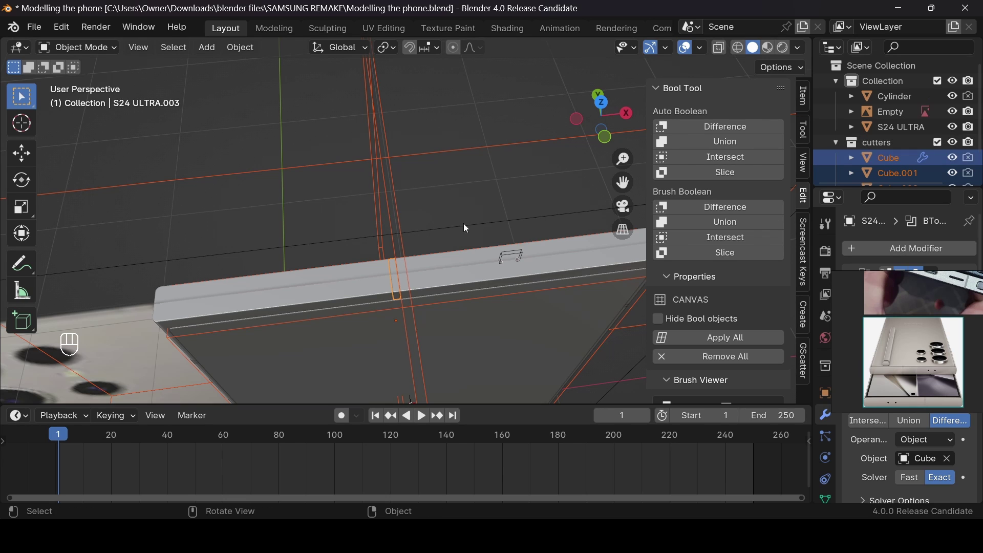
Narrow the upper edge's antenna band cutter, Cube.001, by a factor of 0.722 along X
left_click(398, 275)
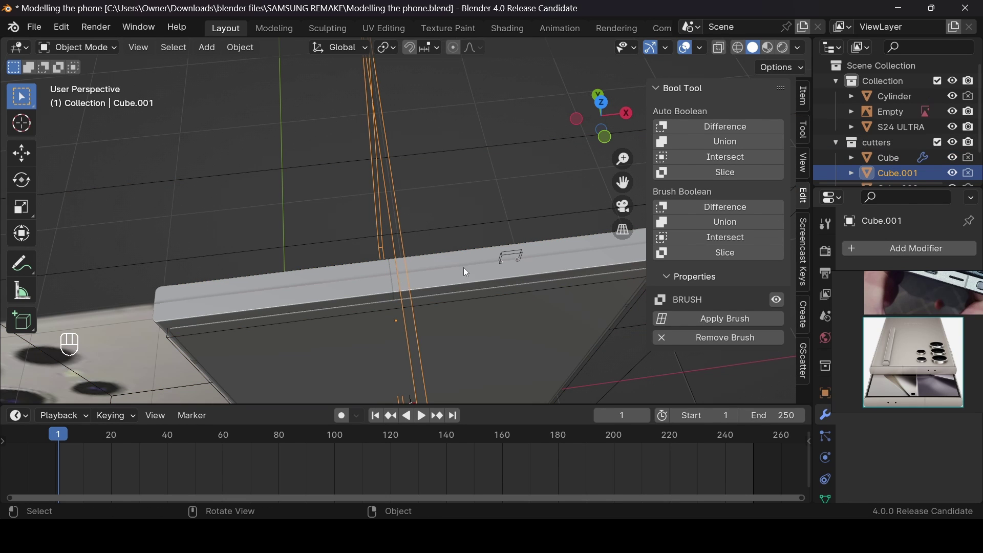
key("s")
key("x")
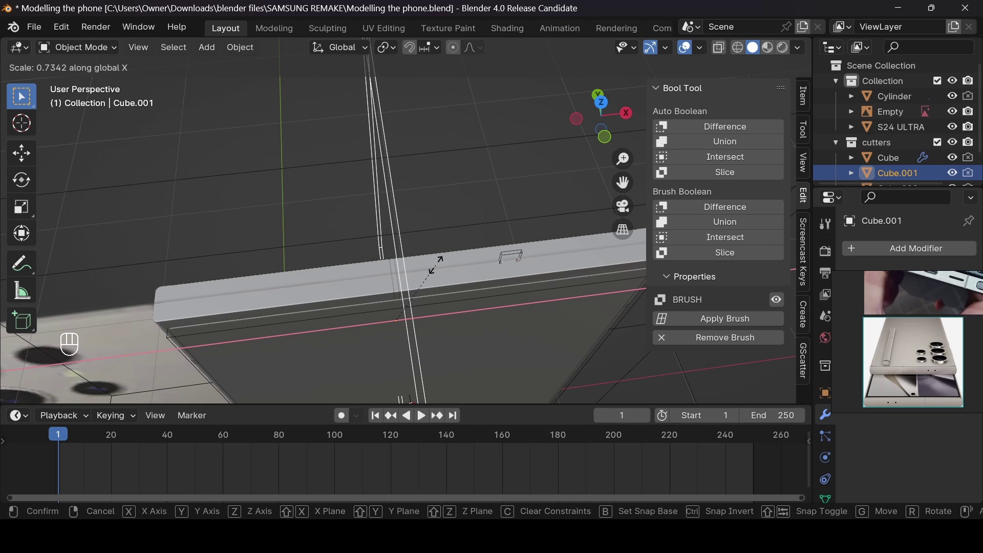
left_click(437, 270)
Scale the mirrored cutter at the phone's lower edge, Cube.002, by a factor of 0.952 along X
middle_click_drag(437, 270, 513, 259)
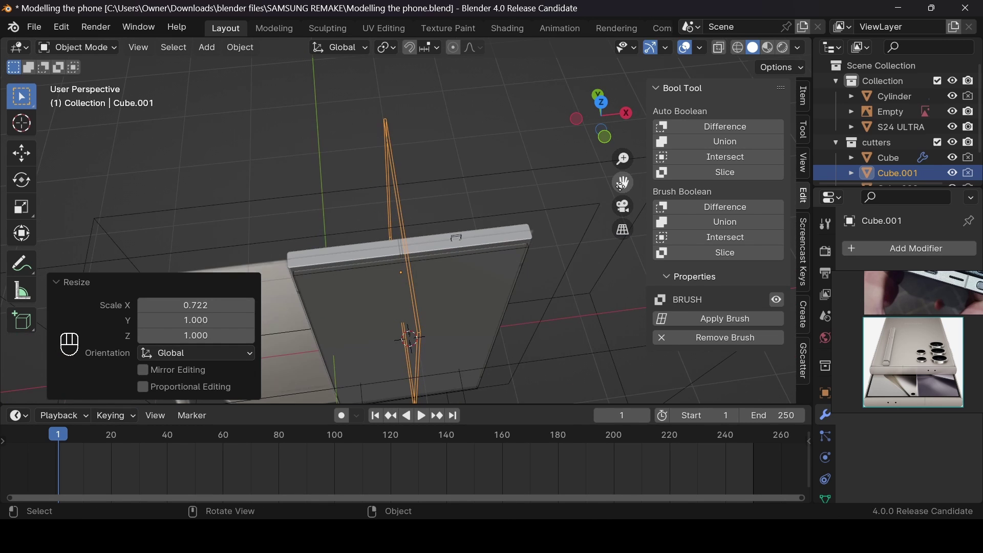
left_click_drag(622, 185, 607, 18)
left_click(457, 333)
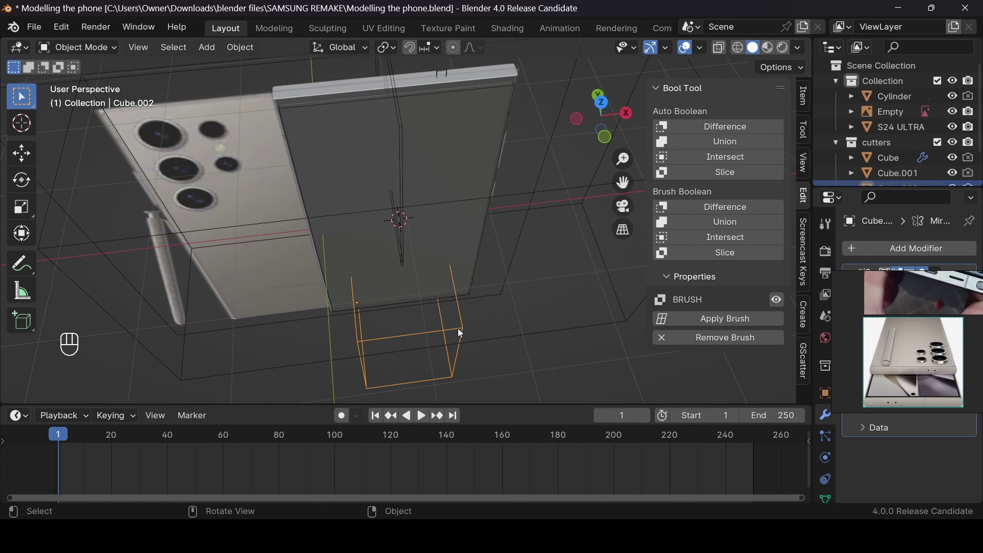
key("s")
key("x")
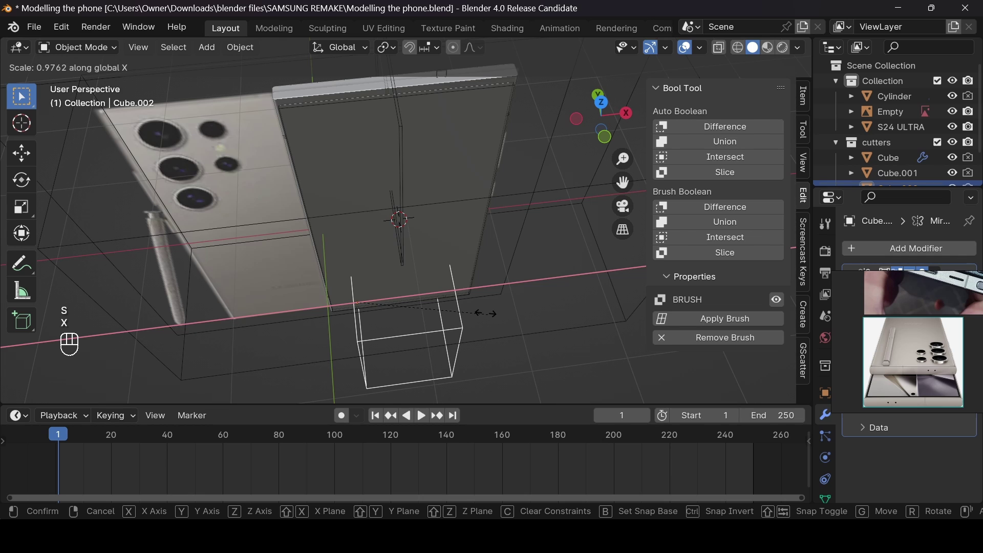
left_click(484, 312)
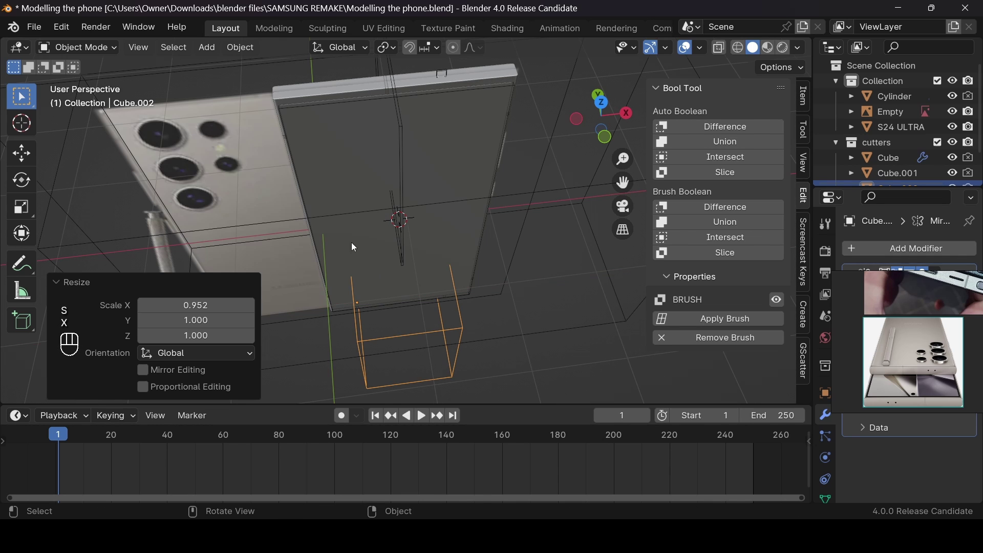
left_click(315, 214)
key("s")
key("x")
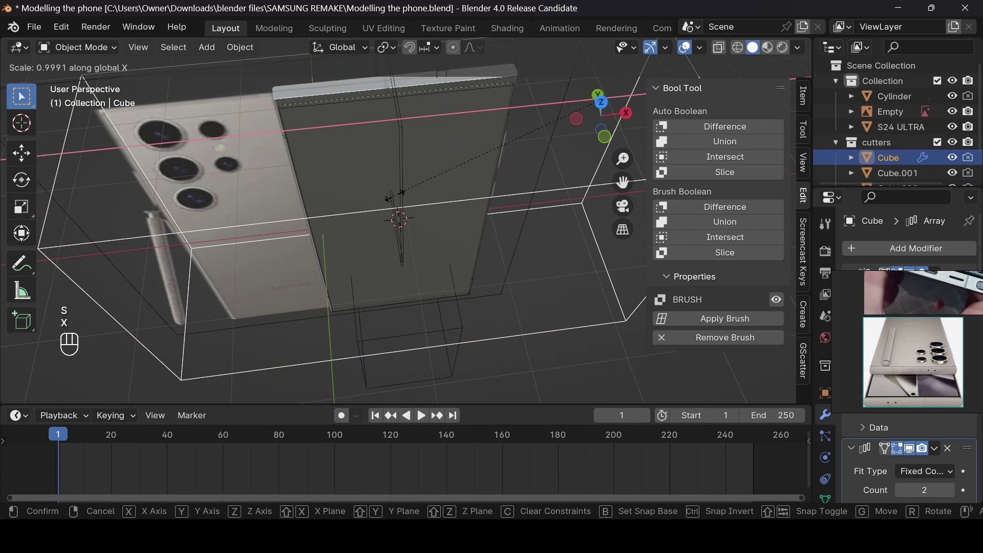
right_click(412, 197)
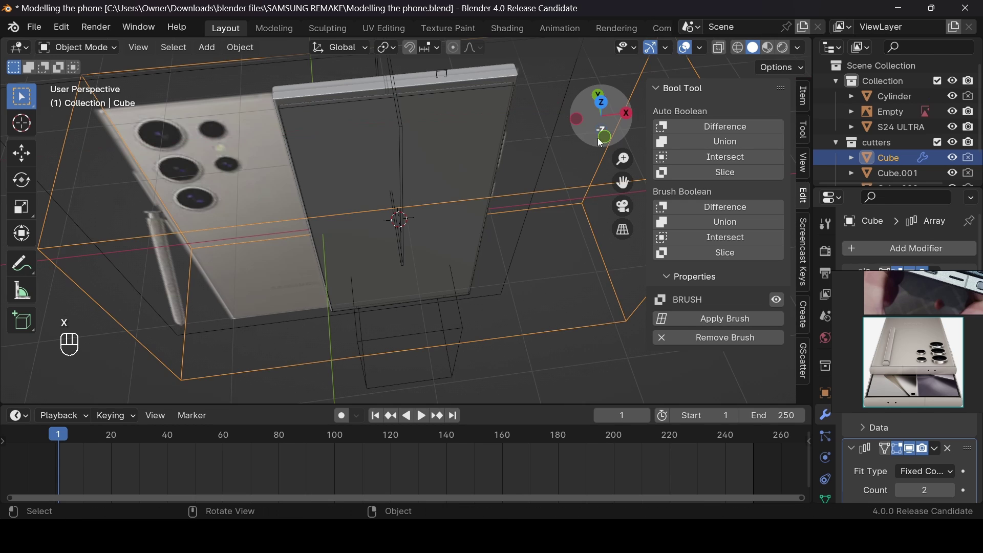
left_click(605, 136)
scroll(487, 205, "down", 4)
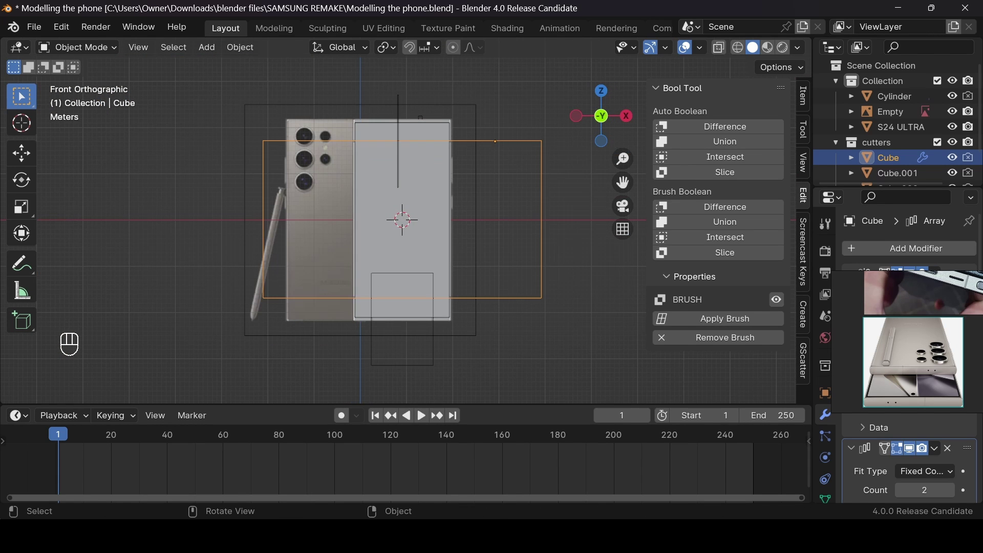
key("s")
key("z")
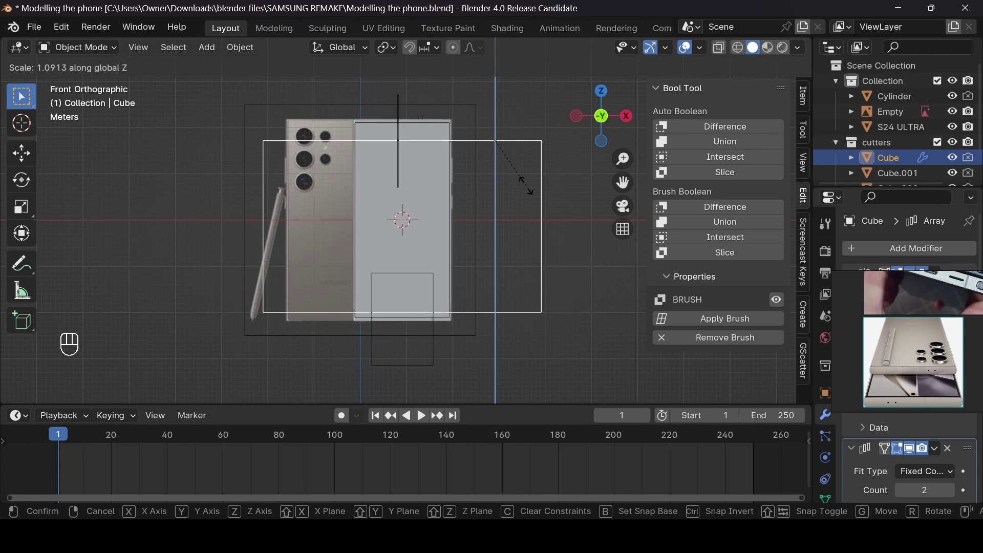
right_click(526, 186)
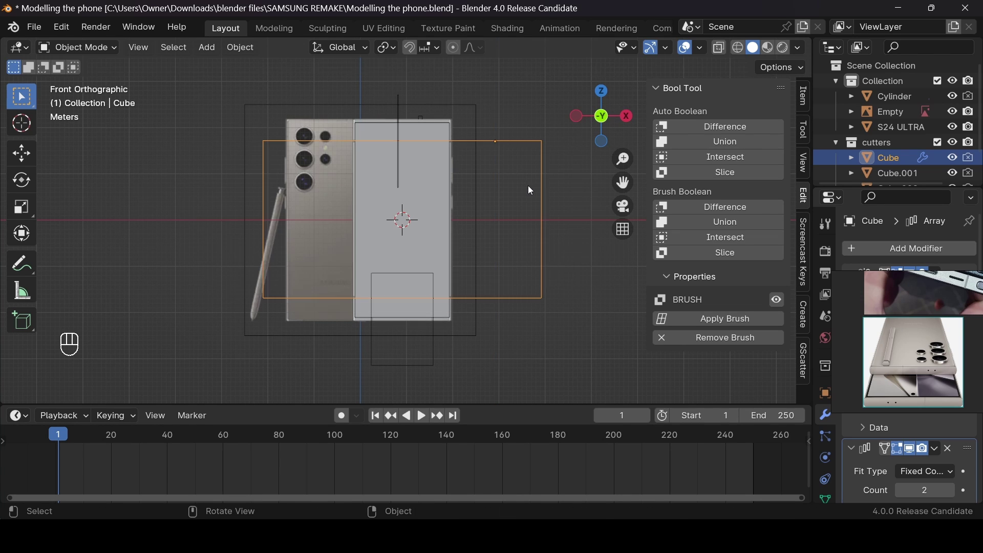
Scale the Cube cutter by 0.993 along Z, then exclude the cutters collection from the view layer
key("s")
key("z")
key("shift")
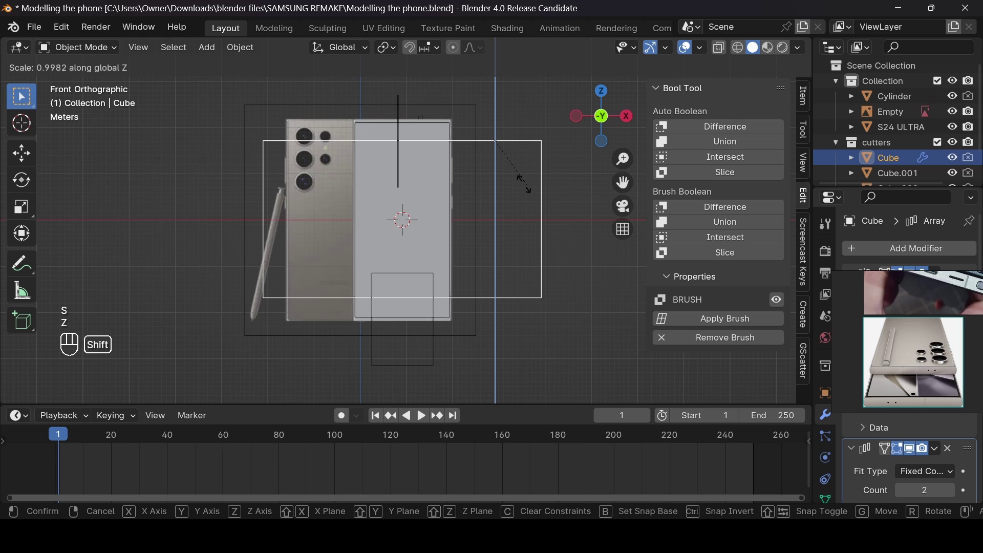
left_click(539, 155)
middle_click_drag(539, 154, 461, 118)
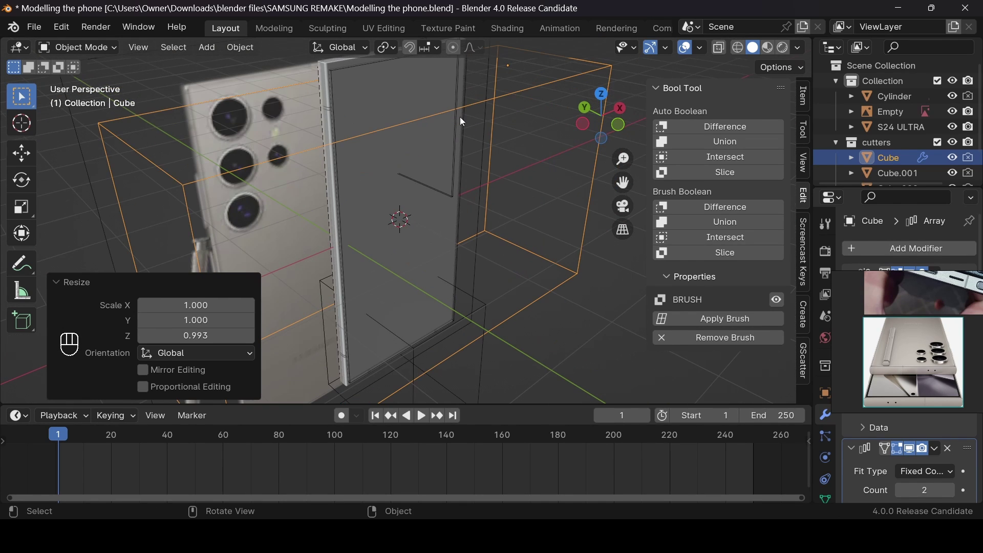
left_click(938, 142)
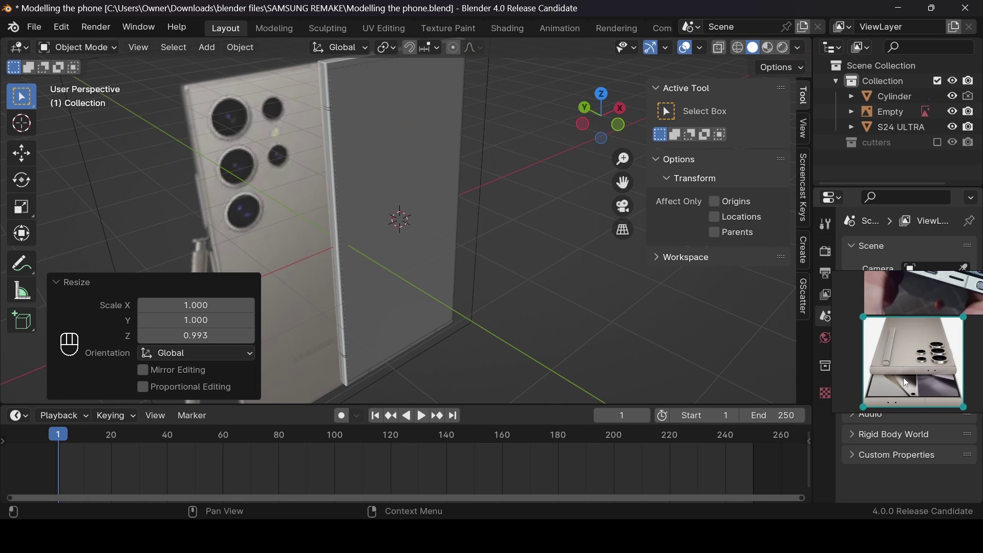
Compare the phone's upper, lower and side edges with the reference images, then zoom in on the front-and-back reference
left_click_drag(903, 377, 906, 197)
left_click_drag(594, 110, 616, 149)
scroll(464, 194, "up", 4)
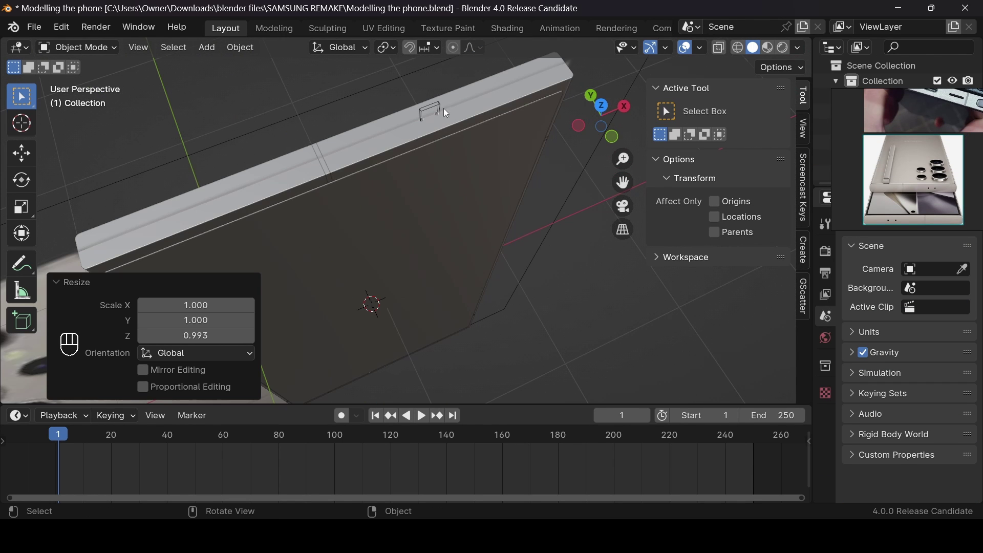
left_click(938, 135)
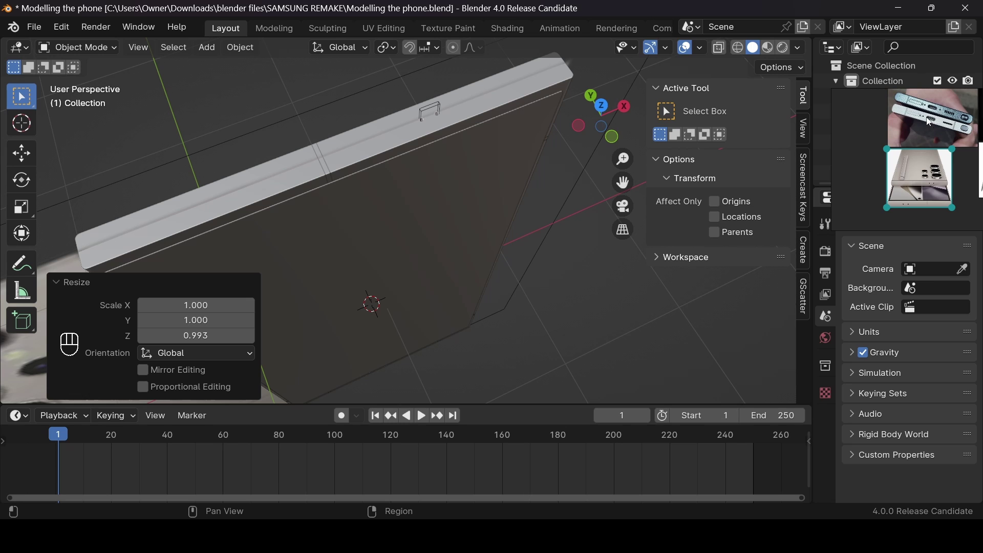
left_click_drag(585, 155, 348, 370)
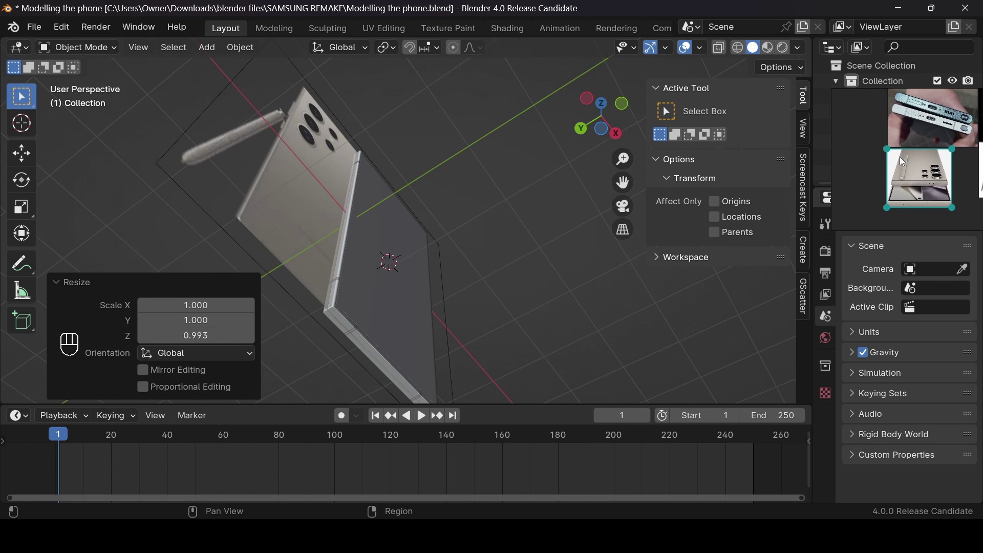
left_click(929, 164)
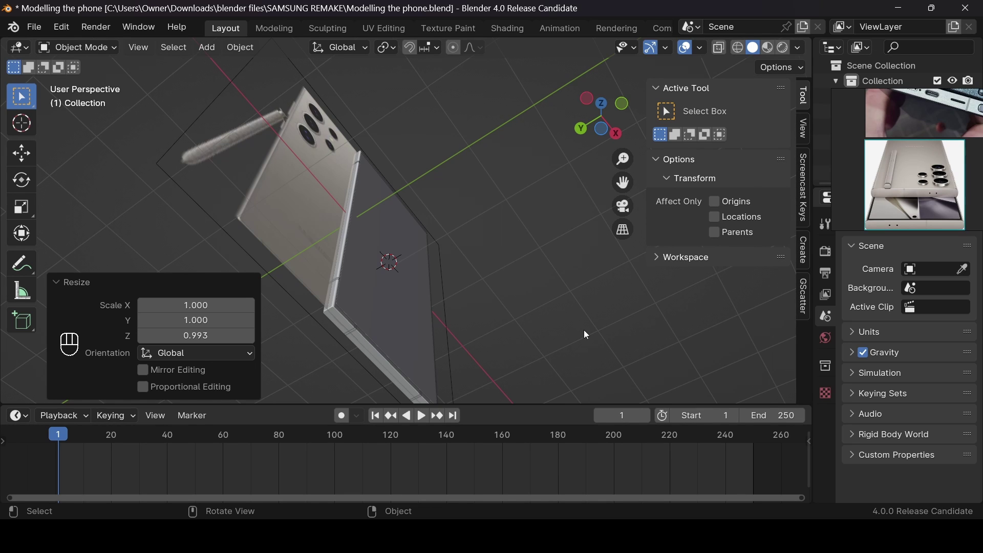
scroll(886, 212, "down", 3)
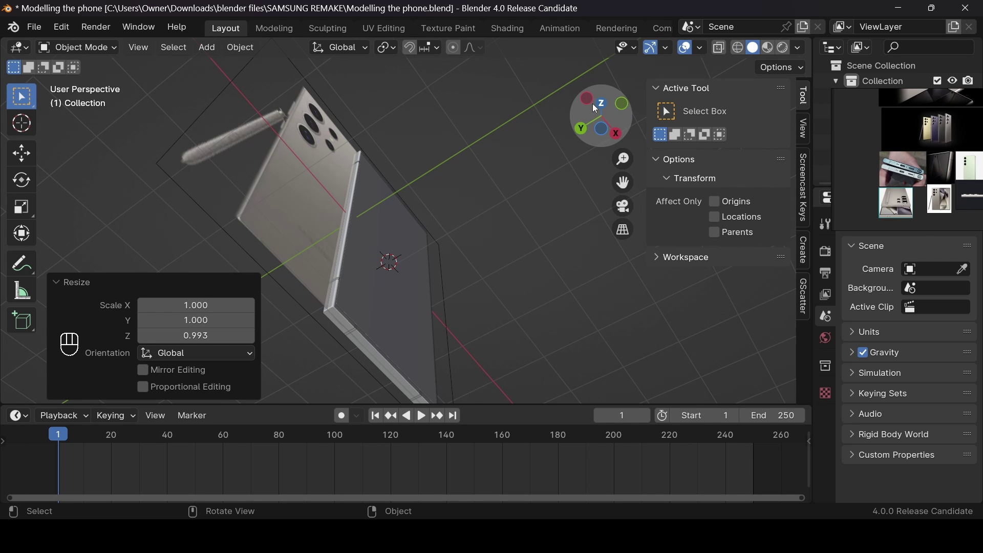
mouse_move(592, 104)
left_mouse_down()
mouse_move(553, 86)
mouse_move(532, 90)
mouse_move(602, 119)
left_mouse_up()
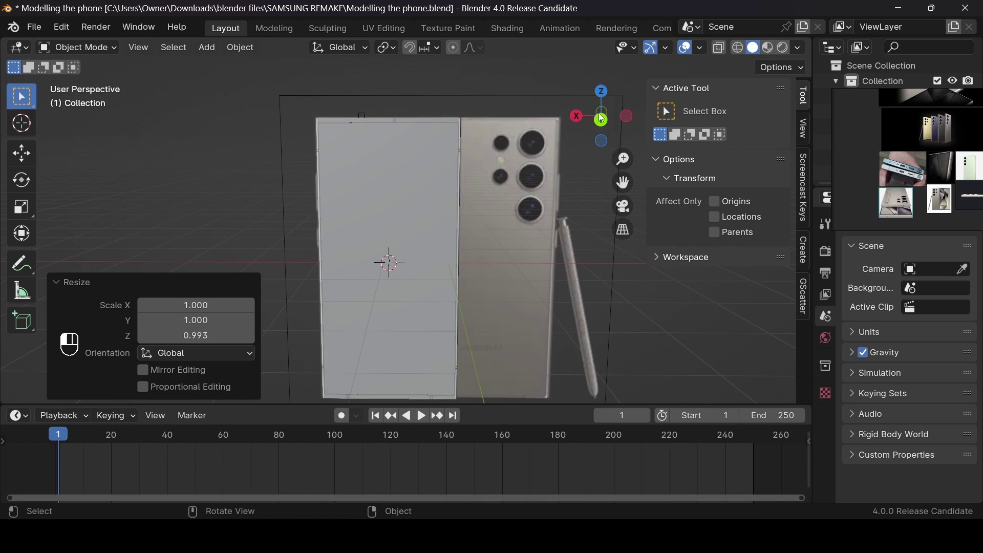
left_click(897, 202)
left_click(939, 198)
scroll(940, 199, "up", 5)
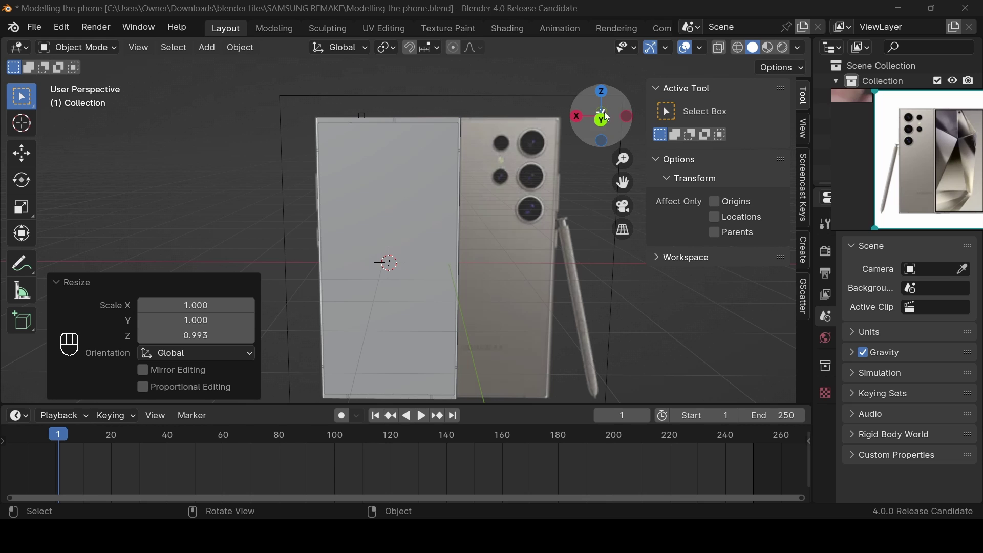
left_click_drag(588, 123, 614, 134)
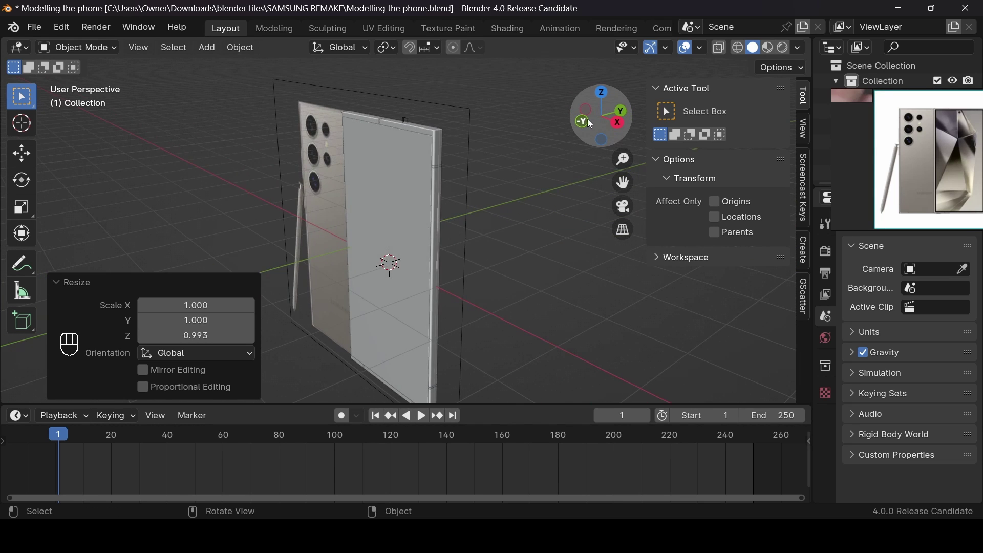
Add a cube at the phone's side, offset 1.41 m in X and 0.892 m in Z, and scale it uniformly by 0.239
left_click(587, 120)
key("shift+a")
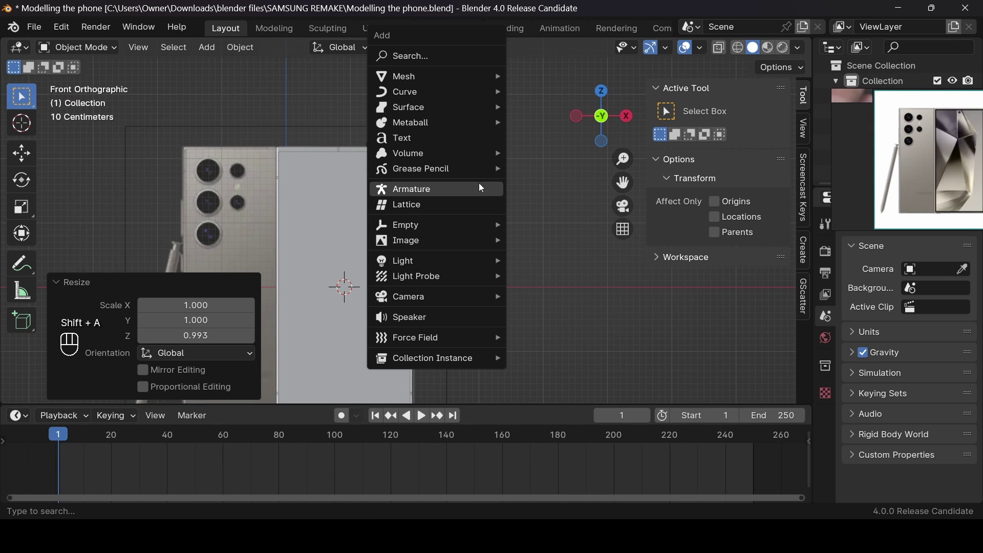
type("cube")
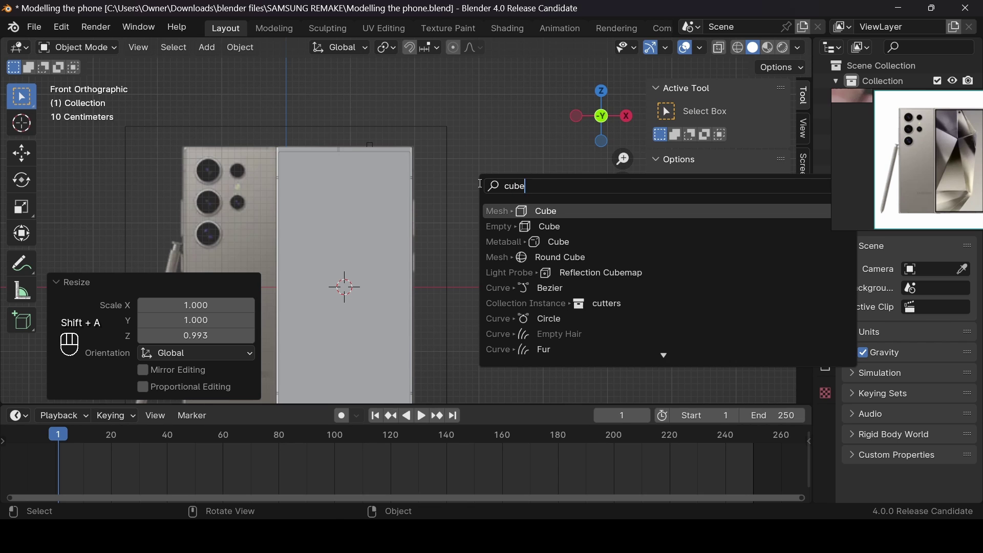
key("Return")
key("g")
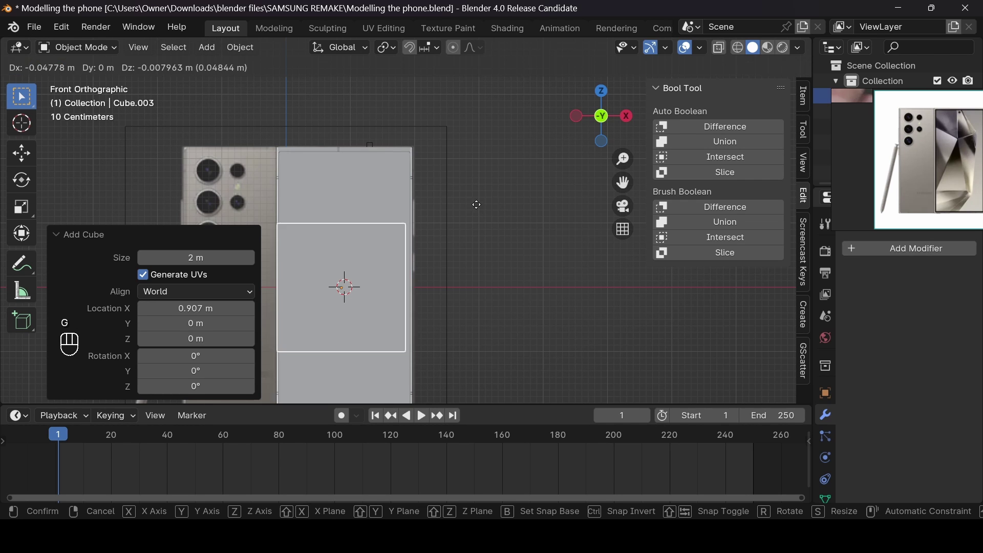
left_click(639, 209)
key("s")
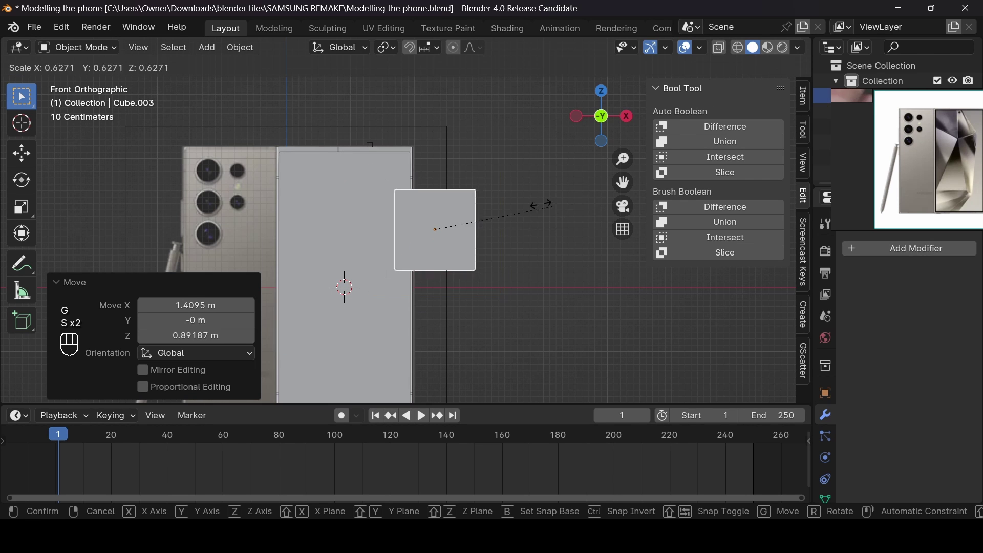
left_click(498, 215)
Move the small cube -0.147 m along X and about 0.187 m along Z towards the upper side button
scroll(498, 215, "up", 5)
scroll(542, 233, "down", 1)
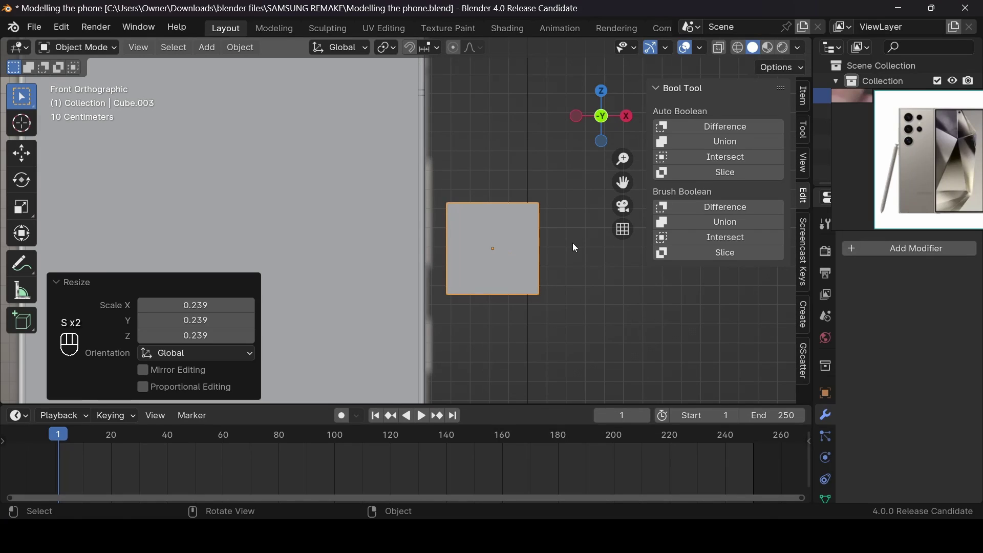
key("g")
key("x")
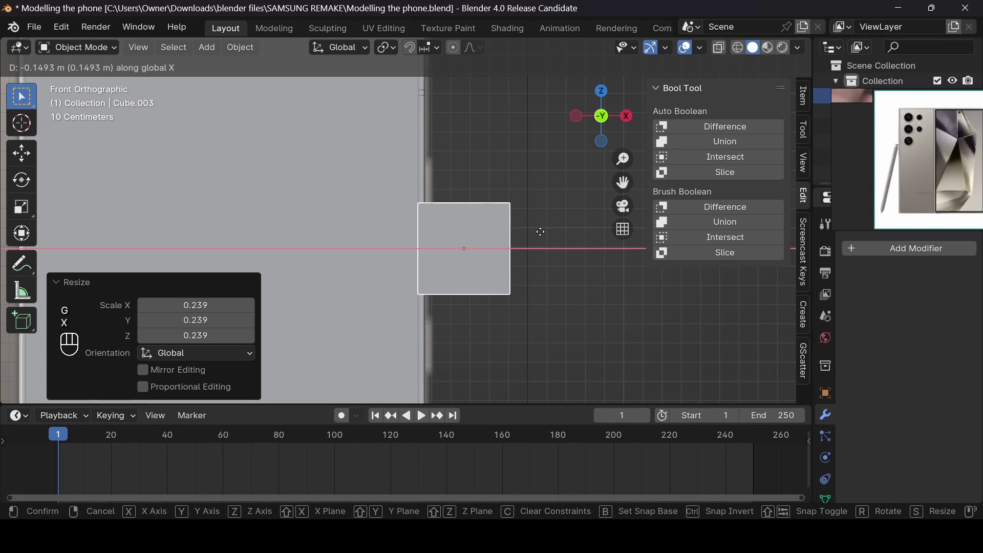
left_click(542, 231)
key("g")
key("z")
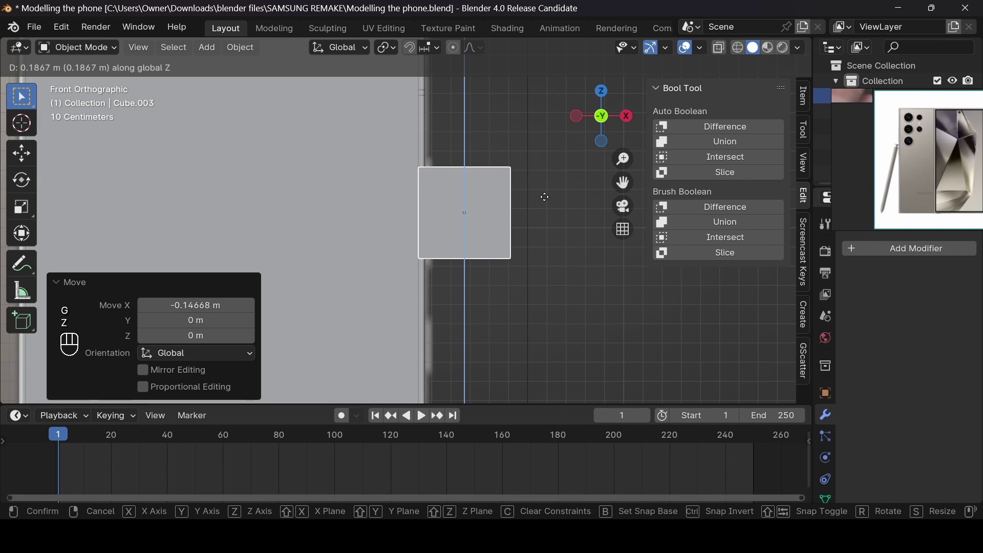
left_click(544, 197)
Stretch the cube by 1.342 along Z and thin it along X by factors of 0.259 and 0.410
key("s")
key("z")
left_click(542, 134)
key("s")
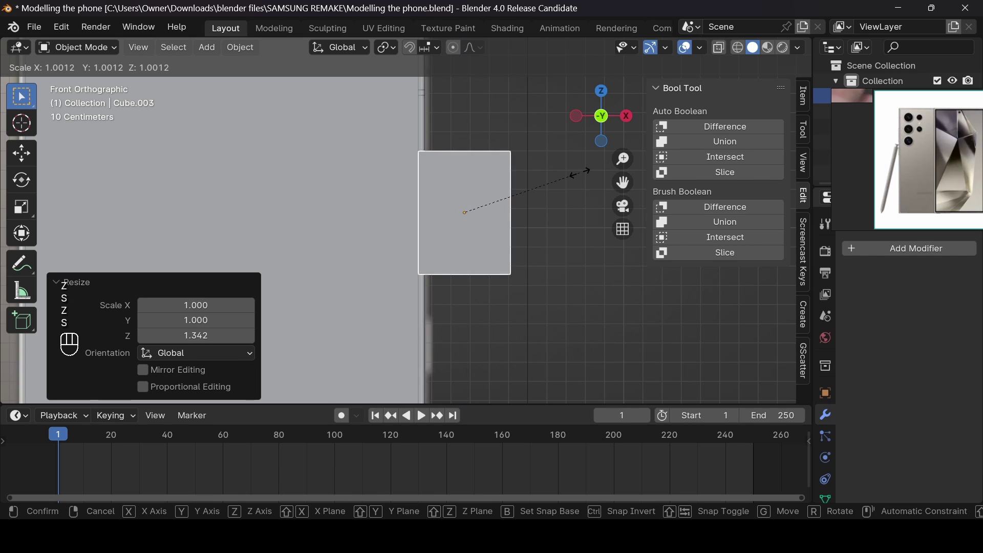
key("y")
key("x")
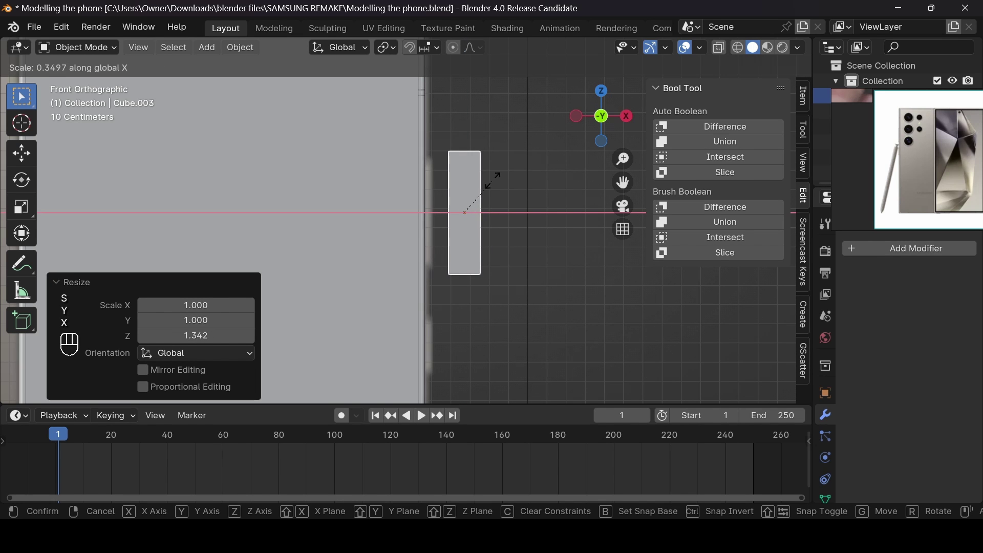
left_click(478, 186)
key("s")
key("x")
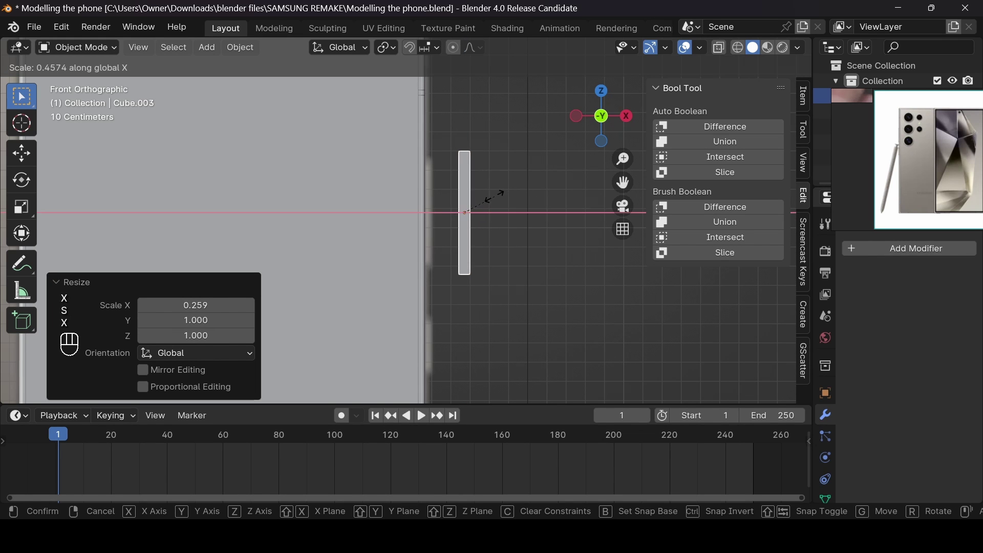
left_click(507, 206)
Move the button block -0.203 m along X onto the phone's side edge and narrow it along Y to fit the edge's thickness
key("g")
key("x")
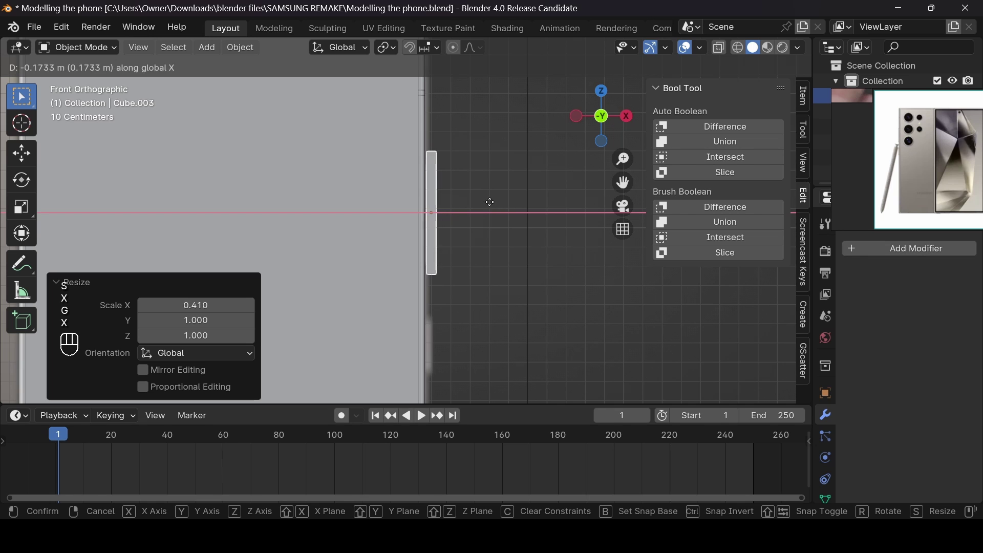
left_click(484, 199)
left_click_drag(602, 117, 586, 126)
key("s")
key("y")
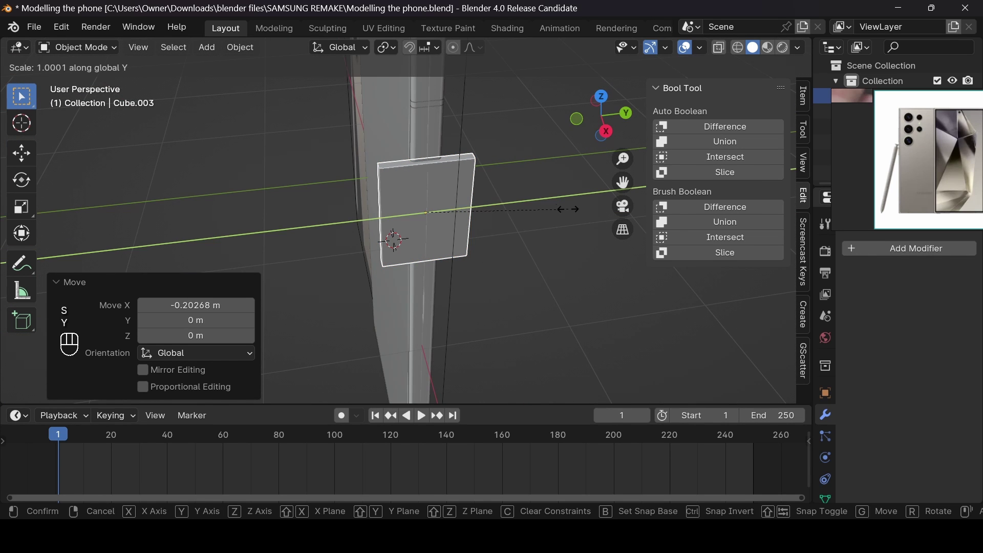
left_click(437, 214)
Apply the button block's scale and thin the block by a factor of 0.634 along X
key("ctrl+a")
left_click(492, 214)
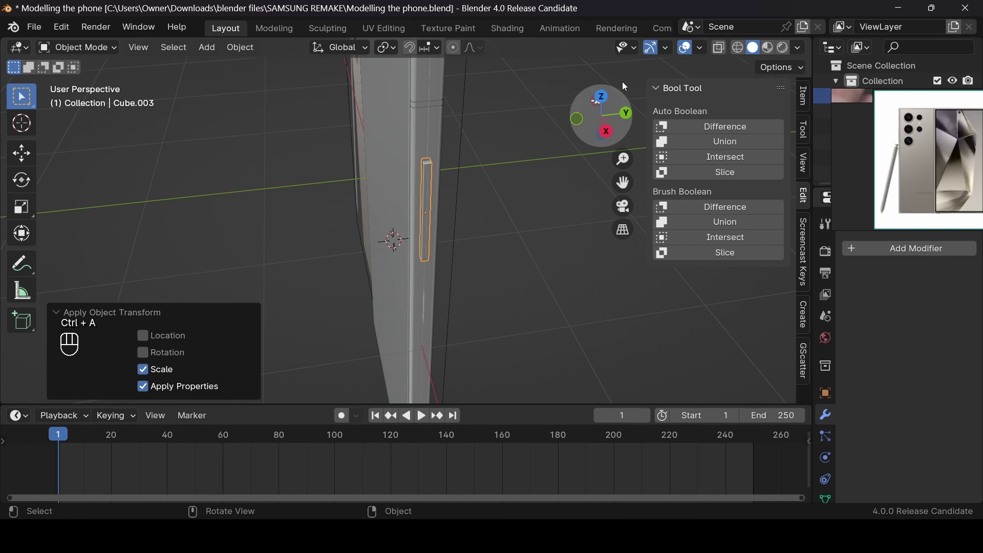
left_click_drag(615, 102, 569, 110)
key("s")
key("x")
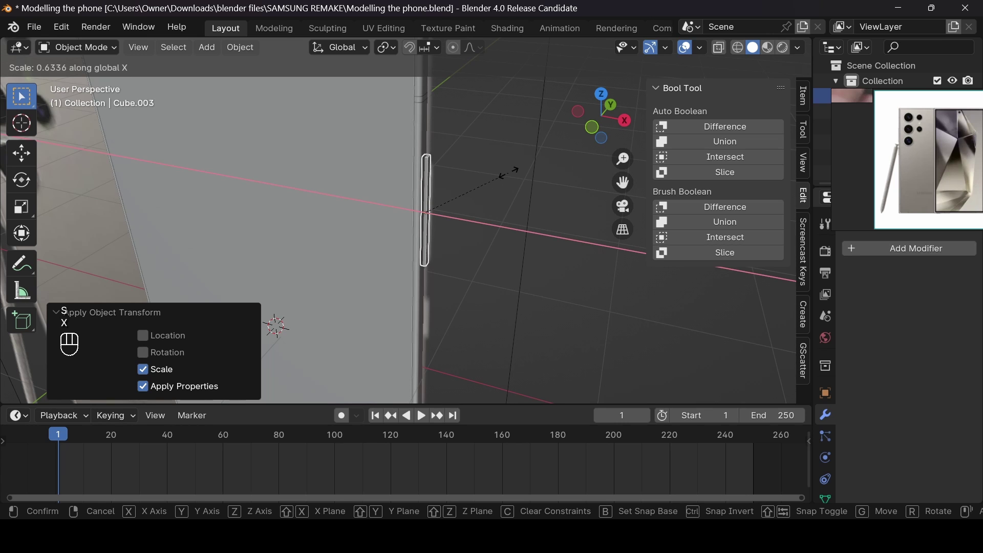
left_click(509, 172)
Enter Edit Mode on the button block with X-ray on and isolate it in local view
left_click_drag(602, 108, 558, 112)
left_click_drag(601, 116, 603, 114)
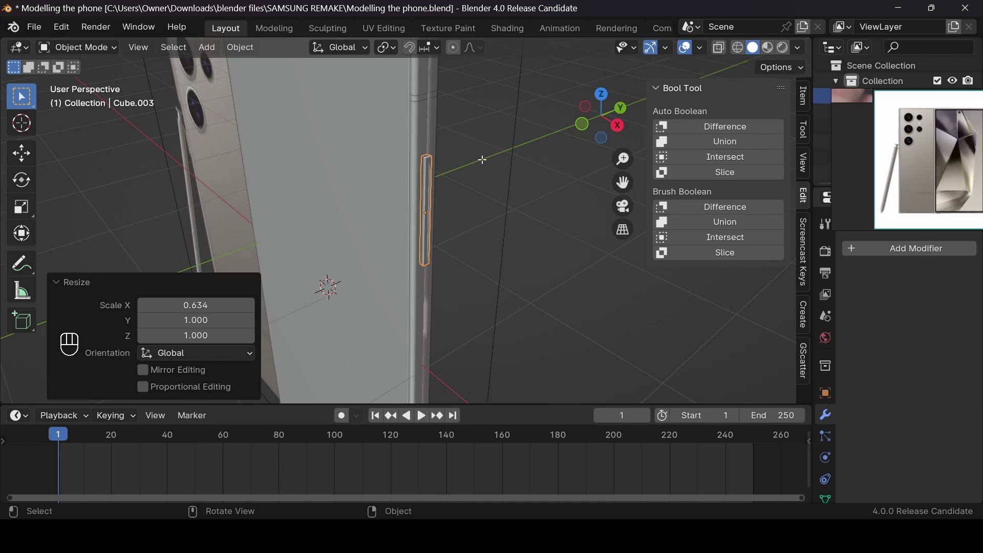
key("Tab")
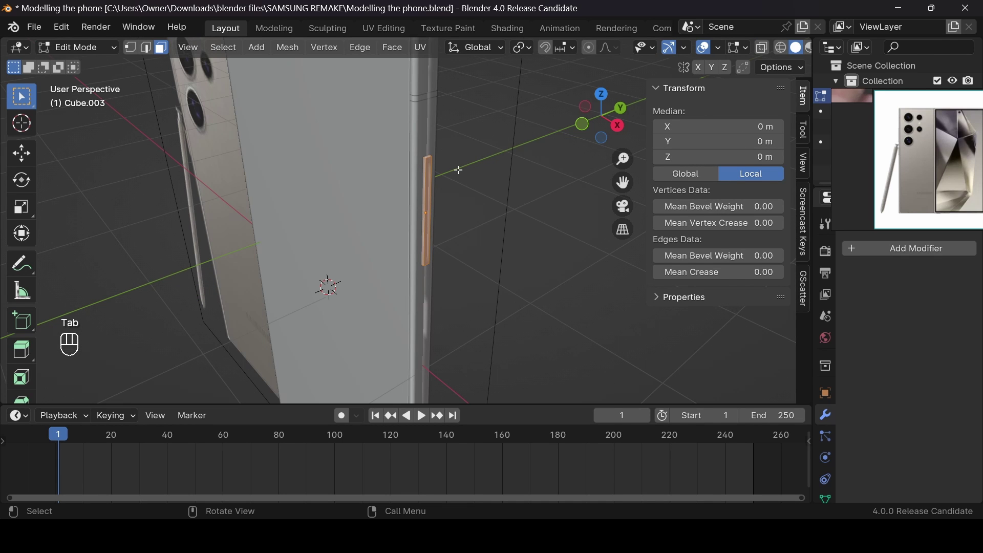
scroll(458, 170, "up", 2)
key("alt+z")
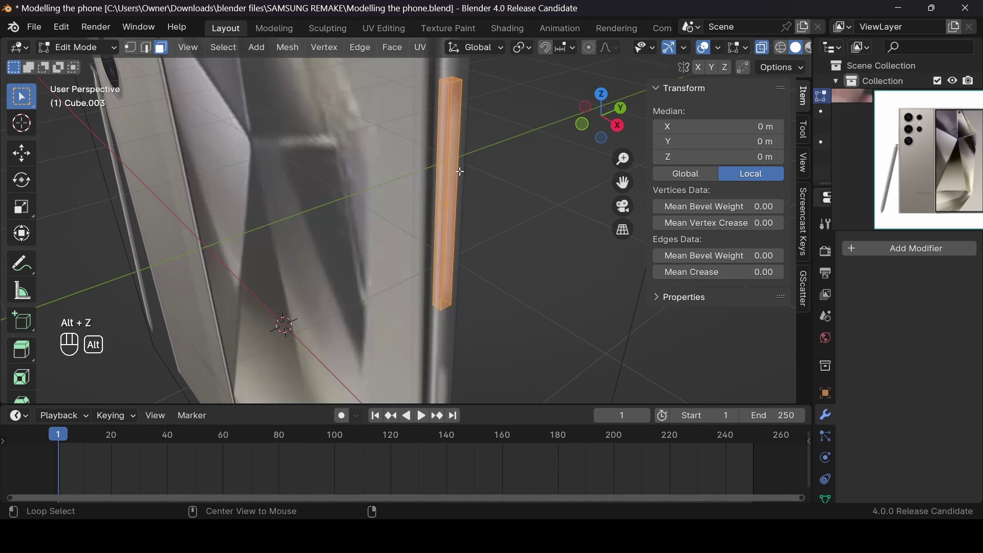
key("slash")
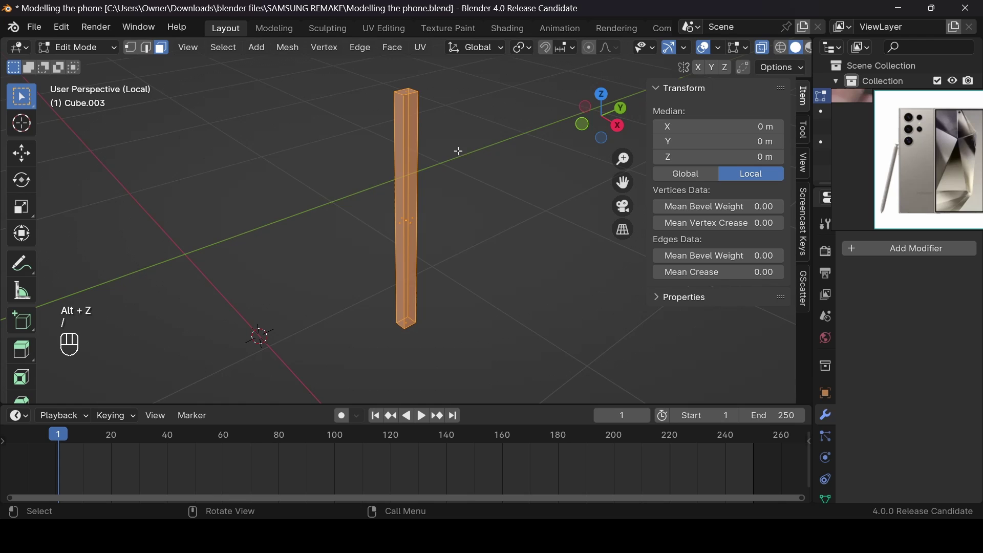
Bevel the short X-direction edges at both ends of the button block by about 0.0128 m with 8 segments
left_click(400, 95)
key("2")
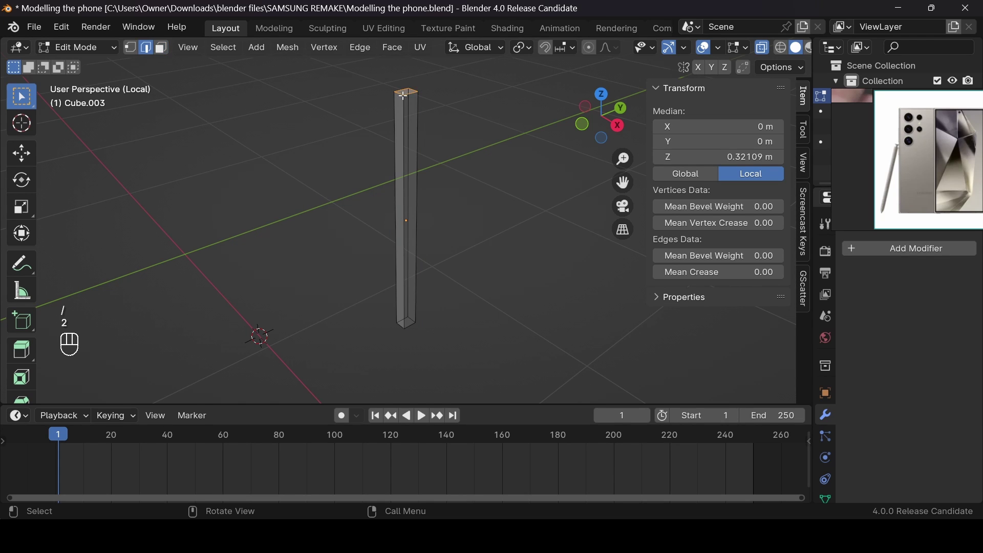
left_click(400, 92)
left_click(396, 93)
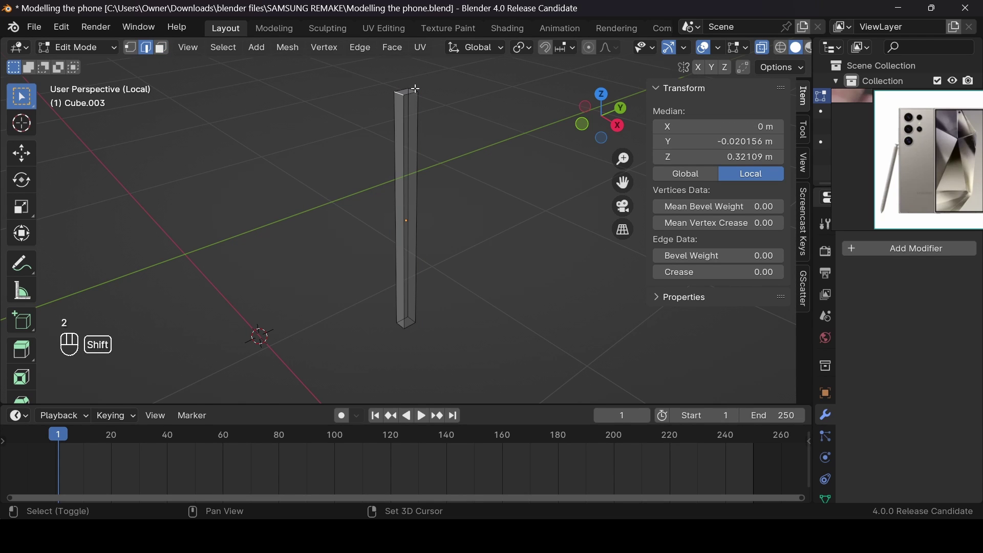
left_click(411, 92, "shift")
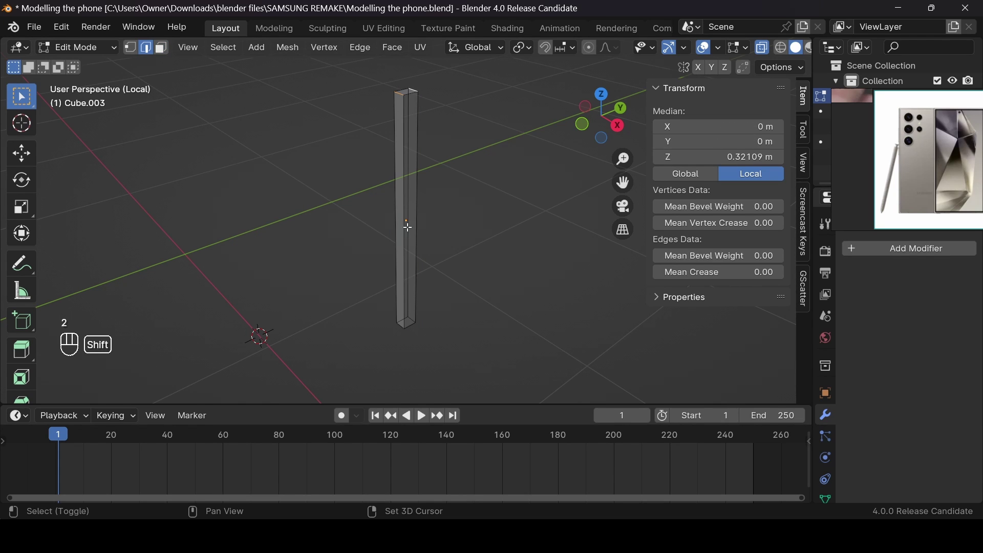
left_click(411, 318, "shift")
key("slash")
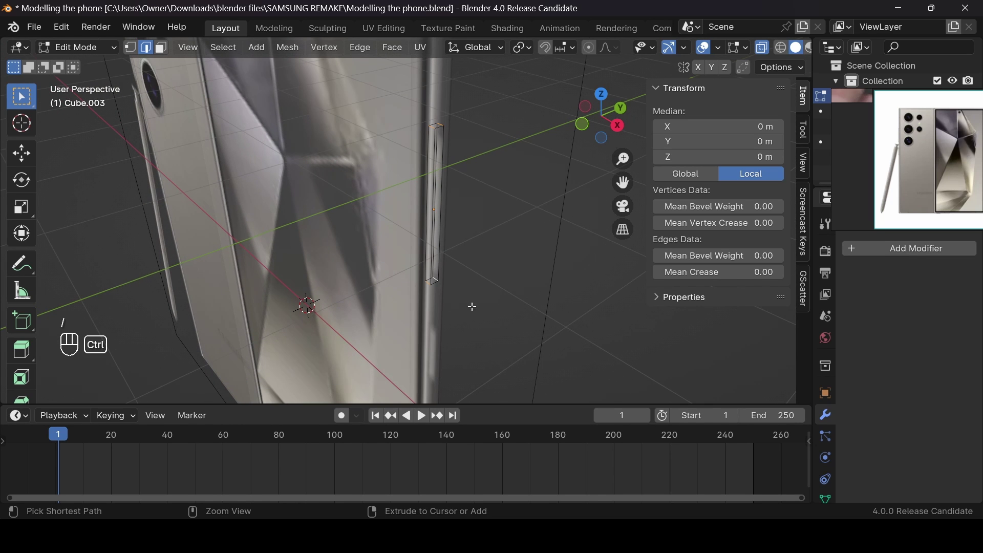
key("ctrl+b")
key("shift")
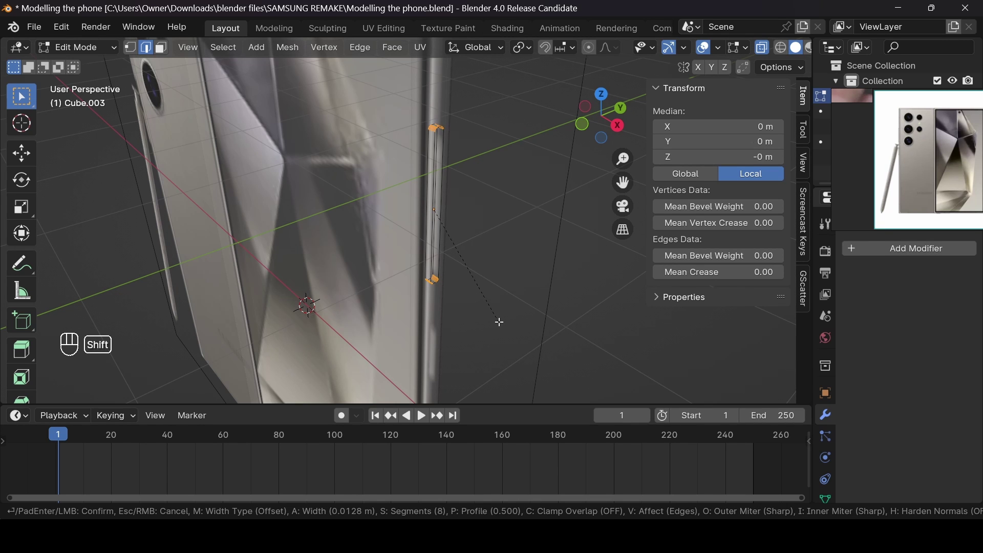
left_click(500, 322)
key("Tab")
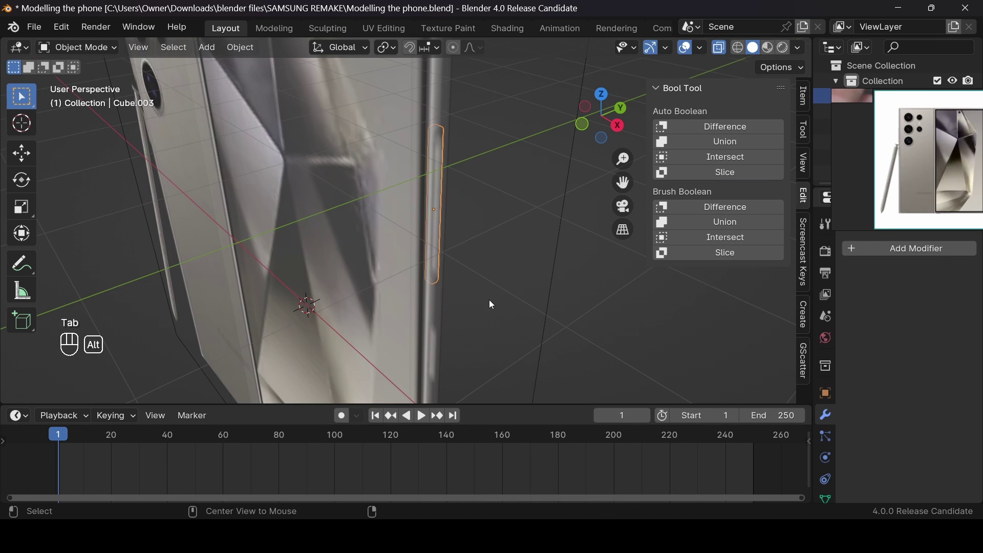
Turn off X-ray and add a Bevel modifier to the side button with an amount of 0.003 m and 2 segments
key("alt+z")
left_click(457, 184)
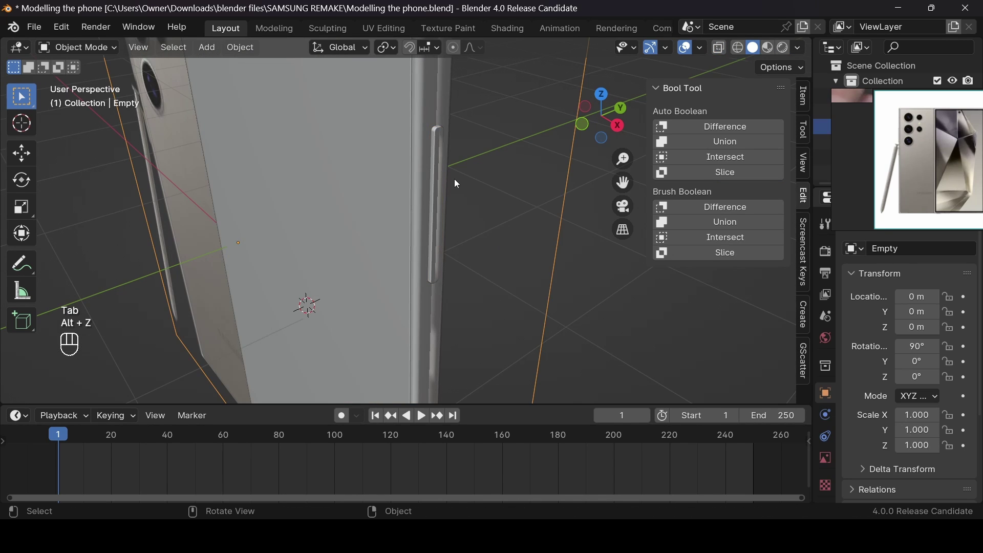
left_click(431, 162)
key("Tab")
key("Tab")
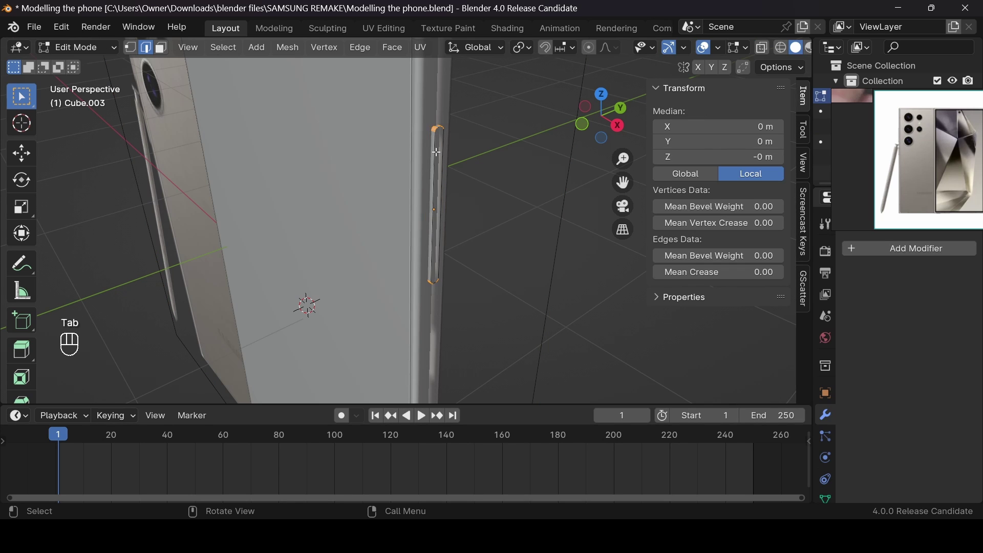
left_click(884, 251)
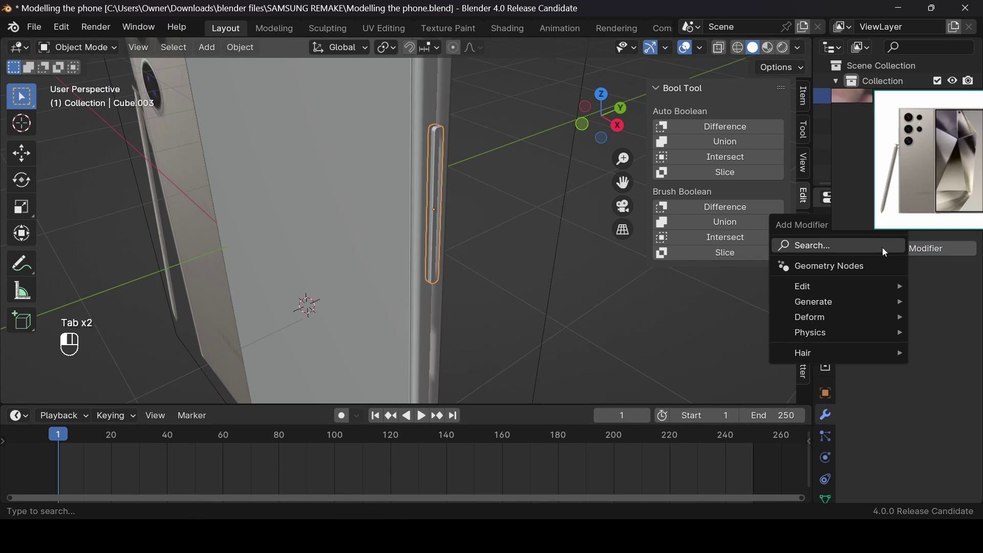
type("be")
key("Return")
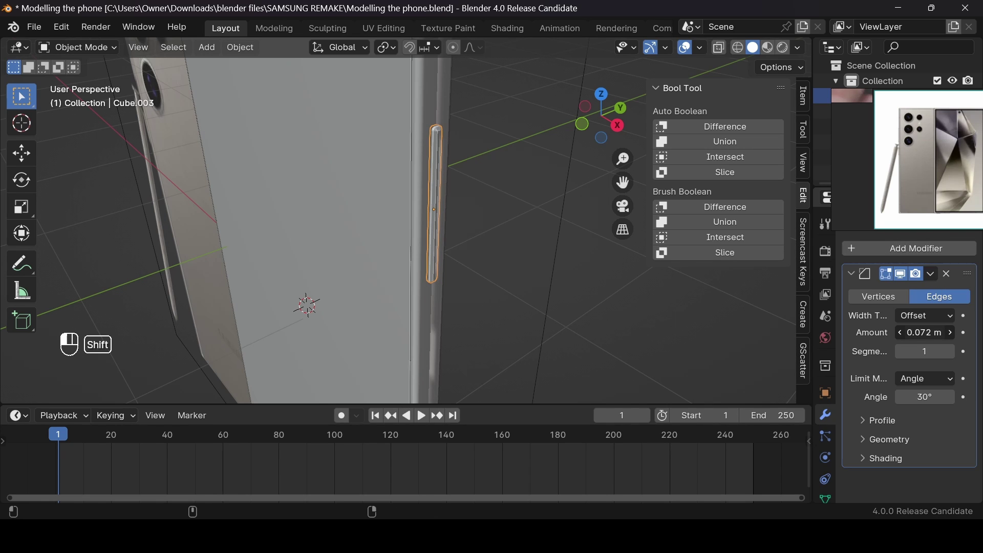
left_click_drag(924, 332, 908, 332, "shift")
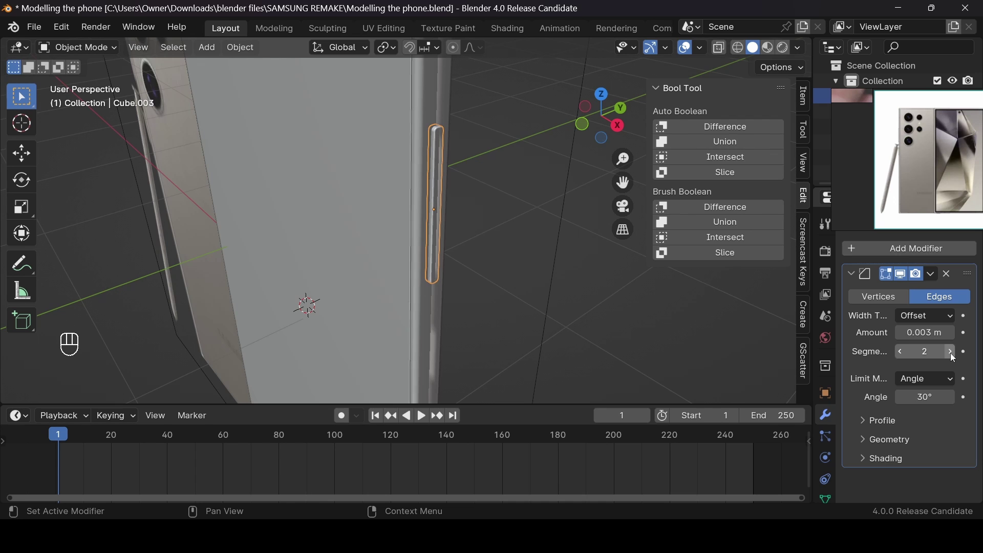
Hide the reference image temporarily to inspect the side button against the bare phone body, and unhide it in front view
left_click(540, 247)
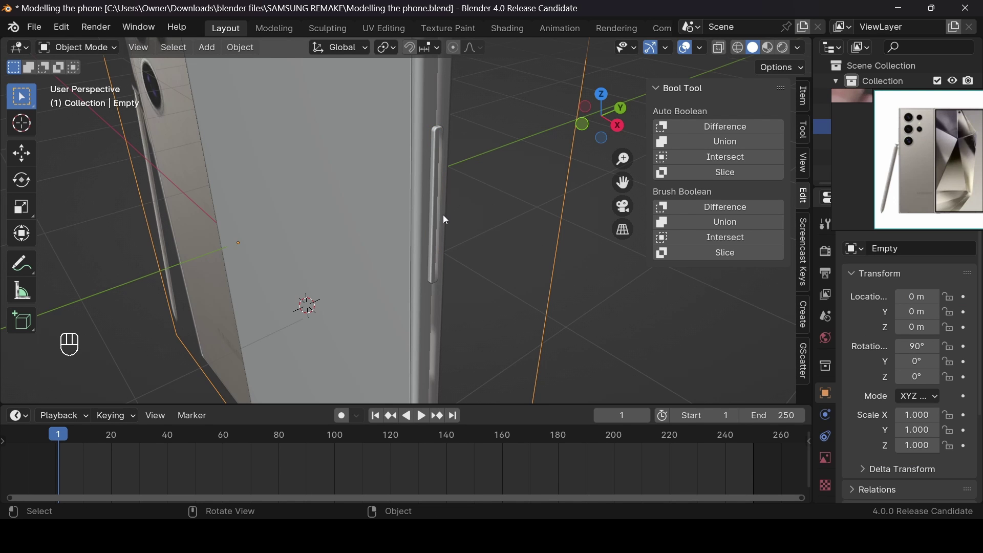
key("h")
left_click_drag(610, 121, 639, 135)
scroll(558, 152, "down", 5)
scroll(558, 152, "up", 3)
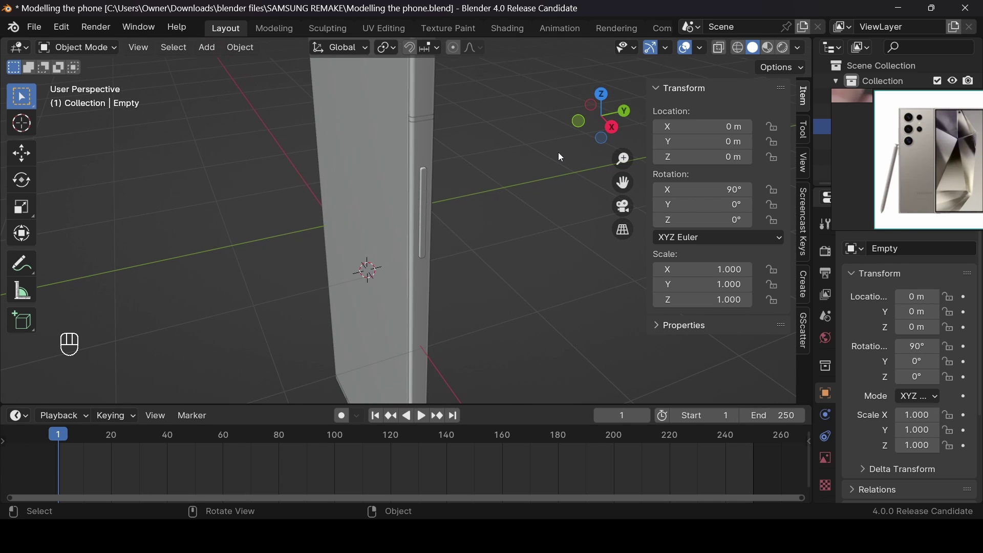
left_click(582, 122)
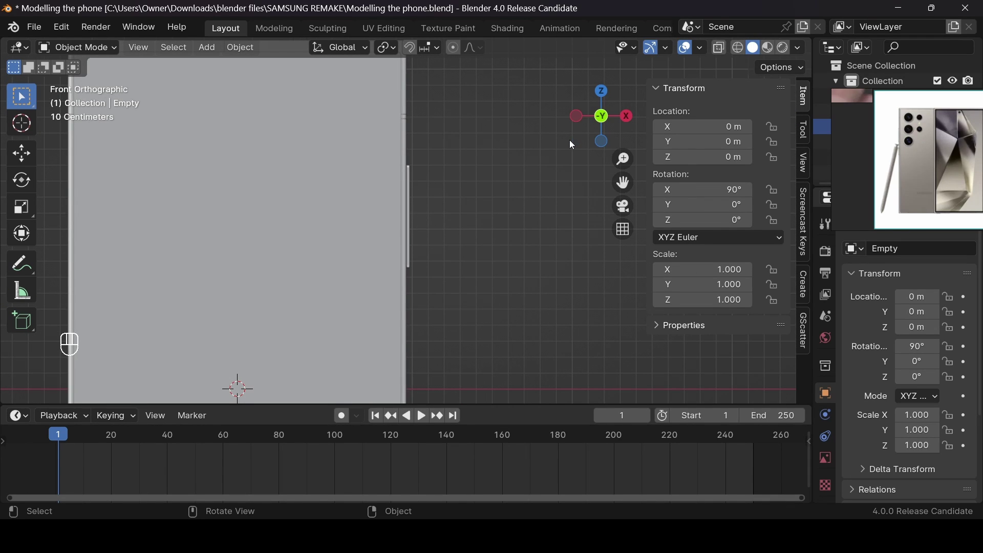
key("alt+h")
scroll(501, 154, "down", 1)
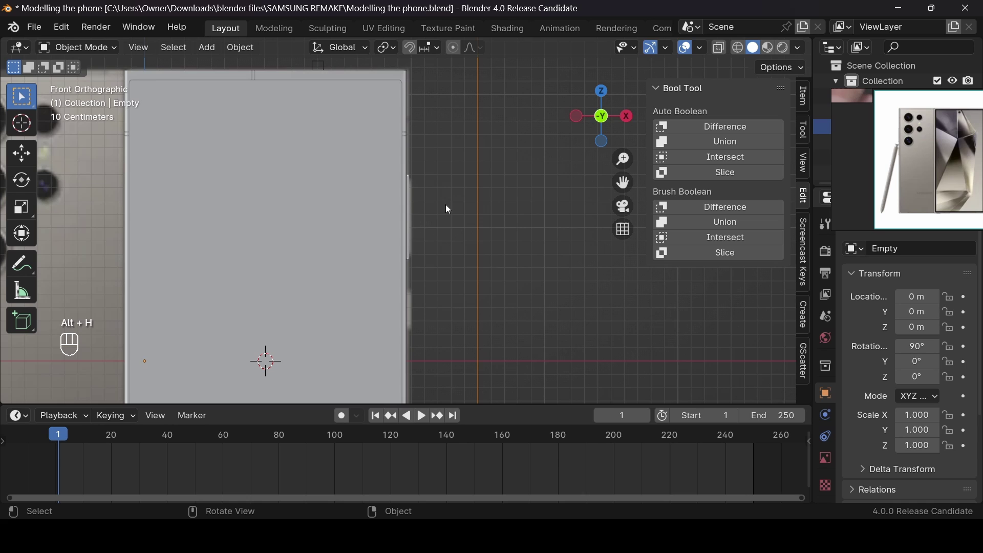
Move the side button about 0.008 m outward along X and scale it to about 1.27 along X
left_click(407, 217)
left_click(408, 217)
key("g")
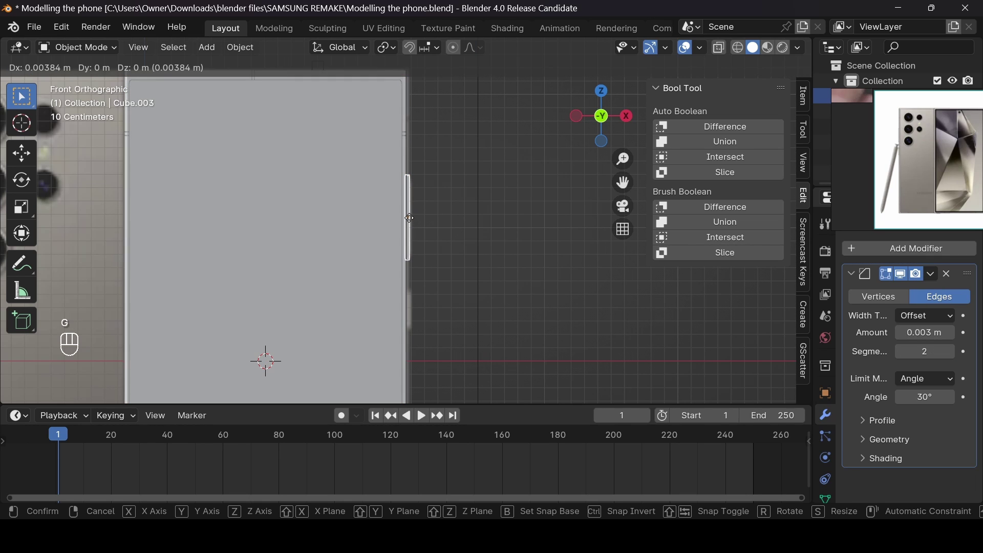
key("x")
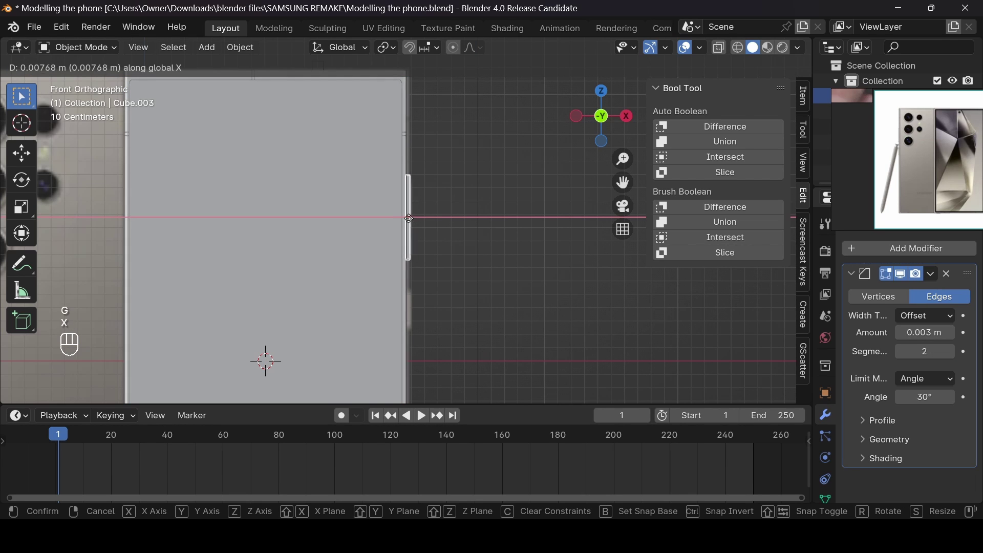
left_click(408, 219)
key("s")
key("y")
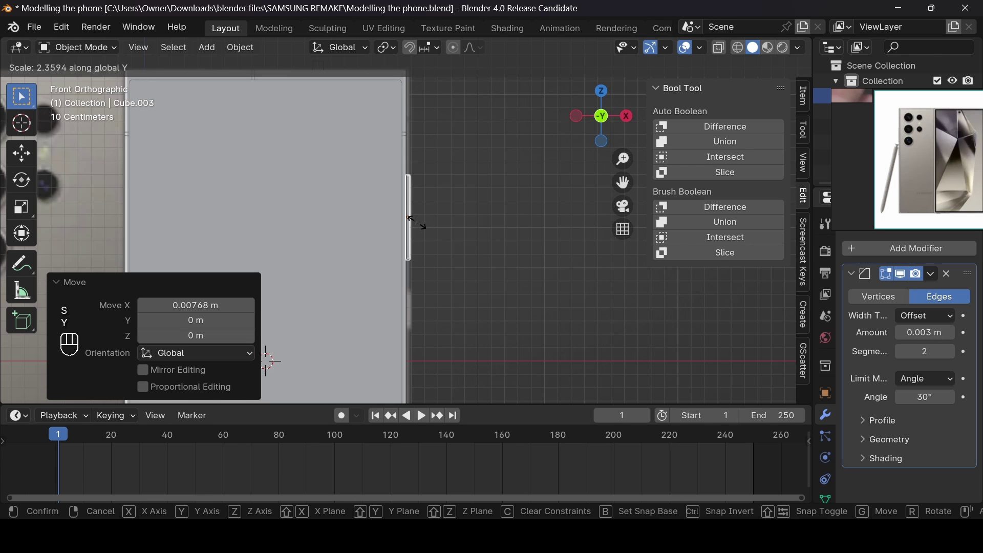
key("x")
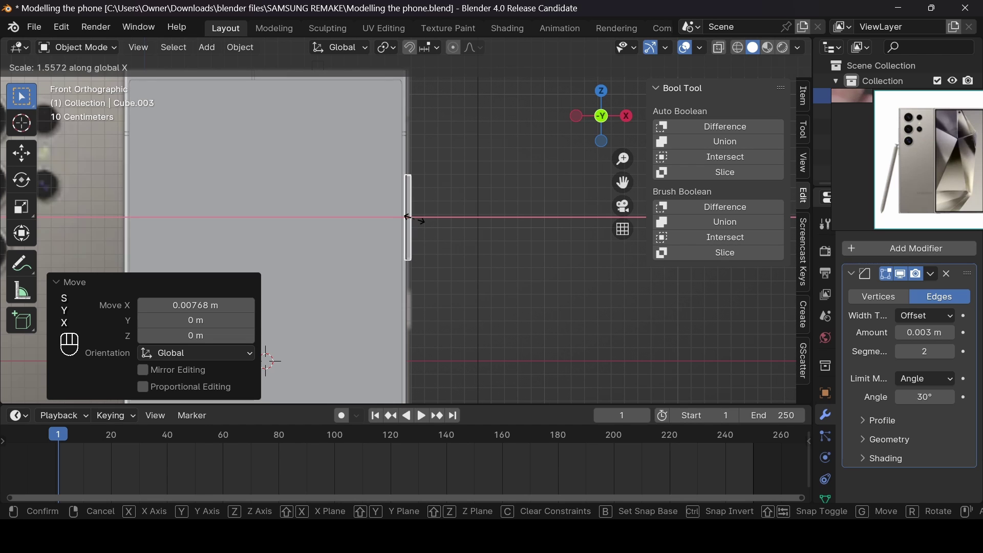
left_click(408, 217)
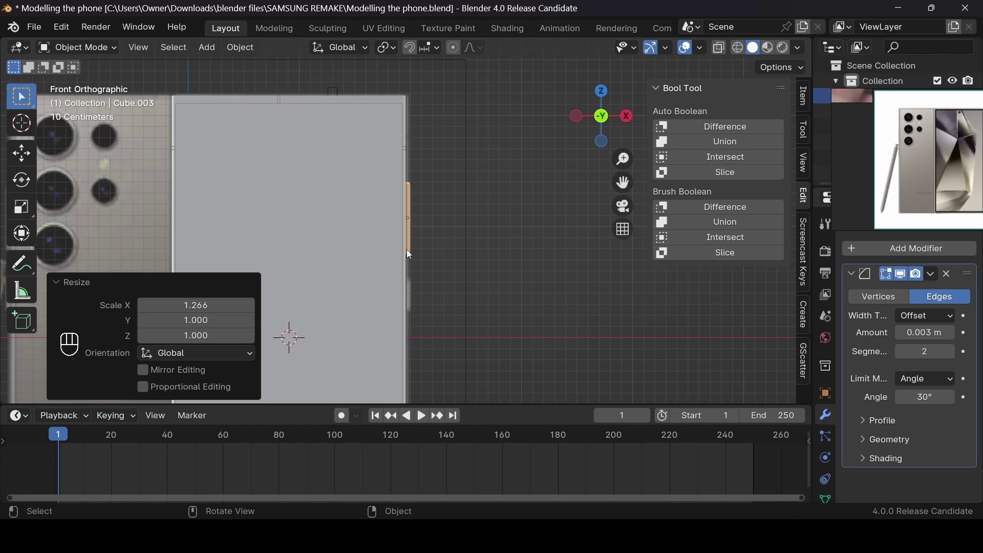
Duplicate the side button and move the copy about 0.79 m down along Z
left_click(408, 251)
left_click(412, 241)
left_click(411, 241)
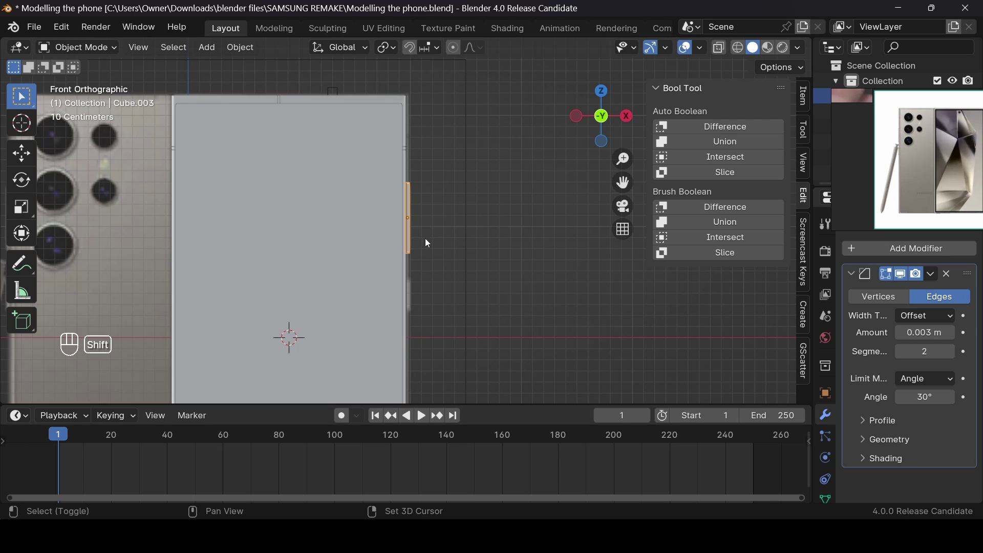
key("shift+d")
right_click(430, 233)
key("g")
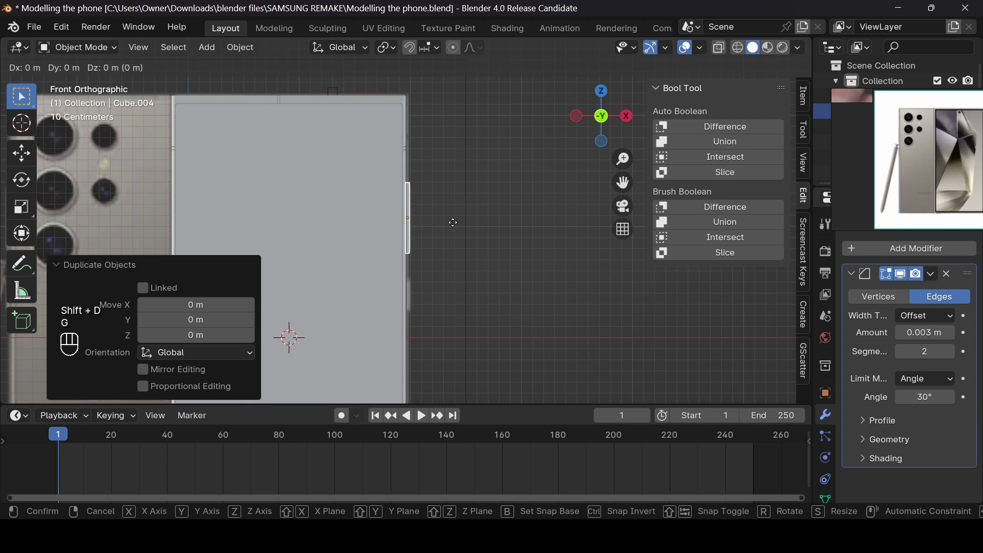
key("z")
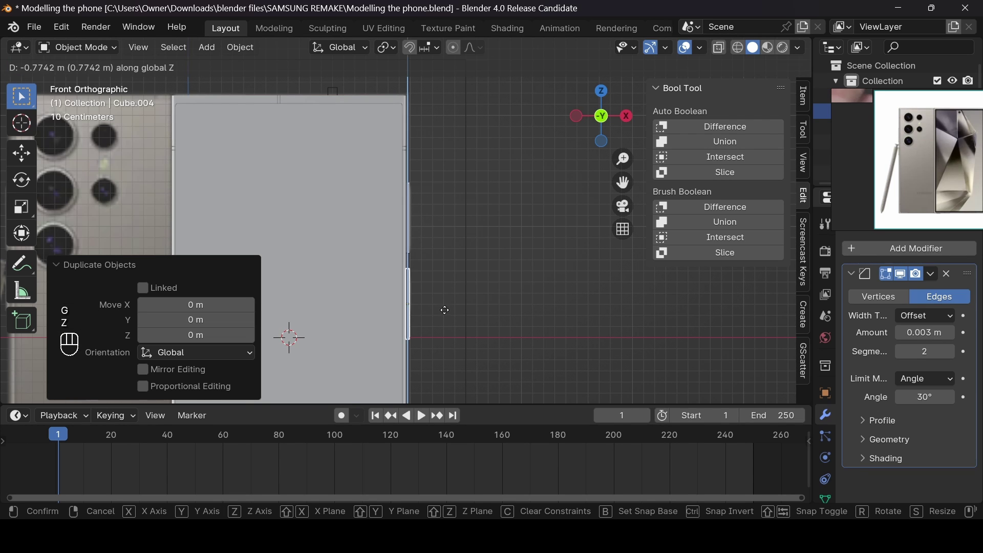
left_click(448, 316)
Scale the duplicated button to about 0.62 along Z and move it about 0.1 m up to match the reference's lower button
key("s")
key("z")
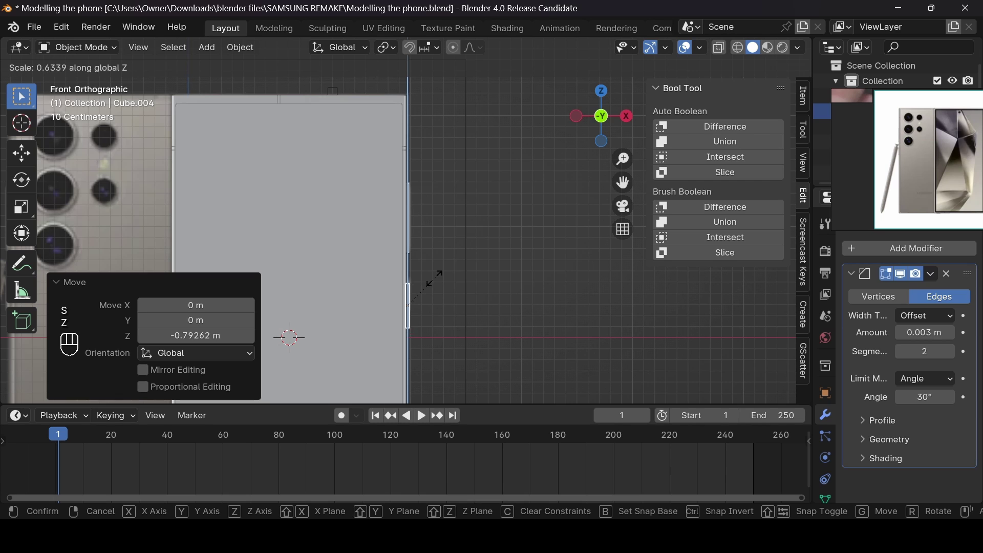
left_click(438, 288)
key("g")
key("z")
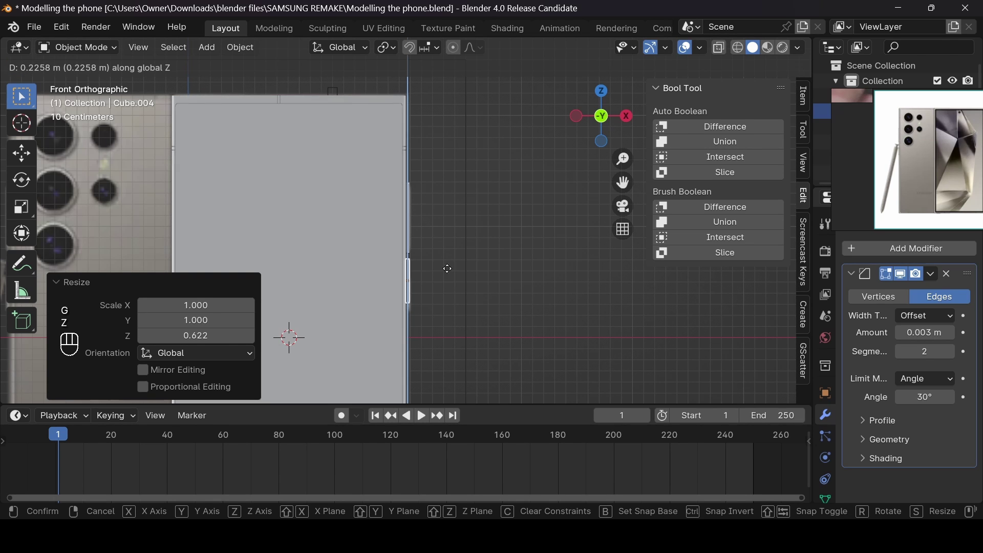
left_click(447, 279)
left_click_drag(596, 117, 480, 232)
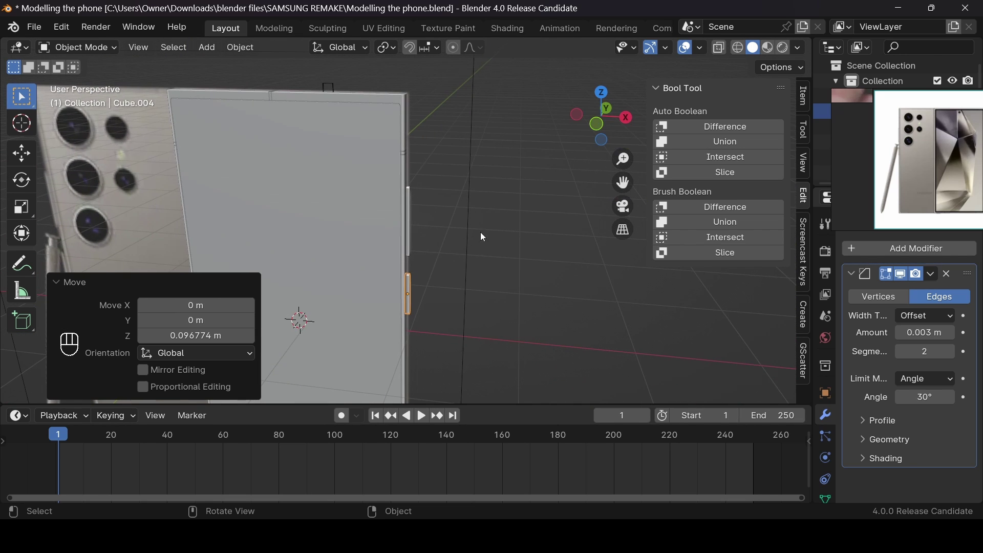
key("Tab")
left_click_drag(611, 122, 555, 164)
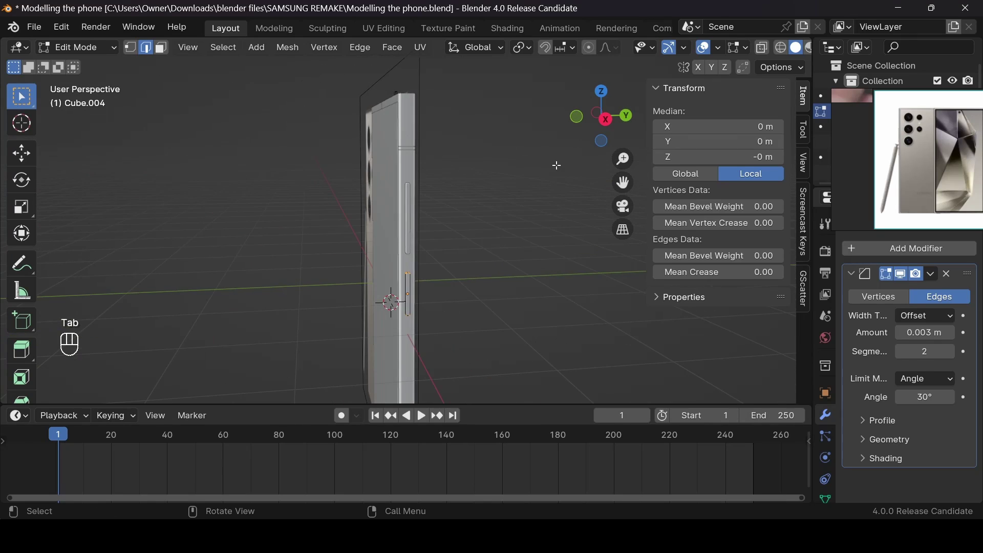
scroll(554, 220, "up", 4)
left_click(606, 119)
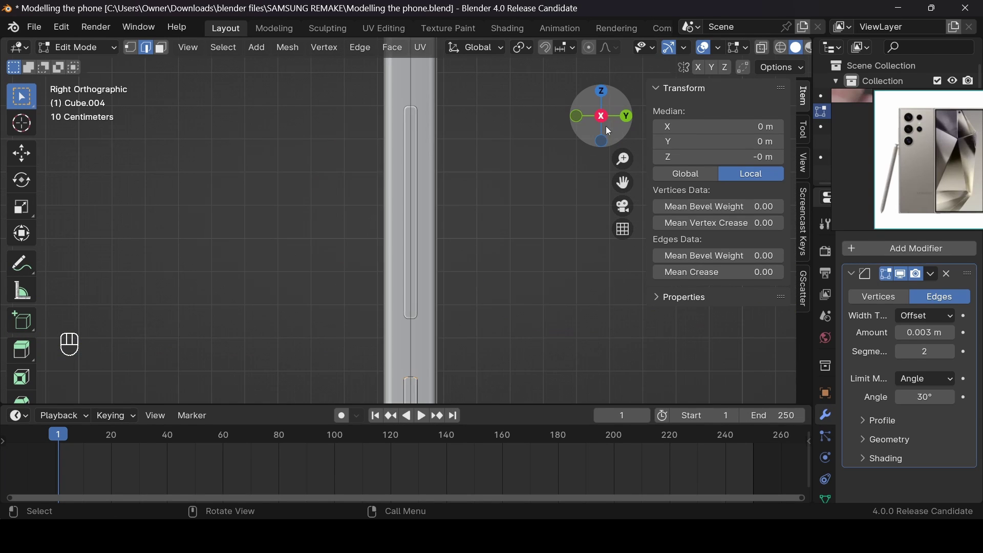
key("g")
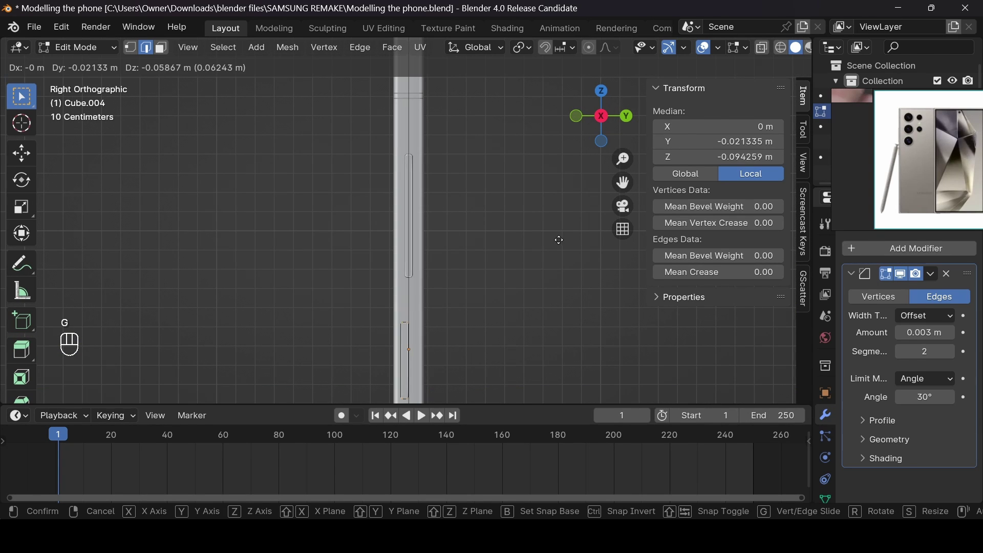
right_click(565, 219)
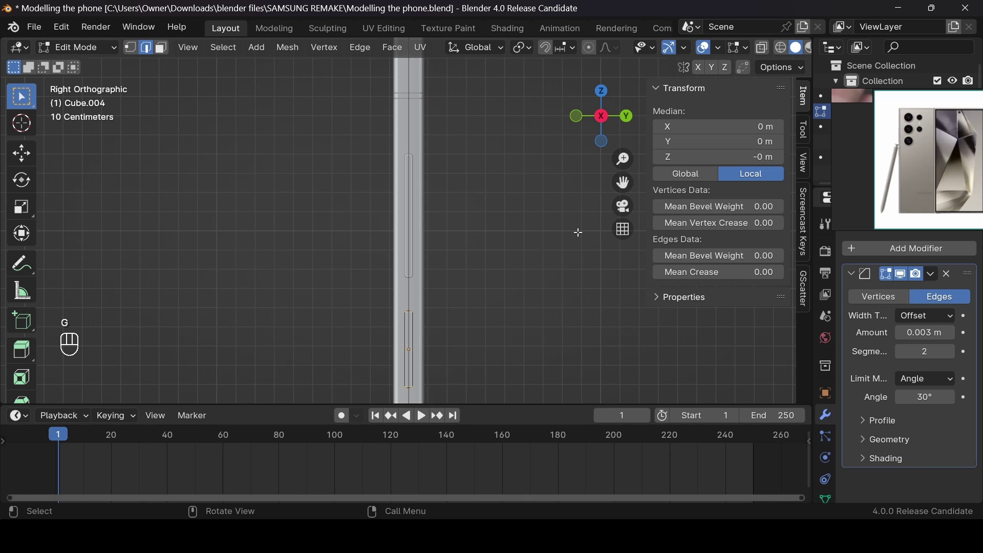
key("Tab")
key("Tab")
key("Tab")
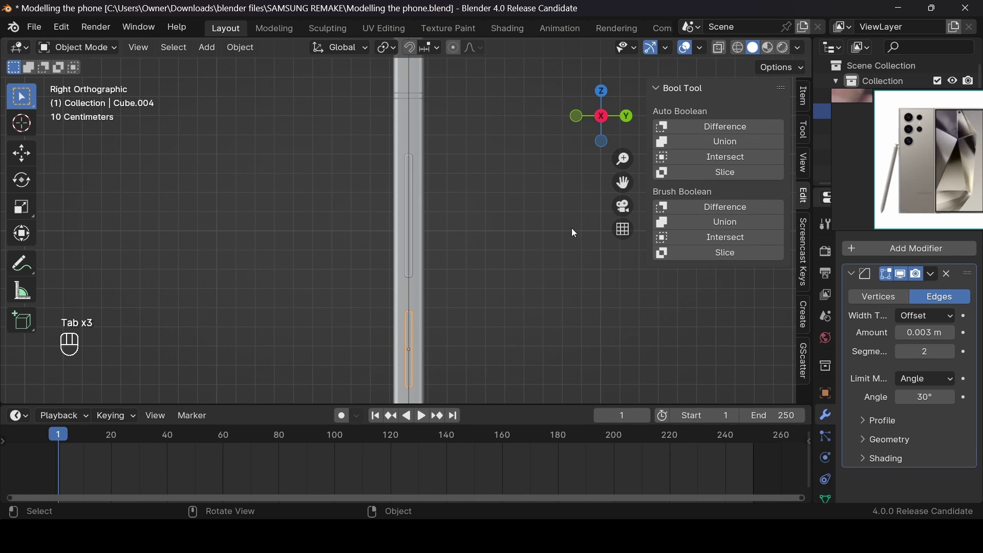
Select both side buttons and widen them by scaling to about 1.16 along Y
left_click(407, 234, "shift")
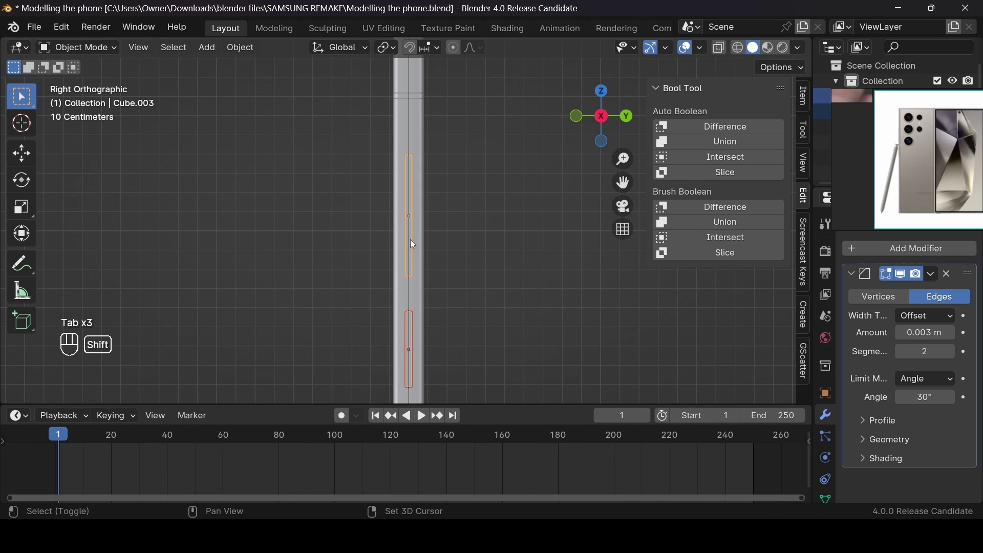
key("s")
key("x")
key("y")
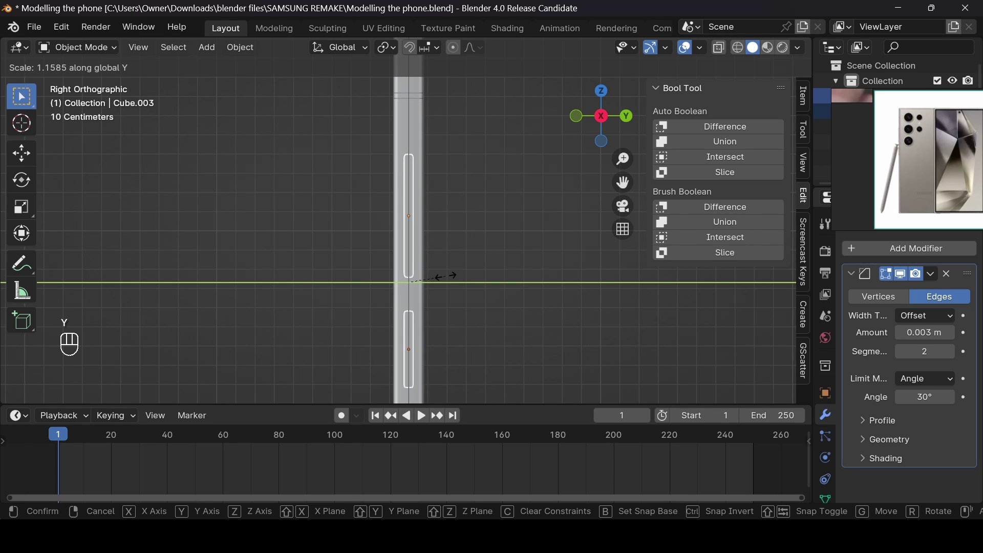
left_click(445, 276)
Make both side buttons thinner by scaling them to about 0.53 along X
left_click_drag(593, 117, 412, 181)
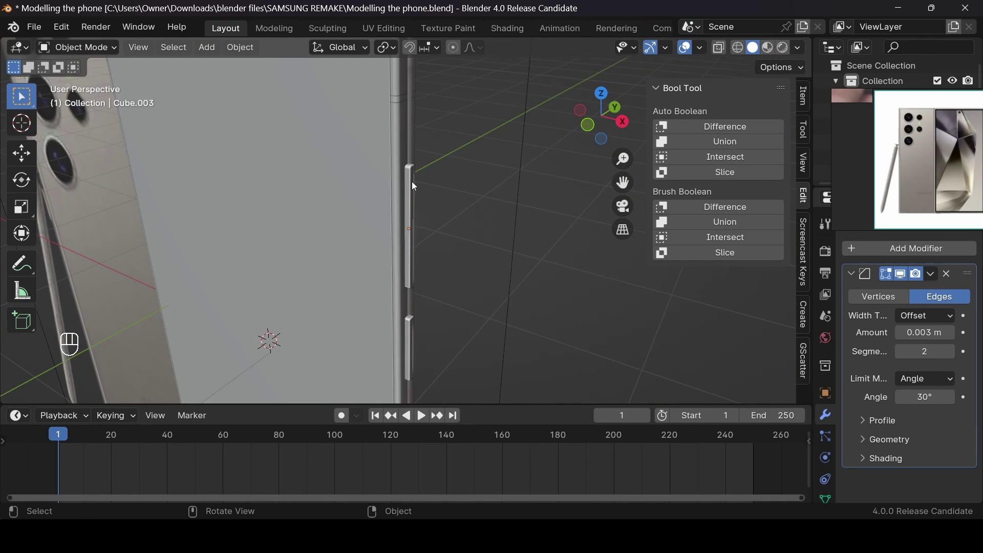
left_click(412, 181, "shift")
left_click(408, 353, "shift")
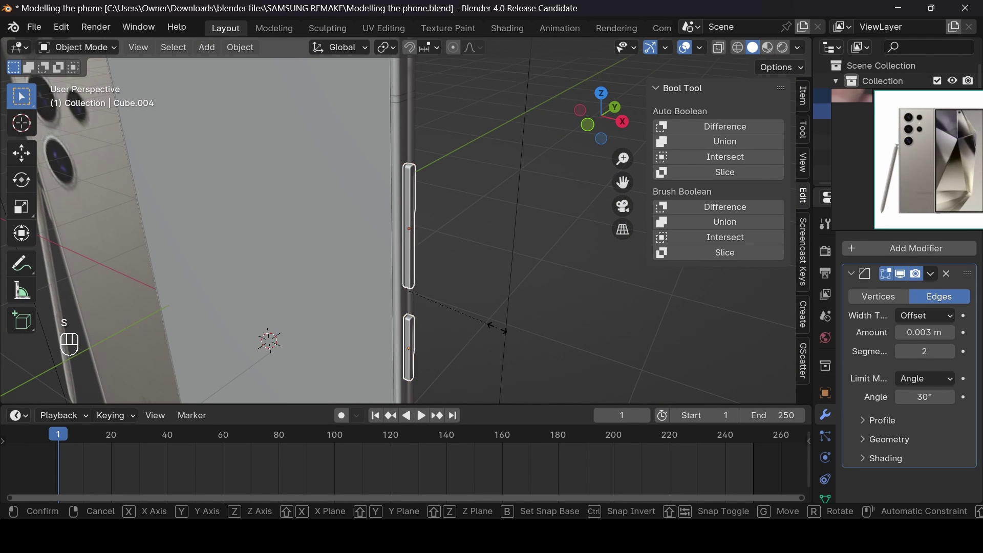
key("s")
key("y")
key("x")
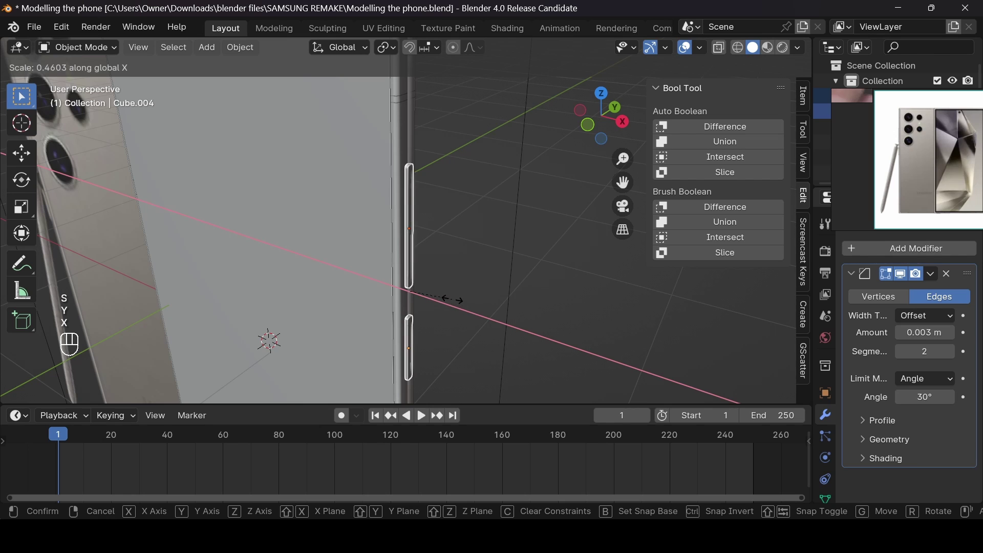
left_click(463, 309)
Move both side buttons about 0.013 m inward along X, with a slight correction back outward
key("g")
key("x")
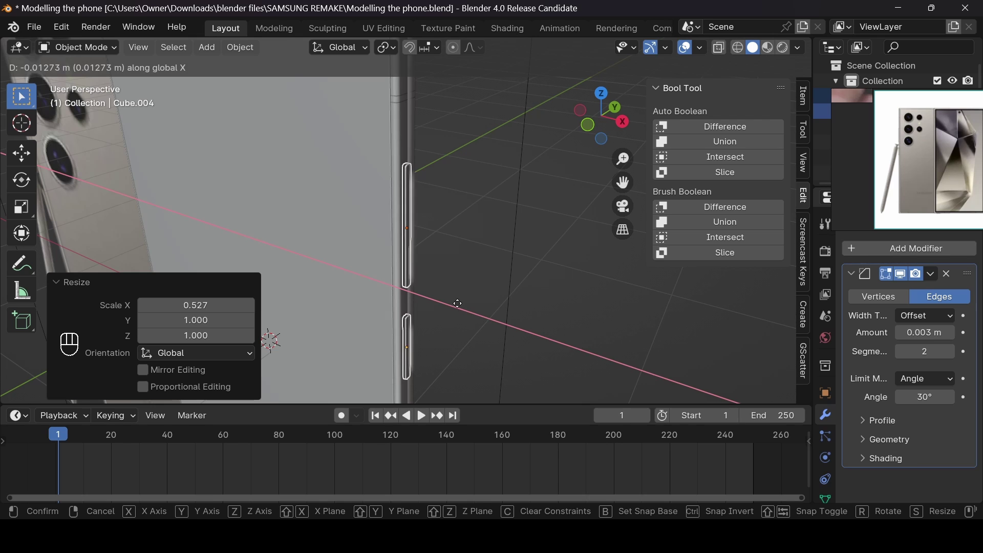
left_click(476, 292)
key("g")
key("x")
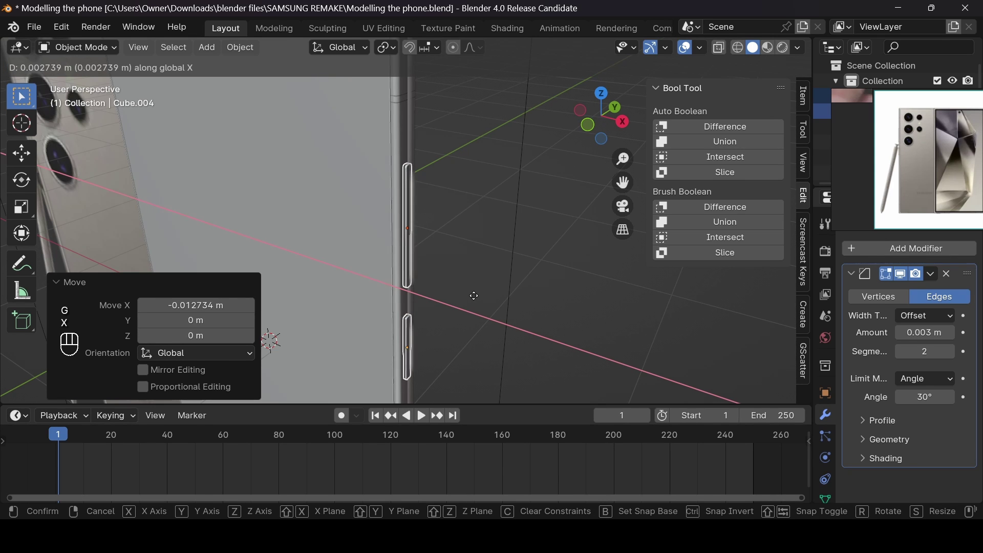
left_click(479, 286)
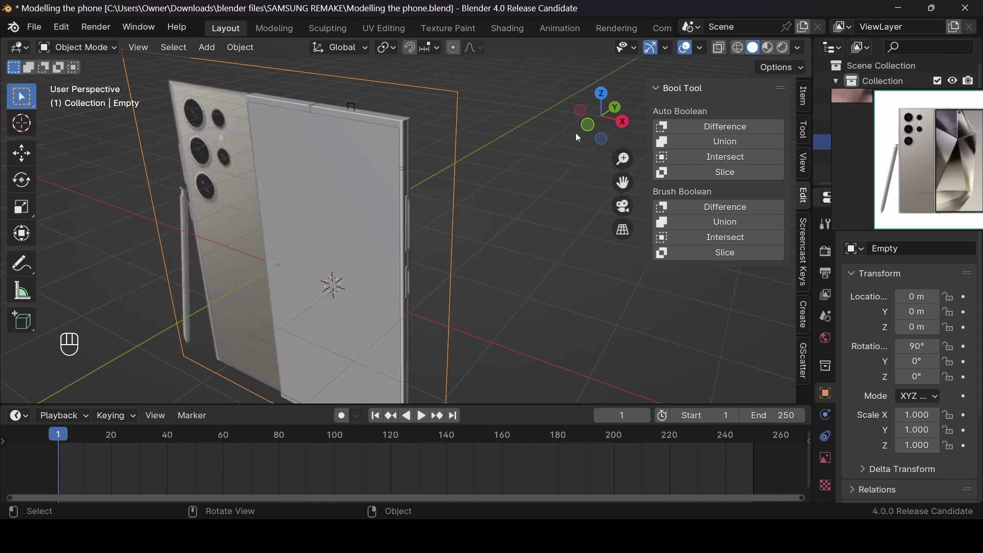
Select both side buttons on the phone's edge and join them into one object
left_click_drag(579, 137, 499, 186)
left_click(397, 235)
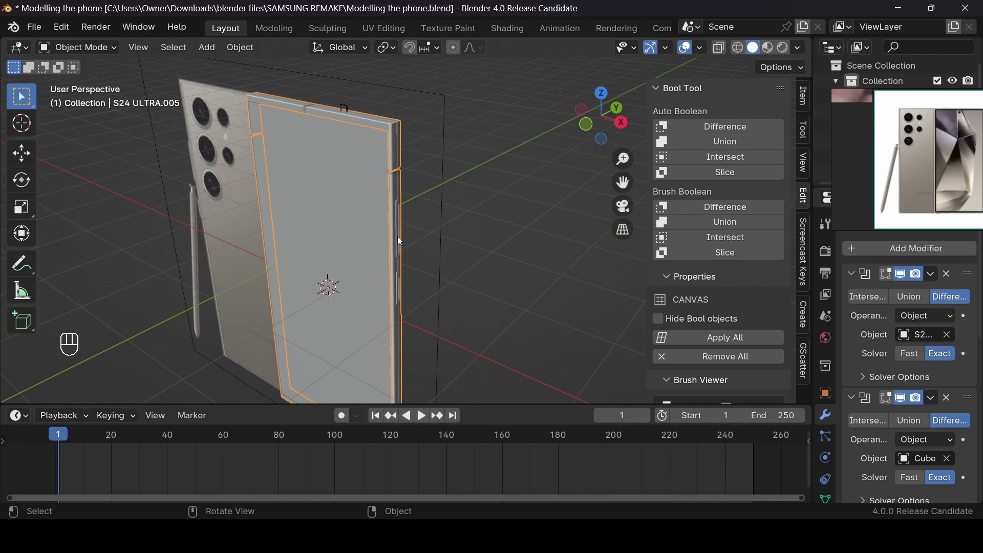
left_click(400, 248)
left_click(397, 248)
scroll(397, 247, "up", 4)
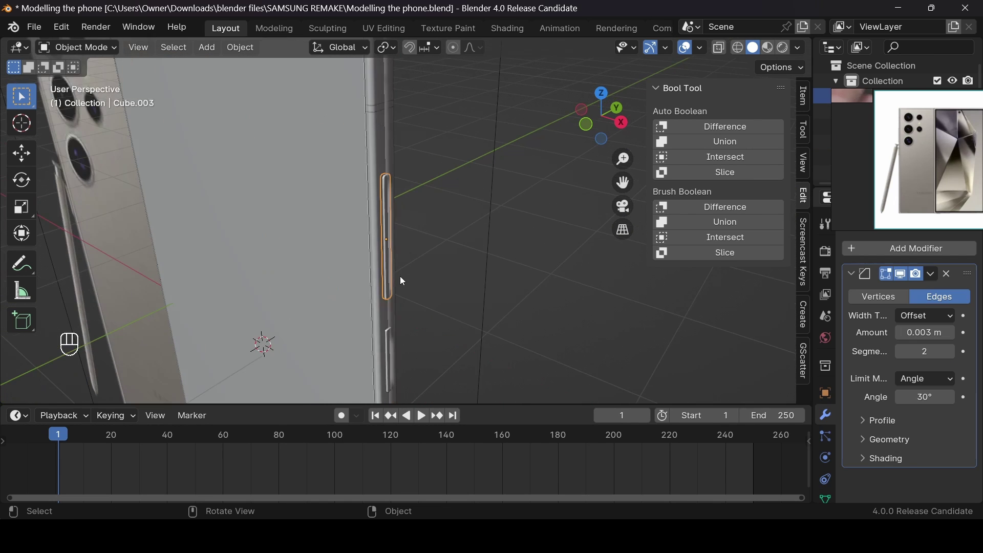
left_click(387, 347)
left_click(389, 341)
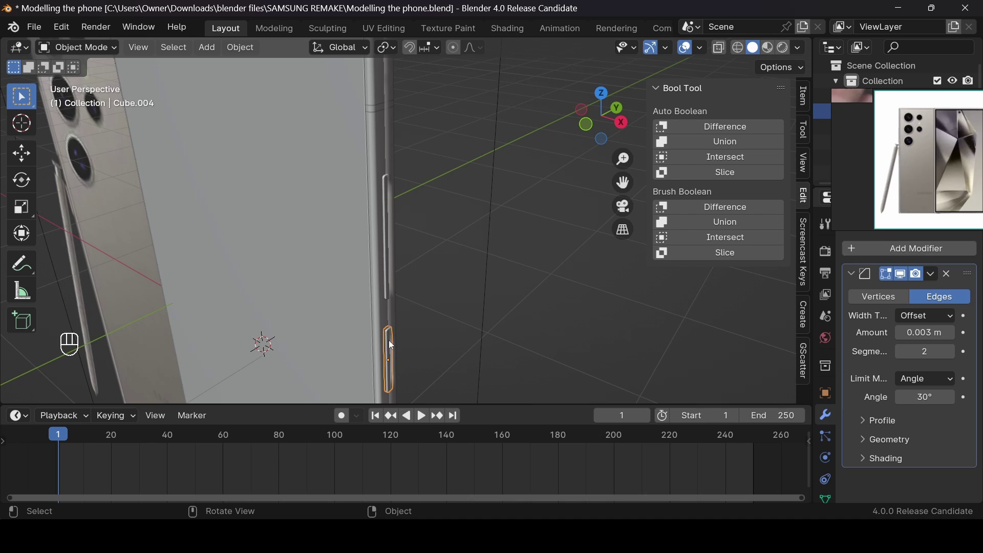
left_click(388, 268, "shift")
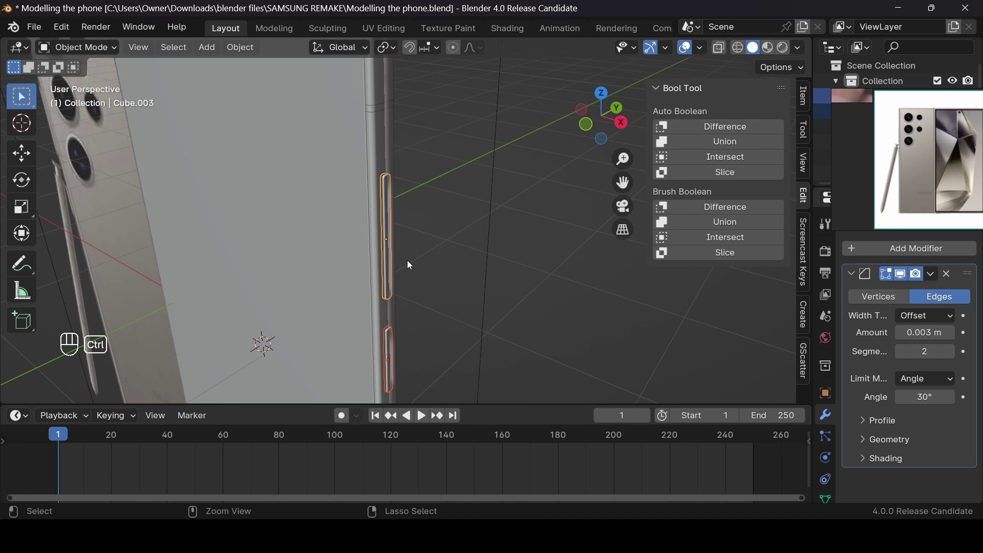
key("ctrl+j")
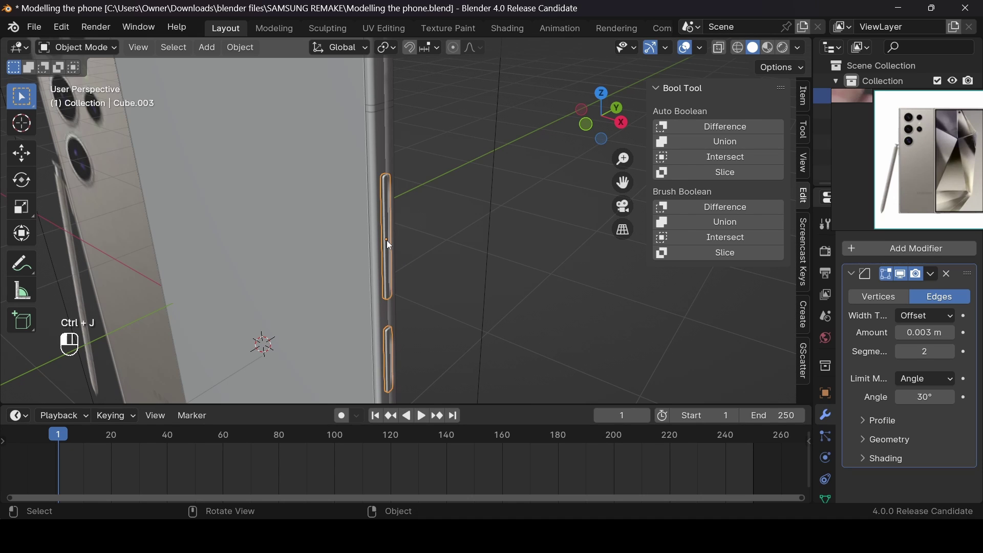
key("g")
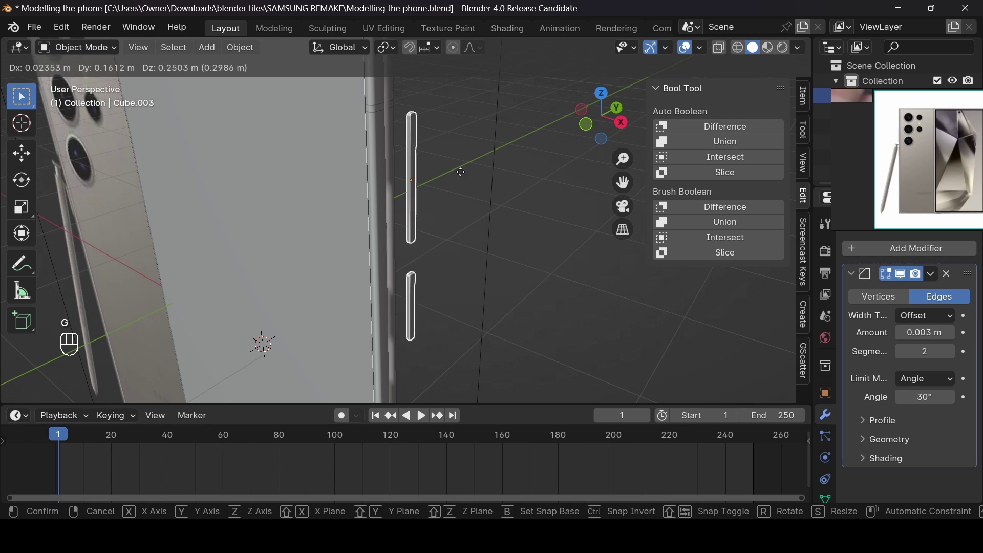
right_click(491, 161)
Examine the side buttons on the model and the port details in the reference photo of the phone's bottom edge
left_click_drag(603, 116, 551, 148)
scroll(902, 173, "down", 2)
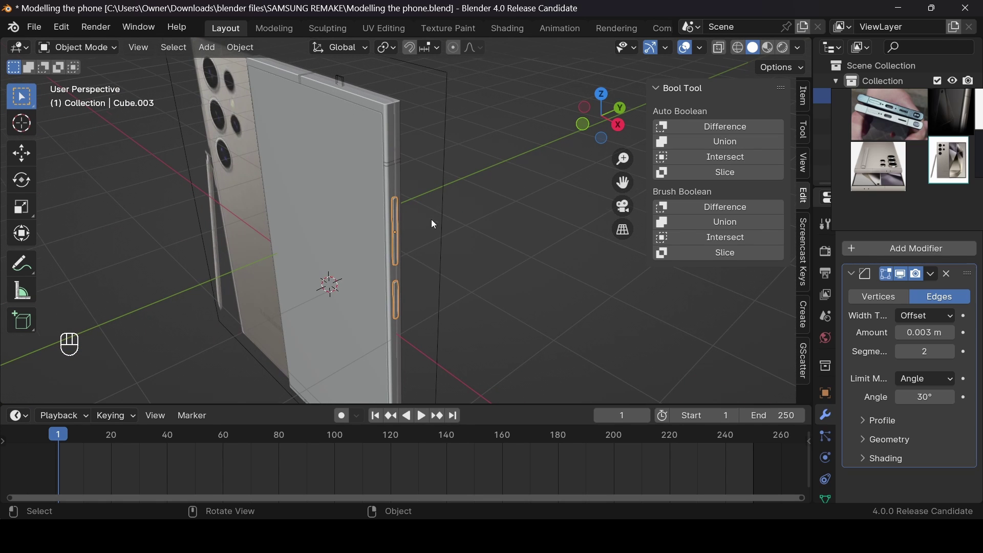
left_click_drag(604, 118, 643, 140)
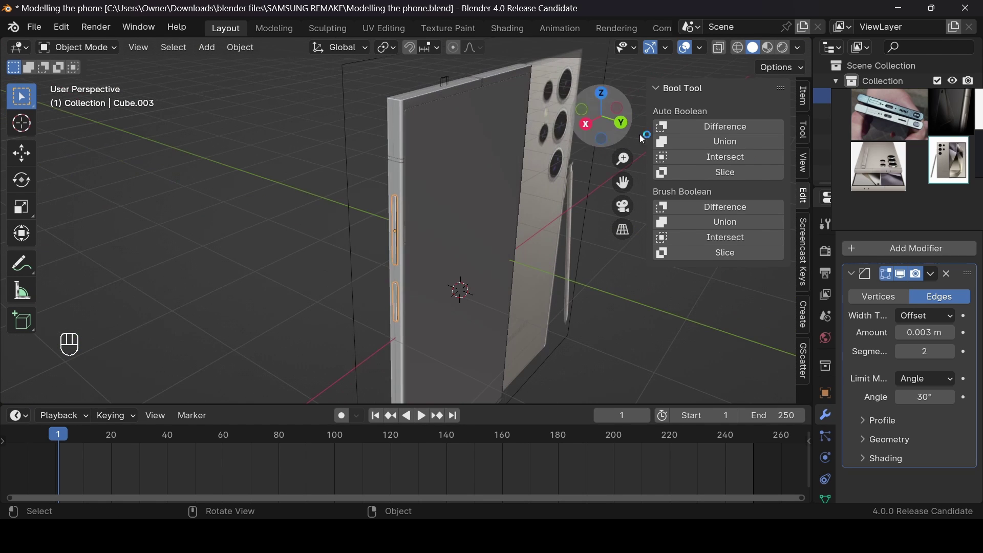
scroll(876, 170, "up", 4)
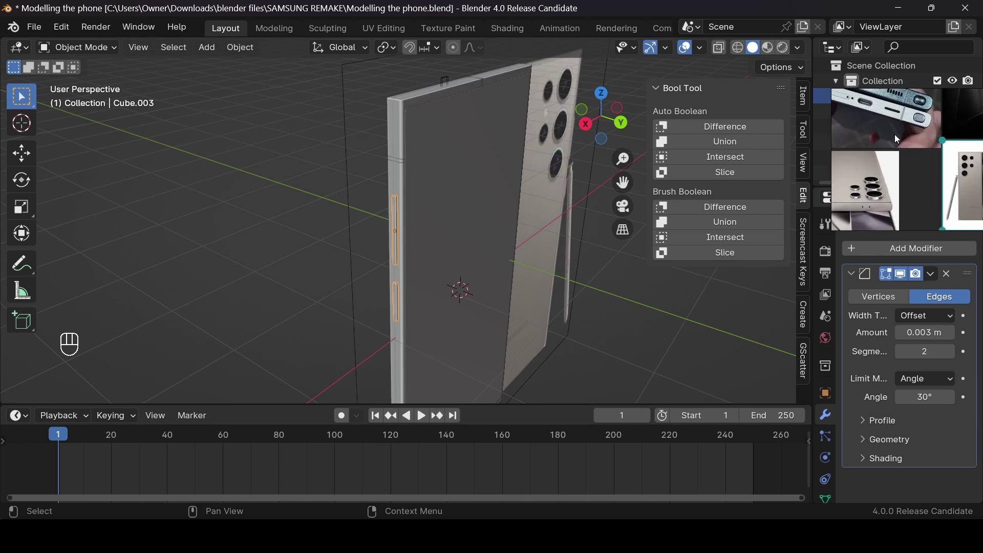
scroll(891, 114, "up", 2)
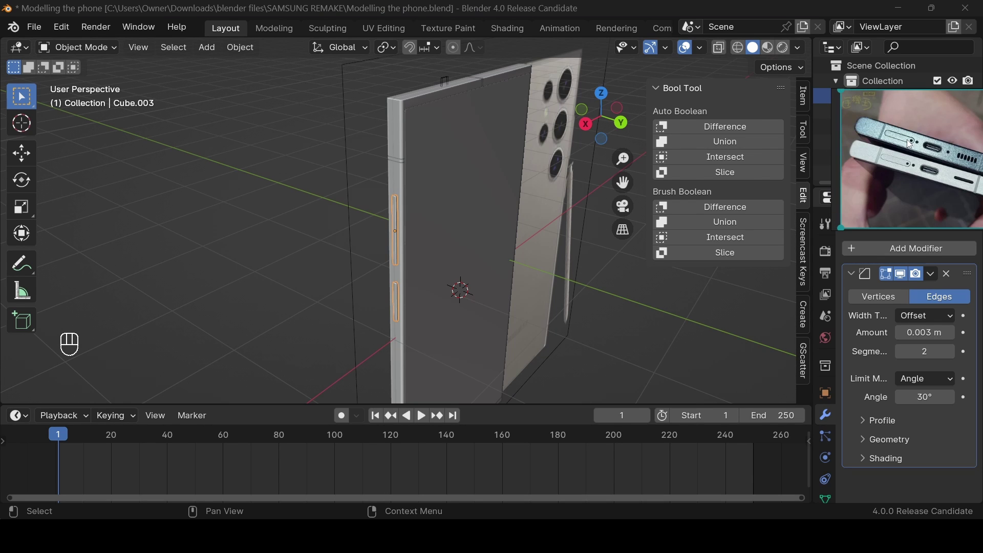
scroll(906, 152, "up", 2)
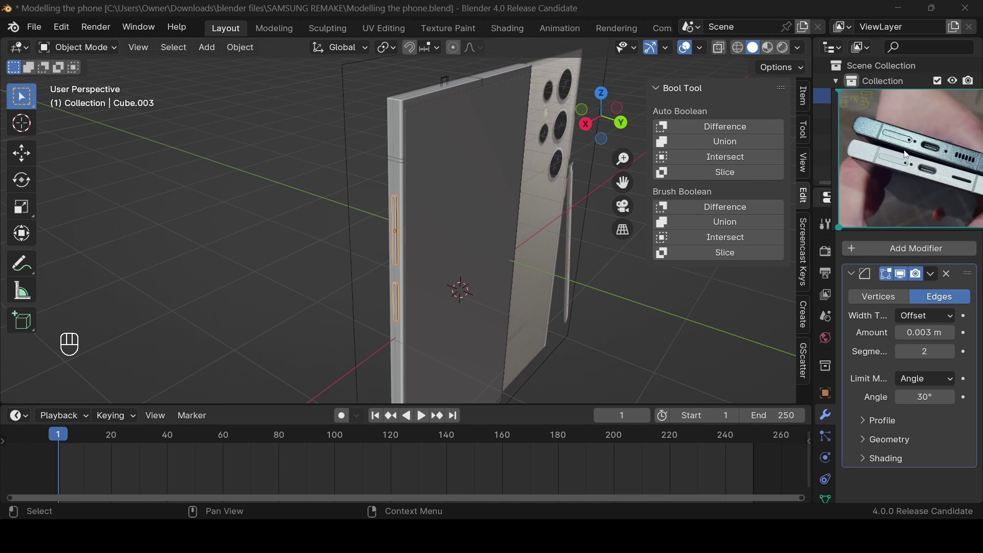
scroll(892, 142, "down", 3)
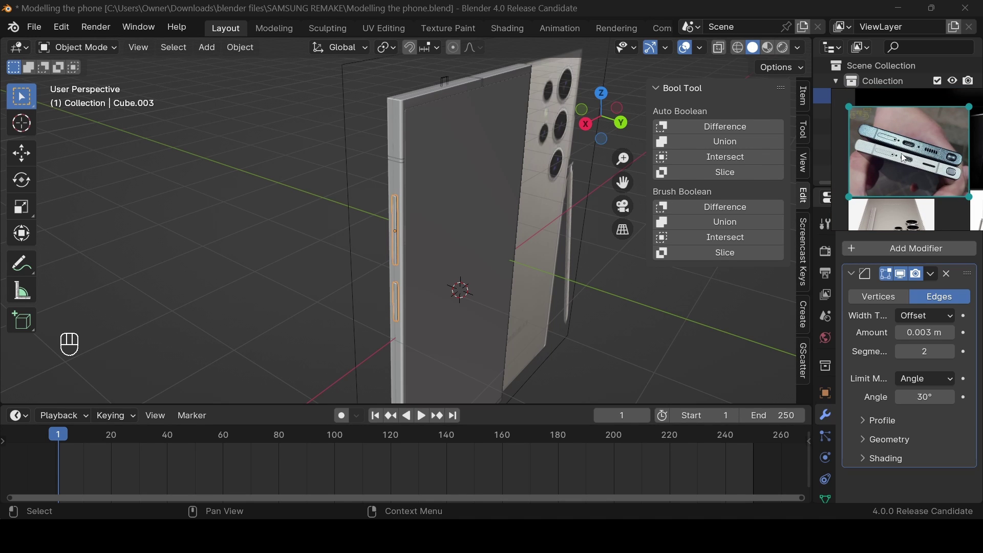
scroll(916, 160, "down", 3)
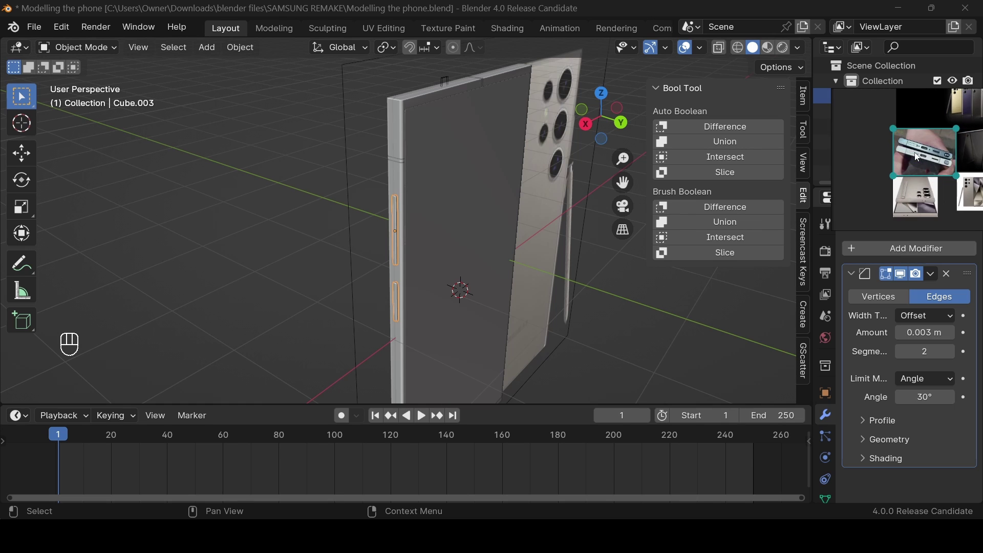
scroll(923, 148, "up", 5)
scroll(922, 146, "down", 4)
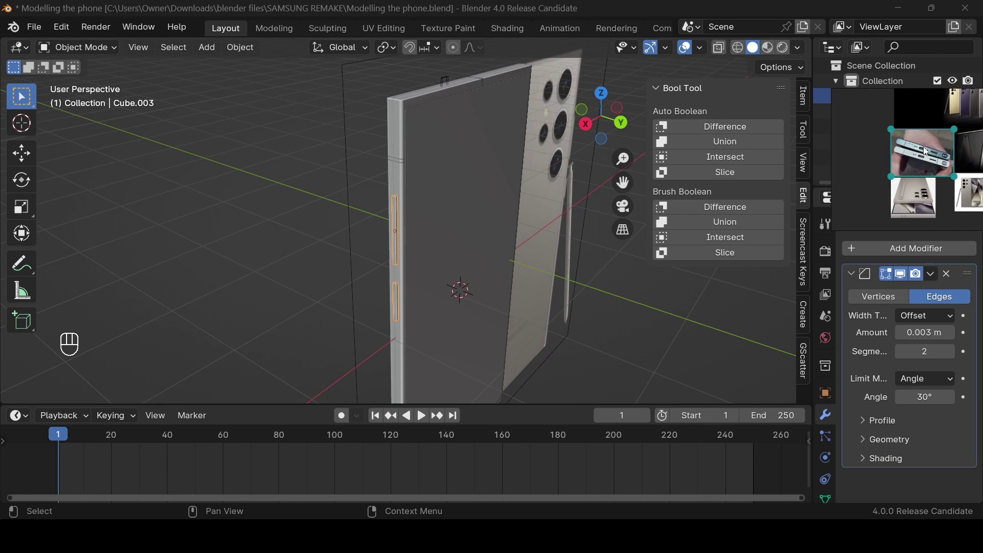
View the phone model from behind and examine the camera lens layout in the reference image of the phone's back
left_click(585, 123)
left_click_drag(585, 124, 615, 143)
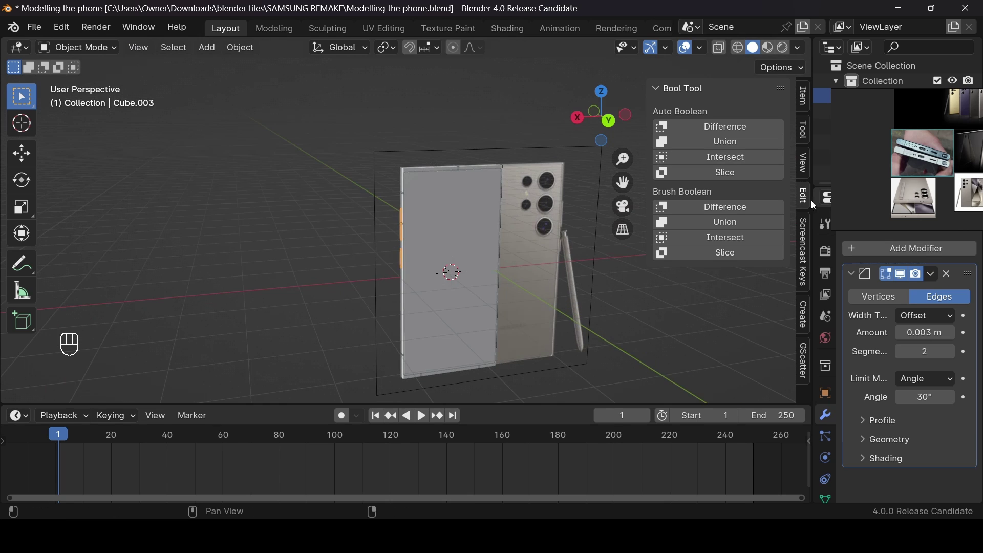
left_click(971, 197)
scroll(971, 197, "up", 3)
scroll(933, 165, "up", 3)
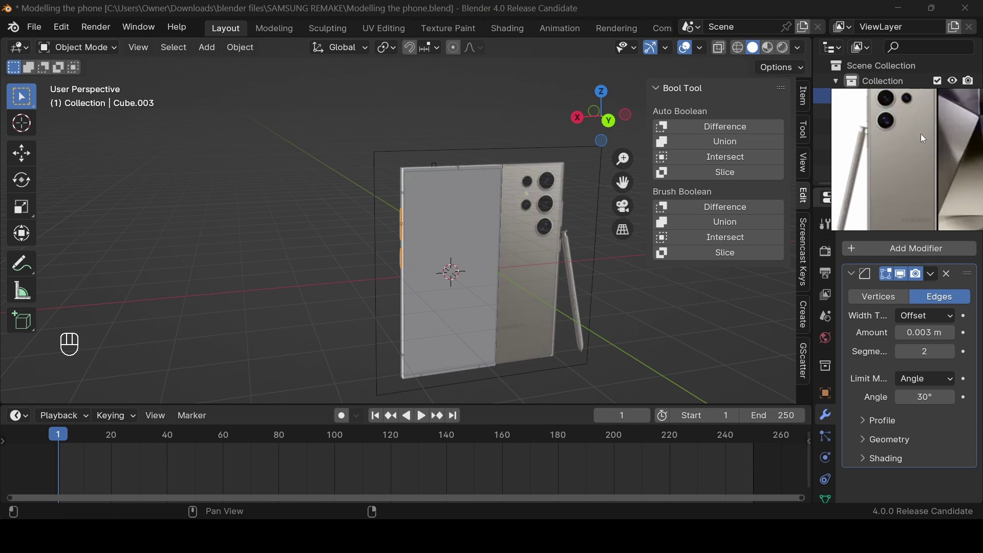
right_click_drag(920, 134, 927, 152)
scroll(927, 151, "down", 1)
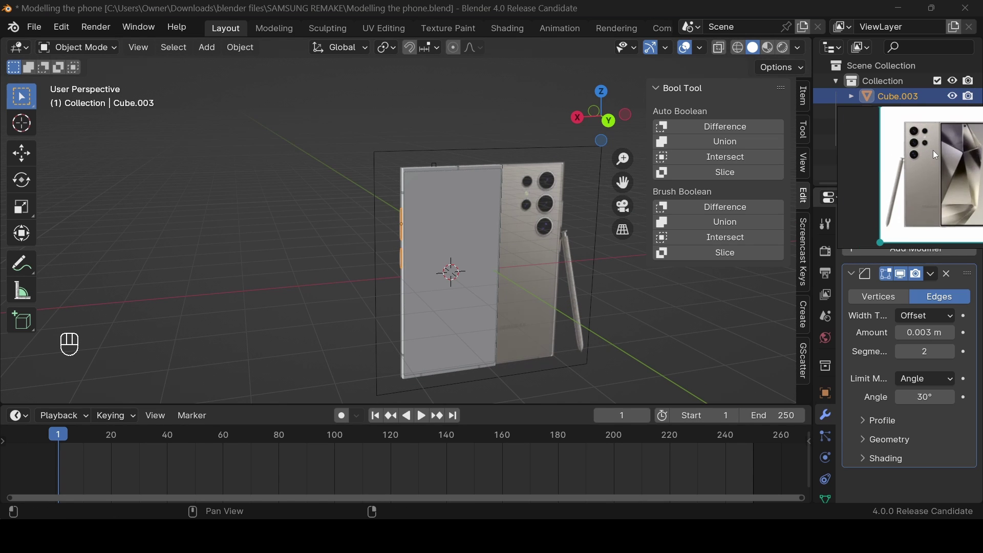
scroll(930, 149, "up", 3)
scroll(930, 149, "down", 3)
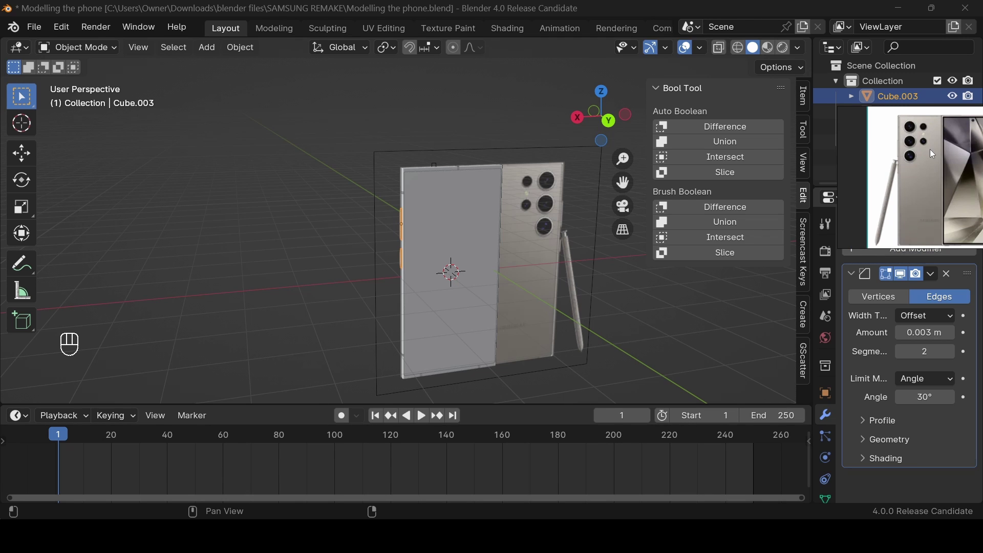
scroll(970, 137, "up", 2)
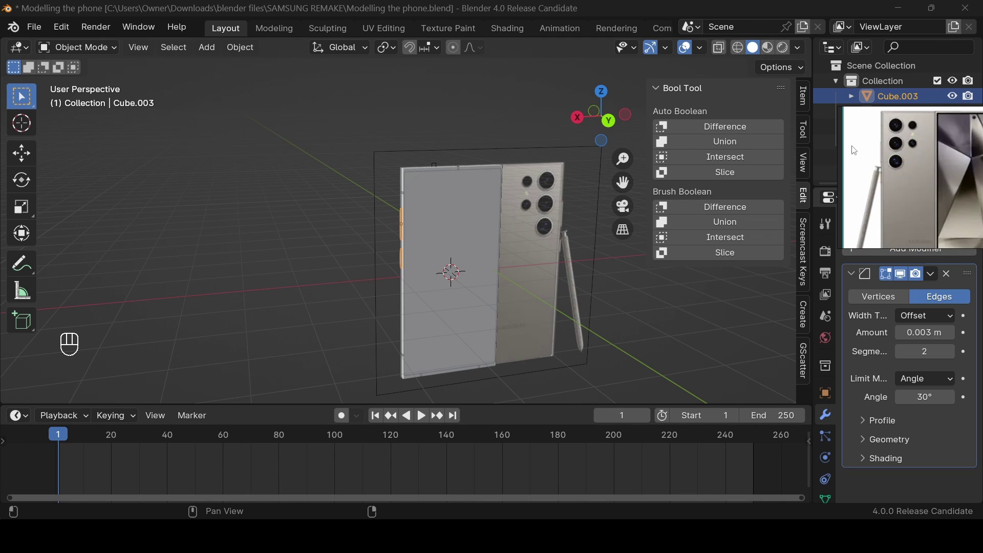
scroll(902, 153, "up", 3)
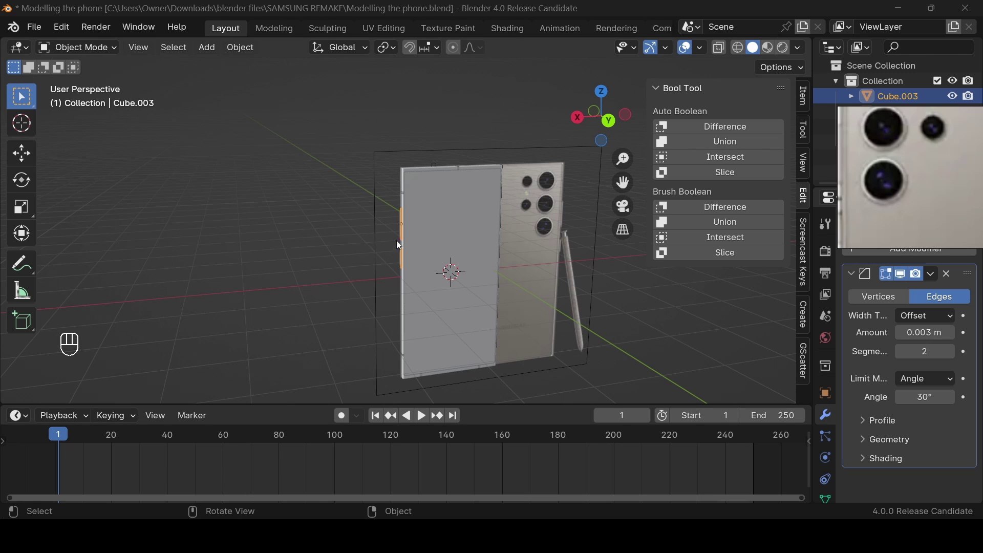
Add a 50-vertex mesh cylinder with a 1 m radius and 2 m depth at the 3D cursor
left_click(444, 210)
key("shift+a")
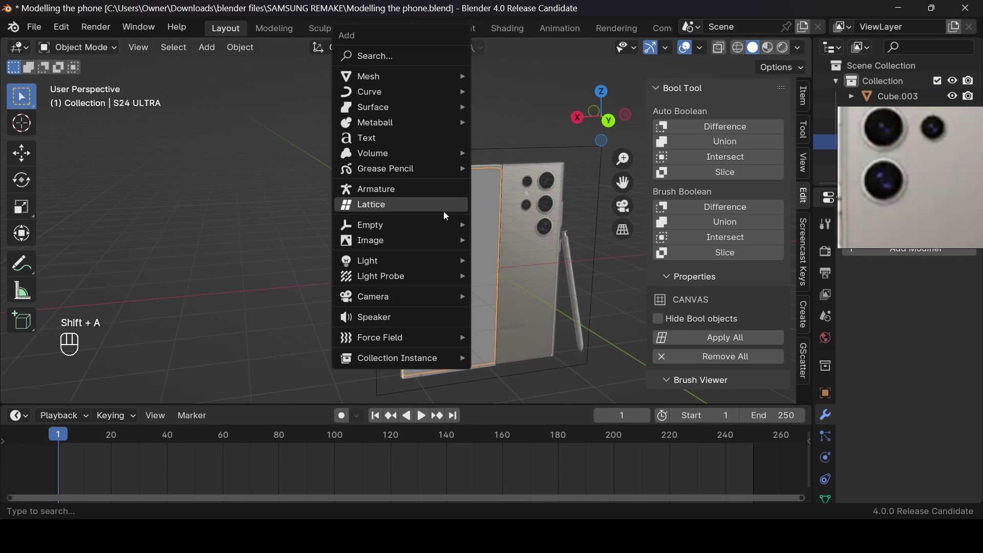
type("cy")
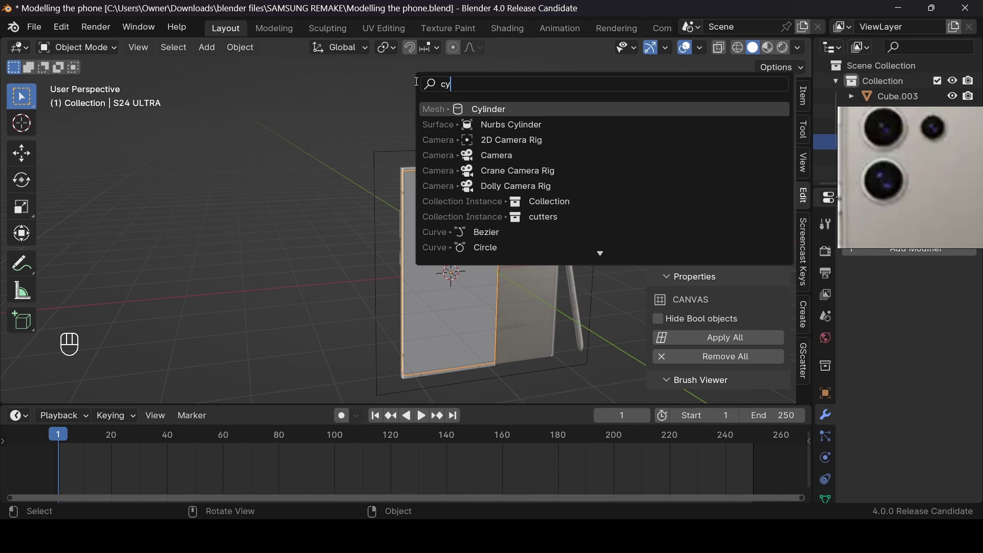
key("Return")
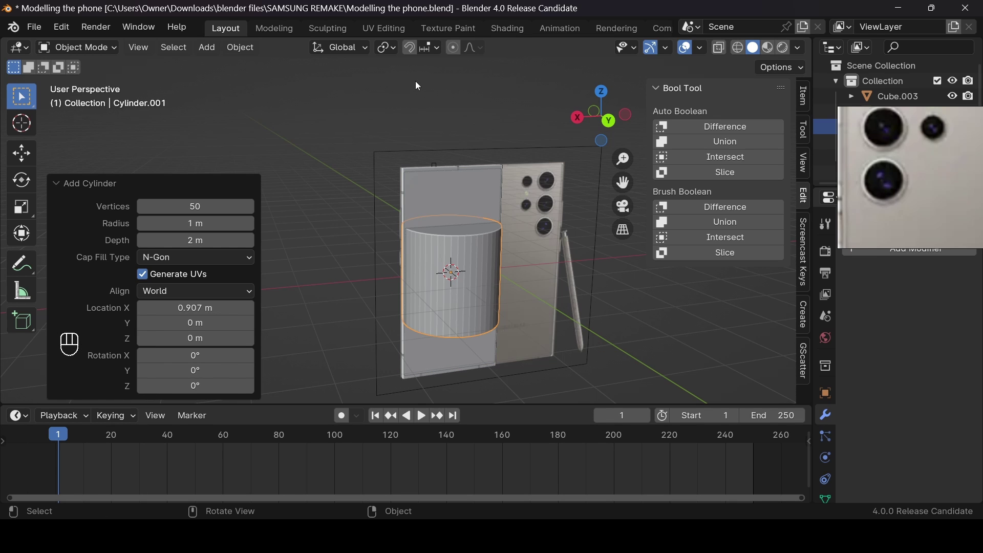
key("XF86AudioLowerVolume")
key("XF86AudioLowerVolume")
key("XF86AudioLowerVolume")
key("XF86AudioLowerVolume")
key("XF86AudioLowerVolume")
Rotate the cylinder 90° about the global X axis
key("r")
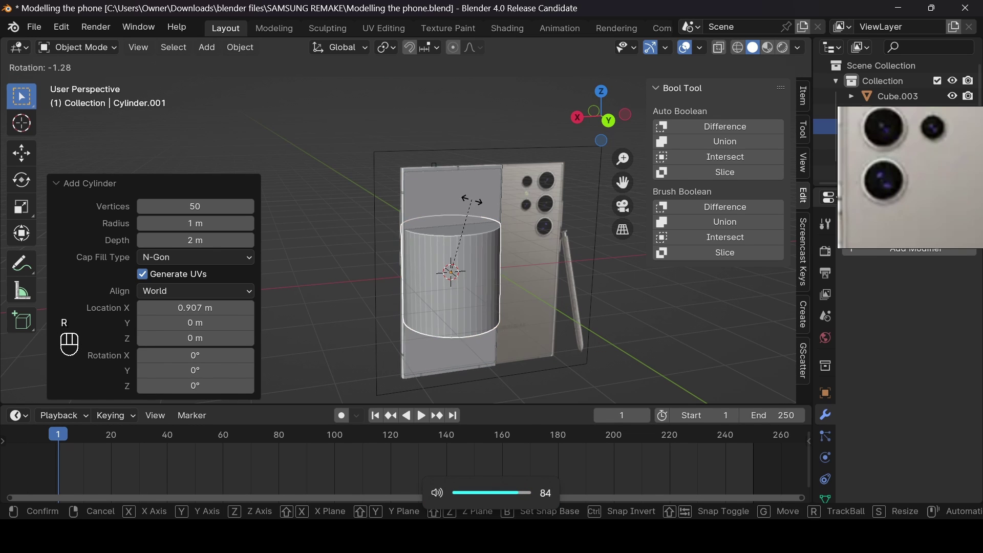
key("x")
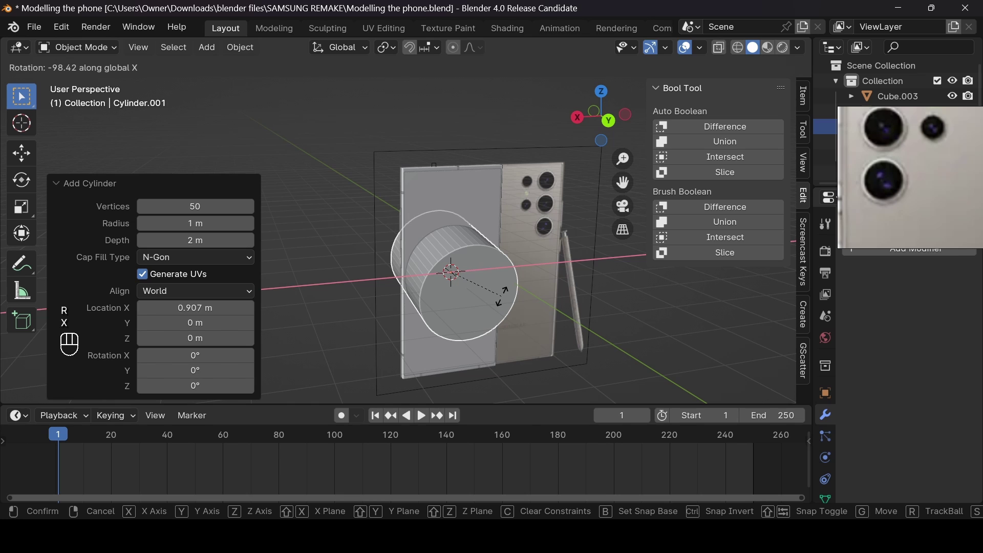
type("90")
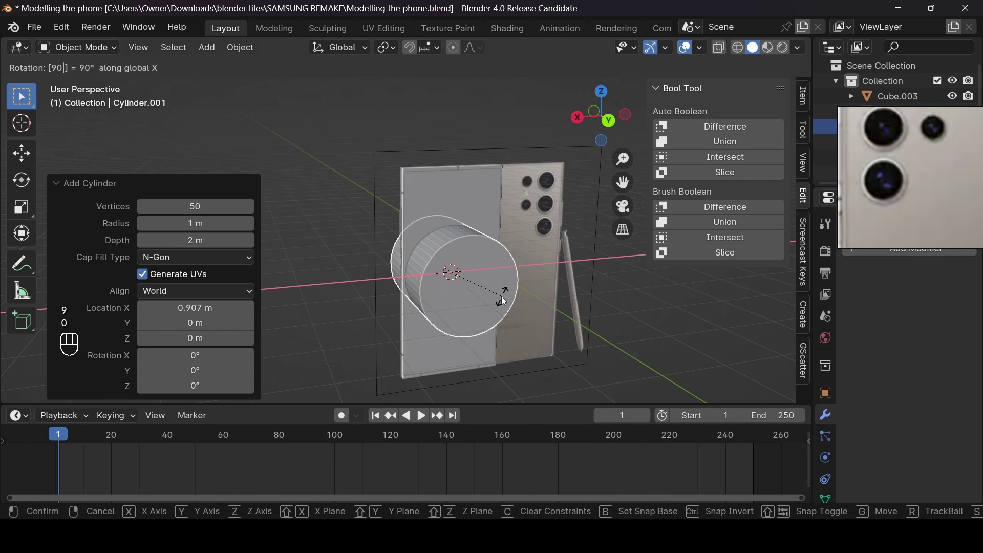
key("Return")
In back view, move the cylinder about -2.14 m along X and 1.61 m along Z over the reference's large camera lenses
left_click(608, 120)
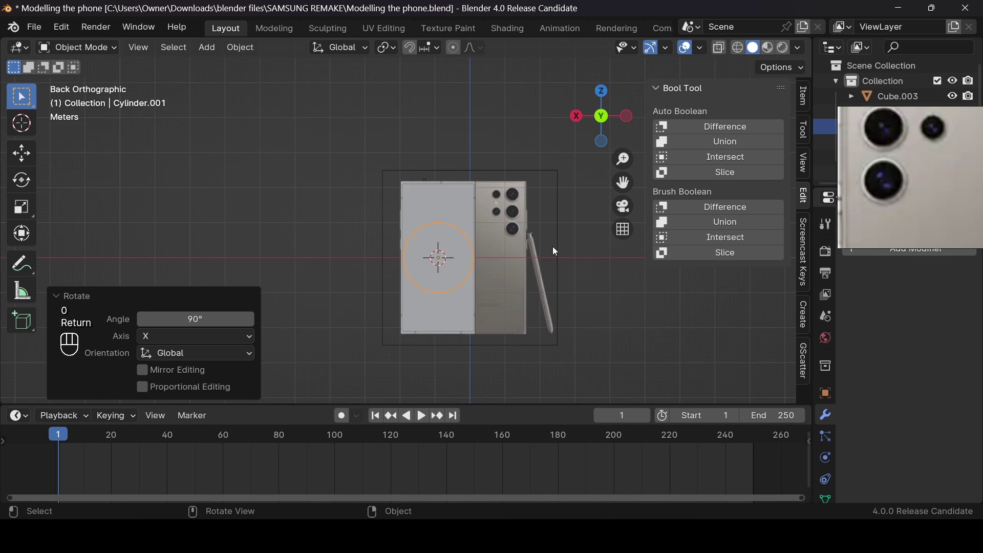
scroll(515, 283, "up", 5)
scroll(520, 284, "down", 2)
key("g")
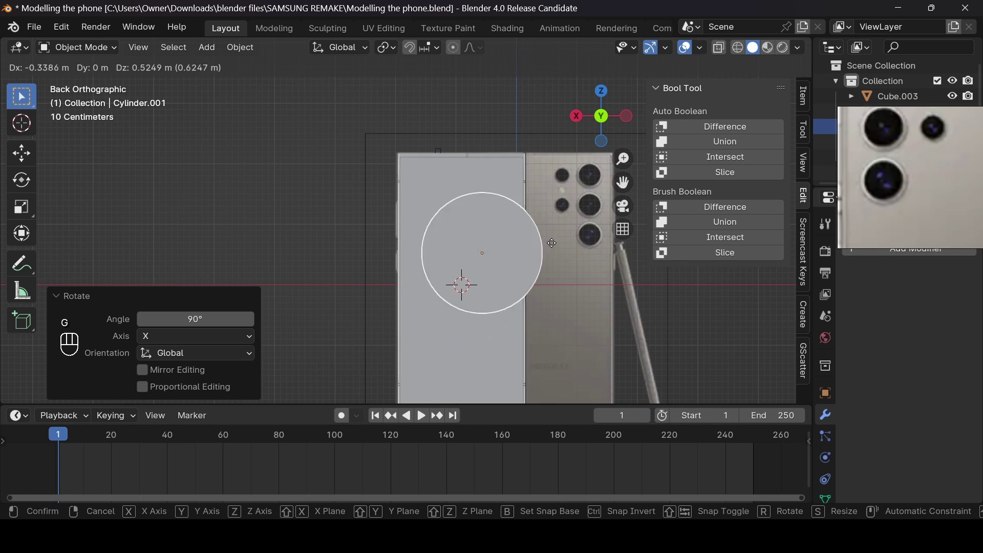
left_click(631, 186)
Scale the cylinder uniformly to about 0.235, close to the size of the reference's large camera lens
left_click_drag(630, 186, 493, 206)
scroll(578, 202, "up", 4)
scroll(578, 203, "down", 1)
key("s")
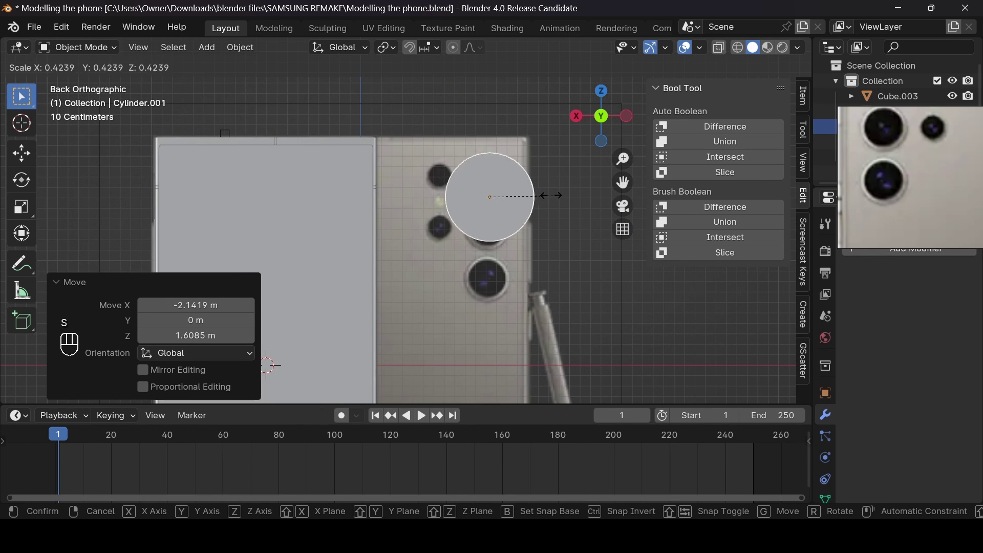
left_click(522, 189)
Move the cylinder up about 0.2 m along Z onto the reference's uppermost large lens
key("g")
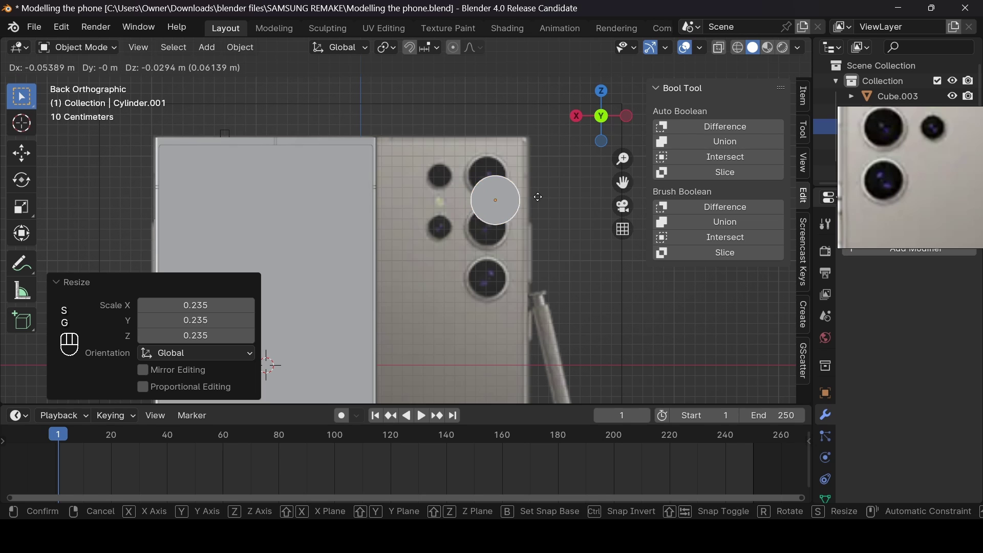
key("z")
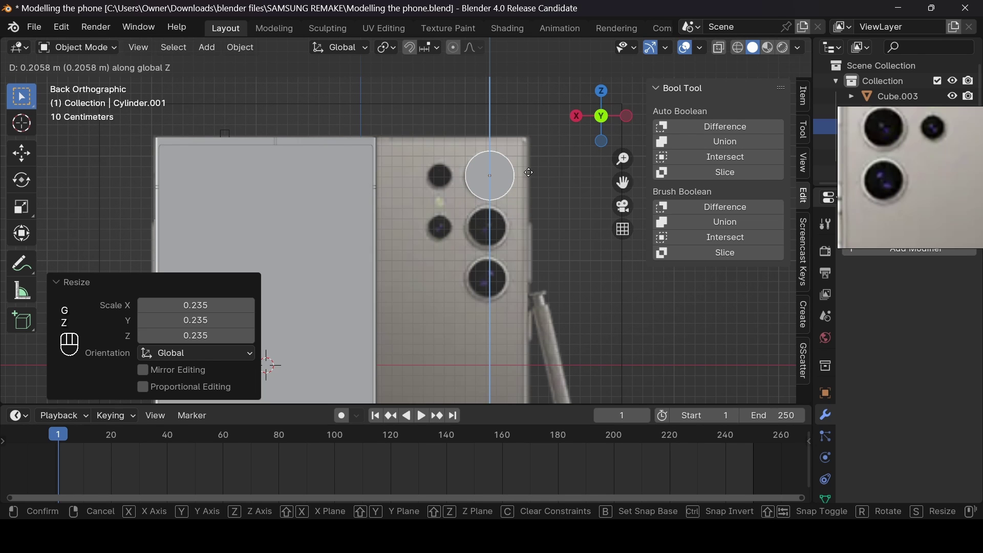
left_click(528, 173)
Turn on X-ray display and shift the cylinder about 0.02 m along X to centre it on the lens
key("alt+z")
scroll(536, 180, "up", 3)
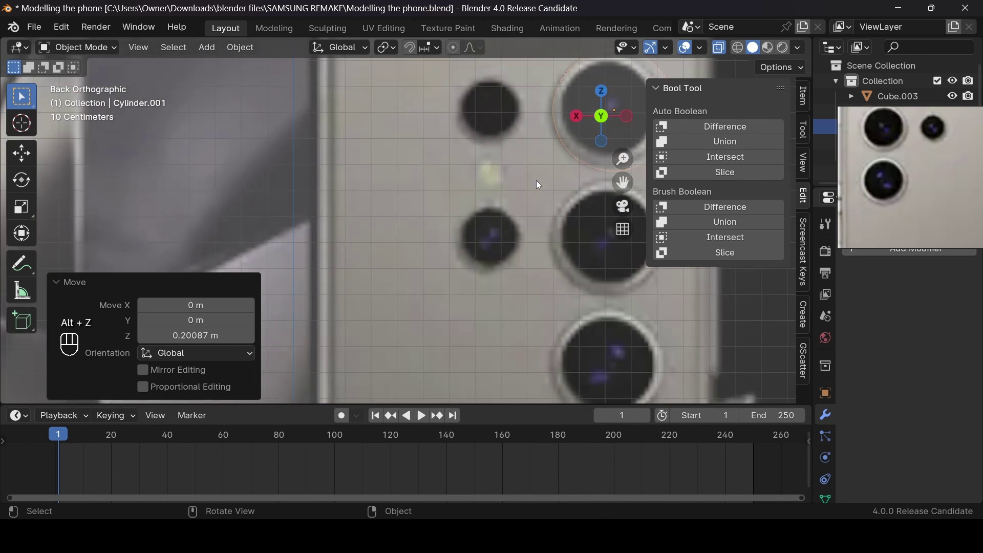
scroll(535, 180, "down", 1)
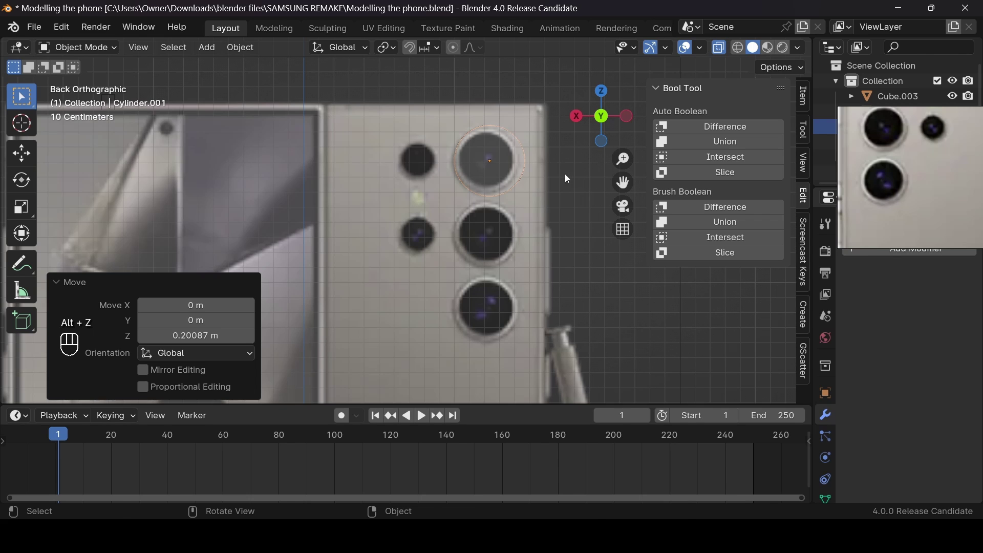
key("g")
key("x")
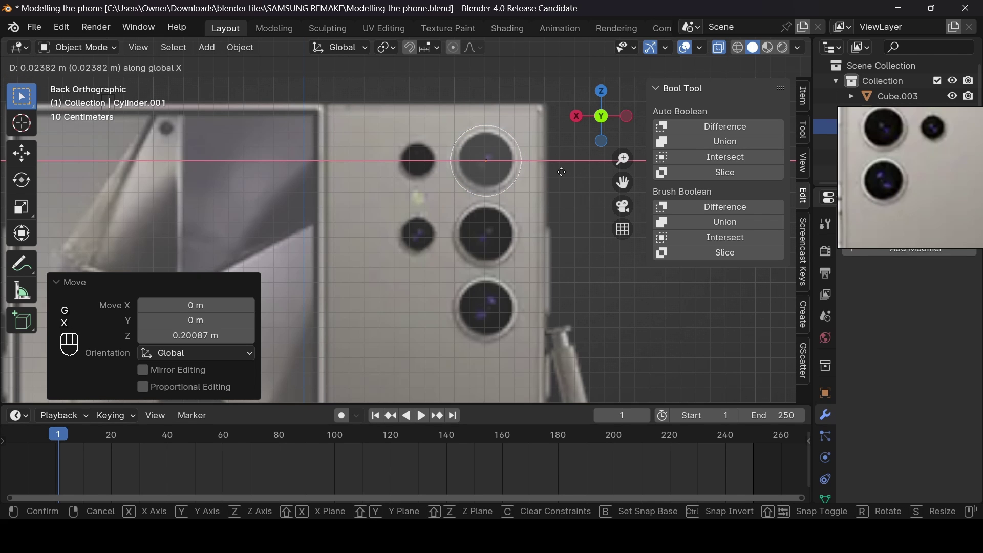
left_click(561, 171)
Scale the cylinder uniformly to 0.888 to match the reference's uppermost large lens, and turn off X-ray display
key("s")
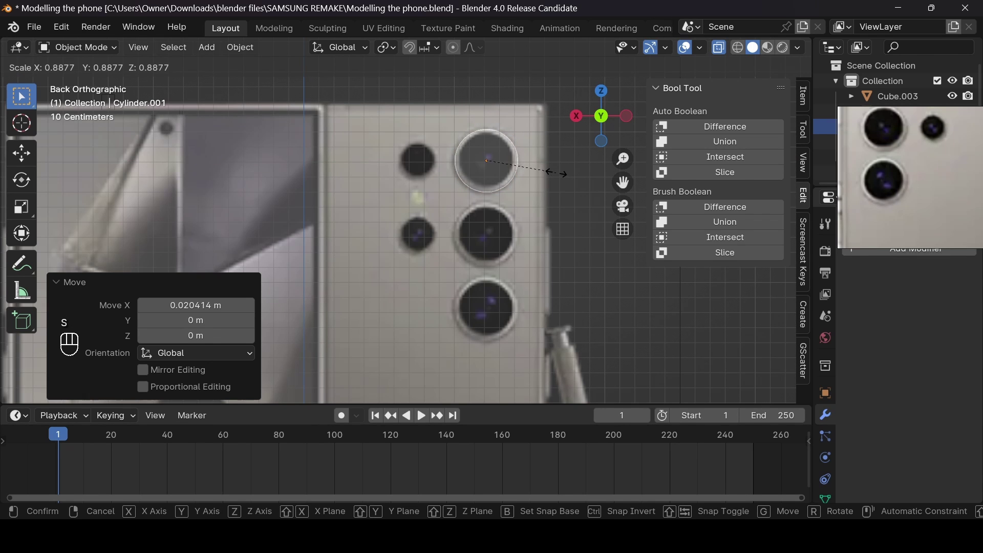
left_click(557, 173)
key("alt+z")
Move the cylinder about 2.75 m along X onto the modelled phone's upper corner and check it in back view with X-ray
middle_click_drag(558, 165, 543, 176)
key("g")
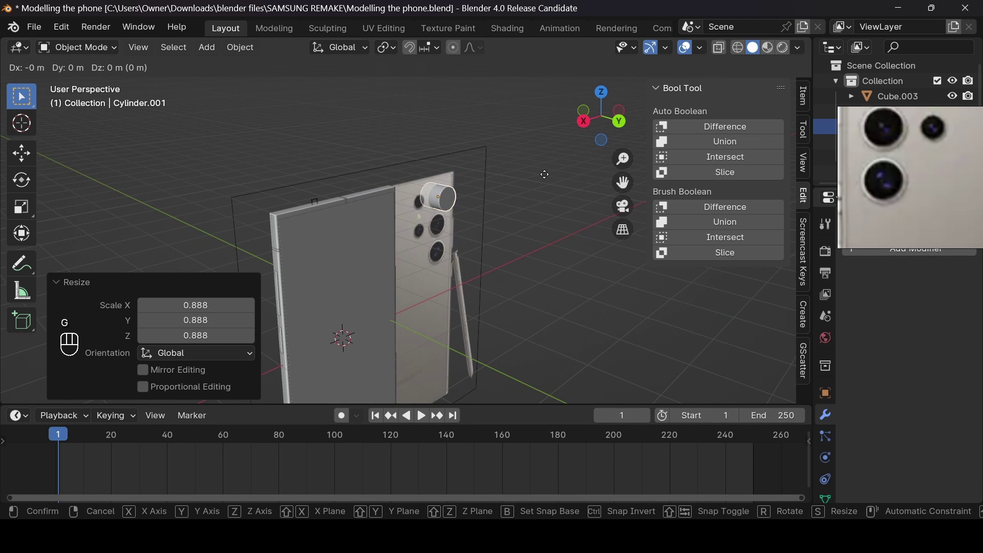
key("x")
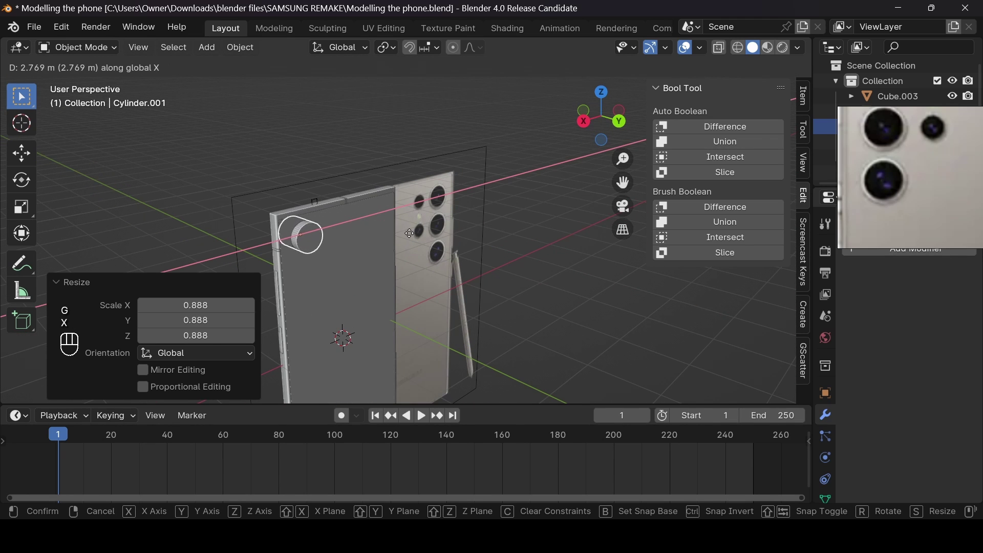
left_click(412, 234)
left_click(620, 121)
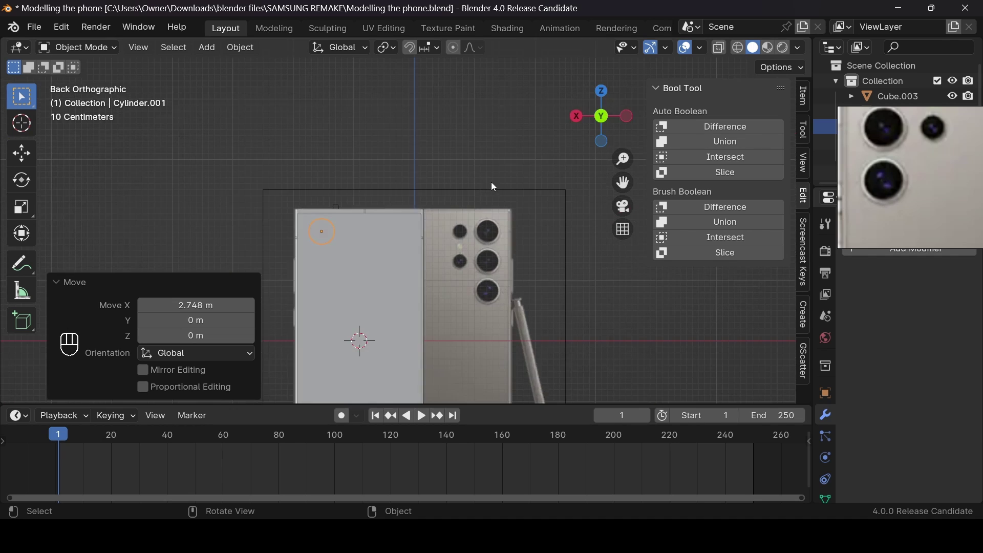
key("alt+z")
scroll(492, 194, "up", 3)
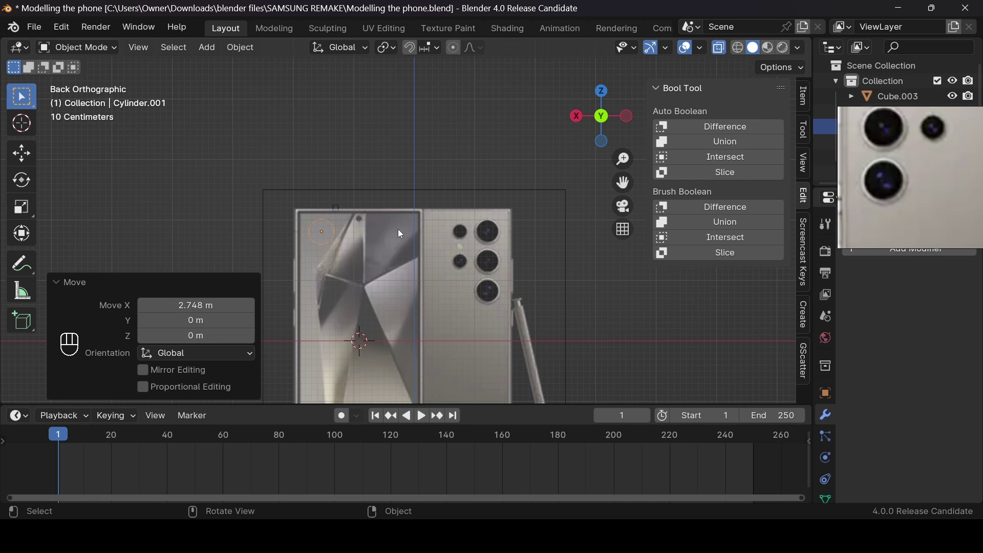
key("alt+z")
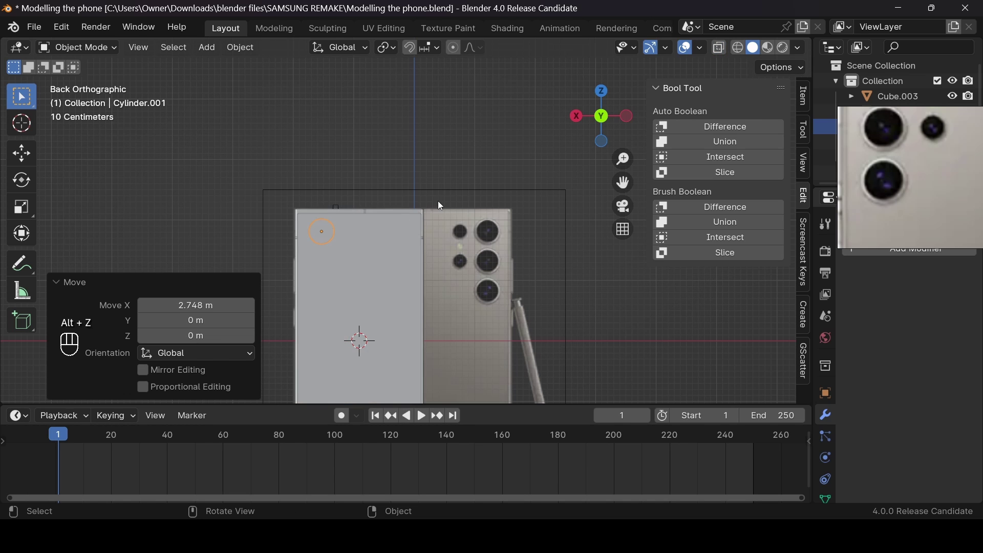
scroll(486, 181, "up", 2)
Flatten the cylinder into a thin disc by scaling it to about 0.098 along Y
left_click_drag(592, 127, 632, 134)
key("s")
key("y")
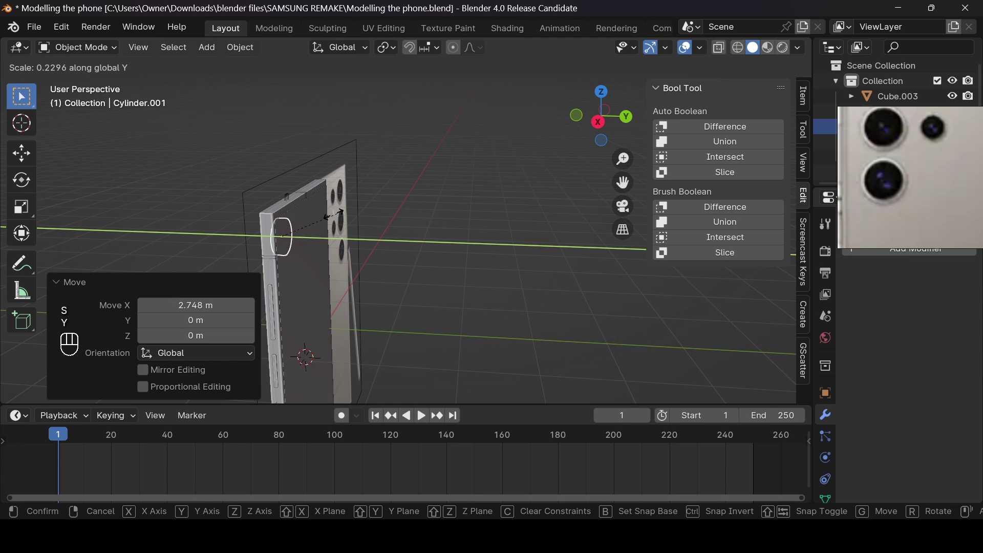
left_click(319, 298)
Check the lens protrusion in the reference images, and in right view move the disc about 0.085 m along Y onto the phone's back
scroll(907, 171, "down", 3)
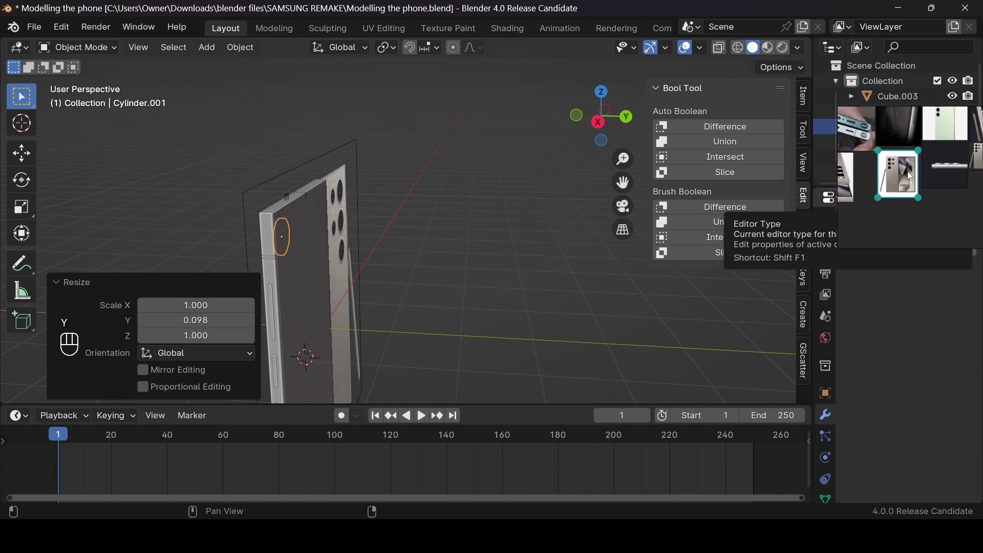
scroll(916, 156, "down", 3)
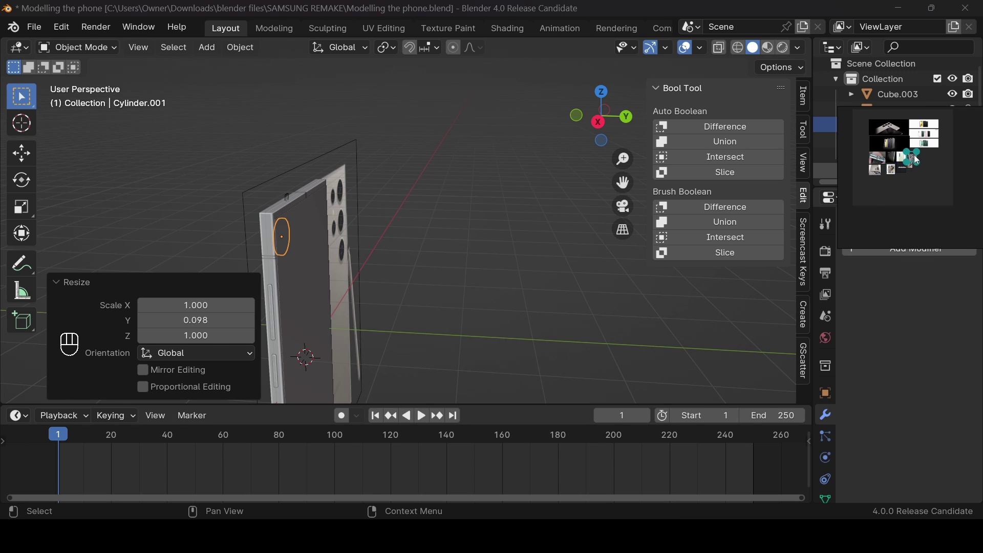
scroll(914, 165, "up", 8)
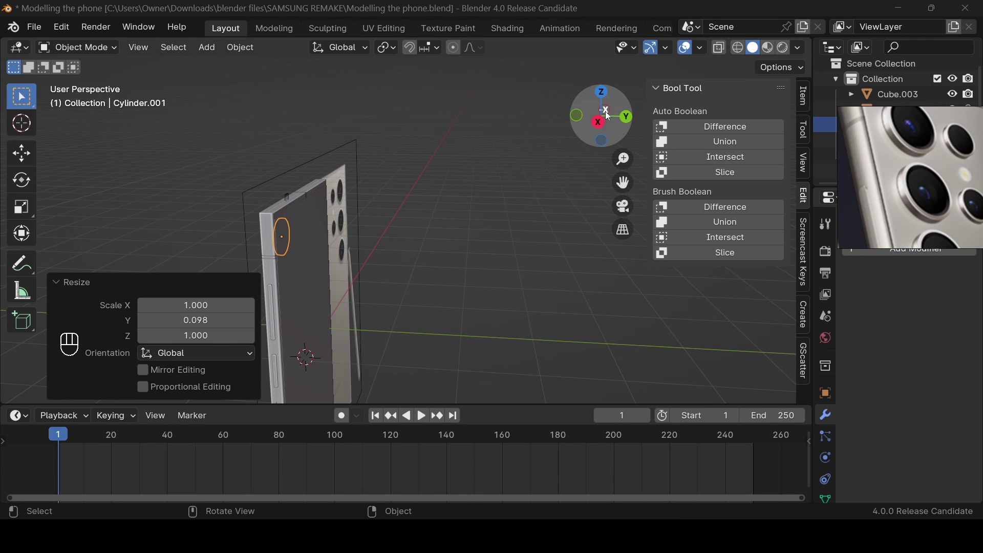
left_click(604, 126)
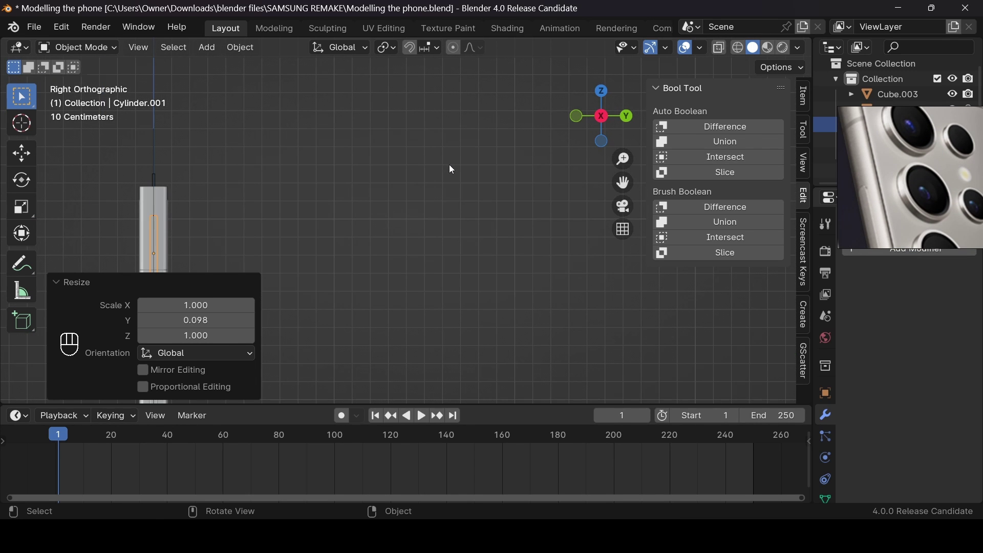
key("KP_Decimal")
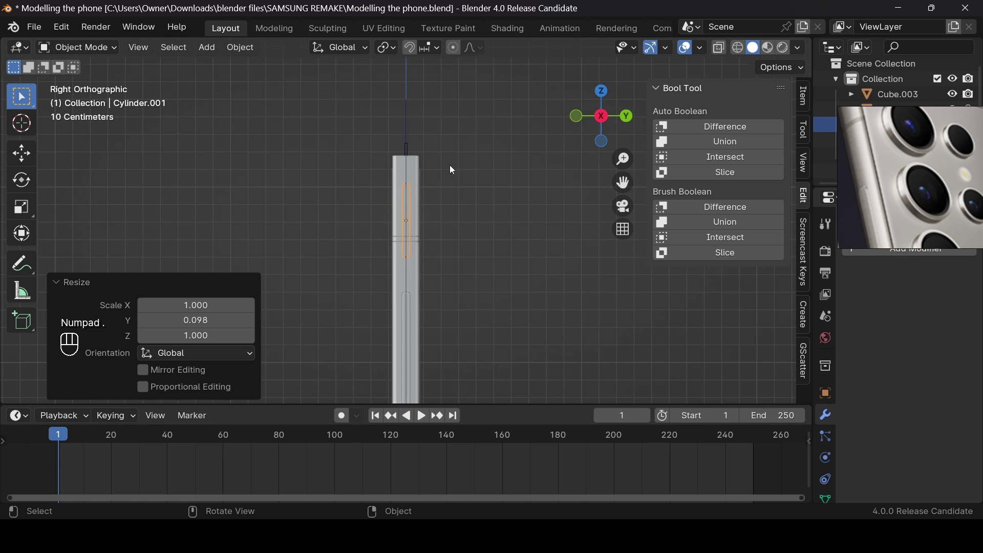
key("g")
key("y")
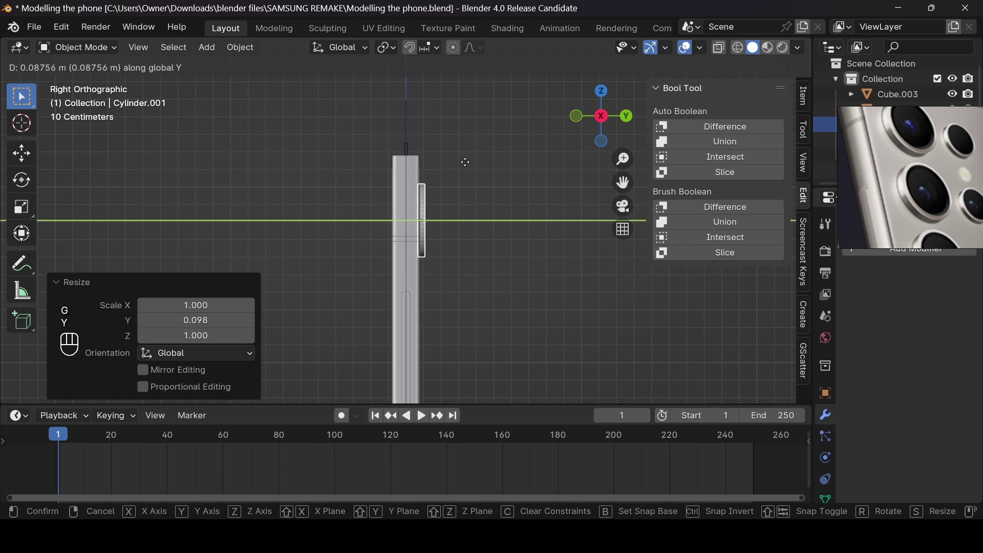
left_click(464, 161)
Thicken the disc by scaling it to 1.488 along Y and shift it about 0.0026 m along Y
left_click_drag(602, 115, 563, 138)
key("s")
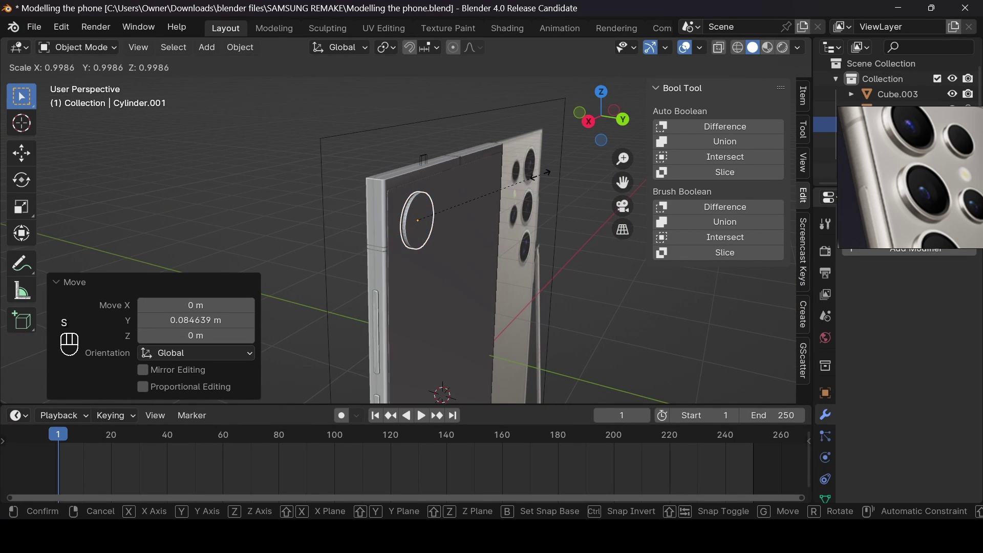
key("y")
left_click(598, 199)
key("g")
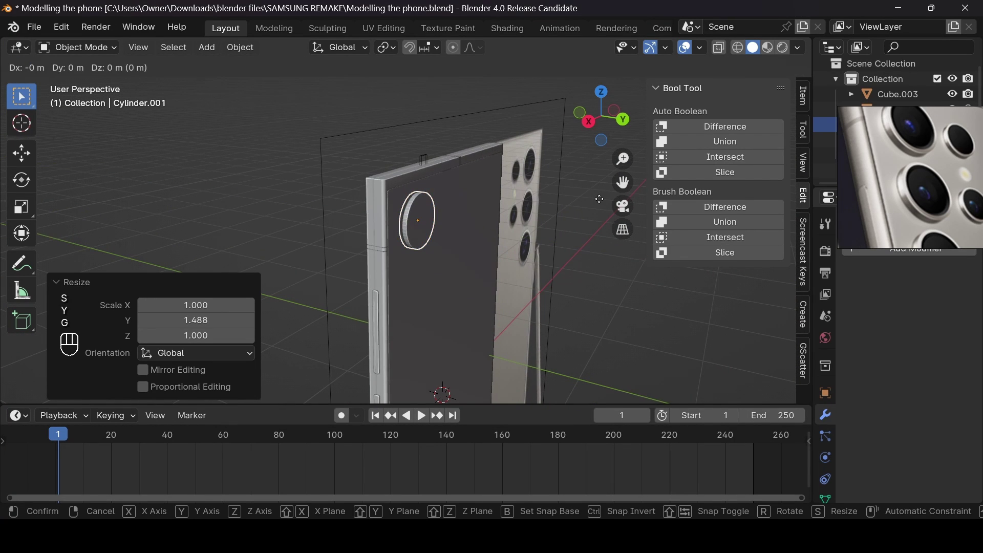
key("y")
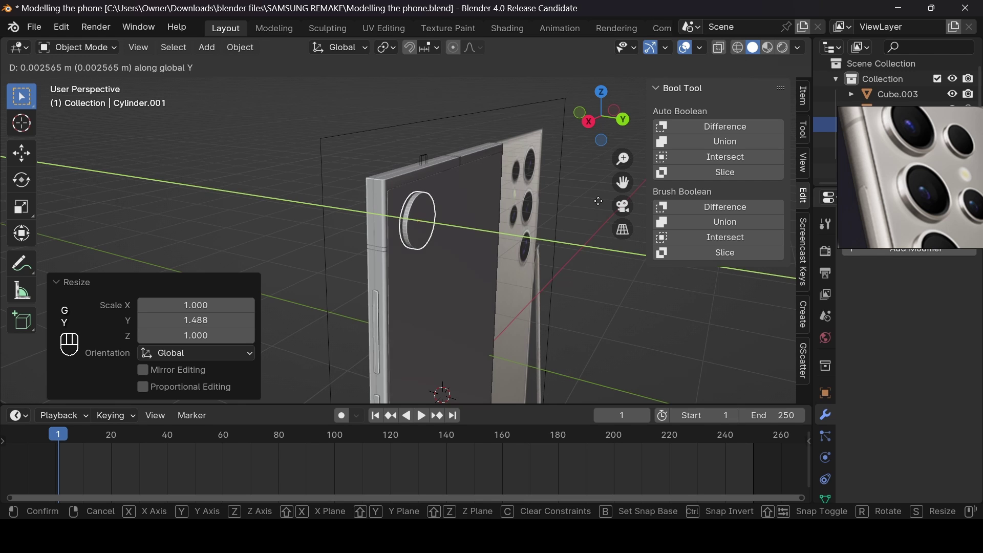
left_click(589, 212)
Compare the disc with the reference lens ring, duplicate it in place and scale the copy uniformly to 0.824
left_click_drag(603, 116, 599, 144)
scroll(599, 144, "down", 6)
scroll(599, 143, "up", 6)
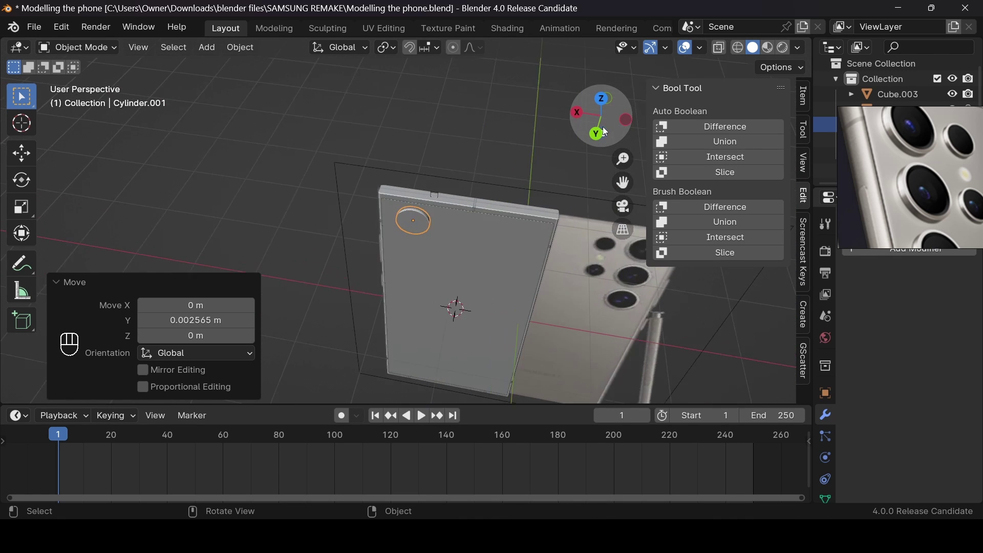
scroll(533, 188, "up", 4)
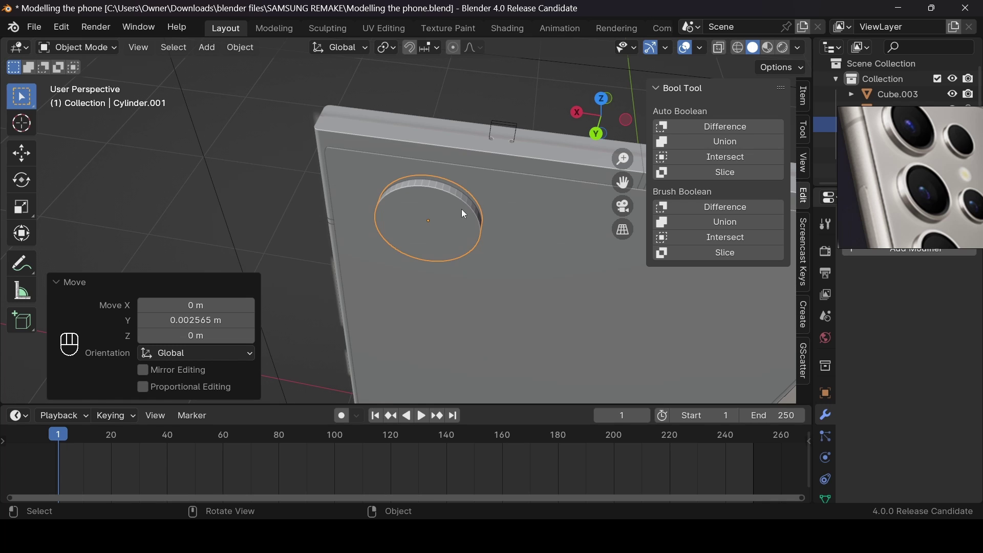
left_click_drag(599, 113, 742, 123)
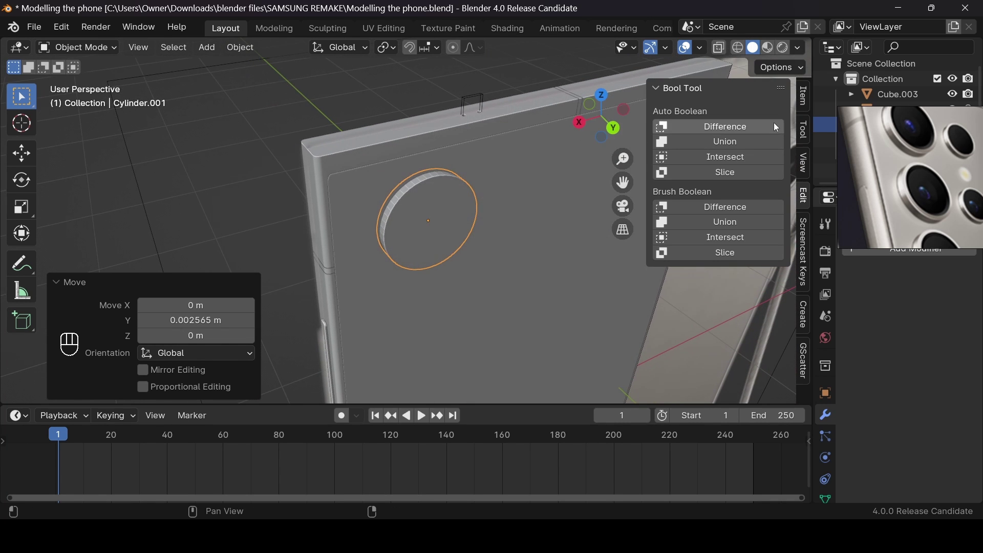
scroll(920, 208, "up", 4)
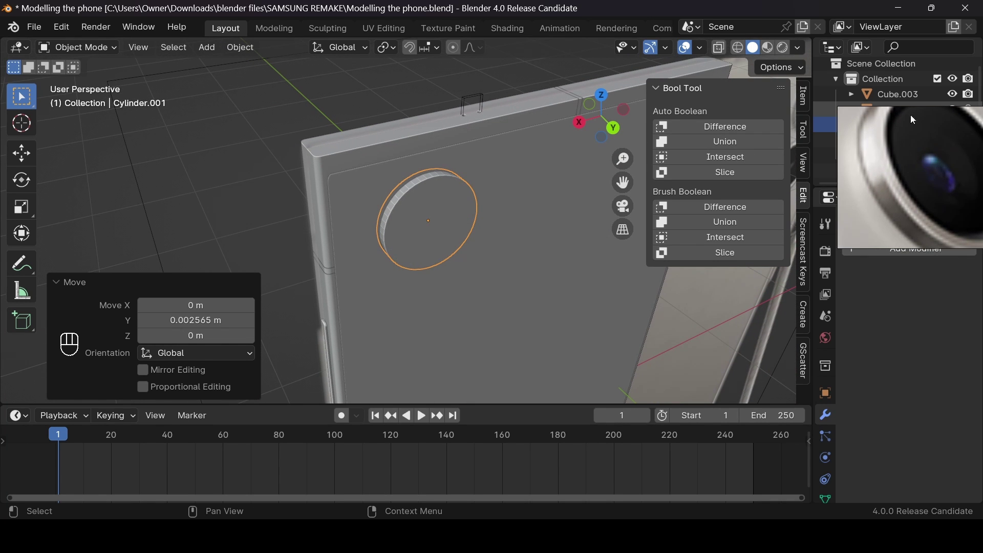
scroll(967, 209, "down", 3)
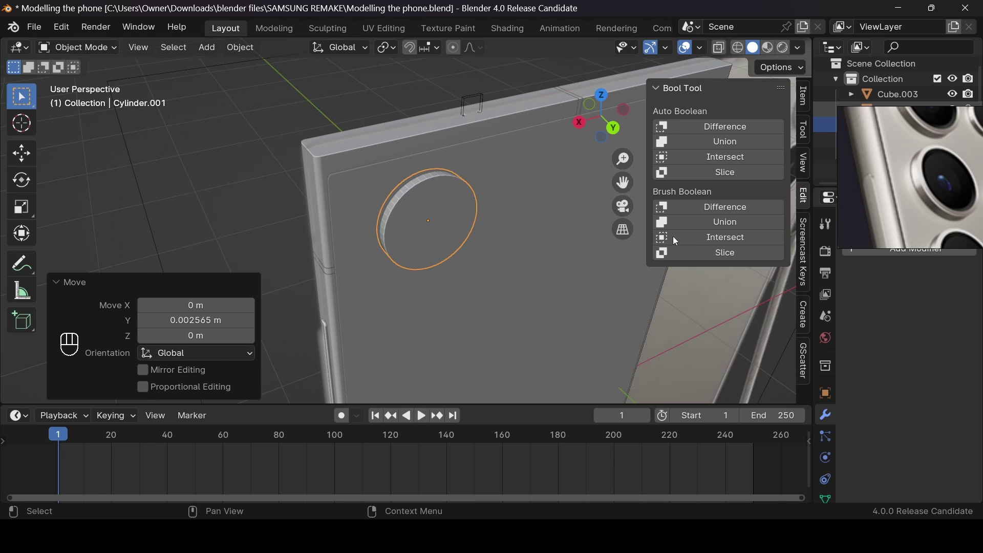
key("shift+d")
right_click(511, 245)
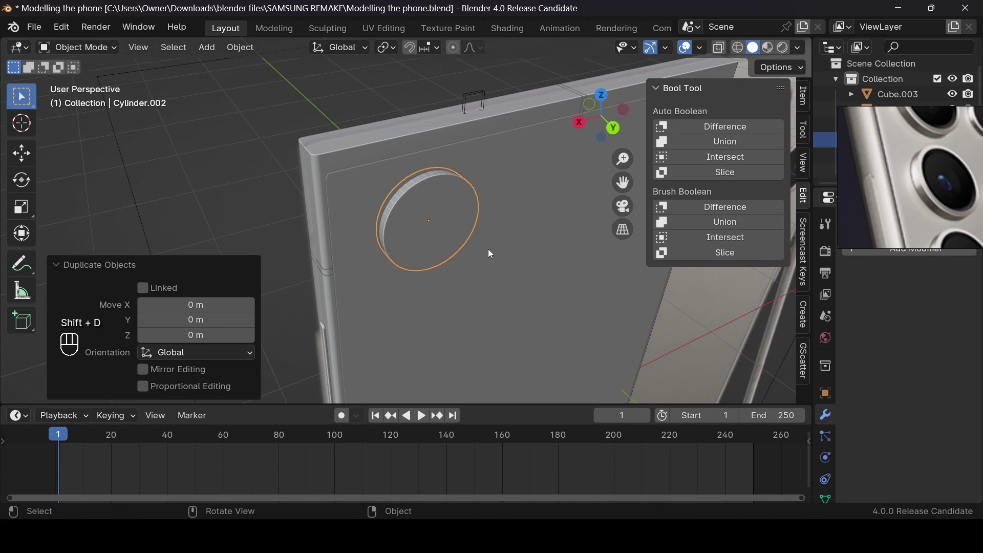
key("s")
left_click(523, 241)
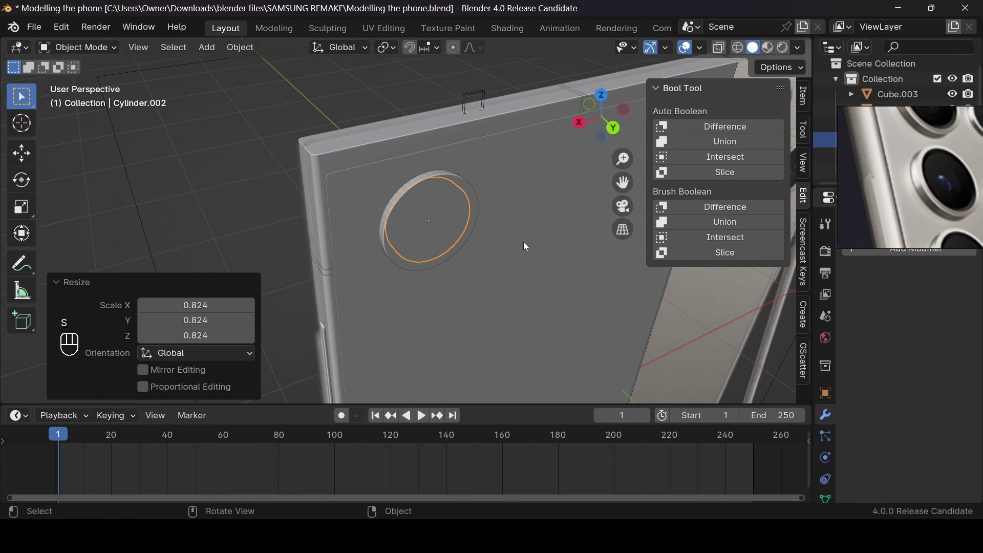
Stretch the inner cylinder to about 4.074 along Y so it passes through the outer disc
key("s")
key("y")
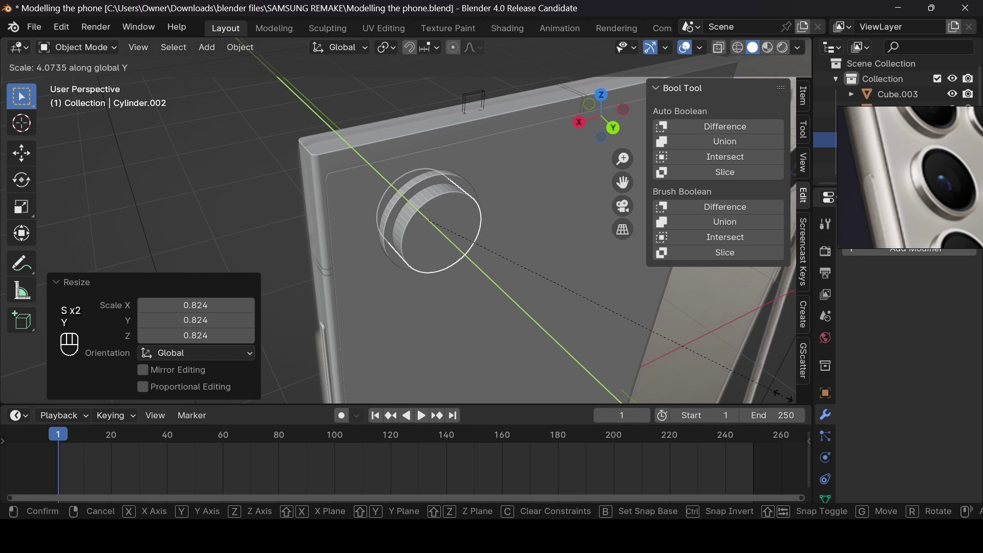
left_click(621, 174)
In back view, scale the inner cylinder and outer disc together to about 0.947 along X and apply their scale
left_click_drag(604, 121, 618, 135)
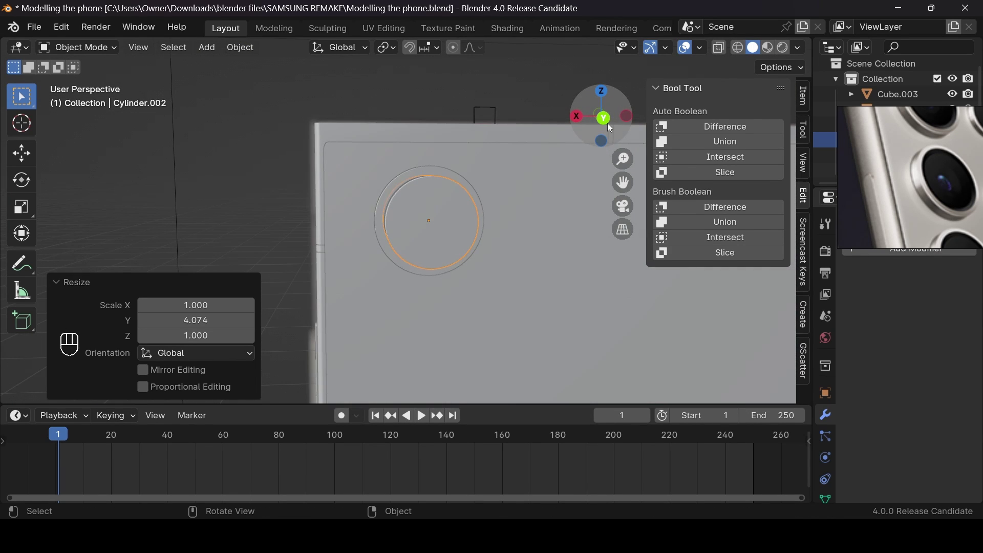
left_click(607, 123)
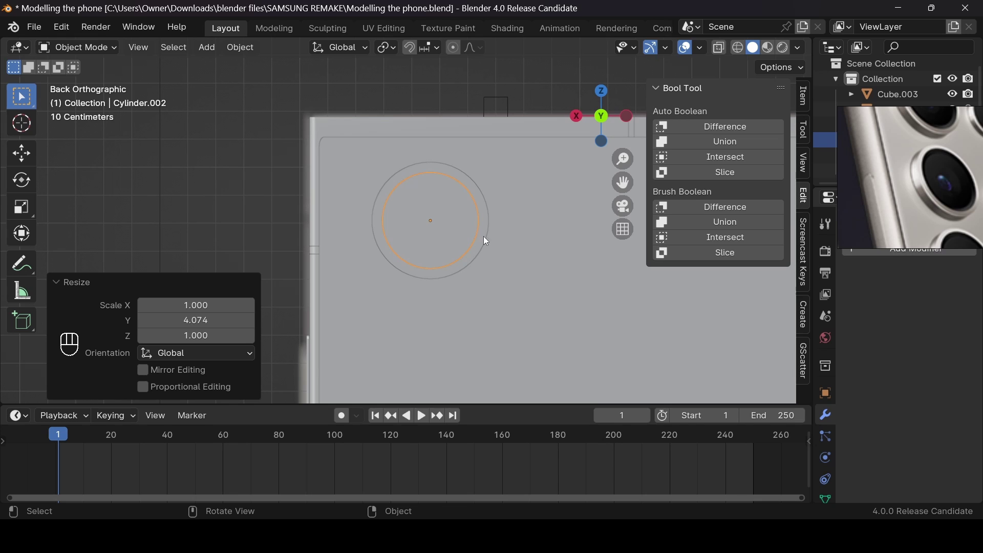
left_click(485, 239, "shift")
key("s")
key("x")
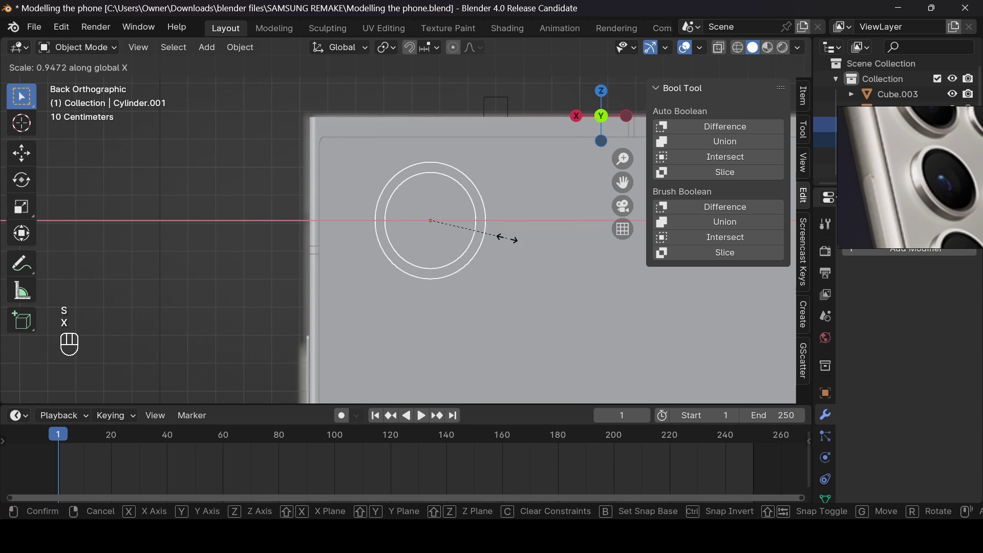
left_click(508, 238)
key("ctrl+a")
left_click(509, 239)
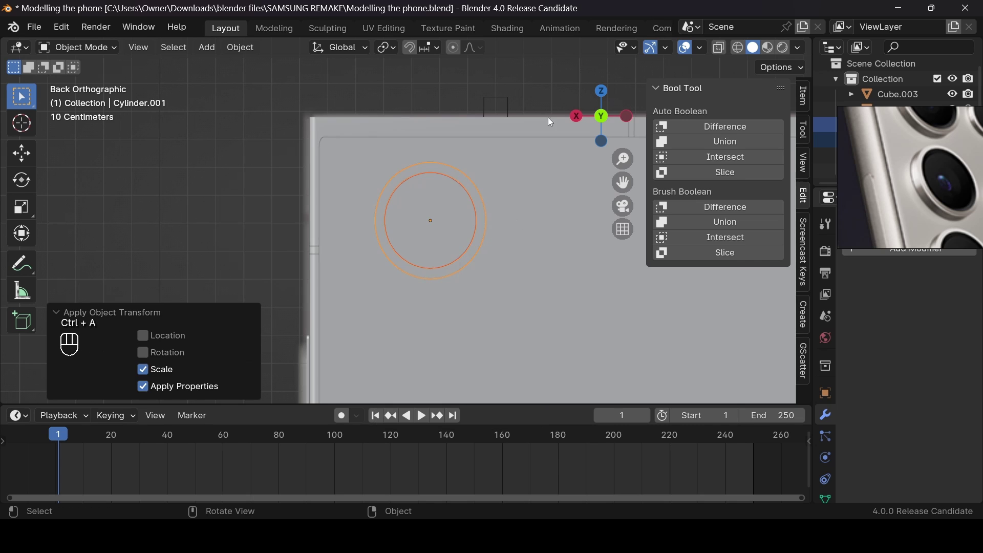
Scale the inner cylinder to 1.375 along Y and enlarge it uniformly to about 1.048
left_click_drag(589, 120, 597, 123)
middle_click_drag(399, 235, 446, 235)
key("shift+d")
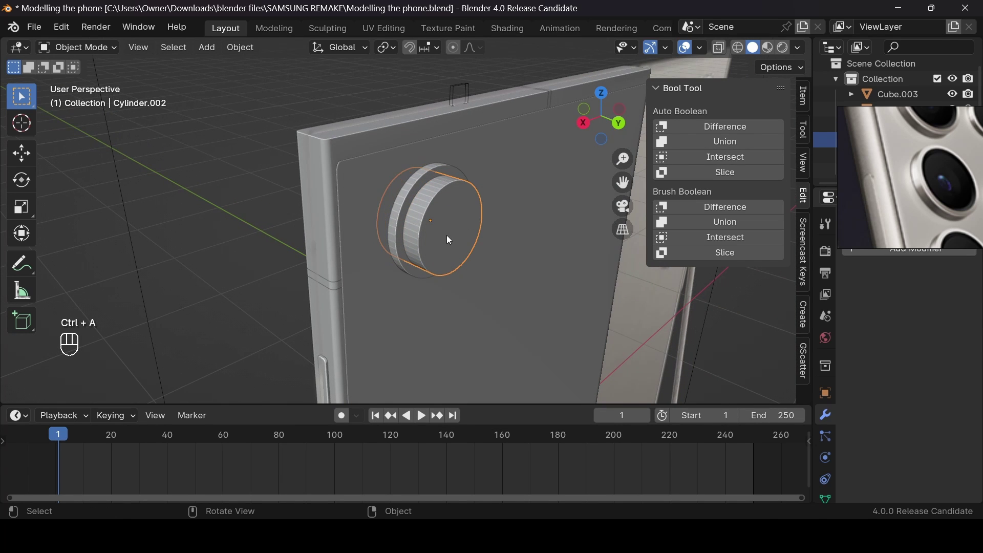
key("s")
key("y")
left_click(467, 246)
key("s")
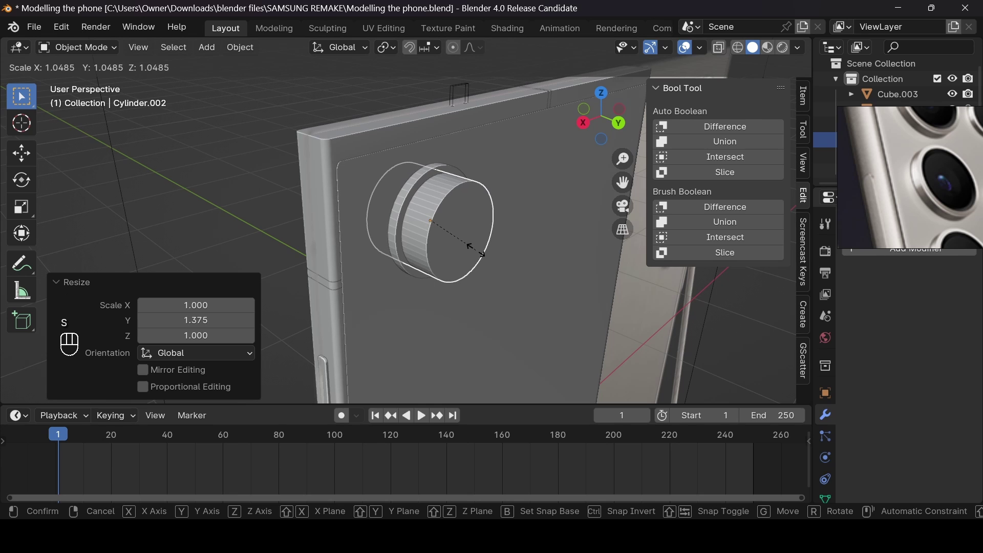
left_click(475, 250)
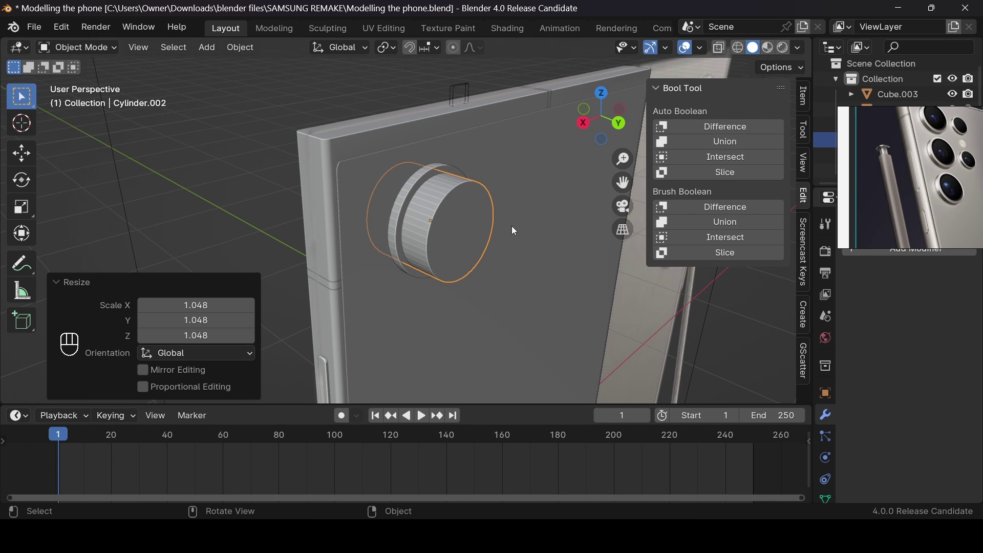
Try to slice the outer disc with the inner cylinder using the Brush Boolean Slice operation
left_click(419, 173, "shift")
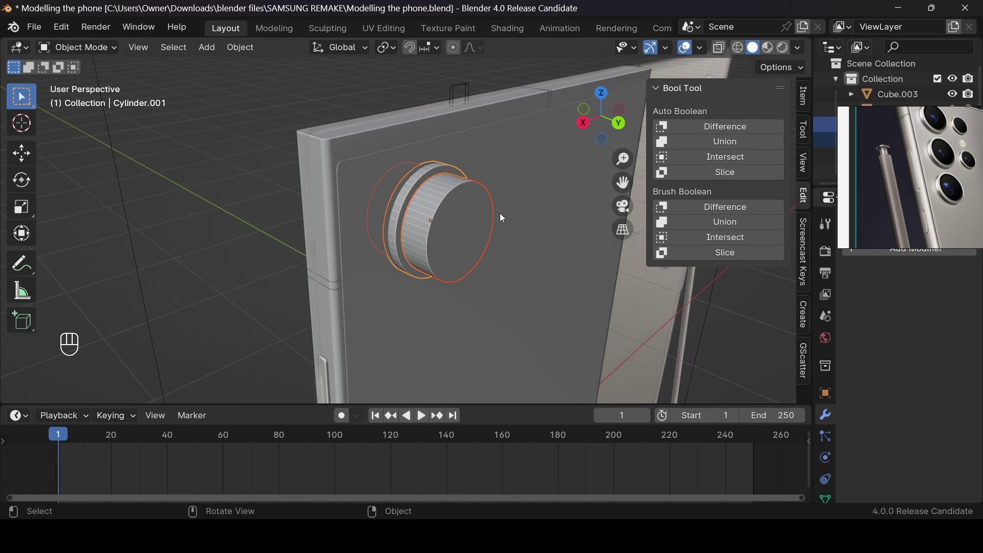
left_click(704, 250)
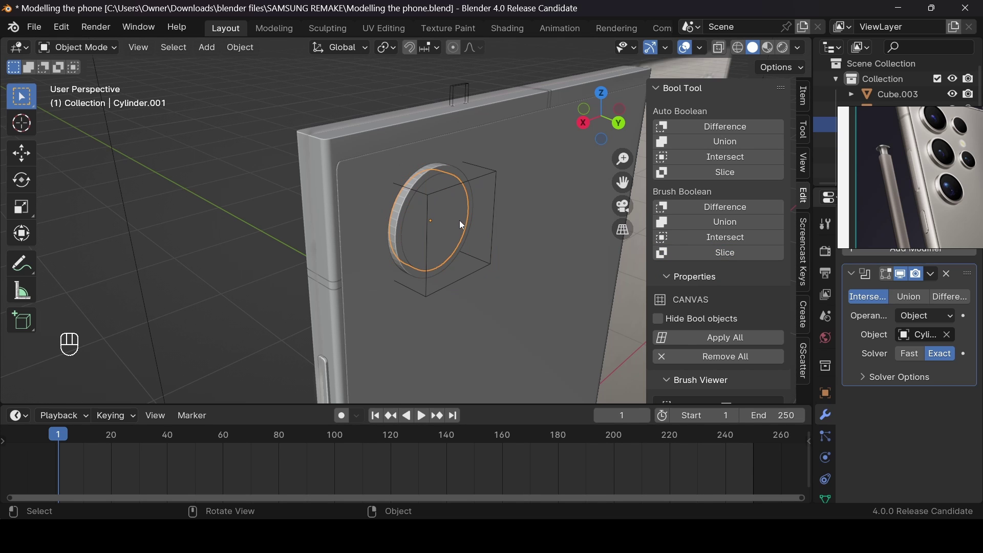
left_click_drag(605, 120, 580, 205)
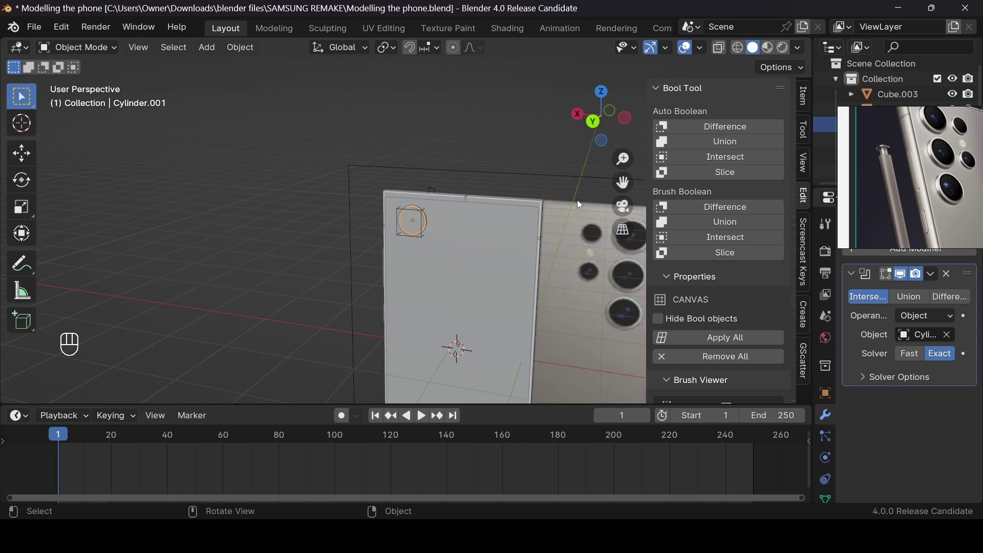
Undo the Brush Boolean Slice so the lens disc and inner cylinder are separate uncut objects again
key("ctrl+KP_1")
middle_click_drag(629, 199, 317, 228, "ctrl")
key("ctrl+z")
key("ctrl+z")
key("ctrl+z")
key("ctrl+z")
key("ctrl+z")
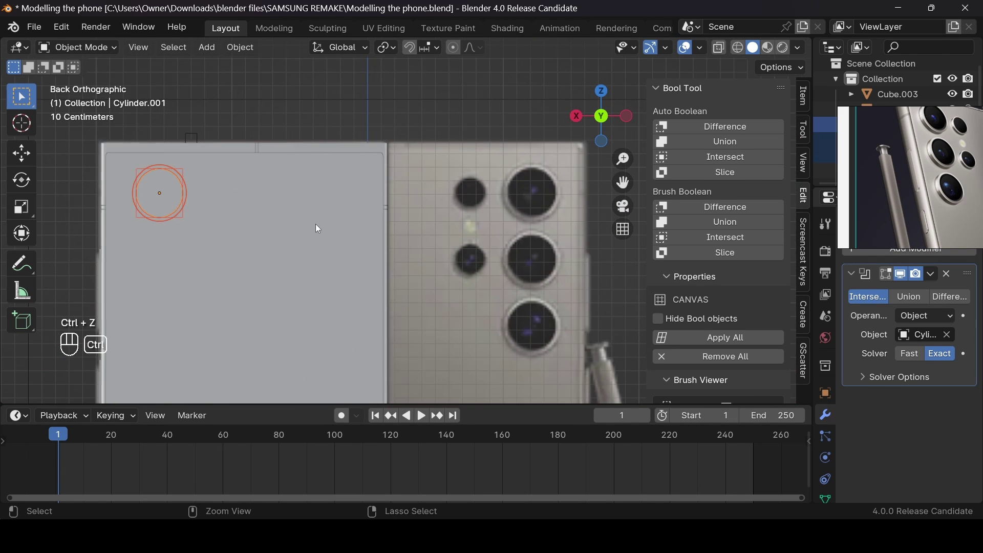
key("ctrl+z")
key("ctrl+z")
key("ctrl+z")
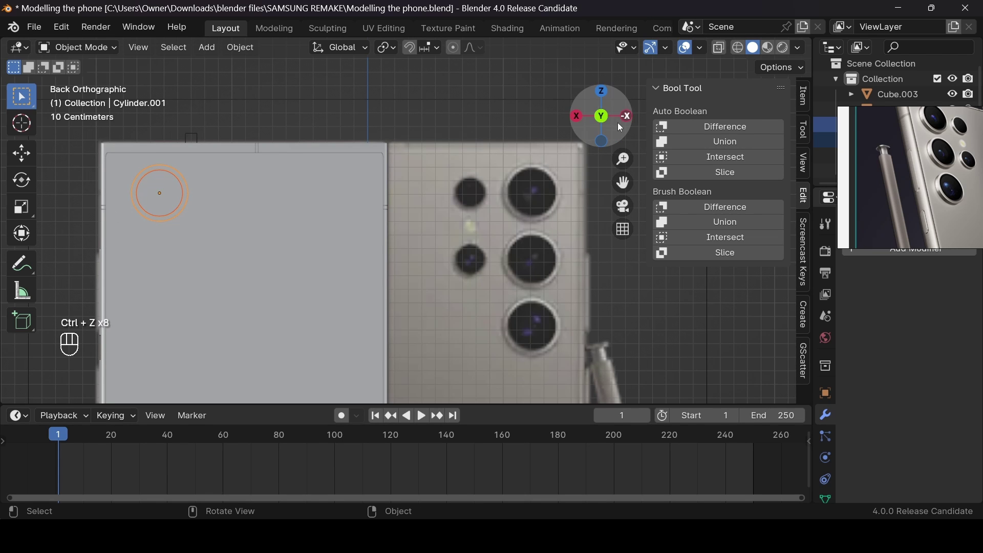
Slice the outer lens disc with the inner cylinder using the Brush Boolean Slice operation and clear the selection
left_click_drag(601, 116, 354, 163)
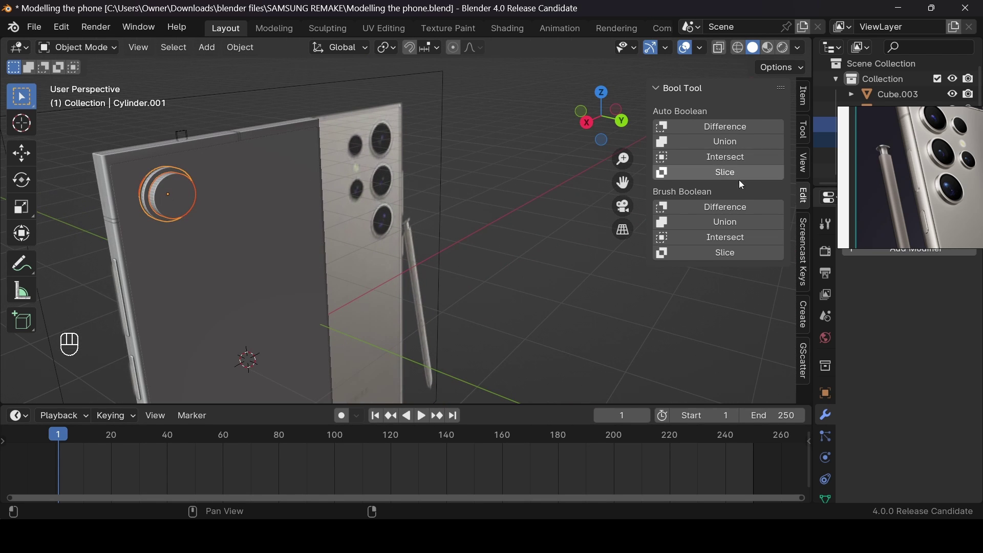
left_click(737, 251)
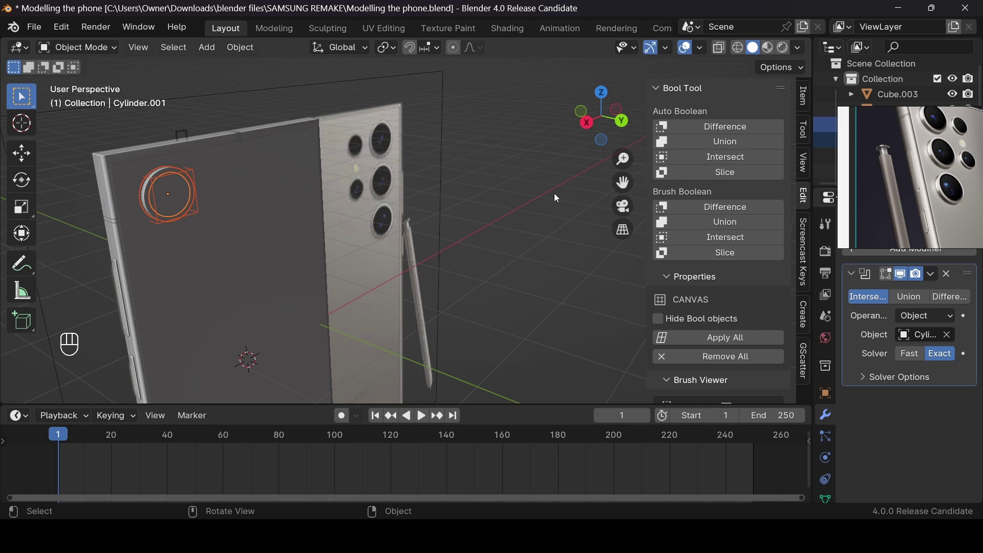
left_click(556, 163)
left_click_drag(635, 181, 591, 213)
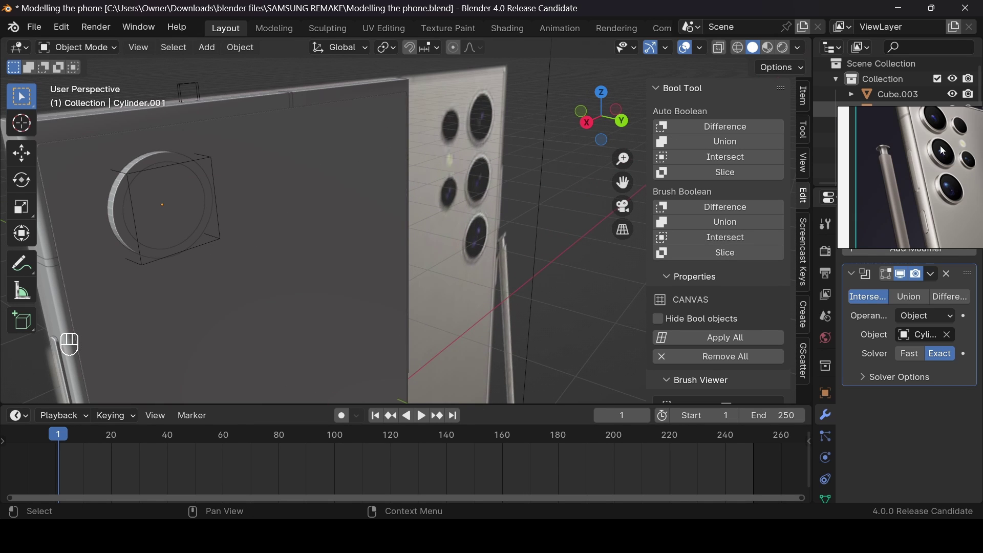
Add a Bevel modifier to the outer lens ring with an amount of 0.026 m and 3 segments
left_click(119, 212)
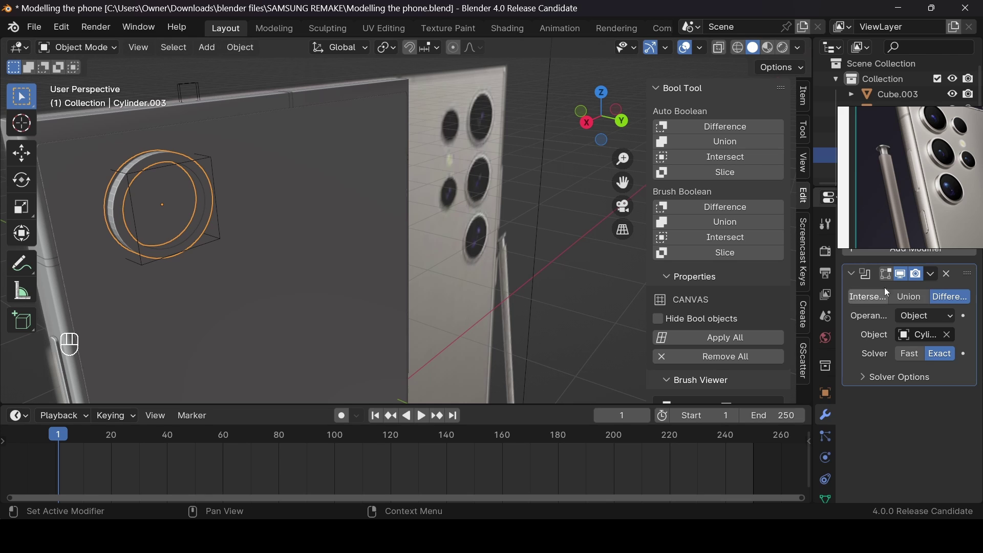
left_click_drag(916, 184, 905, 98)
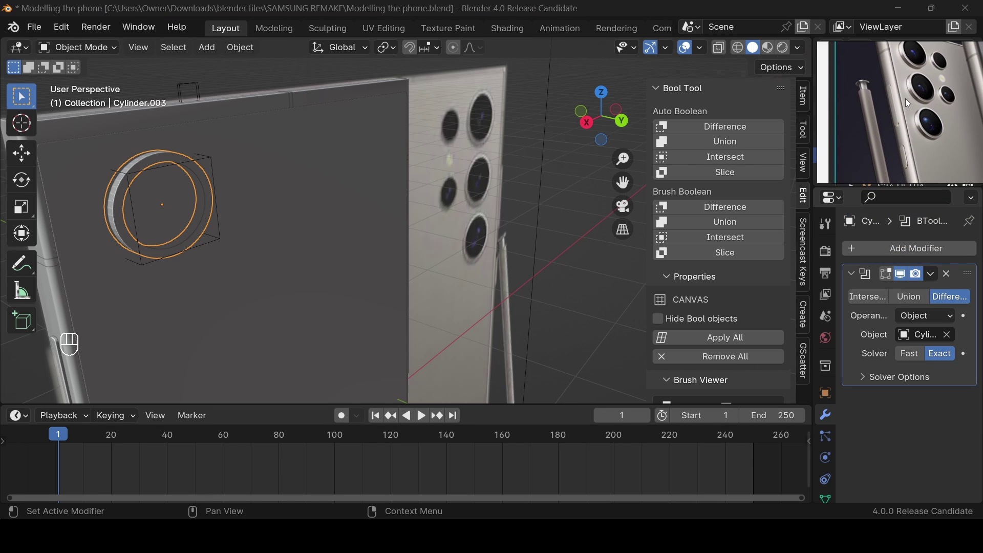
left_click(916, 245)
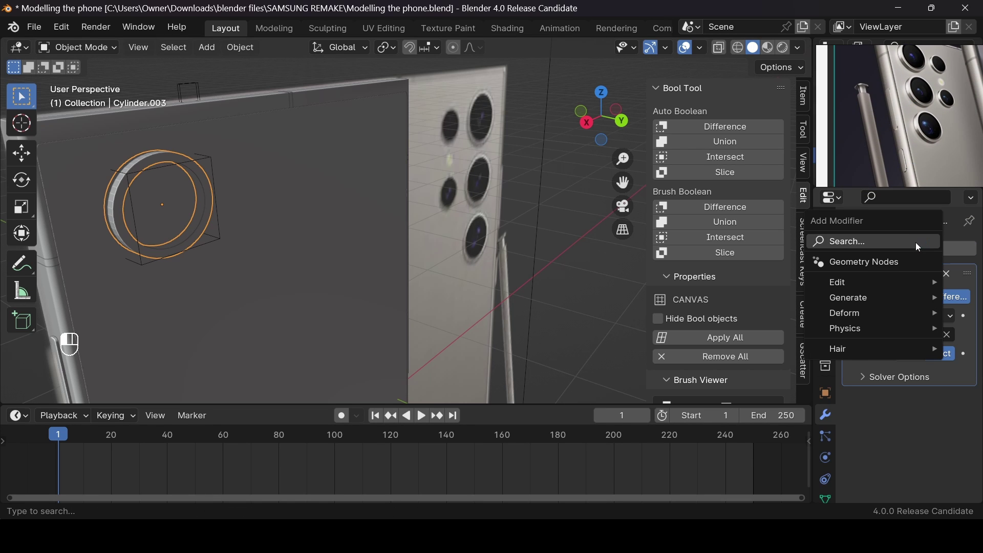
type("be")
key("Return")
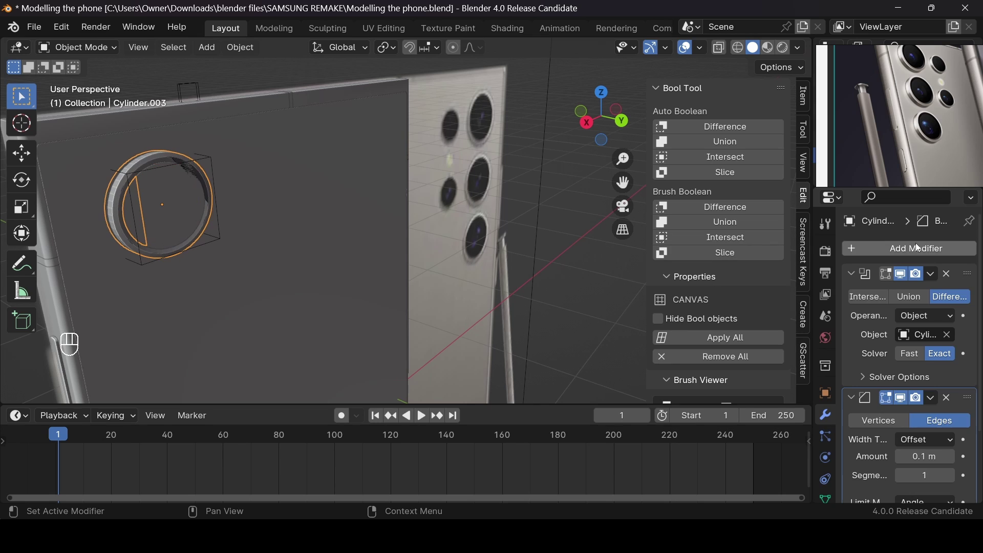
scroll(909, 238, "down", 3)
left_click_drag(939, 365, 921, 366, "shift")
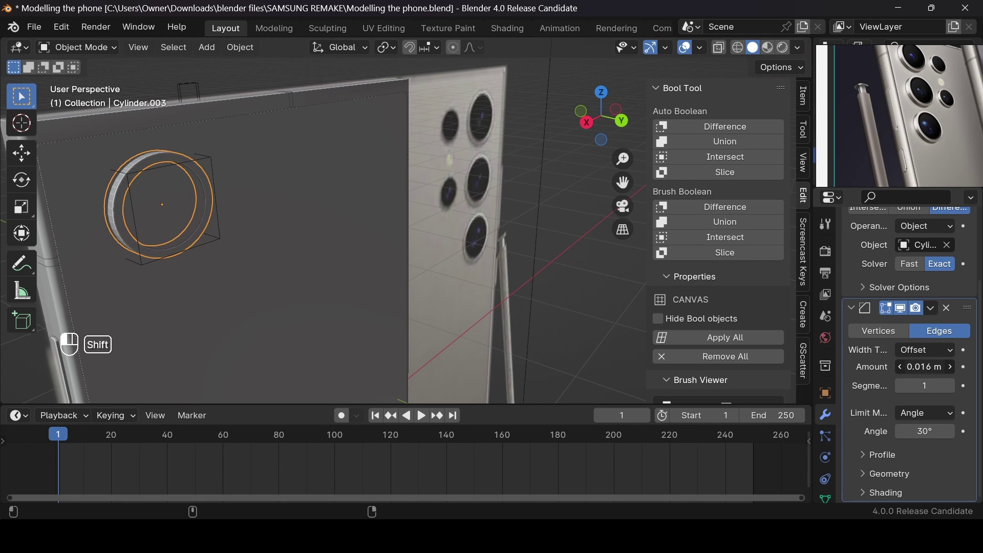
left_click_drag(921, 366, 936, 365, "shift")
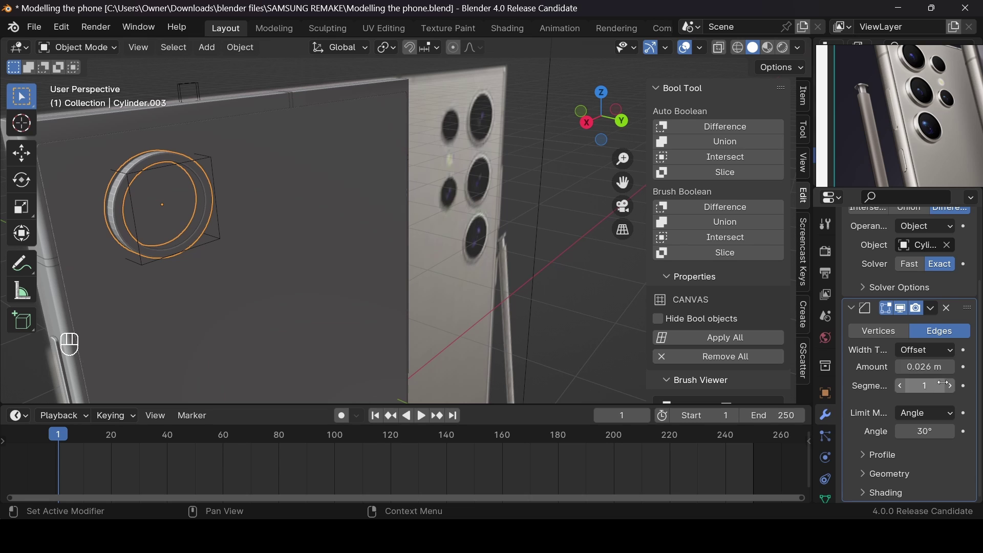
left_click(951, 386)
left_click(951, 385)
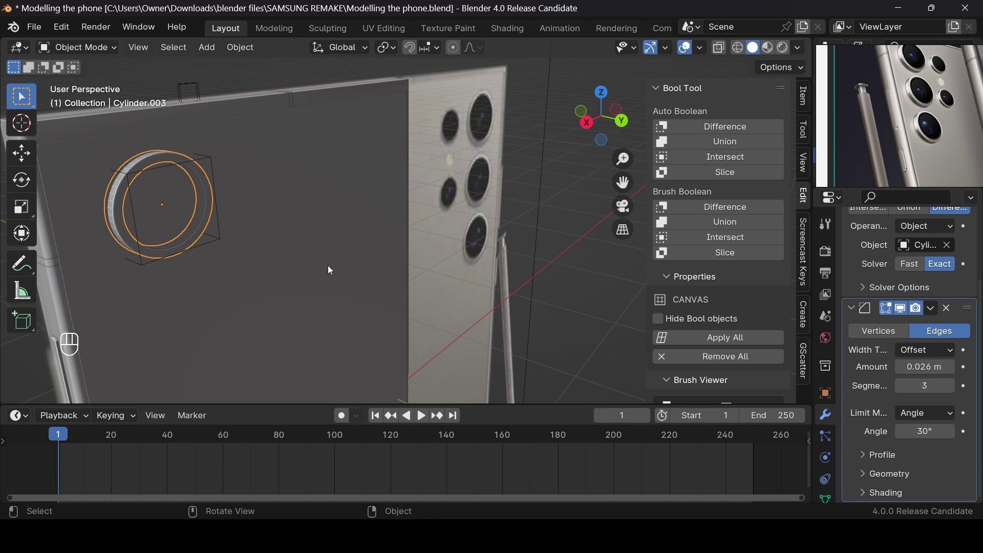
Apply Shade Auto Smooth to the outer lens ring and inspect its rim up close
right_click(231, 217)
left_click(230, 217)
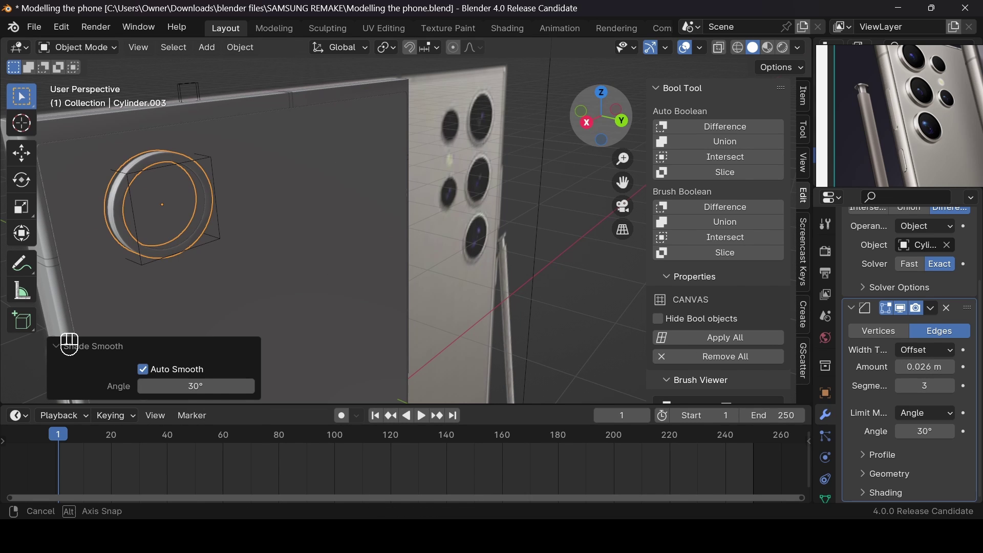
left_click_drag(601, 117, 579, 124)
scroll(533, 194, "up", 2)
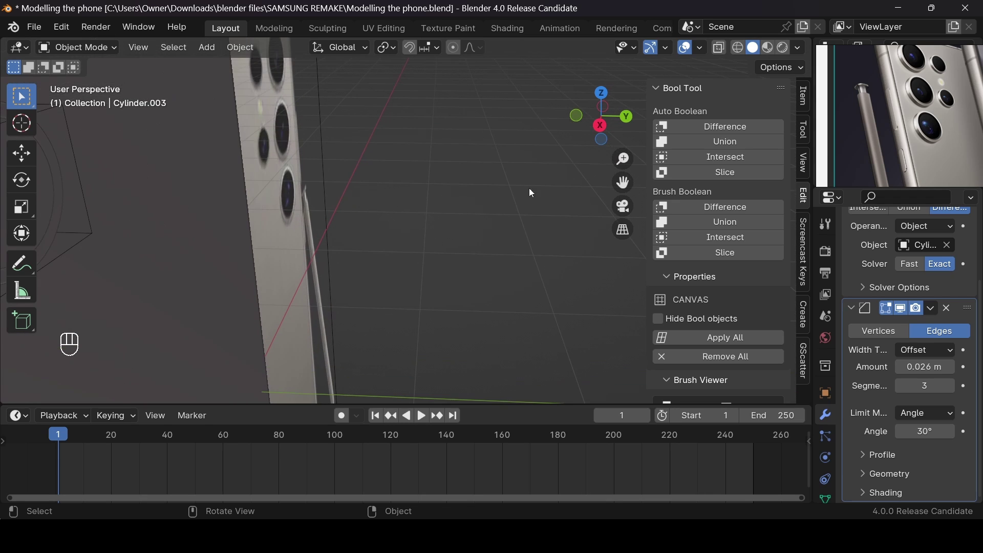
middle_click_drag(235, 212, 303, 212, "shift")
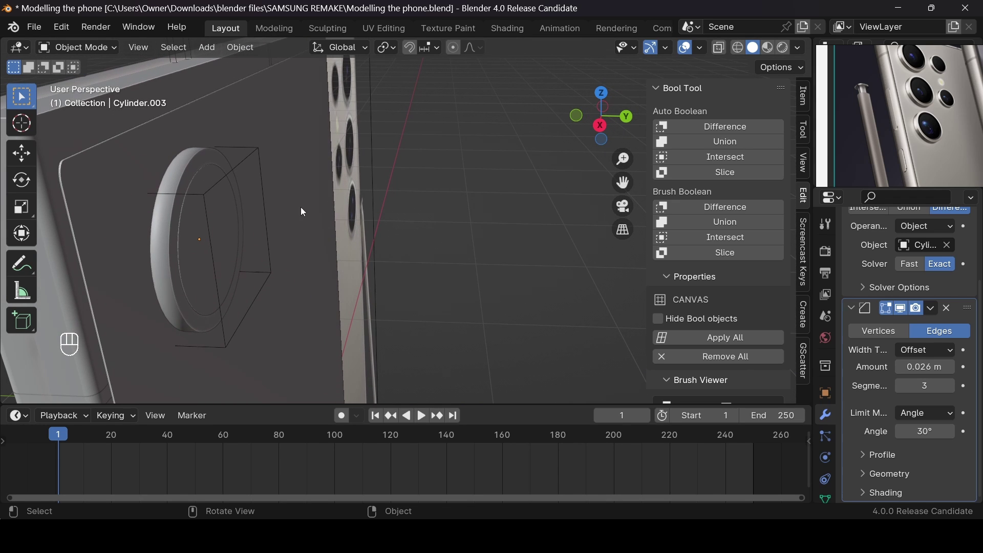
Add several parallel loop cuts around the side wall of the outer lens ring and return to Object Mode
left_click(189, 180)
key("Tab")
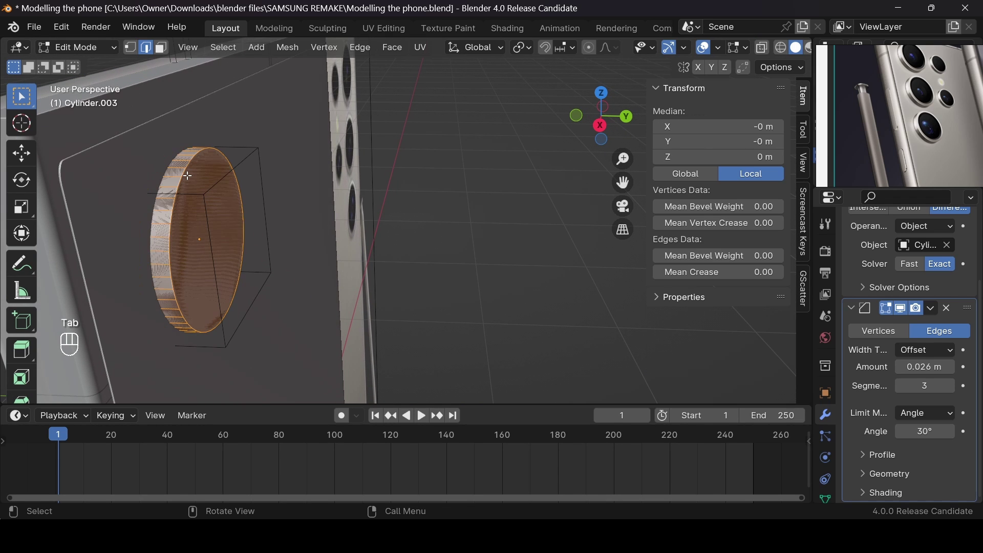
key("ctrl+r")
scroll(176, 179, "up", 1)
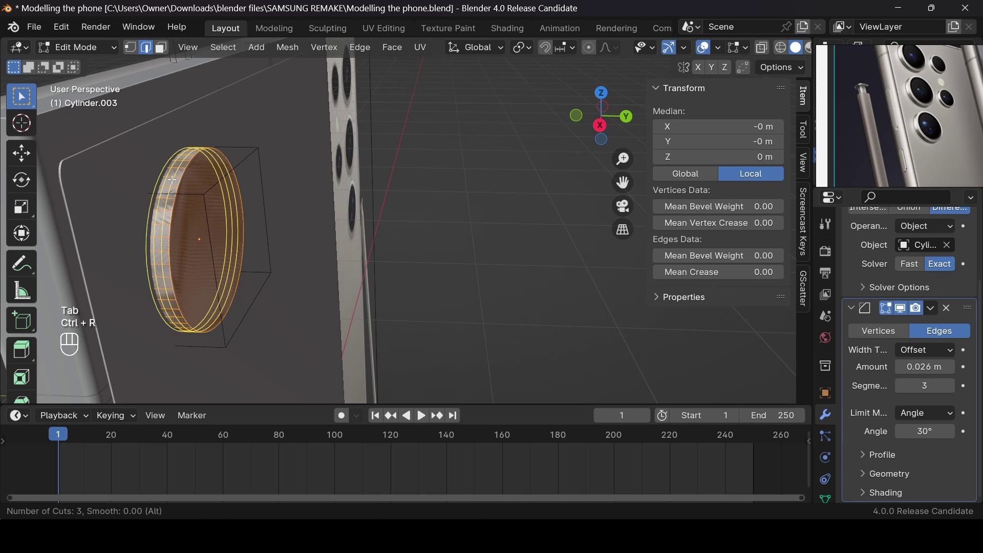
scroll(172, 181, "up", 1)
left_click(172, 180)
key("Tab")
key("Tab")
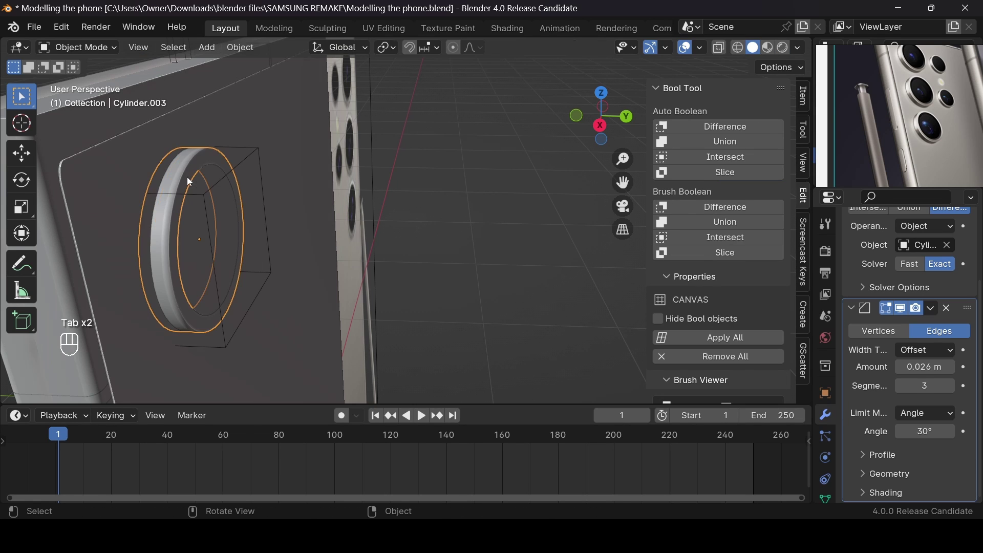
Examine the lens ring on the phone's back with the viewport overlays hidden and shown
left_click_drag(582, 124, 455, 135)
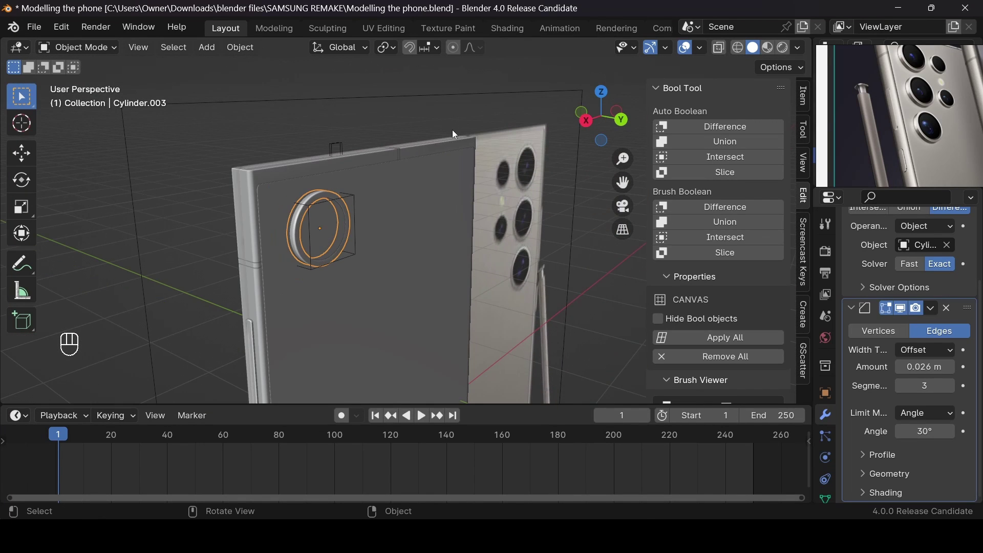
left_click(684, 49)
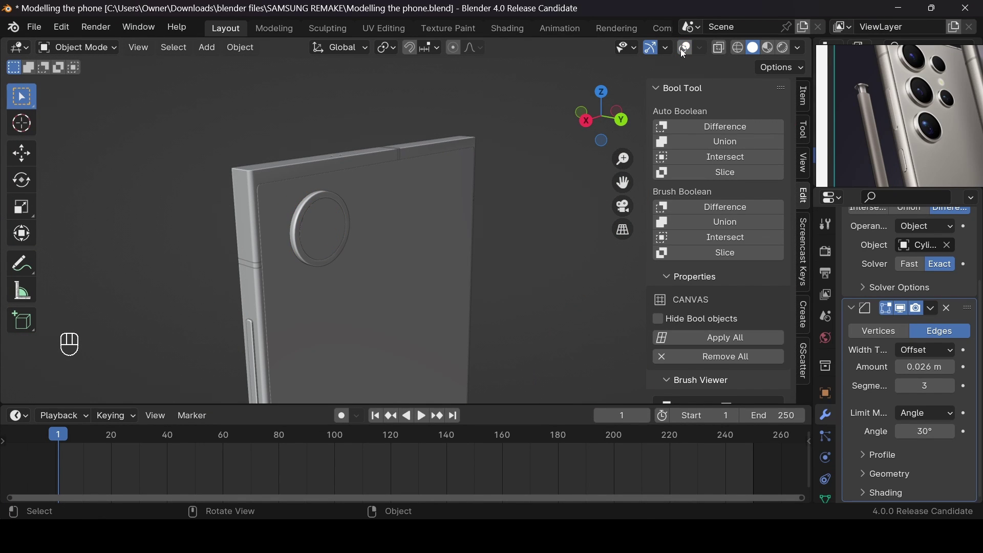
left_click(684, 50)
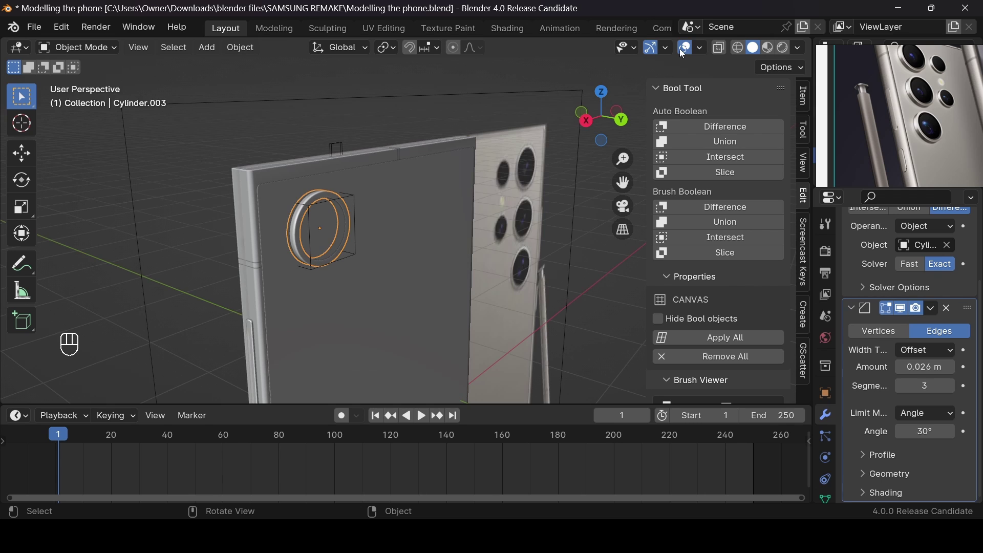
left_click(683, 51)
left_click(684, 49)
left_click(684, 50)
left_click(684, 50)
Undo the lens ring's loop cuts, auto smoothing and last bevel segment increase
key("ctrl+z")
key("ctrl+z")
key("ctrl+z")
key("ctrl+z")
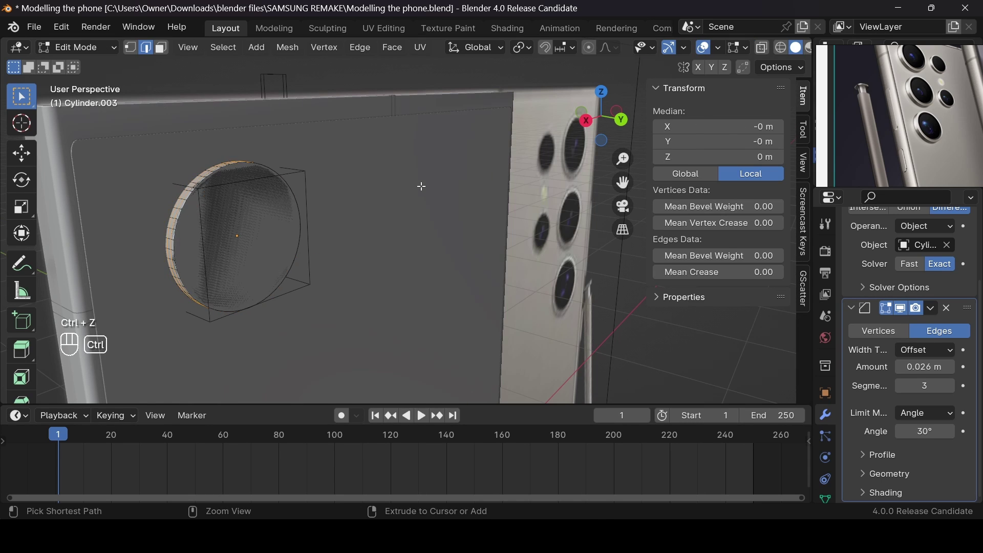
key("ctrl+z")
key("ctrl+z")
key("ctrl+z")
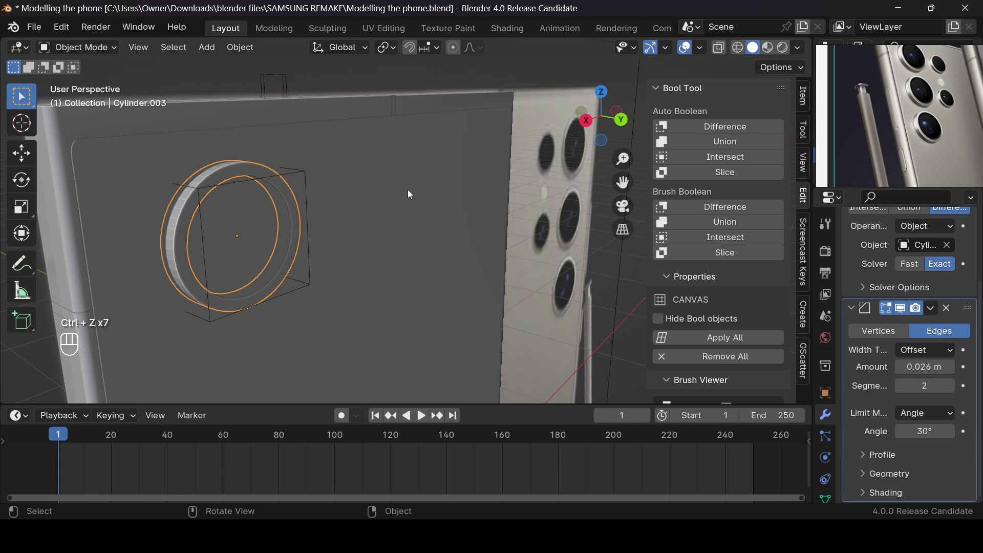
Apply Shade Auto Smooth to the outer lens ring with its two-segment bevel and check the rim
right_click(415, 265)
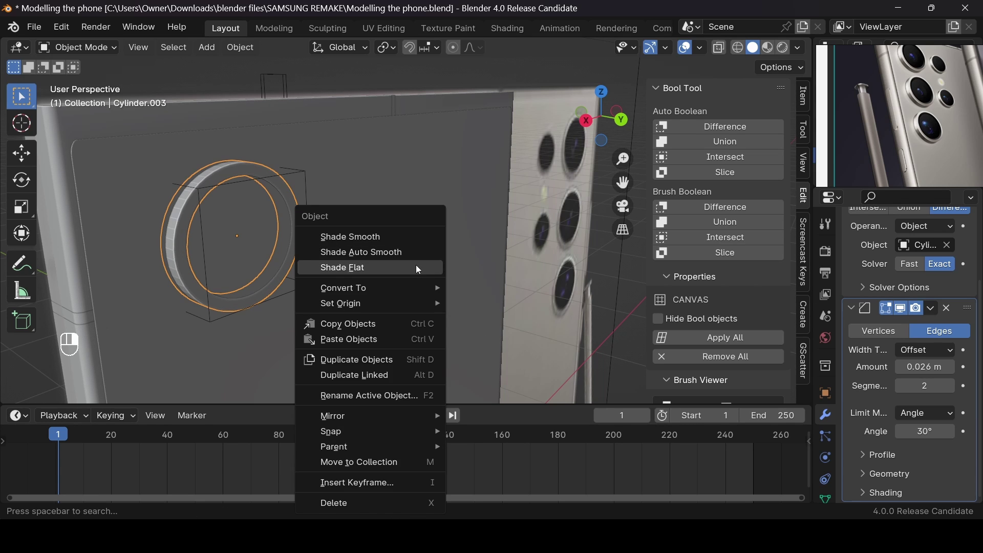
left_click(412, 254)
middle_click_drag(452, 140, 404, 162)
scroll(405, 162, "up", 2)
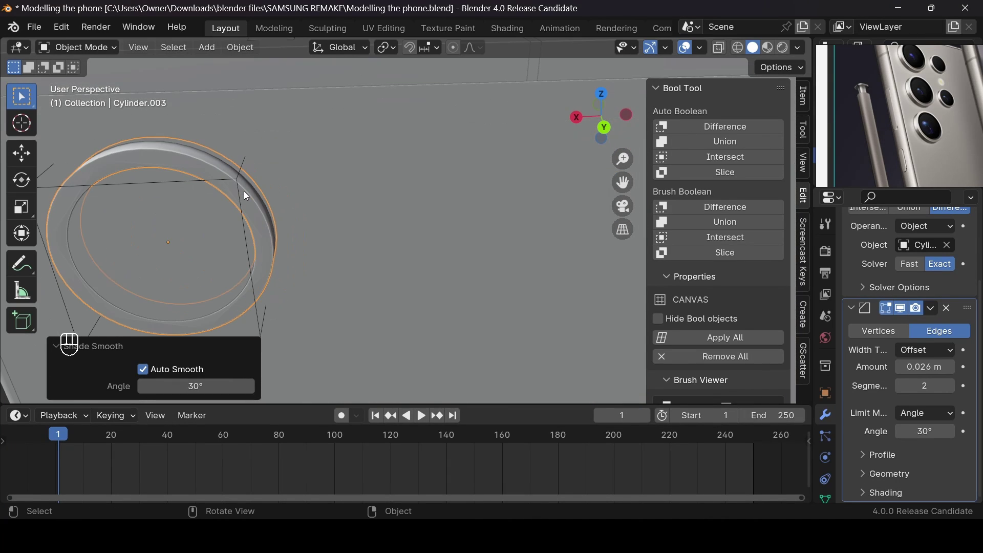
scroll(244, 191, "up", 1)
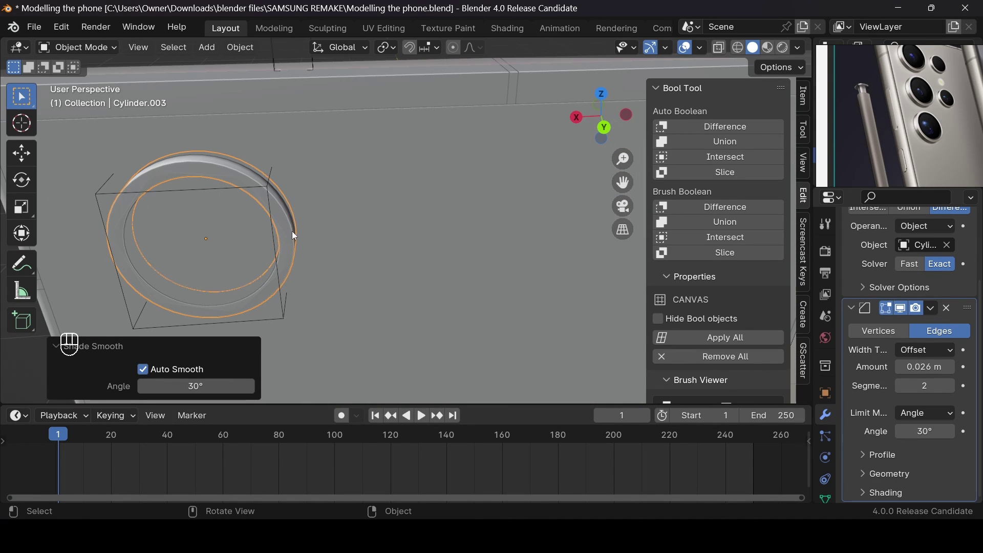
Add an Edge Split modifier to the outer lens ring
scroll(900, 318, "up", 4)
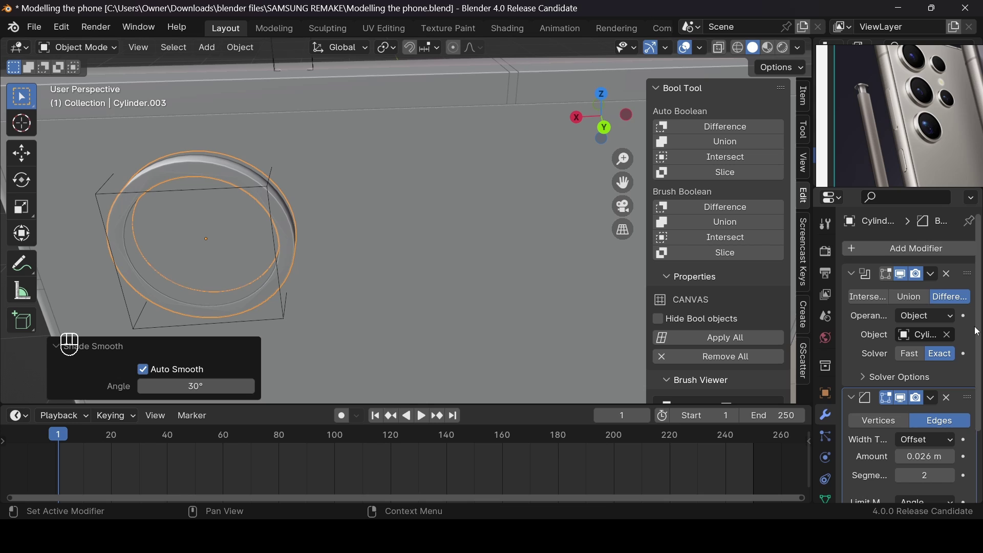
left_click(895, 241)
left_click(895, 241)
type("ed")
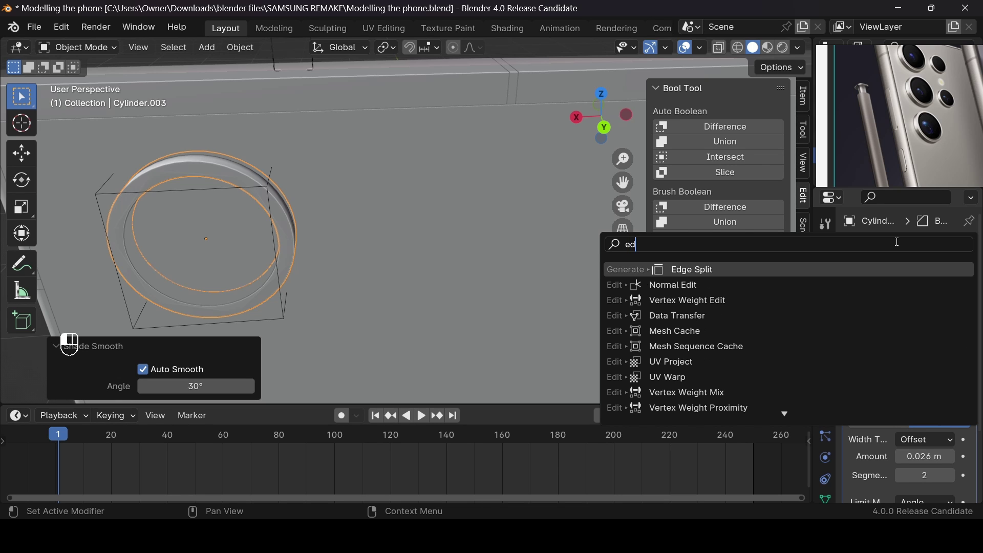
key("Return")
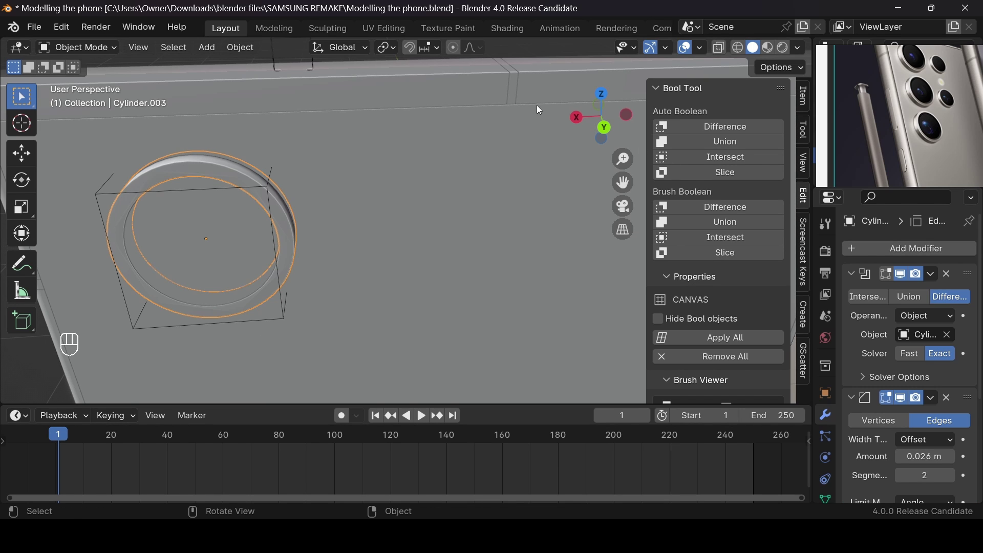
Mark the front face of the lens ring with freehand annotation strokes using the Annotate tool
middle_click_drag(538, 108, 533, 133)
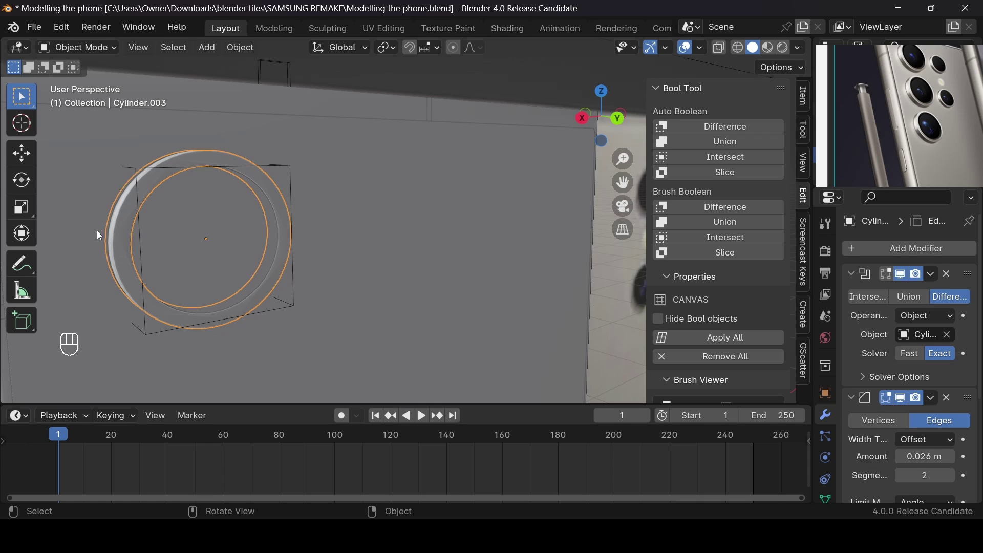
left_click(22, 264)
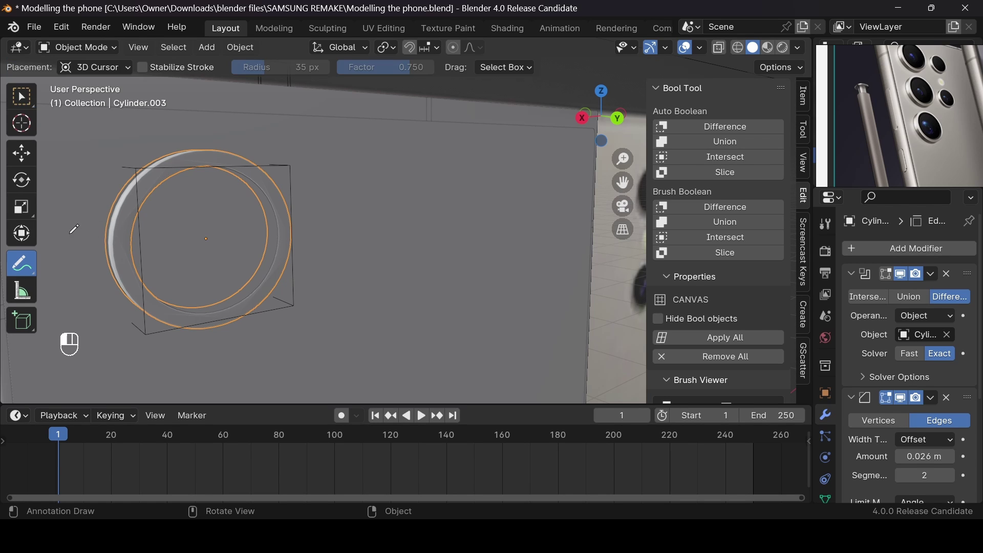
left_click_drag(124, 221, 174, 170)
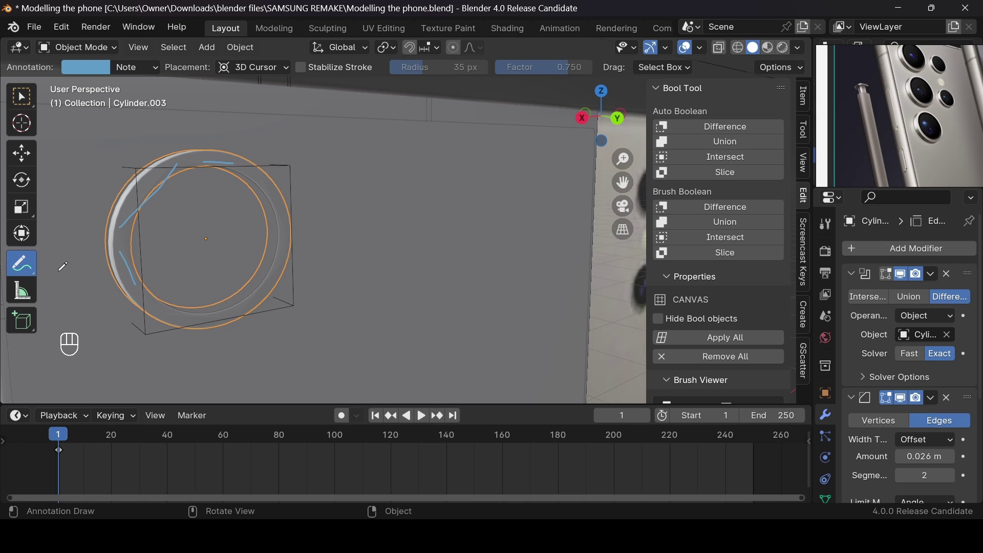
Erase the annotation strokes on the lens ring with the Annotate Eraser and switch back to the Select Box tool
left_click(21, 321)
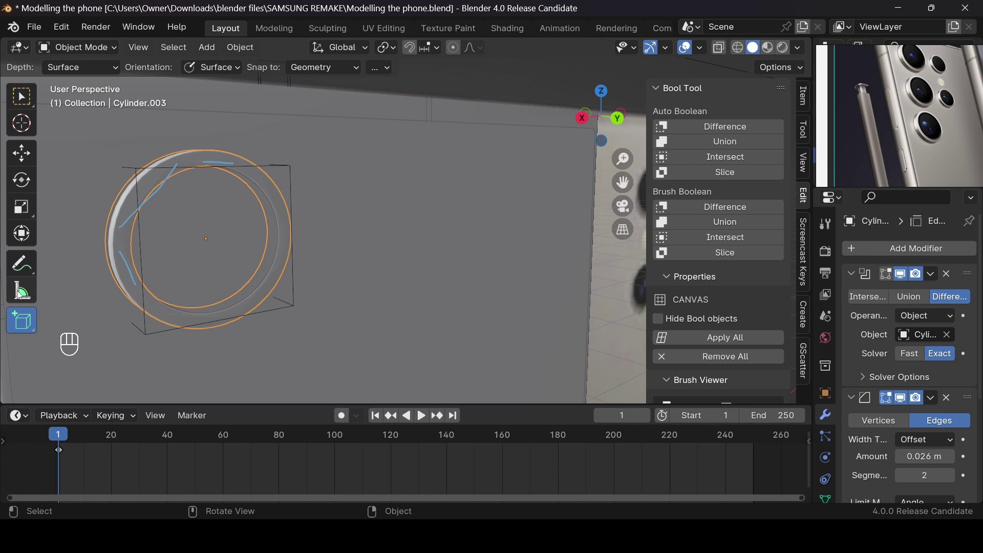
left_click_drag(21, 263, 78, 326)
left_click(104, 361)
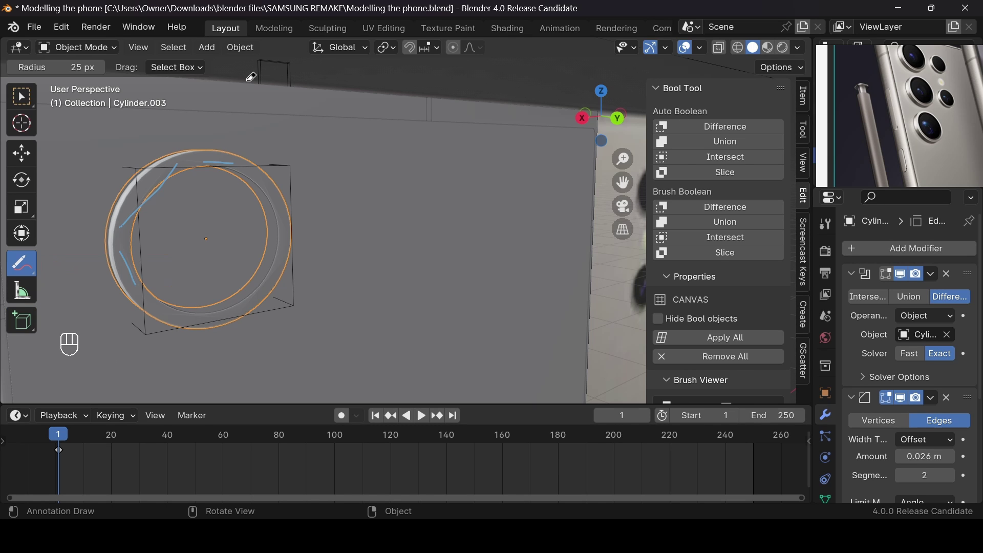
left_click(218, 164)
left_click(22, 96)
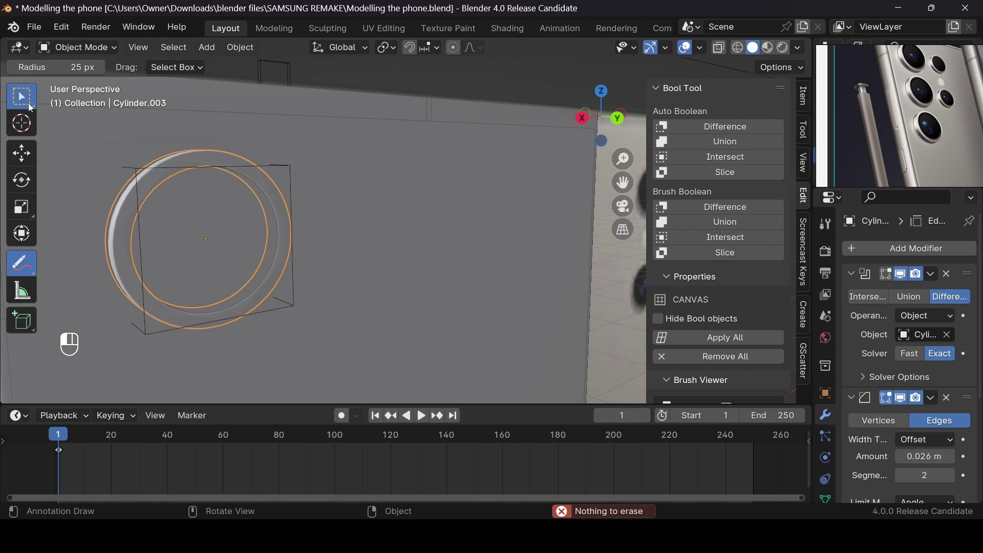
Remove the Bevel modifier from the outer lens ring, keeping its boolean and Edge Split modifiers
left_click(946, 397)
mouse_move(601, 116)
left_mouse_down()
mouse_move(584, 118)
mouse_move(607, 112)
left_mouse_up()
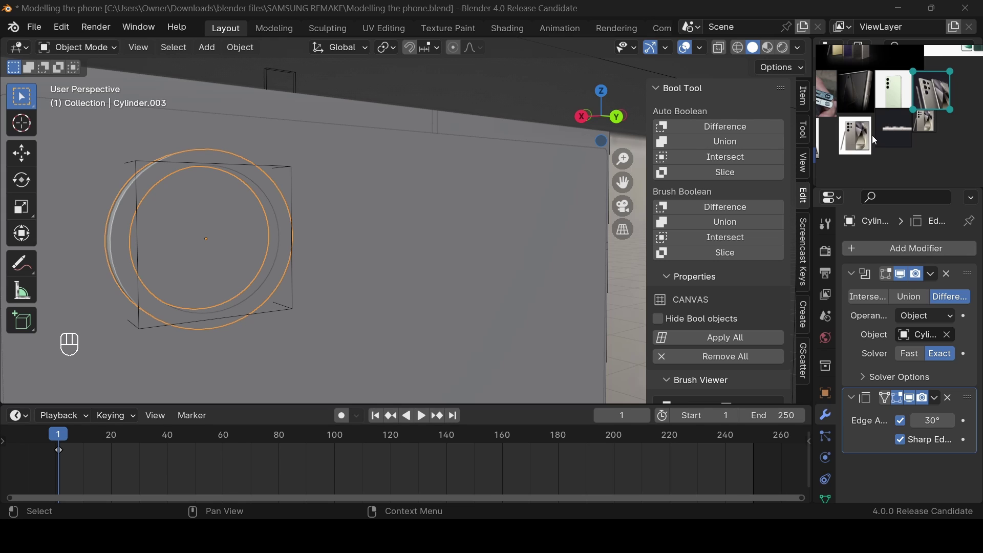
Examine the rear camera lenses up close in the phone reference images, in both the front-on and the angled views
scroll(895, 133, "up", 8)
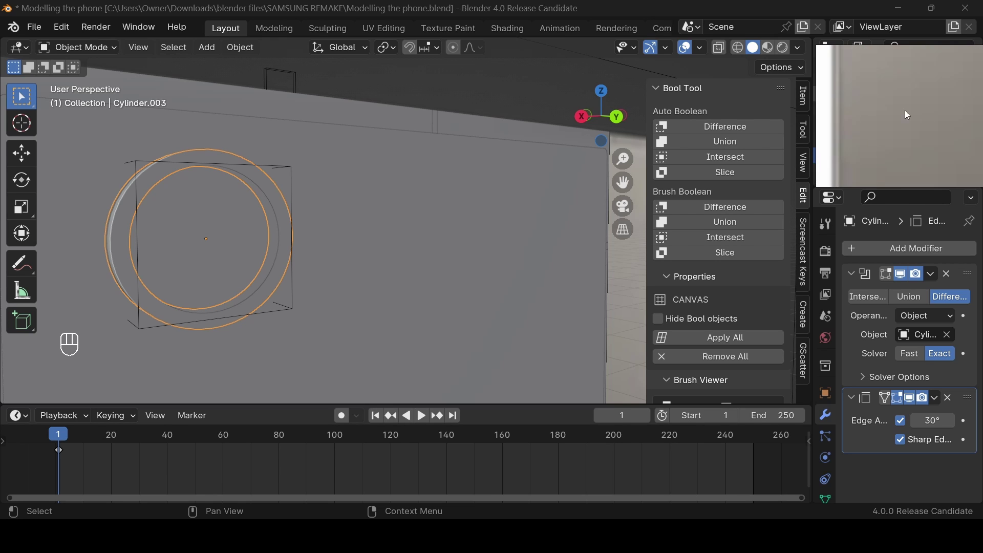
right_click_drag(904, 99, 910, 124)
middle_click_drag(910, 124, 893, 274)
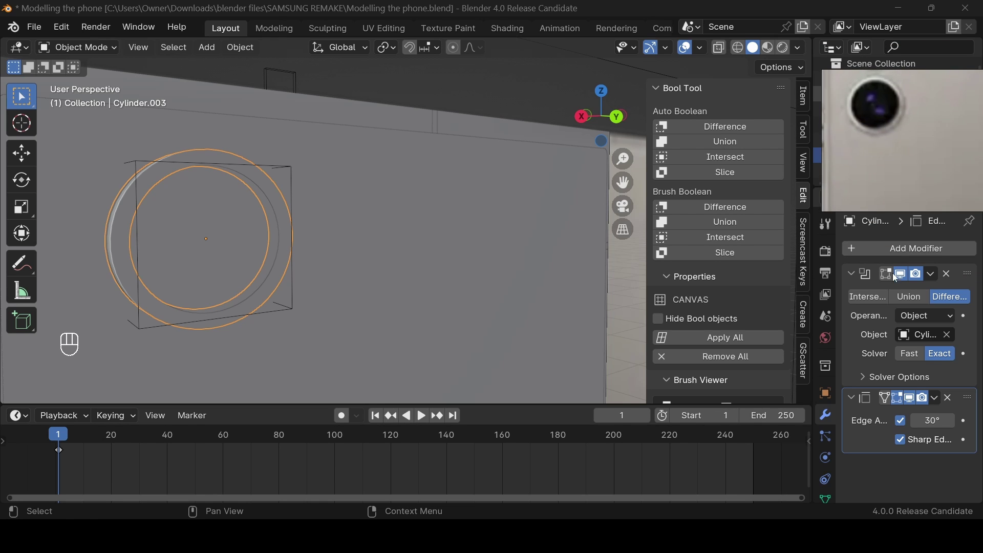
middle_click_drag(893, 111, 896, 211)
scroll(917, 156, "down", 10)
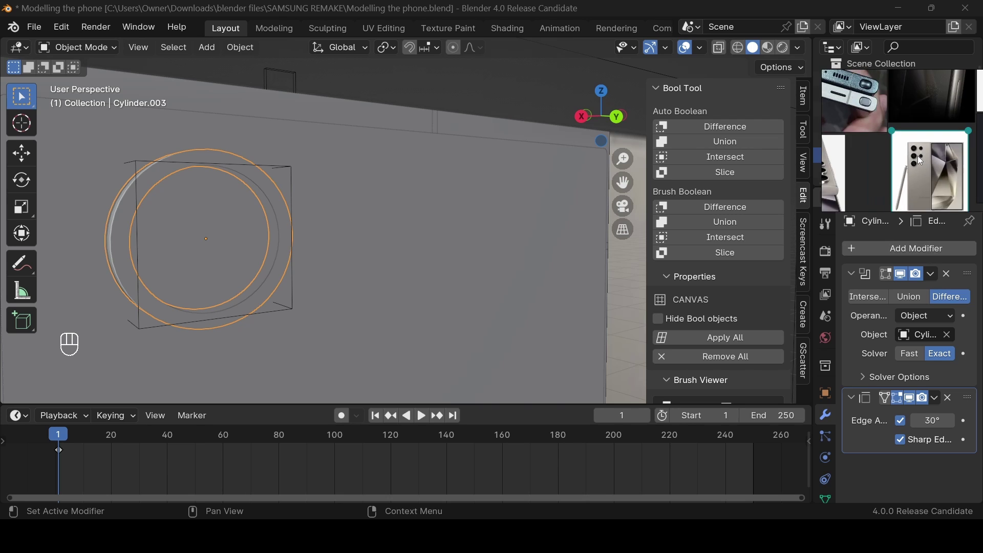
scroll(862, 154, "down", 4)
scroll(910, 143, "up", 5)
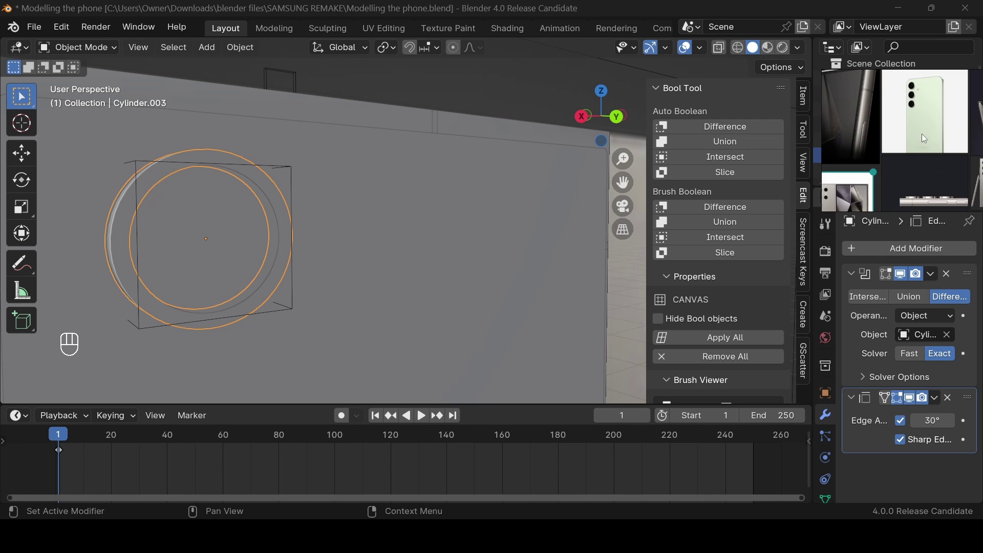
scroll(963, 164, "down", 1)
double_click(963, 164)
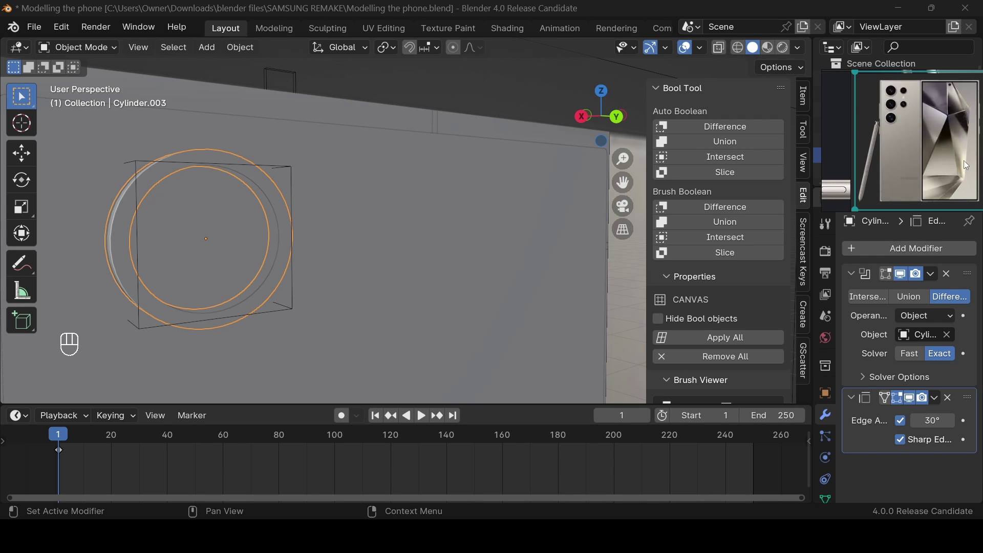
scroll(893, 90, "up", 7)
scroll(895, 91, "down", 1)
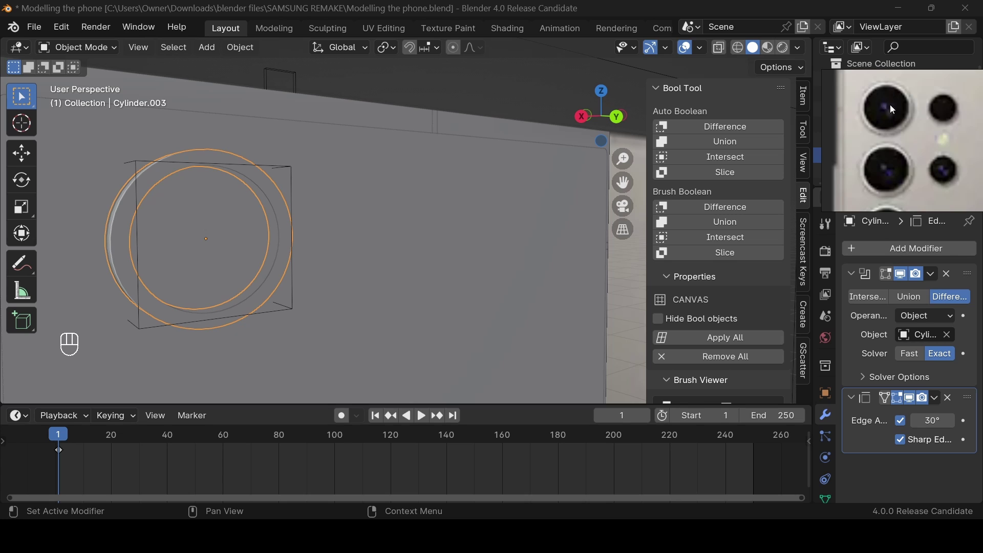
scroll(889, 104, "down", 5)
double_click(905, 82)
scroll(907, 109, "up", 5)
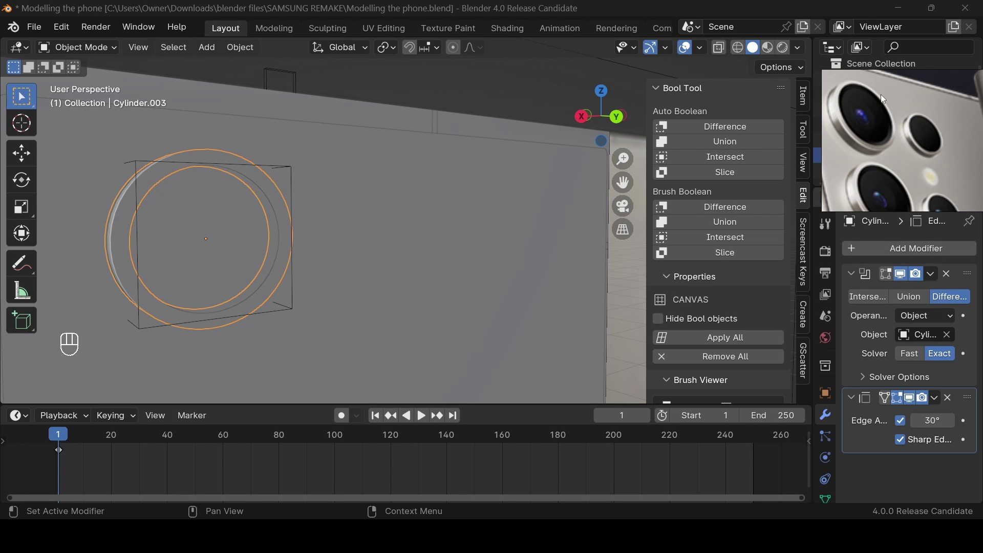
Hide the inner cylinder that fills the opening of the outer lens ring
left_click(198, 248)
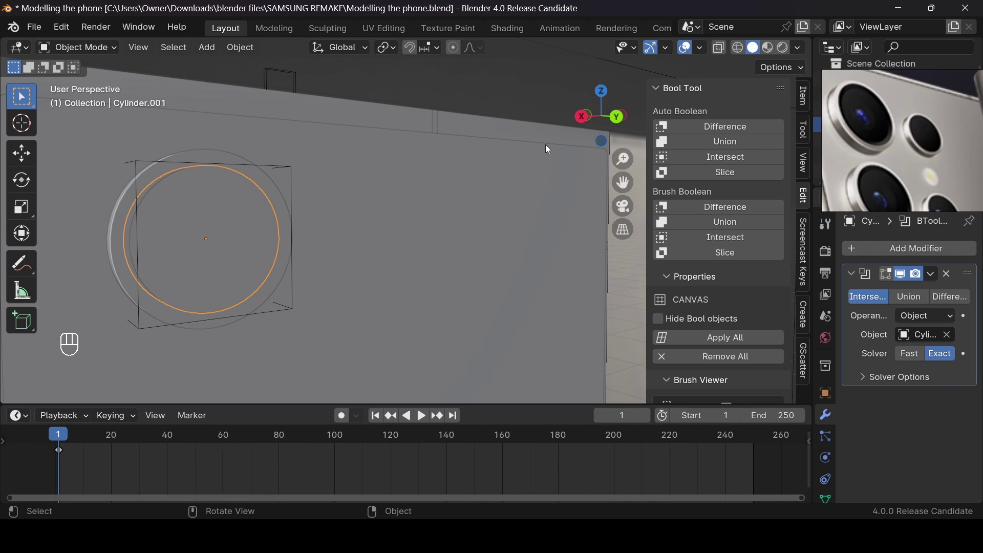
key("h")
key("h")
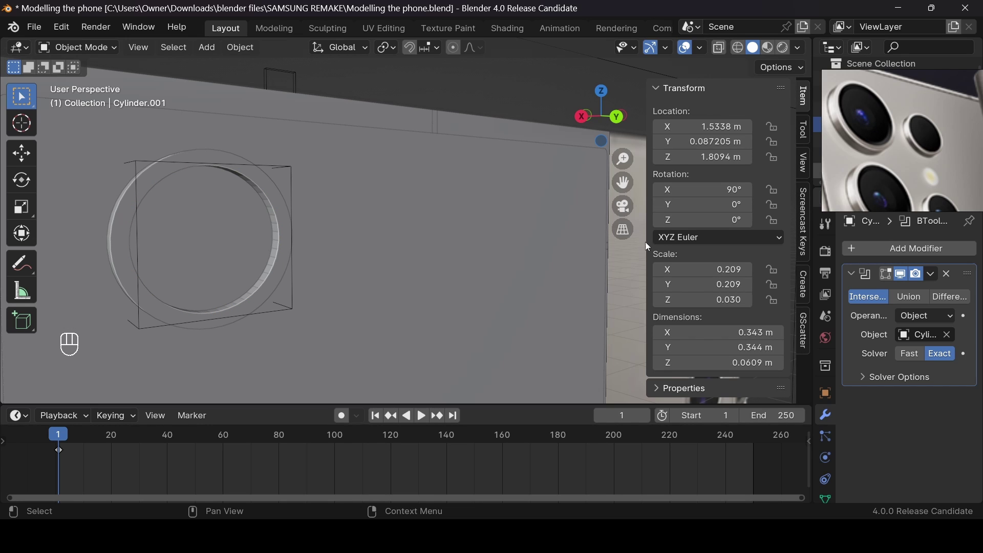
Snap the 3D cursor to the outer lens ring and add a 50-vertex cylinder there
left_click(239, 306)
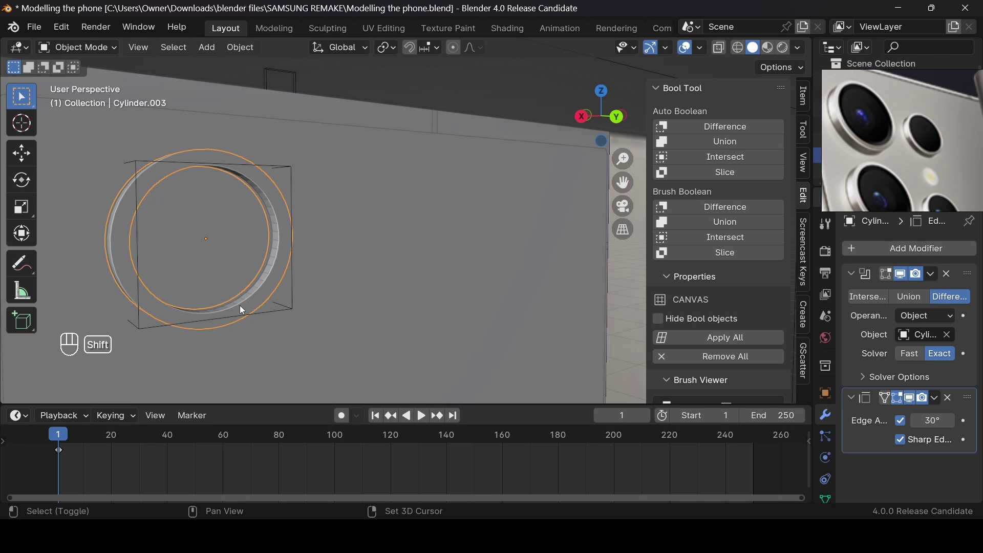
key("shift+s")
key("2")
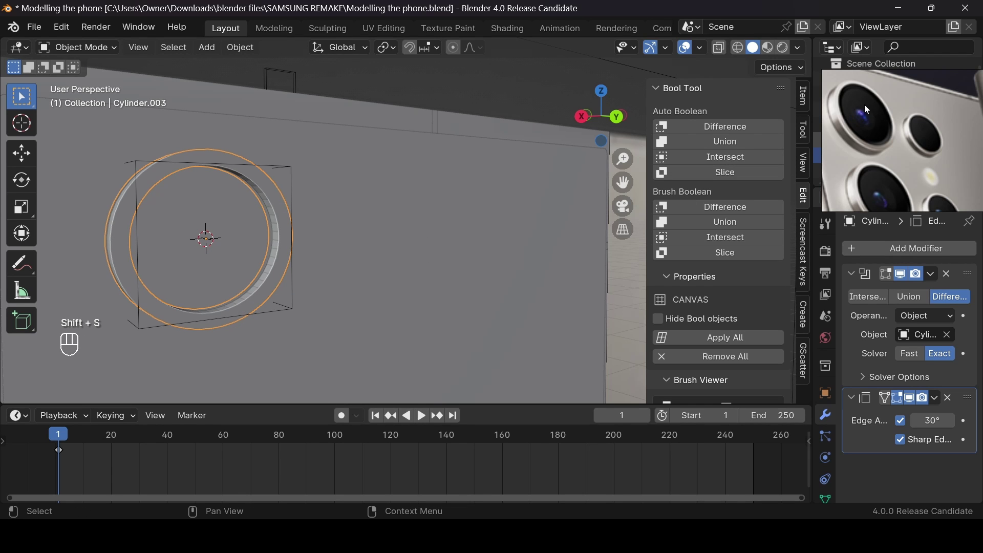
key("shift+a")
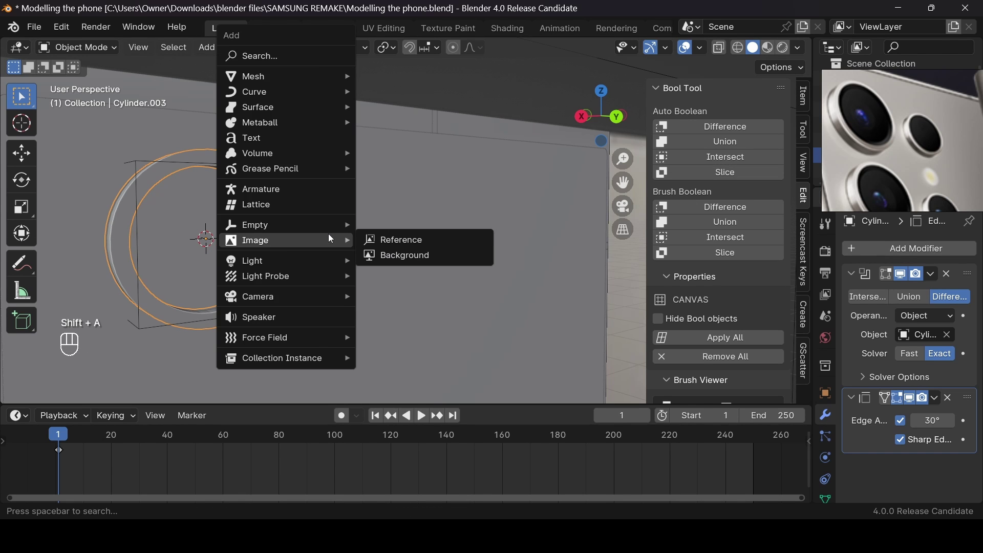
type("cy")
key("Return")
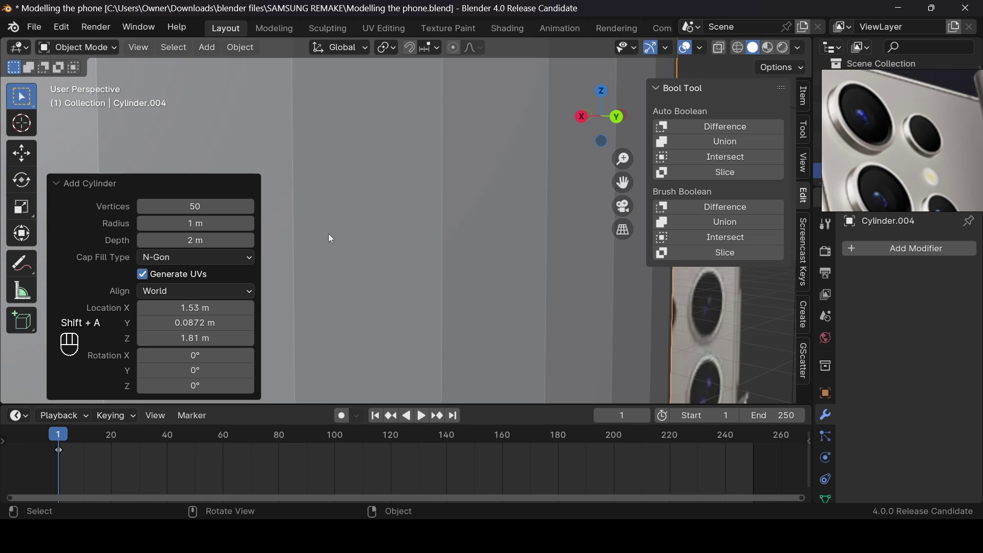
type("r90")
key("Return")
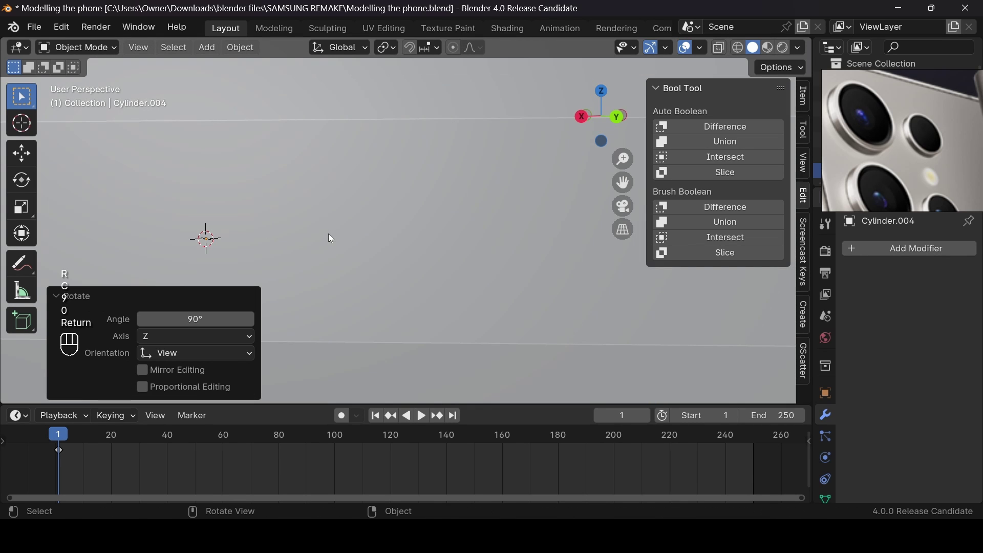
scroll(337, 232, "down", 4)
key("ctrl+z")
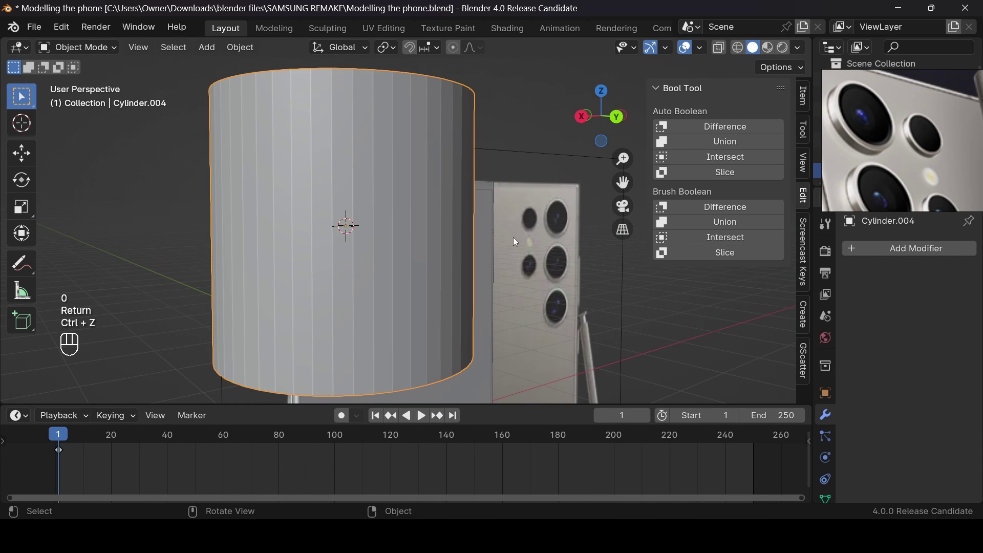
Rotate the new cylinder 90° about X and scale it down to about 0.172, then by 1.014, to fit the lens ring
scroll(493, 223, "down", 2)
type("rx")
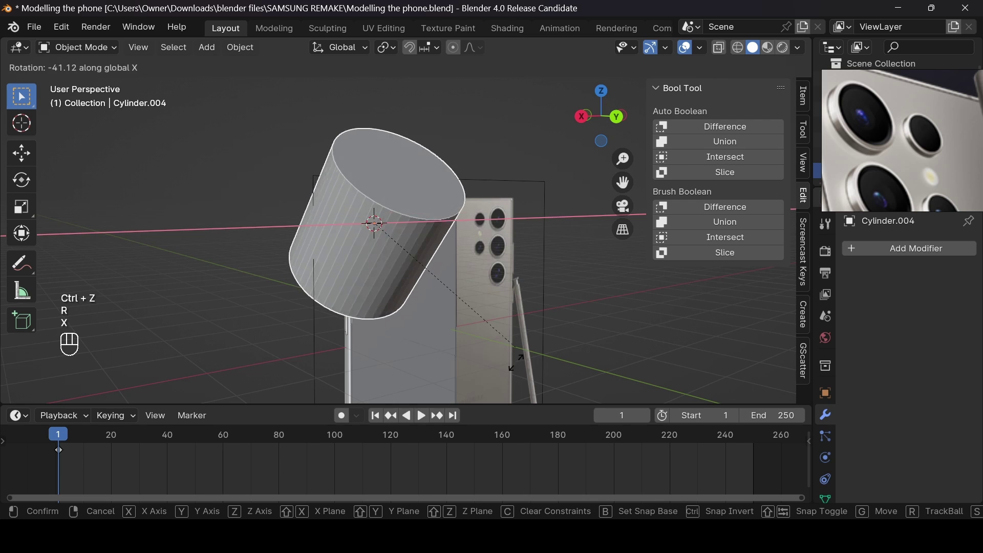
type("90")
left_click(546, 306)
key("s")
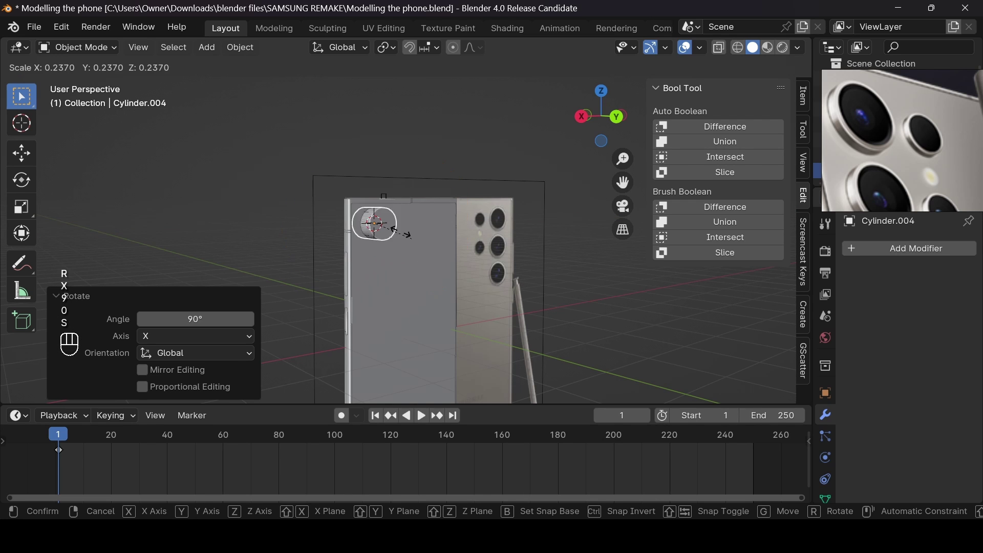
left_click(401, 237)
scroll(401, 237, "up", 6)
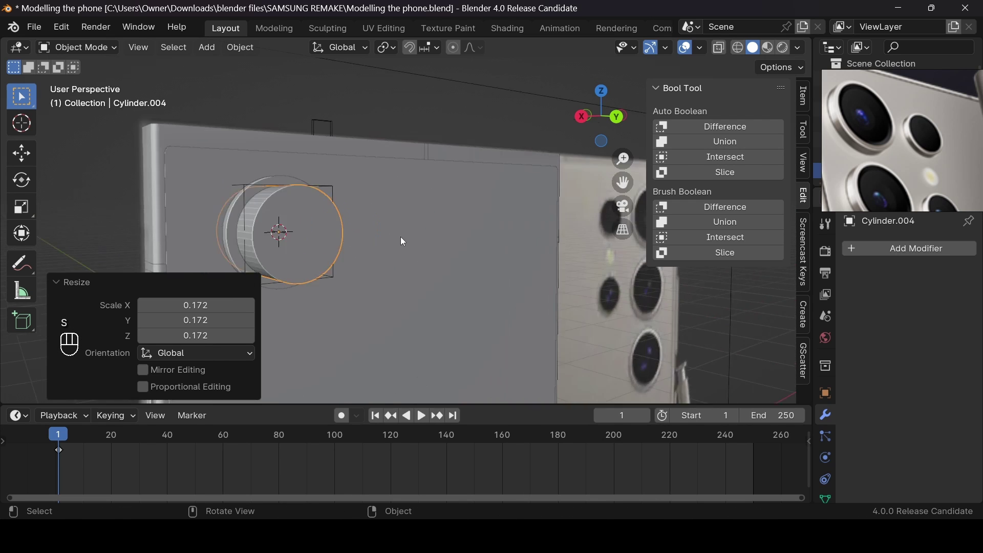
key("s")
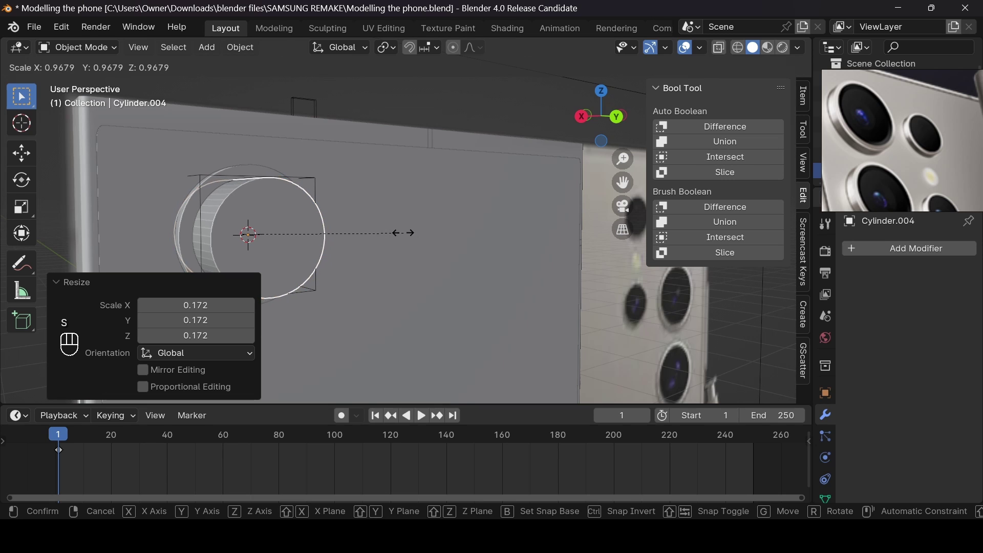
left_click(411, 244)
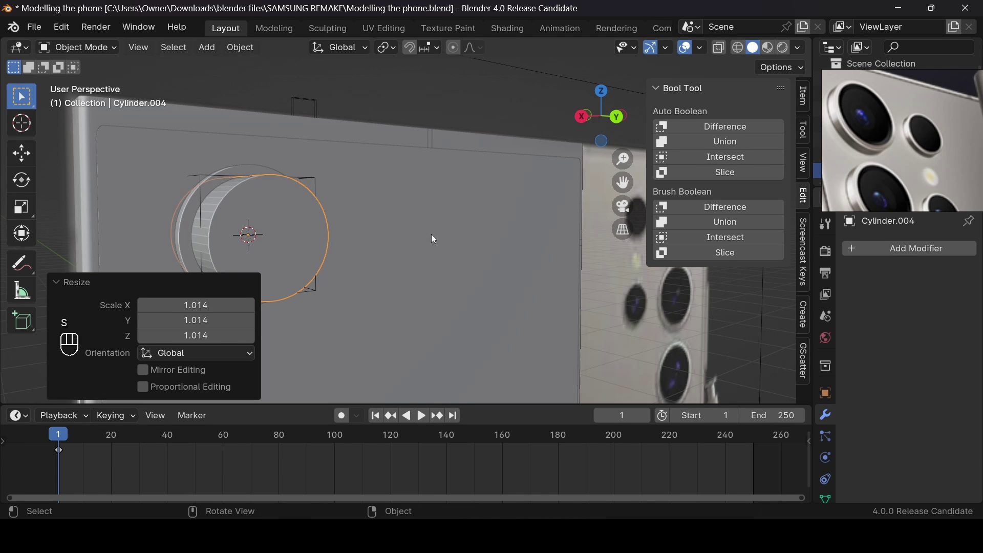
Flatten the cylinder along Y by about 0.106 into a thin disc, then fine-tune its thickness along Y by 0.997
left_click_drag(600, 117, 609, 117)
key("s")
key("y")
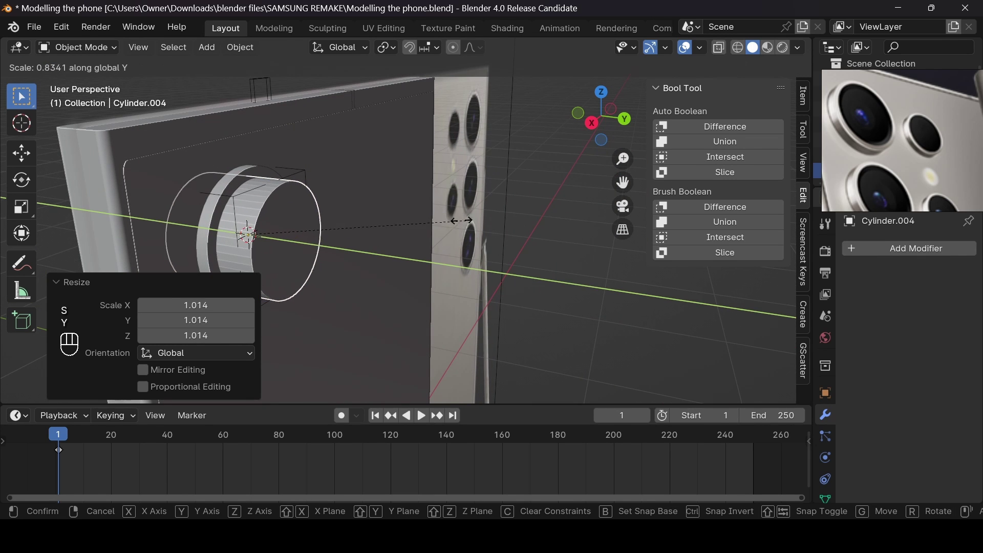
left_click(276, 231)
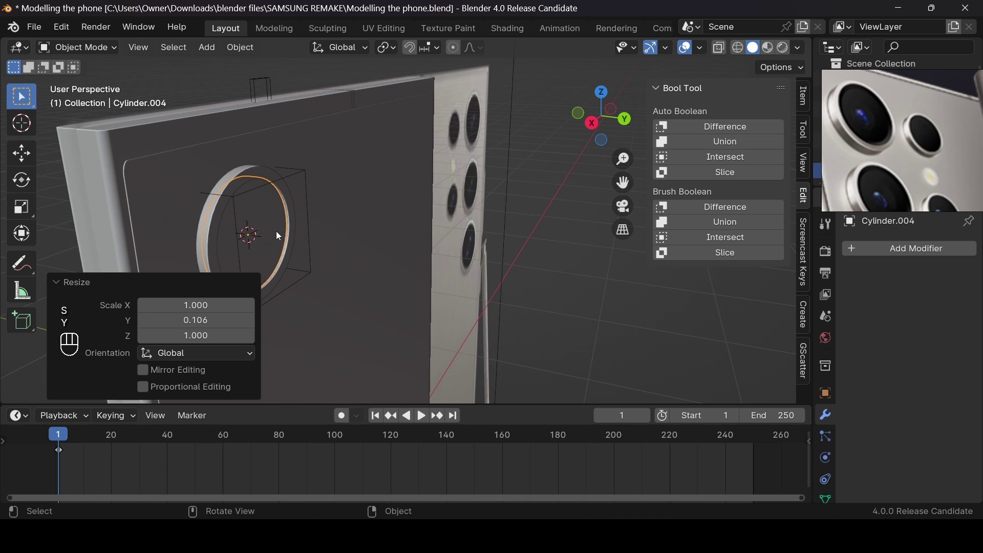
scroll(861, 152, "up", 2)
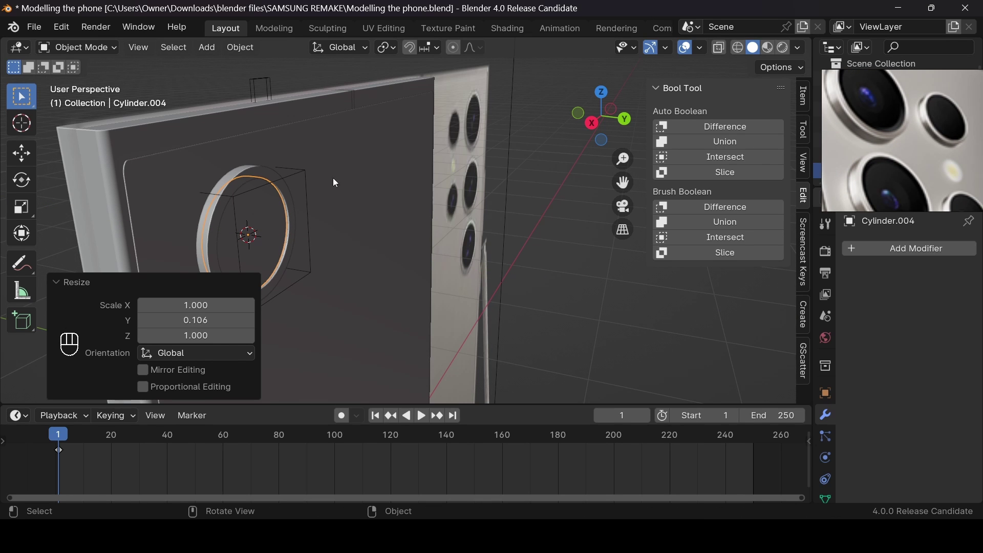
left_click_drag(609, 119, 390, 219)
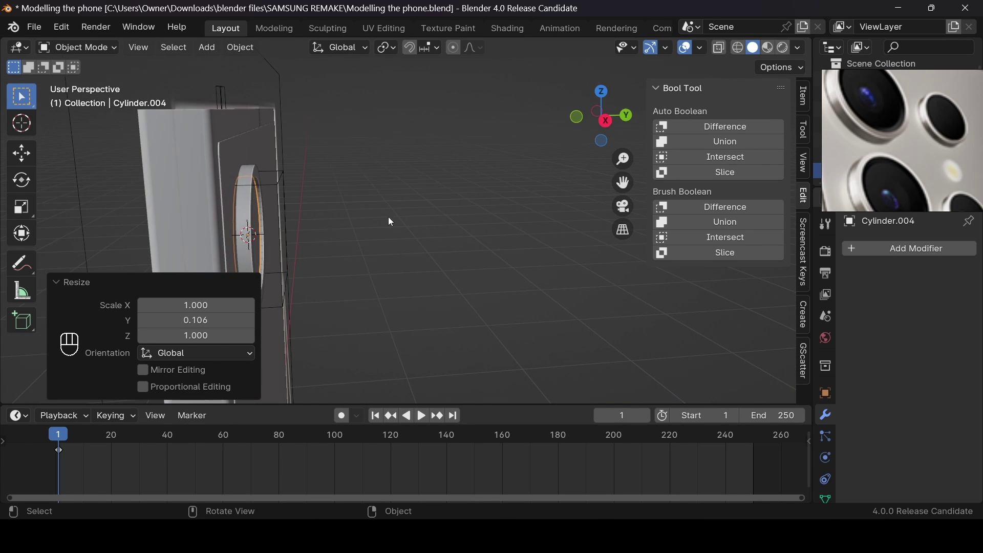
left_click(593, 120)
left_click_drag(622, 180, 504, 205)
key("s")
key("y")
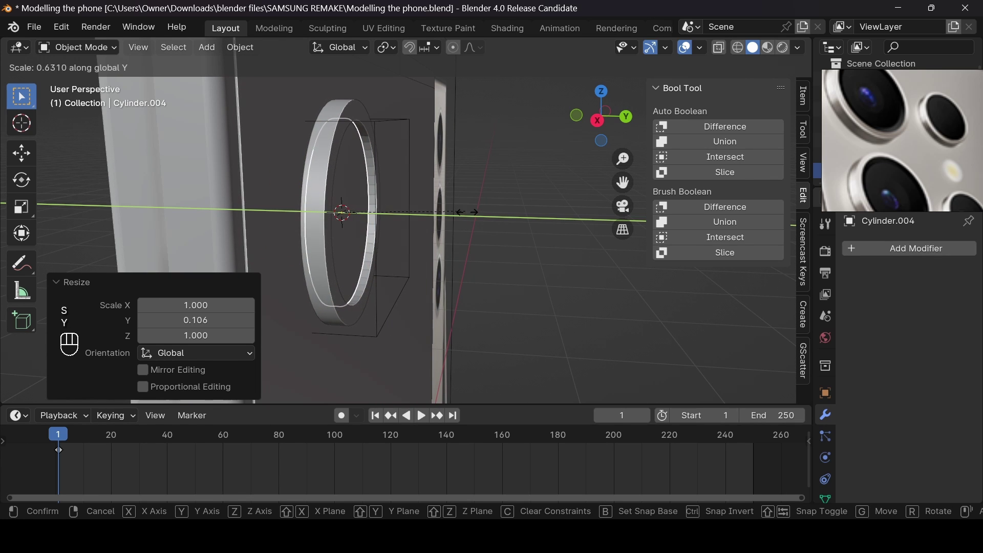
left_click(538, 225)
Add a UV sphere with 50 segments at the centre of the lens ring
left_click_drag(604, 119, 538, 119)
key("shift+a")
mouse_move(370, 223)
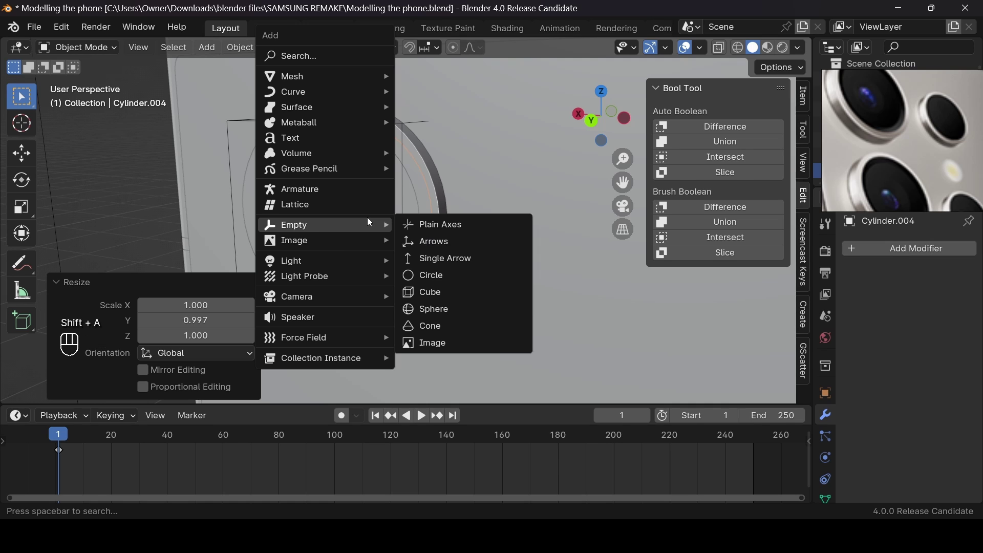
type("uv")
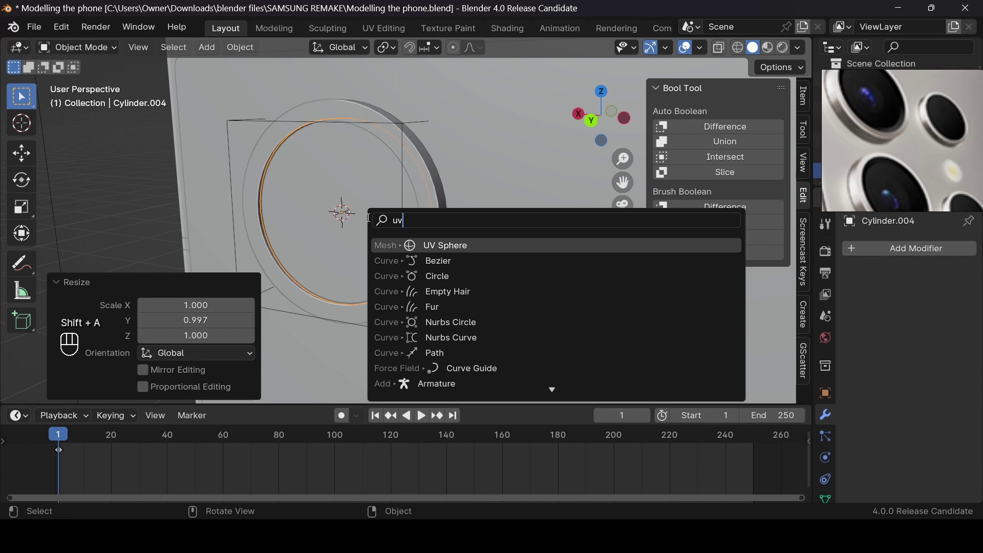
key("Return")
scroll(418, 206, "down", 4)
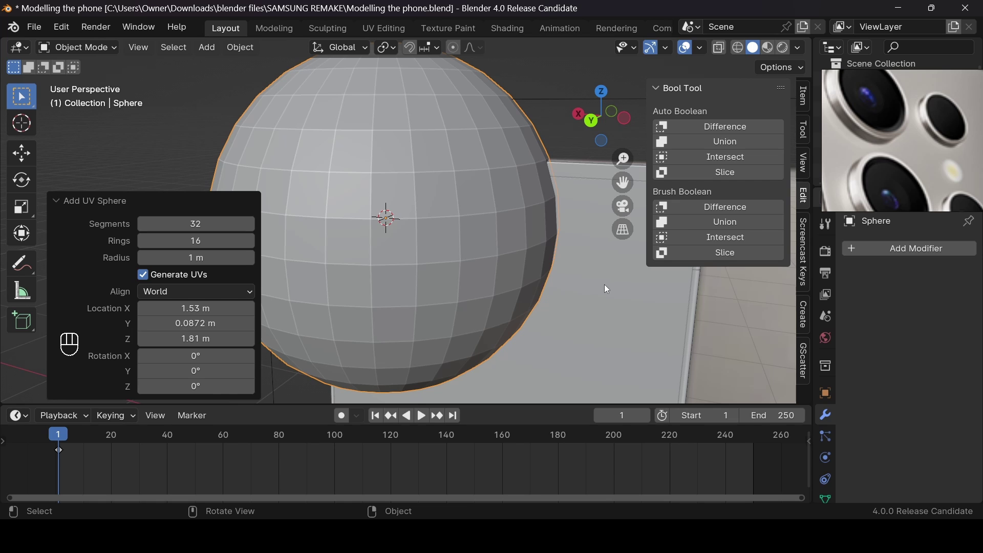
scroll(540, 165, "down", 3)
key("r")
right_click(536, 160)
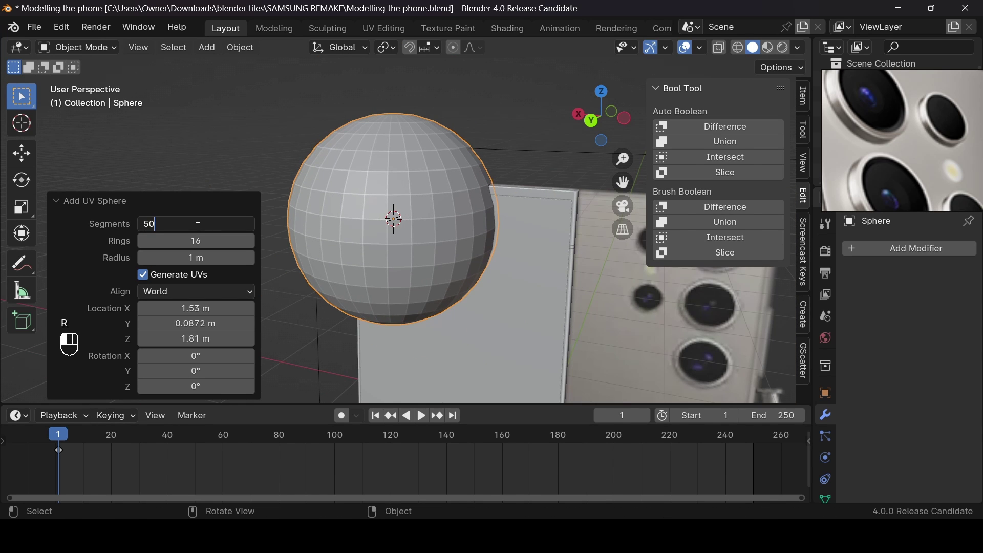
key("Return")
Rotate the sphere 90° about X and scale it uniformly to about 0.108 so it sits inside the lens ring
key("r")
key("x")
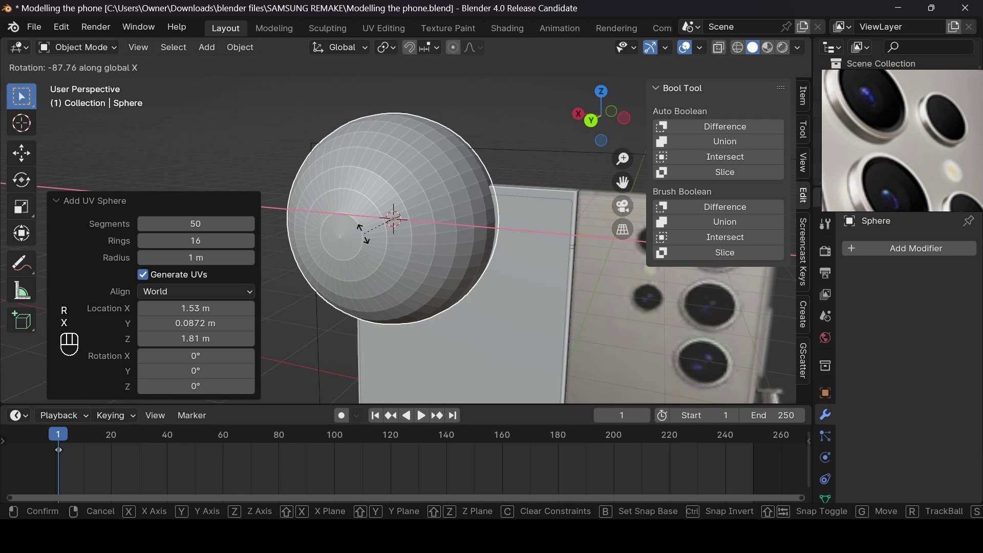
type("90")
left_click(422, 226)
key("s")
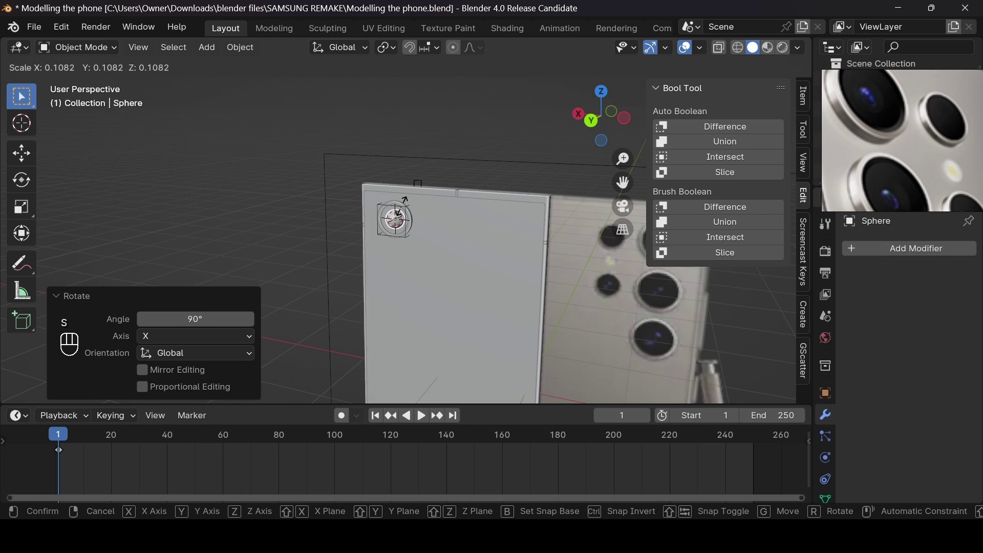
left_click(413, 213)
key("KP_Decimal")
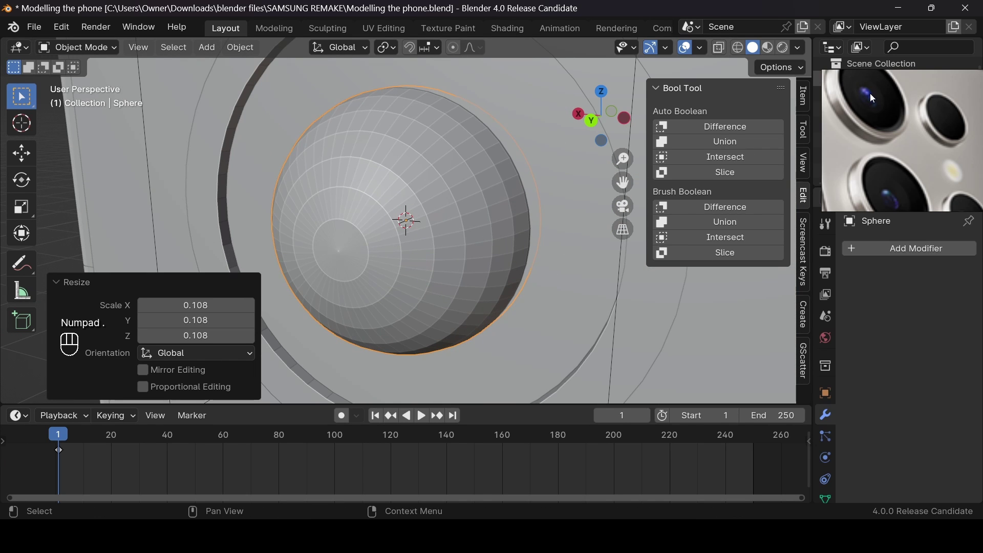
Flatten the sphere along Y by 0.259 and move it about 0.0173 m along Y
mouse_move(572, 167)
middle_mouse_down()
mouse_move(532, 167)
mouse_move(573, 167)
middle_mouse_up()
key("s")
key("y")
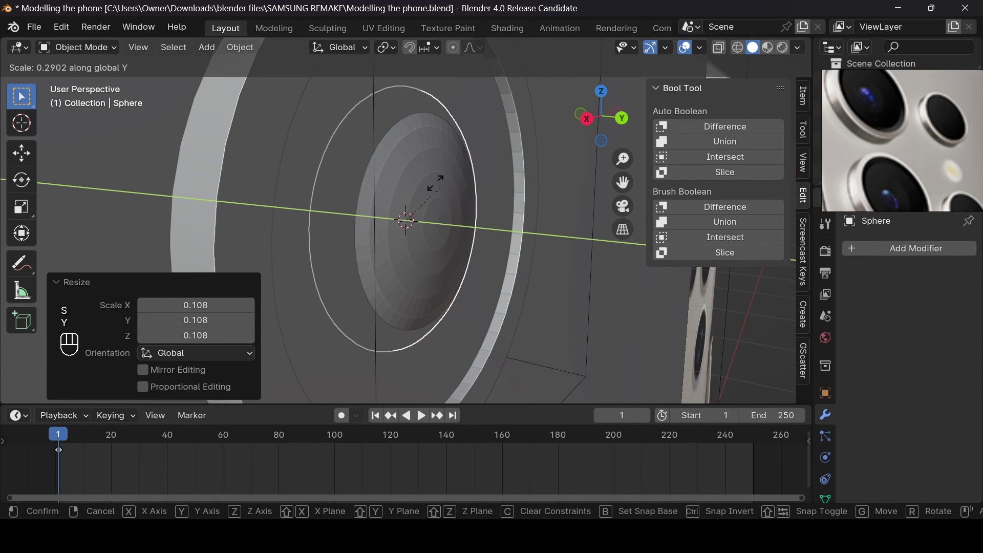
left_click(431, 182)
key("g")
key("y")
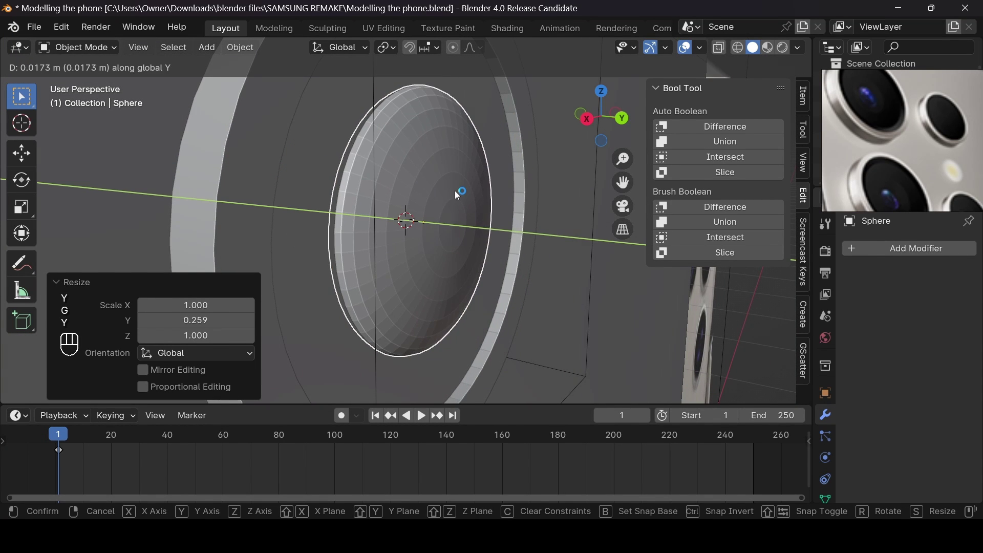
left_click(459, 192)
Unhide all hidden objects around the lens ring
scroll(460, 192, "up", 3)
key("alt+h")
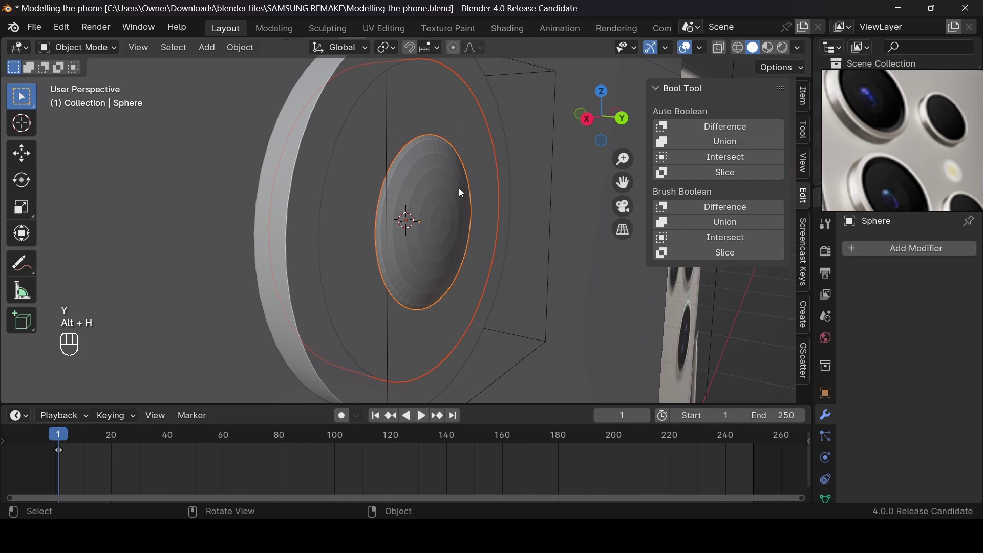
middle_click_drag(410, 197, 397, 180)
left_click(404, 163)
left_click(409, 143)
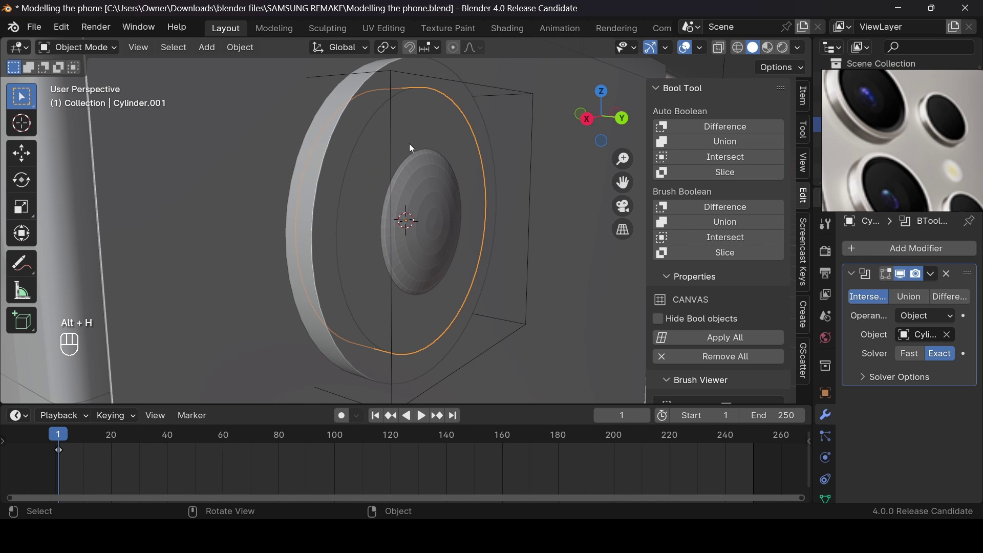
Flatten the sphere further along Y by 0.428
mouse_move(601, 117)
left_mouse_down()
mouse_move(542, 120)
mouse_move(597, 100)
left_mouse_up()
left_click(463, 222)
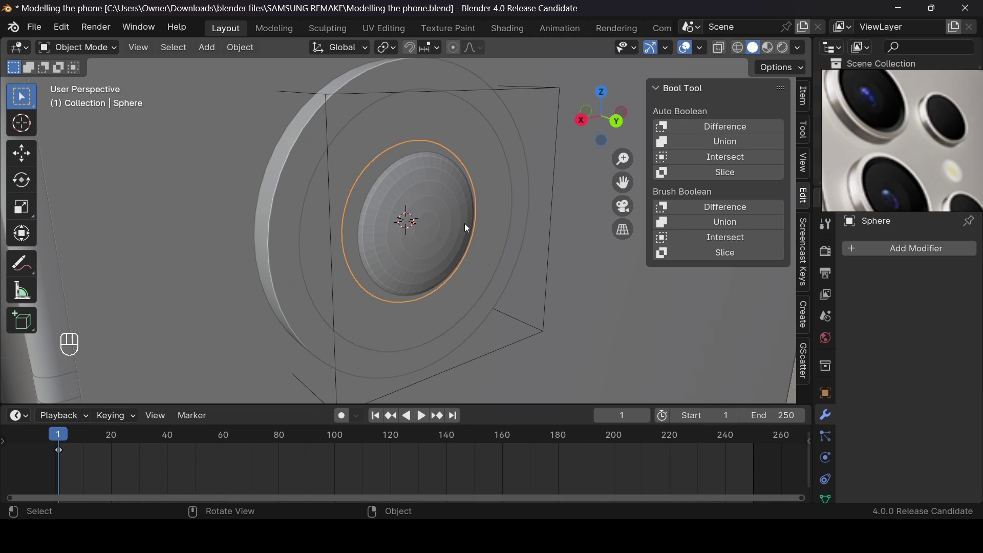
key("s")
key("y")
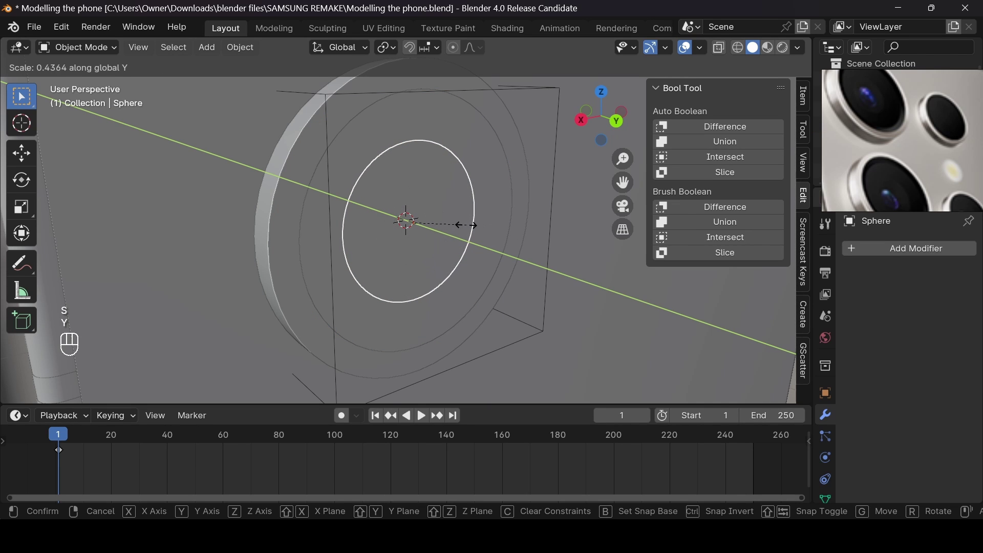
left_click(466, 225)
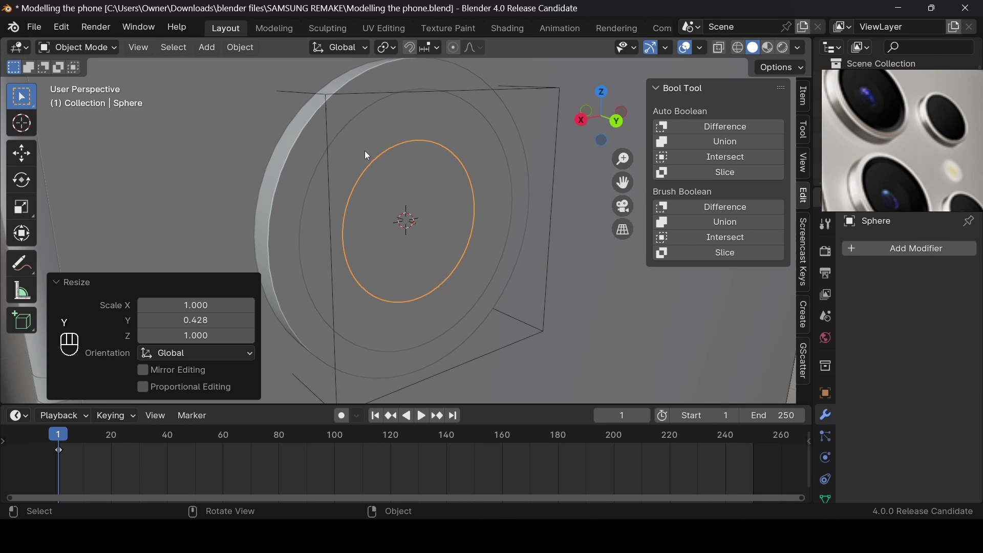
Scale the outer lens ring slightly along Y
left_click(302, 163)
left_click(501, 191, "shift")
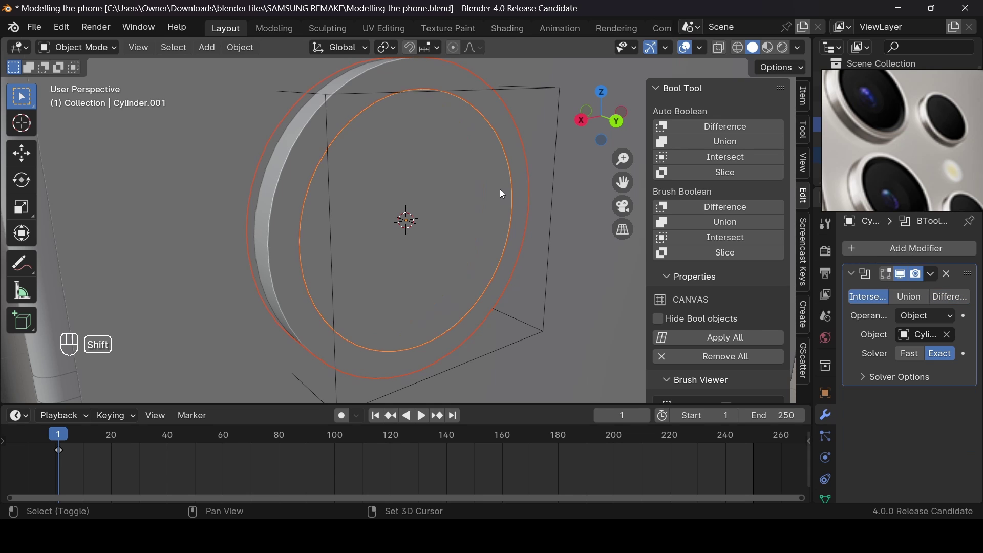
left_click(539, 96)
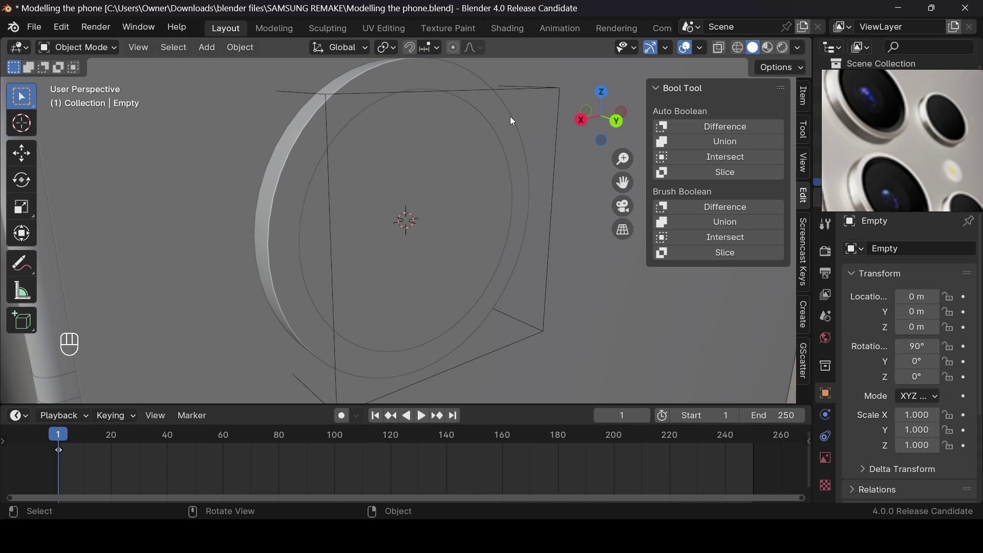
left_click(432, 88)
key("s")
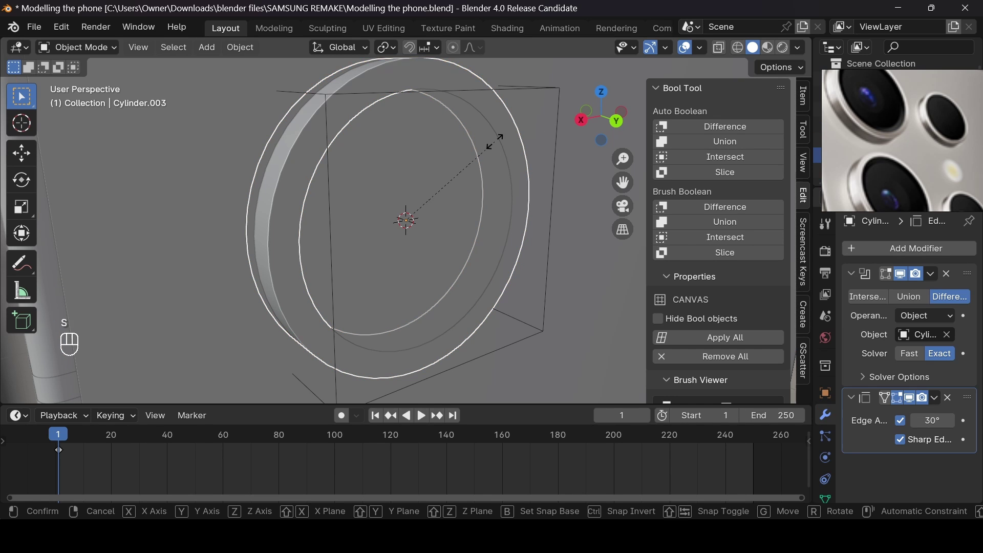
key("y")
left_click(527, 158)
Scale the ring's sliced inner piece along Y by about 1.09 and its boolean cutter along Y by about 1.02
left_click(495, 161)
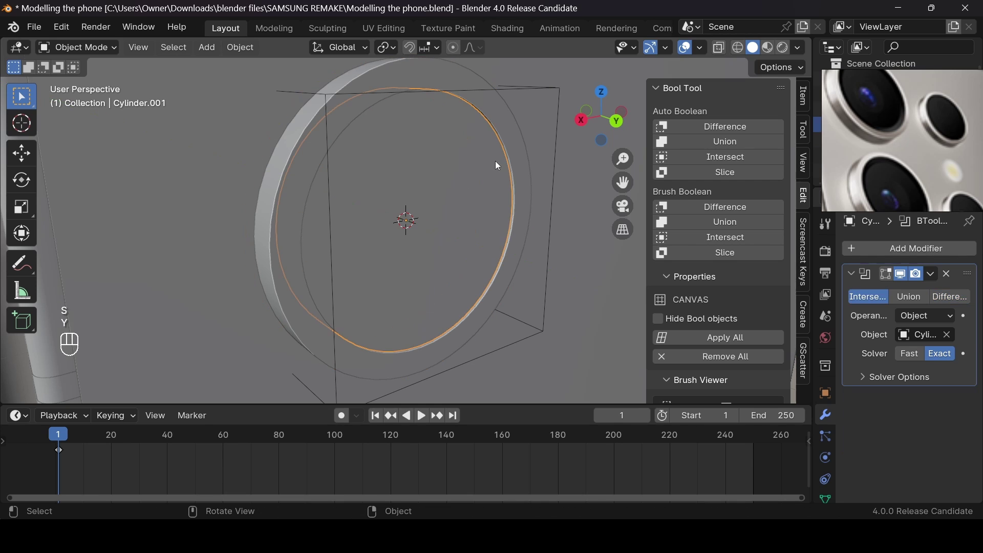
key("s")
key("y")
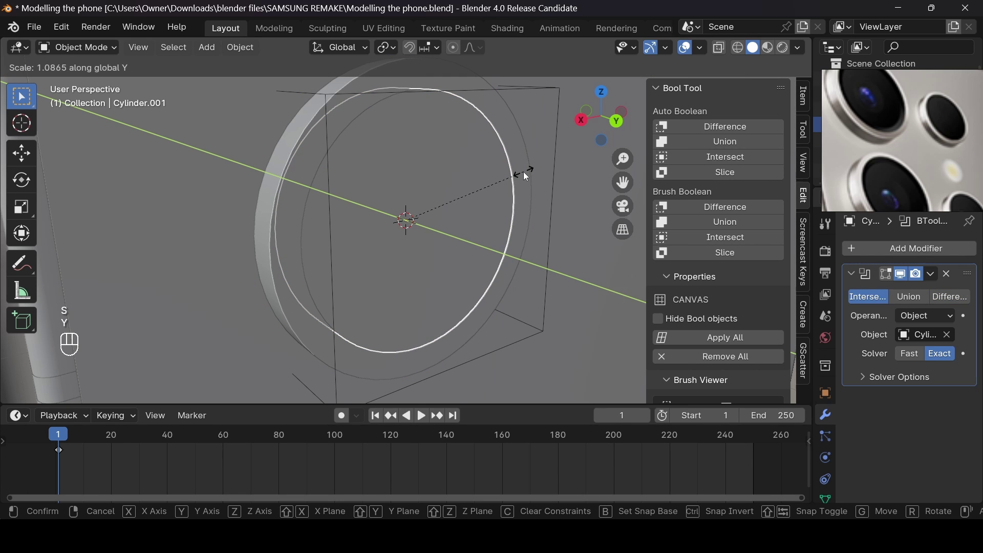
left_click(526, 175)
left_click(511, 89)
key("s")
key("y")
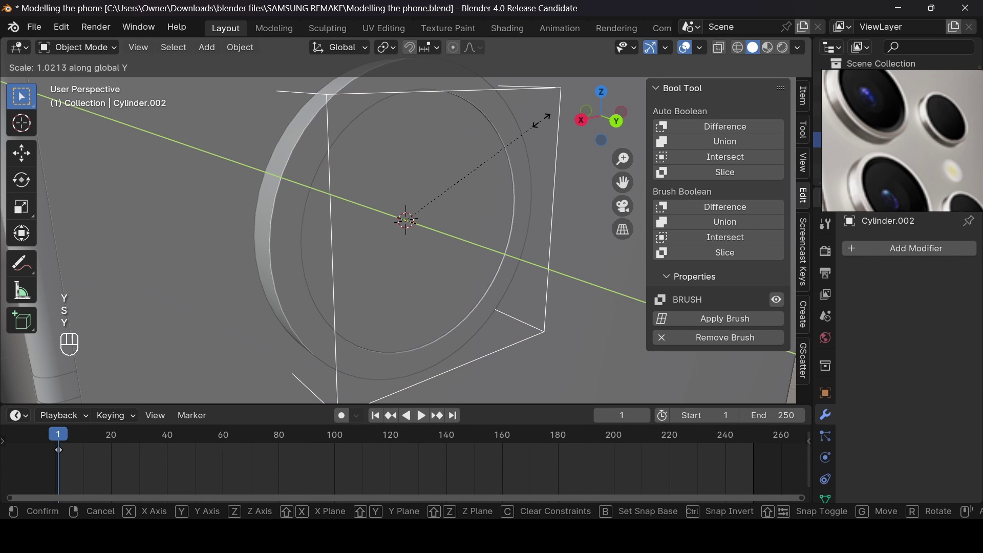
left_click(484, 170)
Hide the ring's sliced inner piece to expose the disc and sphere inside the lens
left_click(485, 169)
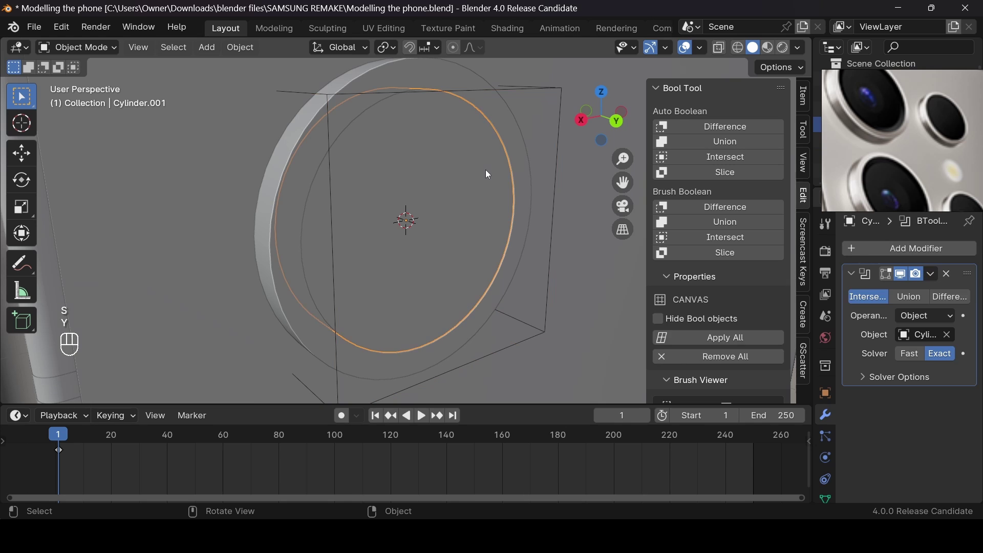
key("h")
left_click_drag(622, 100, 401, 161)
left_click(409, 227)
left_click(423, 133)
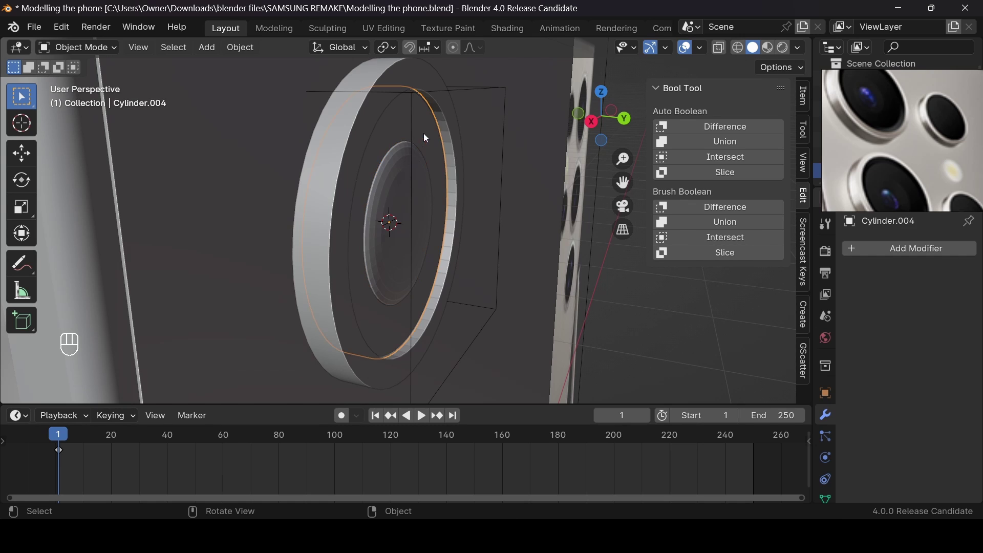
Thicken the flattened sphere along Y by 1.179 and move it about 0.001 m along Y
left_click(413, 189)
key("s")
key("y")
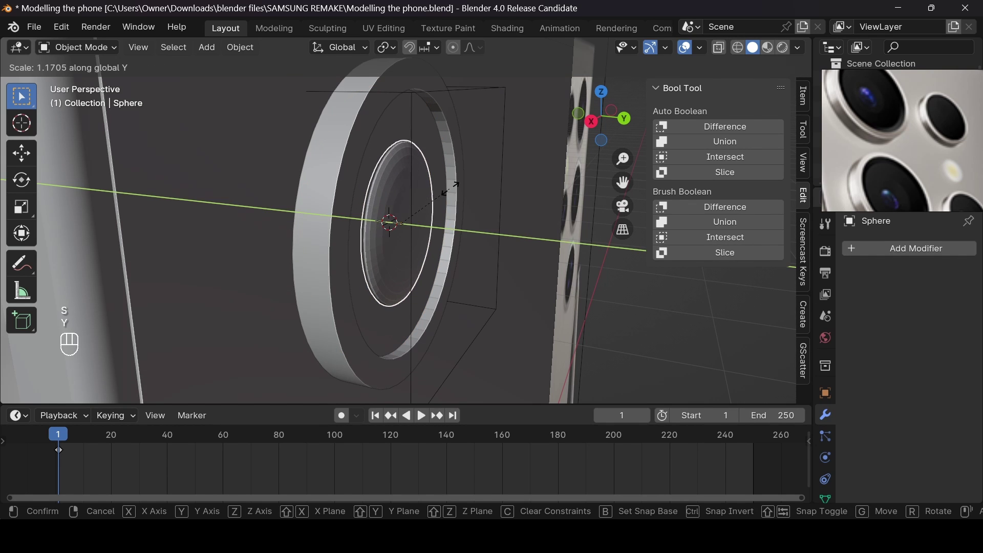
left_click(450, 189)
key("g")
key("y")
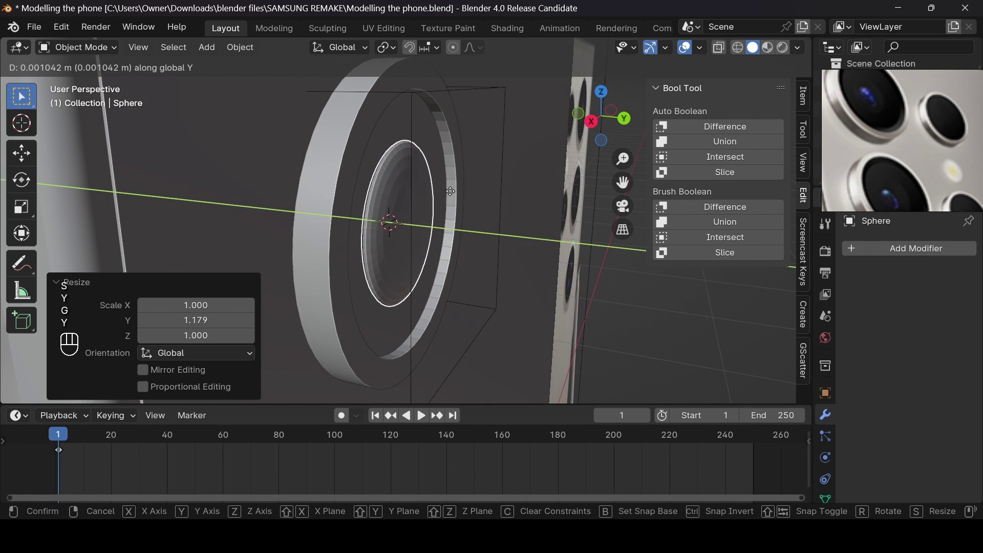
left_click(450, 191)
Cut the sphere out of the inner lens disc with a Brush Boolean Difference and shade the disc auto smooth at 30°
left_click(428, 144, "shift")
middle_click_drag(444, 139, 348, 145)
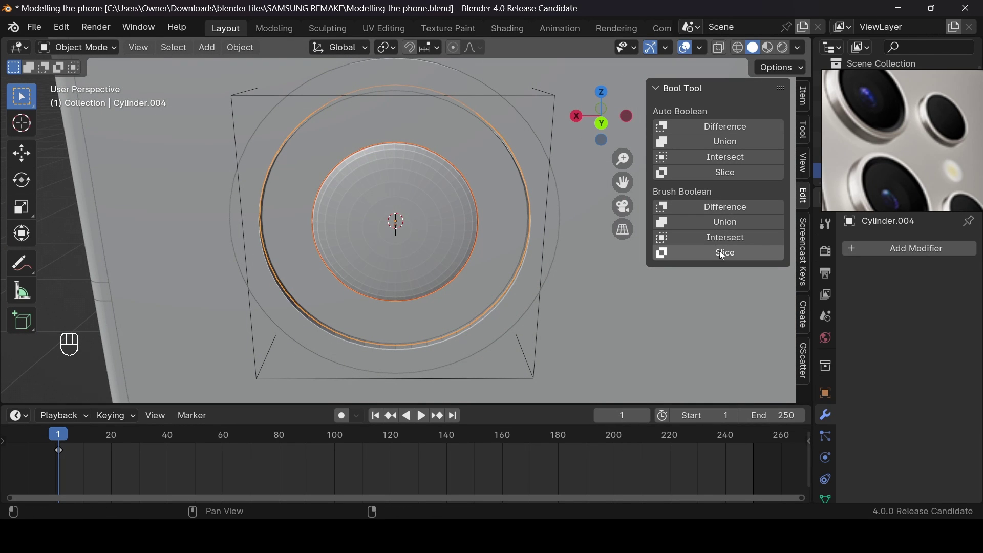
left_click(719, 207)
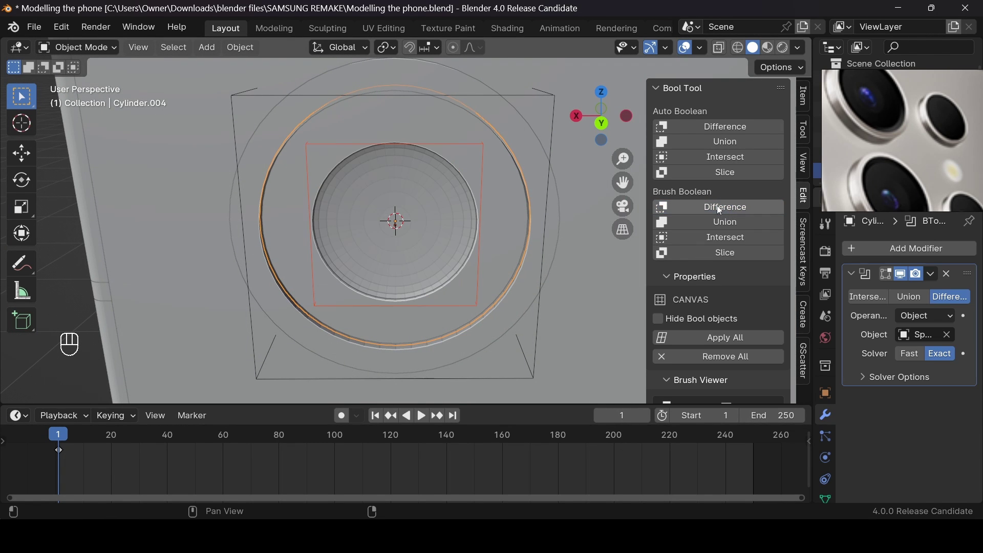
left_click_drag(601, 117, 589, 118)
right_click(485, 182)
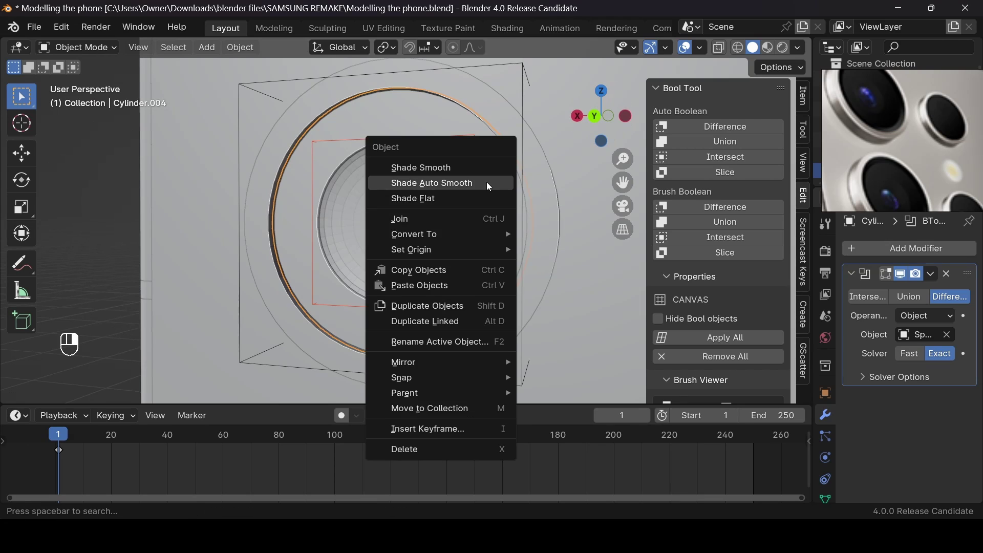
left_click(486, 185)
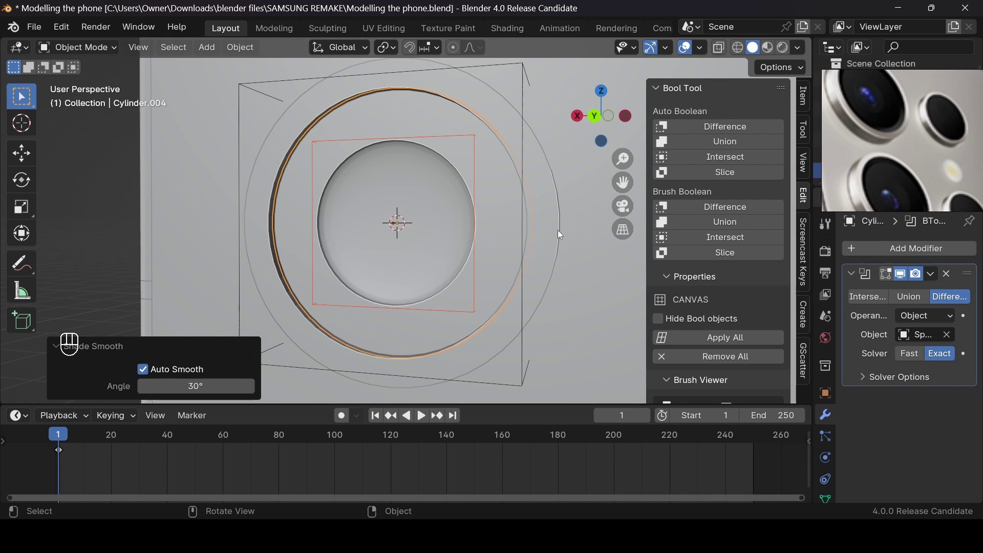
left_click(436, 264)
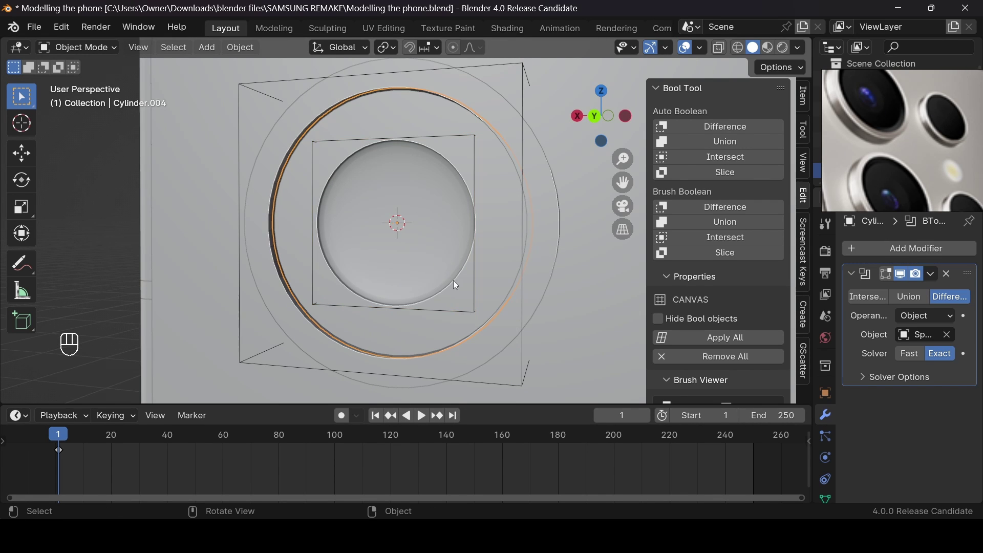
left_click(475, 314)
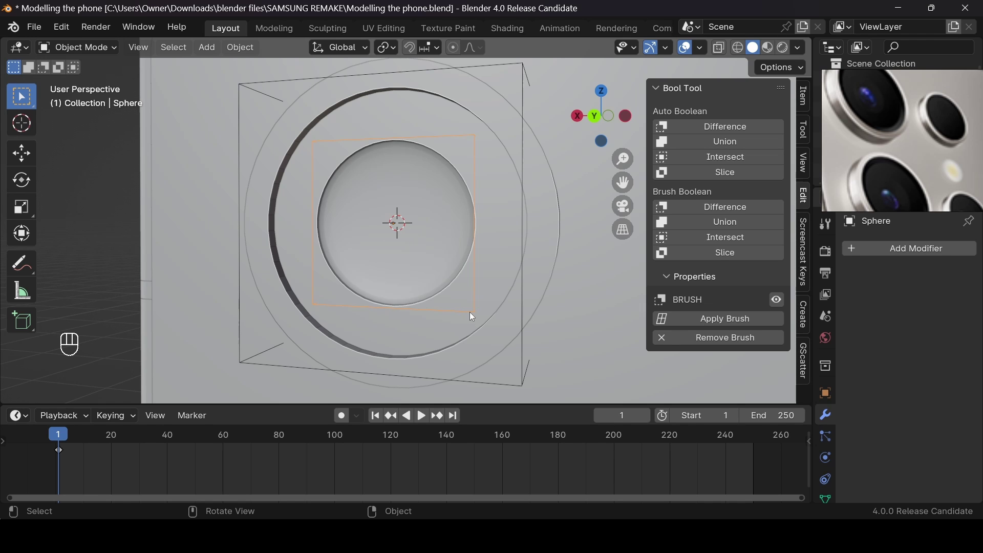
key("shift+d")
right_click(473, 231)
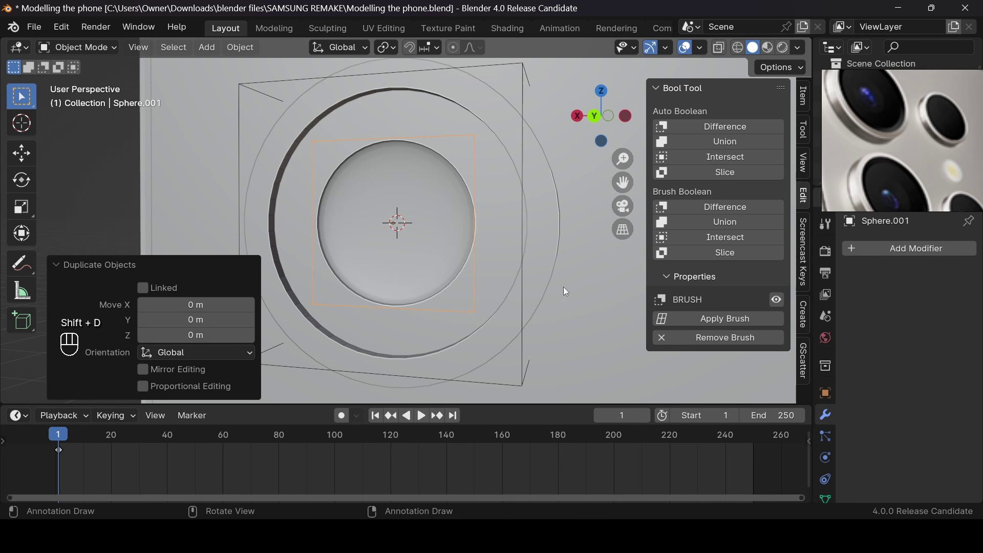
key("ctrl+z")
key("ctrl+z")
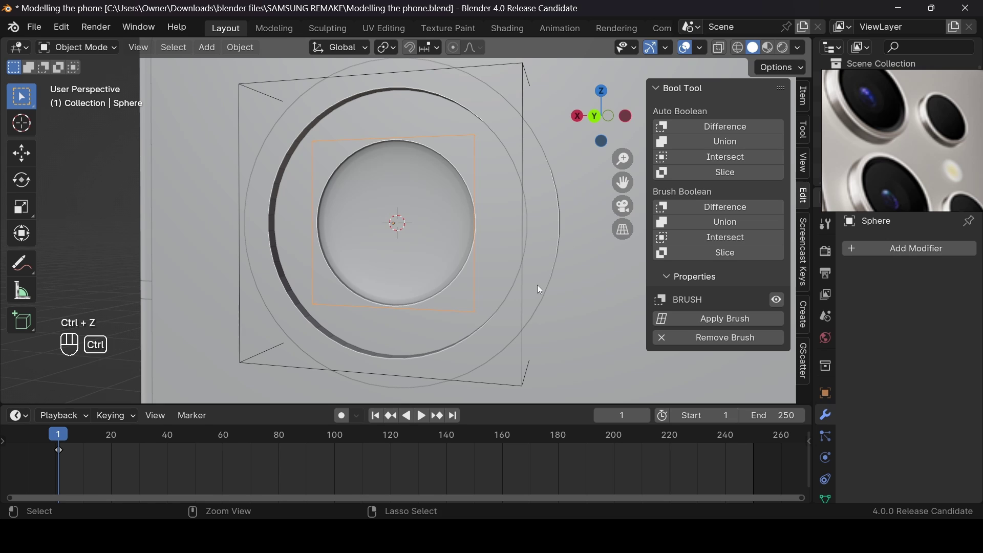
key("g")
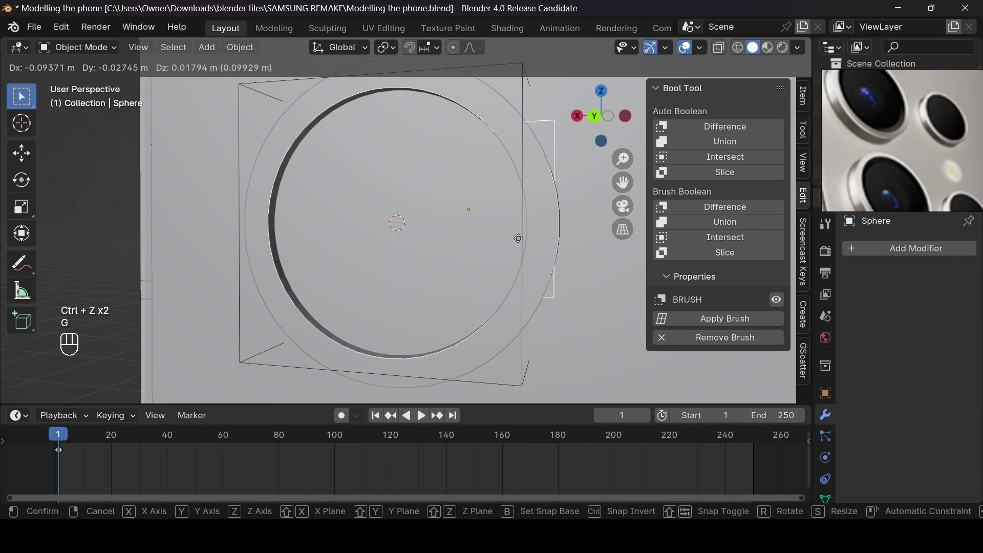
right_click(485, 246)
Add another UV sphere with 50 segments at the centre of the lens
middle_click_drag(532, 174, 631, 128)
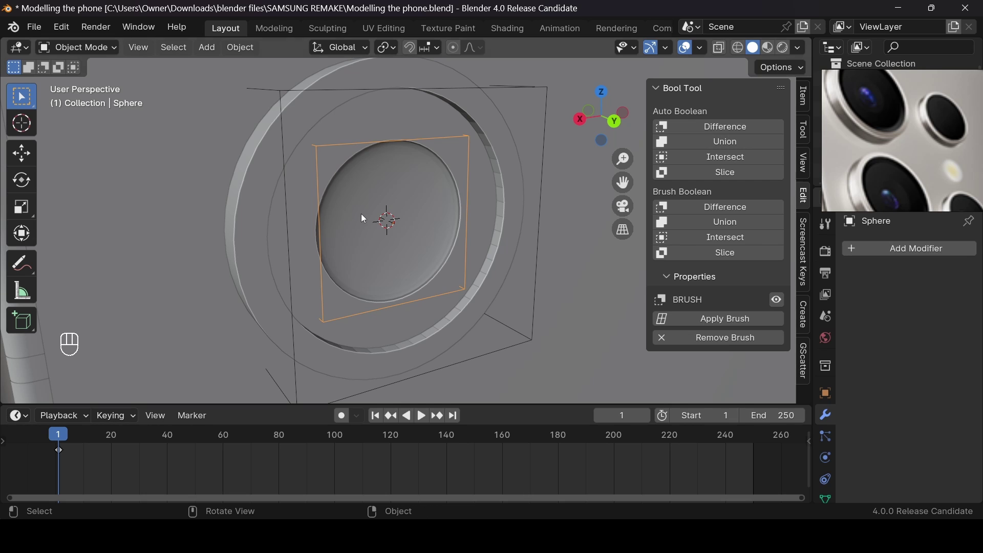
key("shift+a")
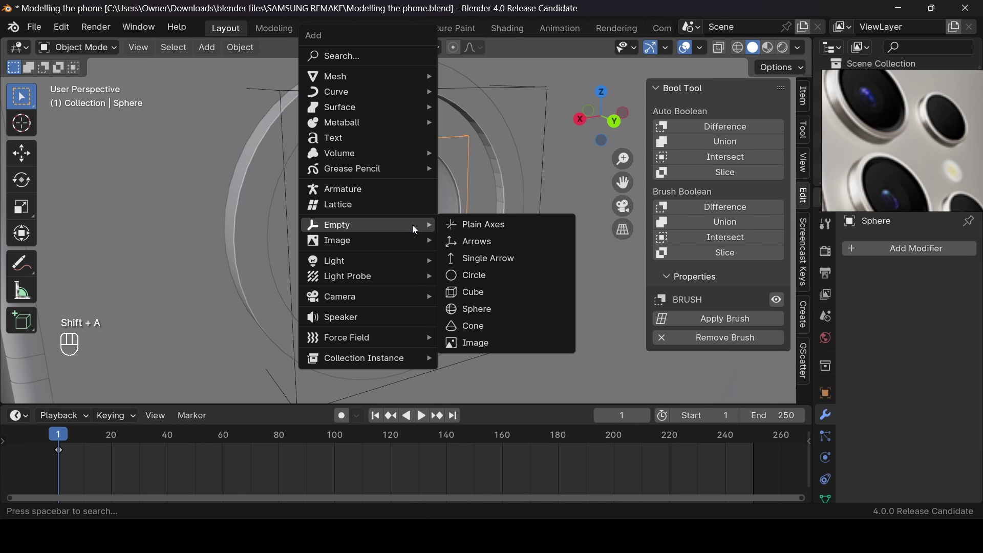
mouse_move(383, 77)
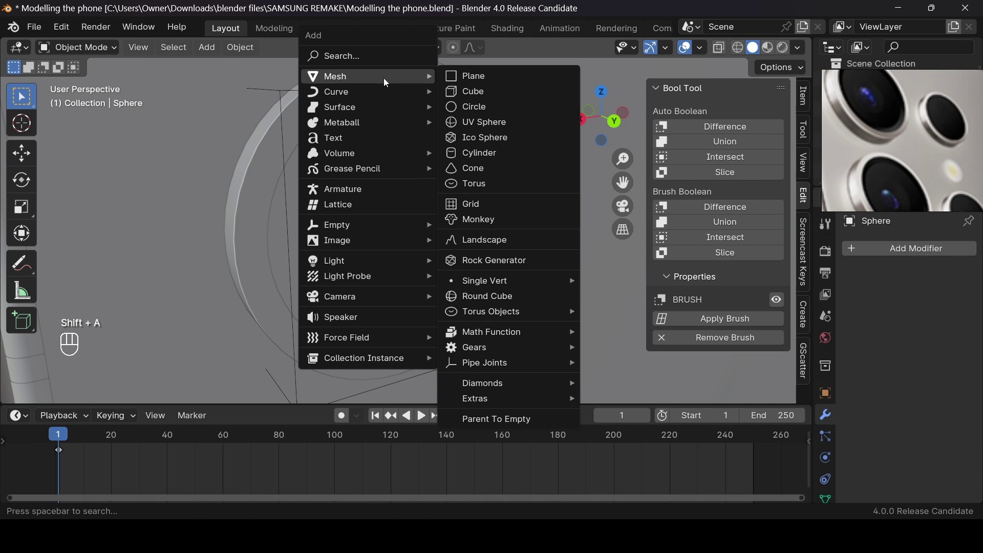
type("uv")
key("Return")
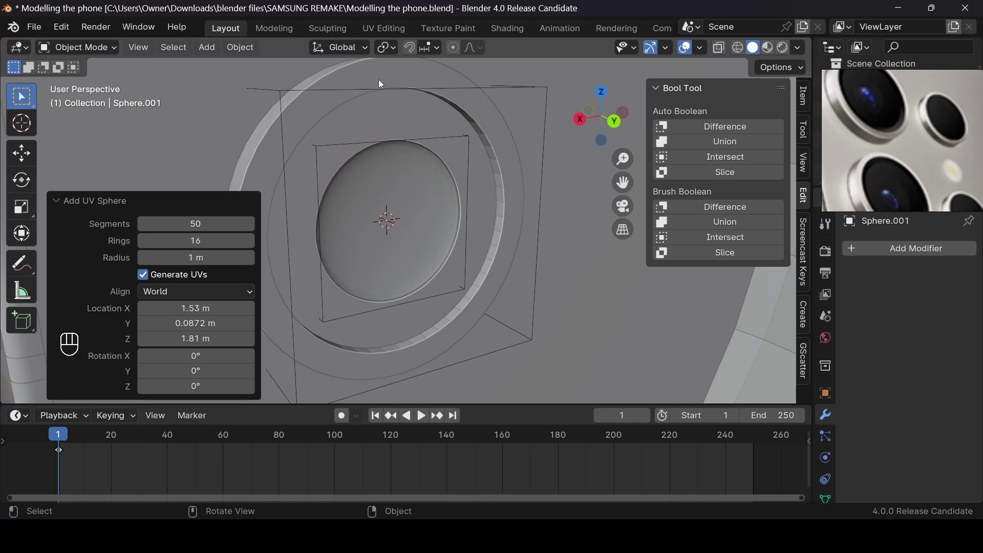
Rotate the new sphere 90° about X and scale it uniformly by 0.099
scroll(379, 78, "up", 5)
scroll(381, 81, "down", 5)
key("r")
key("x")
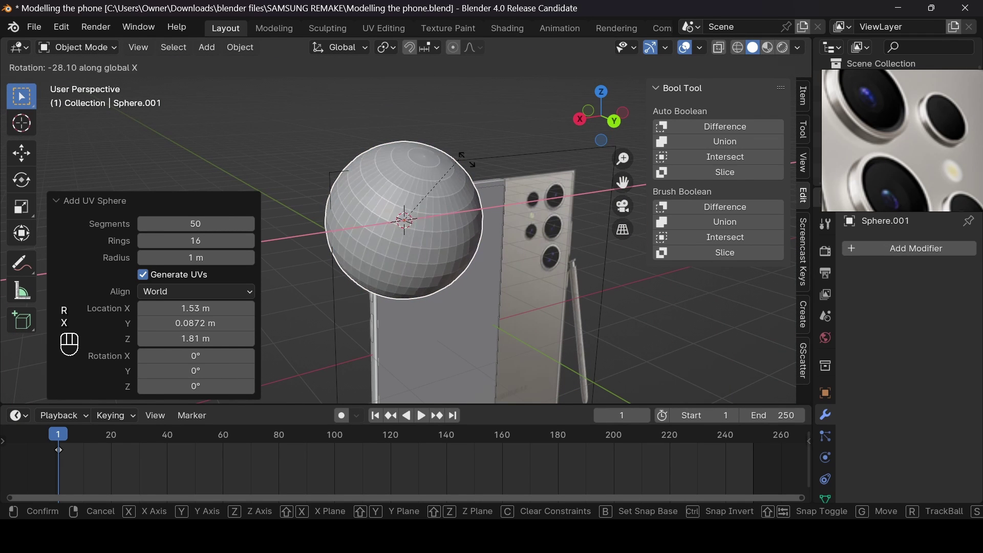
key("9")
key("0")
left_click(484, 214)
key("s")
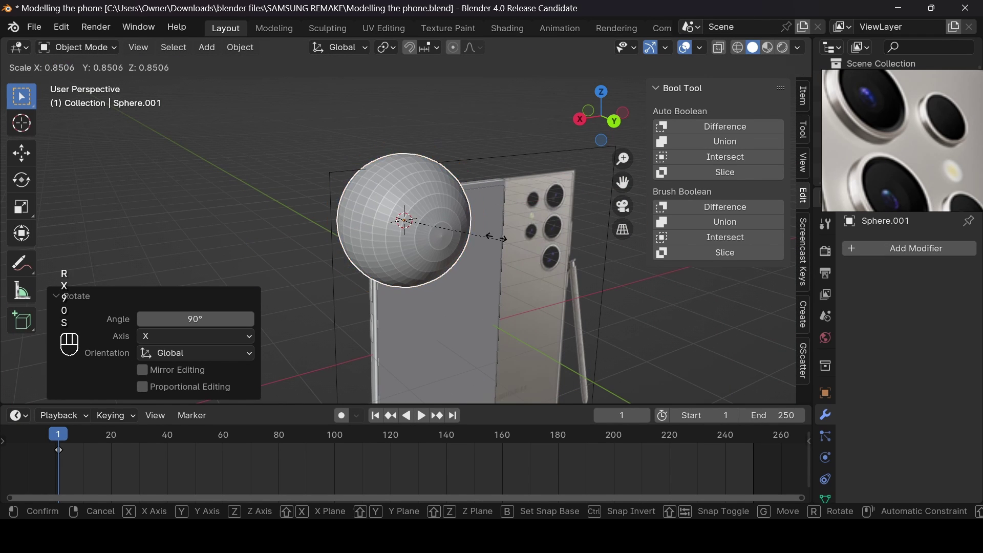
left_click(411, 213)
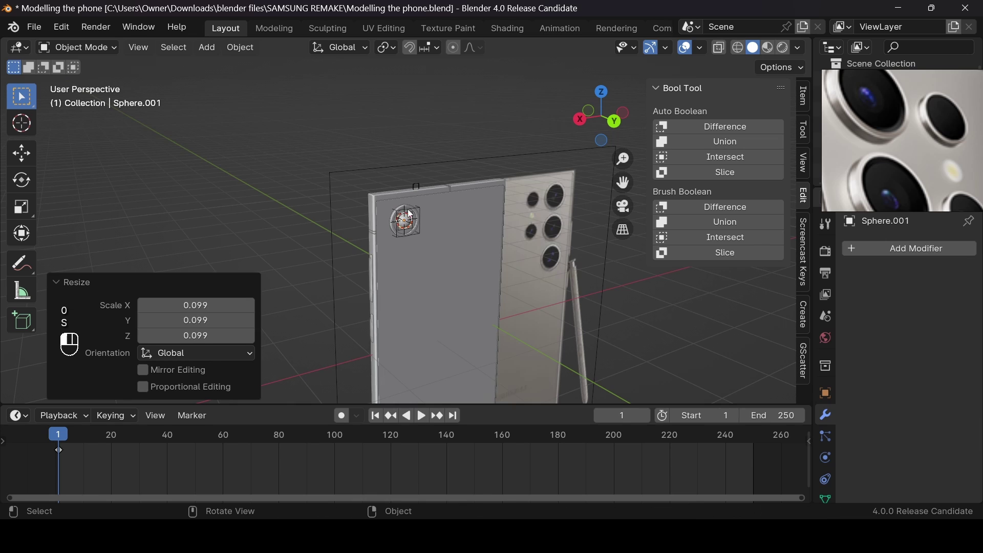
Scale the new lens sphere uniformly by 0.708, and flatten it along Y by 0.414
scroll(442, 231, "up", 5)
scroll(438, 226, "up", 3)
key("s")
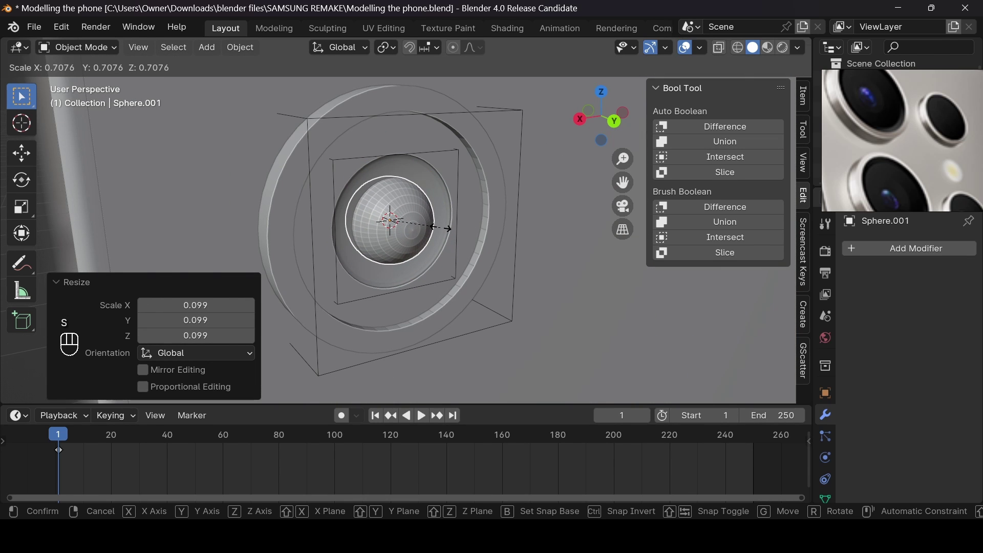
key("x")
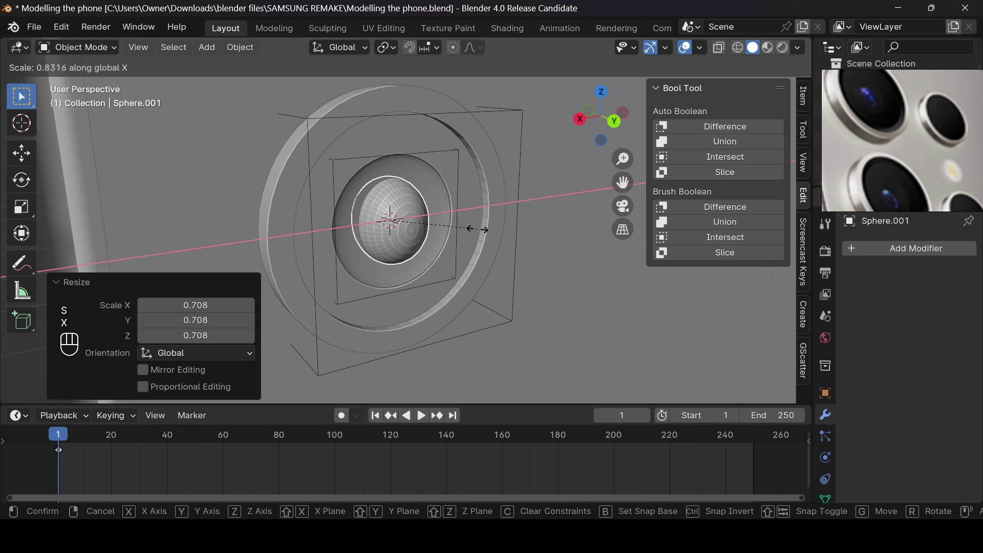
key("y")
left_click(433, 214)
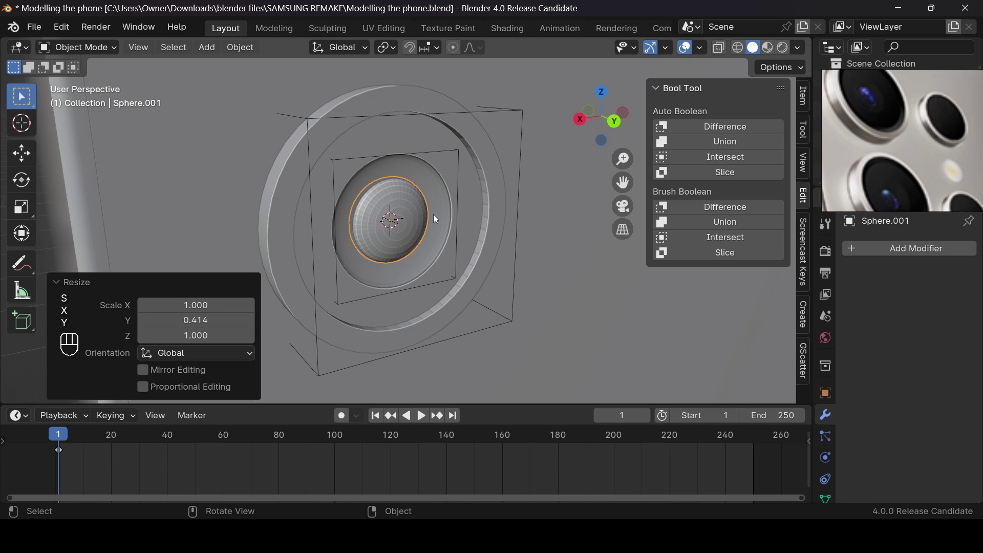
Move the flattened glass sphere about 0.007 m along Y and shade it auto smooth
key("g")
key("y")
left_click(435, 217)
right_click(435, 217)
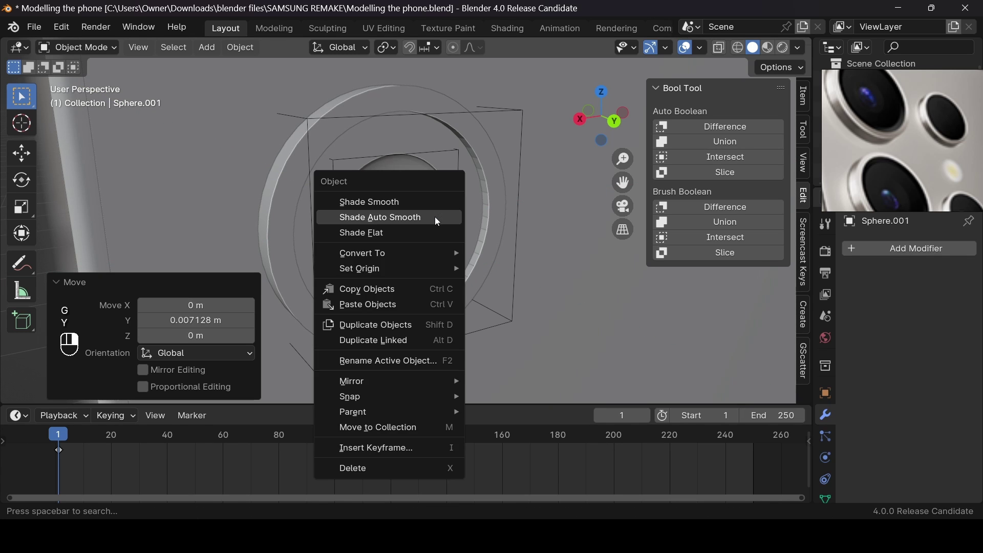
left_click(434, 217)
left_click(490, 217)
Enlarge the glass sphere uniformly by 1.102 inside the recess of the inner disc
left_click_drag(599, 124, 529, 180)
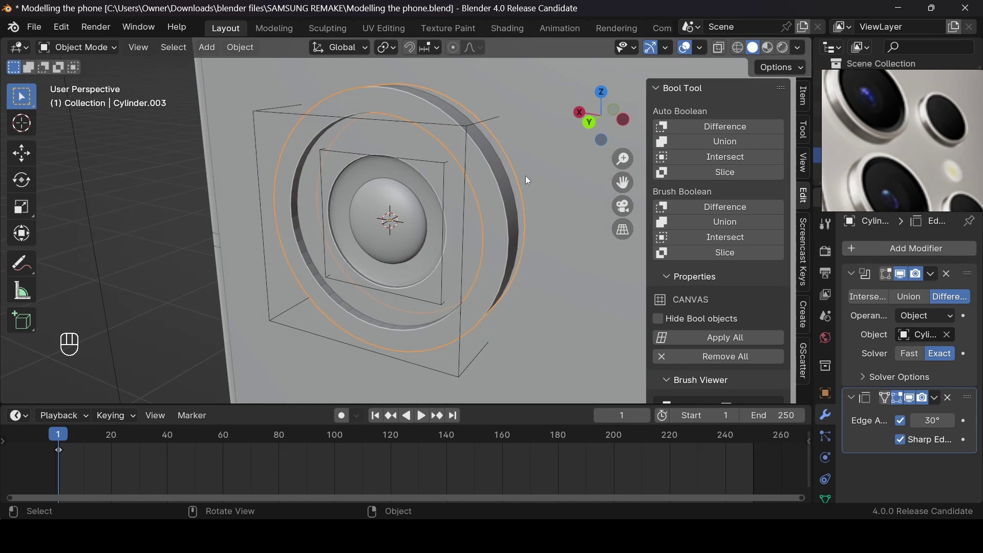
left_click(411, 212)
key("s")
left_click(417, 217)
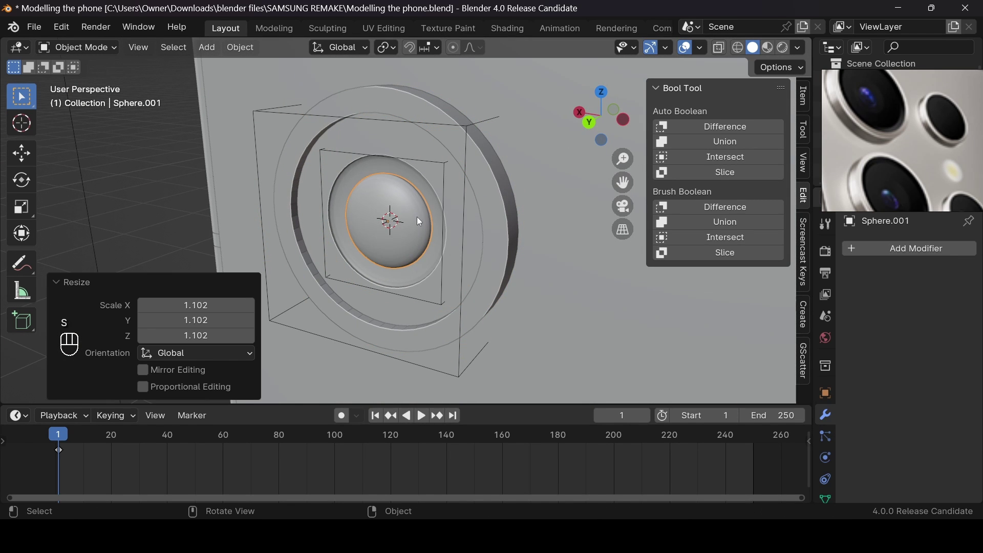
Unhide the lens cover to check clearance, flatten the glass sphere further along Y until it sits behind the cover, and hide the cover again
key("alt+h")
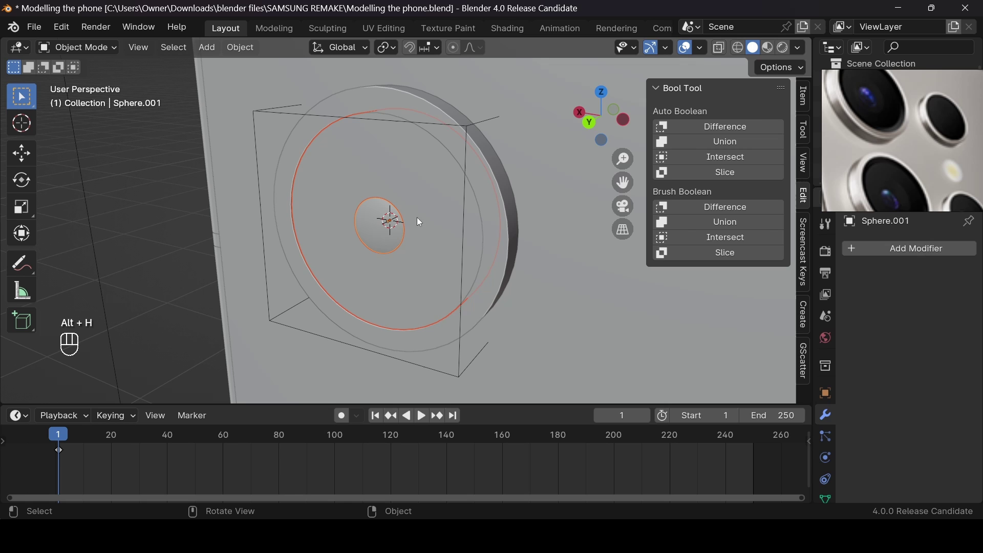
left_click(386, 220)
left_click_drag(602, 115, 548, 189)
key("s")
key("y")
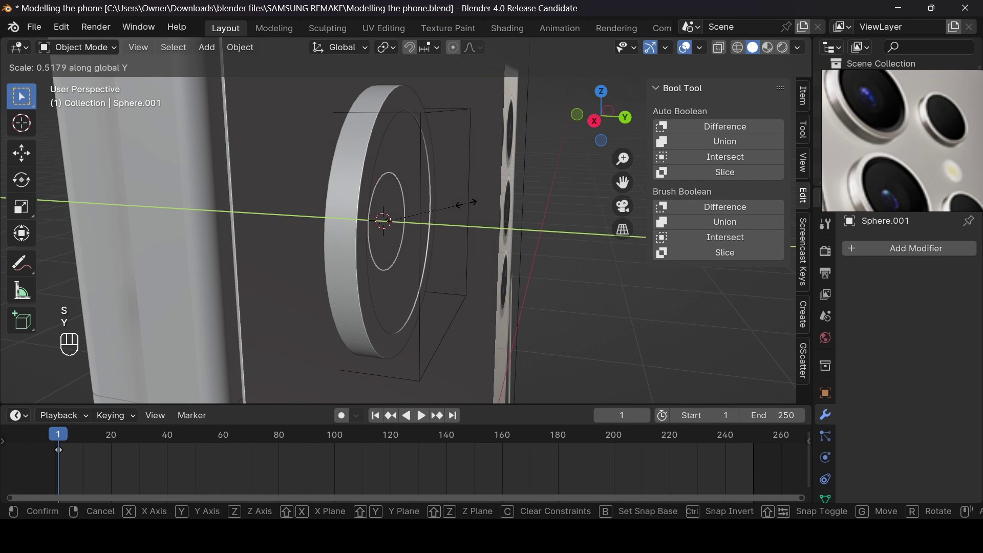
left_click(426, 219)
left_click(408, 215)
key("h")
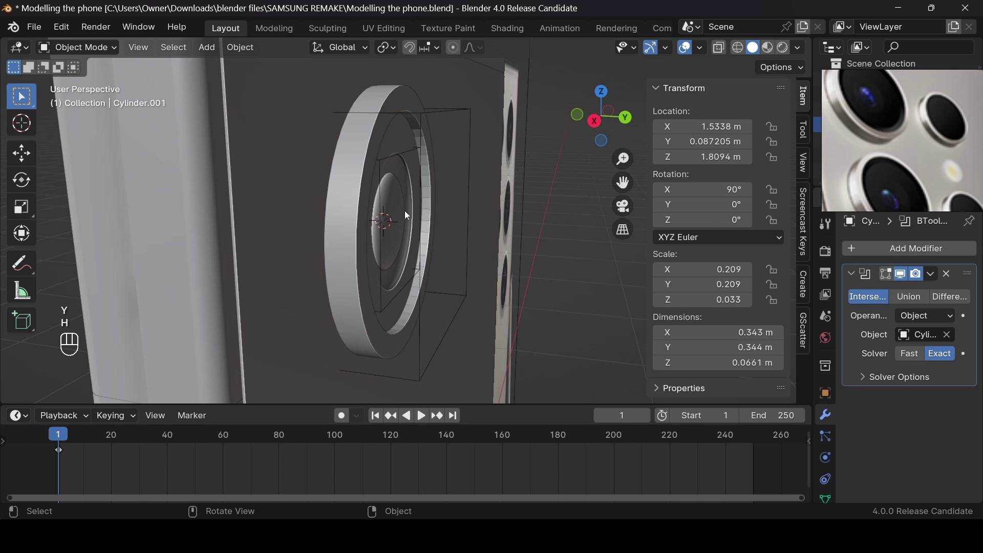
Shrink the brush sphere that cuts the inner disc's recess uniformly by 0.874
left_click_drag(594, 106, 507, 188)
left_click(402, 231)
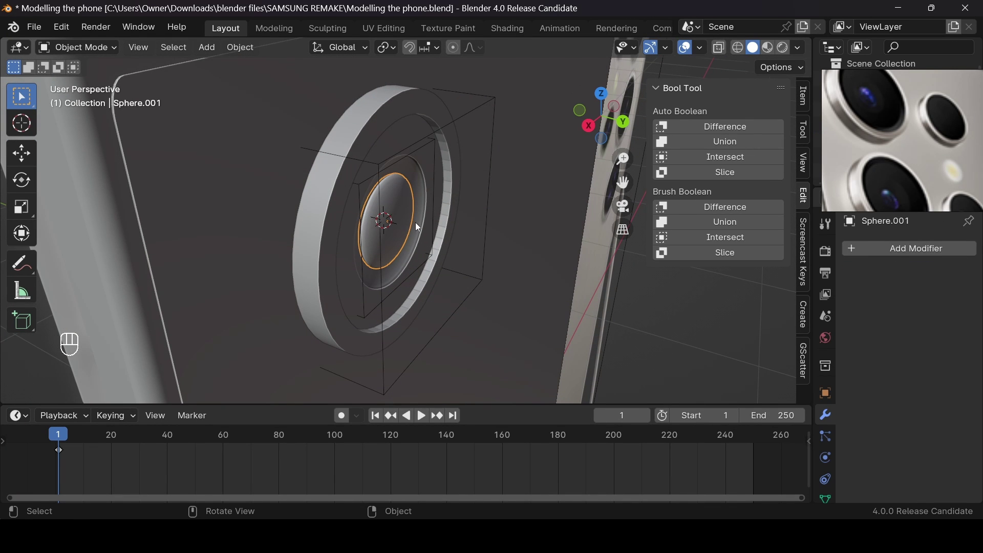
left_click(438, 221)
left_click(434, 237)
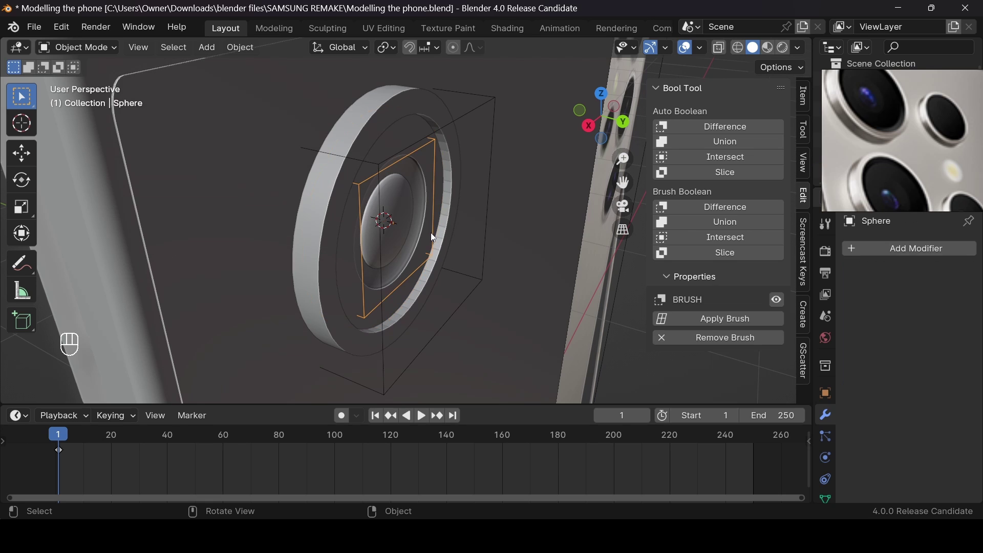
key("s")
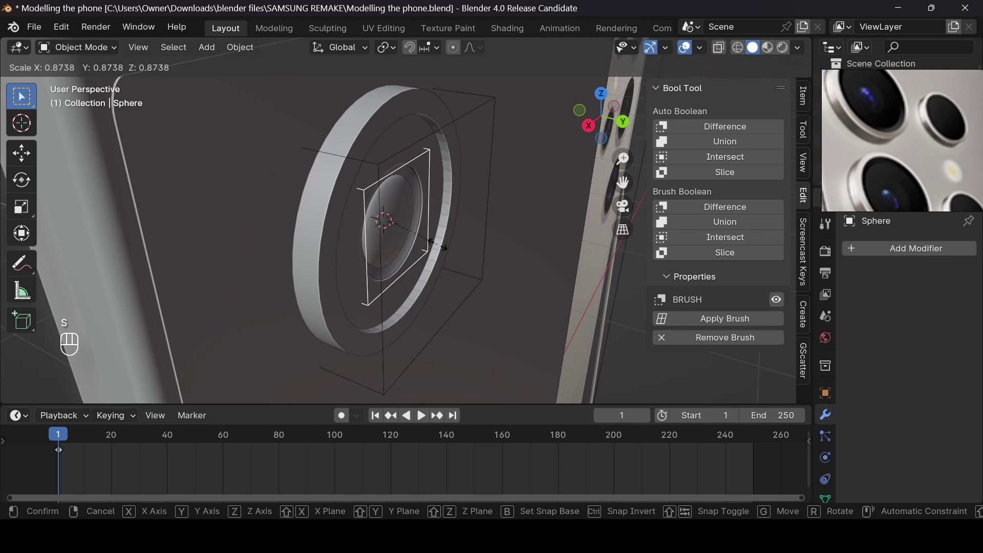
left_click(437, 244)
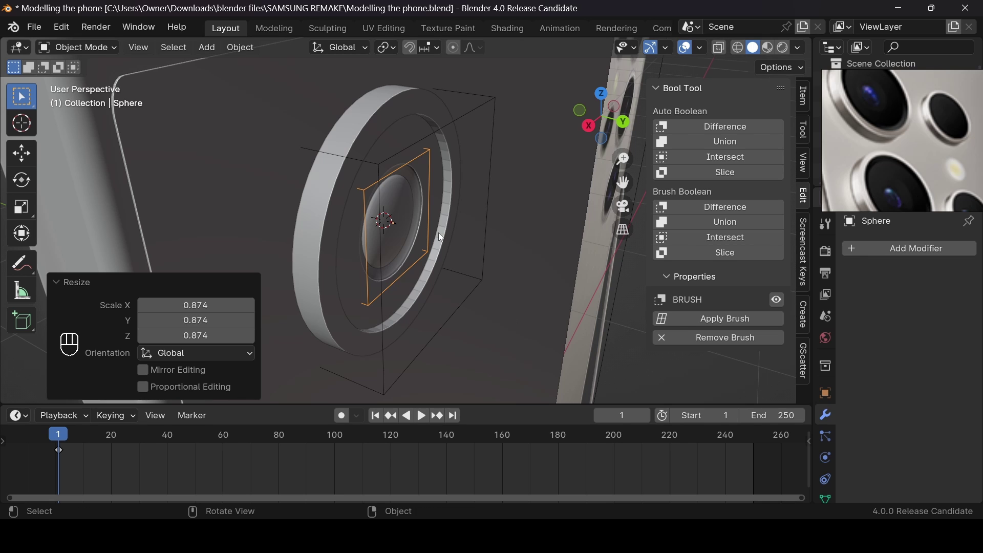
Unhide the lens cover, remove the outer ring's Edge Split modifier, and apply its Boolean Difference with the object data made single-user
key("alt+h")
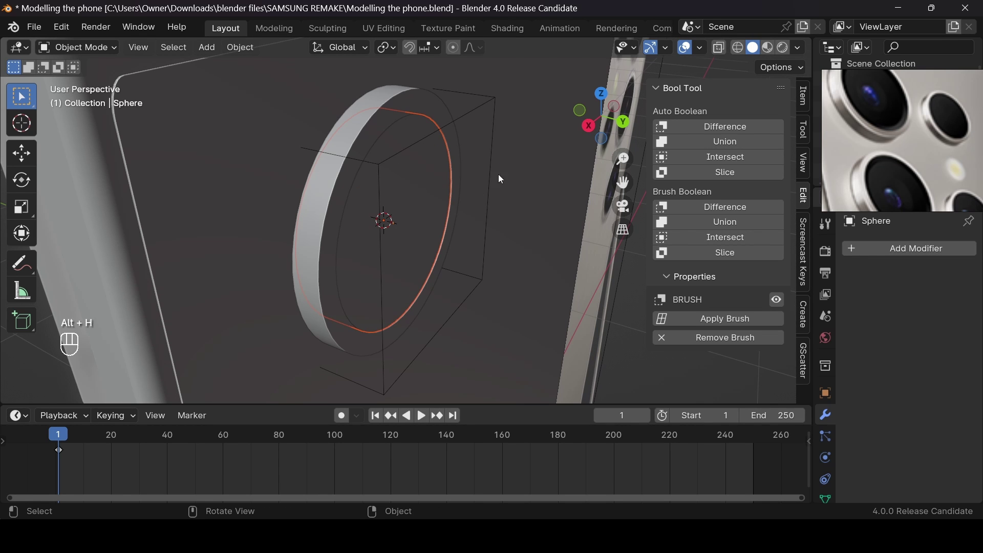
middle_click_drag(634, 147, 433, 161)
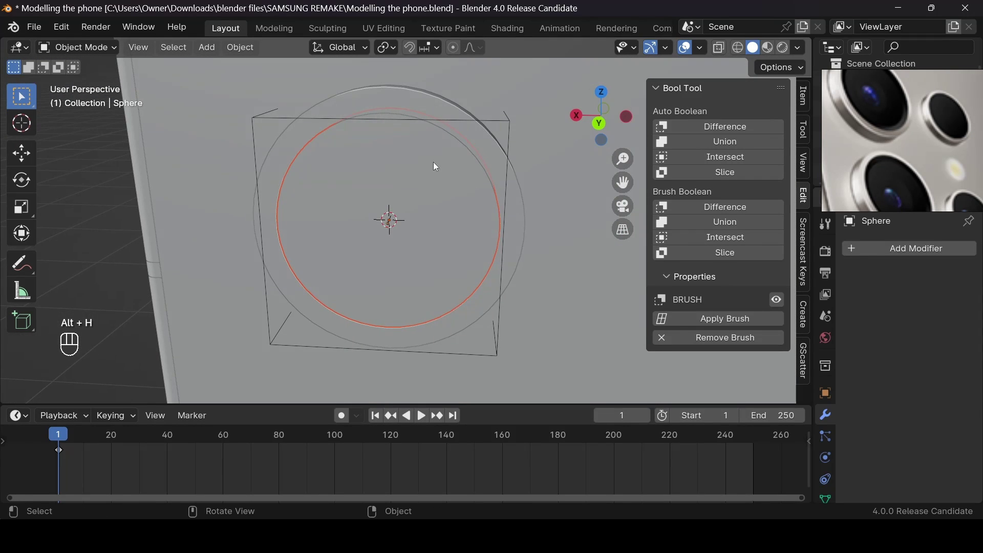
left_click(433, 114)
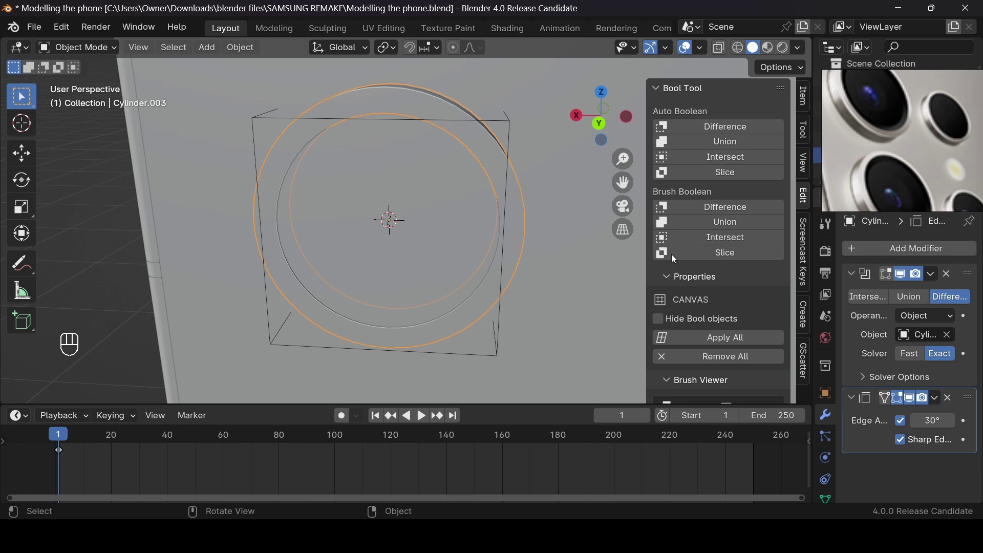
left_click(950, 398)
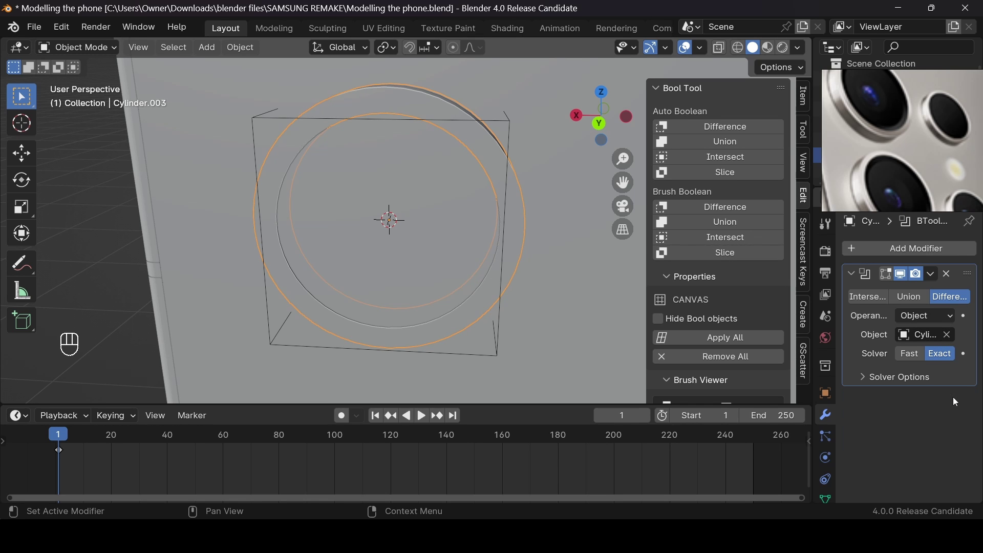
middle_click_drag(506, 261, 445, 253)
key("ctrl+a")
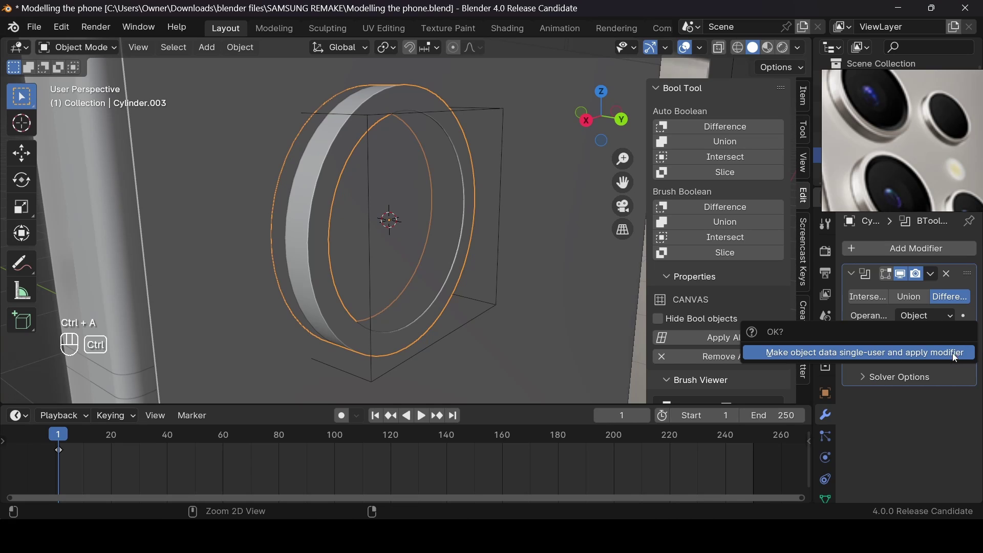
left_click(944, 353)
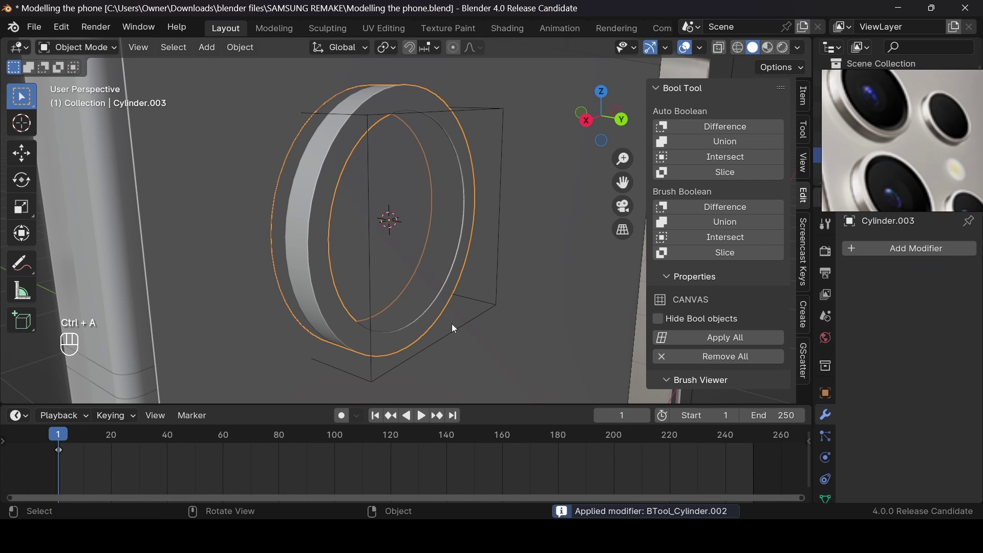
Apply the lens cover's Boolean modifier and hide the cover, and apply the sphere Boolean on the inner disc
key("ctrl+a")
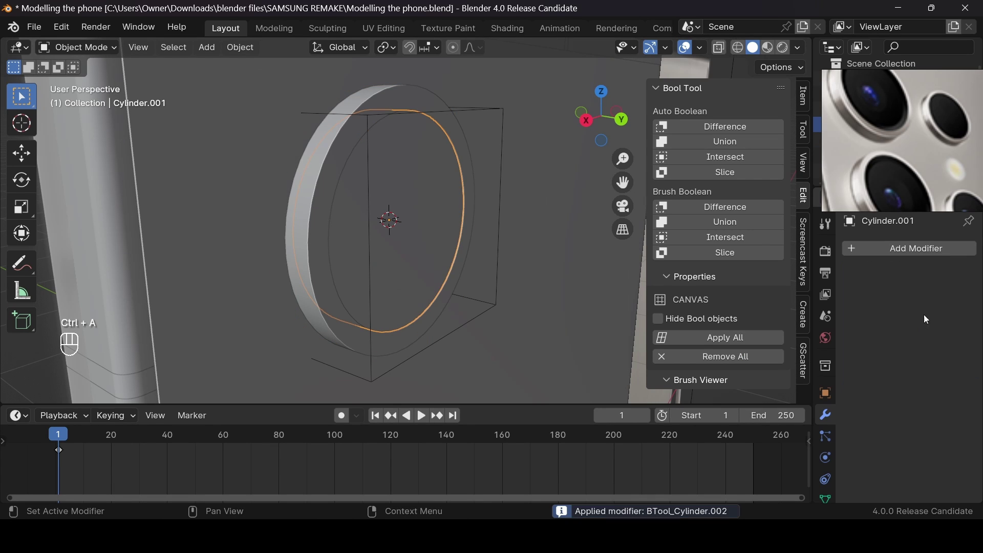
key("h")
left_click(394, 223)
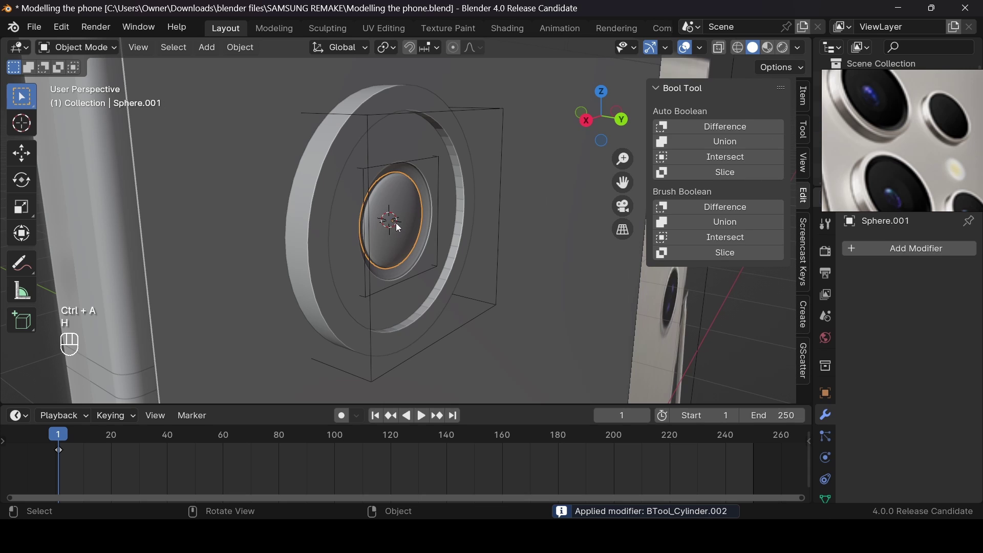
left_click(428, 266)
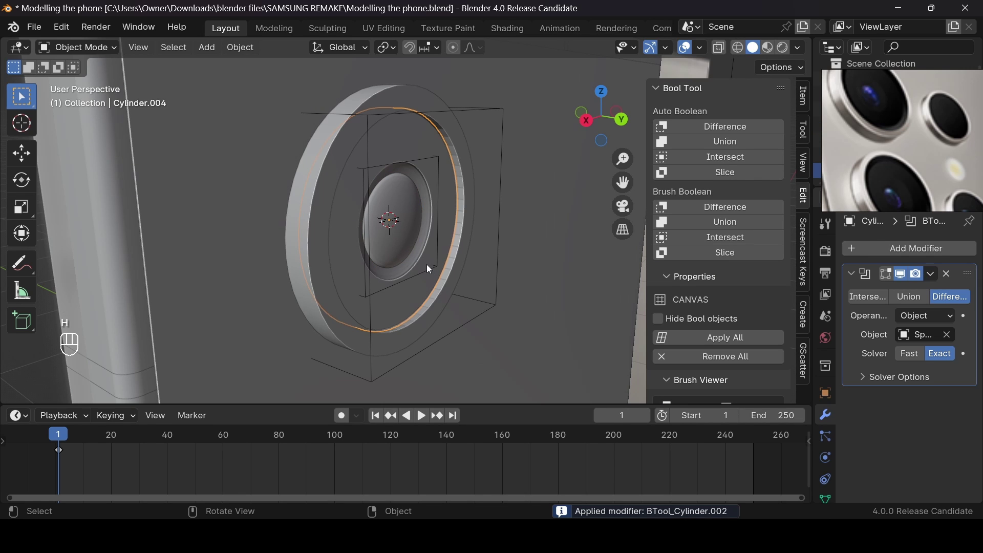
key("ctrl+a")
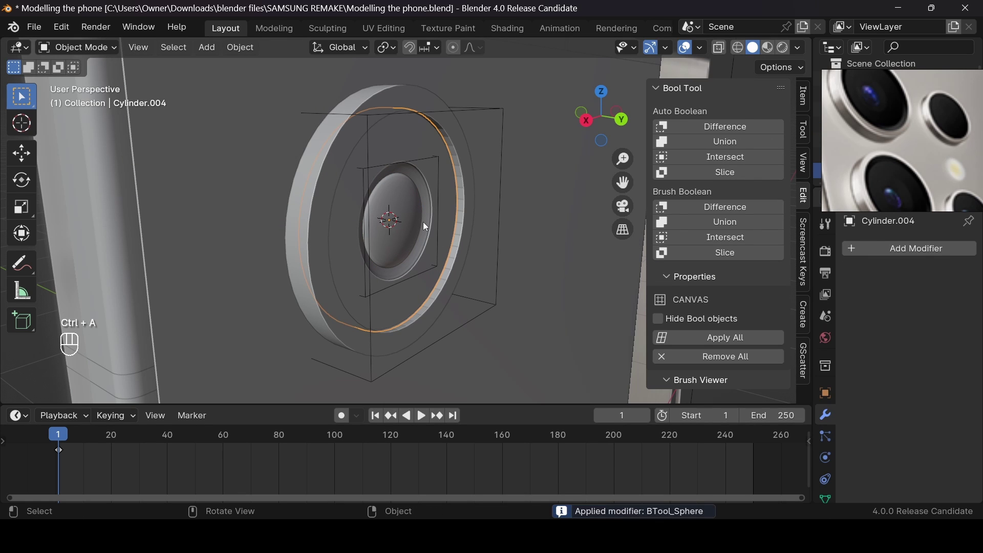
Unhide all objects, and hide the phone's back body and the reference image to isolate the lens parts
left_click(410, 237)
left_click(468, 246)
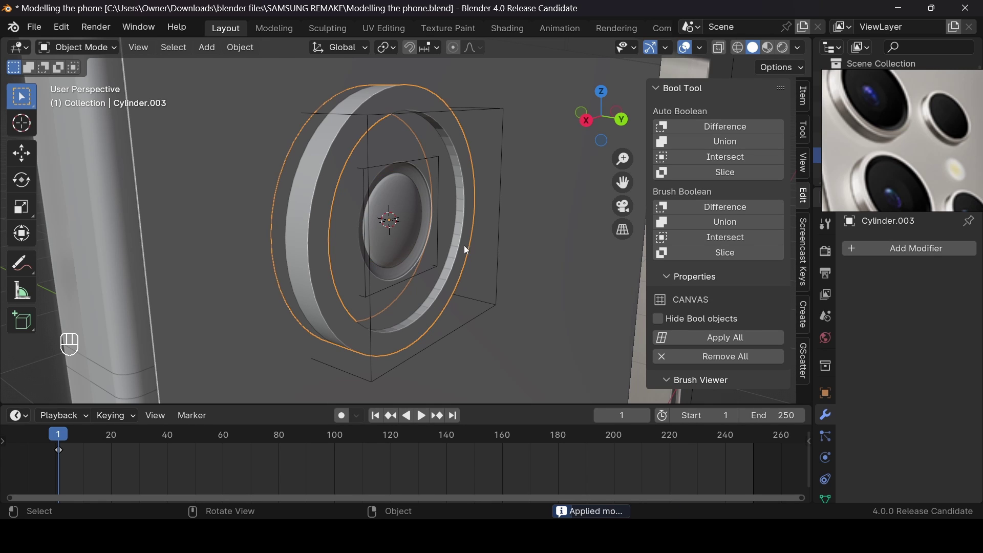
key("alt+h")
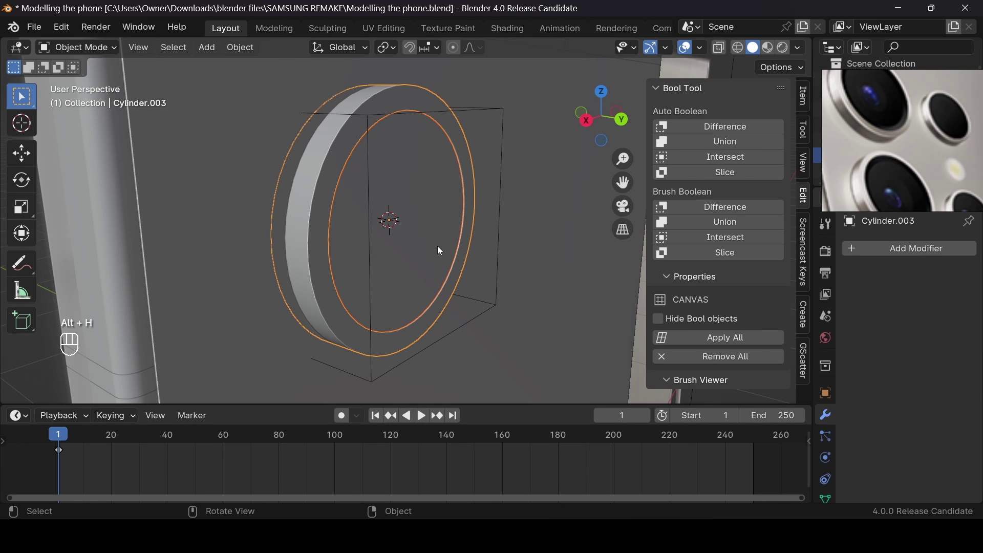
left_click(211, 263)
key("h")
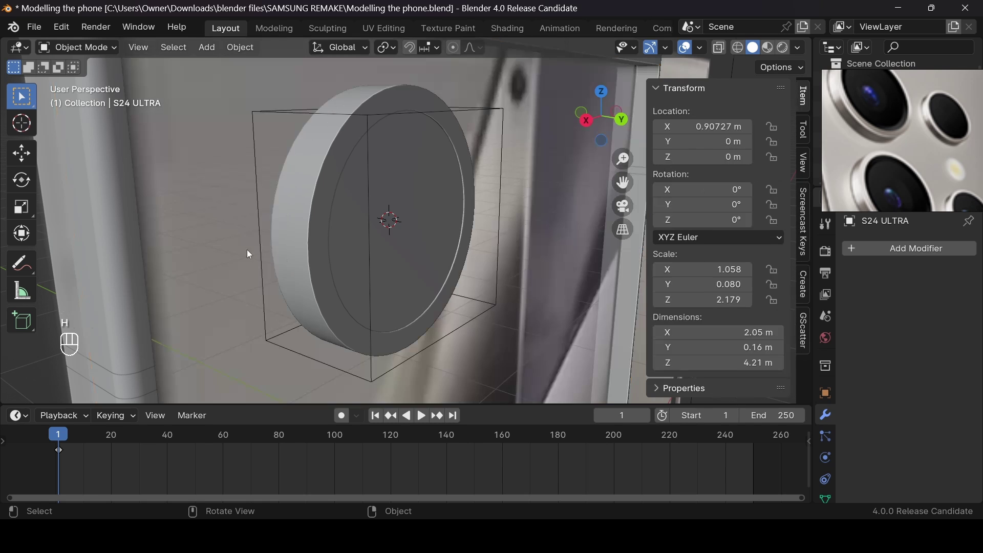
scroll(389, 192, "down", 5)
key("h")
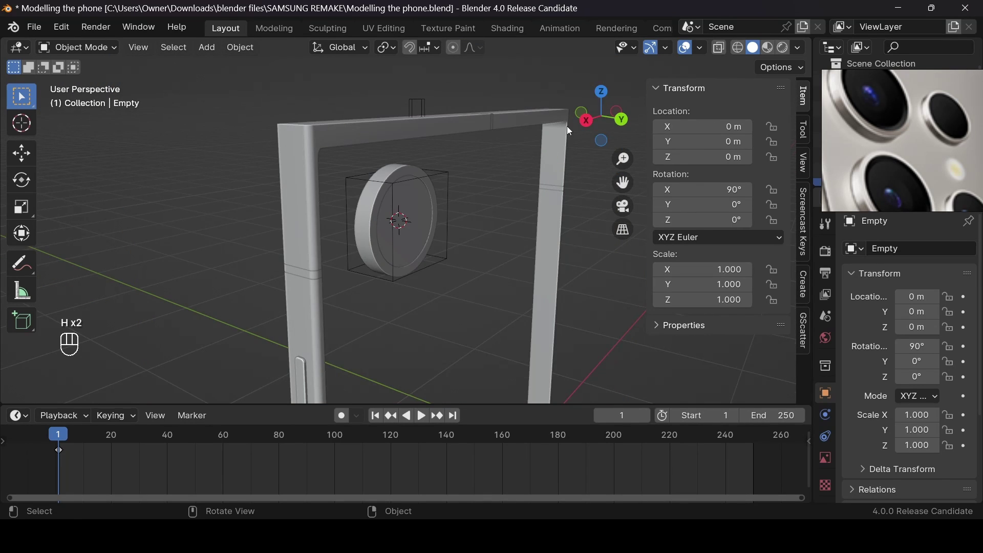
middle_click_drag(569, 131, 491, 191)
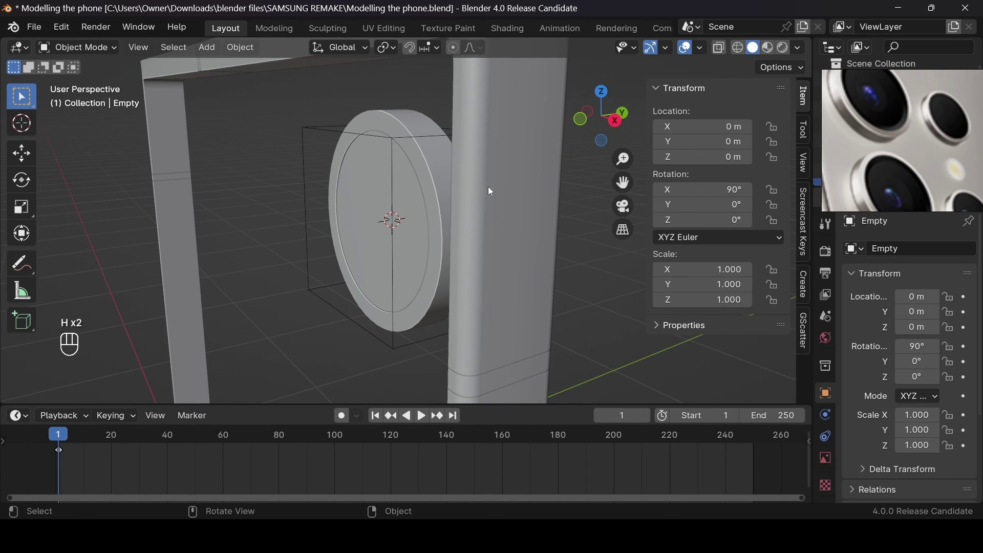
Examine the lens assembly from its rear side and in the front orthographic view with X-ray shading
left_click(396, 188)
left_click_drag(610, 119, 600, 119)
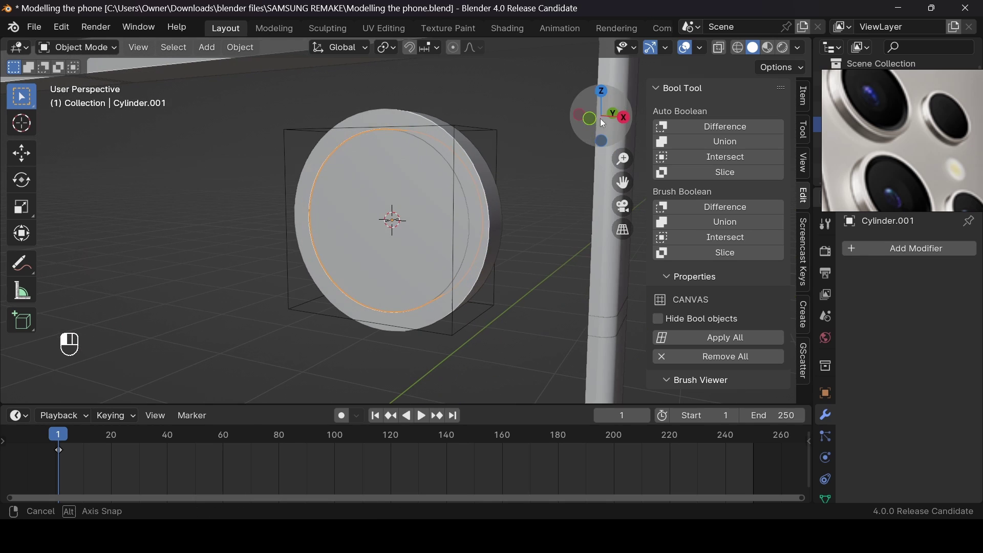
left_click_drag(317, 155, 392, 212)
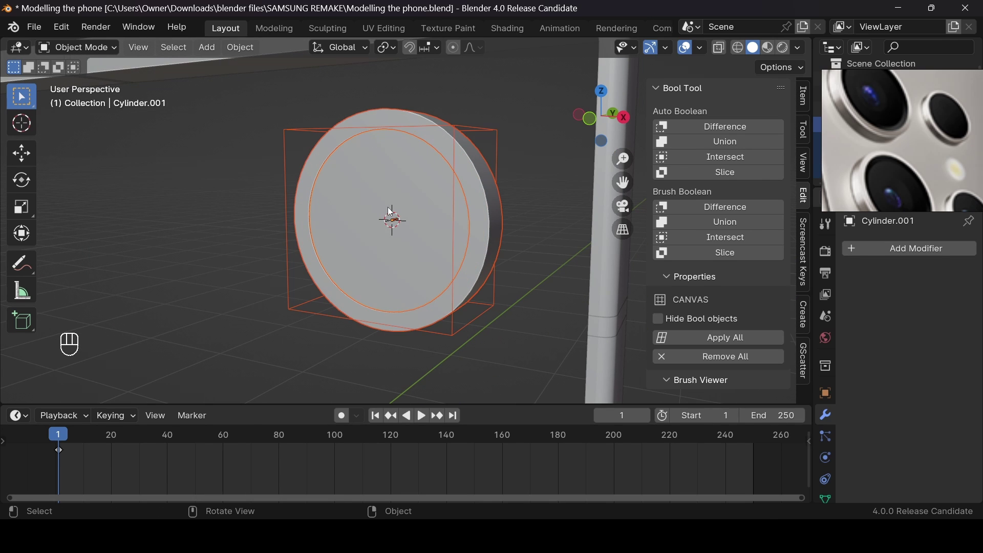
key("alt+z")
left_click(589, 118)
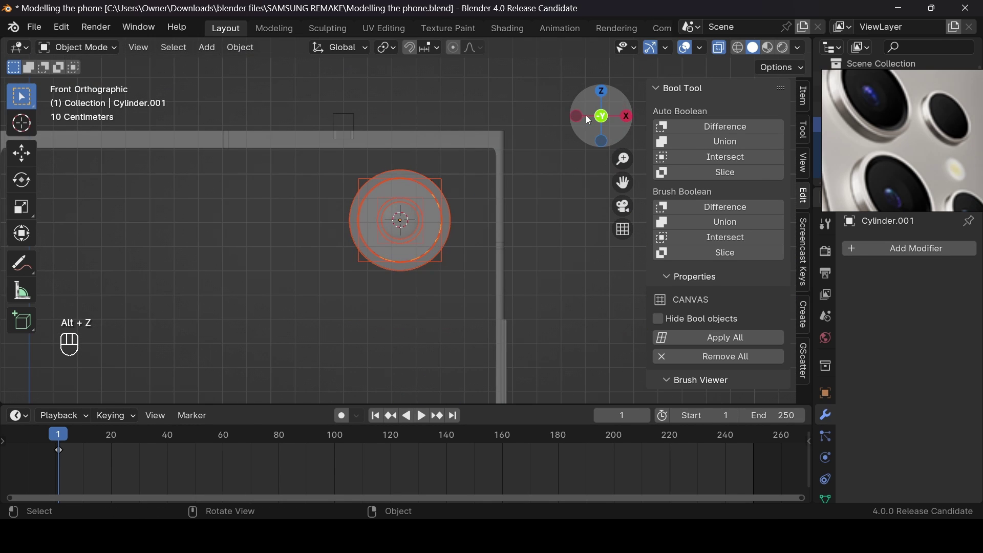
key("alt+z")
left_click_drag(589, 138, 560, 159)
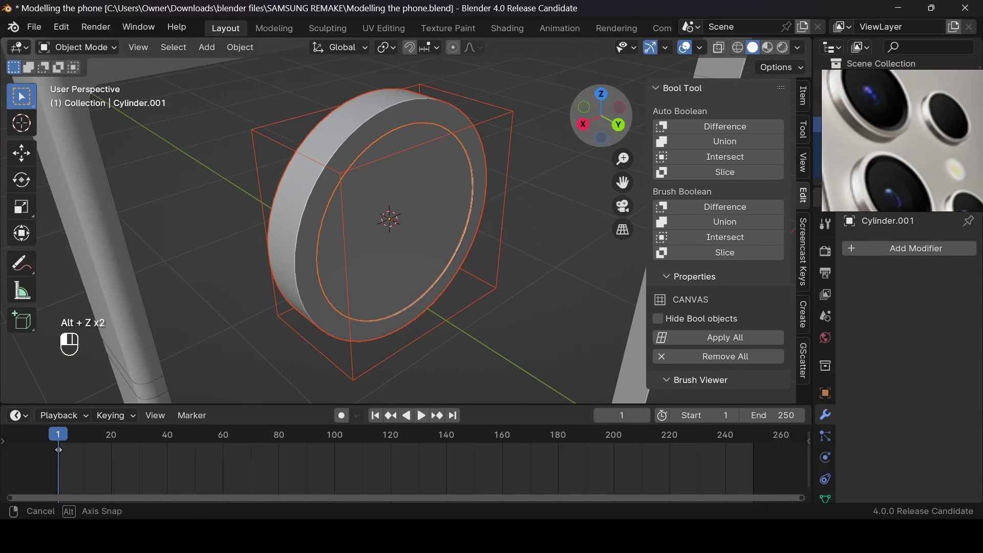
Hide the lens cover and join the glass sphere and inner disc into the outer ring
left_click(431, 207)
key("h")
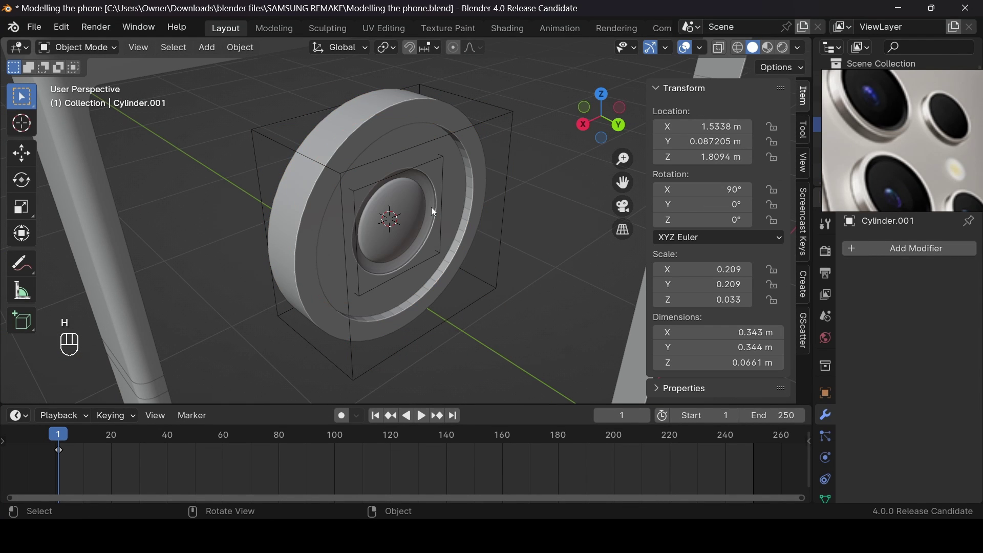
left_click(404, 218)
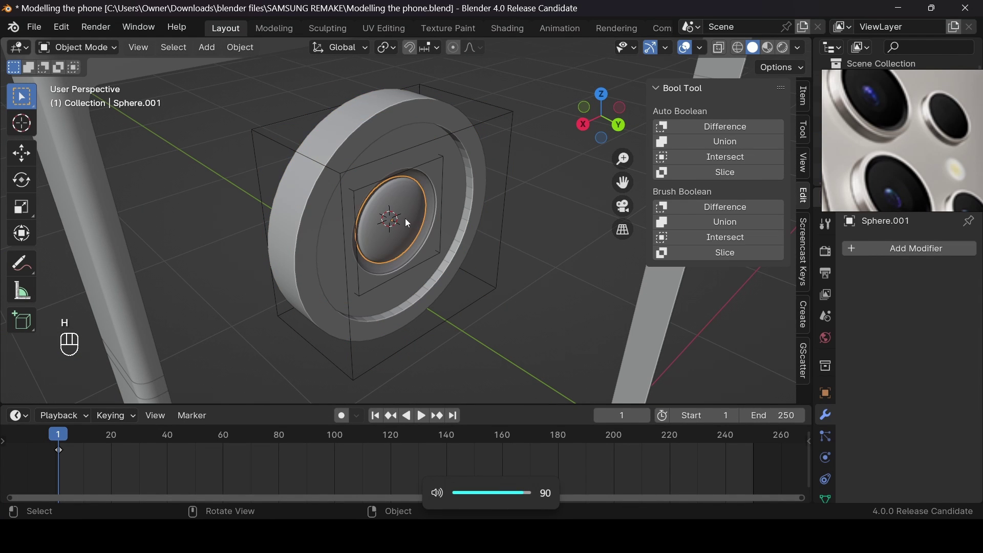
left_click(413, 142, "shift")
left_click(424, 305, "shift")
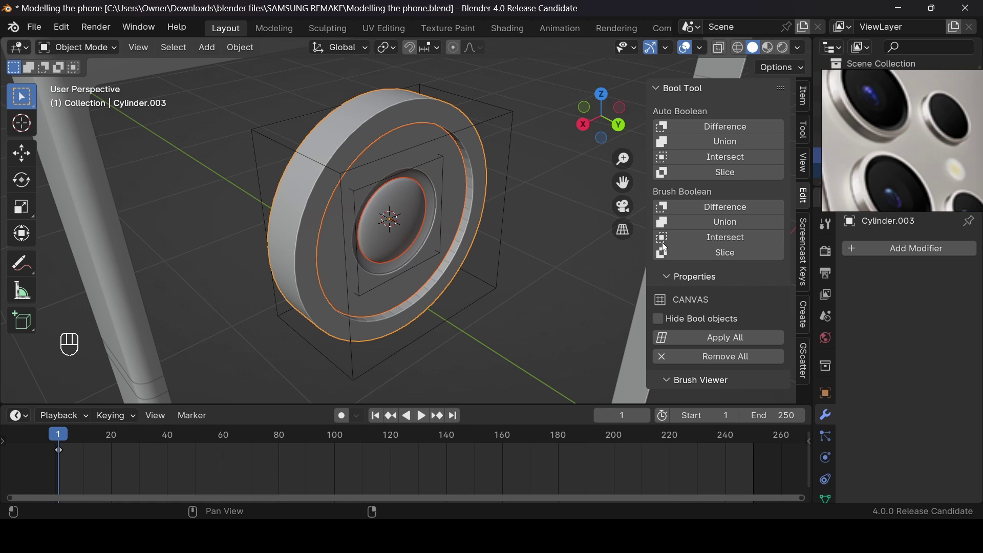
key("ctrl+j")
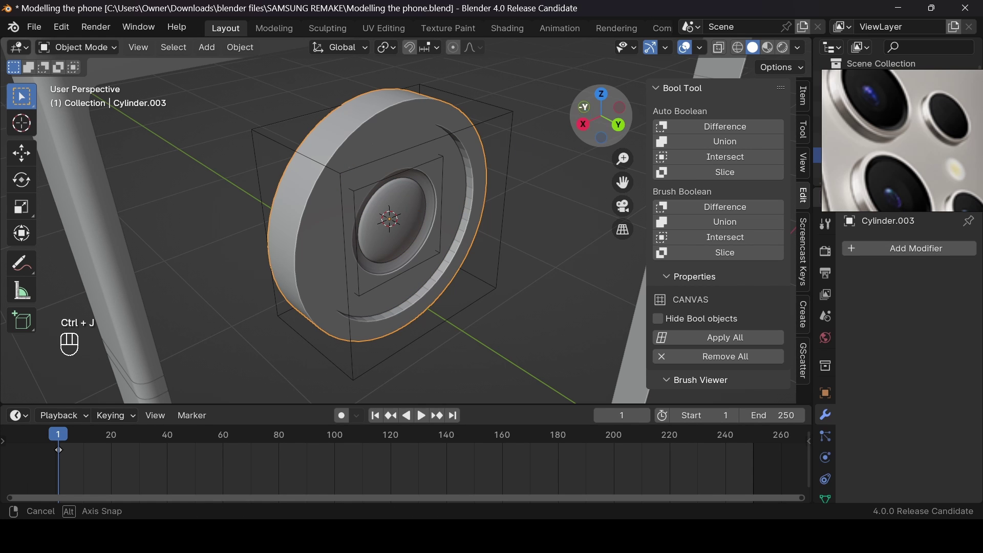
left_click_drag(601, 115, 463, 180)
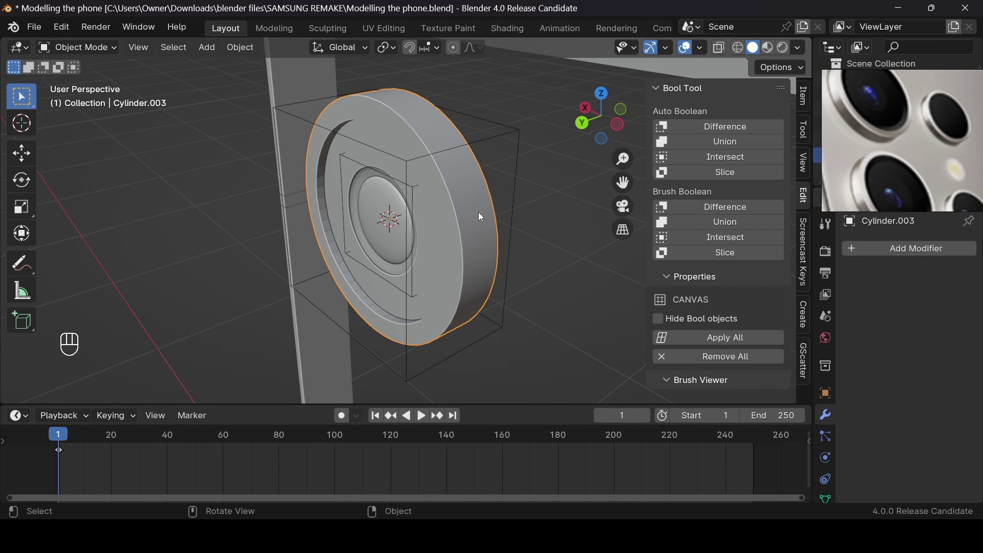
Unhide all objects and join the outer ring assembly with the lens cover
key("alt+h")
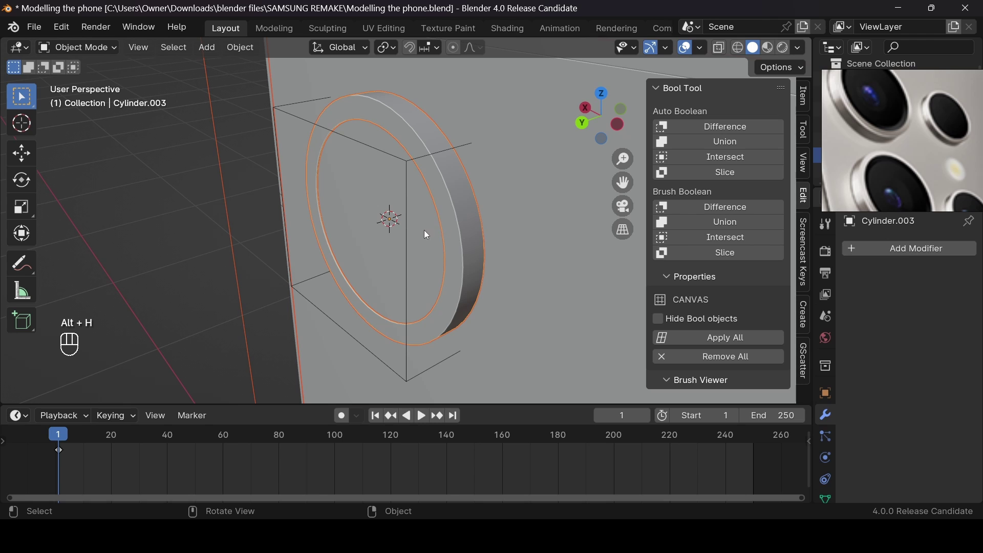
left_click(399, 223)
left_click(421, 229)
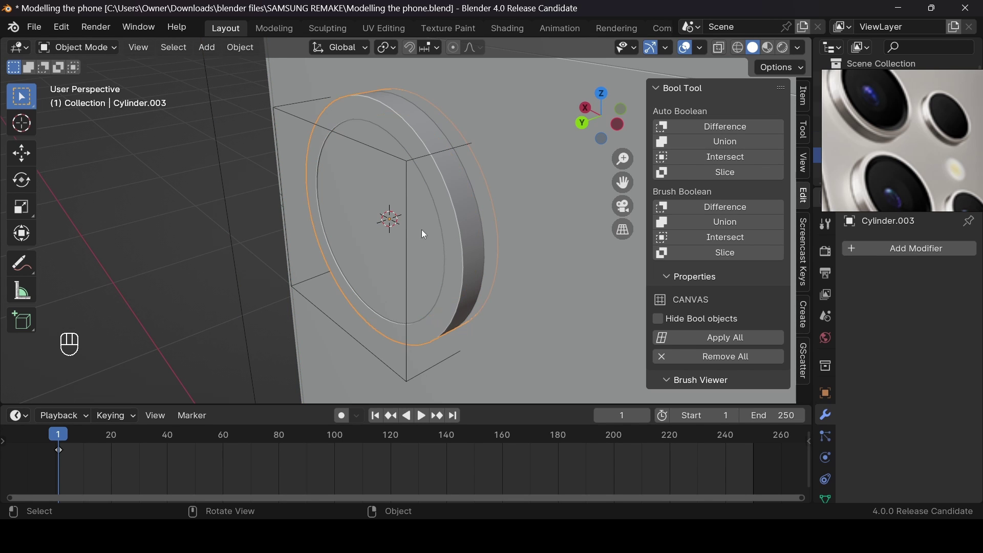
left_click(382, 229, "ctrl")
key("ctrl+j")
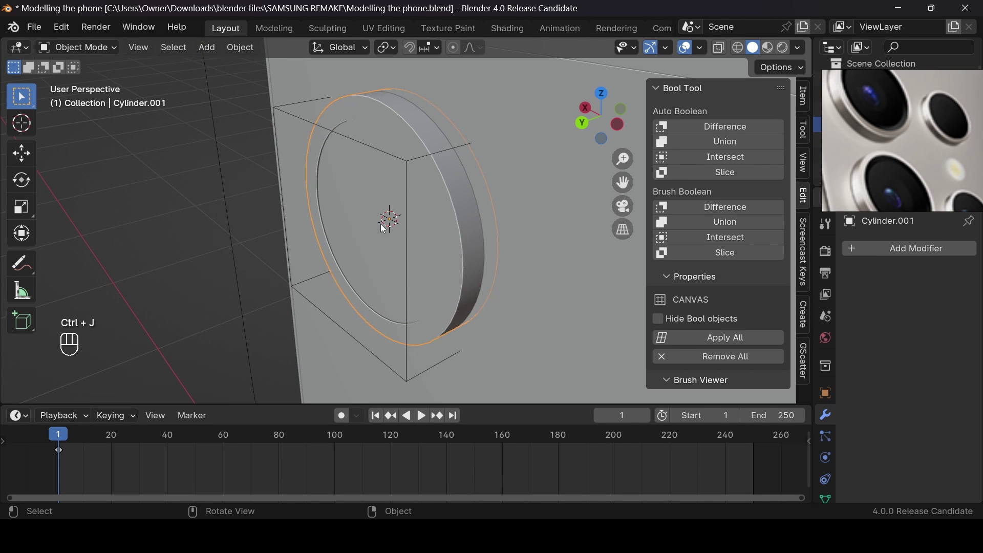
key("g")
right_click(163, 132)
scroll(929, 124, "down", 2)
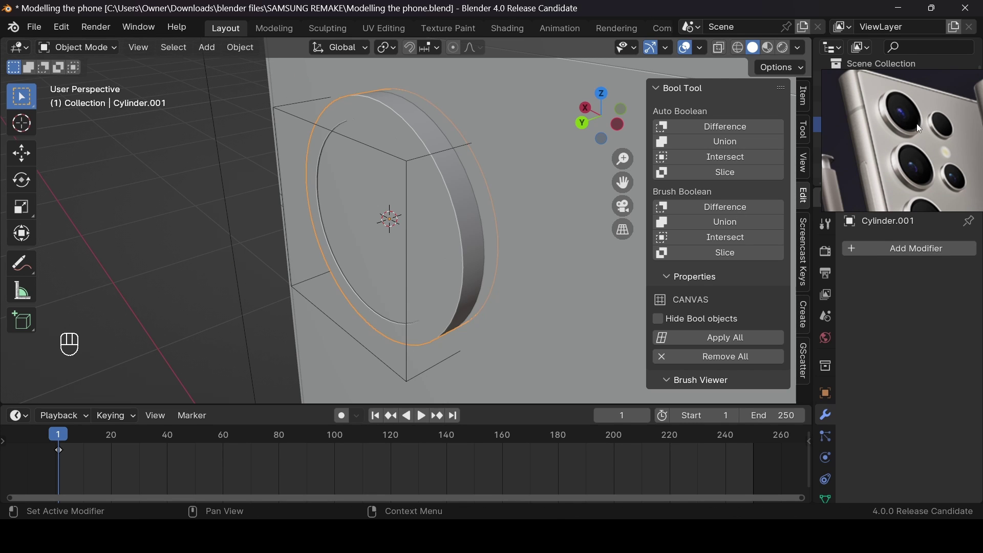
In back orthographic view, move the joined lens -2.7434 m along X onto the reference image's upper large camera
key("XF86AudioLowerVolume")
left_click(584, 122)
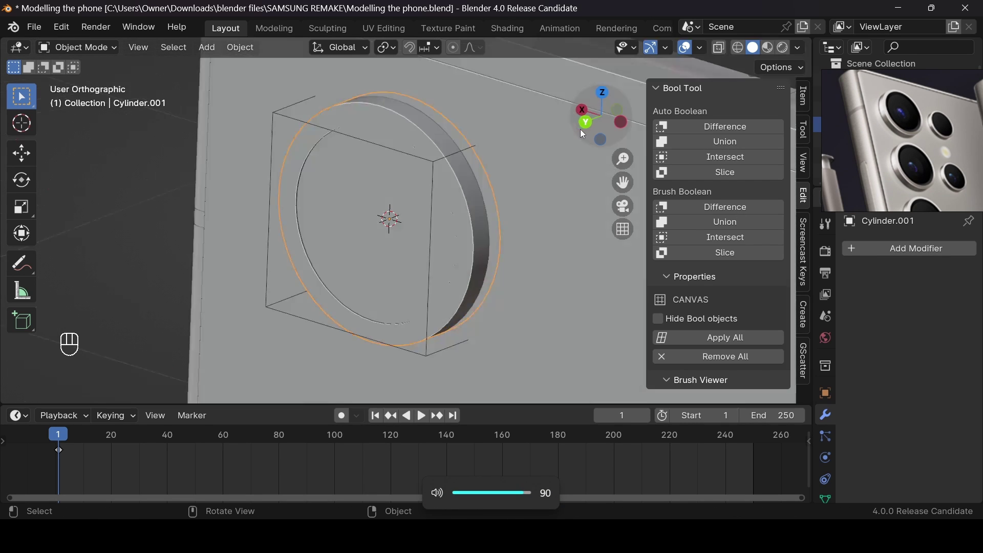
middle_click_drag(559, 224, 501, 220, "shift")
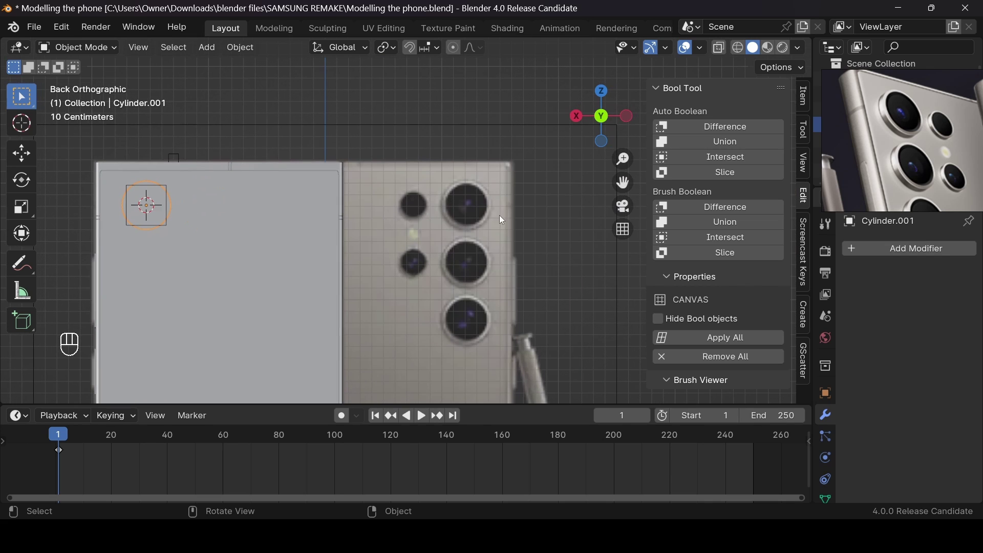
key("g")
key("x")
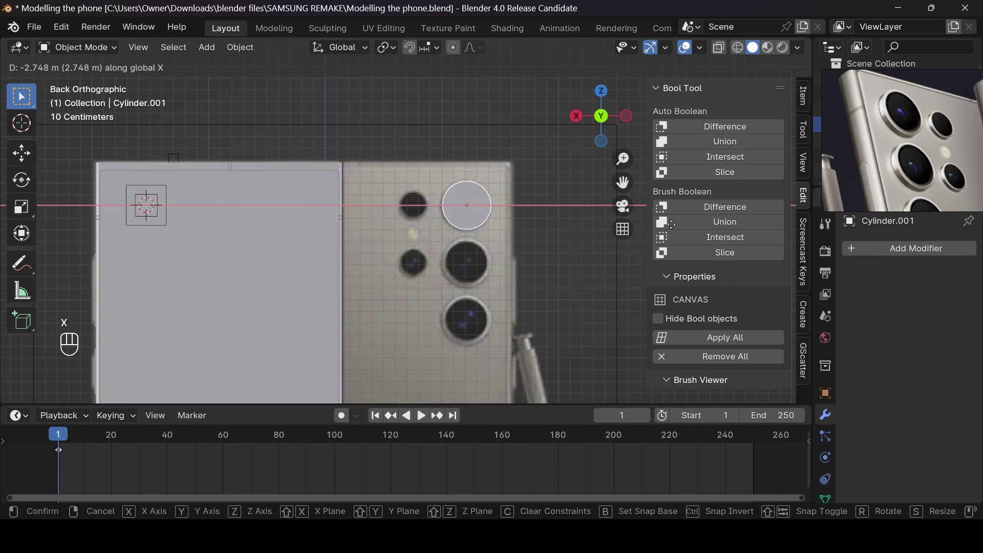
left_click(672, 224)
Add an Array modifier to the lens with count 3 and relative offset factors X 0 and Y -1.160
left_click(892, 251)
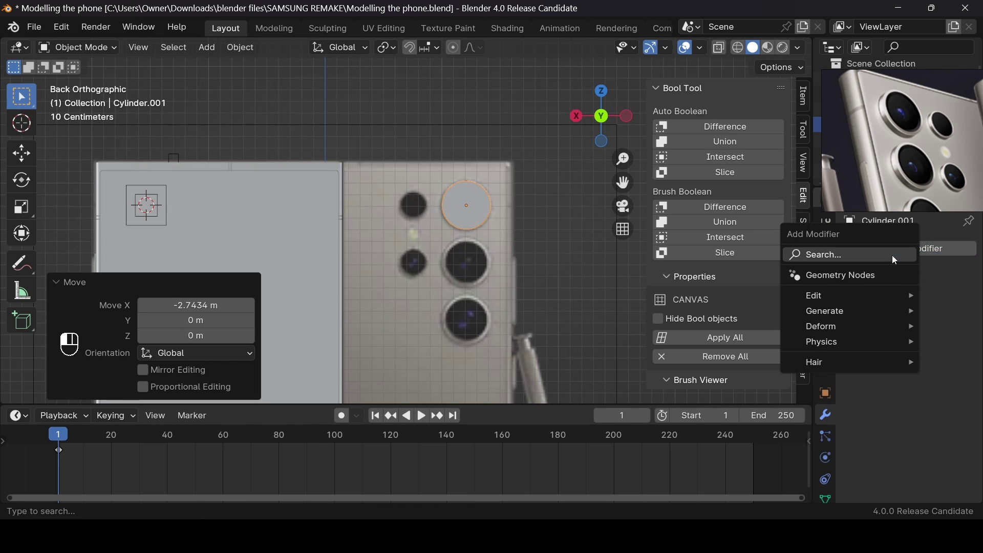
type("arr")
key("Return")
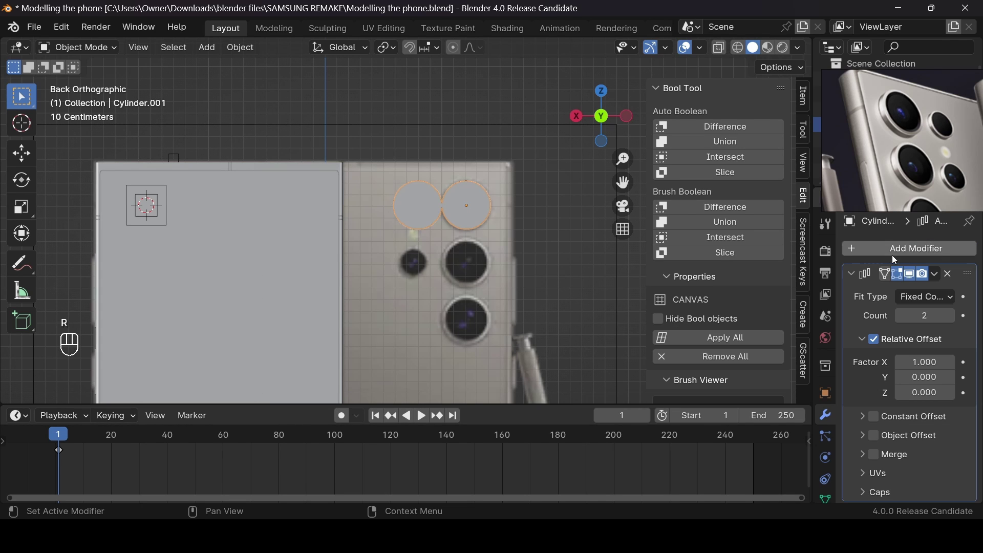
left_click(937, 361)
type("0")
key("Return")
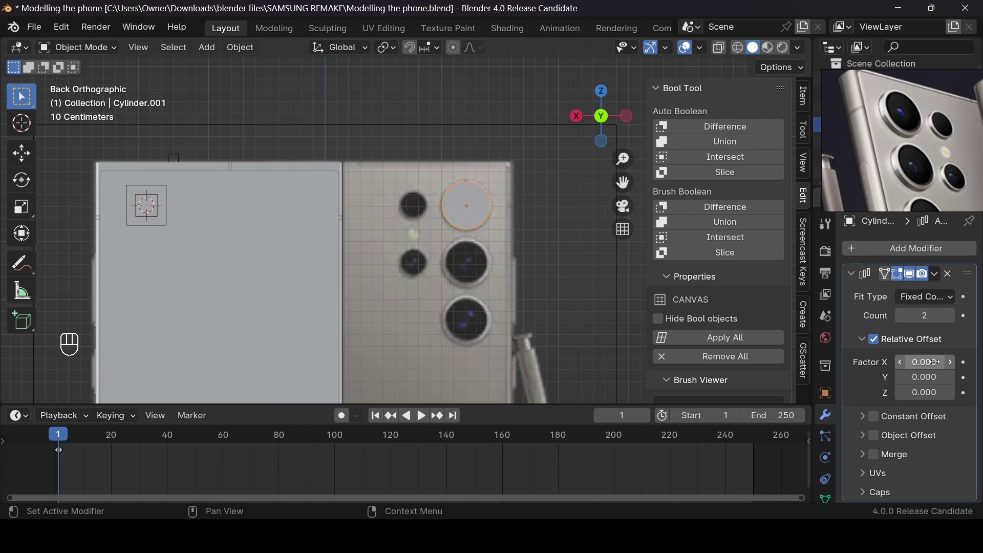
left_click_drag(935, 377, 919, 378)
left_click(950, 316)
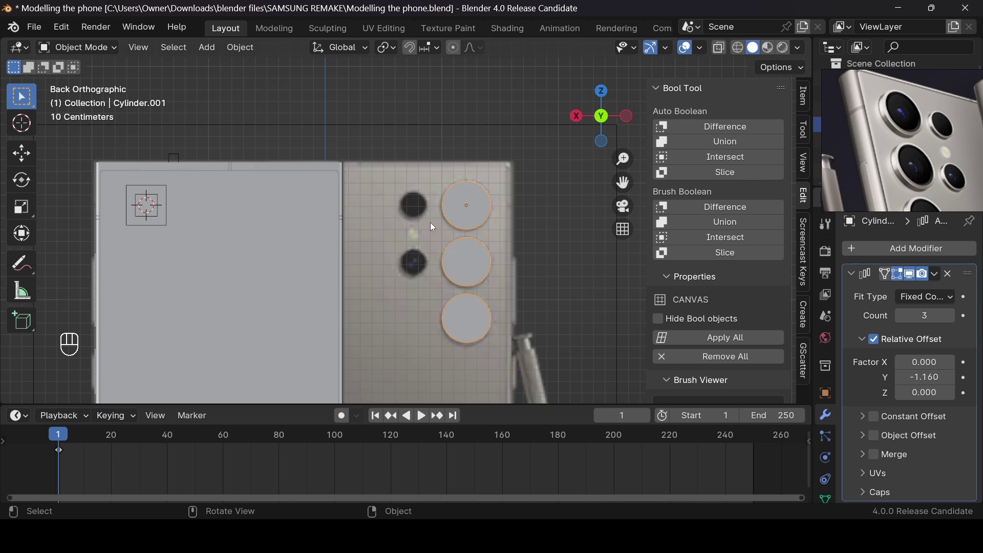
key("g")
key("x")
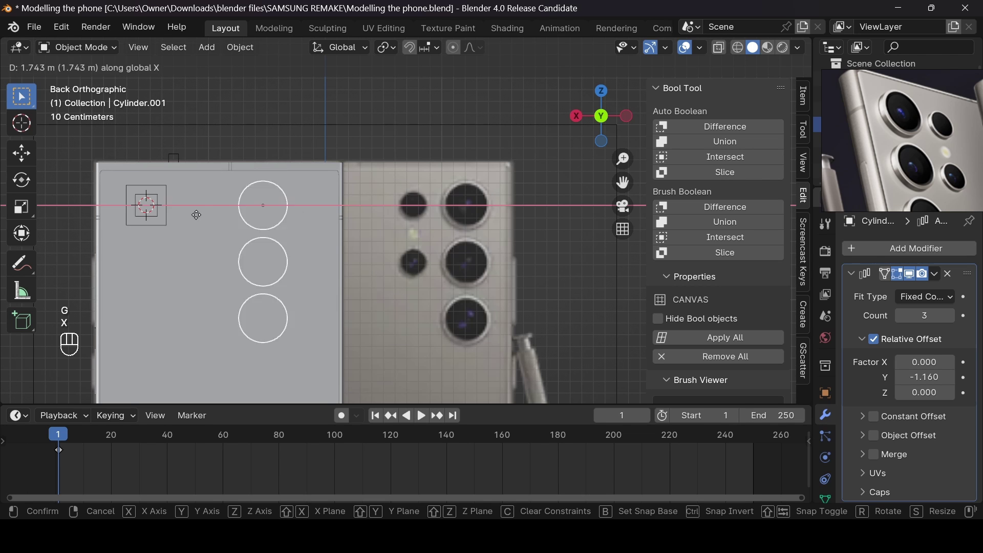
right_click(107, 209)
left_click_drag(582, 126, 587, 128)
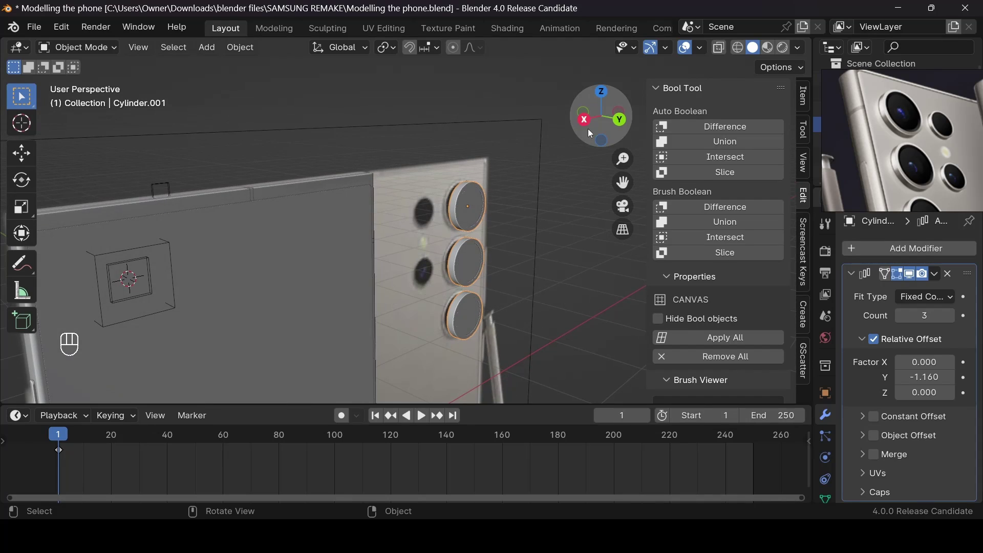
Undo the lens's Array modifier and its move onto the reference image
key("ctrl+z")
key("ctrl+z")
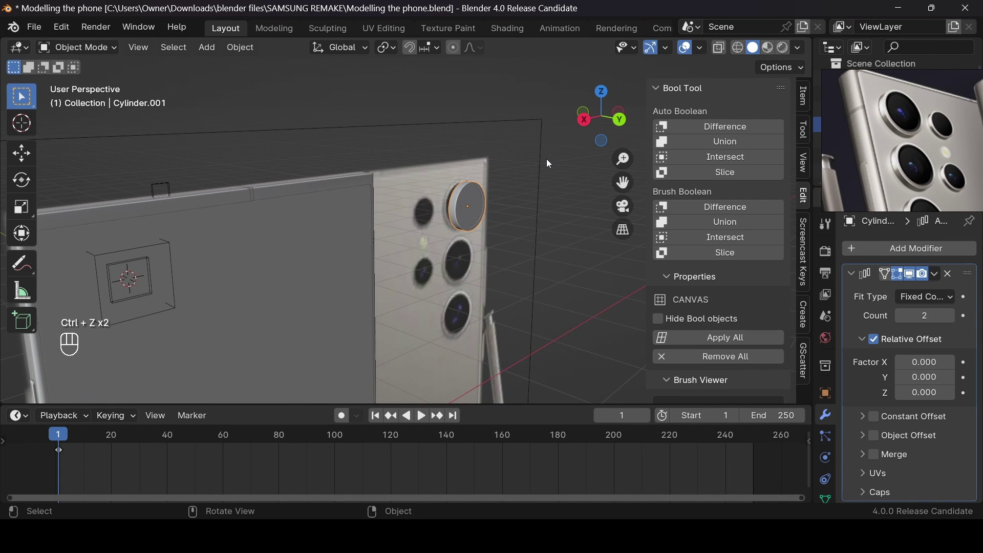
key("ctrl+z")
key("ctrl+z")
key("ctrl+z")
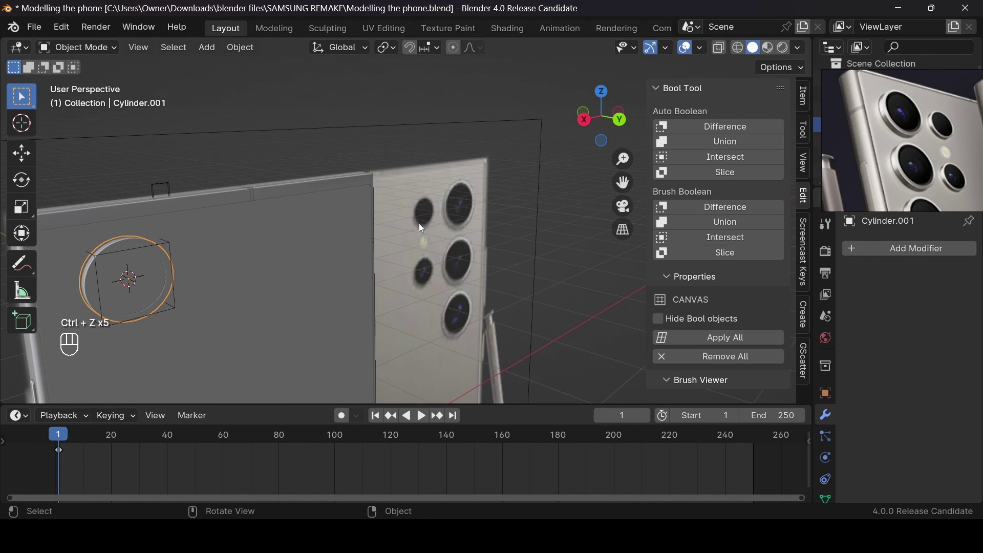
Temporarily hide the joined lens to select its two Boolean brush objects, the sphere and the cylinder, and unhide it
left_click_drag(623, 183, 596, 193)
scroll(389, 256, "up", 4)
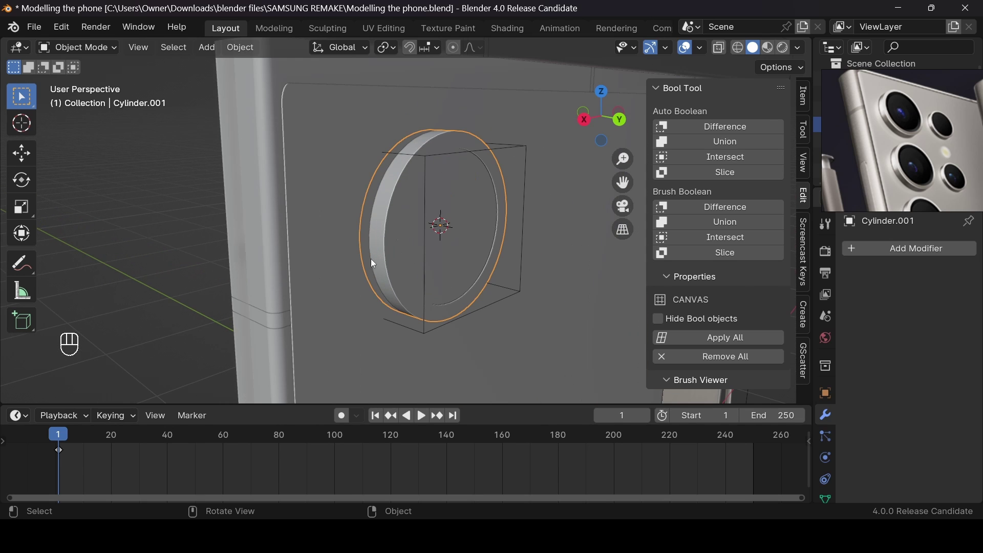
left_click(425, 249)
left_click(430, 249)
key("h")
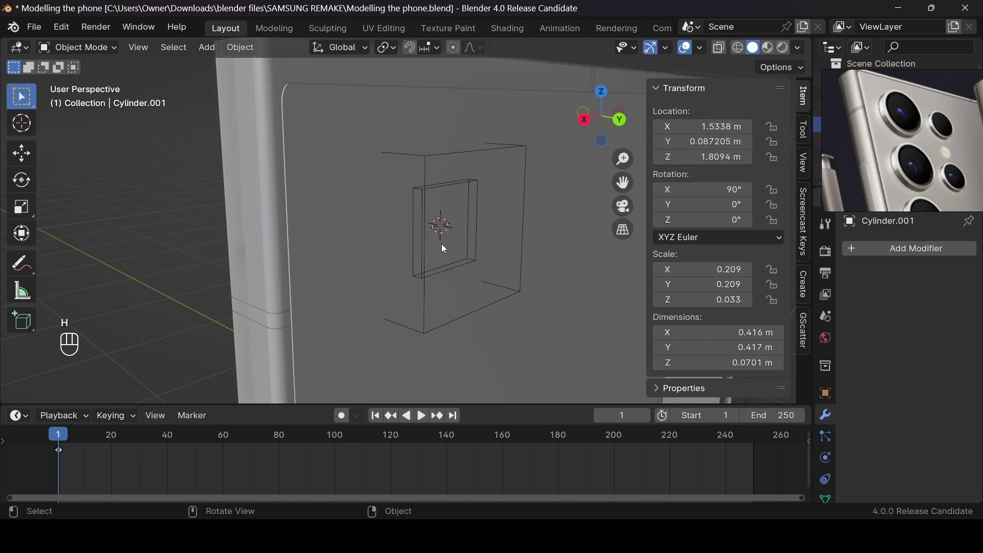
left_click(464, 266)
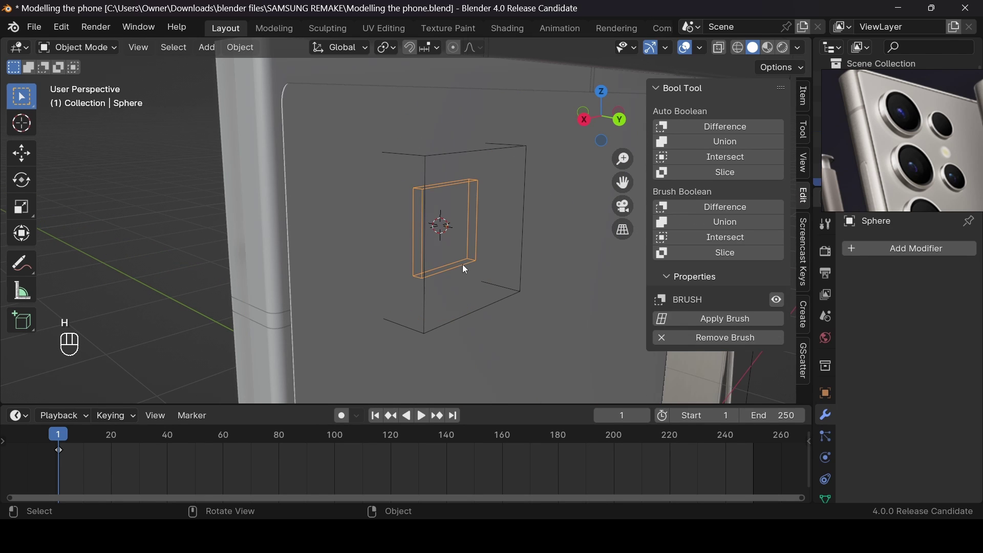
left_click(517, 296, "shift")
key("ctrl+z")
left_click(514, 290)
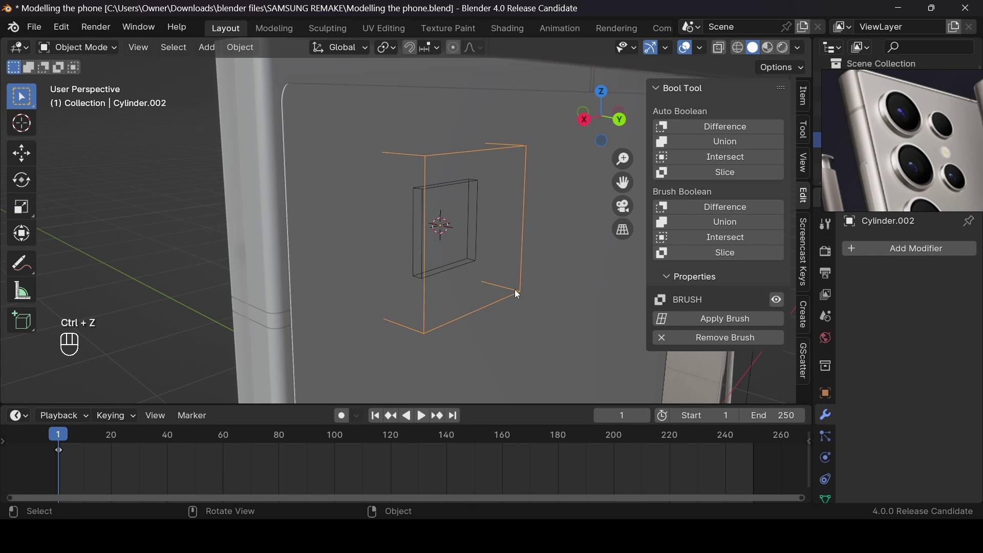
left_click(465, 260, "shift")
key("alt+h")
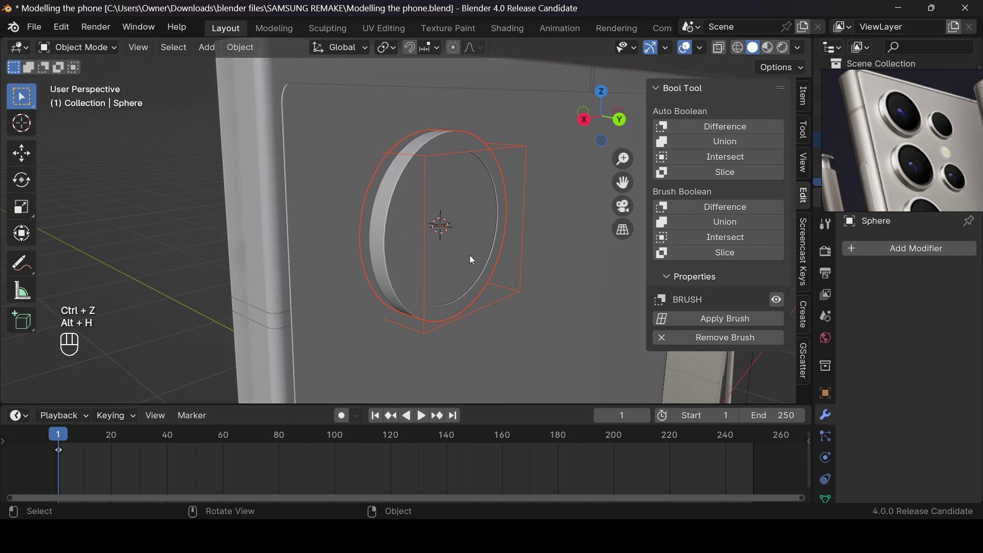
Parent the two Boolean brush objects to the joined lens as Object with Keep Transform
scroll(515, 211, "down", 10)
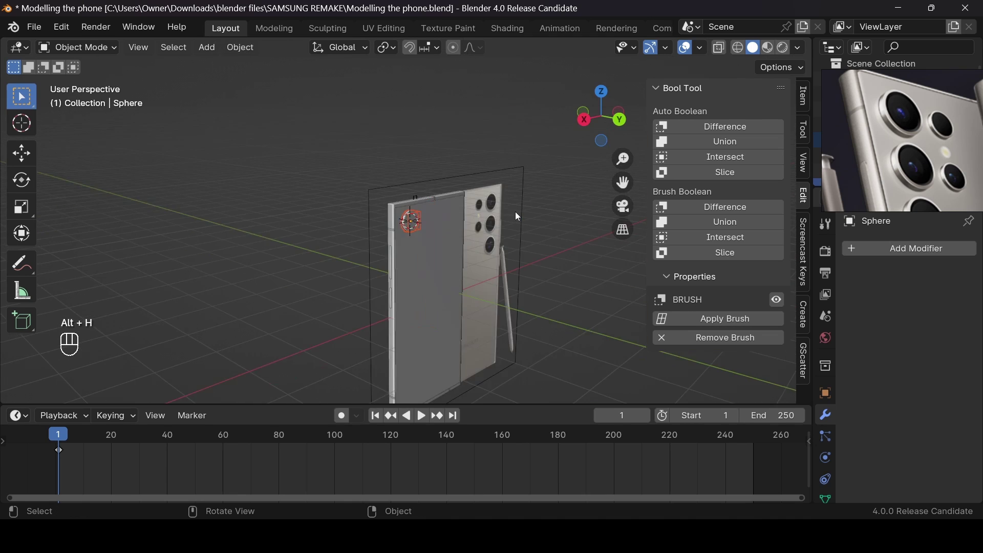
scroll(515, 211, "up", 15)
left_click(499, 212)
scroll(500, 211, "down", 6)
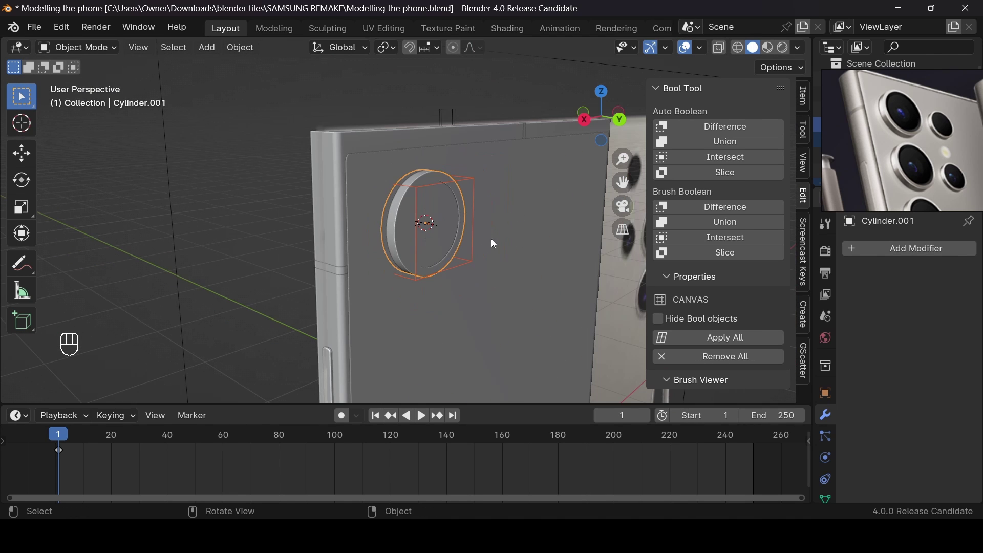
key("g")
right_click(548, 239)
key("ctrl+p")
left_click(548, 239)
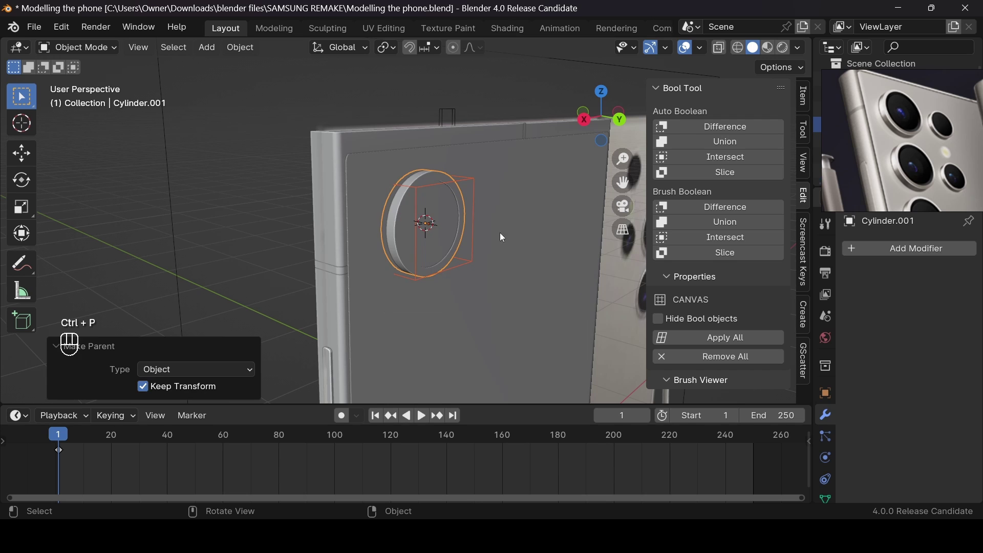
Select only the lens and move it -2.7555 m along X in back view onto the reference's upper large camera
left_click(445, 235)
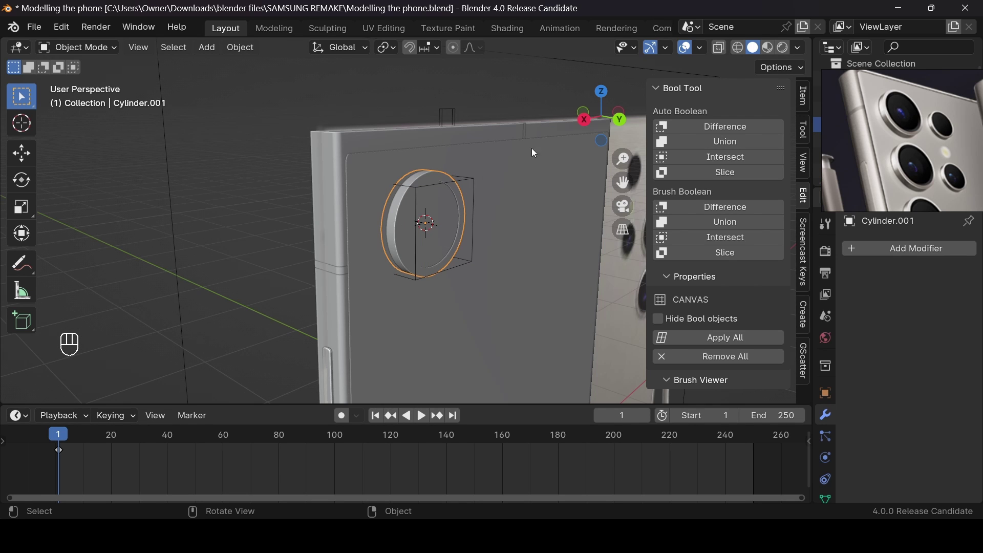
left_click(614, 119)
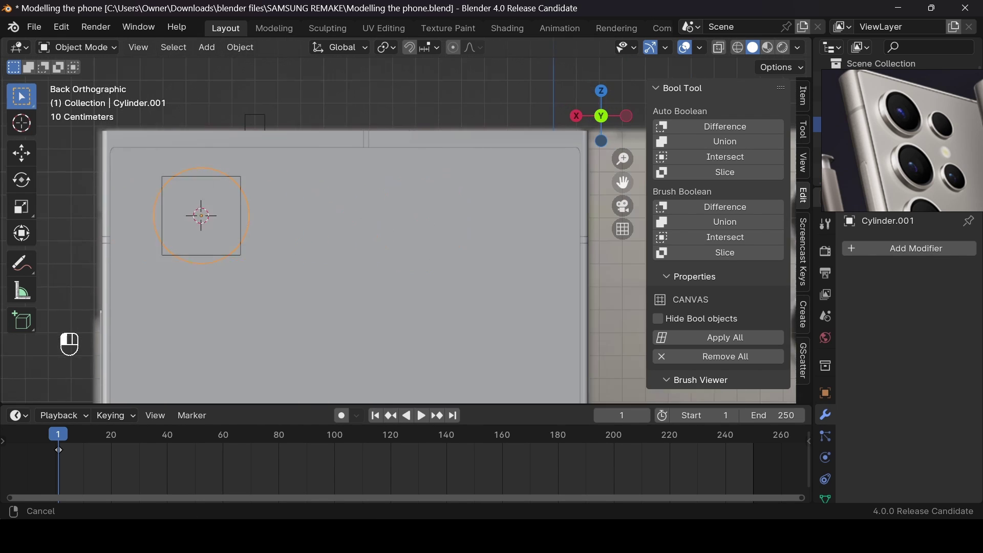
scroll(290, 209, "down", 6)
scroll(328, 213, "up", 2)
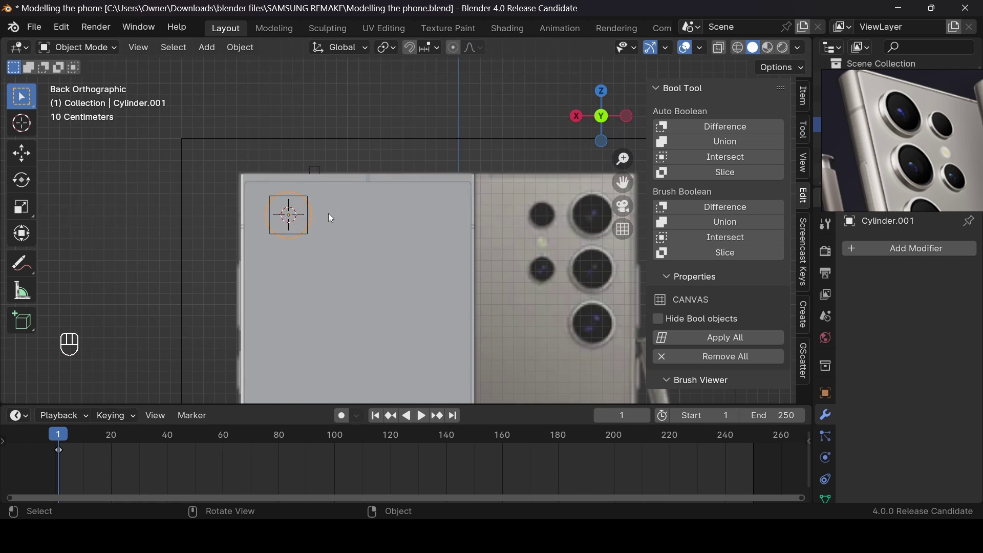
key("g")
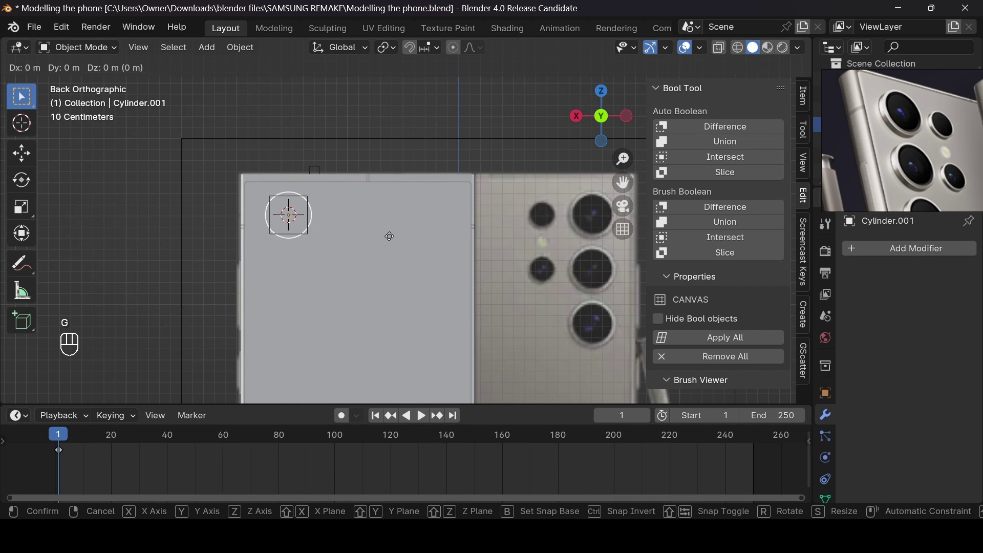
key("x")
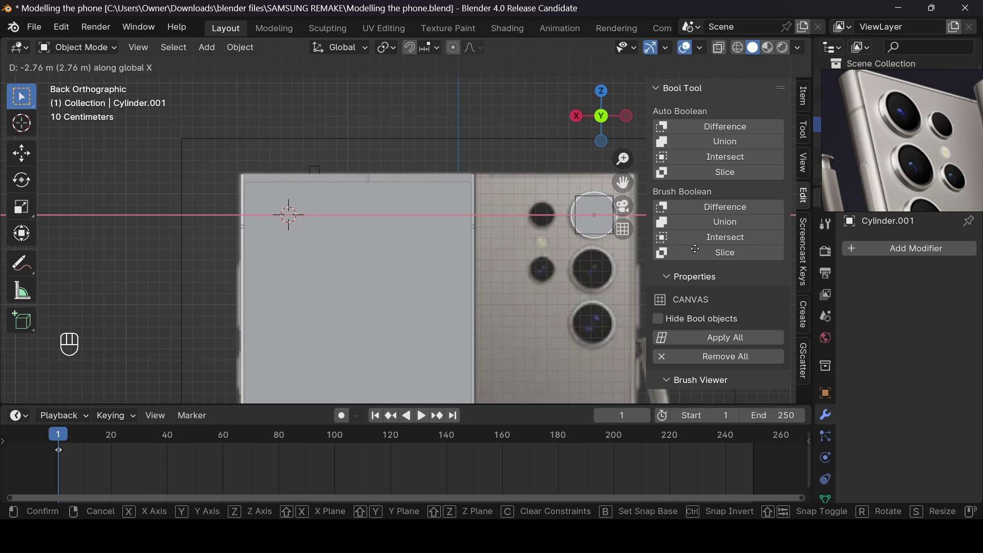
left_click(695, 249)
Add an Array modifier to the lens and set its relative offset factor X to 0
scroll(631, 244, "down", 3)
scroll(632, 244, "up", 2, "ctrl")
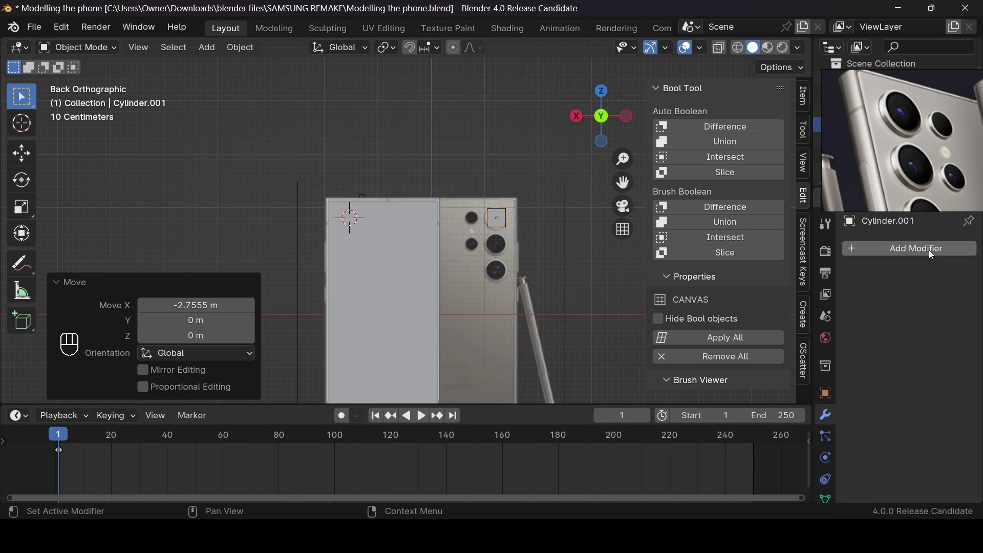
left_click(928, 250)
type("arr")
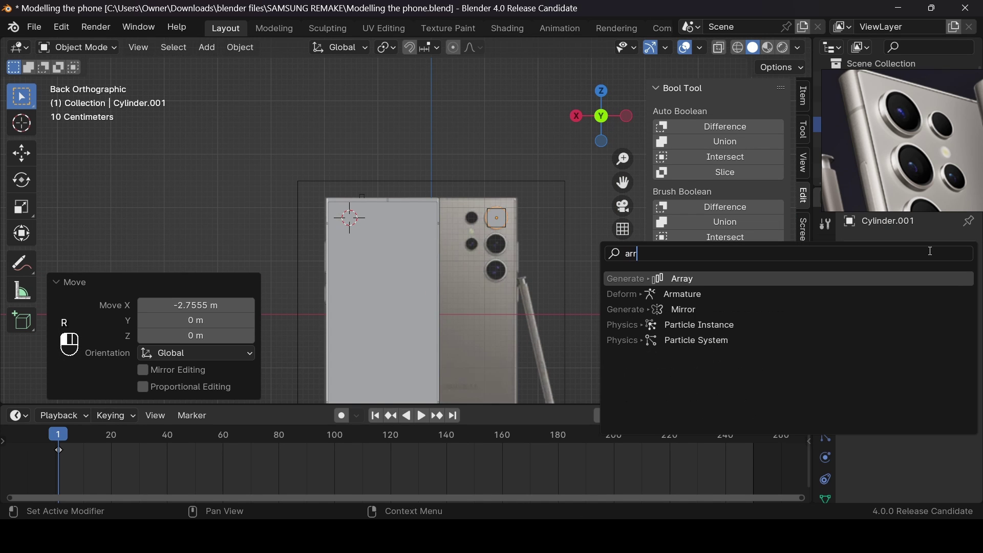
key("Return")
double_click(931, 361)
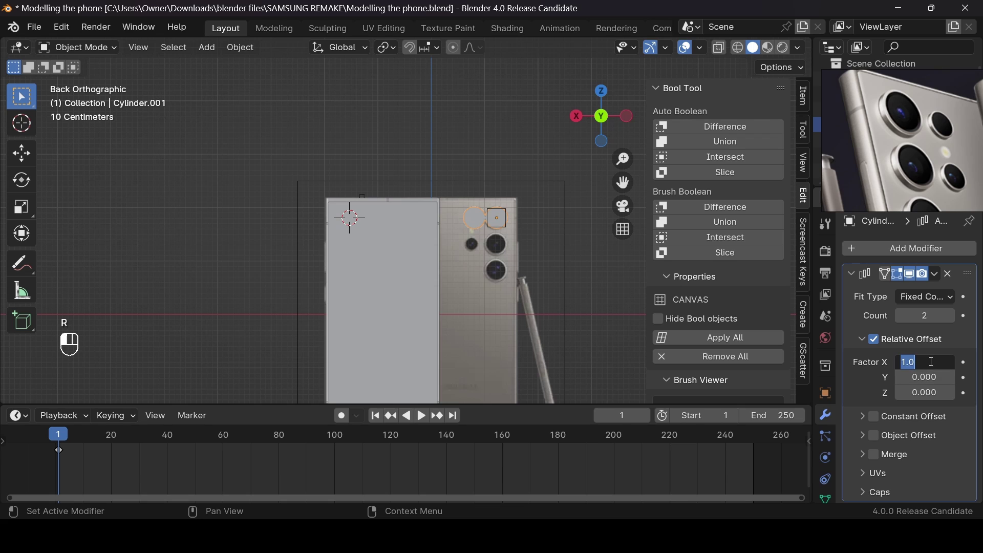
type("0")
key("Return")
Set the array's relative Y factor to -1.170 and its count to 3, aligning the copies with the large reference cameras
double_click(926, 376)
type("1")
key("Return")
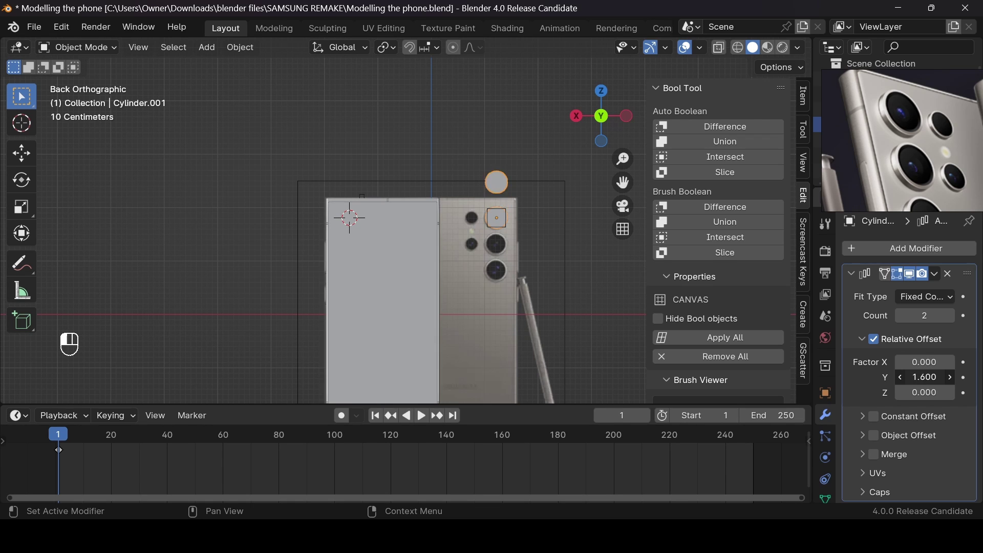
key("minus")
scroll(926, 377, "down", 4, "ctrl")
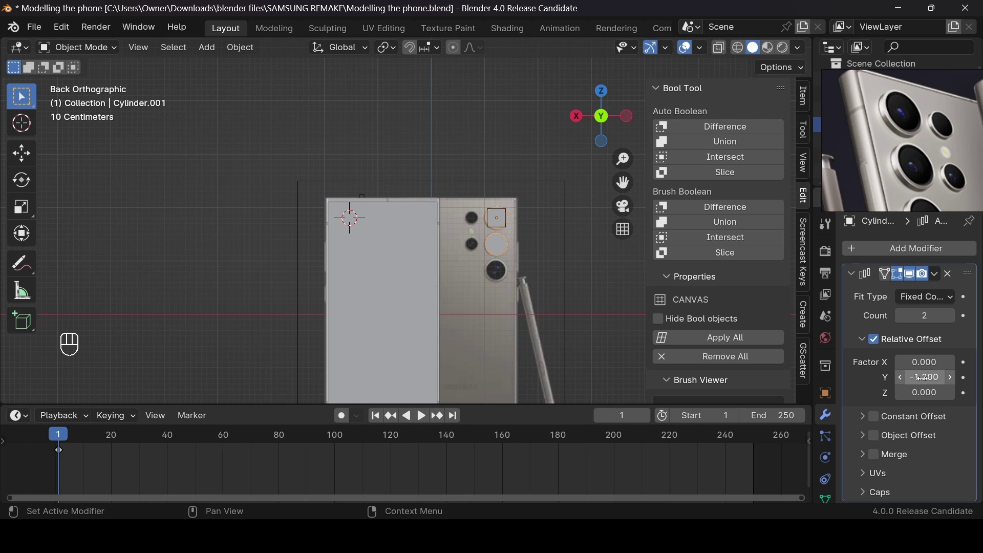
scroll(603, 197, "up", 8)
scroll(603, 197, "down", 6)
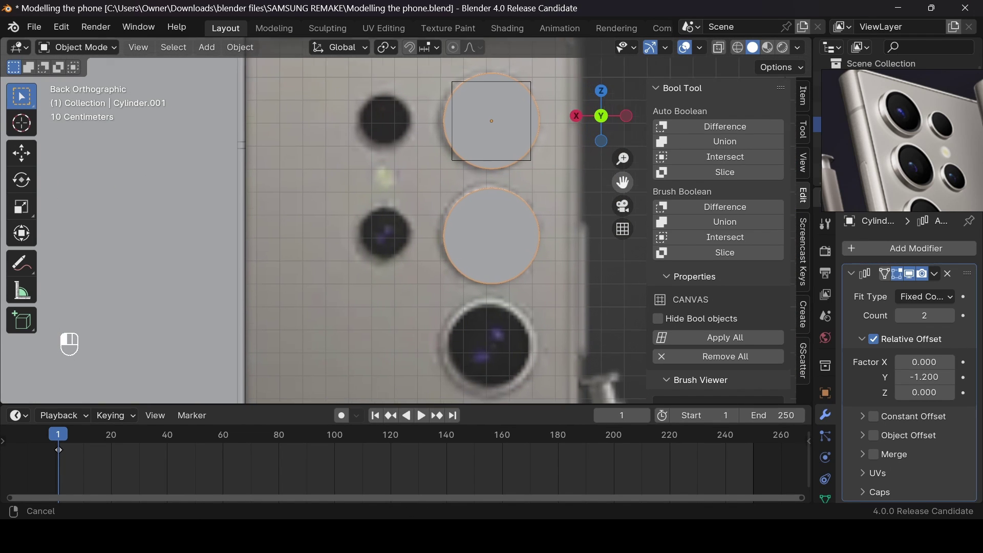
left_click_drag(925, 376, 932, 376, "shift")
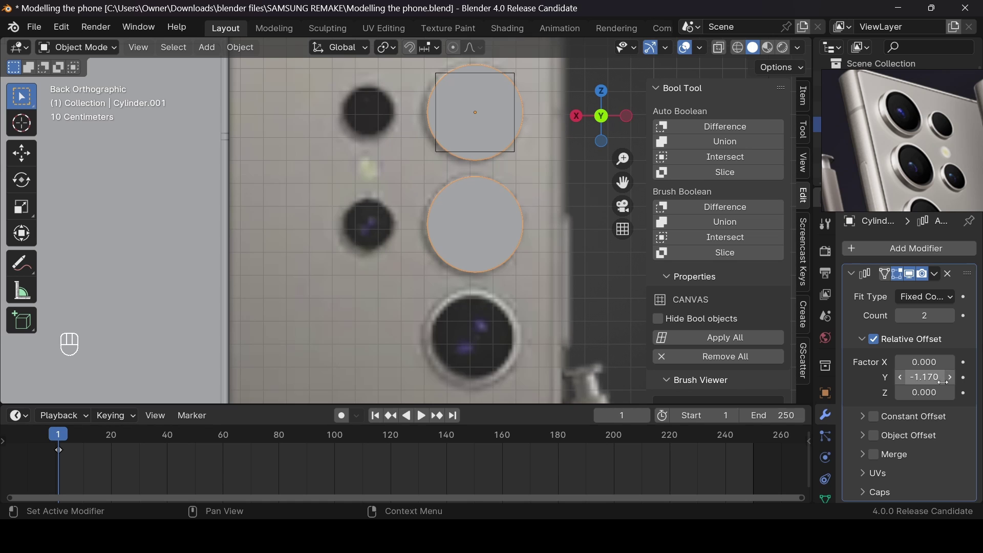
left_click_drag(940, 320, 945, 319)
scroll(519, 224, "down", 5)
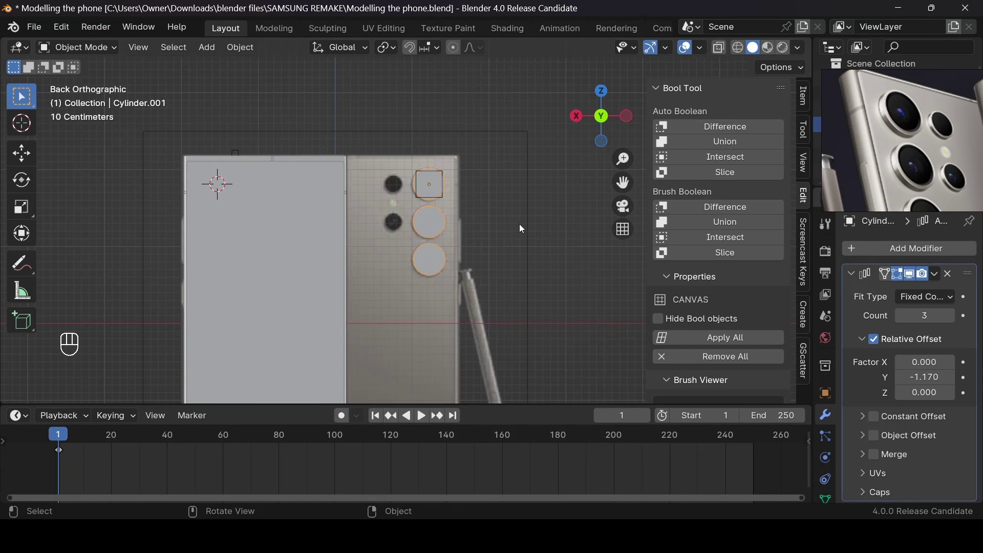
scroll(519, 223, "up", 1)
key("g")
key("x")
right_click(80, 188)
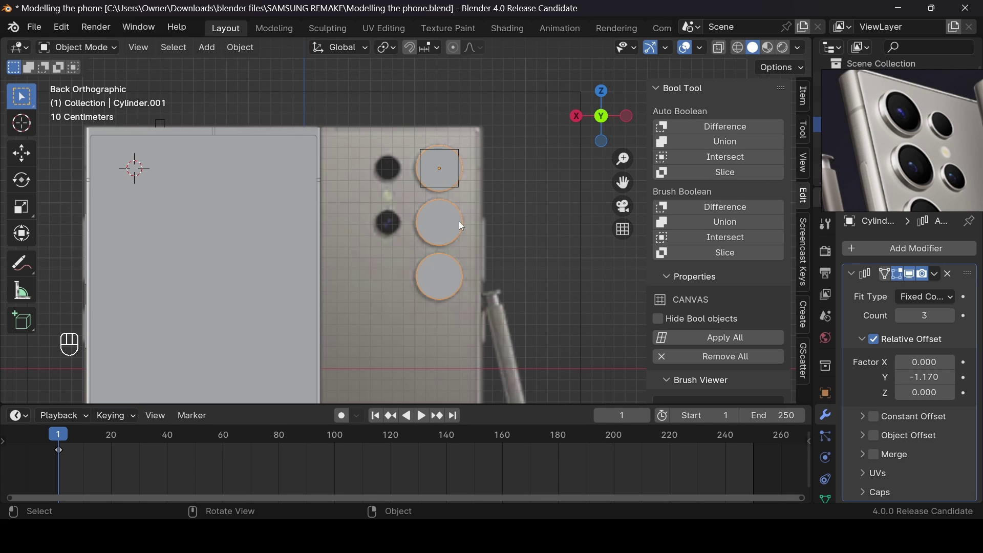
Snap the arrayed lens back to the 3D cursor on the phone's back
key("shift")
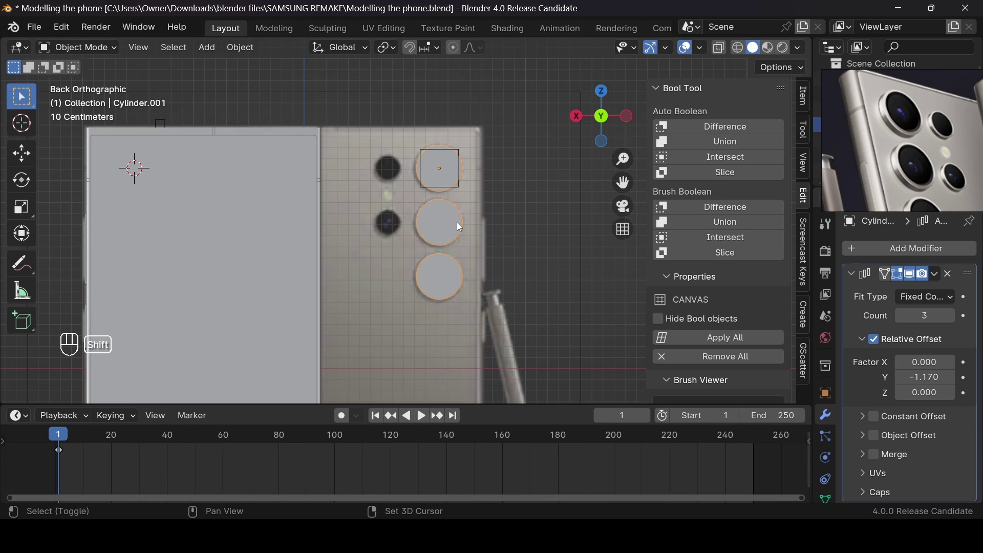
key("shift+s")
left_click(450, 132)
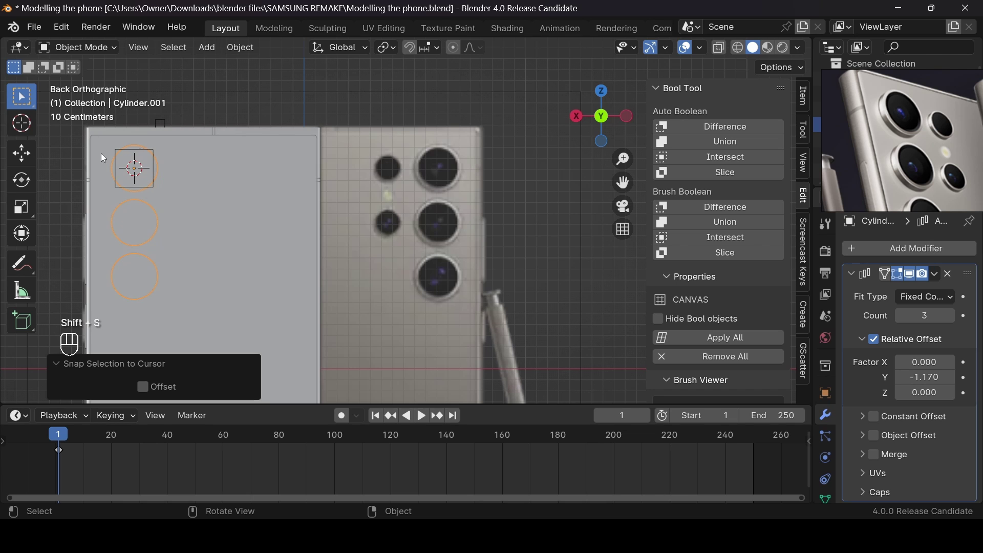
left_click_drag(601, 116, 359, 176)
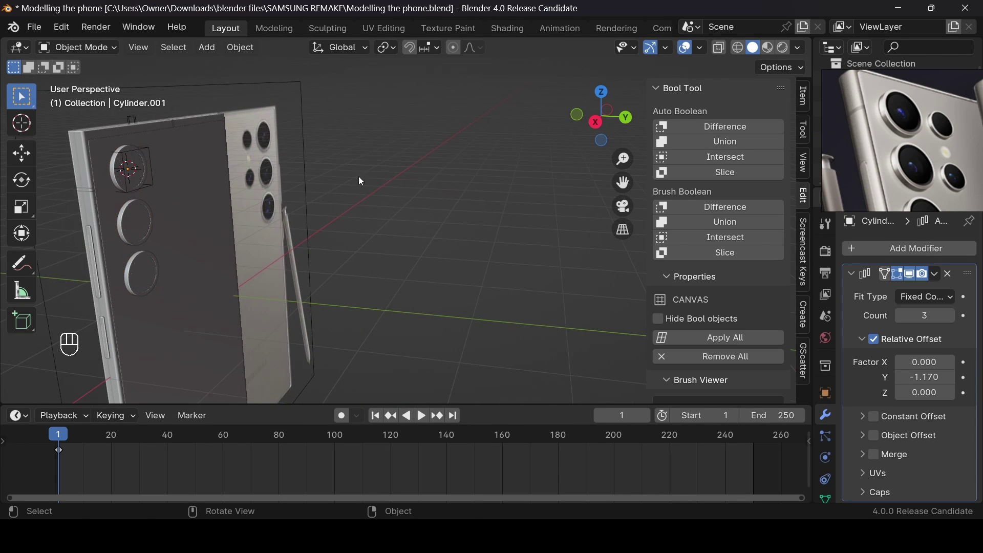
left_click_drag(621, 119, 132, 191)
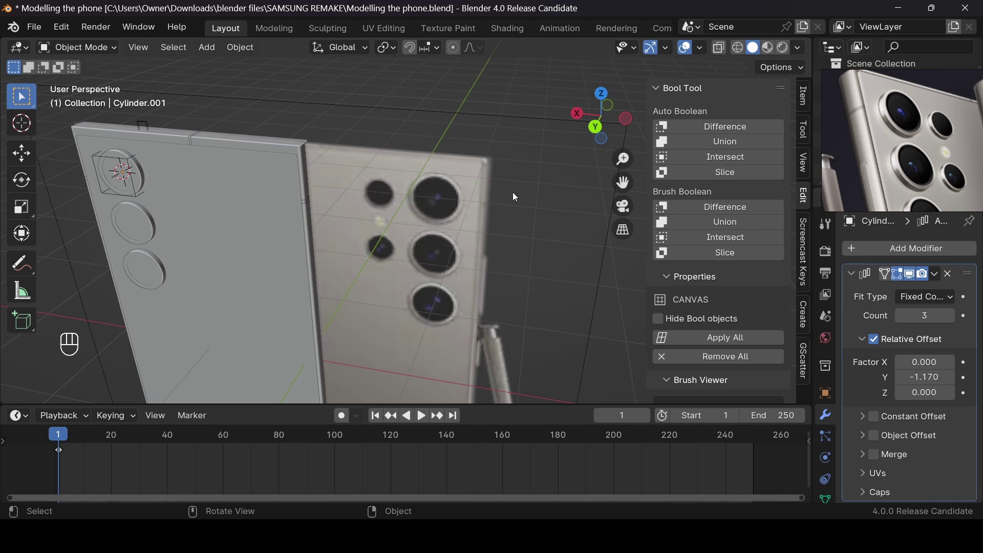
Duplicate the arrayed lens in back view and move the copy -2.3116 m along X onto the small reference cameras
left_click(600, 131)
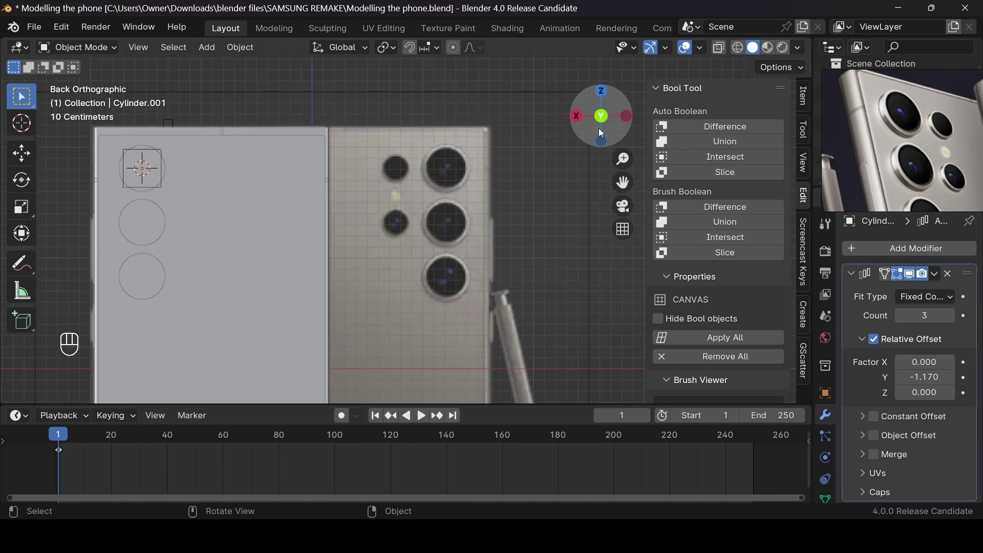
left_click(150, 188)
left_click(148, 191)
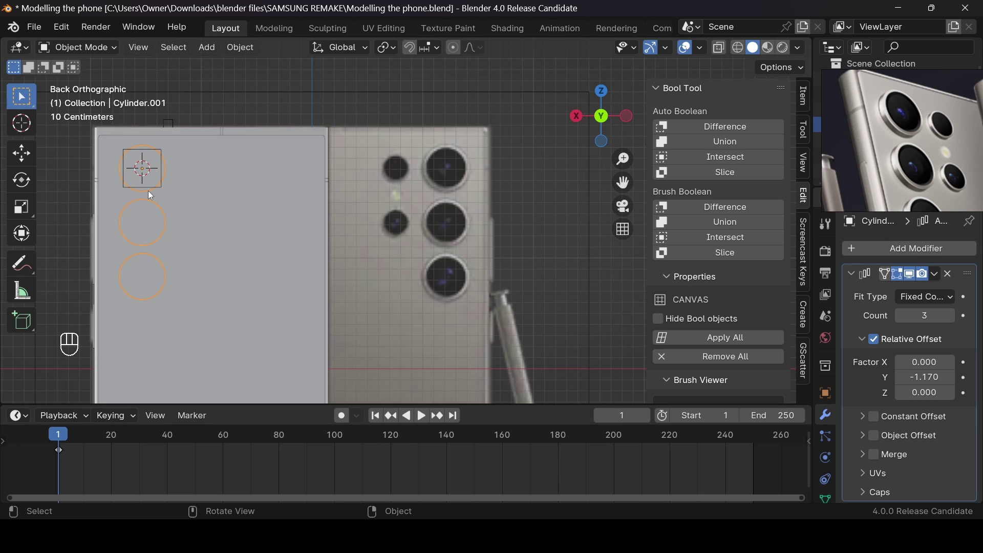
key("shift+d")
key("x")
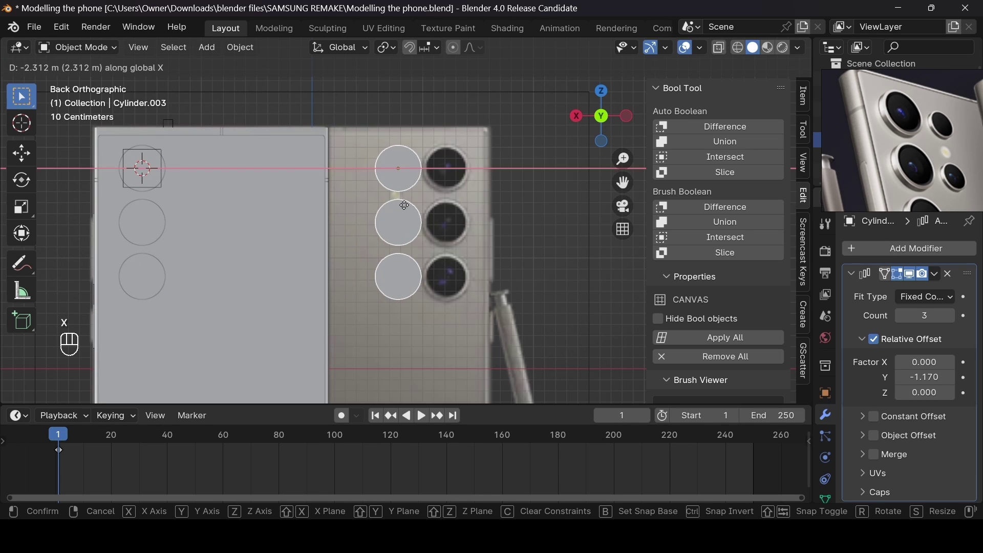
left_click(405, 206)
Scale the duplicated lens by 0.631 and again by 0.911 to fit the small reference camera
key("s")
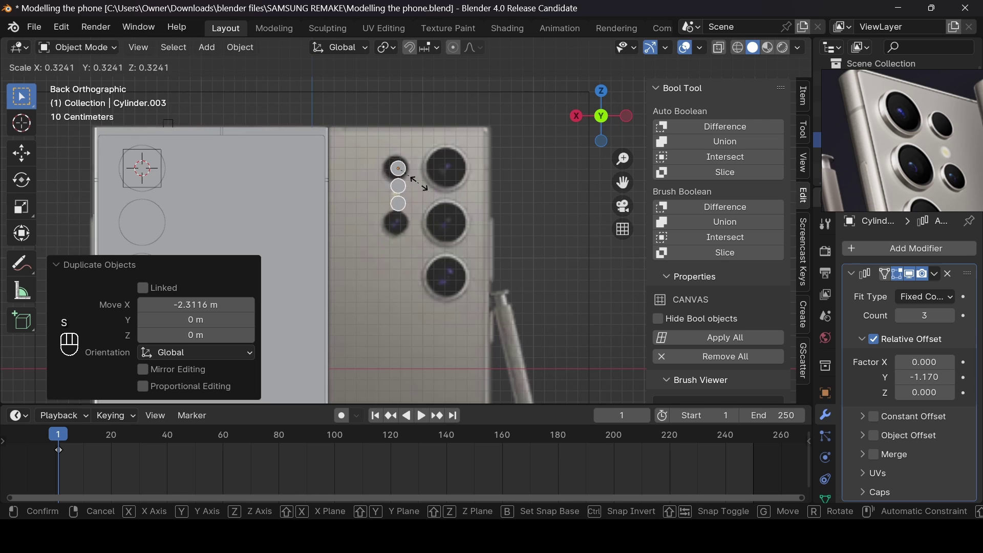
left_click(437, 204)
scroll(438, 206, "up", 3)
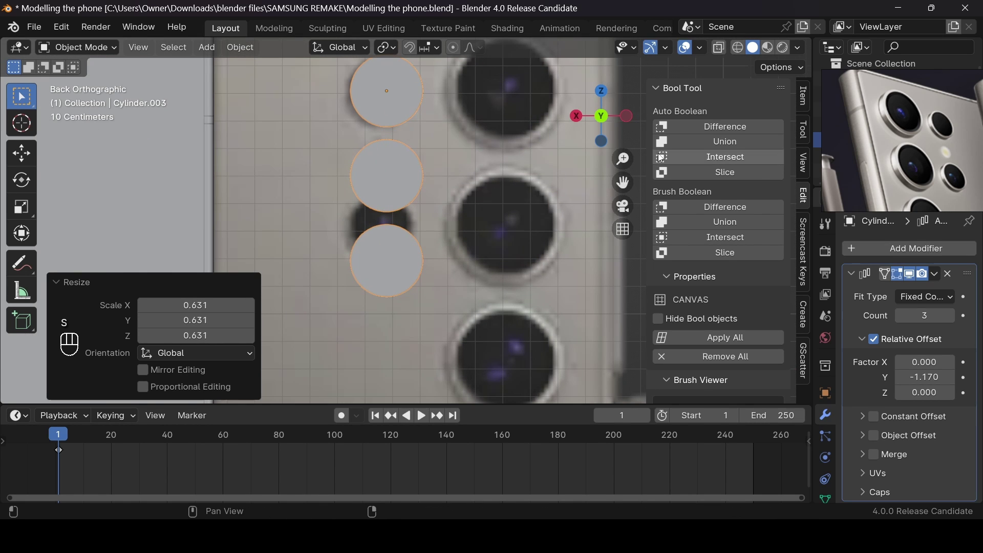
left_click_drag(623, 182, 623, 184)
key("s")
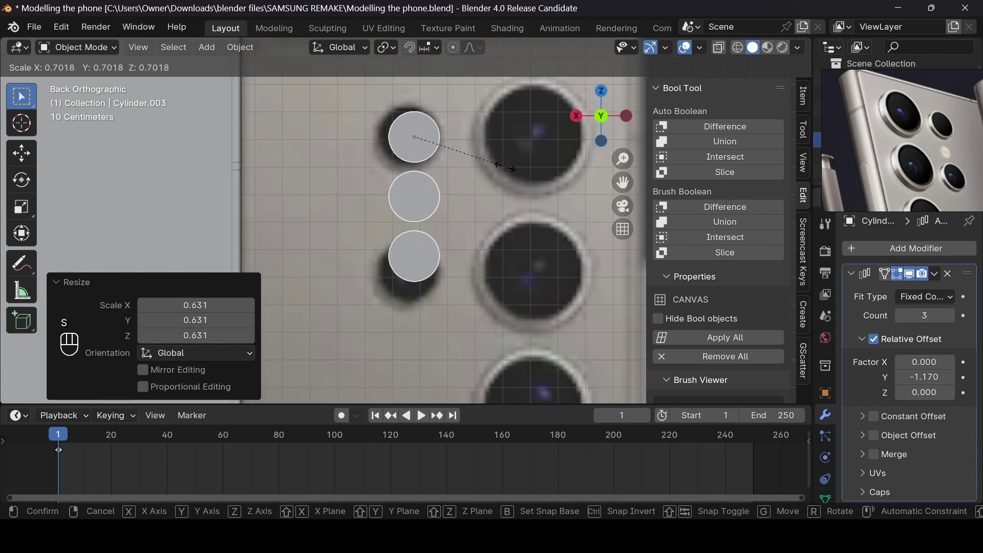
left_click(533, 185)
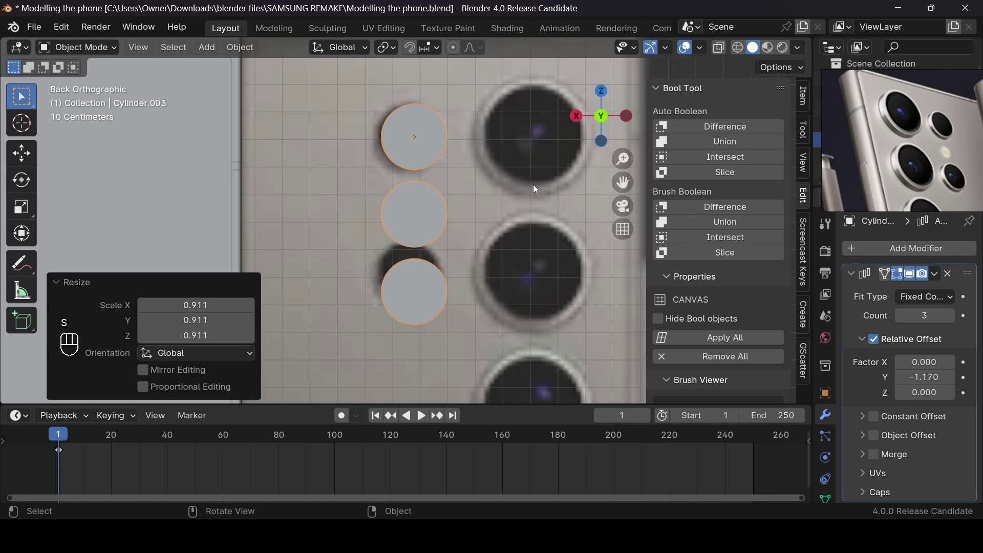
Move the small lens 0.01858 m along X and scale it by 1.017 to refine its fit over the reference
key("g")
key("x")
left_click(527, 185)
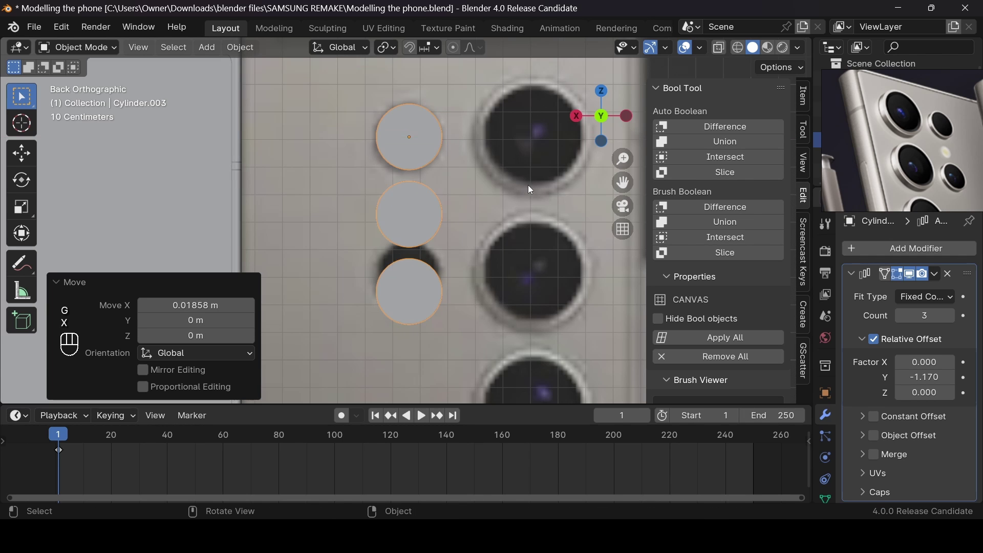
key("alt+z")
scroll(495, 164, "up", 2)
key("alt+z")
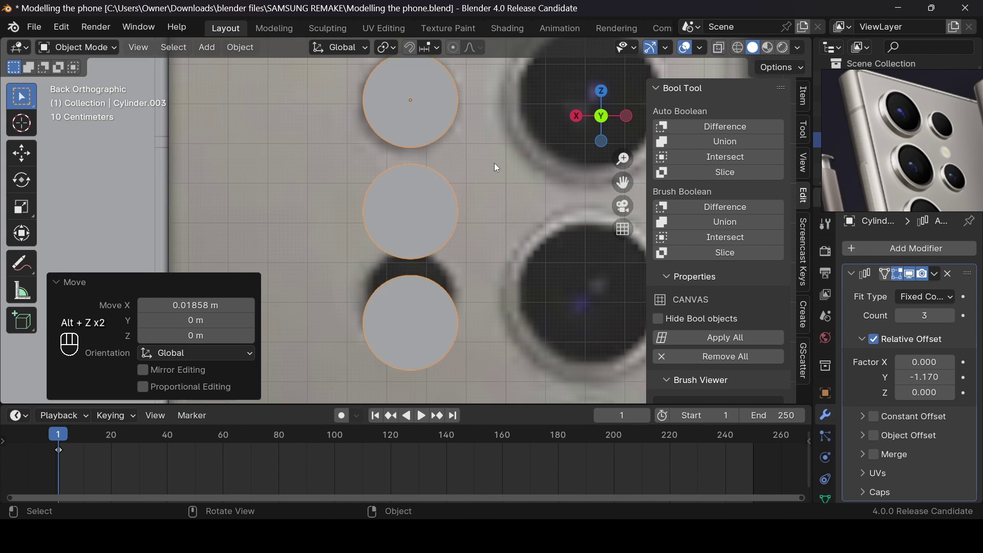
key("alt+z")
key("s")
left_click(500, 168)
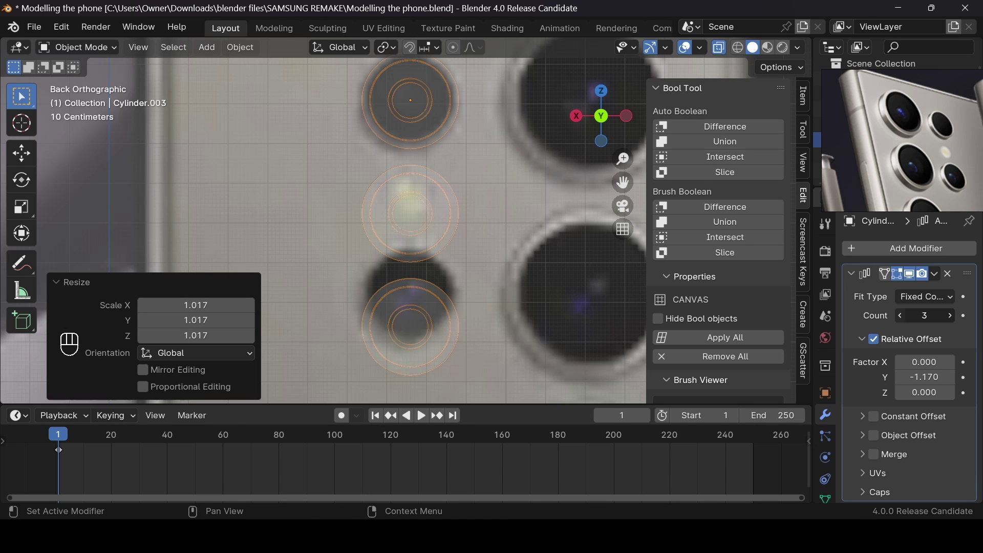
Set the small lens array's count to 2 and its relative Y factor to -2.040, and save the file
left_click(901, 315)
key("alt+z")
scroll(504, 245, "down", 3)
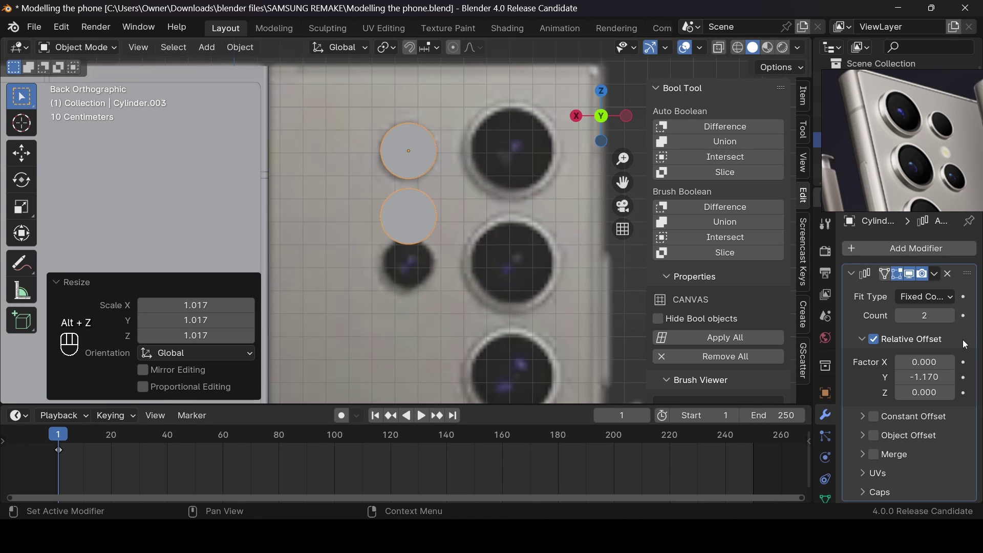
left_click_drag(924, 377, 887, 377, "shift")
scroll(487, 288, "down", 3)
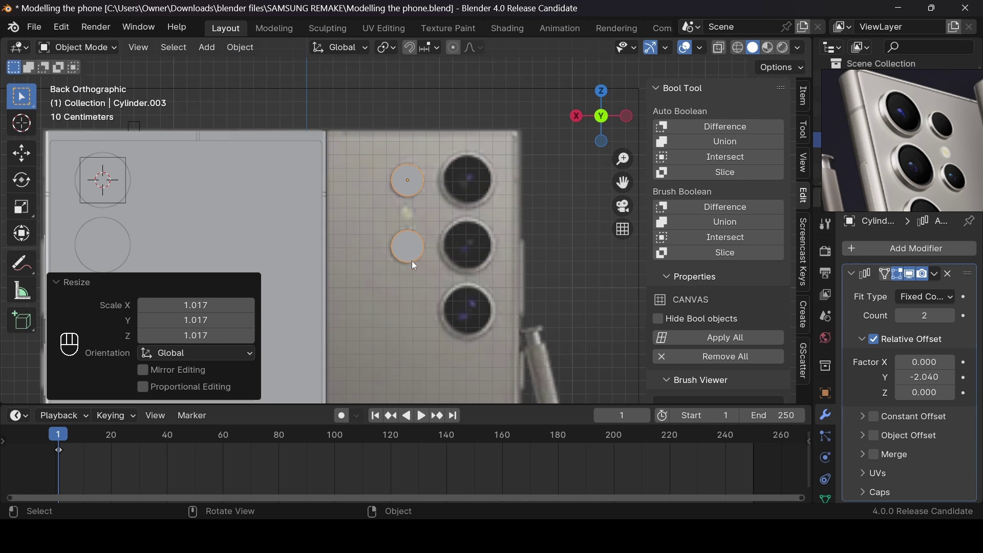
key("ctrl+s")
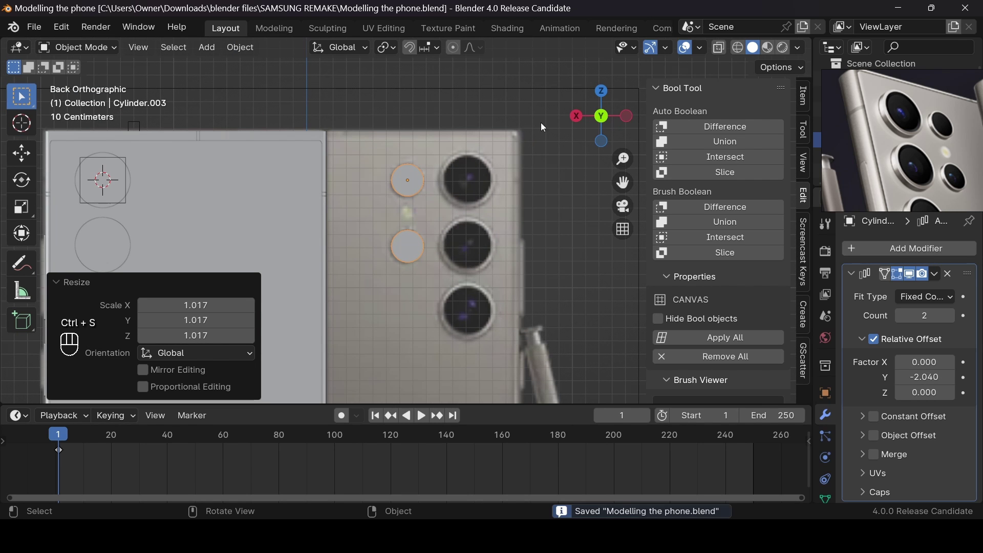
Move the small lens array 1.78 m along X in back view, placing it beside the large lenses on the phone
left_click_drag(591, 121, 555, 146)
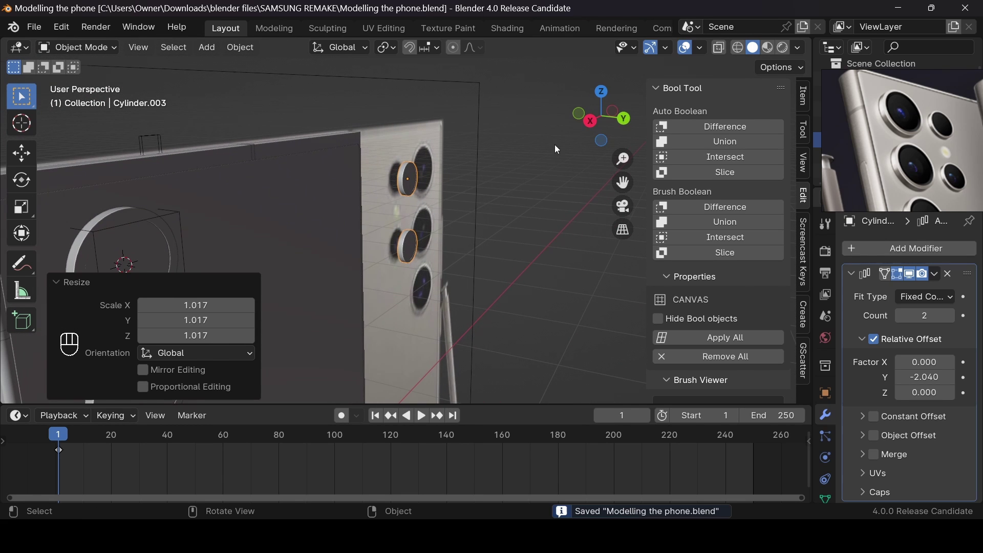
left_click(621, 121)
key("g")
key("x")
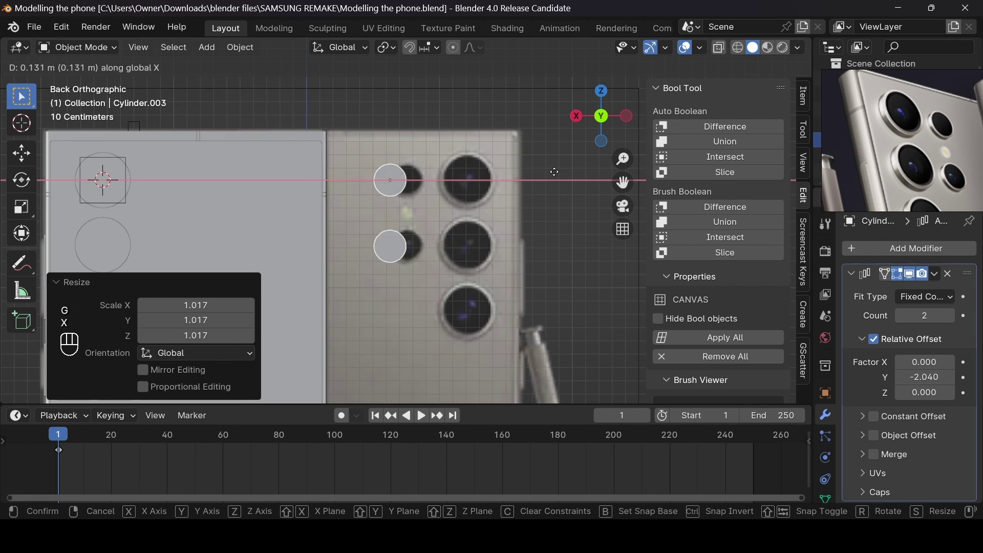
left_click(350, 167)
left_click_drag(601, 113, 424, 198)
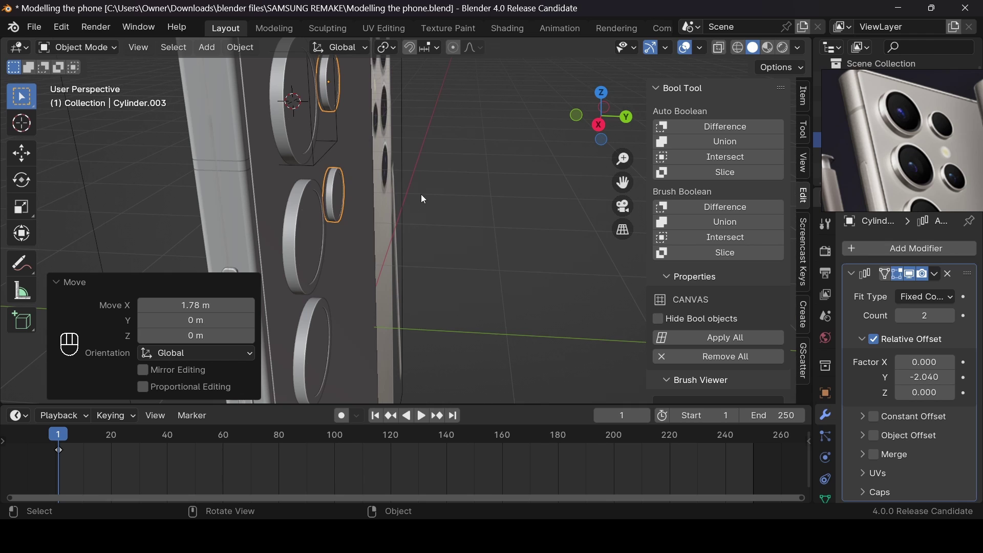
Try to bevel the large lens's outer rim edge loop with a width of 0.0824 m and 8 segments
left_click(293, 153)
key("Tab")
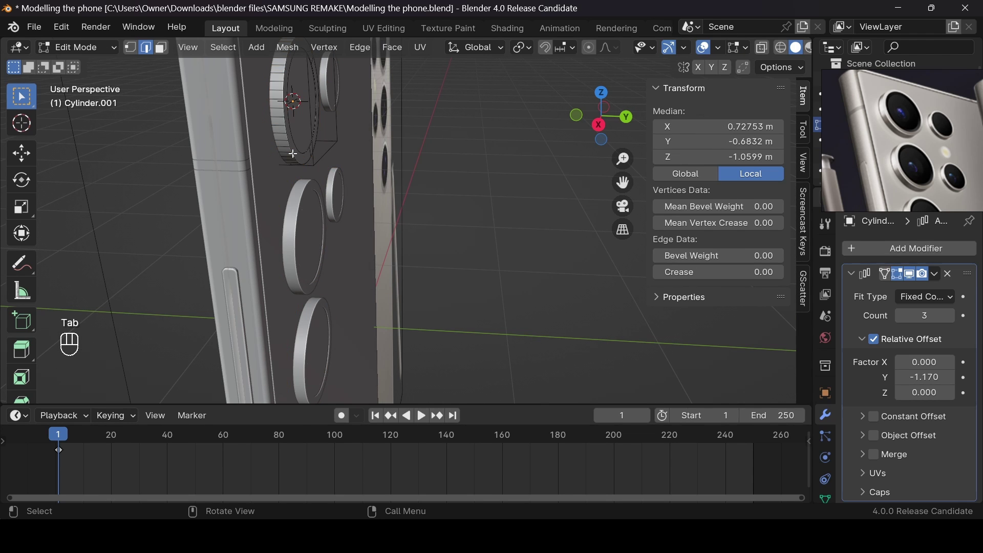
left_click(293, 153, "alt+shift")
left_click(293, 152, "alt+shift")
left_click(292, 152, "alt+shift")
left_click(293, 152, "alt+shift")
scroll(358, 154, "down", 1)
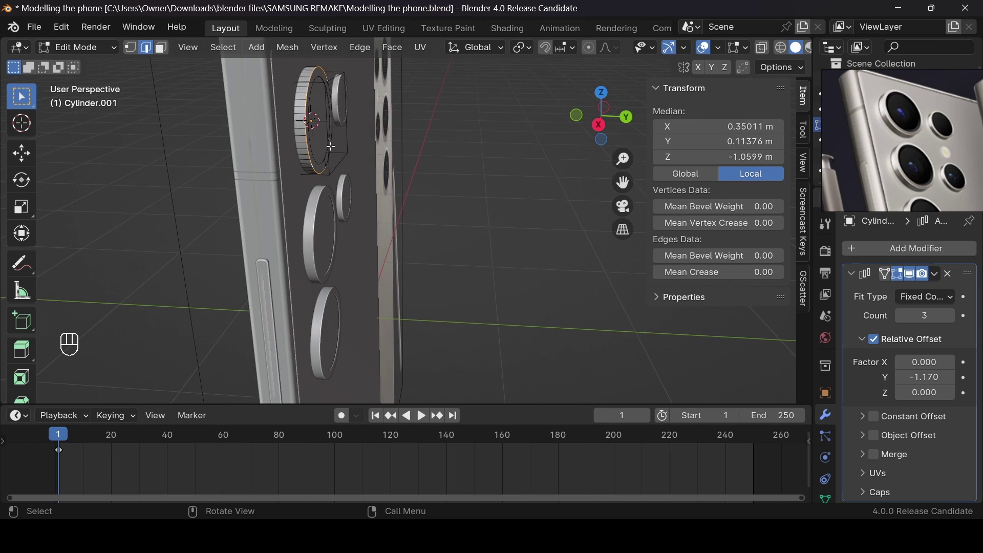
key("ctrl+b")
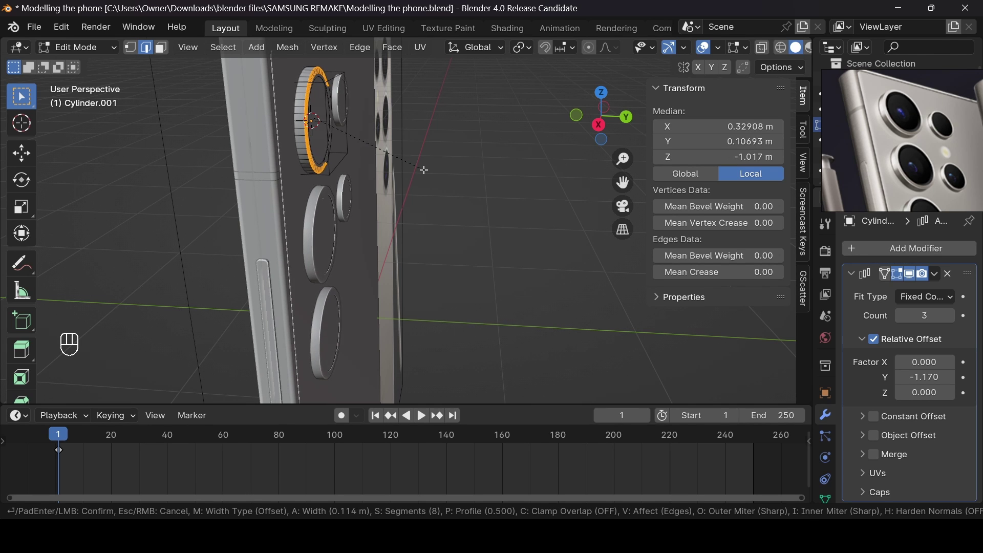
left_click(423, 170)
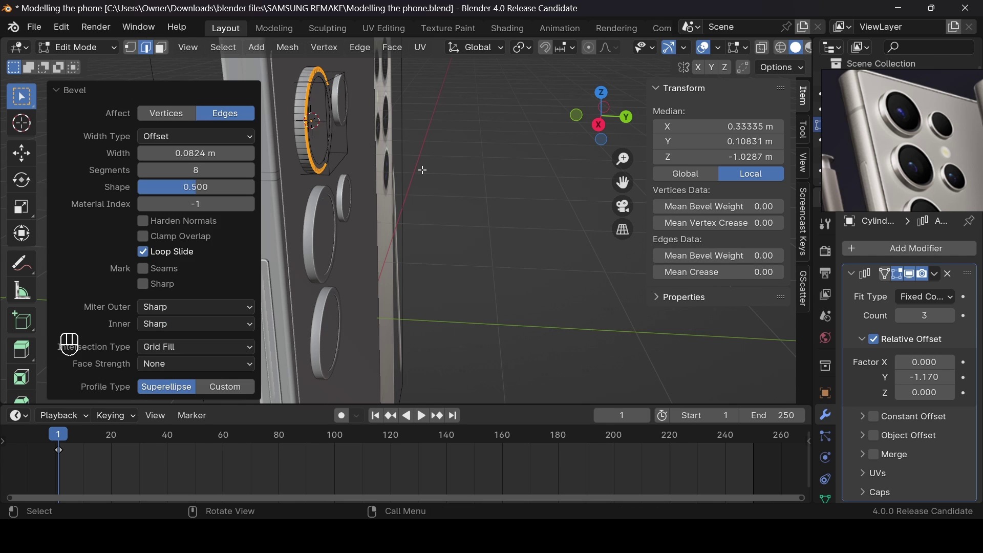
Undo the bevel and the rim edge selection on the large lens and return to Object Mode
key("Tab")
left_click_drag(605, 108, 560, 113)
key("Tab")
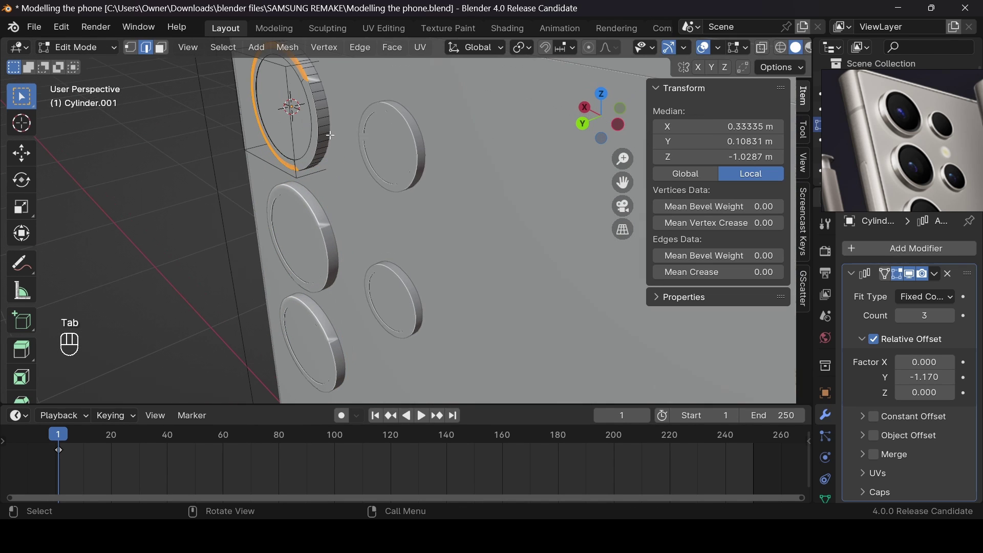
key("ctrl+z")
key("ctrl+z")
key("ctrl+z")
key("ctrl+z")
key("Tab")
key("Tab")
key("Tab")
key("Tab")
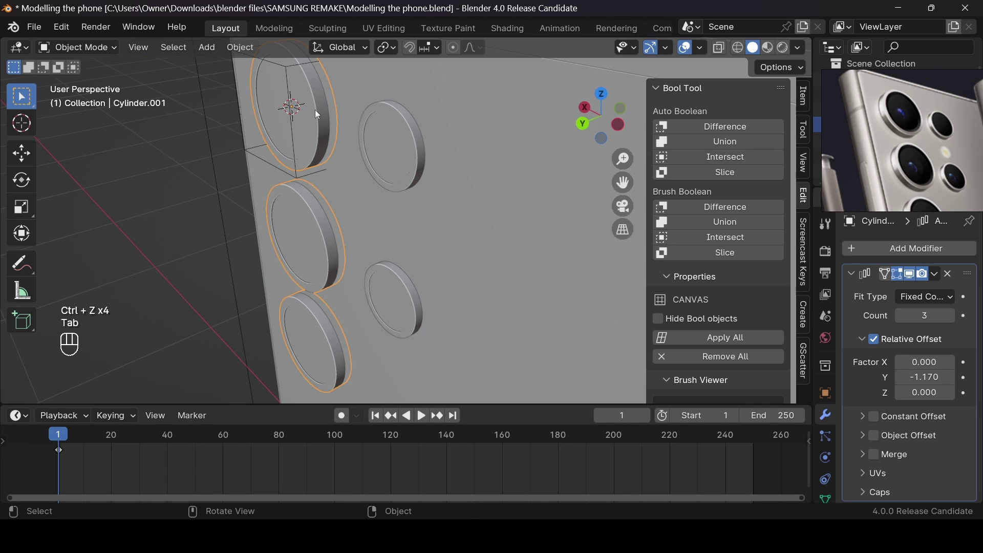
Select the small lens array and snap the 3D cursor to it
key("Tab")
left_click(394, 183)
left_click_drag(581, 127, 797, 196)
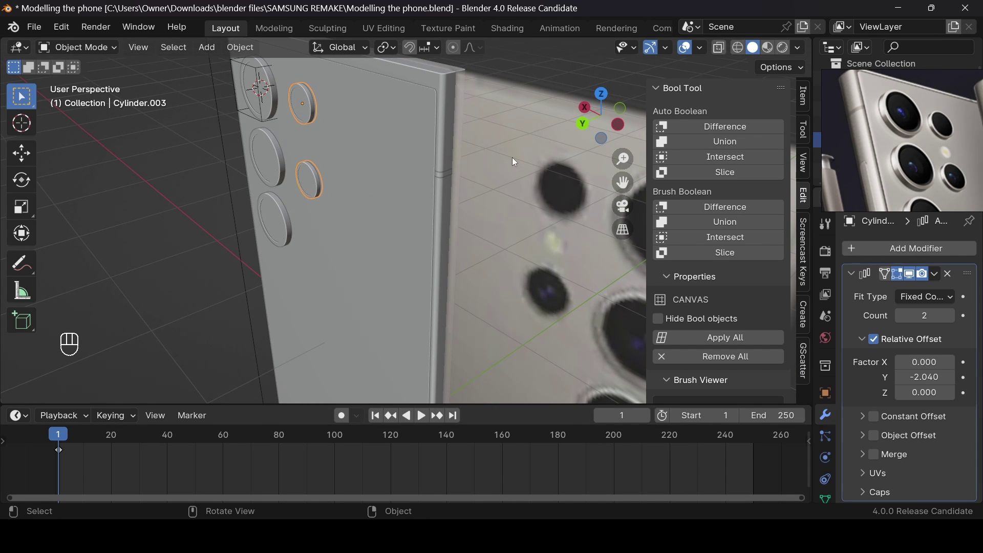
key("shift+a")
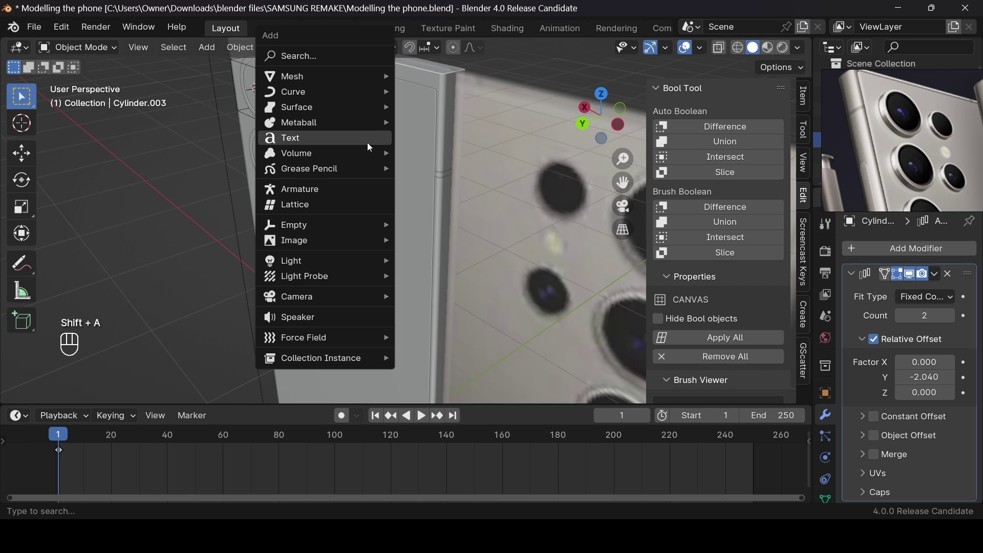
key("shift+s")
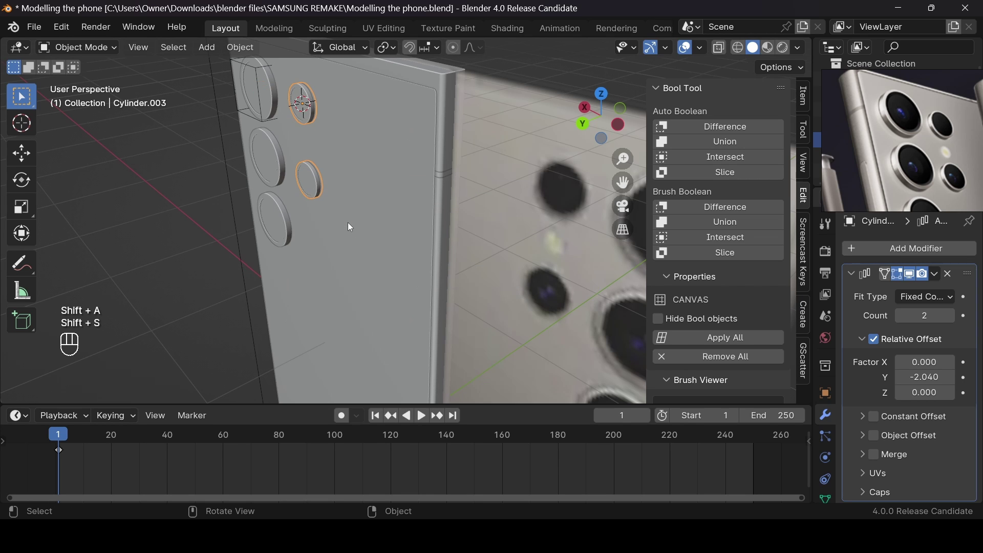
Add a 50-vertex cylinder at the 3D cursor and rotate it 90° about the X axis
key("shift+a")
type("cy")
key("Return")
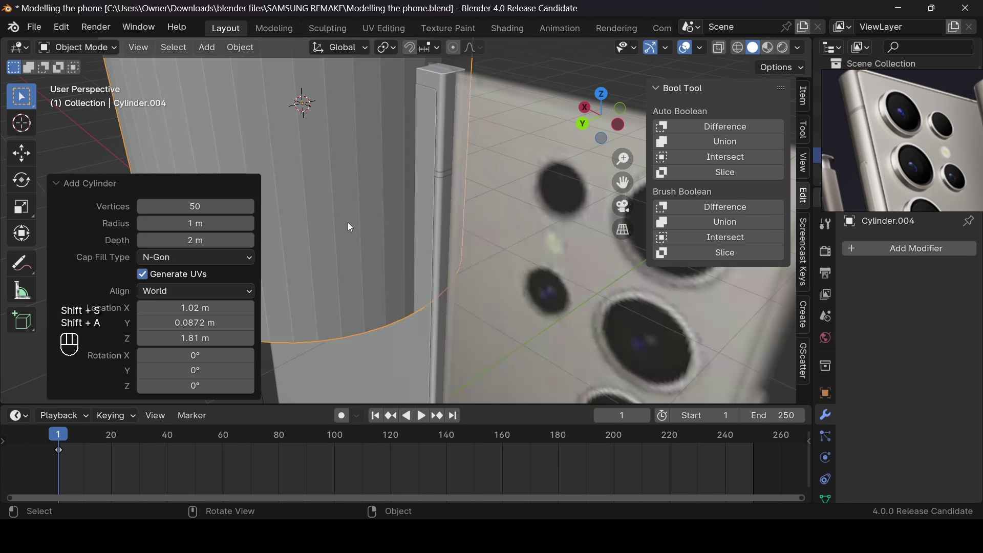
key("r")
type("cx")
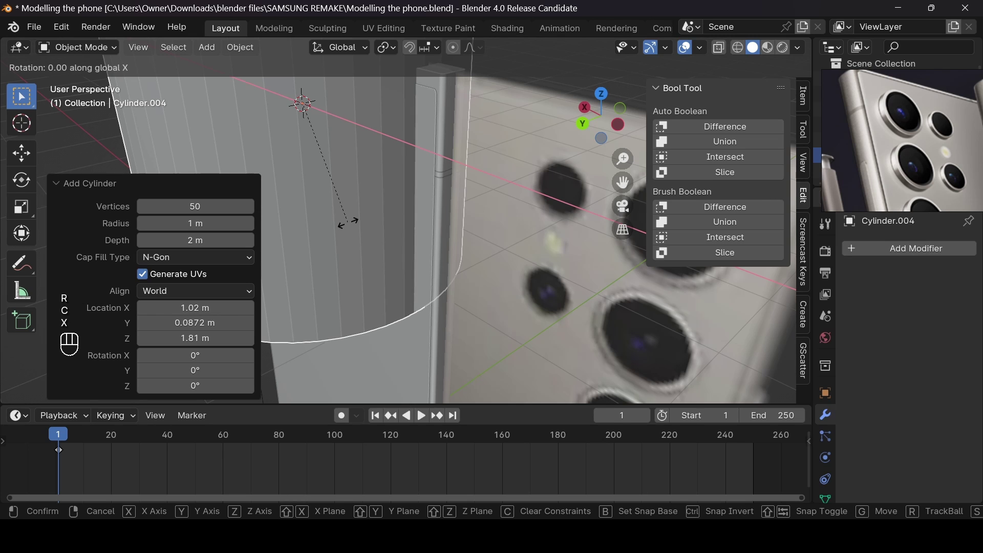
type("90")
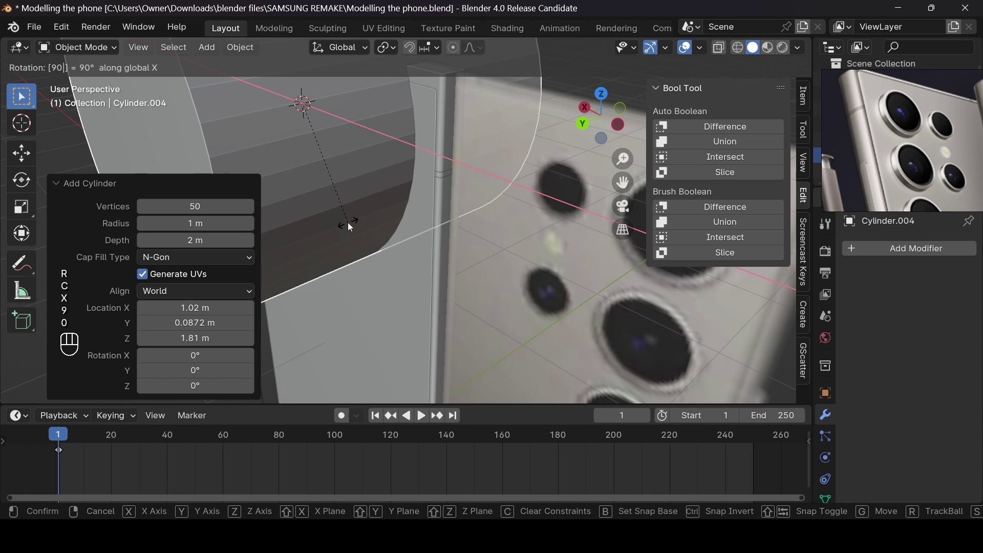
key("Return")
In back view, move the cylinder about -0.59 m along Z and scale it uniformly by 0.137
left_click(582, 123)
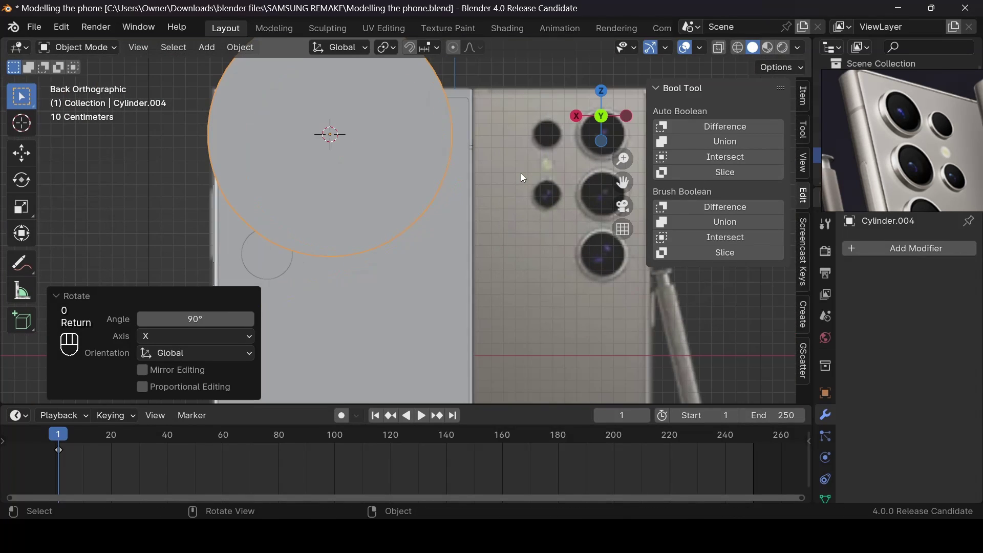
key("g")
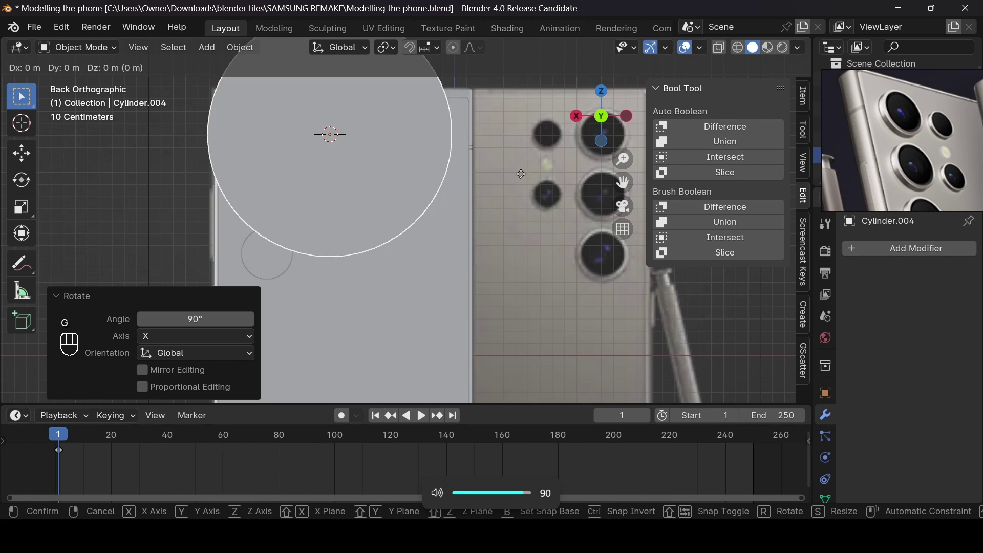
key("z")
left_click(526, 240)
key("s")
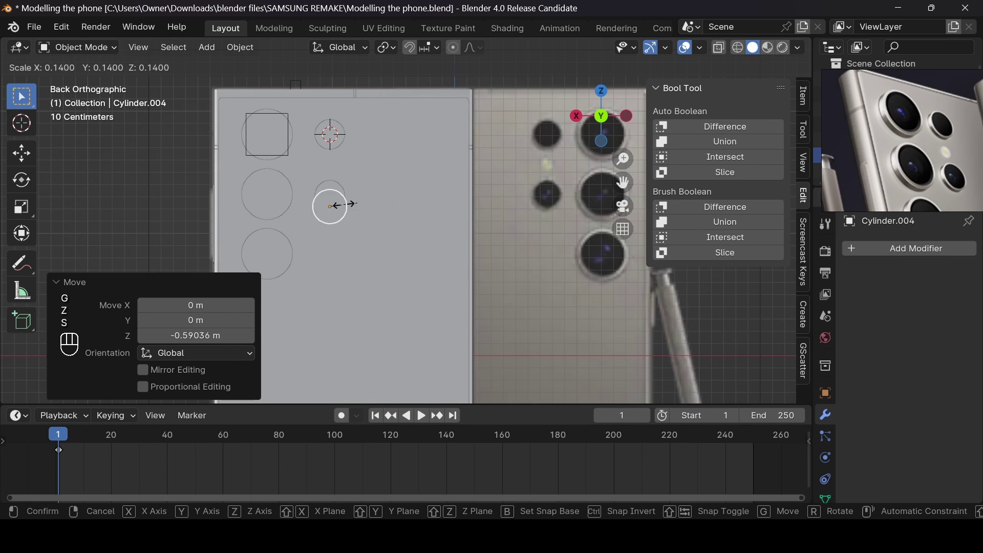
left_click(357, 226)
Move the cylinder about 0.356 m along Z to between the two small lenses and scale it by 0.368
key("alt+z")
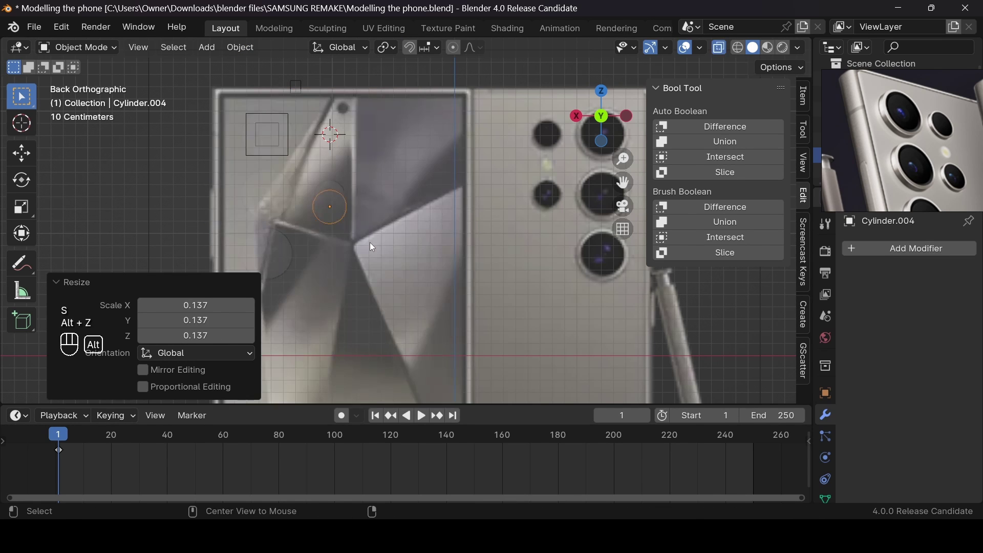
key("alt+z")
key("g")
key("z")
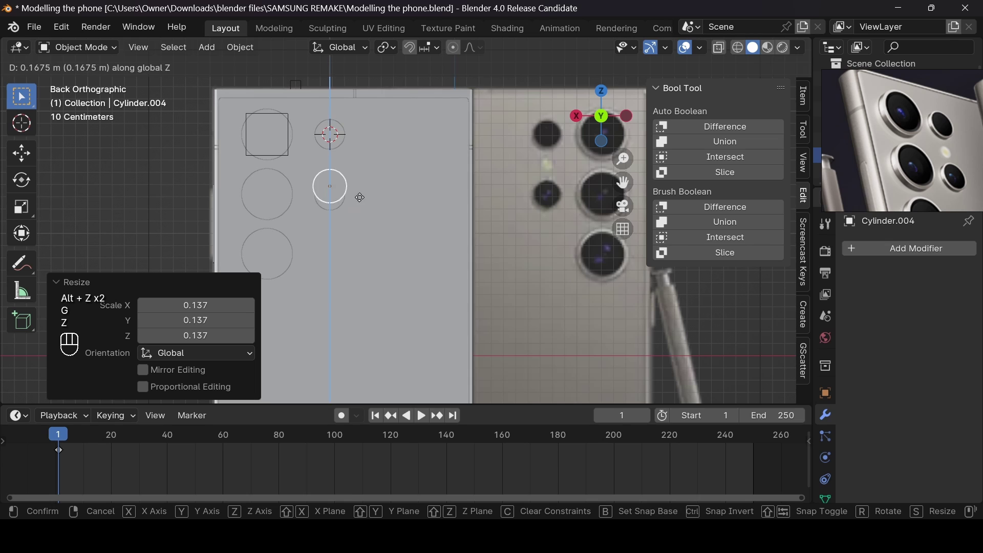
left_click(360, 176)
key("s")
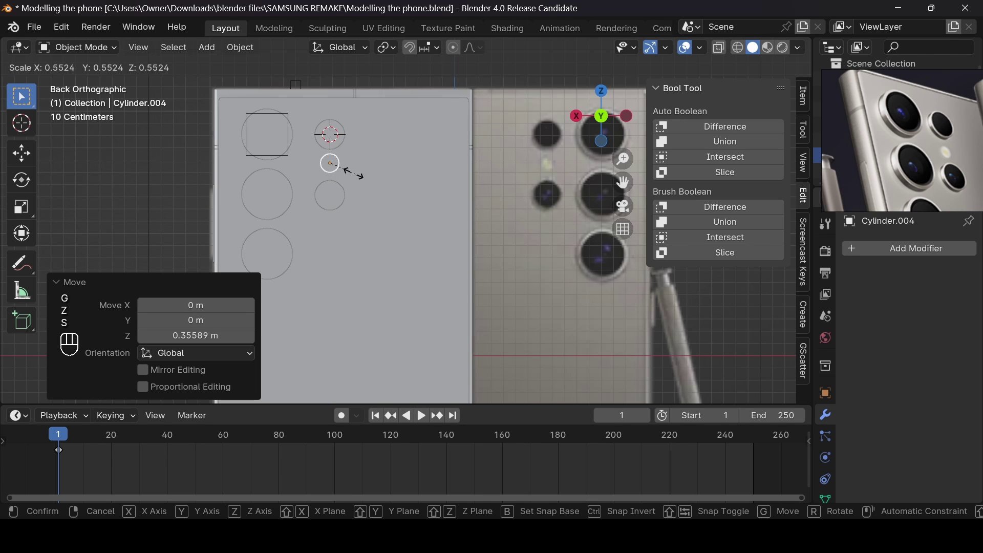
left_click(362, 197)
Align the cylinder with the flash in the reference image, moving it -1.7753 m along X and -0.002454 m along Z
key("g")
key("x")
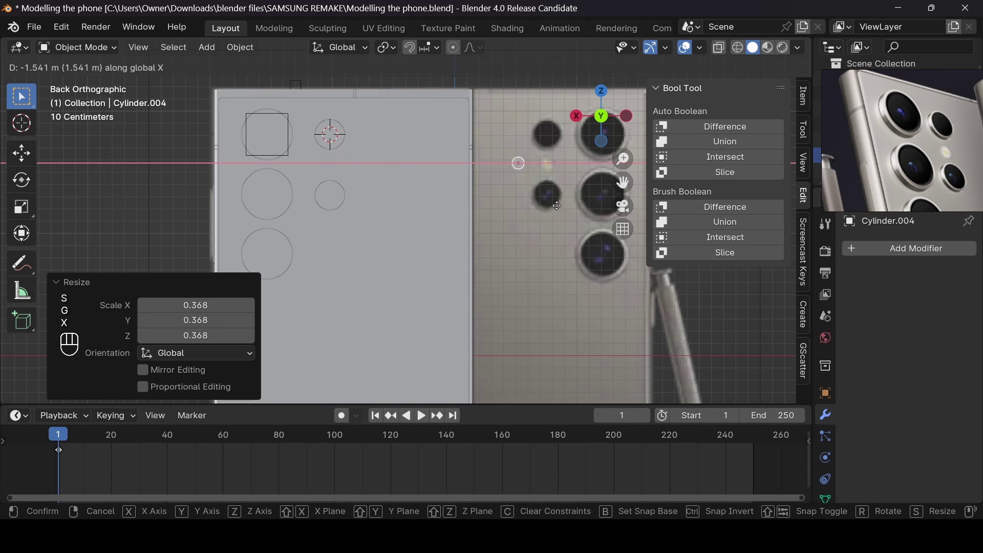
left_click(577, 203)
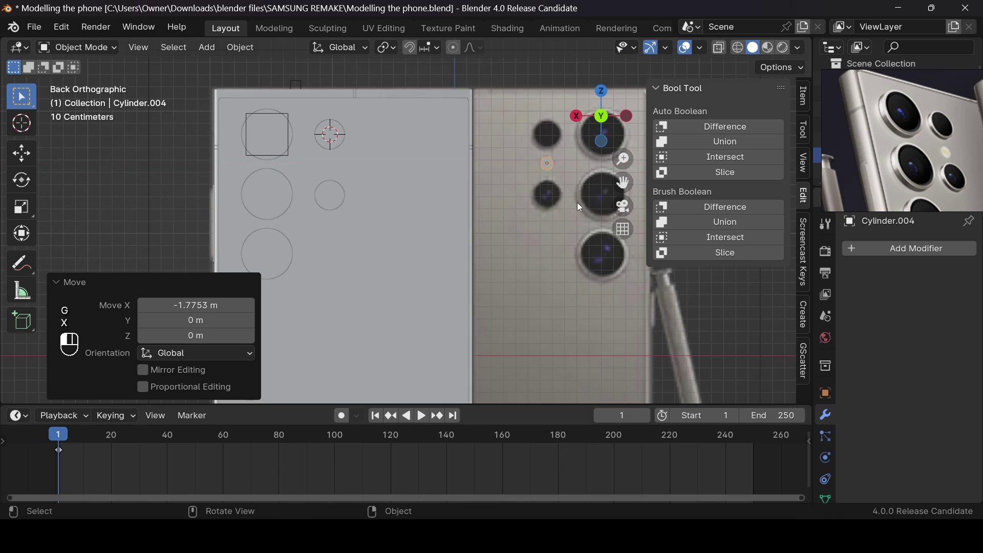
key("KP_Decimal")
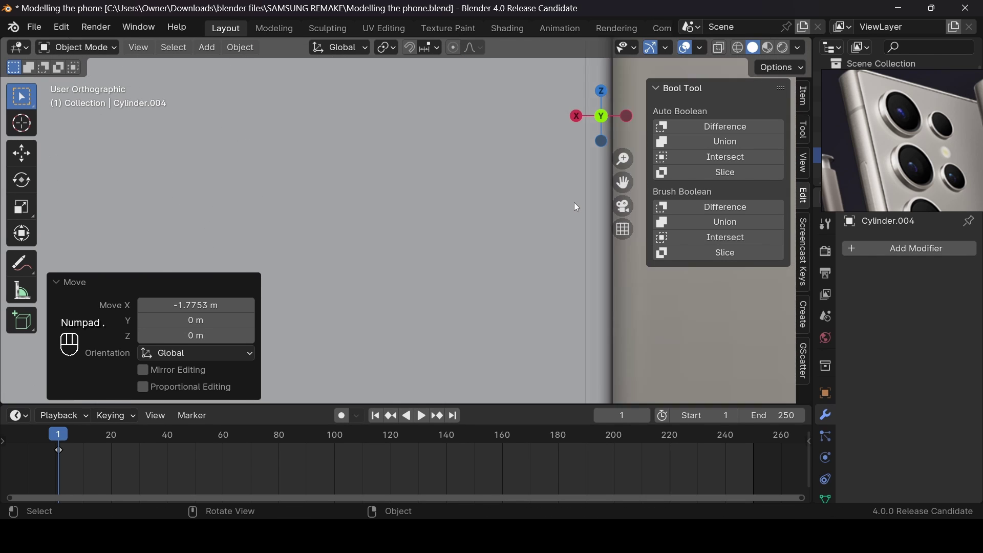
key("alt+z")
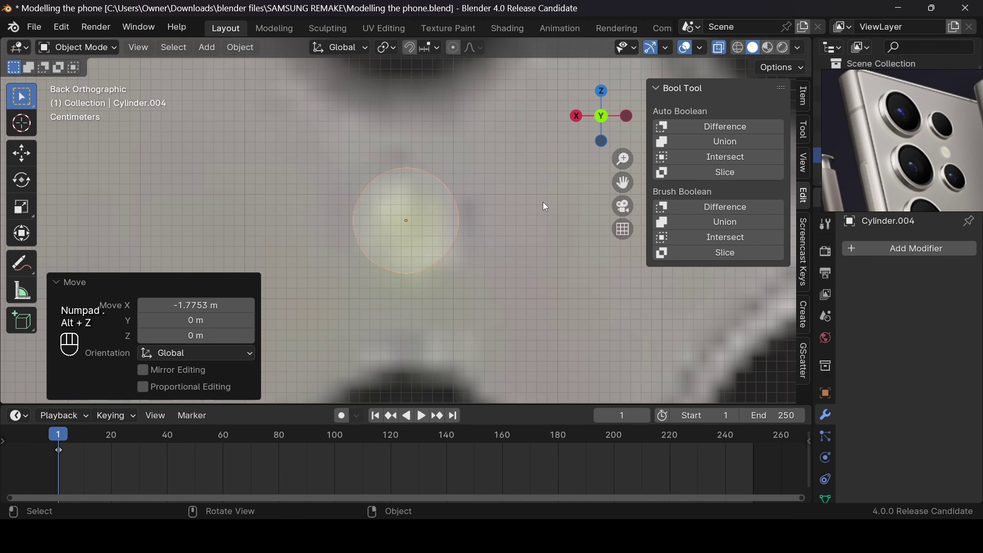
key("g")
key("z")
left_click(549, 206)
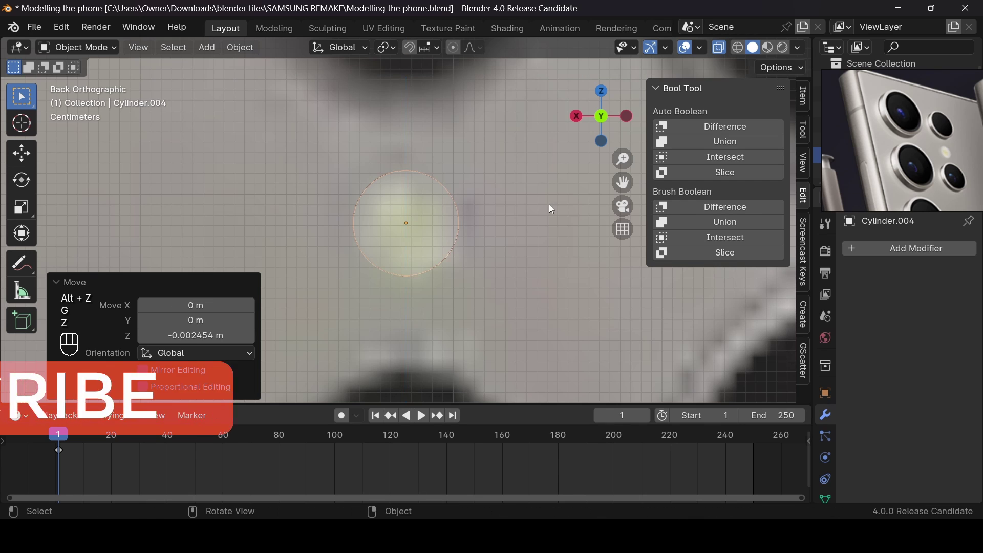
key("alt+z")
scroll(549, 205, "down", 8)
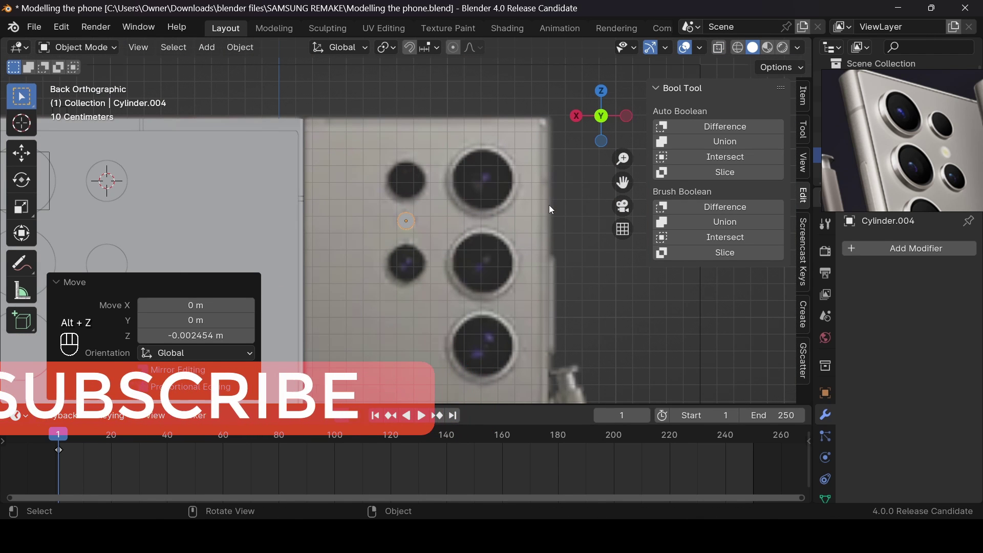
Move the flash cylinder 1.7716 m along X, placing it between the small lenses on the phone model
key("g")
key("x")
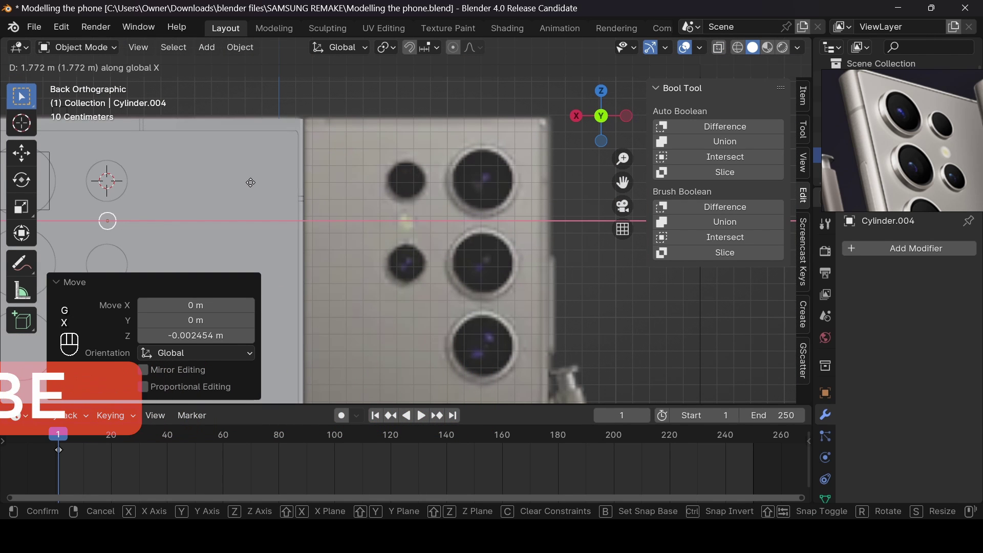
left_click(250, 182)
Flatten the flash cylinder into a thin disc by scaling Y by 0.184 and 0.459, and move it -0.003522 m along Y
key("KP_Decimal")
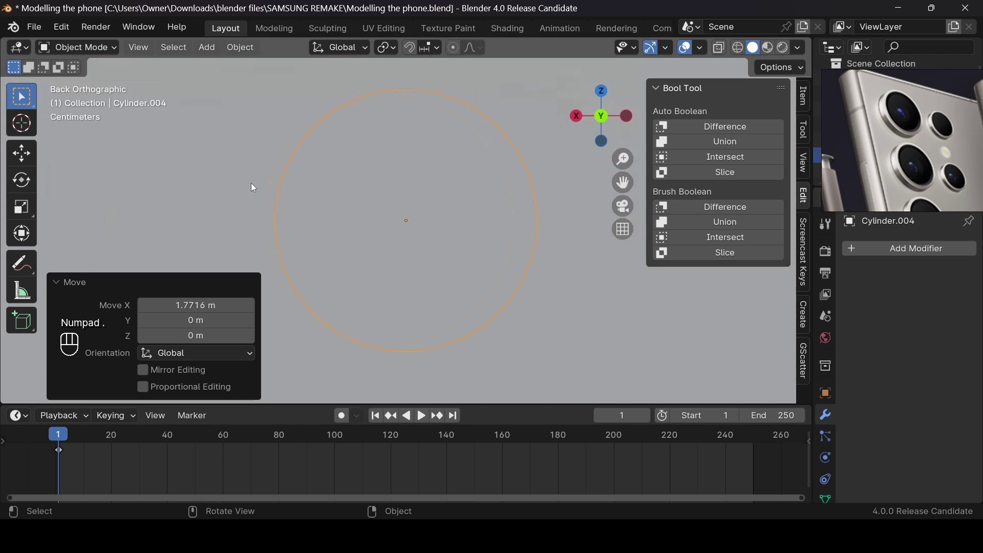
scroll(353, 156, "down", 5)
left_click_drag(580, 110, 544, 173)
key("s")
key("y")
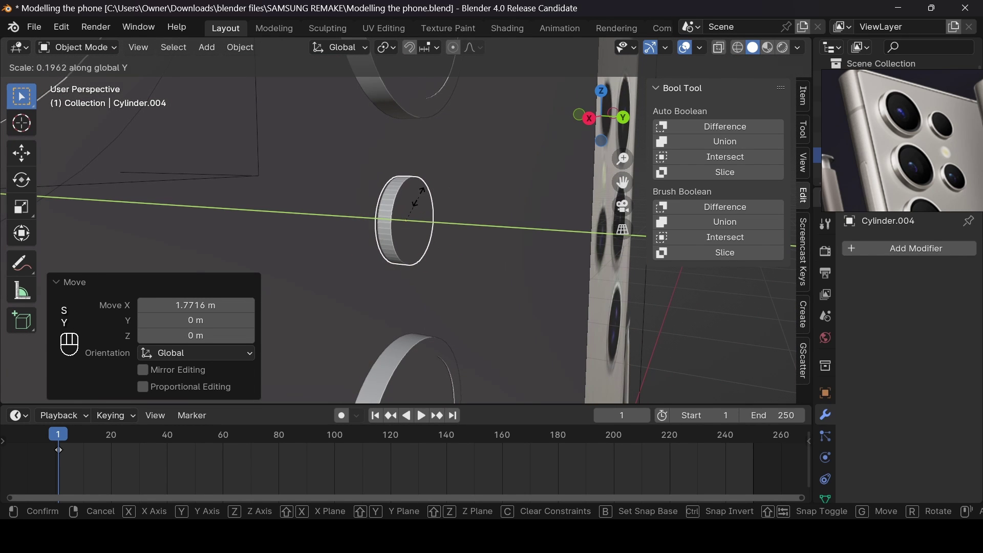
left_click(419, 197)
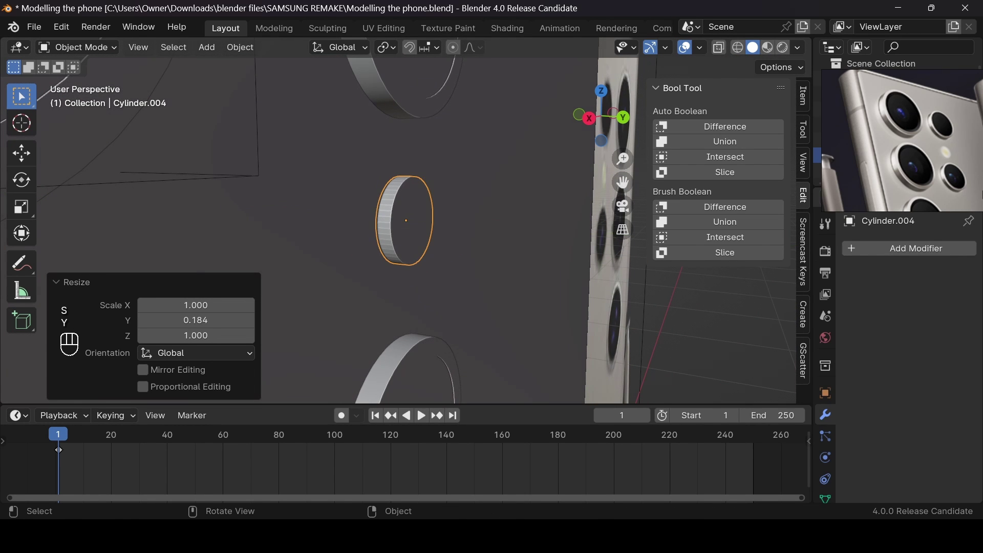
key("s")
key("y")
left_click(460, 233)
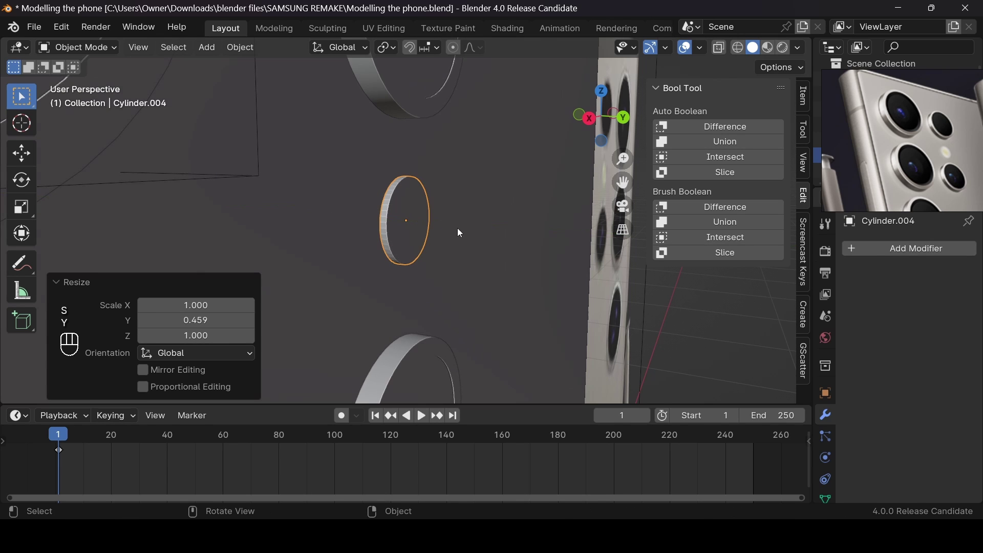
key("g")
key("y")
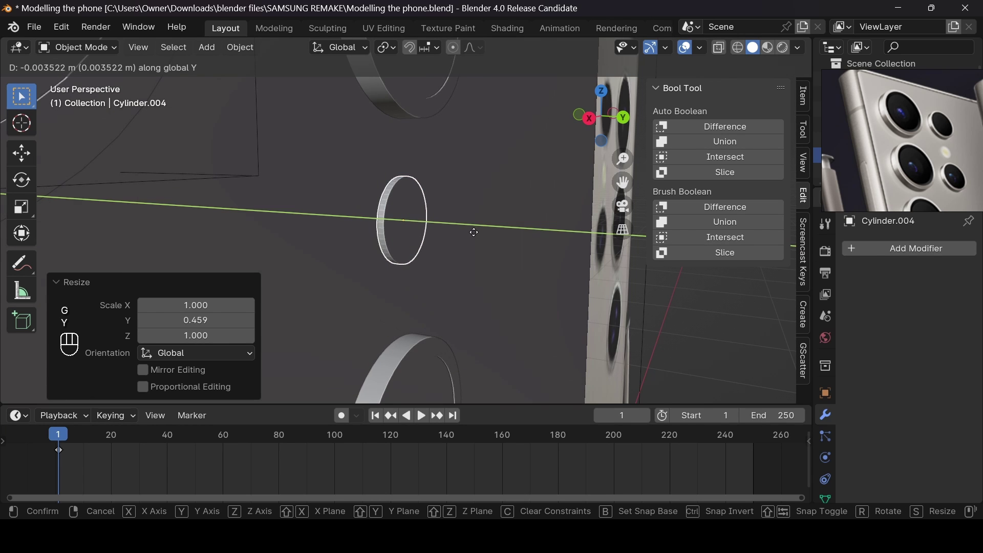
left_click(473, 232)
Duplicate the flash disc in place, scale the copy uniformly by 0.828 and stretch it by 2.079 along Y
scroll(469, 230, "down", 5)
key("KP_Decimal")
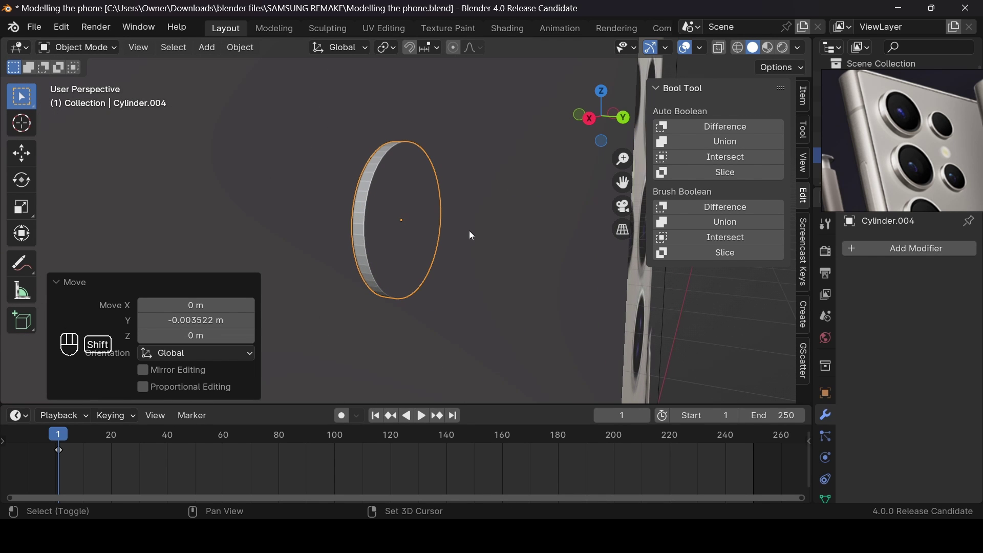
key("shift+d")
key("s")
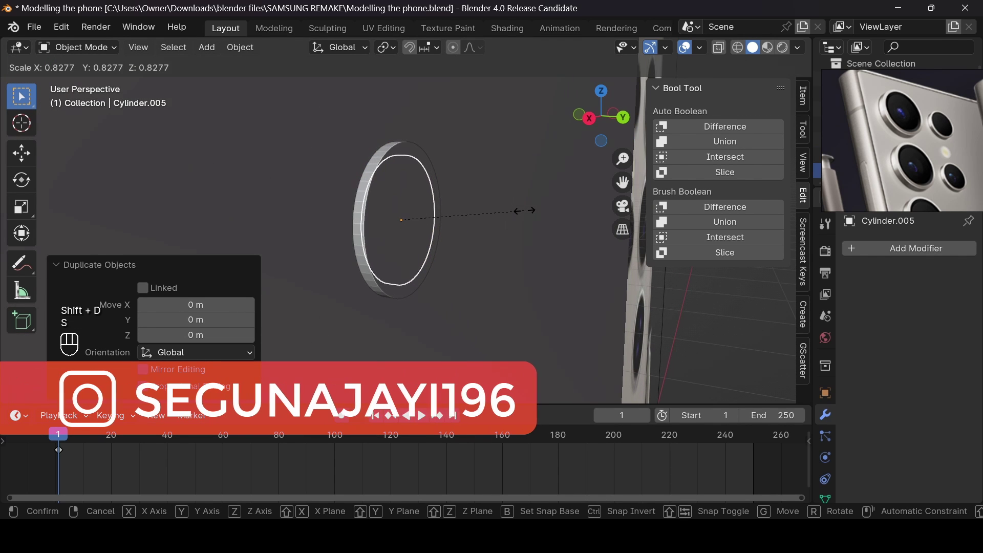
left_click(523, 210)
key("s")
key("y")
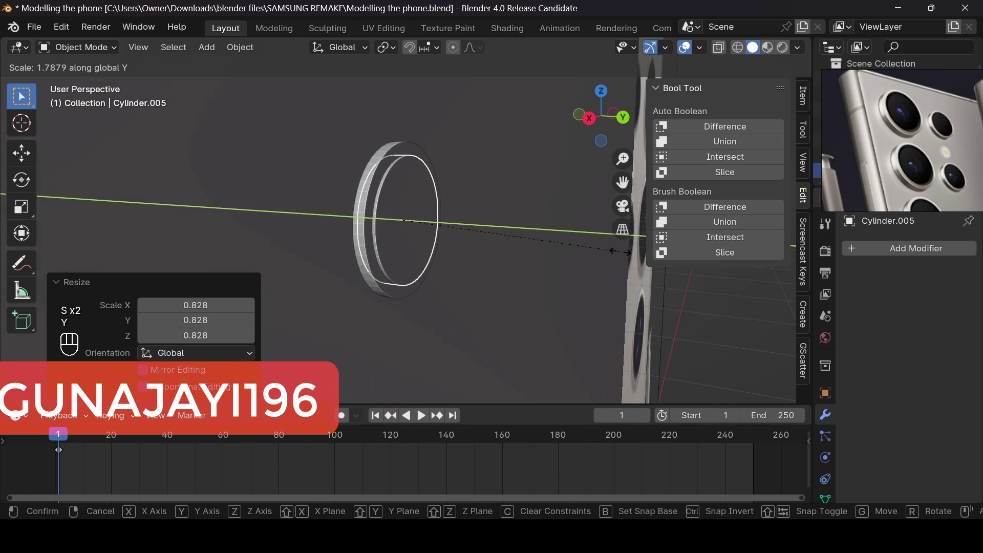
left_click(652, 274)
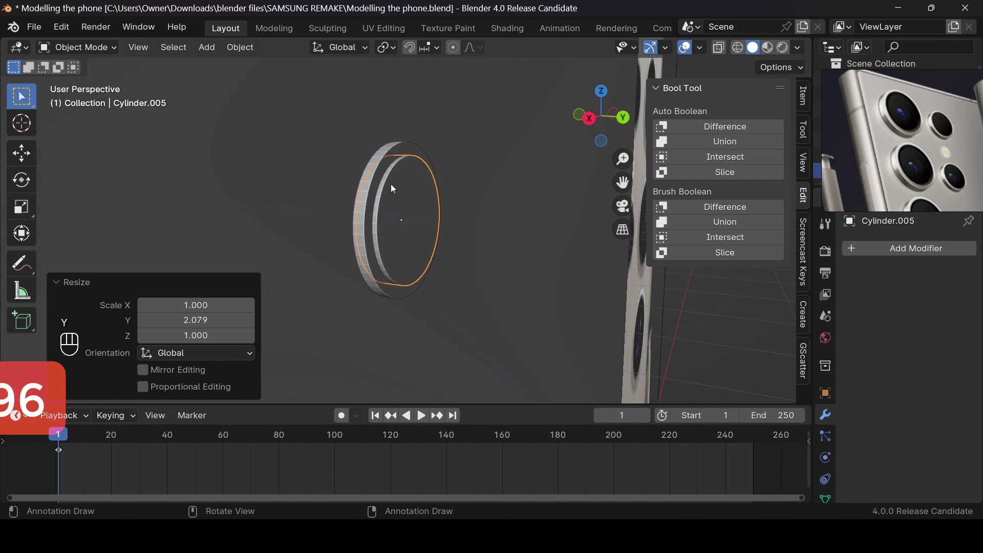
Slice the flash disc with its smaller duplicate using a brush boolean, and apply smooth shading
left_click(376, 167, "shift")
left_click(716, 253)
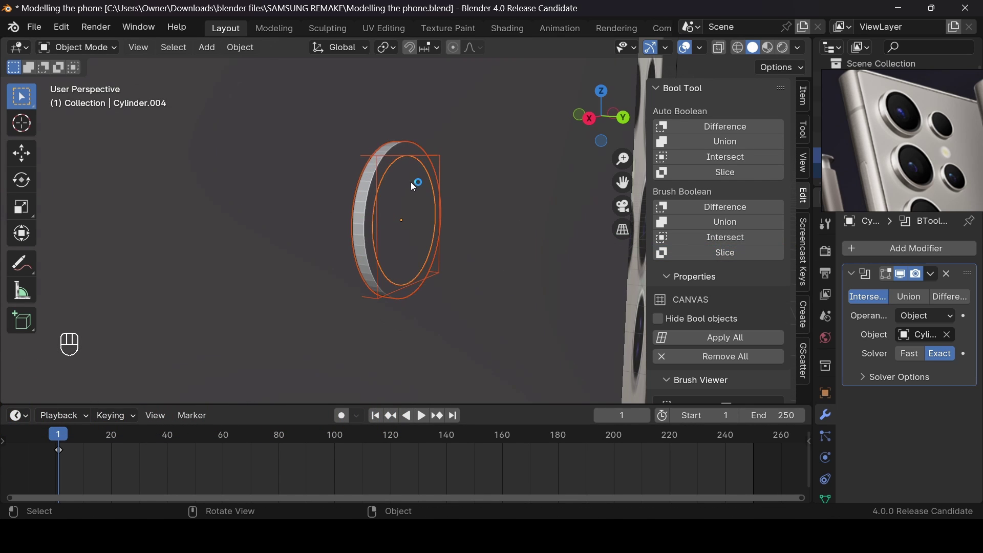
right_click(409, 181)
left_click(435, 176)
left_click(498, 168)
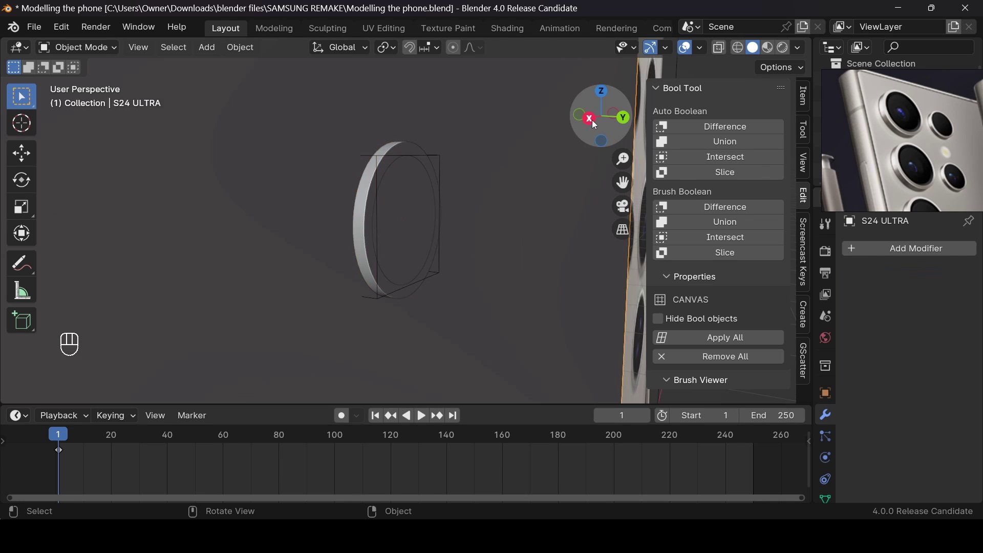
Move the flash disc's boolean brush and the large lens's boolean brush into the cutters collection
left_click_drag(590, 120, 549, 123)
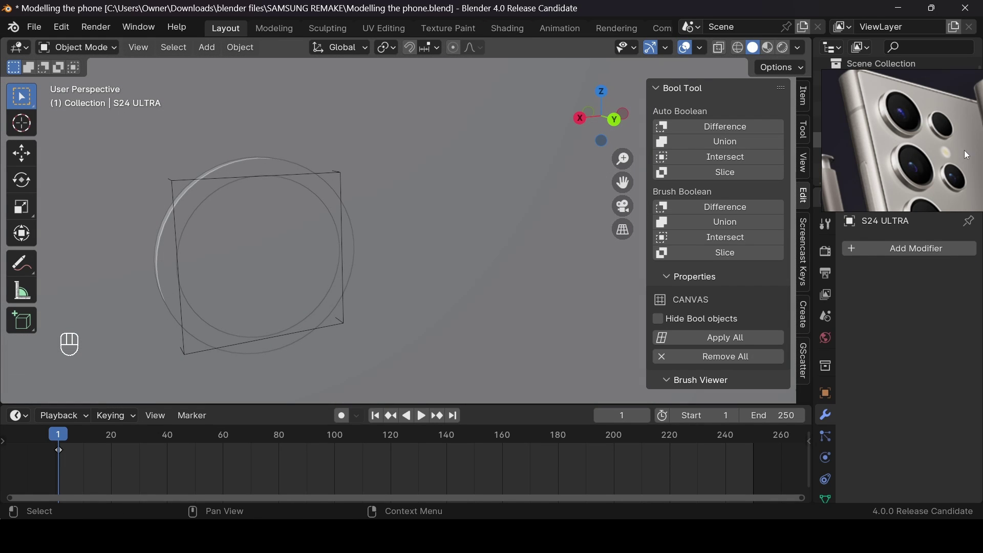
scroll(953, 158, "up", 5)
left_click_drag(950, 156, 915, 120)
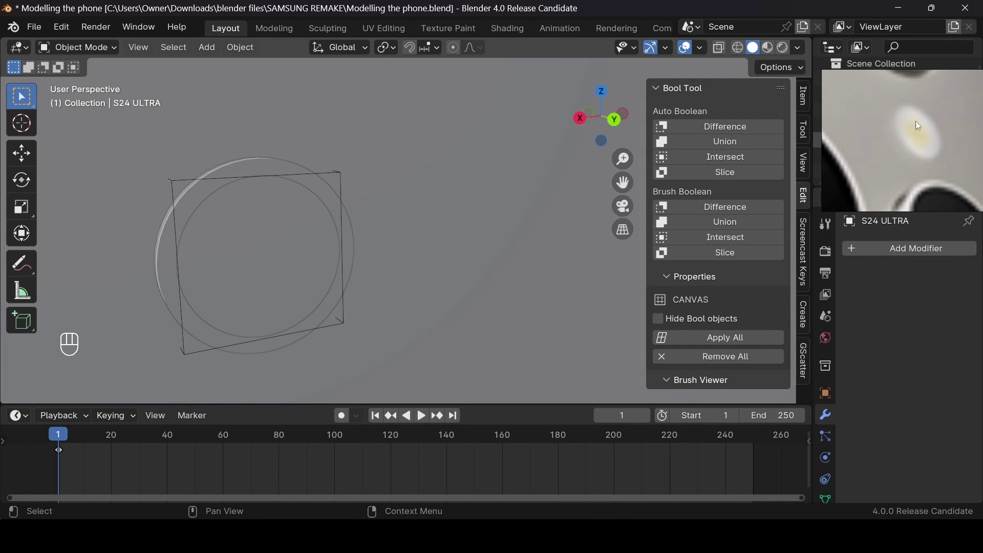
scroll(933, 136, "down", 5)
key("KP_Decimal")
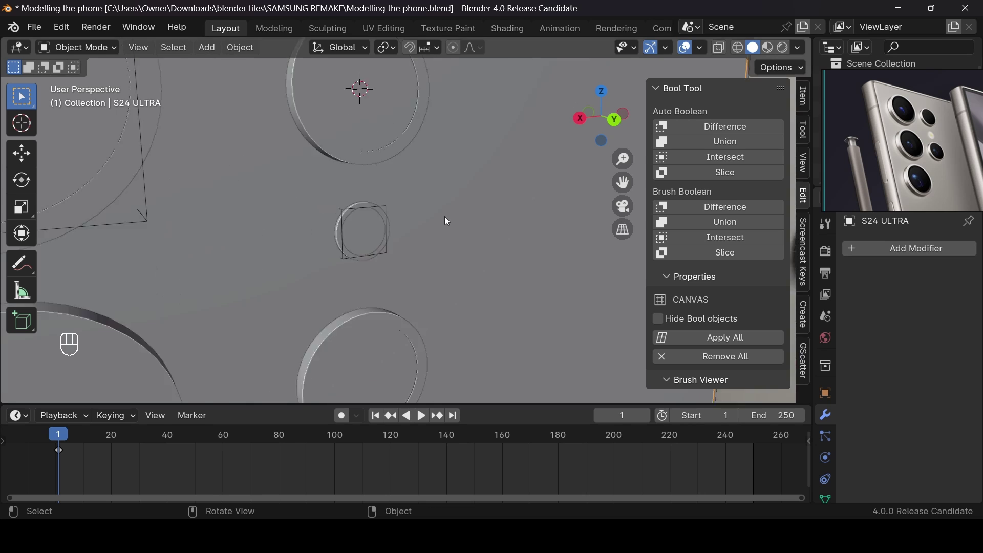
scroll(445, 217, "up", 3)
left_click(374, 267)
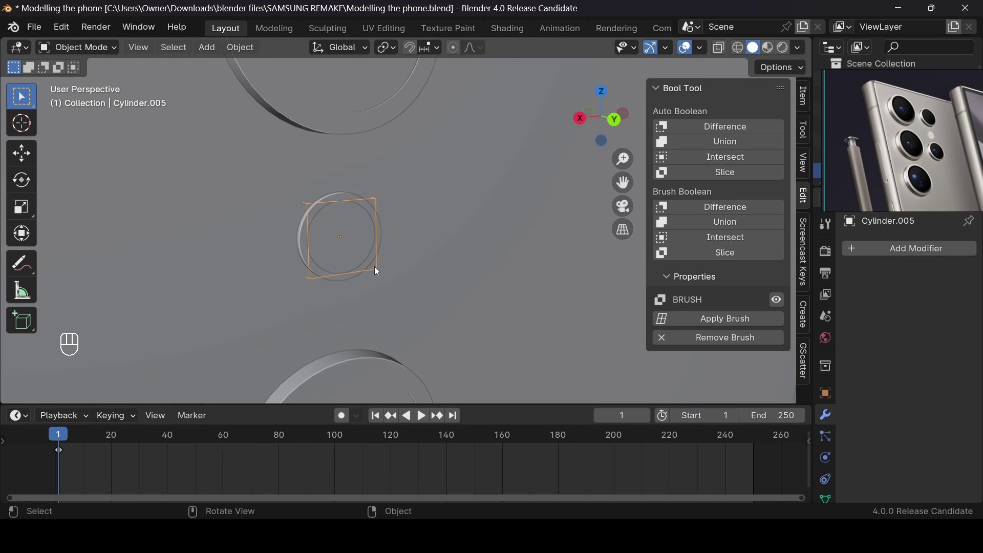
scroll(303, 221, "down", 3)
left_click(271, 222, "shift")
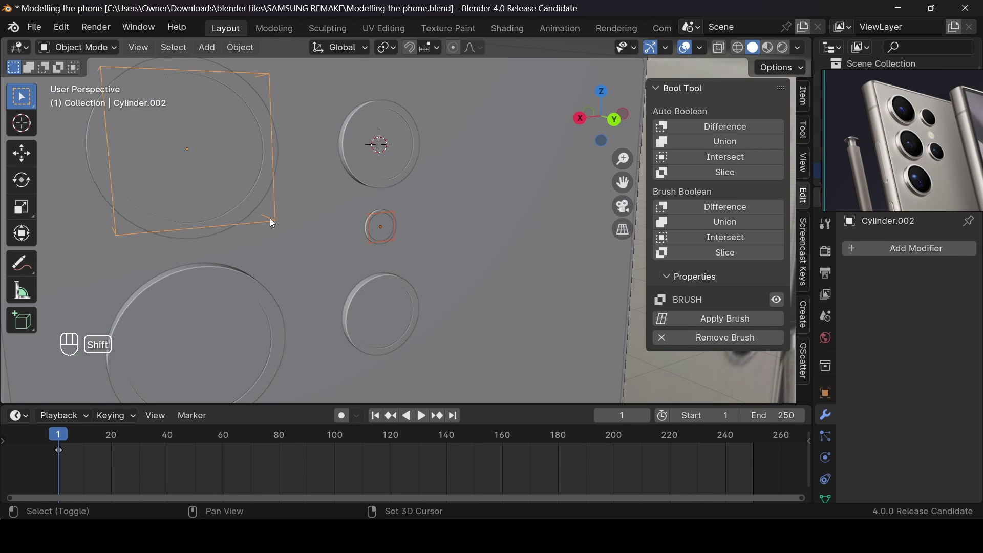
key("m")
left_click(270, 219)
Select the sphere brush inside the uppermost large lens using X-ray and move it to the cutters collection
left_click(180, 149)
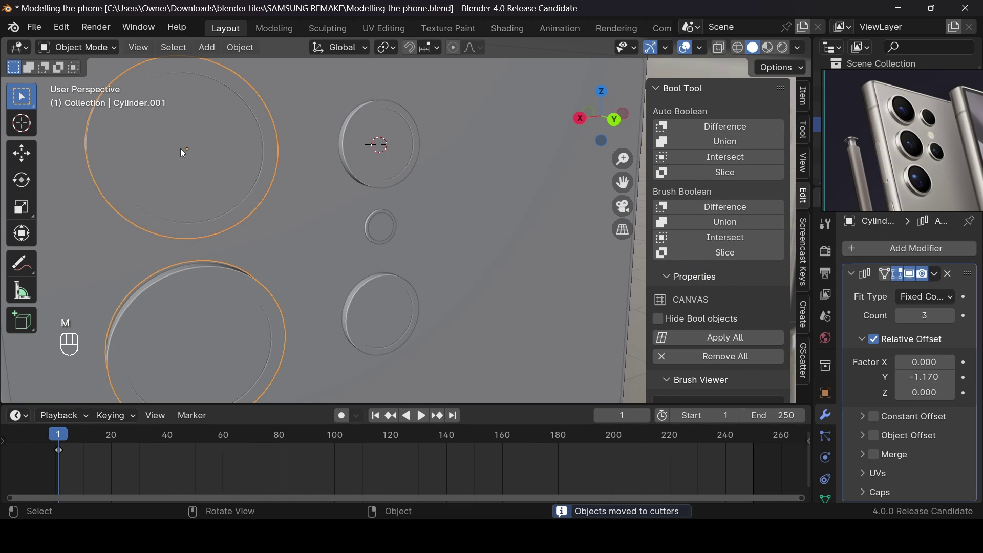
key("alt+z")
left_click(209, 188)
key("alt+z")
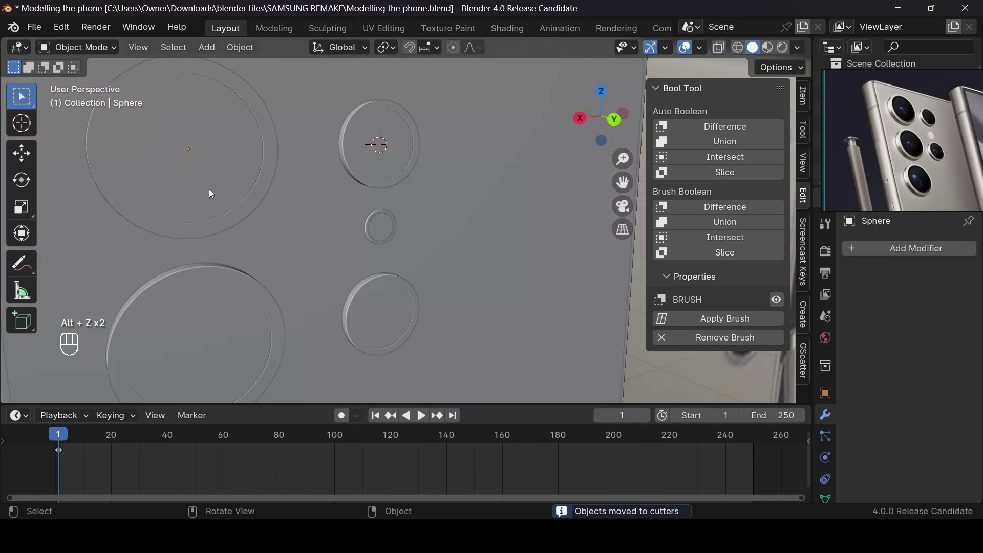
key("m")
left_click(212, 194)
Move the arrayed cylinder brush at the phone's top edge into the cutters collection
scroll(552, 146, "down", 5)
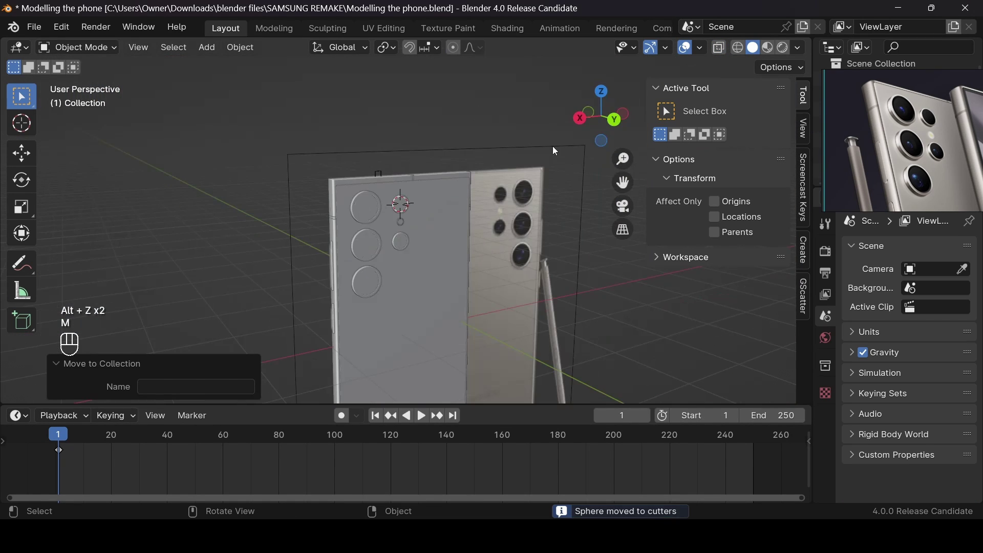
scroll(397, 170, "up", 5)
scroll(397, 171, "down", 2)
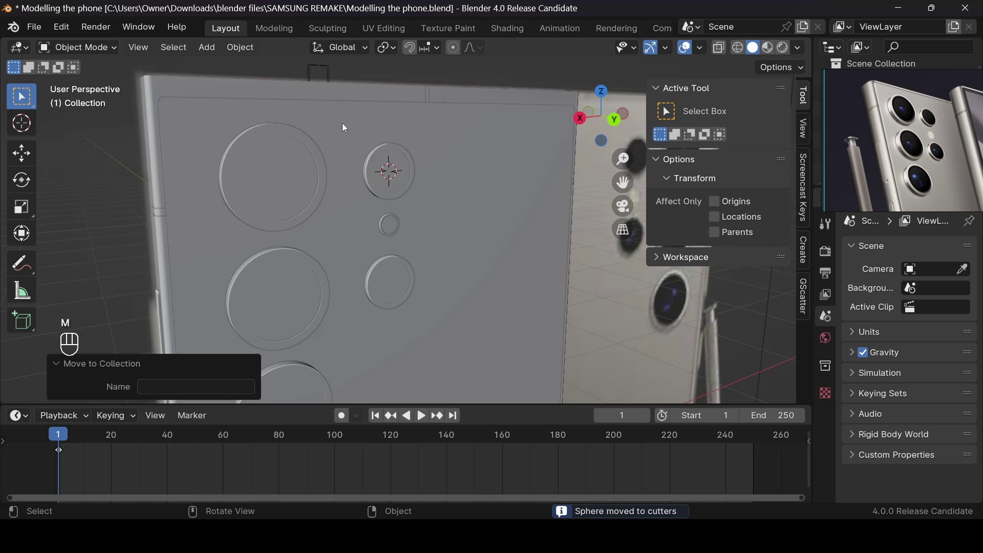
left_click(317, 65)
left_click(317, 66)
key("m")
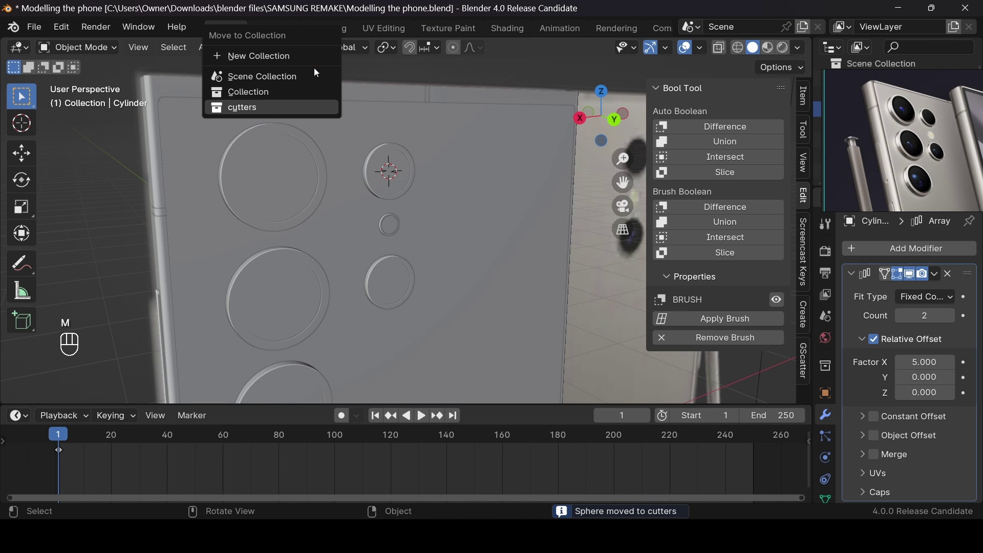
left_click(317, 108)
scroll(321, 109, "down", 5)
scroll(422, 137, "up", 3)
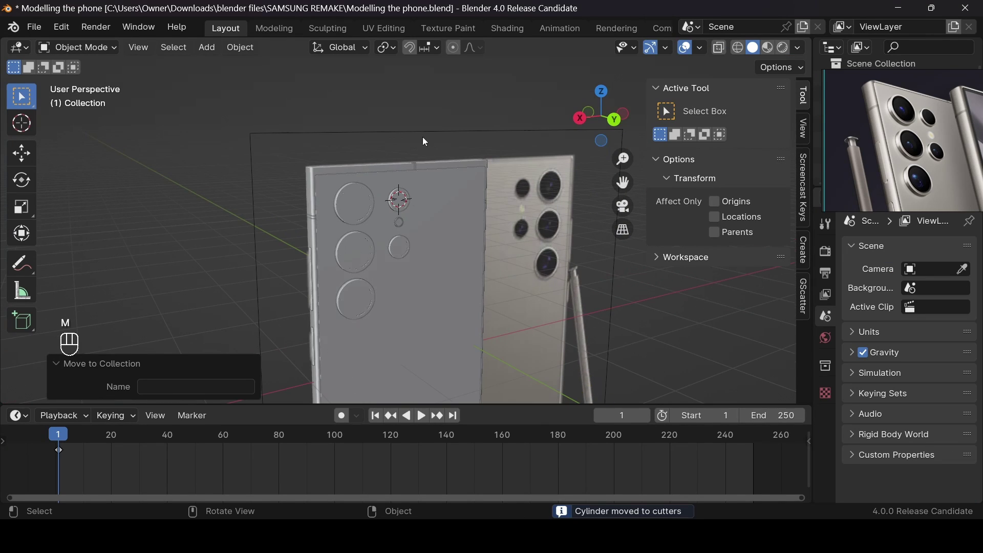
Apply the Boolean modifiers on the two concentric cylinders of the tiny flash ring between the two small rear lenses
left_click_drag(601, 116, 496, 124)
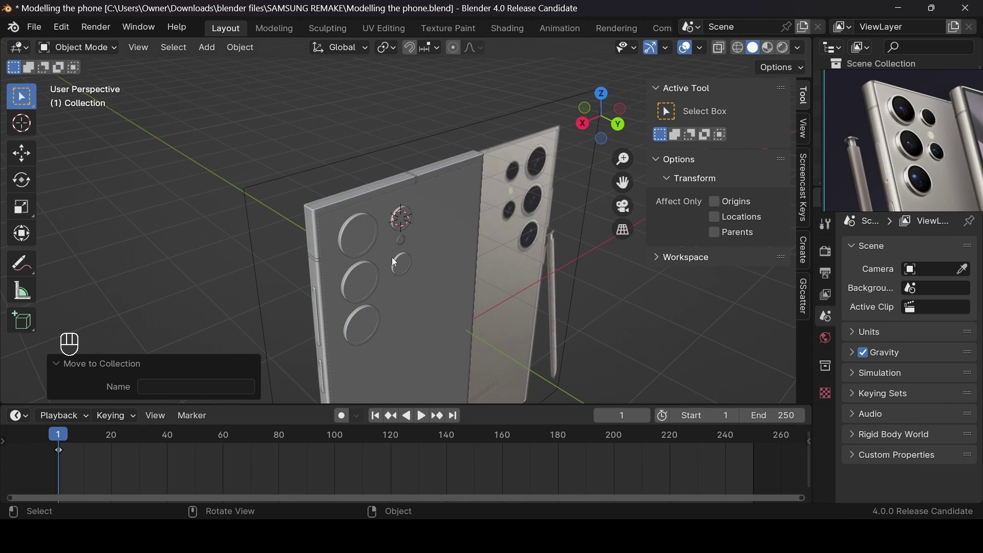
left_click(359, 253)
scroll(404, 292, "up", 8)
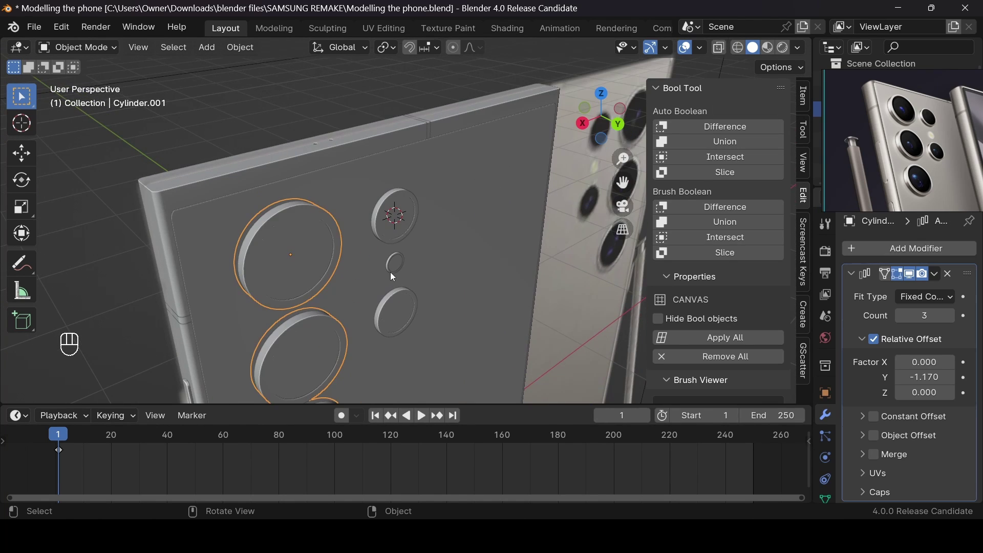
left_click(394, 297)
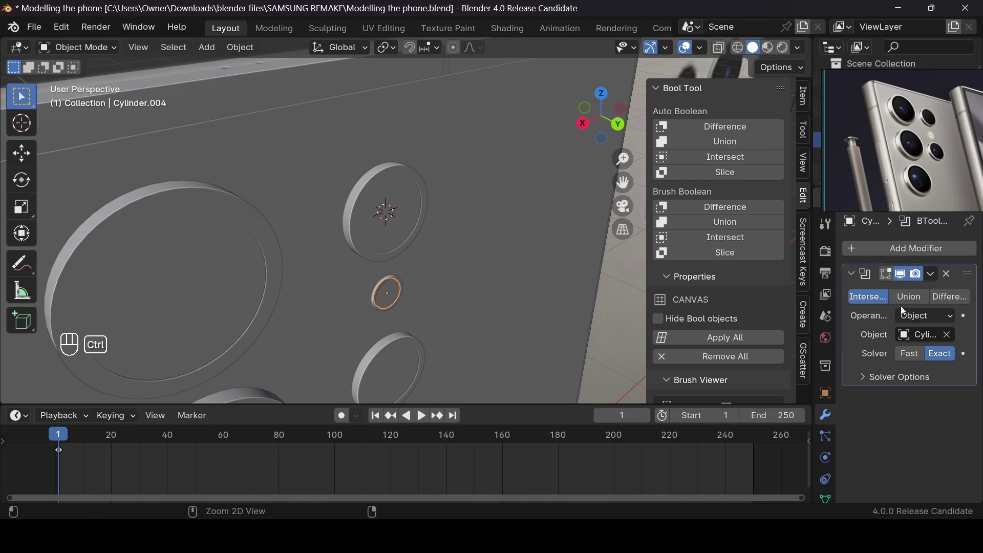
key("ctrl+a")
left_click(902, 306)
left_click(379, 307)
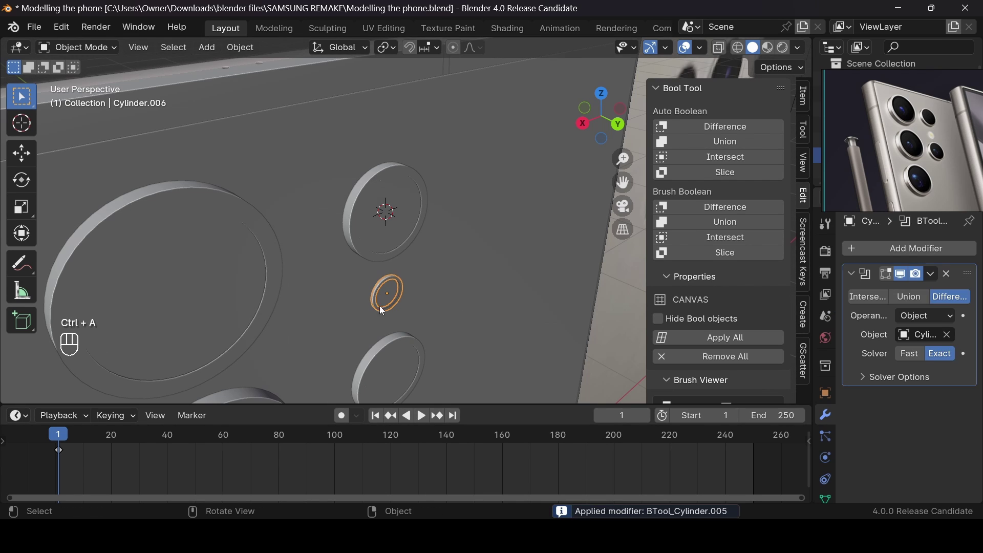
left_click(384, 300)
left_click(387, 310)
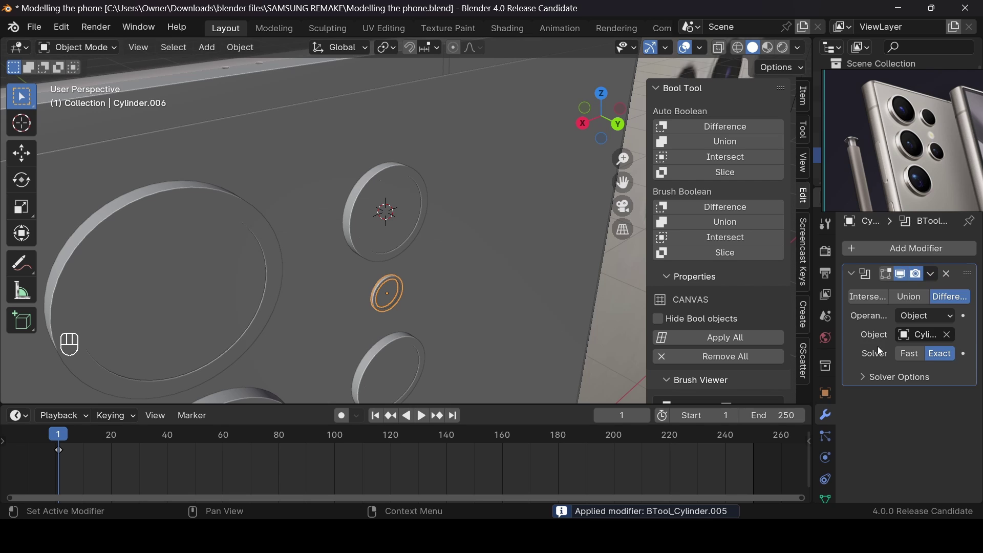
key("ctrl+a")
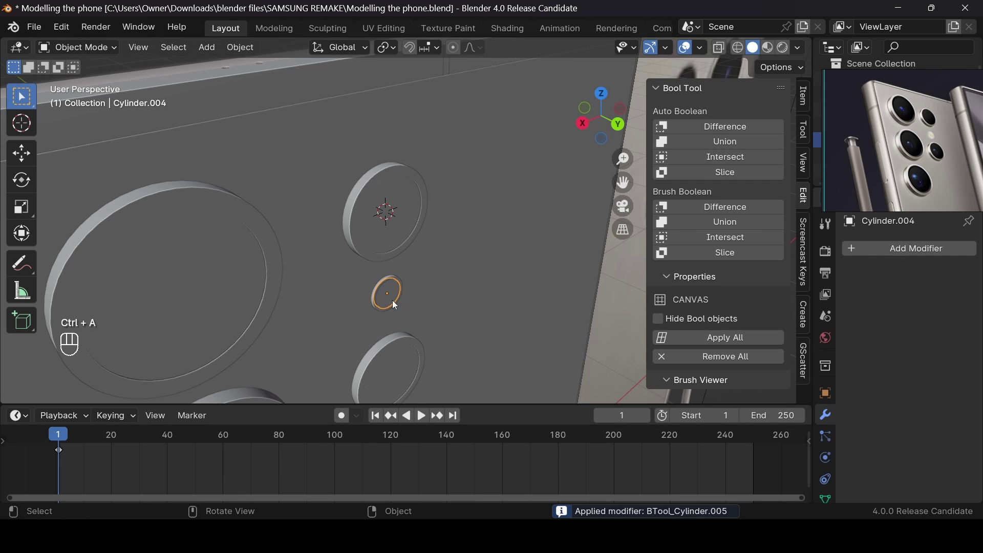
Join the two concentric flash ring cylinders into a single object
left_click(392, 303)
key("shift")
left_click(380, 310, "shift")
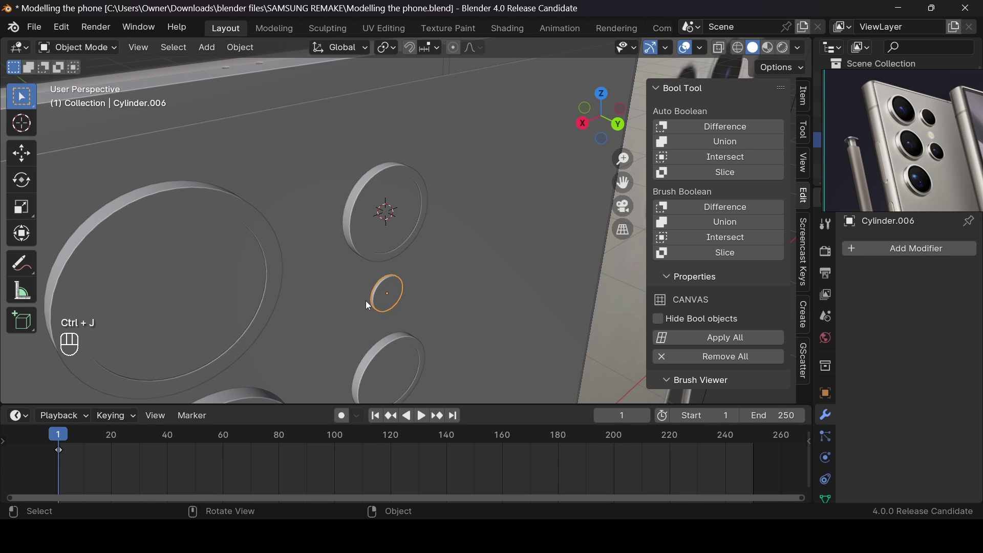
Parent the large lens array, both small lenses and the flash to the S24 ULTRA body using Object (Keep Transform)
scroll(368, 306, "down", 4)
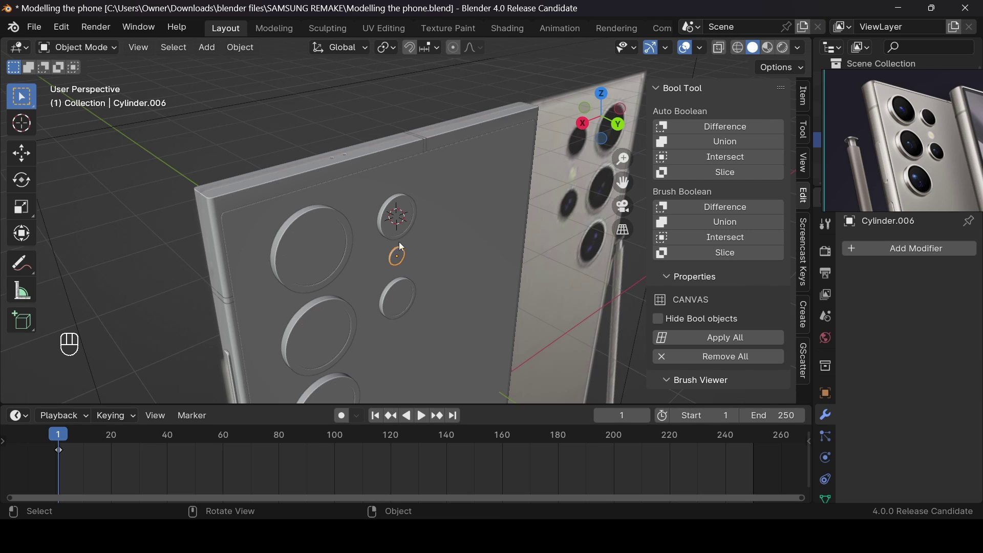
left_click(403, 228)
left_click(398, 259)
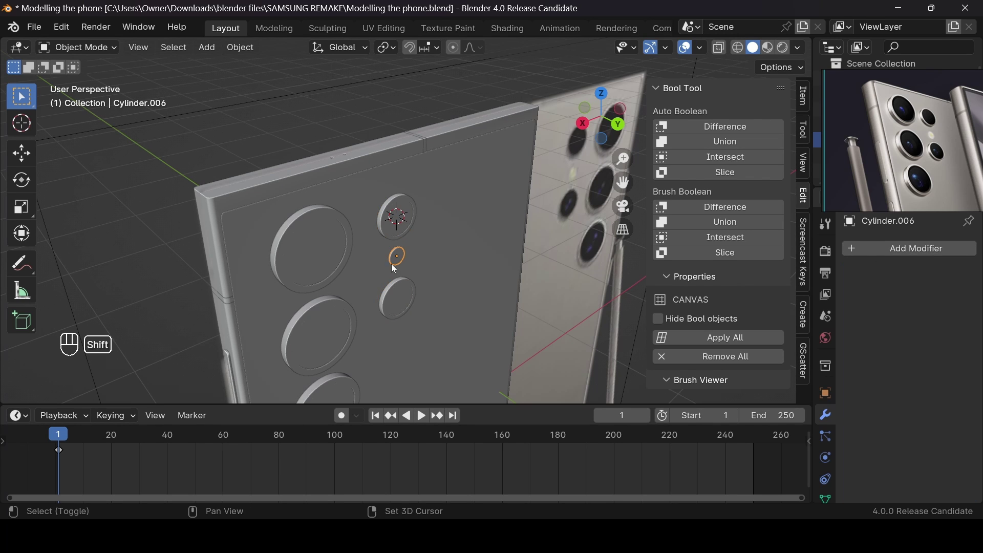
left_click(383, 224, "shift")
left_click(336, 250, "shift")
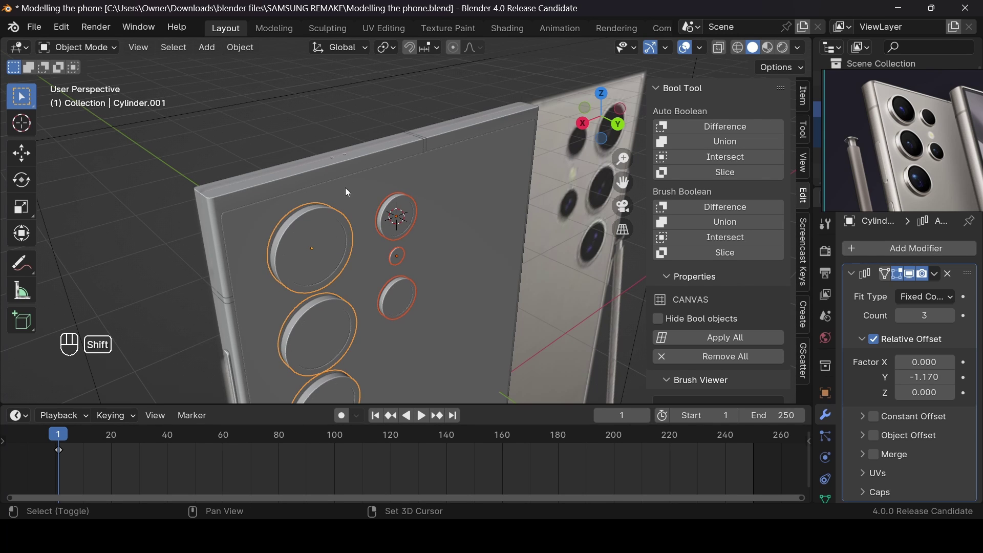
left_click(364, 190, "shift")
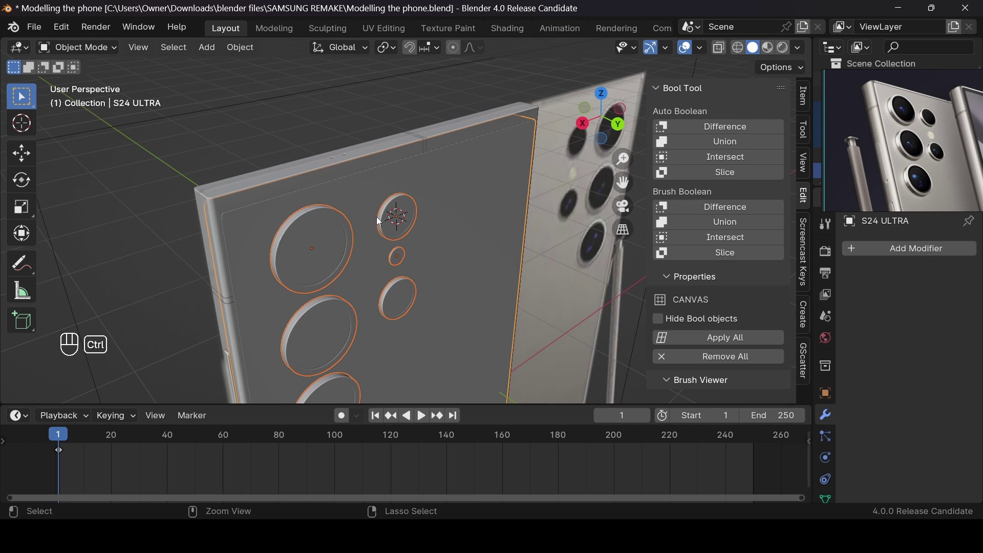
key("ctrl+p")
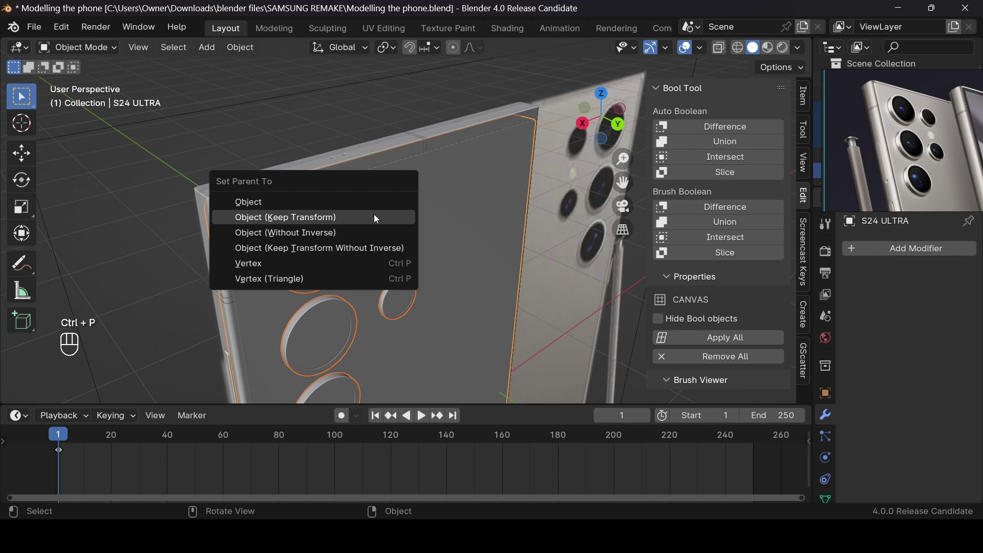
left_click(376, 218)
Test-move the S24 ULTRA body to check that the parented lens parts follow, and cancel the move
left_click(462, 203)
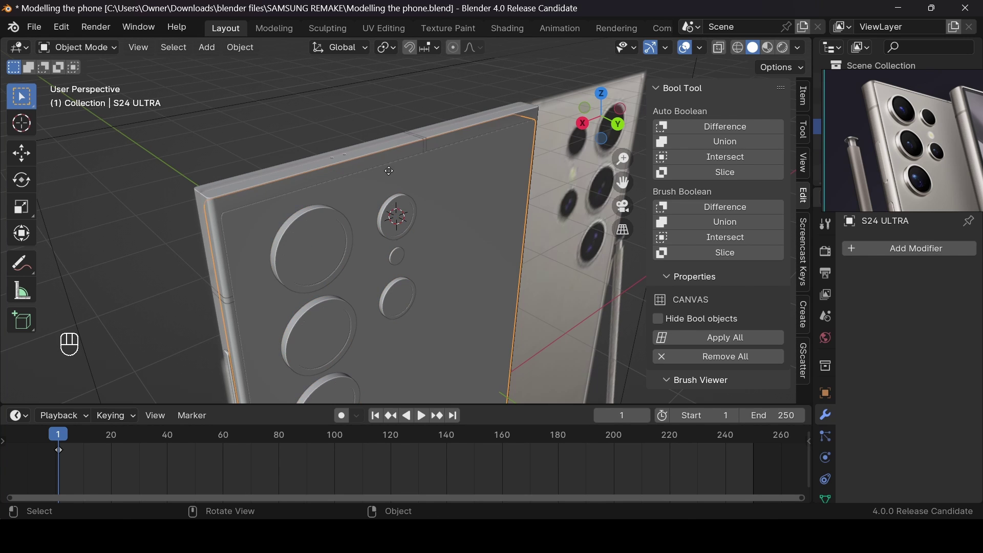
key("g")
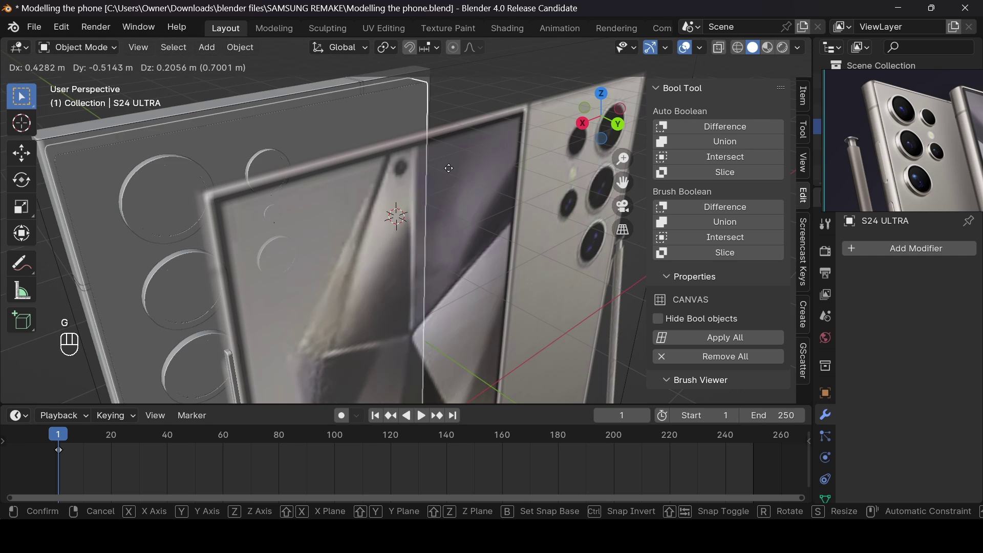
right_click(461, 165)
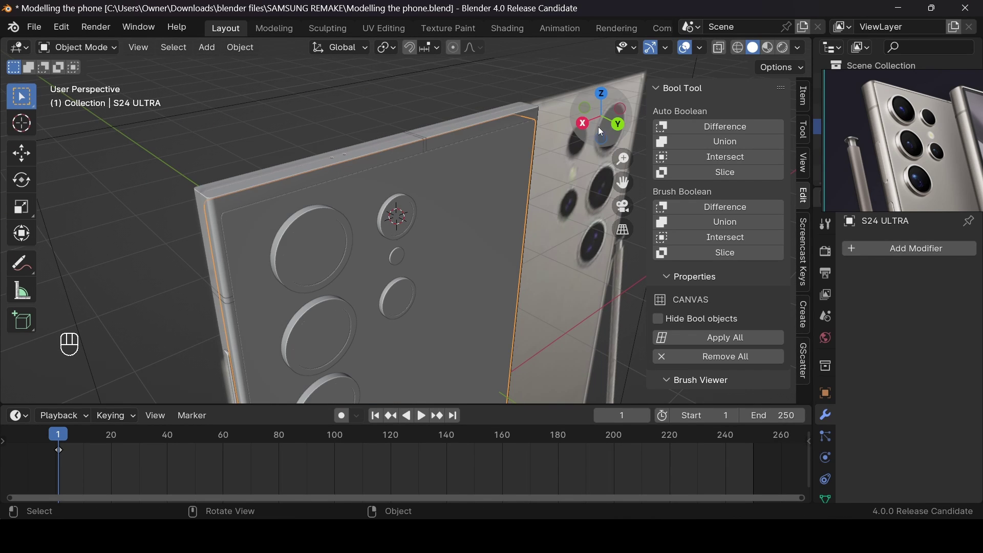
Inspect the phone model and compare it with the reference photos, examining the front camera hole, rear lenses and frame edges
left_click_drag(597, 127, 448, 133)
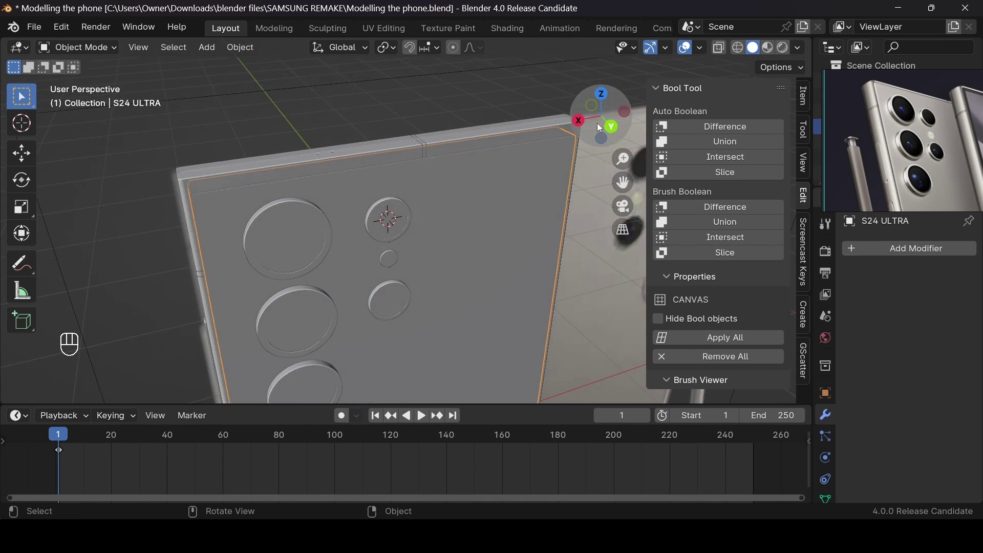
scroll(598, 124, "down", 3)
scroll(879, 151, "down", 4)
scroll(878, 148, "down", 1)
scroll(885, 145, "up", 7)
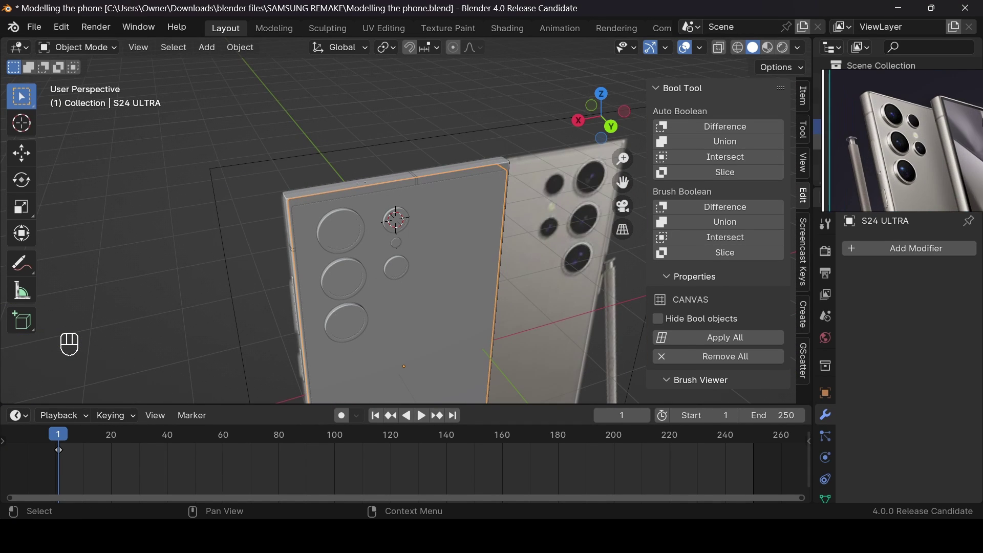
right_click_drag(961, 125, 902, 147)
scroll(901, 146, "up", 5)
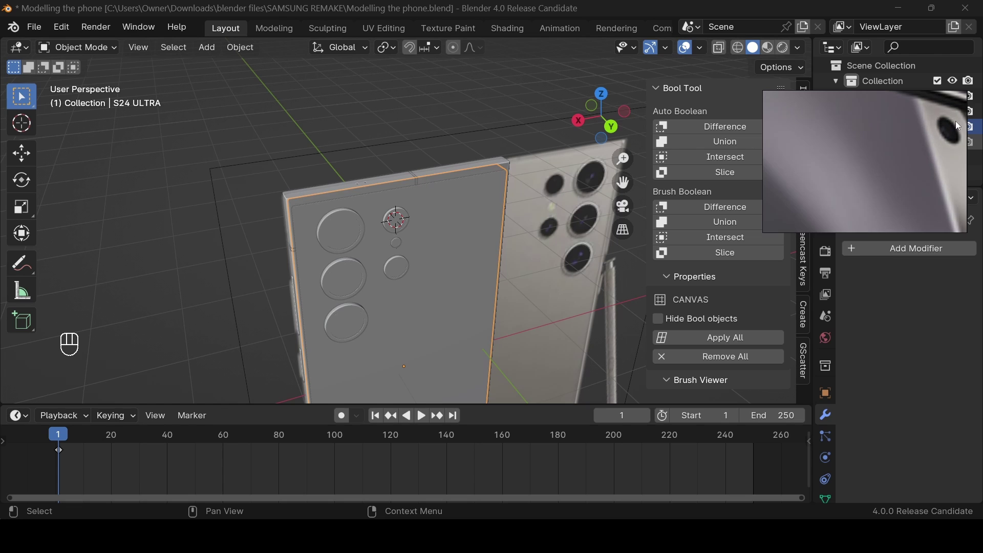
scroll(875, 168, "down", 6)
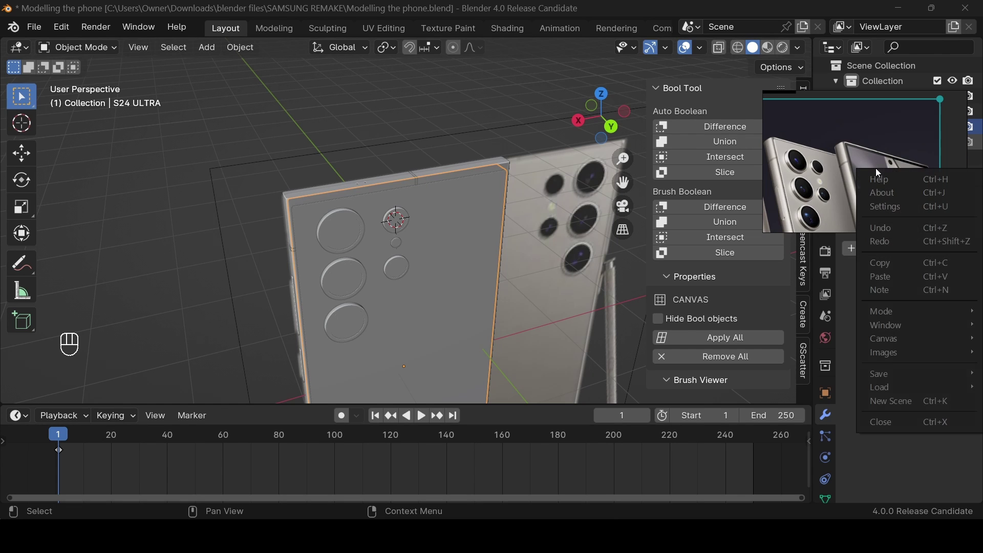
right_click(875, 168)
left_click(901, 136)
scroll(904, 151, "up", 6)
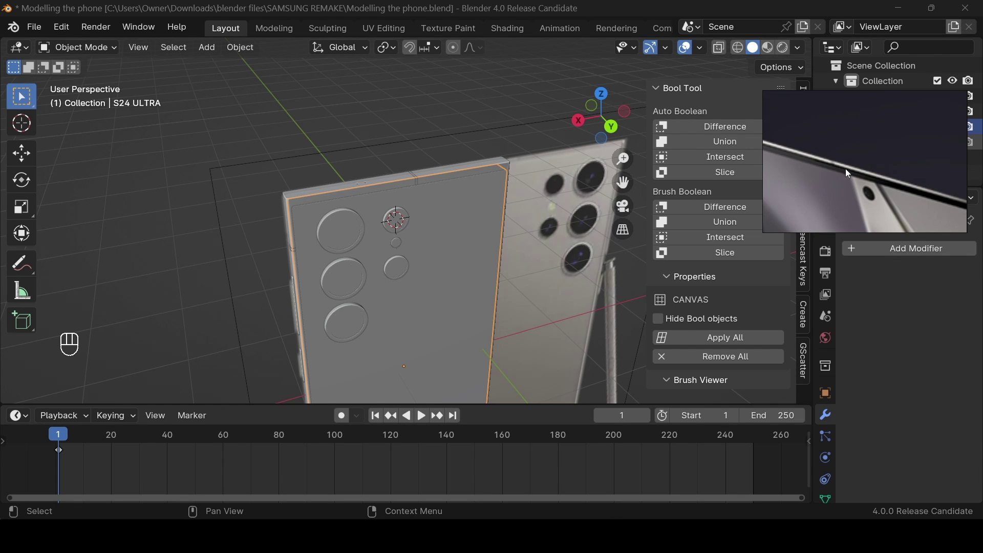
scroll(887, 178, "down", 9)
right_click_drag(860, 175, 908, 149)
scroll(912, 155, "up", 7)
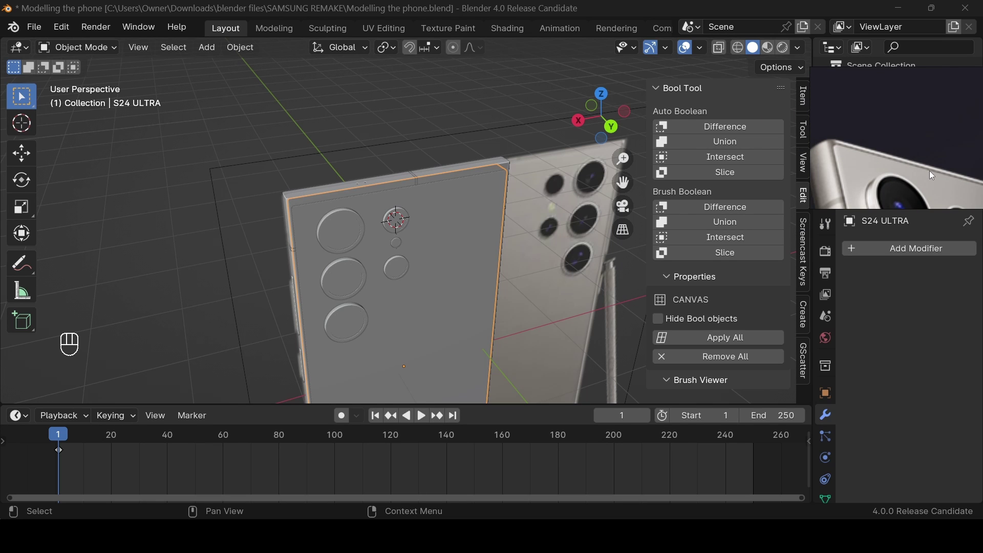
scroll(929, 171, "down", 8)
left_click(949, 163)
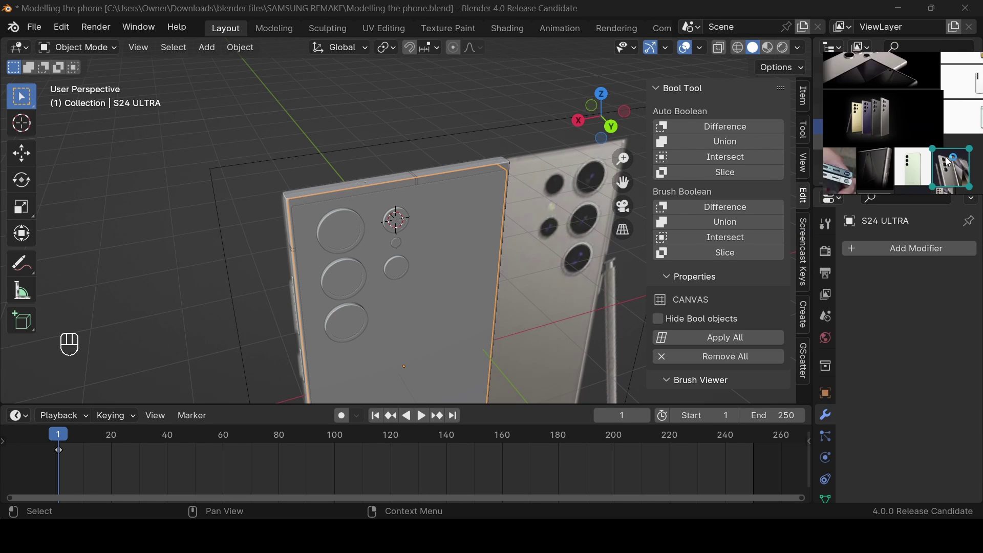
scroll(949, 163, "up", 2)
scroll(947, 161, "up", 4)
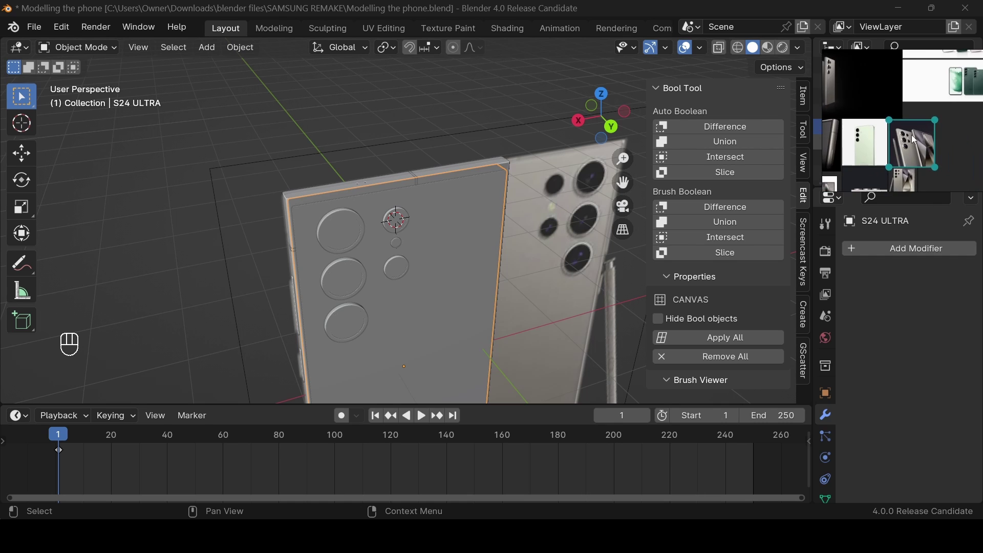
scroll(941, 140, "up", 4)
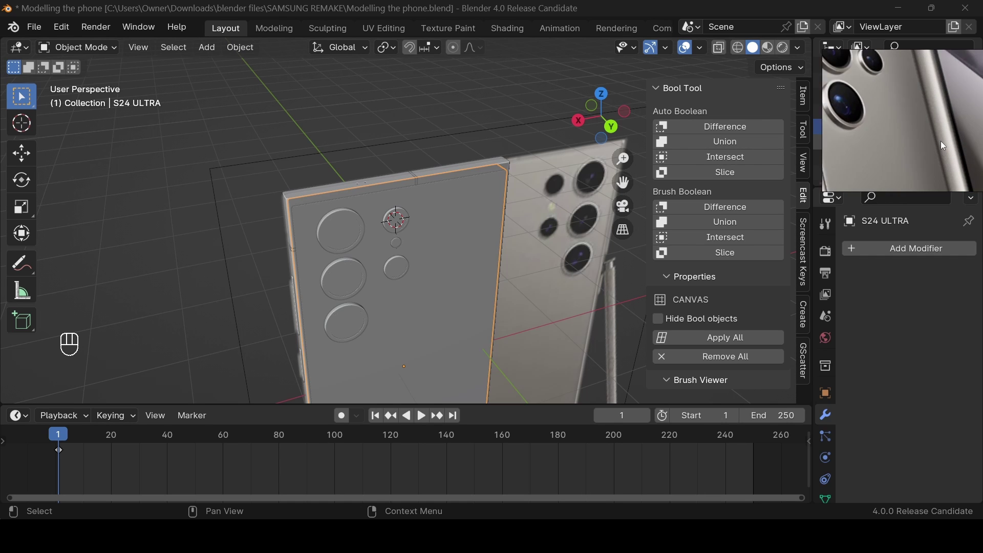
Add a mesh cylinder with 50 vertices at the 3D cursor, using the see-through front orthographic view
middle_click_drag(567, 171, 542, 158)
key("alt+z")
scroll(404, 129, "up", 6)
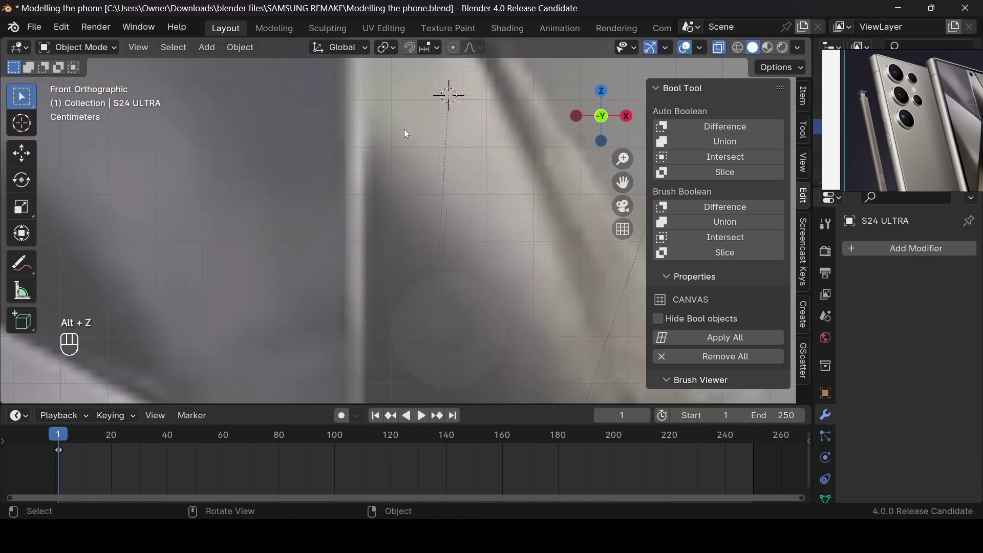
left_click(407, 110)
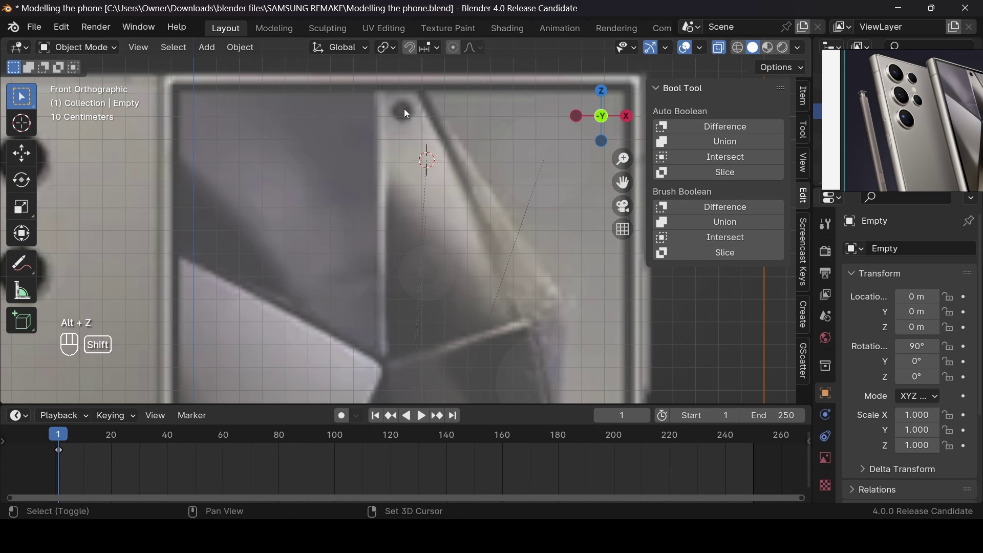
key("shift+a")
mouse_move(404, 109)
type("c")
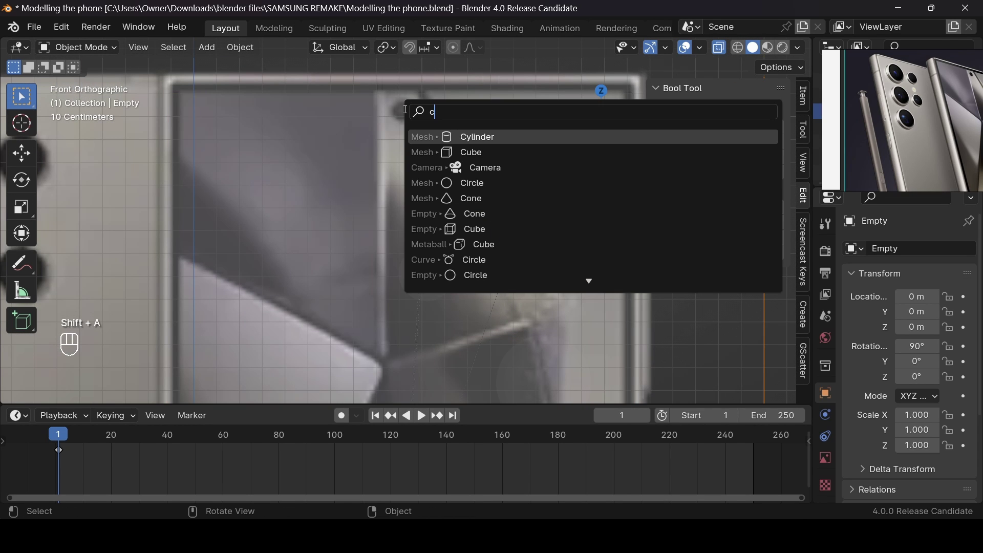
key("Return")
scroll(428, 123, "down", 5)
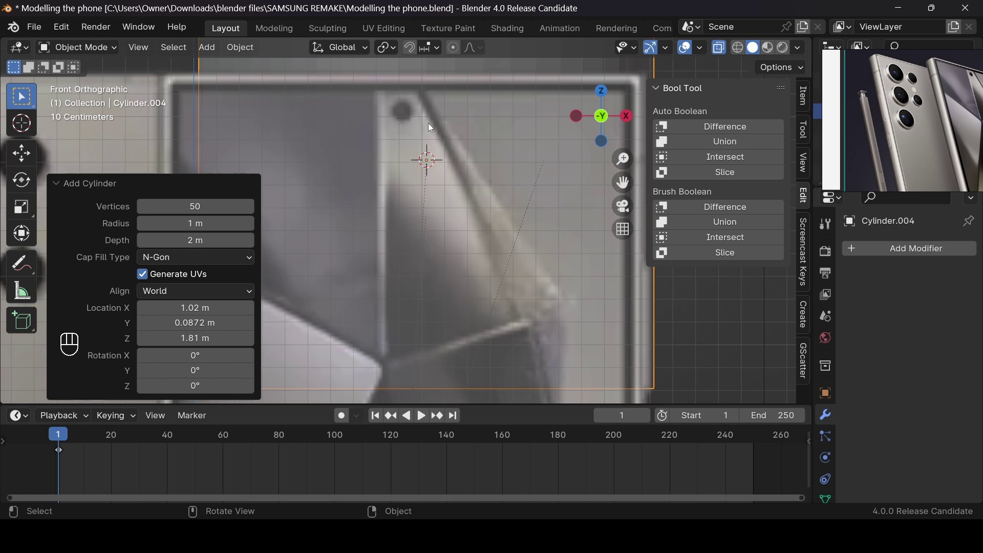
Rotate the new cylinder 90° about the global X axis so its circular face points forward
scroll(434, 127, "up", 5)
key("r")
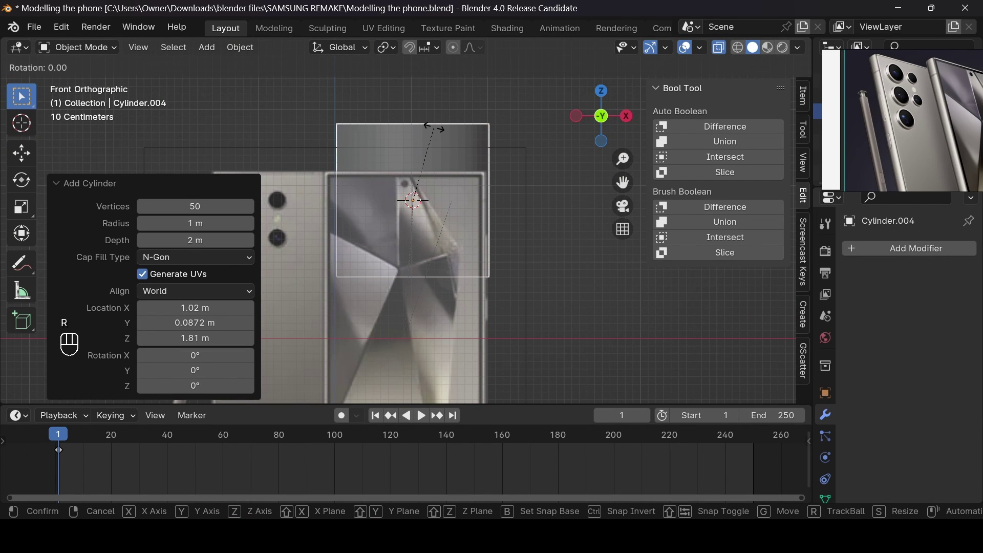
key("x")
key("9")
key("0")
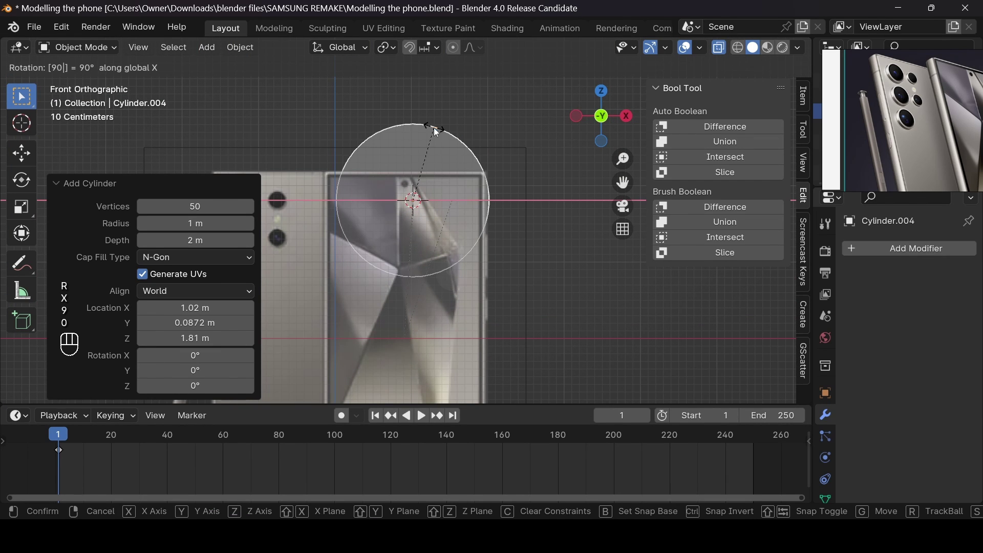
key("Return")
Scale the cylinder down uniformly to about 0.135 of its size
key("alt+z")
key("s")
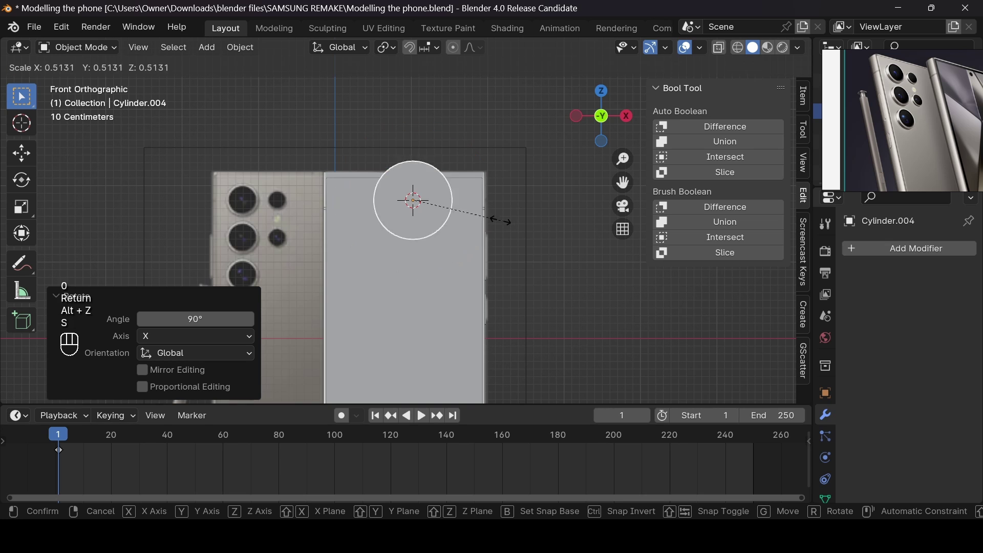
left_click(438, 188)
Move the cylinder about -0.11 m in X and 0.215 m in Z, centring it over the reference image's front camera hole
scroll(460, 199, "up", 5)
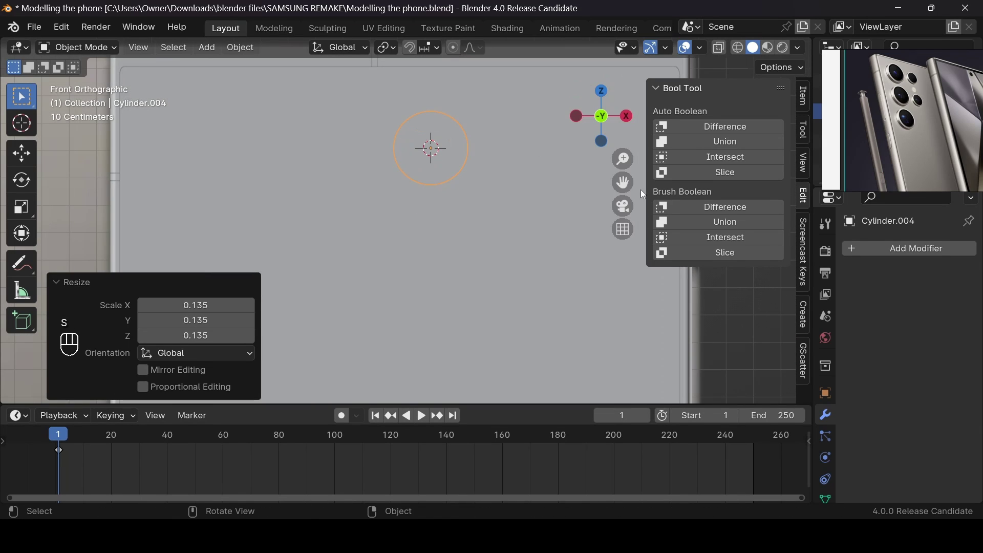
key("alt+z")
scroll(438, 110, "down", 2)
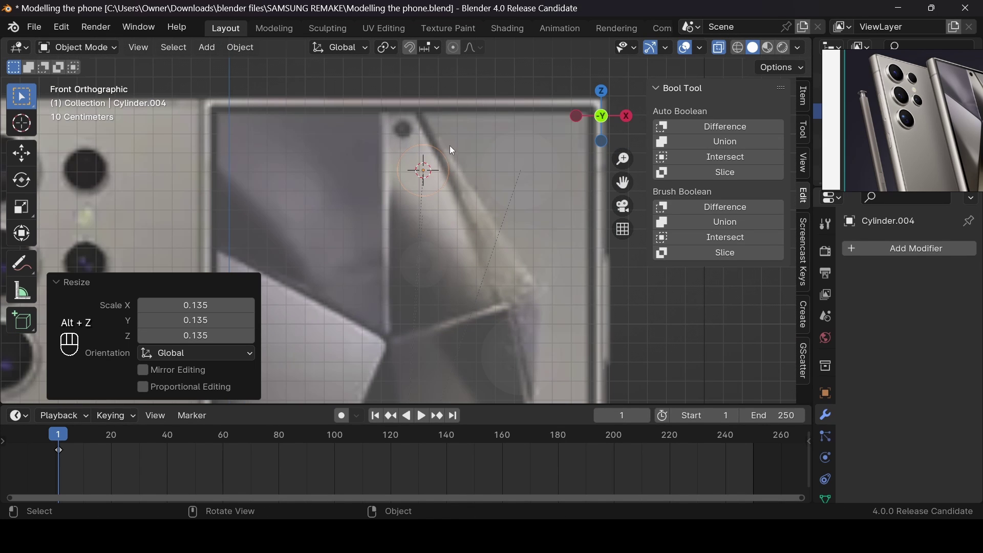
key("g")
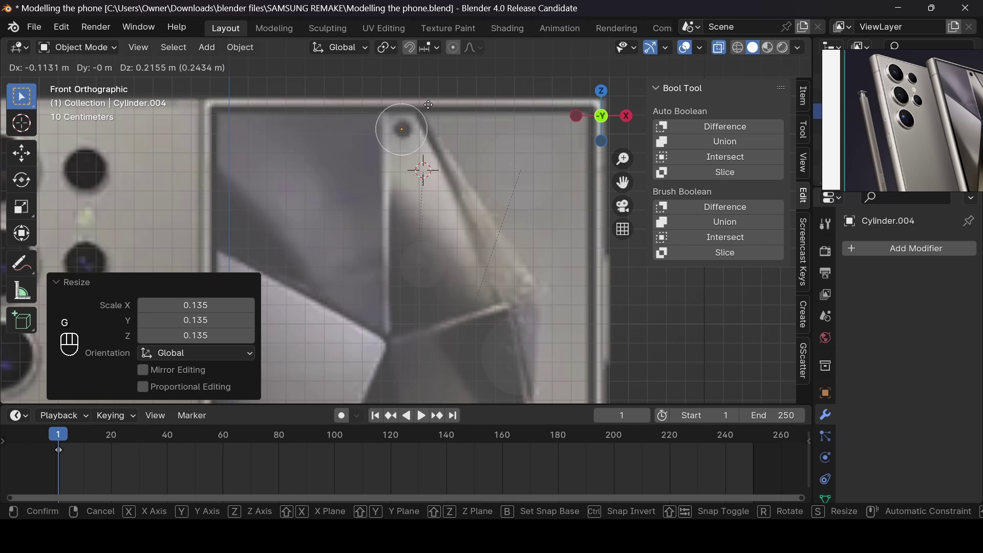
left_click(429, 105)
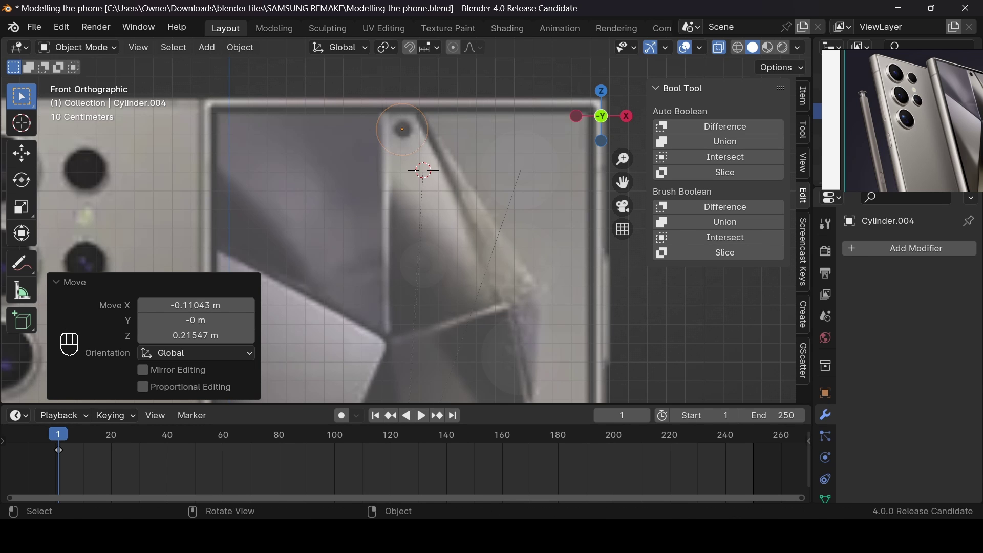
Scale the camera-hole cylinder uniformly to 0.289 and move it about -0.178 m along Y, out in front of the phone's screen
key("s")
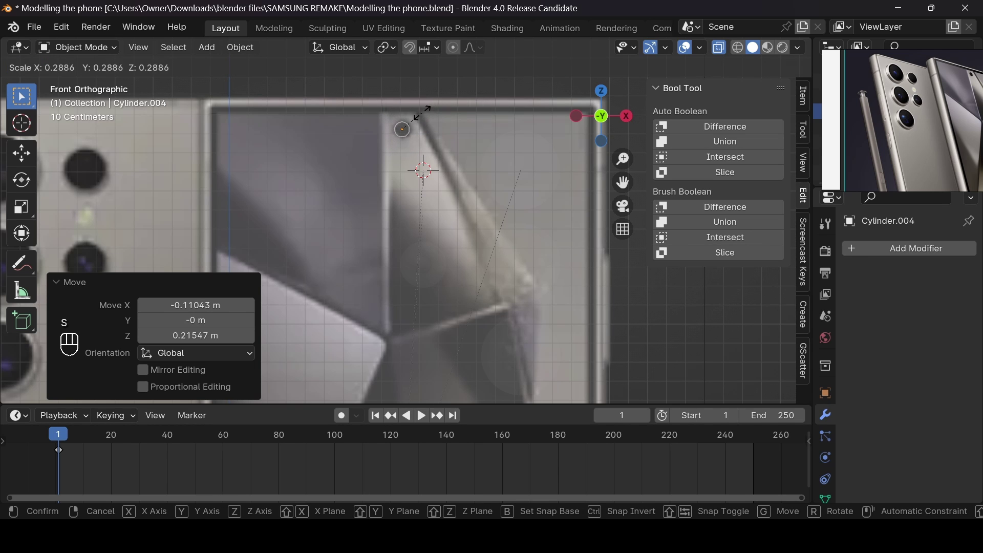
left_click(429, 112)
left_click_drag(428, 112, 366, 218, "alt")
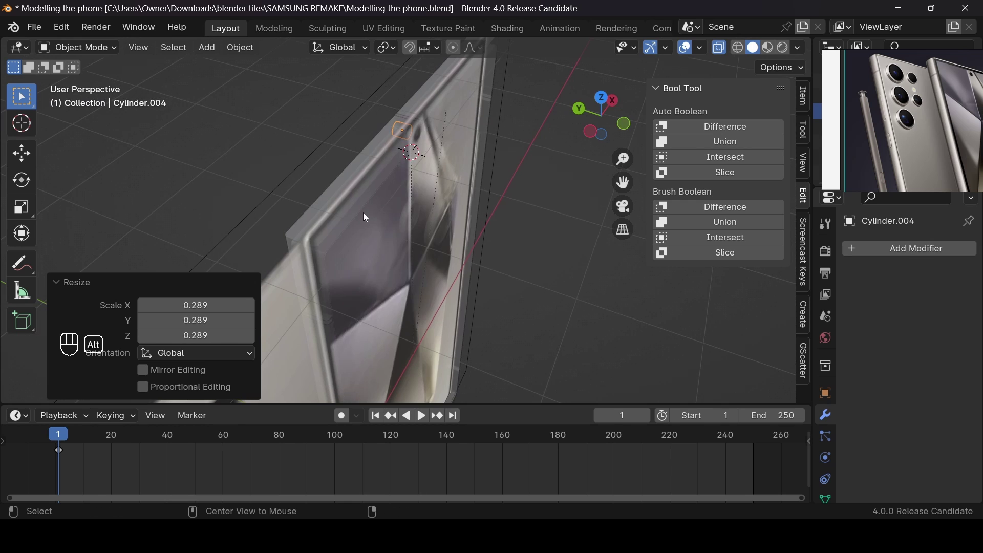
key("alt+z")
key("g")
key("y")
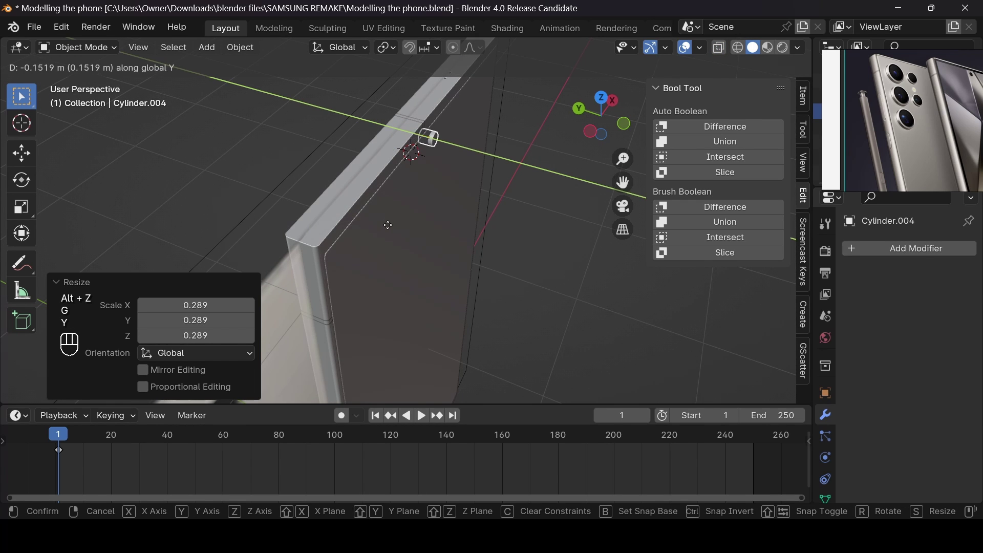
left_click(394, 233)
Flatten the cylinder to 0.187 along Y and shift it about 0.0076 m along Y towards the screen
key("s")
key("y")
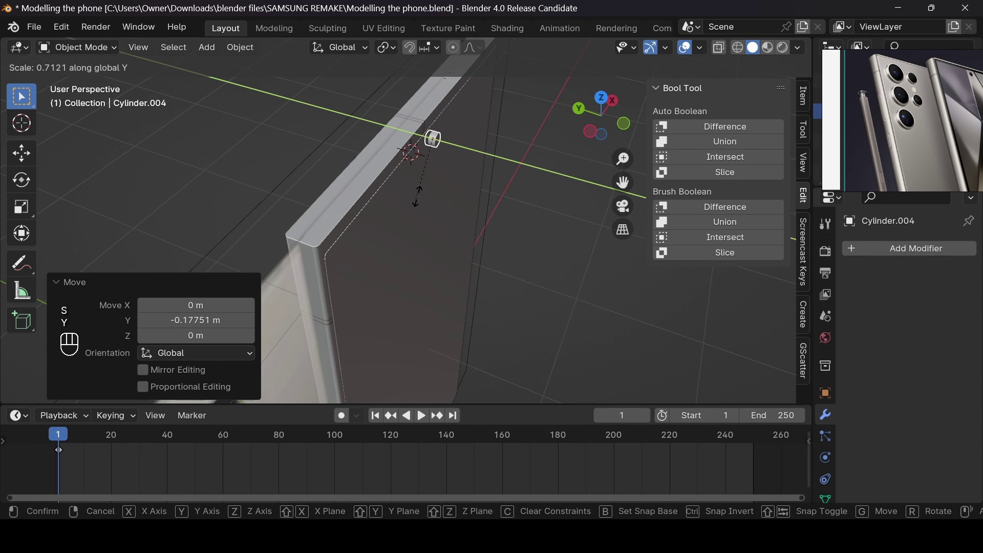
left_click(434, 150)
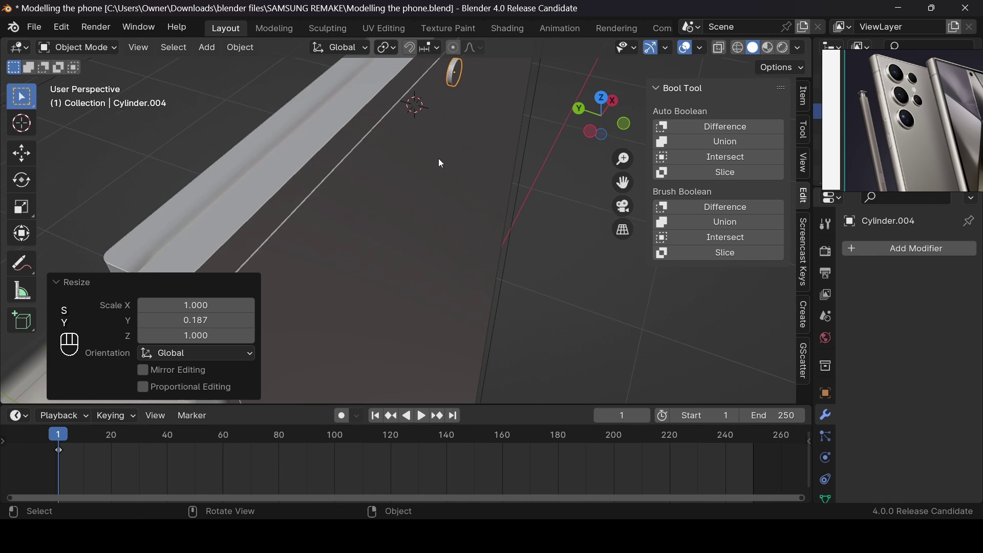
scroll(438, 159, "up", 4)
scroll(608, 180, "down", 3)
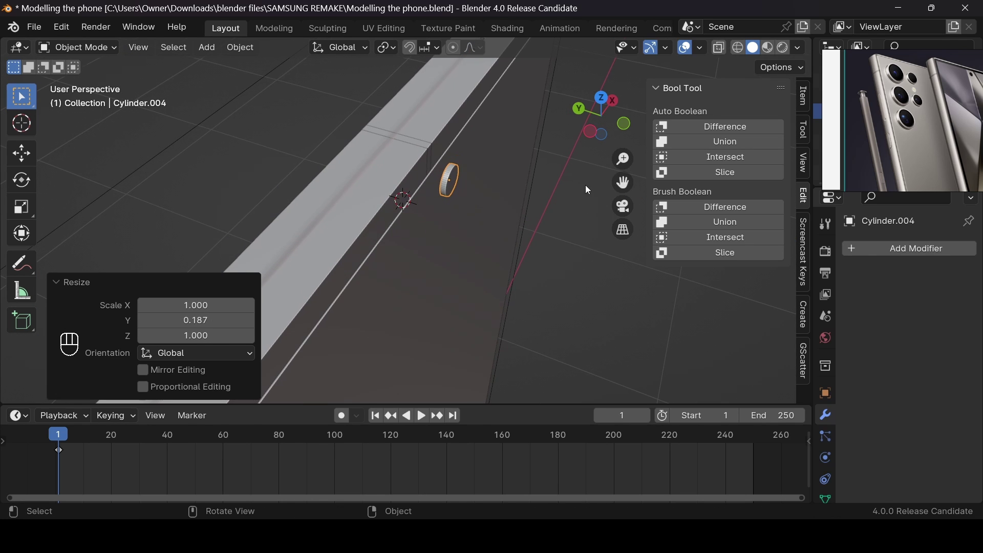
key("g")
key("y")
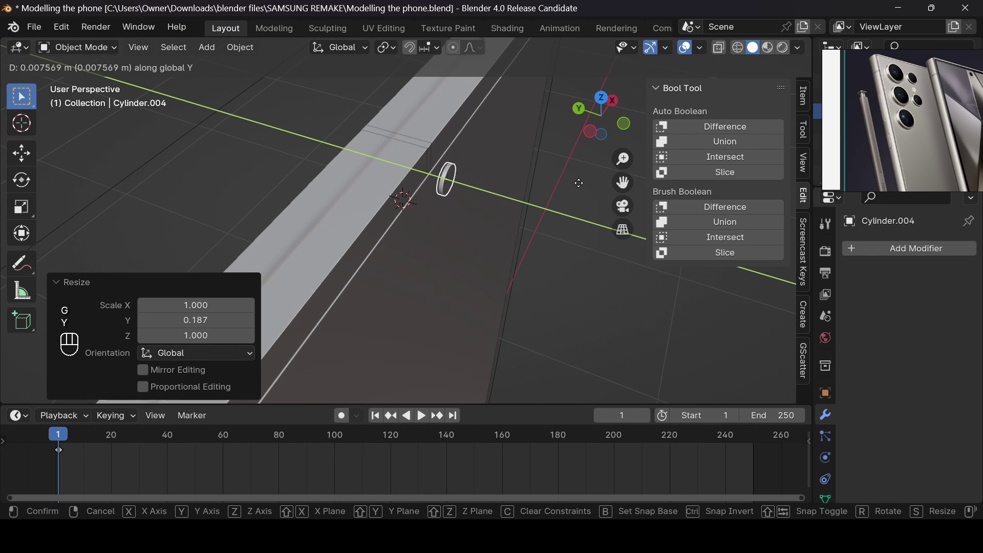
left_click(580, 183)
Thin the camera disc further along the Y axis, scaling it by 0.501 and again by 0.690
key("s")
key("y")
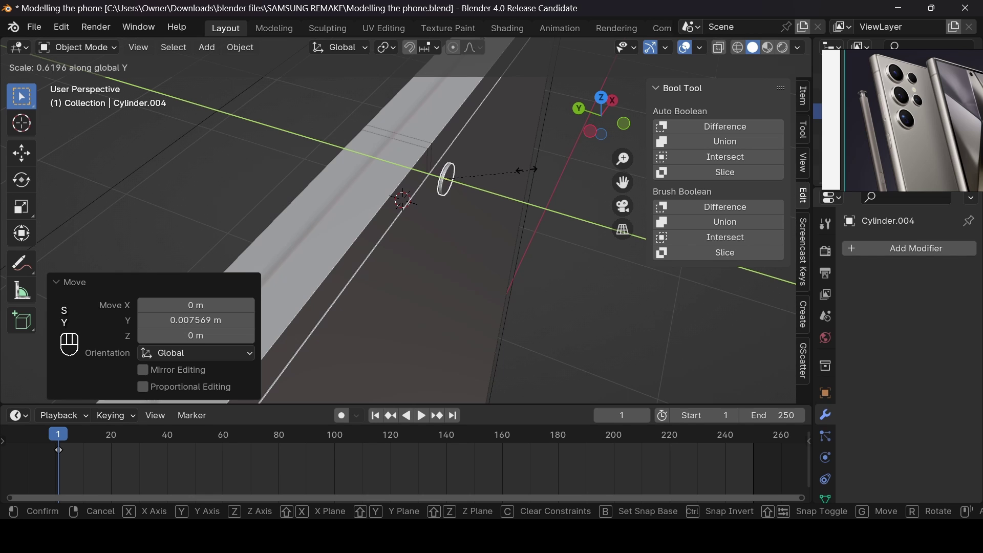
left_click(512, 168)
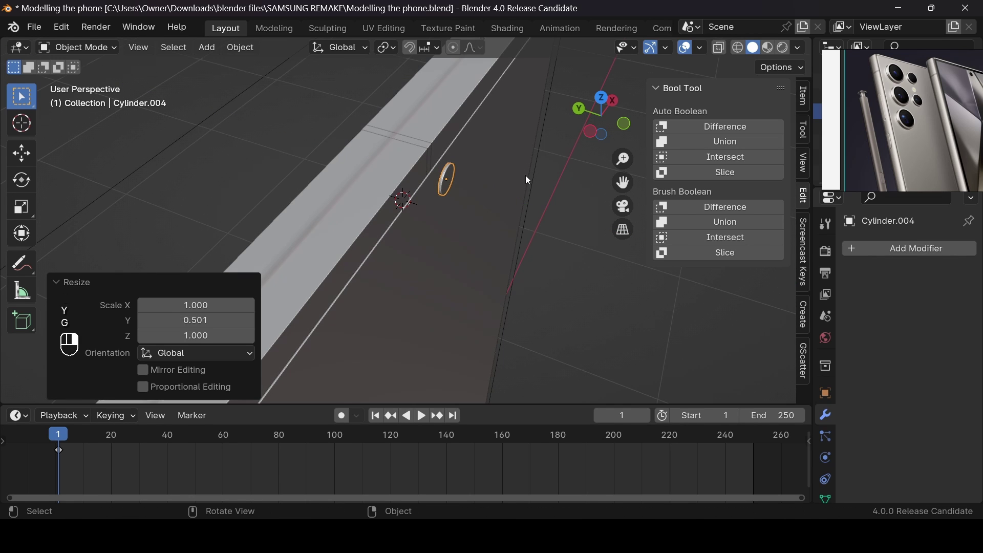
key("s")
right_click(545, 176)
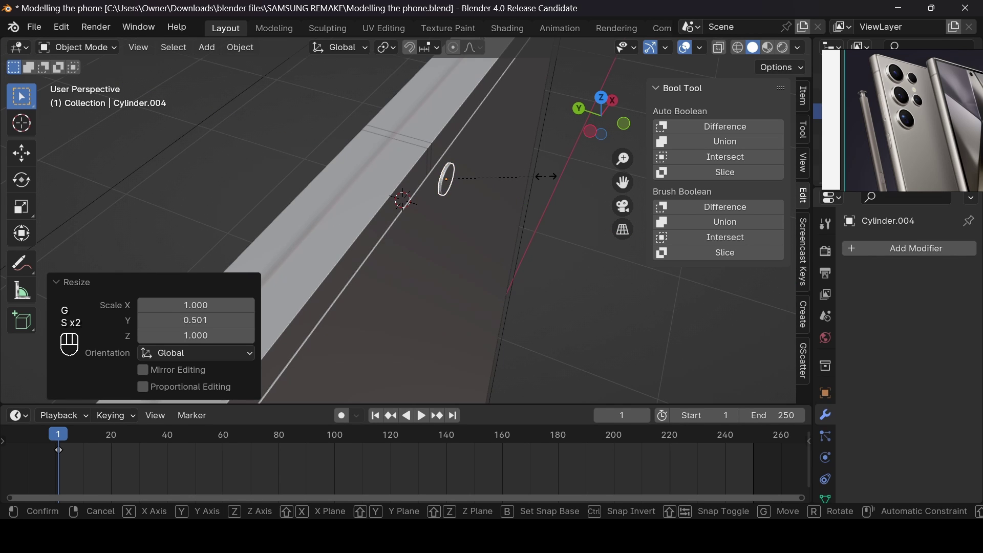
key("s")
key("y")
left_click(528, 178)
Move the camera disc about 0.0017 m along Y towards the screen surface
key("g")
key("y")
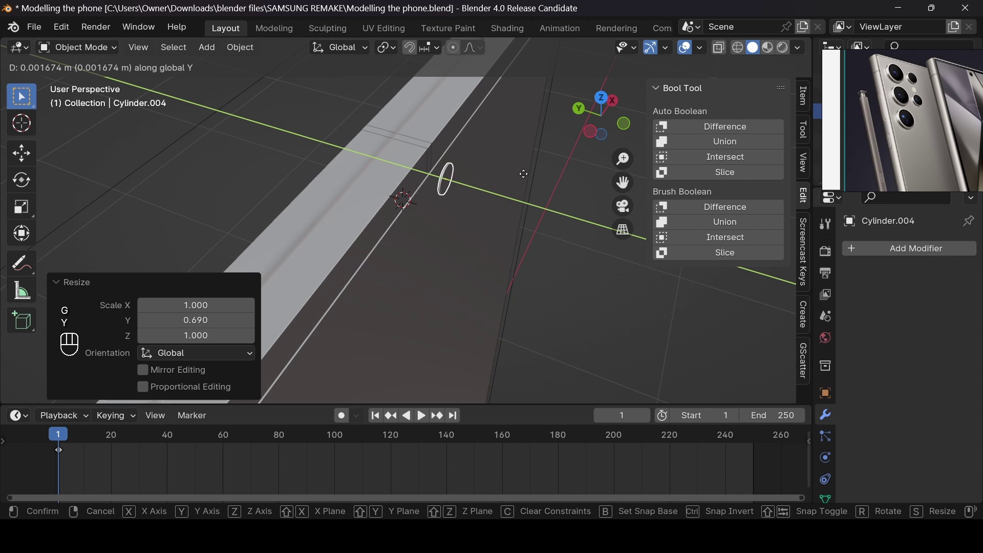
left_click(524, 174)
Using the right orthographic view, scale the camera disc to 0.589 along Y and apply Shade Auto Smooth at 30°
mouse_move(596, 123)
left_mouse_down()
mouse_move(612, 110)
mouse_move(591, 122)
mouse_move(604, 116)
mouse_move(599, 138)
left_mouse_up()
scroll(422, 248, "up", 4)
left_click(601, 124)
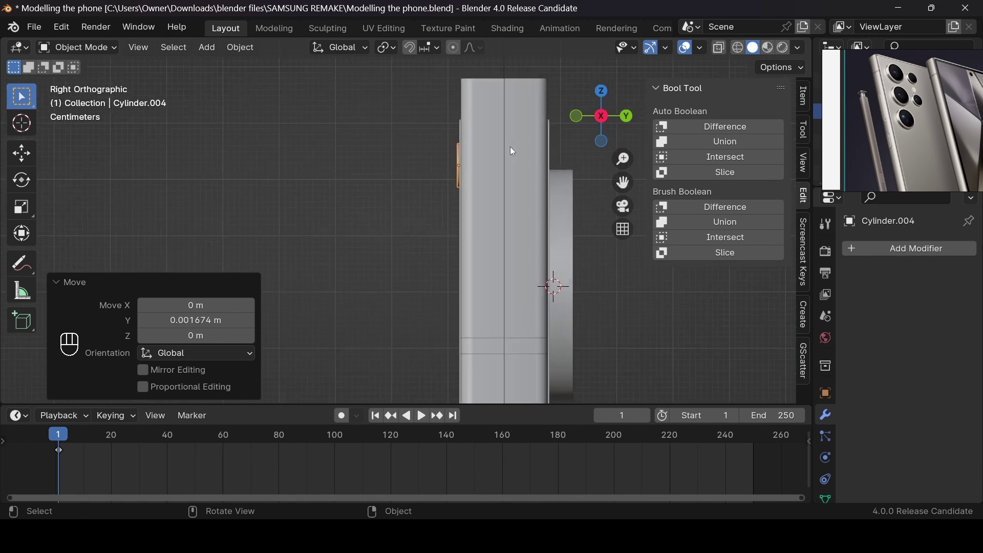
key("s")
key("y")
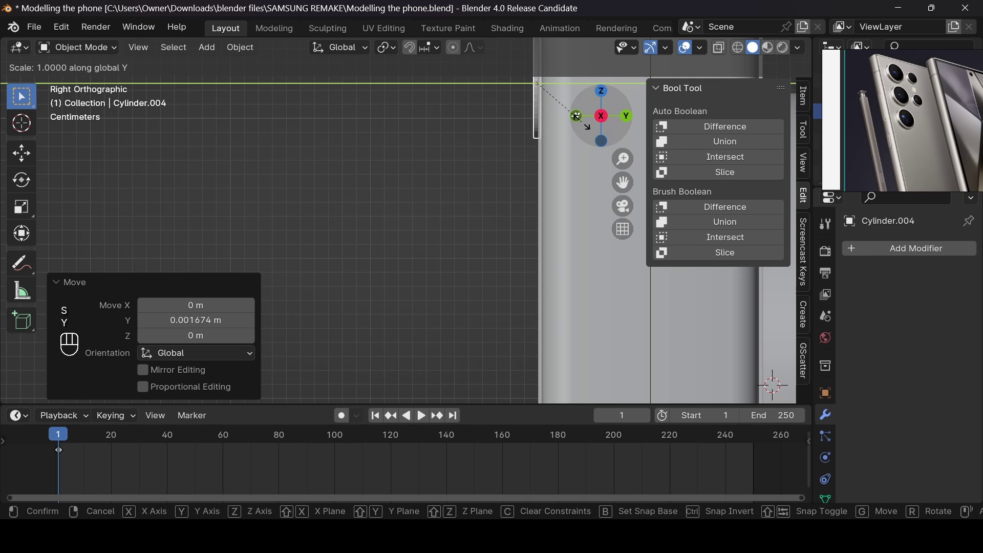
left_click(560, 109)
right_click(561, 109)
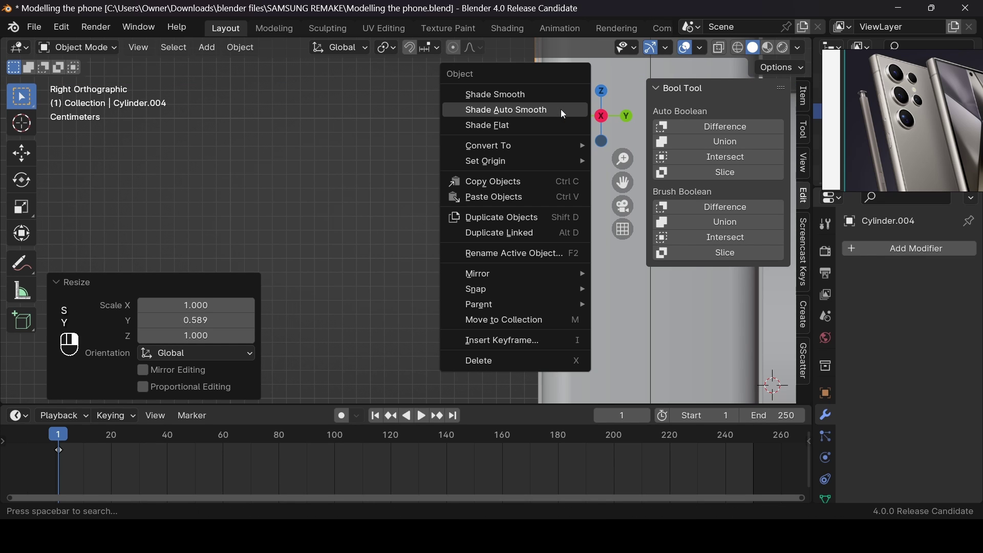
left_click(563, 110)
Examine the phone photos on the reference board for the shape of the front camera hole
left_click_drag(584, 100, 563, 116)
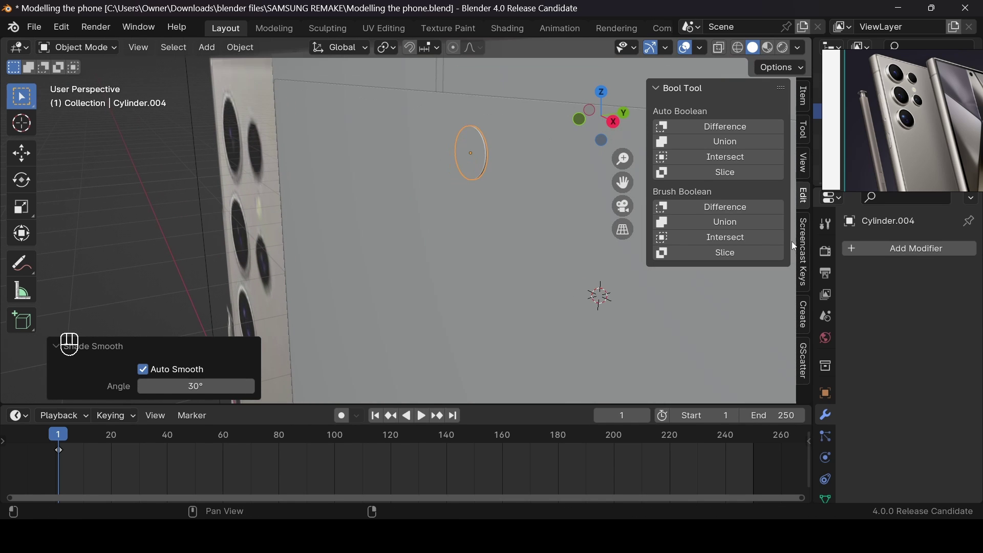
scroll(949, 104, "down", 3)
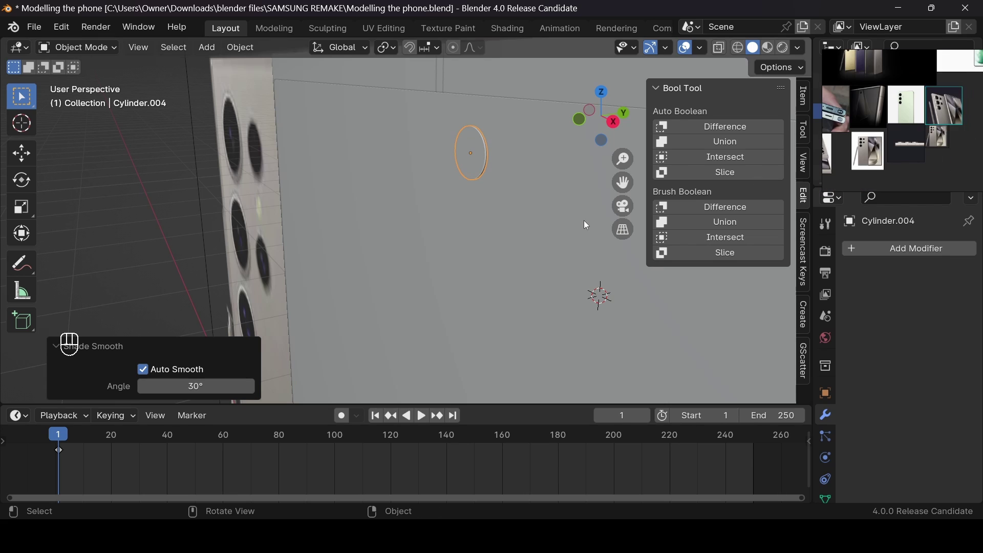
middle_click_drag(586, 221, 563, 225)
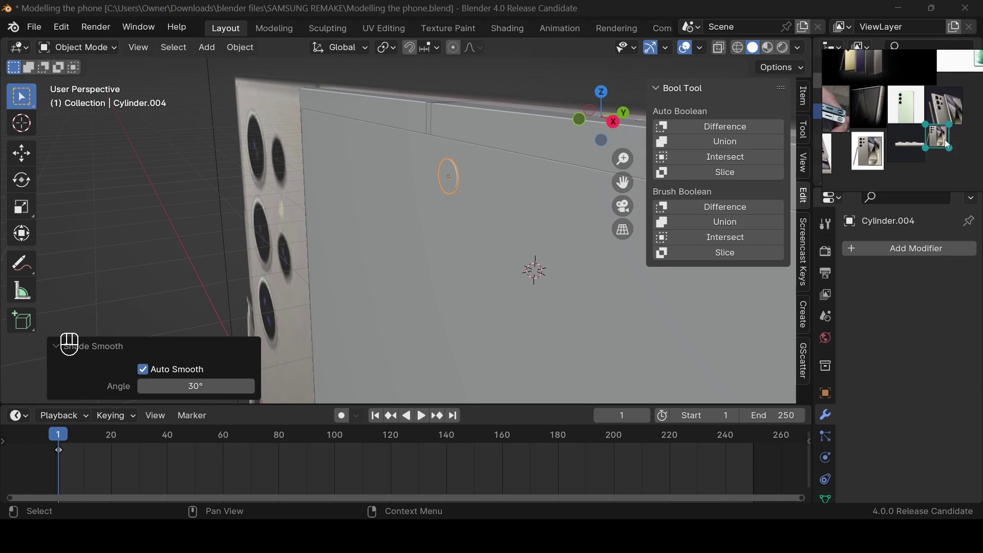
scroll(946, 133, "up", 5)
middle_click_drag(947, 88, 953, 256)
scroll(930, 171, "down", 5)
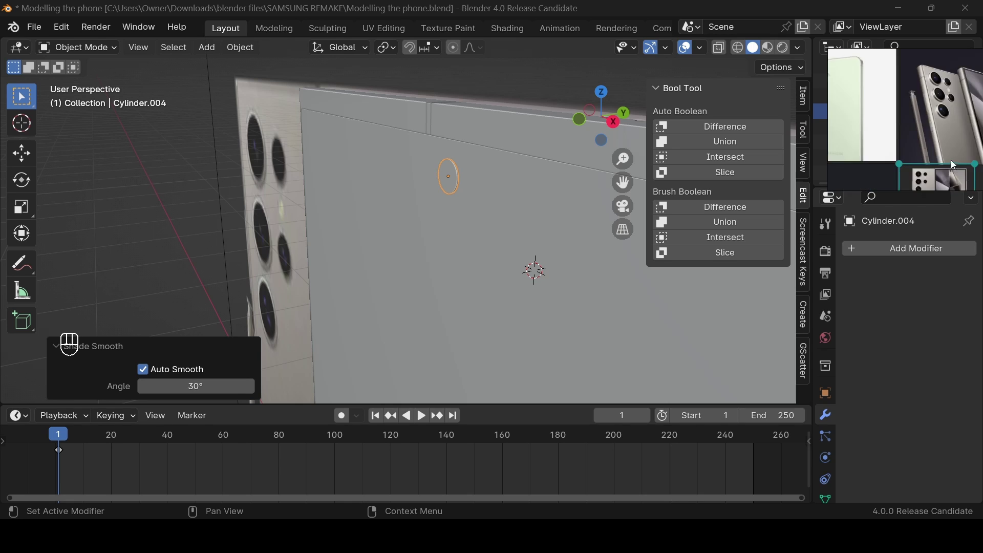
scroll(917, 180, "up", 3)
scroll(959, 110, "up", 5)
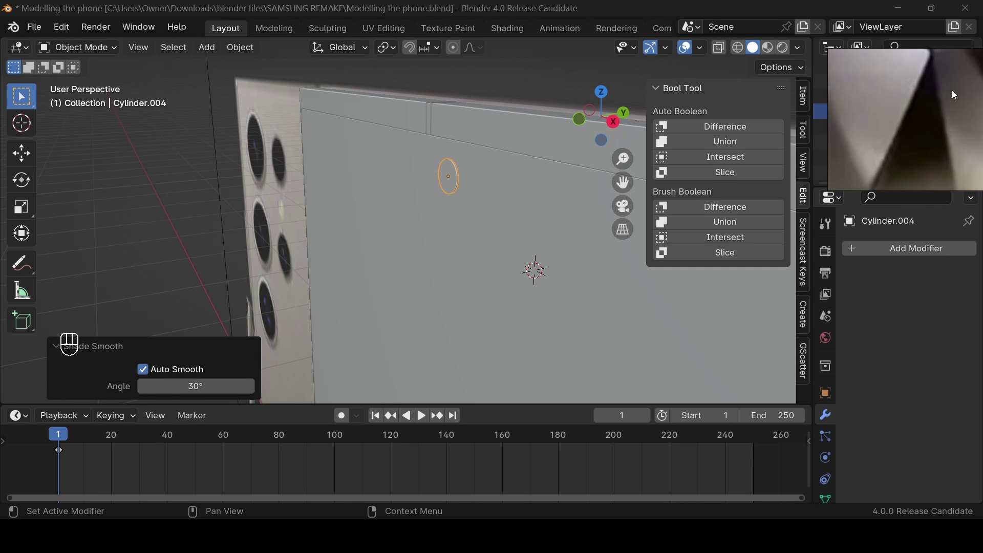
scroll(936, 111, "down", 10)
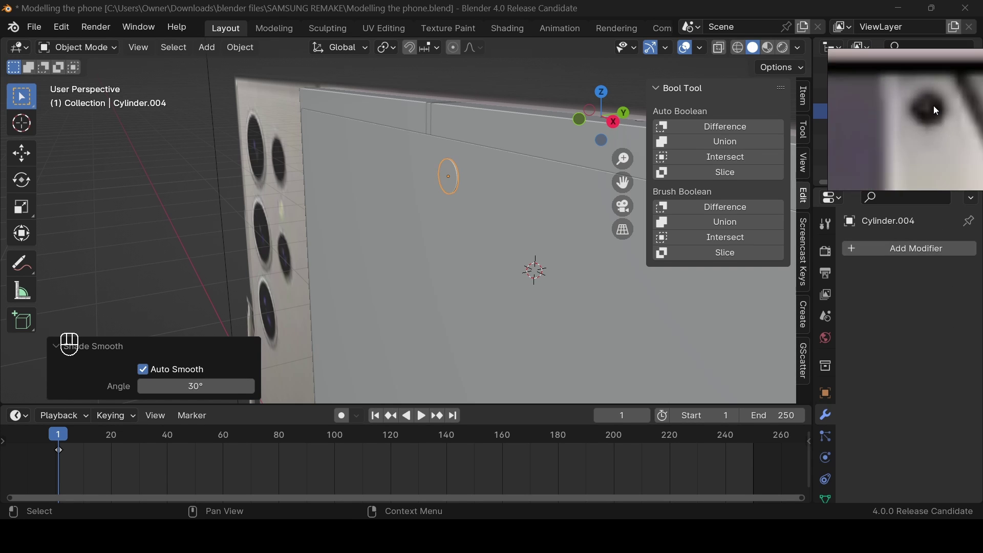
scroll(915, 92, "up", 5)
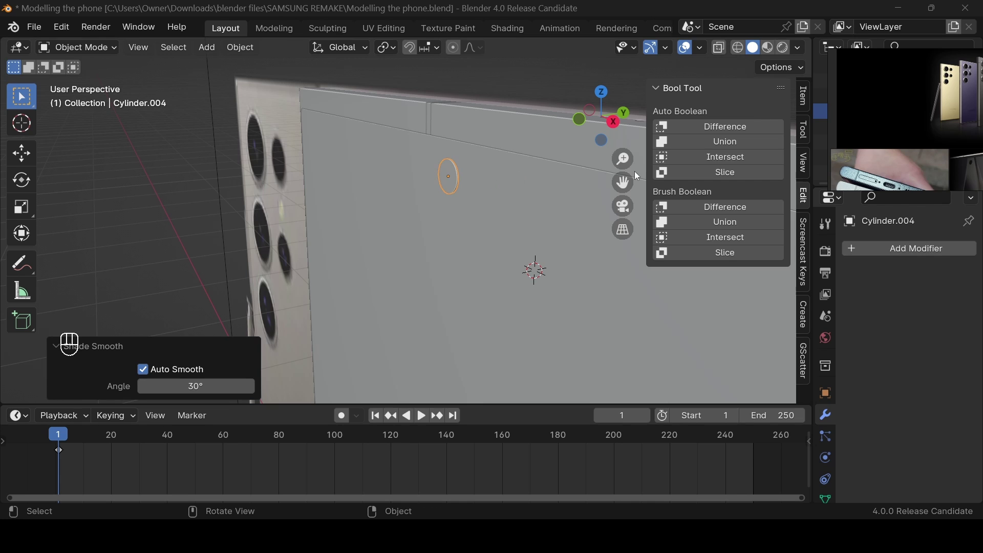
Compare the disc's size and position with the front camera hole in the see-through front view and the reference photos
left_click(578, 119)
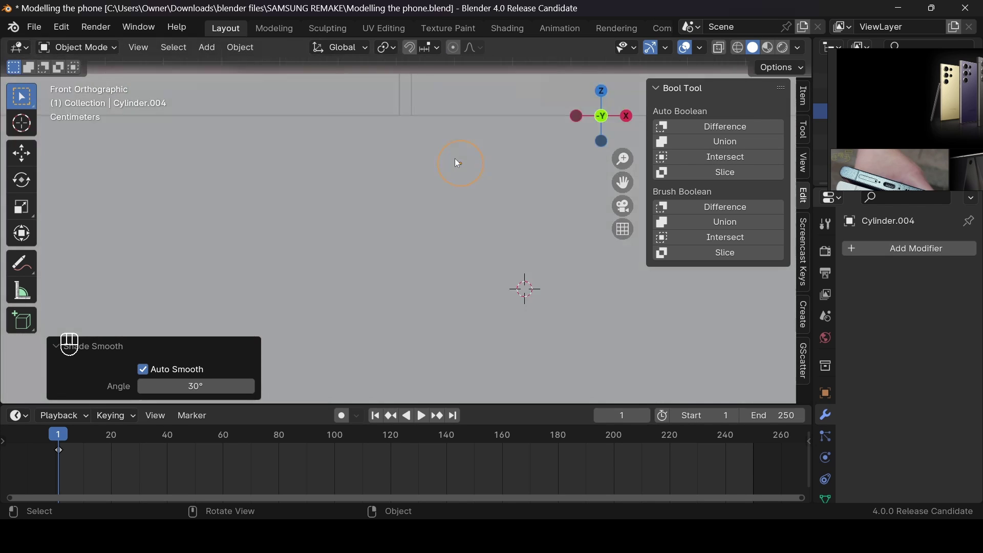
key("alt+z")
scroll(465, 159, "up", 3)
scroll(948, 86, "down", 5)
scroll(945, 86, "up", 5)
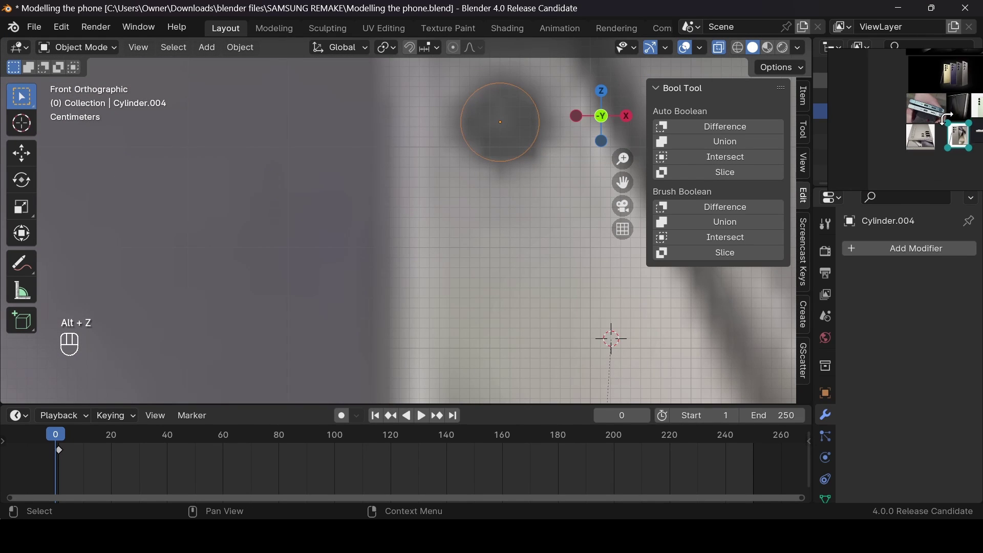
scroll(924, 86, "up", 4)
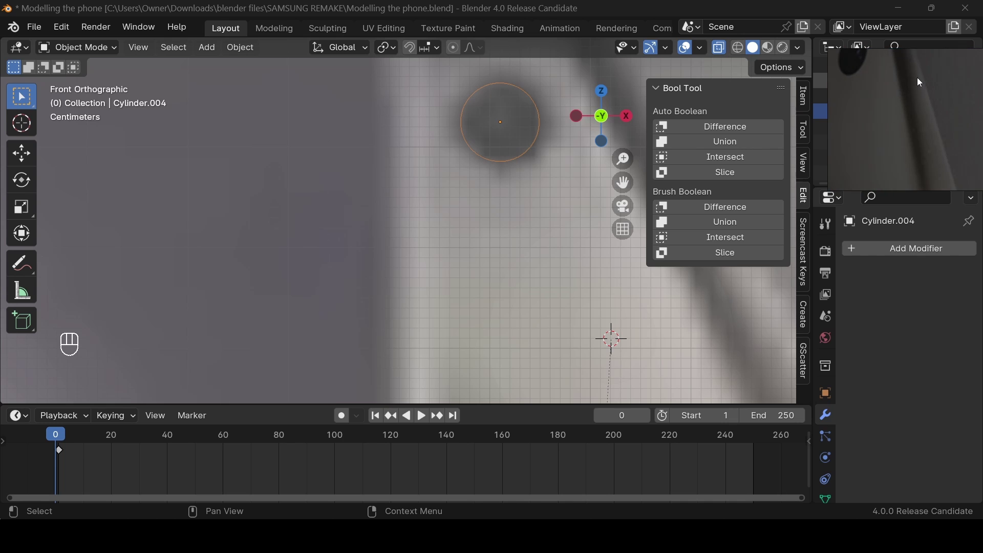
scroll(404, 154, "down", 6)
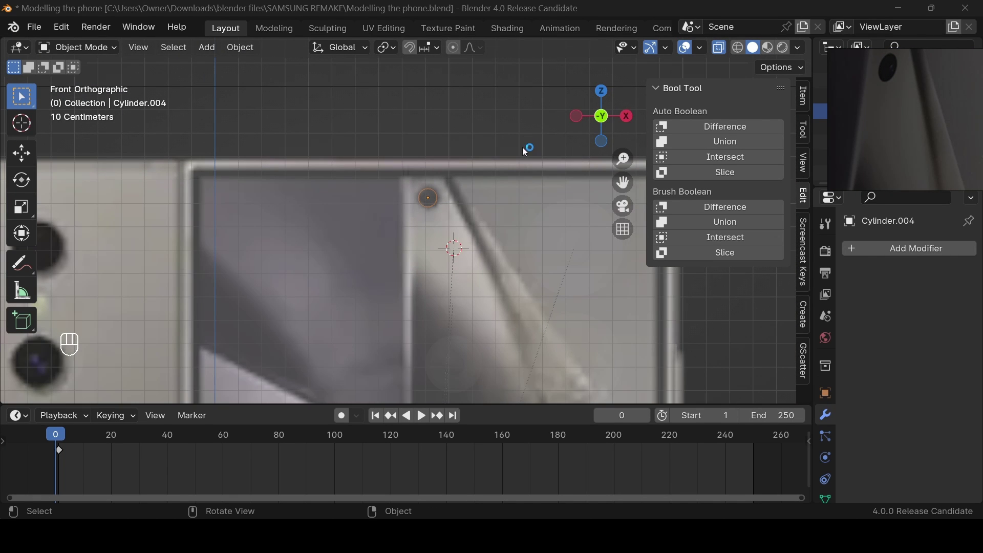
scroll(553, 150, "down", 3)
Turn off the see-through display and add a UV sphere with 50 segments, 16 rings and 1 m radius at the 3D cursor
left_click_drag(588, 125, 461, 139)
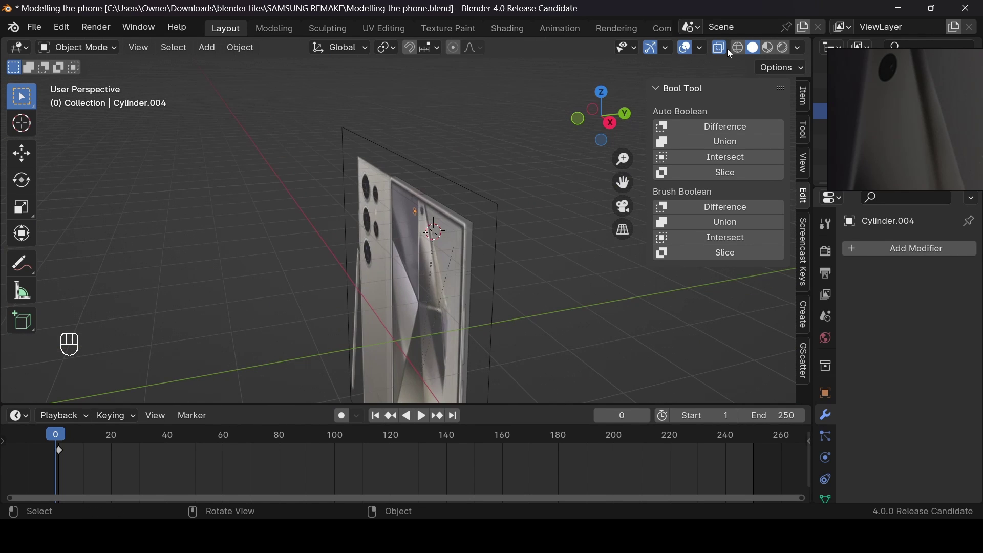
scroll(494, 200, "up", 4)
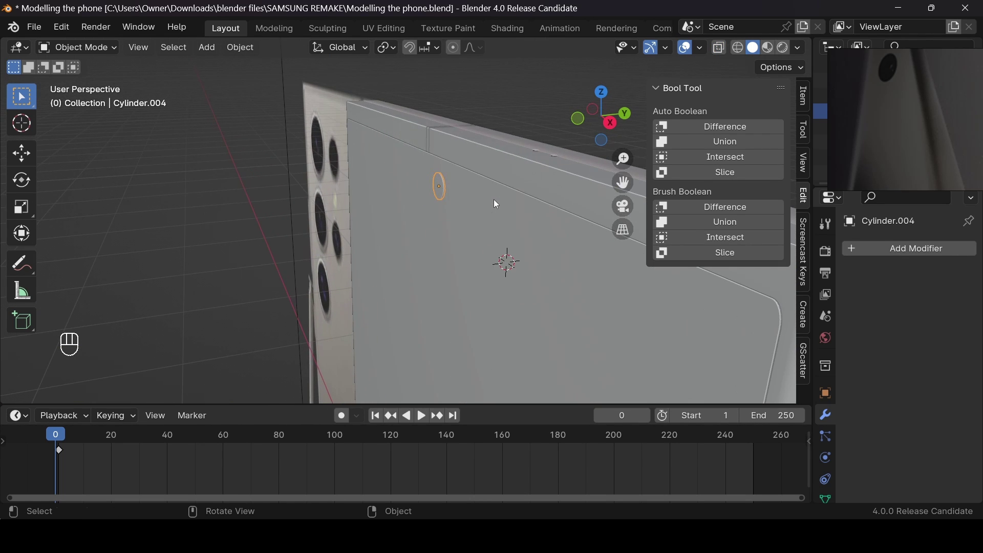
key("shift+a")
key("XF86AudioRaiseVolume")
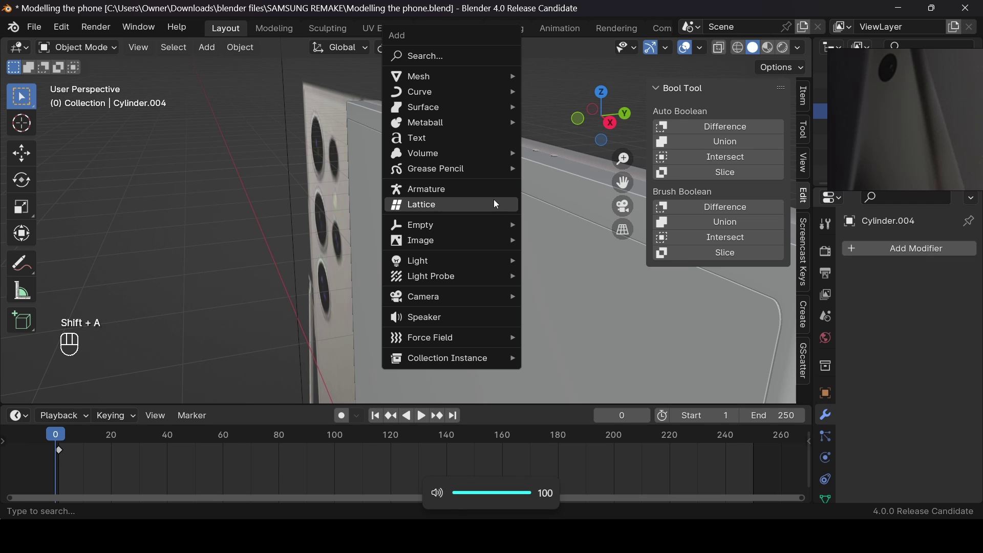
type("sp")
key("Return")
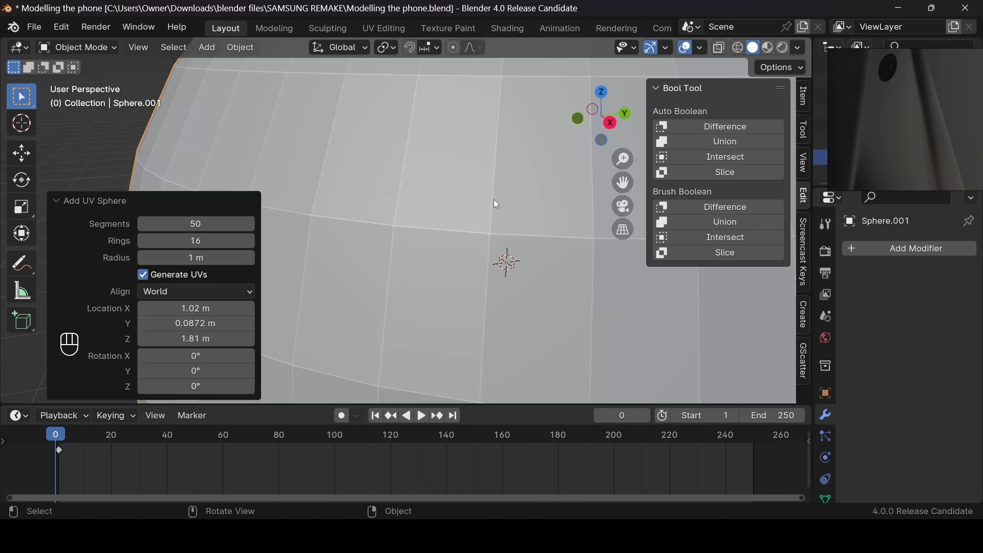
Rotate the sphere 90° about the global X axis and scale it uniformly by about -0.299
scroll(493, 199, "down", 4)
type("rx")
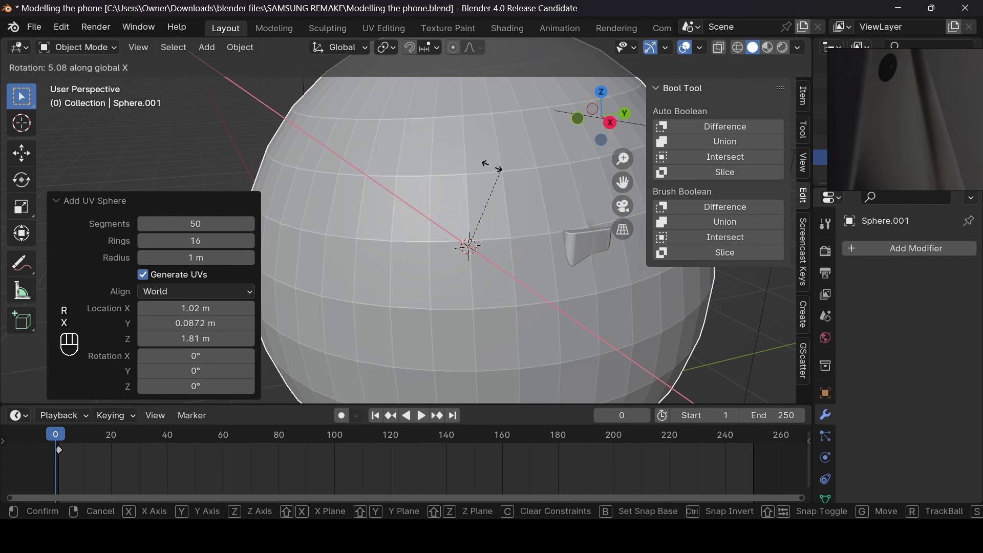
type("90")
left_click(468, 241)
scroll(512, 251, "down", 5)
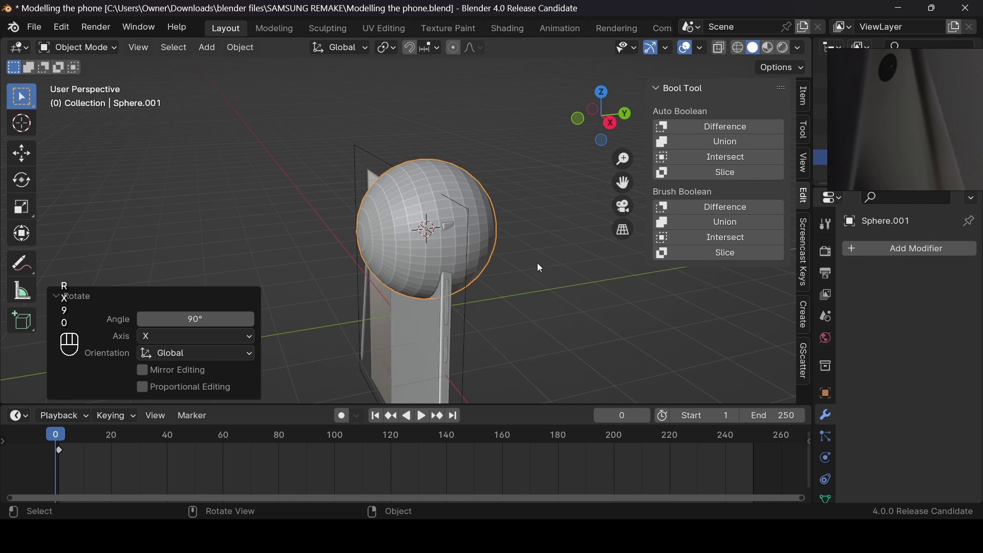
key("s")
left_click(394, 241)
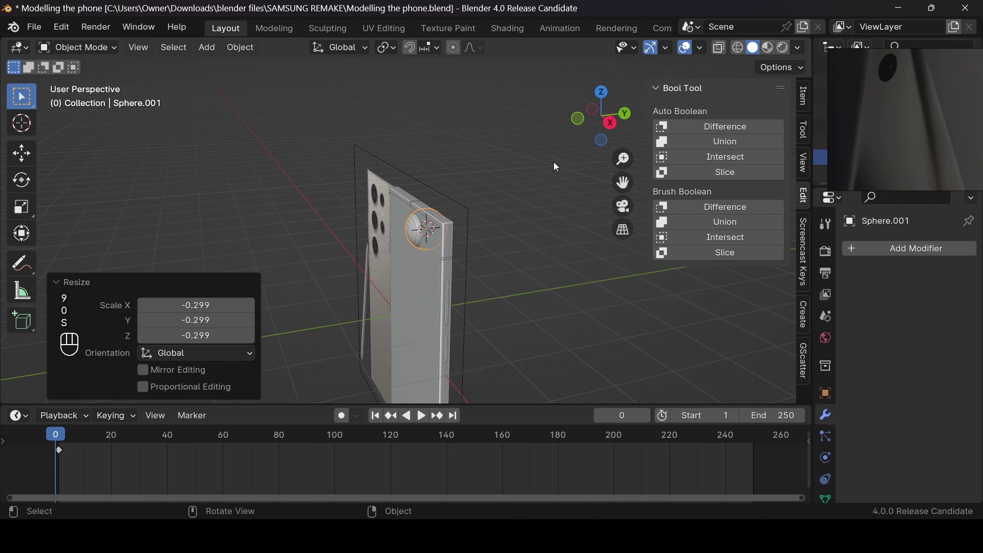
Snap the 3D cursor to the front camera disc, working in the front orthographic view
left_click(578, 119)
scroll(563, 180, "up", 1)
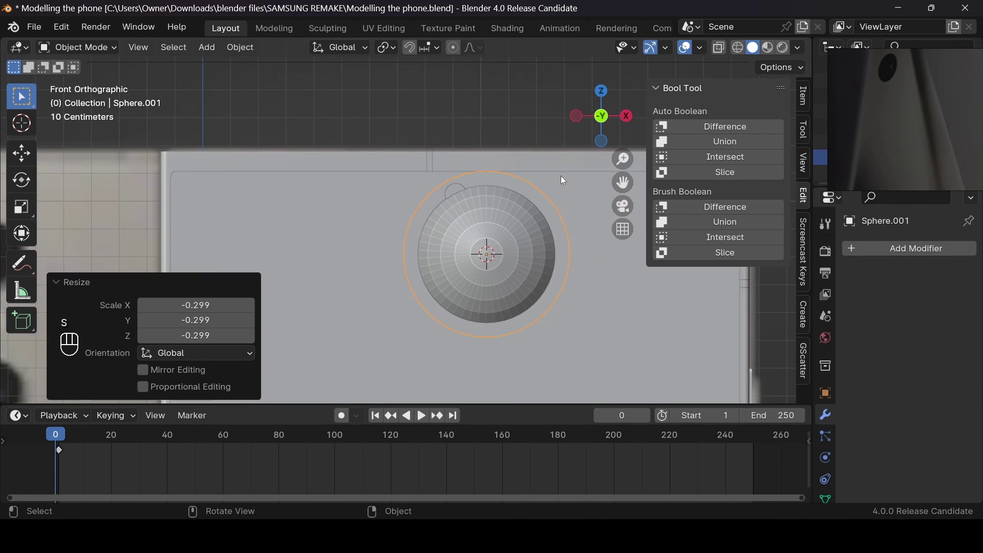
left_click(453, 196)
key("shift+s")
left_click(456, 198)
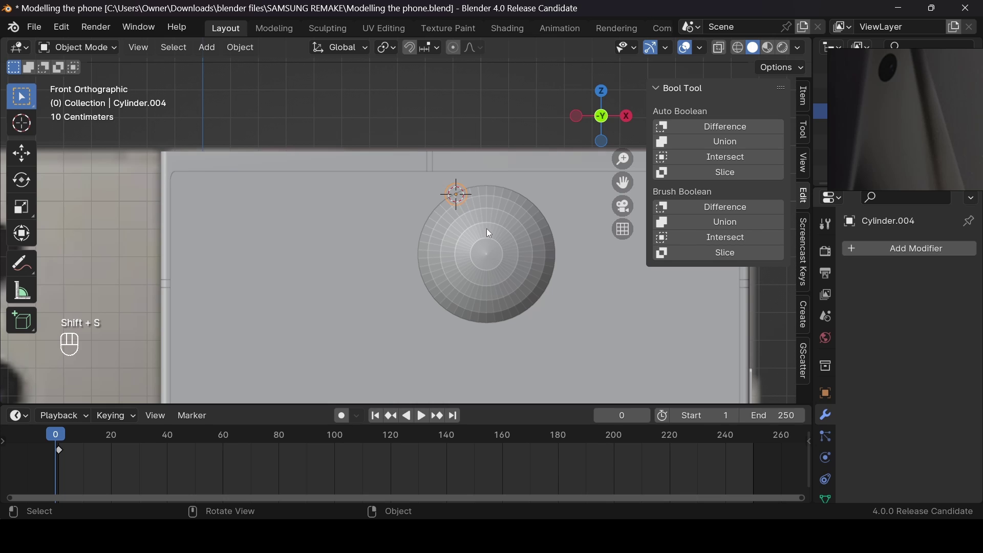
Snap the sphere to the 3D cursor so it is centred on the front camera disc
left_click(508, 220)
key("shift+s")
left_click(527, 130)
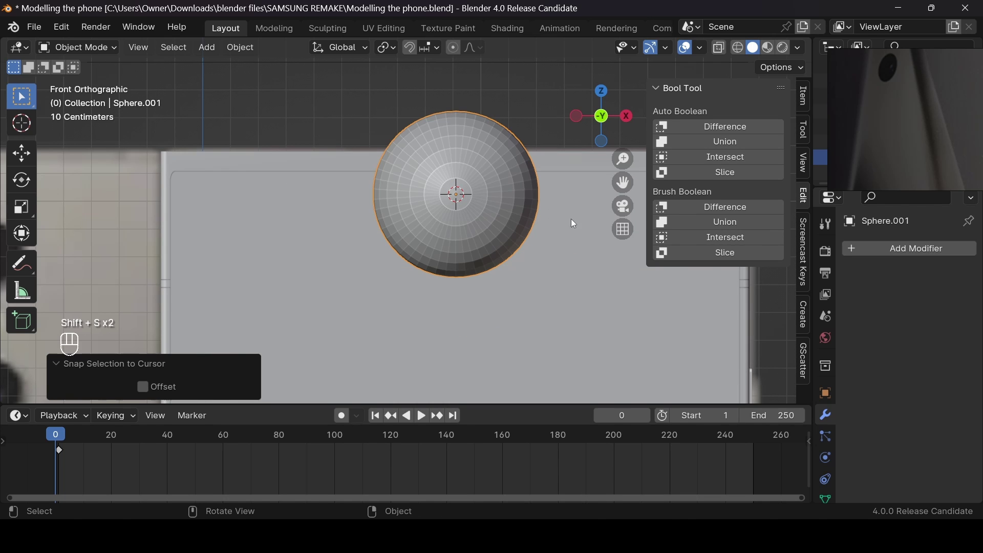
Scale the lens sphere uniformly by about 0.109 and again by 0.945 so it fits inside the front camera disc
key("s")
left_click(471, 196)
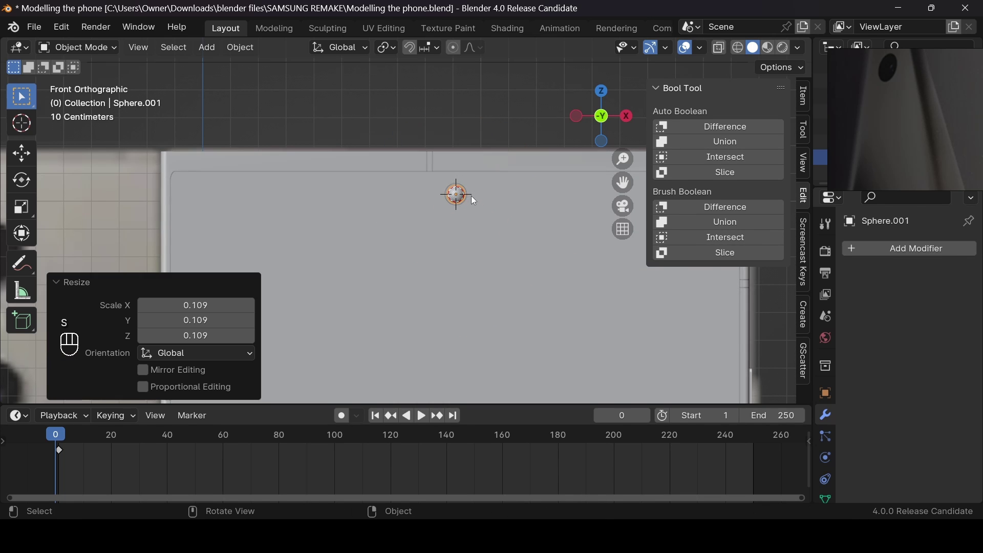
key("KP_Decimal")
left_click_drag(621, 184, 501, 290)
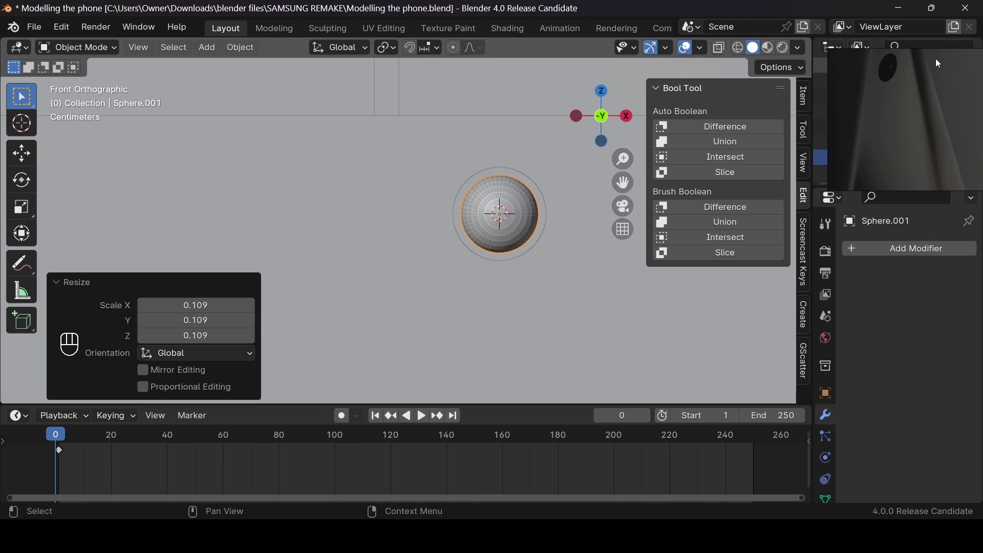
scroll(929, 60, "up", 4)
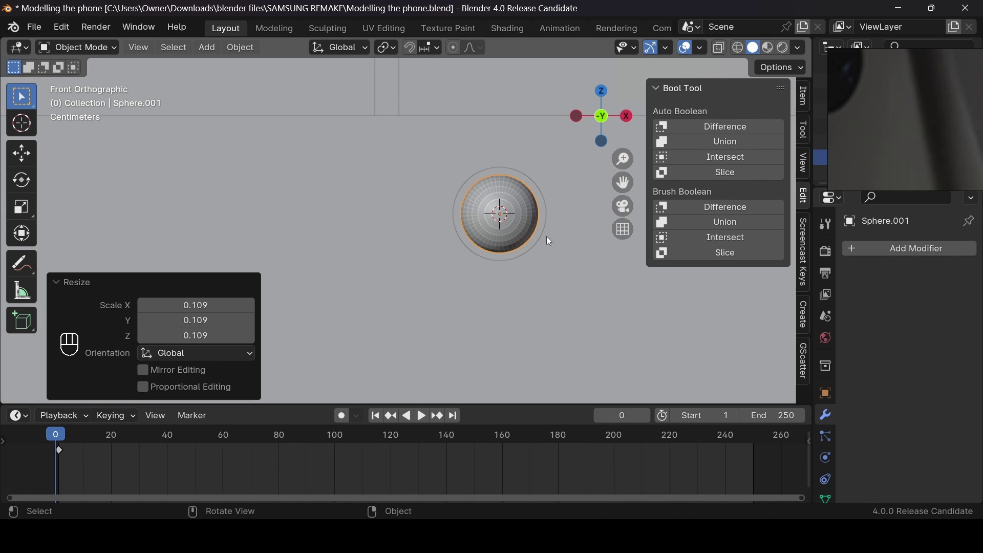
key("s")
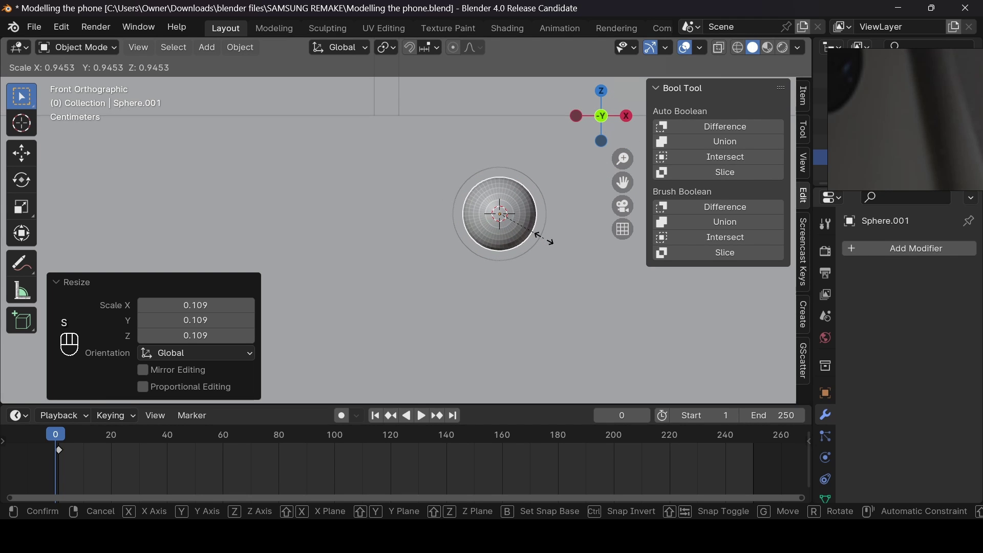
left_click(545, 238)
Flatten the lens sphere along the Y axis by about 0.209 and again by about 0.492
left_click_drag(588, 113, 609, 124)
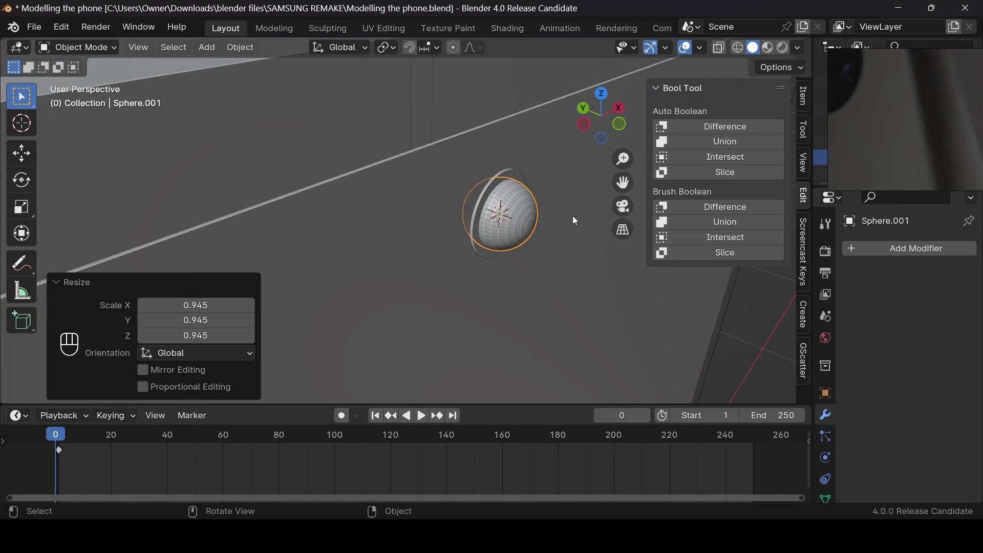
key("s")
key("y")
left_click(563, 246)
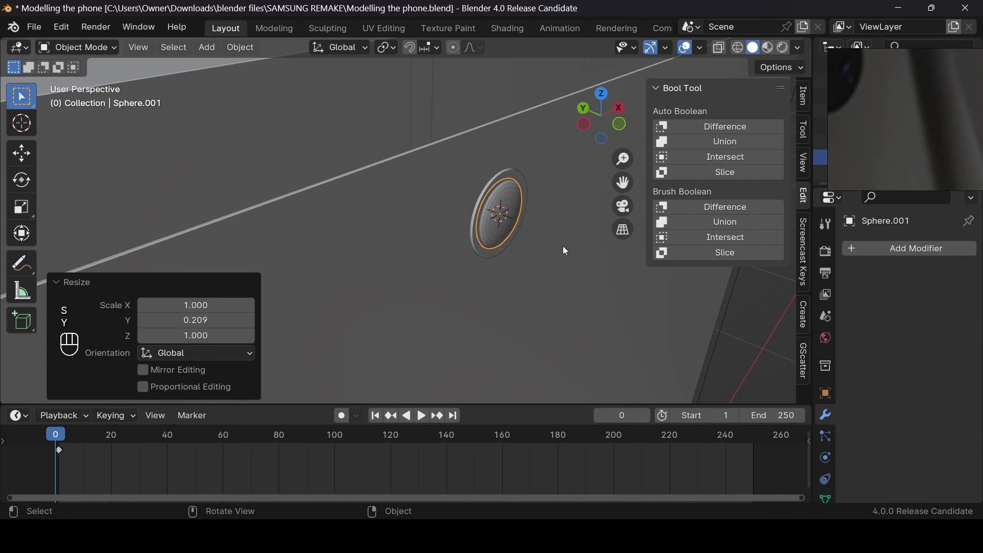
key("s")
key("y")
left_click(534, 235)
Move the lens about -0.0003 m along Y and thicken it along Y by about 1.472
key("g")
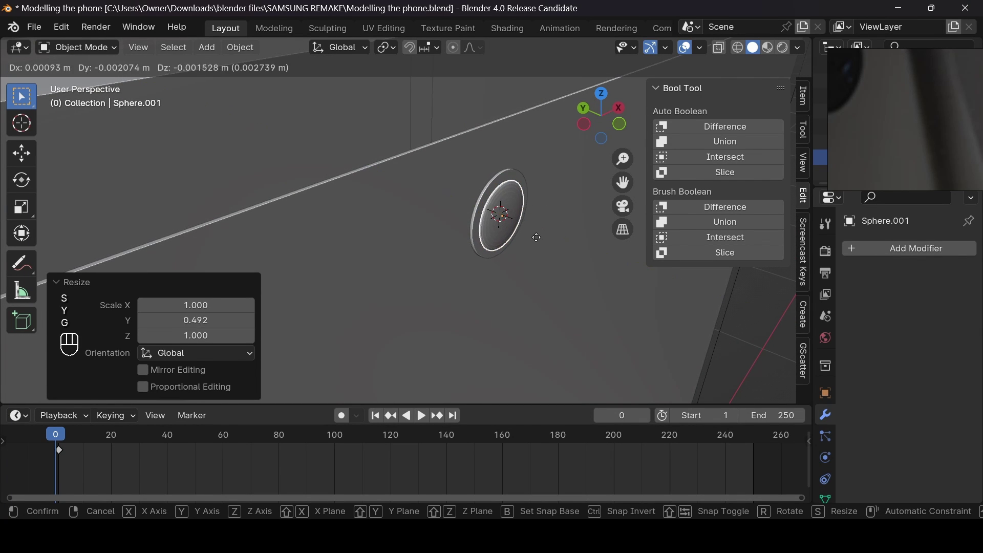
key("y")
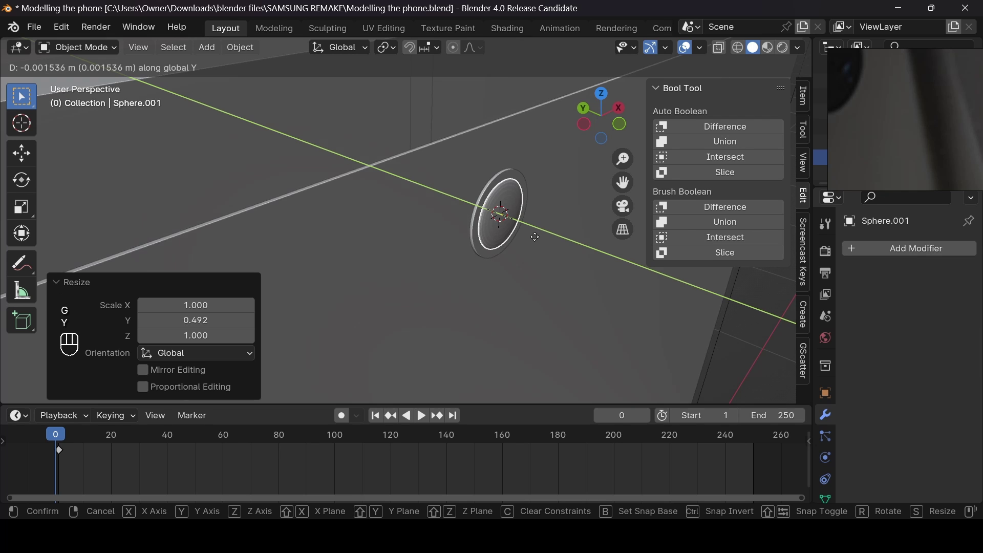
left_click(533, 237)
key("s")
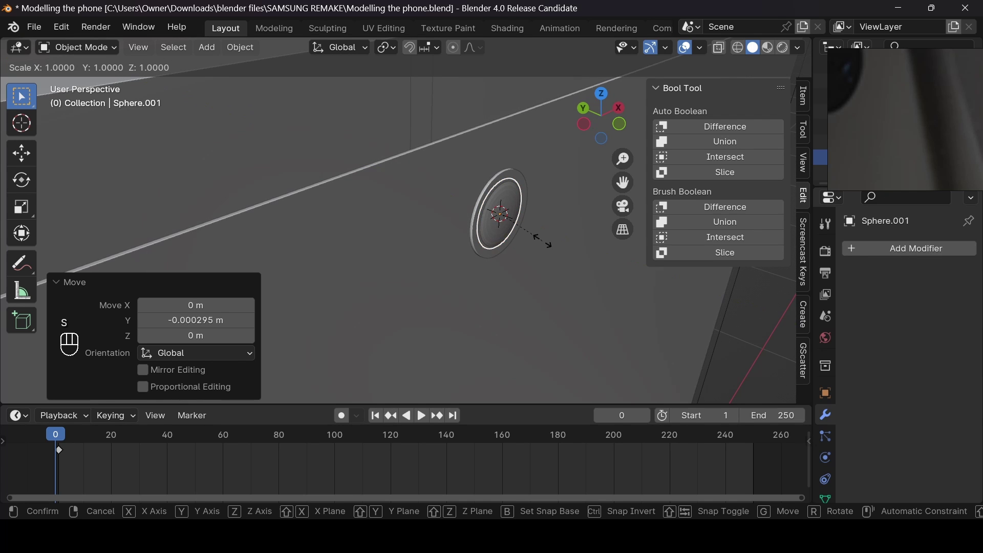
key("y")
left_click(563, 254)
Apply auto smooth shading to the lens and join it with the front camera disc
right_click(567, 254)
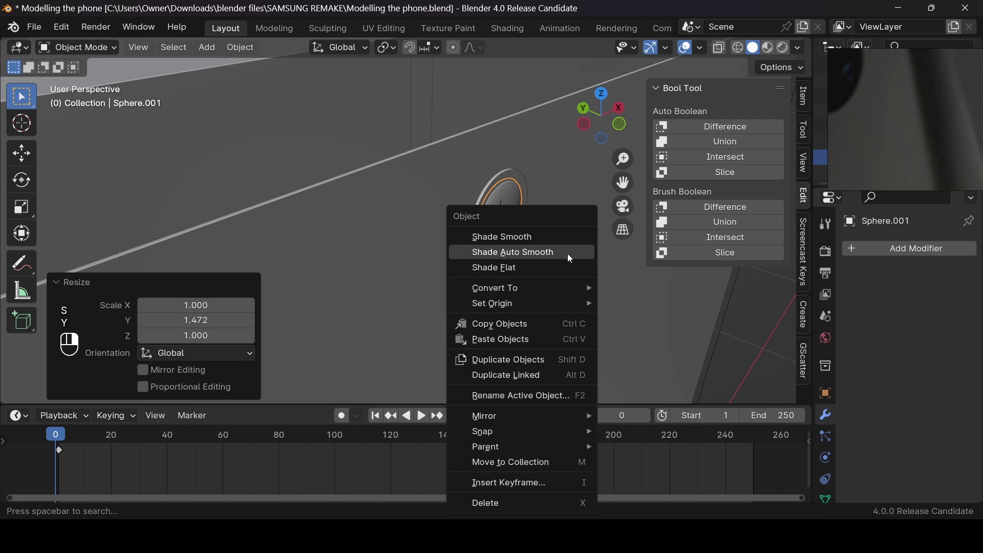
left_click(567, 254)
middle_click_drag(545, 181, 561, 254)
left_click(509, 253, "shift")
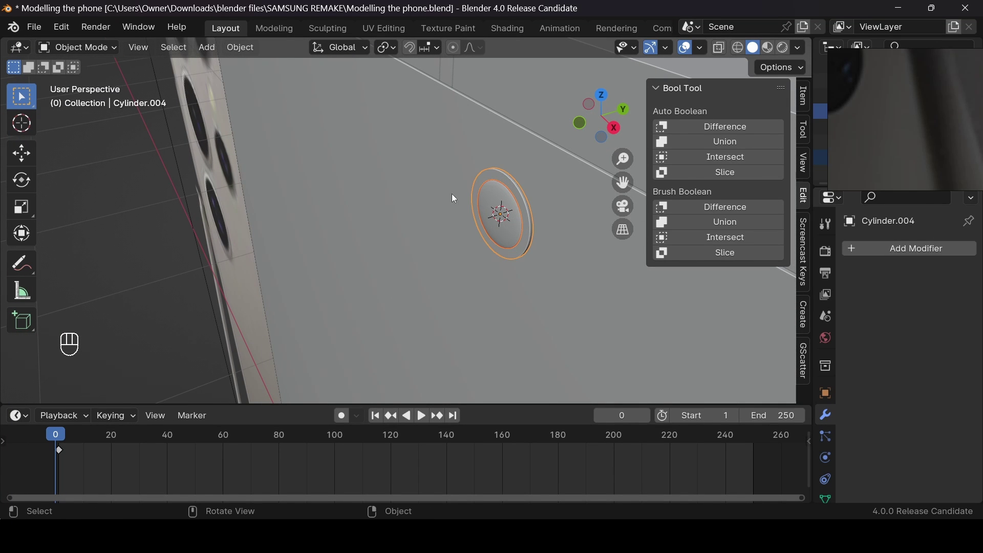
key("ctrl+j")
Parent the joined front camera to the S24 ULTRA body using Object (Keep Transform)
left_click(501, 241)
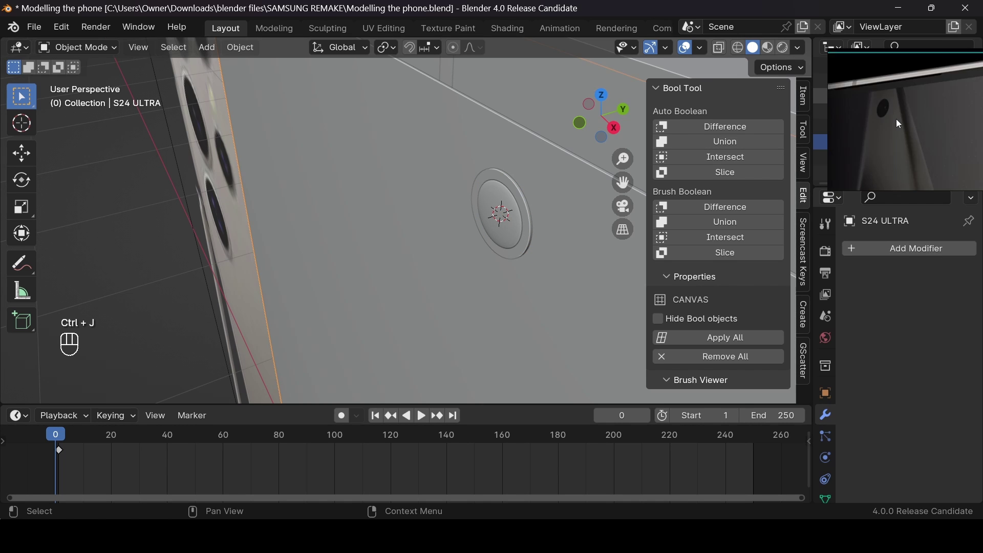
left_click(511, 252)
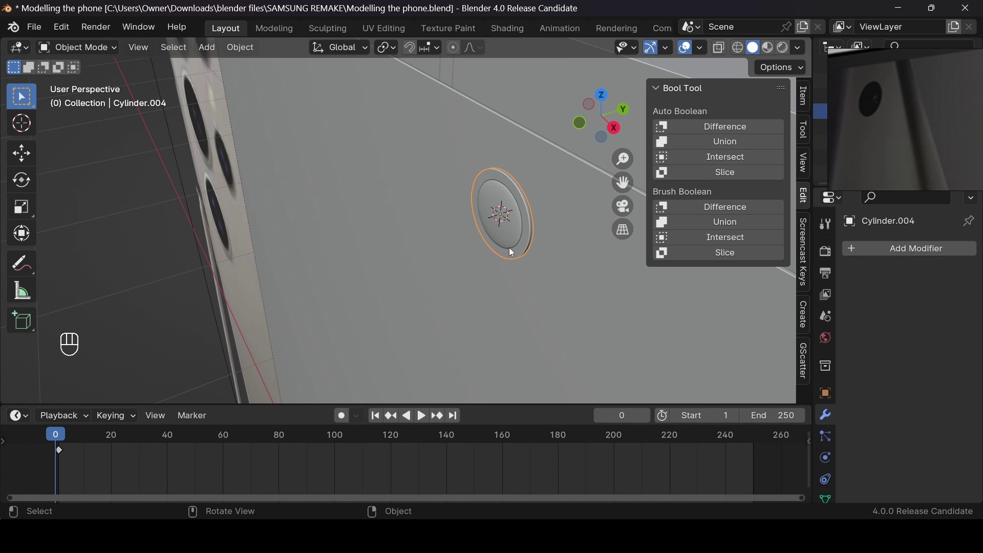
scroll(538, 226, "down", 3)
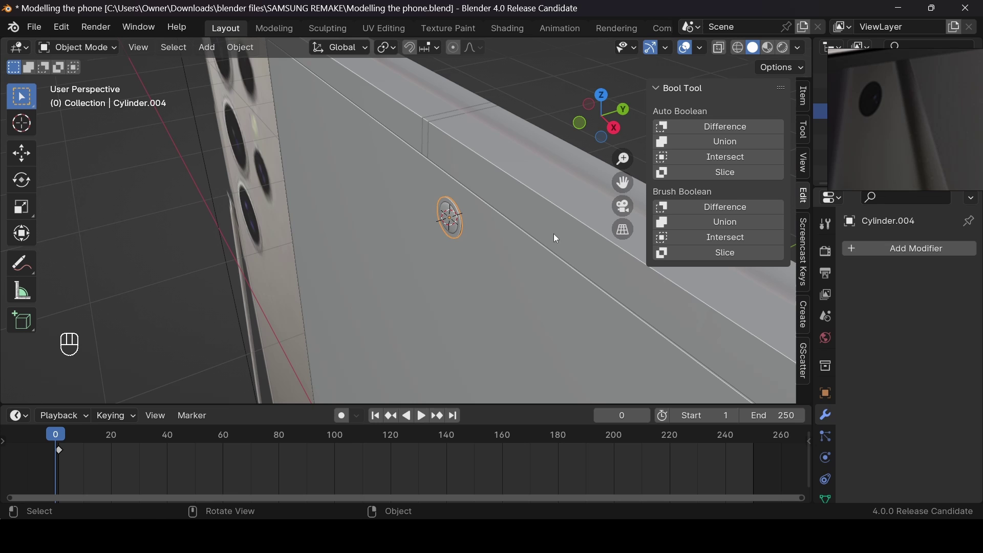
left_click(521, 280, "shift")
key("ctrl+p")
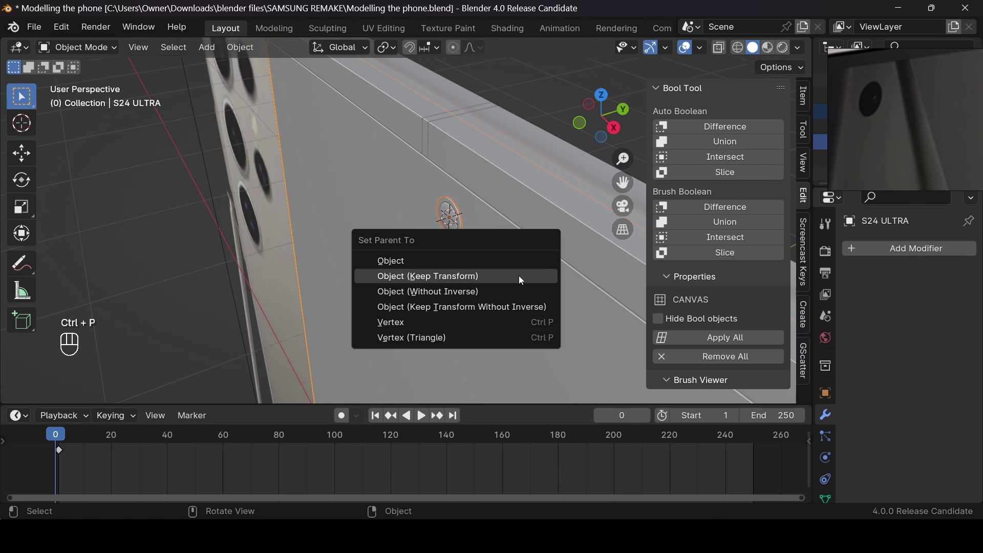
left_click(515, 275)
Inspect the phone's sides and front with viewport overlays hidden, save the project file, and restore the overlays
scroll(561, 161, "down", 5)
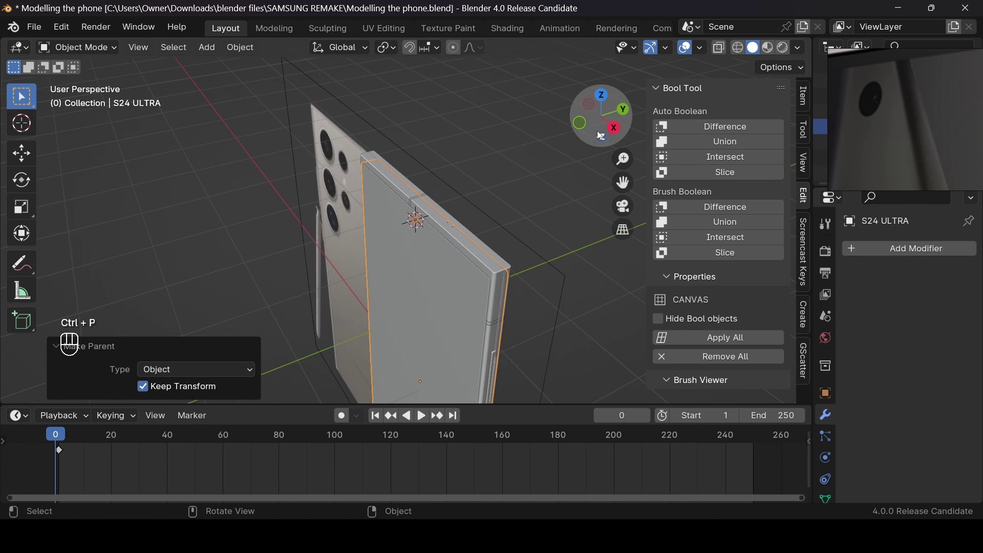
left_click_drag(600, 136, 674, 66)
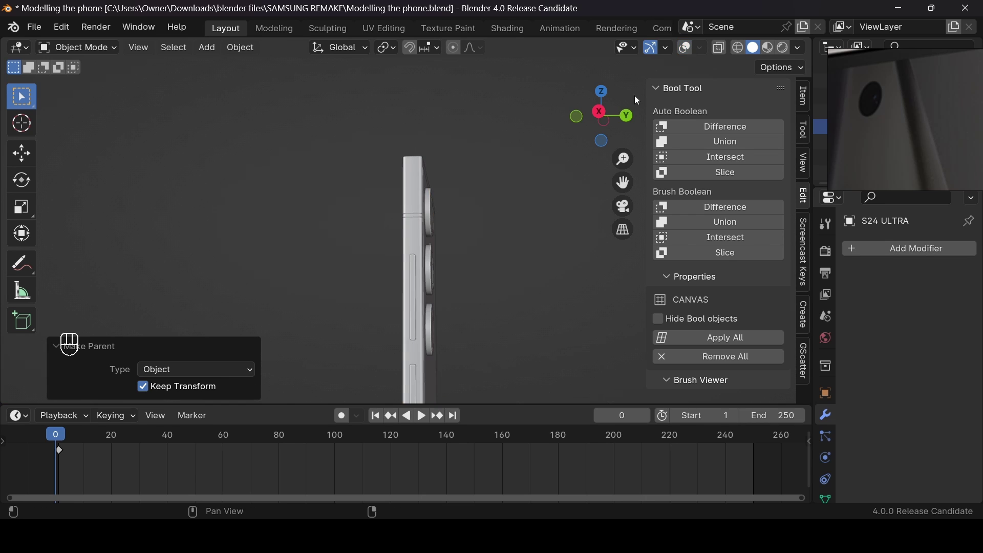
left_click_drag(631, 100, 808, 112)
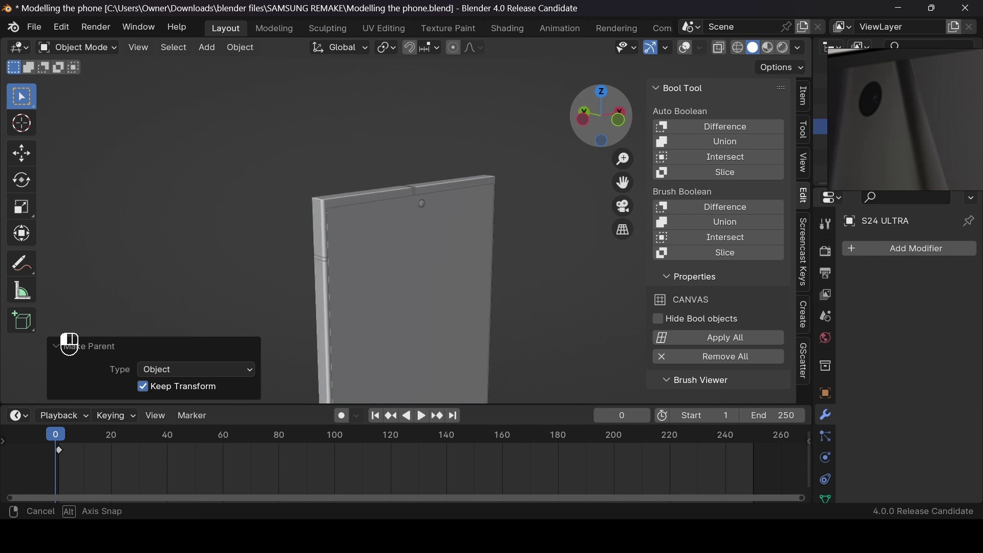
left_click_drag(601, 115, 500, 176)
key("ctrl+s")
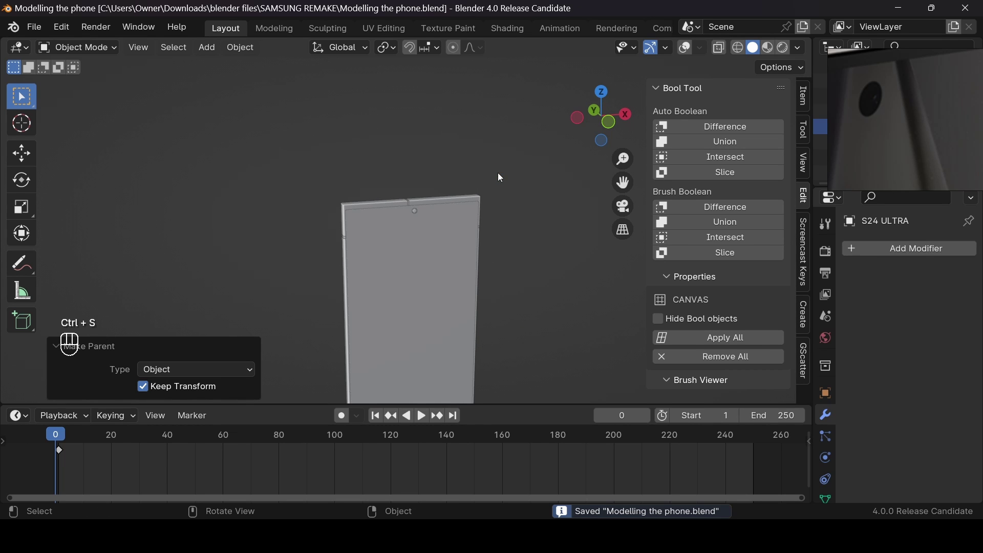
left_click(686, 47)
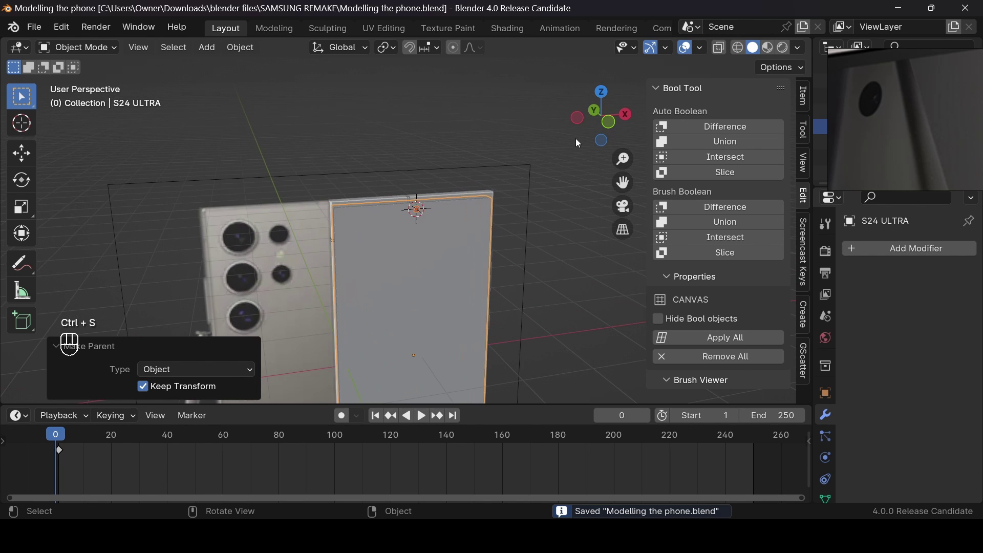
Examine the phone model's front and back against the reference images, especially the green phone's back and side edge
left_click_drag(591, 125, 640, 121)
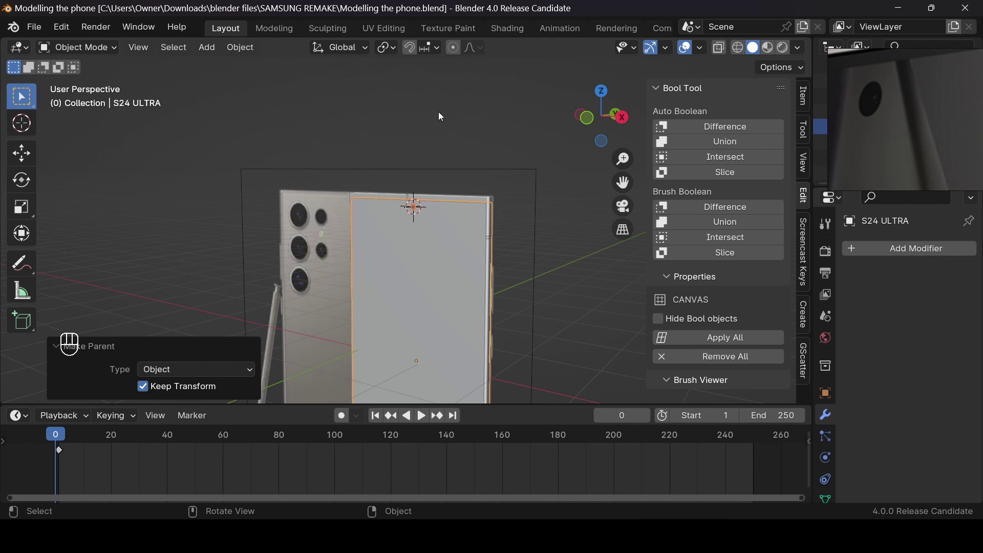
left_click_drag(589, 137, 666, 133)
scroll(892, 142, "down", 5)
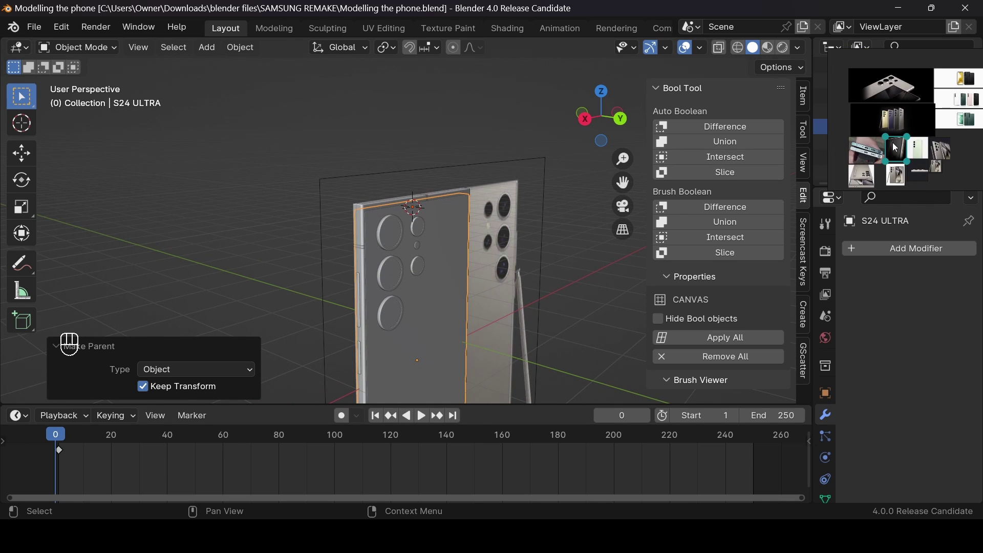
scroll(893, 148, "up", 3)
scroll(892, 147, "down", 3)
scroll(896, 148, "up", 1)
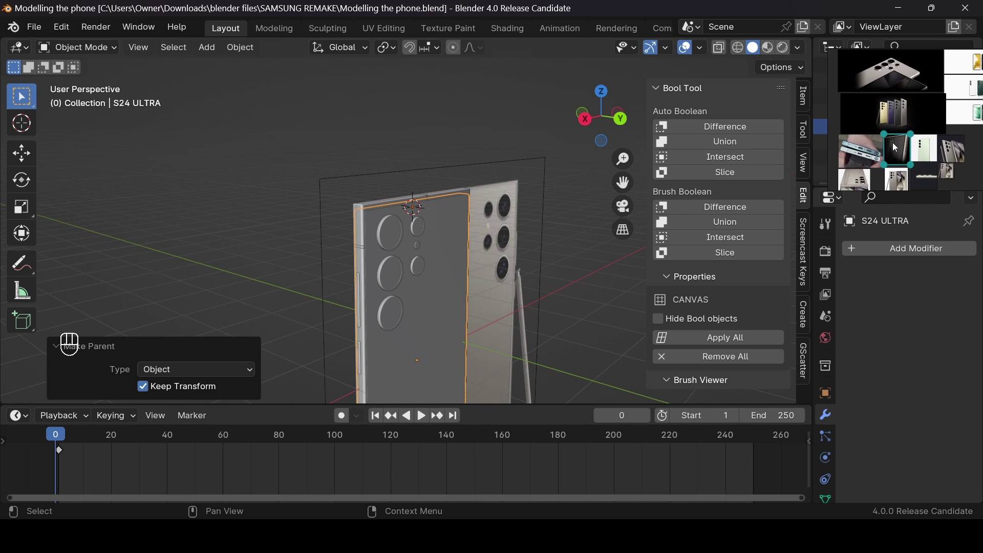
scroll(970, 140, "down", 2)
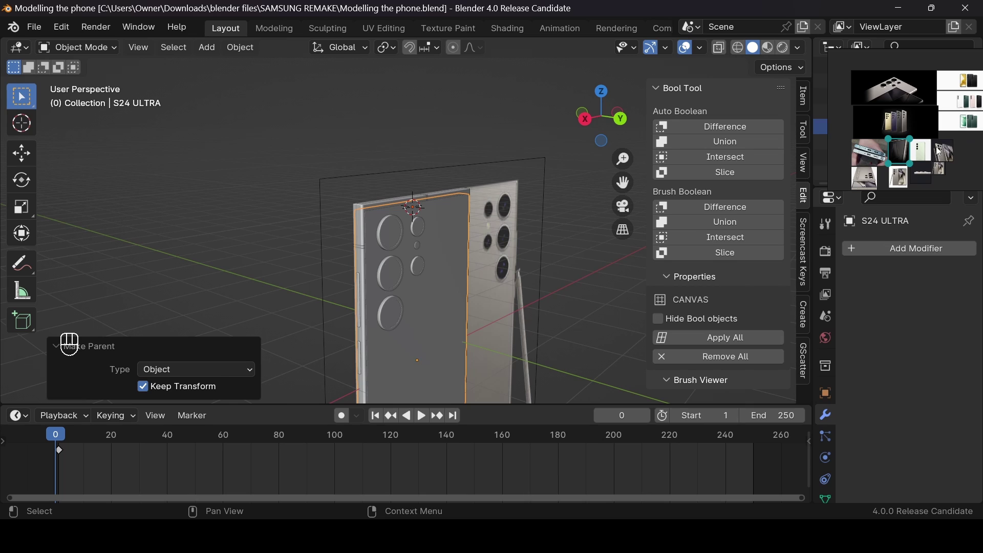
scroll(922, 150, "up", 8)
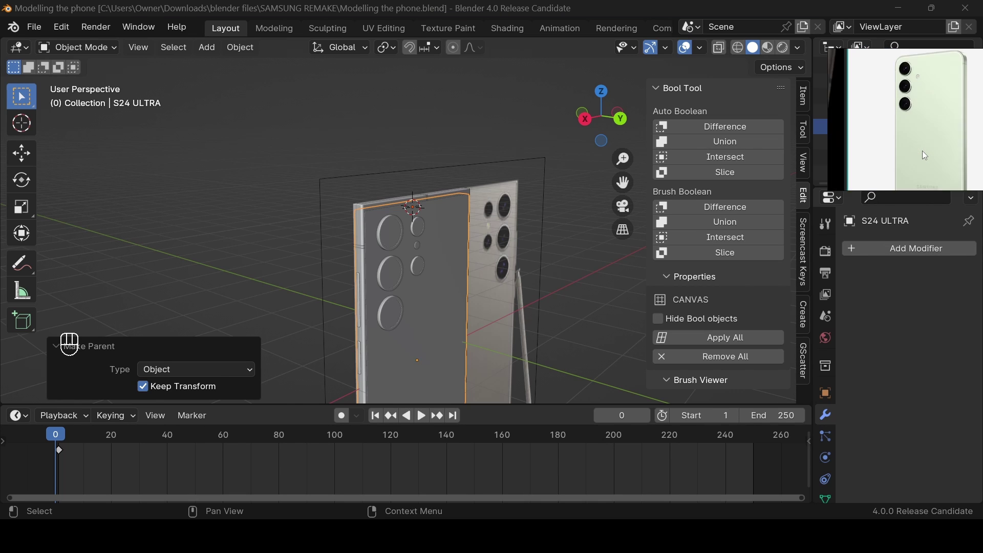
scroll(923, 151, "down", 2)
scroll(923, 150, "up", 3)
scroll(960, 115, "up", 3)
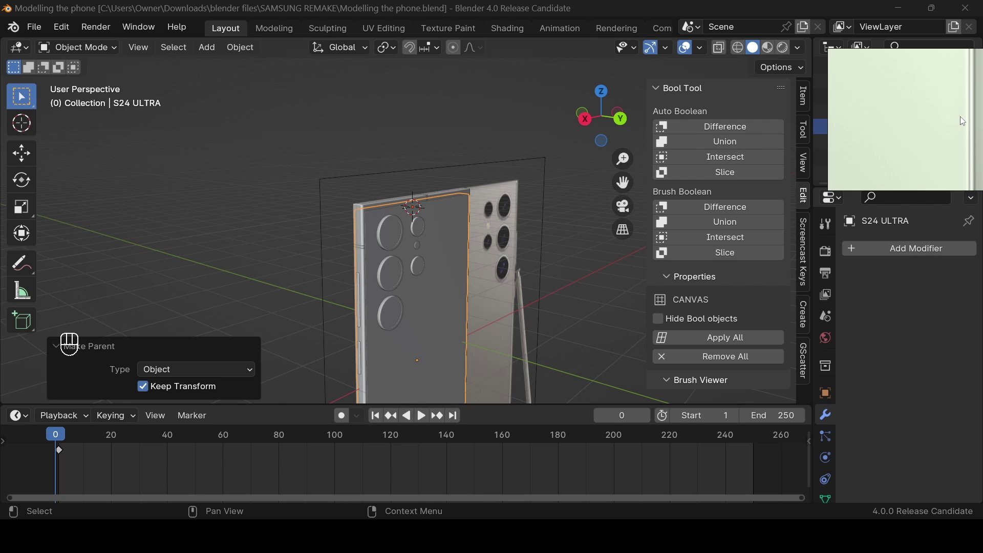
scroll(954, 112, "down", 2)
scroll(954, 112, "down", 3)
middle_click_drag(569, 228, 622, 131)
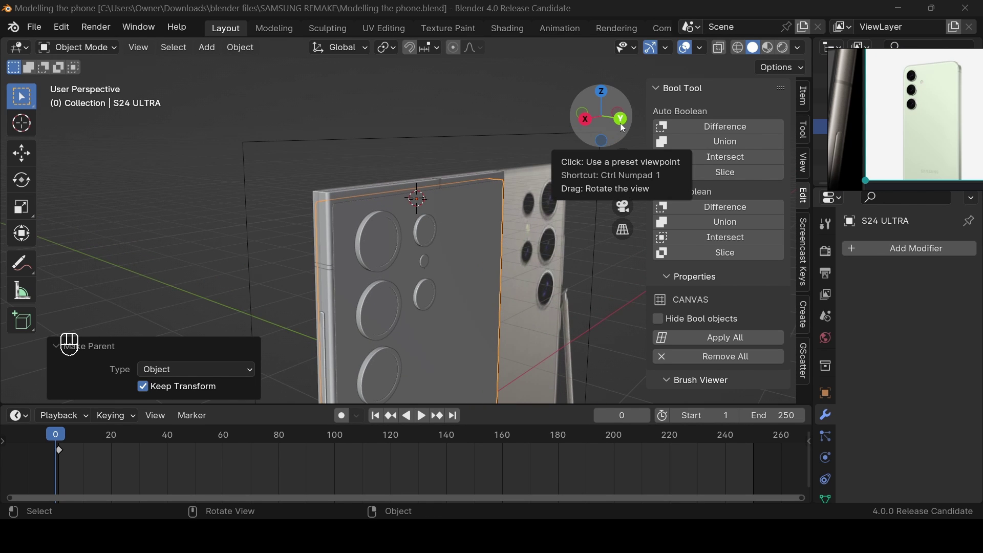
left_click_drag(599, 124, 607, 117)
scroll(916, 118, "down", 3)
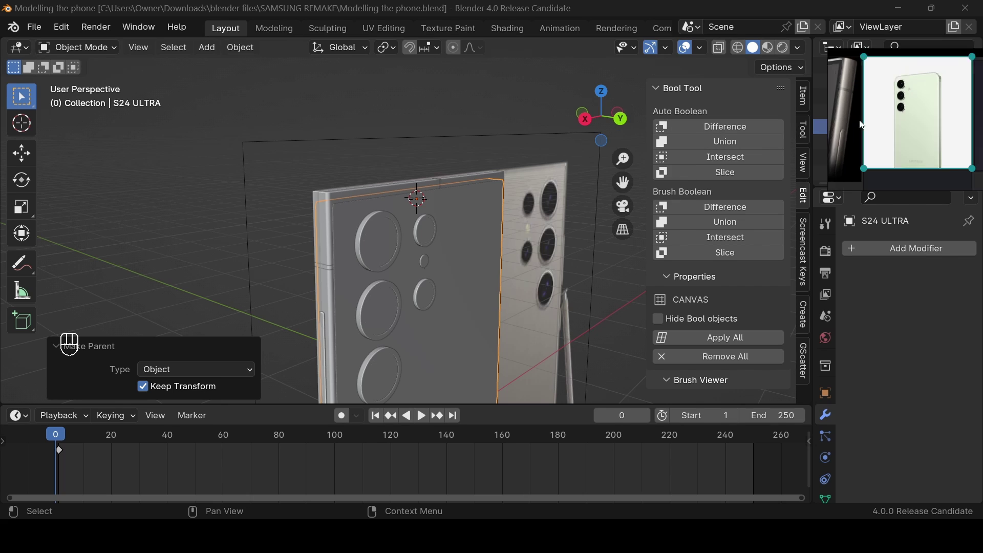
scroll(556, 245, "down", 3)
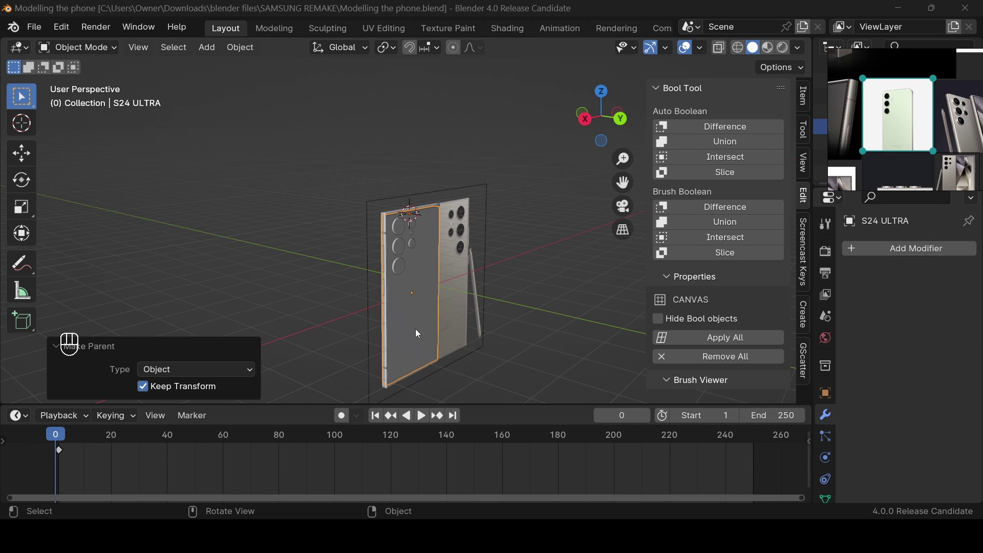
scroll(888, 156, "up", 3)
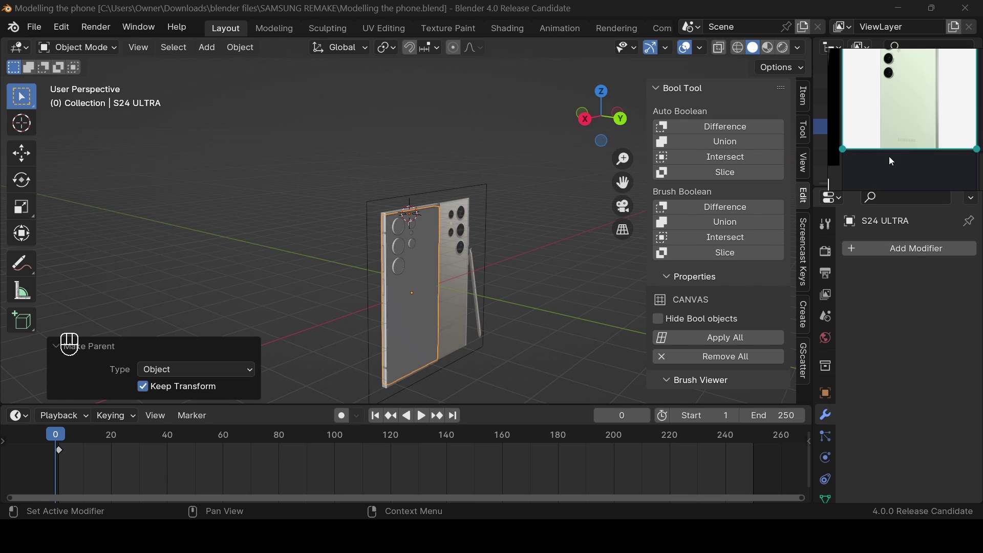
scroll(899, 143, "up", 3)
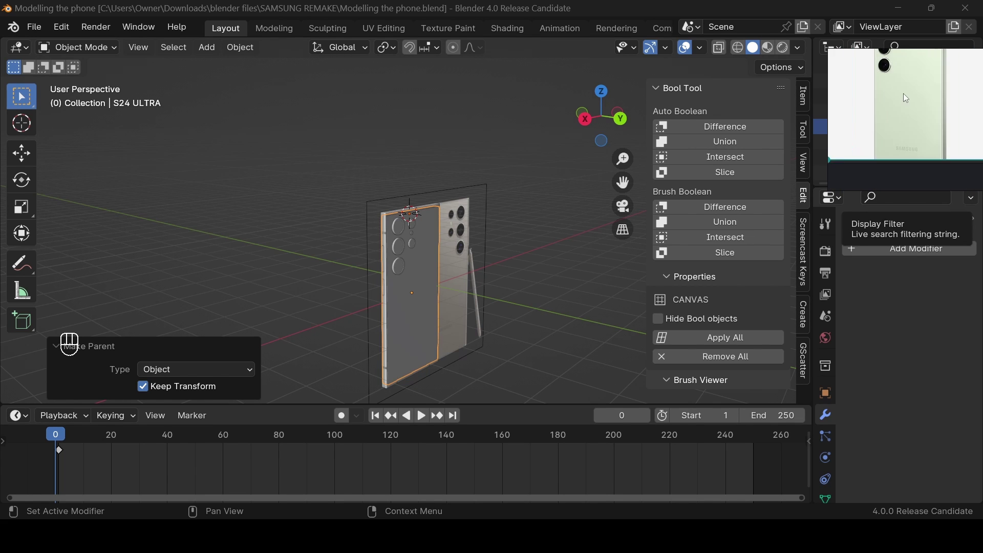
Delete the reference image empty behind the phone model
left_click(464, 265)
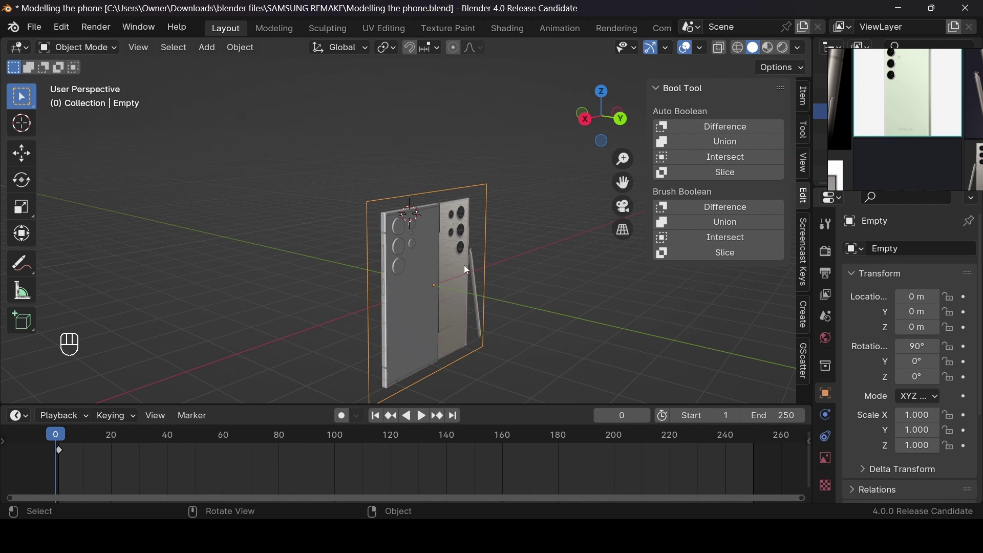
key("Delete")
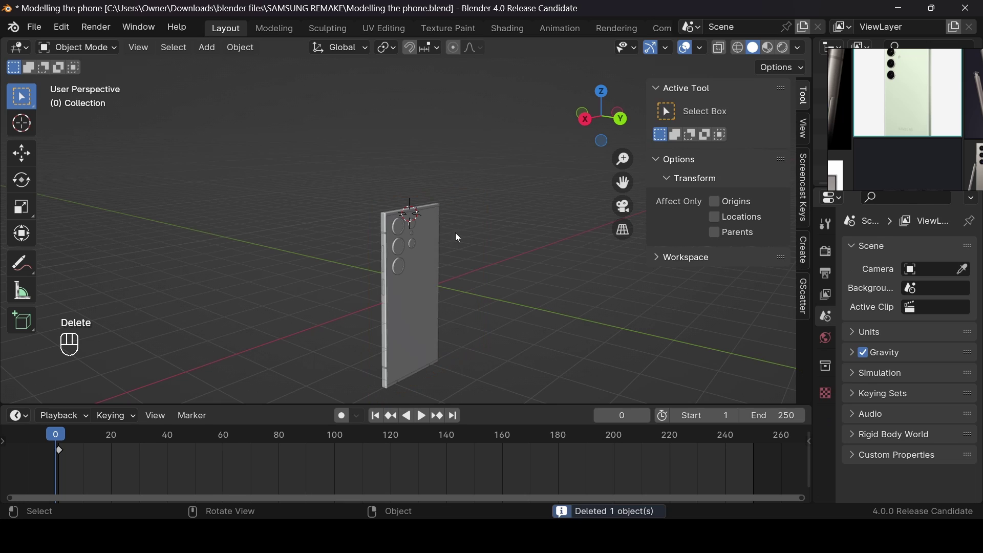
Try moving the S24 ULTRA body to check that its parented parts follow
left_click(422, 259)
key("g")
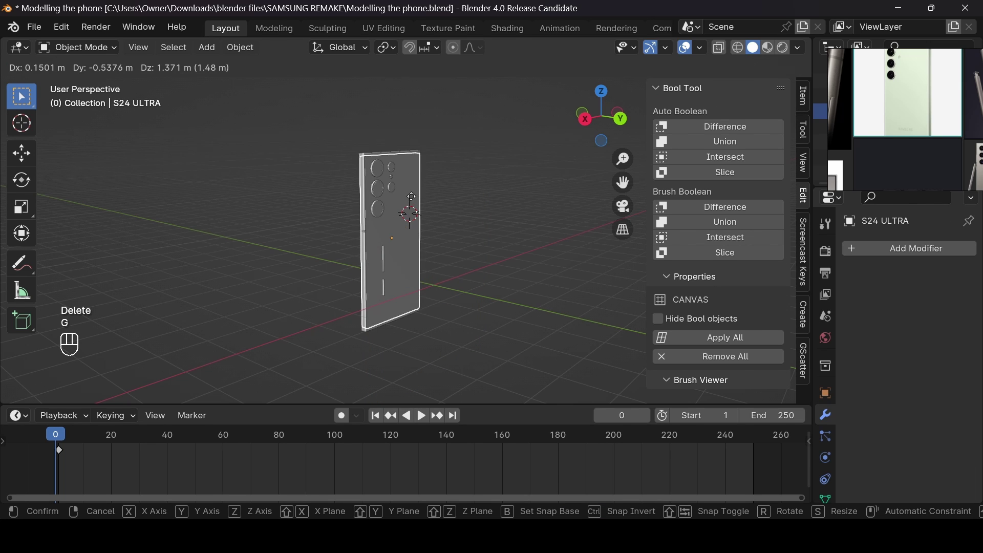
left_click(410, 256)
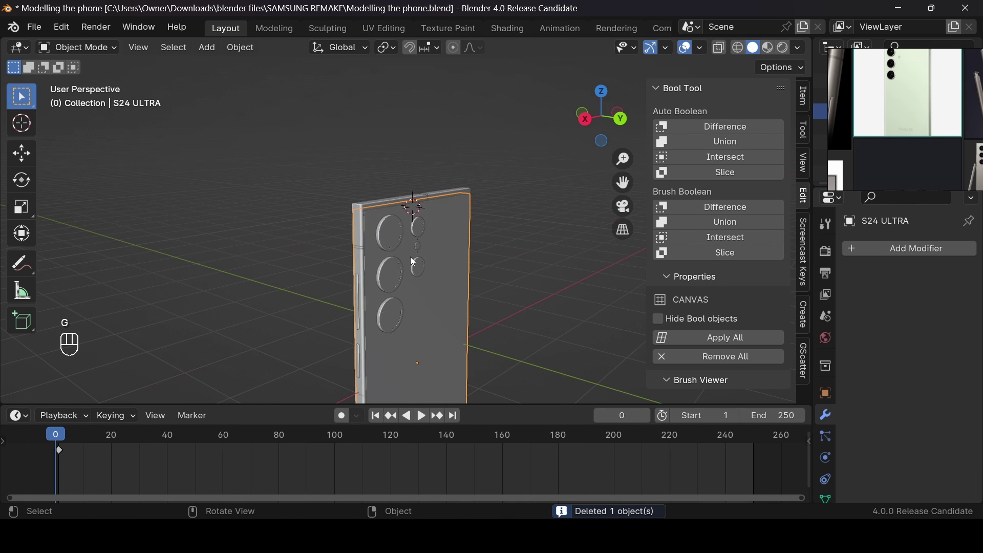
Parent the side buttons to the S24 ULTRA body with Keep Transform and test the link by moving the body
left_click(361, 306)
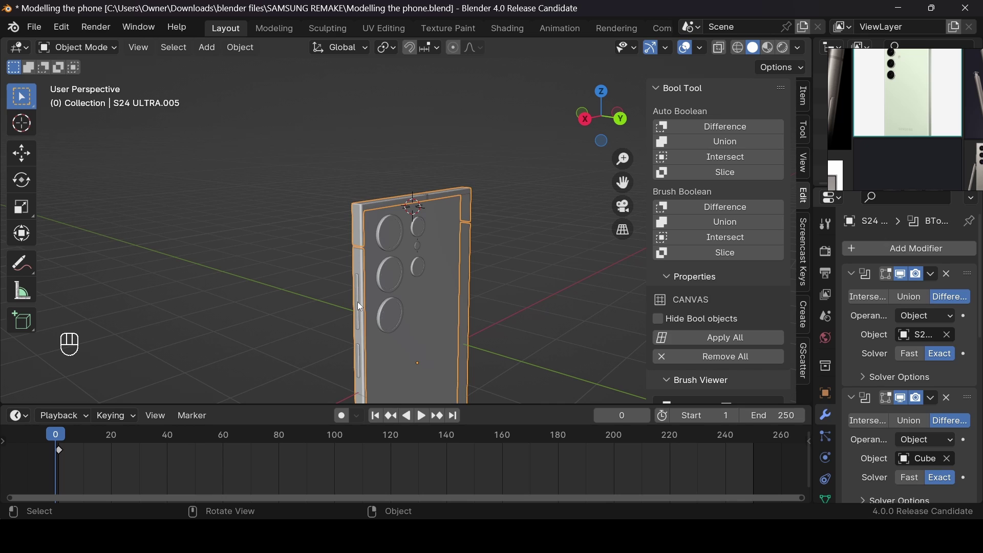
left_click(358, 302)
left_click(443, 284, "ctrl")
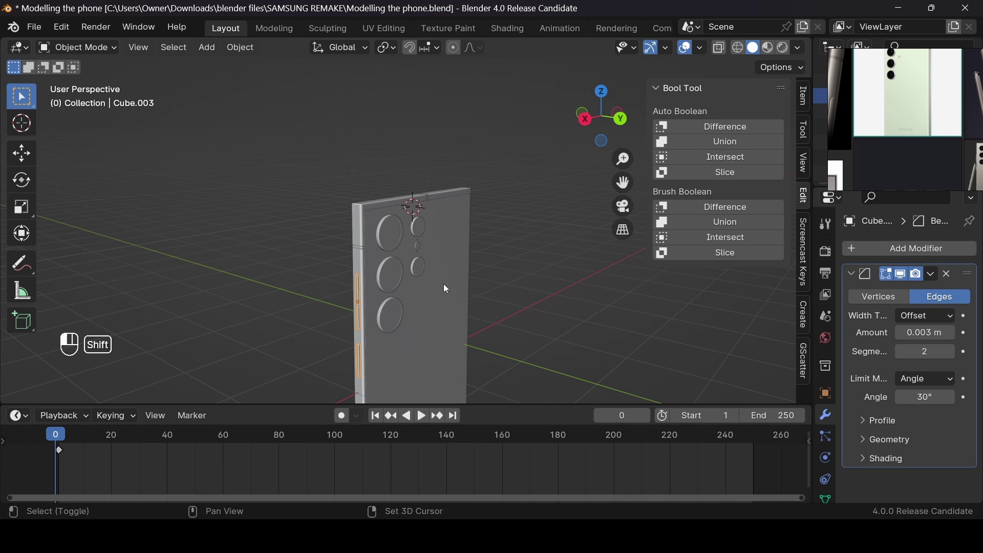
key("ctrl+p")
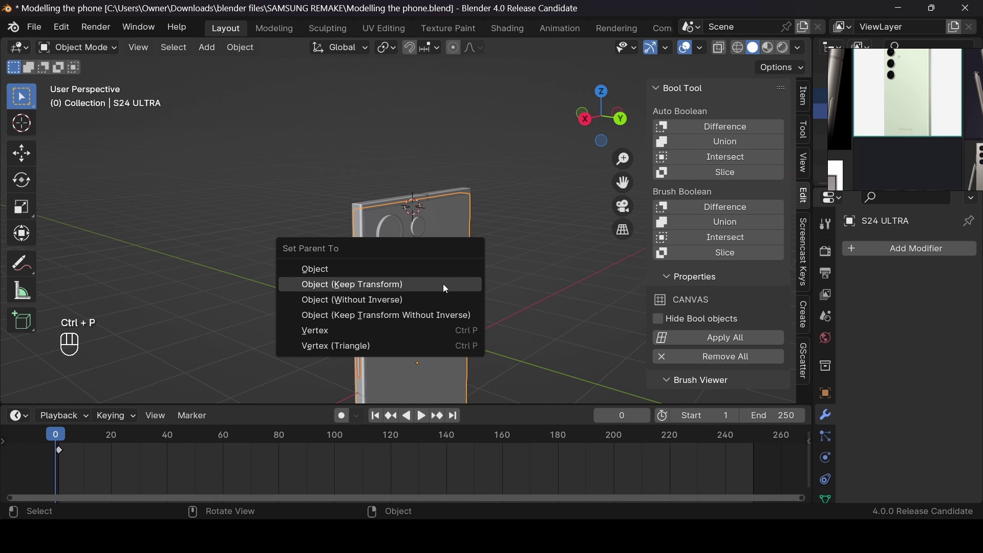
left_click(422, 284)
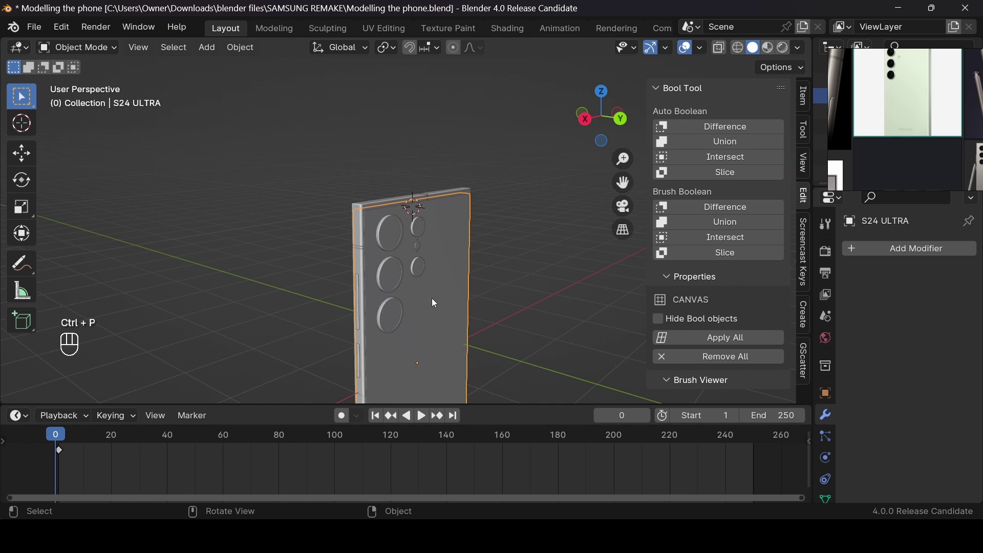
key("g")
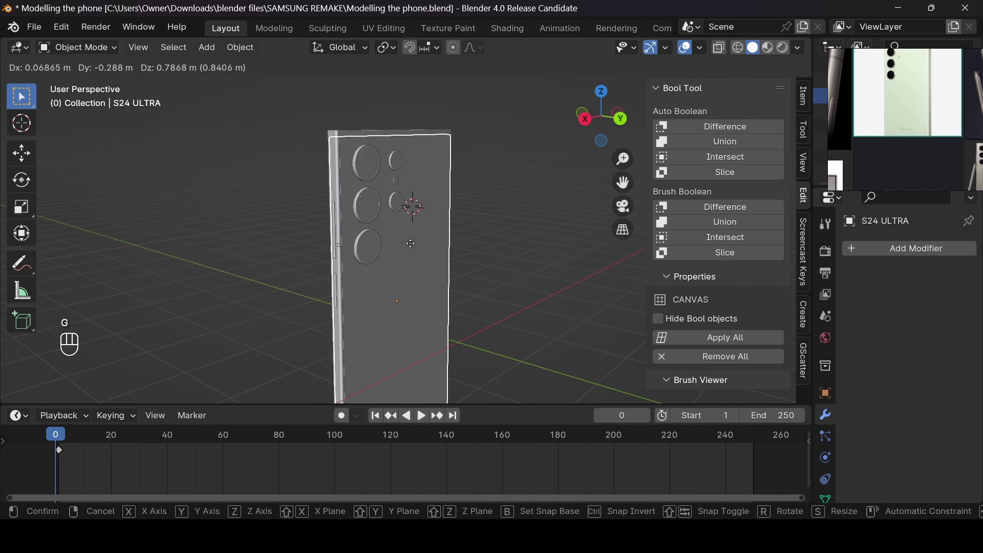
left_click(436, 270)
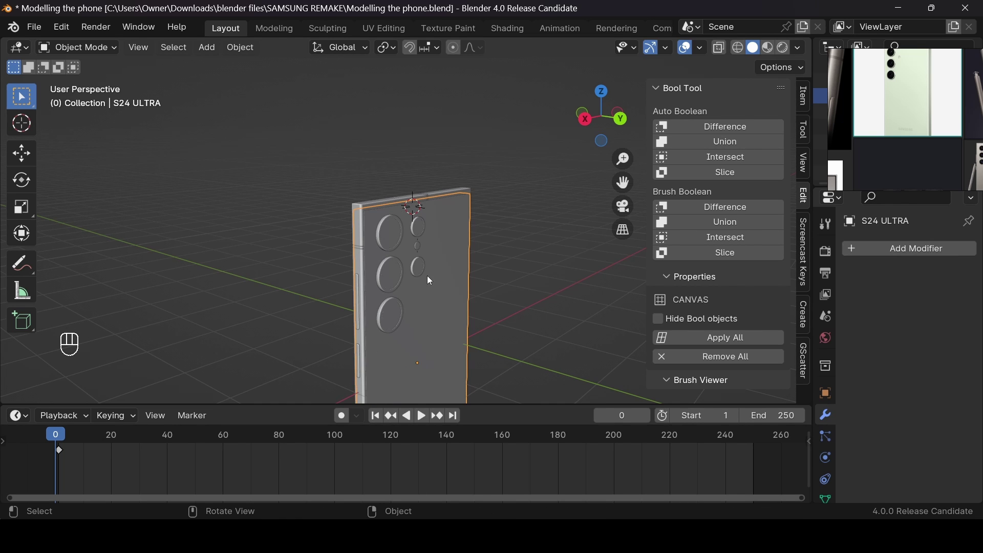
Extend the selection from the S24 ULTRA body to its child parts, hide them all, and save the project file
key("shift+bracketright")
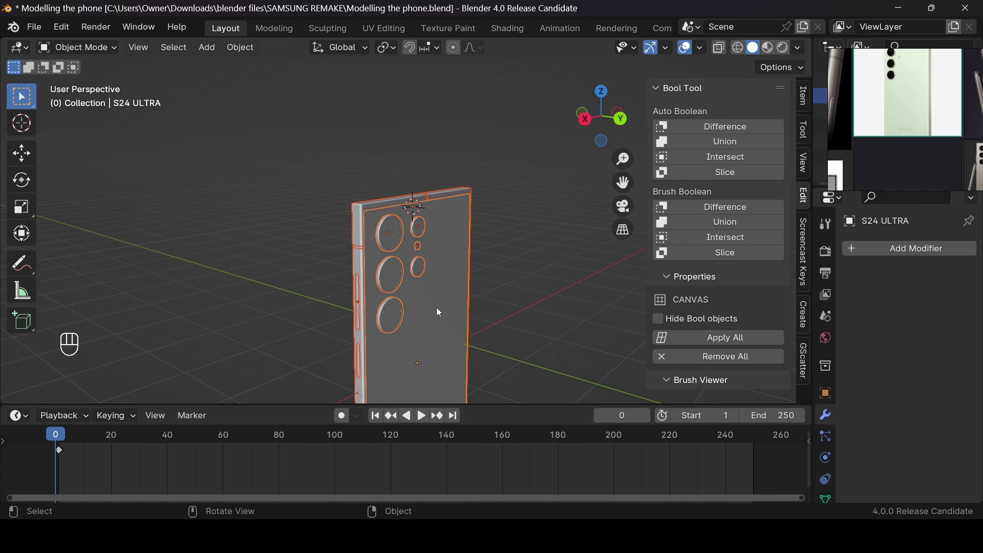
key("h")
left_click_drag(601, 118, 520, 166)
key("ctrl+s")
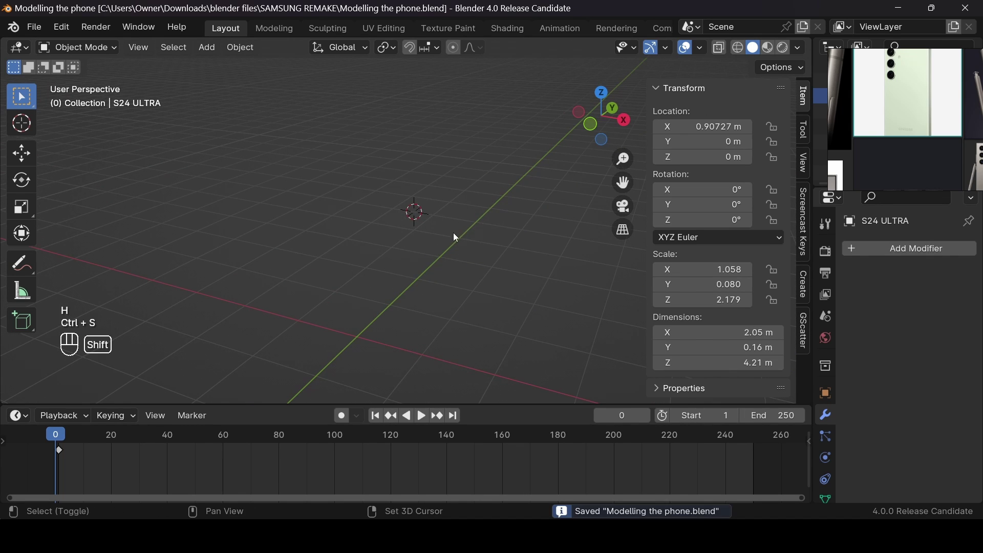
Snap the 3D cursor to the world origin and view the scene from the front while checking the green phone reference
key("shift+s")
left_click(329, 285)
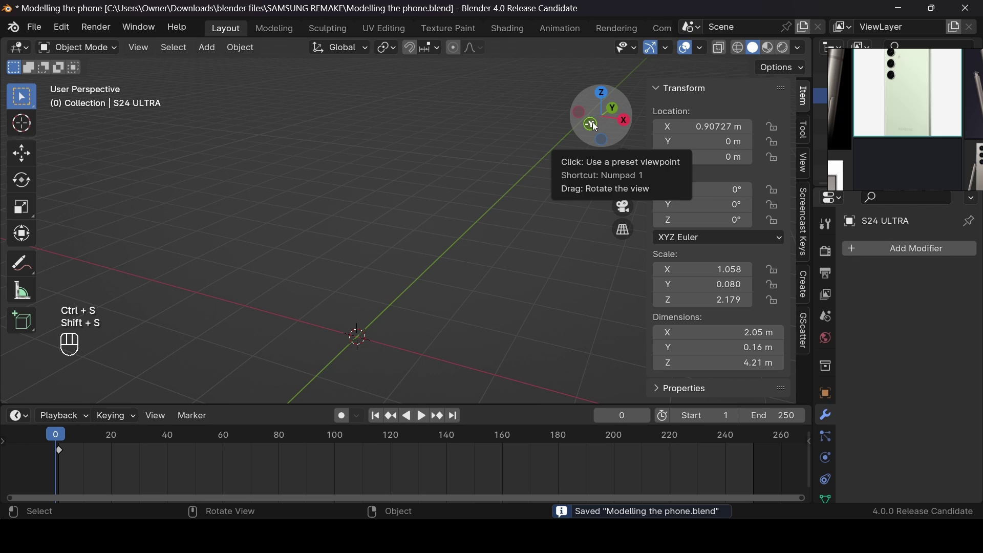
scroll(880, 99, "up", 5)
scroll(880, 82, "down", 5)
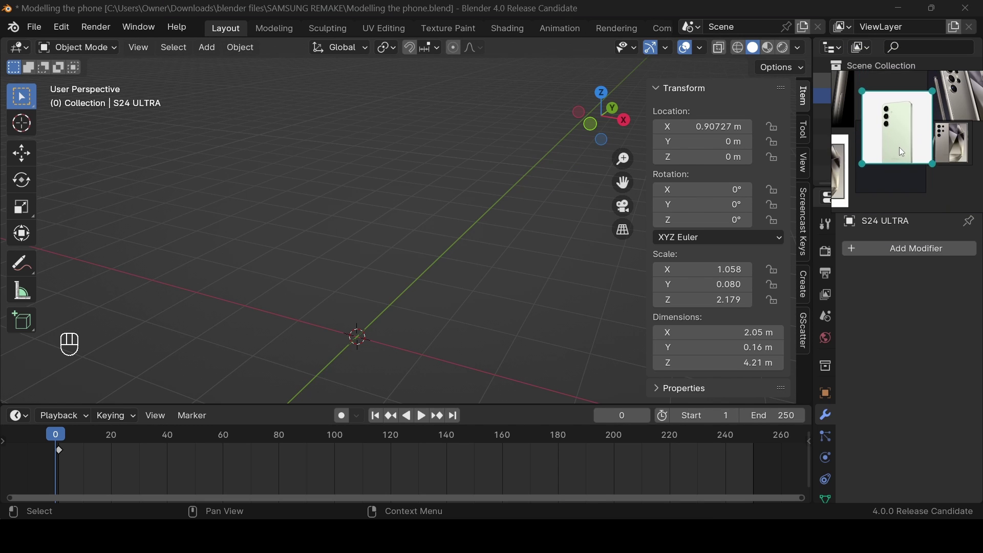
scroll(894, 119, "up", 3)
scroll(908, 141, "up", 2)
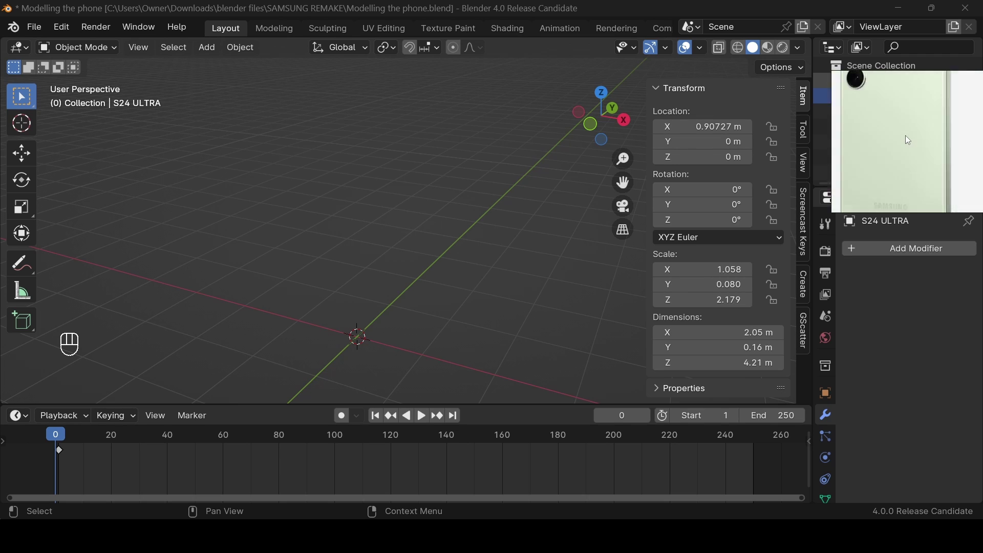
scroll(905, 135, "down", 4)
left_click(590, 123)
scroll(574, 202, "down", 2)
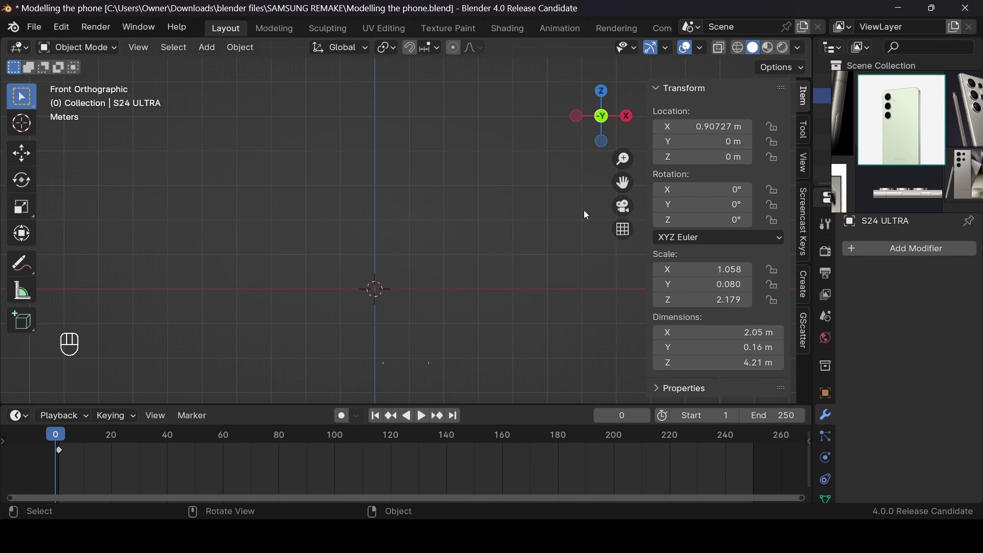
scroll(880, 155, "down", 2)
scroll(552, 224, "up", 3)
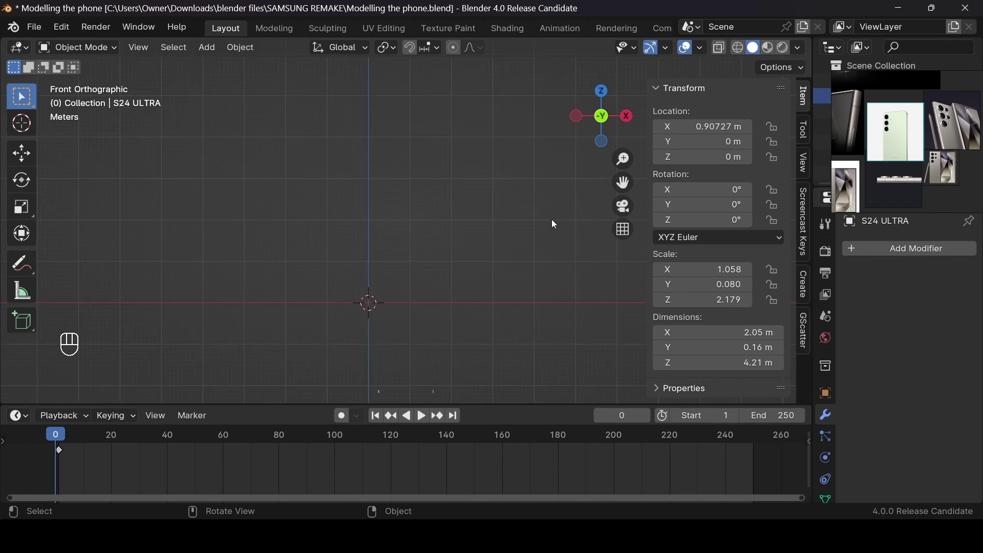
scroll(552, 223, "down", 2)
Box-select the leftover pieces, undo hiding the phone, and select the restored parts to check them
left_click_drag(367, 374, 405, 393)
middle_click_drag(551, 202, 495, 203)
key("ctrl+z")
key("ctrl+z")
key("ctrl+z")
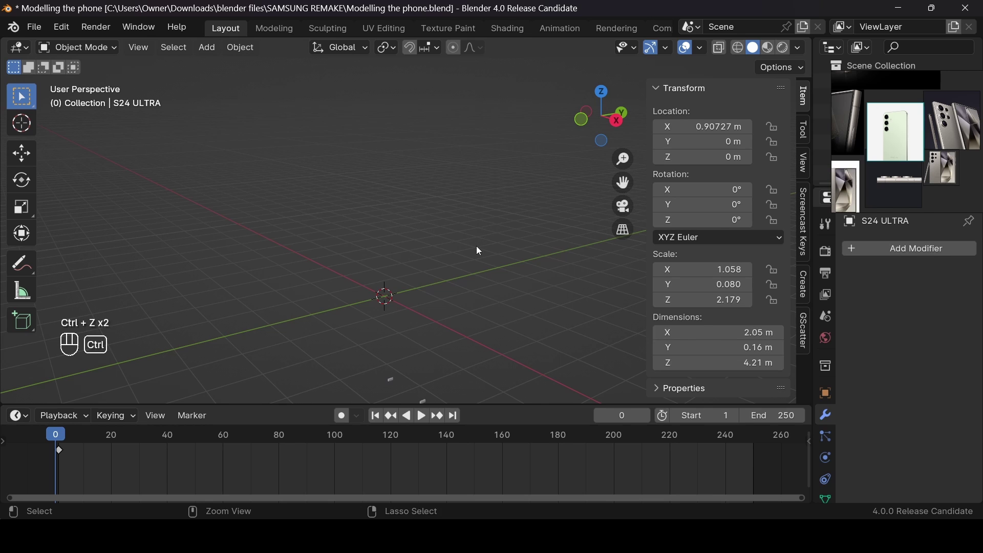
left_click_drag(606, 101, 591, 120)
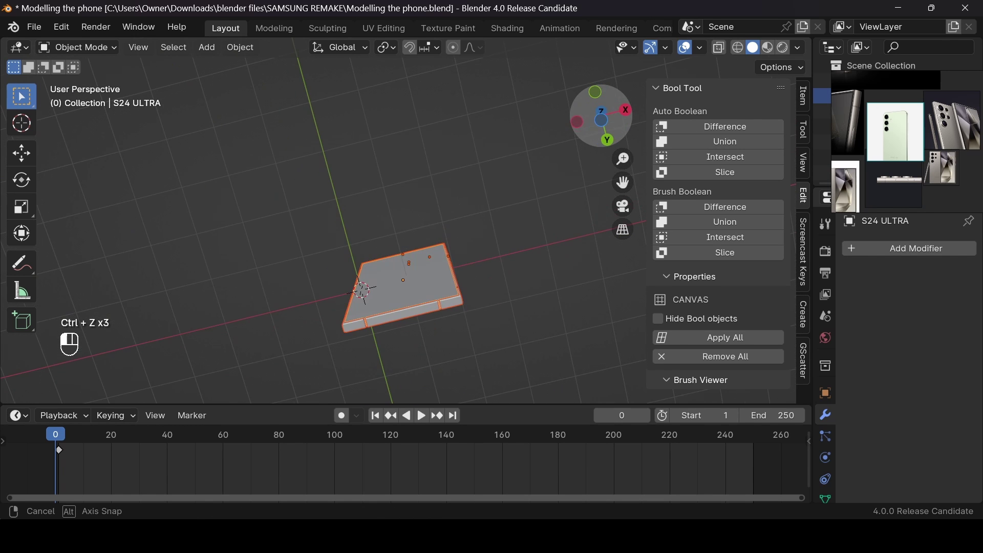
left_click_drag(308, 218, 480, 346)
left_click_drag(597, 119, 522, 165)
Undo further back through the side button parenting until the deleted reference image behind the phone is restored
key("ctrl+z")
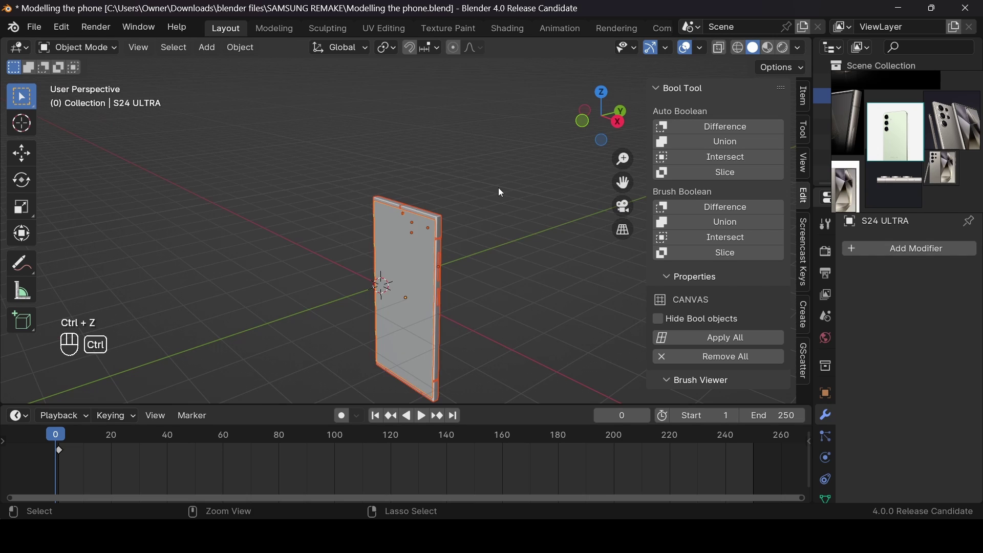
key("ctrl+z")
key("ctrl+z")
key("ctrl+z")
key("ctrl+z")
key("ctrl+z")
key("ctrl+z")
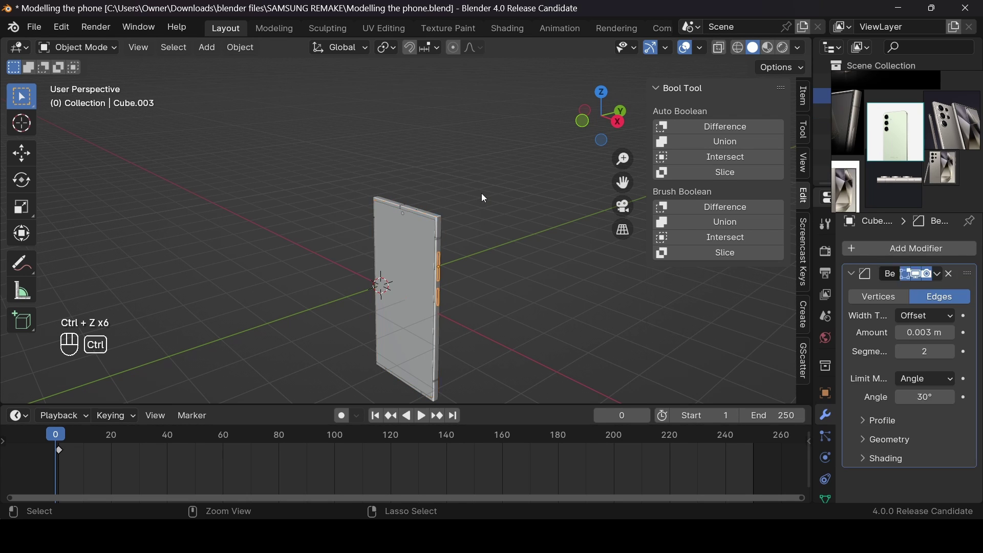
key("ctrl+z")
key("ctrl+z")
key("ctrl+z")
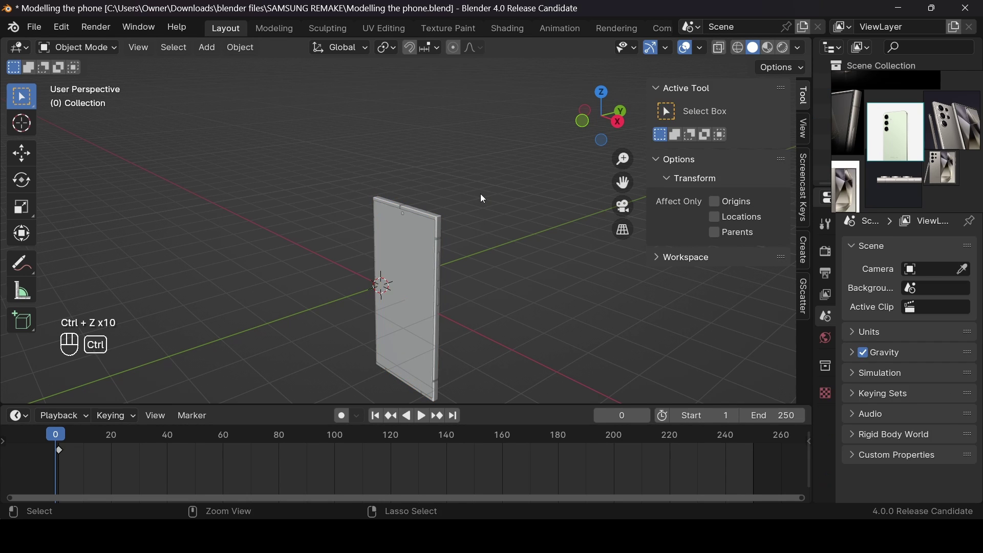
Try moving the S24 ULTRA body to check whether the side buttons follow it
left_click(427, 263)
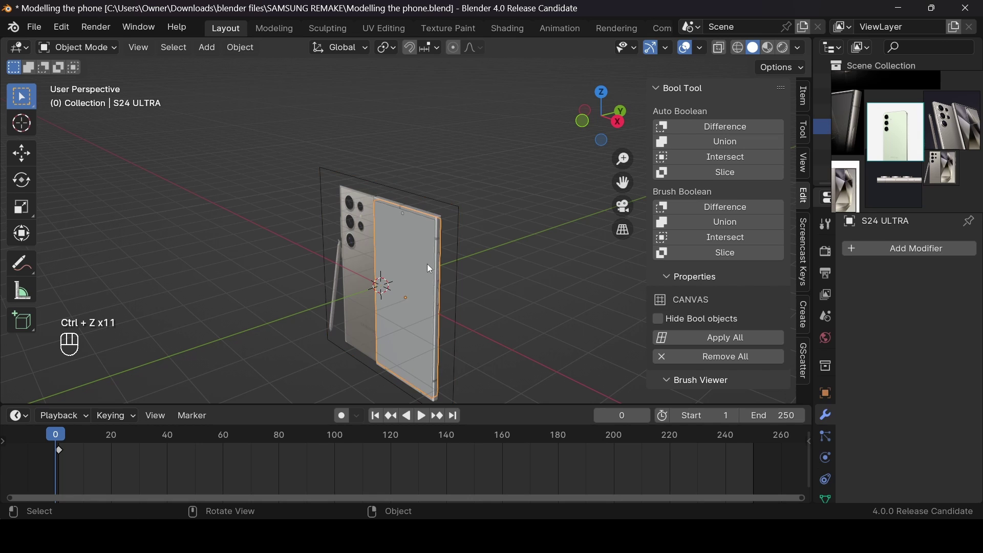
key("g")
left_click(438, 273)
scroll(438, 273, "up", 4)
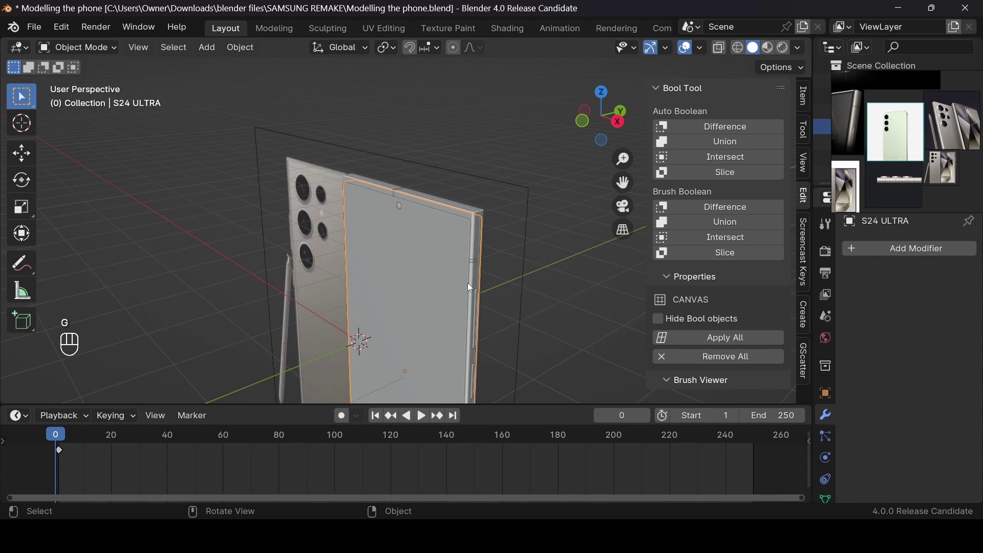
Parent the side buttons to the S24 ULTRA body with Object (Keep Transform) and test with a trial move
left_click(429, 291, "shift")
left_click(429, 291, "shift")
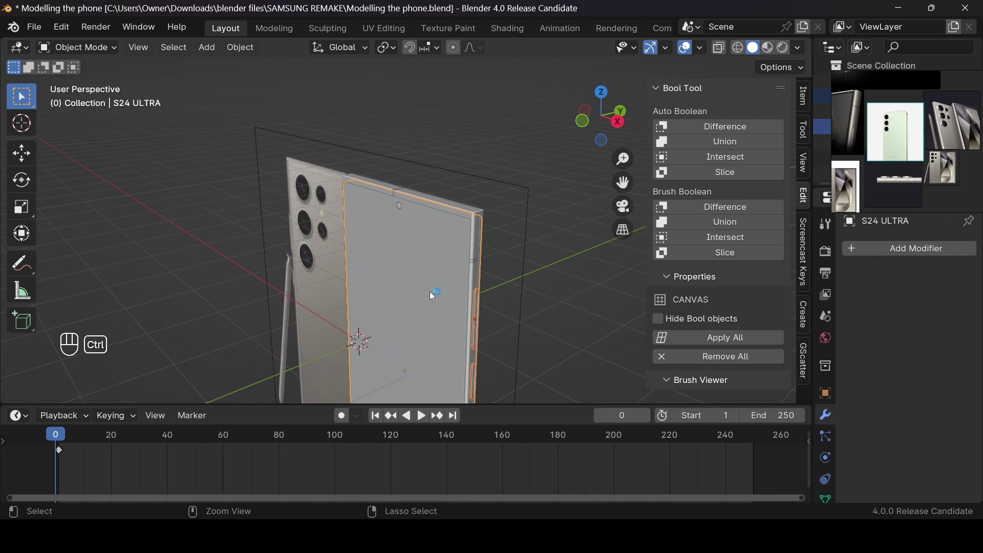
key("ctrl+p")
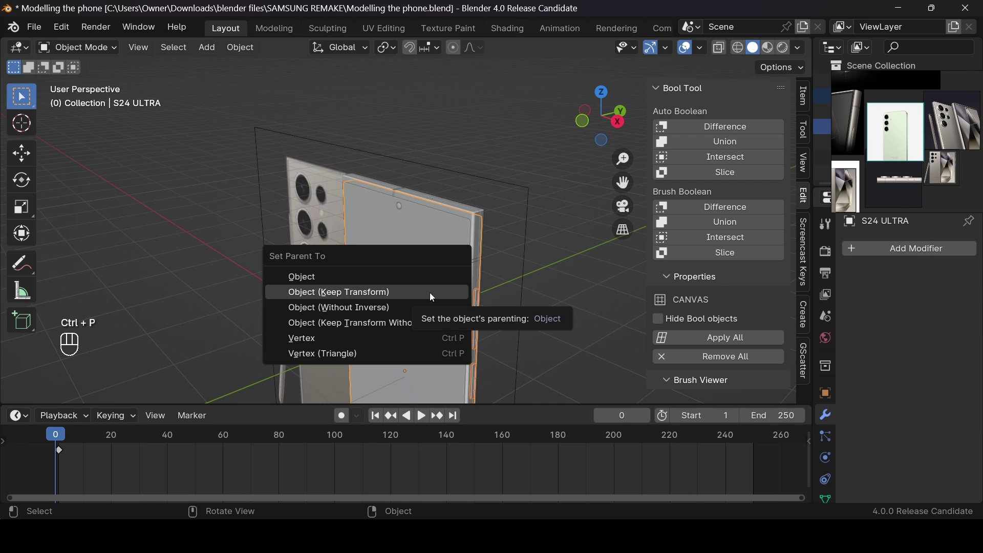
left_click(431, 295)
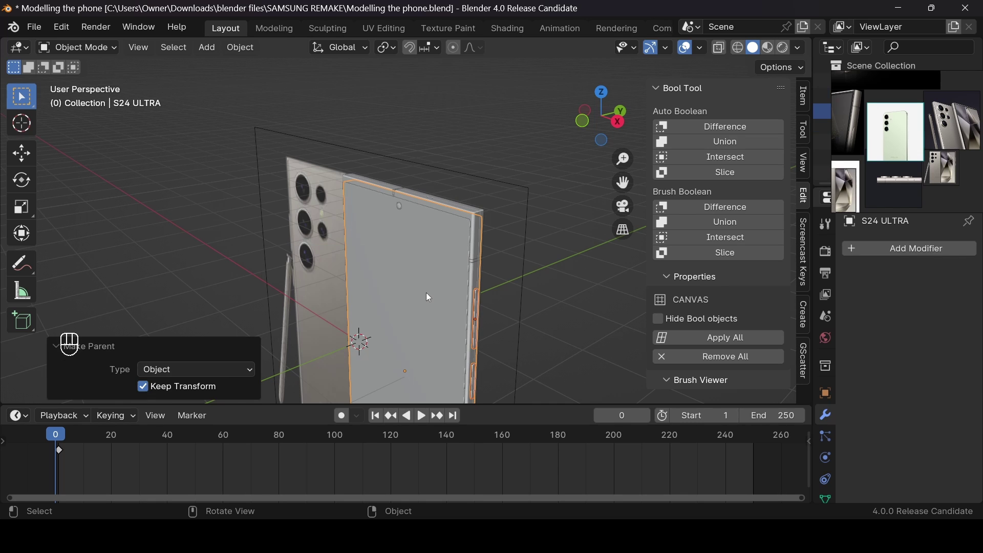
key("g")
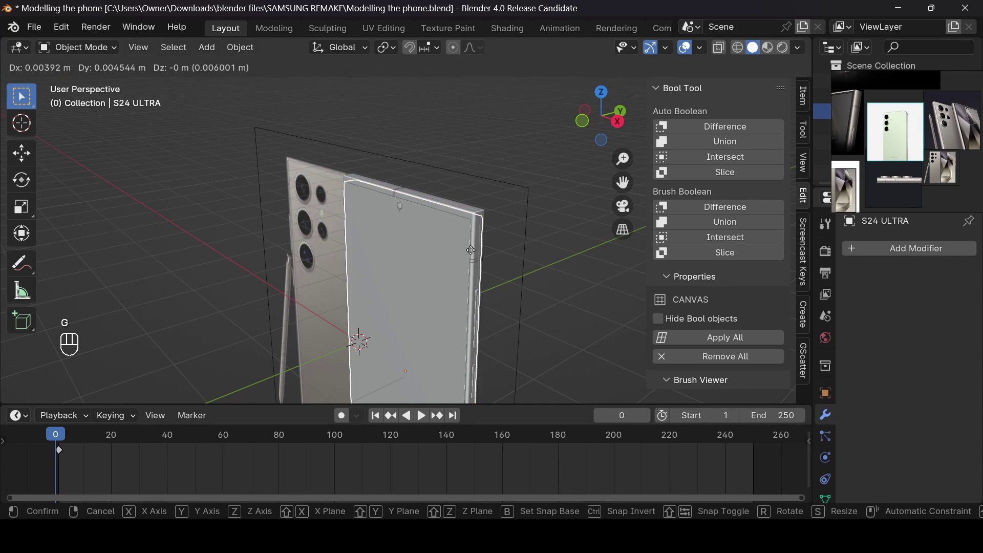
key("Escape")
Consult the S22 reference images in front view, then hide the S24 reference image and the phone model
left_click(583, 128)
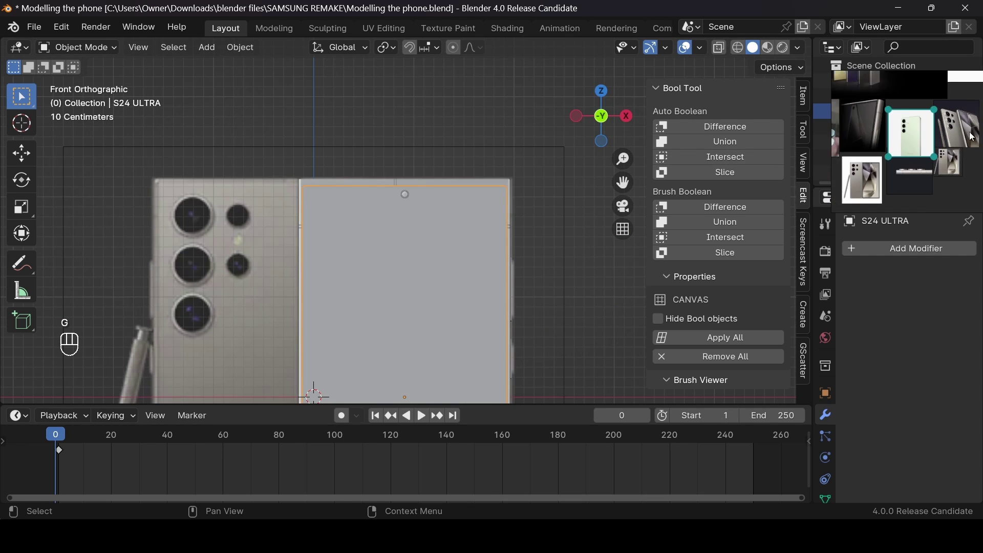
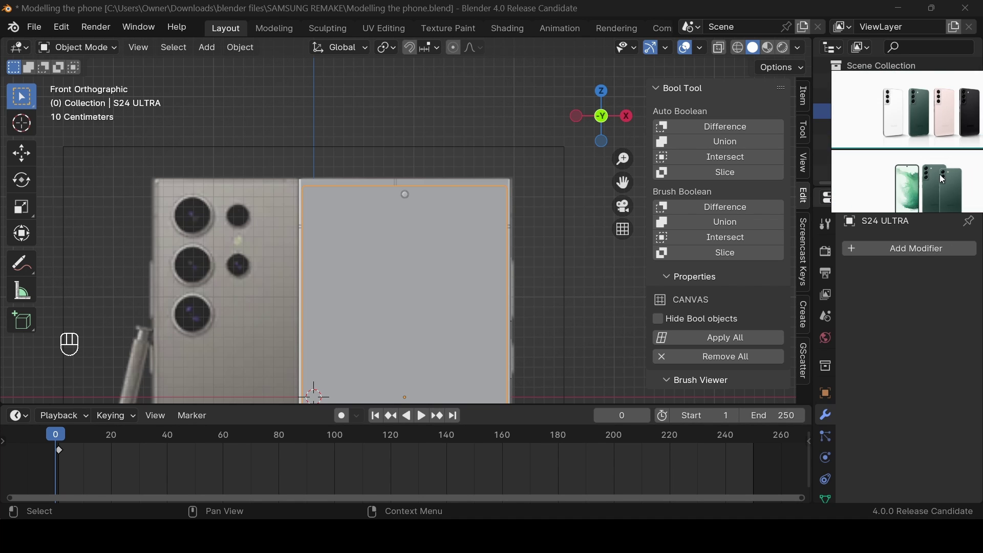
scroll(220, 270, "down", 6)
scroll(318, 290, "up", 3)
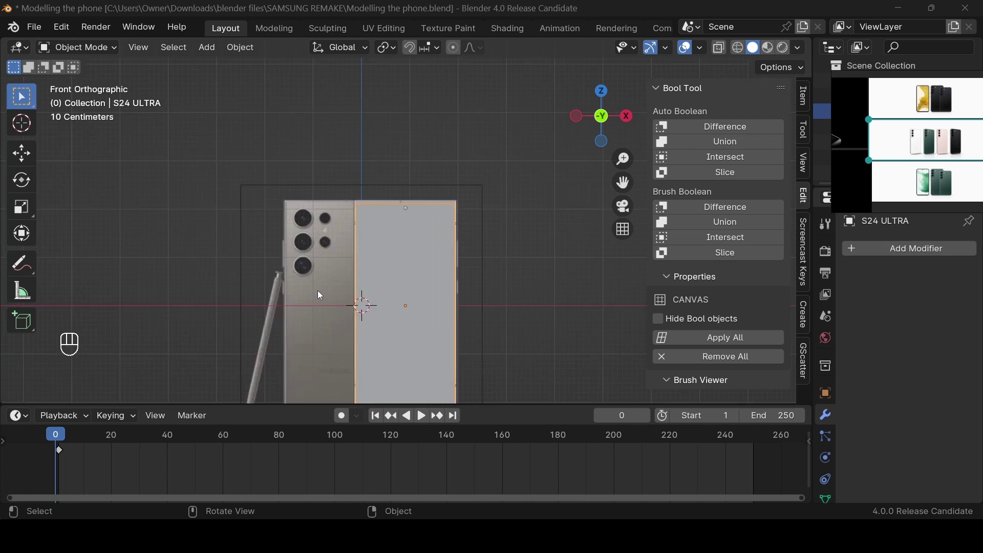
scroll(321, 292, "down", 2)
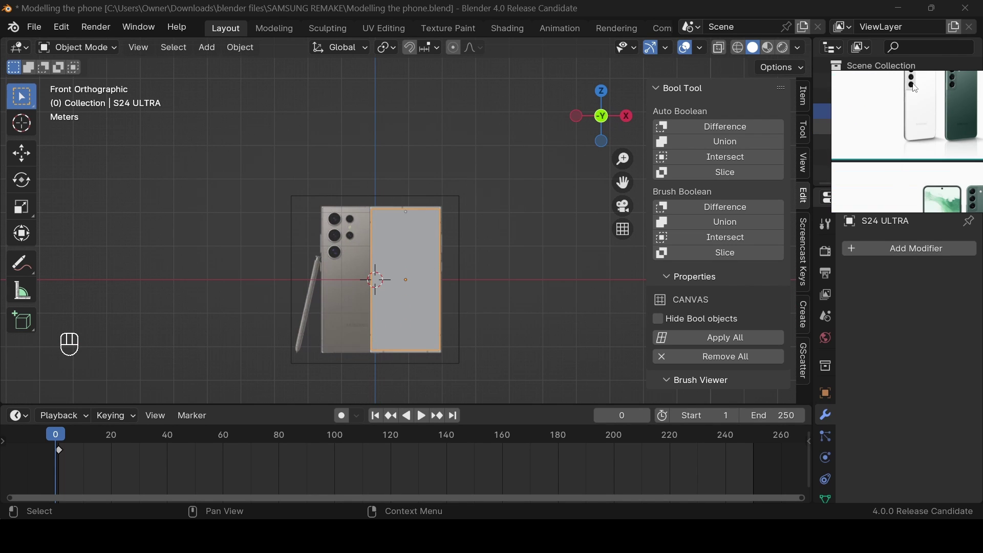
scroll(314, 299, "down", 4)
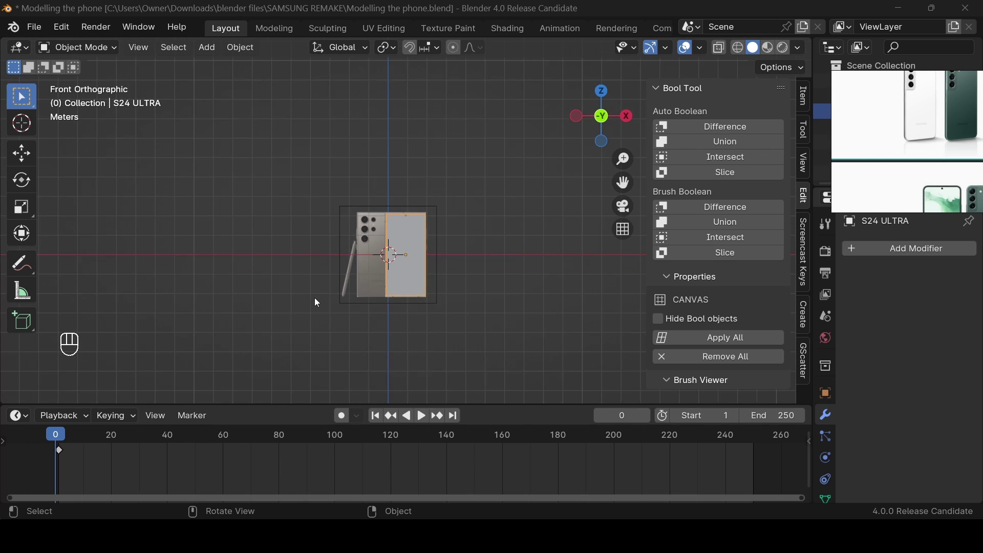
scroll(315, 302, "up", 2)
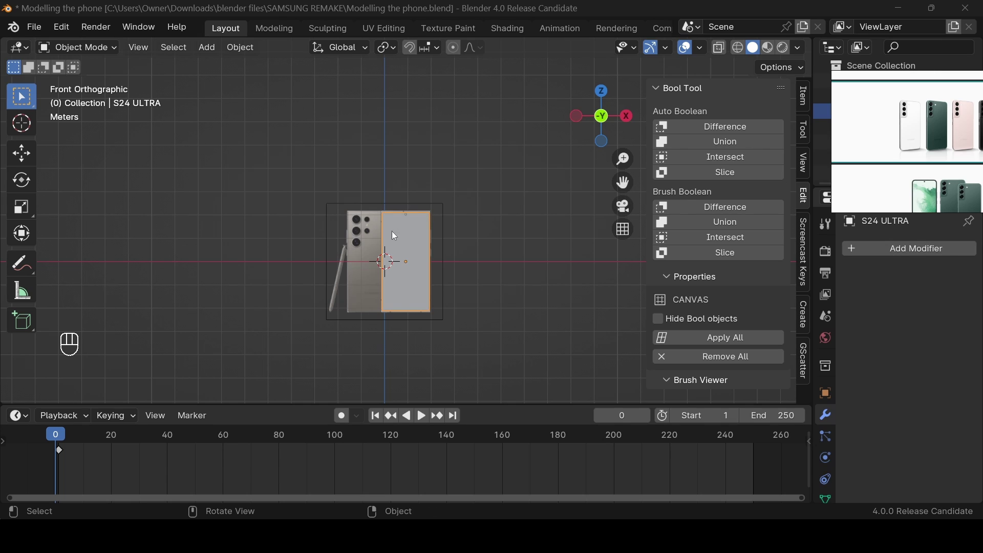
left_click(358, 241)
key("h")
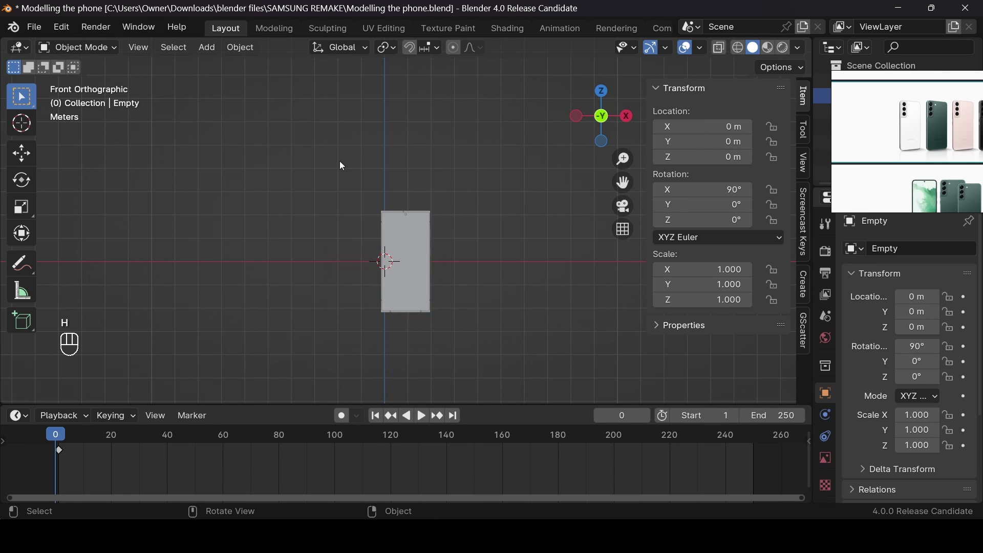
key("h")
Load the green S22 phones image from the samsung folder as a reference image aligned to the front view
key("shift+a")
mouse_move(464, 285)
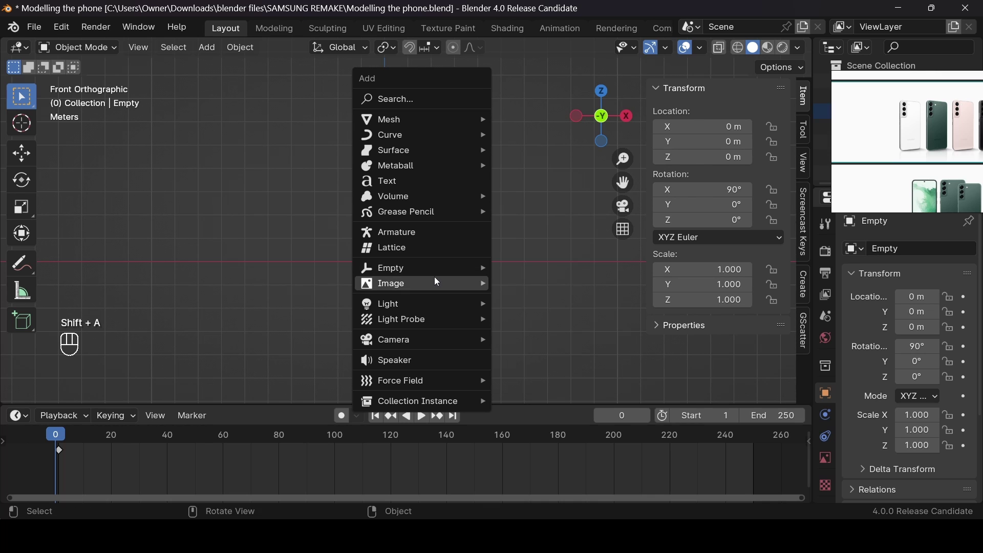
left_click(502, 285)
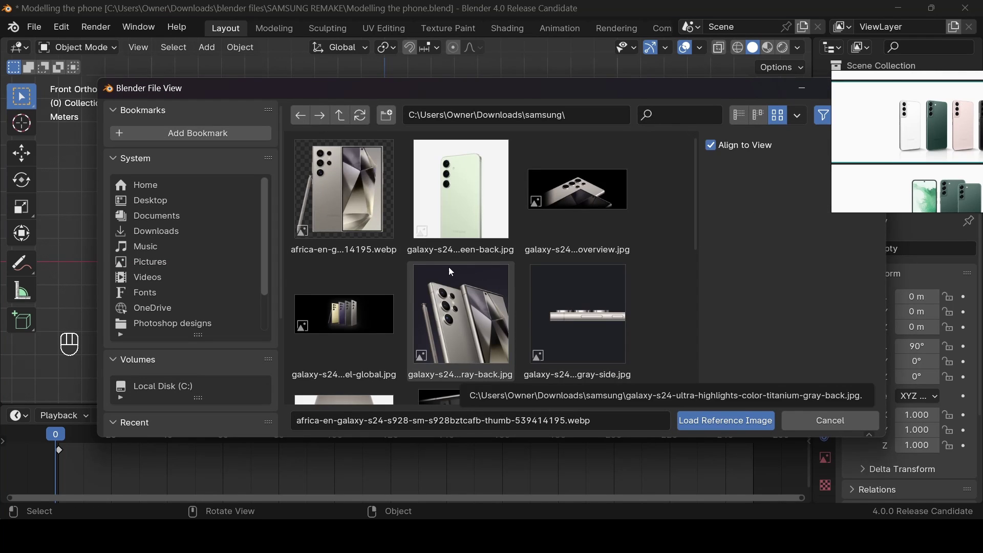
scroll(452, 250, "down", 5)
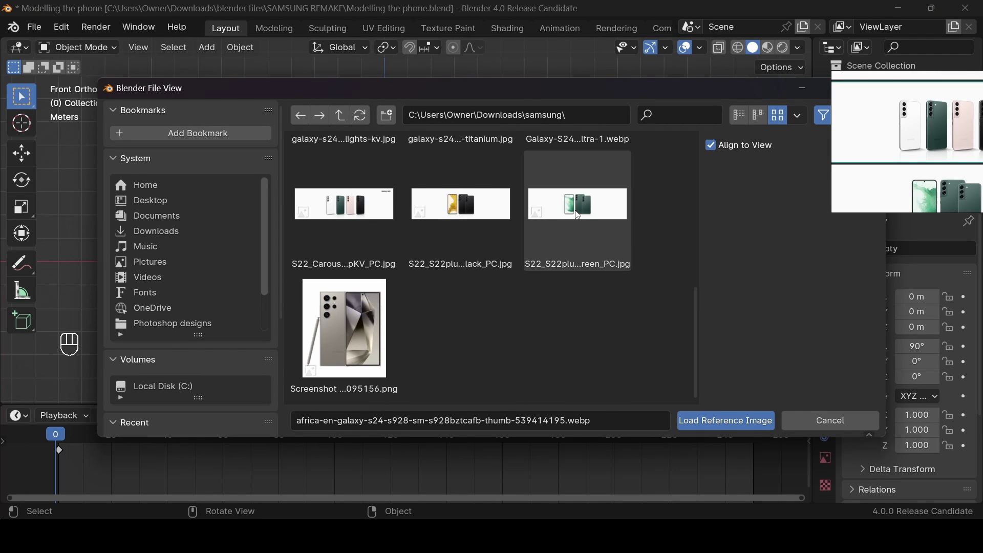
left_click(557, 225)
left_click(717, 421)
scroll(526, 267, "up", 4)
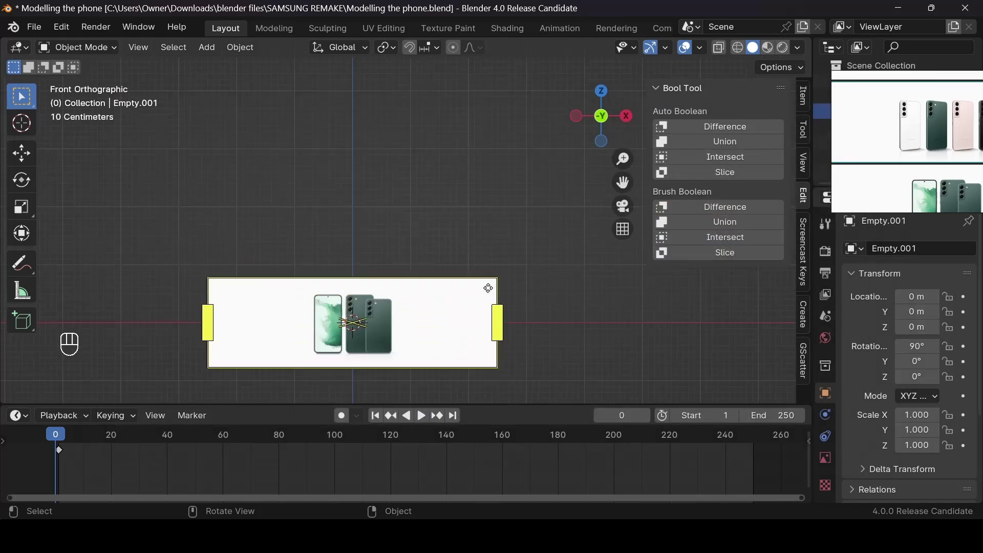
Add a cube in front view and scale it uniformly to about 0.533, roughly the middle green phone's height
scroll(546, 225, "down", 3)
key("KP_Decimal")
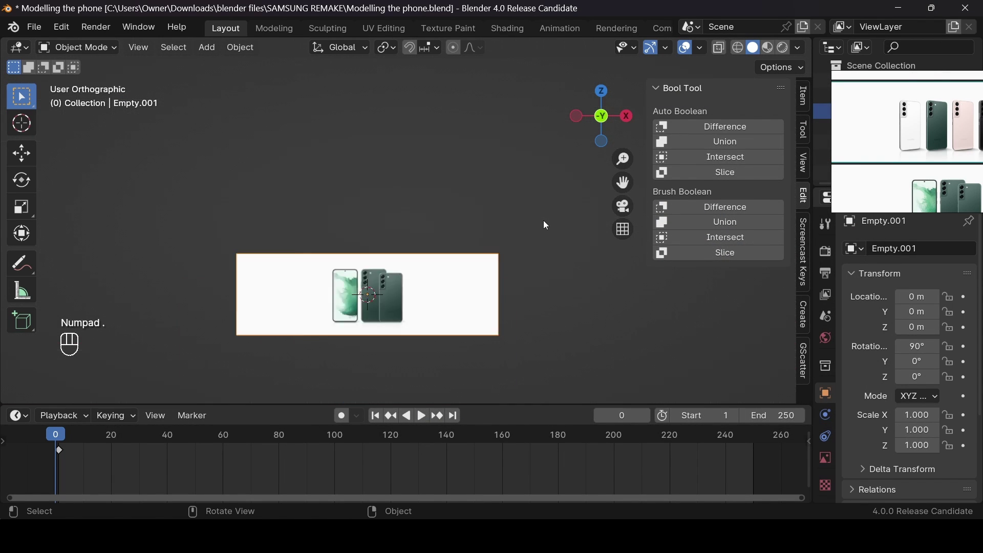
scroll(519, 204, "up", 6)
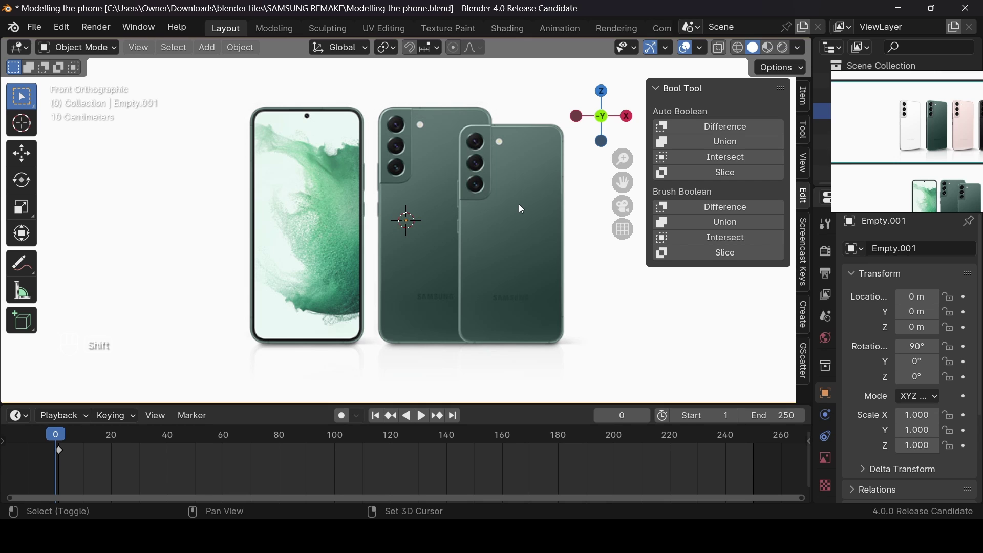
key("shift+a")
mouse_move(481, 77)
left_click(571, 92)
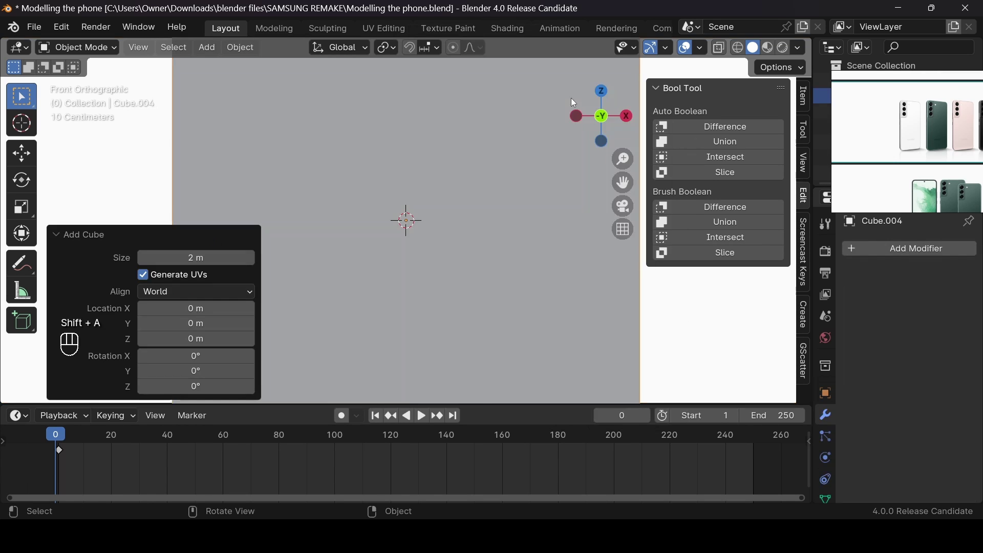
scroll(540, 163, "down", 5)
scroll(540, 163, "up", 3)
key("s")
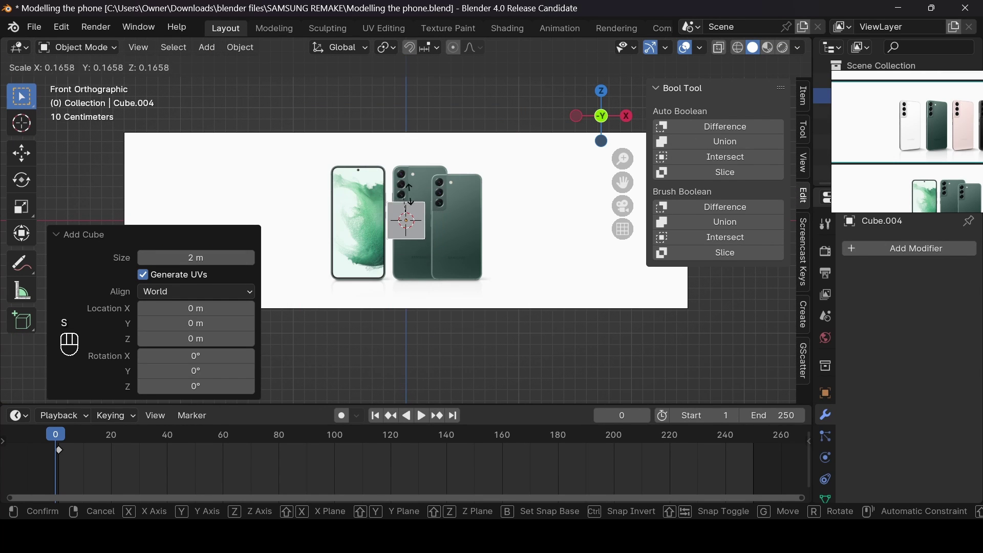
right_click(459, 151)
key("s")
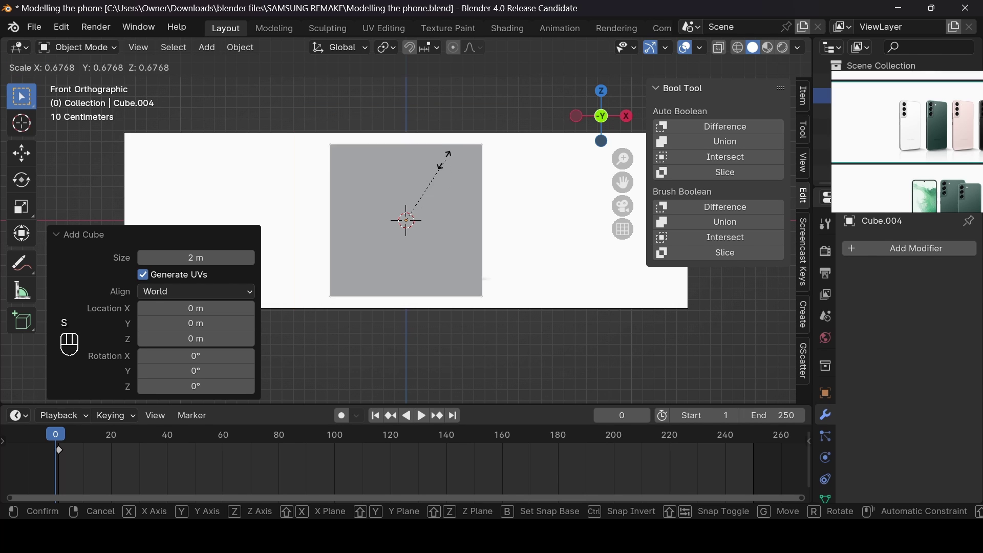
left_click(475, 190)
Scale the cube along X to about 0.611 and move it about 0.13 m along X over the middle phone
key("s")
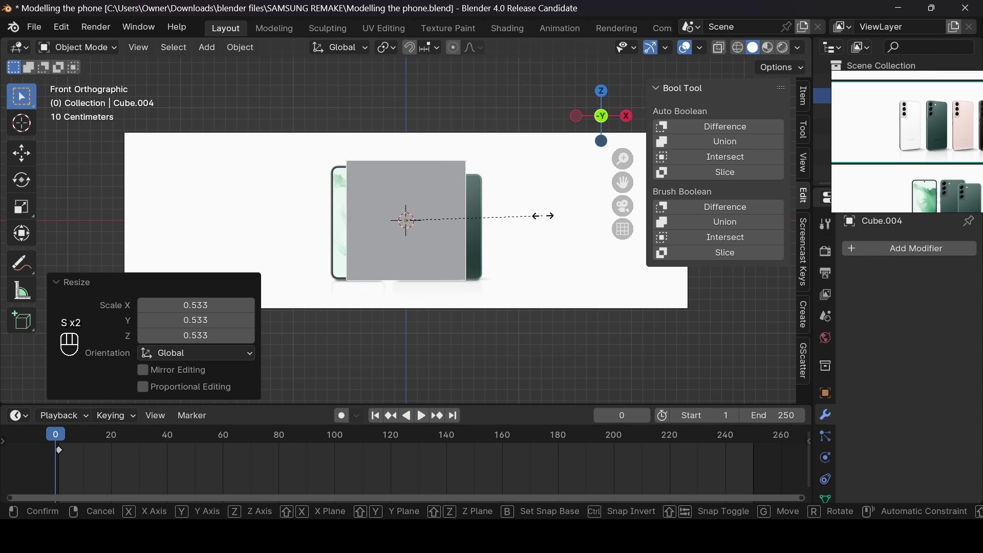
key("x")
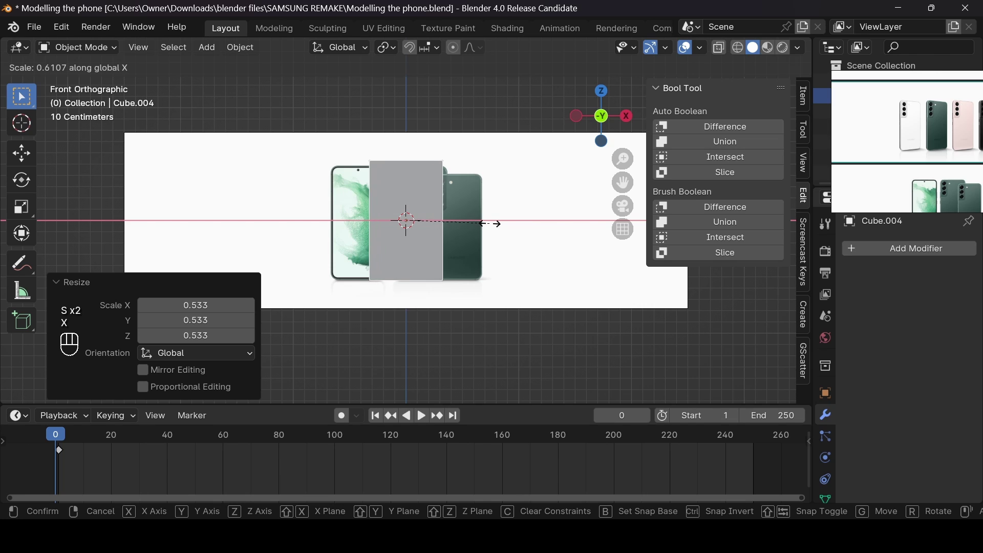
left_click(491, 224)
key("g")
key("x")
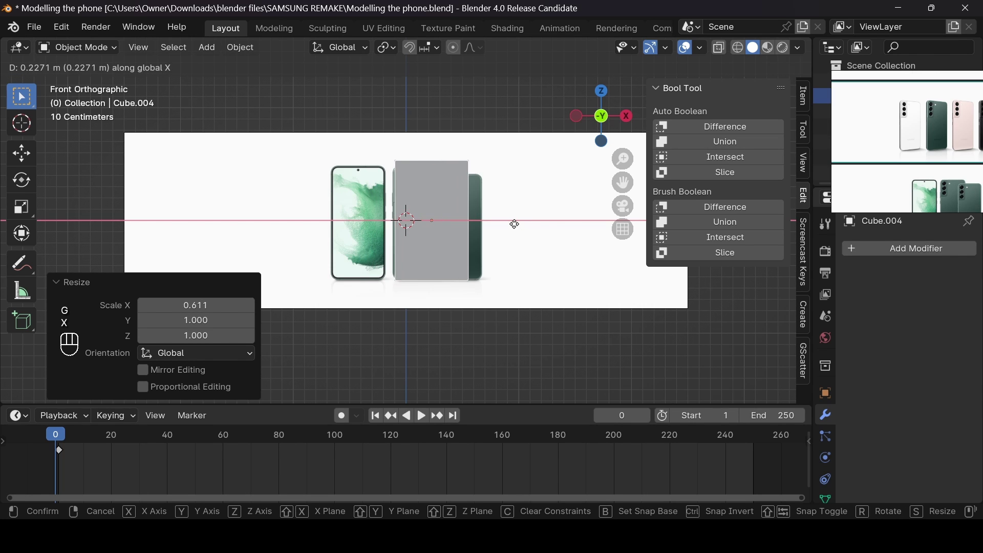
left_click(506, 228)
Compare the cube with the reference in X-ray, then narrow it along X by about 0.778 to the middle phone's width
scroll(506, 229, "up", 2)
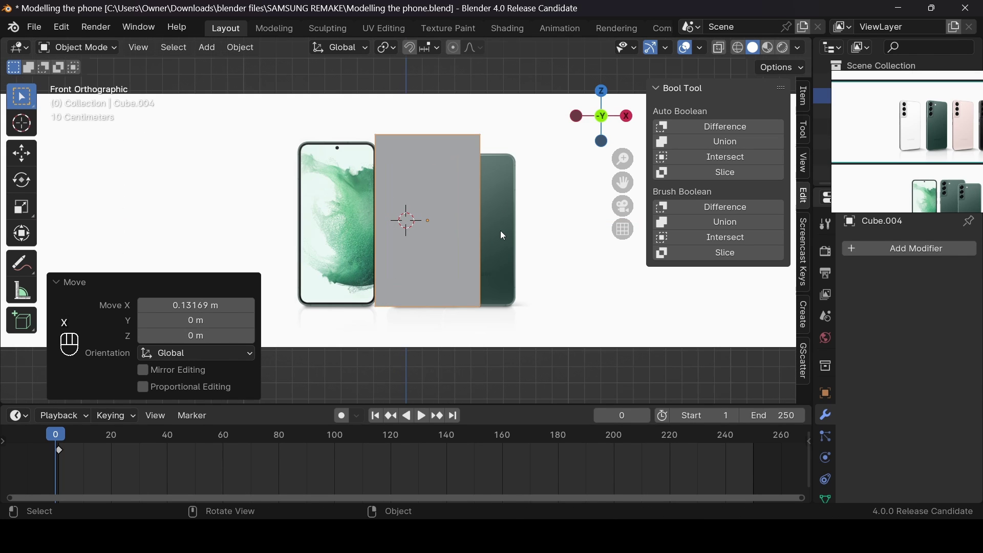
scroll(523, 245, "down", 2, "alt")
key("alt+z")
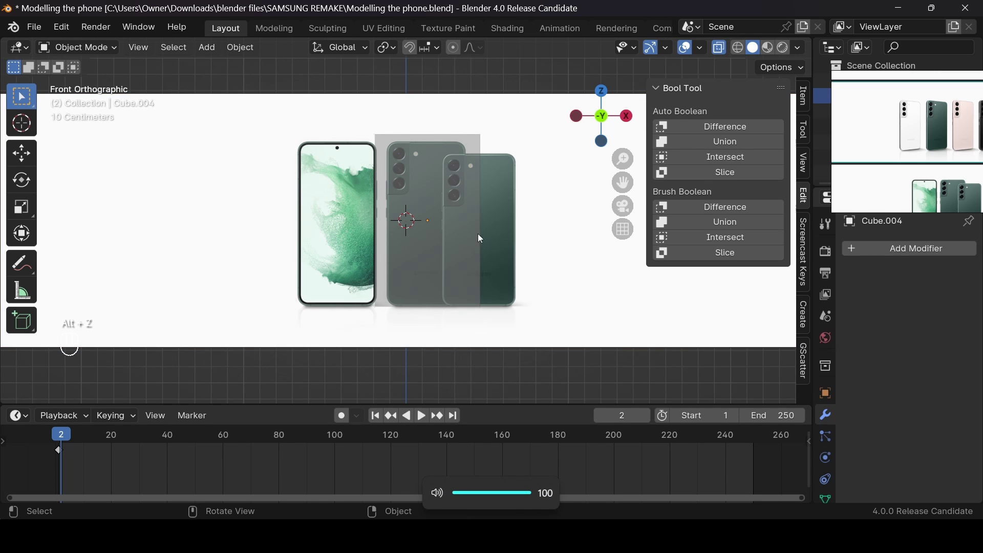
key("alt+z")
key("s")
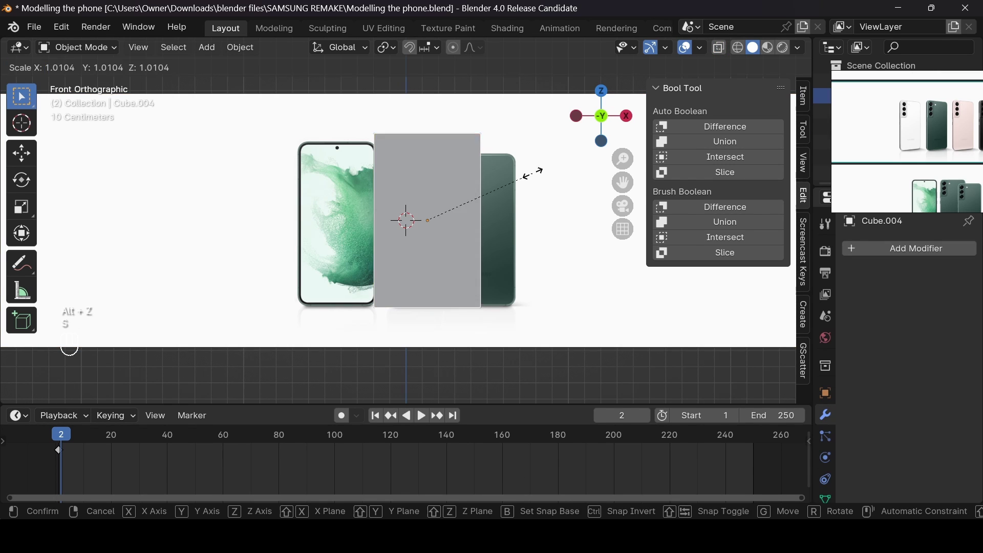
key("x")
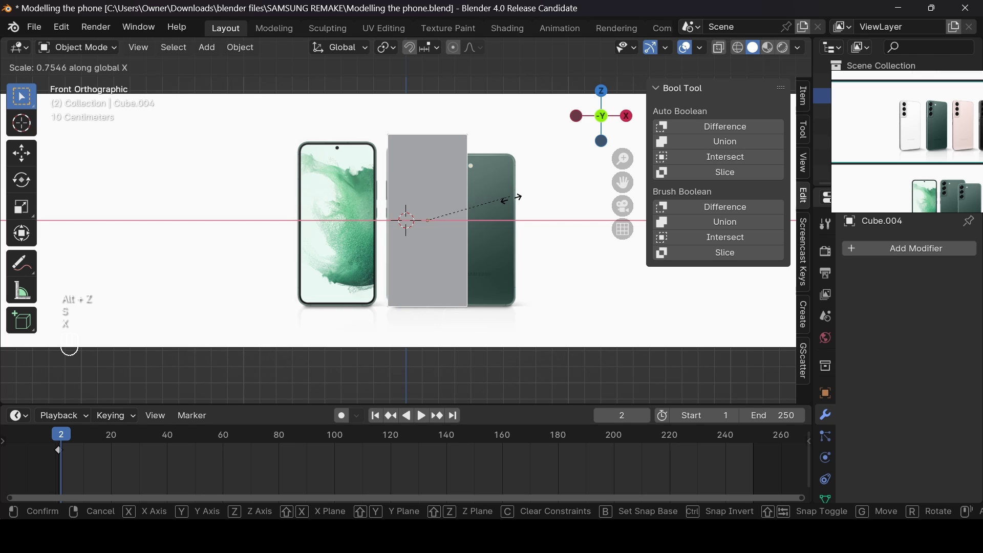
left_click(518, 200)
Lower the cube about 0.035 m along Z and scale it by about 0.928 in Z to meet the phone's bottom edge
key("s")
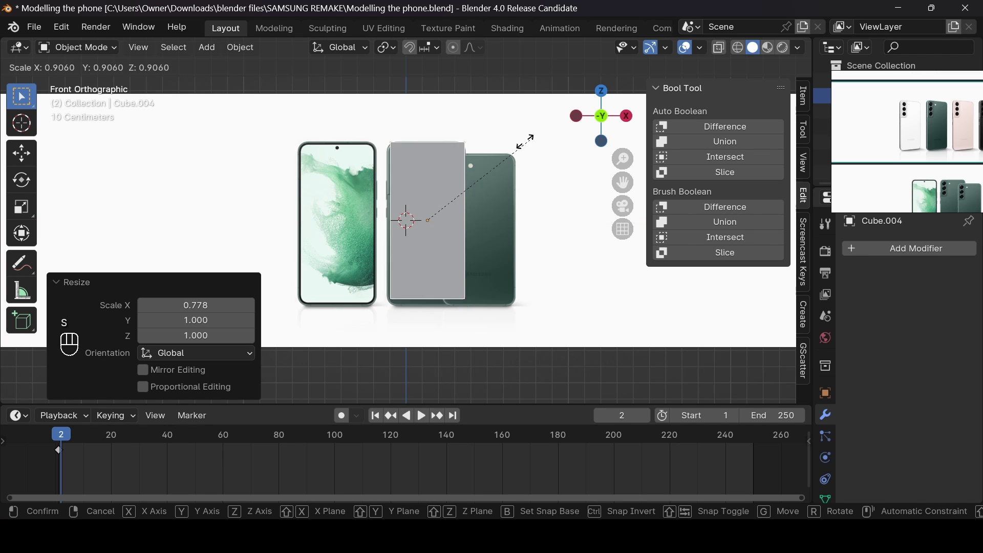
key("z")
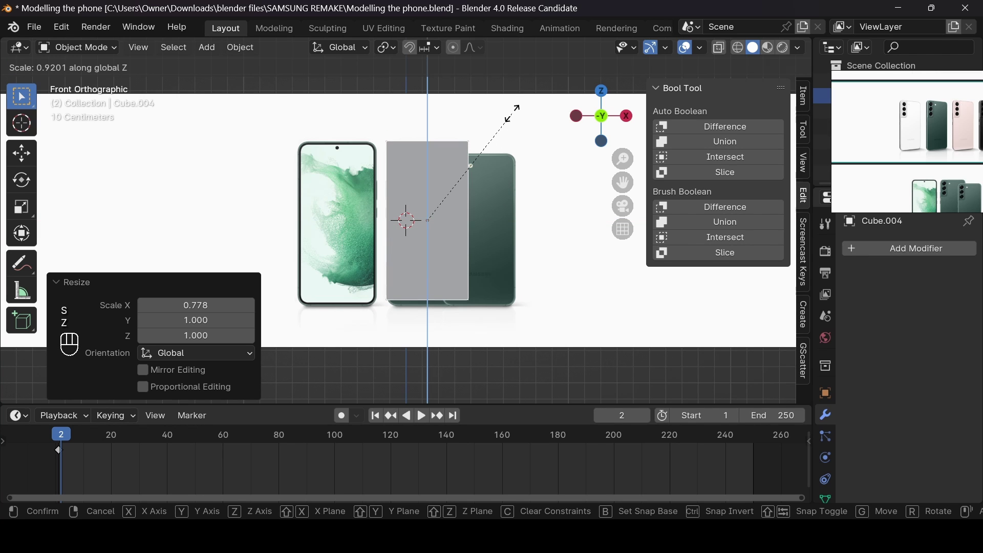
right_click(515, 116)
key("g")
key("z")
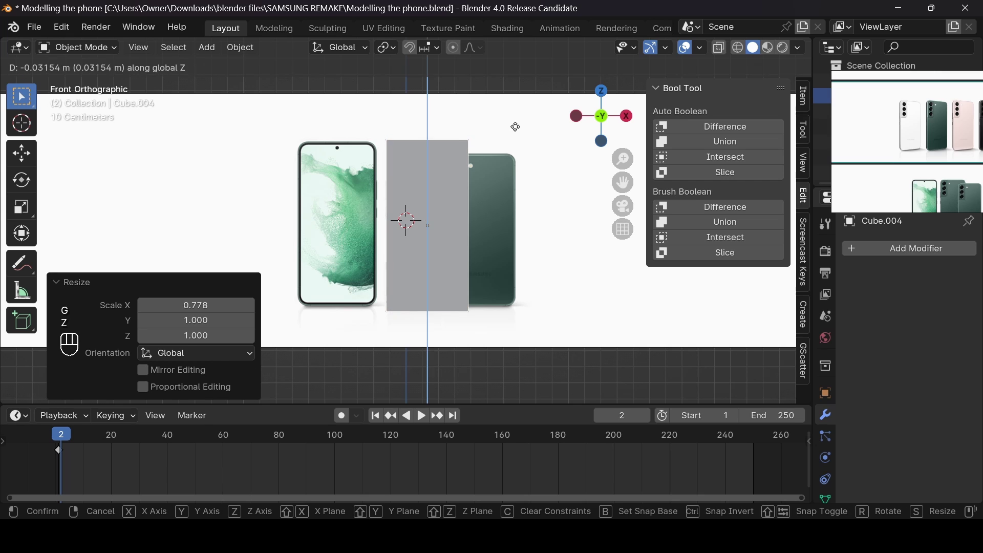
left_click(515, 124)
key("s")
key("z")
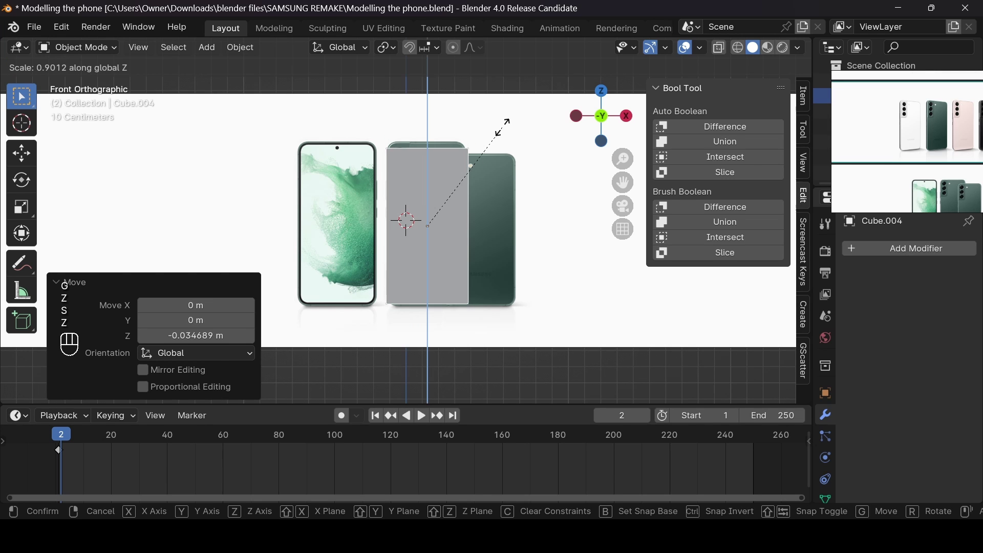
left_click(504, 124)
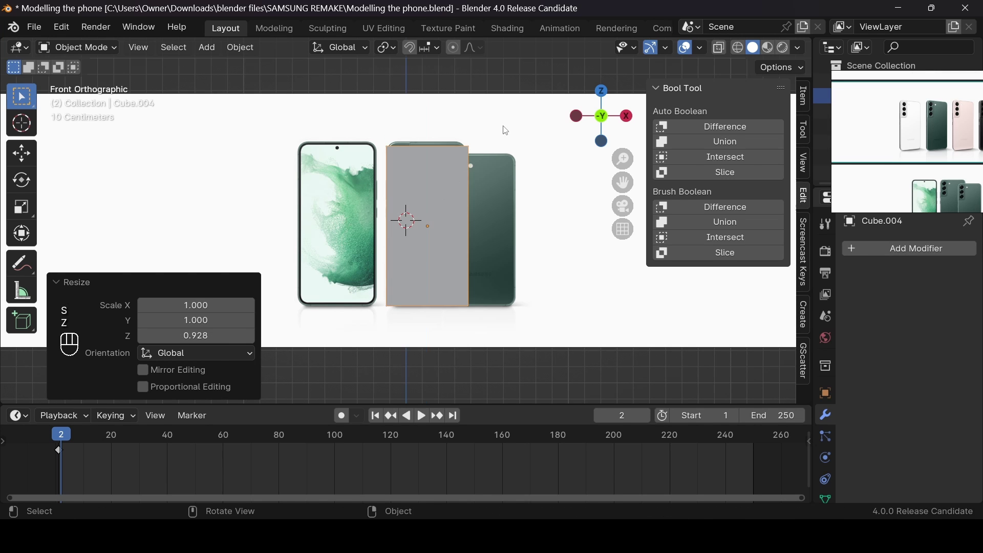
Raise the cube about 0.016 m along Z and scale it by about 1.03 in Z to fit the phone's full height
key("g")
key("z")
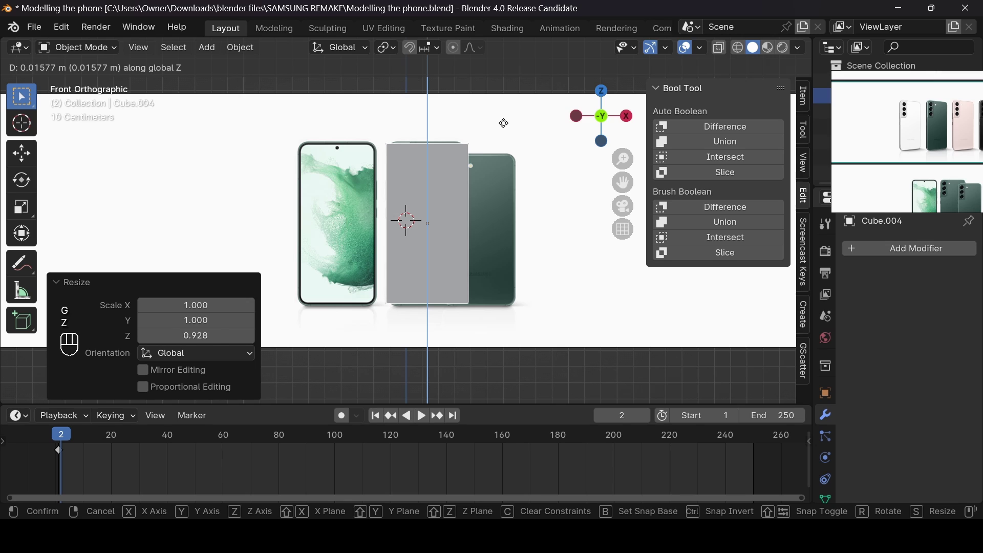
left_click(503, 123)
key("s")
key("z")
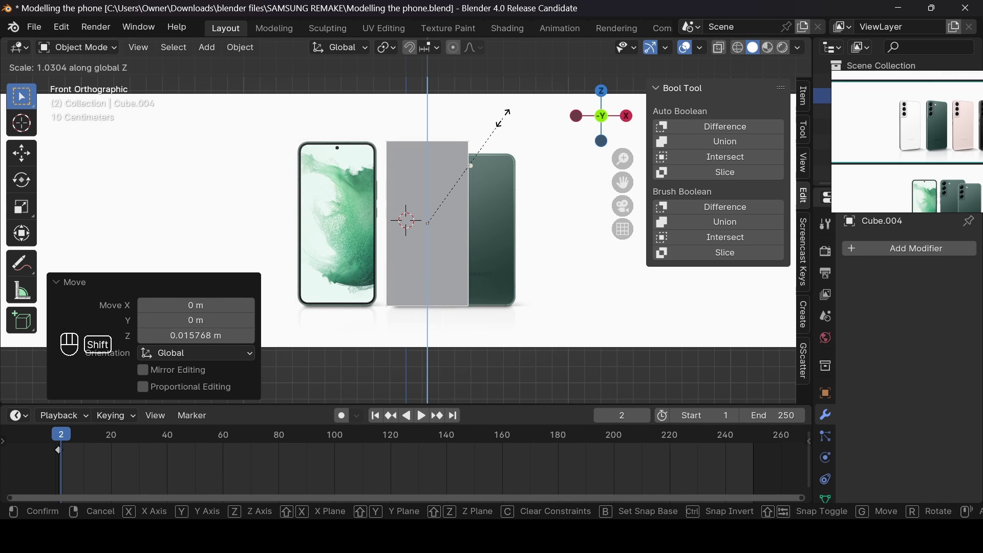
left_click(503, 119)
key("alt+z")
key("alt+z")
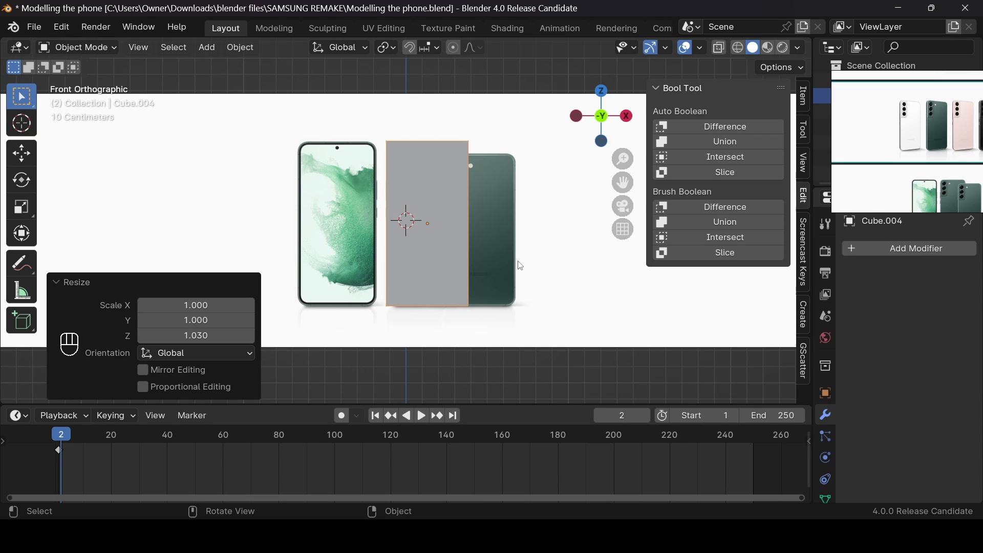
Examine the phone reference images and check the cube's outline against the middle phone in X-ray view
scroll(945, 119, "up", 5)
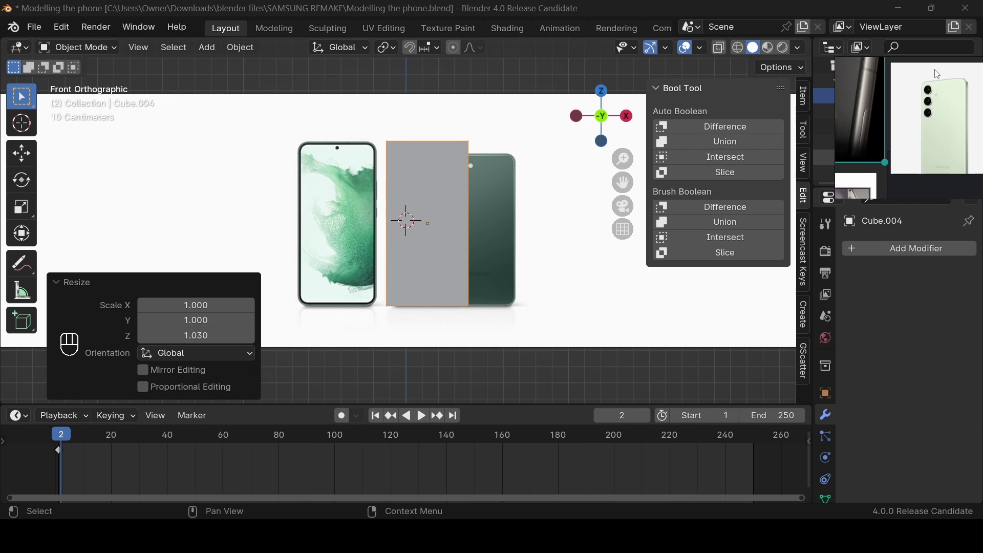
scroll(501, 179, "down", 4)
scroll(502, 182, "up", 6)
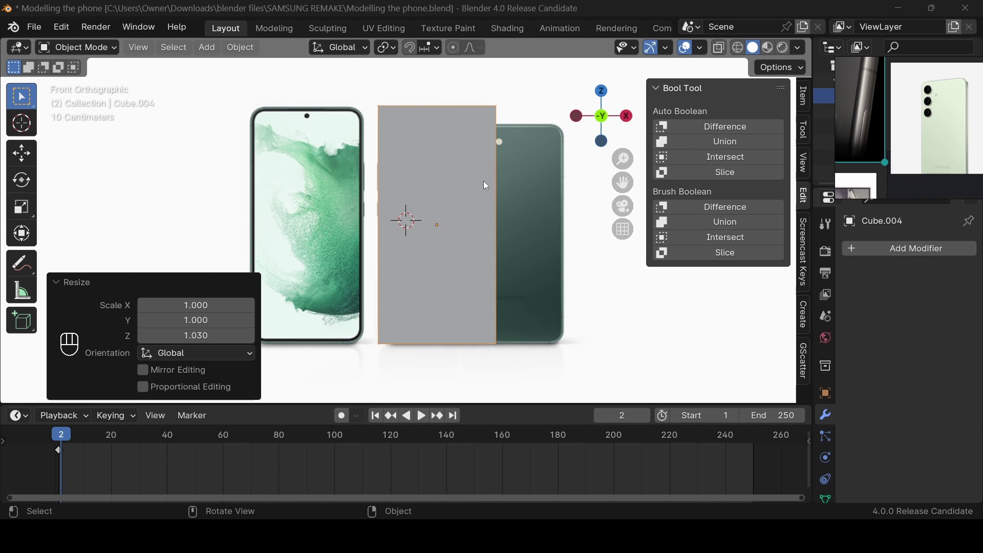
scroll(502, 165, "up", 2)
scroll(503, 165, "down", 1)
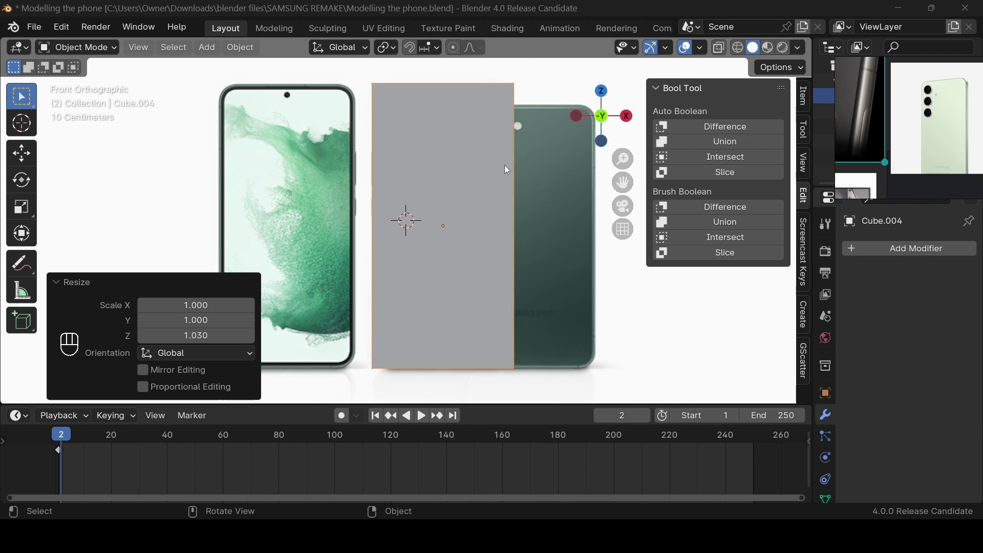
scroll(506, 170, "down", 3)
scroll(508, 171, "up", 3)
key("alt+z")
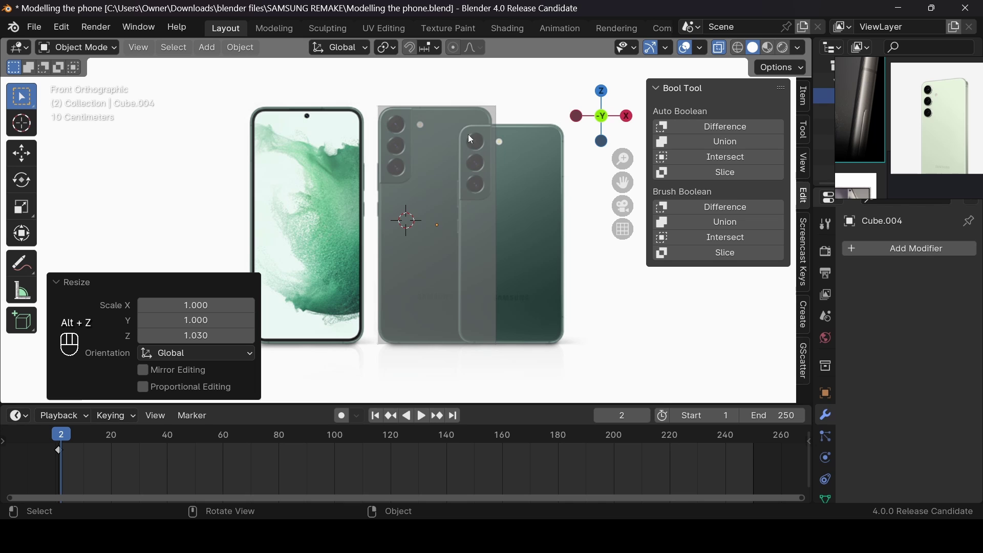
key("alt+z")
key("alt+z")
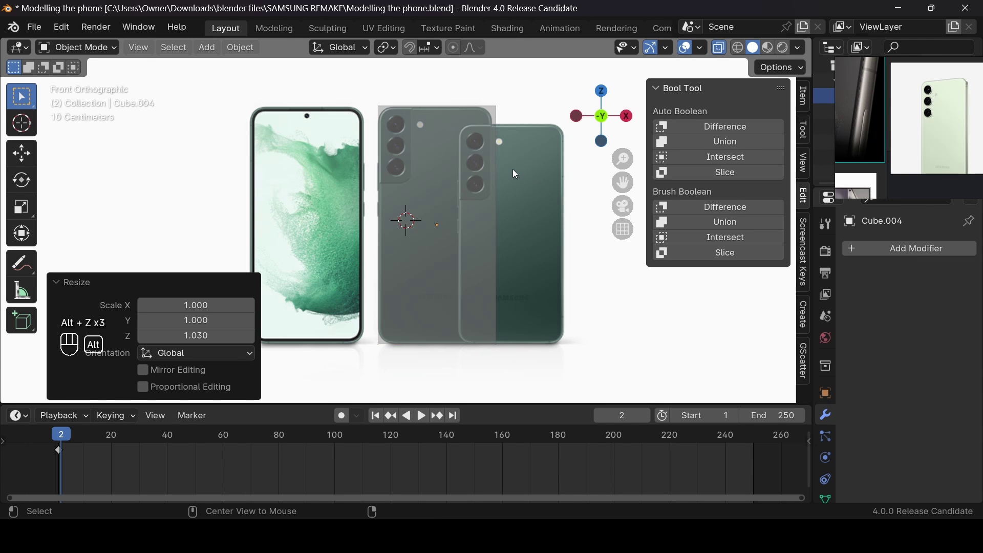
key("alt+z")
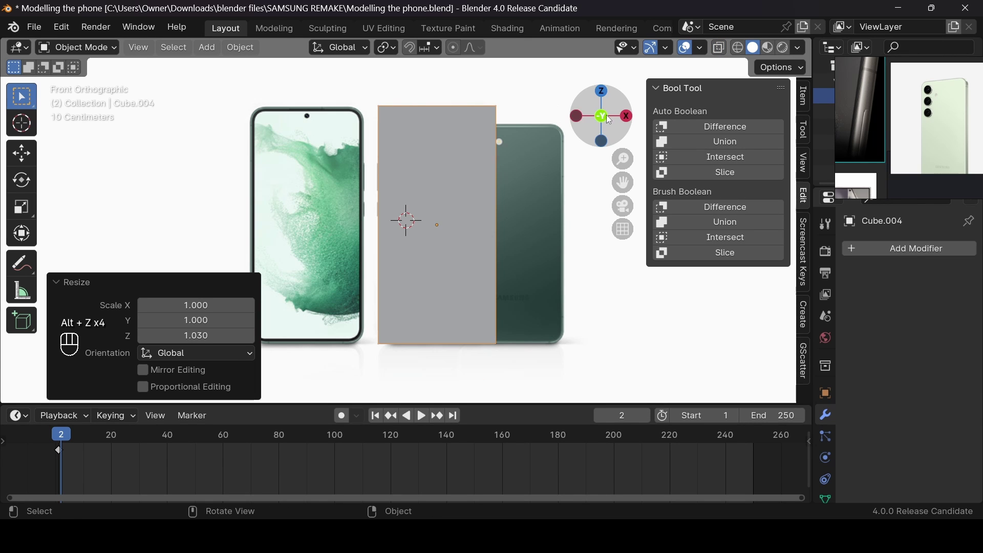
Scale the cube down along Y to flatten it into a phone-like slab
left_click_drag(602, 121, 611, 126)
key("s")
key("x")
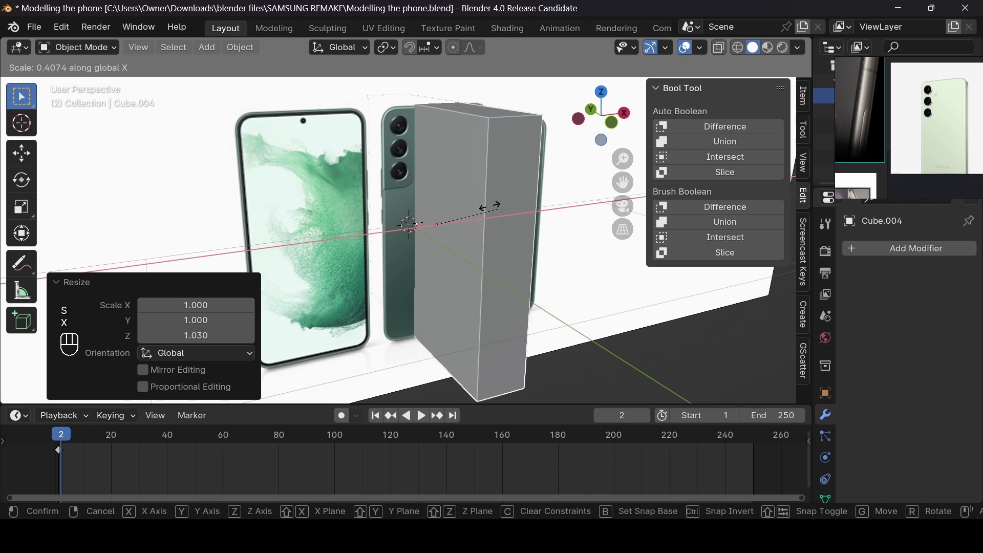
key("y")
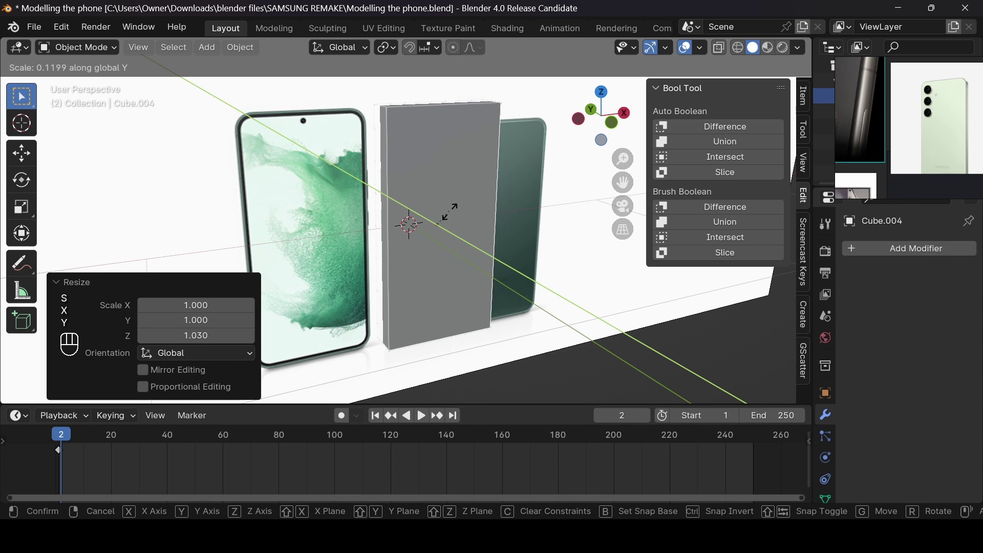
left_click(406, 221)
Select the green phones reference image, enable its opacity setting and lower the opacity to about 0.146
left_click(409, 224)
scroll(557, 186, "down", 3)
scroll(901, 359, "down", 5)
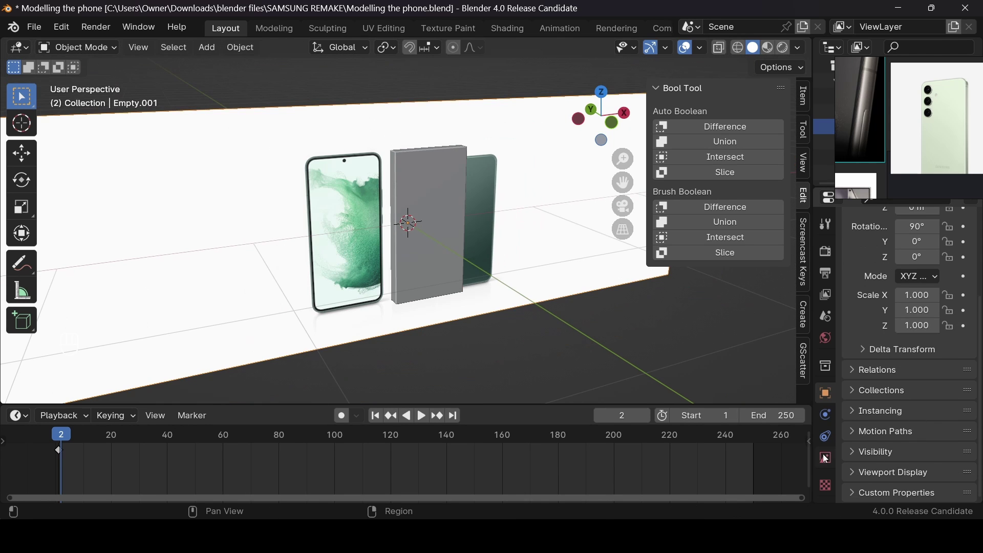
left_click(826, 458)
scroll(915, 400, "up", 2)
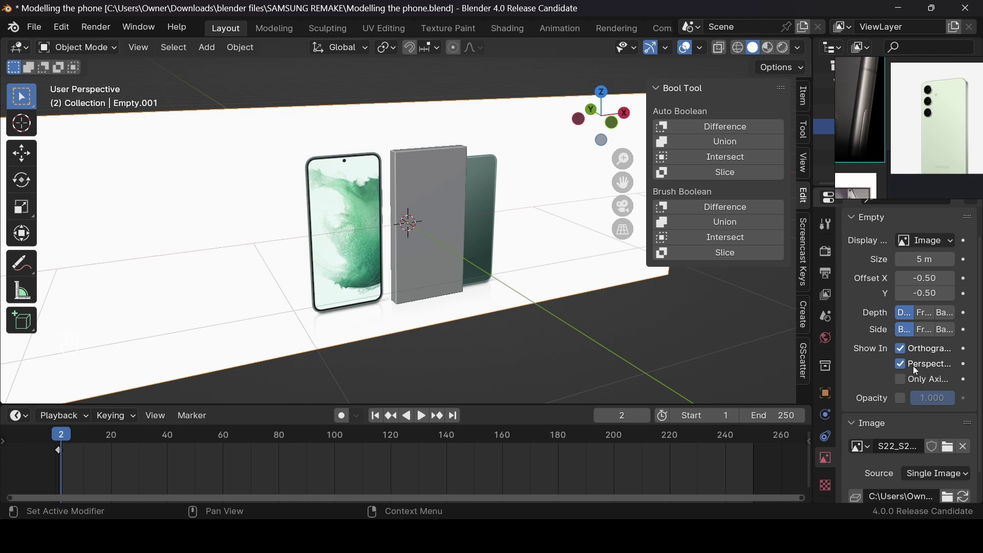
left_click(901, 399)
left_click_drag(934, 399, 887, 380)
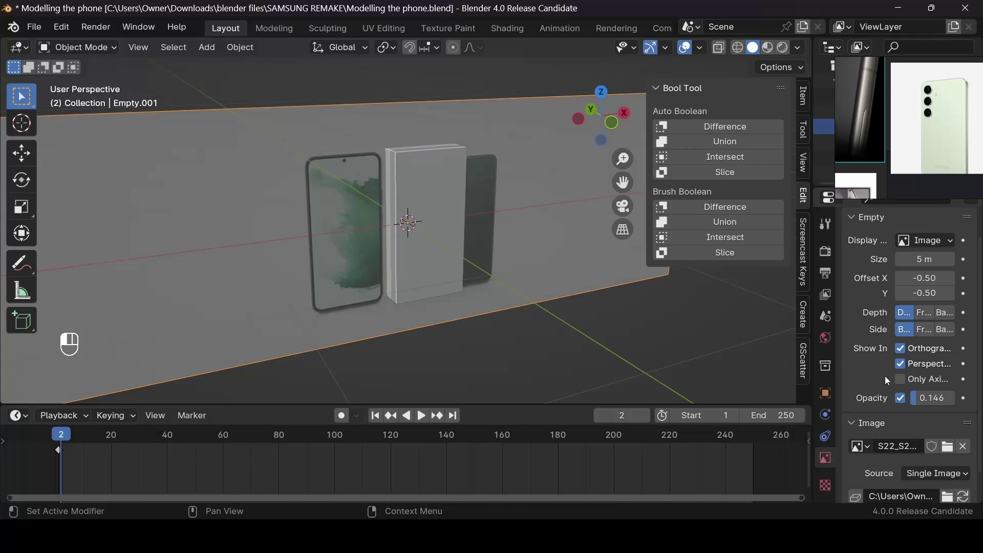
Thin the phone block further along Y by a factor of about 0.333 and inspect its thickness from an angle
scroll(436, 258, "up", 3)
left_click(429, 226)
key("s")
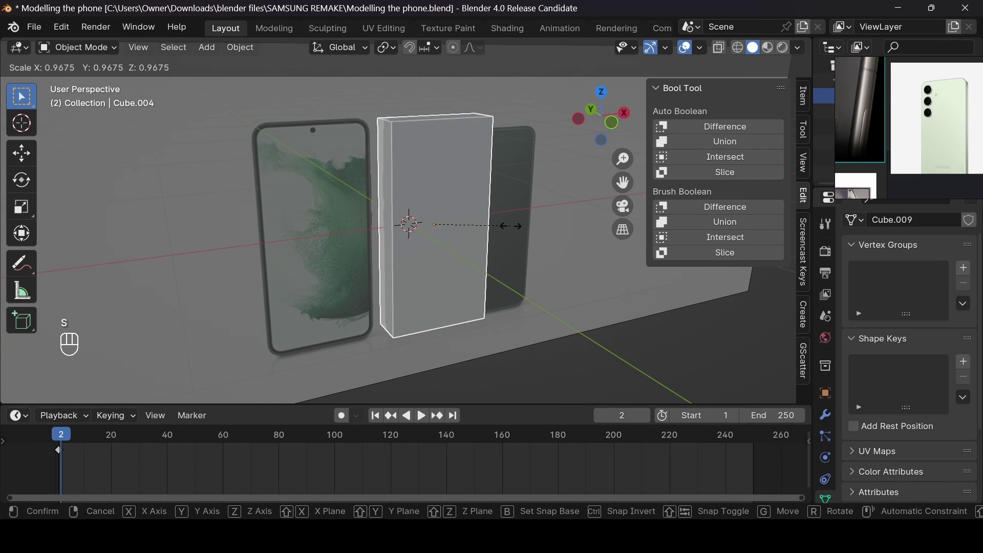
key("y")
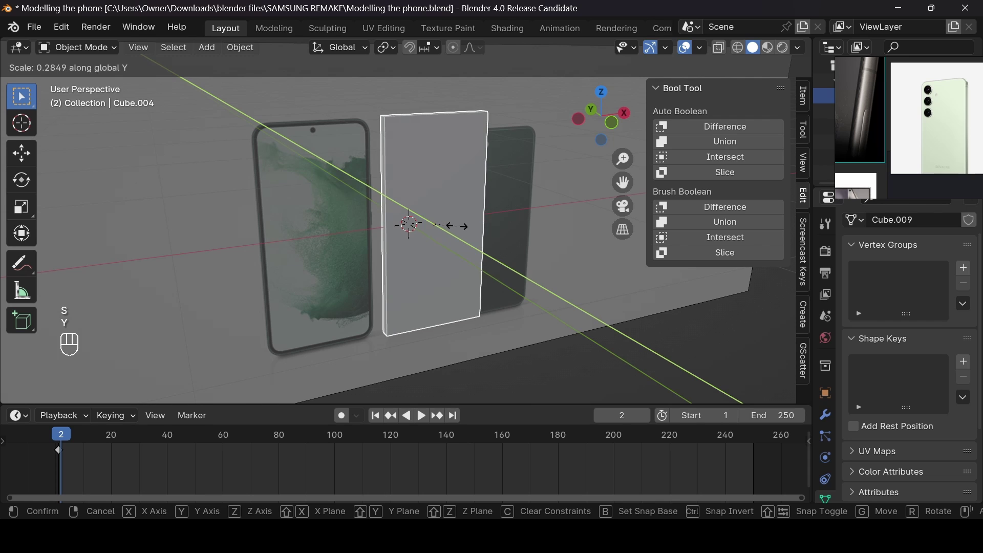
left_click(470, 226)
key("alt+z")
key("alt+z")
key("alt+z")
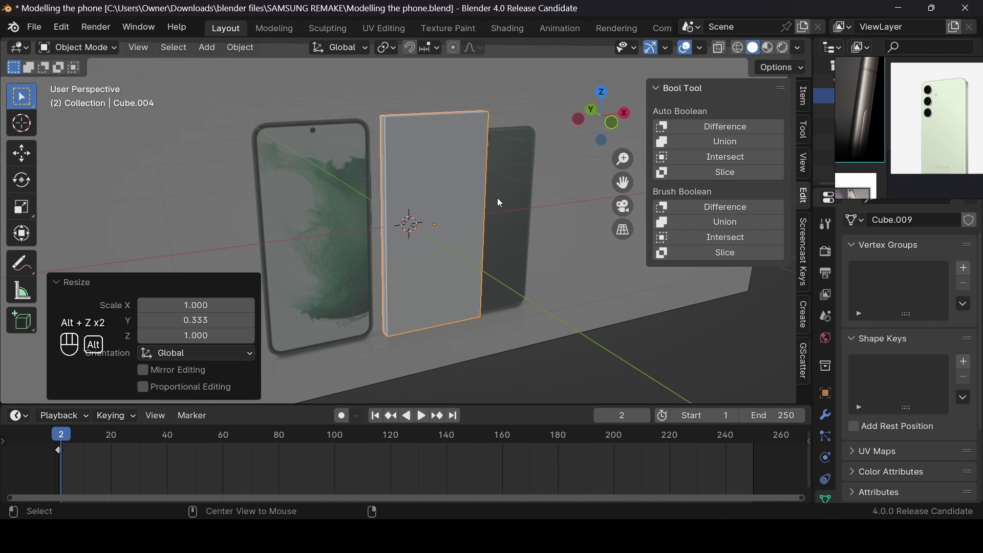
left_click_drag(615, 113, 604, 123)
key("alt+z")
left_click_drag(622, 182, 606, 173)
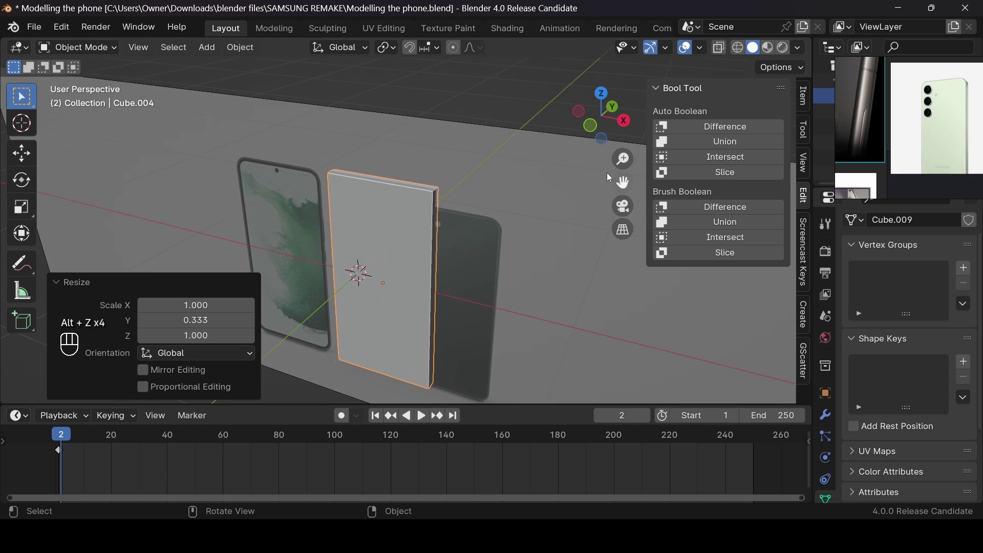
Apply the scale of the thinned phone block and compare its edges with the reference images
key("alt+z")
key("alt+z")
scroll(469, 195, "up", 3)
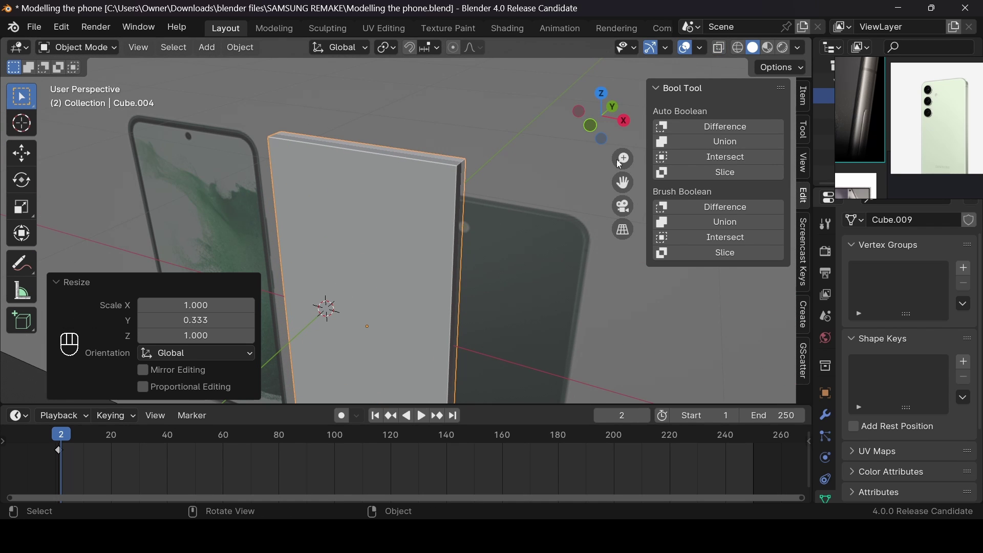
scroll(956, 145, "down", 5)
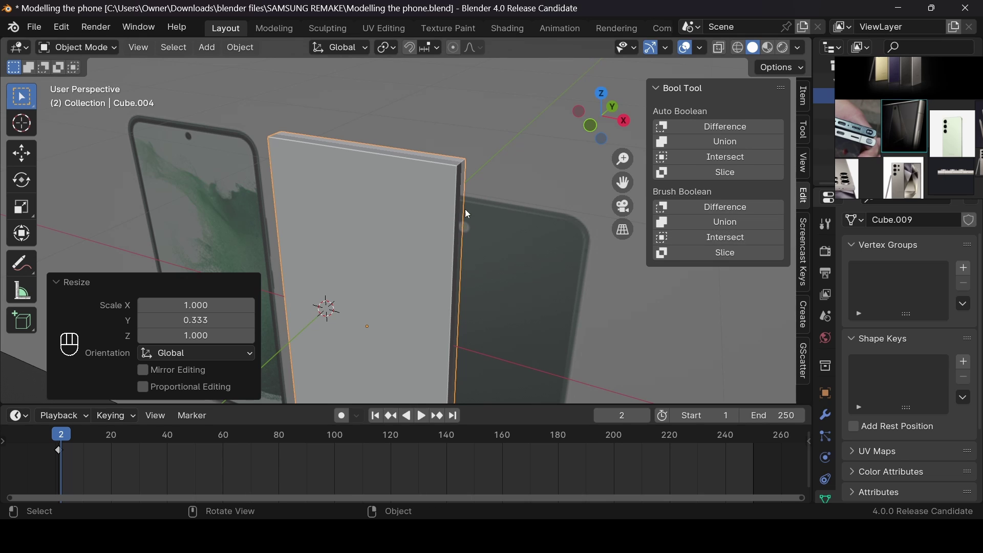
key("alt+z")
key("alt+z")
key("ctrl+a")
left_click(467, 176)
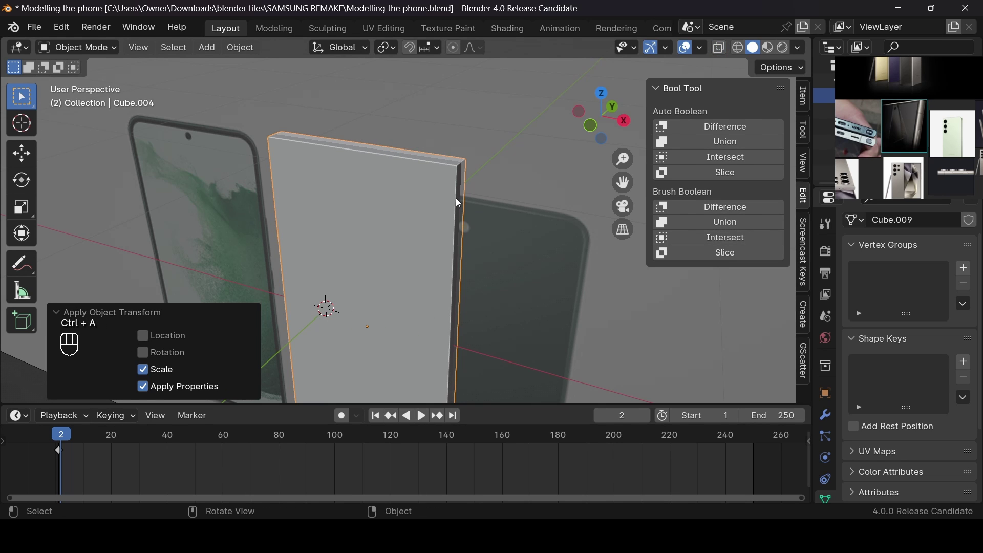
key("alt+z")
key("alt+z")
scroll(491, 193, "down", 5)
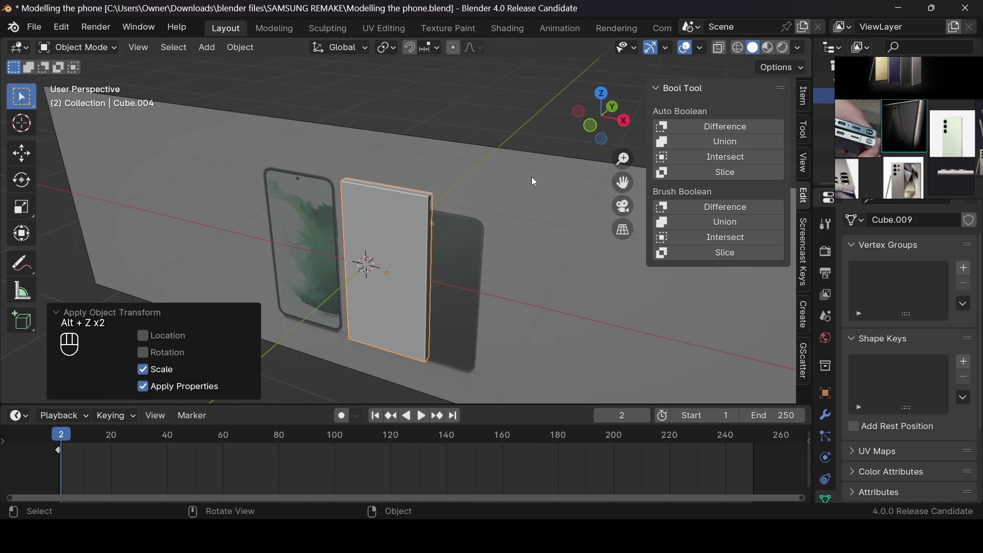
Check the green phone reference up close and rename the phone block as s24
scroll(401, 279, "up", 3)
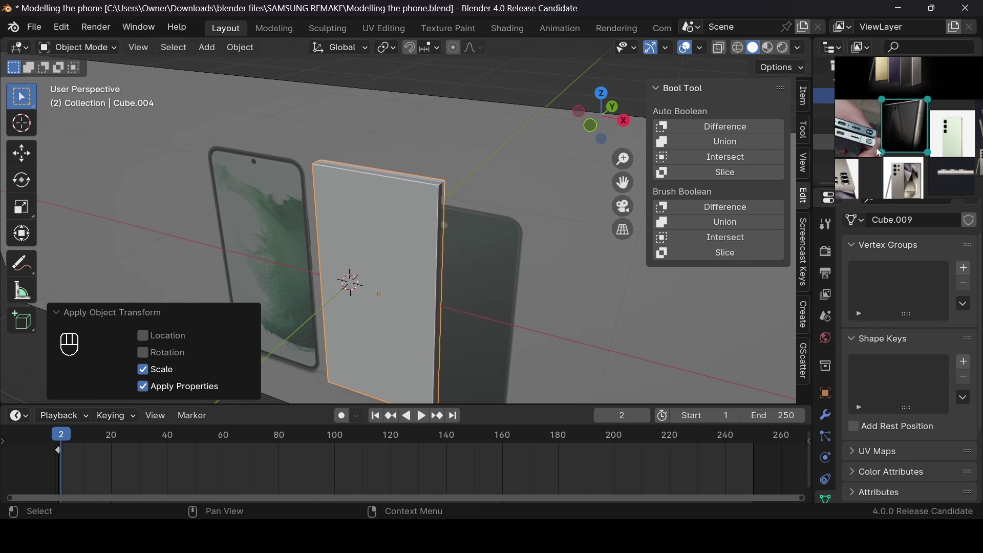
scroll(952, 141, "up", 5)
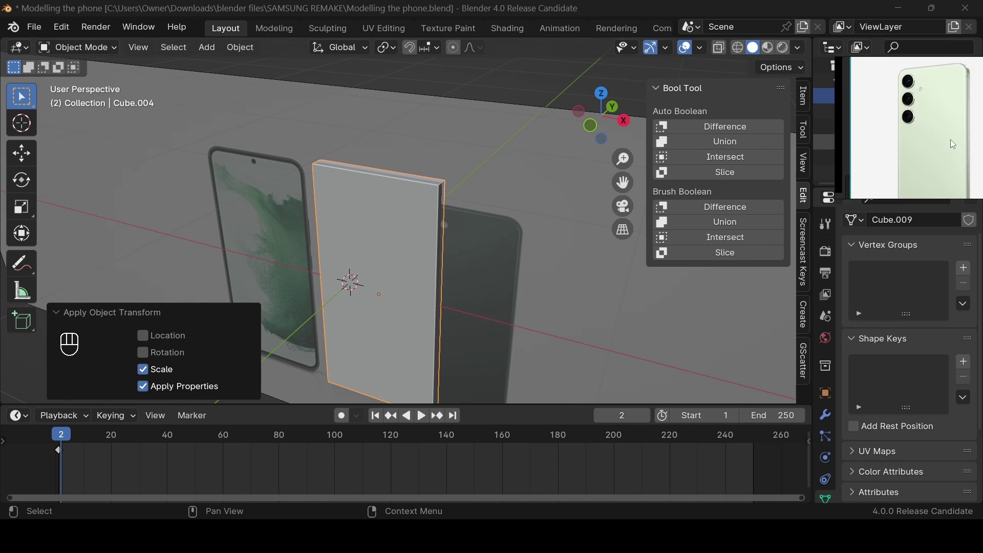
scroll(950, 139, "up", 2)
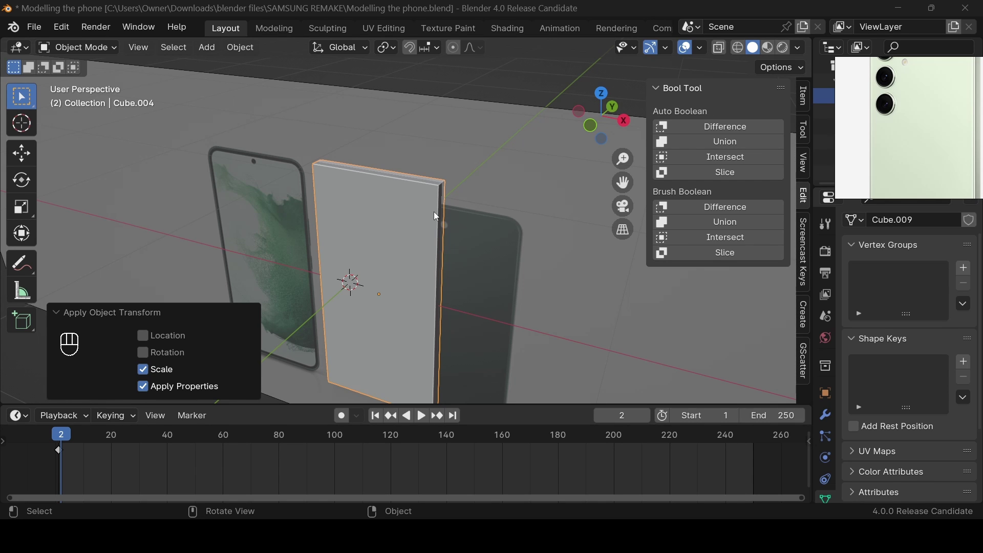
key("F2")
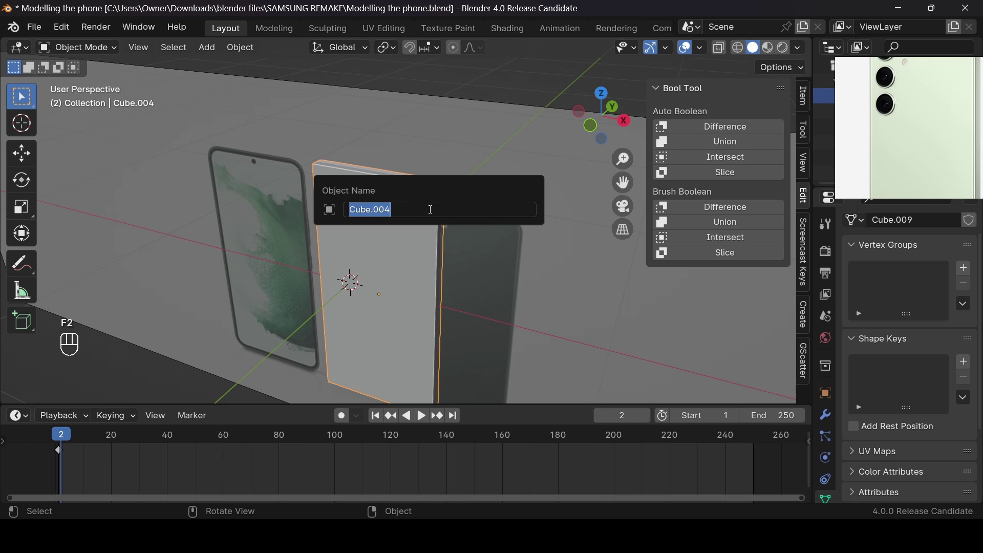
type("s24")
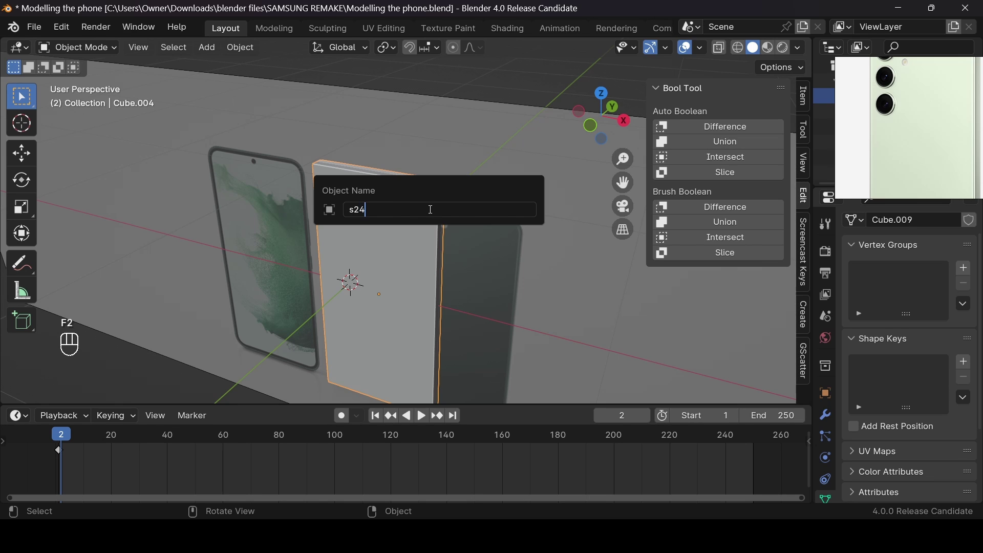
key("Return")
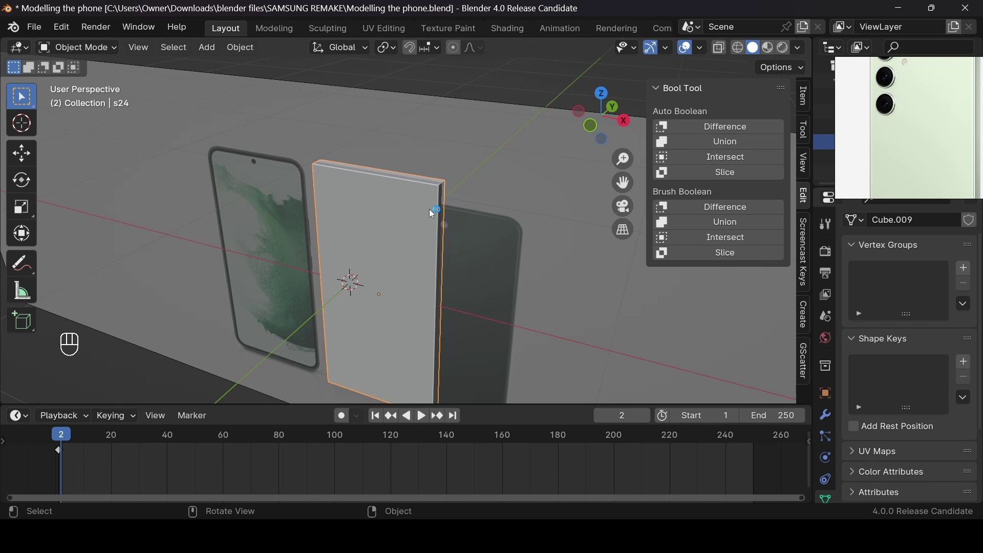
scroll(385, 359, "down", 1)
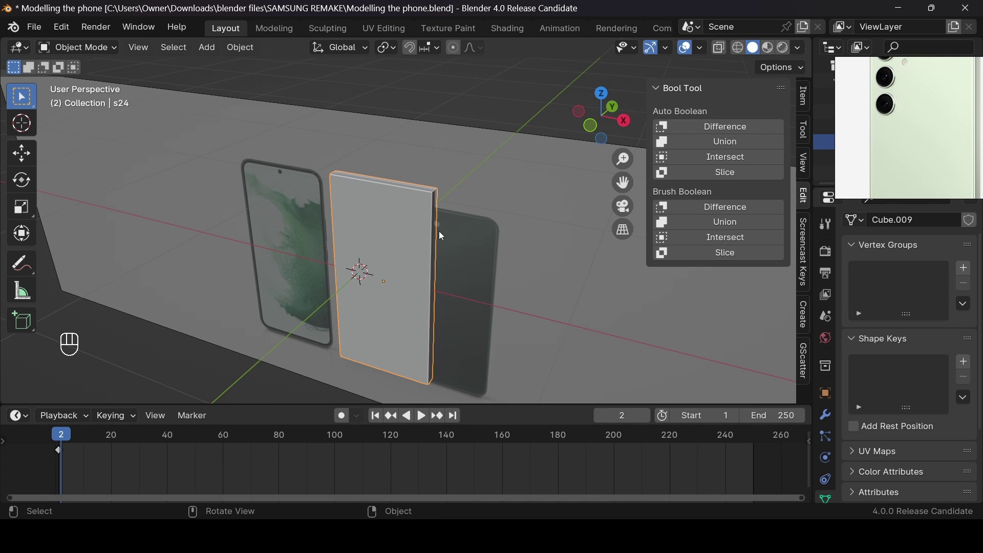
Select the four short corner edges of the s24 block in Edit Mode with X-ray enabled
key("Tab")
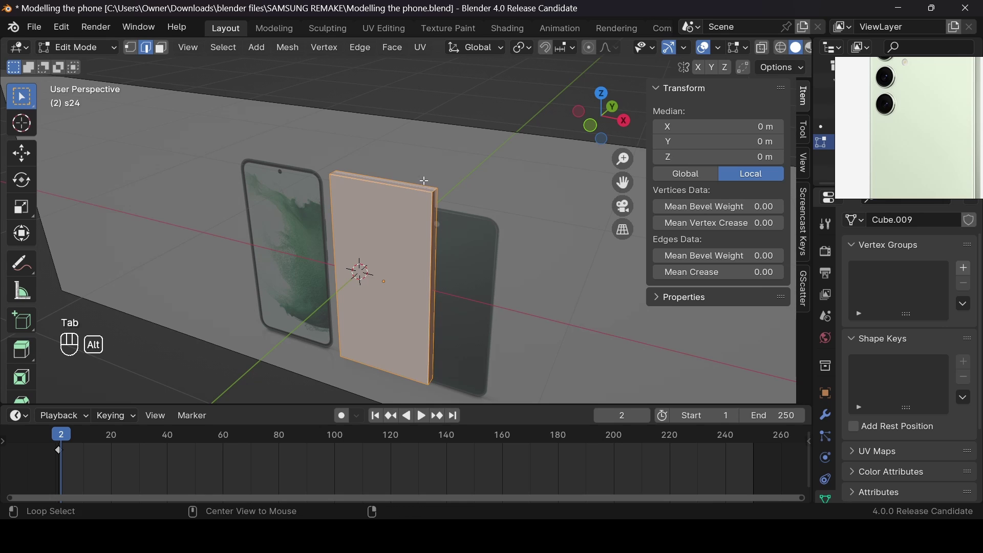
key("alt+z")
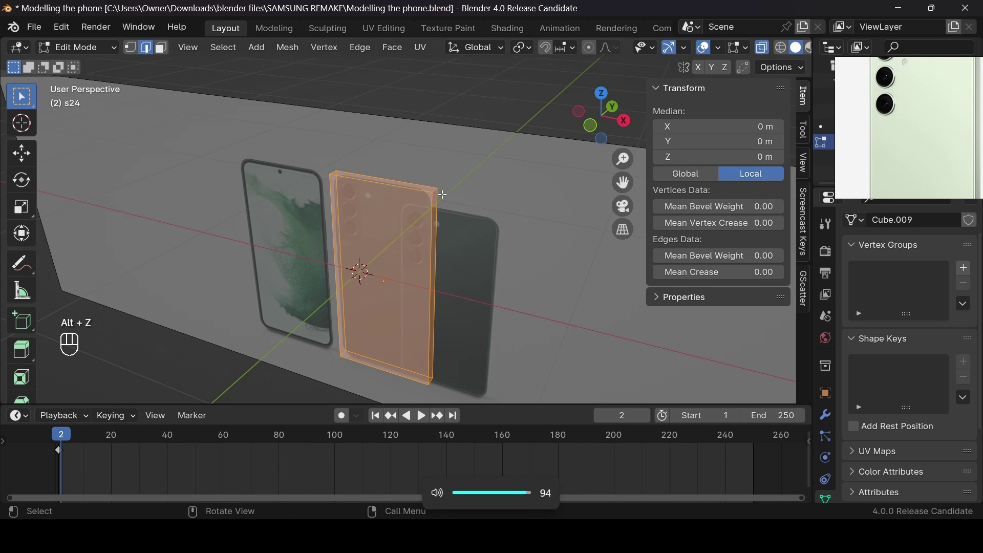
left_click(435, 189)
left_click(434, 190, "shift")
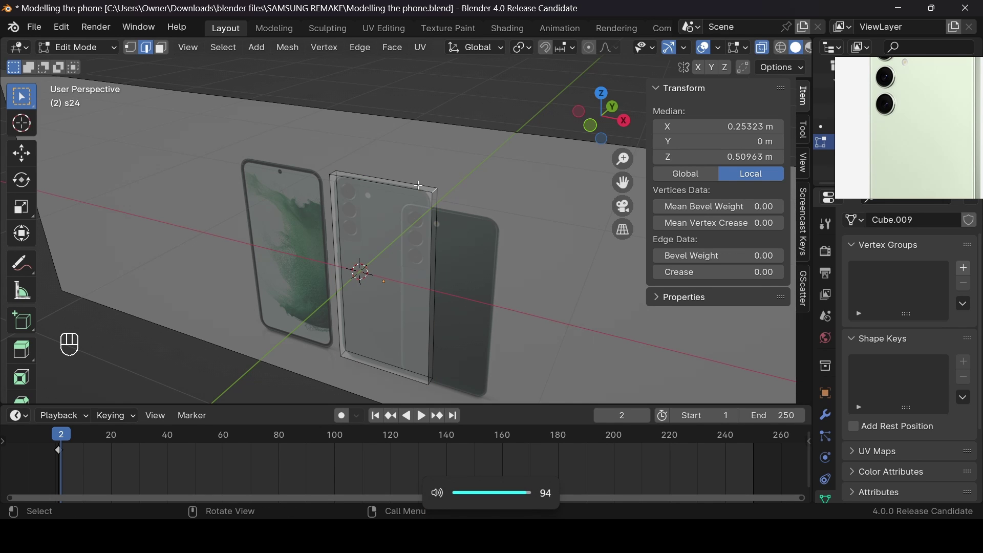
left_click(333, 173, "shift")
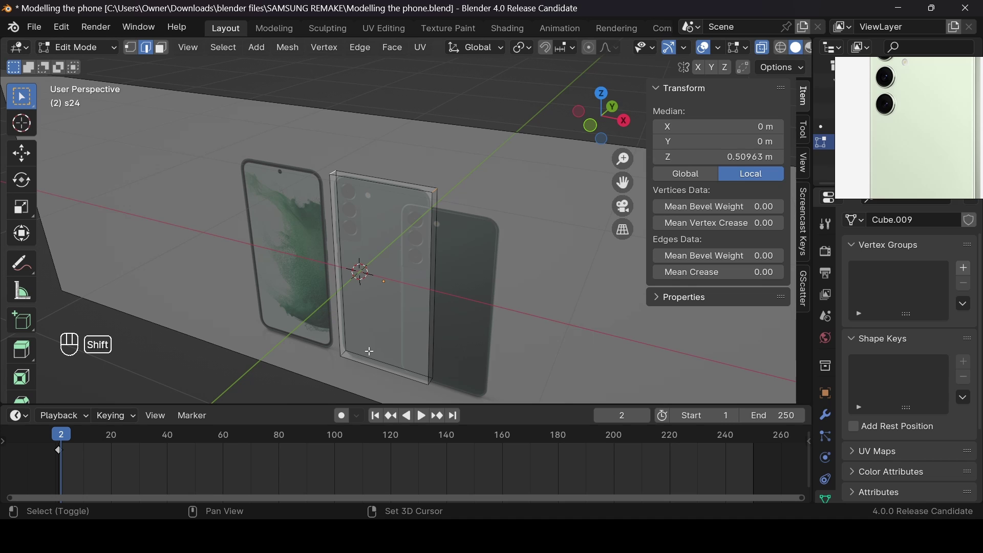
left_click(345, 354, "shift")
left_click(433, 383, "shift")
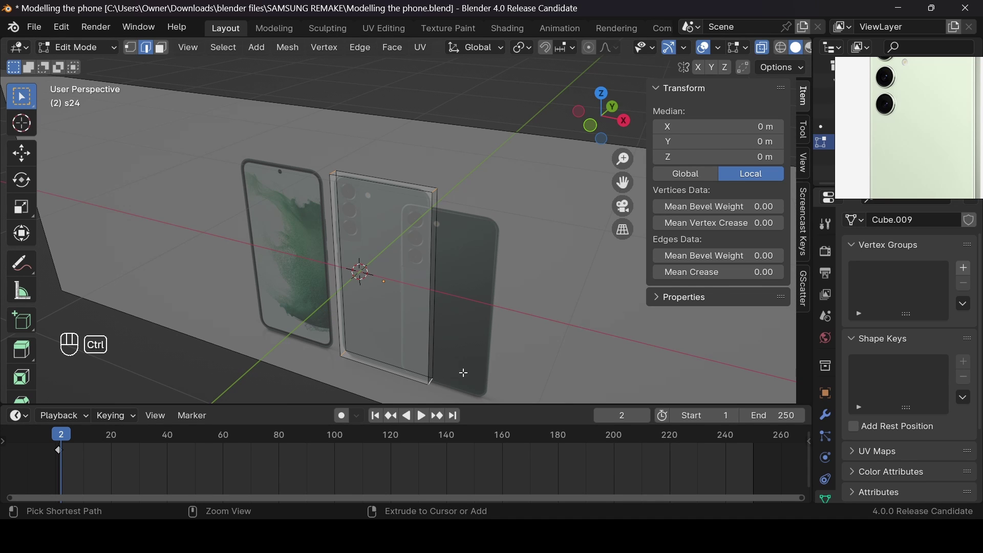
key("ctrl+b")
right_click(498, 360)
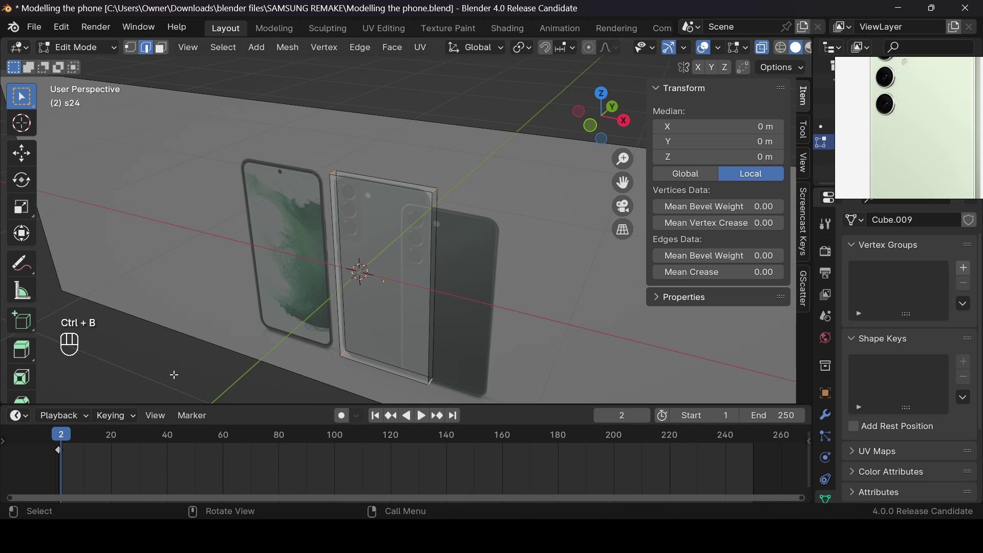
scroll(876, 112, "down", 3)
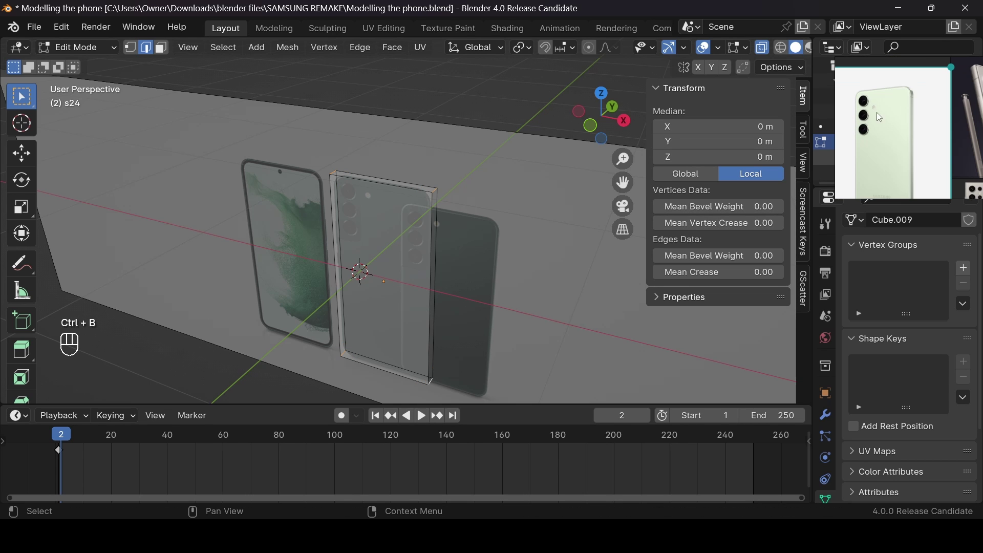
Try rounding the four corners of the s24 block in front view with an 8-segment bevel about 0.072 m wide, and undo it
left_click(591, 125)
scroll(503, 201, "up", 2)
key("ctrl+b")
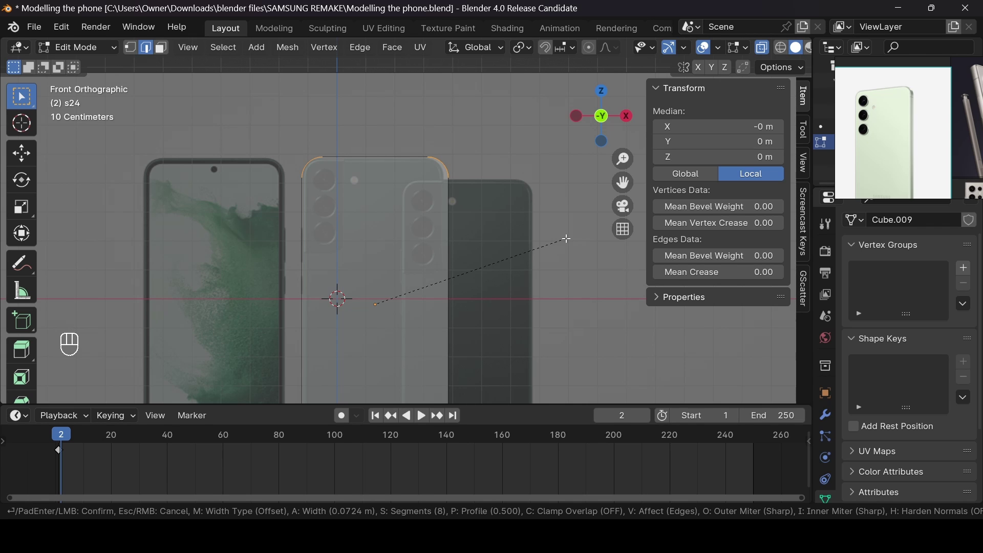
left_click(566, 238)
key("alt+z")
key("Tab")
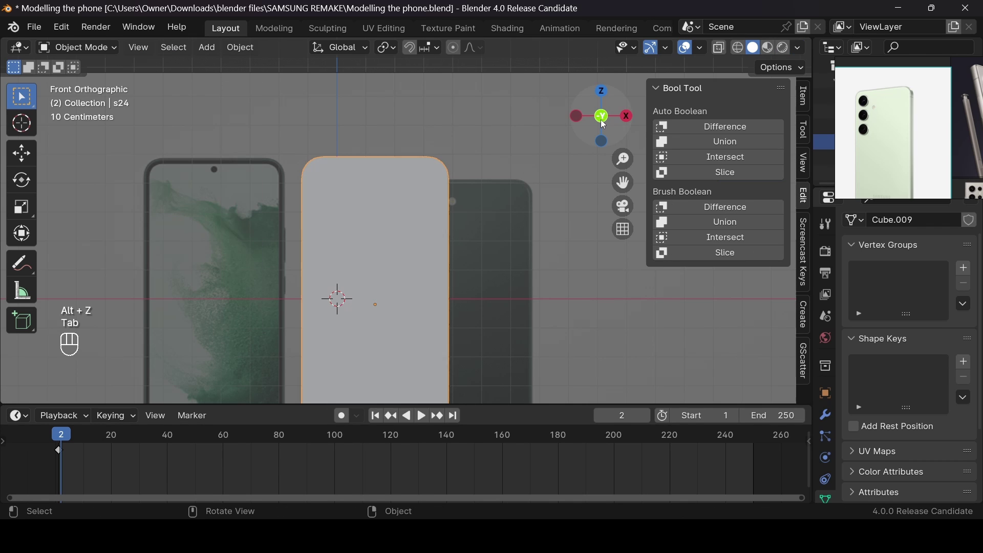
left_click_drag(625, 125, 487, 197)
key("ctrl+z")
key("ctrl+z")
key("Tab")
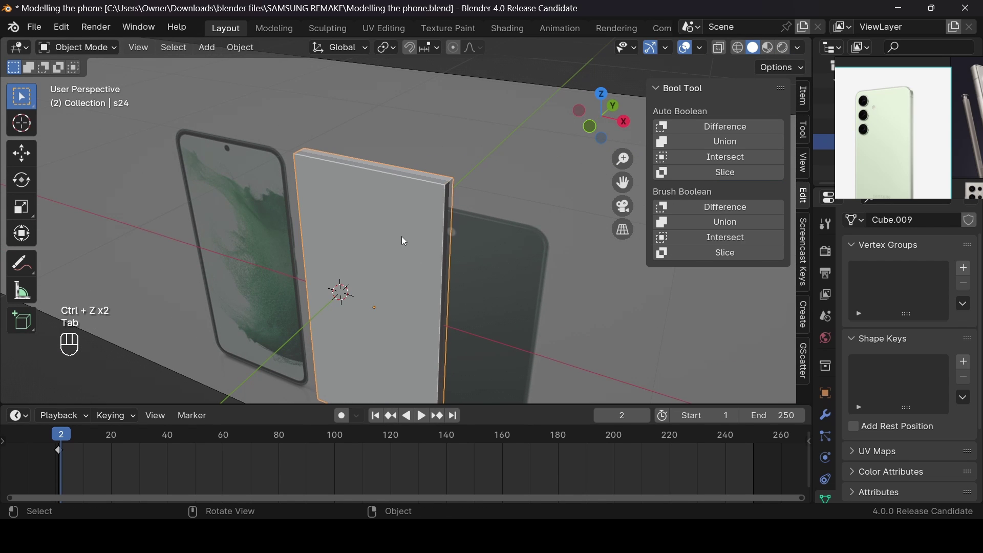
Duplicate the s24 block in place and scale the copy uniformly by about 0.983 in front view
key("g")
left_click(410, 236)
key("shift+d")
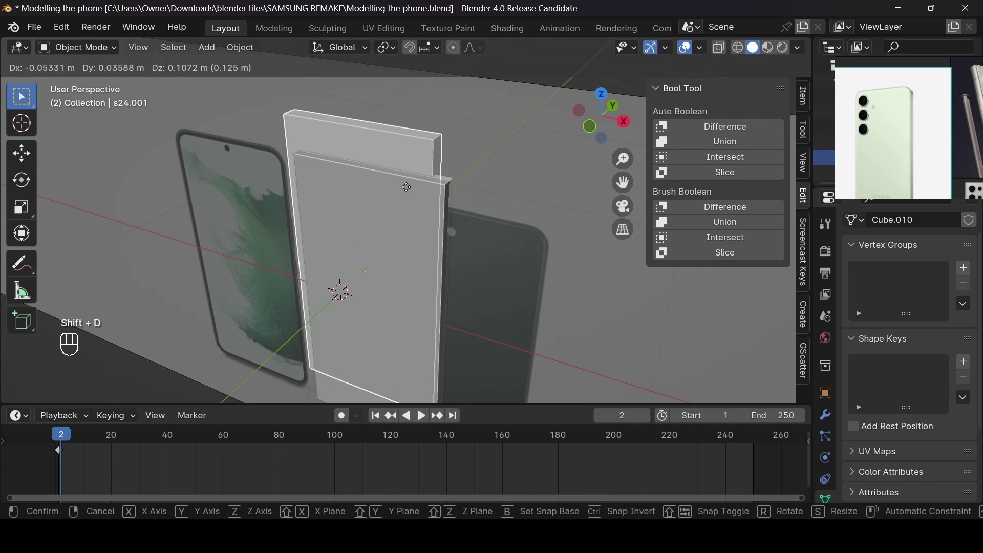
right_click(440, 219)
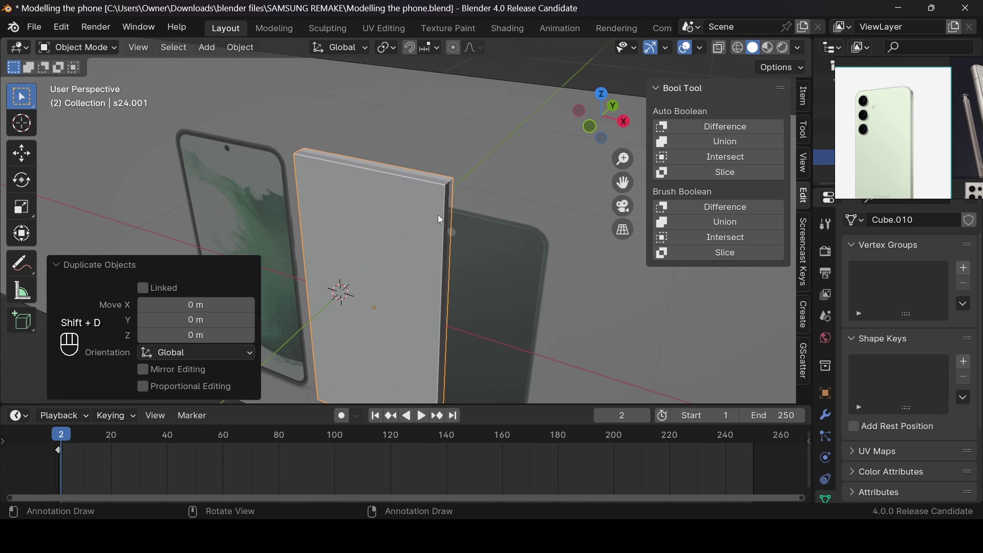
left_click(590, 131)
key("s")
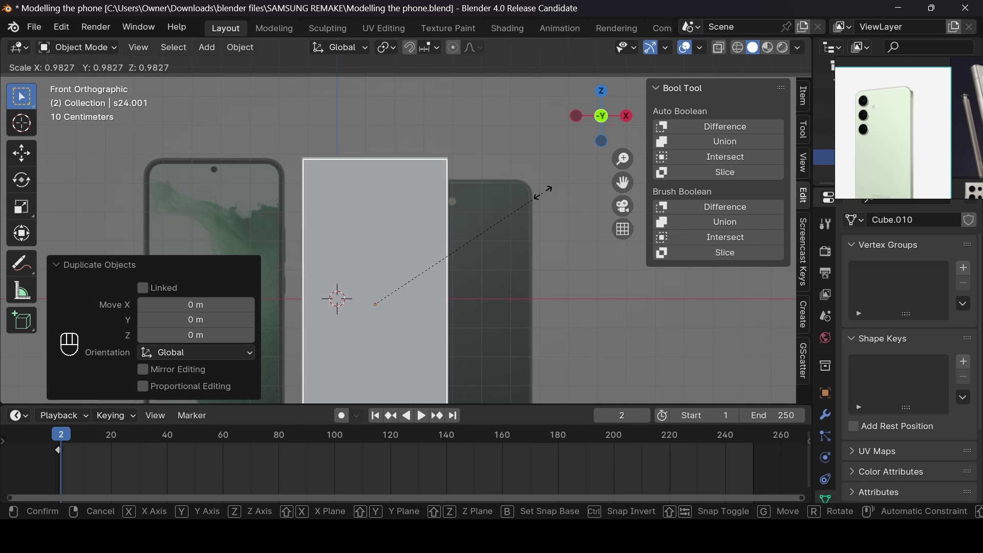
left_click(546, 197)
middle_click_drag(546, 198, 476, 184)
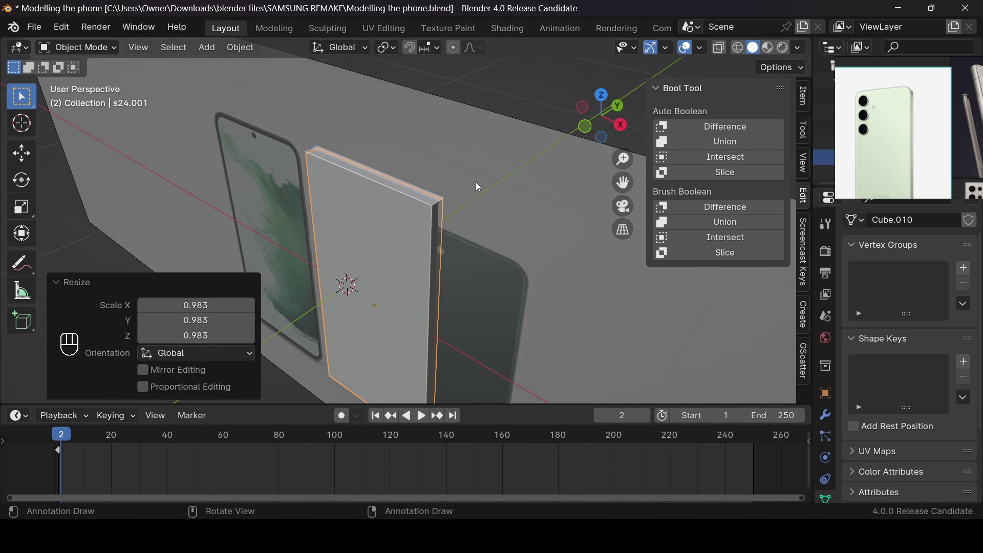
Thicken the duplicated block along Y by a factor of about 1.346 so it extends through the original
key("s")
key("y")
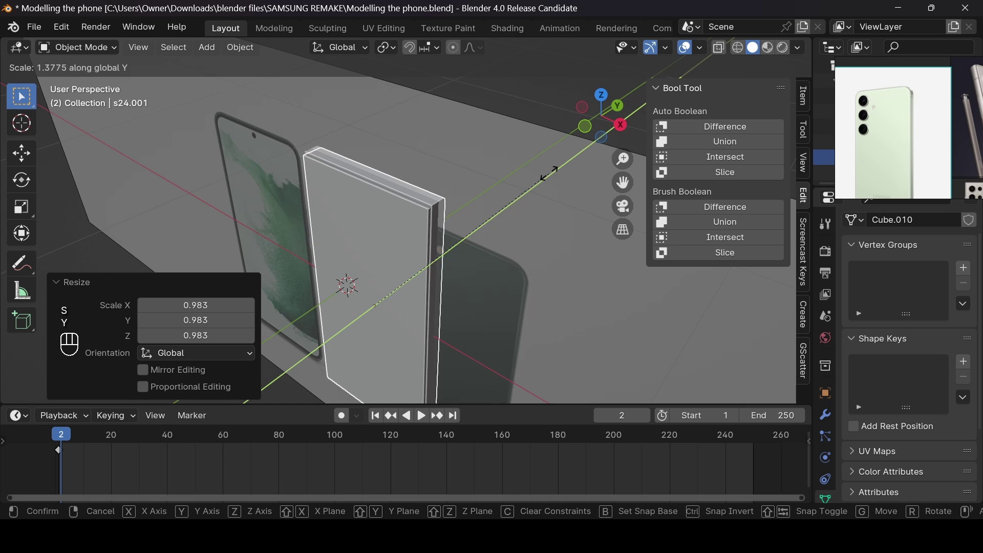
left_click(542, 179)
key("shift")
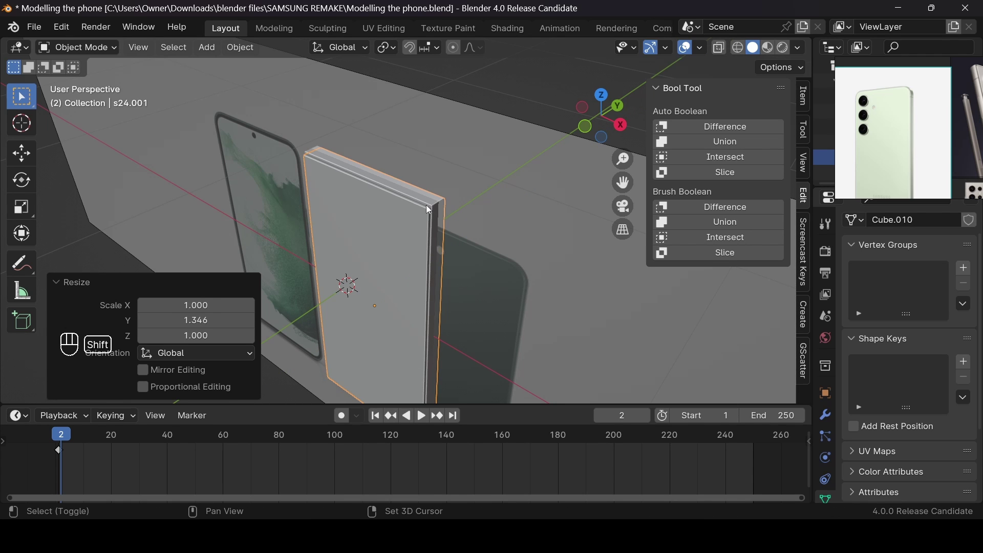
Slice the original s24 block with the thicker duplicate using a Bool Tool brush boolean
left_click(428, 210, "shift")
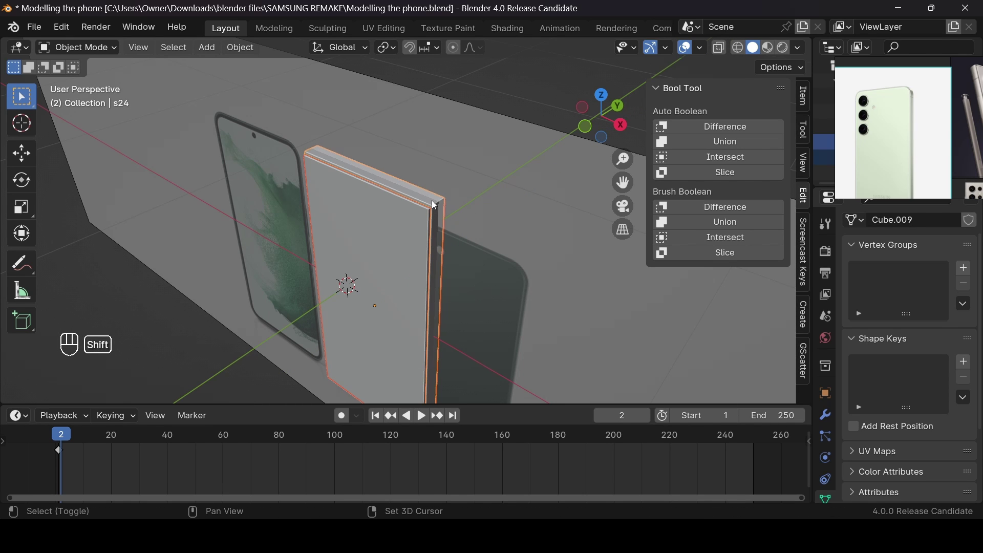
left_click(719, 252)
left_click_drag(576, 125, 543, 133)
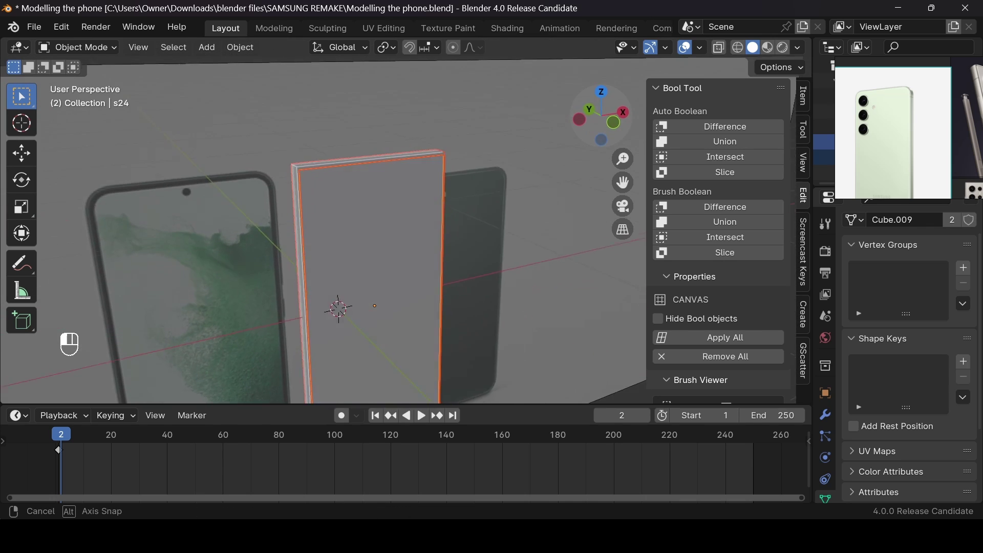
mouse_move(454, 166)
middle_mouse_down()
mouse_move(409, 171)
mouse_move(453, 167)
middle_mouse_up()
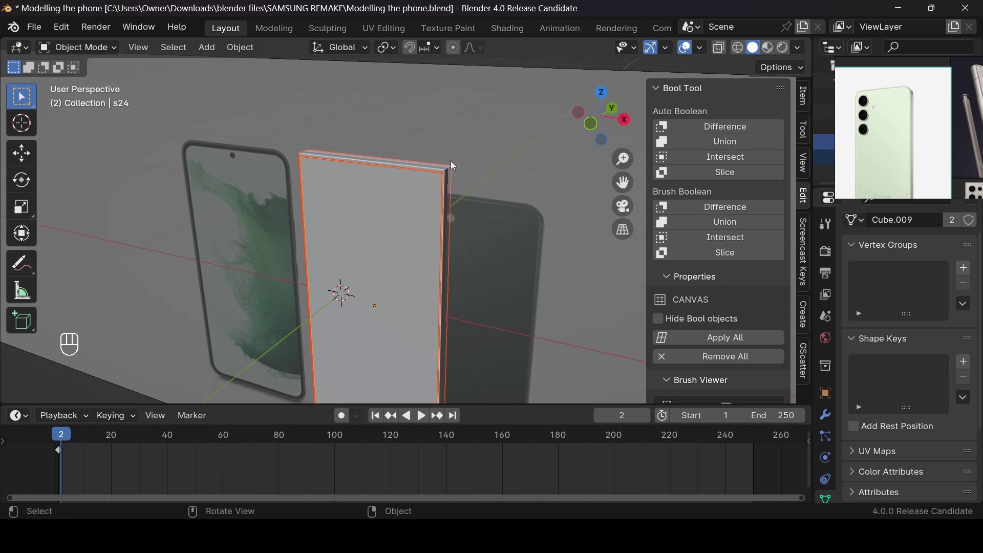
Bevel the four corner edges of the sliced s24.002 piece in front view by about 0.0627 m with 8 segments
left_click(439, 170)
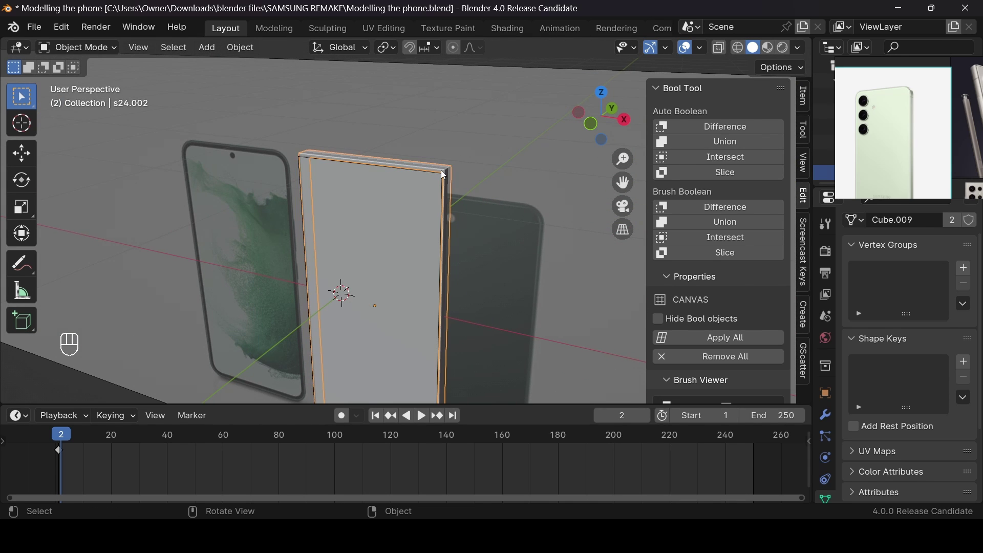
key("Tab")
scroll(484, 181, "up", 3)
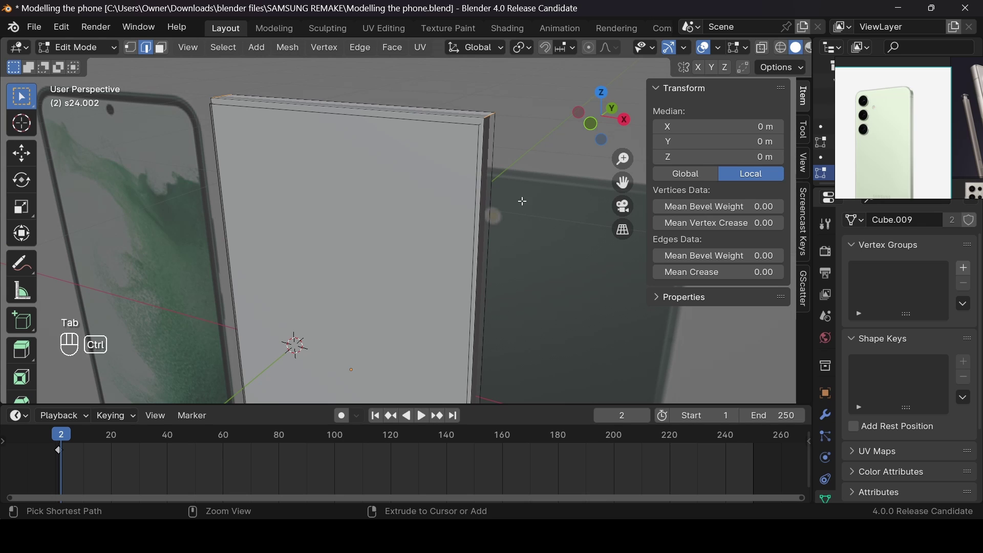
key("ctrl+b")
right_click(561, 219)
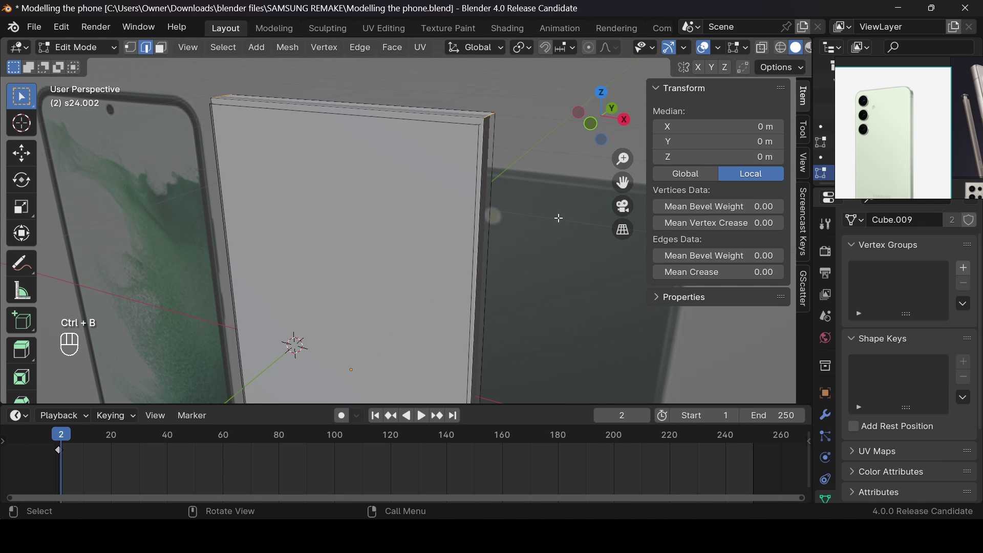
left_click(591, 122)
key("alt+z")
key("ctrl+b")
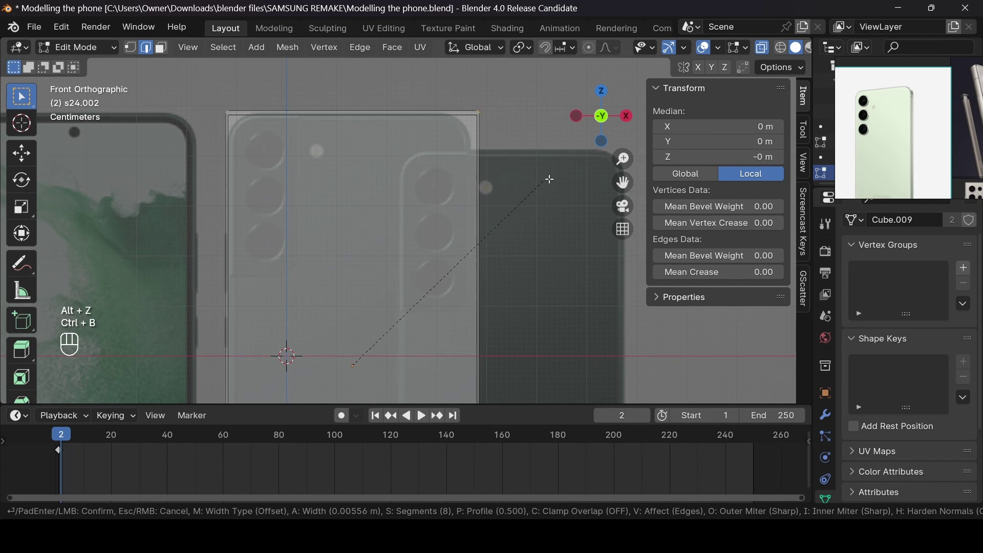
left_click(589, 182)
key("alt+z")
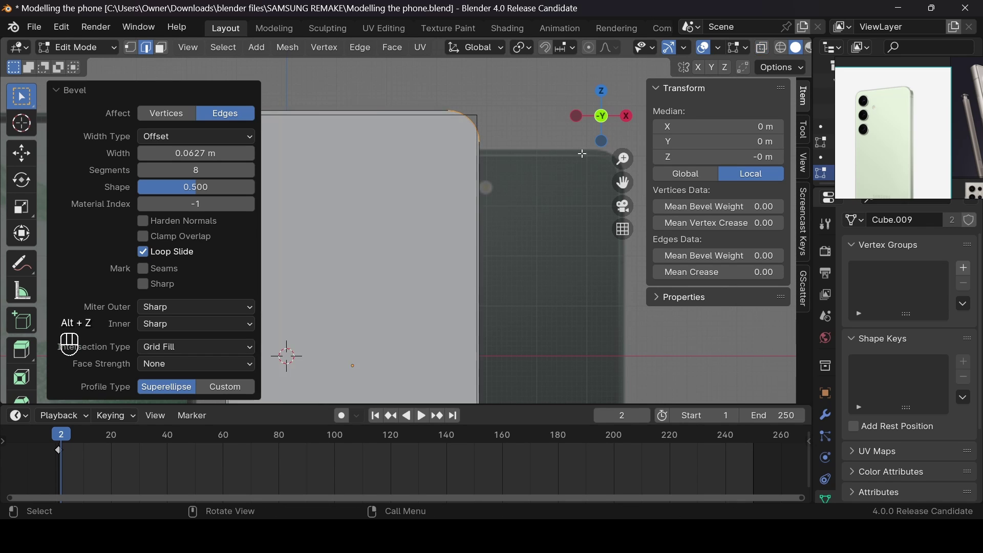
Bevel the four corner edges of the s24.001 cutter block in front view by about 0.0648 m with 8 segments
key("Tab")
middle_click_drag(589, 182, 515, 147)
key("Tab")
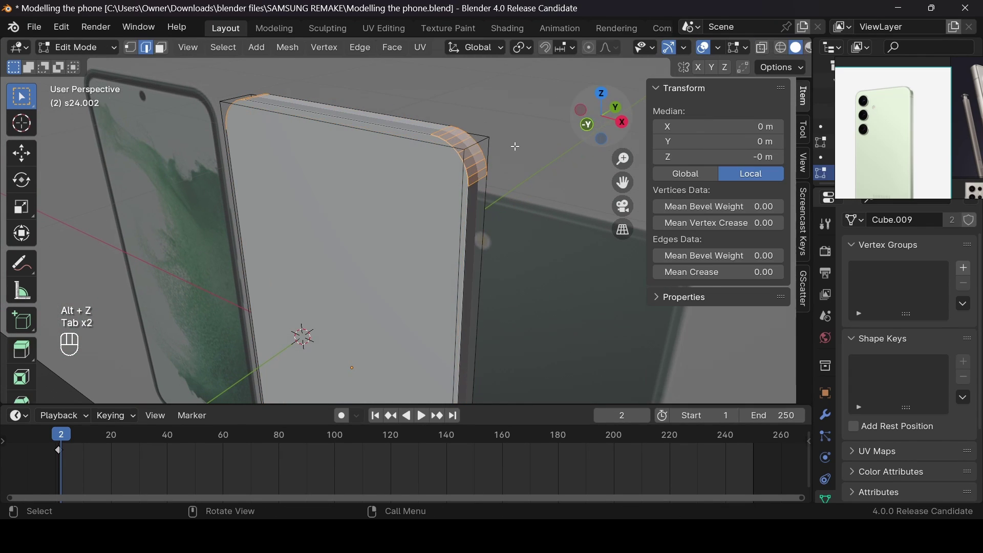
key("Tab")
key("Tab")
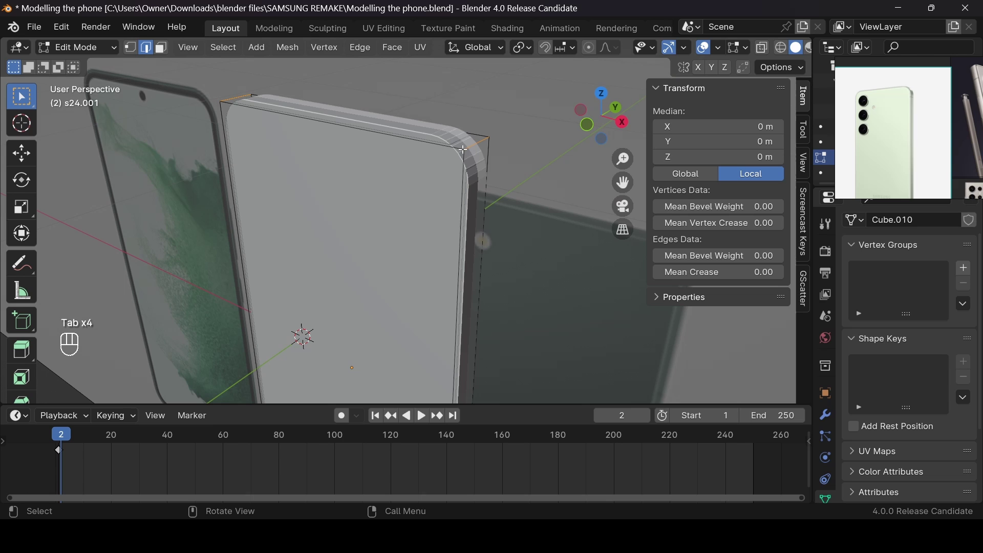
left_click(594, 131)
key("alt+z")
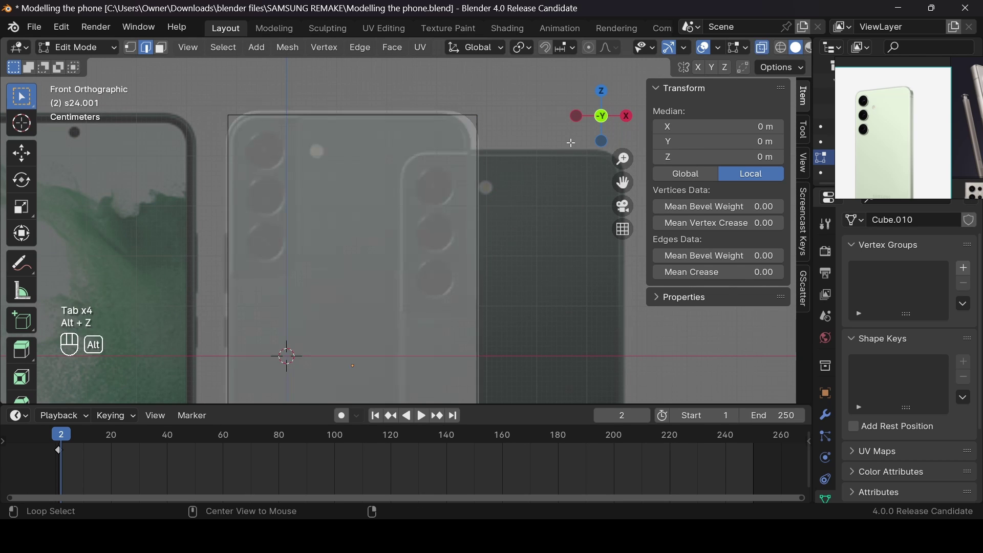
key("ctrl+b")
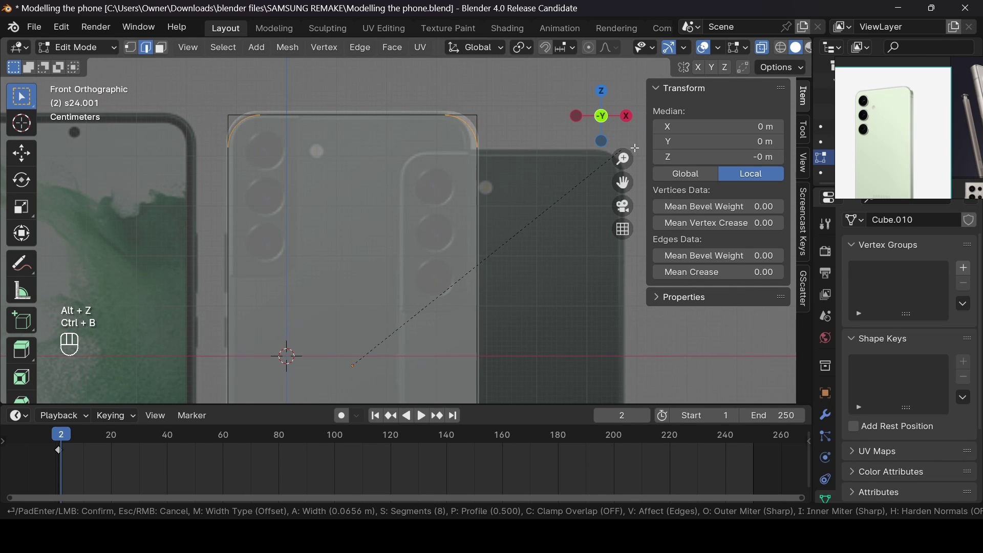
left_click(619, 148)
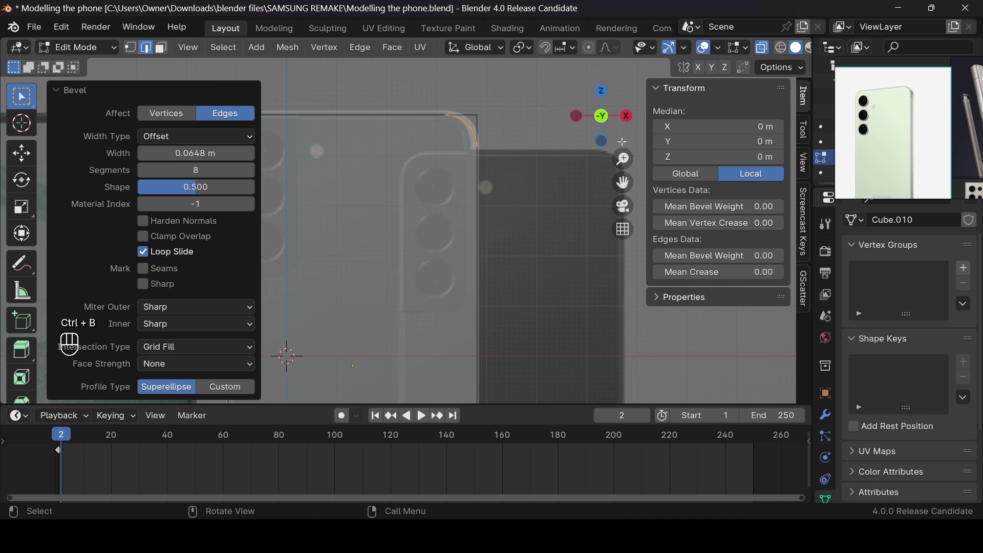
key("alt+z")
key("Tab")
Apply Shade Auto Smooth to the s24.002 phone body and inspect its shading with overlays hidden
middle_click_drag(541, 150, 442, 147)
key("alt+z")
left_click(443, 150)
right_click(443, 149)
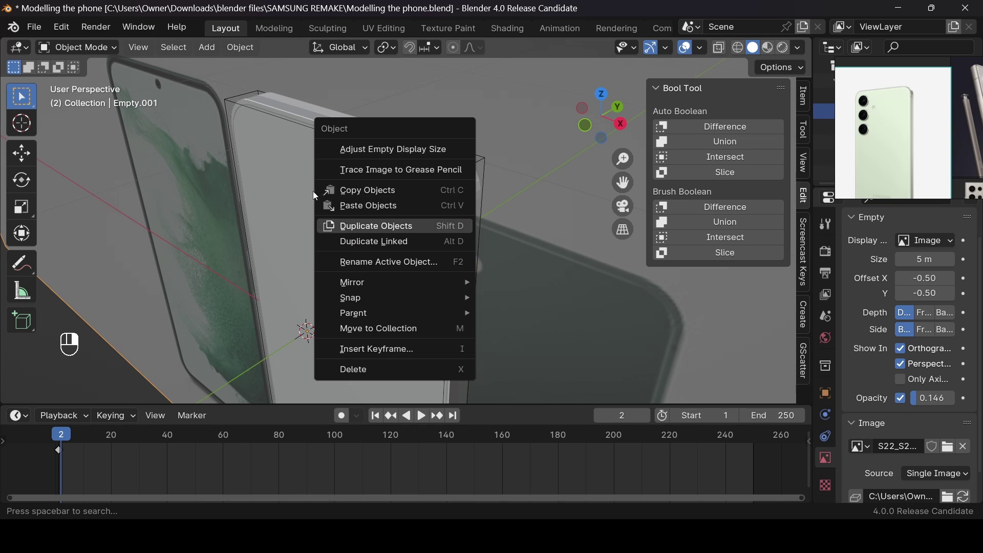
left_click(293, 118)
right_click(293, 118)
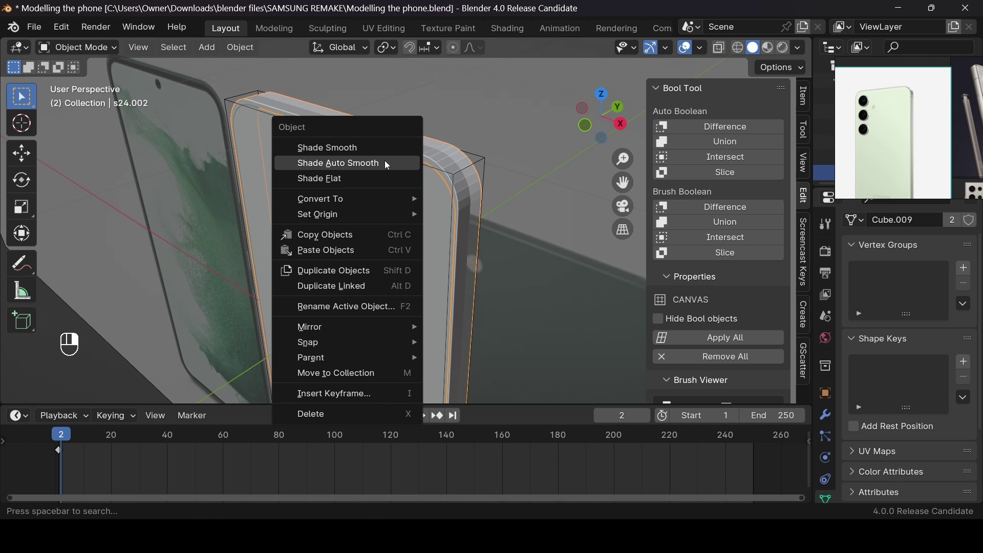
left_click(386, 161)
left_click(686, 48)
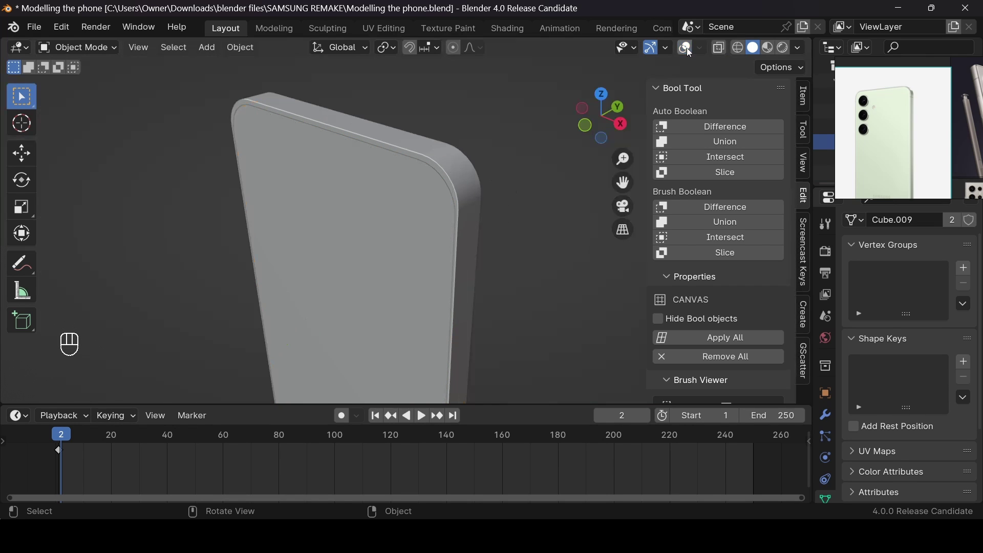
left_click_drag(601, 115, 580, 116)
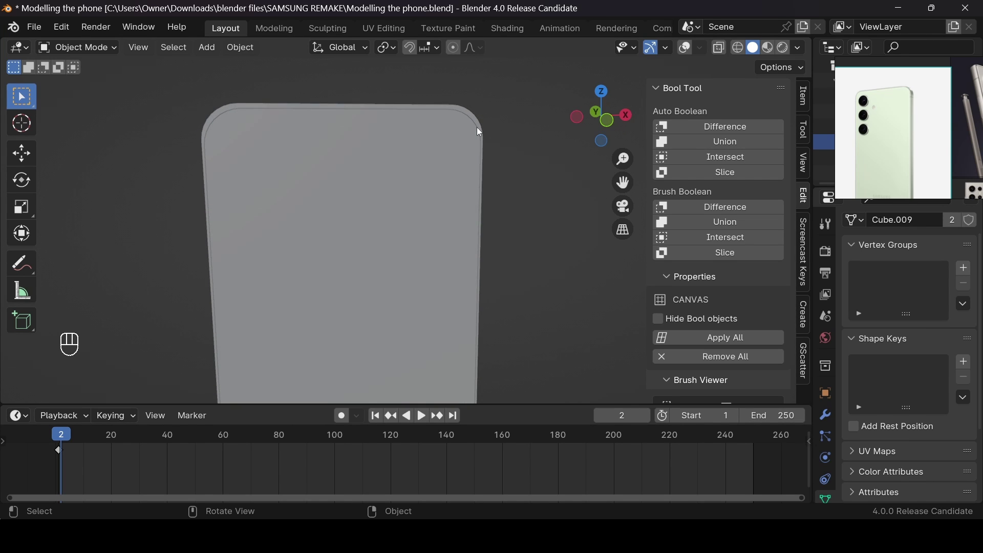
Narrow the s24.001 cutter block along X by a factor of about 0.979 and check the seam with overlays hidden
left_click(686, 48)
left_click(480, 109)
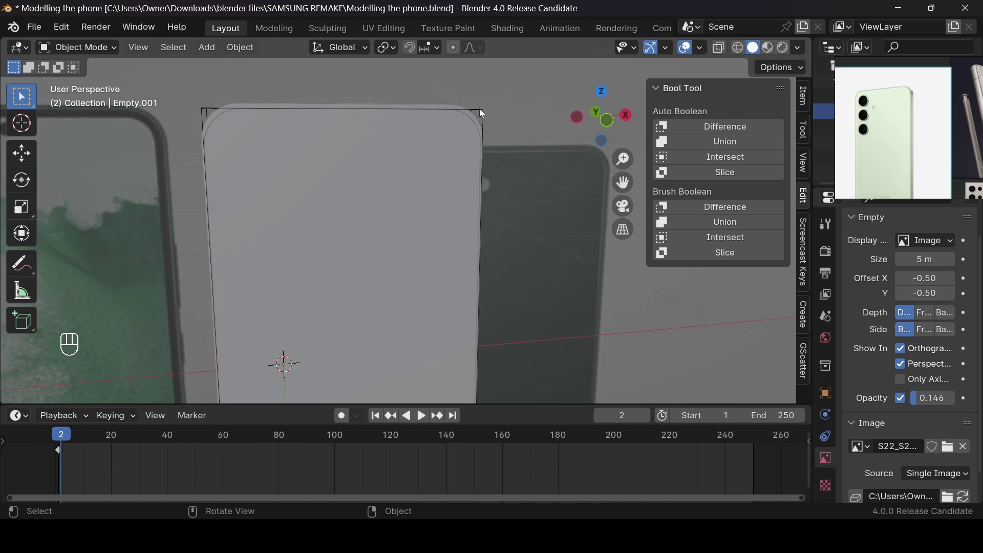
left_click(479, 108)
key("s")
key("x")
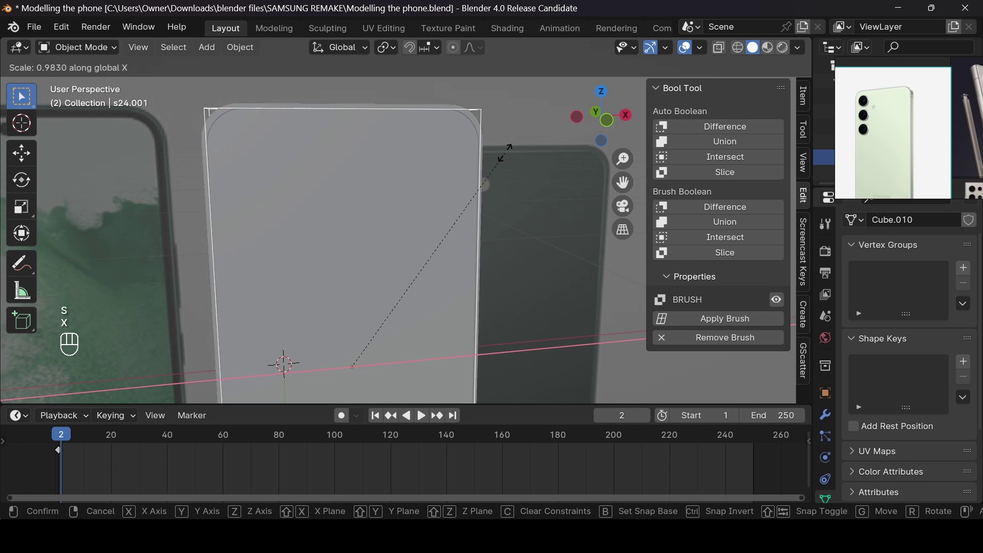
left_click(505, 156)
left_click(597, 122)
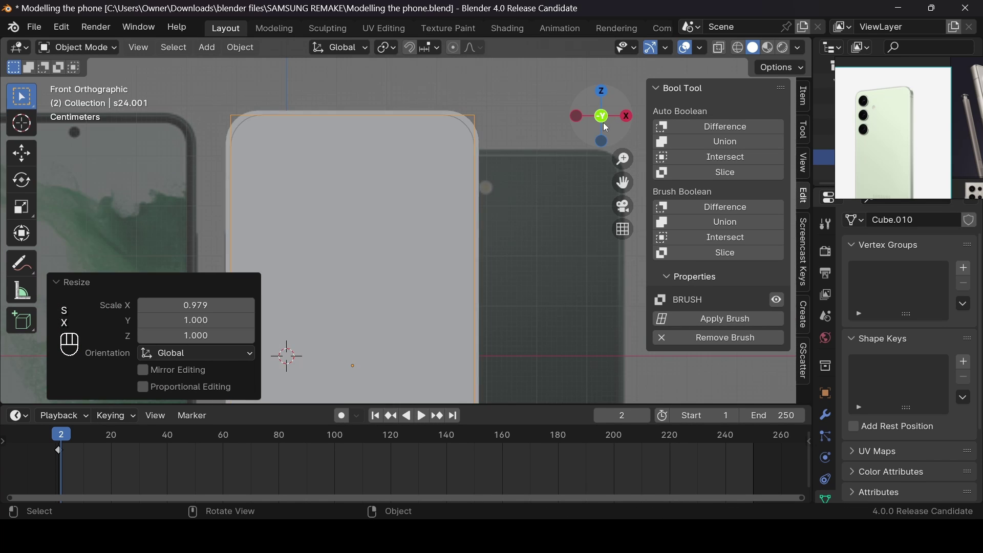
left_click_drag(623, 183, 629, 66)
middle_click_drag(549, 160, 544, 142)
left_click(685, 49)
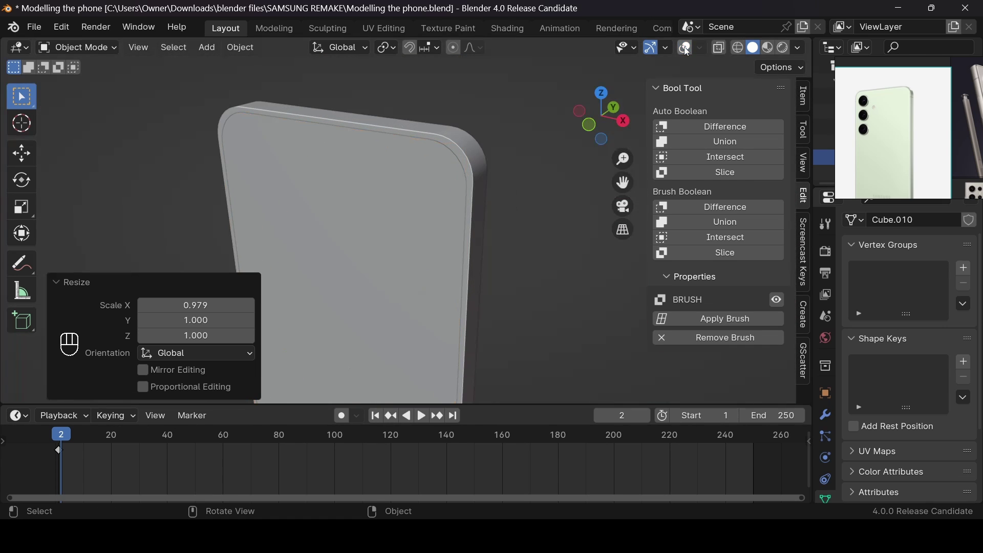
left_click(686, 48)
left_click(685, 48)
left_click(686, 49)
key("s")
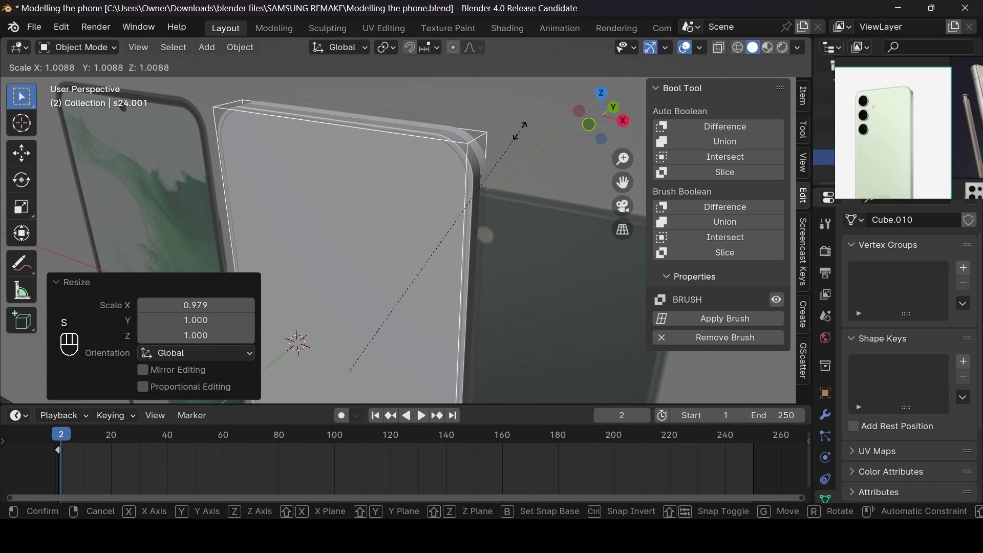
key("z")
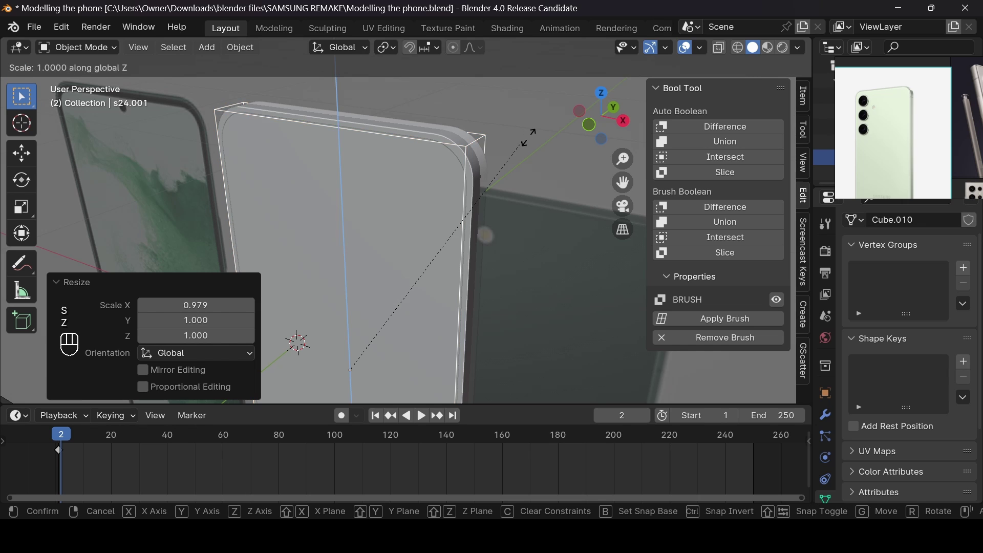
right_click(525, 144)
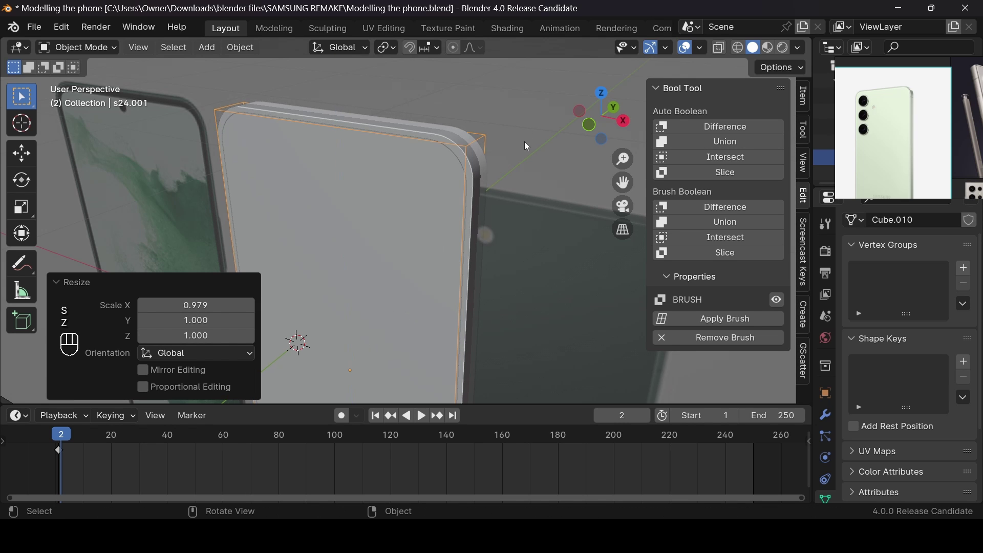
Scale the s24.001 cutter block along X by about 1.013 and along Z by about 0.997
left_click_drag(575, 124, 535, 127)
key("s")
key("x")
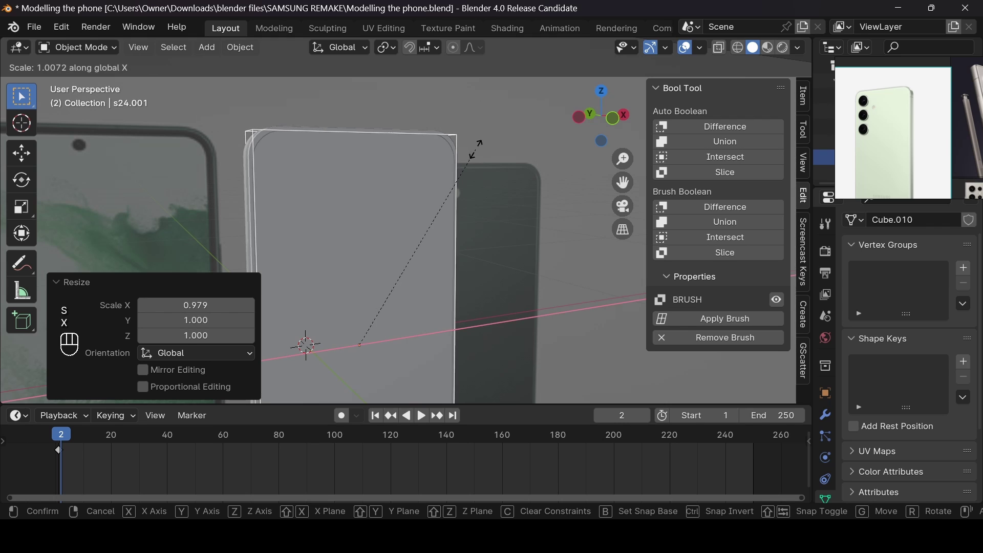
left_click(480, 145)
key("s")
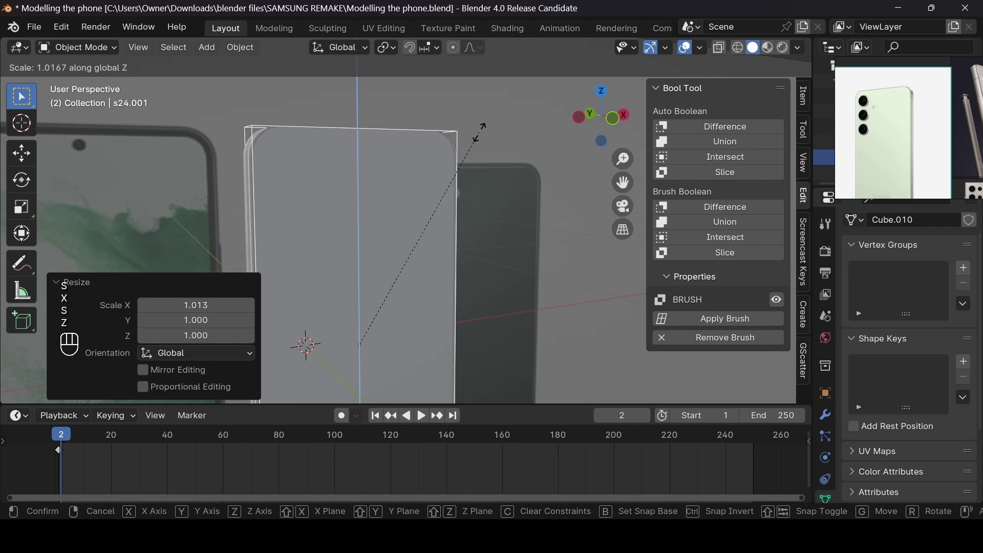
key("z")
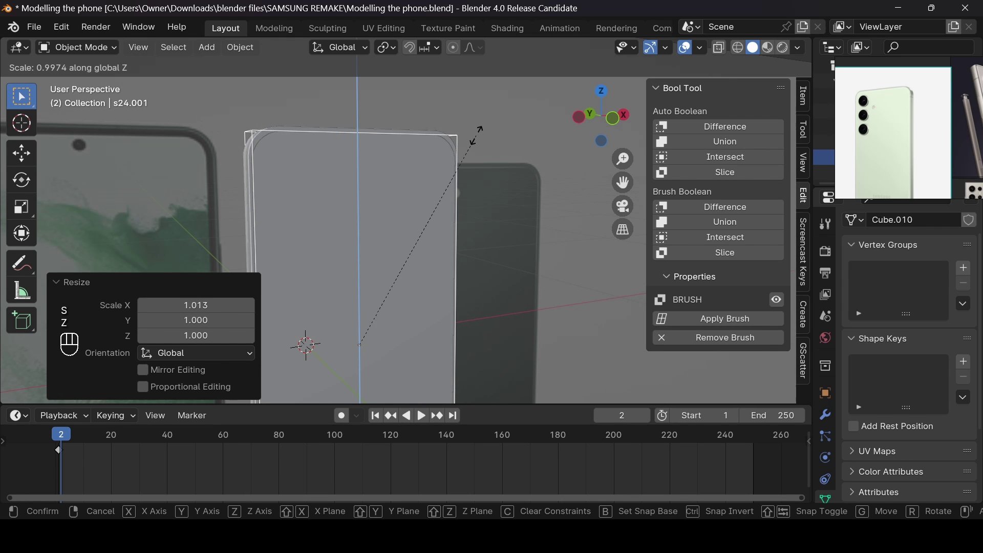
left_click(476, 137)
Thin the s24 piece along Y by a factor of about 0.888 and inspect the panel seam
left_click(444, 162)
left_click_drag(602, 120, 400, 212)
left_click_drag(596, 123, 555, 148)
key("s")
key("y")
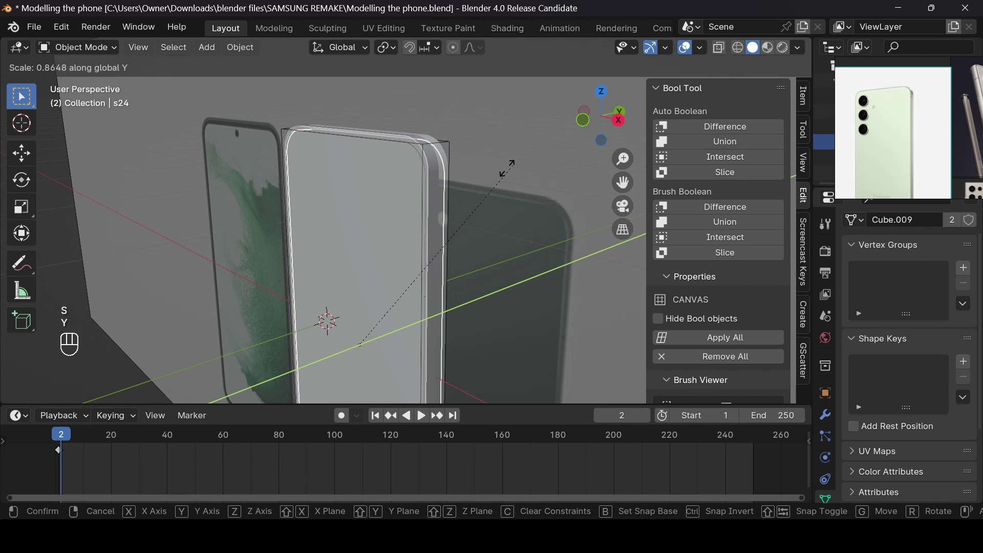
key("shift")
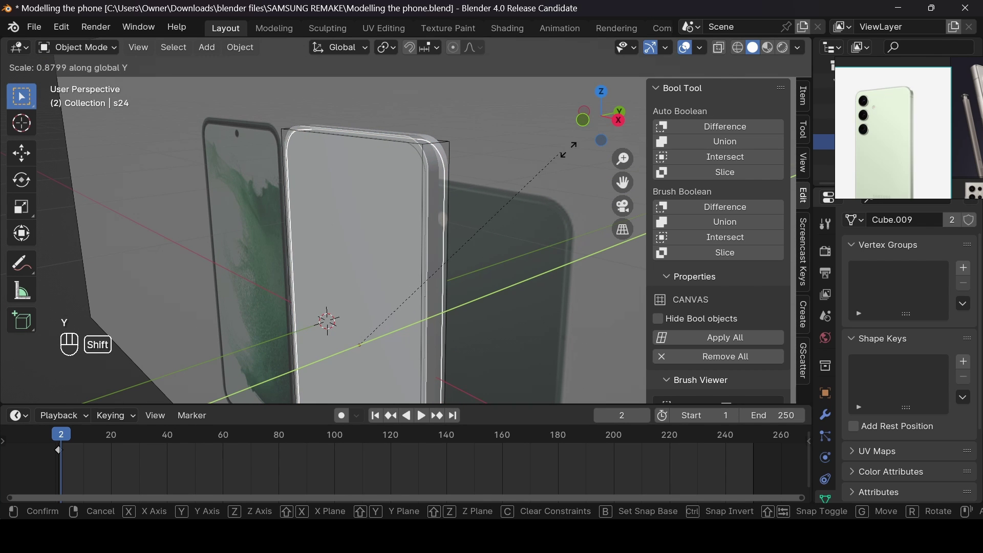
left_click(582, 146)
scroll(303, 161, "up", 5)
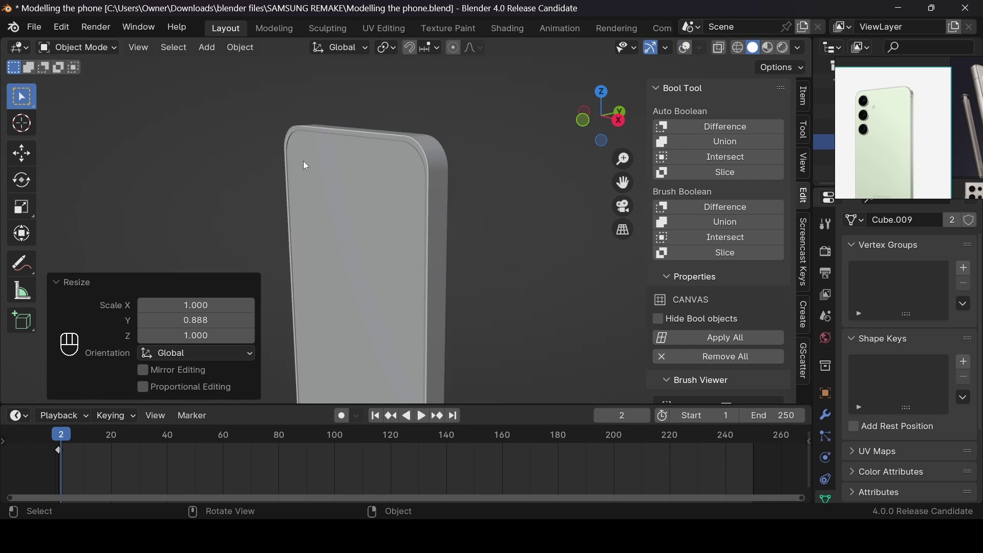
scroll(285, 140, "down", 1)
left_click(332, 147)
scroll(335, 148, "down", 2)
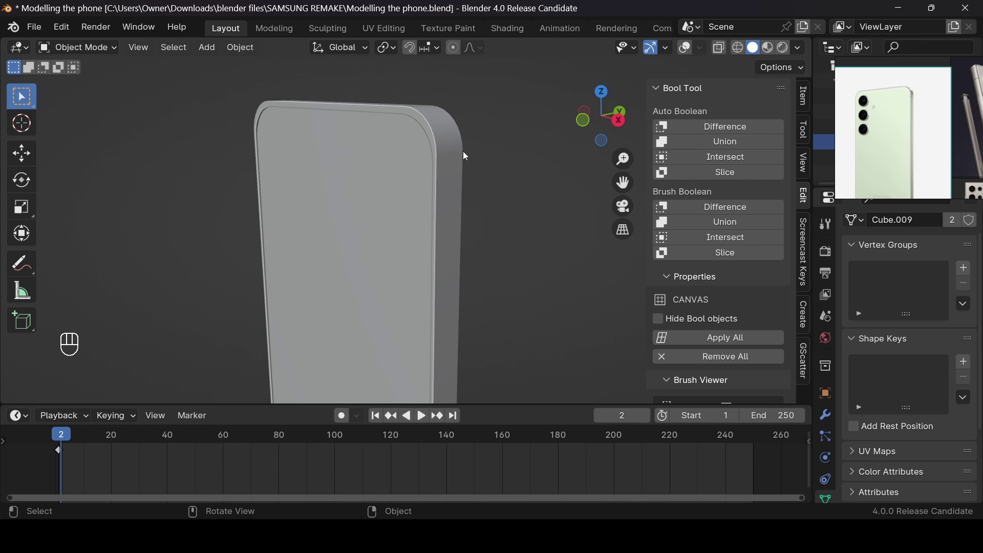
left_click_drag(594, 124, 583, 116)
Undo the Y scaling of s24 and the preceding X and Z scaling of s24.001
key("ctrl+z")
key("ctrl+z")
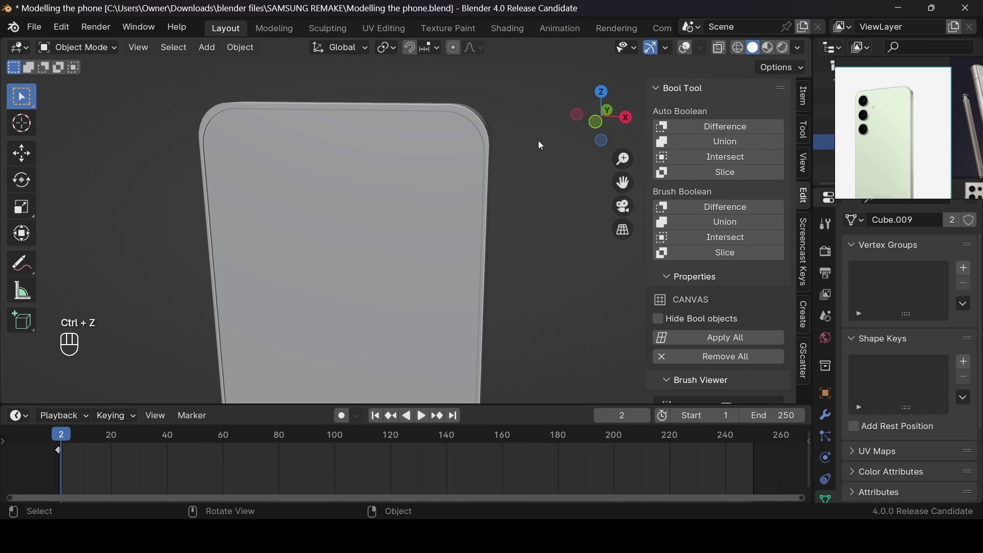
key("ctrl+z")
key("ctrl+z")
key("ctrl+z")
key("ctrl+z")
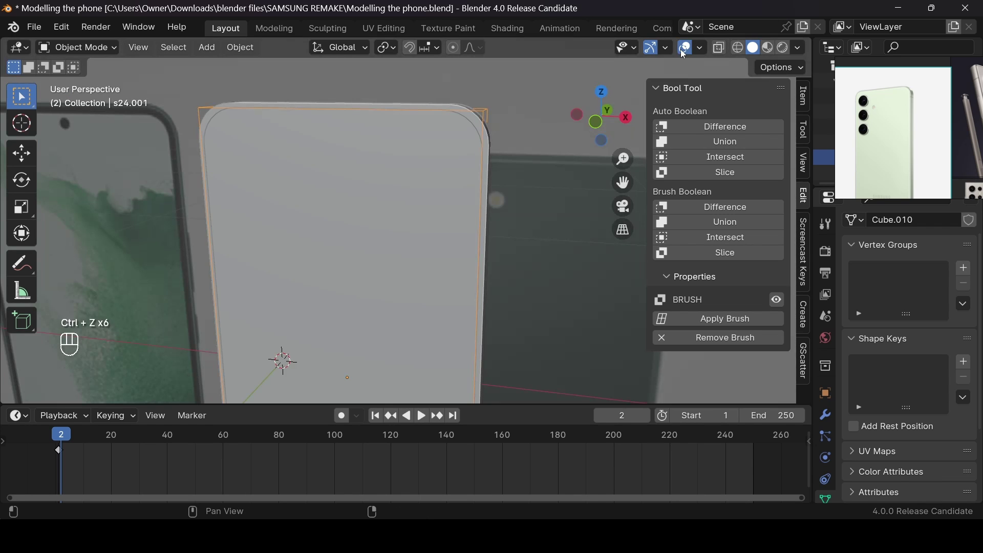
Try thinning the s24 piece along Y by a factor of about 0.914
middle_click_drag(358, 207, 475, 175)
key("s")
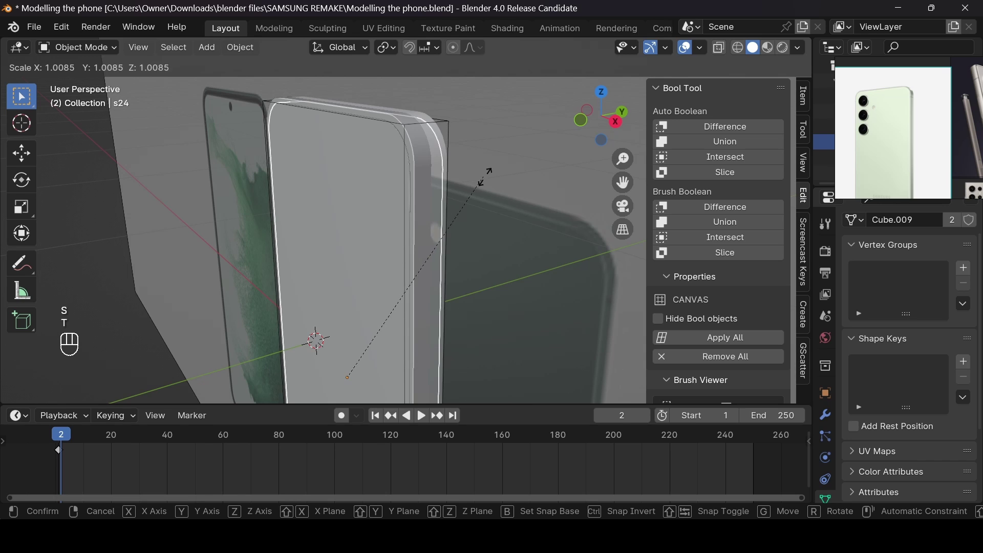
right_click(488, 178)
key("s")
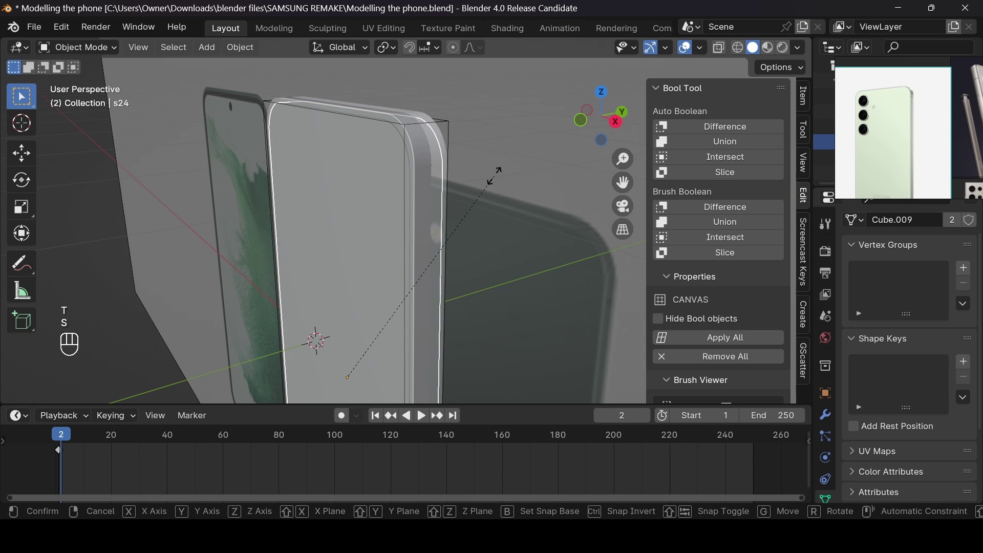
key("y")
key("shift")
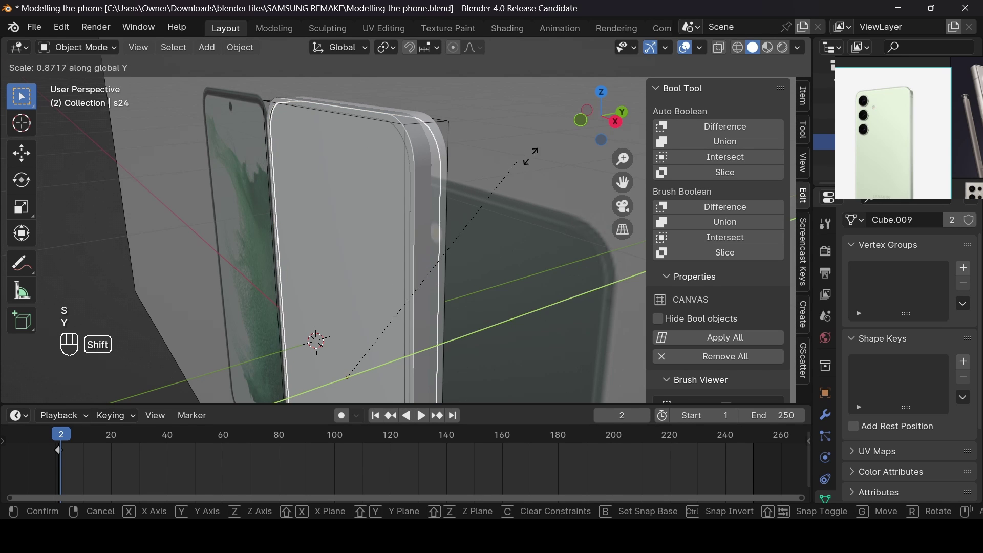
left_click(635, 120)
left_click(685, 47)
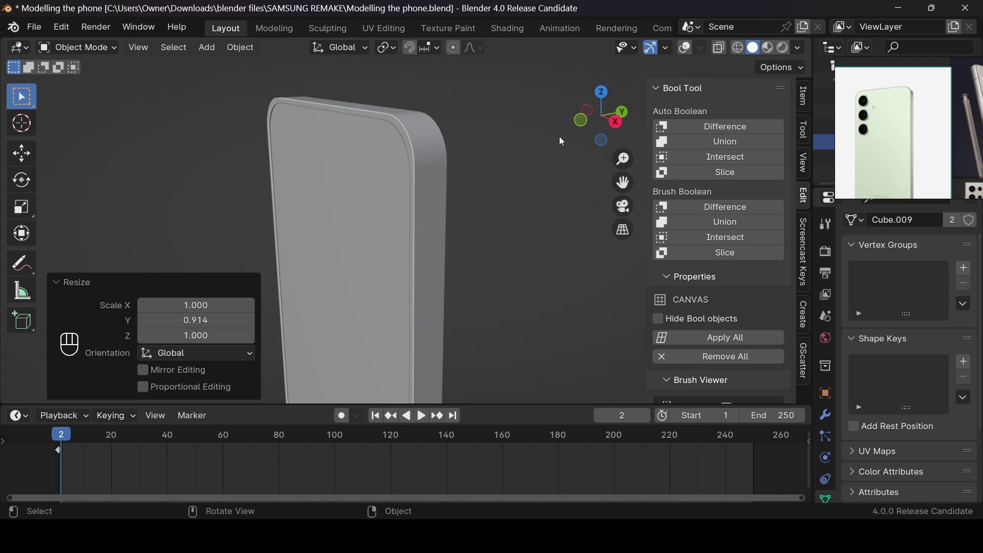
left_click_drag(603, 117, 554, 117)
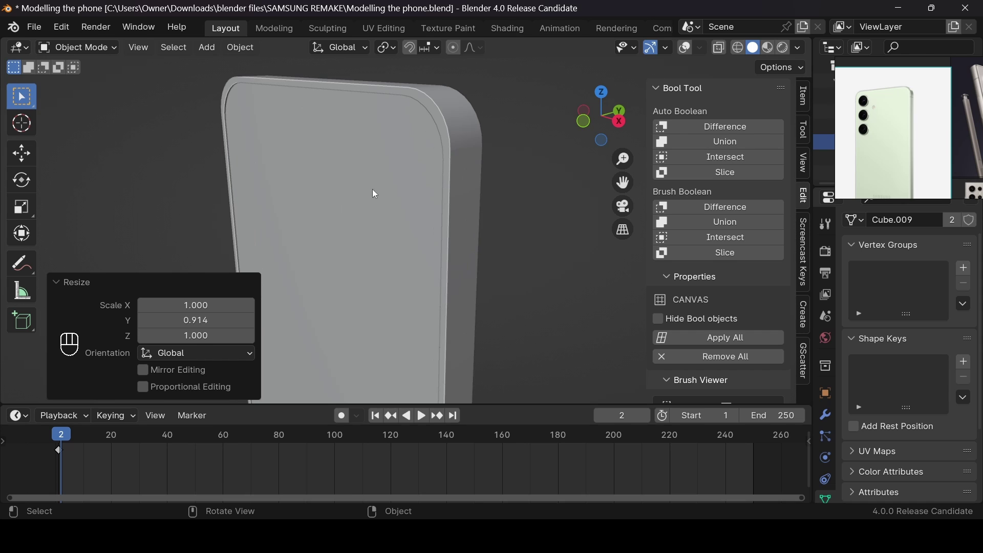
key("ctrl+z")
Thin the s24 piece along Y by a factor of about 0.974 and inspect the seam with overlays hidden
left_click(685, 49)
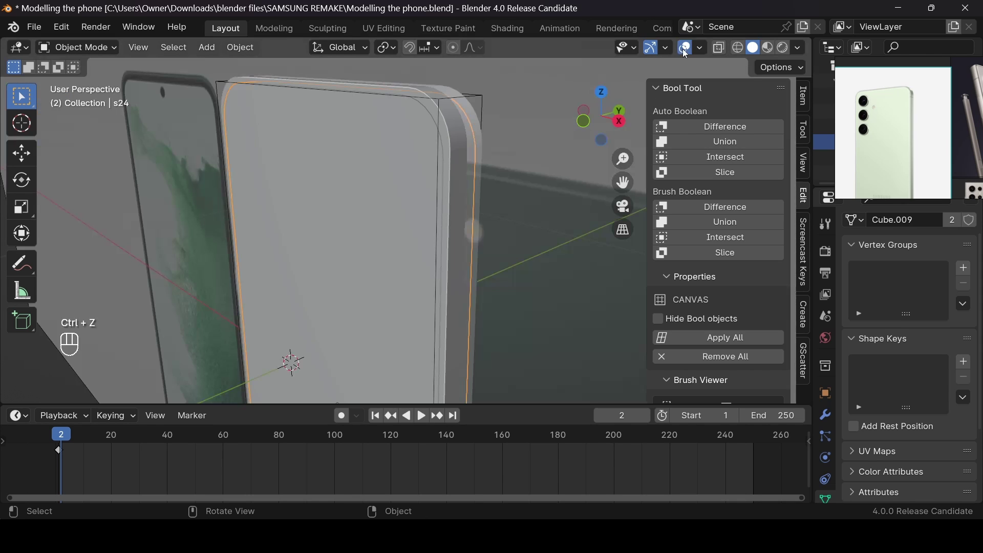
key("s")
key("y")
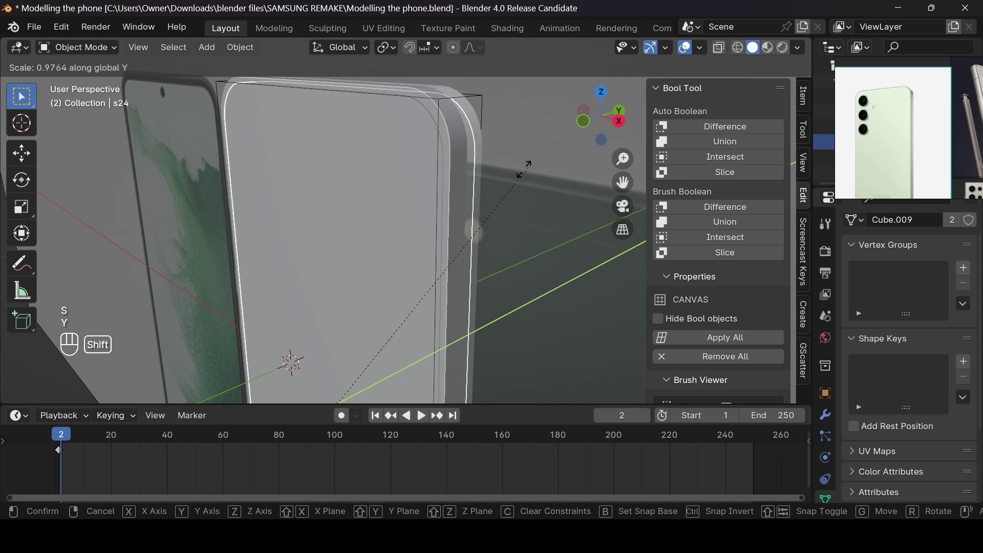
left_click(529, 169)
left_click(686, 49)
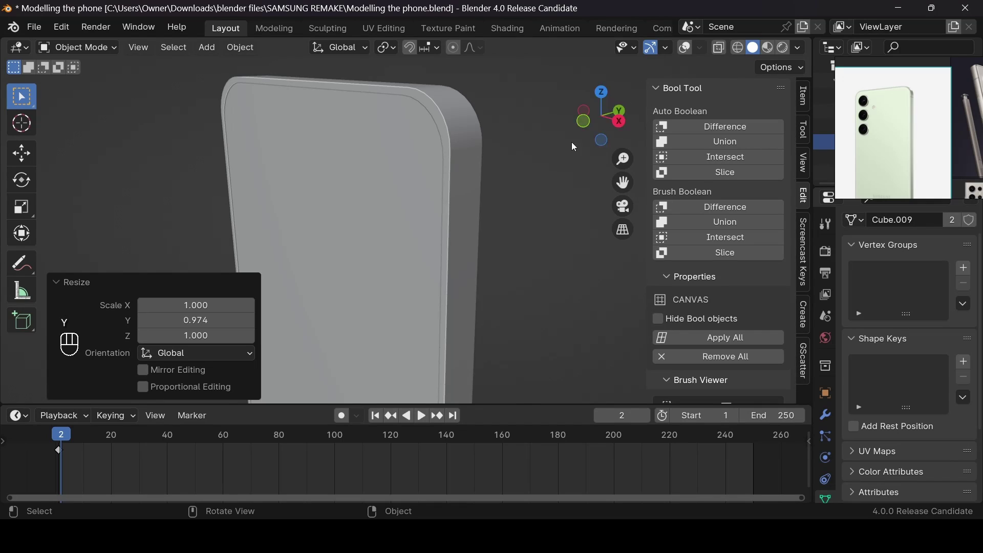
left_click_drag(576, 144, 632, 136)
left_click(398, 162)
Examine the phone's frame edge up close in the reference image
scroll(959, 102, "up", 3)
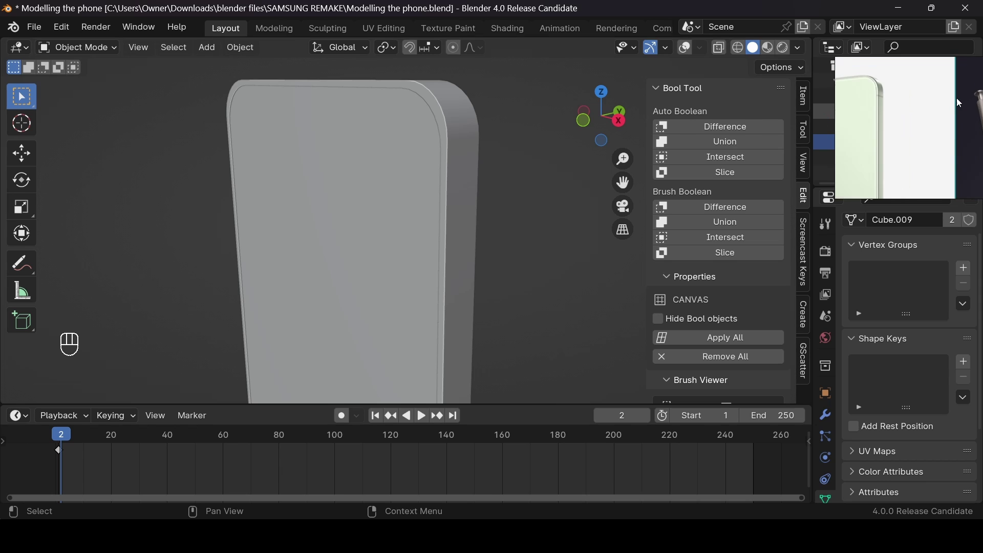
scroll(958, 103, "up", 2)
scroll(892, 114, "up", 3)
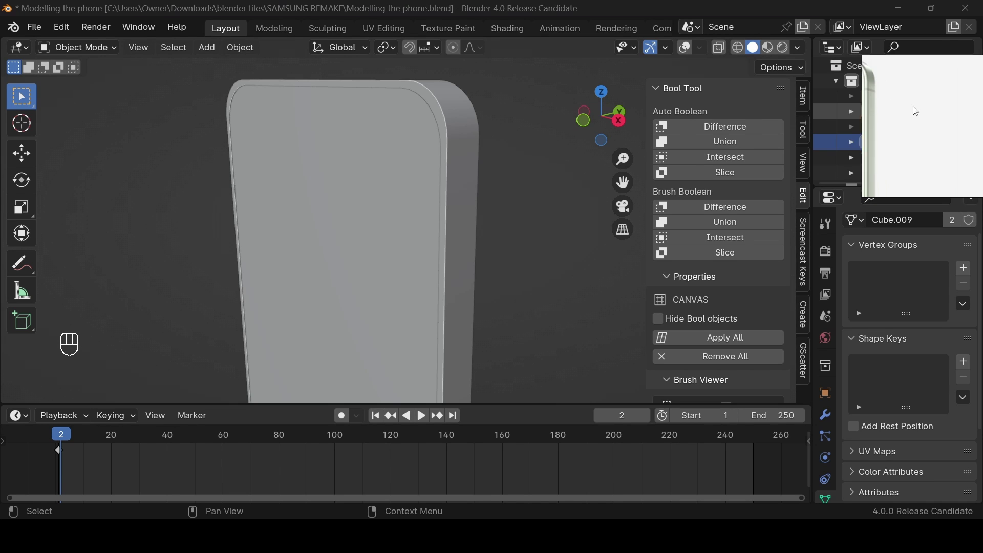
Show the overlays and stretch the s24 piece along Y by a factor of about 1.075
scroll(938, 123, "down", 3)
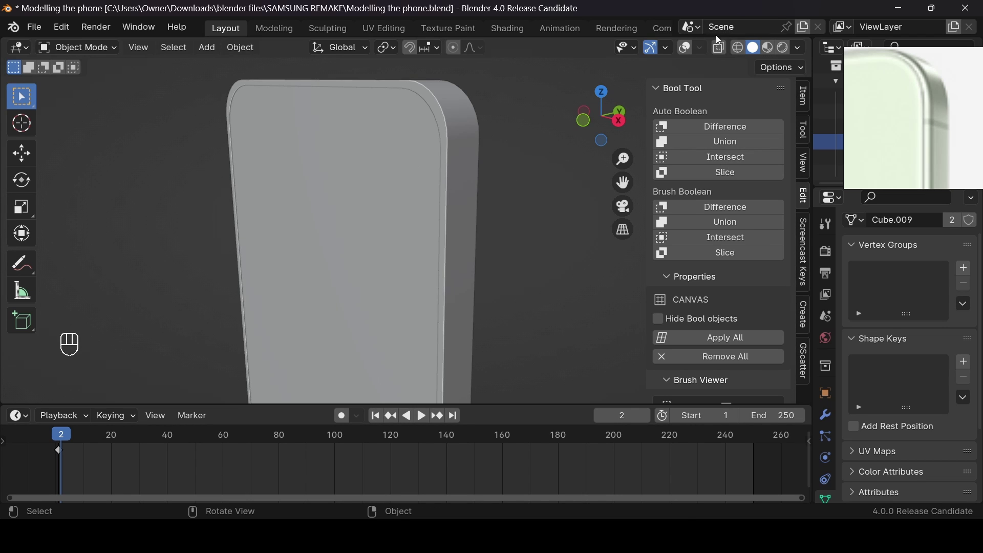
left_click(690, 51)
key("s")
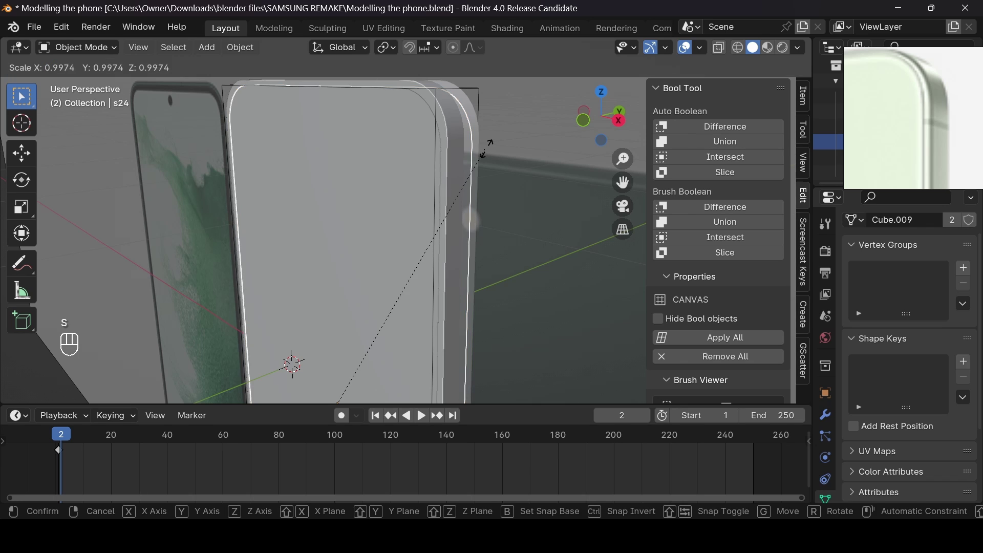
key("y")
left_click(619, 124, "shift")
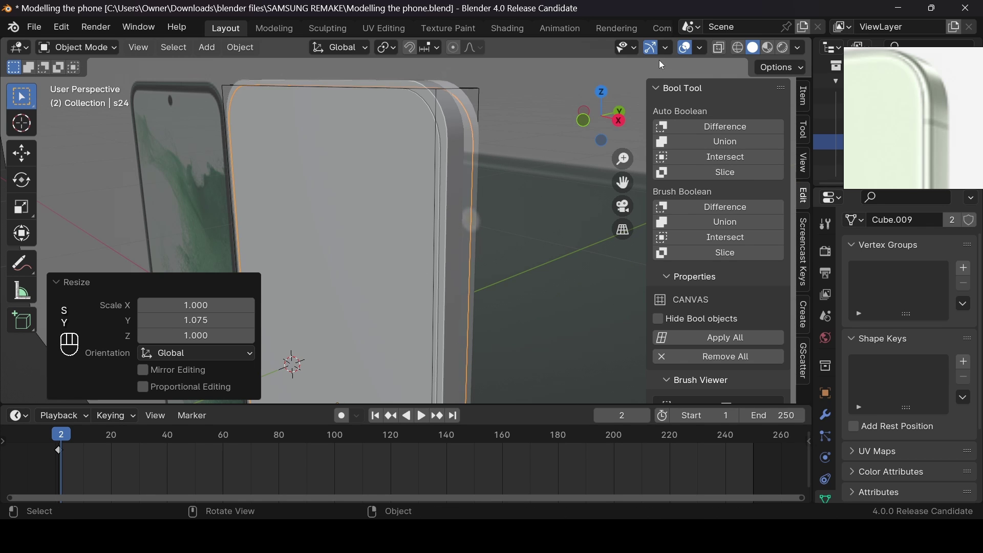
Scale the s24 piece along Y by a factor of about 0.997 and inspect the seam with overlays hidden
key("s")
key("y")
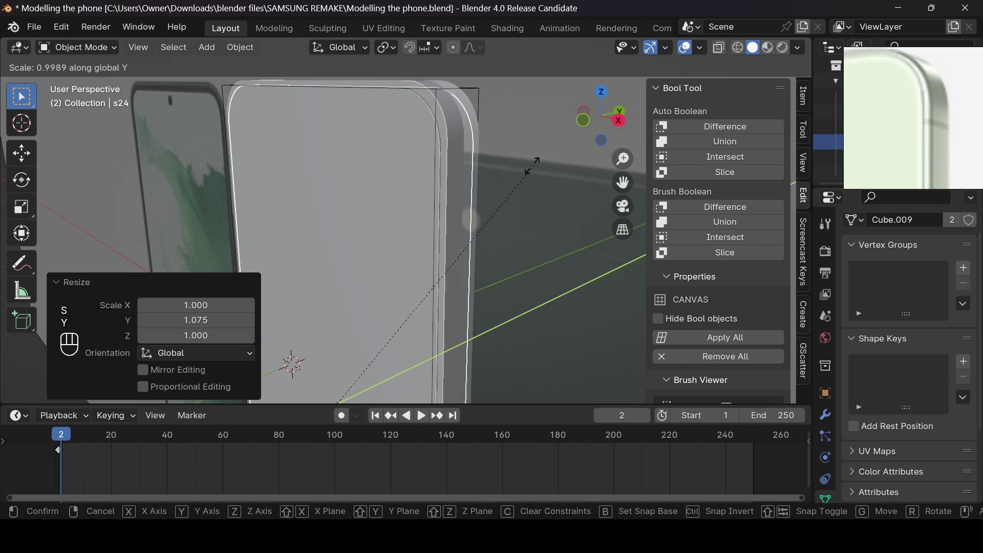
left_click(527, 167, "shift")
left_click(685, 48)
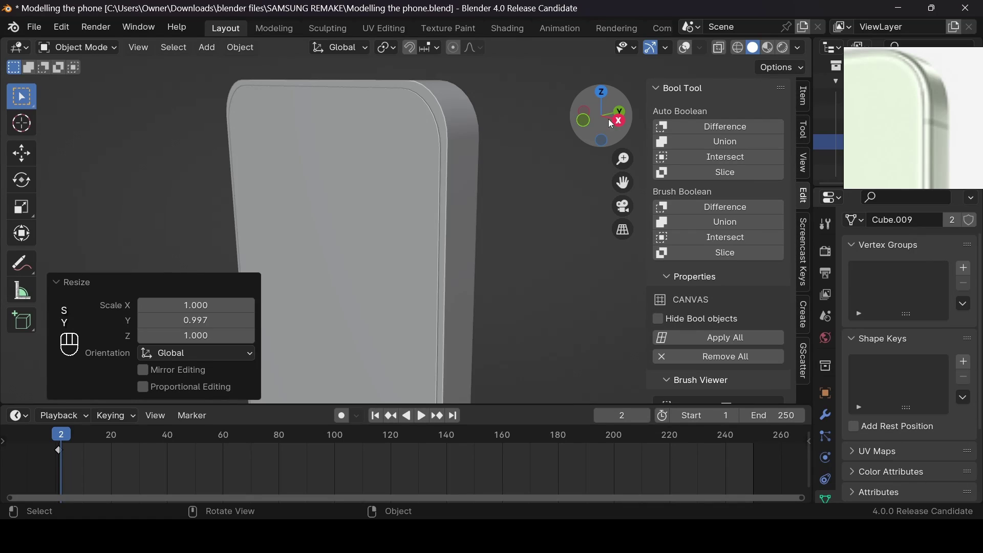
left_click_drag(603, 116, 560, 112)
scroll(533, 134, "down", 3)
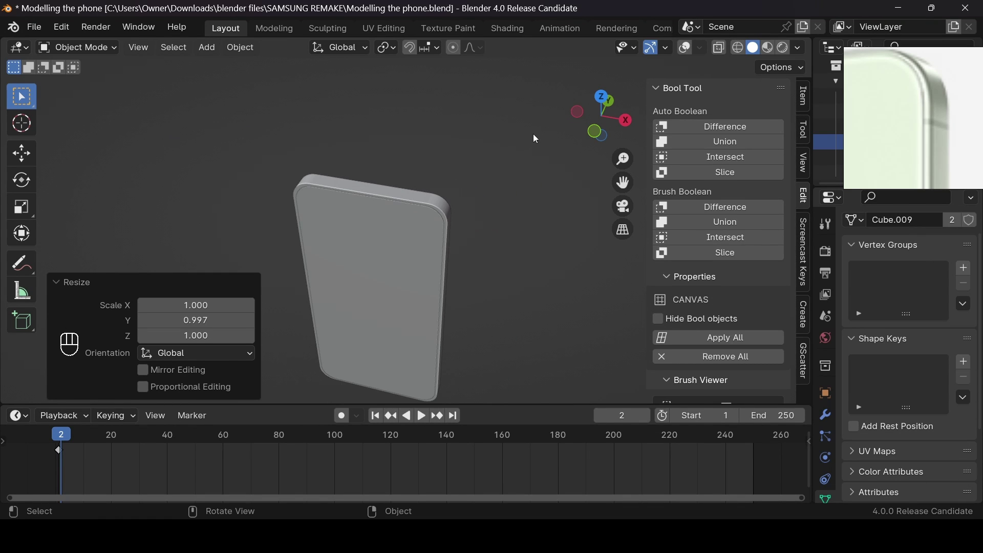
scroll(533, 133, "up", 2)
left_click(693, 48)
scroll(565, 93, "down", 4)
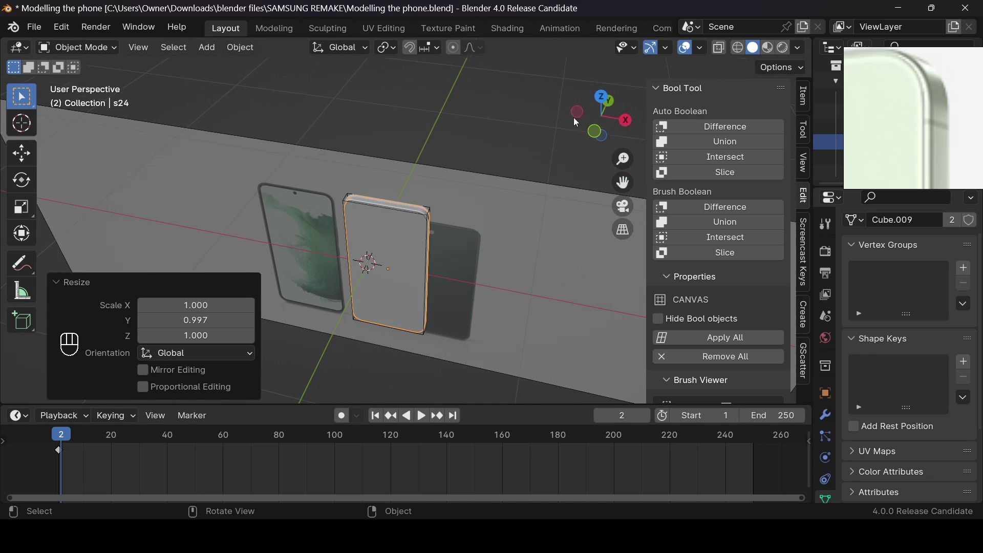
Switch to the front view and reveal all hidden objects
left_click(595, 130)
scroll(512, 152, "down", 3)
scroll(512, 152, "up", 2)
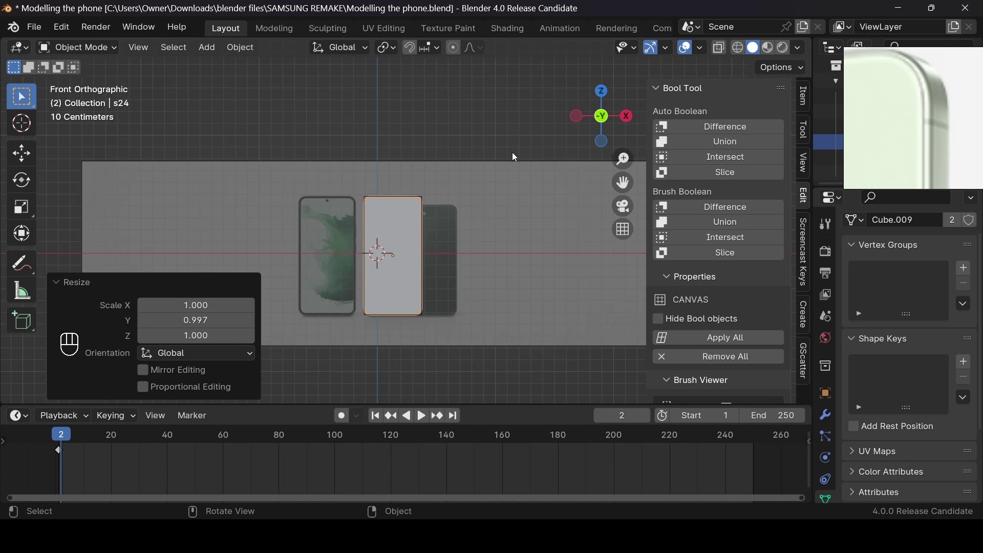
key("alt+h")
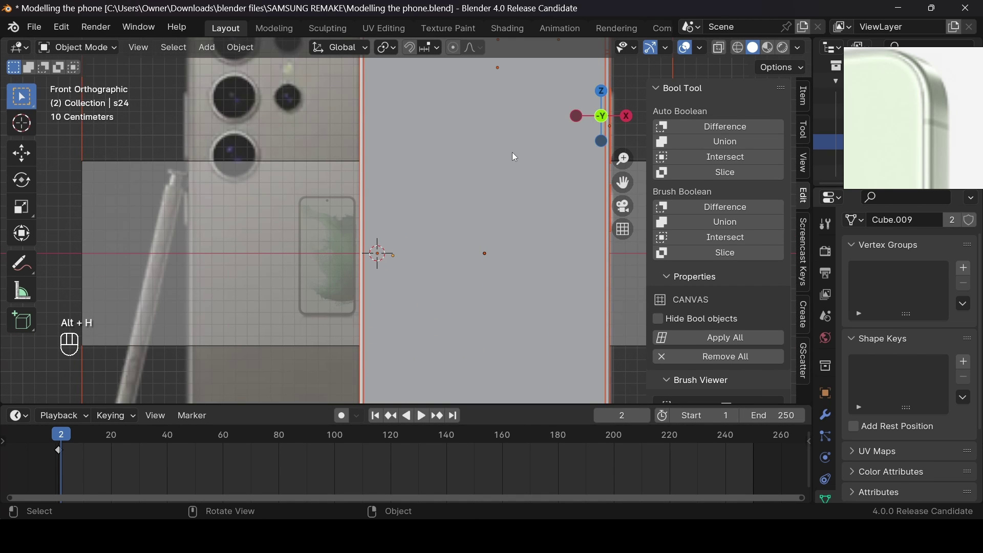
scroll(444, 134, "down", 5)
scroll(420, 156, "up", 2)
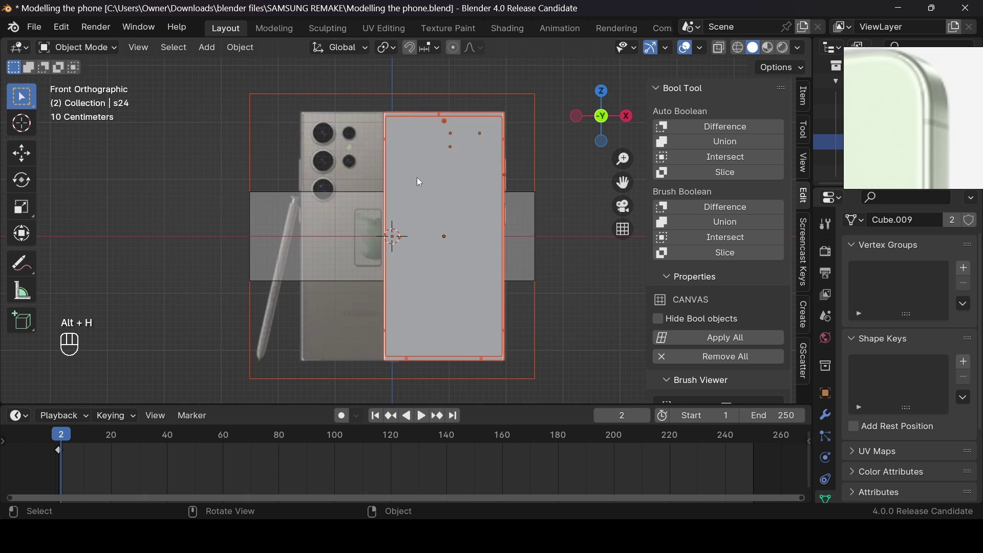
left_click(458, 229)
key("shift+g")
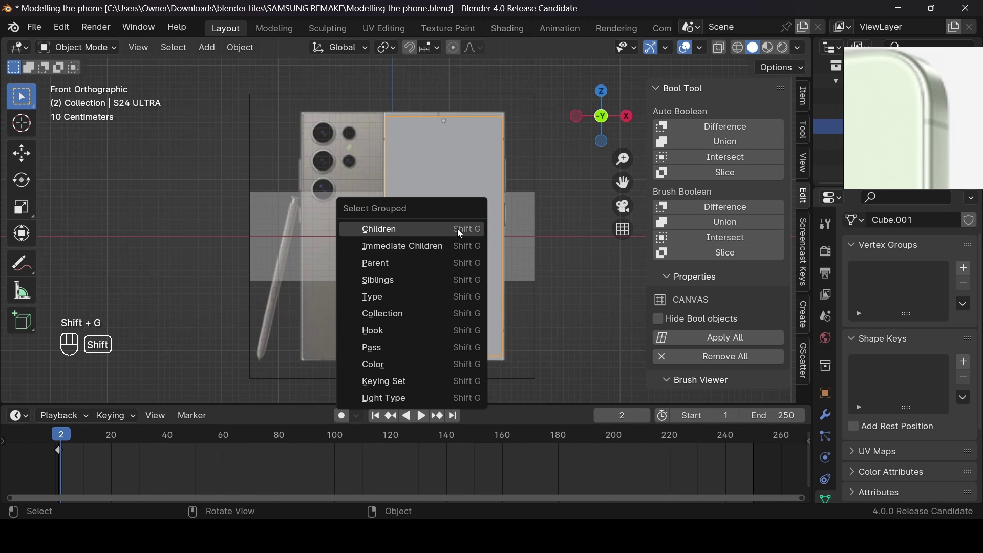
left_click(458, 246)
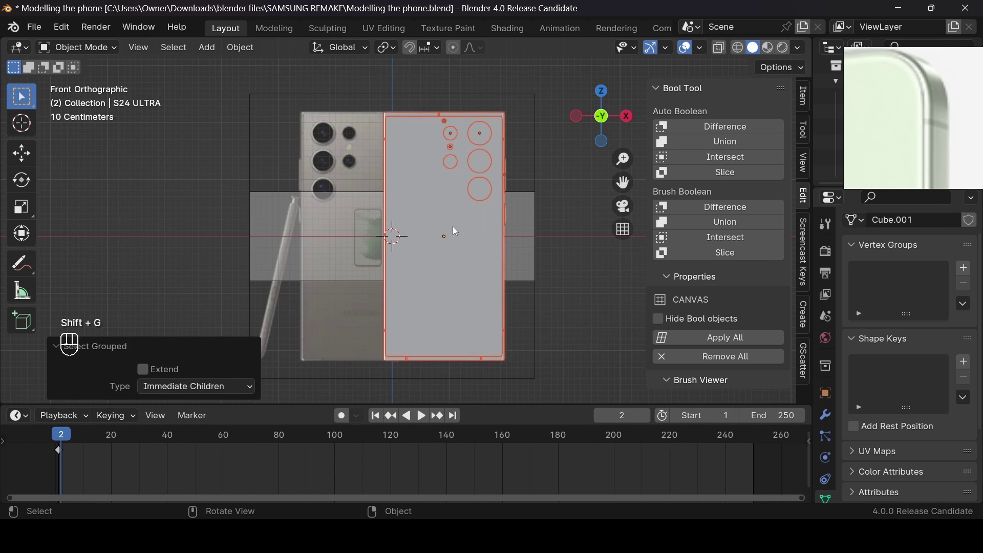
key("g")
key("x")
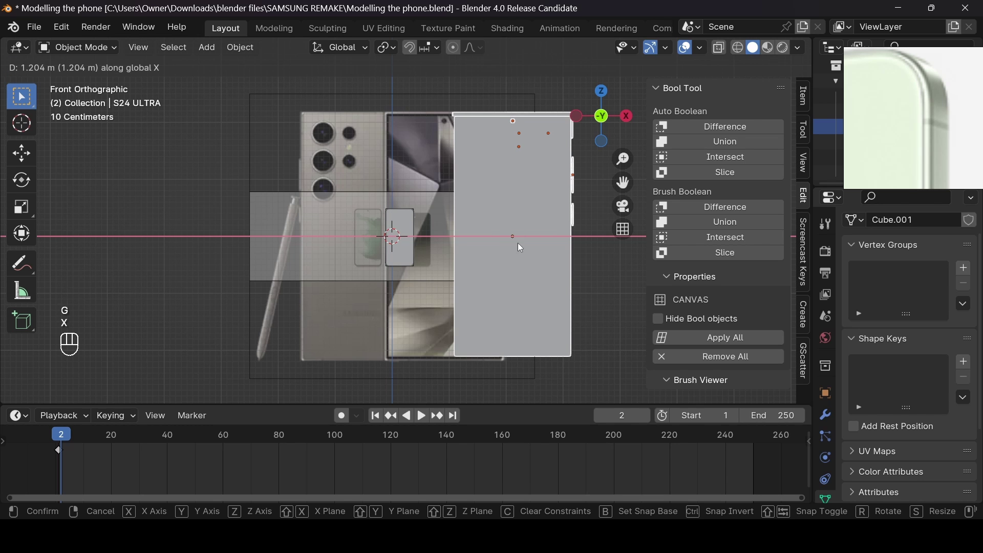
right_click(517, 244)
left_click_drag(596, 122, 577, 115)
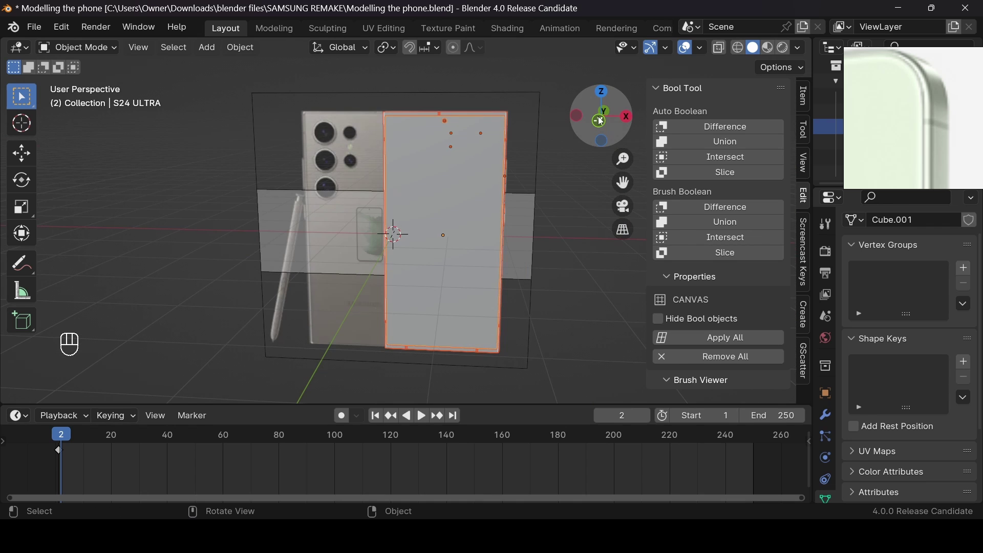
left_click(601, 123)
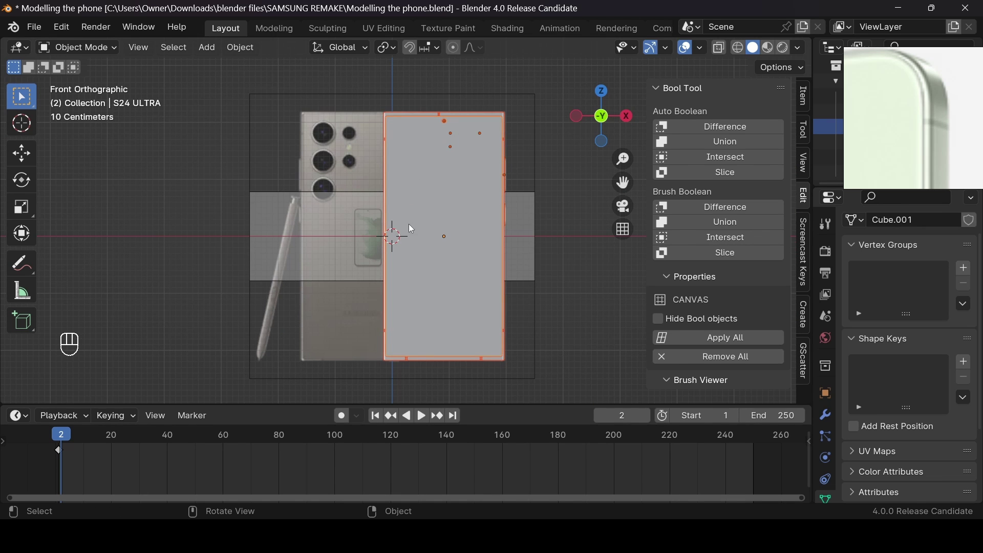
scroll(417, 270, "down", 2)
scroll(466, 298, "up", 2)
left_click(481, 276)
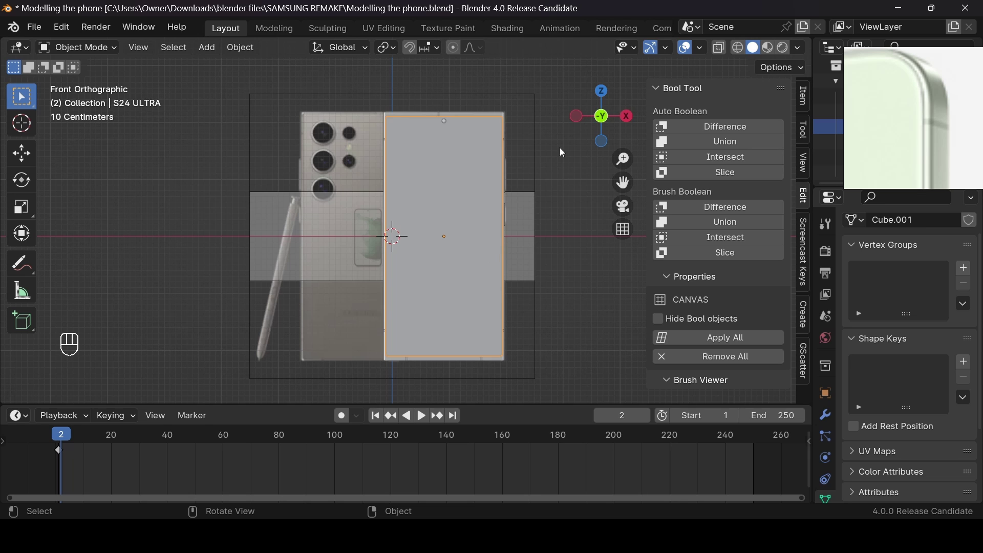
Hide the S24 Ultra reference image and the wide S24 reference image
left_click_drag(594, 126, 603, 116)
left_click(331, 327)
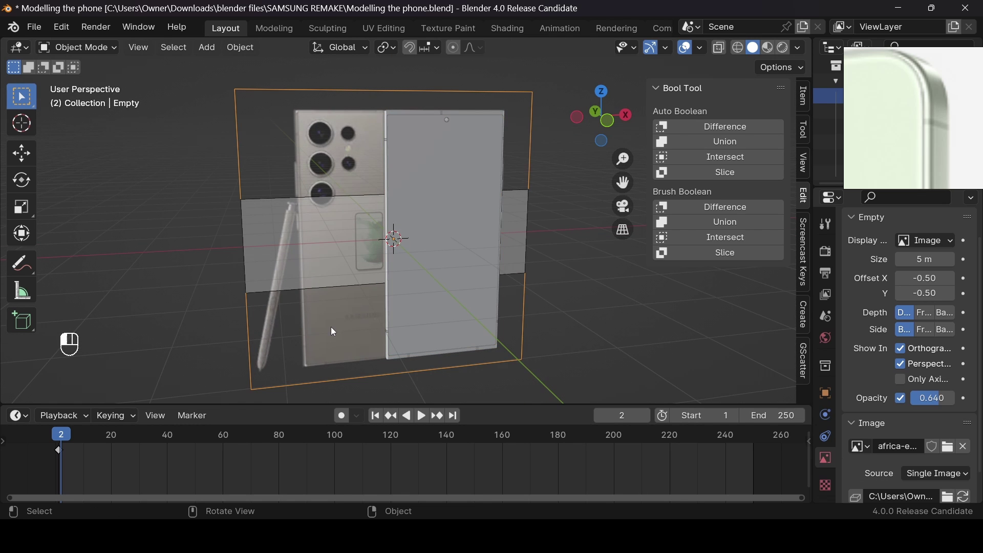
left_click(348, 341, "shift")
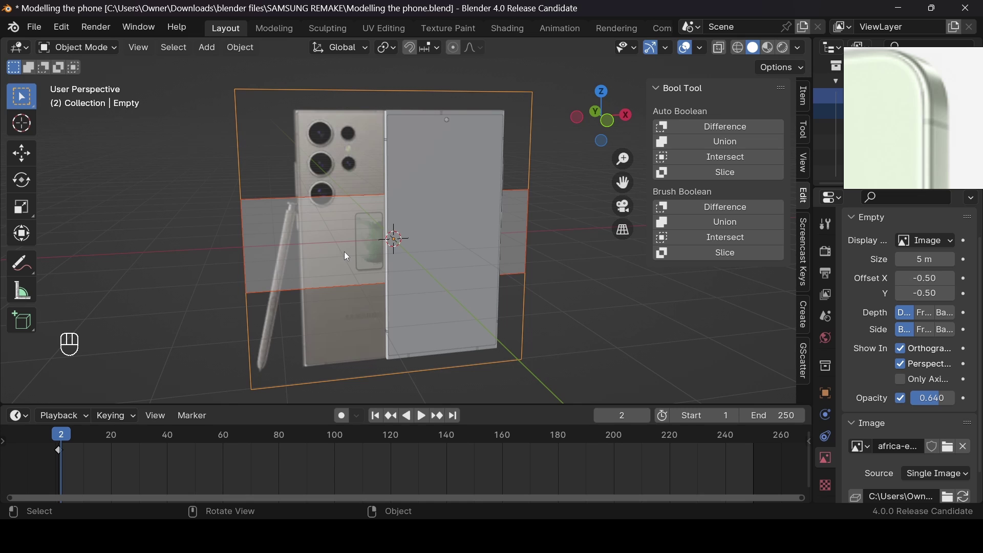
scroll(344, 251, "up", 4)
scroll(344, 251, "down", 4)
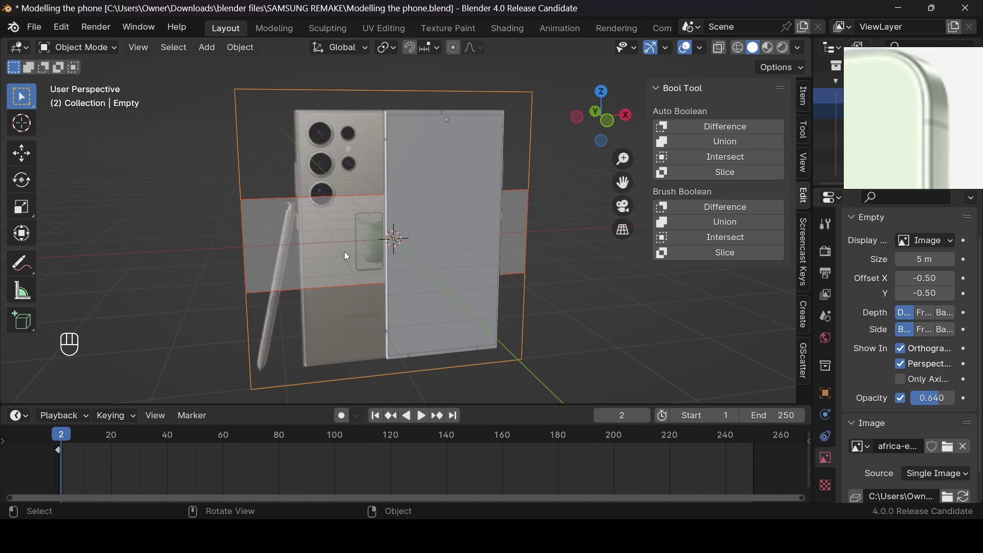
left_click(331, 345)
key("h")
left_click(319, 263)
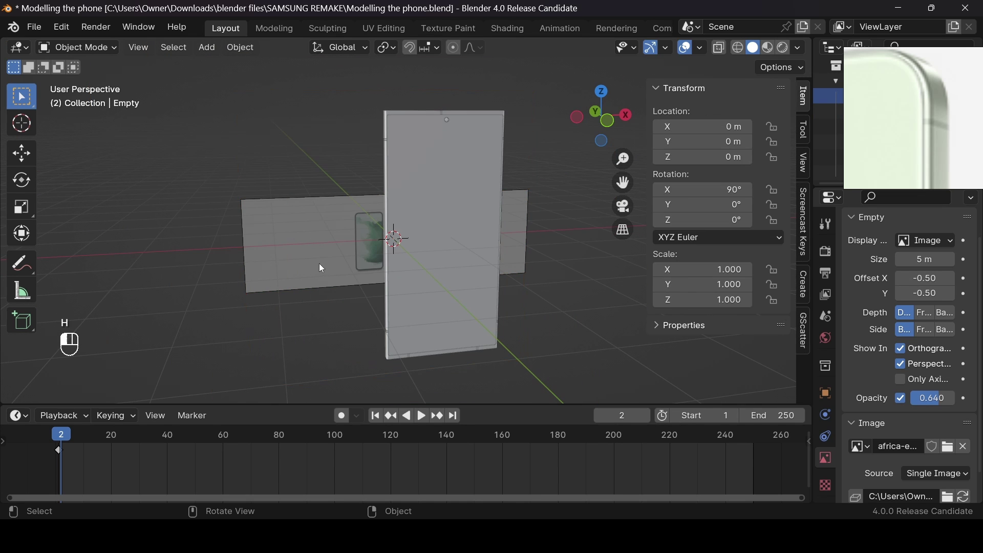
key("h")
Select the S24 ULTRA body with its immediate children and hide the whole model
left_click(418, 261)
left_click_drag(601, 116, 502, 125)
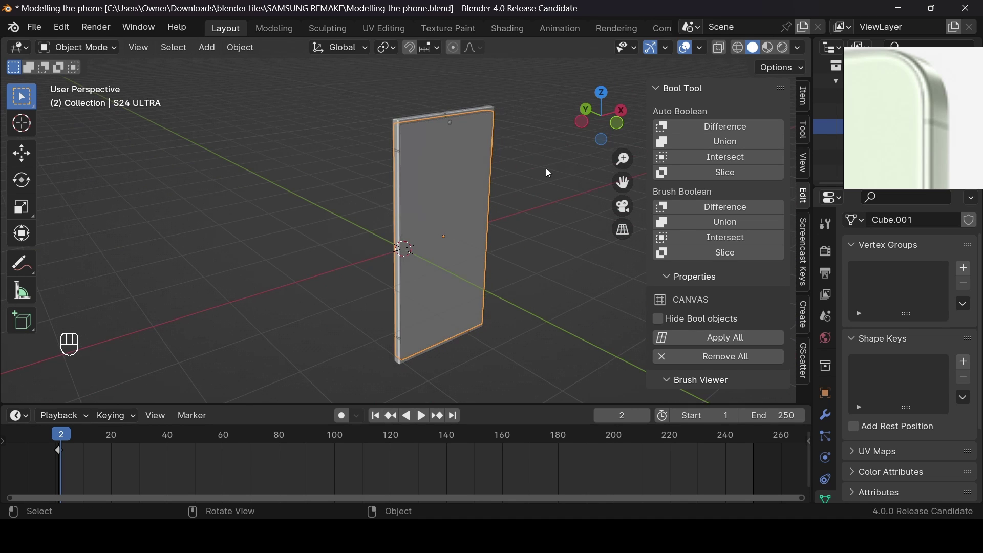
key("shift+g")
left_click(548, 172)
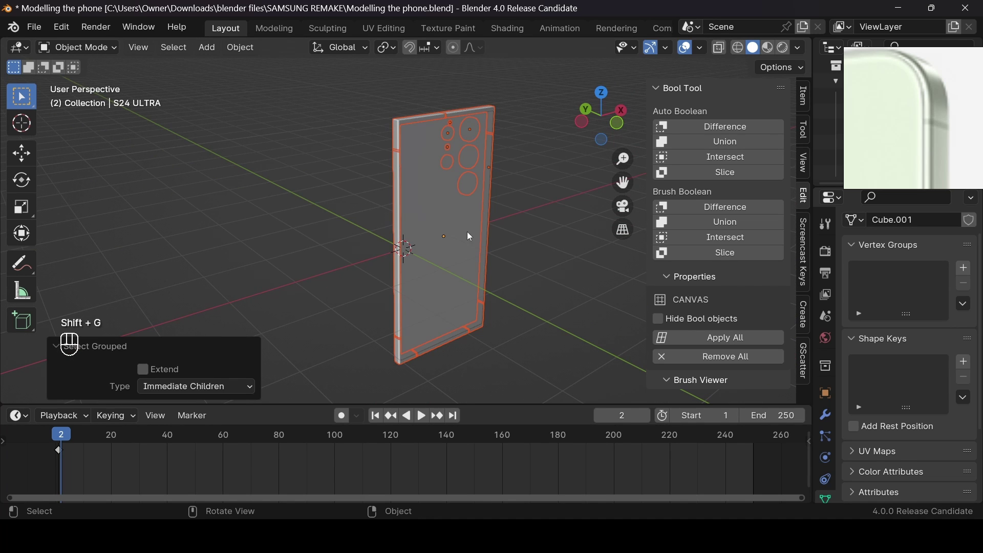
left_click(447, 245)
key("h")
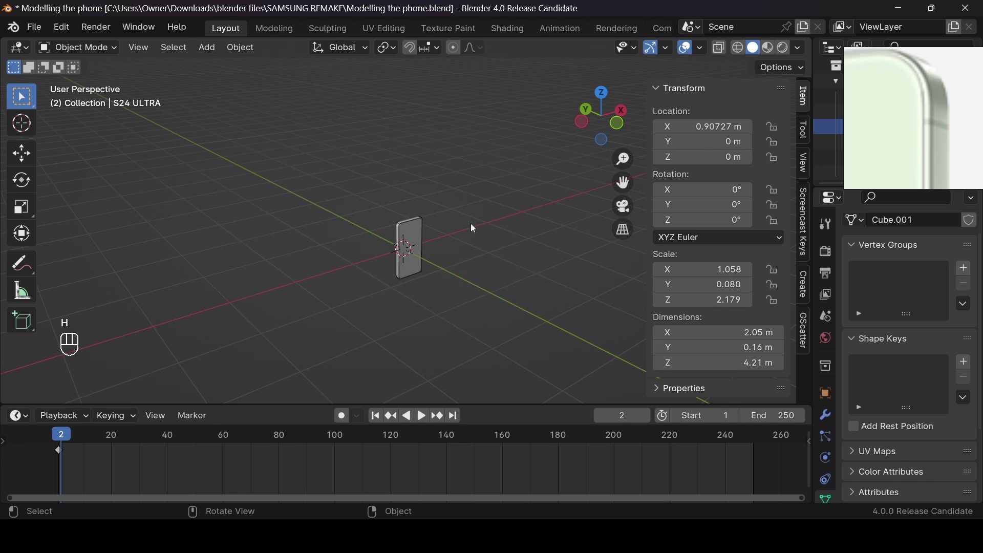
Save the file and apply the Boolean Intersect modifier on the s24 piece
scroll(446, 247, "up", 3)
left_click(462, 210)
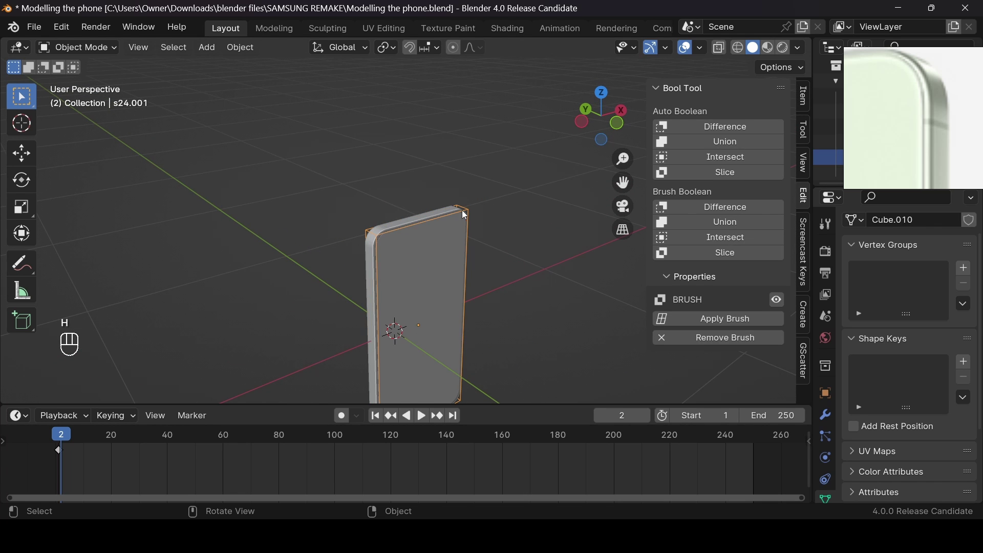
left_click(455, 233)
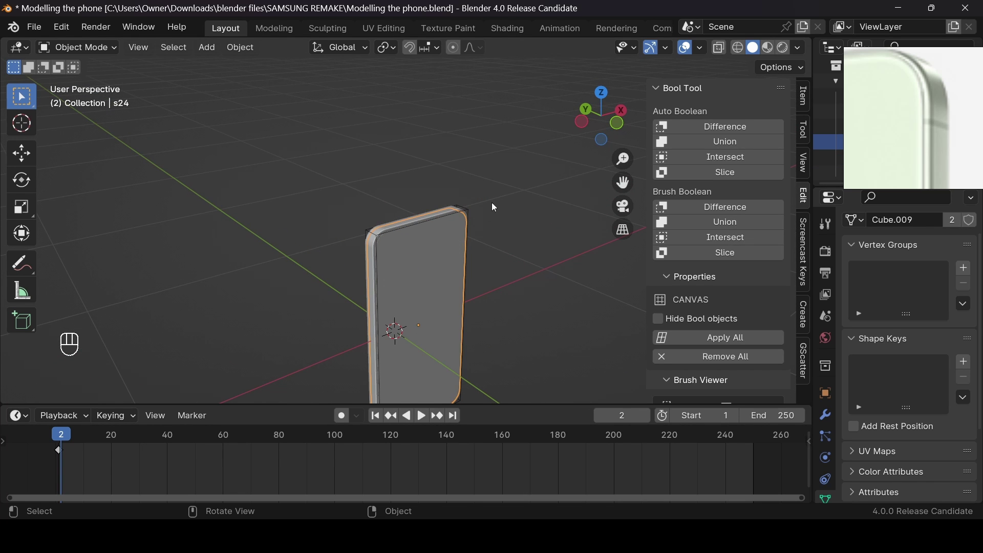
middle_click_drag(492, 207, 463, 214)
left_click(825, 414)
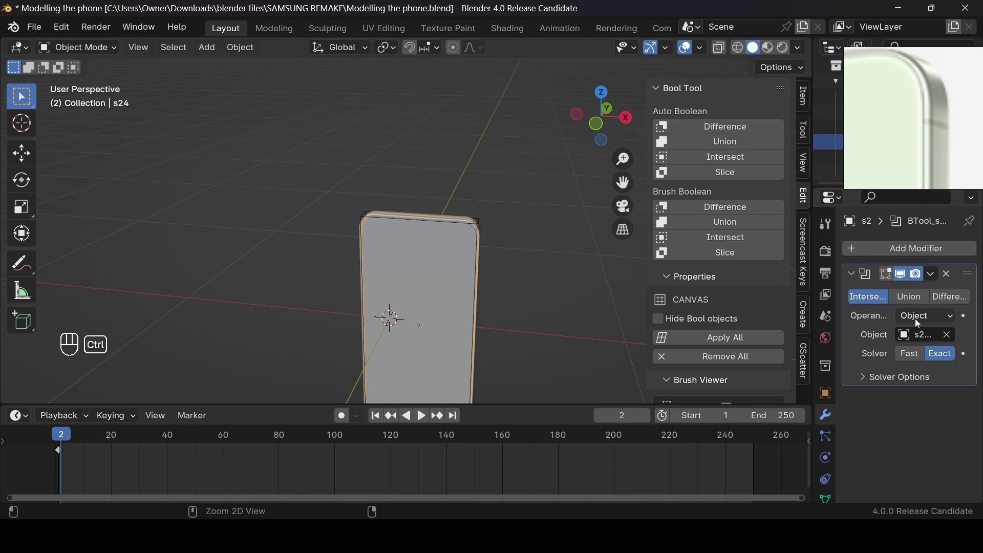
key("ctrl+s")
key("ctrl+s")
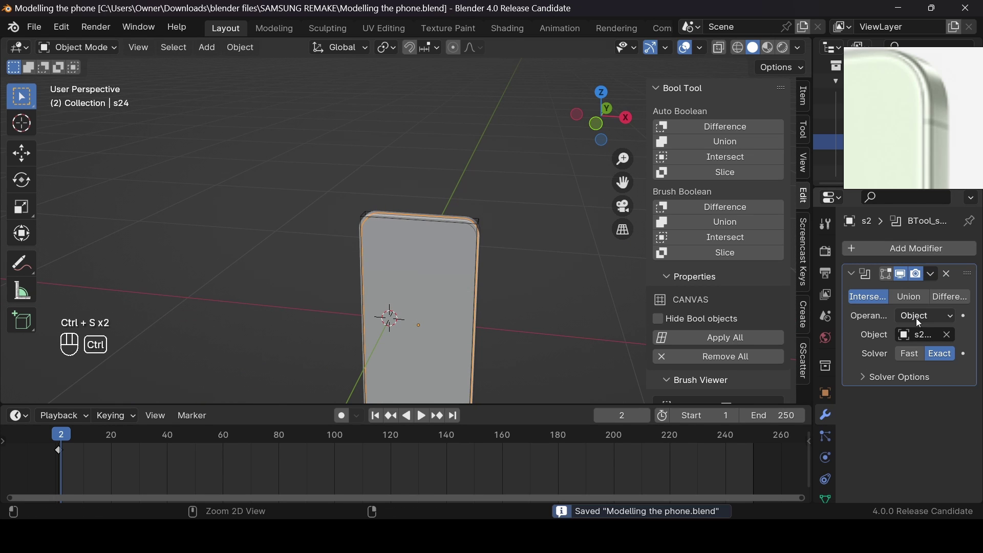
key("ctrl+a")
left_click(916, 318)
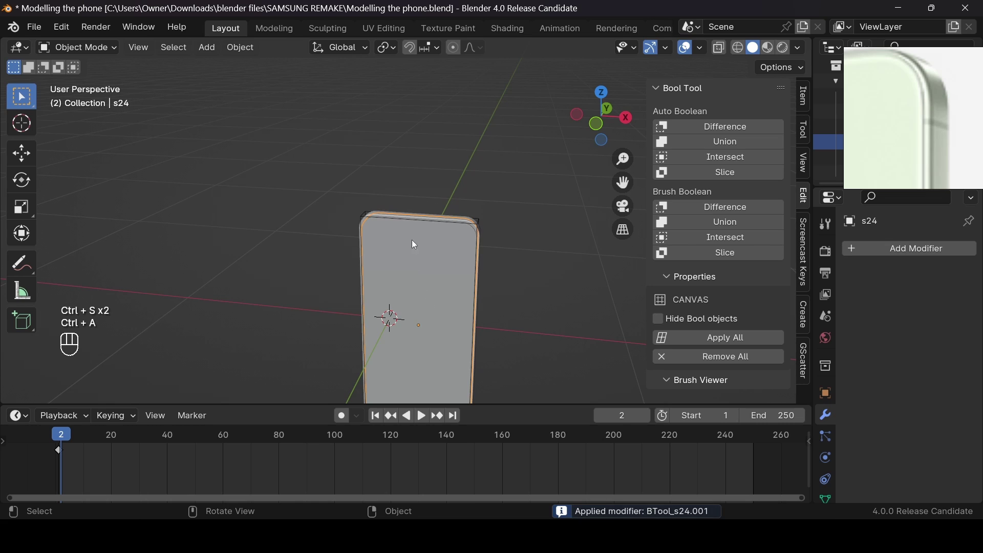
Select the s24.002 frame piece and apply its Boolean Difference modifier
left_click(430, 226)
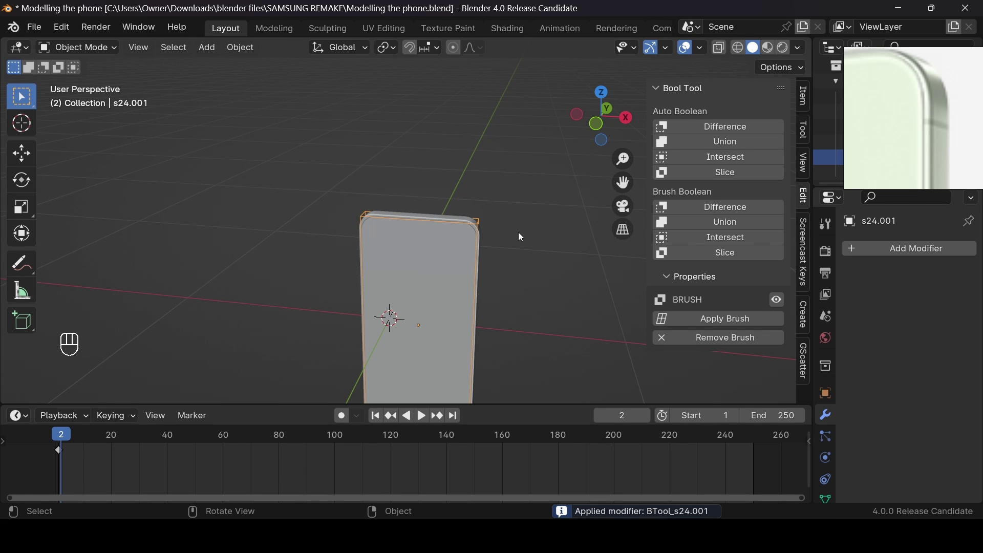
left_click(438, 257, "shift")
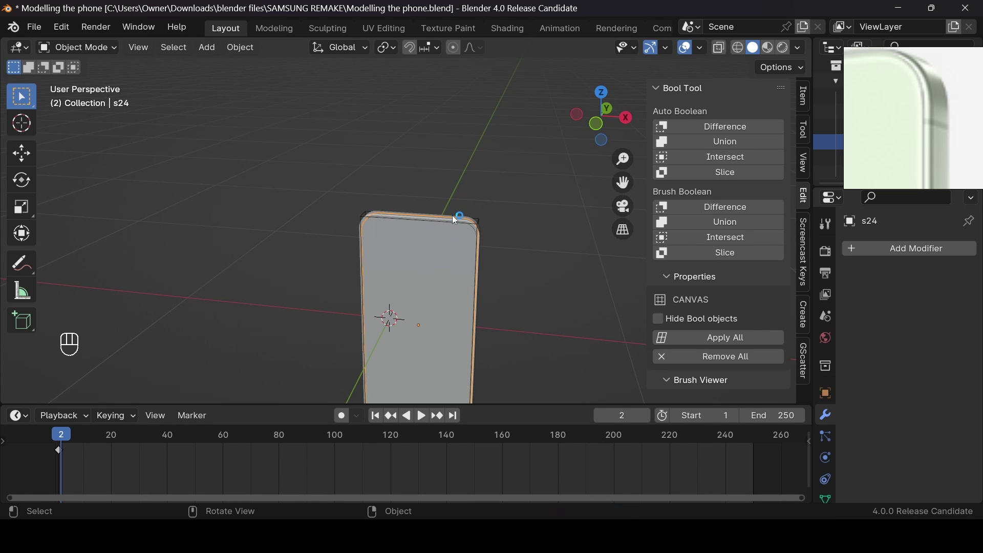
key("ctrl+KP_Divide")
key("shift+a")
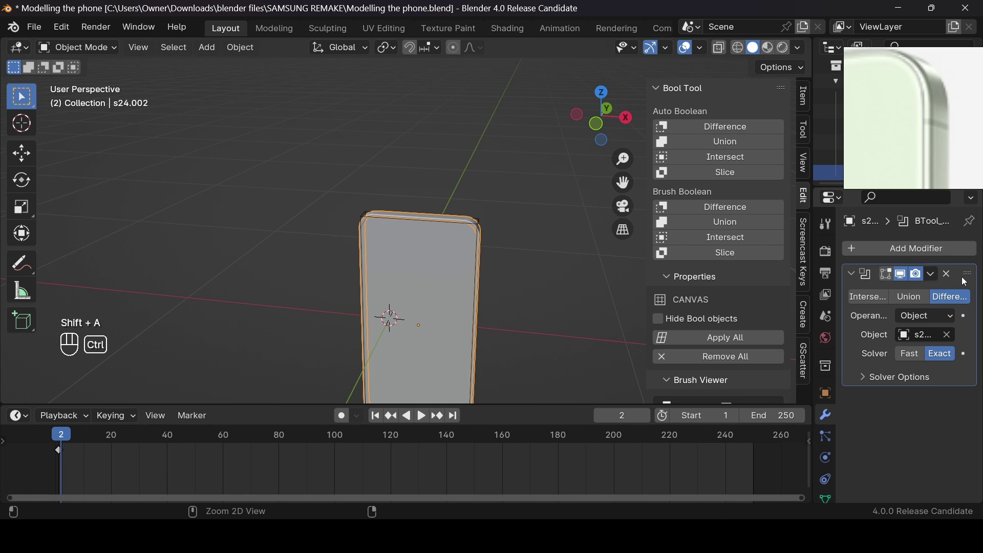
key("ctrl+a")
Move the s24.001 brush object to the cutters collection and view the s24 piece from the front
left_click(472, 223)
key("m")
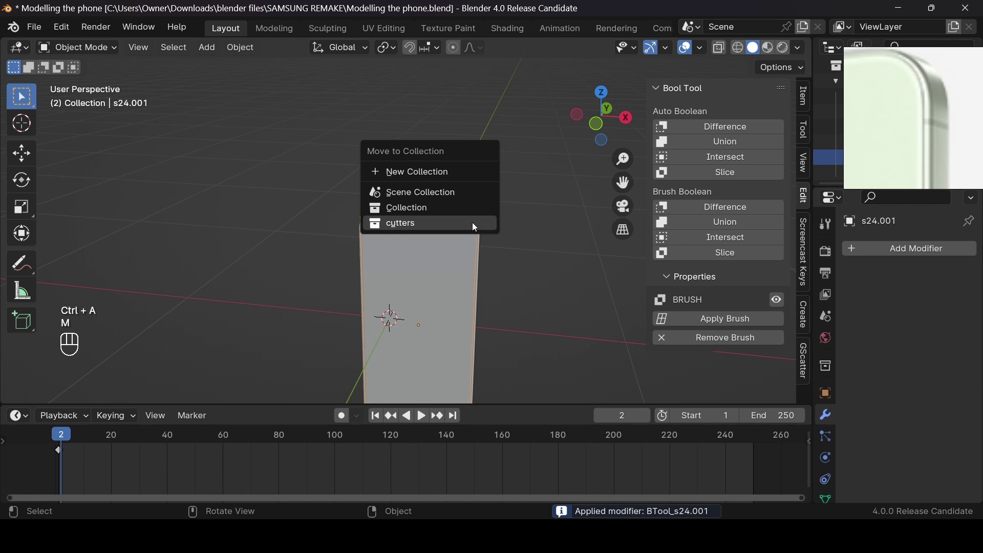
left_click(472, 222)
left_click(423, 262)
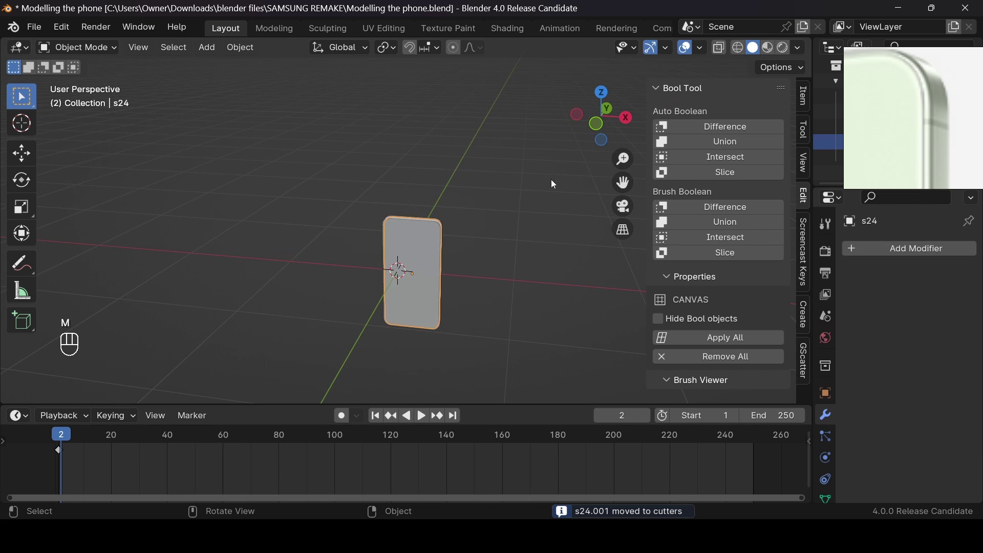
left_click(594, 127)
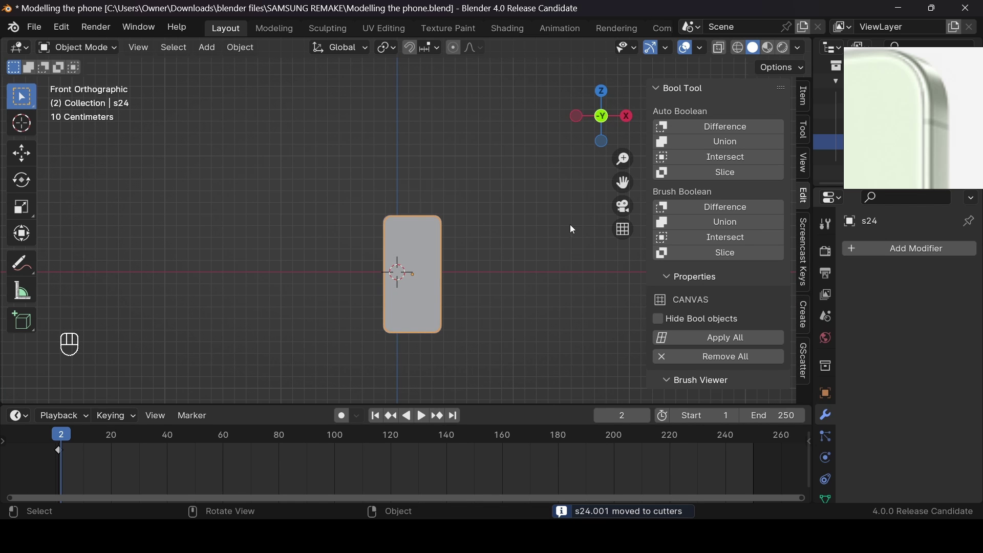
scroll(409, 230, "down", 2)
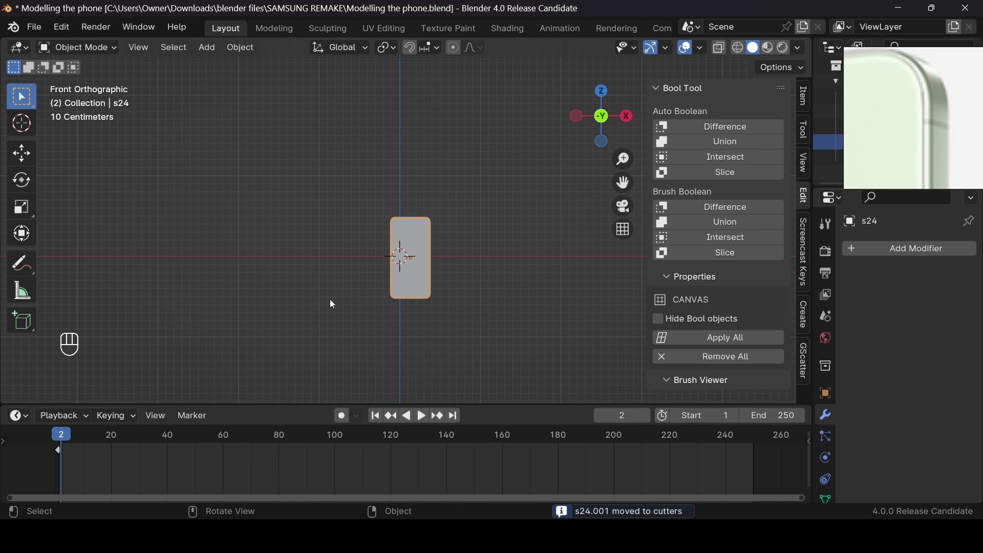
Show the transform and dimension values of the s24 piece and try moving it in the front view
left_click(802, 104)
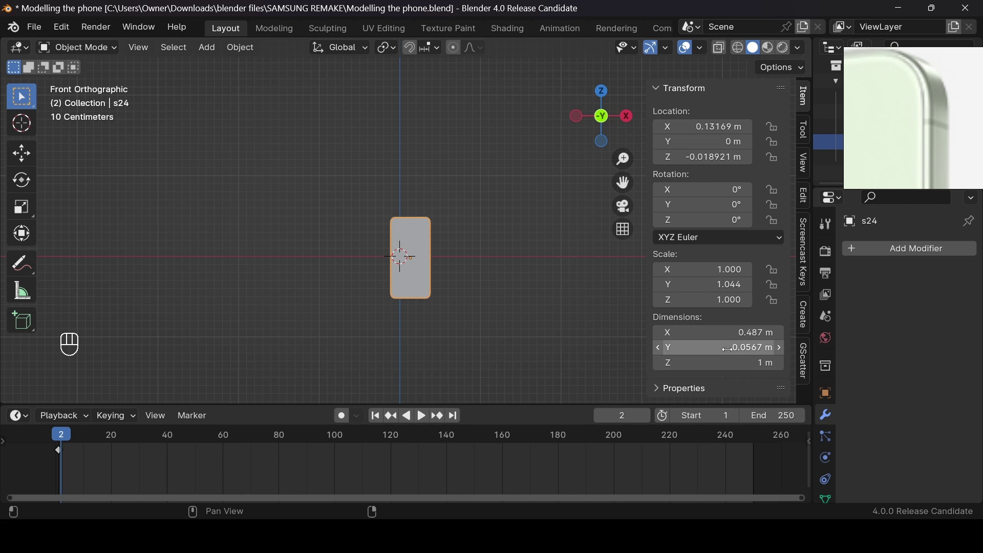
scroll(458, 295, "up", 5)
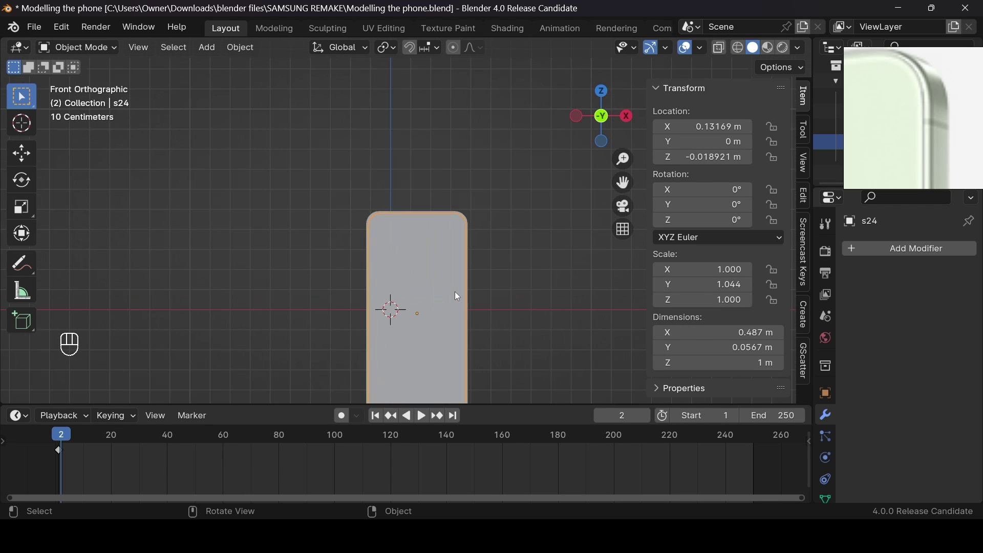
scroll(457, 296, "down", 1)
scroll(457, 296, "up", 2)
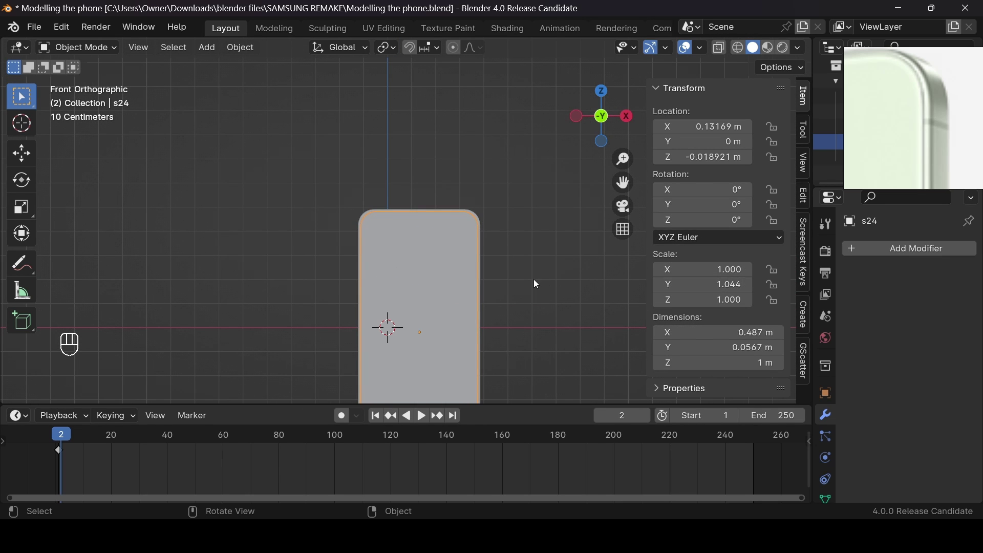
scroll(441, 284, "down", 3)
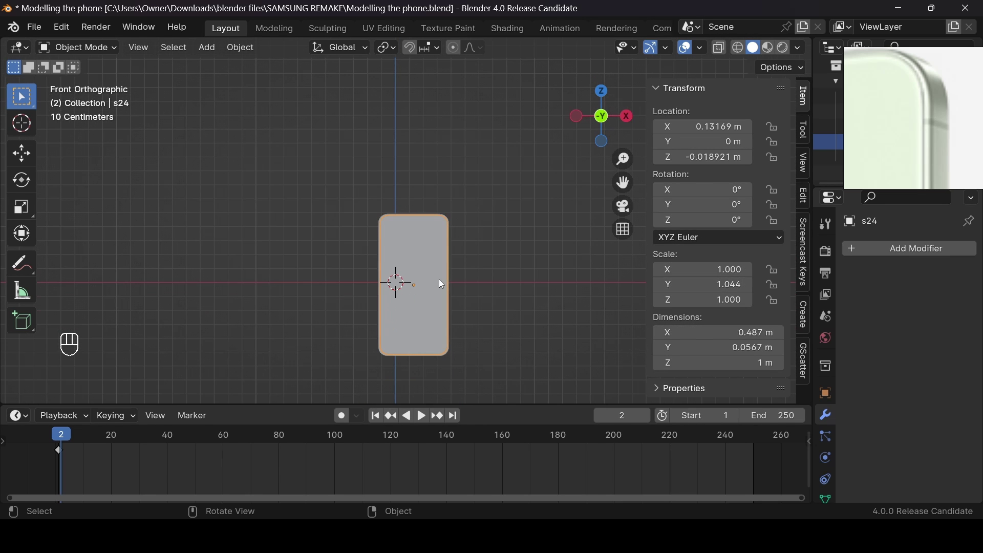
key("g")
right_click(499, 285)
Parent the s24.002 frame to the s24 piece using Object (Keep Transform)
left_click(454, 249)
scroll(456, 246, "up", 5)
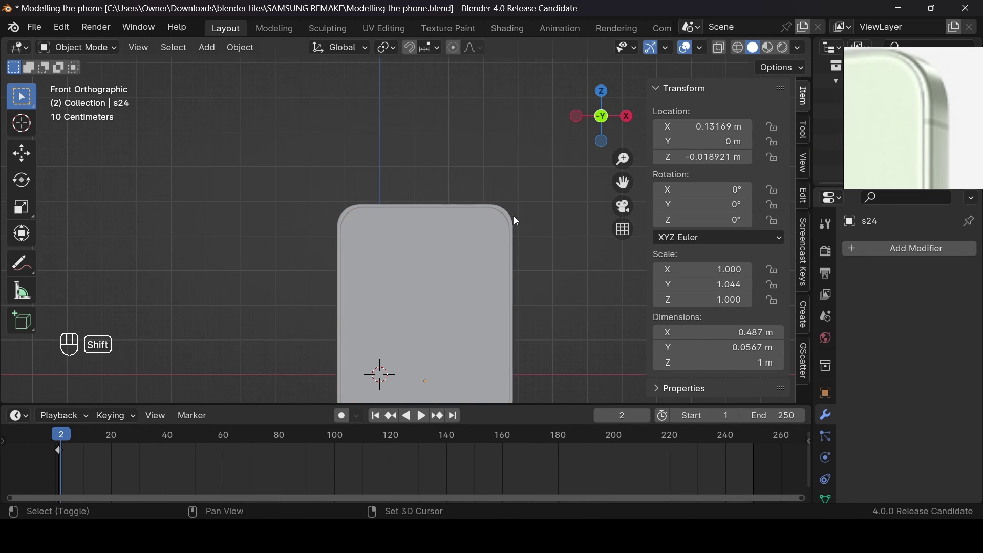
middle_click_drag(425, 287, 407, 225)
left_click(438, 231)
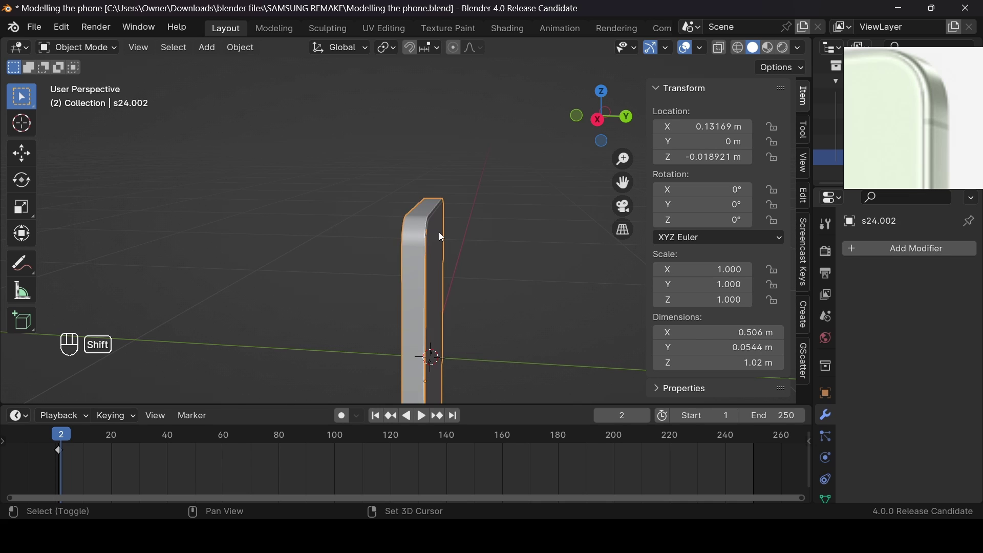
left_click(438, 232, "shift")
key("ctrl")
key("ctrl+p")
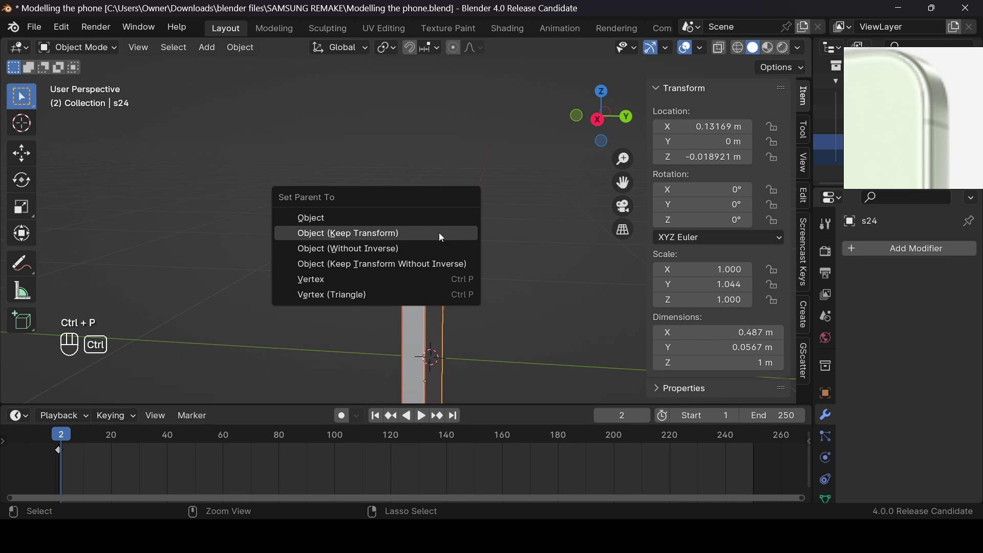
left_click(439, 235)
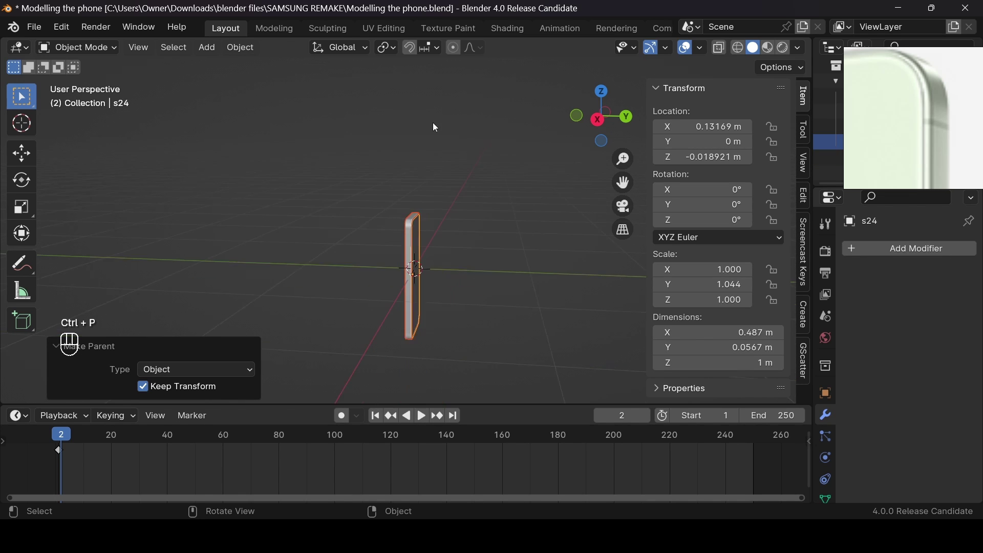
Move the s24 phone about -1.97 m along the X axis in the front view
left_click(578, 116)
key("g")
key("x")
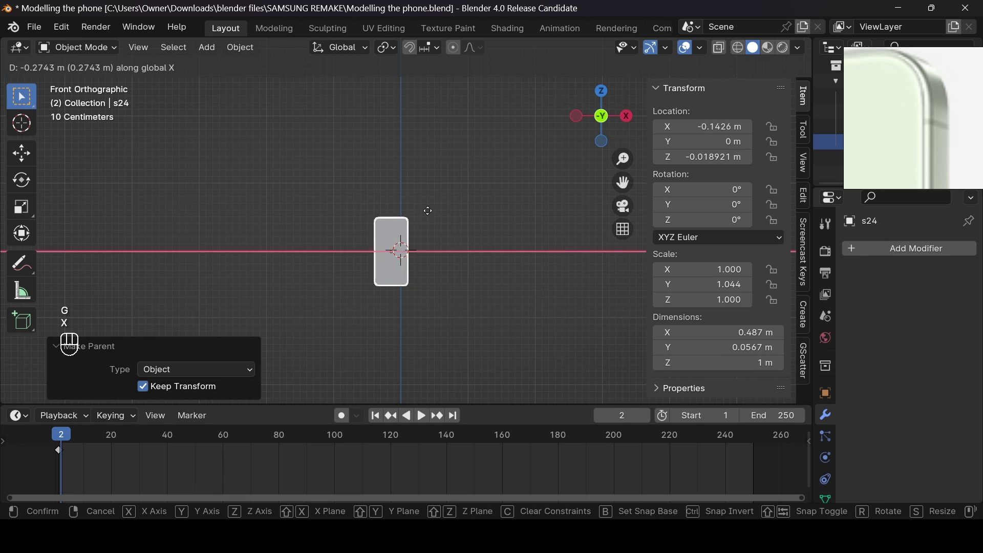
left_click(400, 223)
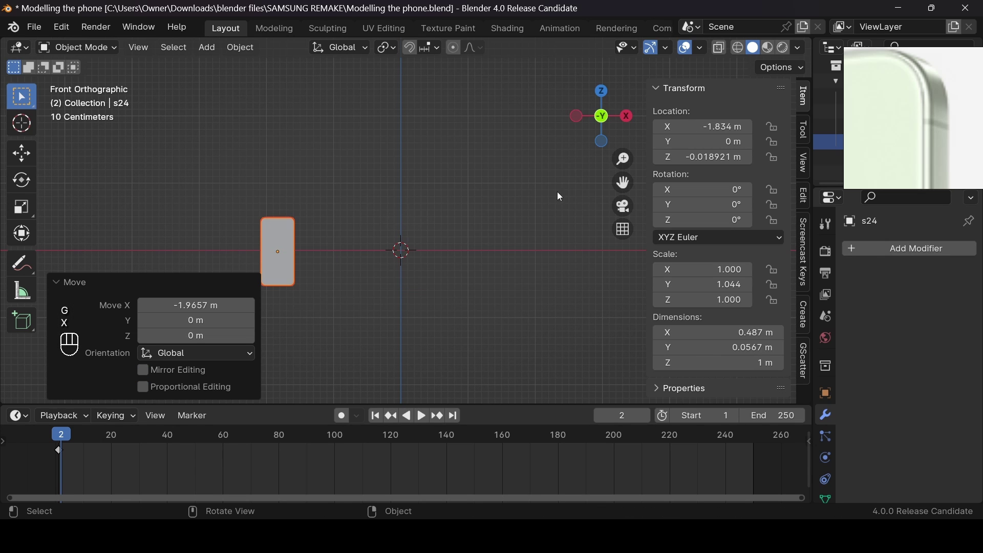
Unhide all objects and hide both phone reference images, leaving the two modelled phones visible
key("alt+h")
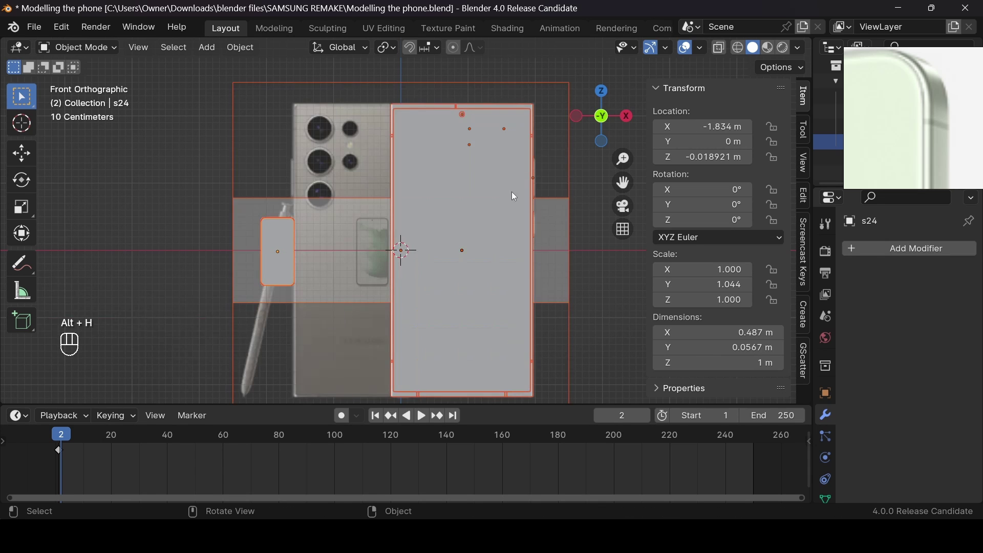
left_click(512, 192)
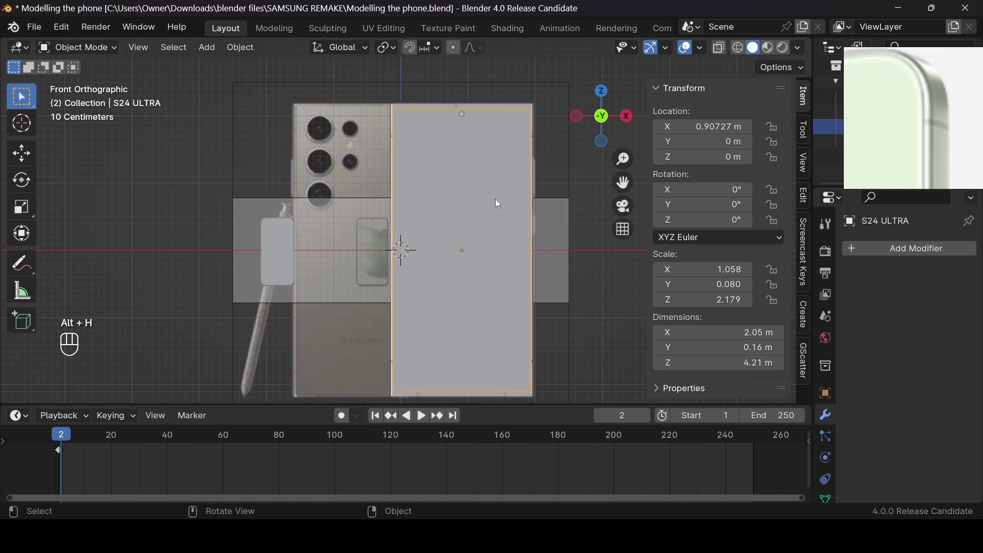
left_click(366, 263)
key("h")
left_click(374, 248)
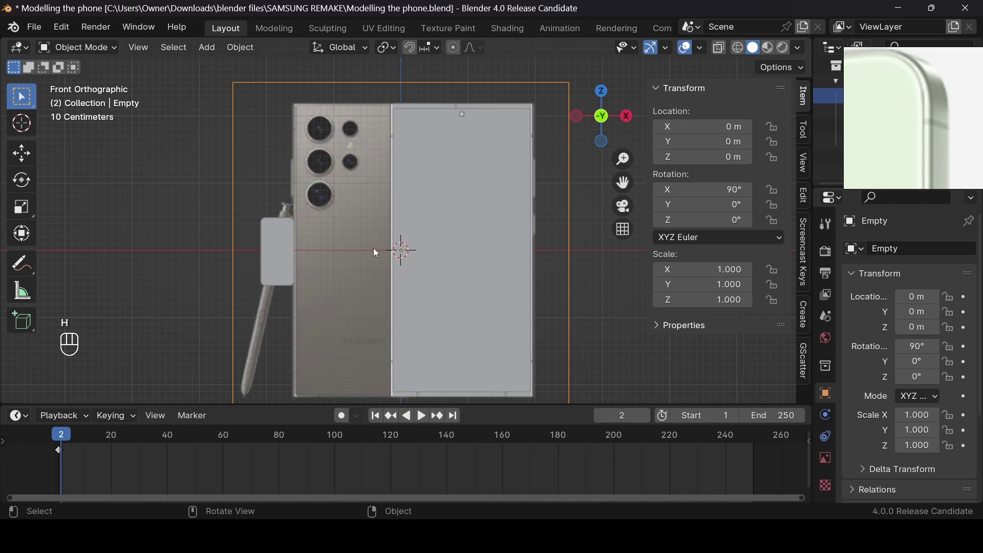
key("h")
Scale the S24 ULTRA body down uniformly by about 0.304
left_click(499, 169)
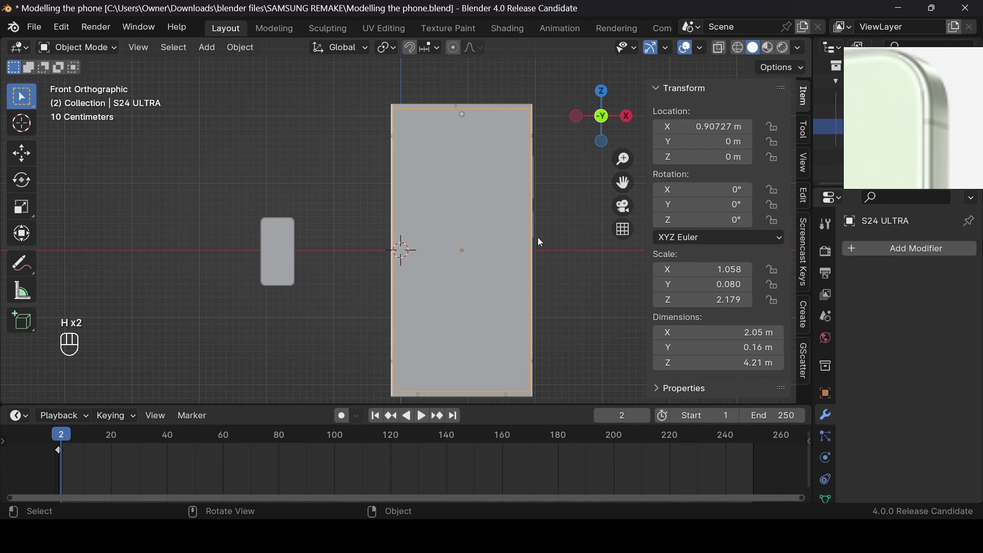
key("s")
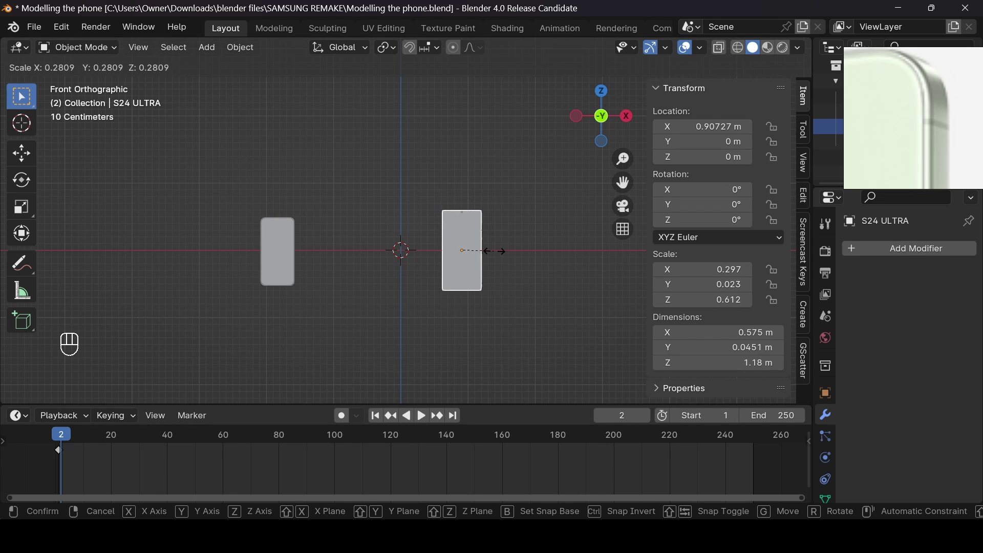
left_click(497, 252)
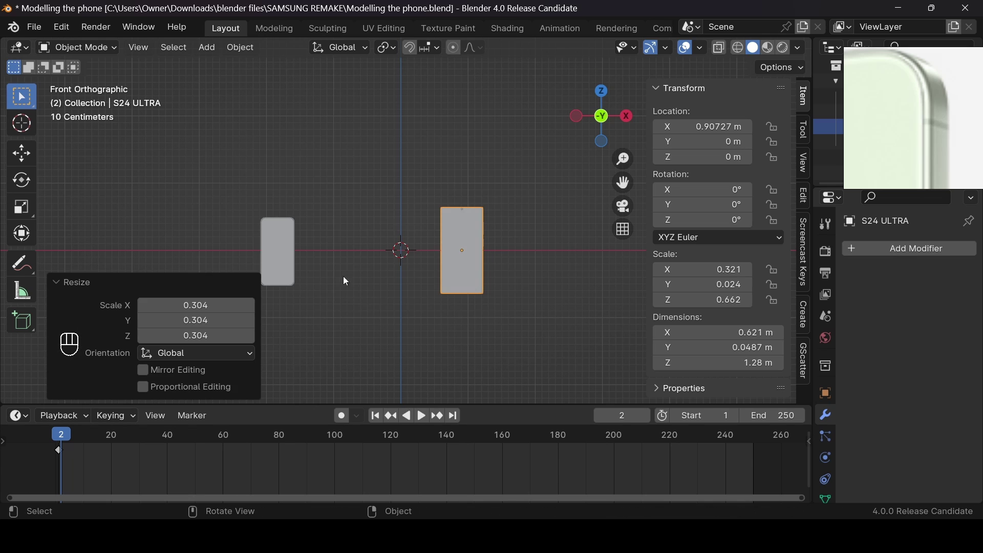
Move the s24 phone about 1.83 m along the X axis, beside the S24 ULTRA
left_click(285, 272)
key("g")
key("x")
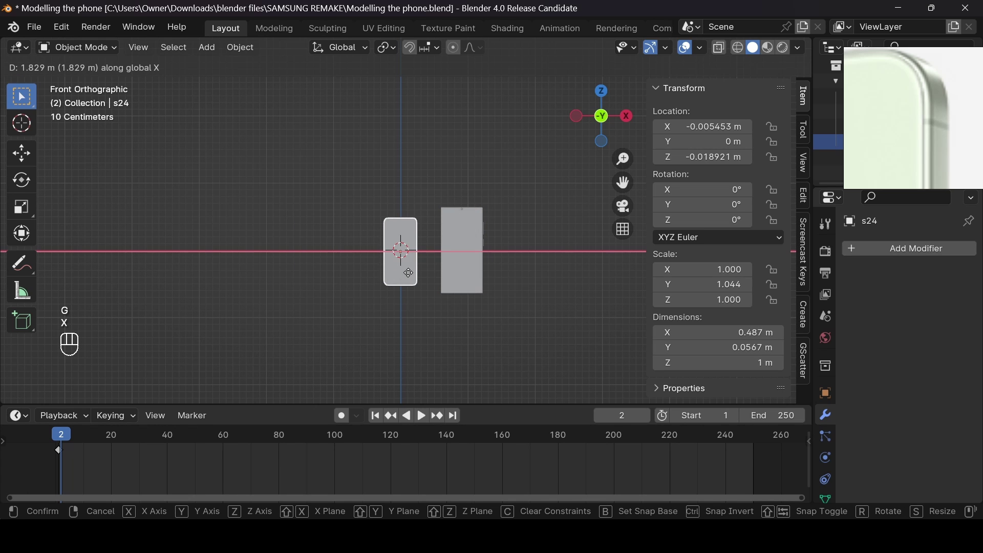
left_click(409, 273)
Unhide all objects and compare the thickness of the two phones from the side
left_click_drag(625, 120, 573, 154)
key("alt+h")
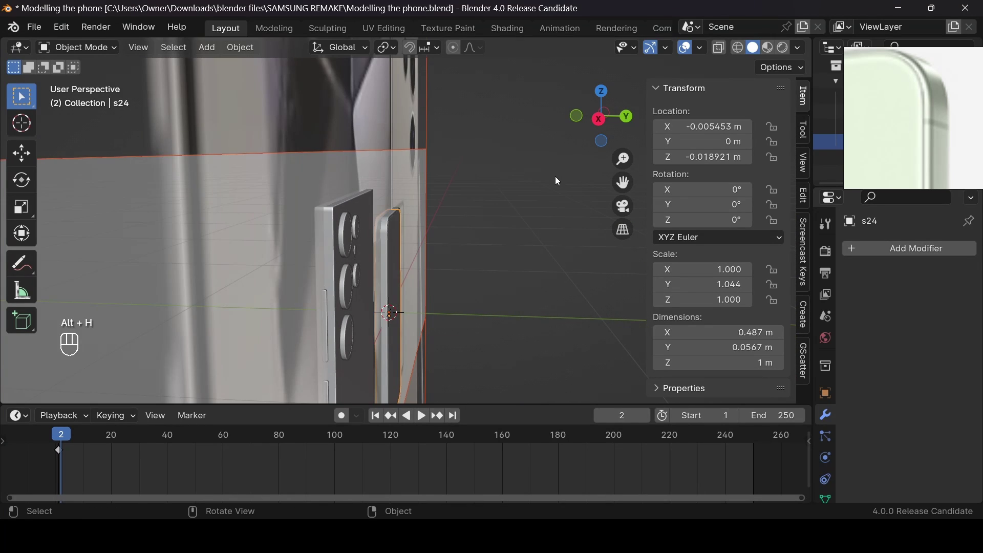
scroll(471, 169, "up", 3)
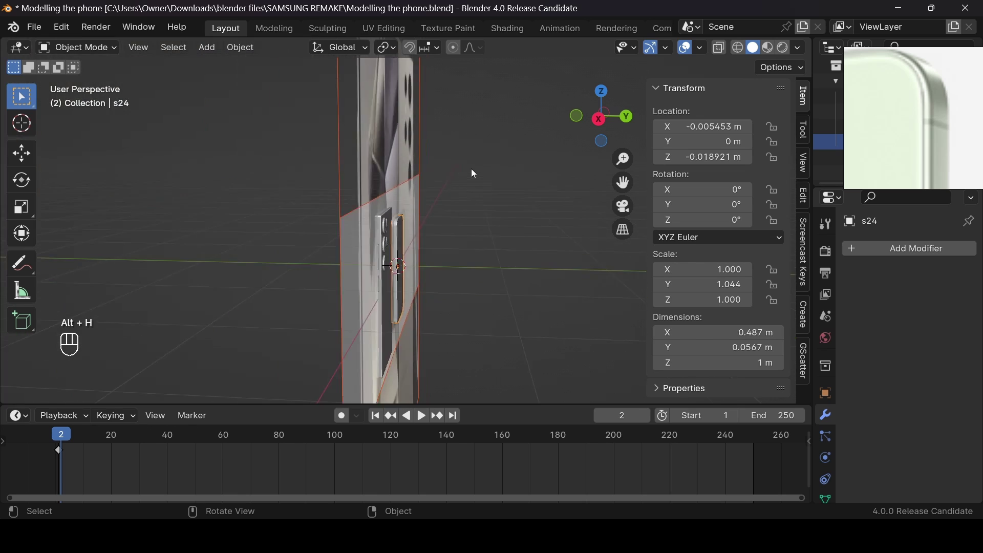
left_click(241, 193)
scroll(364, 186, "down", 4)
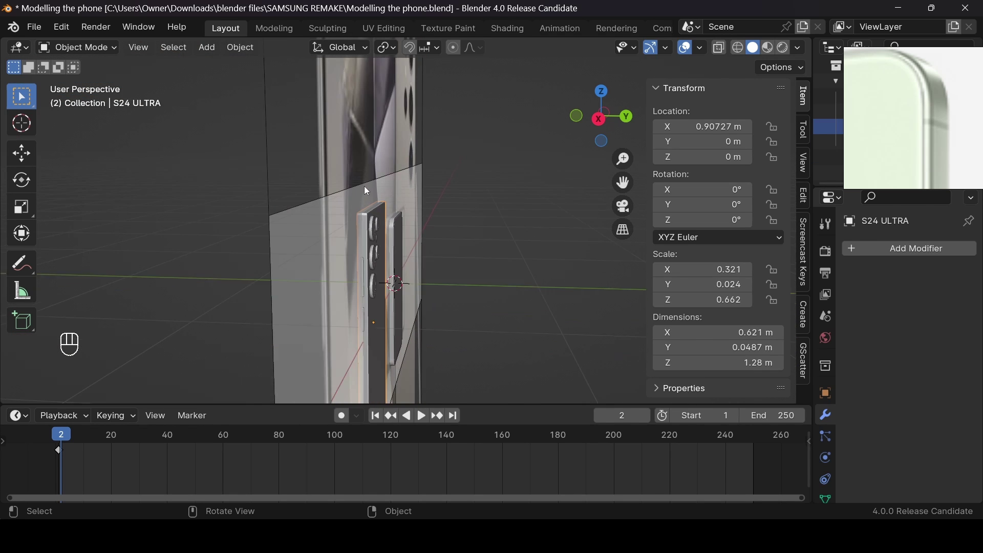
scroll(373, 188, "up", 1)
Undo the unhiding, the s24 move and the S24 ULTRA scaling, keeping the reference images hidden
key("ctrl+z")
key("ctrl+z")
key("ctrl+z")
key("ctrl+z")
key("ctrl+z")
key("ctrl+z")
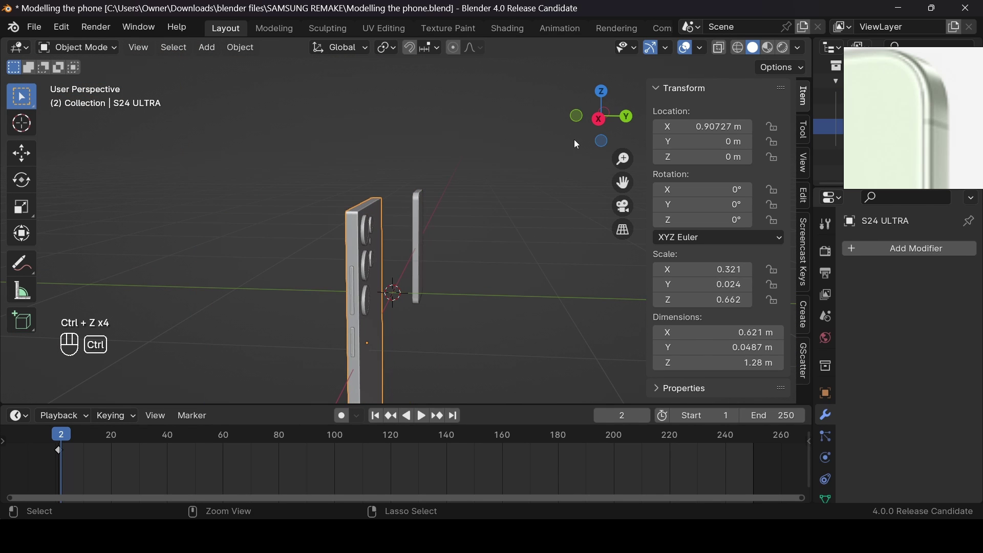
middle_click_drag(514, 178, 192, 195, "ctrl")
left_click(374, 220)
key("ctrl+z")
key("h")
Select the S24 ULTRA body with its immediate children and try scaling the phone down
left_click(348, 179, "shift")
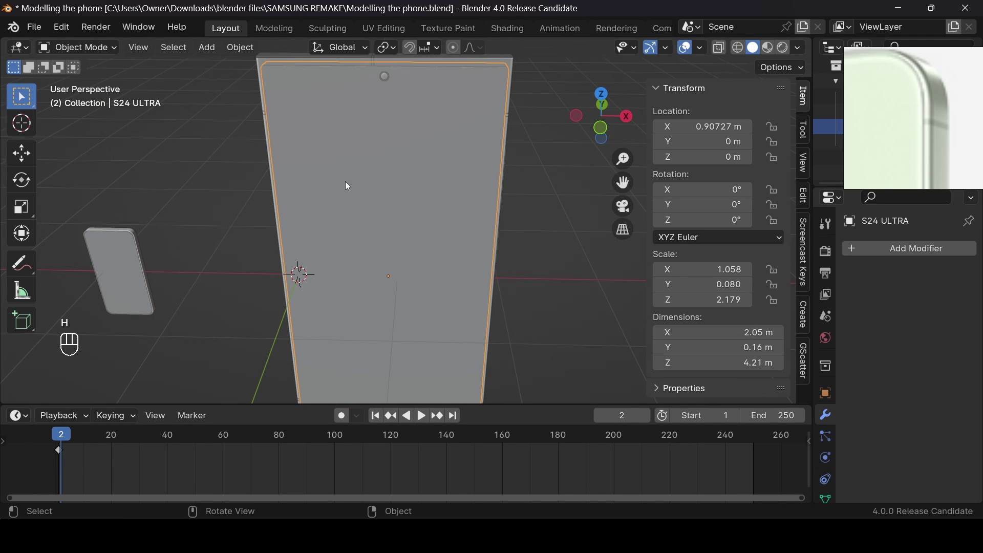
key("shift+g")
left_click(344, 182)
left_click(349, 182, "shift")
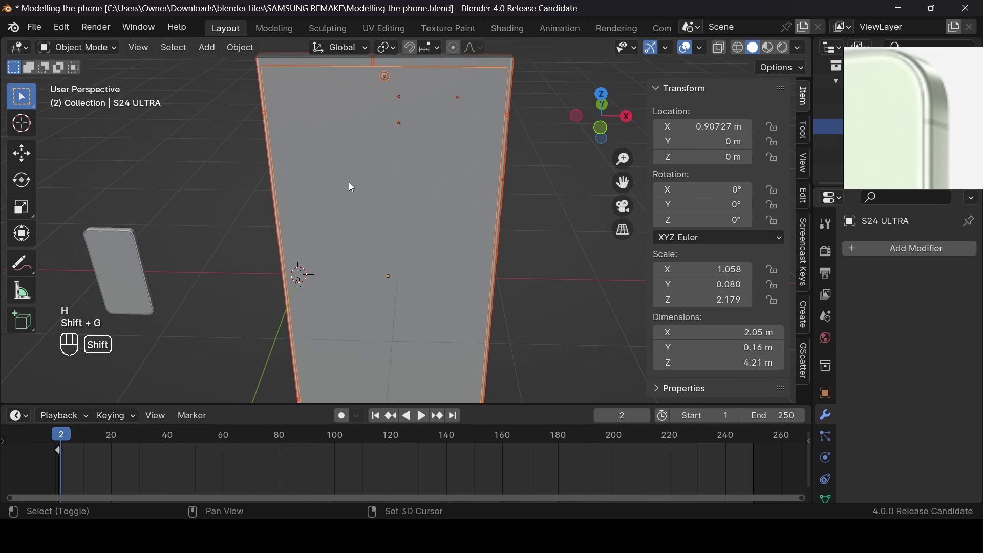
scroll(497, 198, "down", 2)
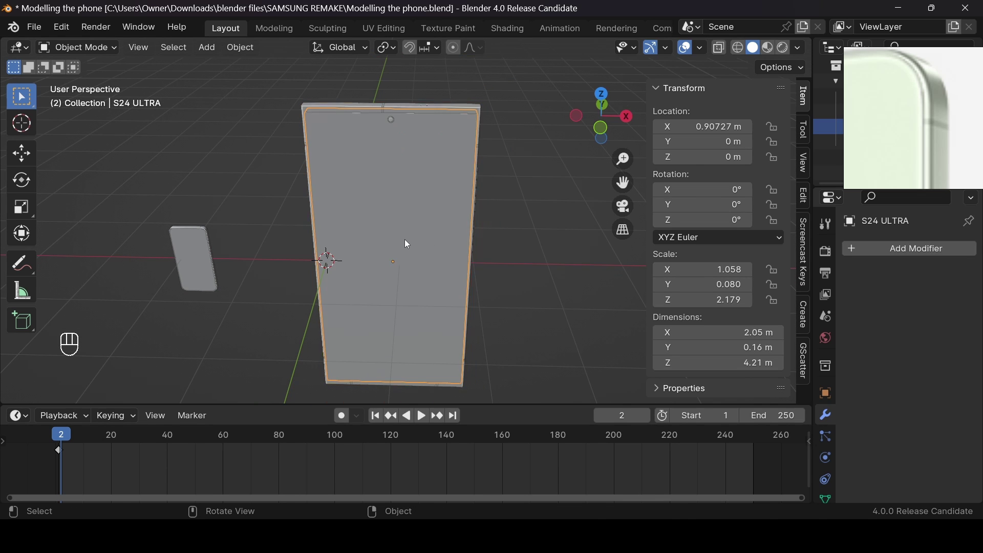
key("s")
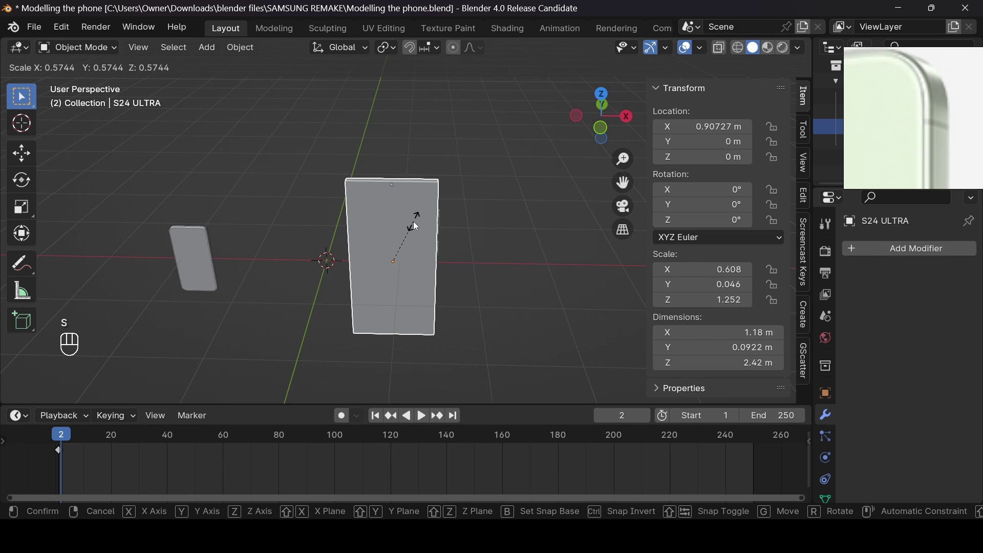
left_click(355, 114)
Apply all Boolean modifiers on the S24 ULTRA.005 frame, making its object data single-user
left_click(312, 107)
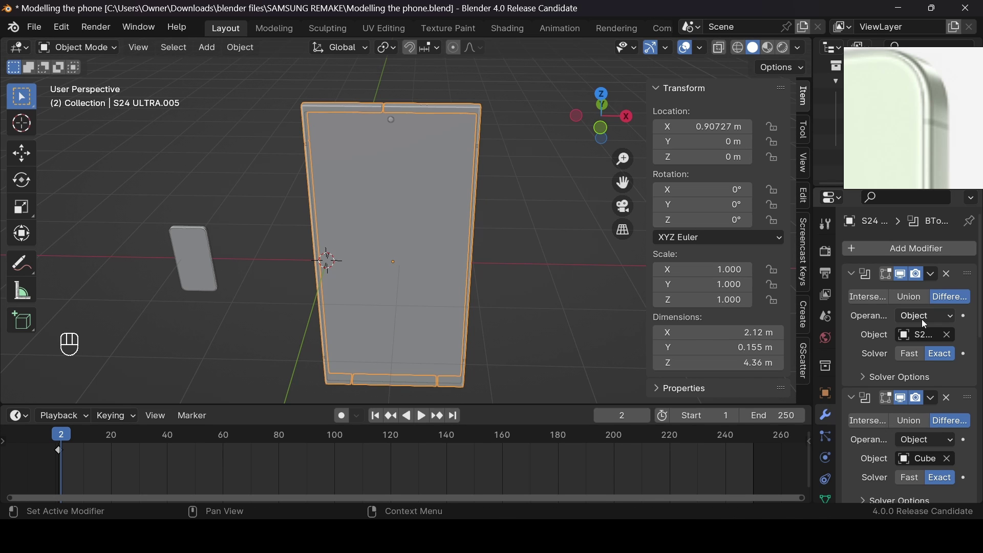
key("ctrl+a")
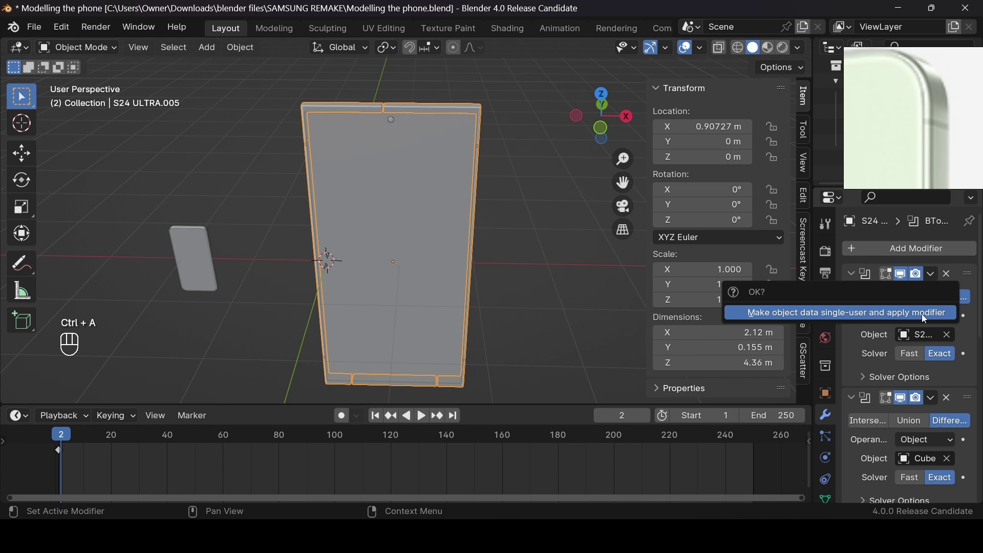
left_click(921, 314)
key("ctrl+a")
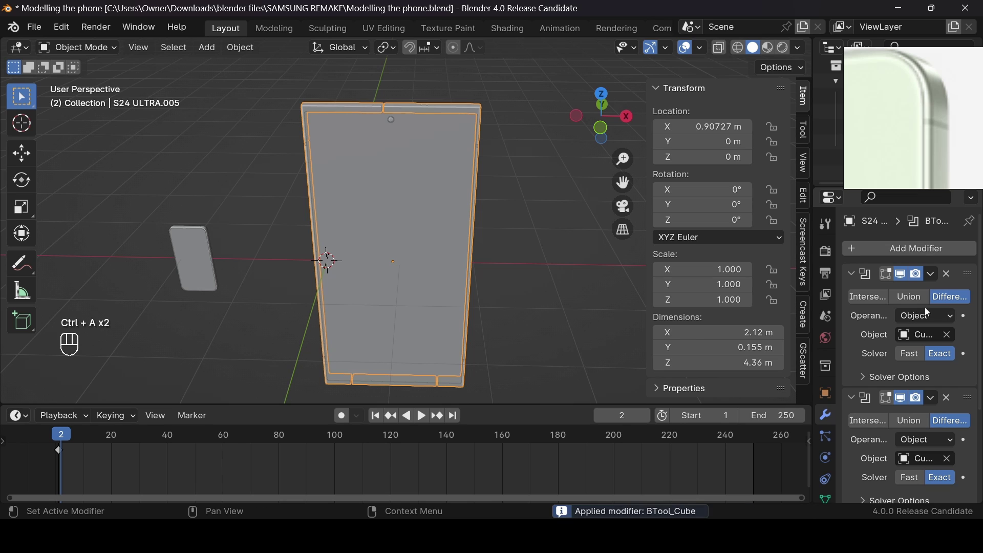
key("ctrl+a")
key("ctrl+a")
key("ctrl+a")
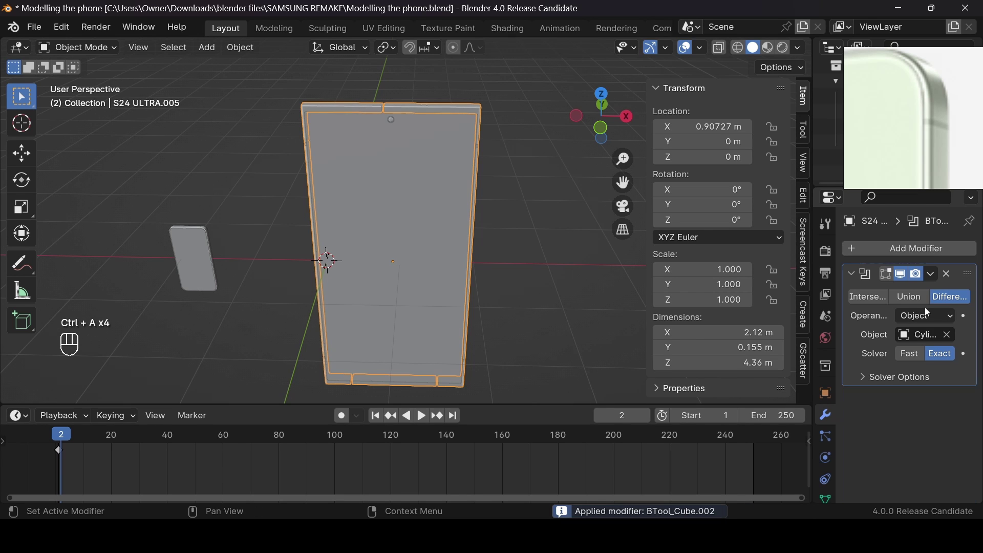
Try scaling the S24 ULTRA body to check how its parts follow, and reselect the S24 ULTRA.005 frame
left_click(391, 131)
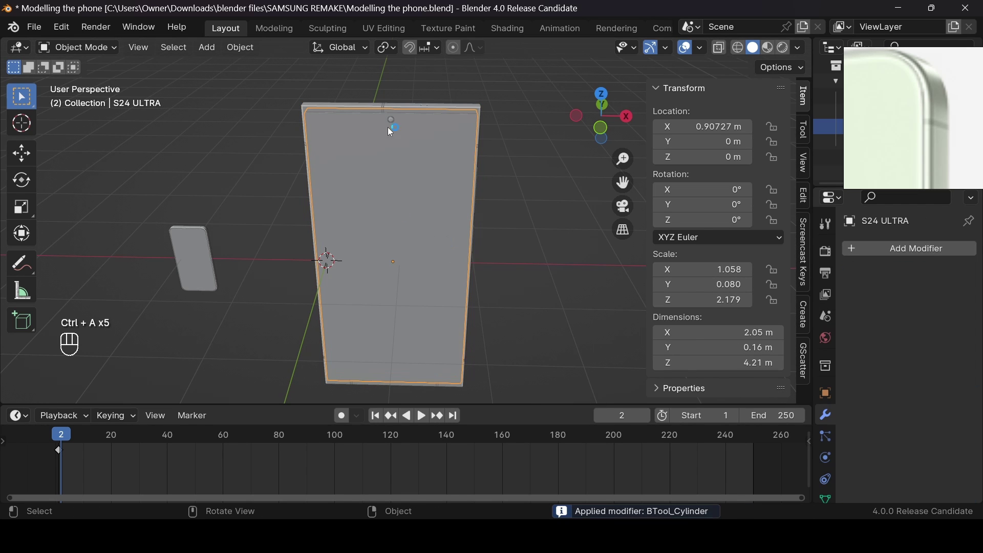
left_click(392, 120)
left_click(432, 172)
key("s")
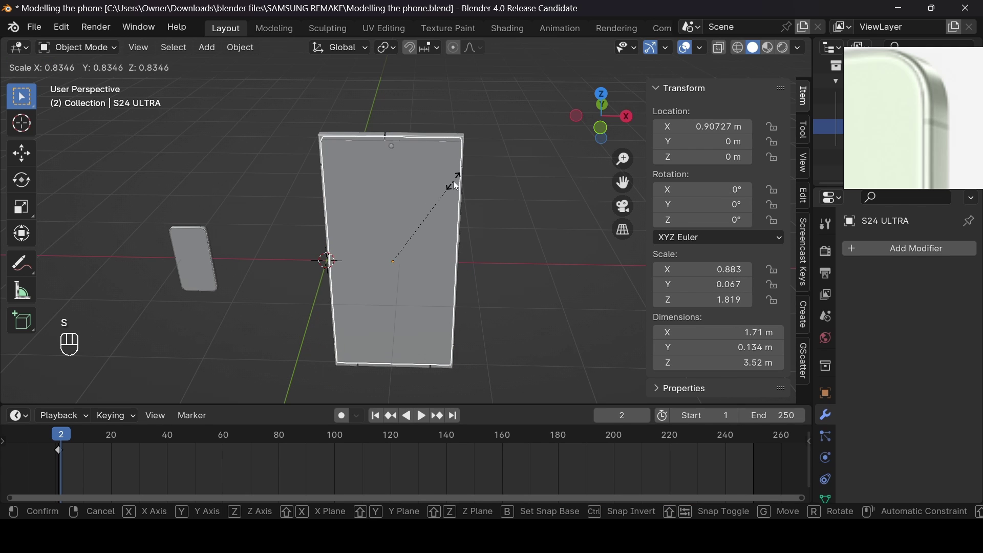
right_click(400, 133)
left_click(385, 112)
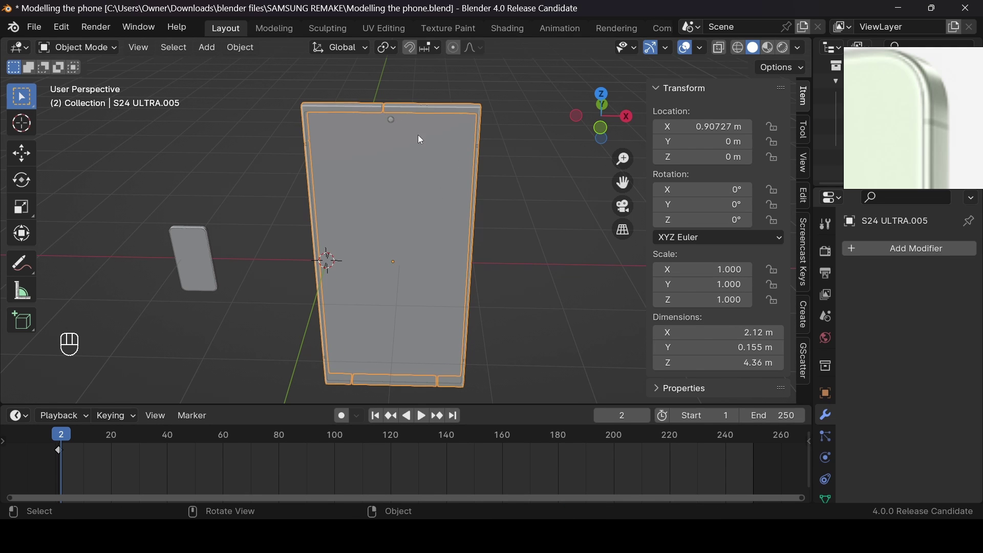
Select the S24 ULTRA.002 antenna band on the phone's side and apply its Boolean Difference and Intersect modifiers
scroll(417, 134, "up", 5)
left_click_drag(620, 185, 493, 179)
left_click(465, 209)
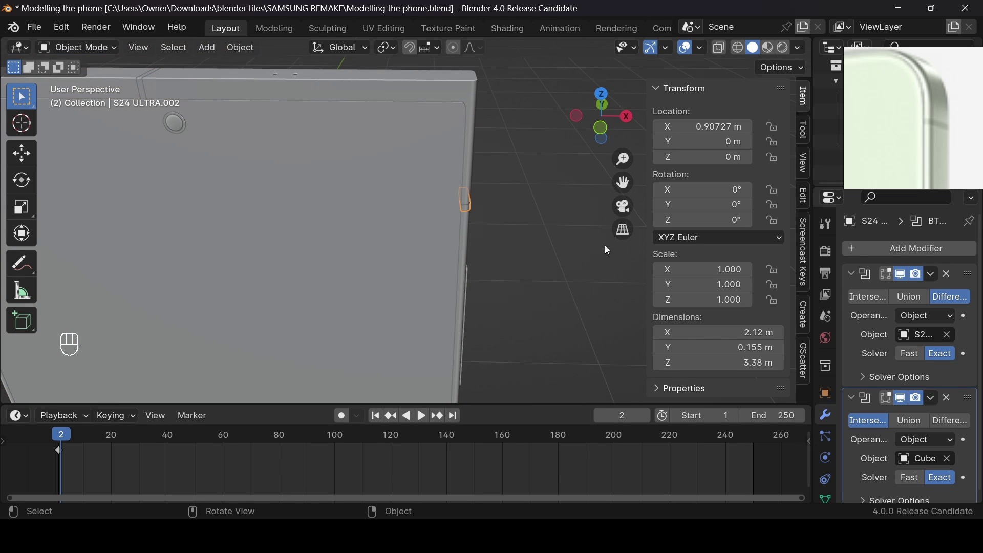
key("ctrl+a")
left_click(929, 337)
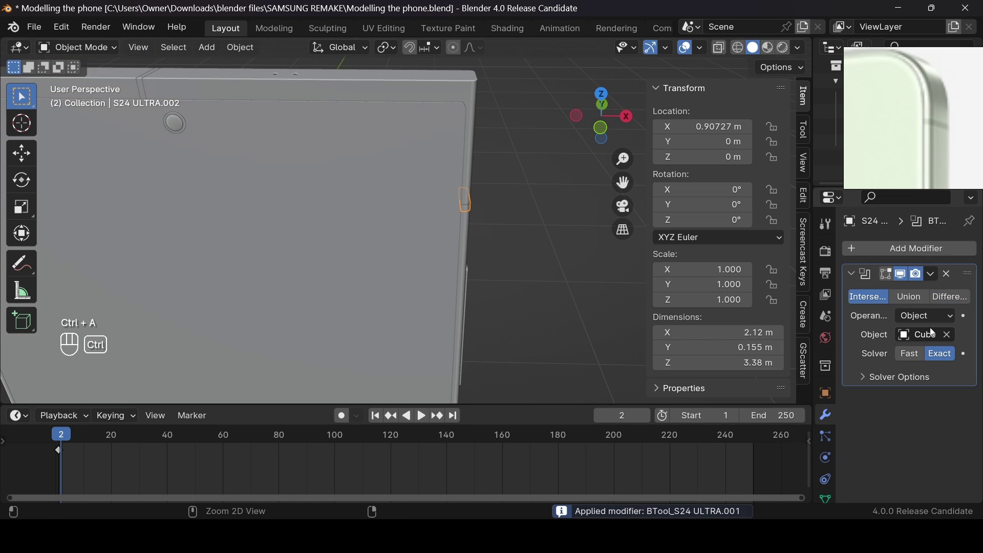
key("ctrl+a")
Select the S24 ULTRA.003 antenna band on the phone's top edge and apply all its Boolean Difference and Intersect modifiers
left_click(140, 87)
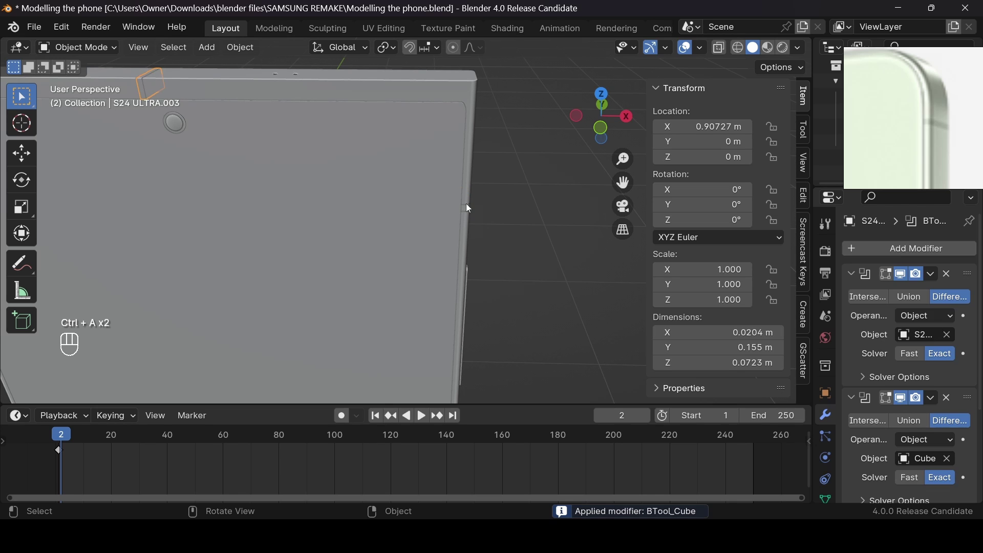
key("ctrl+a")
left_click(865, 337)
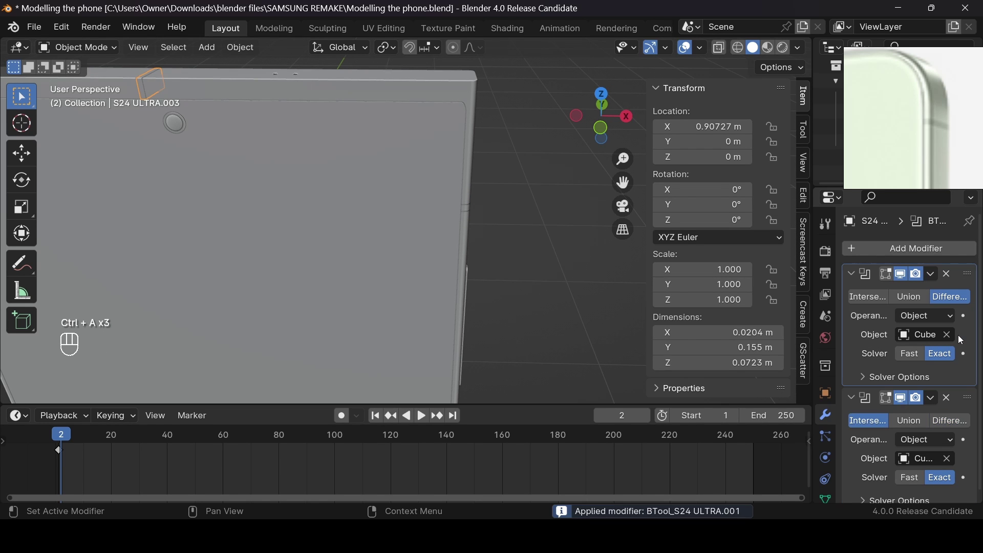
key("ctrl+a")
key("ctrl+a")
scroll(476, 297, "down", 3)
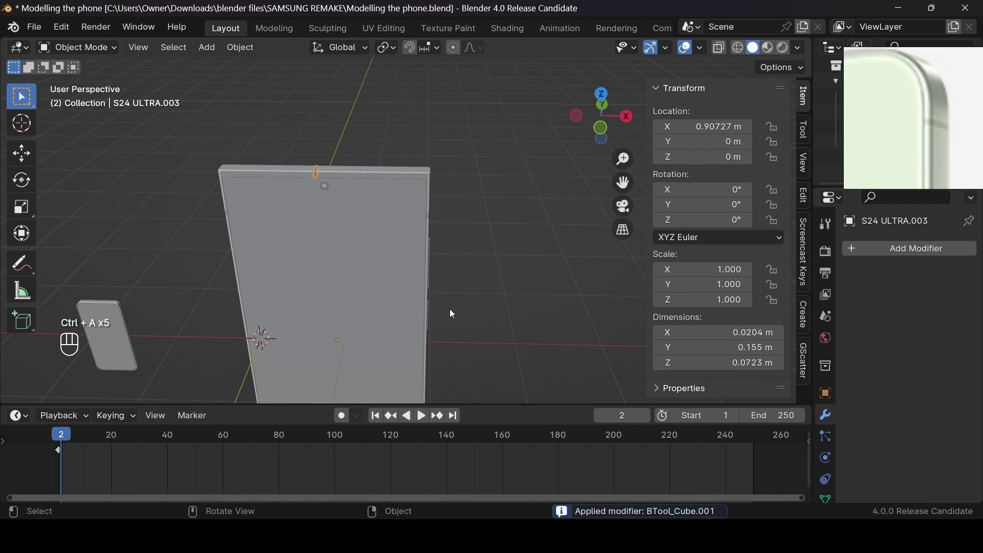
Select the S24 ULTRA.004 antenna bands on the phone's bottom edge and apply all their Boolean modifiers
scroll(440, 297, "up", 4)
scroll(430, 287, "up", 2)
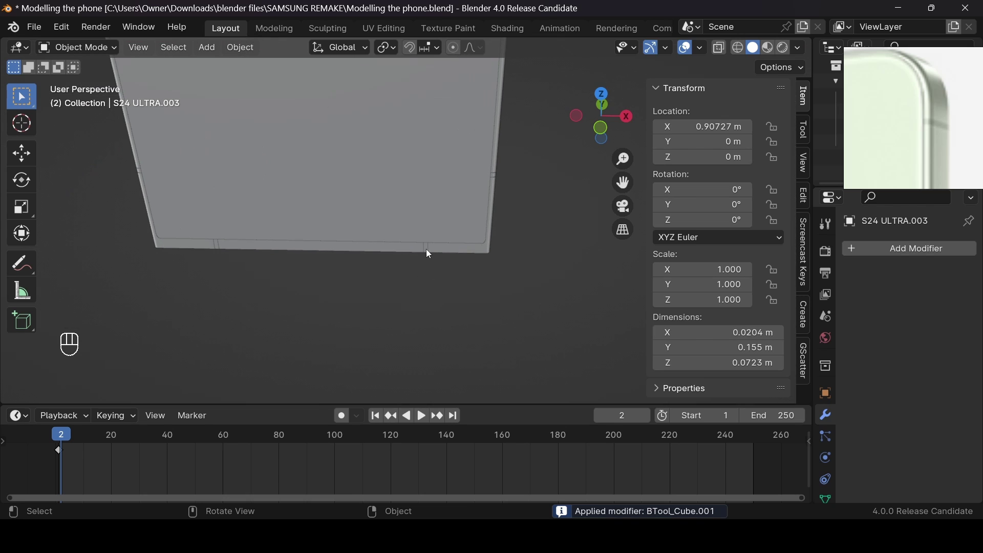
left_click(425, 247)
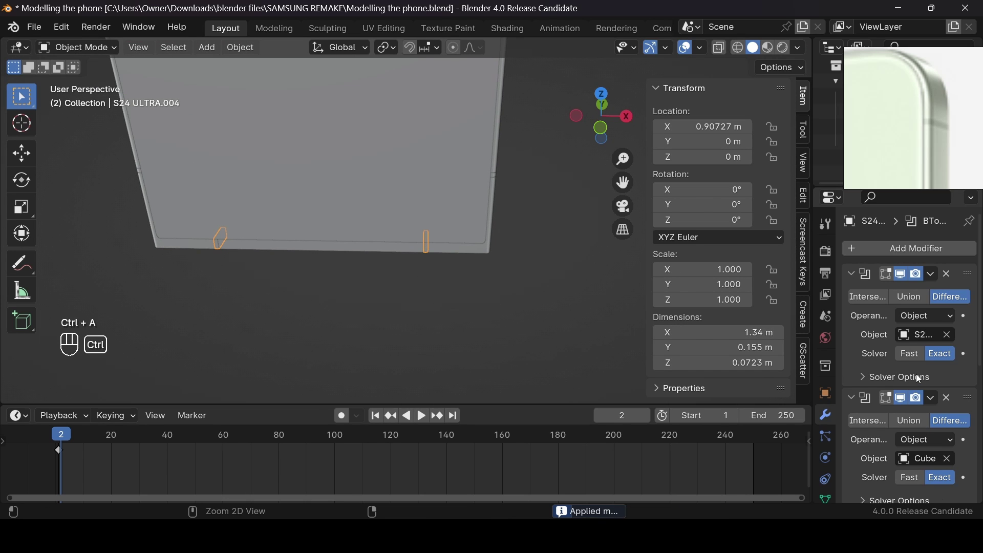
key("ctrl+a")
key("ctrl+a")
key("ctrl+a")
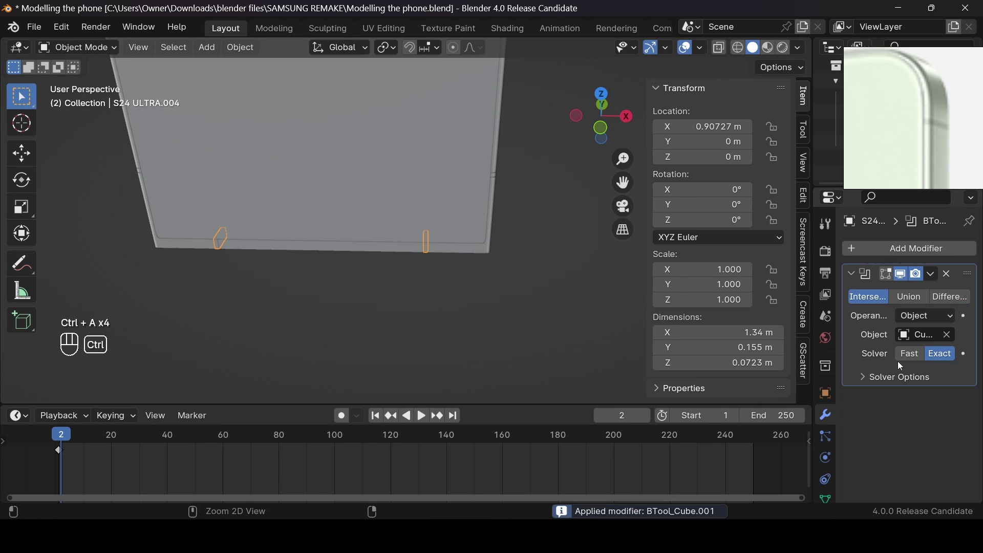
key("ctrl+a")
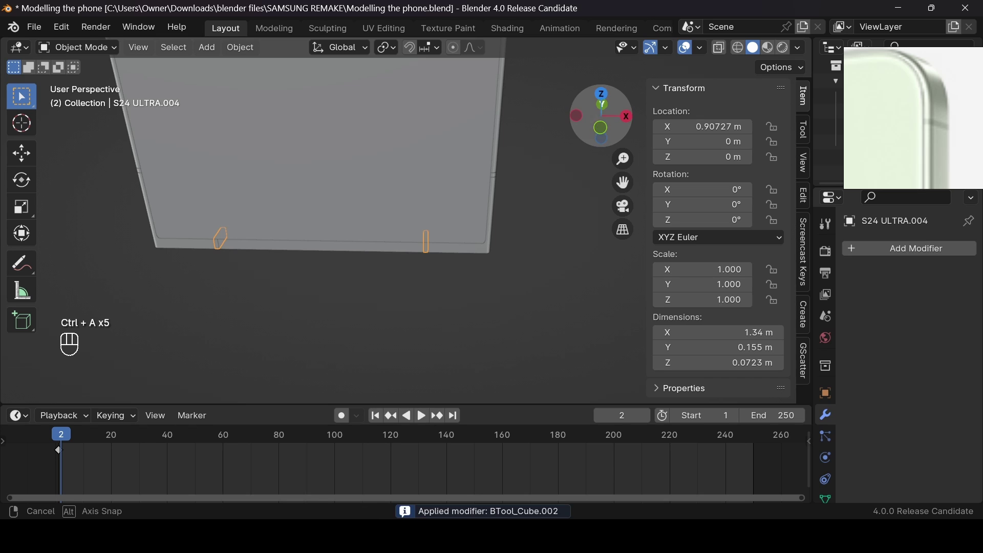
Check the S24 ULTRA.002 side bands and the S24 ULTRA.005 frame for any remaining modifiers
left_click_drag(602, 111, 589, 118)
left_click(191, 198)
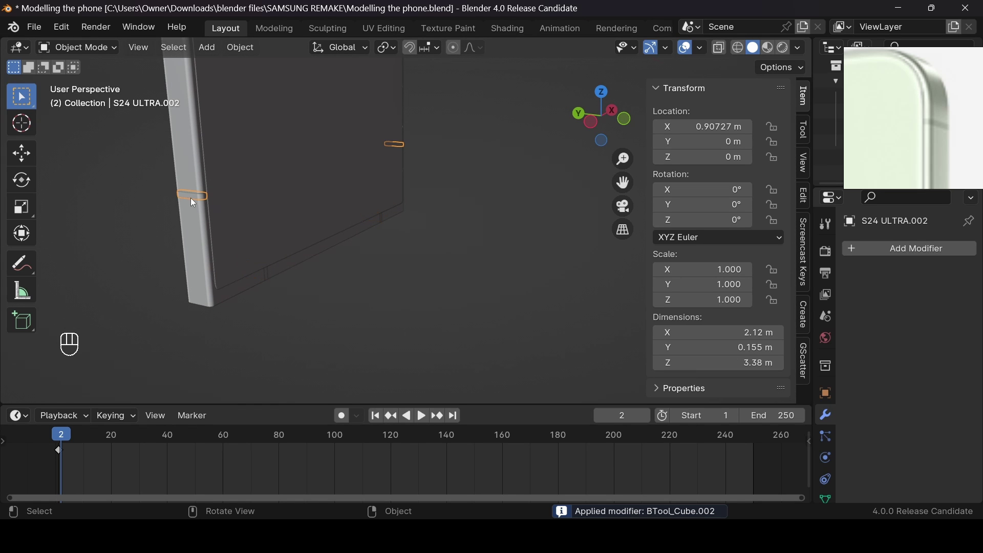
scroll(229, 274, "down", 5)
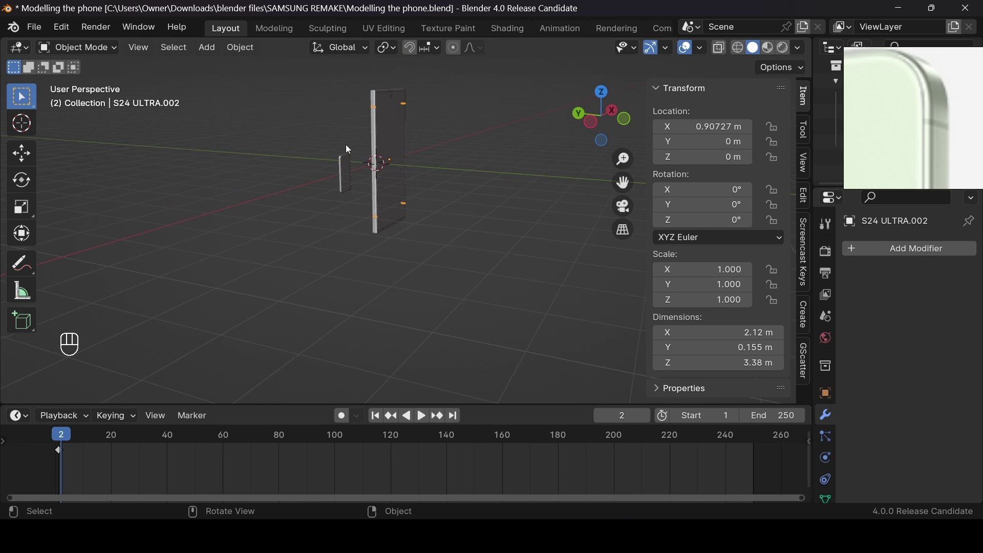
middle_click_drag(345, 144, 401, 146)
left_click_drag(616, 160, 329, 201)
scroll(317, 164, "up", 2)
left_click(396, 79)
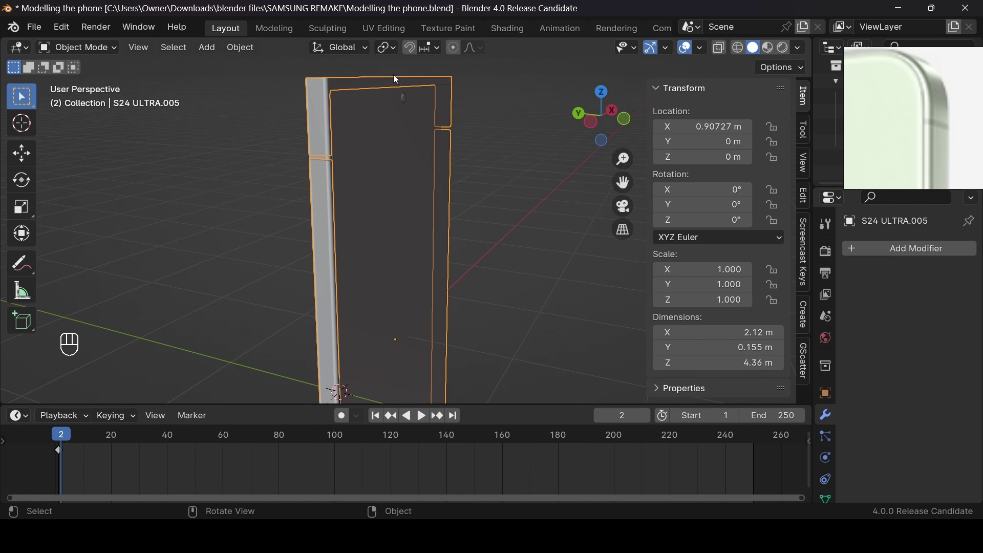
left_click(400, 82)
Try scaling down the S24 ULTRA body to test how its parts follow
left_click(364, 103)
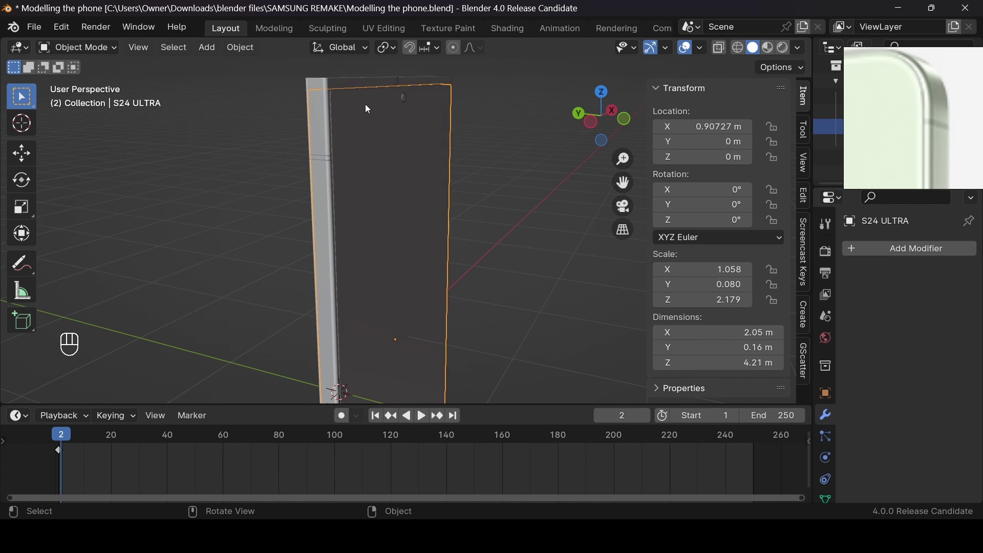
key("s")
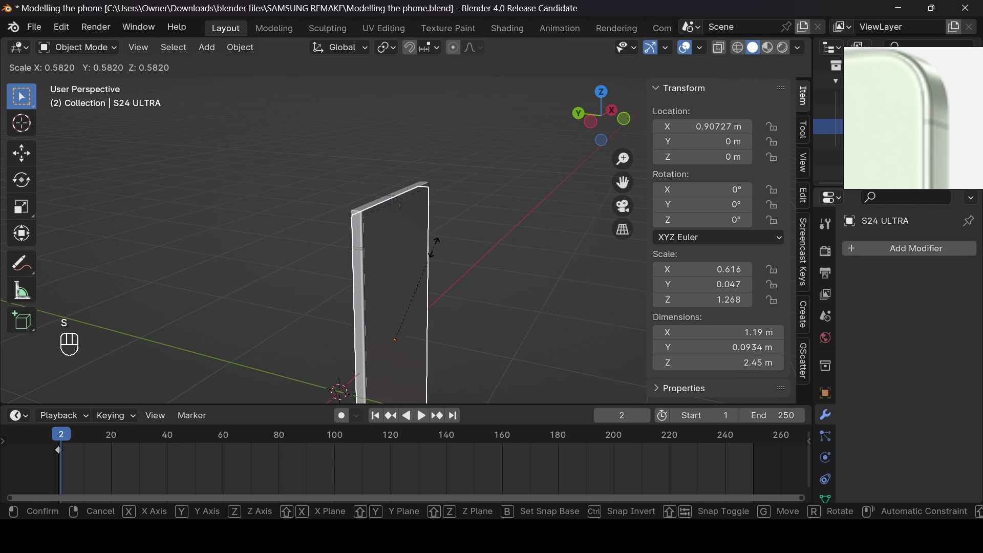
right_click(517, 179)
Scale the S24 ULTRA down in front view to about 0.75 m wide and 1.55 m tall
left_click(624, 119)
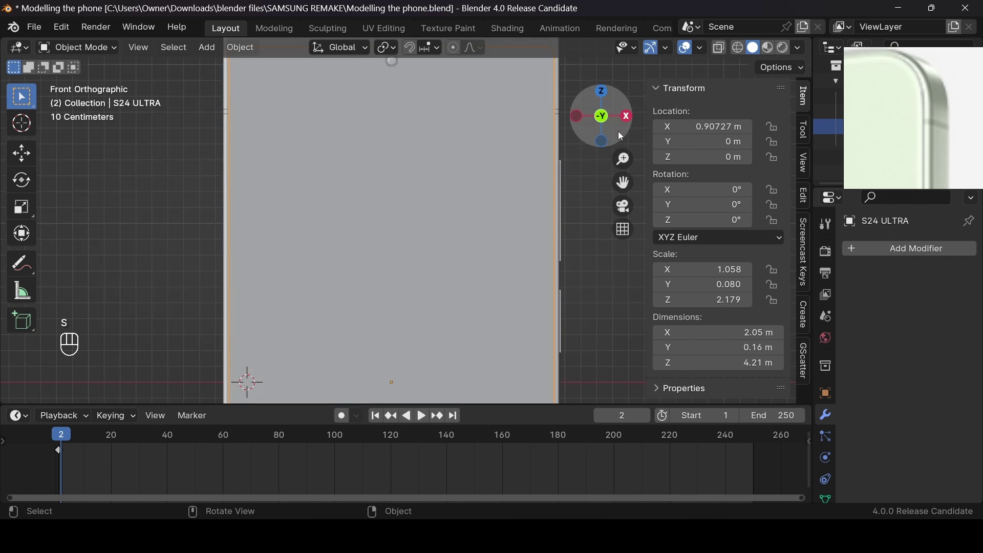
scroll(554, 212, "down", 5)
scroll(560, 220, "up", 1)
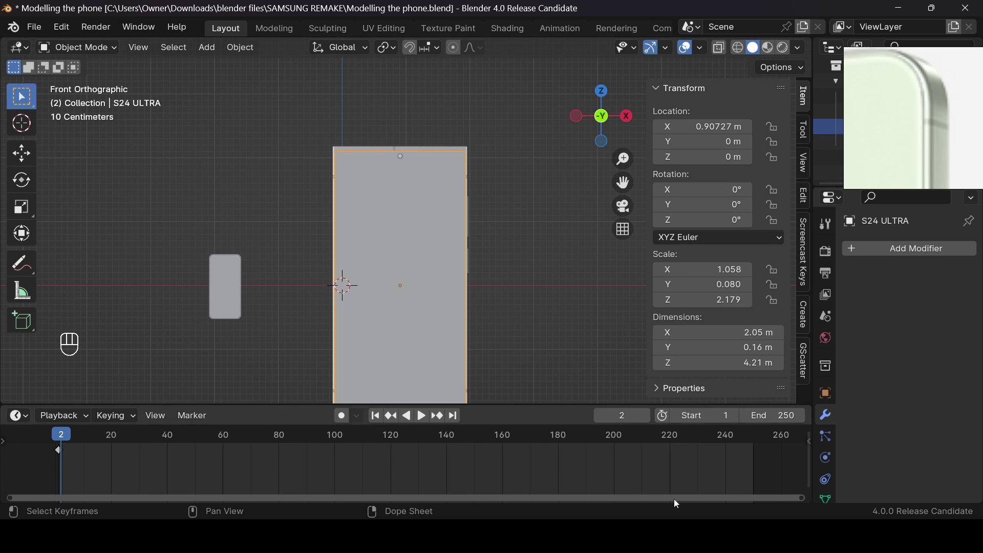
key("s")
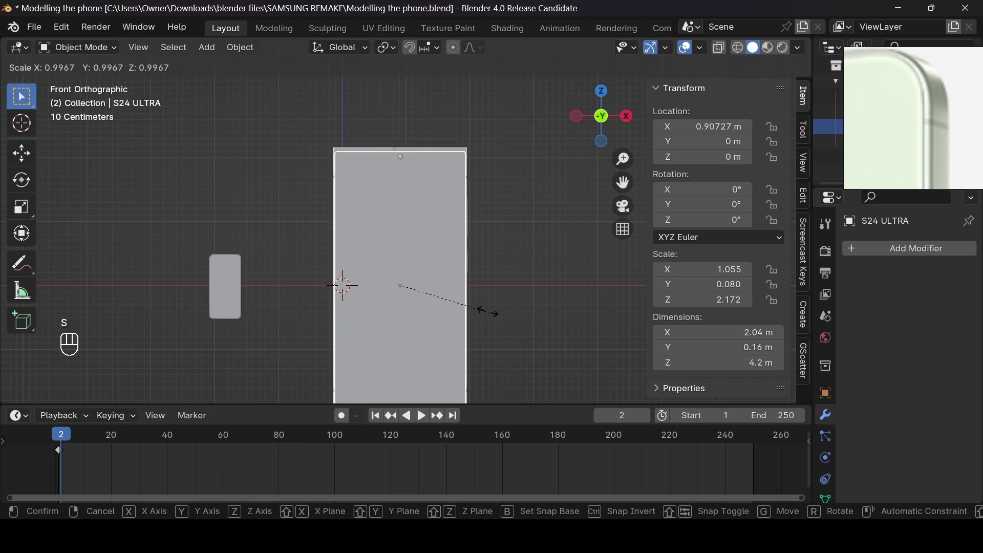
left_click(429, 290)
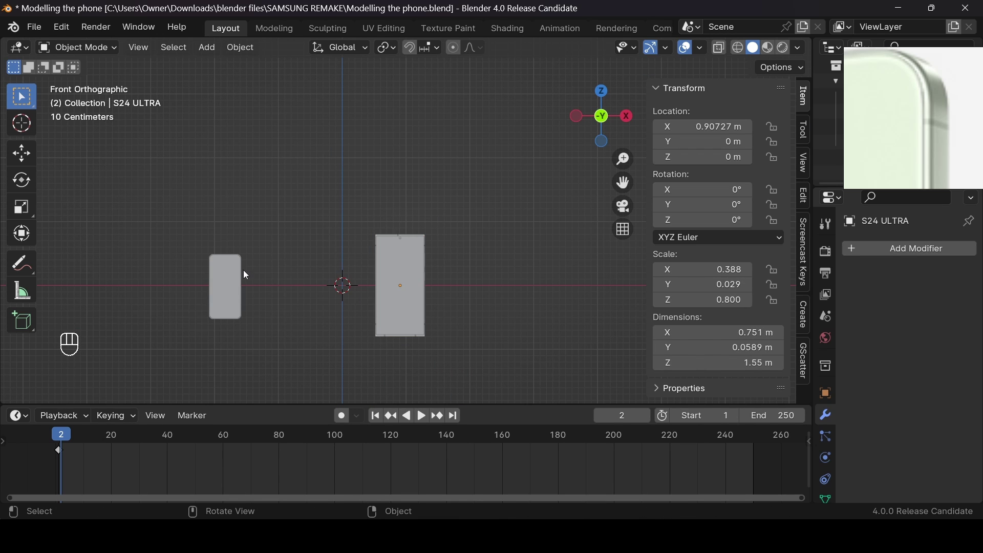
Move the s24 phone along the X axis next to the S24 ULTRA, close to the world origin
left_click(225, 280)
key("g")
key("x")
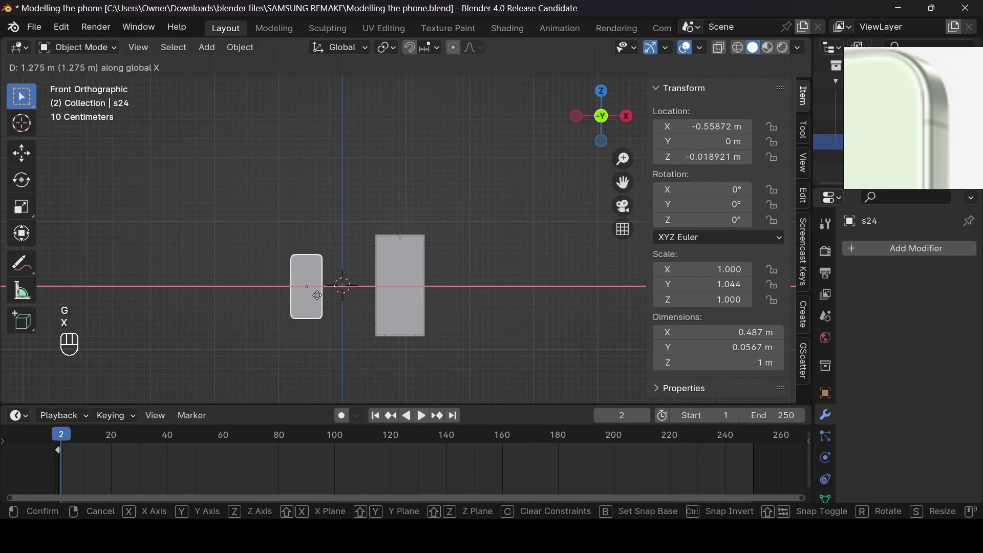
left_click(342, 294)
Scale the S24 ULTRA by about 0.757 to bring it closer to the s24's size
left_click(424, 298)
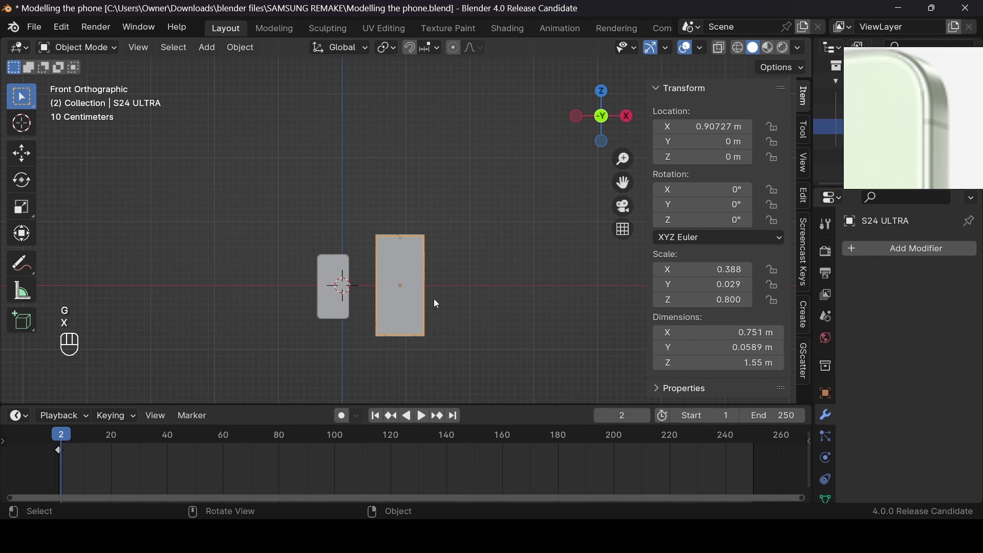
key("s")
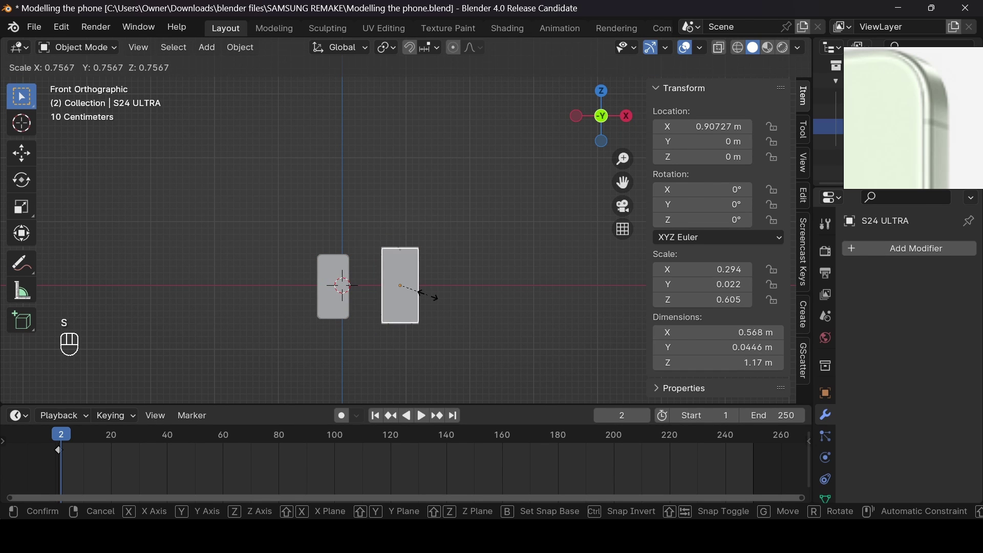
left_click(434, 297)
Move the S24 ULTRA along the X axis by about -0.337 m, closer to the s24
scroll(430, 300, "up", 2)
scroll(410, 194, "up", 3)
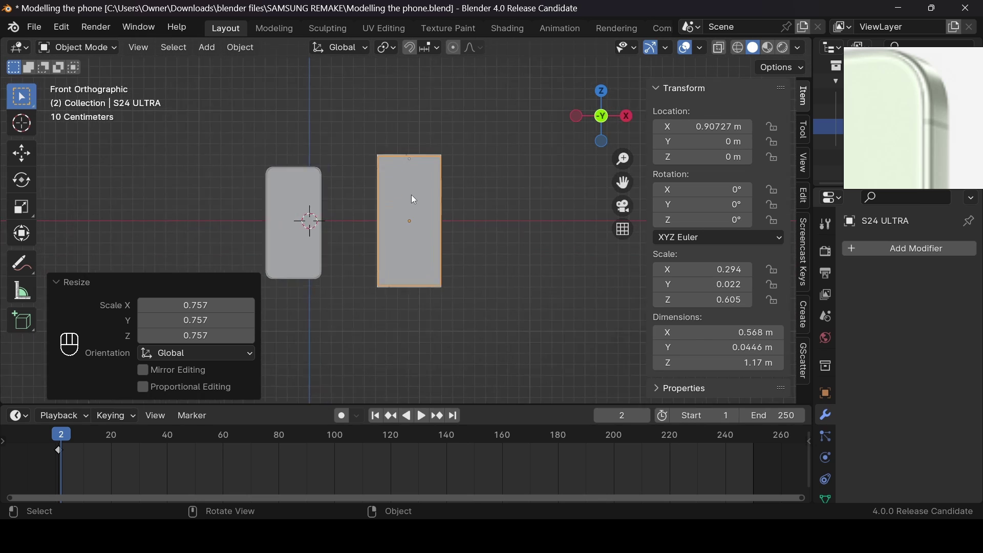
key("g")
key("x")
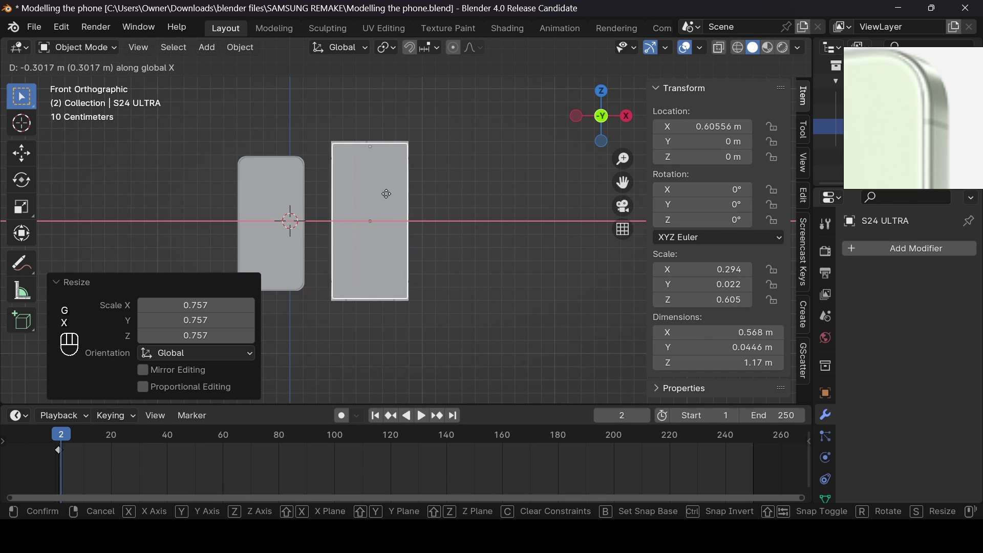
left_click(383, 190)
Scale the S24 ULTRA by about 0.938 so it stands slightly taller than the s24
key("s")
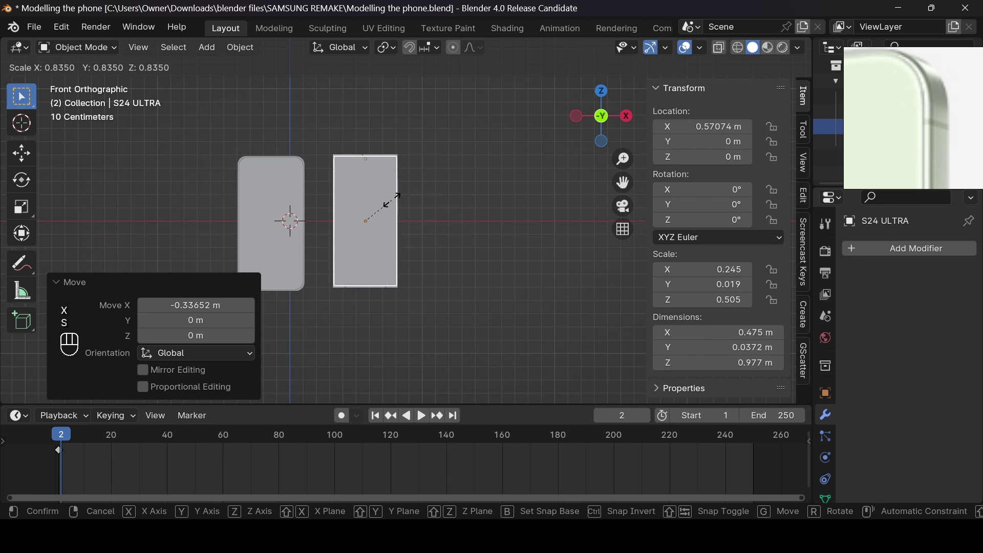
right_click(394, 202)
key("s")
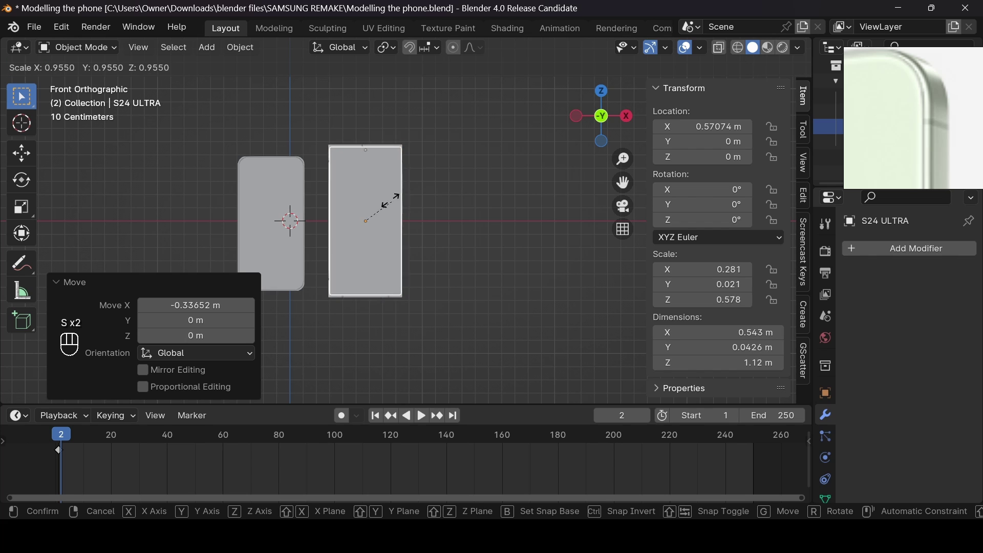
left_click(398, 196)
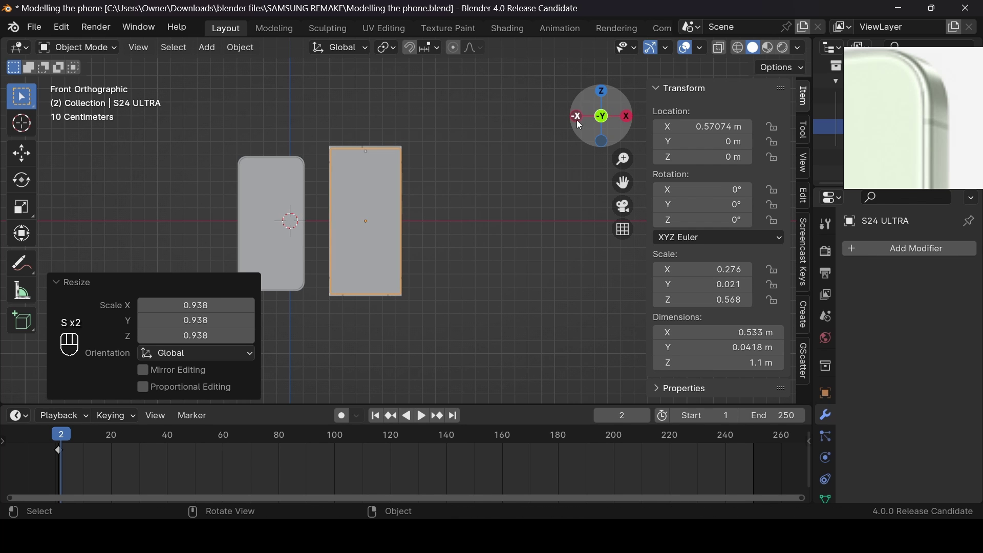
Select the Cylinder.001 camera lens array on the S24 ULTRA's back and start moving it in back view
left_click_drag(576, 119, 572, 126)
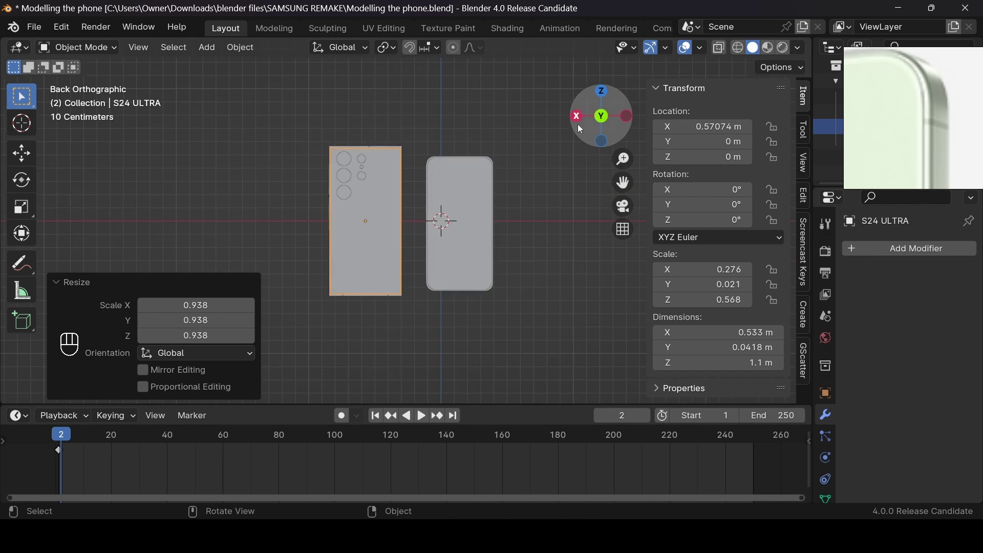
left_click_drag(622, 181, 526, 167)
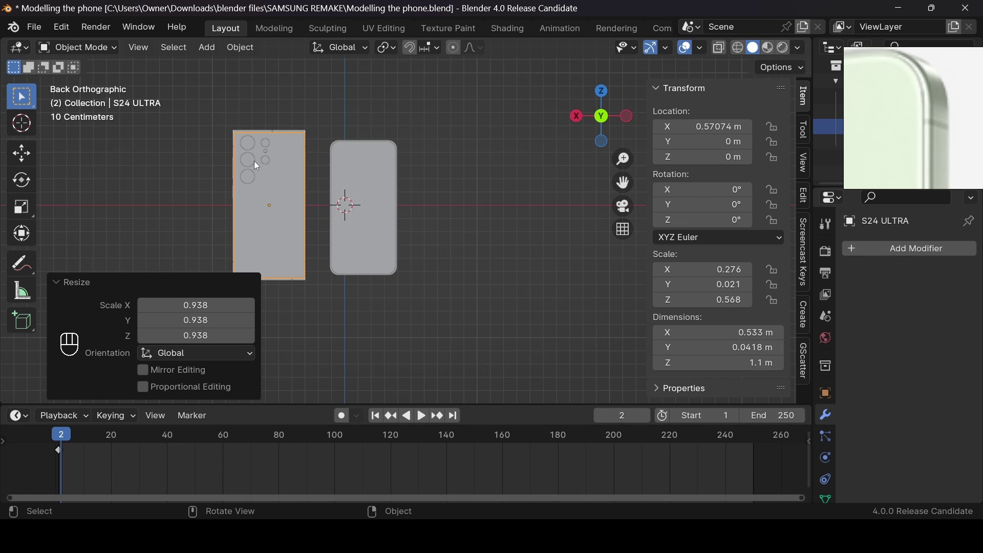
left_click(257, 166)
scroll(264, 167, "up", 2)
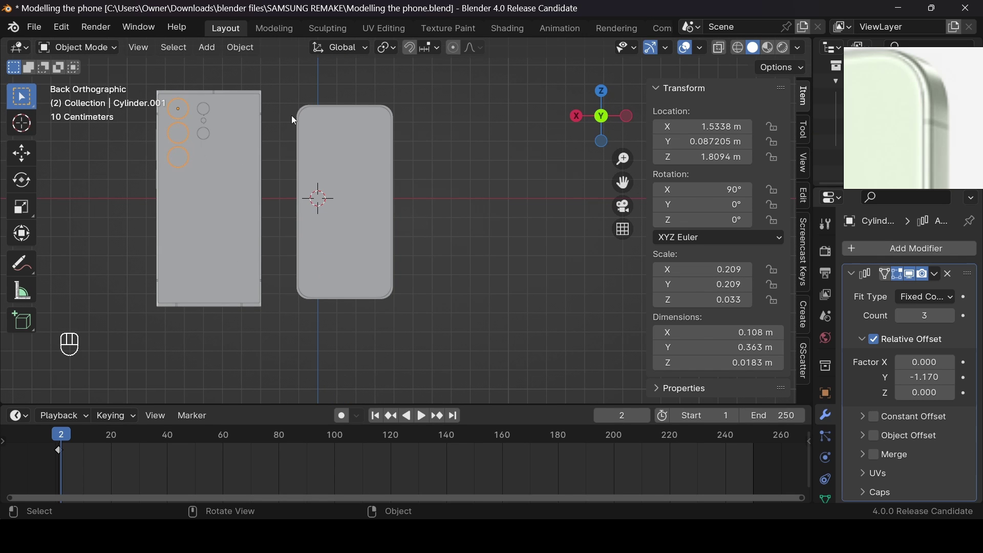
left_click_drag(589, 120, 581, 131)
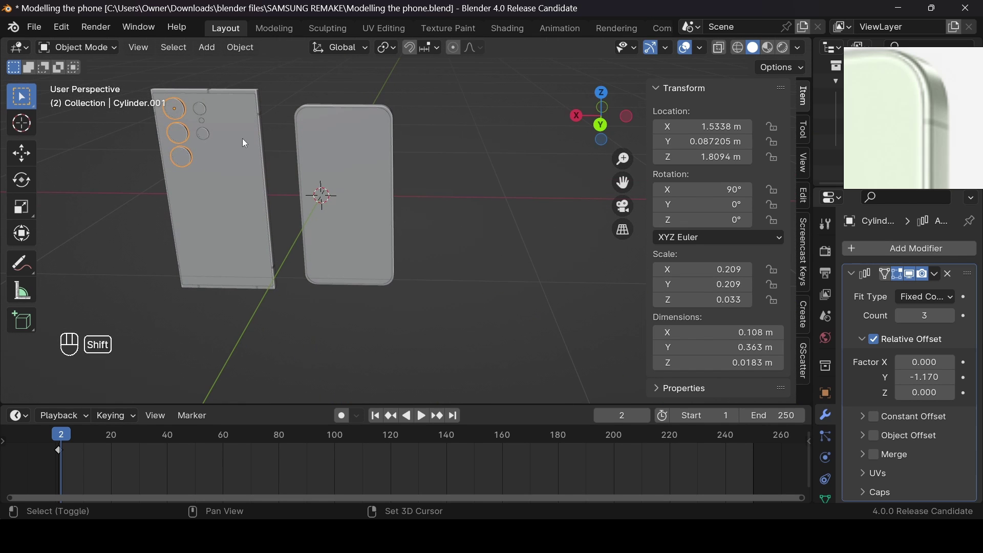
scroll(942, 77, "down", 4)
middle_click_drag(943, 91, 877, 97)
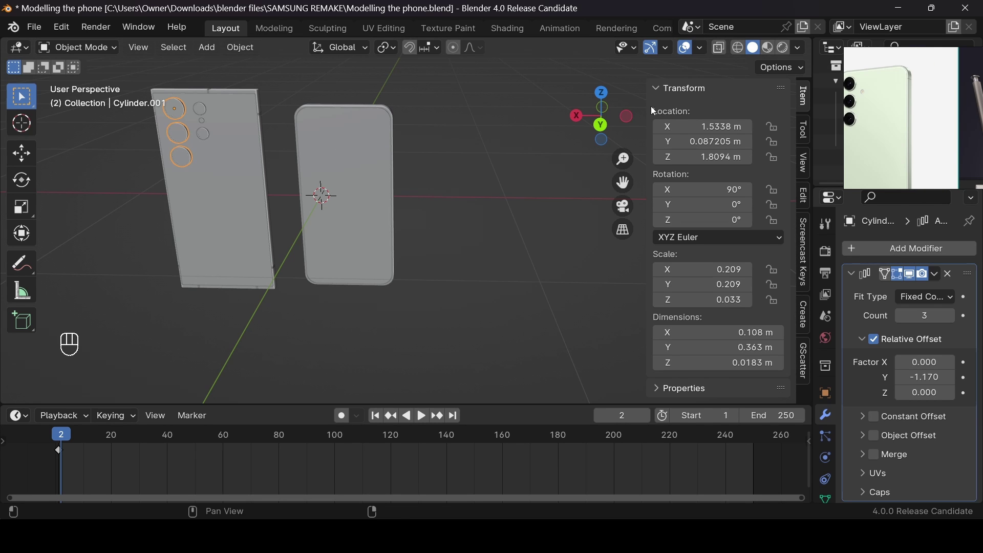
left_click(601, 125)
key("g")
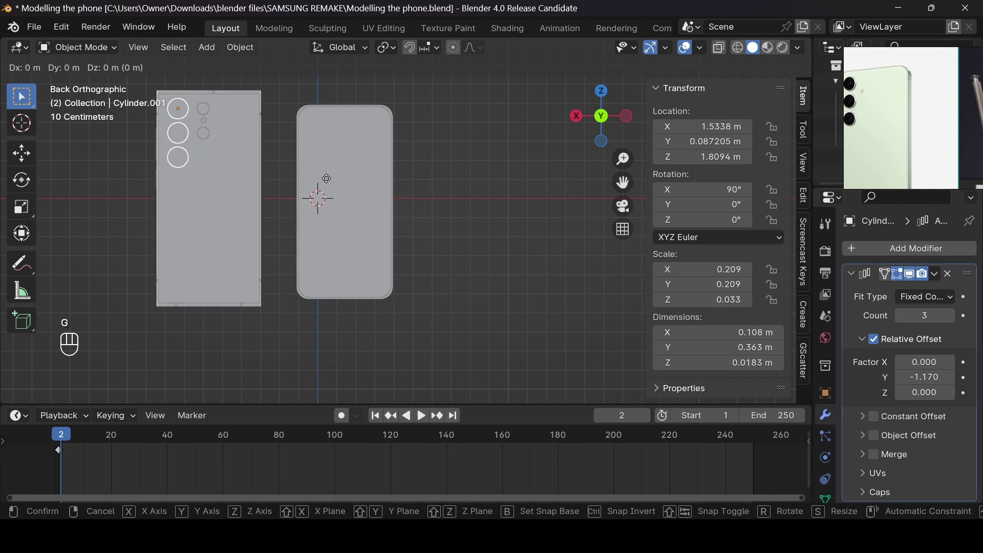
Duplicate the three large camera lenses of the square-cornered phone in place and clear the copy's parent, keeping its transformation
key("x")
right_click(446, 195)
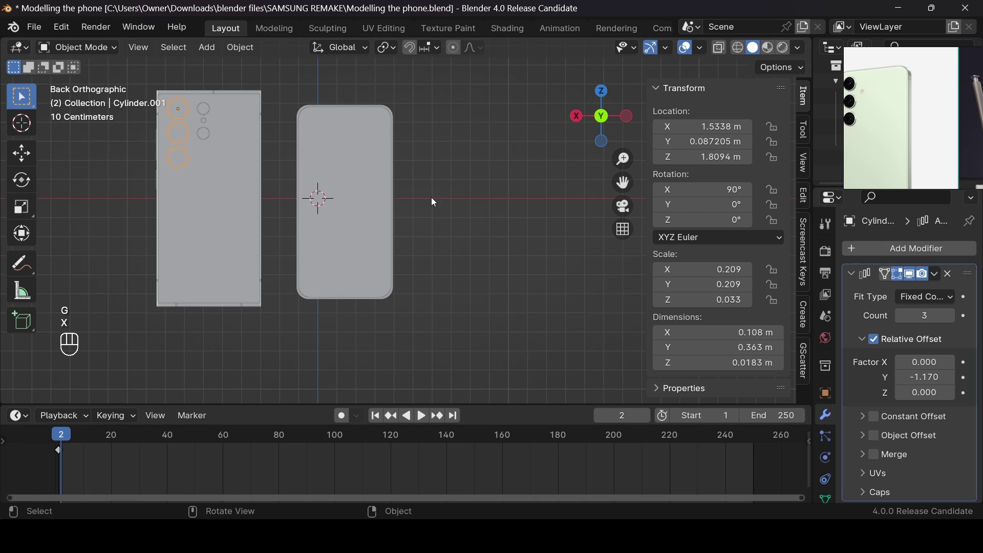
key("shift+d")
right_click(248, 167)
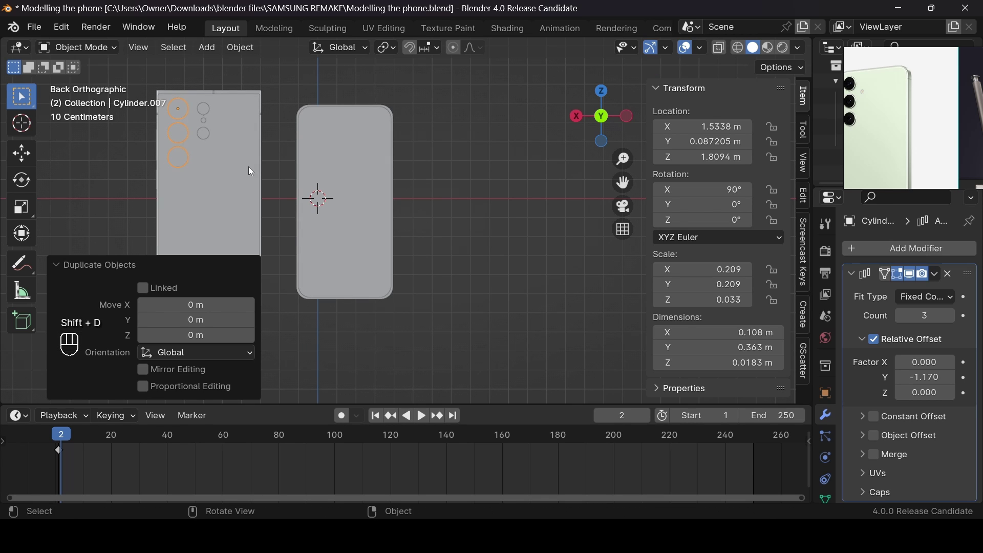
key("alt+p")
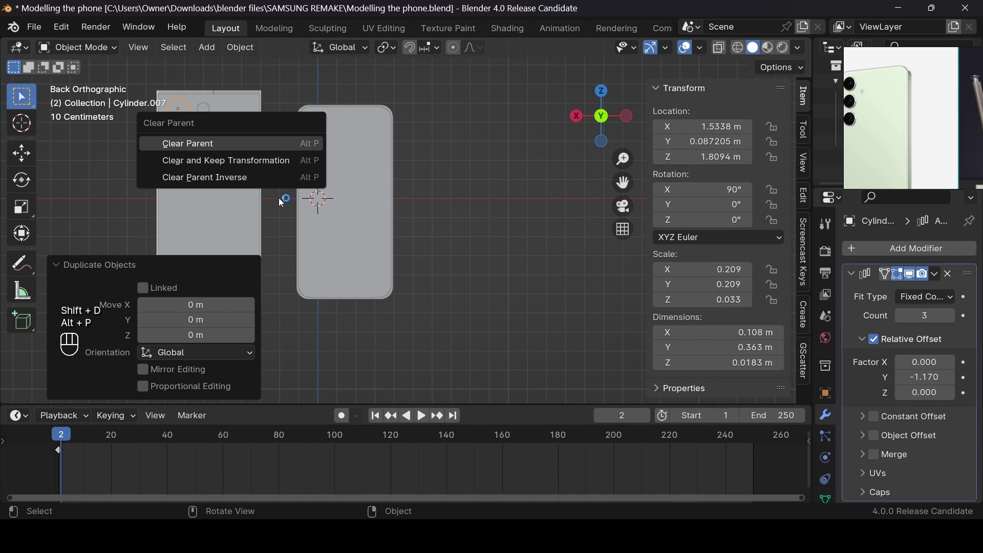
left_click(278, 160)
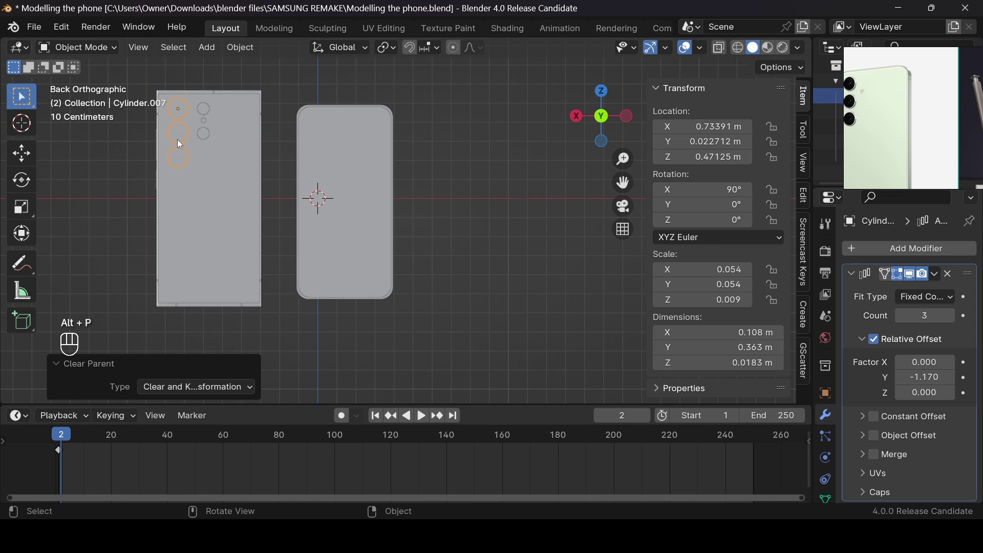
Move the duplicated lenses about -0.725 m along X onto the rounded phone
key("g")
right_click(217, 186)
key("g")
key("x")
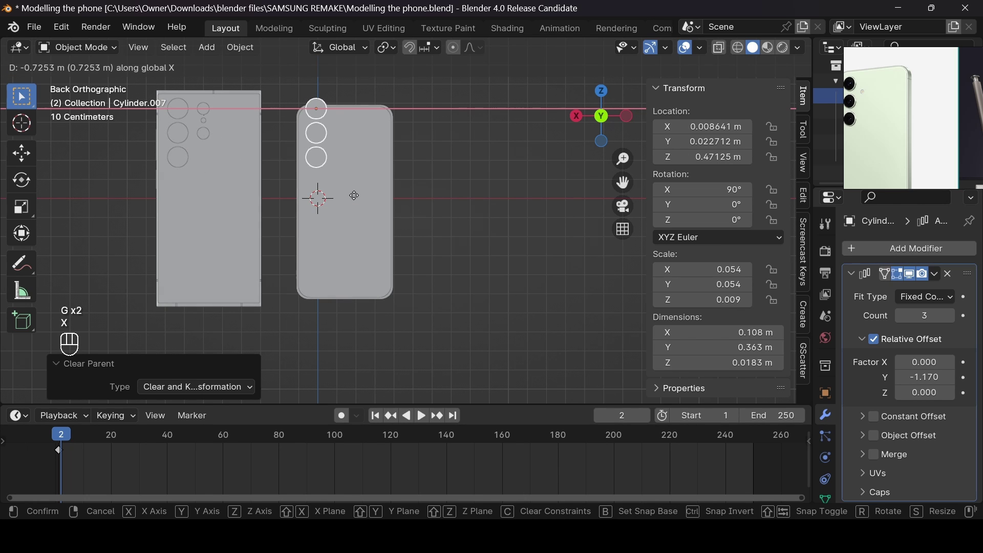
left_click(354, 195)
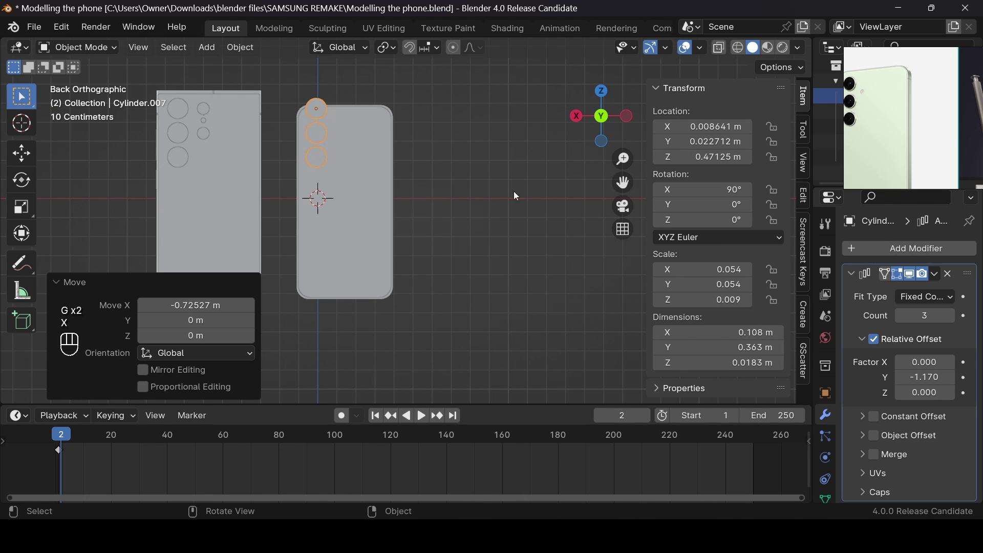
Lower the duplicated lenses about 0.081 m along Z so they sit inside the rounded phone's back
key("g")
key("x")
right_click(400, 113)
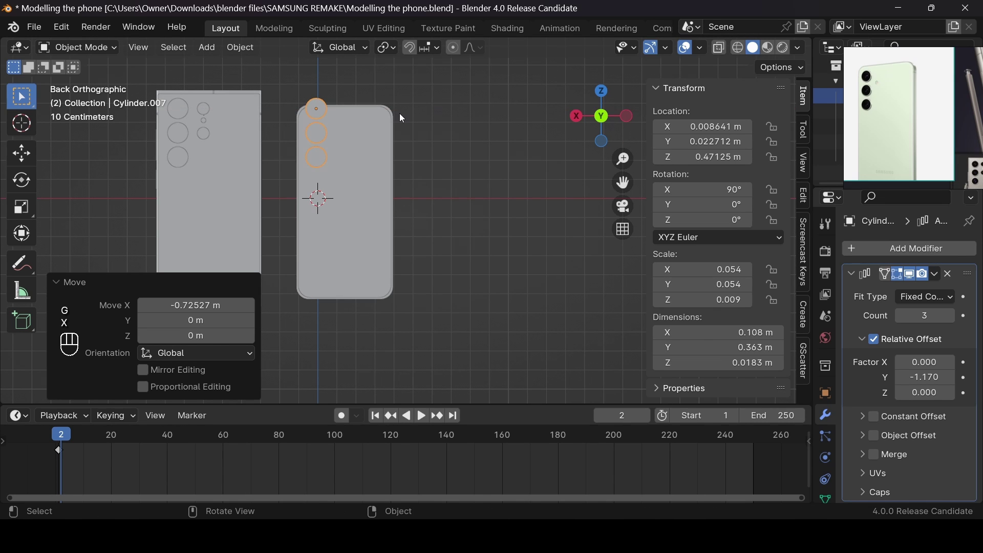
key("g")
key("z")
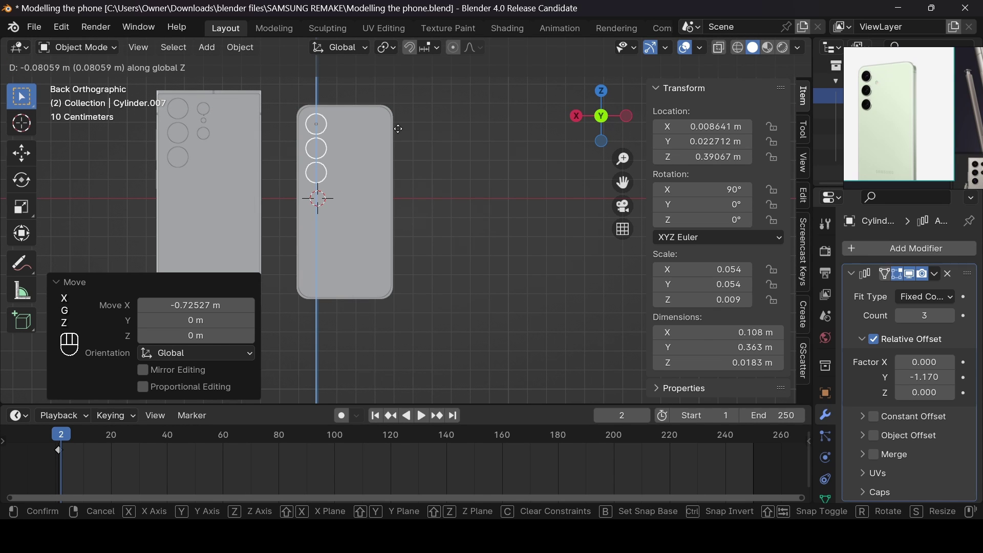
left_click(398, 129)
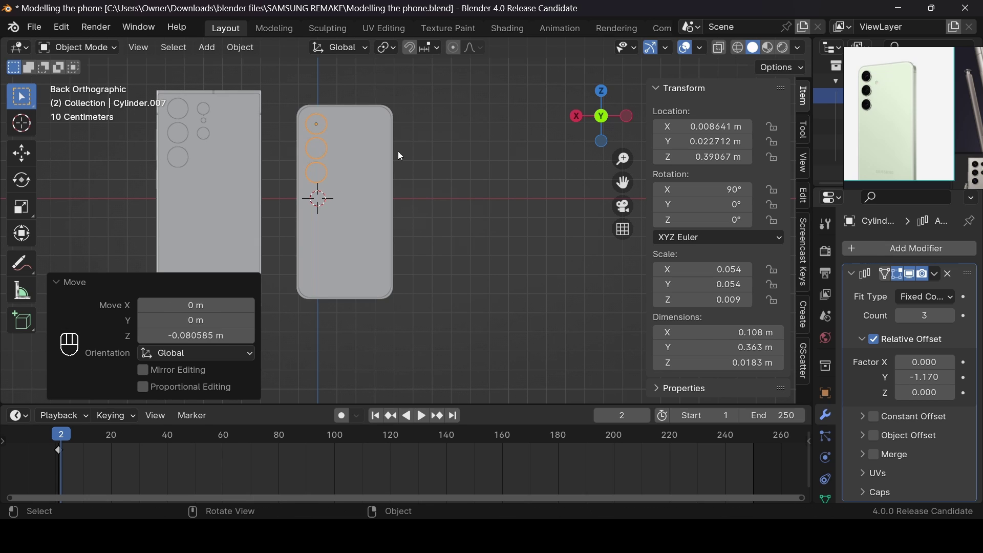
Scale the duplicated lenses uniformly to about 0.76 and shift them about 0.027 m along X toward the rounded phone's edge
key("s")
key("x")
right_click(398, 152)
key("s")
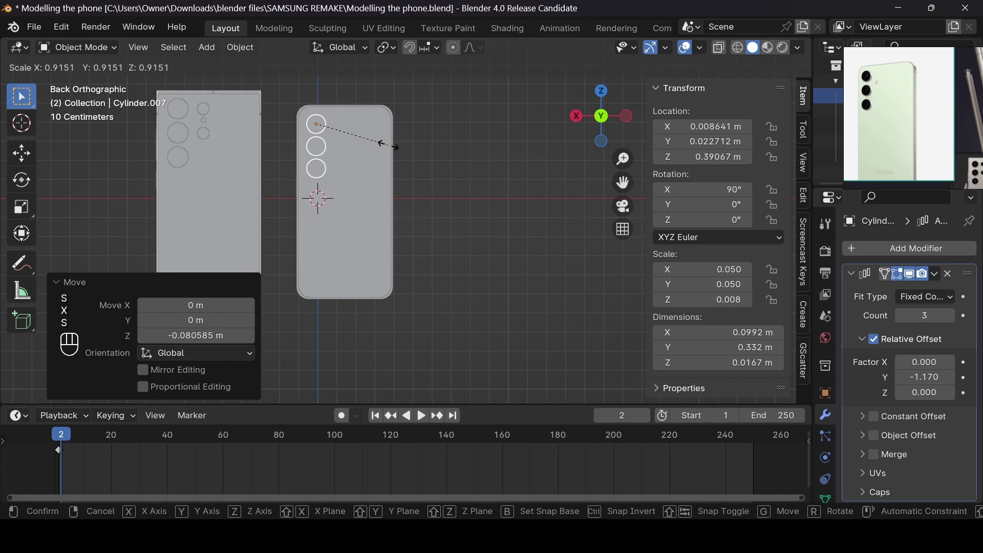
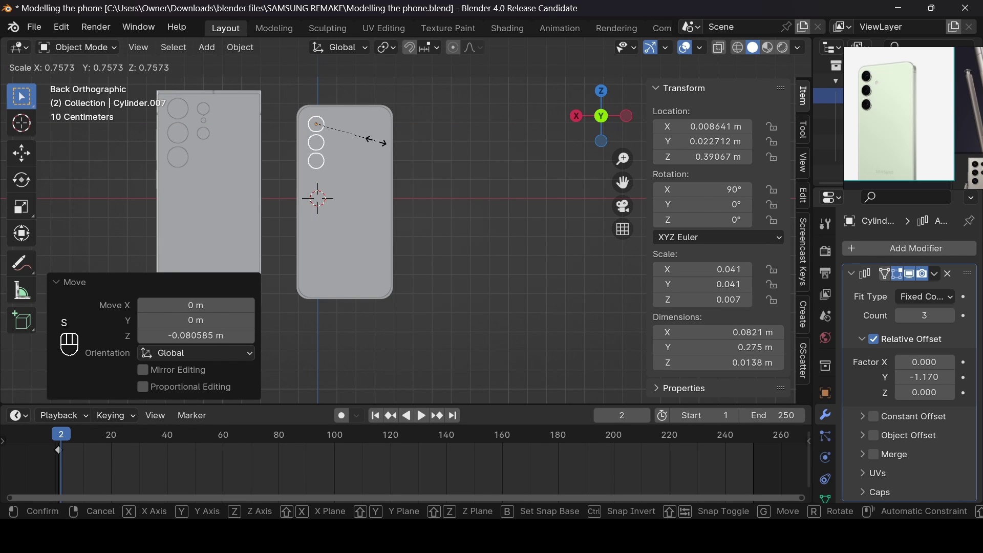
left_click(398, 142)
key("g")
key("x")
left_click(429, 139)
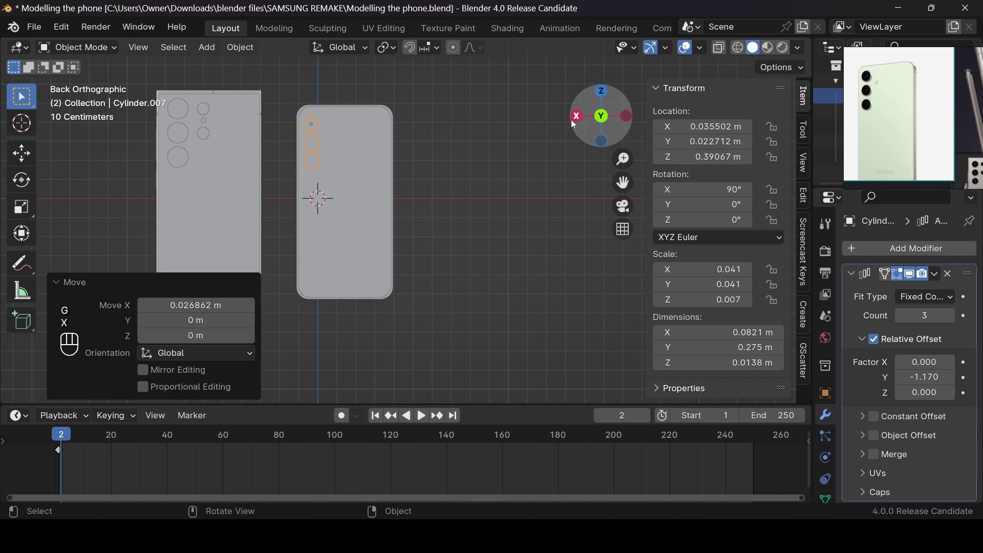
Move the lenses about 0.0069 m along Y so they protrude from the rounded phone's back
left_click_drag(588, 118, 555, 128)
key("g")
key("y")
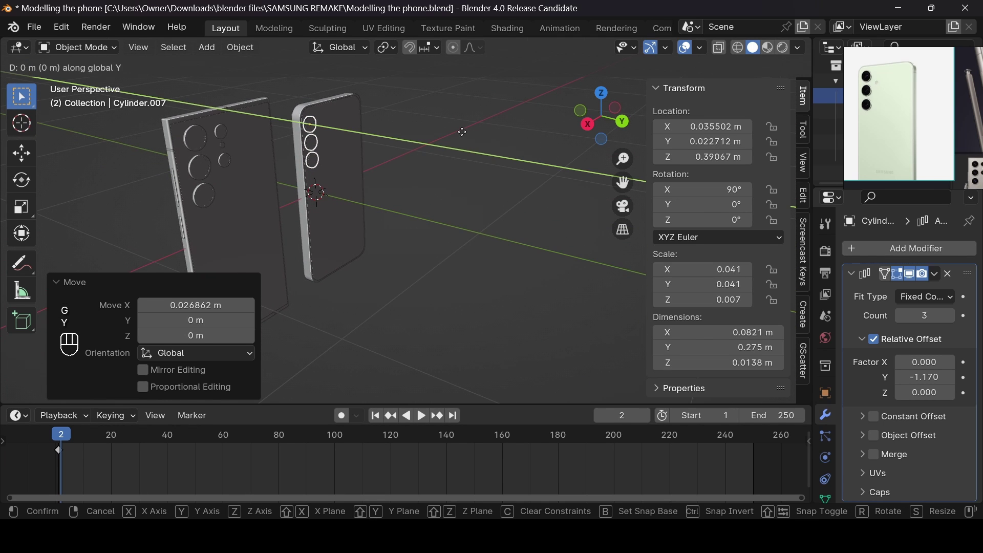
left_click(468, 136)
key("KP_Decimal")
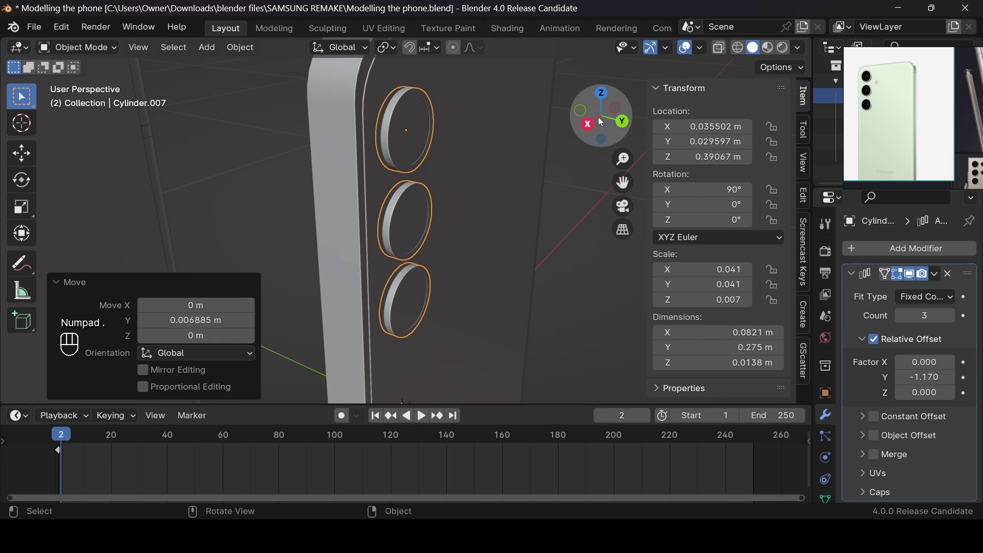
Scale the lenses' thickness along Y to about 0.882 and move them about 0.0022 m outward along Y
left_click(586, 125)
left_click_drag(582, 128, 584, 128)
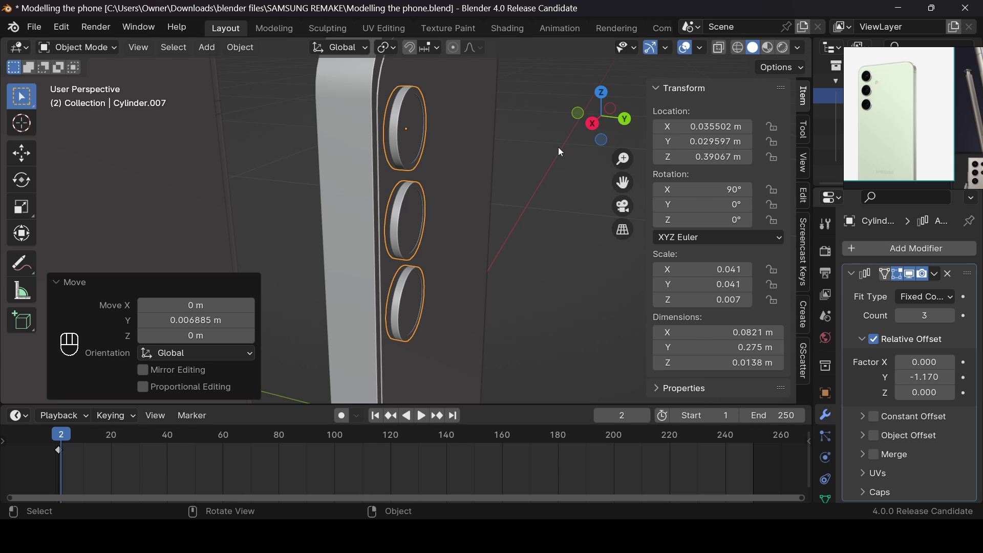
key("s")
key("y")
left_click(545, 136)
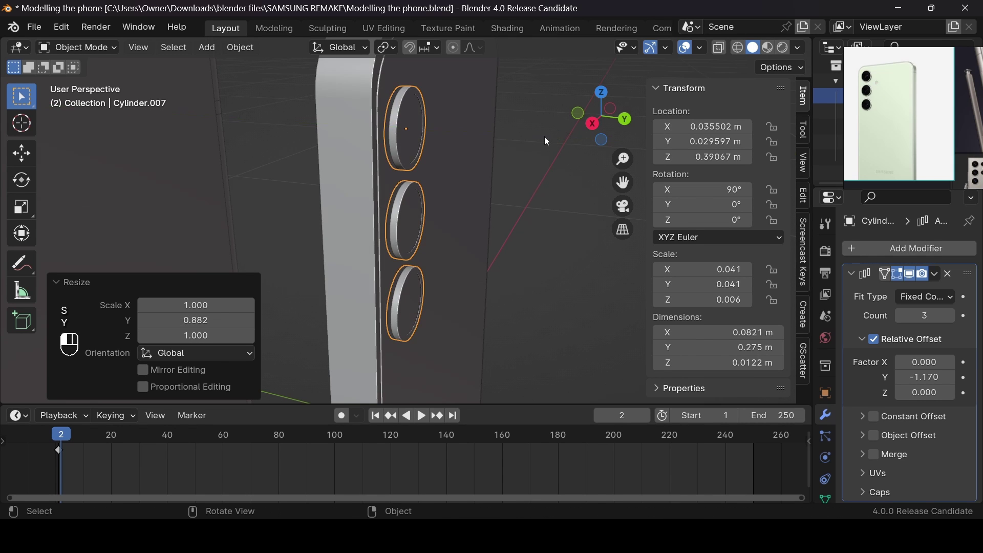
key("g")
key("x")
key("y")
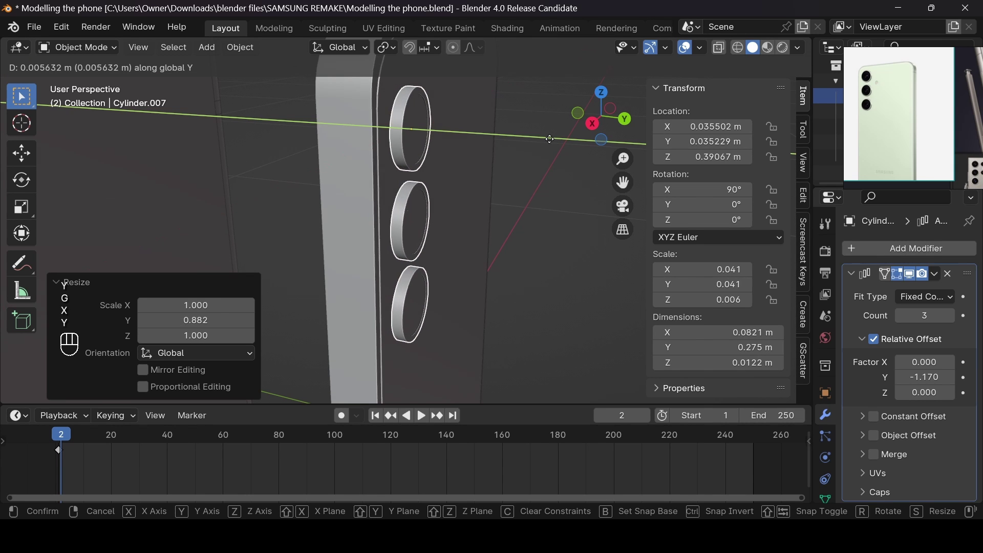
left_click(563, 150)
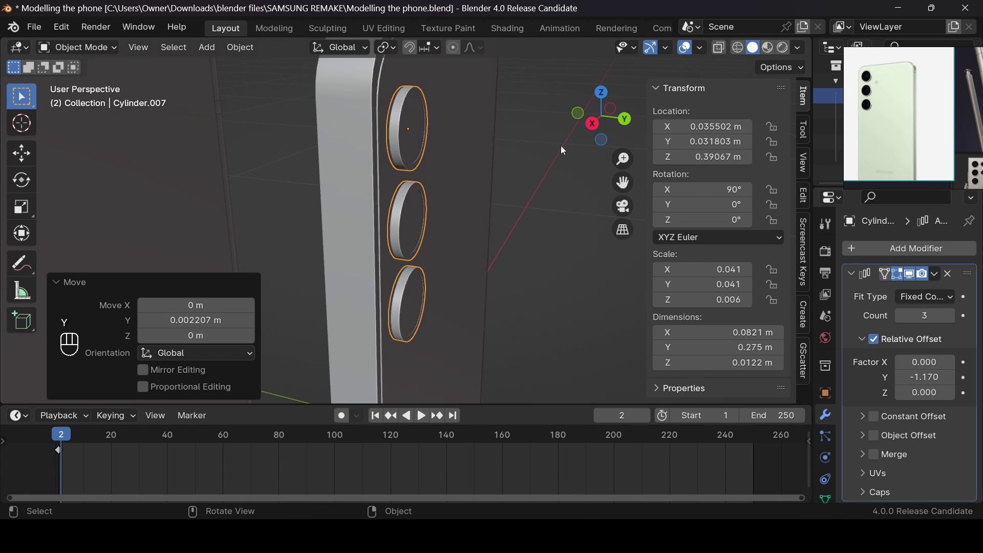
Duplicate the smallest cylinder between the square-cornered phone's two small lenses and clear the copy's parent, keeping its transformation
middle_click_drag(560, 146, 544, 177)
left_click_drag(612, 106, 601, 119)
left_click(252, 194)
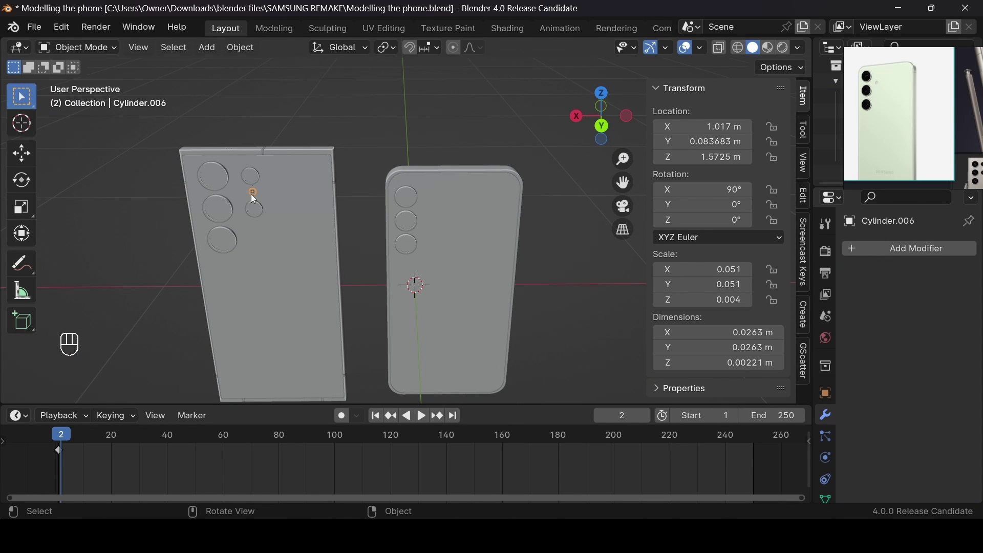
key("shift+d")
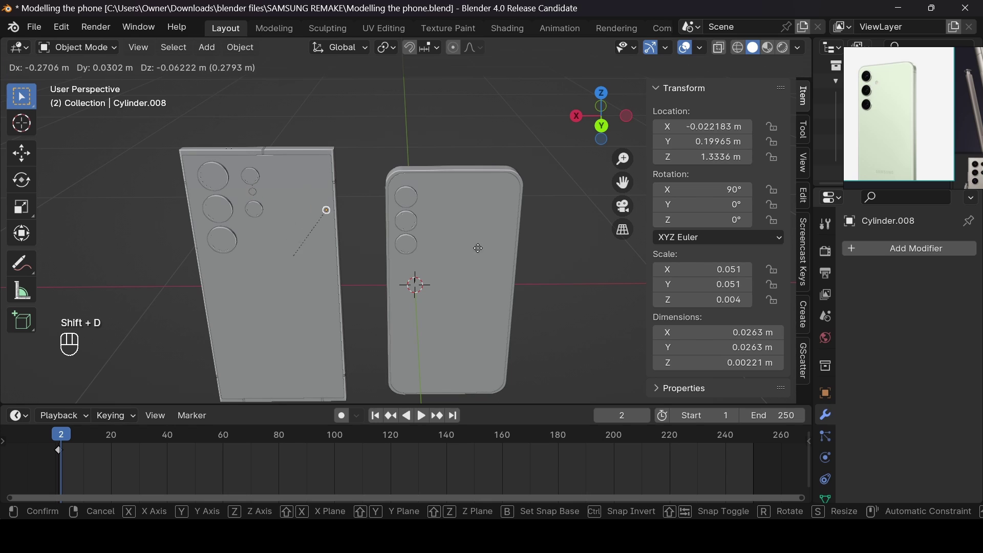
right_click(442, 232)
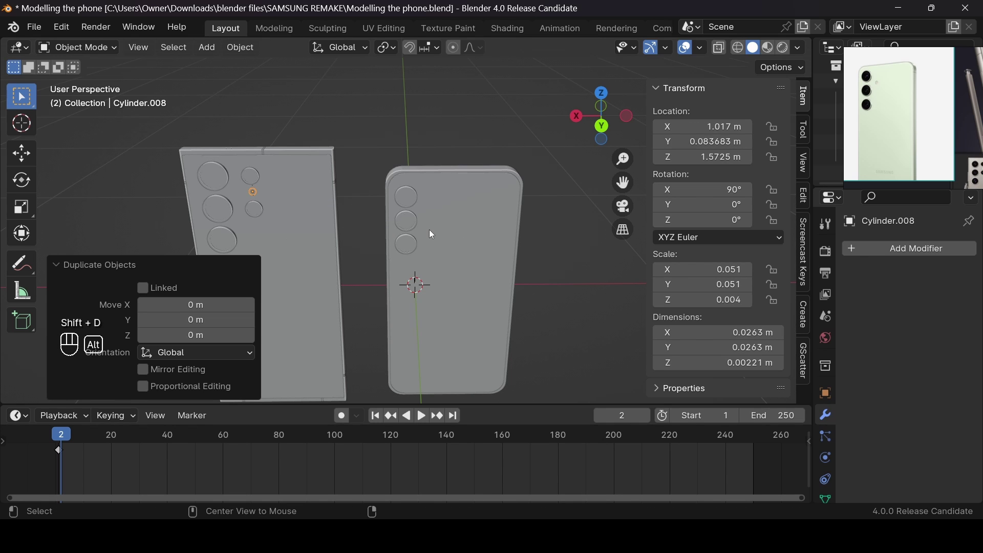
key("alt+p")
left_click(432, 231)
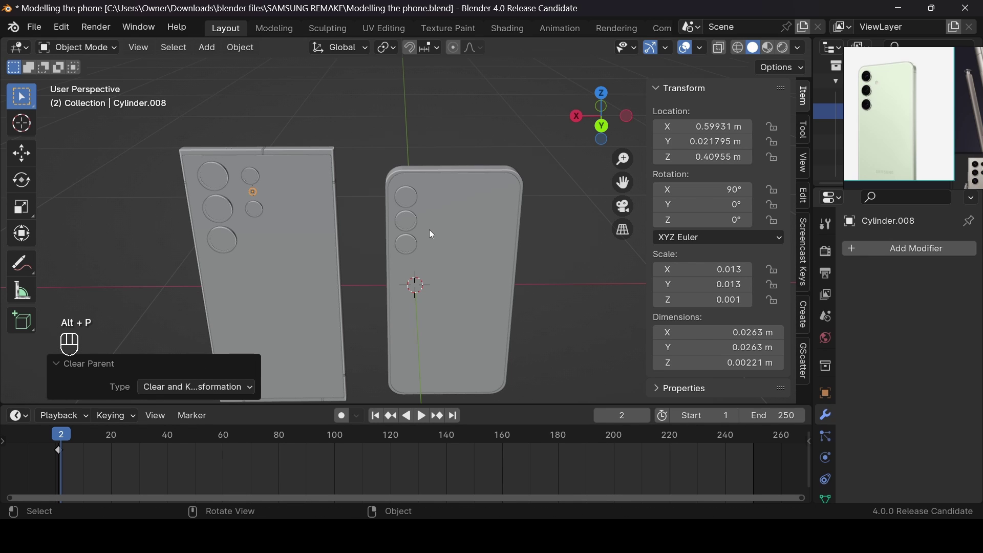
Move the duplicated small cylinder about -0.678 m along X onto the rounded phone
key("XF86AudioLowerVolume")
key("g")
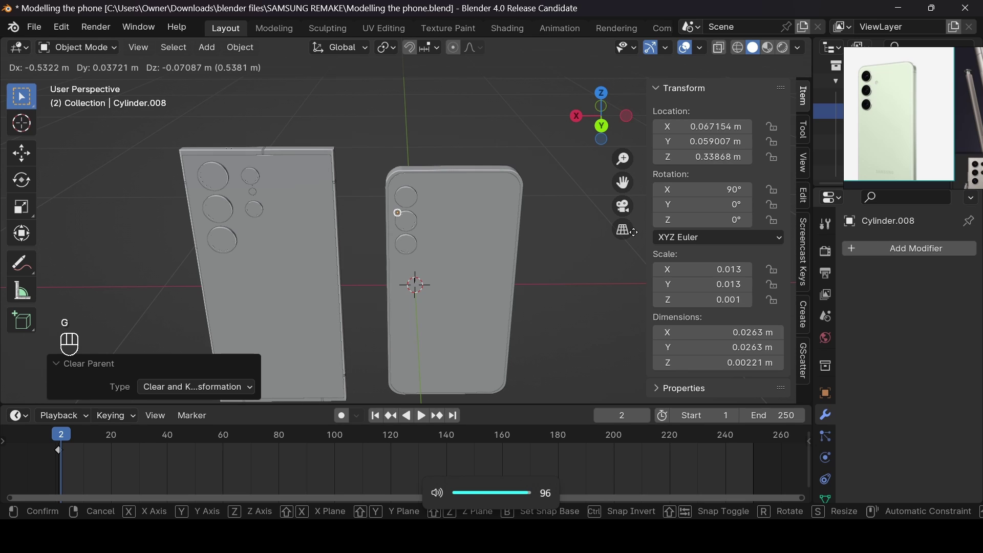
key("x")
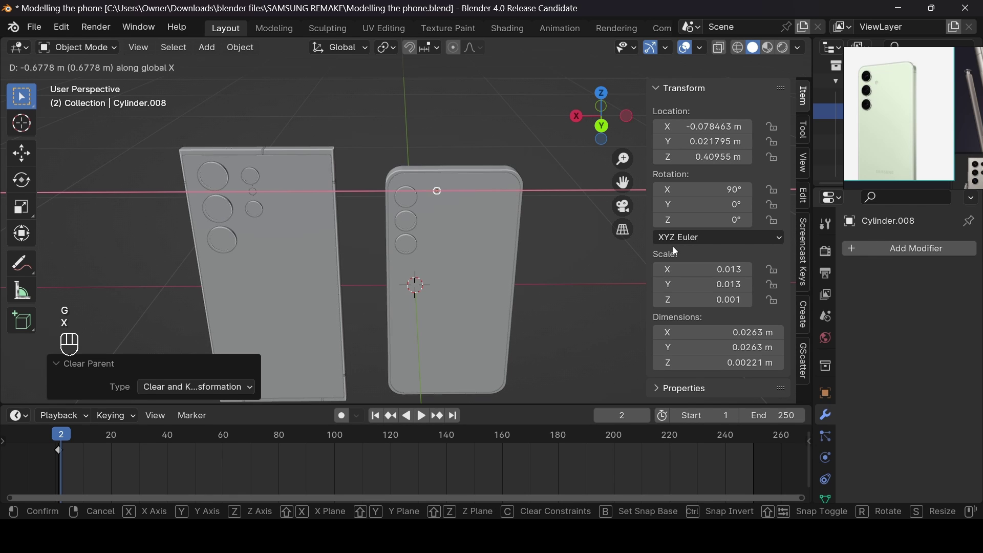
left_click(675, 250)
In back view, place the small cylinder beside the lenses, moving it about -0.056 m along Z and 0.036 m along X
left_click(604, 127)
scroll(448, 218, "up", 3)
scroll(447, 218, "down", 2)
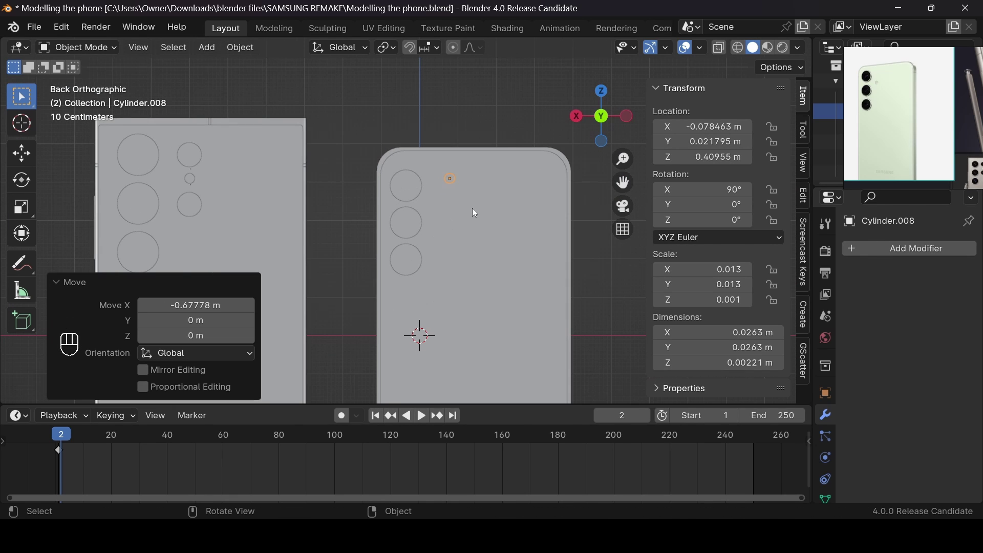
key("g")
key("z")
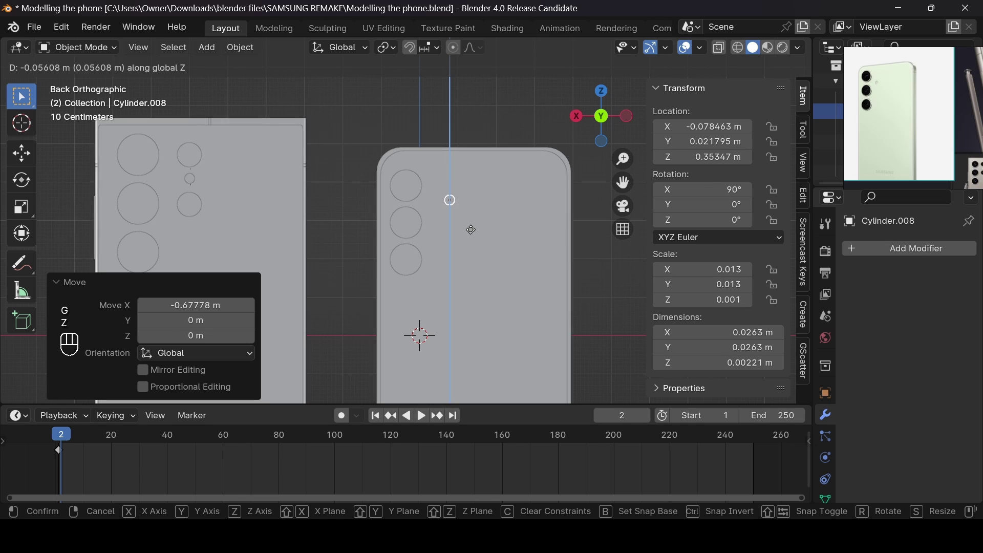
left_click(471, 229)
key("g")
key("x")
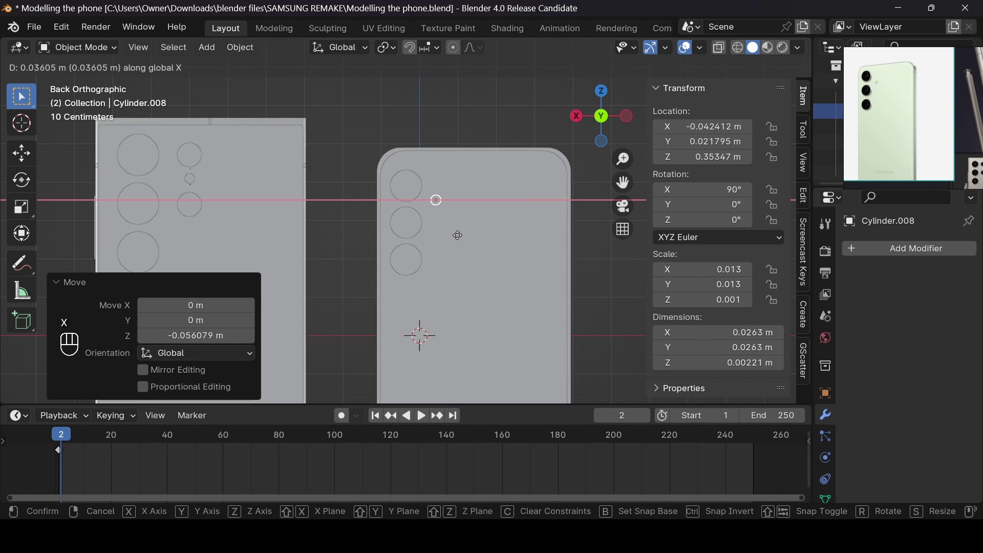
left_click(456, 237)
Scale the lenses and small cylinder together to about 1.037 and move them about -0.019 m along X
left_click(418, 225, "shift")
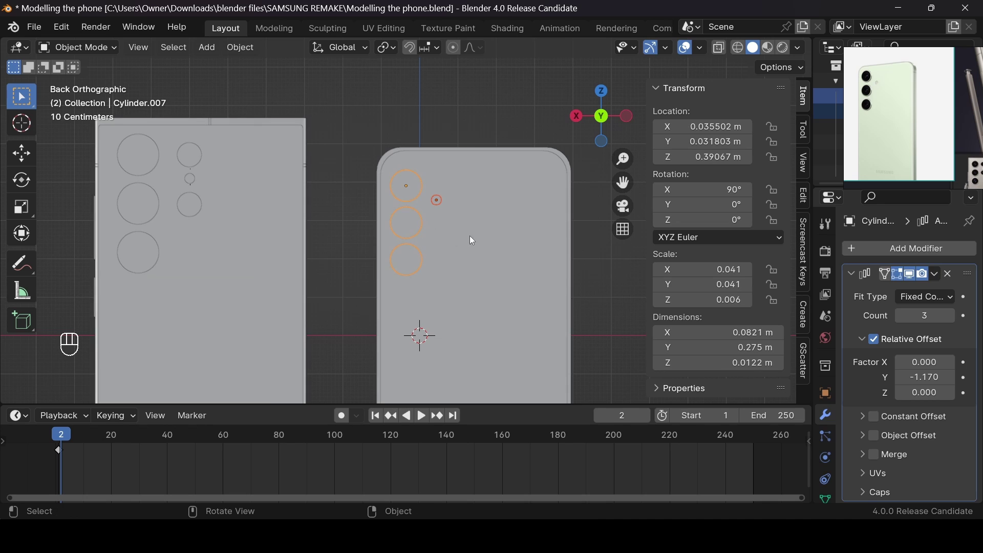
key("s")
left_click(474, 238)
key("g")
key("x")
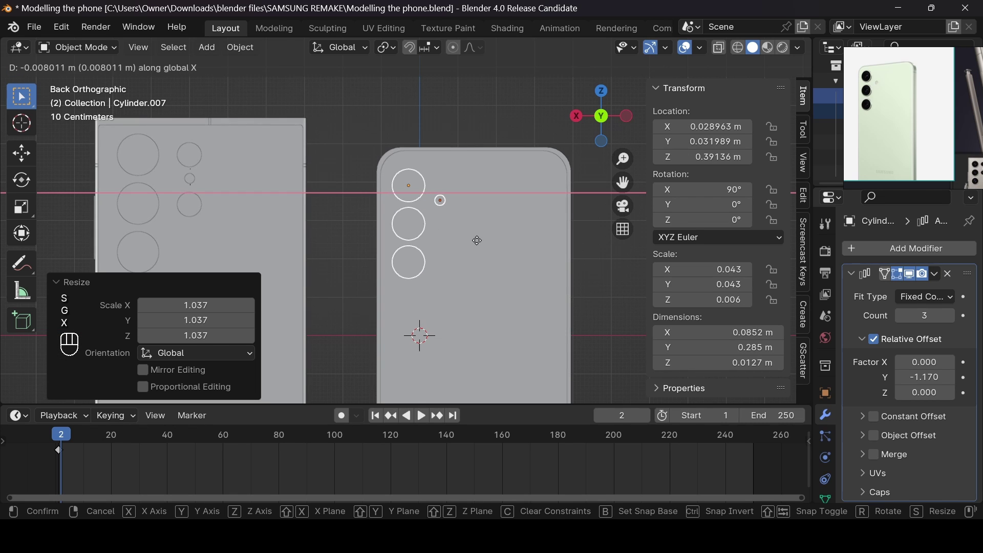
left_click(482, 239)
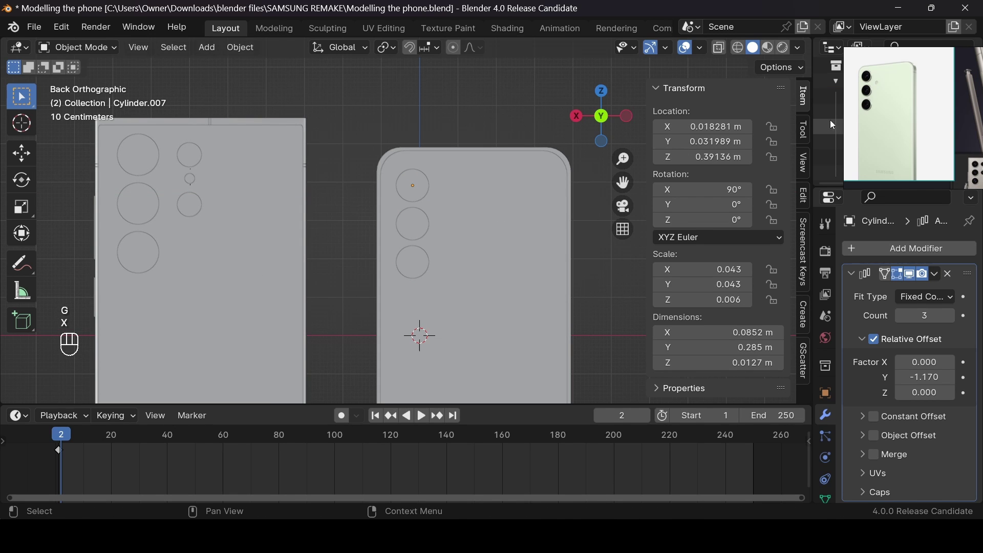
Examine the reference photos for the camera and flash layout on the back of the phone
scroll(906, 128, "down", 3)
scroll(905, 135, "up", 5)
scroll(901, 128, "down", 3)
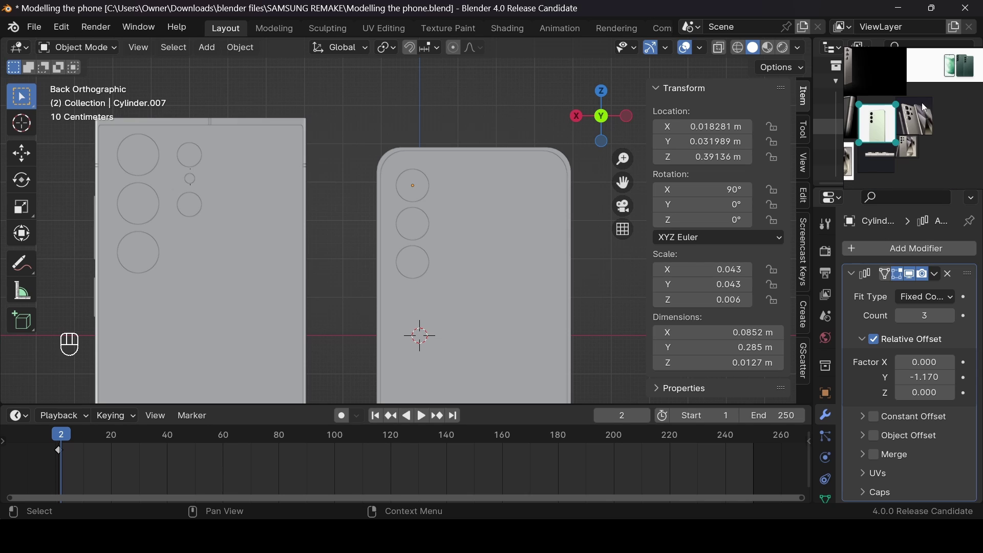
scroll(957, 72, "up", 5)
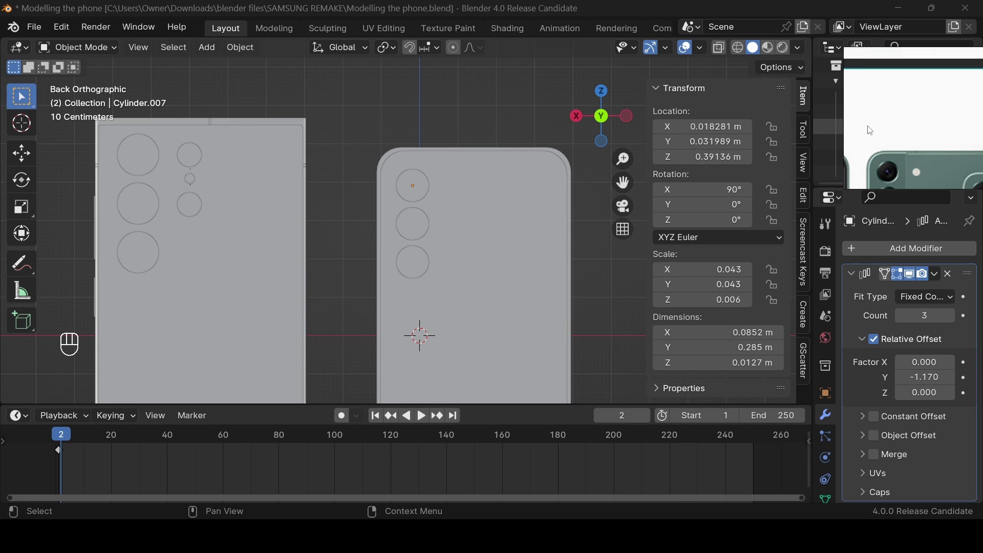
right_click_drag(867, 126, 901, 114)
scroll(902, 128, "down", 6)
scroll(901, 133, "up", 1)
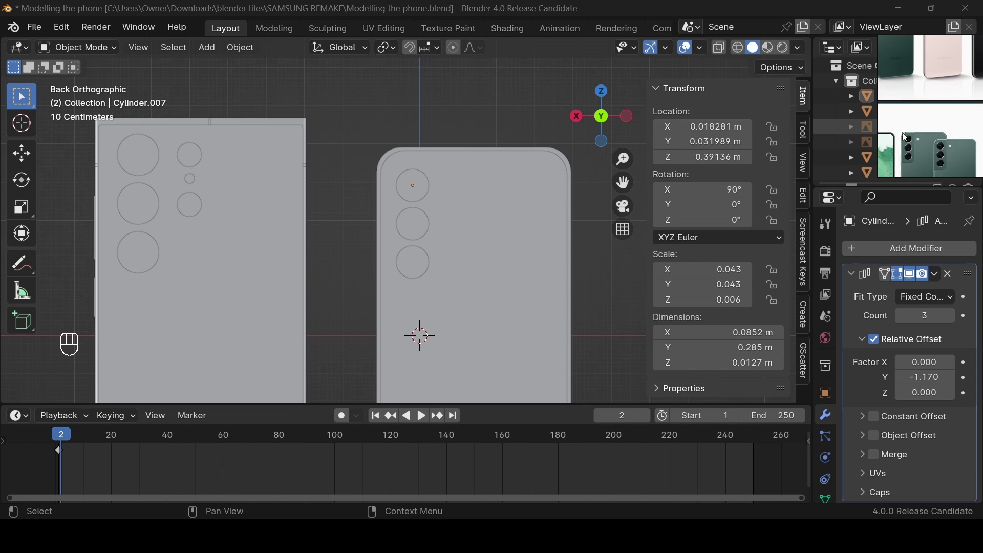
scroll(902, 134, "up", 4)
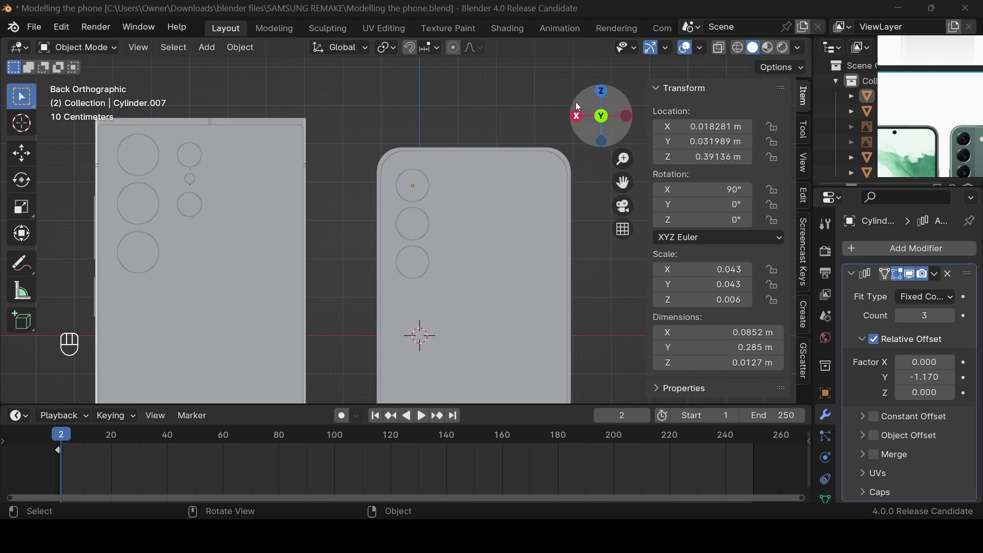
From the front view, duplicate the small front camera cylinder of the square-cornered phone in place
left_click_drag(578, 107, 607, 114)
left_click(609, 113)
left_click(610, 112)
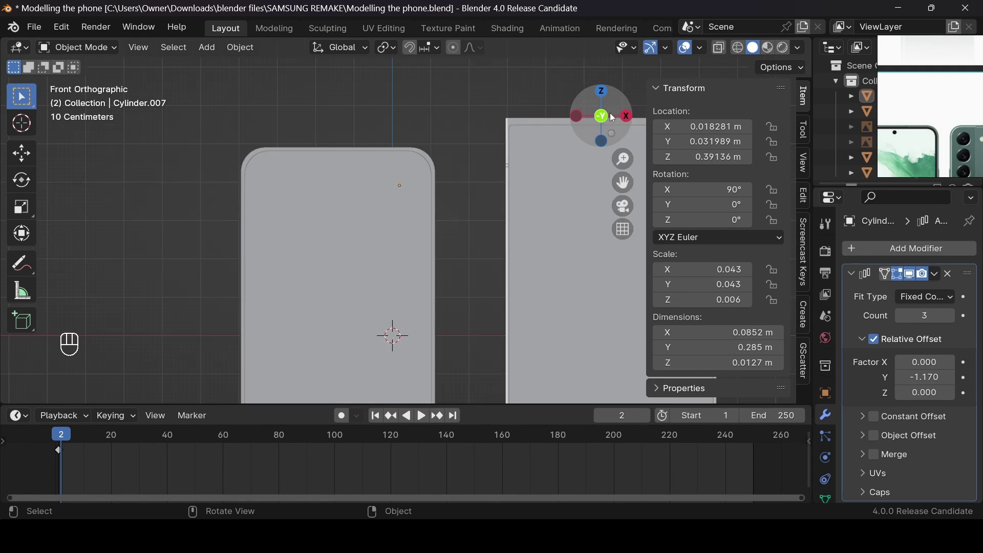
scroll(585, 131, "down", 3)
scroll(542, 151, "up", 2)
left_click(549, 161)
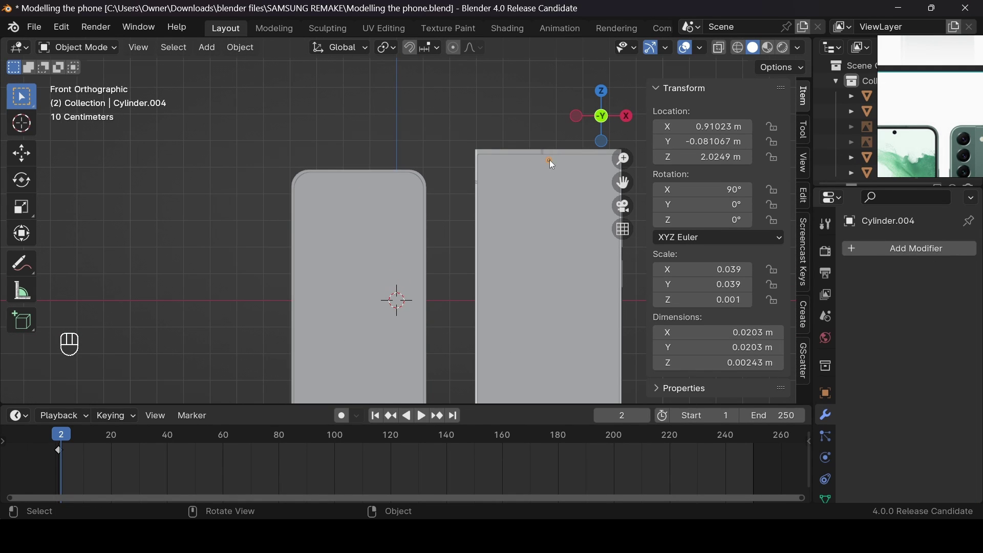
key("shift+d")
right_click(549, 160)
Clear the duplicated cylinder's parent while keeping its transformation
scroll(518, 171, "down", 5)
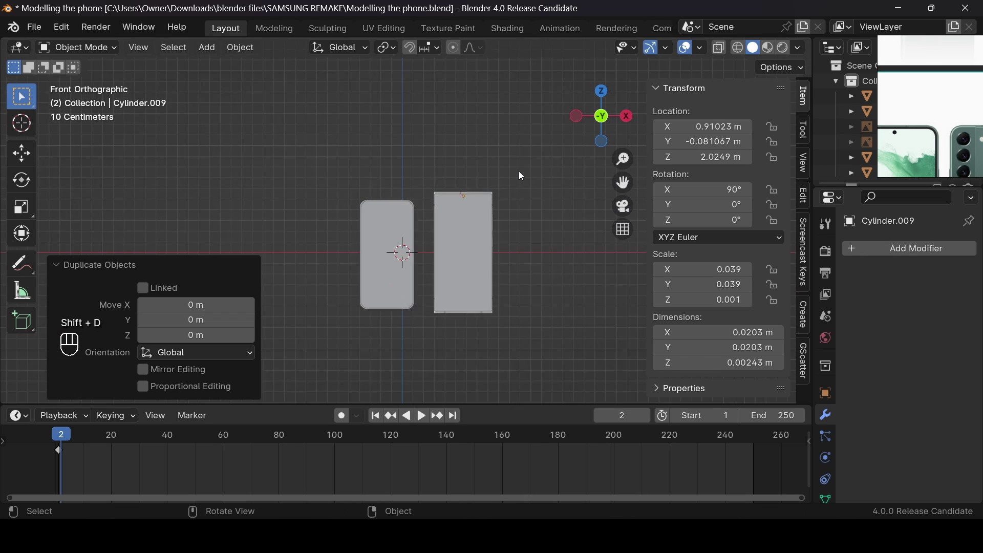
scroll(520, 175, "up", 1)
key("alt+p")
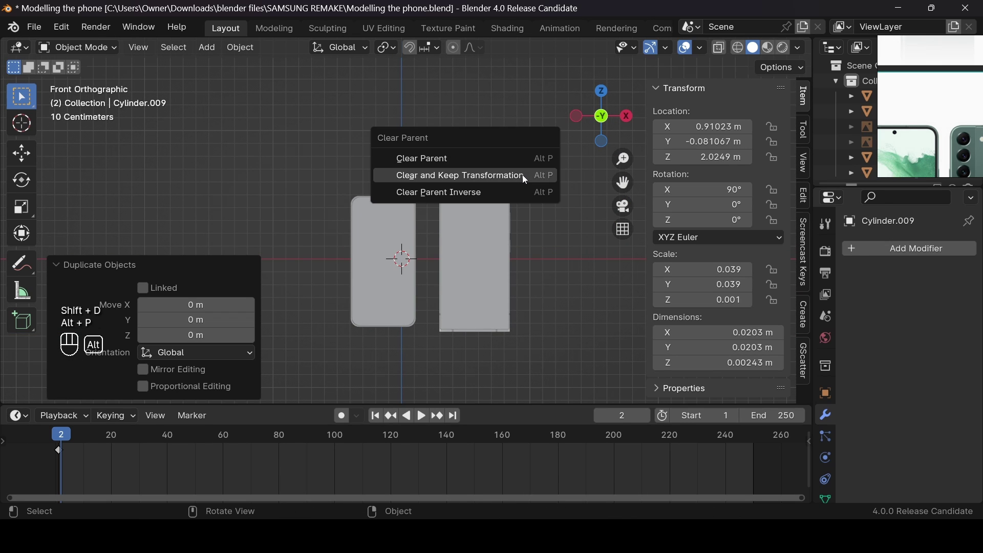
left_click(522, 174)
Move the duplicated cylinder about -0.732 m along X and -0.074 m along Z to the upper middle of the rounded phone
scroll(522, 174, "up", 4)
key("g")
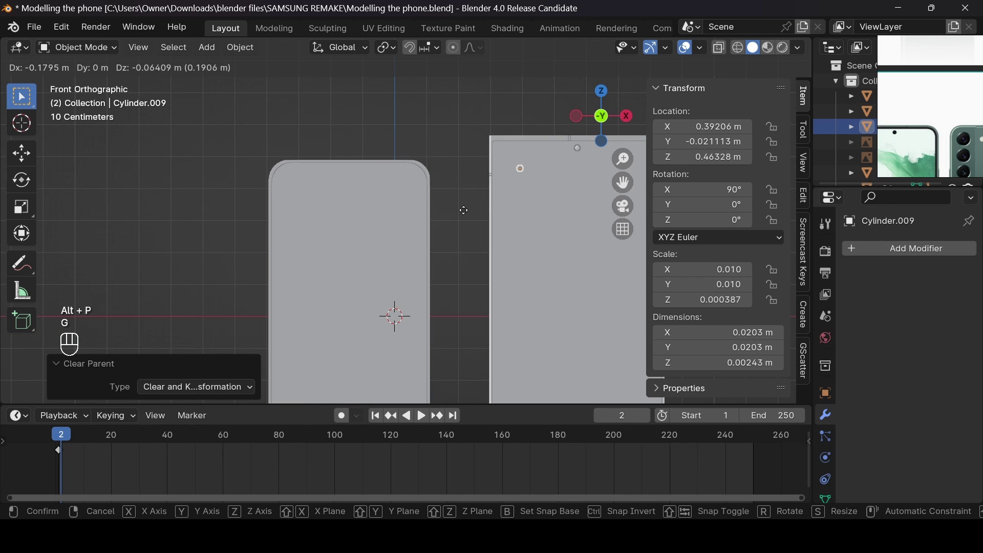
left_click(288, 213)
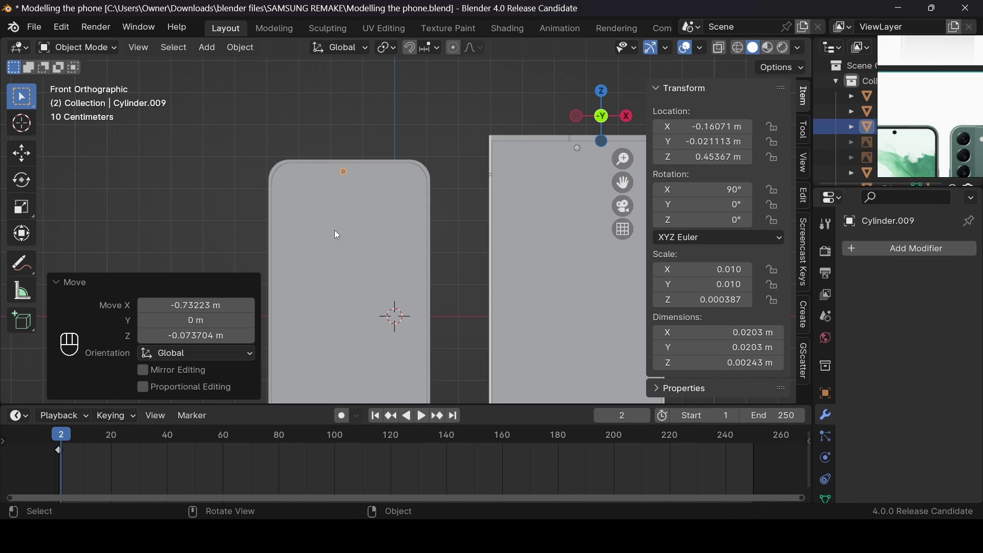
left_click(337, 211)
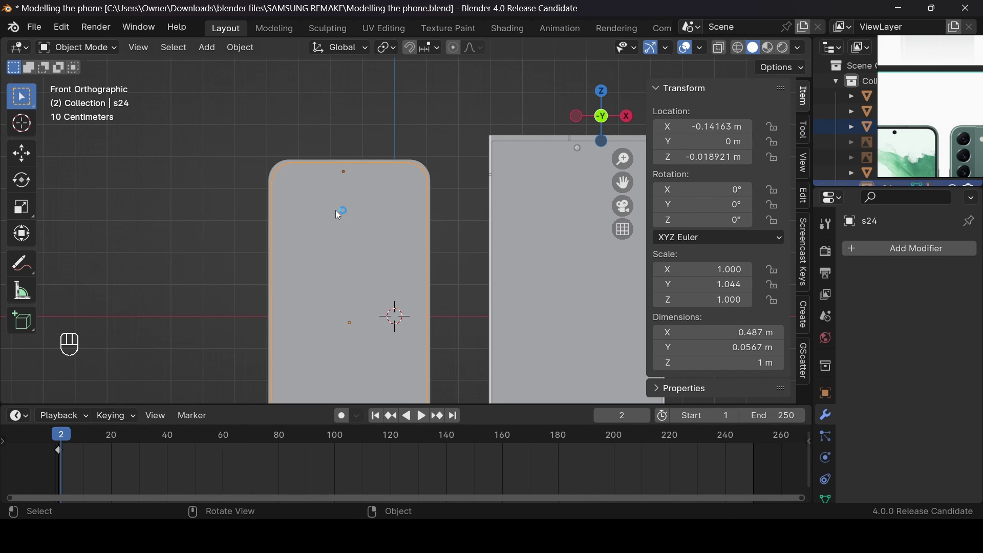
left_click_drag(598, 111, 563, 128)
right_click(479, 128)
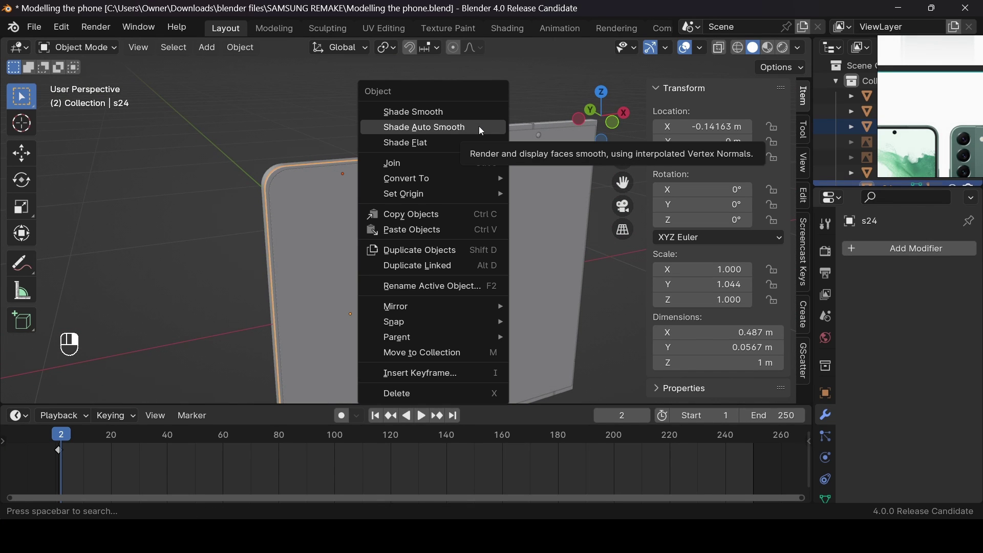
left_click(478, 127)
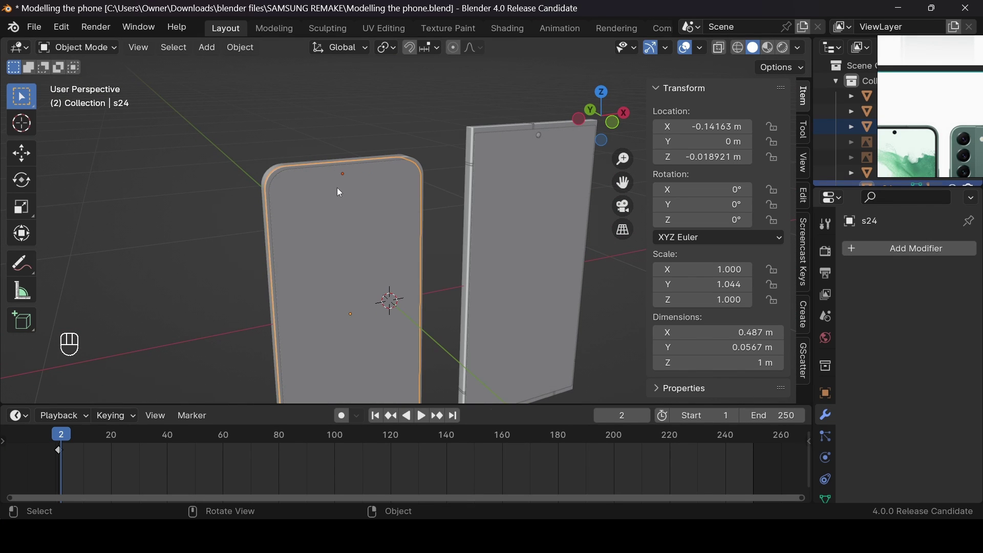
key("shift+F3")
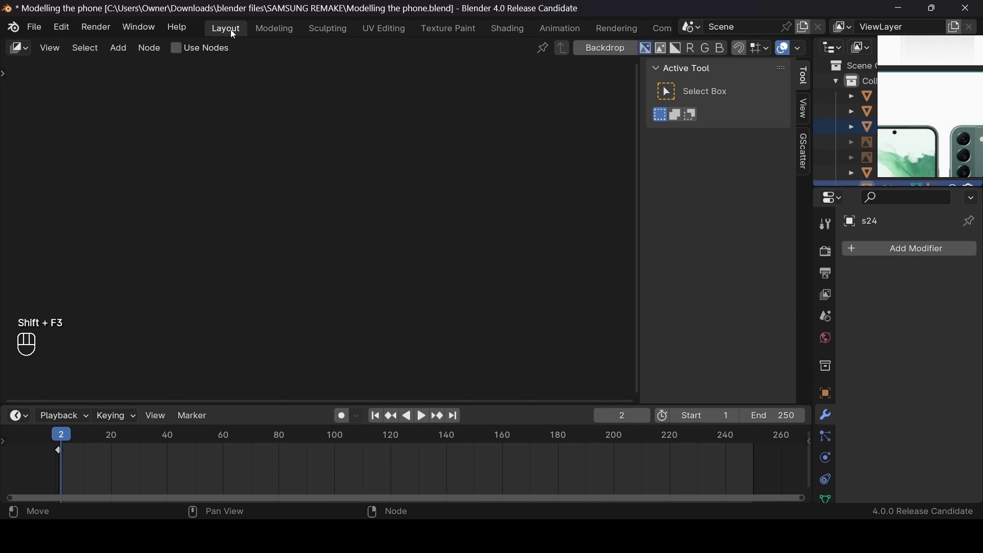
key("shift+F3")
key("shift+F3")
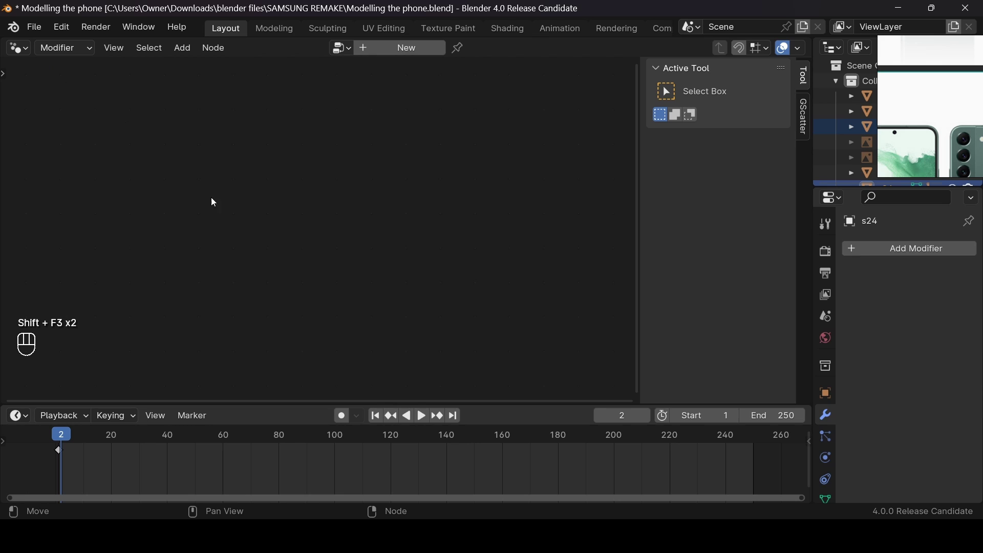
key("shift+F5")
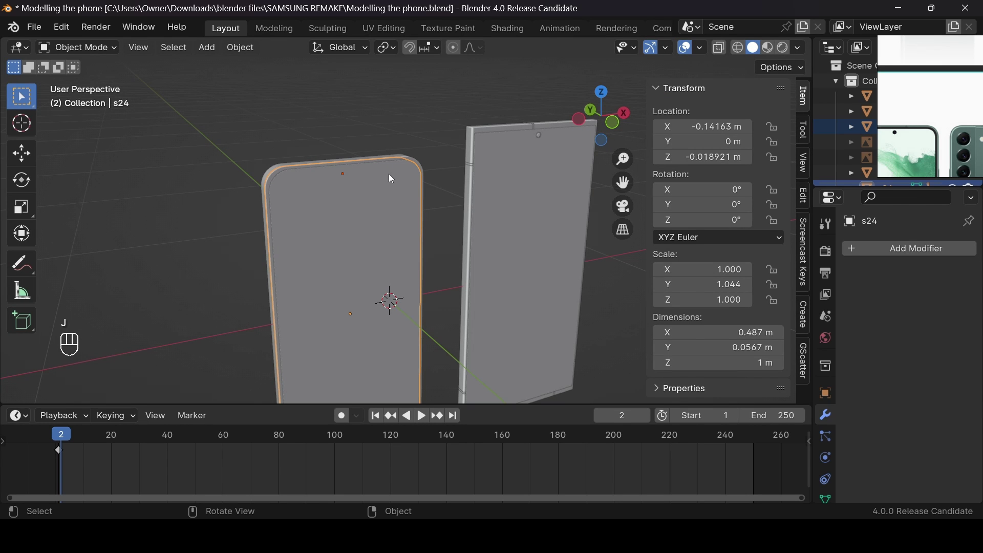
key("ctrl+z")
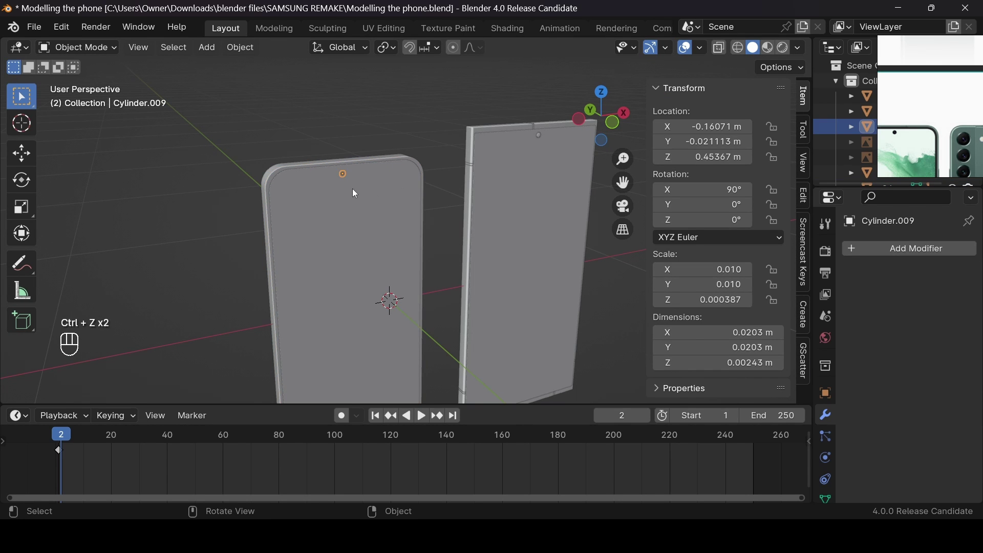
Move the front camera cylinder about -0.015 m along Y, out through the rounded phone's screen side
scroll(350, 188, "up", 5)
middle_click_drag(473, 136, 465, 152)
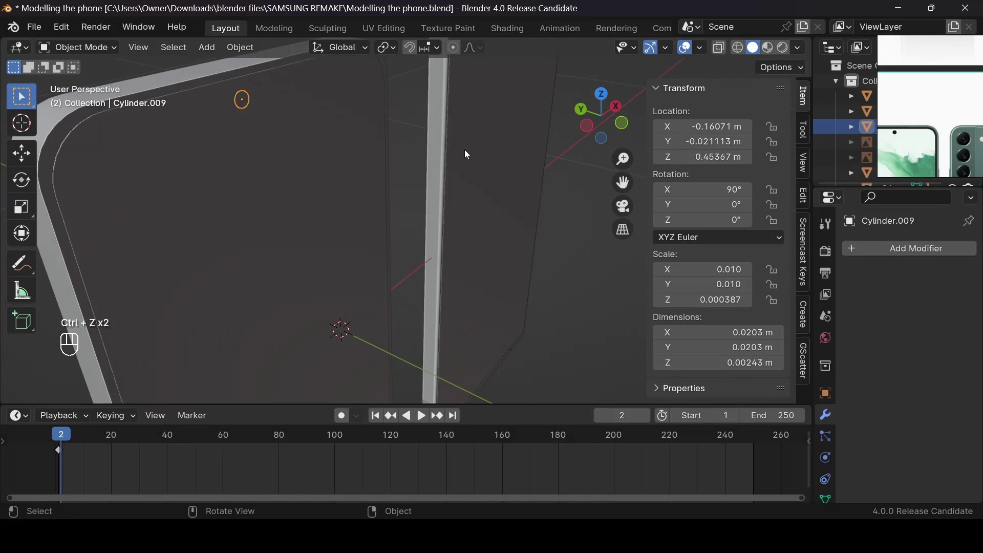
key("g")
key("y")
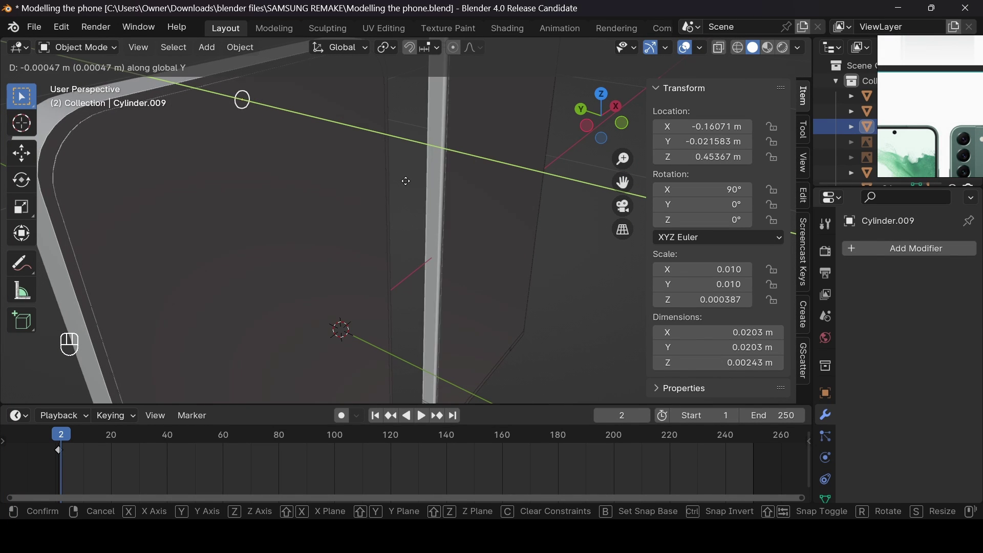
key("shift")
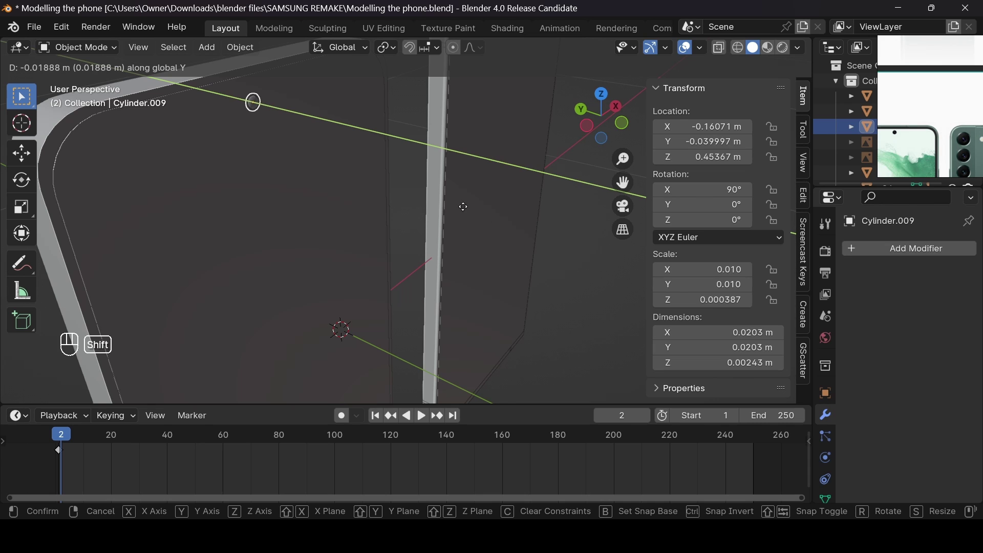
left_click(453, 192)
Move the front camera cylinder back about 0.008 m along Y toward the rounded phone's screen surface
left_click_drag(601, 115, 527, 136)
key("g")
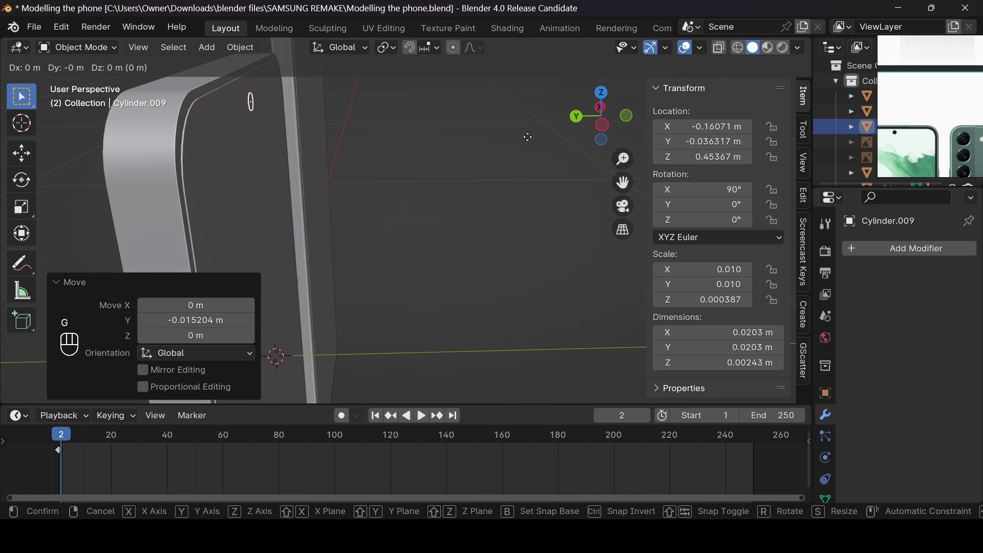
key("y")
key("shift")
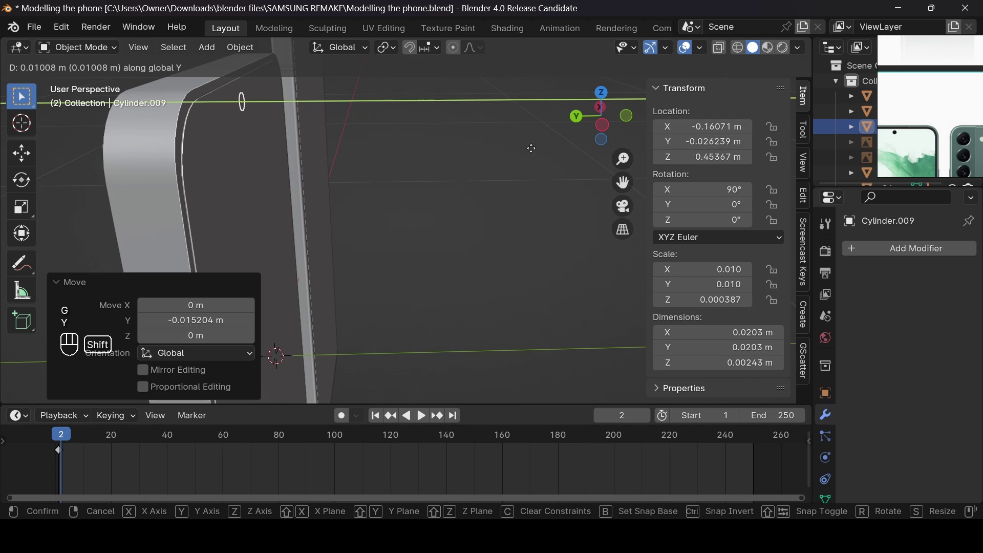
left_click(544, 155)
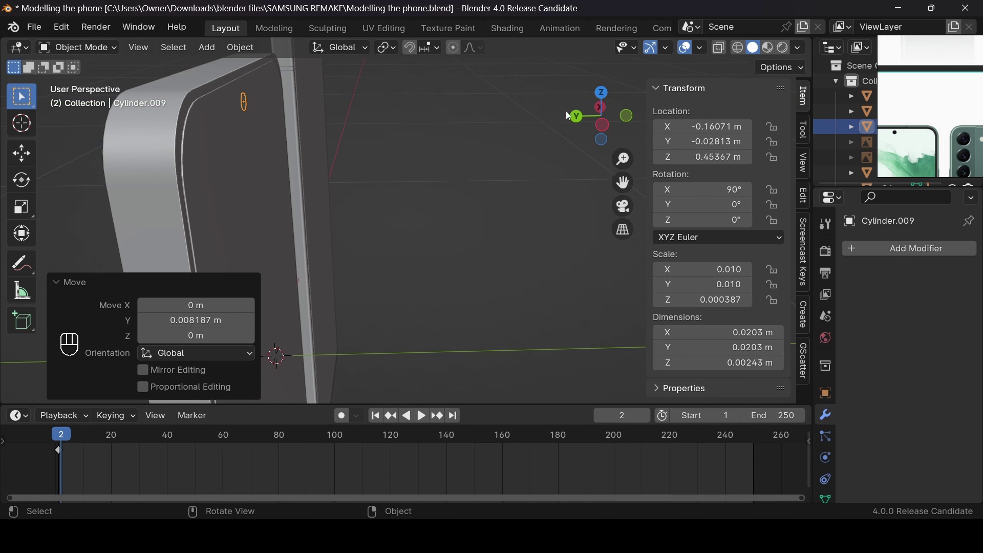
Nudge the front camera cylinder about -0.0014 m along Y
left_click_drag(602, 115, 563, 124)
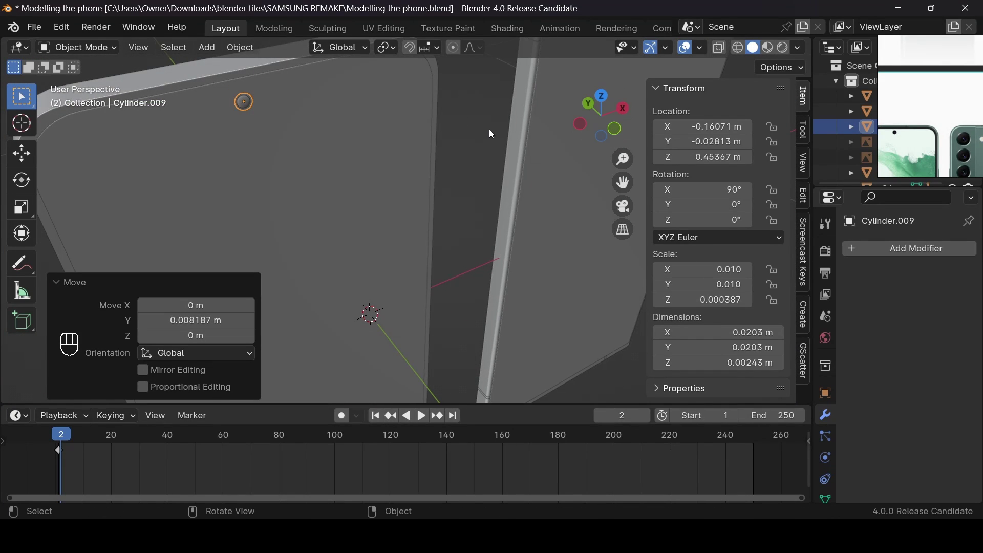
key("g")
key("y")
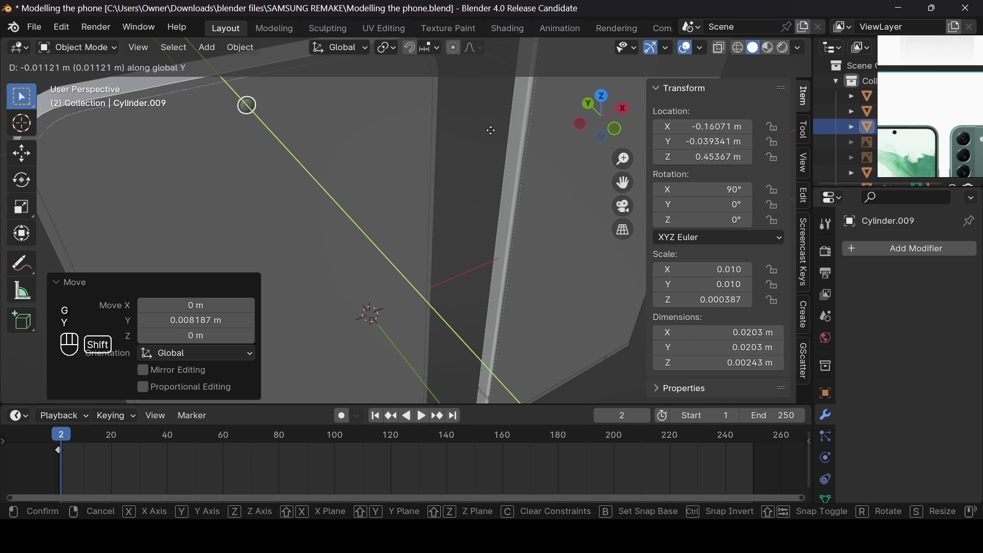
left_click(452, 105)
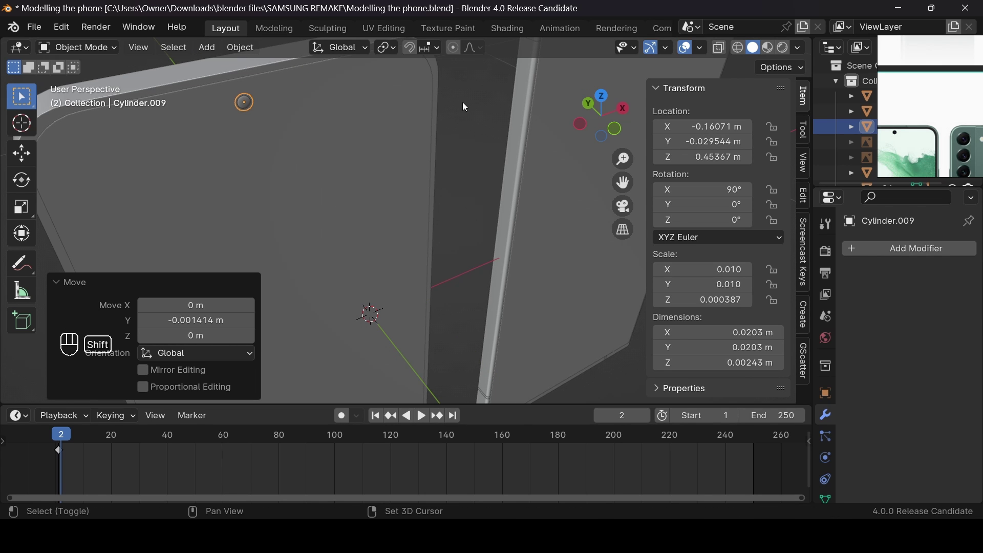
In top view, sink the front camera cylinder into the rounded phone's screen surface by moving it about 0.0012 m along Y
left_click_drag(602, 115, 527, 123)
key("KP_7")
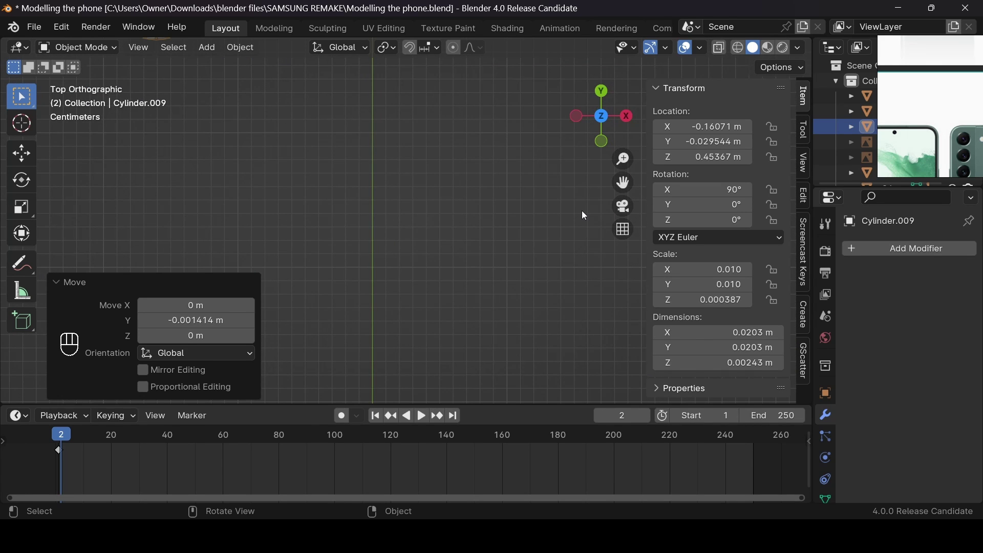
key("KP_Decimal")
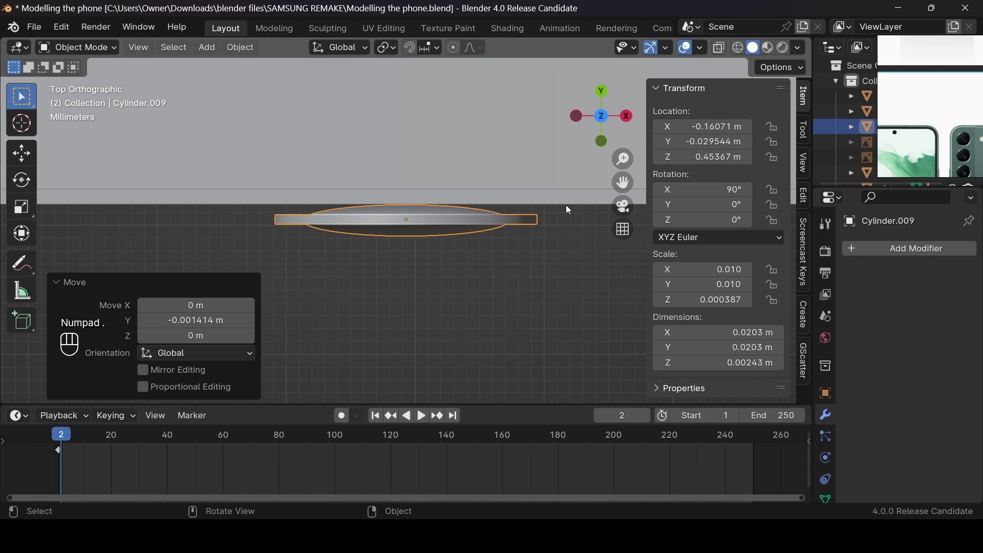
key("g")
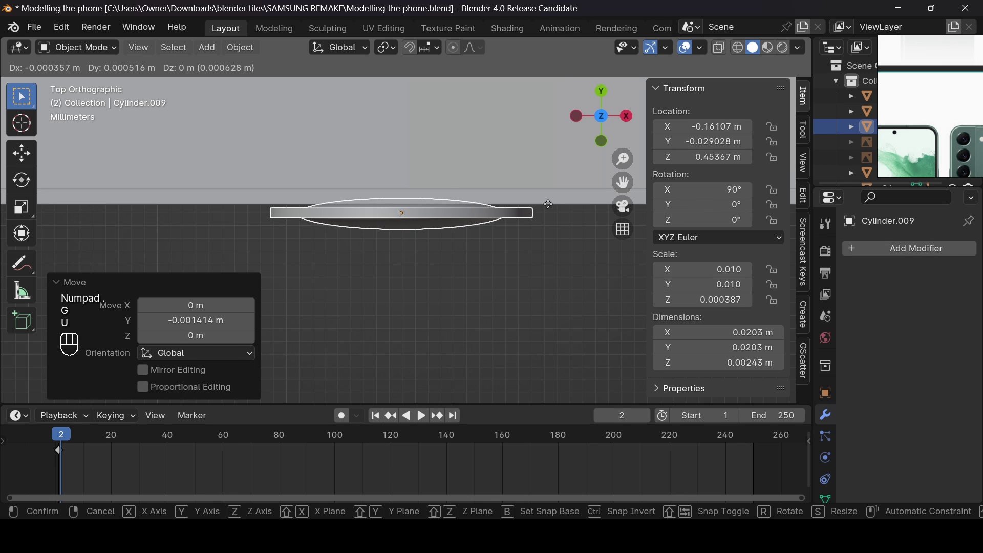
key("y")
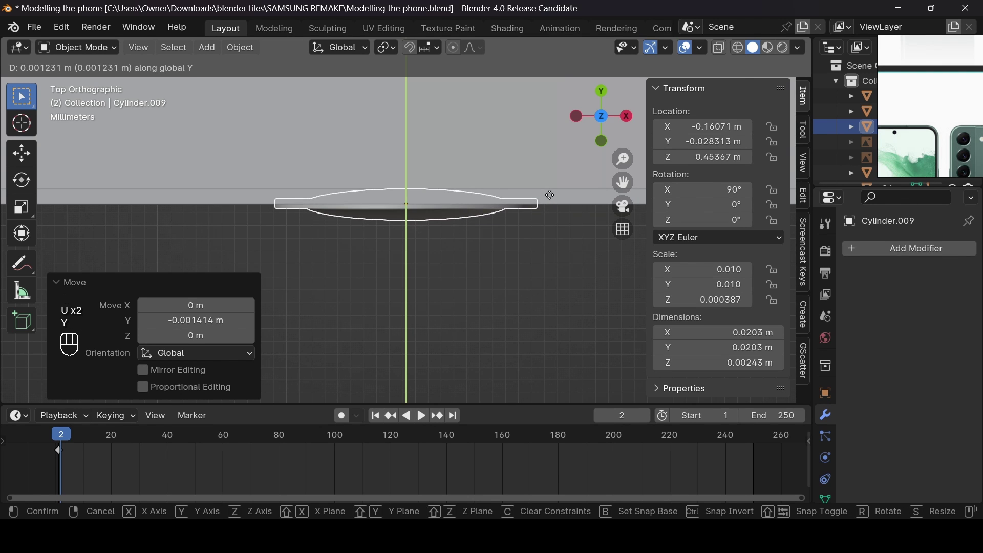
left_click(565, 193)
Parent the front camera cylinder to the rounded phone body using Object (Keep Transform)
middle_click_drag(562, 192, 575, 138)
scroll(565, 153, "down", 10)
middle_click_drag(557, 171, 544, 195)
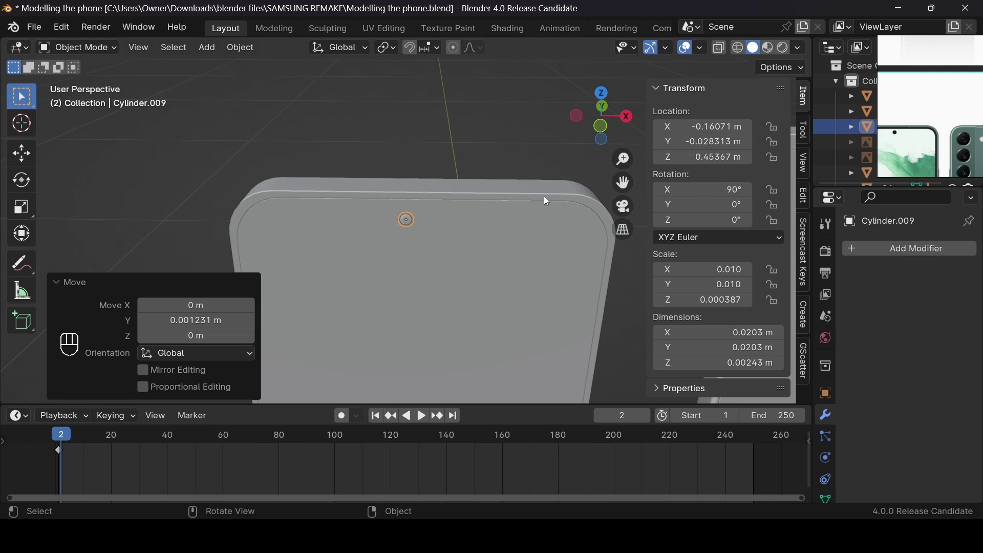
left_click(494, 262, "shift")
key("ctrl+p")
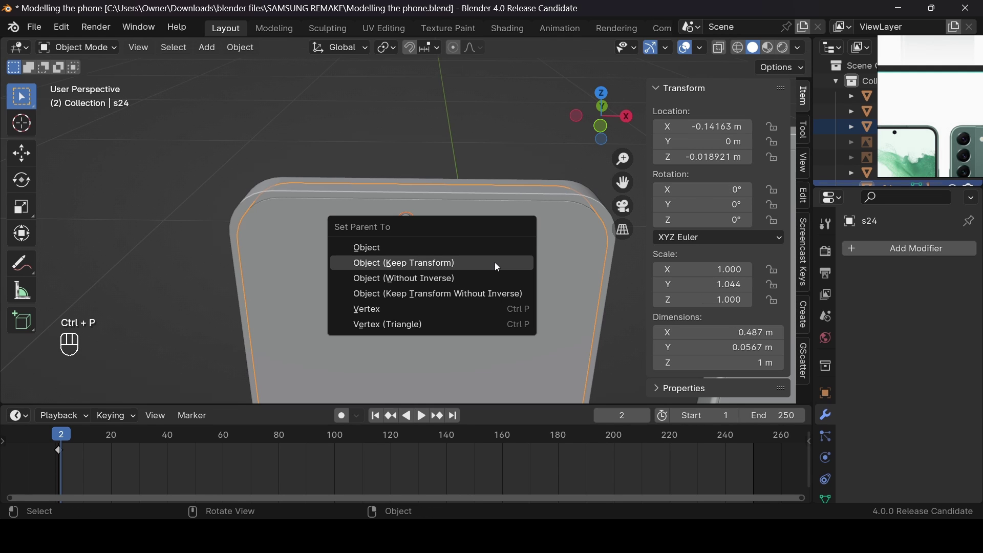
left_click(494, 262)
Try moving the rounded phone body to check which parts follow it
left_click(480, 284)
key("g")
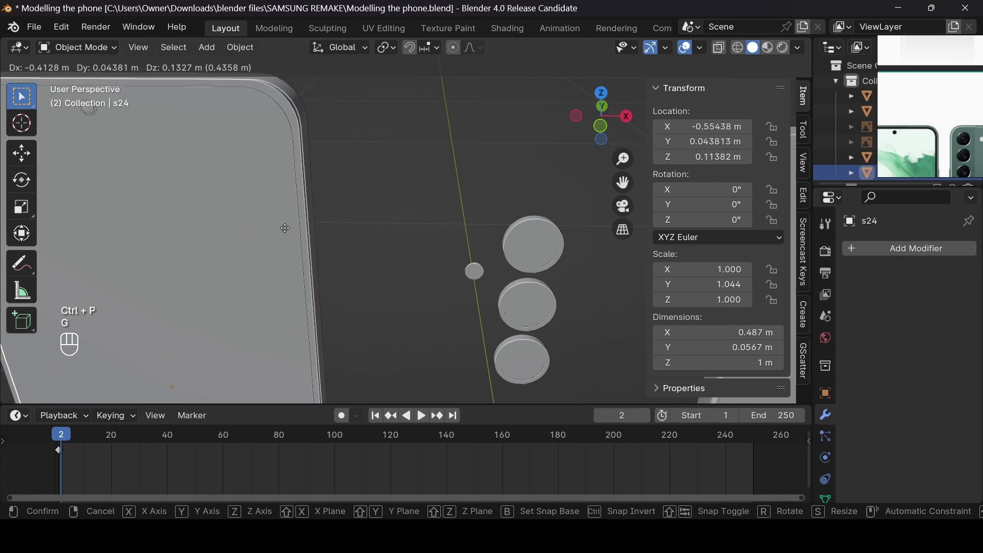
key("Escape")
Parent the three rear camera lenses to the rounded phone body using Object (Keep Transform)
left_click_drag(601, 115, 491, 210)
scroll(303, 350, "down", 2)
left_click(389, 257)
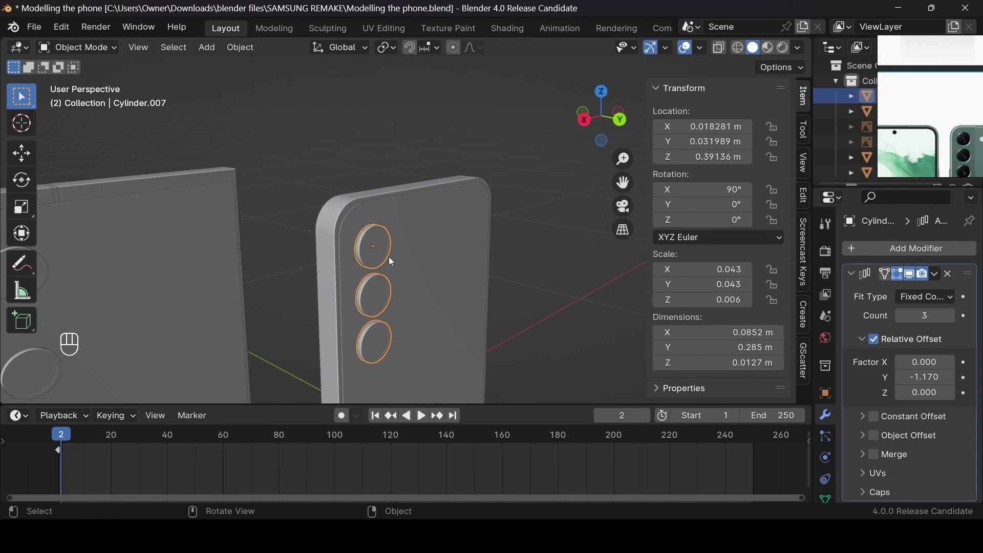
left_click(407, 252, "shift")
key("ctrl+p")
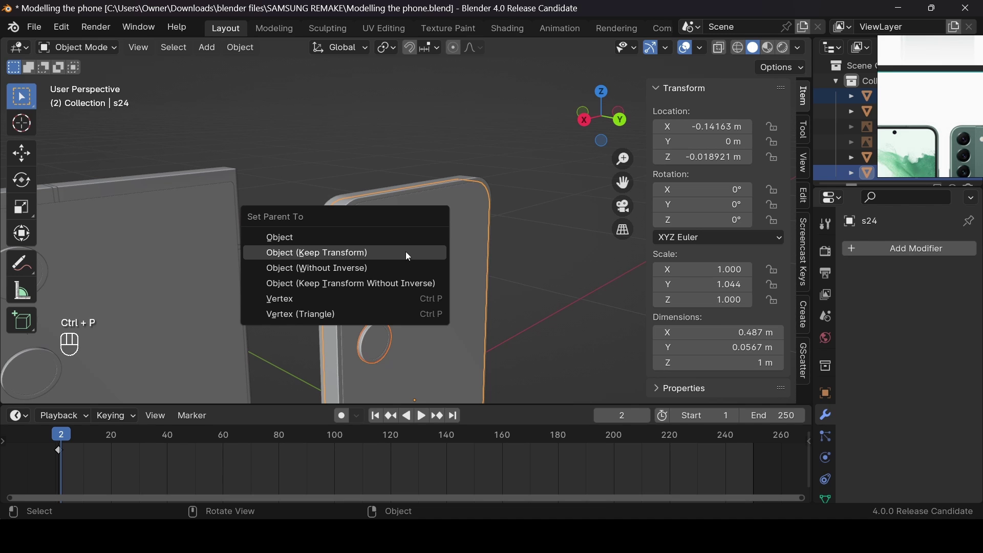
left_click(405, 251)
Select the small flash cylinder through the rounded phone's body and move it about 0.013 m along Y out of the back surface
middle_click(435, 237, "alt")
key("alt+z")
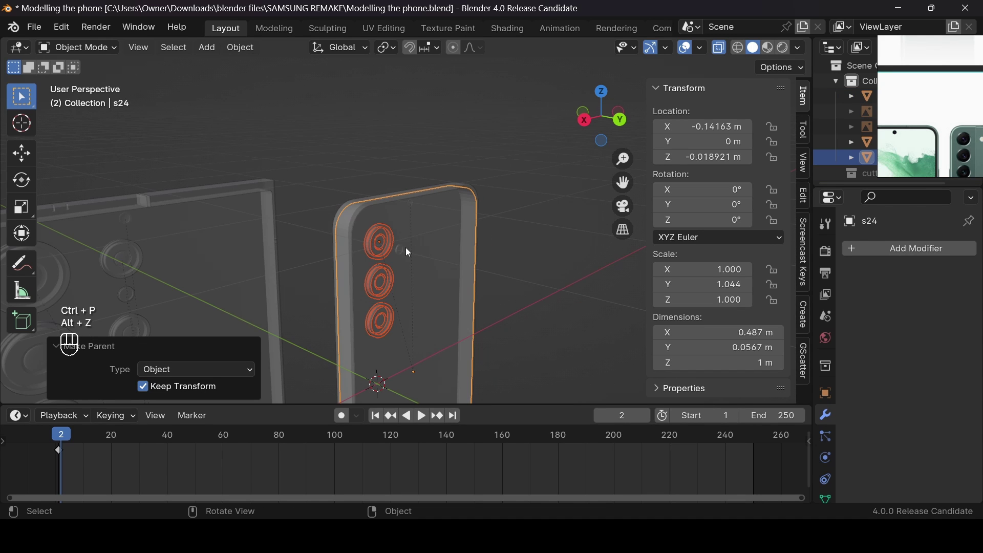
left_click(405, 251)
key("alt+z")
key("g")
key("y")
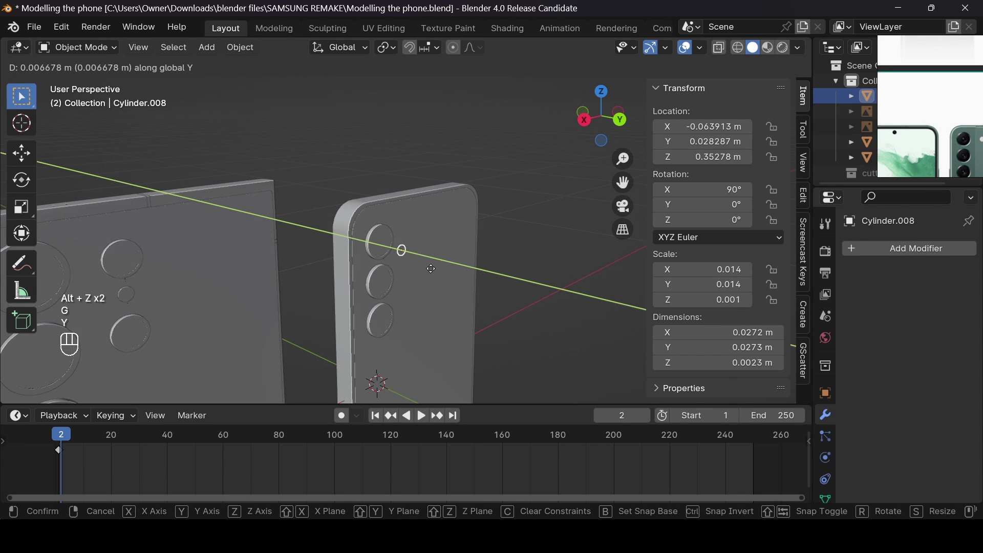
left_click(439, 273)
scroll(439, 273, "up", 6)
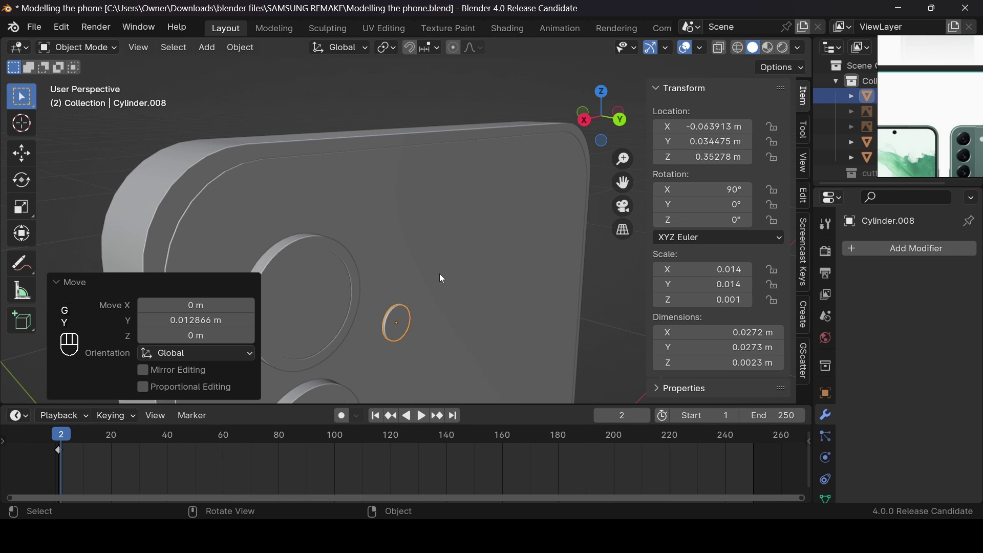
key("KP_Decimal")
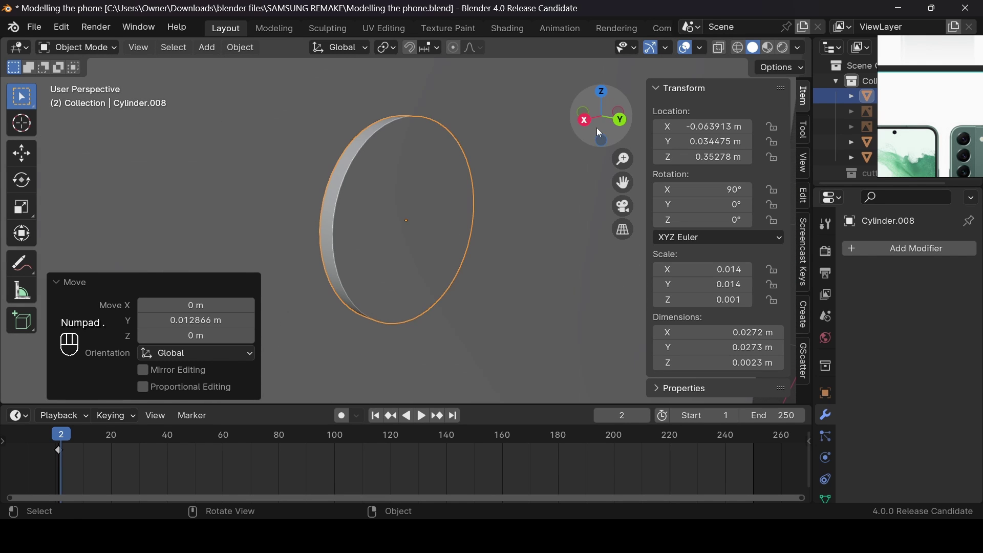
Move the flash cylinder about 0.005 m along negative Y so it sits closer to the rounded phone's back surface
left_click_drag(600, 133, 559, 138)
key("g")
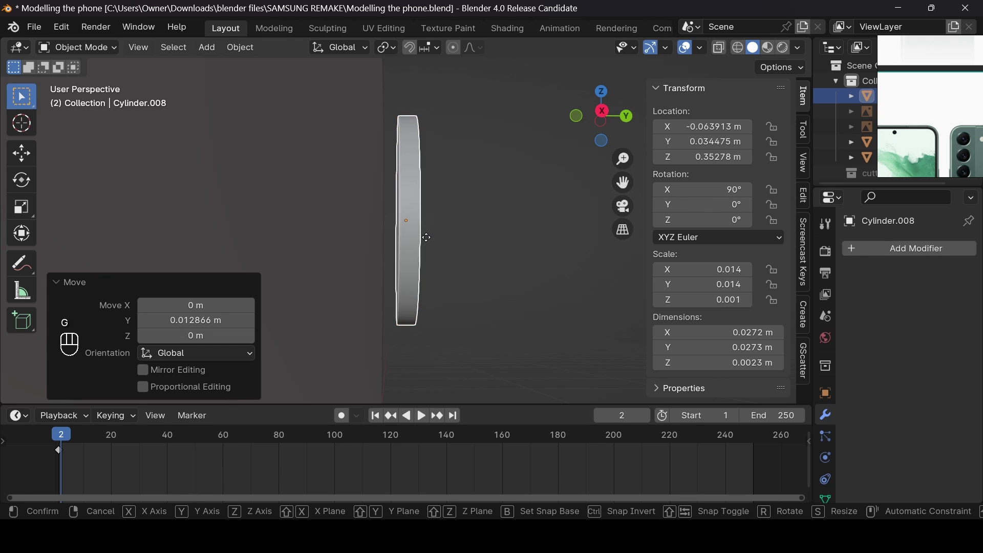
key("y")
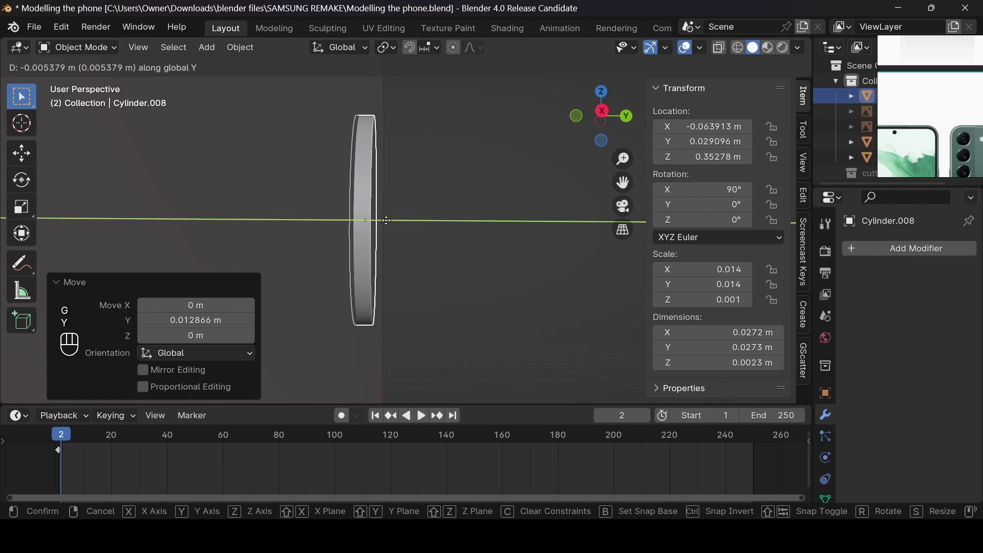
left_click(385, 221)
Parent the flash cylinder to the rounded phone body using Object (Keep Transform)
left_click(384, 222, "shift")
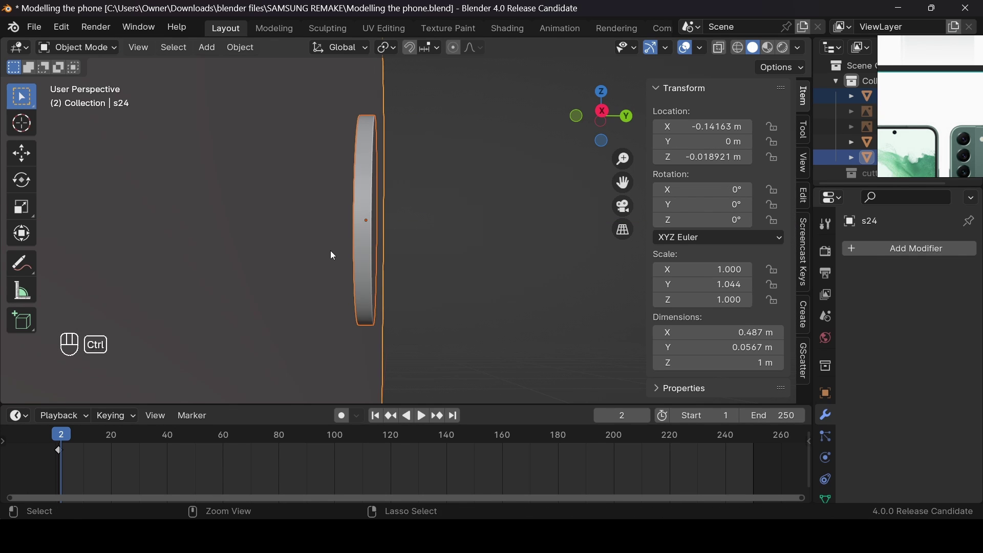
key("ctrl+p")
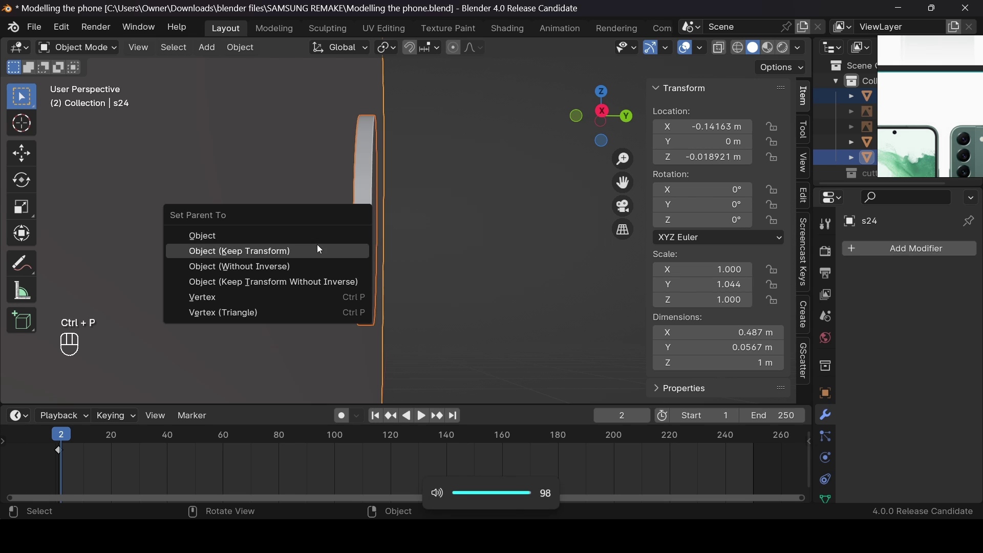
left_click(319, 250)
Examine the sides and fronts of both phones and compare them with the reference image
scroll(333, 226, "up", 8)
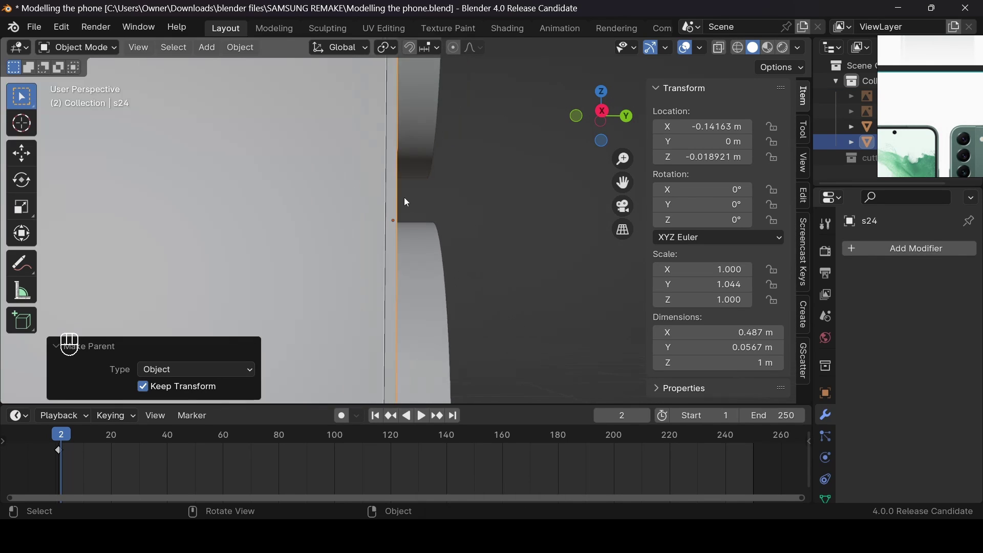
scroll(459, 206, "down", 6)
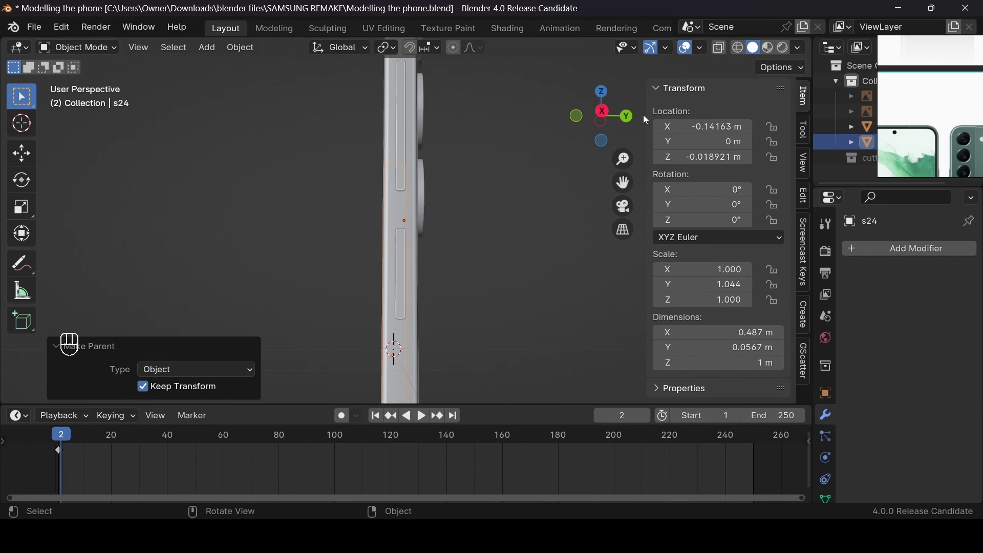
left_click_drag(614, 116, 358, 166)
scroll(591, 146, "down", 3)
scroll(591, 148, "up", 4)
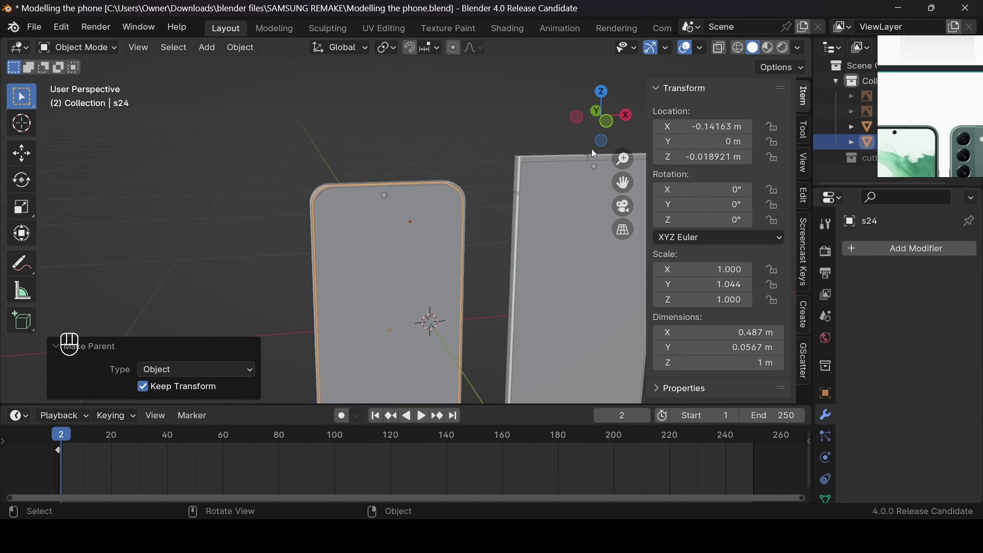
left_click_drag(591, 149, 606, 122)
scroll(981, 152, "up", 5)
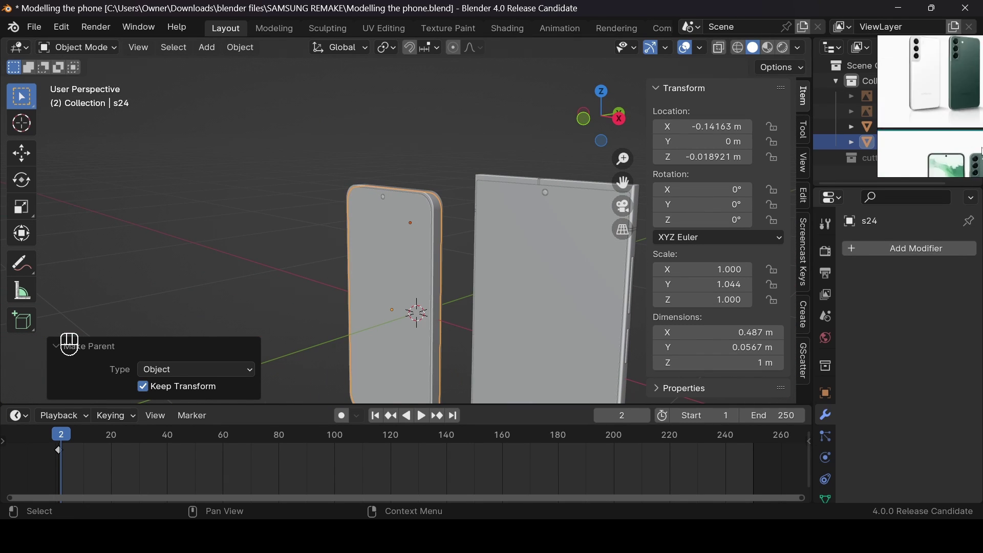
scroll(981, 152, "down", 1)
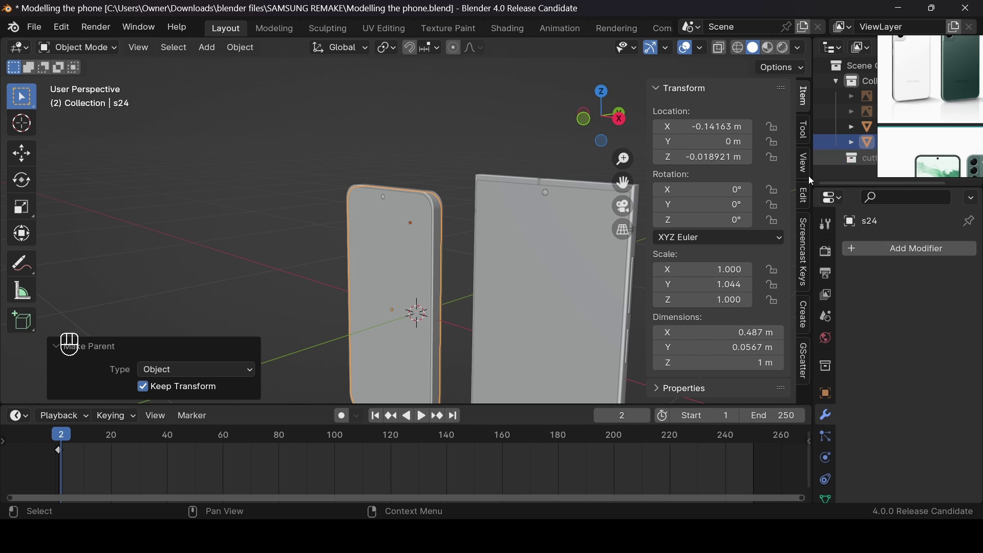
Duplicate the square-cornered phone's side buttons and move the copy about 0.73 m along negative X onto the rounded phone's side
left_click(629, 295)
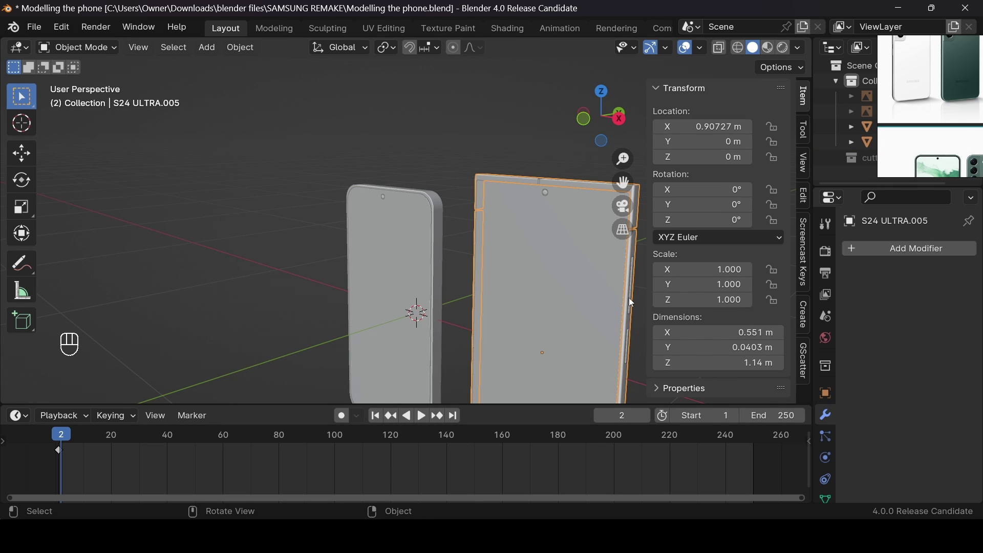
left_click(630, 298)
key("Tab")
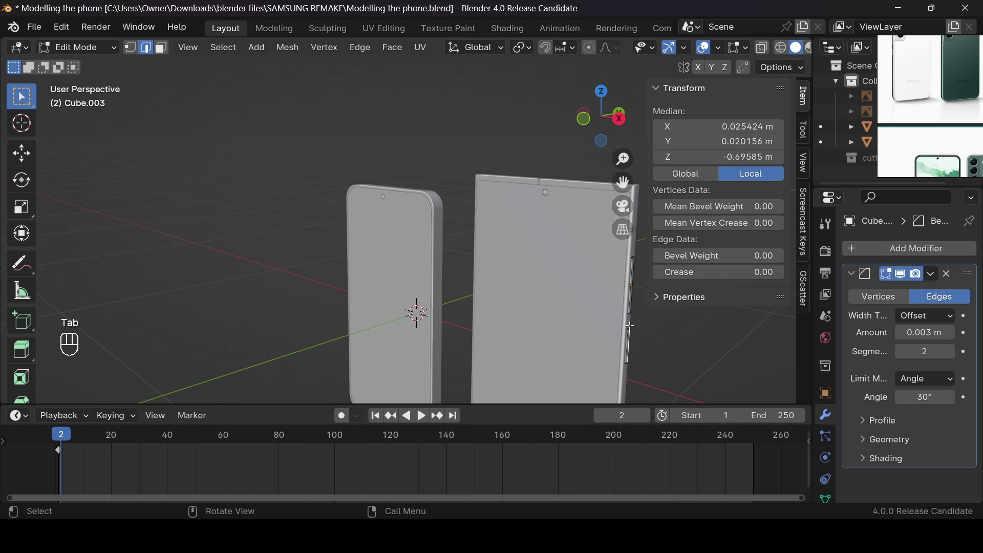
key("a")
key("Tab")
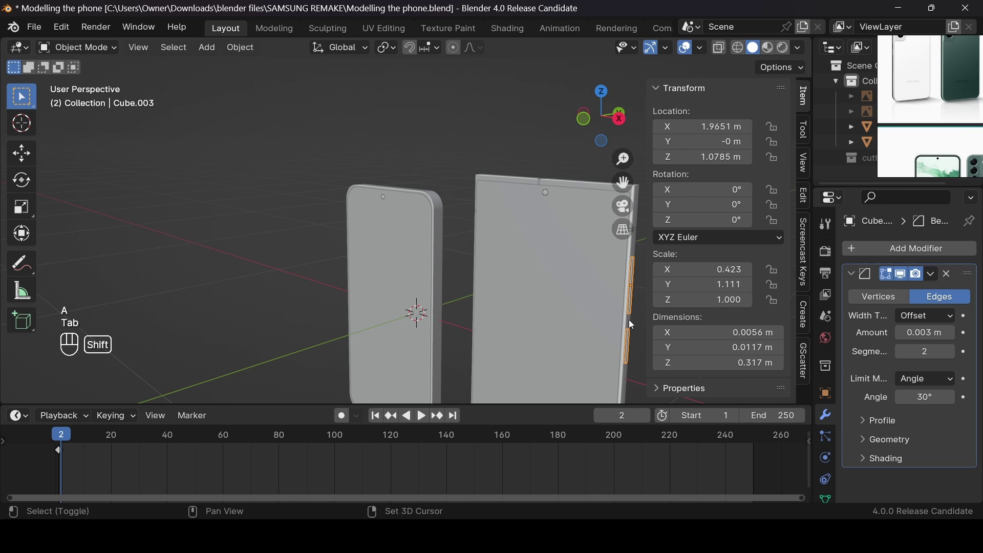
key("shift+d")
right_click(629, 319)
key("g")
key("x")
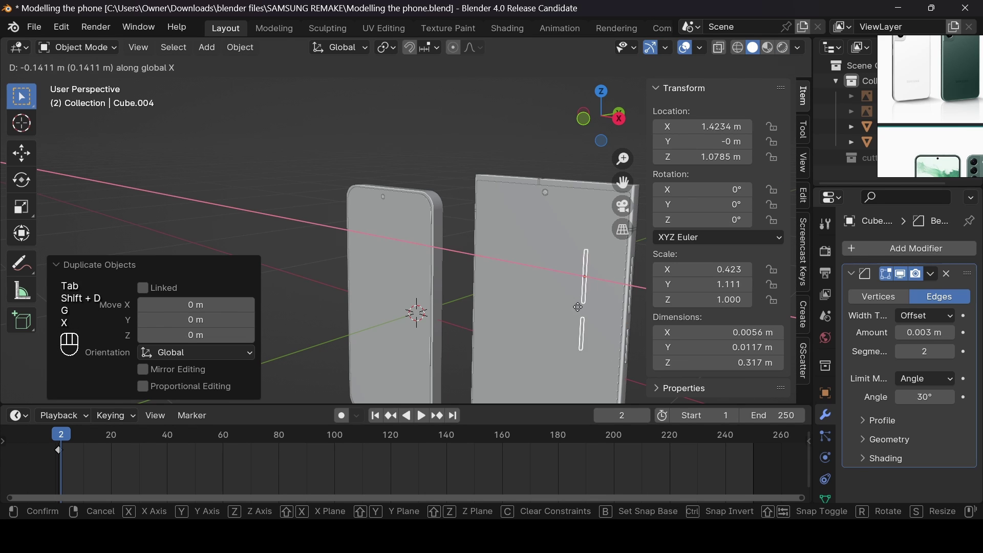
left_click(439, 272)
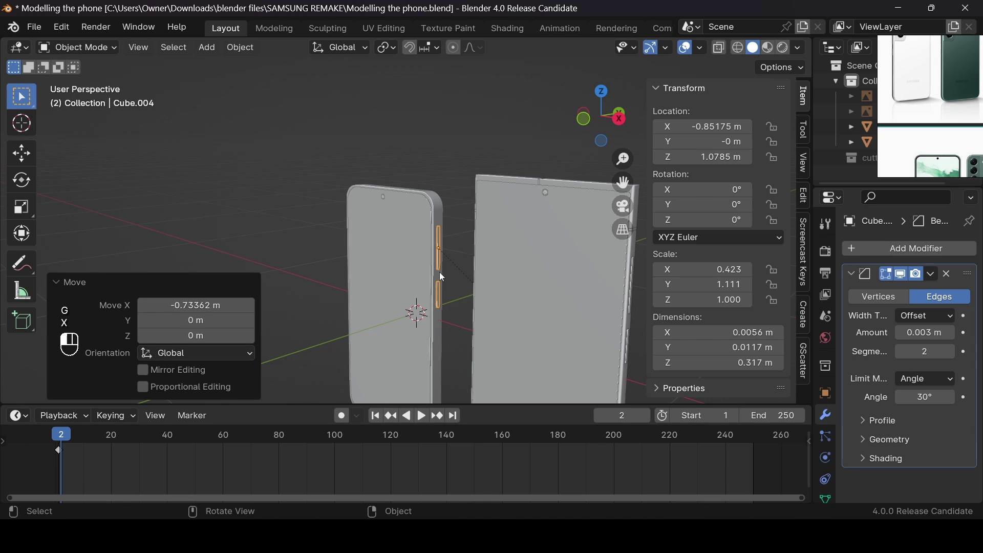
Clear the copied side buttons' parent while keeping their transformation
key("alt+p")
left_click(440, 274)
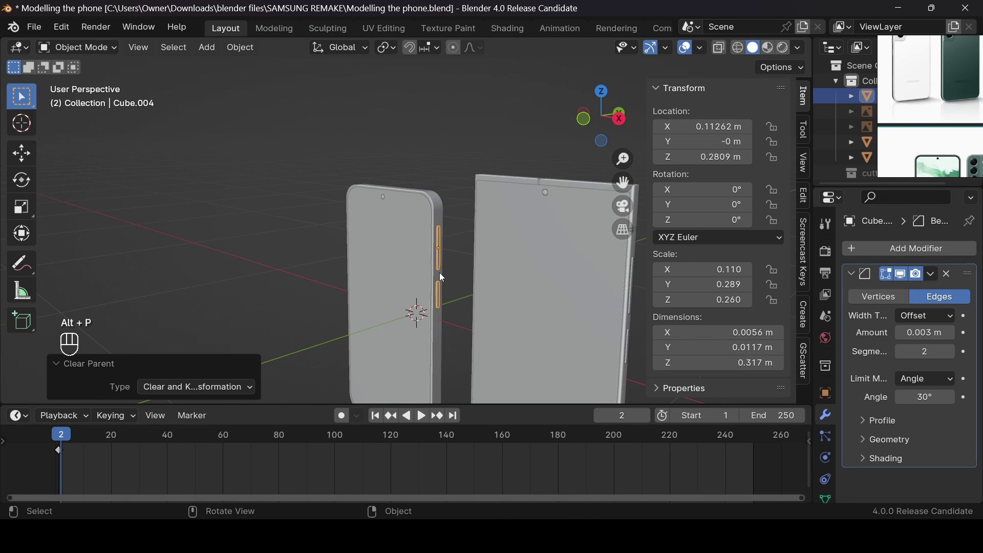
scroll(439, 273, "up", 4)
scroll(506, 232, "down", 3)
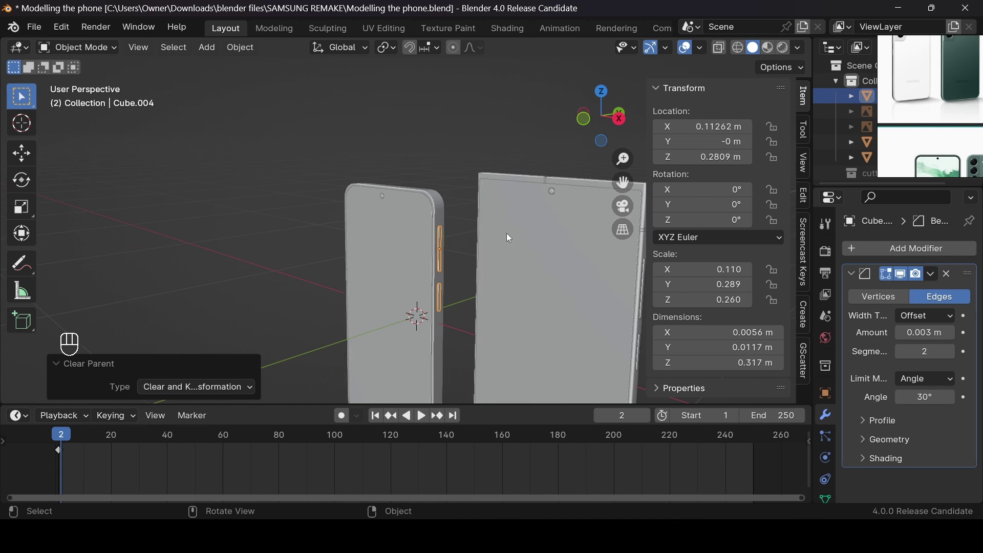
Scale the copied side buttons to about 0.757 along Z and move them down about 0.059 m
key("s")
key("z")
left_click(486, 237)
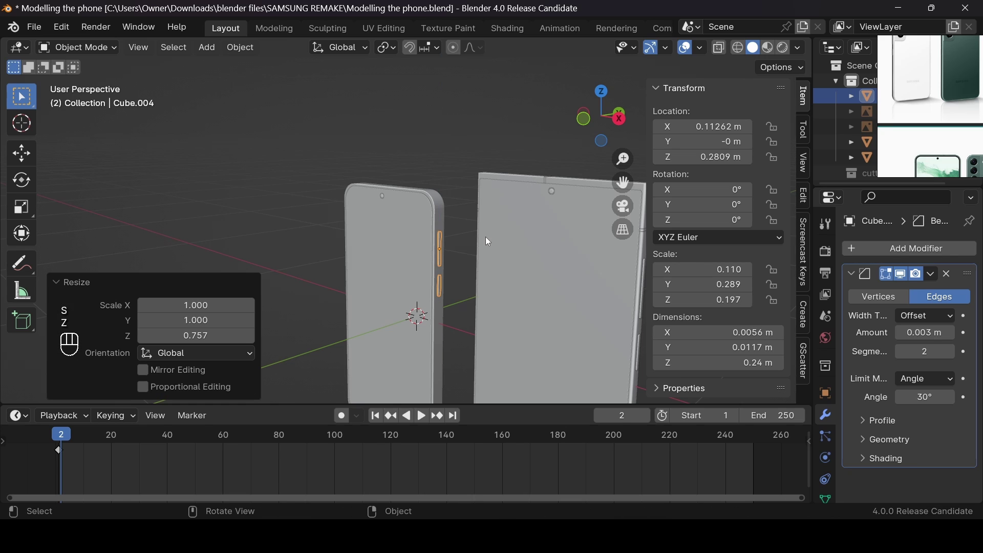
key("g")
key("z")
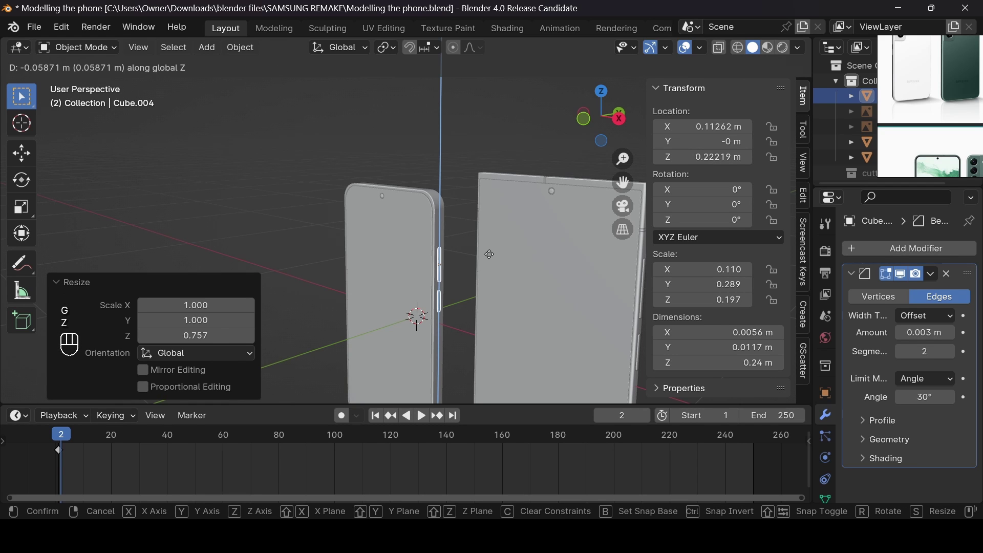
left_click(490, 255)
Try to parent the copied side buttons to the rounded phone body
scroll(479, 158, "down", 3)
scroll(380, 248, "up", 5)
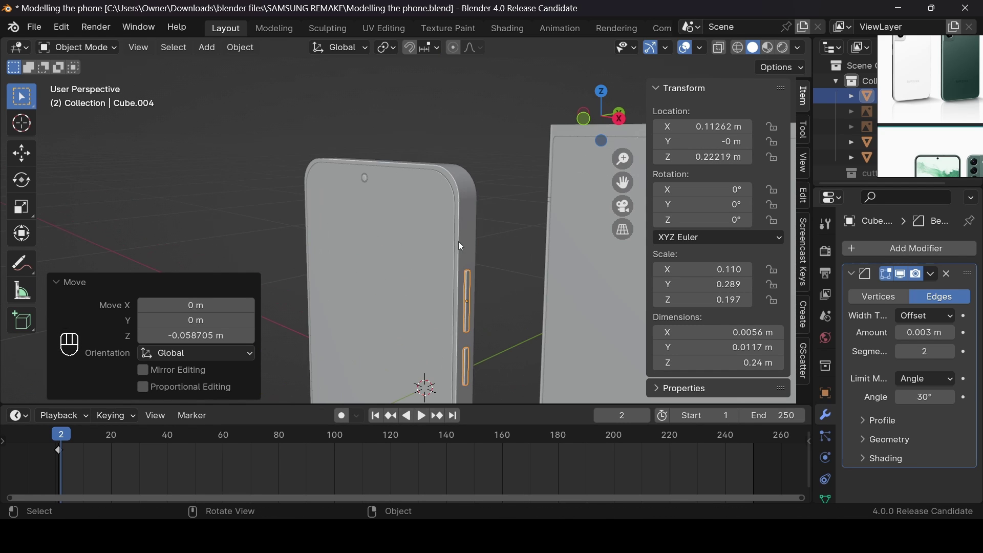
left_click(466, 245)
left_click(468, 288, "ctrl")
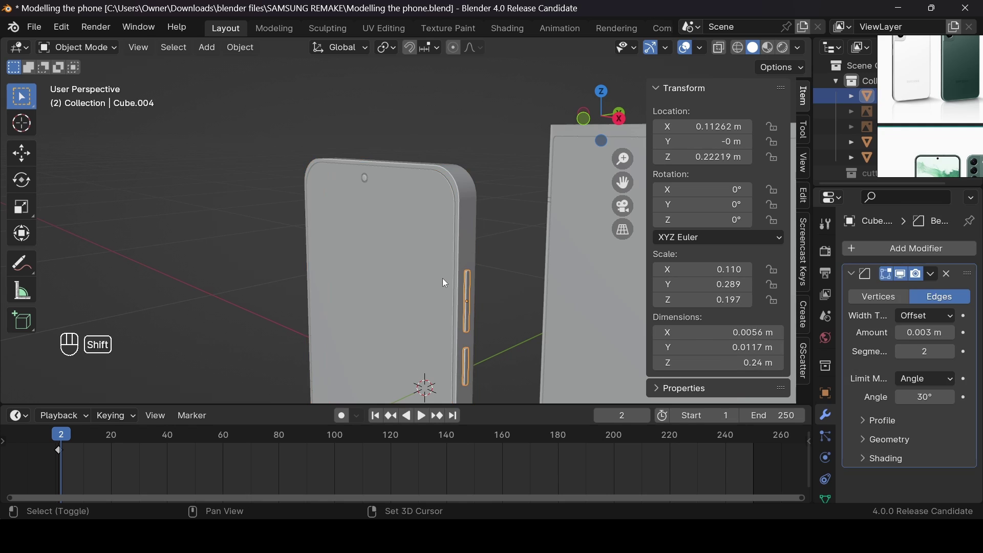
left_click(442, 278, "ctrl")
key("ctrl+p")
key("Up")
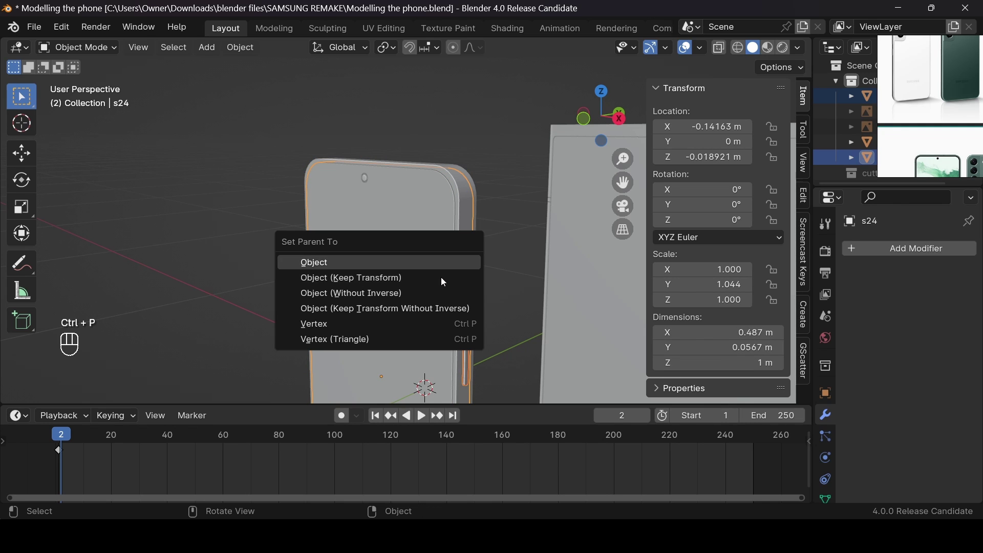
key("Return")
Undo the parenting attempt and the selection changes, returning to only the copied side buttons selected
key("ctrl+z")
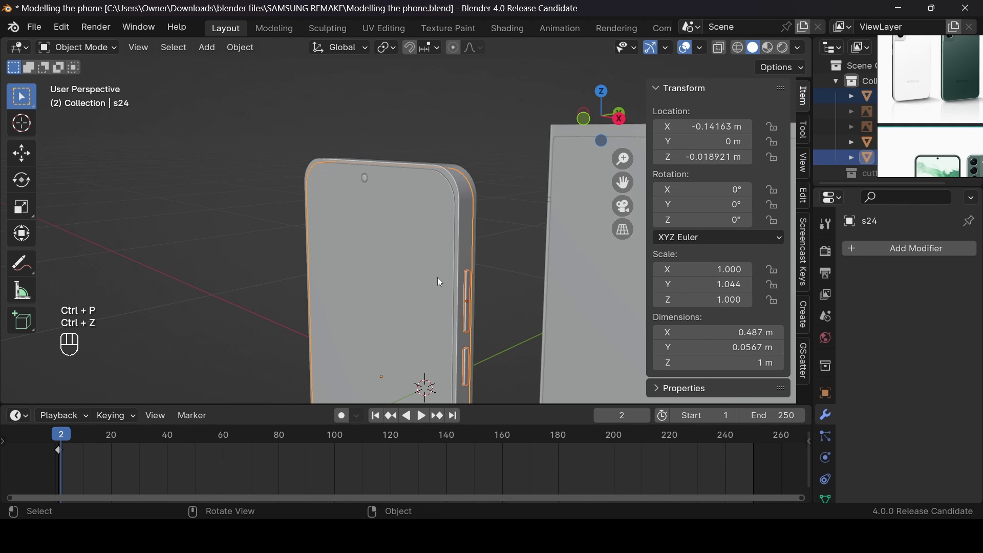
left_click(464, 301)
key("ctrl+z")
key("ctrl+z")
key("ctrl+z")
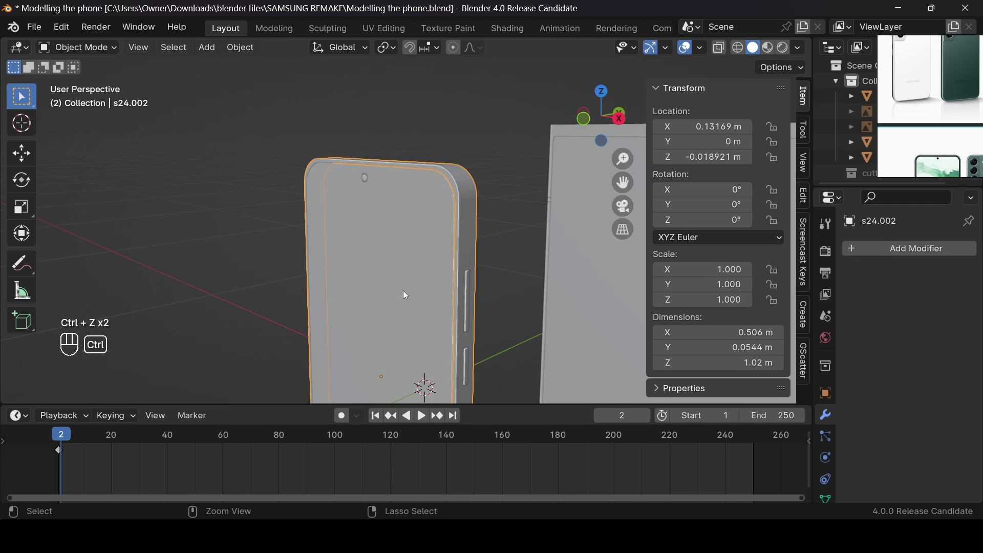
key("ctrl+z")
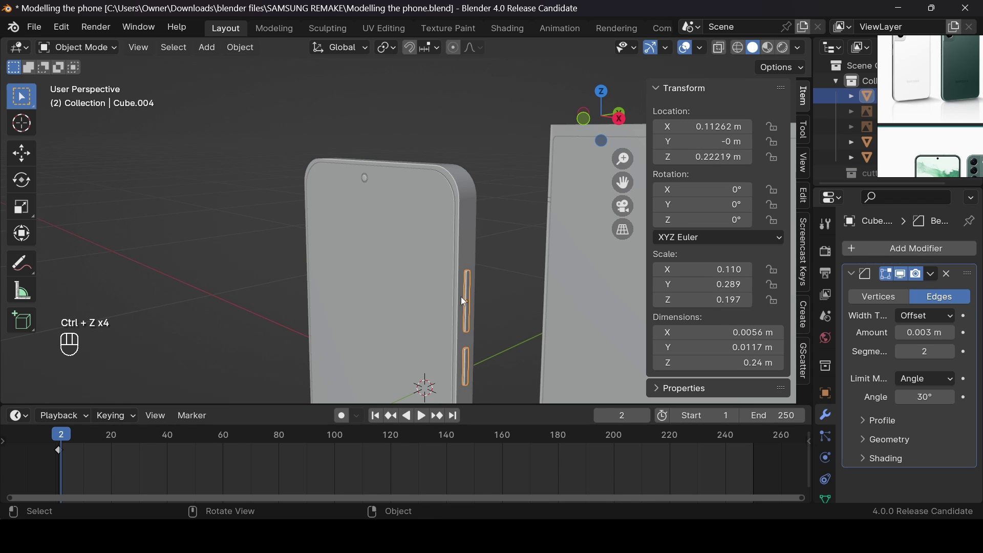
Parent the copied side buttons to the rounded phone body using Object (Keep Transform) and clear the selection
key("ctrl+p")
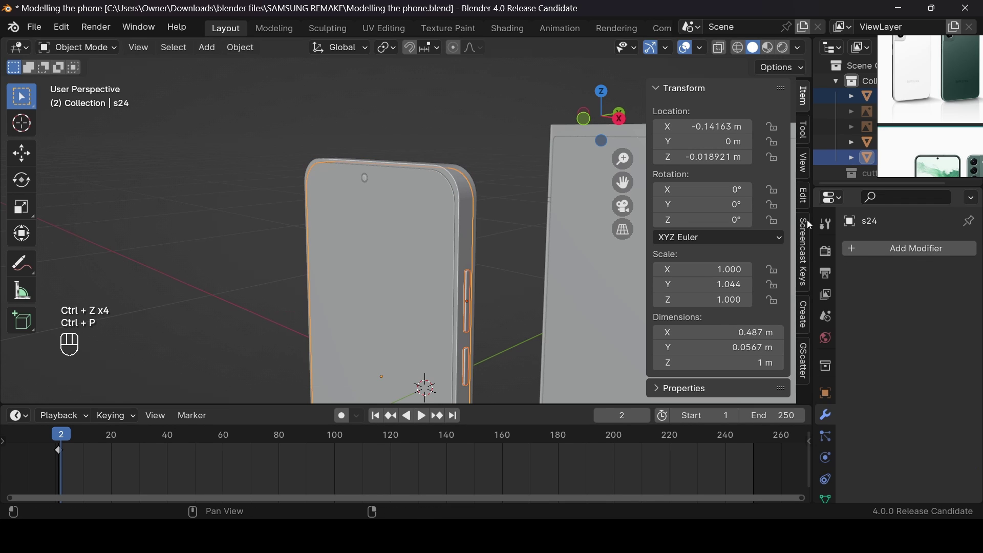
key("ctrl+p")
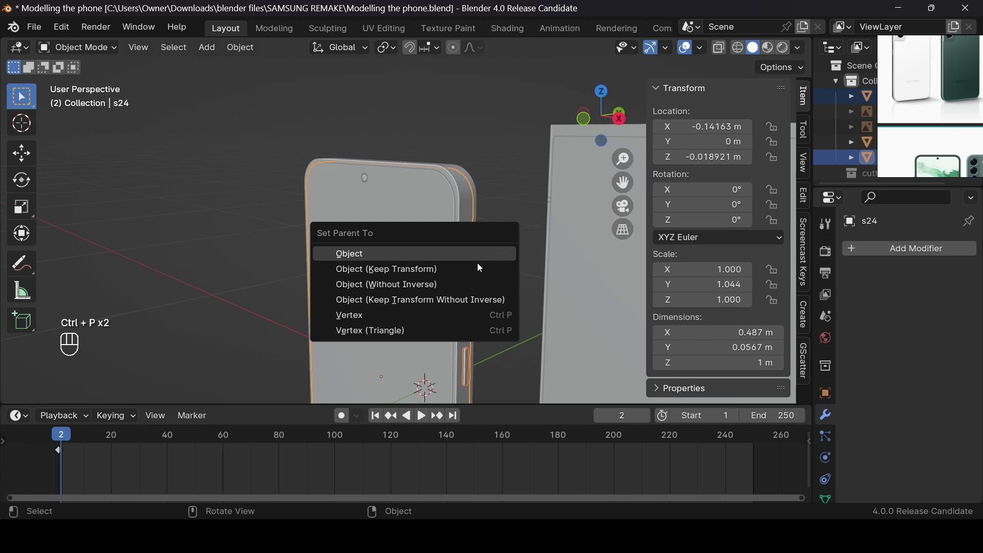
left_click(478, 265)
left_click(496, 127)
scroll(495, 127, "down", 4)
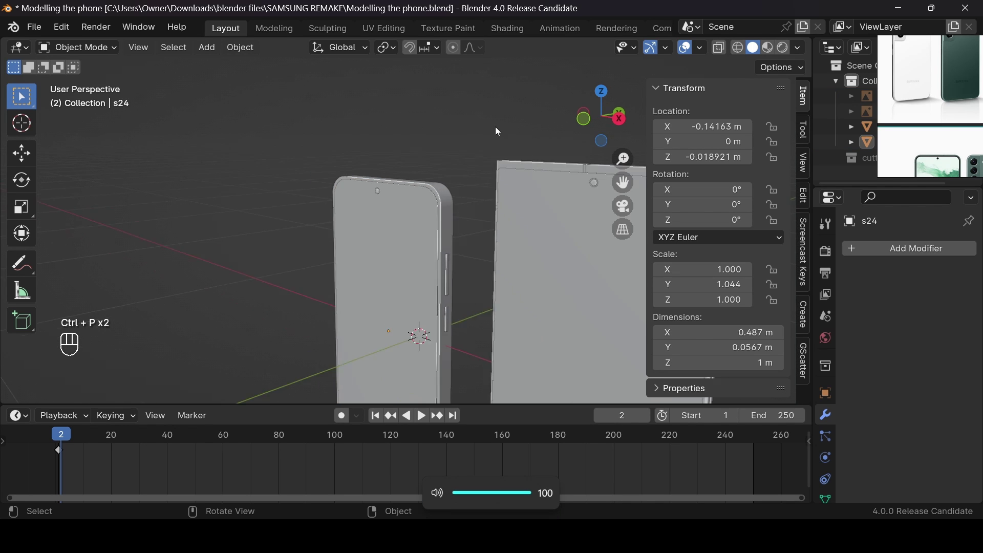
View both phones from the back and compare the rear camera layout with the reference image
left_click_drag(604, 123, 518, 138)
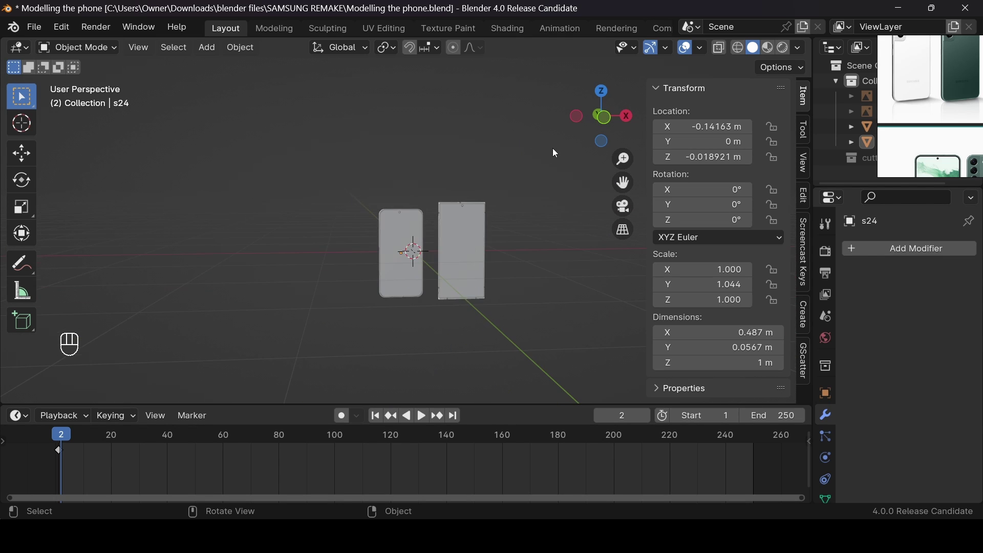
left_click_drag(597, 118, 542, 117)
left_click(601, 121)
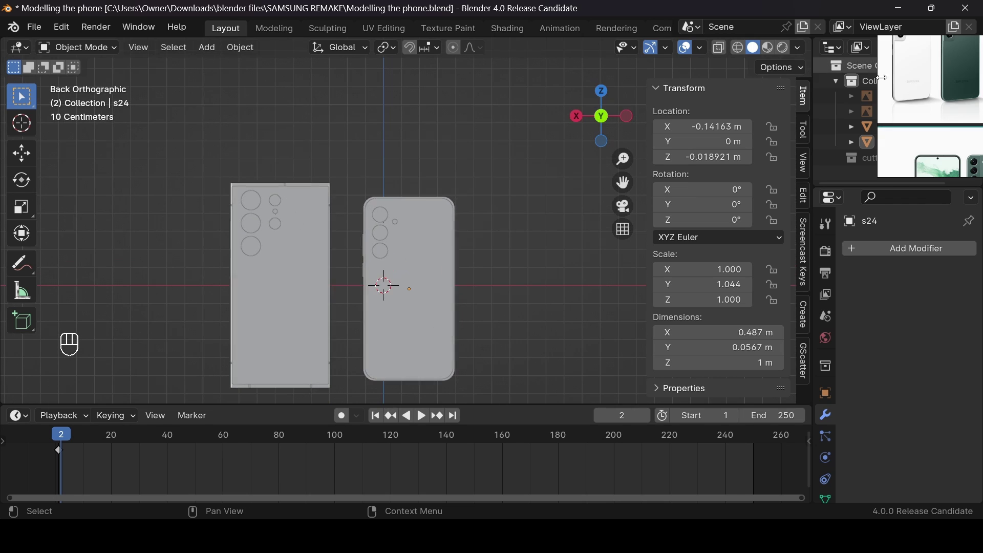
scroll(940, 102, "down", 4)
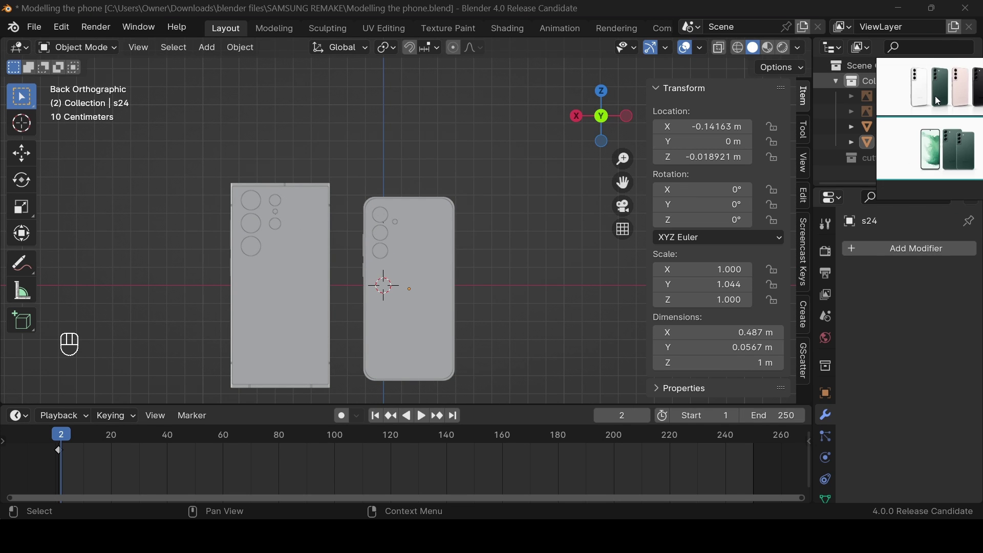
scroll(925, 114, "up", 5)
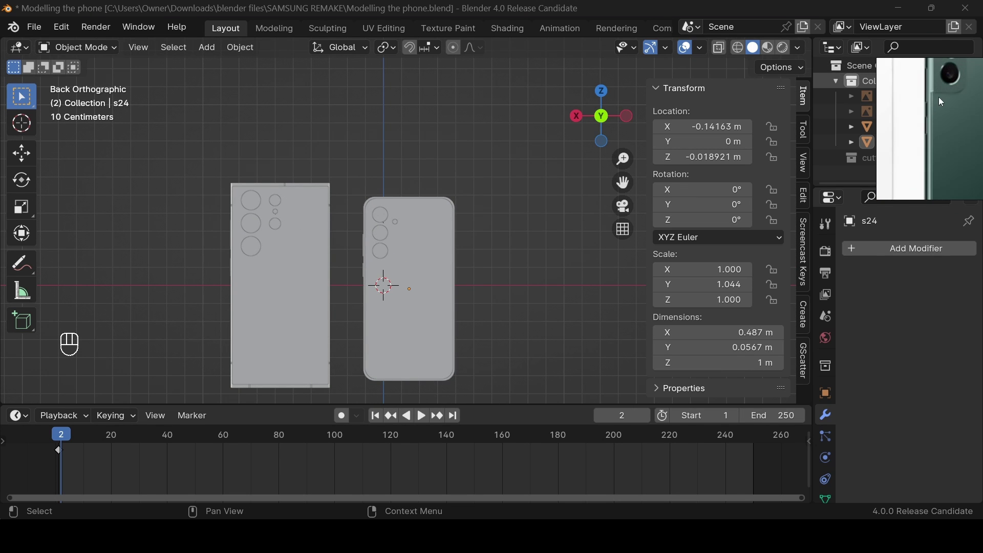
scroll(941, 92, "down", 3)
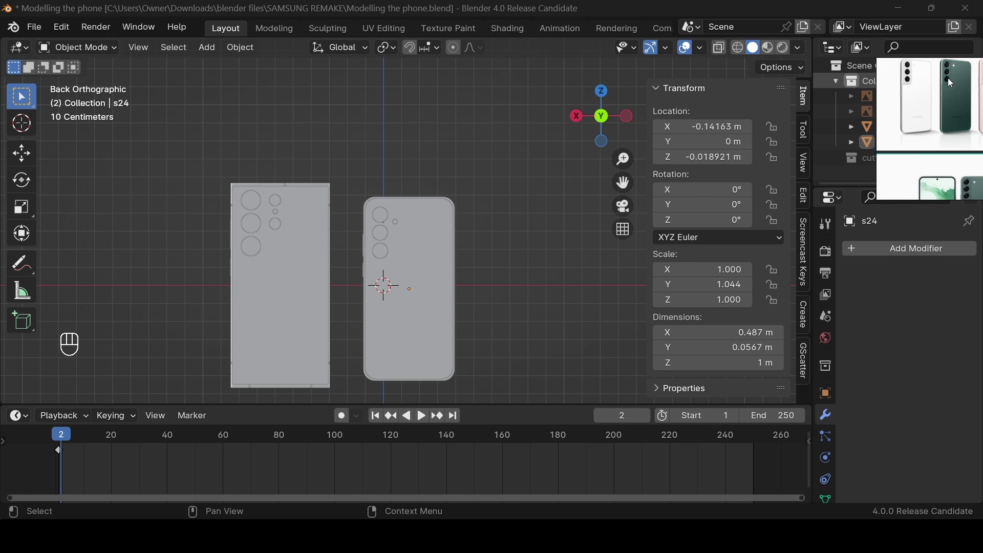
scroll(394, 177, "up", 3)
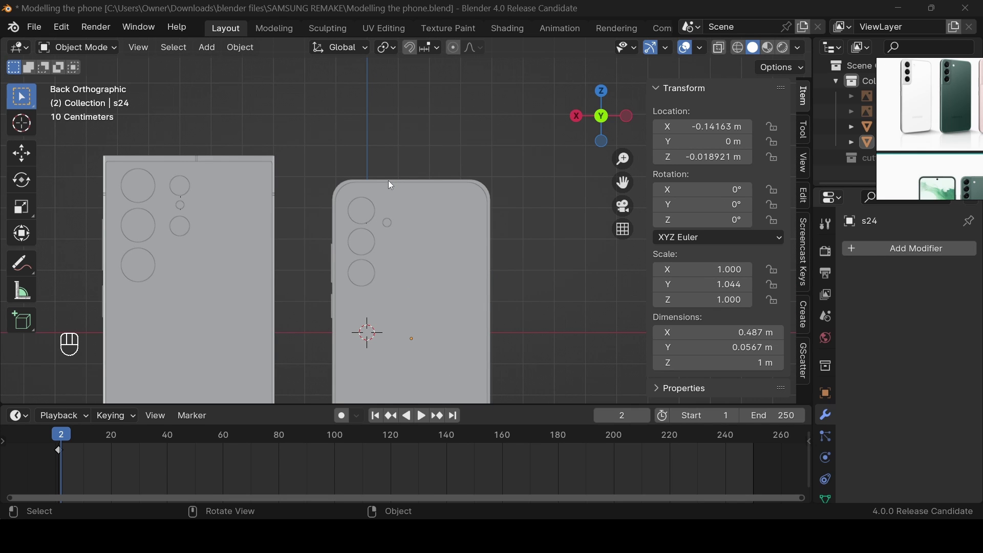
Select the rounded phone's rear camera lenses and snap the 3D cursor to their origin at the uppermost lens
left_click(372, 231)
key("shift+s")
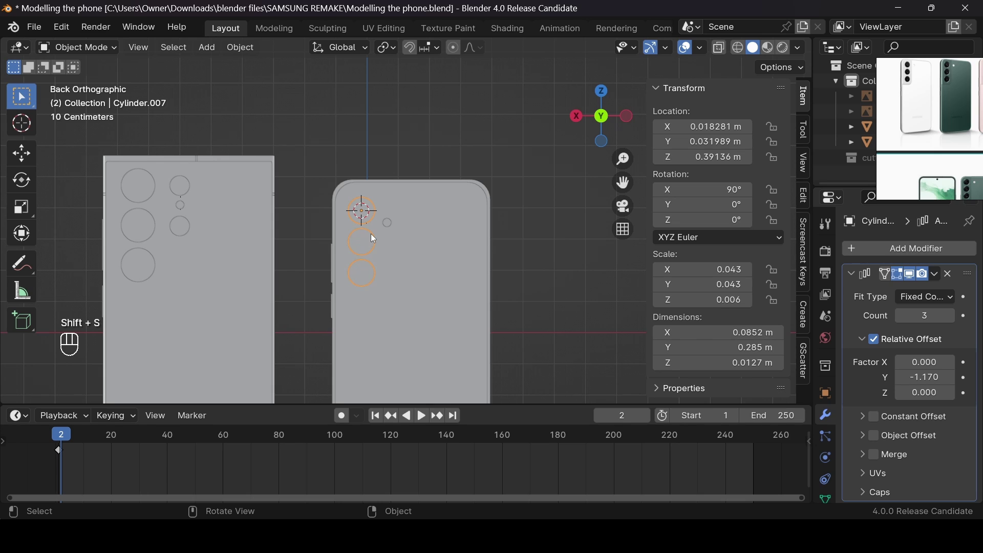
key("shift")
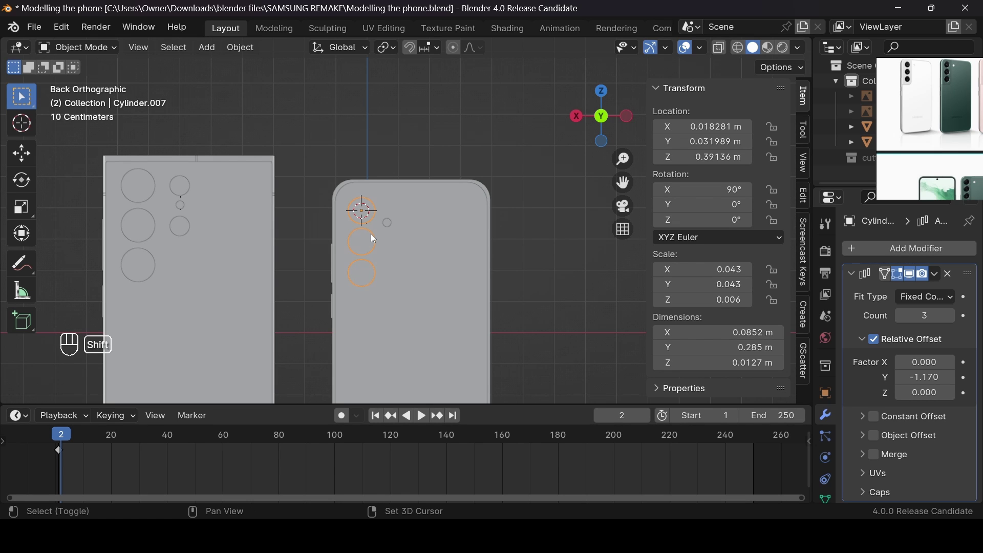
Add a cube at the 3D cursor on the uppermost lens and scale it down to about 0.327 m
key("shift+a")
mouse_move(356, 221)
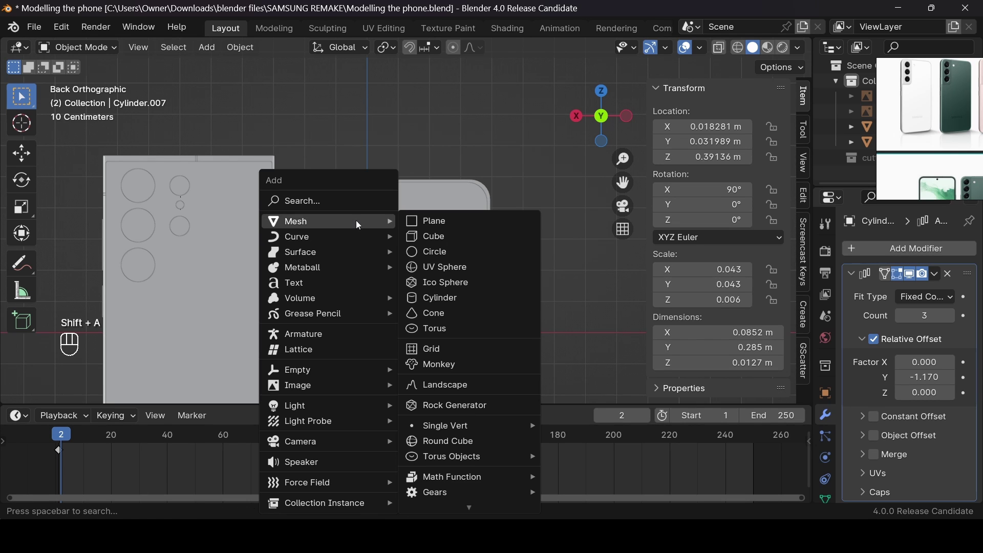
left_click(417, 237)
key("s")
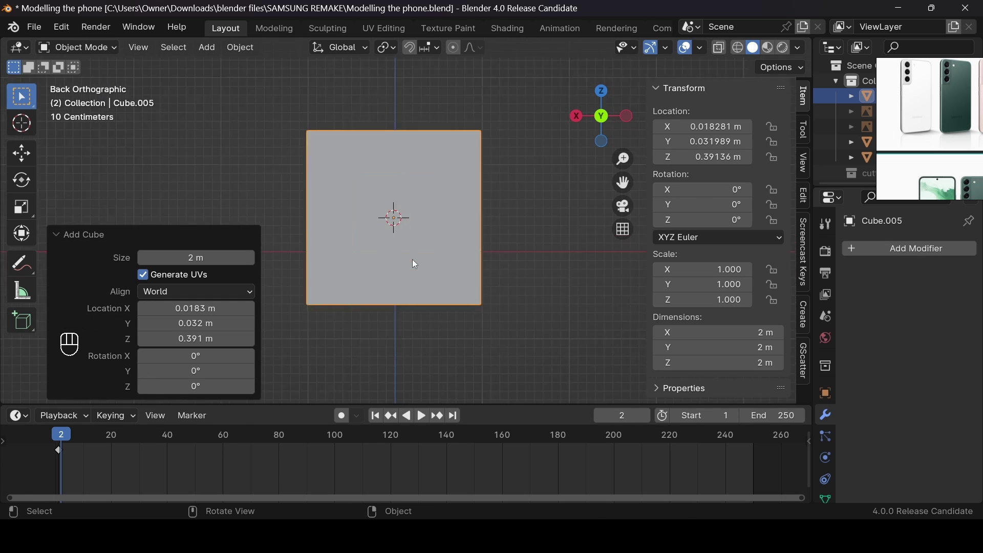
left_click(404, 230)
scroll(426, 244, "up", 6)
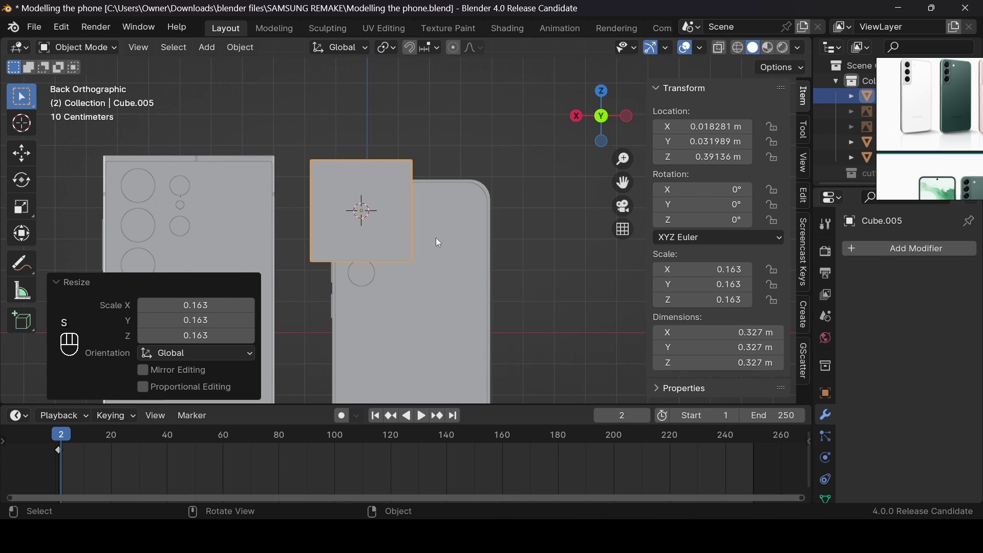
Move the cube down along Z by about 0.1 m to centre it on the middle lens
key("g")
key("z")
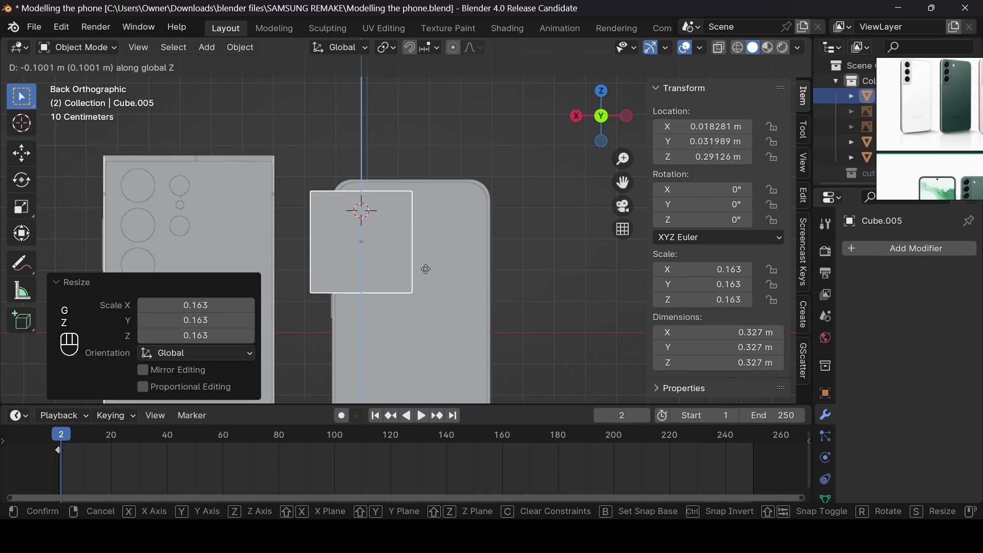
left_click(452, 267)
Scale the cube to about 0.17 m along X and 0.386 m along Z to cover the three lenses
key("s")
key("x")
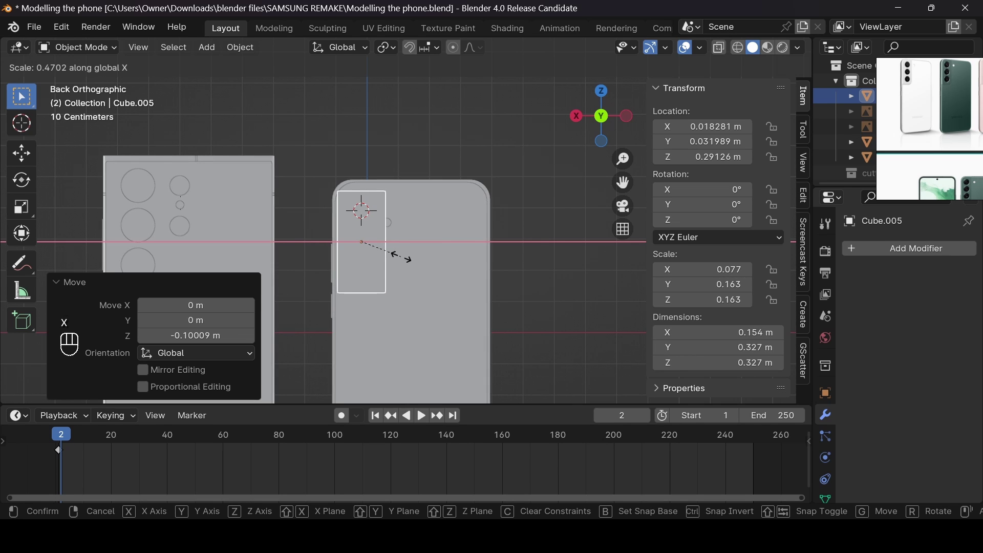
left_click(405, 259)
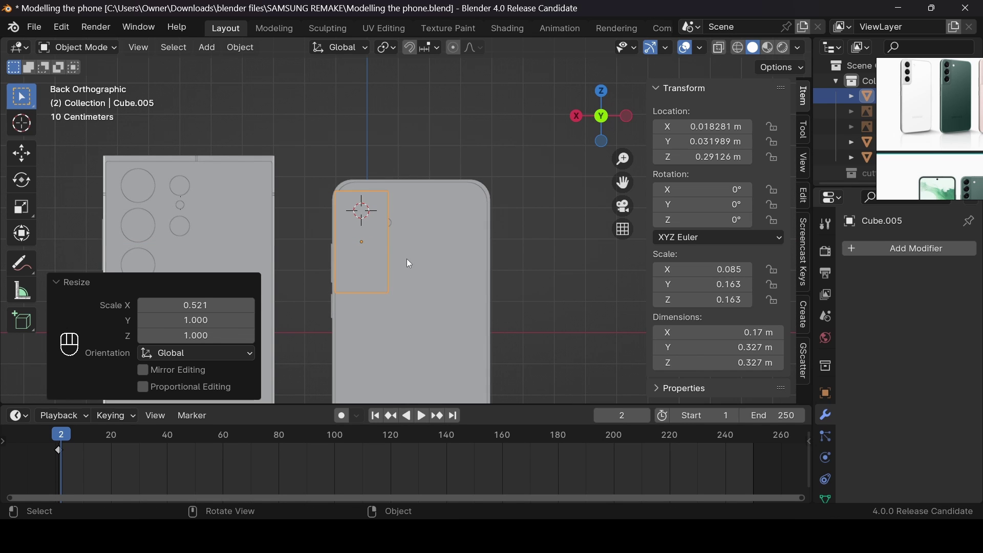
key("s")
key("z")
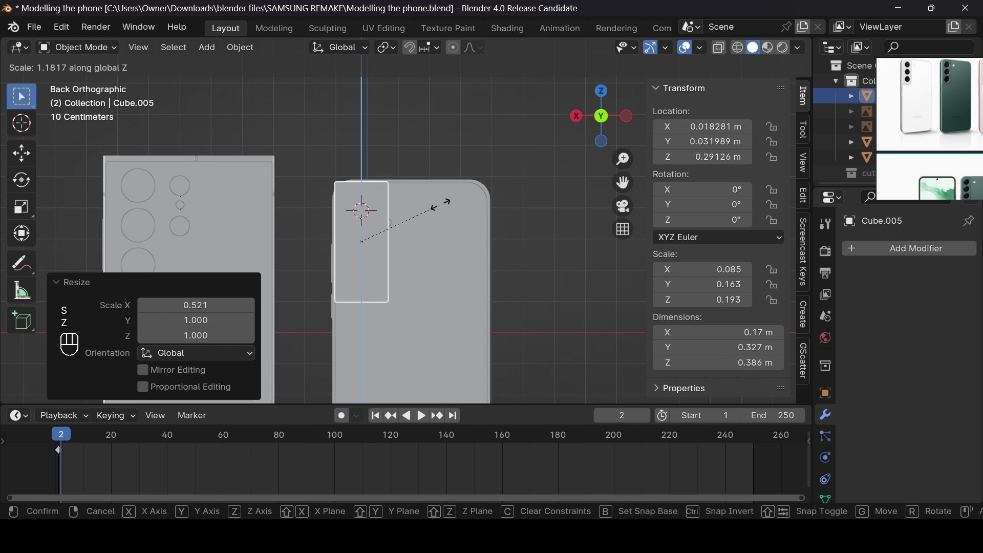
left_click(441, 205)
Flatten the cube along Y into a plate about 0.02 m thick on the phone's back
left_click_drag(595, 121, 622, 116)
key("s")
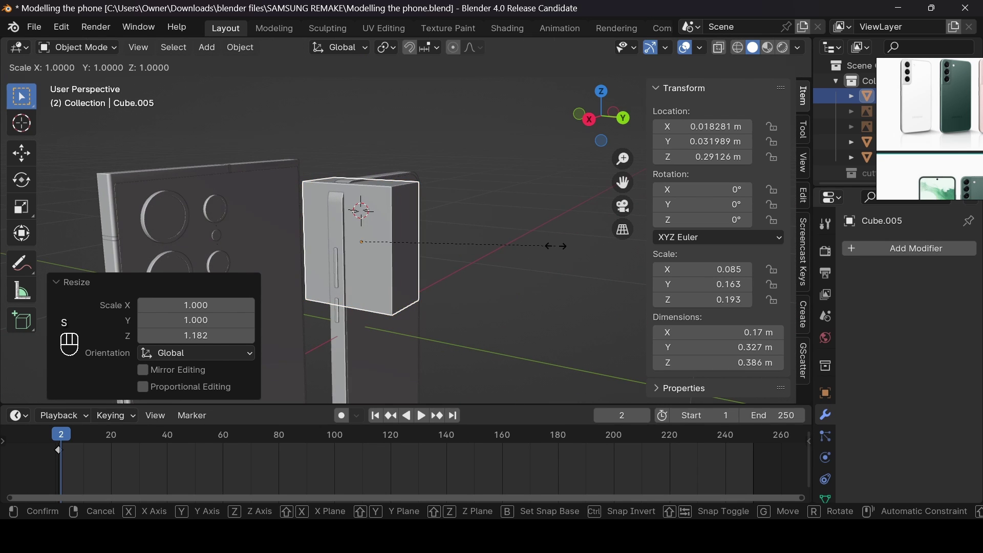
key("y")
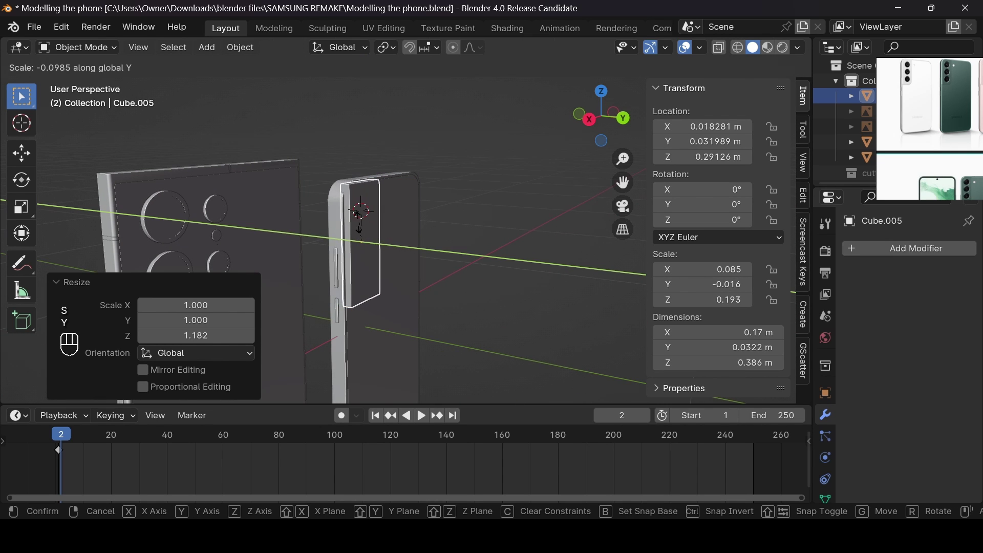
left_click(361, 229)
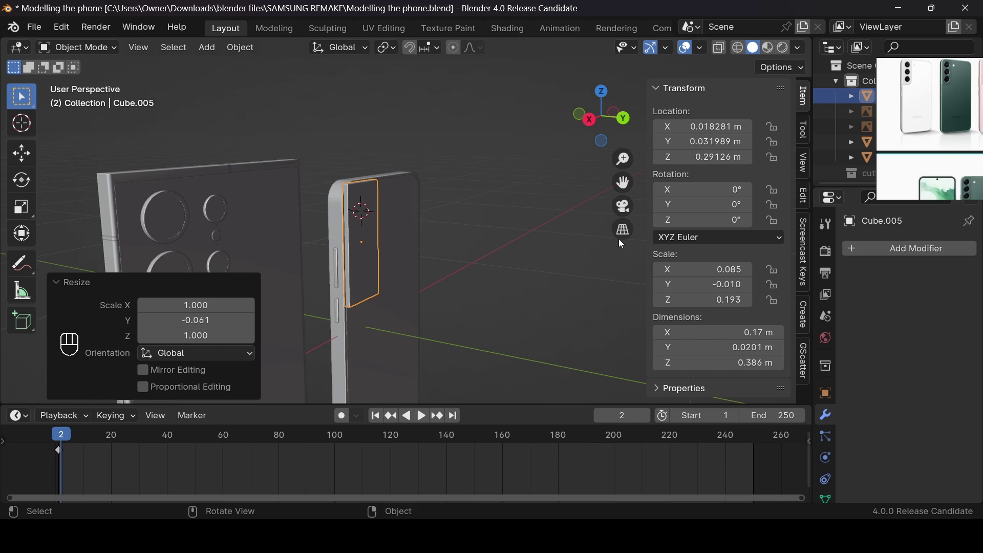
Examine the camera island in the reference image and widen the plate along X to about 0.185 m
scroll(944, 97, "up", 3)
double_click(944, 97)
scroll(936, 115, "up", 5)
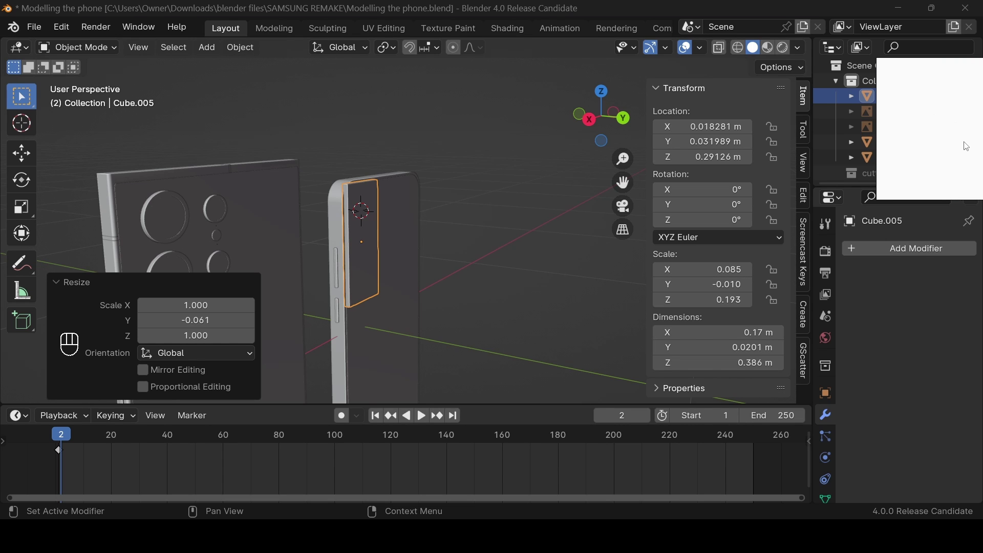
scroll(967, 151, "down", 5)
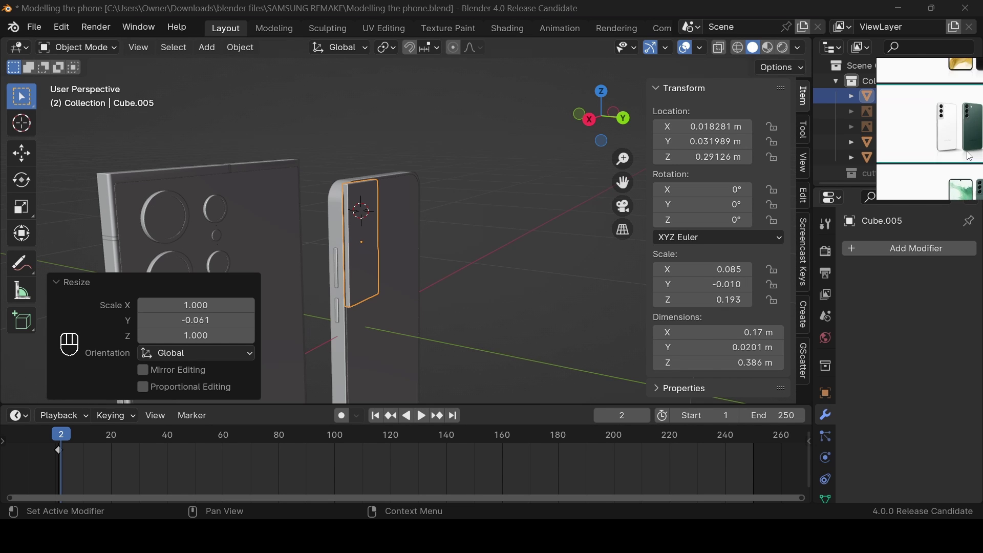
scroll(969, 153, "up", 4)
scroll(914, 105, "up", 4)
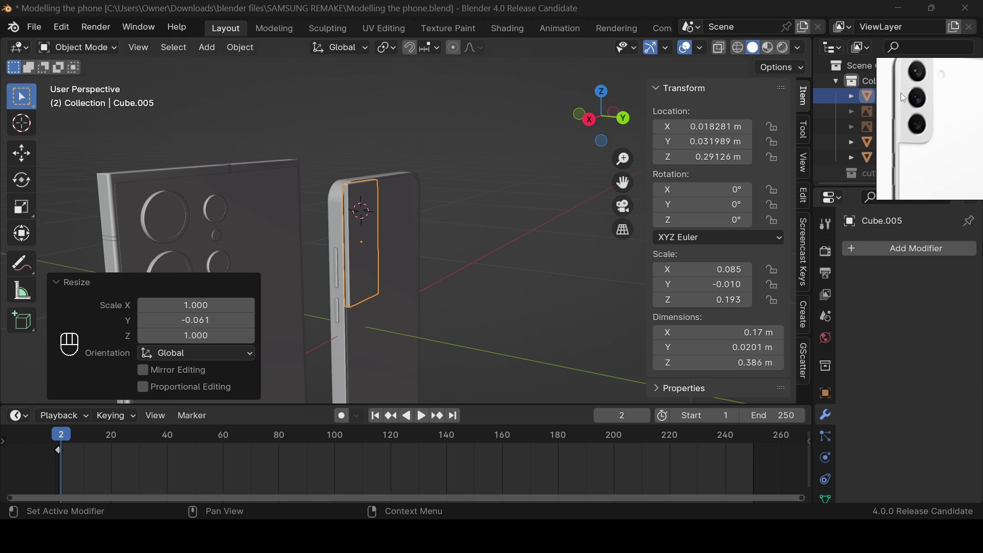
left_click(604, 120)
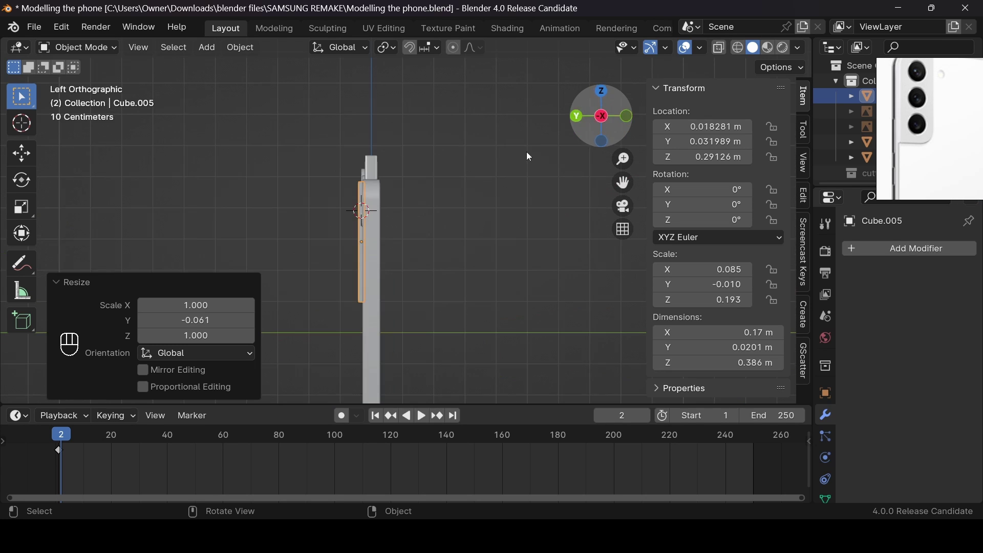
left_click(576, 118)
scroll(390, 217, "up", 3)
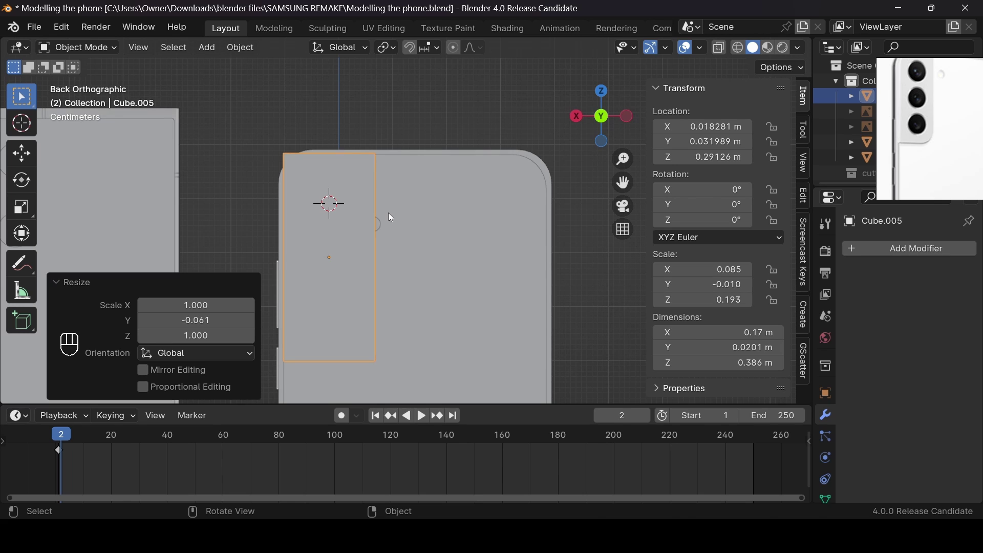
key("s")
key("x")
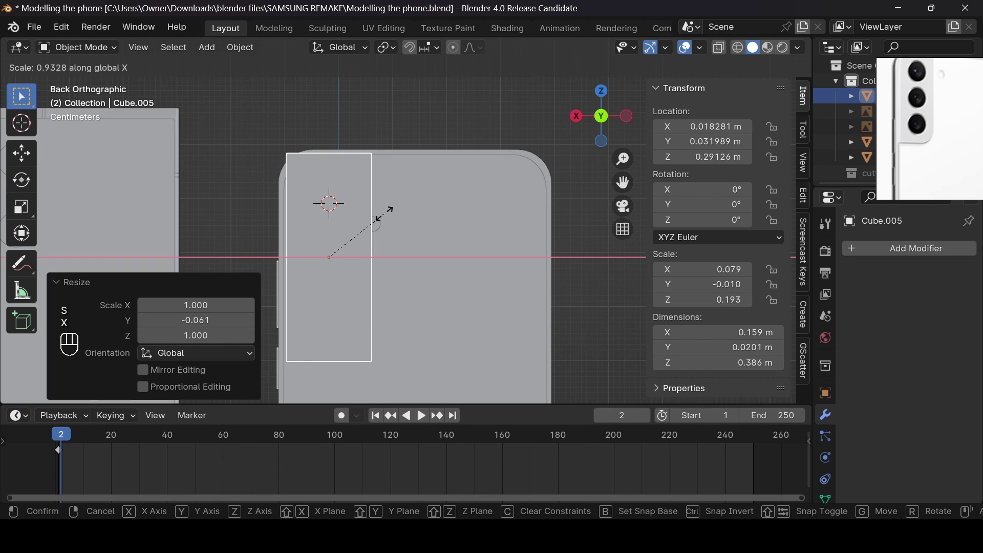
left_click(401, 220)
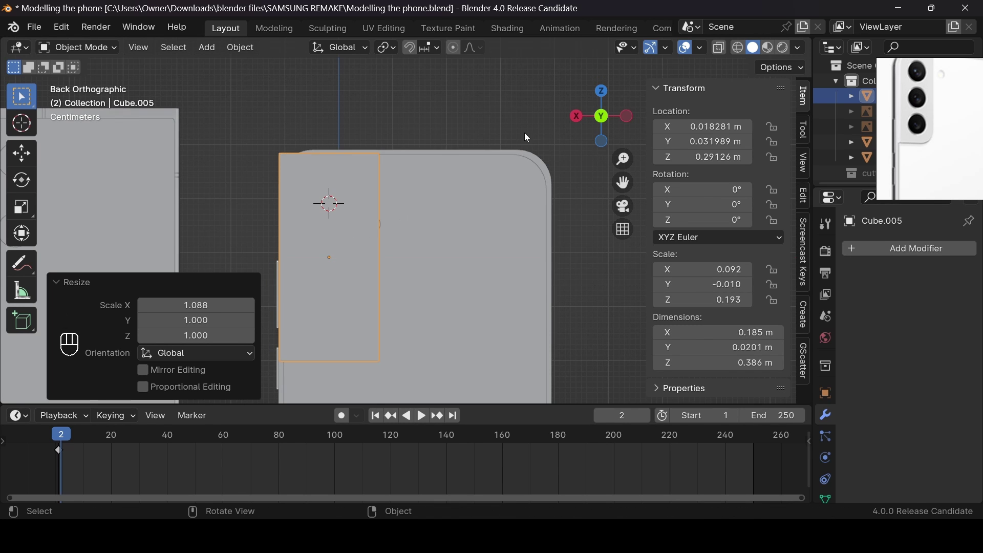
Thin the camera plate along Y to about 0.0106 m so that the lenses protrude from it
left_click_drag(607, 119, 572, 129)
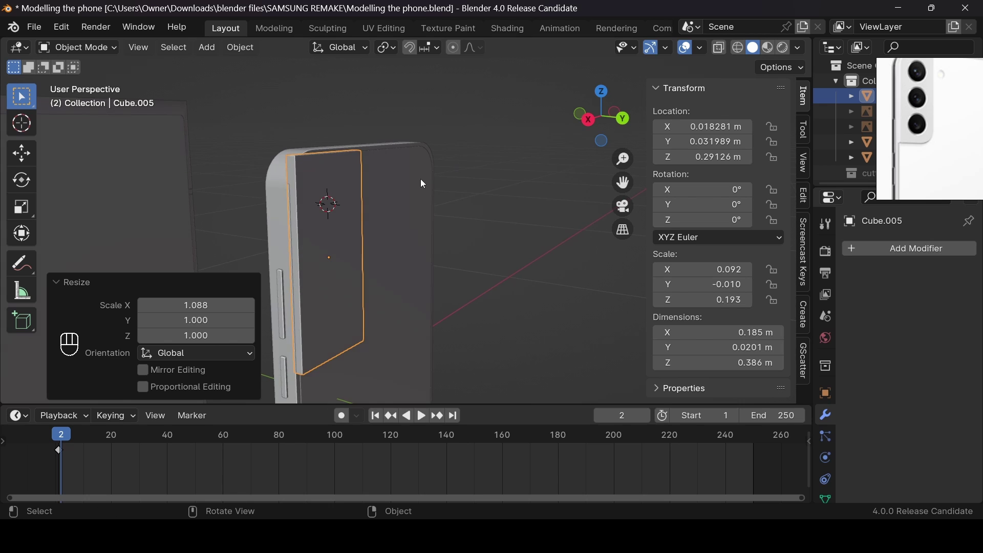
scroll(423, 184, "up", 2)
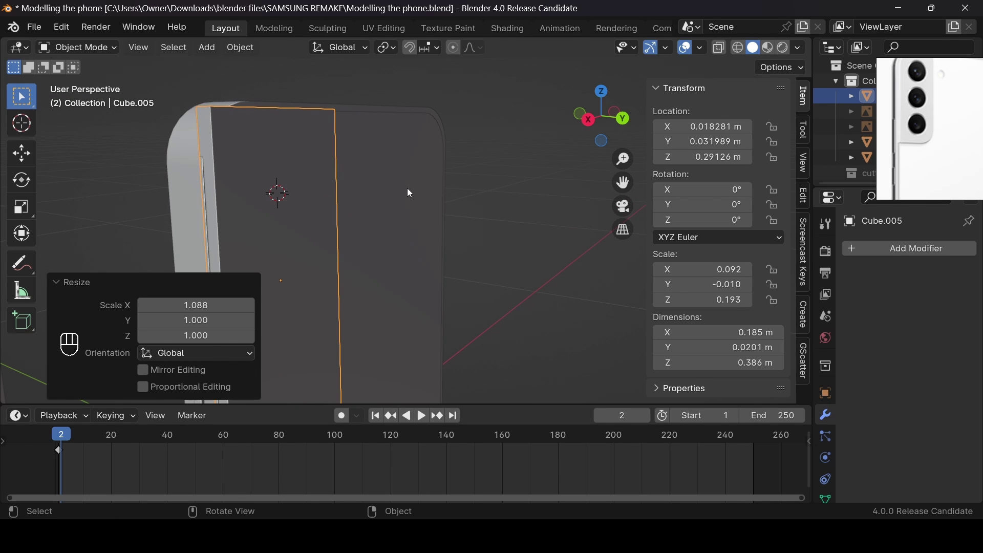
key("s")
key("y")
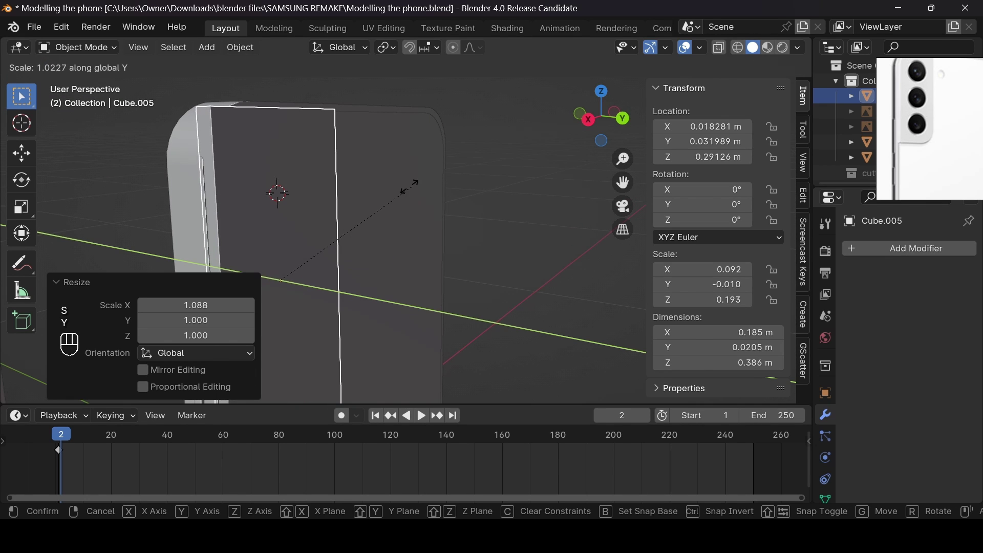
left_click(316, 205)
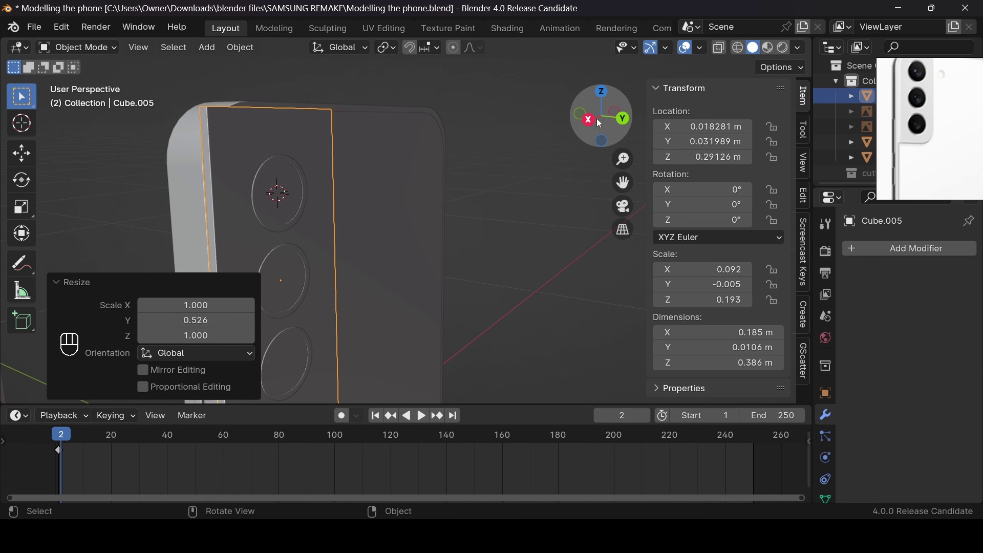
In wireframe back view, fine-tune the camera plate's width along X to about 0.186 m to meet the phone's outer edge
left_click(627, 123)
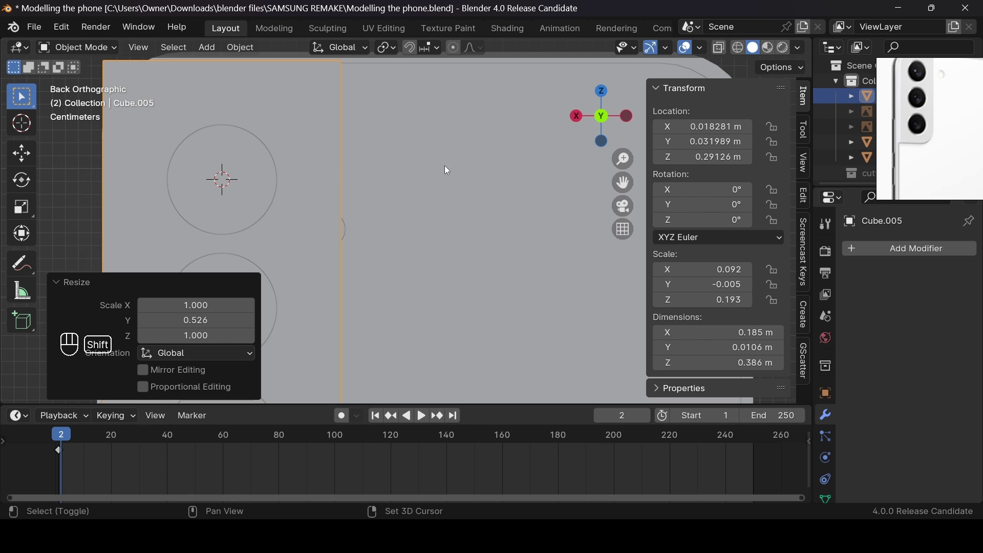
key("shift+z")
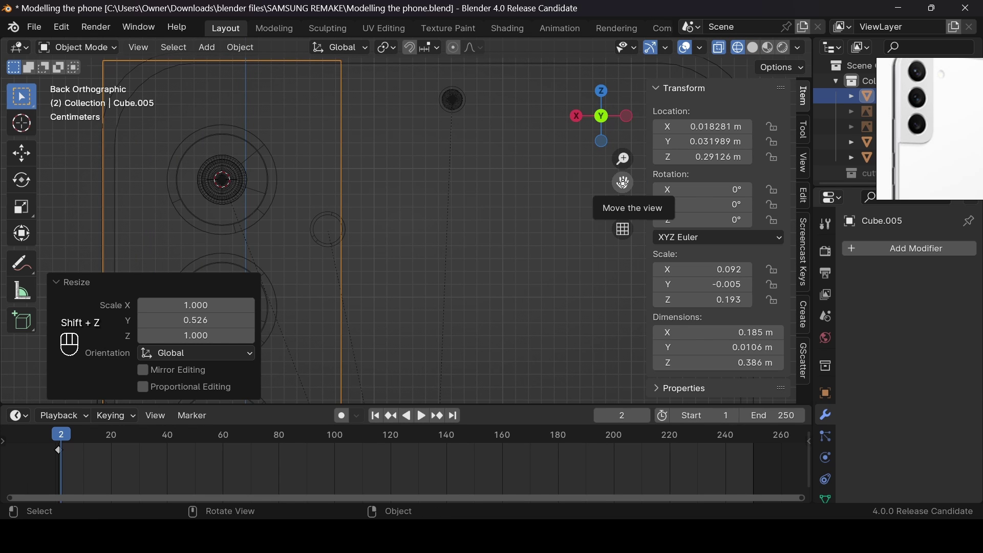
left_click_drag(624, 182, 865, 159)
left_click_drag(625, 188, 624, 188)
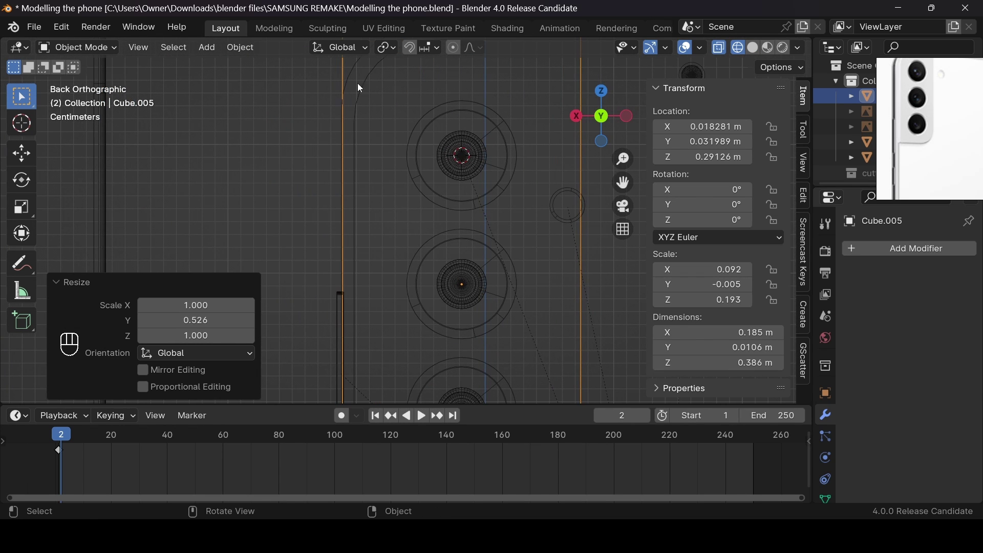
key("s")
key("x")
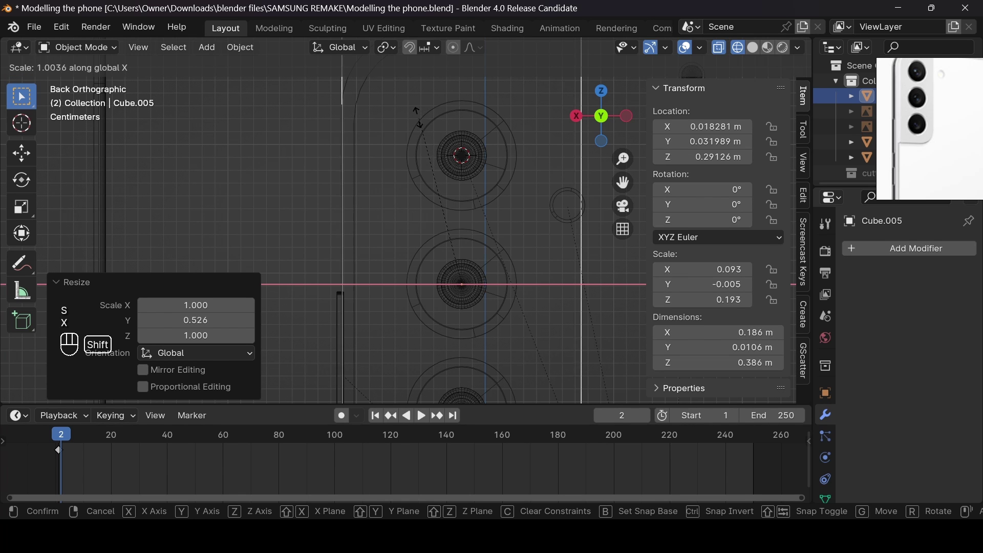
left_click(418, 118)
scroll(419, 121, "down", 3)
key("Tab")
key("Tab")
key("Tab")
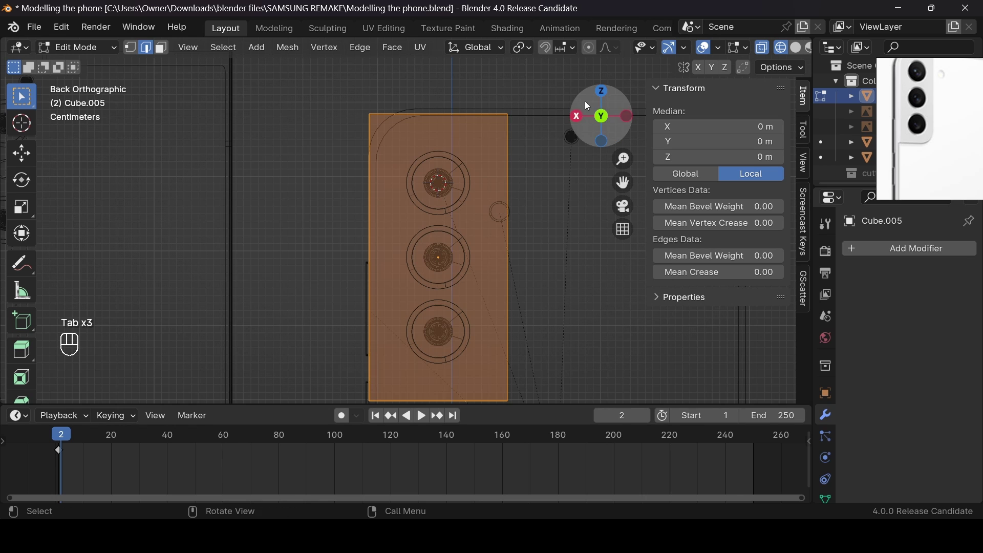
left_click_drag(584, 100, 421, 132)
key("alt+z")
key("alt+z")
key("Tab")
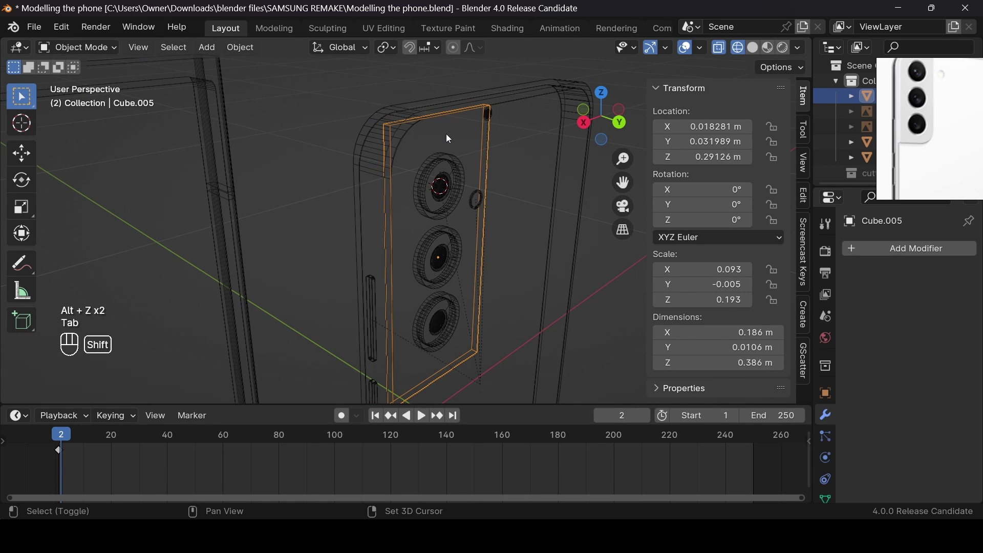
Return to solid shading and apply the camera plate's scale
key("shift+z")
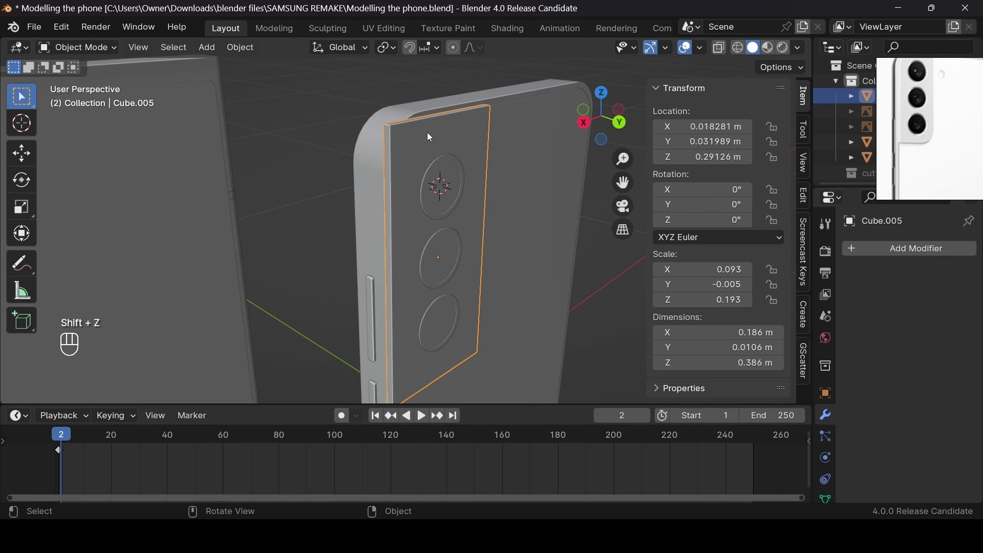
key("Tab")
key("Tab")
key("ctrl+a")
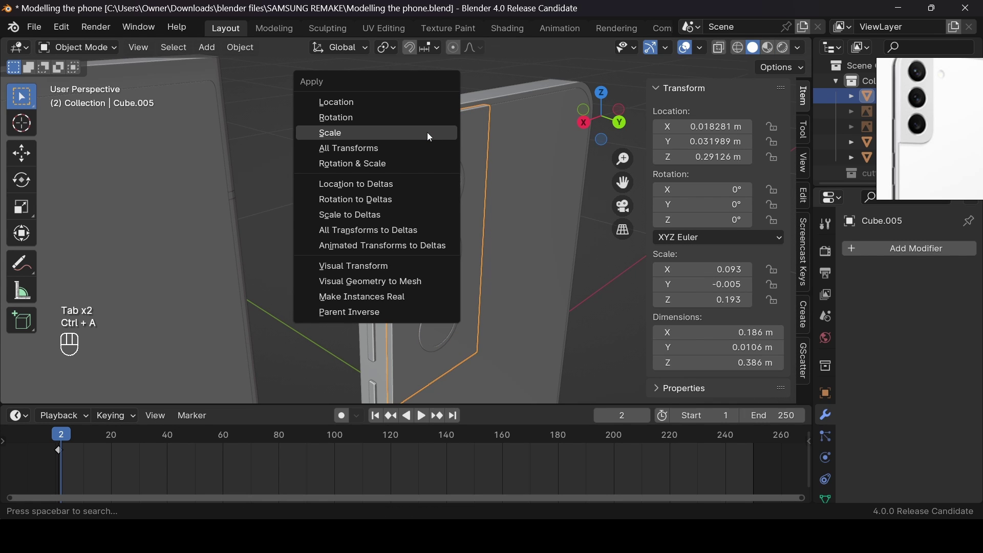
left_click(430, 137)
left_click(386, 130)
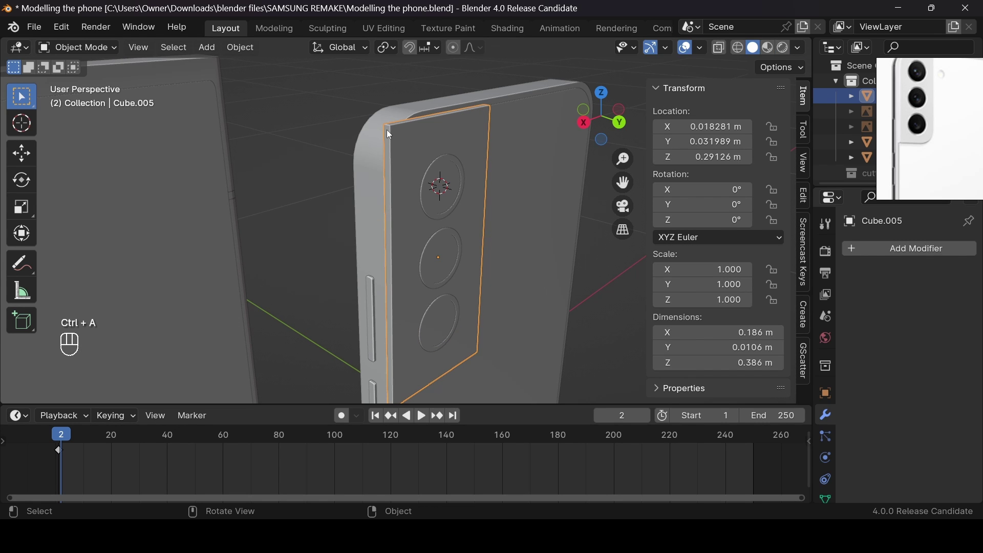
Try to bevel the camera plate's two diagonally opposite corner edges in X-ray back view with 8 segments
key("Tab")
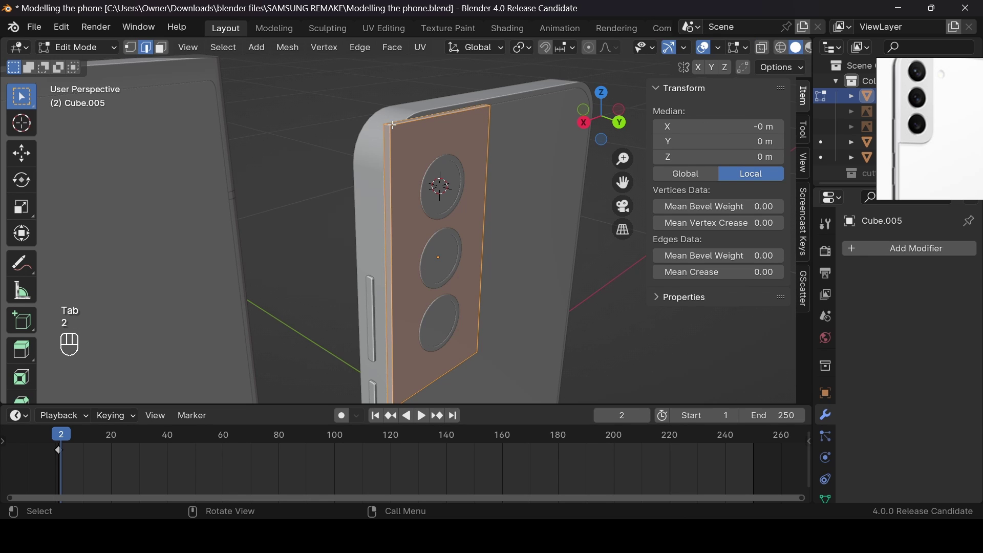
key("alt+z")
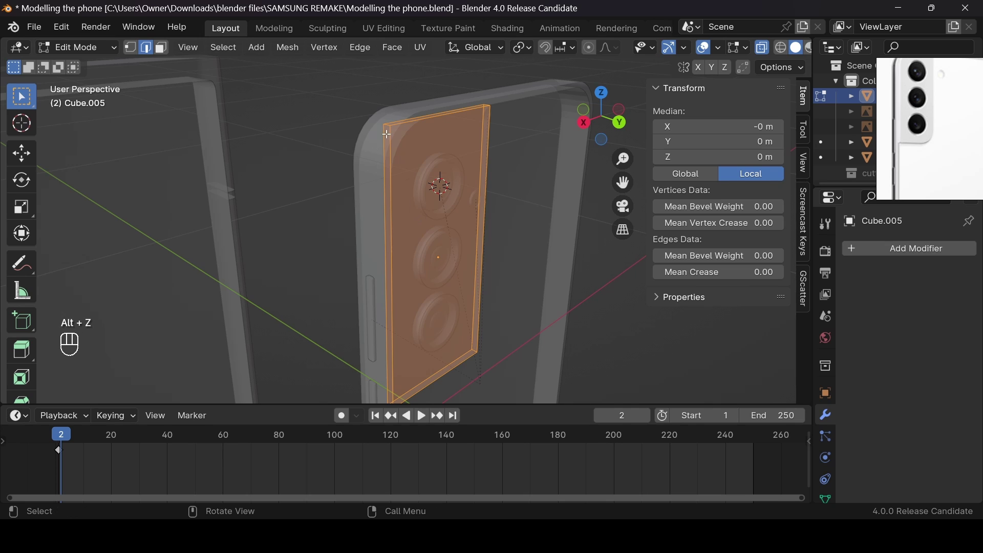
left_click(386, 125)
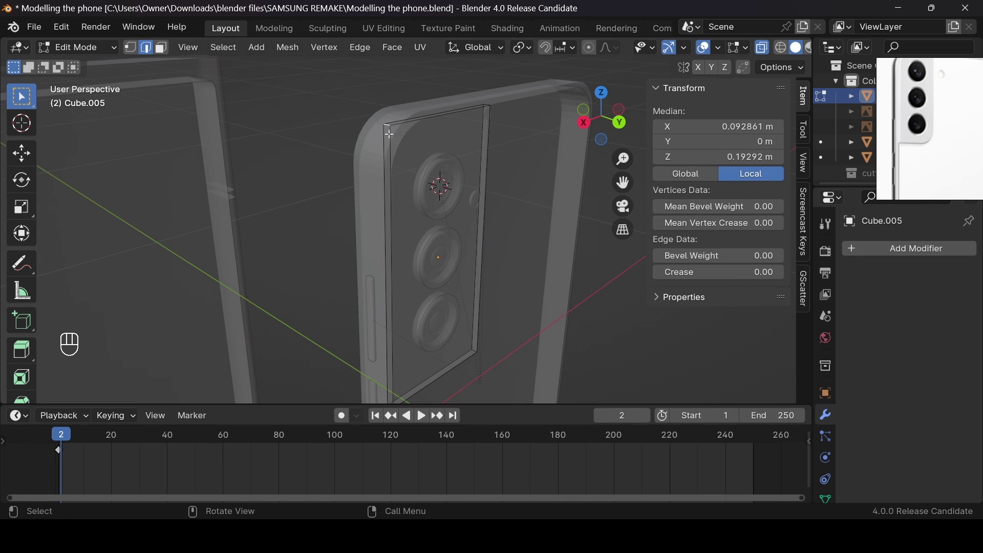
left_click(475, 351, "shift")
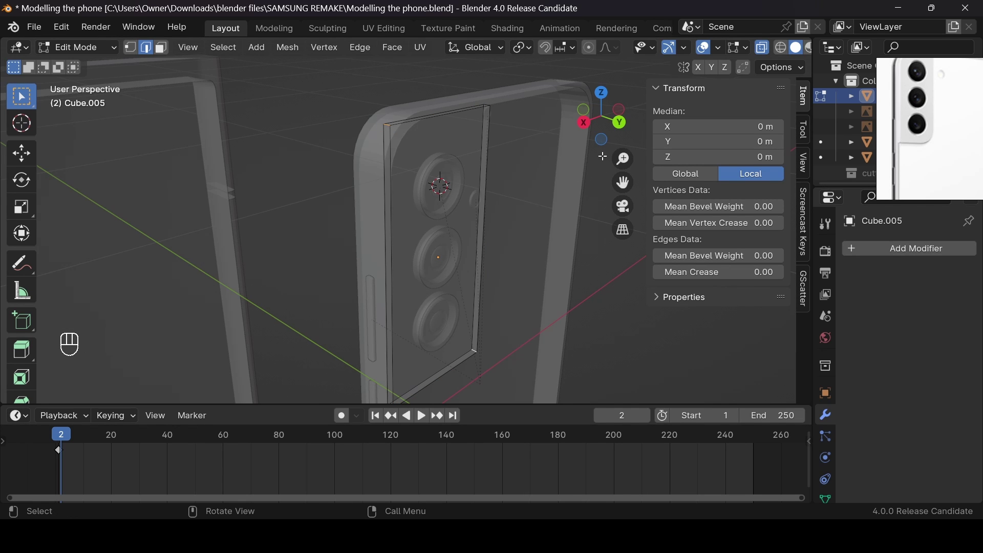
left_click(619, 122)
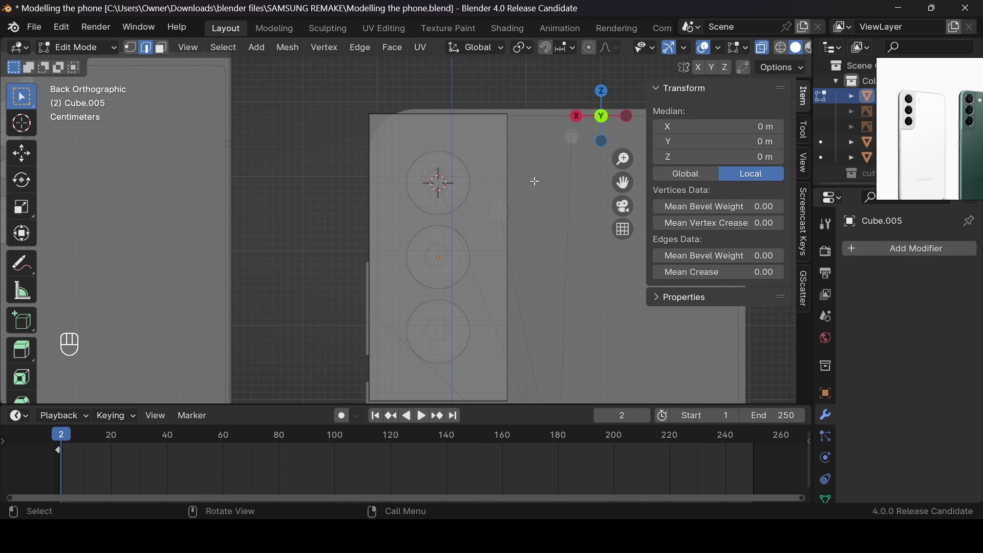
scroll(534, 181, "down", 1)
key("ctrl+b")
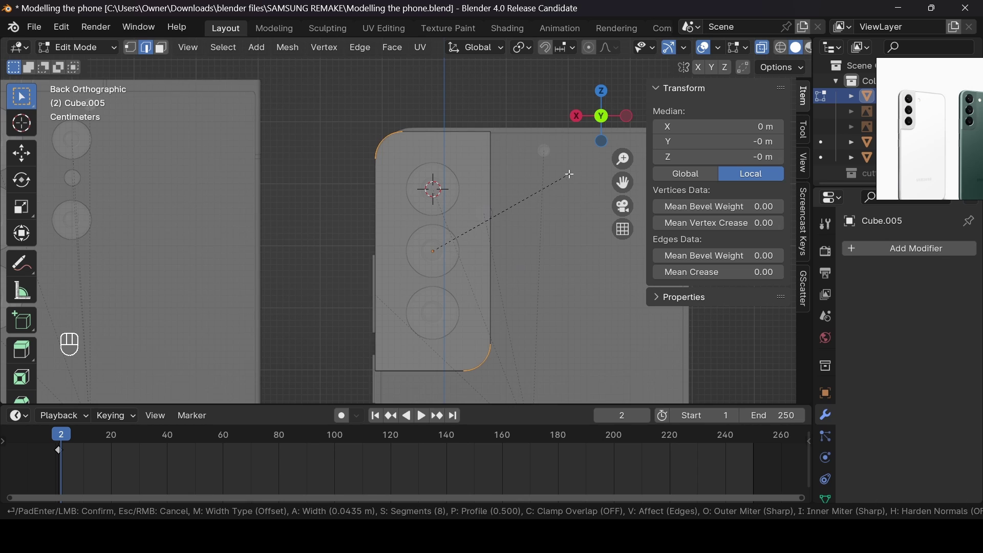
key("Escape")
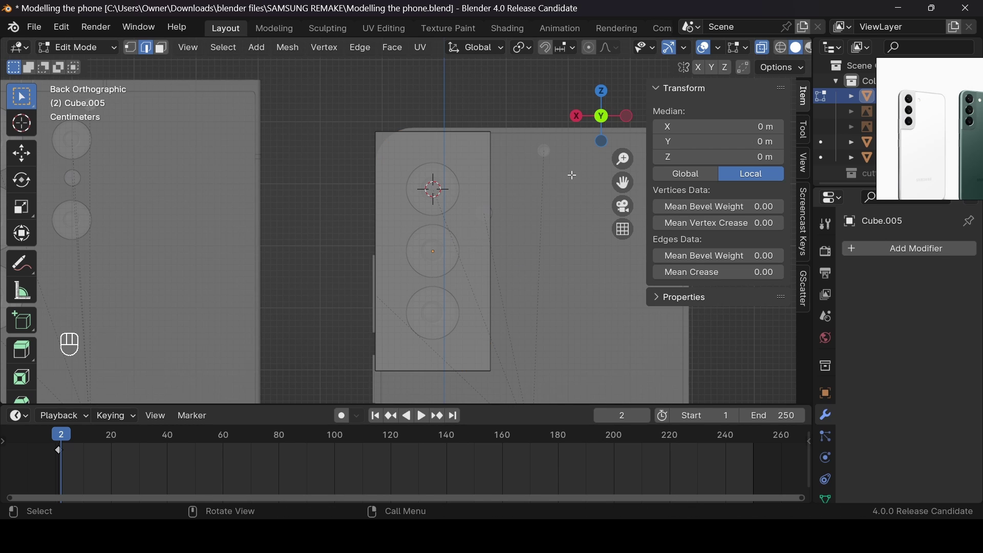
Move the whole camera plate about -0.0017 m along X to line it up with the phone's side edge
key("Tab")
key("g")
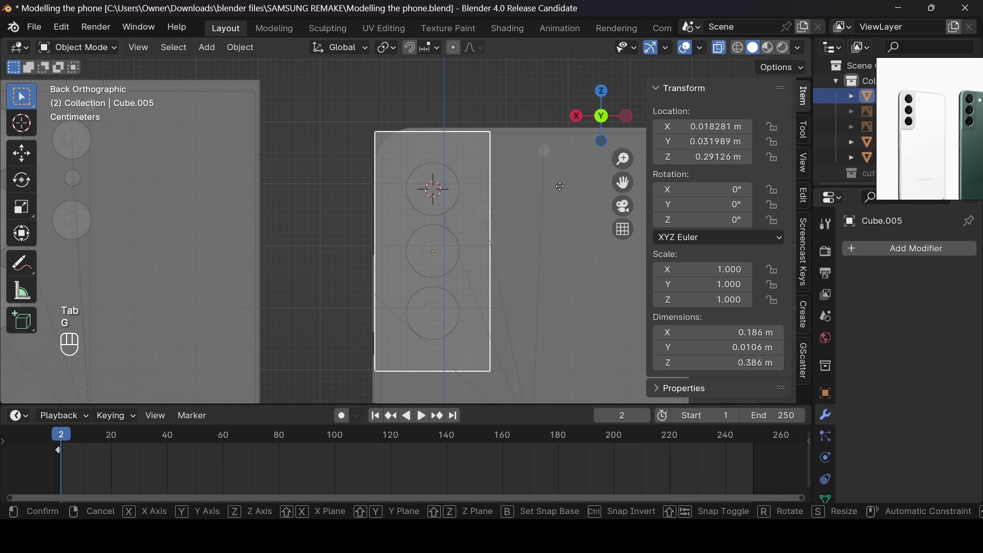
key("x")
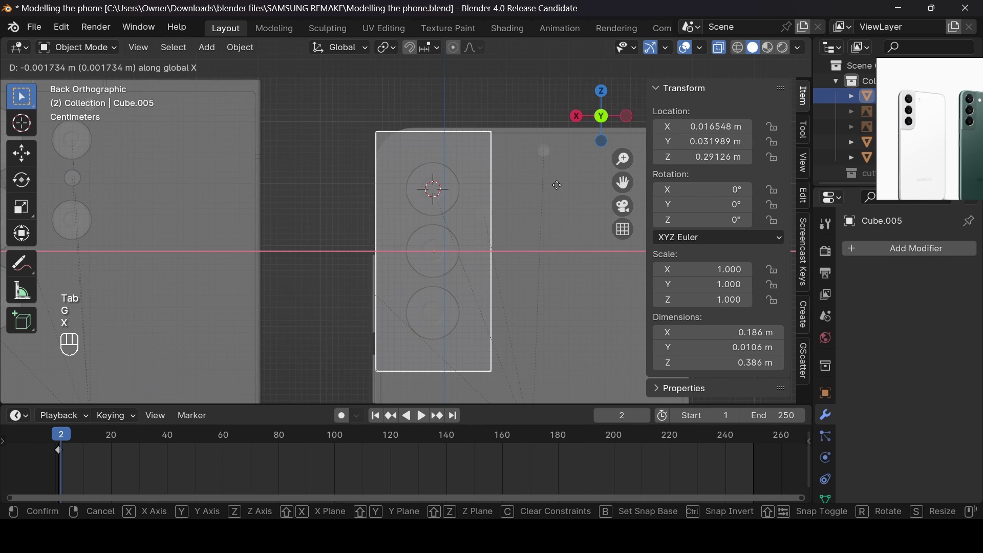
left_click(557, 185)
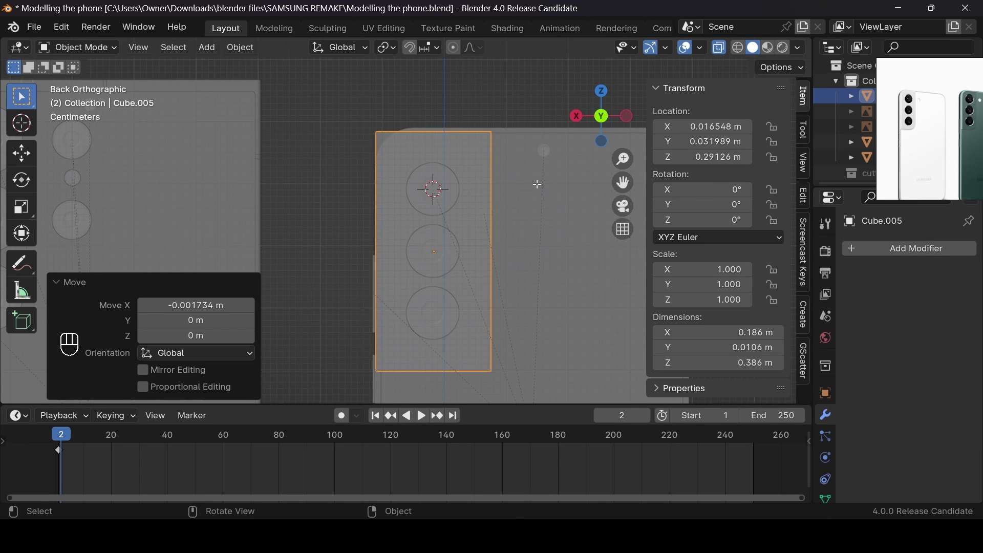
Bevel the camera plate's two selected opposite corner edges by about 0.0449 m with 8 segments
key("Tab")
key("ctrl+b")
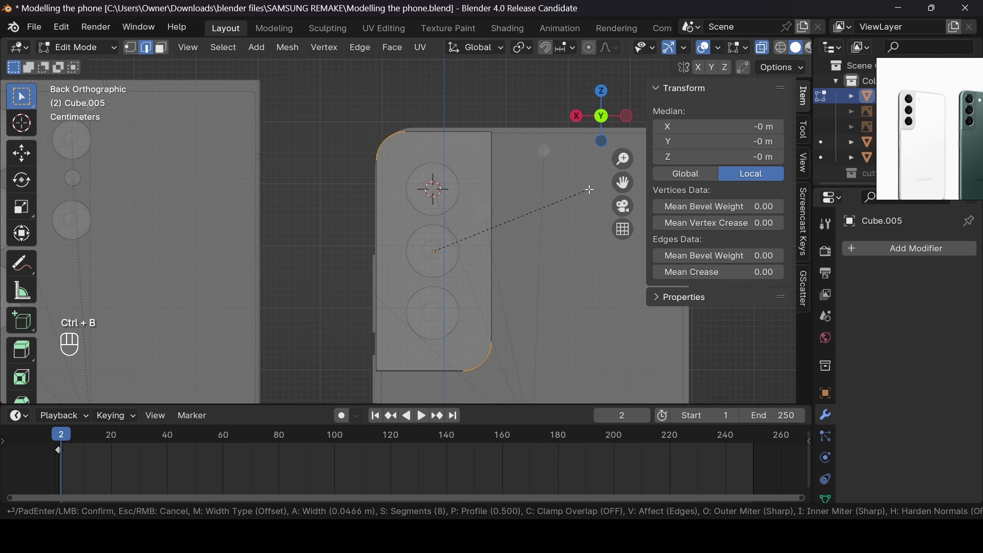
left_click(588, 189)
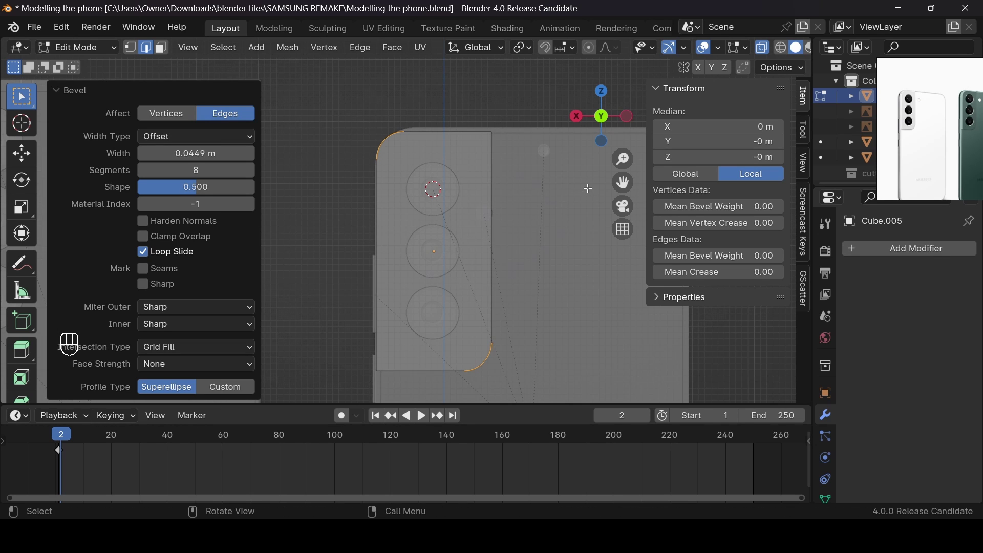
key("Tab")
key("Tab")
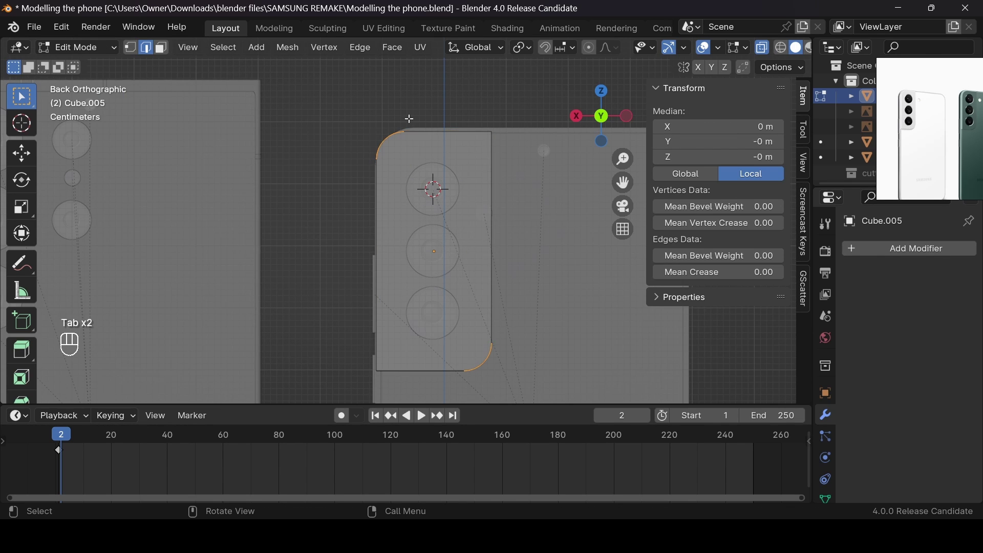
Try to raise the rounded plate's upper vertices along Z to the phone's top edge
key("1")
left_click_drag(416, 127, 522, 190)
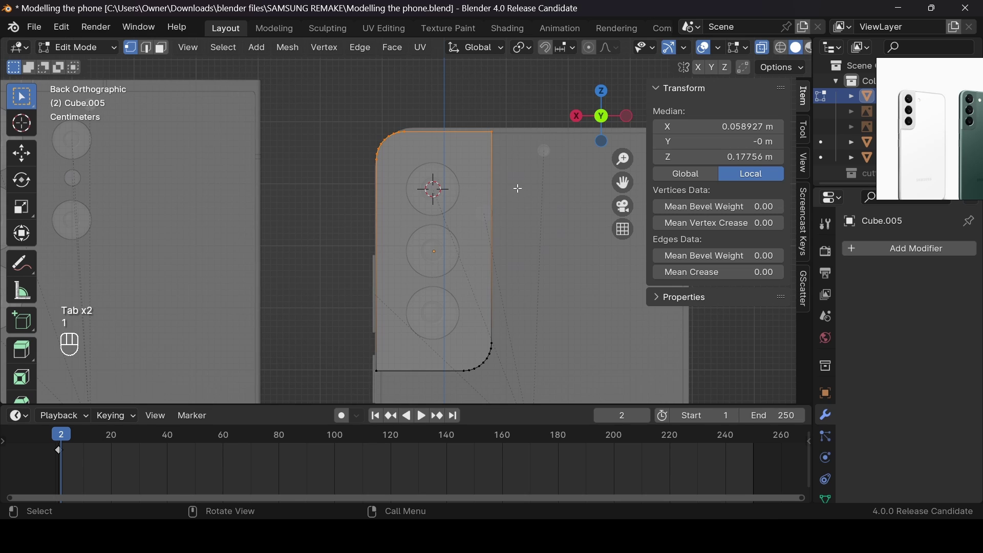
key("g")
key("s")
right_click(518, 184)
key("g")
key("z")
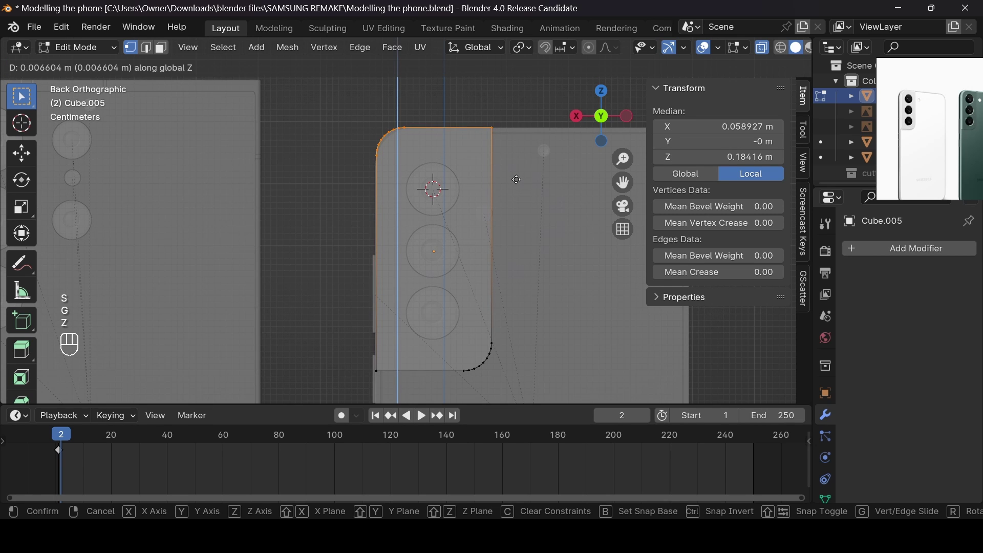
right_click(517, 181)
key("Tab")
Undo the vertex selection and the corner bevel on the camera plate
key("ctrl+z")
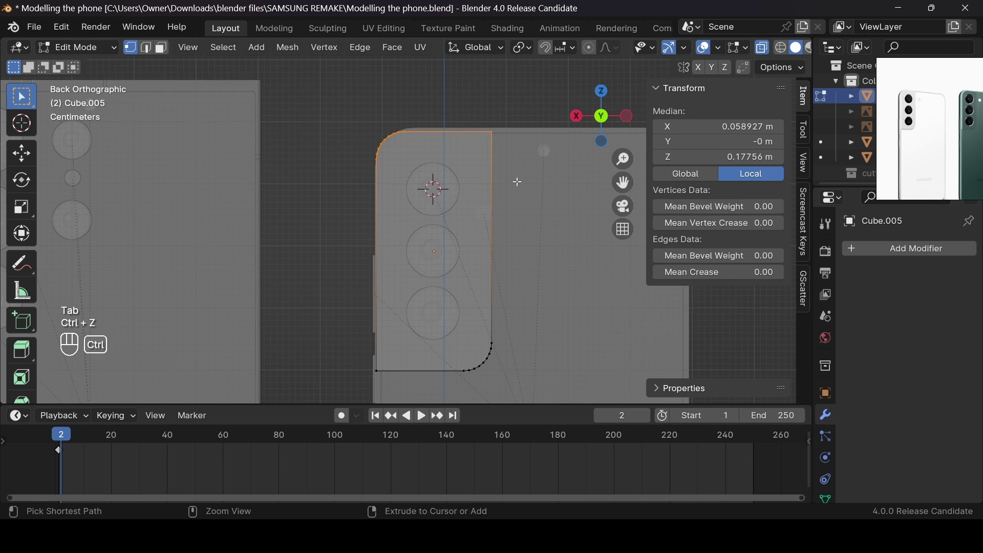
key("ctrl+z")
key("ctrl+z")
key("ctrl+z")
key("ctrl+z")
key("ctrl+z")
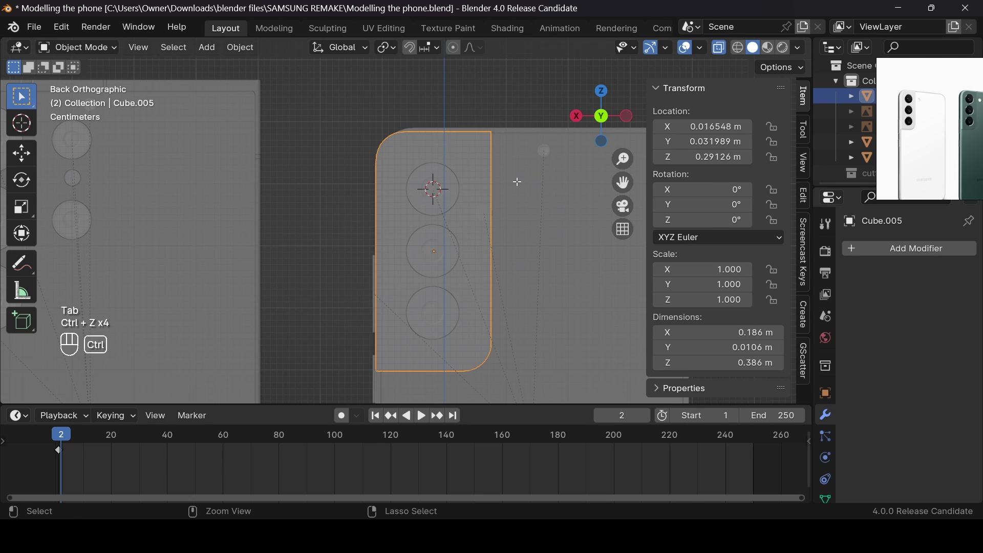
key("Tab")
key("Tab")
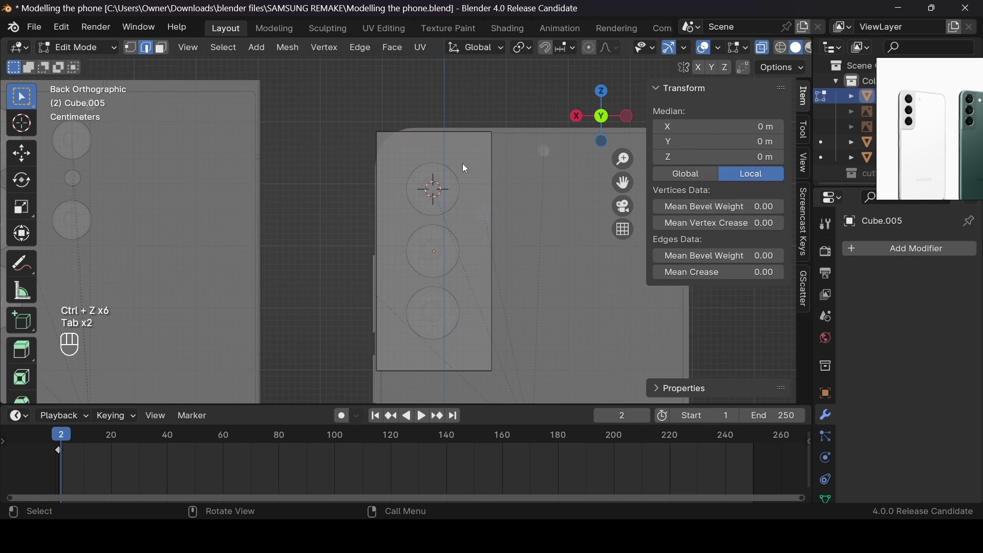
Raise the camera plate's upper vertices about 0.0074 m along Z to meet the phone's top edge
key("Tab")
key("Tab")
key("1")
left_click_drag(353, 95, 539, 179)
key("g")
key("z")
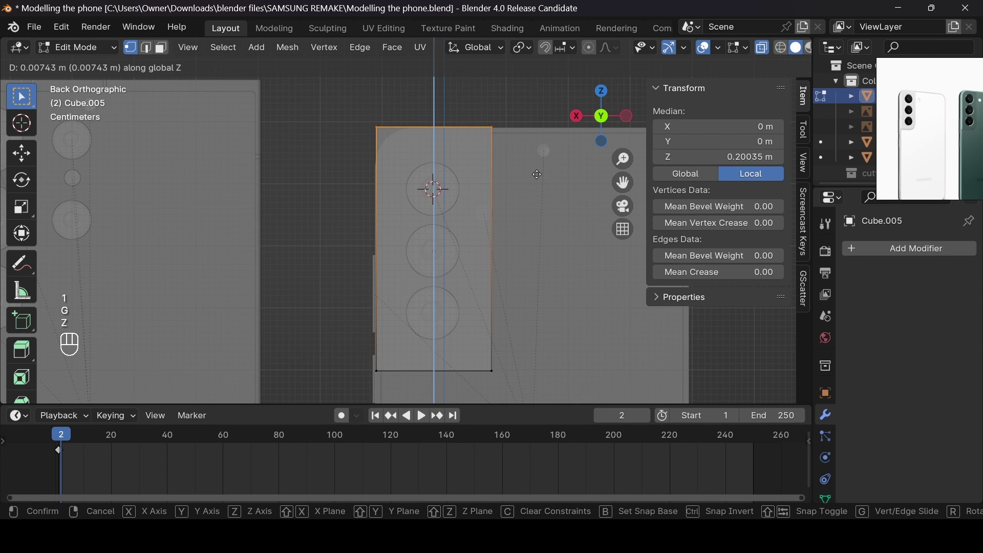
left_click(539, 174)
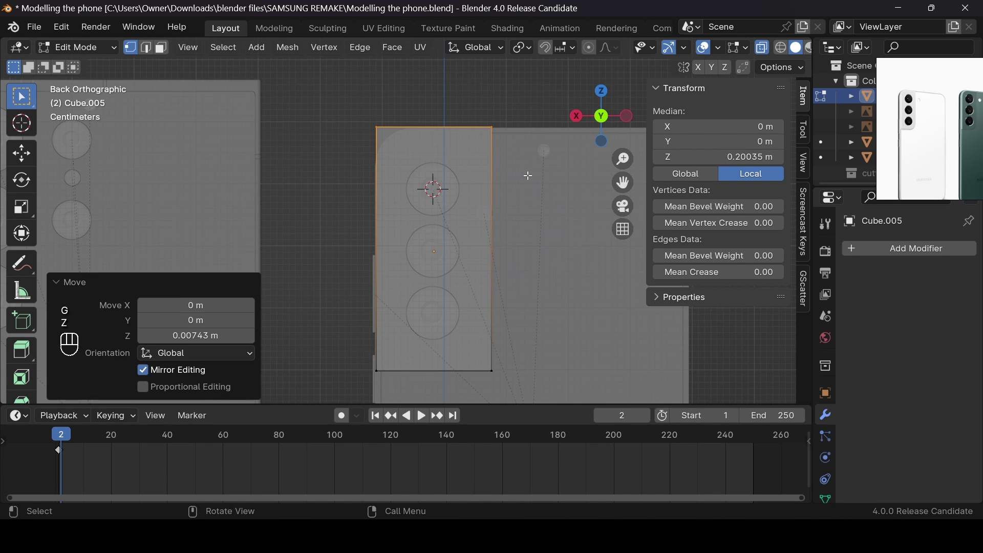
Return to Object Mode and apply the scale of the heightened camera plate
key("Tab")
key("ctrl+a")
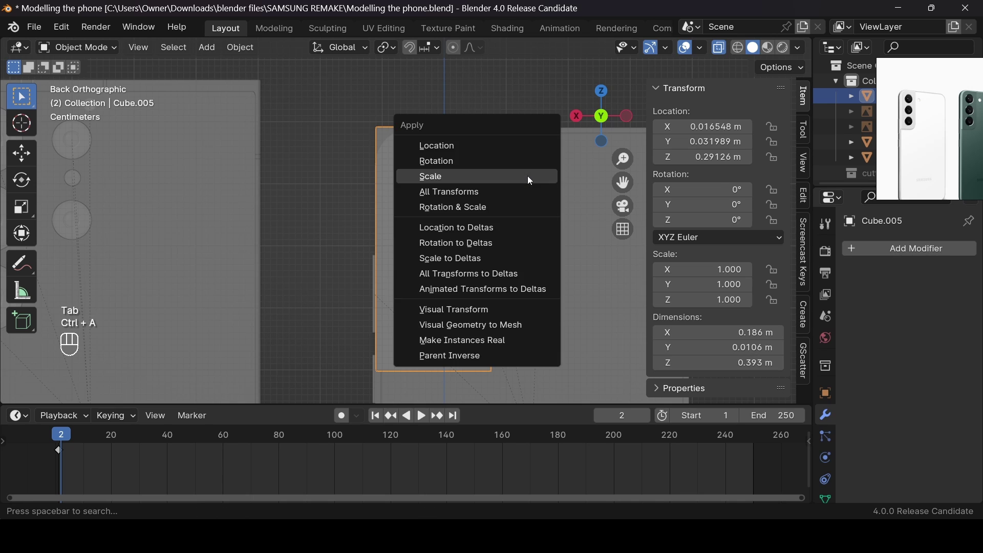
left_click(528, 176)
Bevel the plate's outer upper corner edge and the diagonally opposite lower one by about 0.0626 m with 8 segments
key("Tab")
left_click_drag(609, 108, 408, 149)
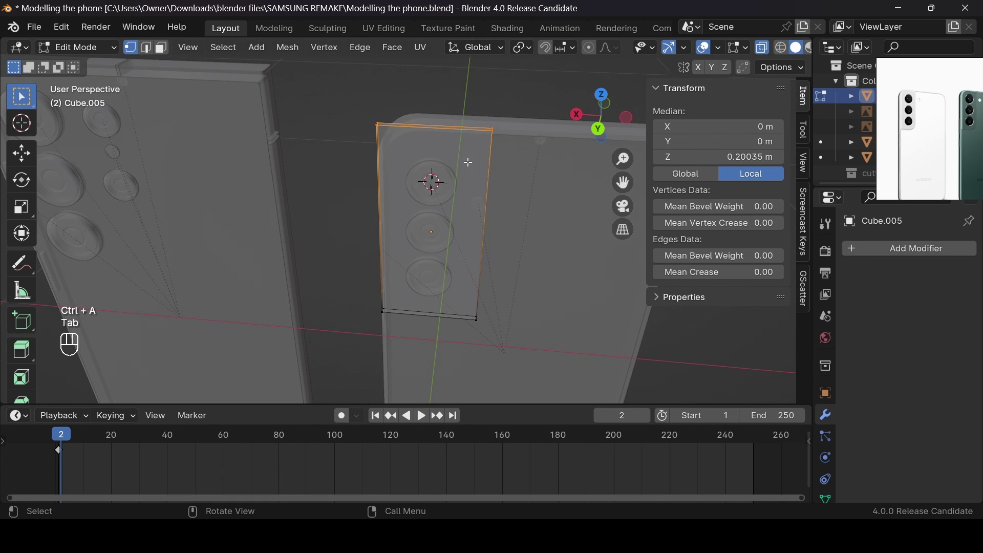
key("2")
left_click(379, 123)
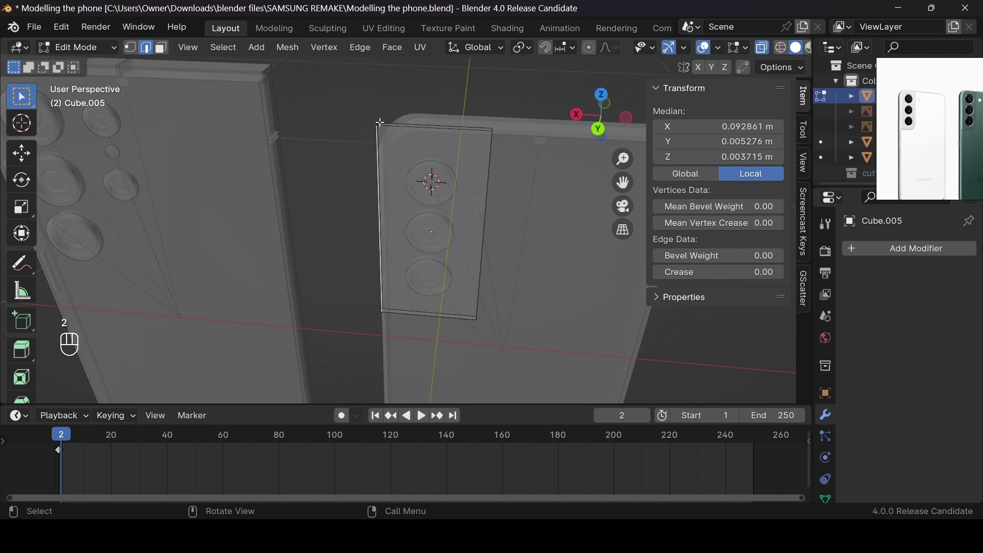
left_click(382, 125)
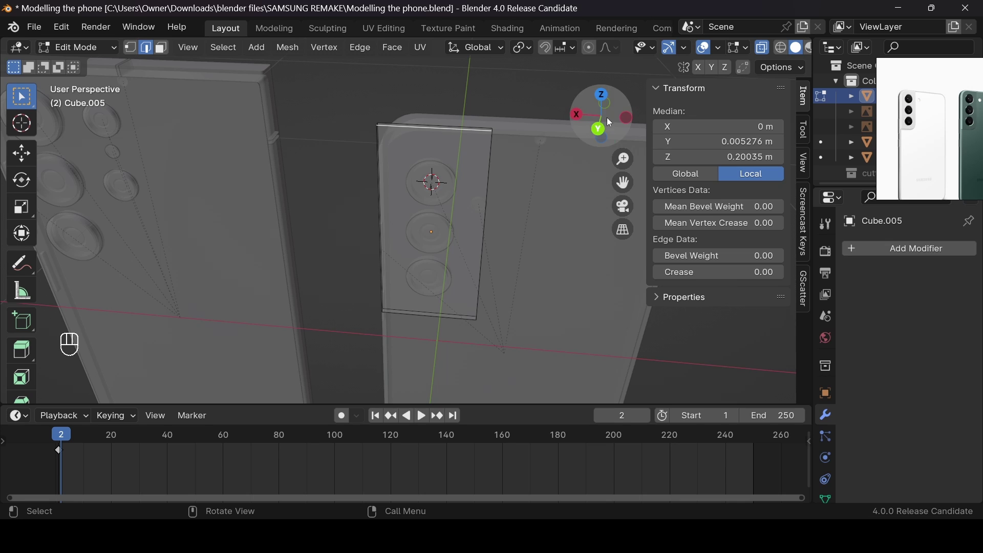
left_click_drag(610, 122, 398, 166)
left_click(455, 261)
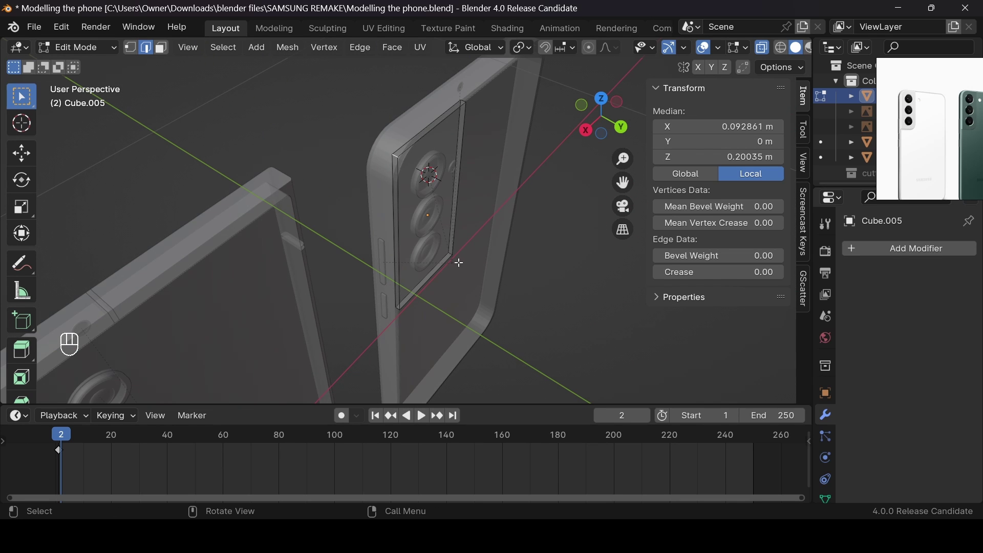
left_click(450, 252, "shift")
left_click(624, 128)
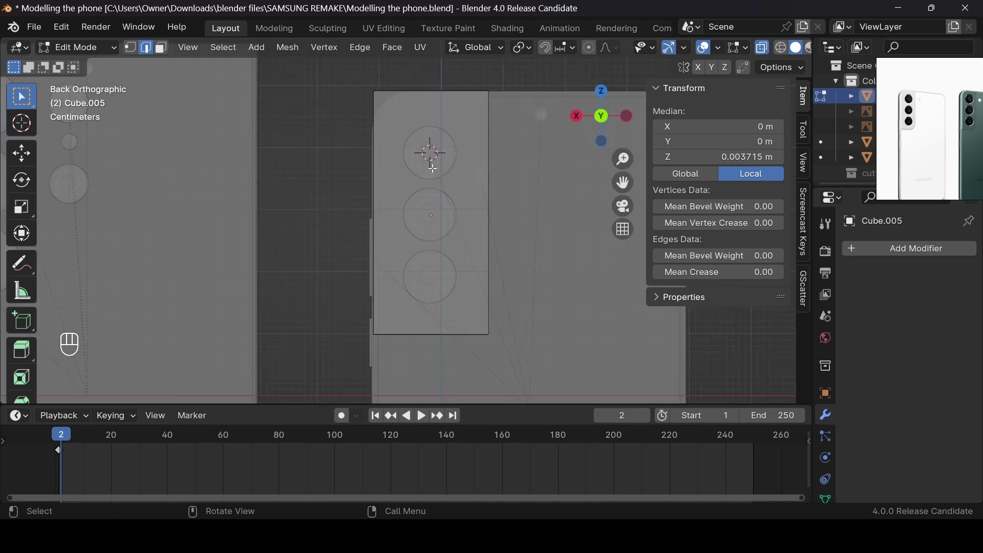
key("ctrl+b")
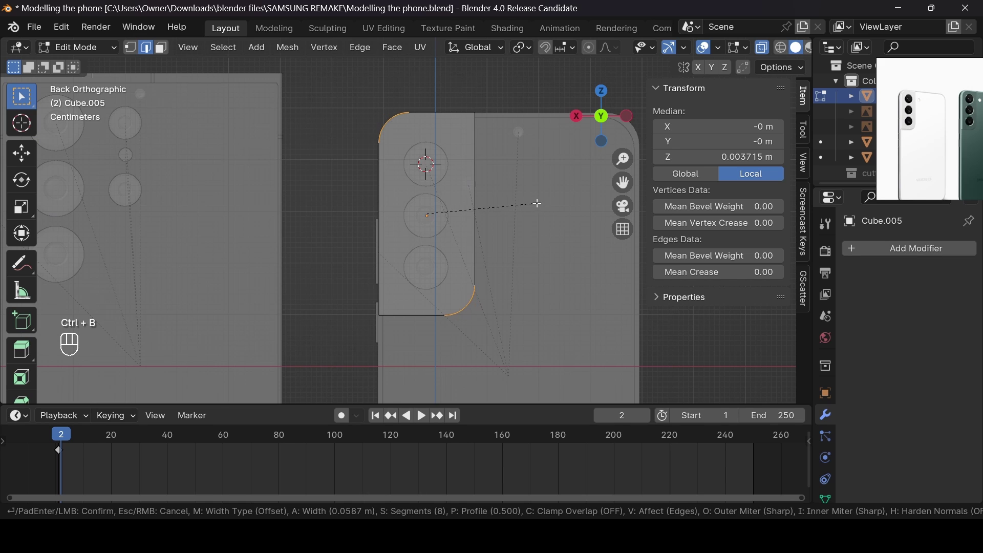
left_click(540, 203)
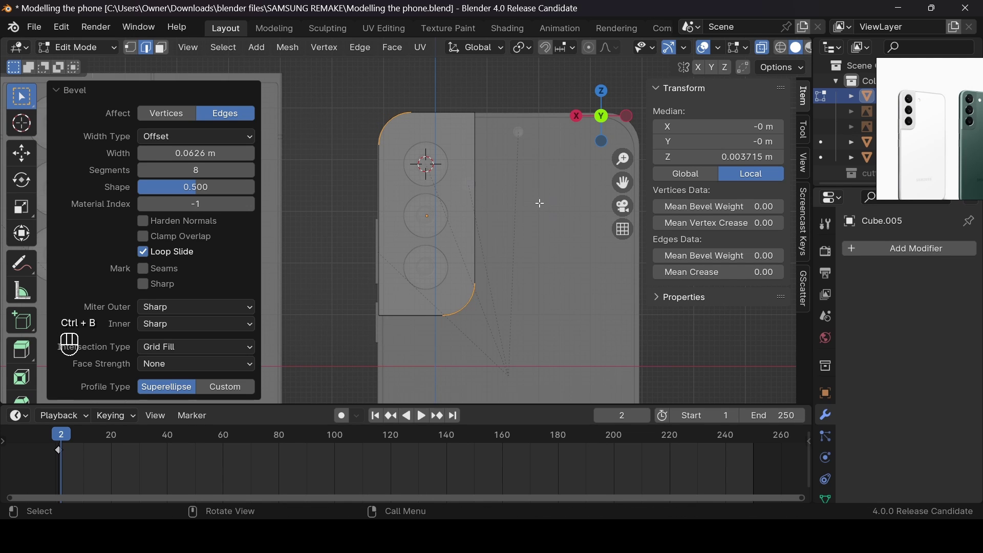
Turn off X-ray and return the rounded camera plate to Object Mode in an angled perspective view
key("alt+z")
left_click_drag(602, 115, 561, 120)
key("Tab")
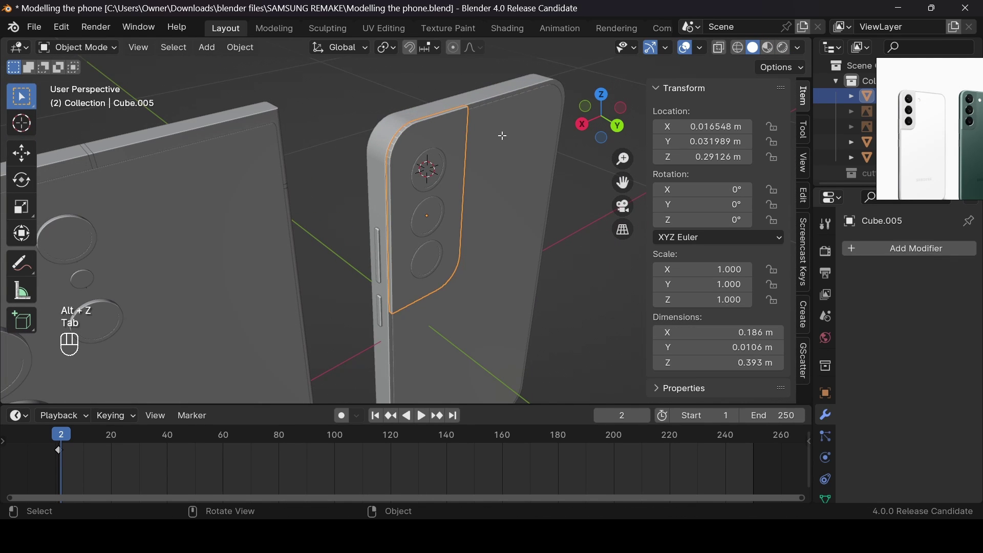
Try a Bevel modifier with an amount of about 0.006 m on the camera plate, and remove the modifier
left_click(867, 251)
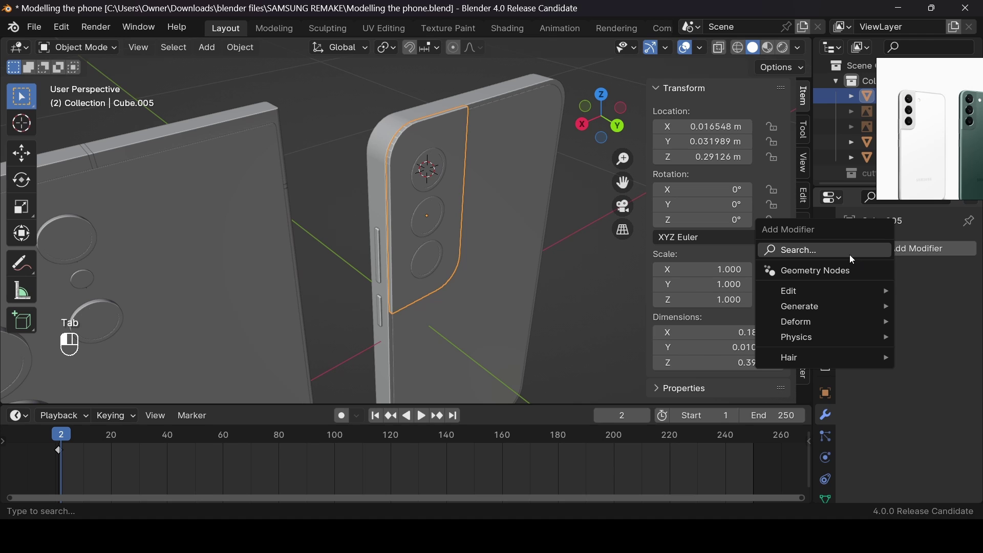
left_click(853, 260)
type("be")
key("Return")
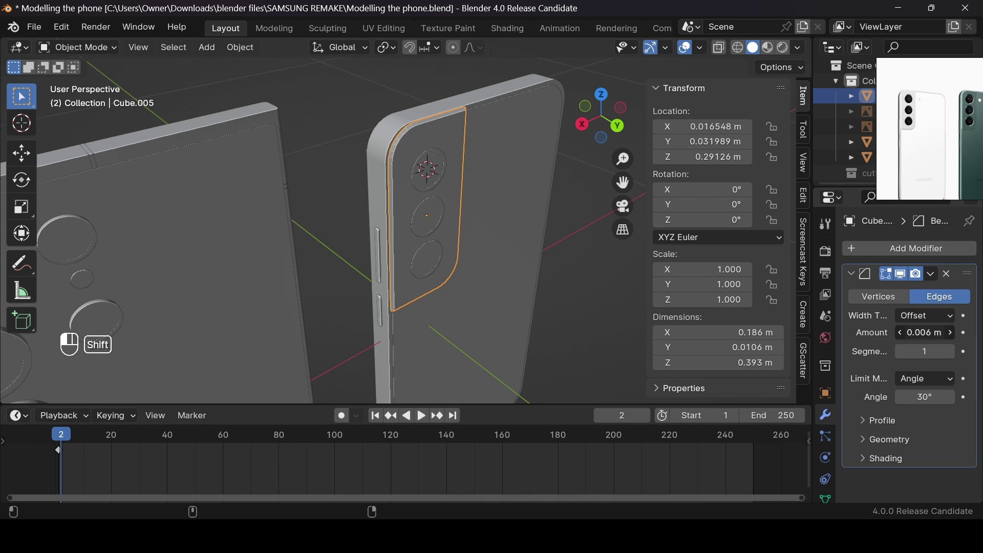
mouse_move(925, 332)
left_mouse_down("shift")
mouse_move(937, 332)
mouse_move(916, 332)
left_mouse_up("shift")
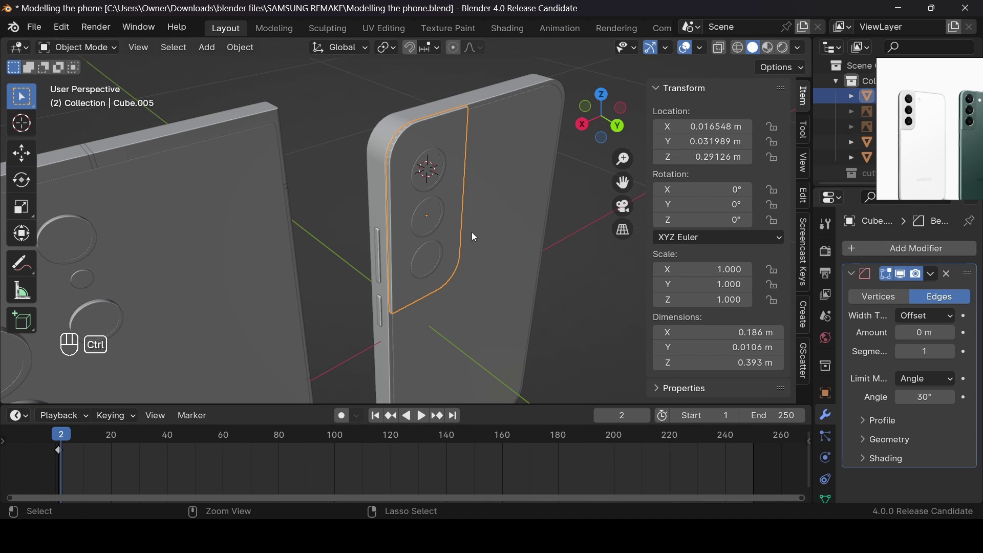
key("ctrl+z")
left_click(949, 274)
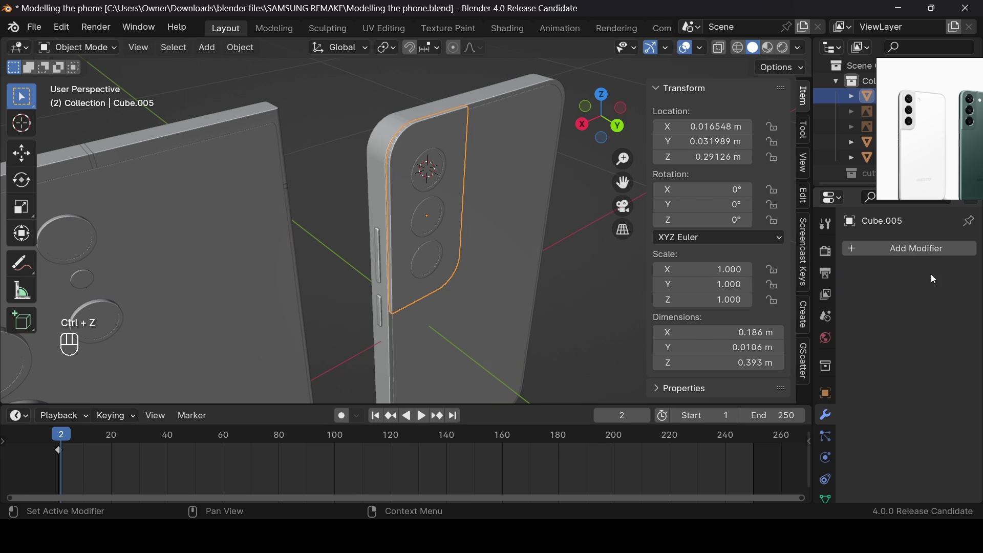
Enter Edit Mode on the camera plate and switch to face selection with its outer face selected
key("Tab")
key("Tab")
left_click_drag(599, 116, 582, 120)
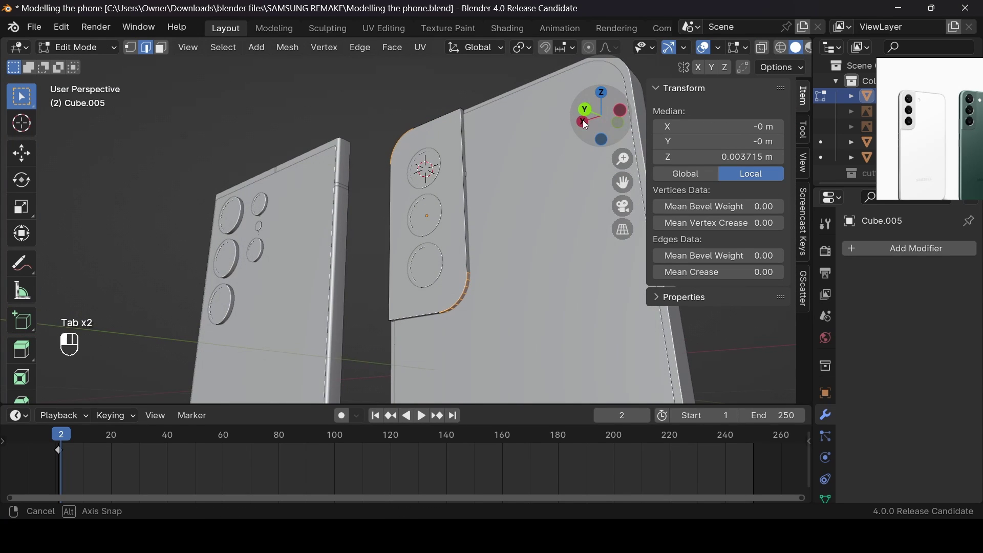
left_click(467, 269)
key("3")
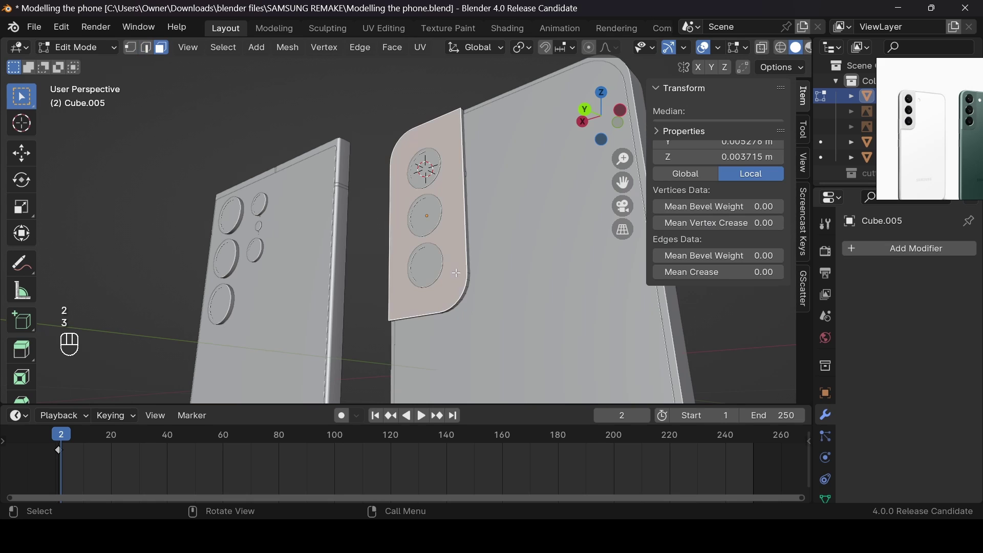
Try shrinking the camera plate's outer face to about 0.958 of its size
key("s")
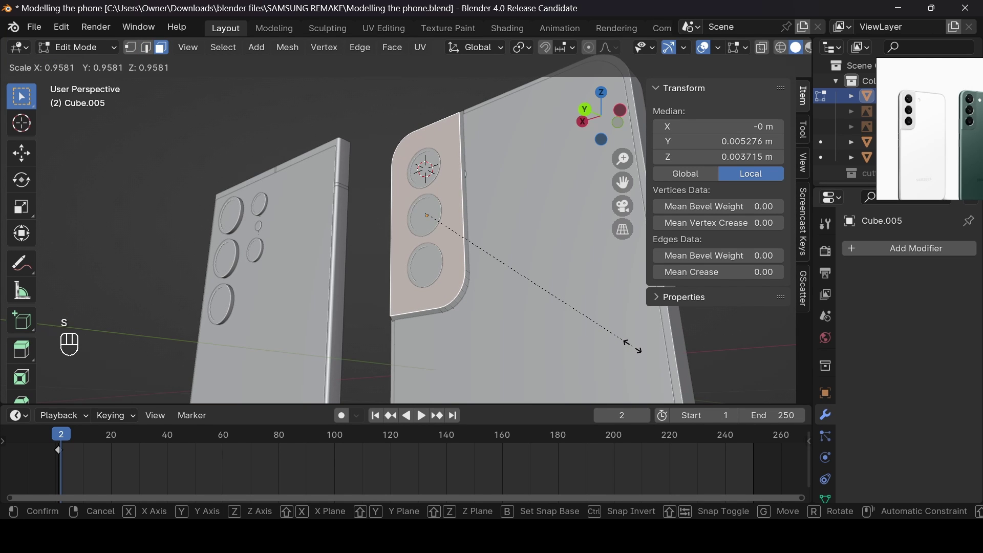
left_click(633, 346)
left_click_drag(602, 116, 541, 237)
key("ctrl+z")
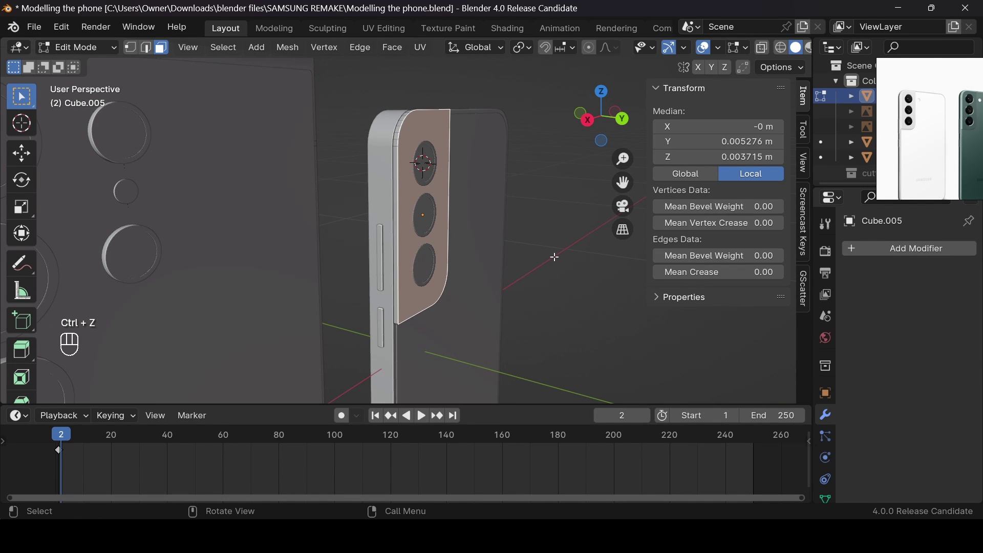
Scale the plate's outer face to about 0.983 and bevel its edges by about 0.00146 m with 8 segments
key("s")
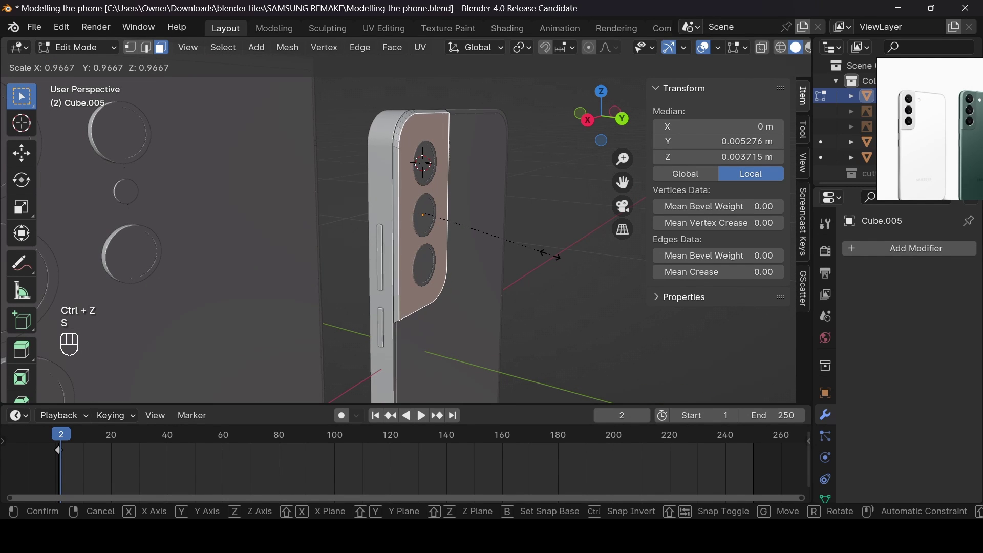
key("shift")
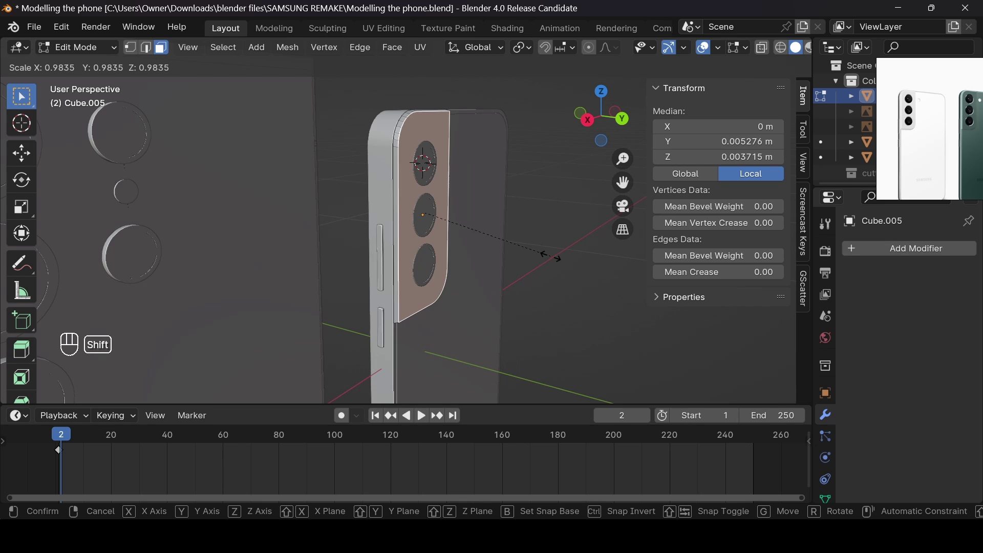
left_click(557, 256)
key("ctrl+b")
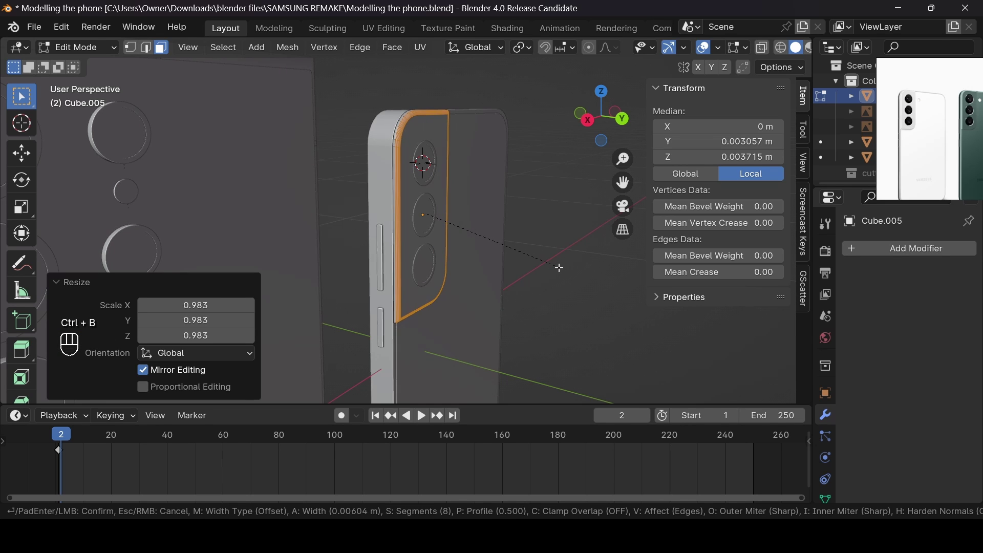
left_click(558, 267)
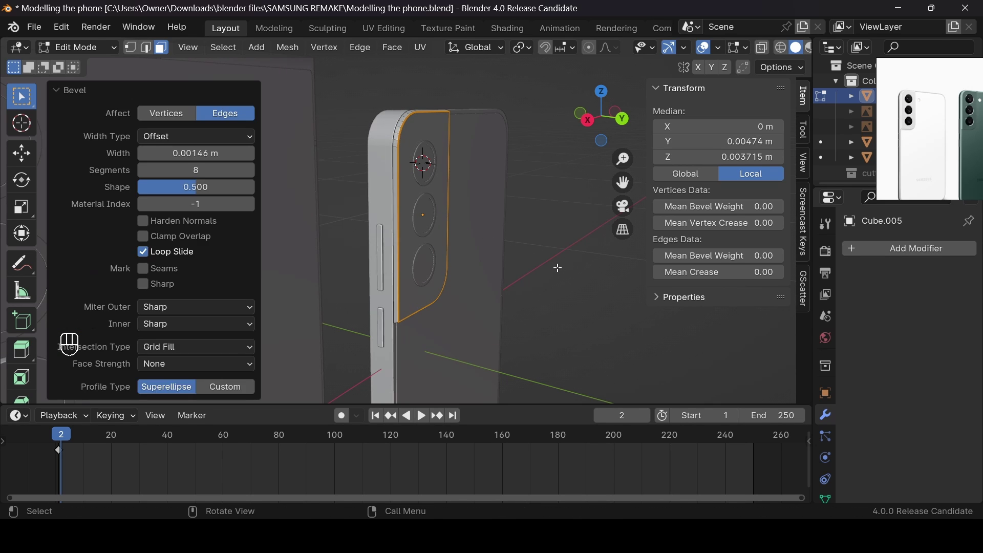
Return the camera plate to Object Mode and smooth its shading
key("Tab")
right_click(556, 267)
left_click(541, 250)
Examine the camera plate's outline and vertices from the back orthographic view
middle_click_drag(541, 201, 486, 197)
left_click_drag(600, 116, 703, 118)
left_click(591, 130)
key("Tab")
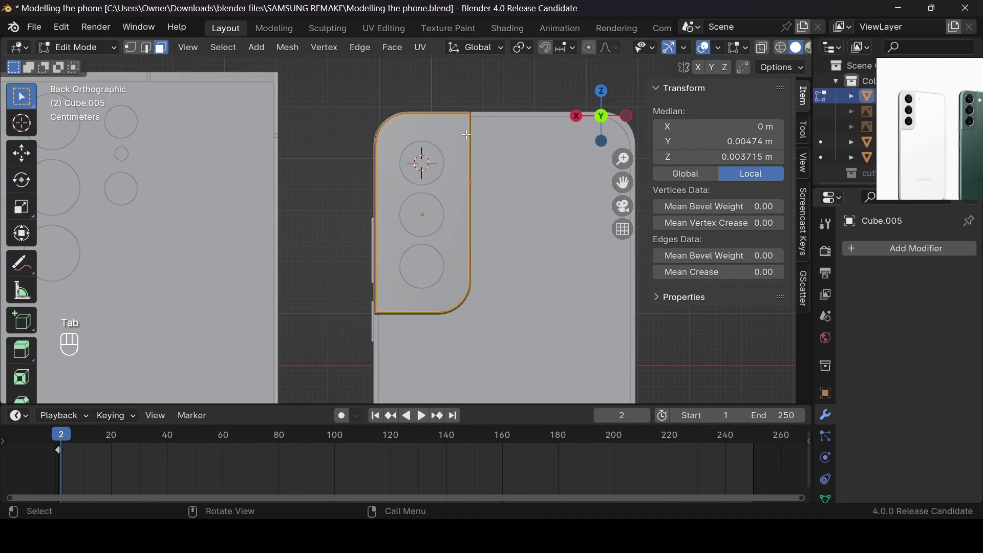
key("1")
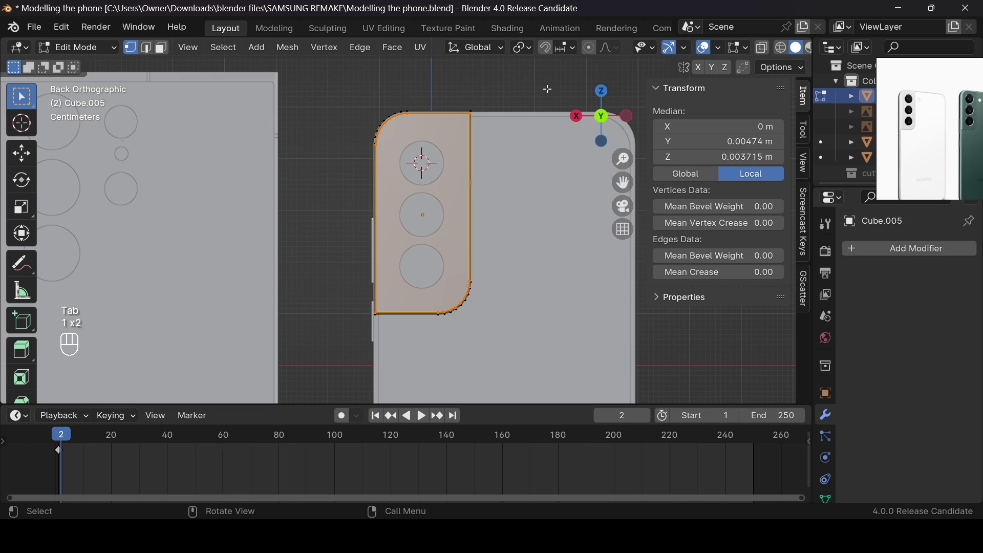
key("Tab")
Thin the camera plate along the Y axis to about 0.545 of its depth
left_click_drag(600, 117, 561, 201)
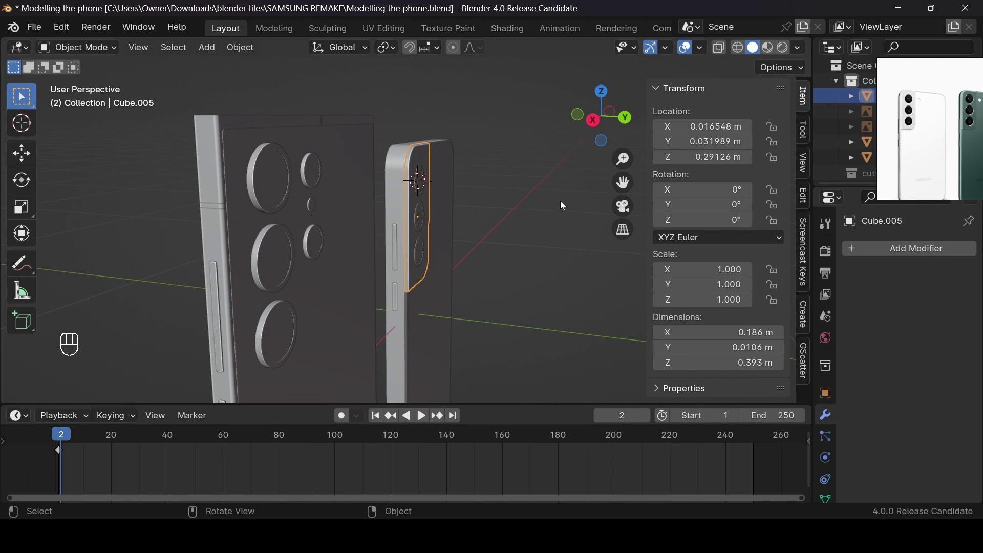
key("s")
key("y")
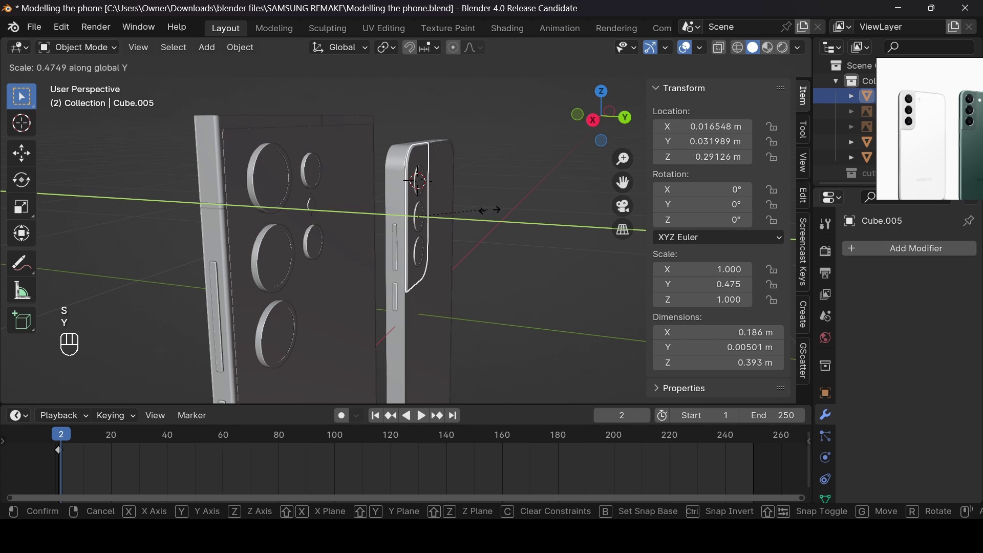
left_click(502, 218)
scroll(533, 195, "up", 6)
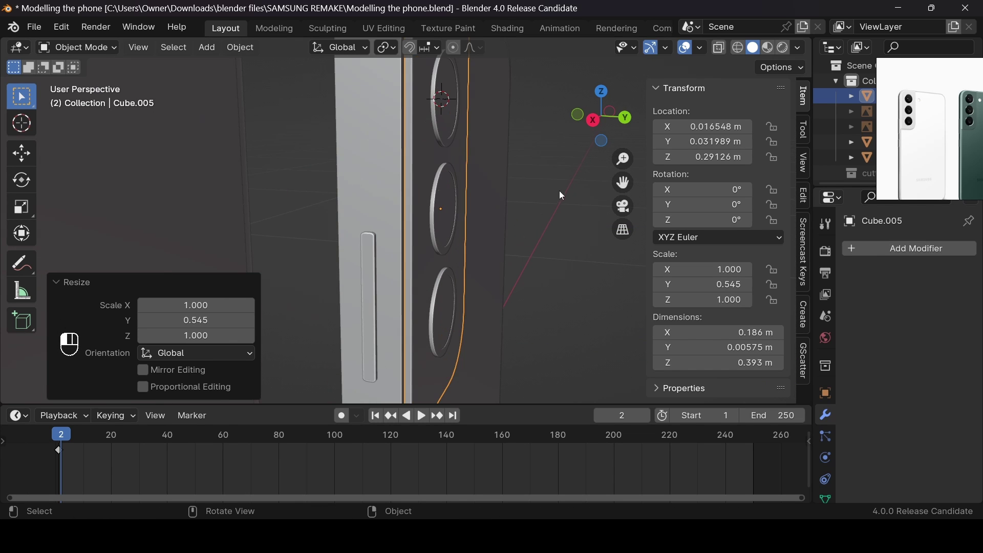
mouse_move(533, 195)
middle_mouse_down()
mouse_move(515, 202)
mouse_move(532, 205)
middle_mouse_up()
left_click(503, 204)
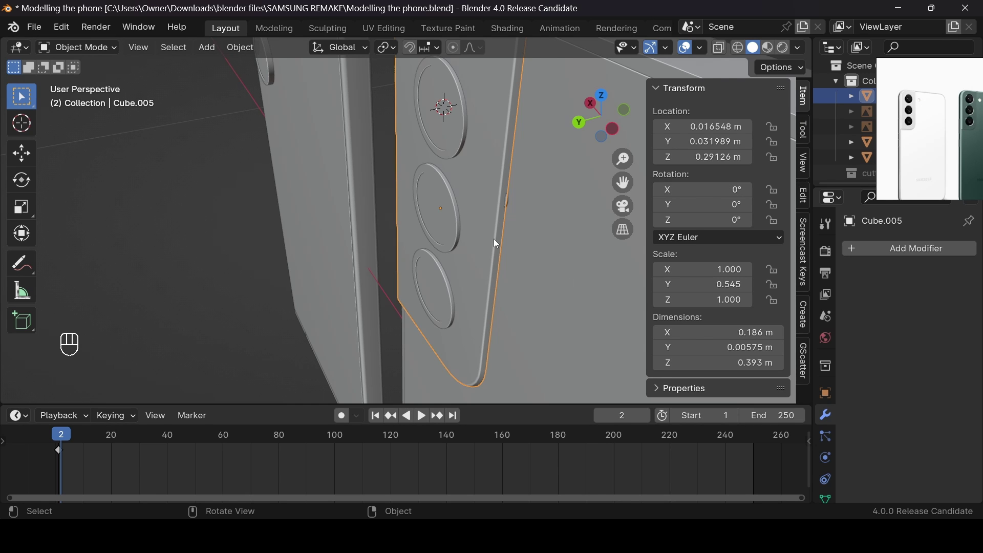
Try narrowing the camera plate along X to about 0.636 and compare it with the reference image
left_click_drag(580, 128, 593, 121)
key("s")
key("x")
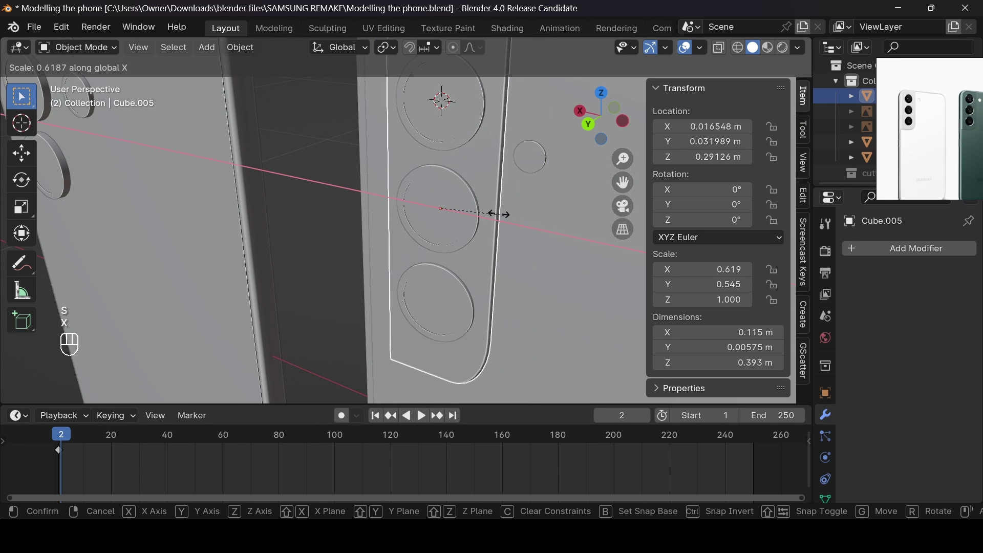
left_click(507, 219)
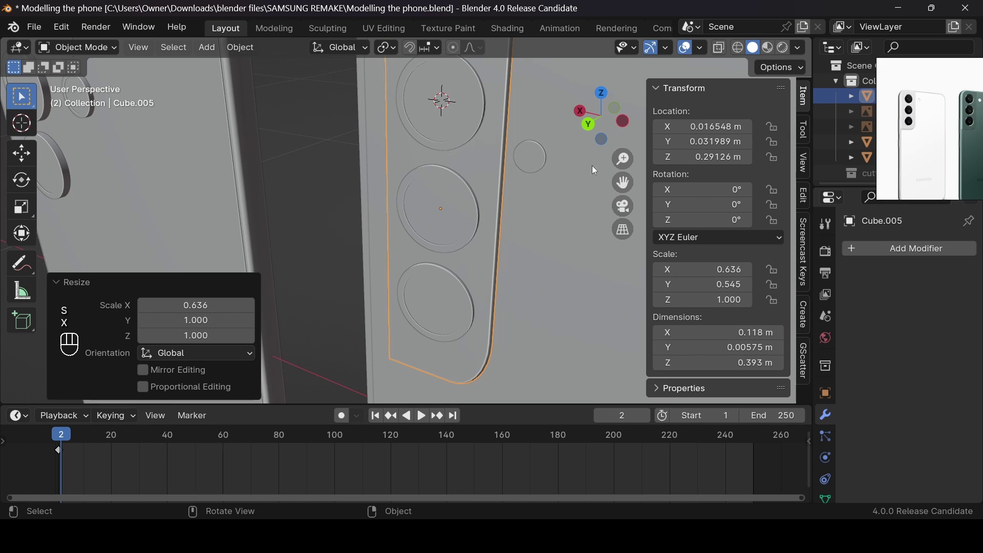
left_click_drag(602, 116, 530, 205)
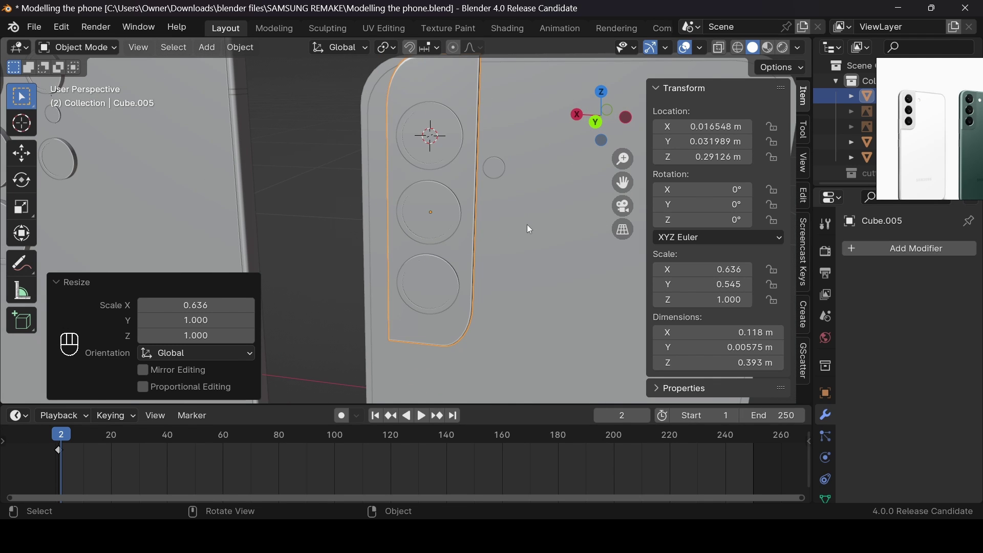
scroll(957, 85, "up", 4)
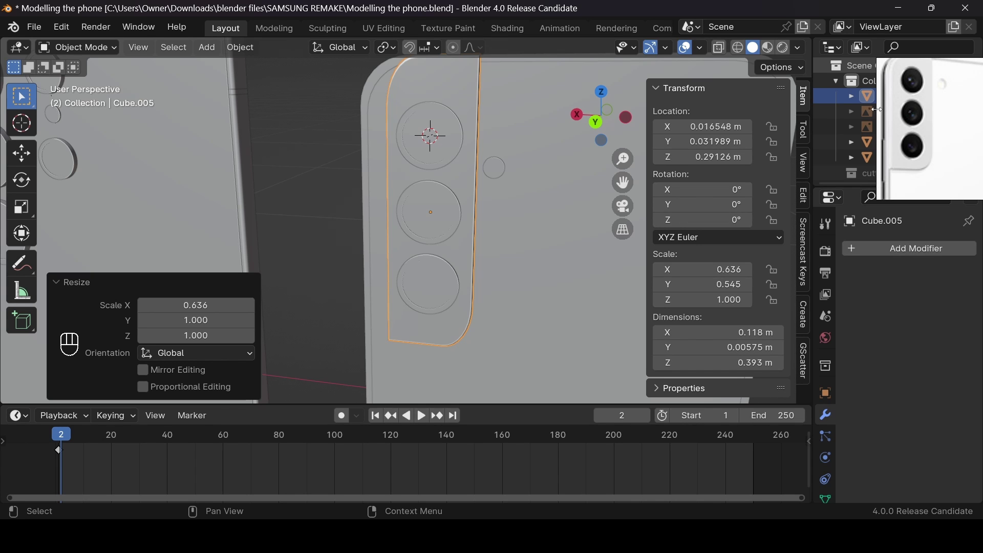
scroll(465, 233, "down", 3)
key("ctrl+z")
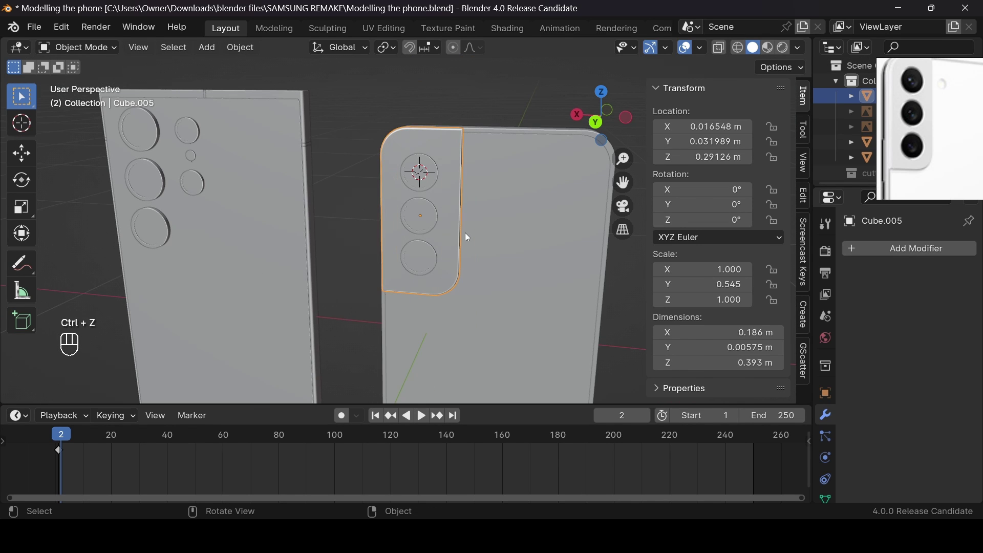
Move the small cylinder hidden beneath the plate's inner edge onto the back panel beside the island, about -0.053 m in X and 0.066 m in Z
key("alt+z")
left_click(455, 192)
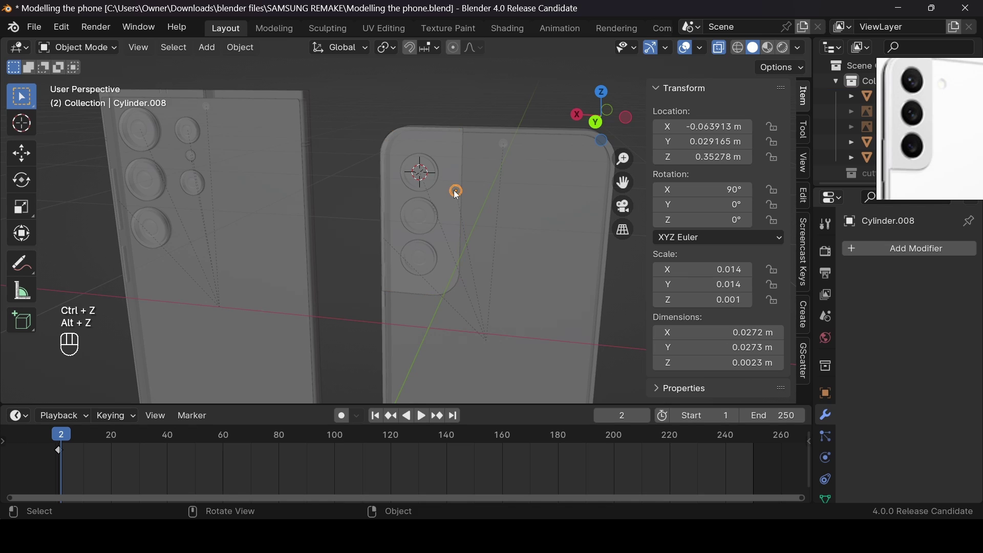
key("alt+z")
key("g")
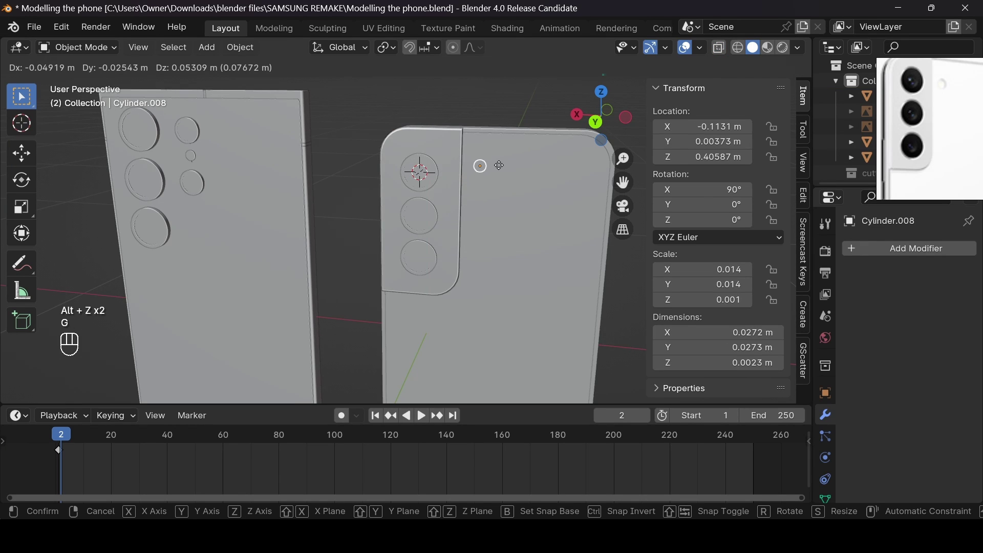
right_click(502, 170)
left_click(595, 122)
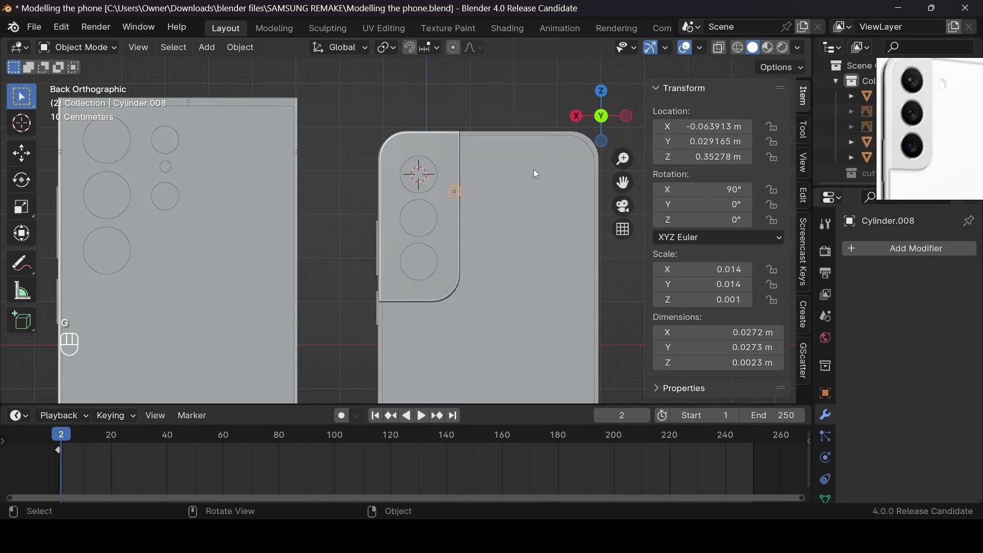
key("g")
left_click(536, 167)
middle_click_drag(536, 167, 497, 179)
scroll(542, 127, "up", 6)
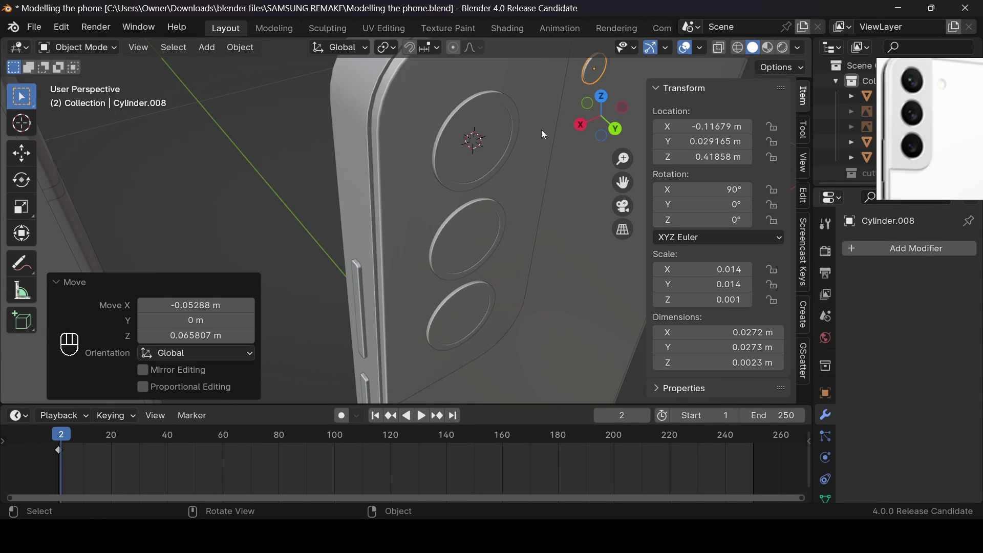
left_click(617, 128)
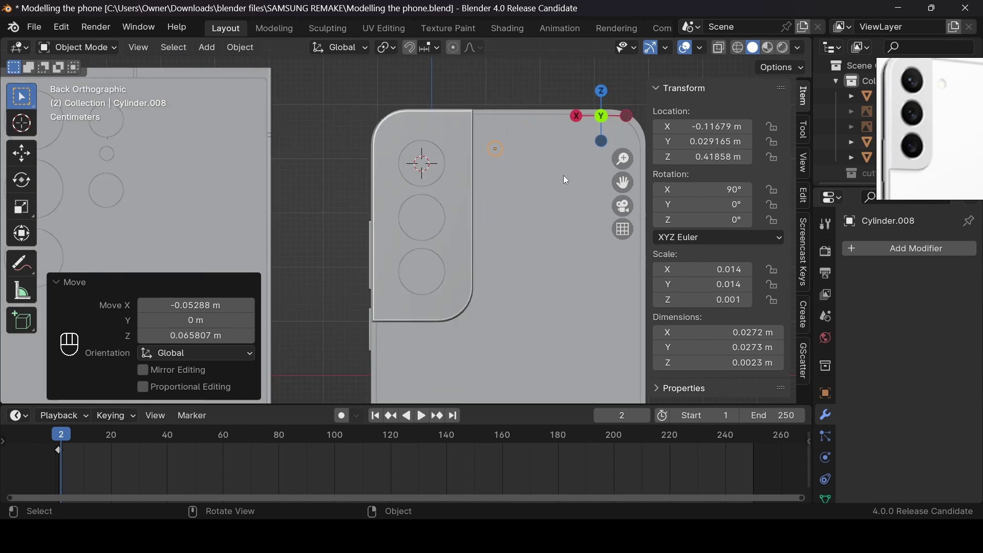
scroll(537, 184, "down", 5)
middle_click_drag(536, 184, 589, 170)
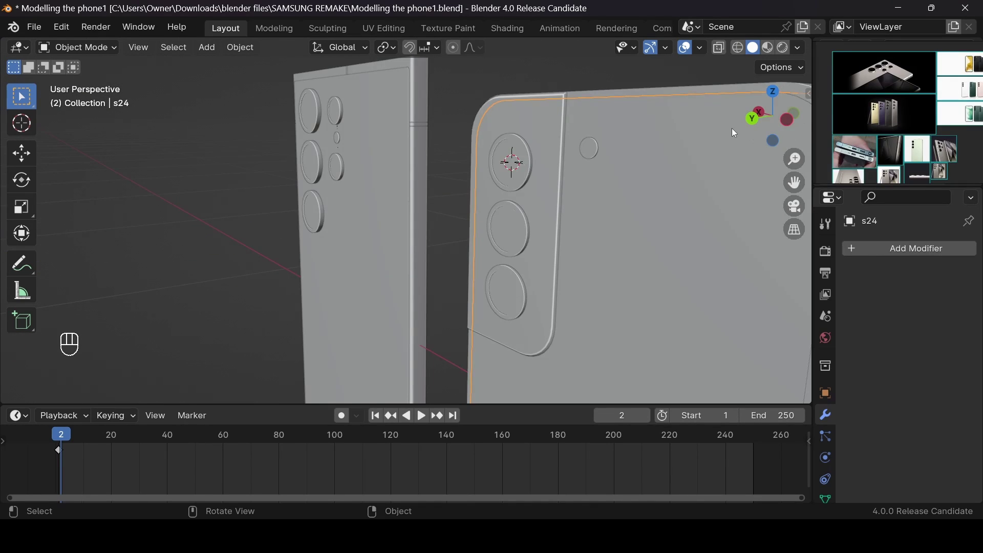
Parent the camera plate to the phone's back panel s24 as Object with Keep Transform
left_click_drag(773, 115, 773, 170)
middle_click_drag(773, 171, 700, 152)
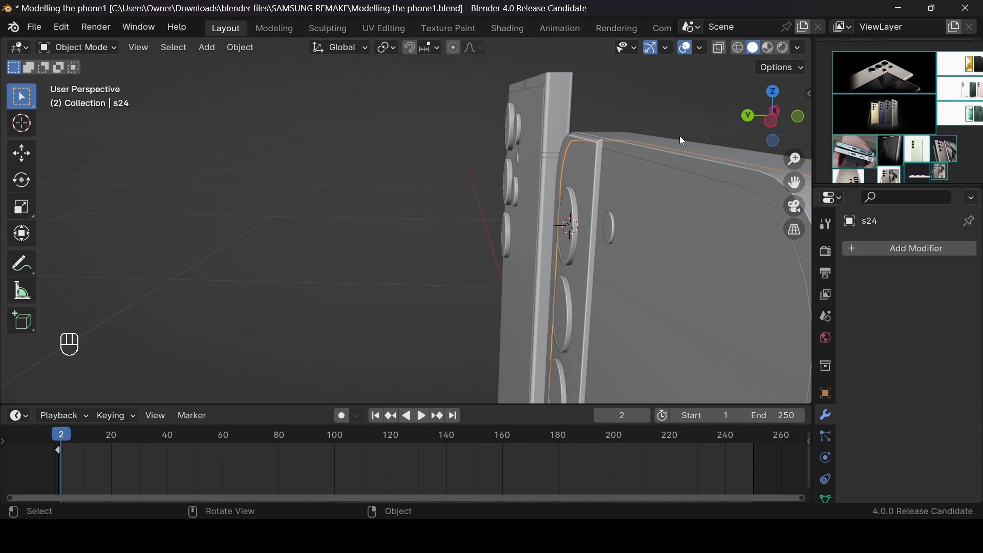
left_click(600, 163)
middle_click_drag(600, 163, 527, 227)
scroll(526, 226, "down", 3)
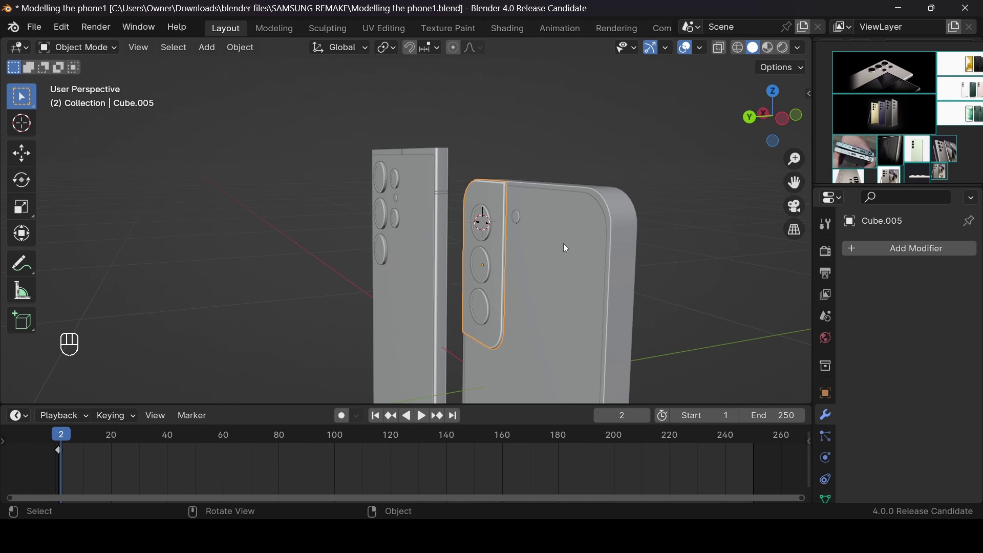
left_click(590, 242)
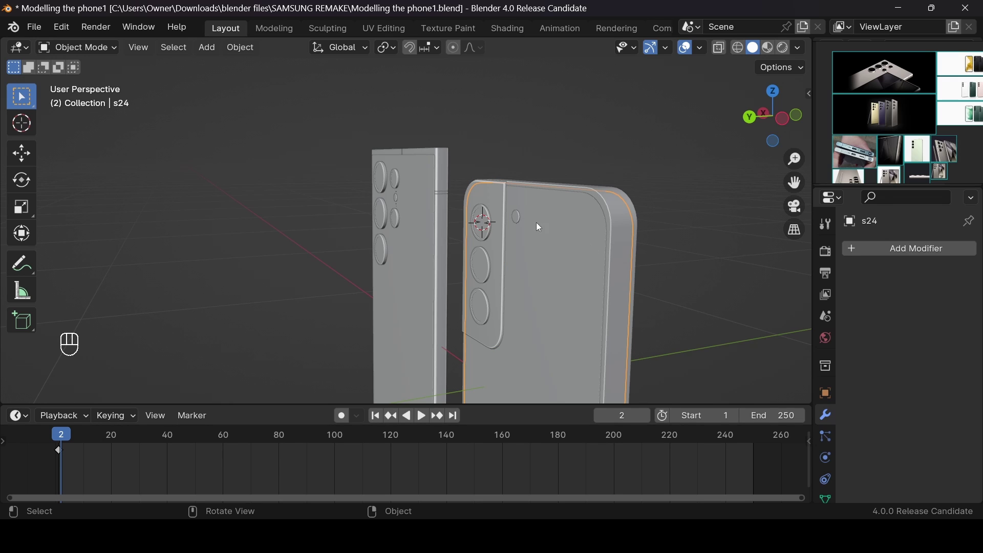
left_click(490, 204)
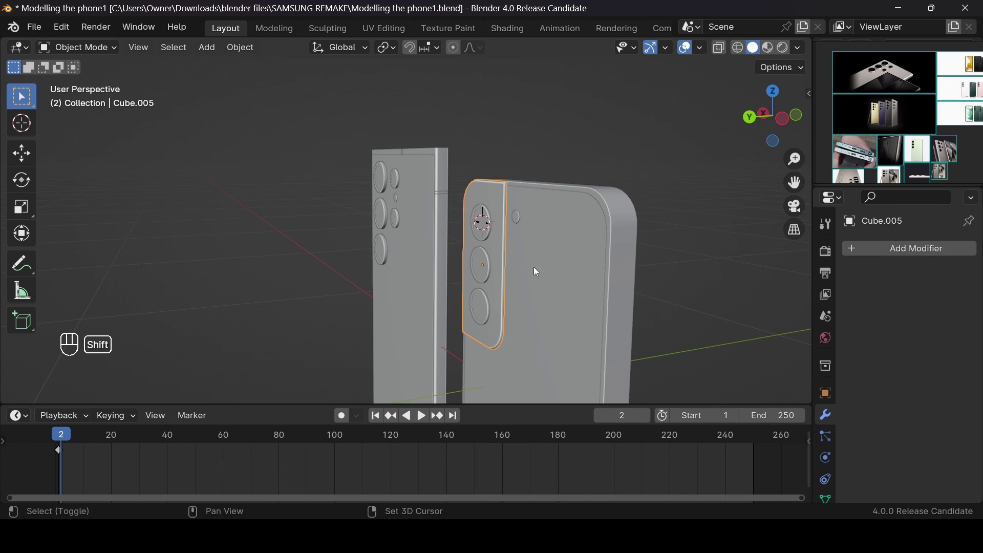
left_click(559, 280, "shift")
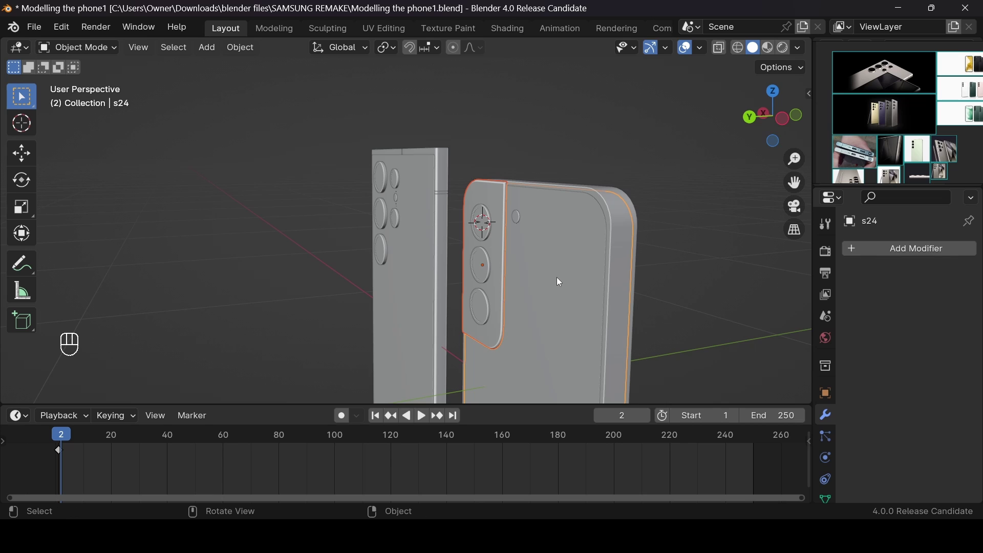
key("ctrl+p")
left_click(545, 293)
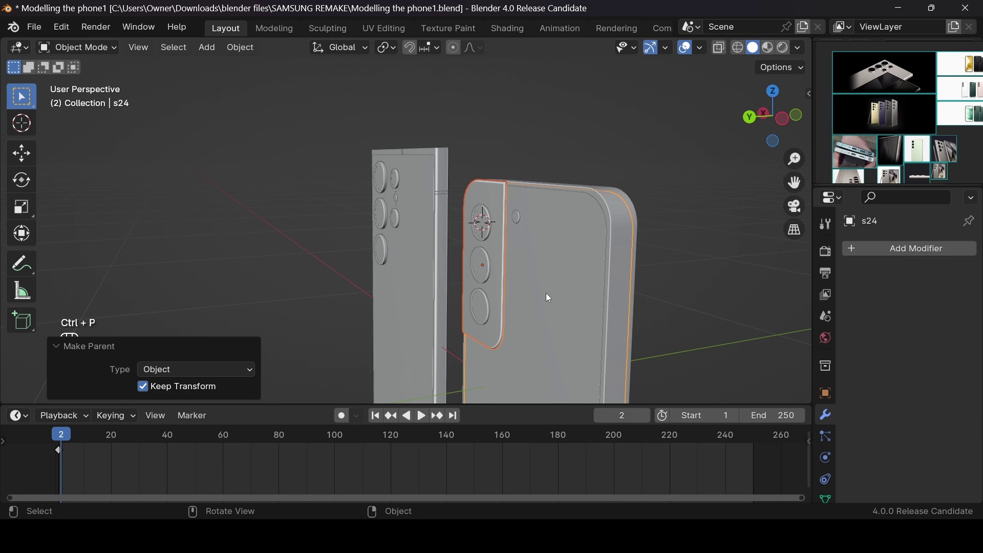
Try moving the back panel s24 on its own to test the camera plate's parenting
left_click(558, 284)
key("g")
left_click(568, 281)
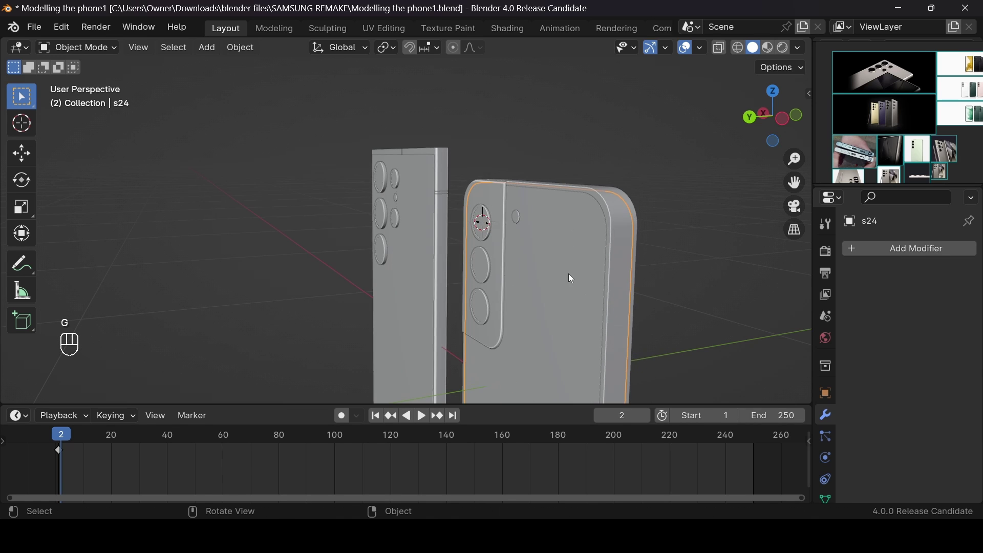
Examine how the camera plate, back panel and outer frame of the rounded phone meet, viewing them closely from the side and behind
scroll(570, 278, "up", 5)
middle_click_drag(570, 279, 558, 276)
left_click_drag(771, 115, 758, 118)
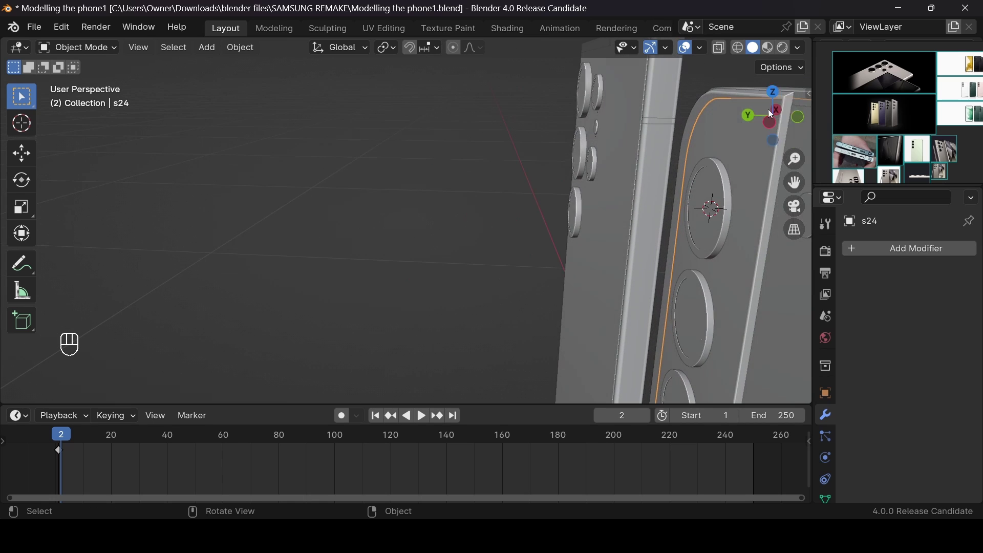
left_click_drag(795, 183, 652, 203)
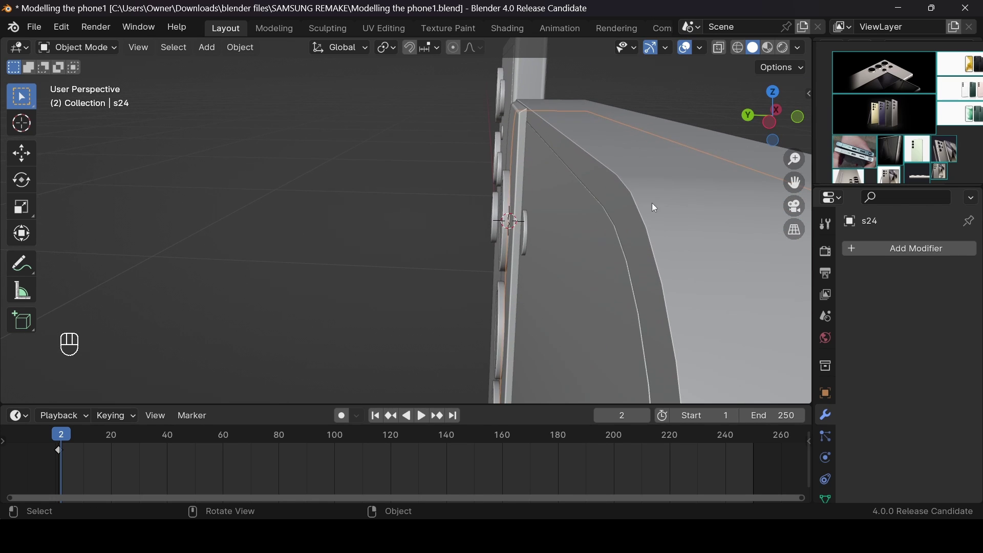
left_click(604, 204)
middle_click_drag(592, 189, 624, 142)
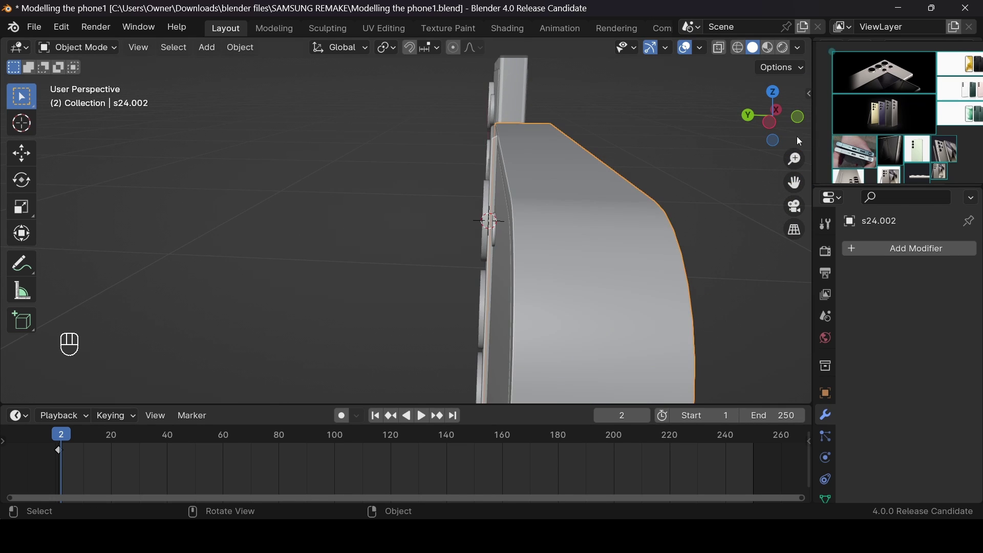
scroll(640, 130, "down", 5)
left_click_drag(768, 115, 837, 112)
left_click_drag(794, 182, 830, 187)
scroll(709, 182, "down", 3)
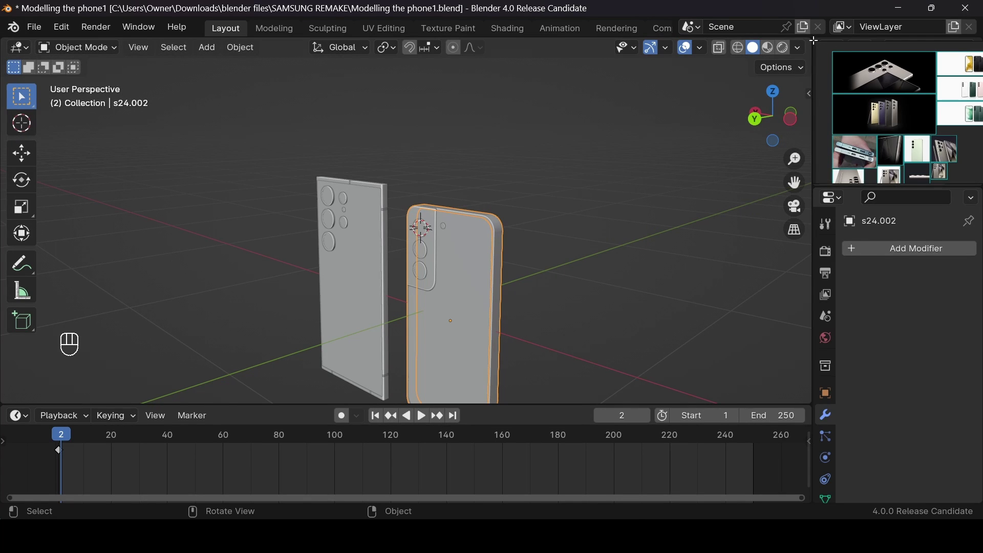
right_click(815, 40)
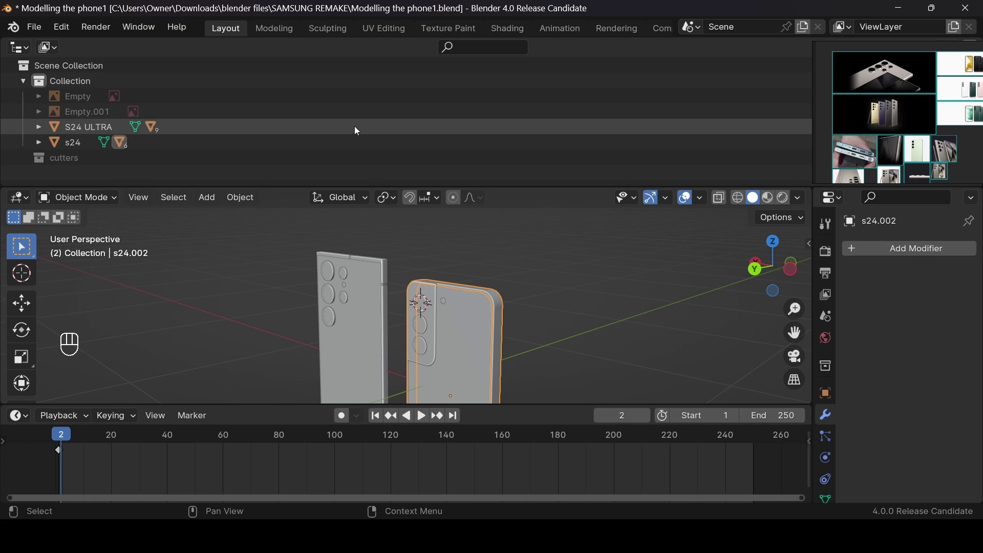
right_click(459, 185)
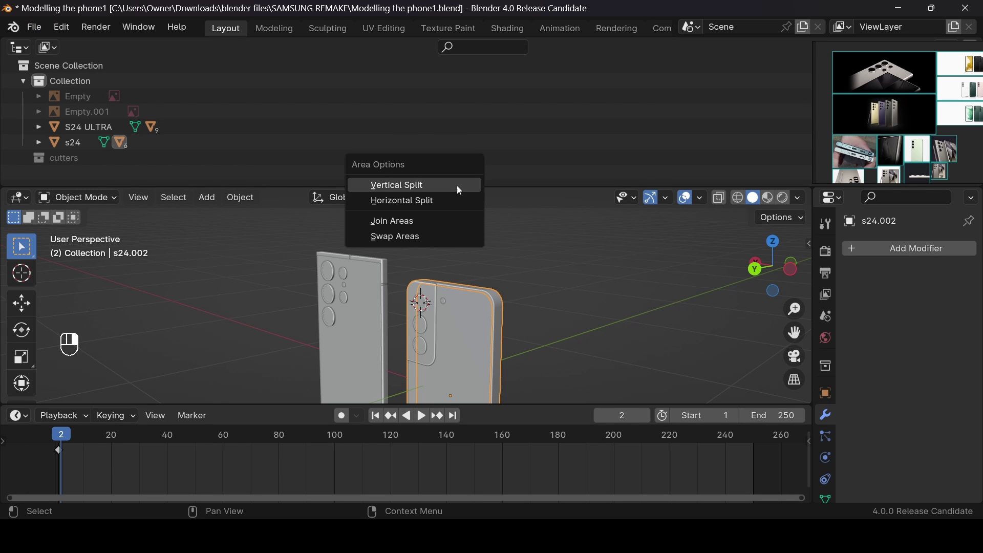
left_click(447, 220)
left_click(465, 108)
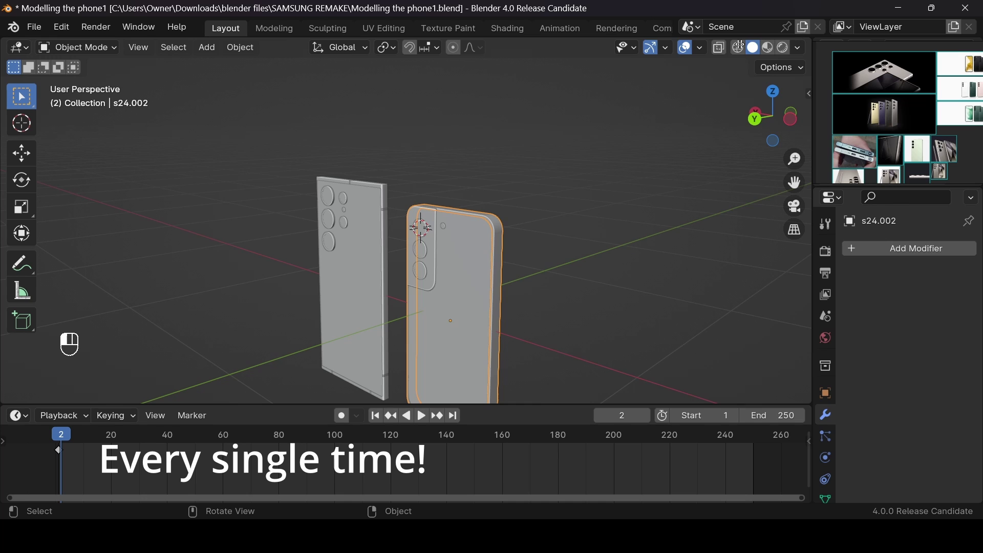
Split the 3D viewport vertically into two side-by-side views, a narrow one beside a wide one
left_click_drag(631, 61, 502, 72)
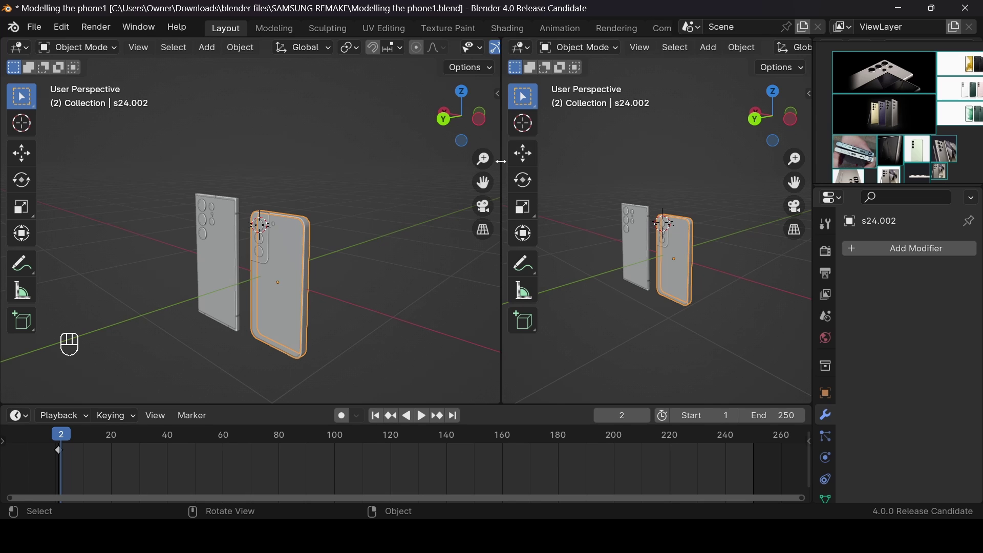
left_click_drag(501, 161, 227, 161)
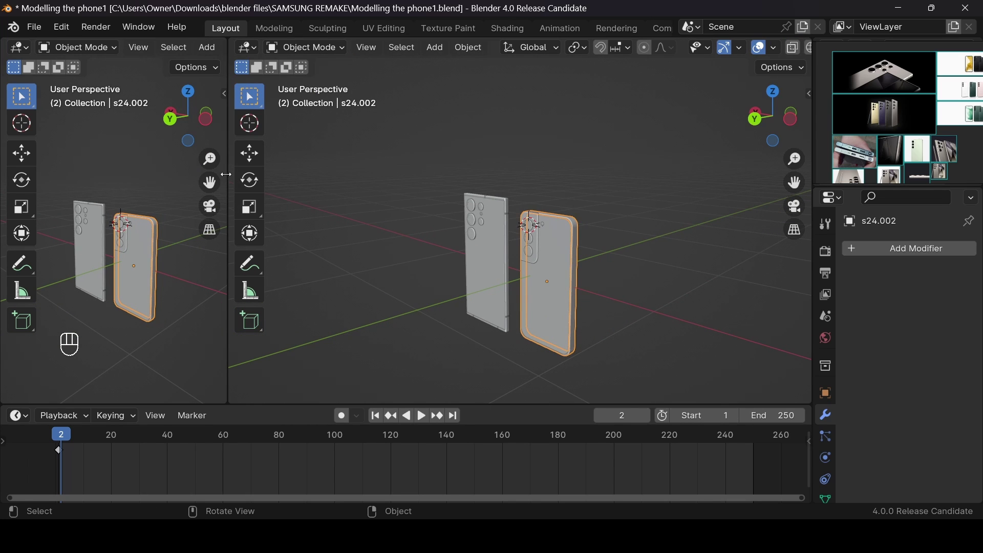
left_click_drag(225, 175, 137, 175)
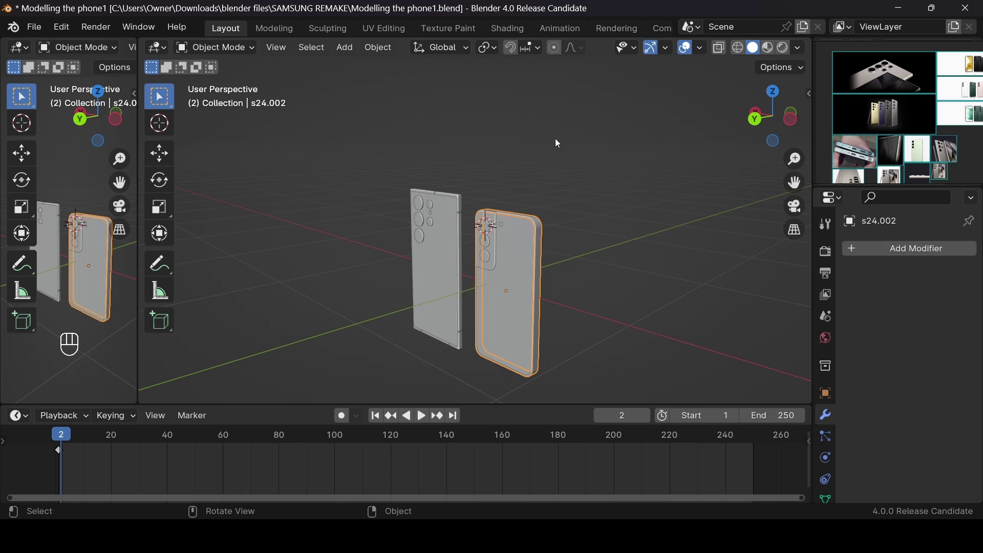
Add a camera and align it to a perspective view looking straight at the backs of both phones
left_click(755, 119)
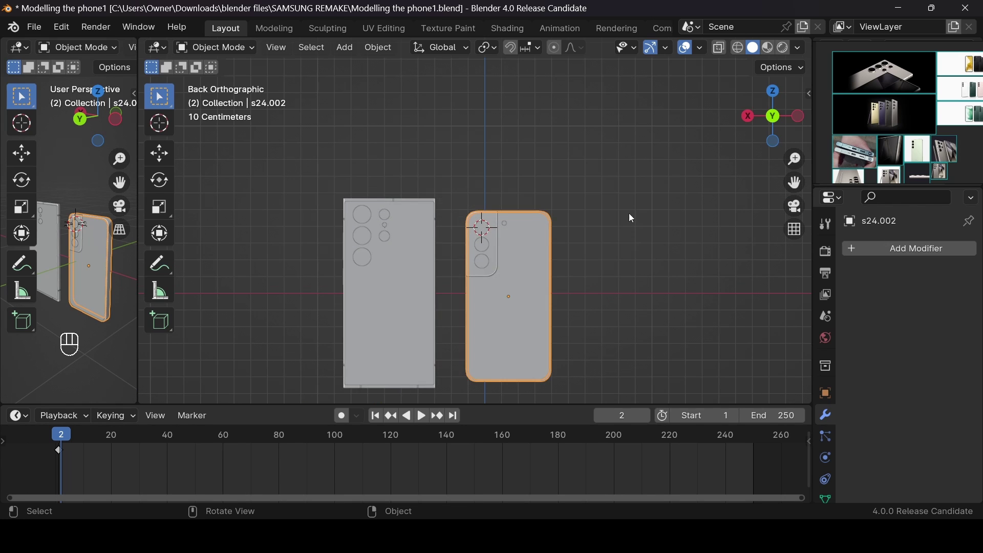
left_click_drag(747, 127, 661, 196)
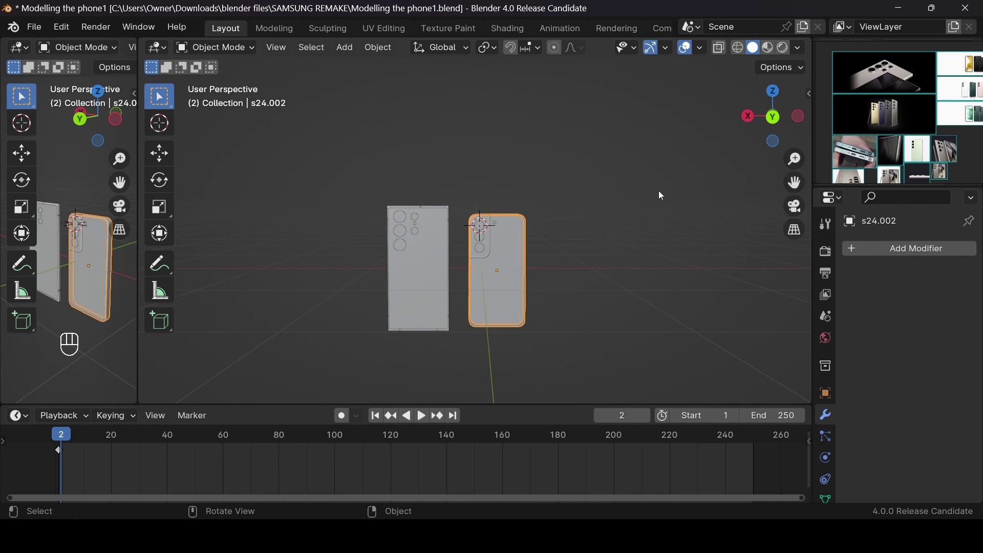
key("shift+a")
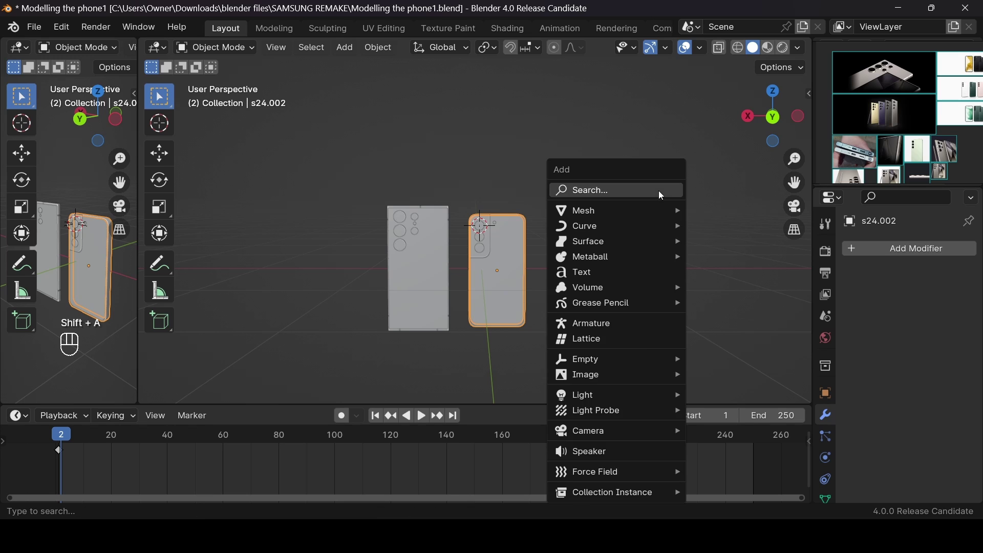
type("cam")
key("Return")
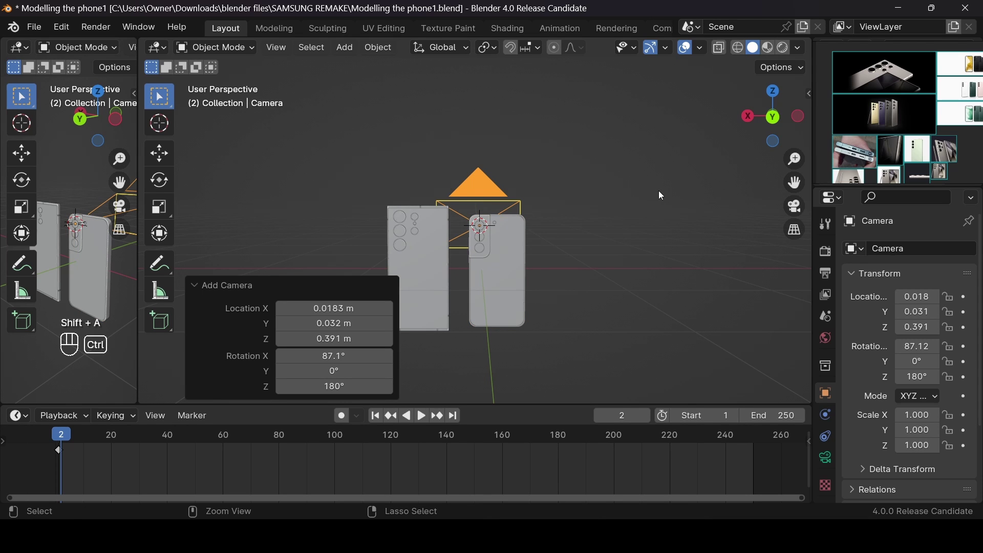
key("ctrl+alt+KP_0")
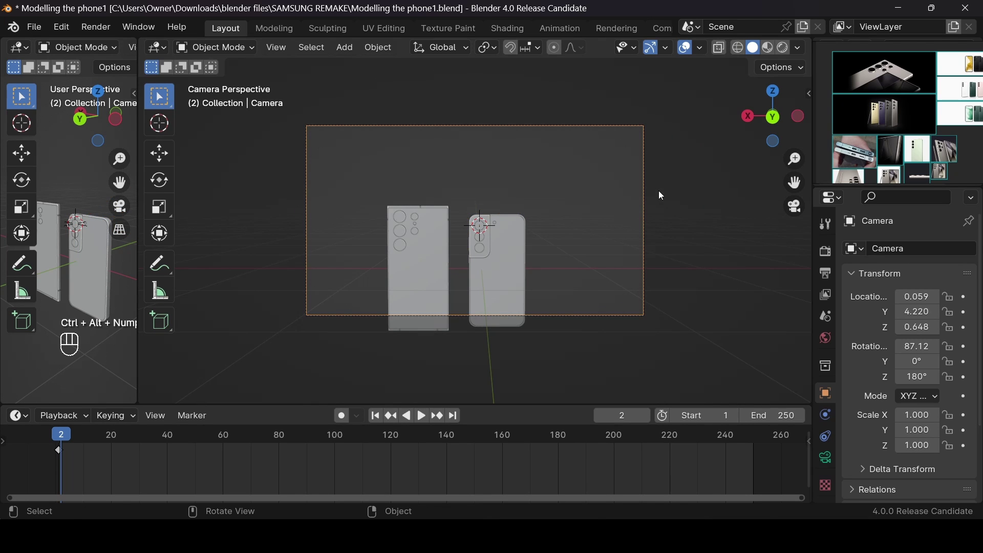
Frame both phones by moving the camera about -0.356 m along global Z, -0.868 m along local Z and -0.046 m along global Z
key("g")
key("z")
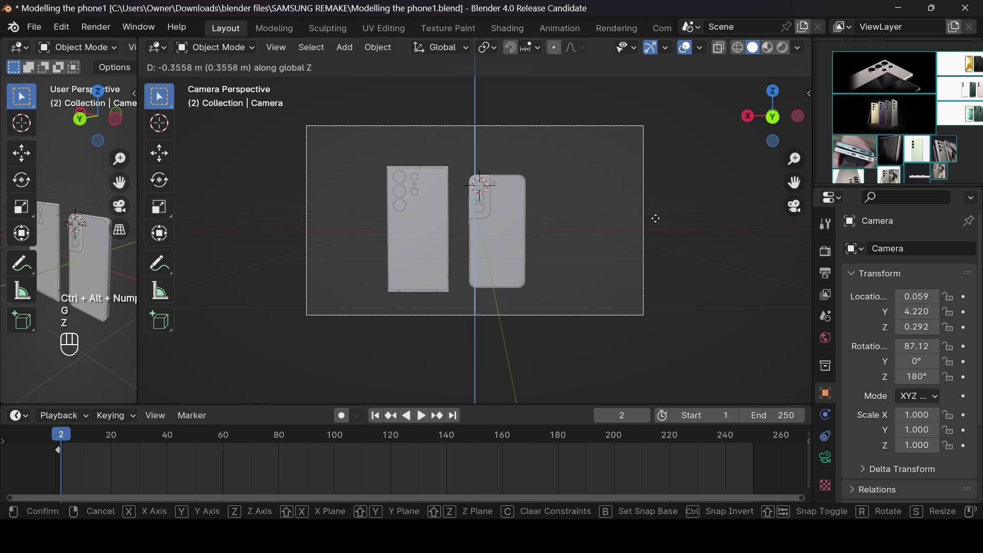
left_click(655, 217)
key("g")
key("z")
key("z")
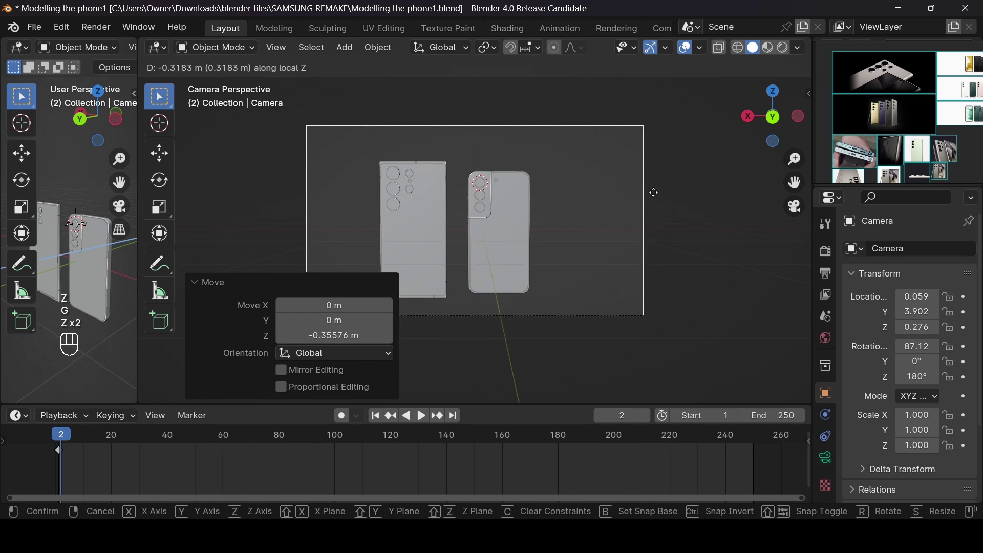
left_click(654, 188)
key("g")
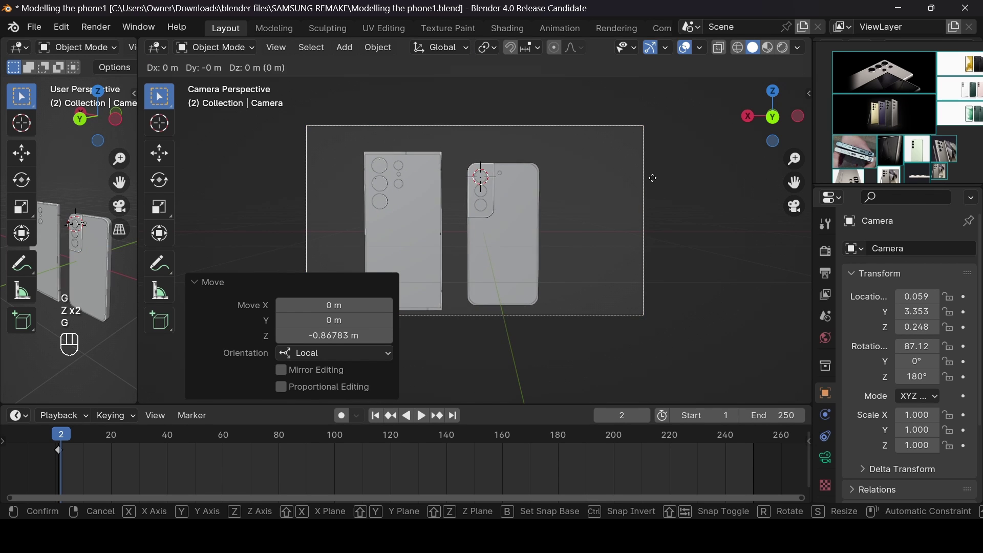
key("z")
left_click(651, 187)
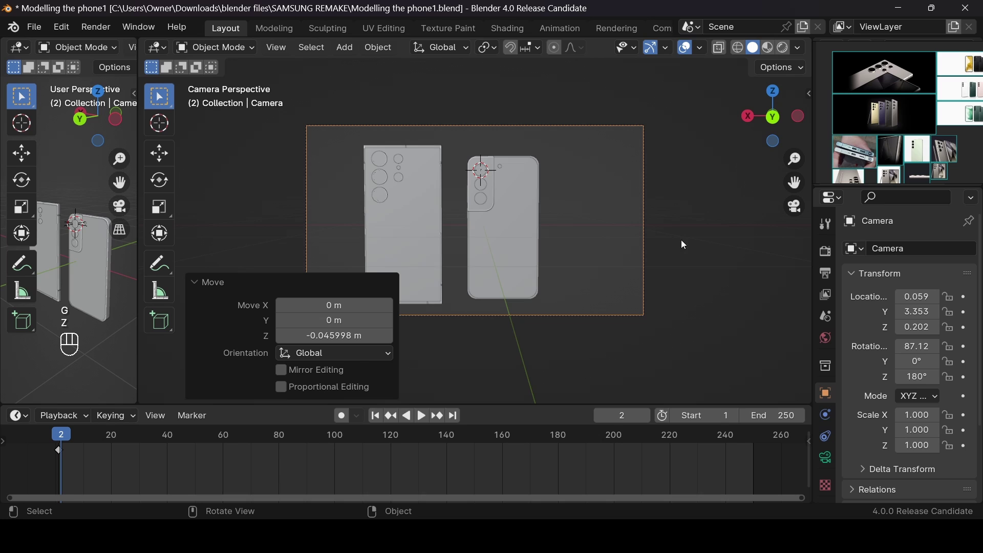
Set the camera's passepartout opacity to 1.000 and display the wide camera view in Material Preview shading
left_click(825, 457)
scroll(927, 444, "down", 2)
left_click(866, 474)
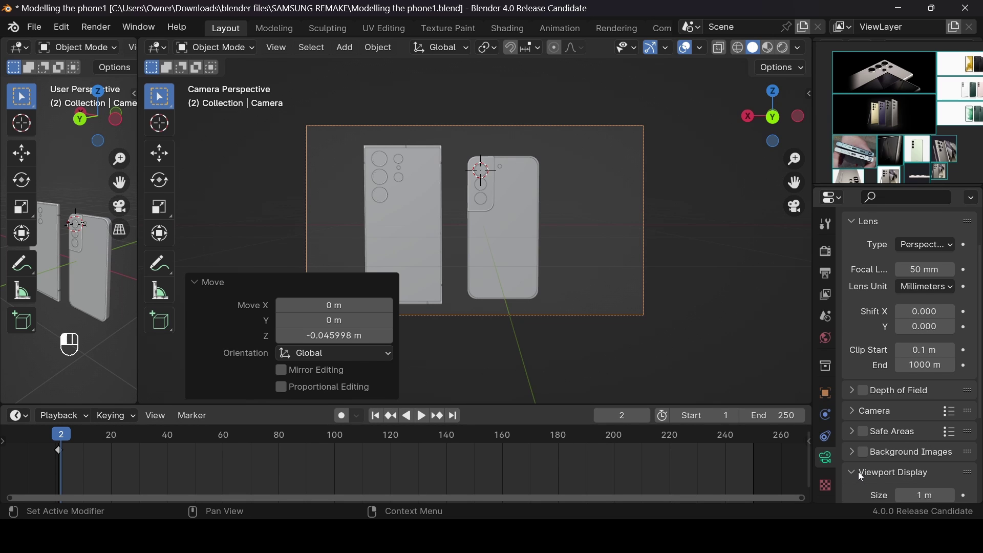
scroll(877, 473, "down", 5)
left_click_drag(938, 451, 967, 451)
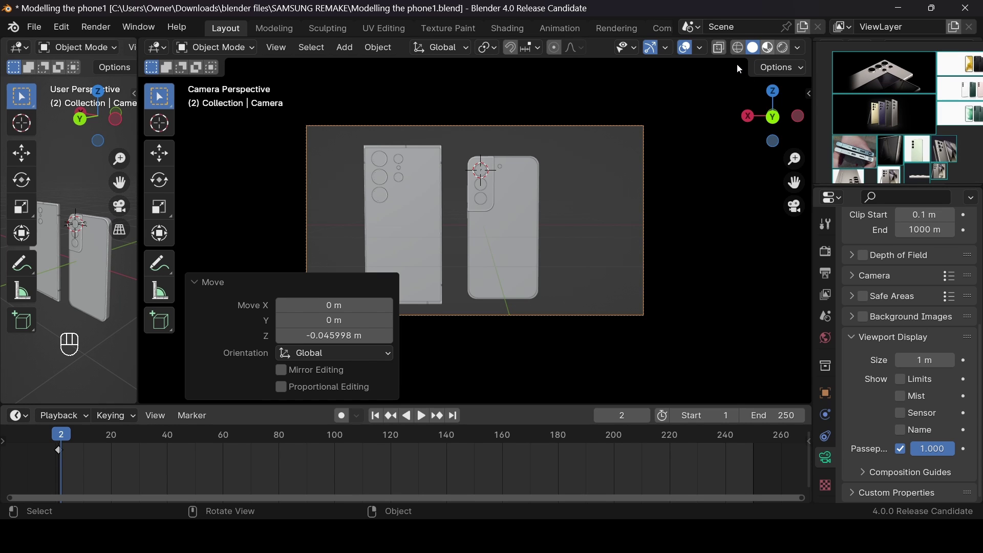
left_click(772, 49)
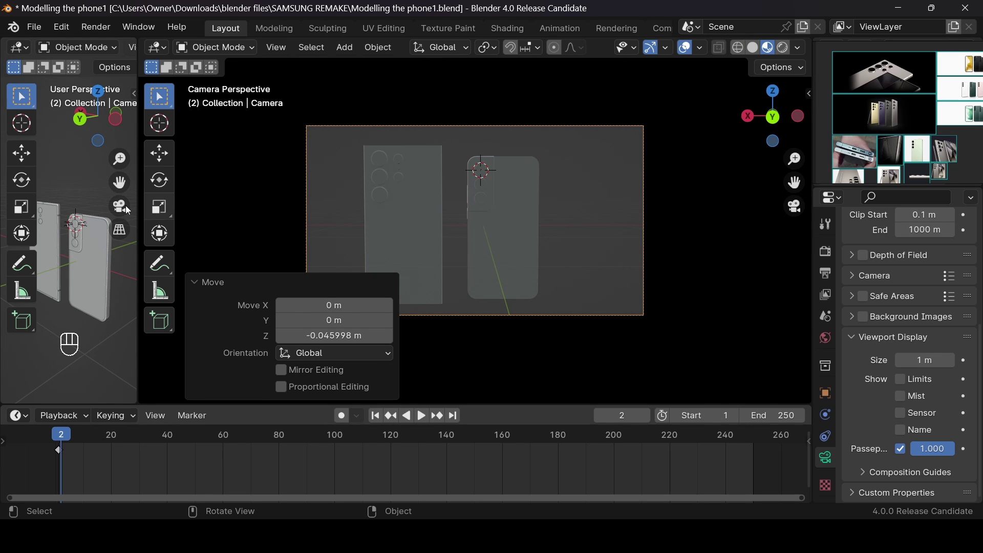
mouse_move(136, 196)
left_mouse_down()
mouse_move(303, 194)
mouse_move(128, 190)
left_mouse_up()
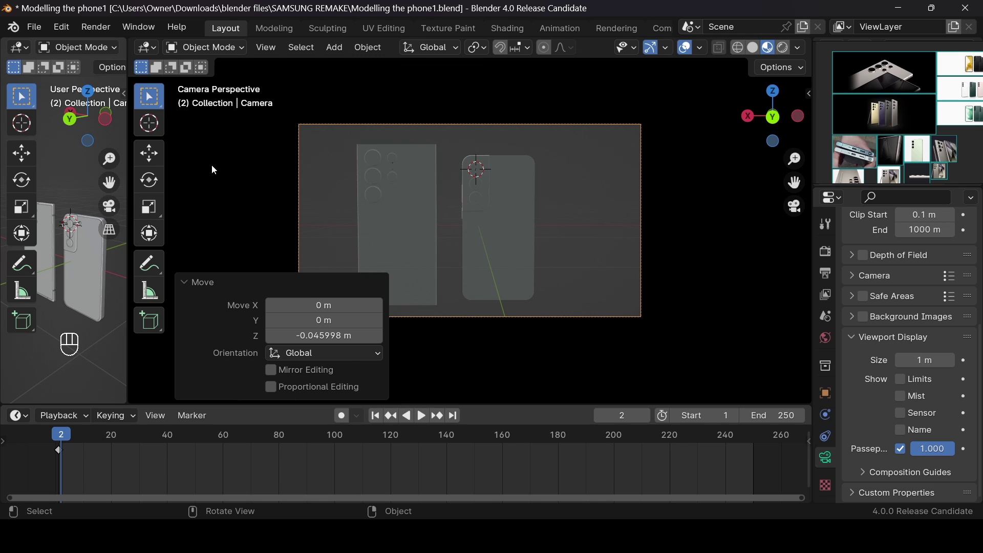
Set the scene's render engine to Cycles
left_click(825, 251)
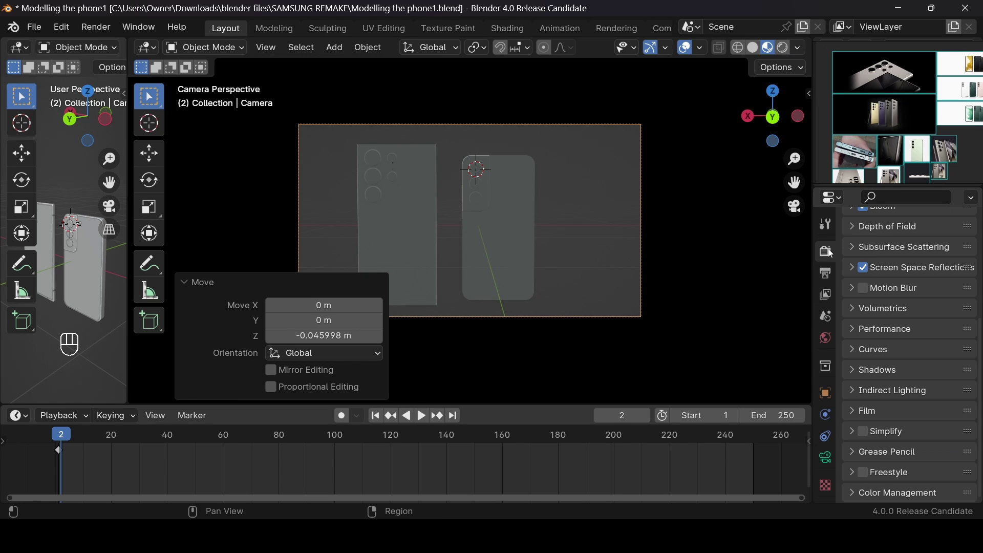
scroll(919, 253, "up", 6)
left_click(933, 249)
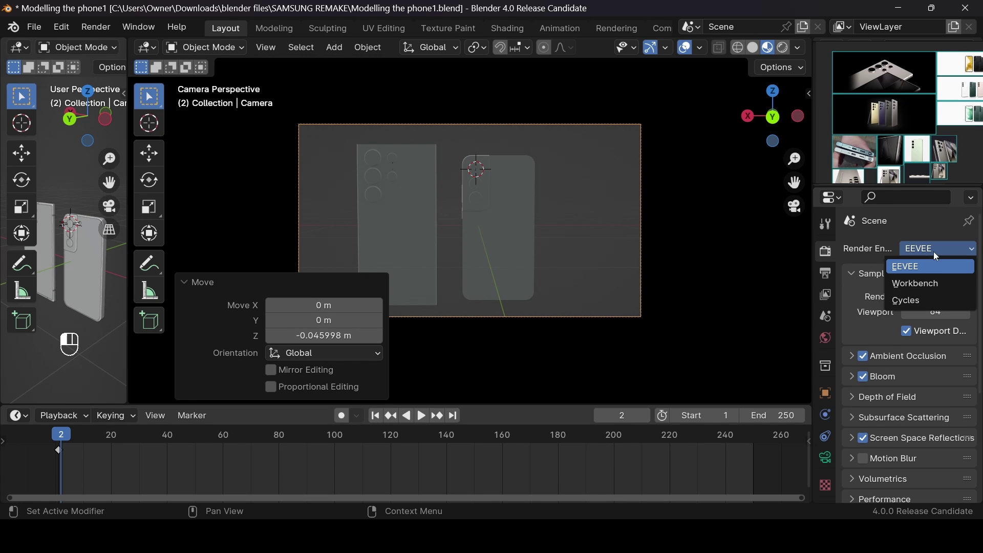
left_click(933, 300)
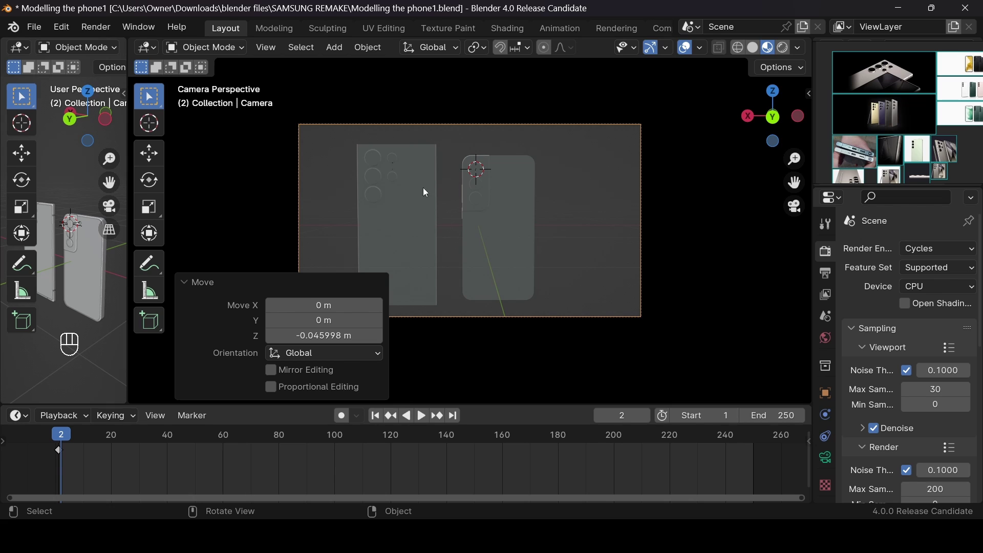
Light the camera view's Material Preview with the overcast outdoor HDRI instead of the forest one
scroll(458, 195, "up", 4)
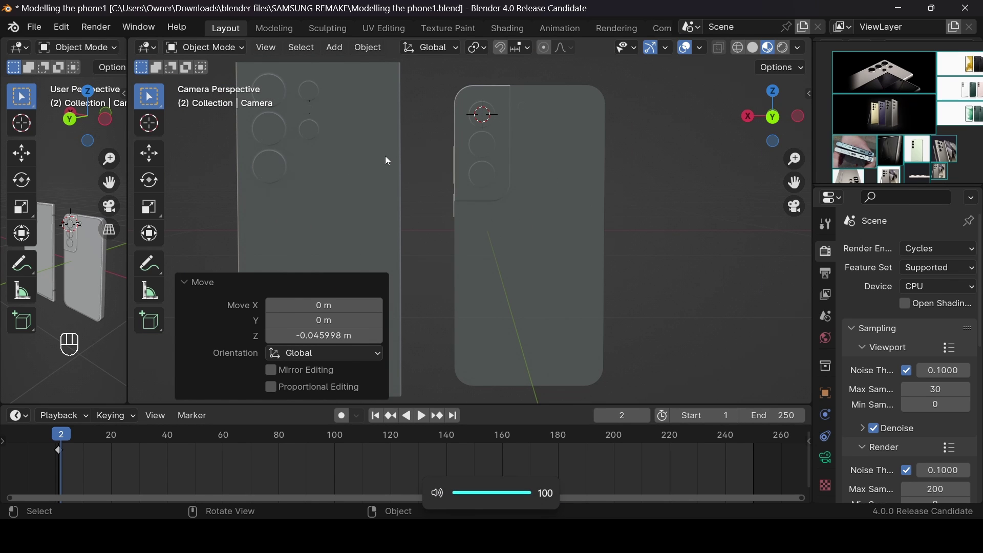
left_click(796, 49)
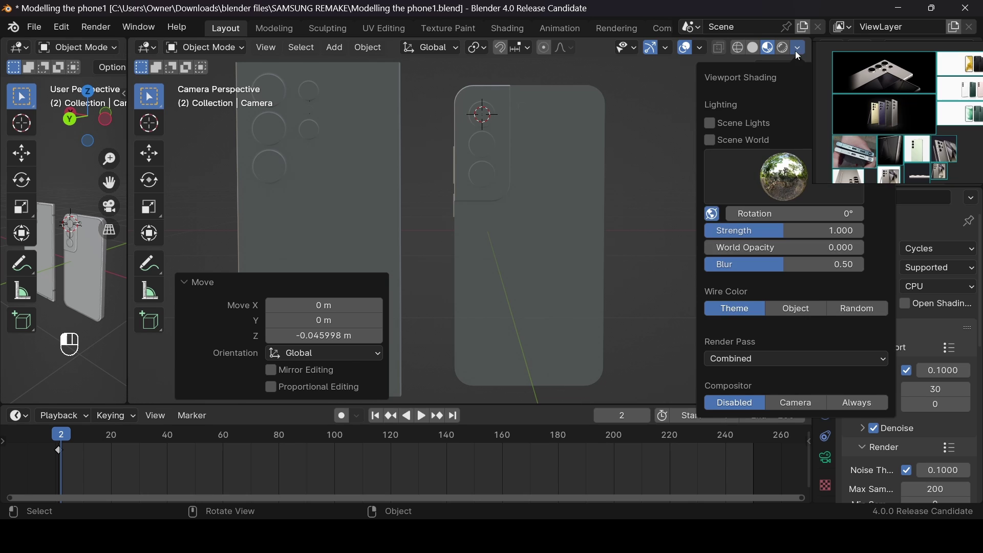
left_click(777, 187)
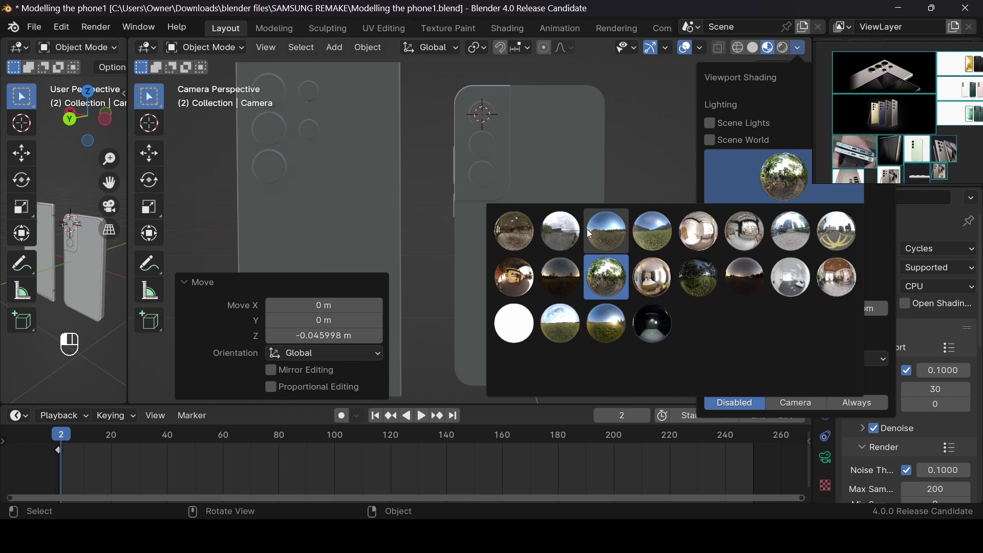
left_click(569, 225)
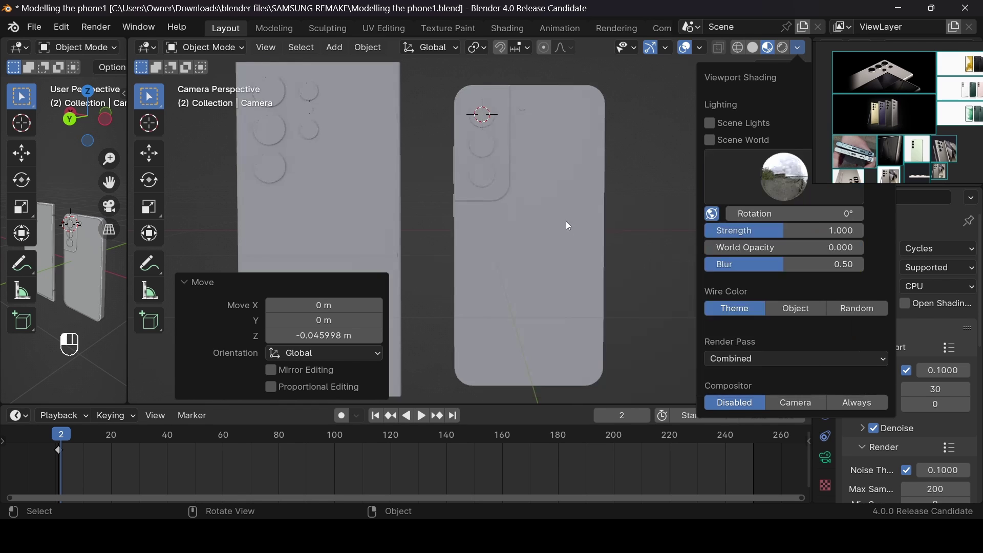
scroll(514, 124, "down", 5)
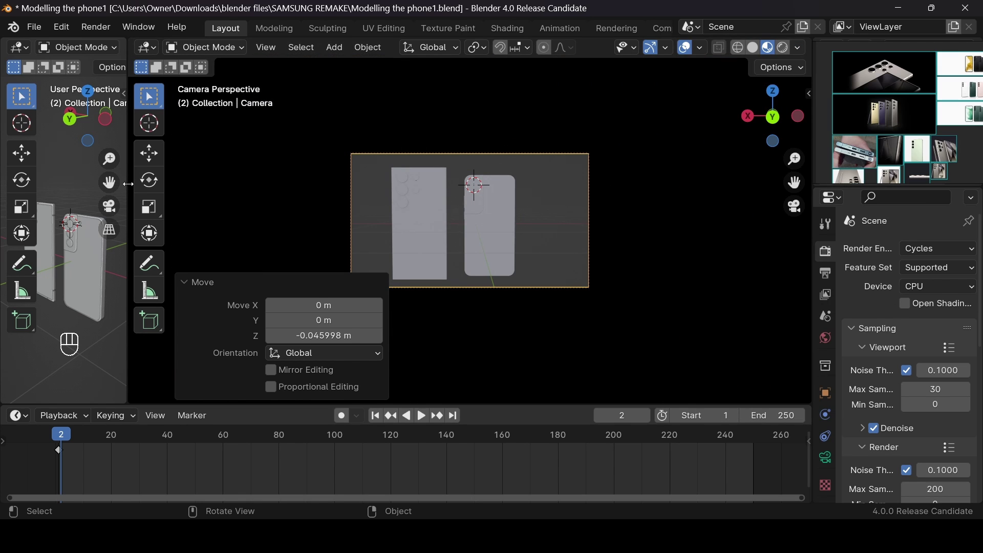
Widen the working viewport so it shares the space with the camera view, and fit both phones in each
left_click_drag(130, 190, 487, 208)
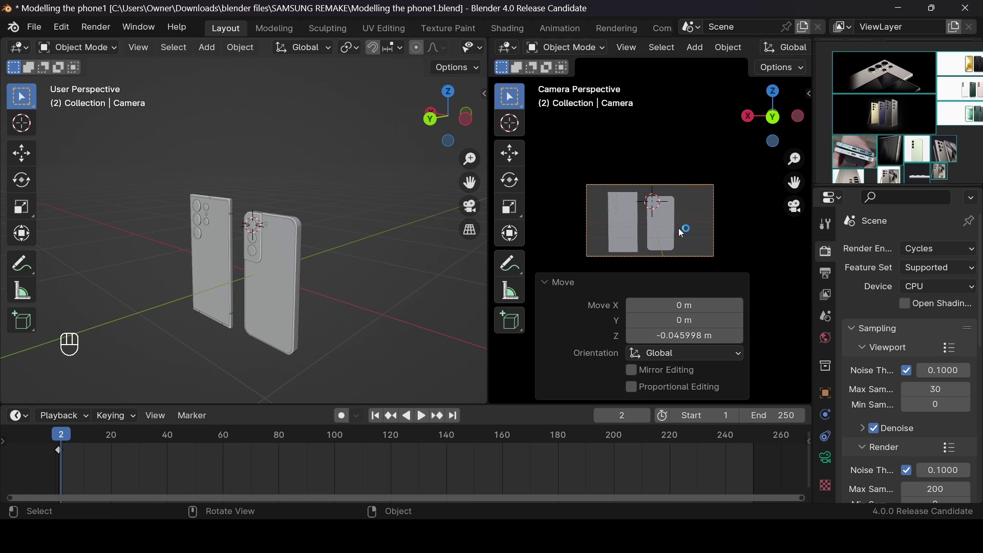
scroll(688, 231, "up", 4)
scroll(655, 232, "down", 2)
middle_click_drag(408, 123, 383, 116, "shift")
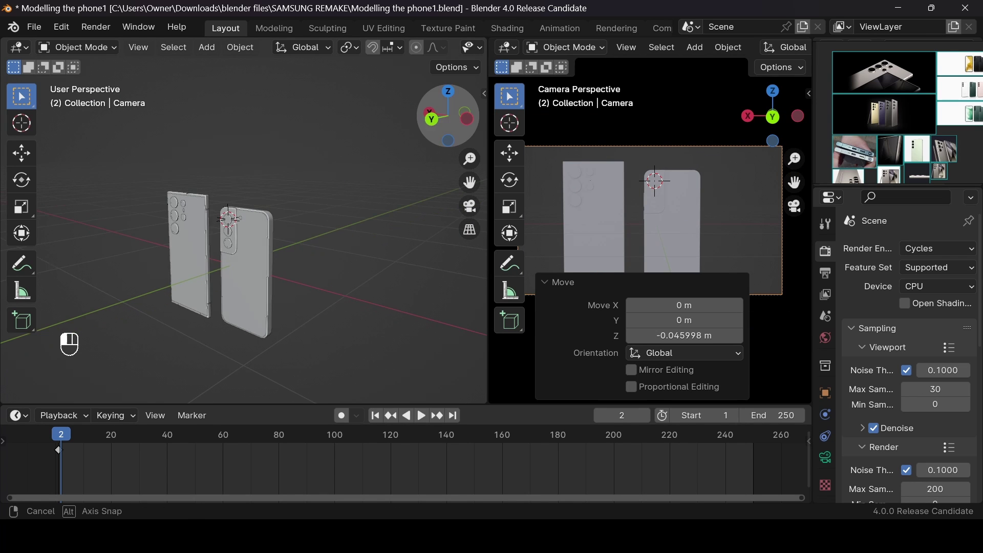
Enlarge the timeline area beneath the viewports and turn it into a Shader Editor
left_click_drag(332, 403, 364, 285)
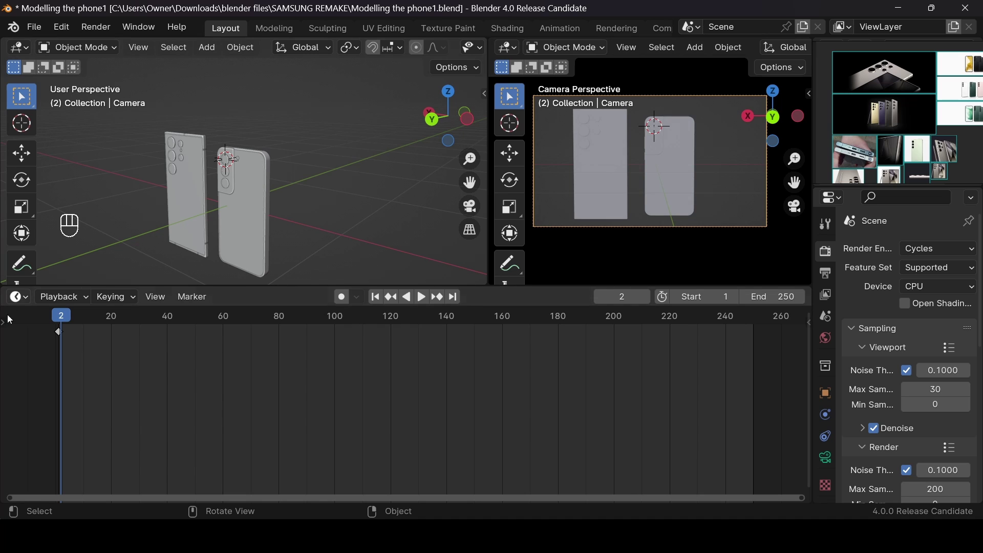
left_click(16, 296)
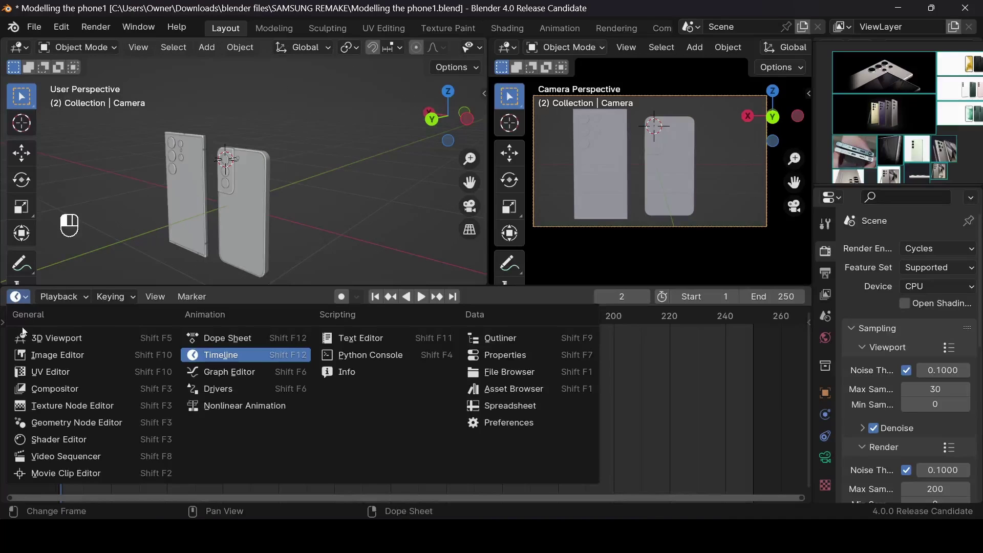
left_click(54, 436)
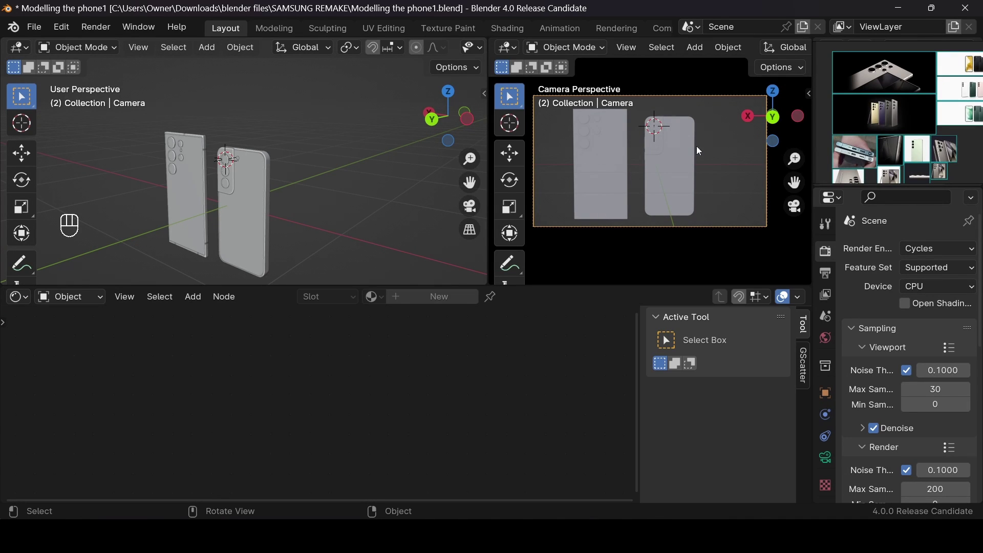
Select the S24 ULTRA phone and frame its rear camera end closely in the working viewport
left_click(173, 190)
scroll(179, 209, "up", 3)
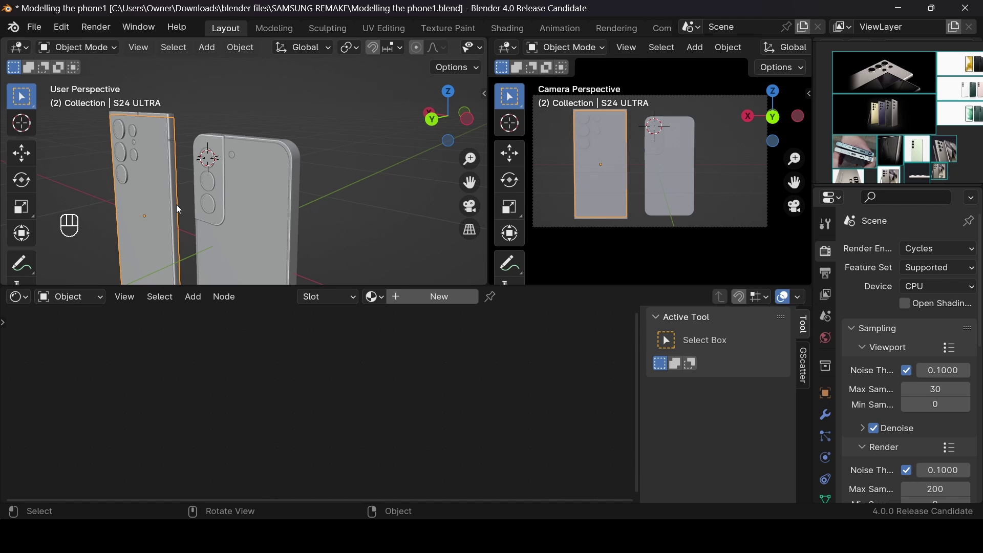
key("KP_Decimal")
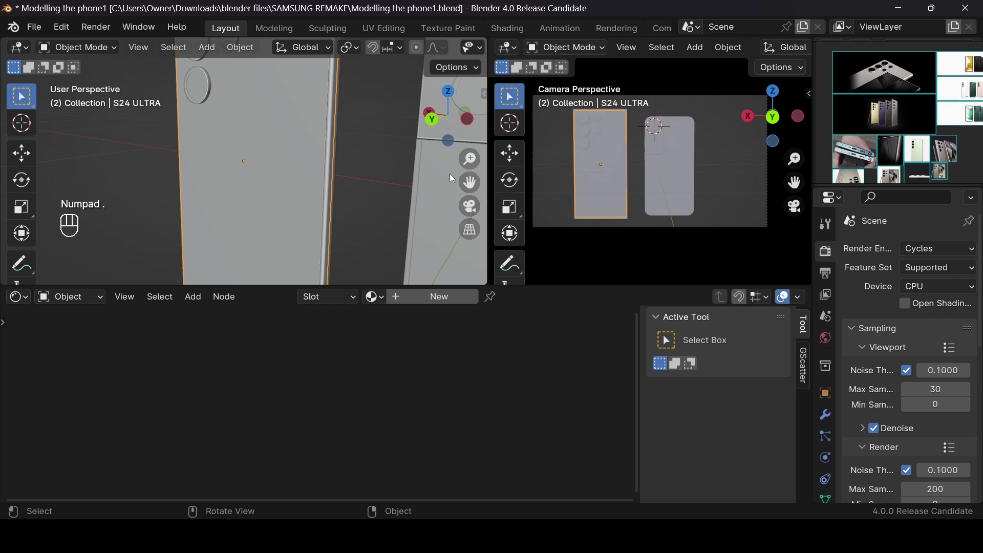
scroll(452, 178, "down", 5)
Examine the S24 Ultra reference photos for the back colour, metallic frame finish and camera lens details
middle_click_drag(857, 97, 933, 92)
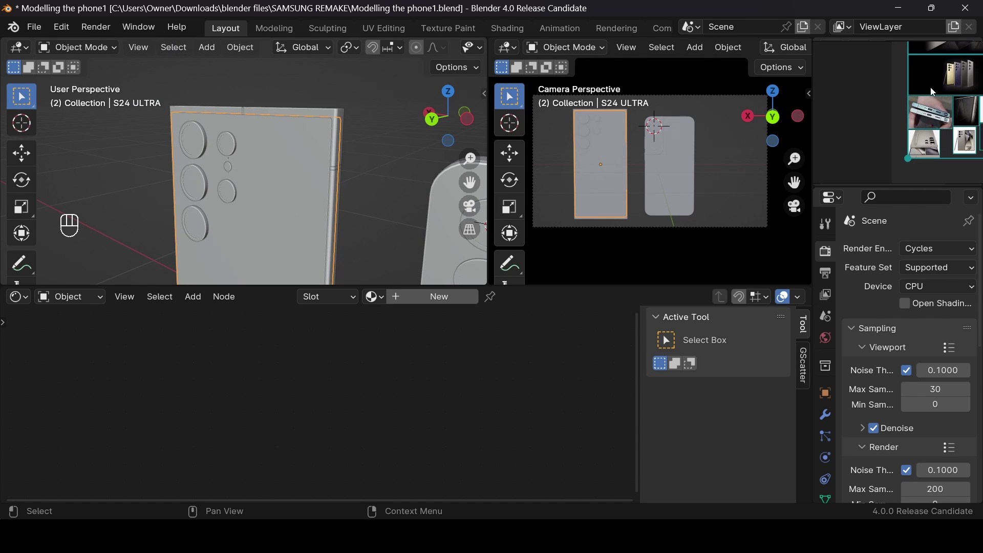
scroll(937, 100, "up", 6)
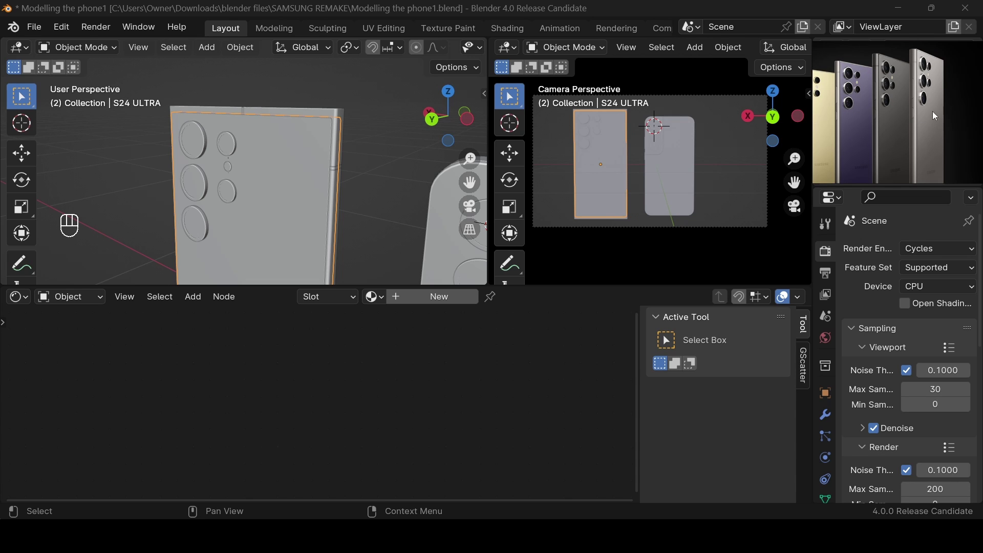
scroll(934, 100, "down", 5)
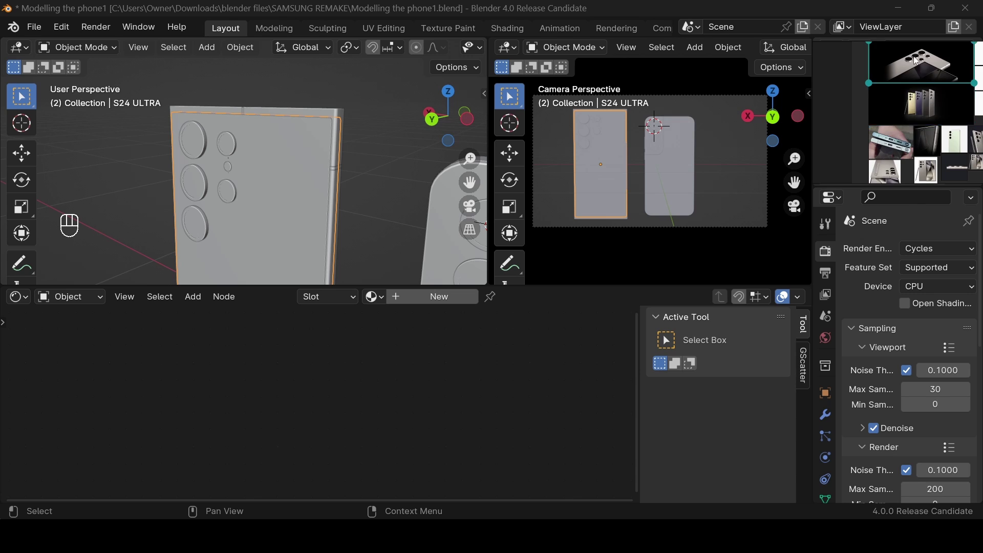
scroll(916, 83, "up", 5)
left_click_drag(916, 84, 919, 167)
scroll(918, 167, "down", 5)
scroll(904, 129, "up", 2)
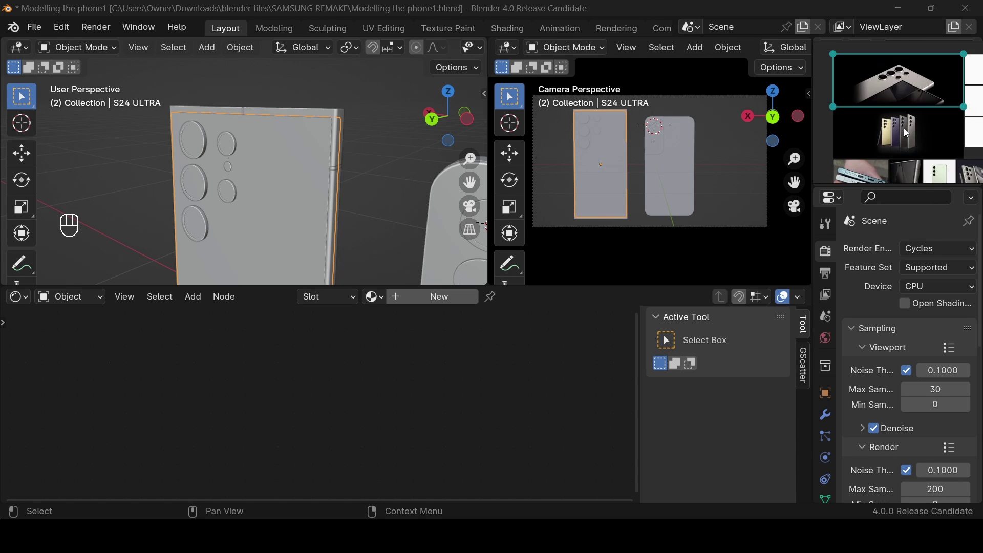
scroll(913, 149, "down", 2)
scroll(914, 158, "up", 5)
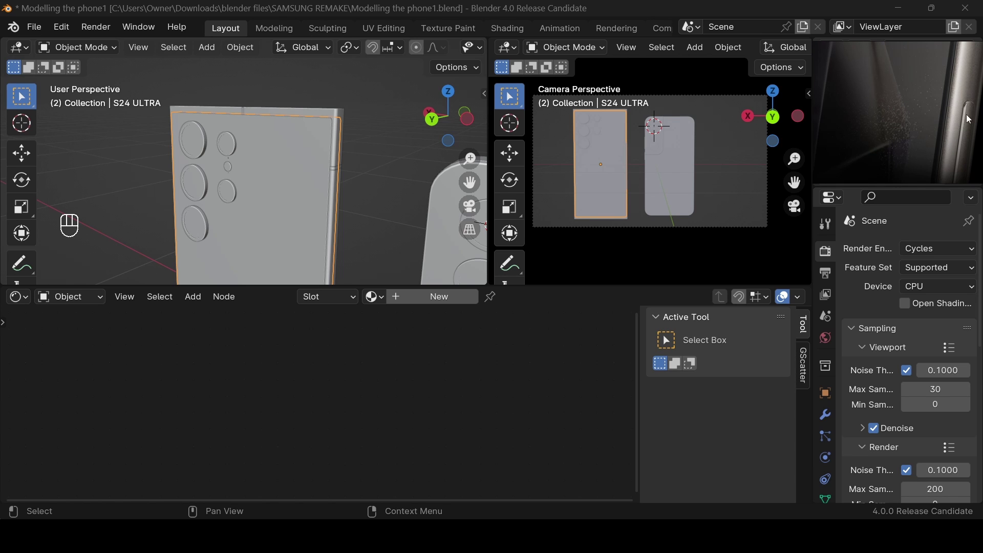
scroll(954, 130, "down", 3)
scroll(954, 130, "up", 2)
scroll(954, 130, "down", 3)
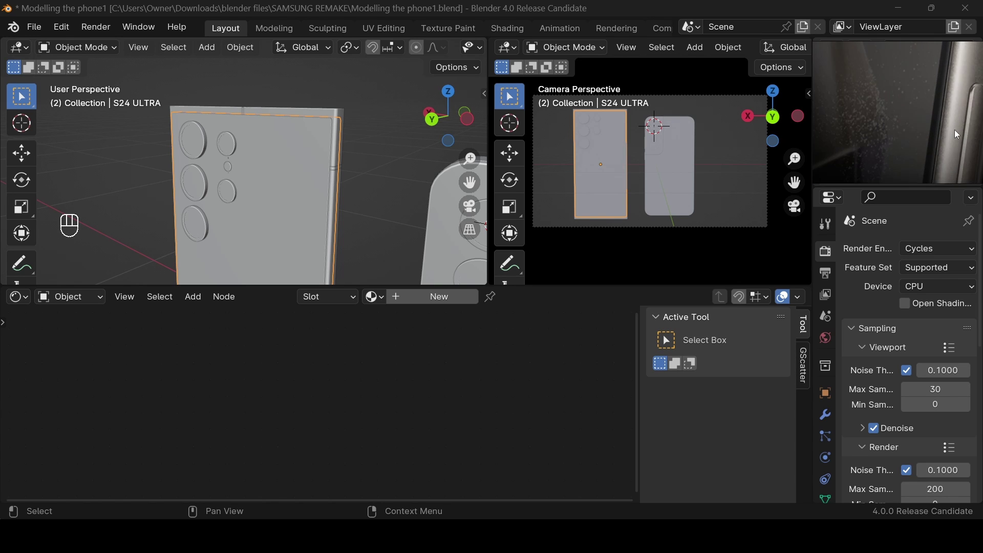
scroll(931, 115, "down", 3)
scroll(931, 115, "up", 2)
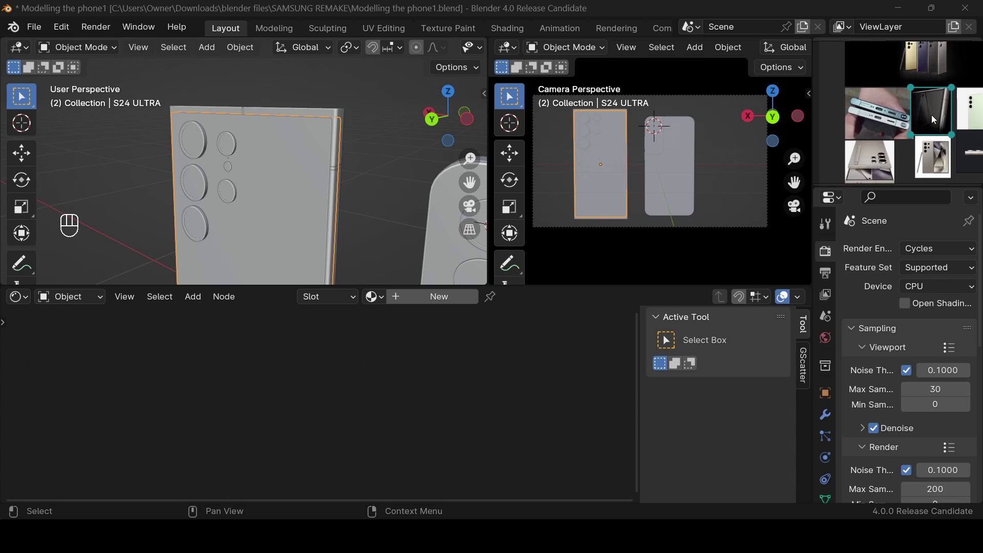
scroll(932, 115, "up", 1)
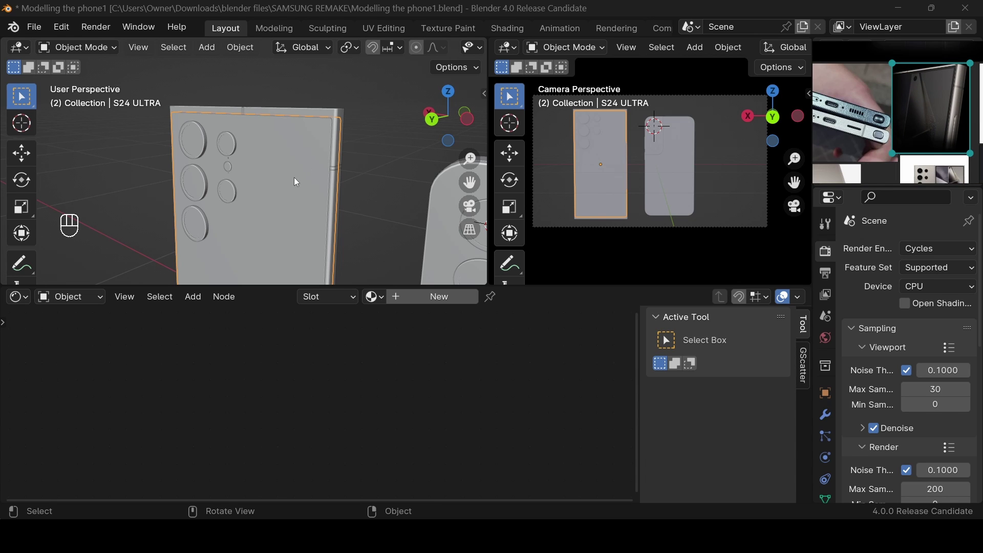
scroll(932, 76, "down", 3)
scroll(938, 53, "up", 3)
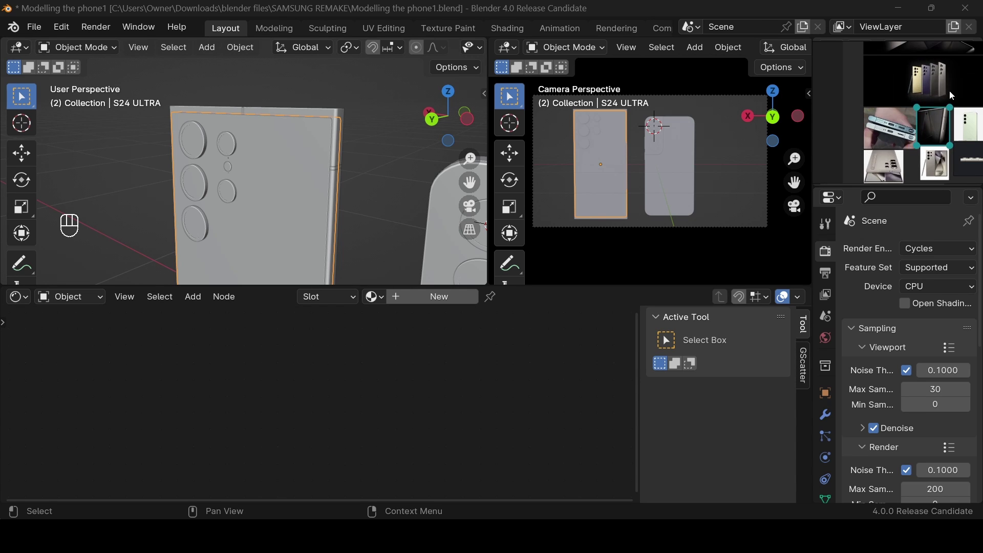
scroll(945, 117, "up", 2)
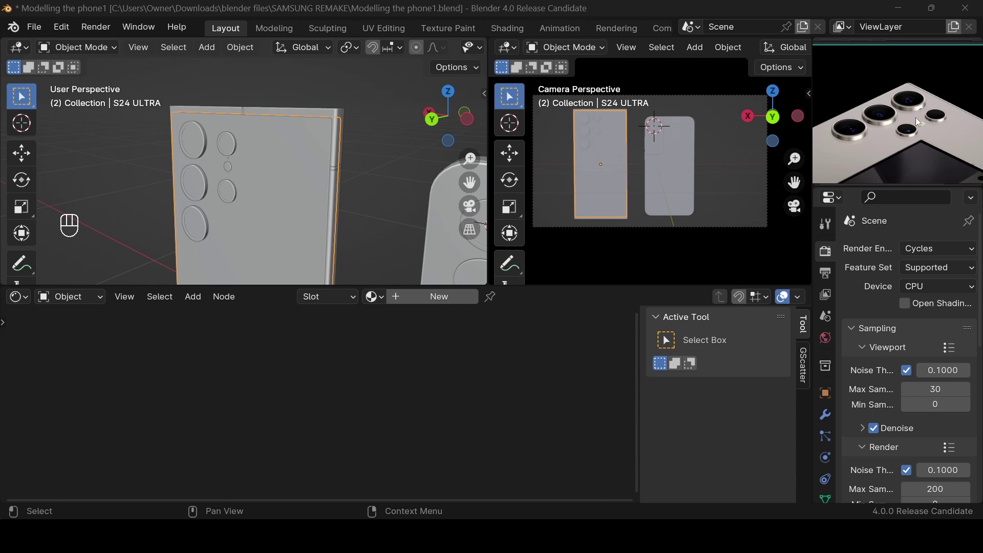
Create a new material on the S24 ULTRA and give its Principled BSDF a pale gold base color
left_click(396, 299)
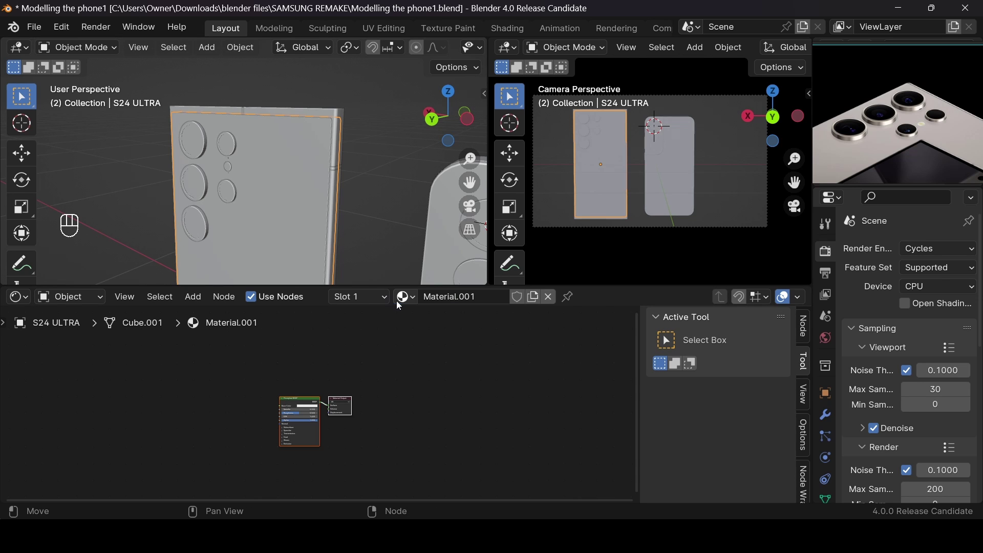
key("Home")
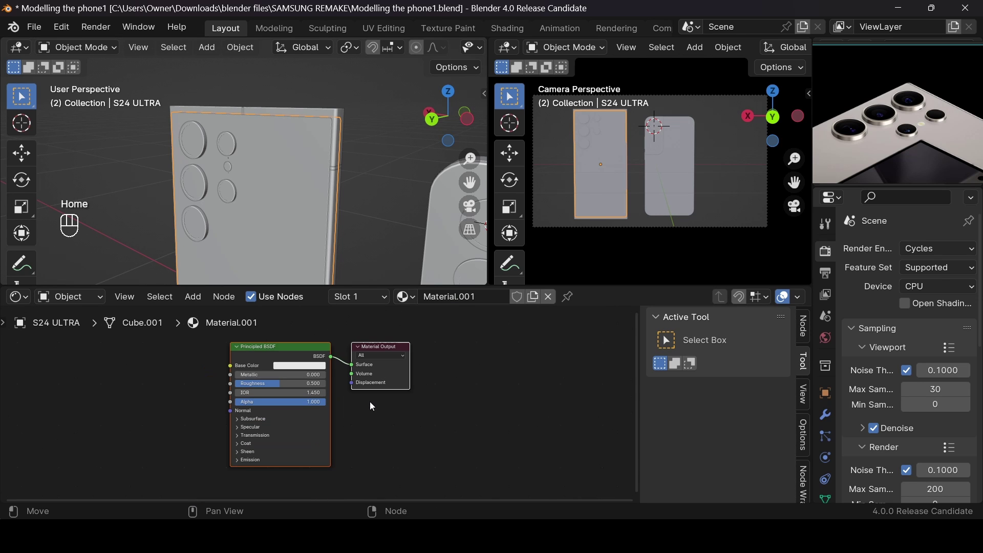
scroll(369, 402, "up", 2)
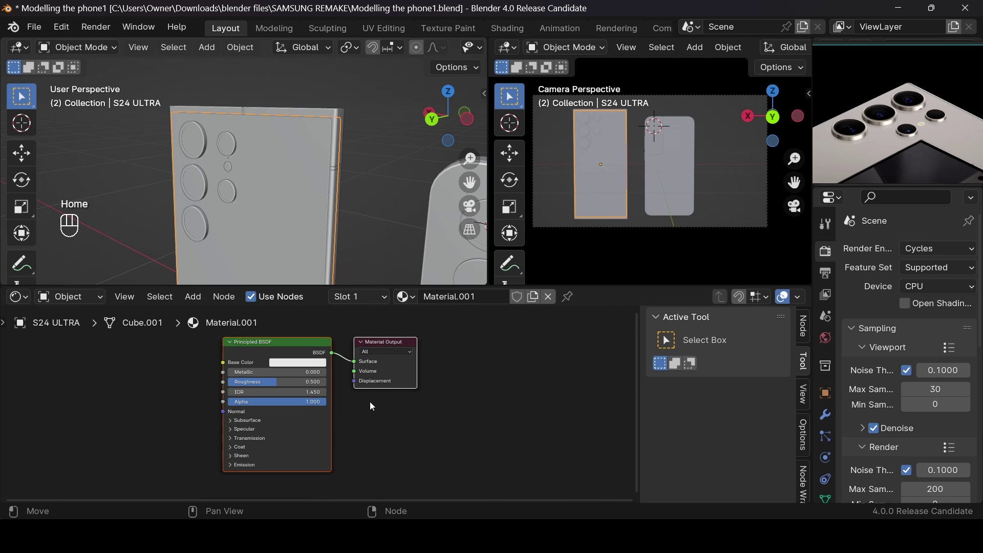
left_click(293, 352)
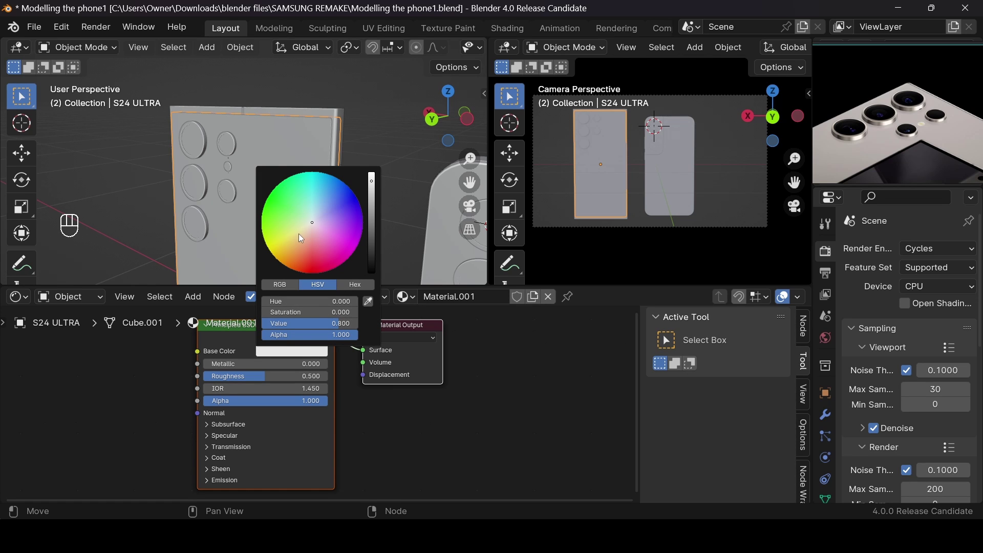
left_click_drag(301, 238, 297, 231)
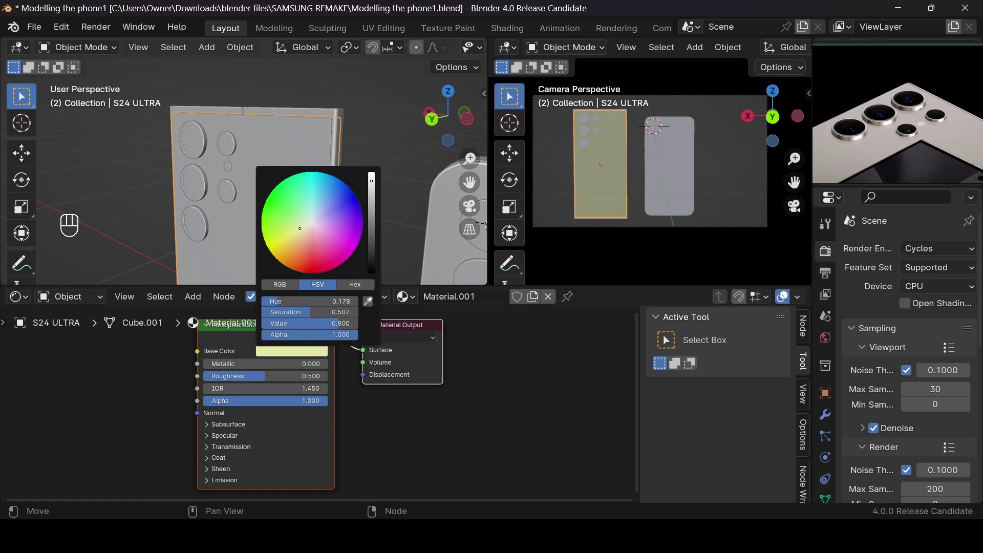
left_click_drag(372, 190, 372, 191)
mouse_move(306, 229)
left_mouse_down()
mouse_move(296, 226)
mouse_move(301, 233)
left_mouse_up()
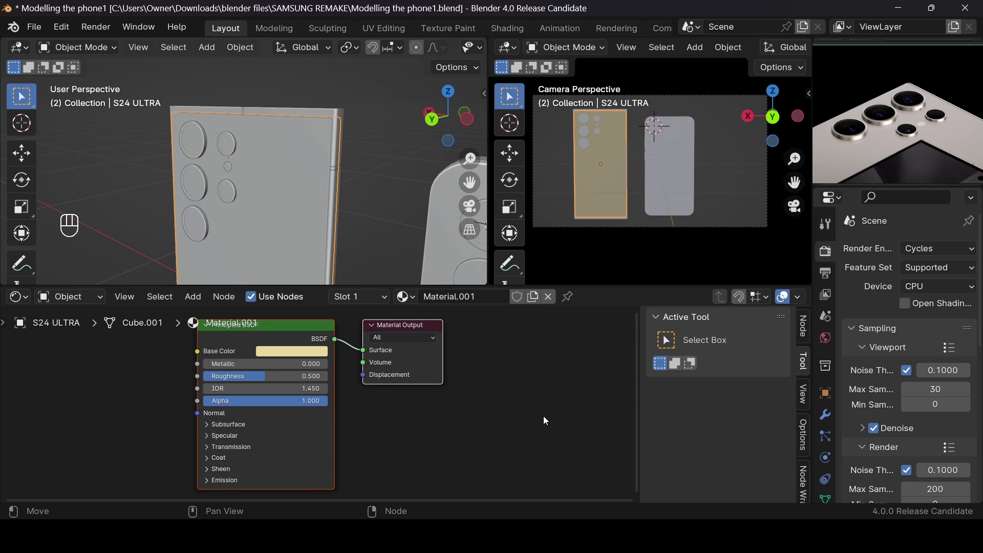
Set the gold material's Metallic to 1.000 and its Roughness to 0.435
left_click_drag(256, 364, 330, 365)
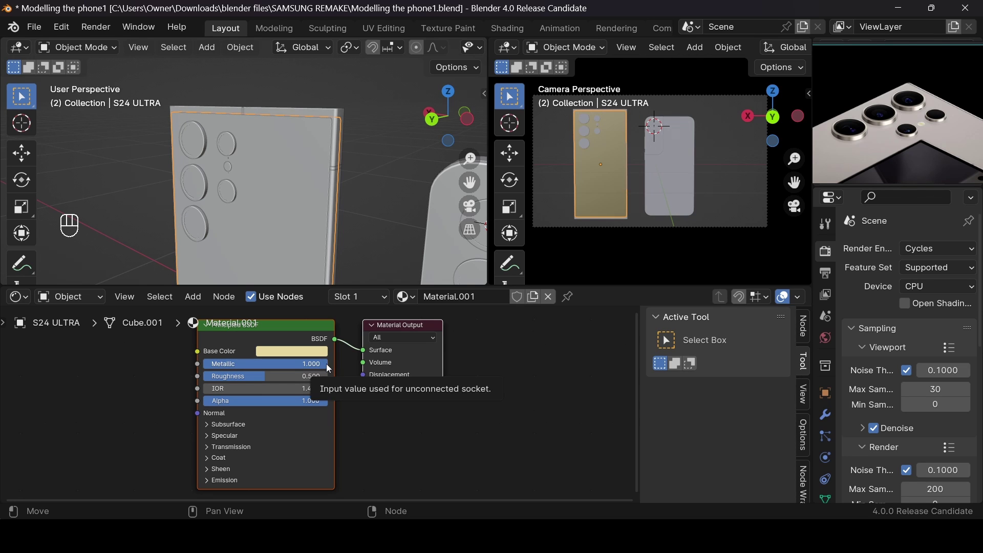
left_click_drag(265, 375, 256, 376)
scroll(192, 426, "down", 2)
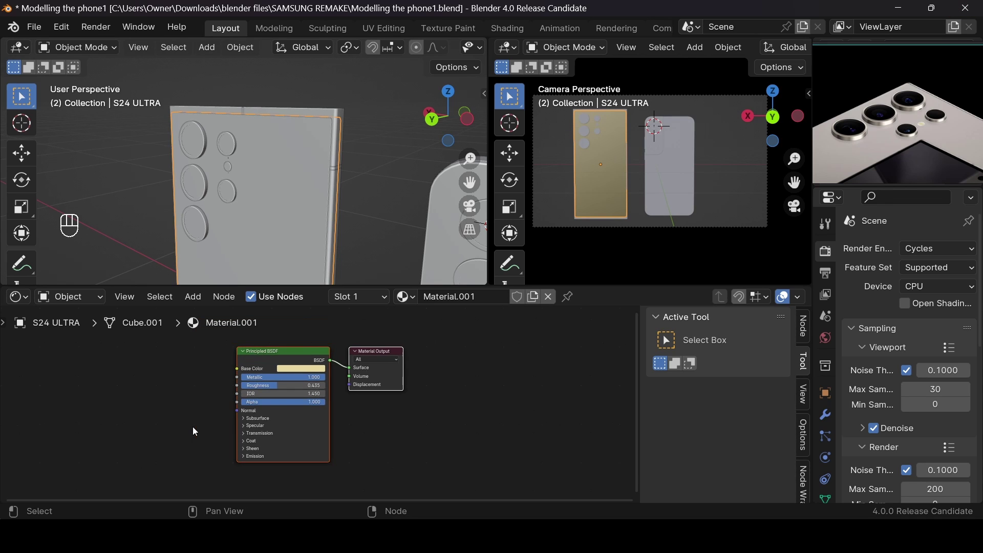
Add a Noise Texture node beside the Principled BSDF and connect its Fac output to the Base Color
scroll(192, 425, "up", 1)
key("shift+a")
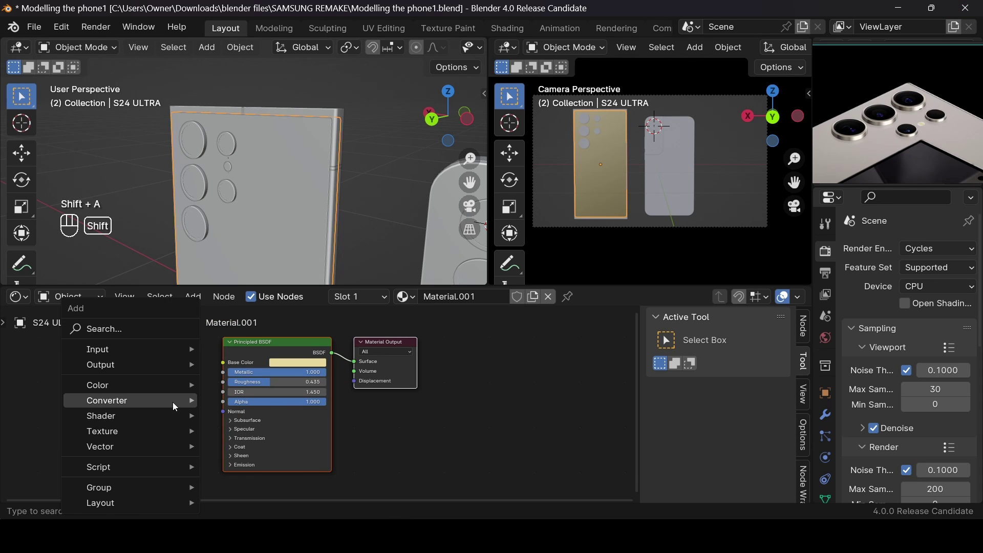
type("noi")
key("Return")
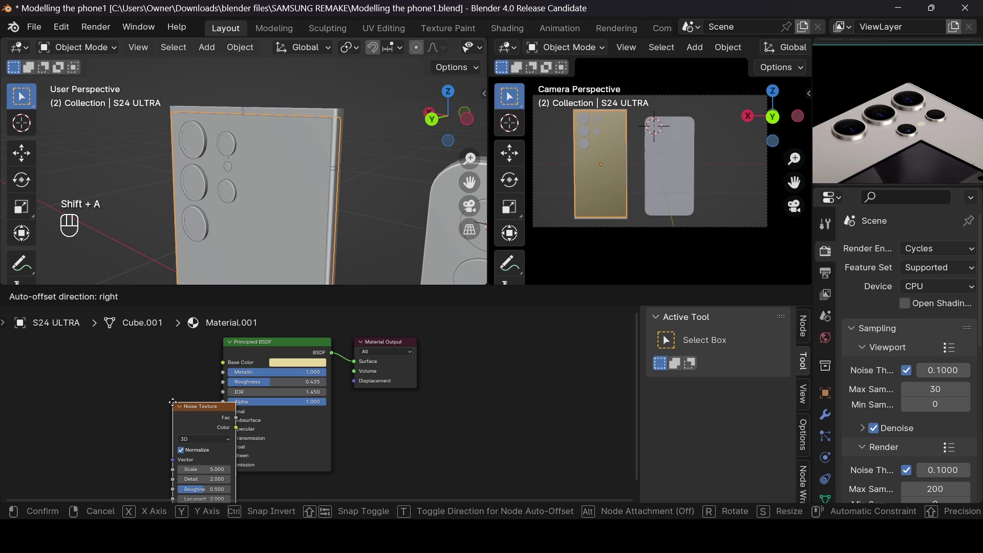
left_click(22, 360)
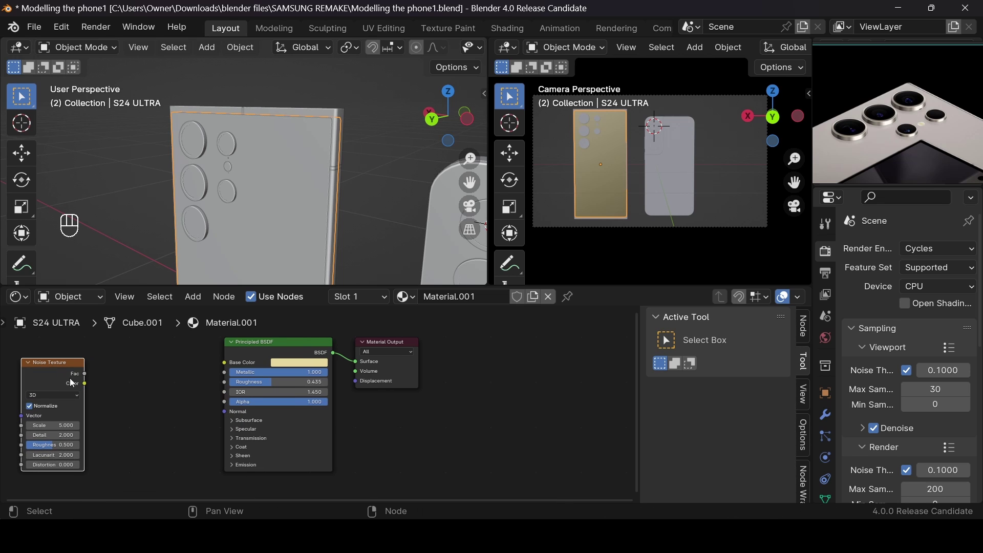
left_click_drag(85, 374, 224, 361)
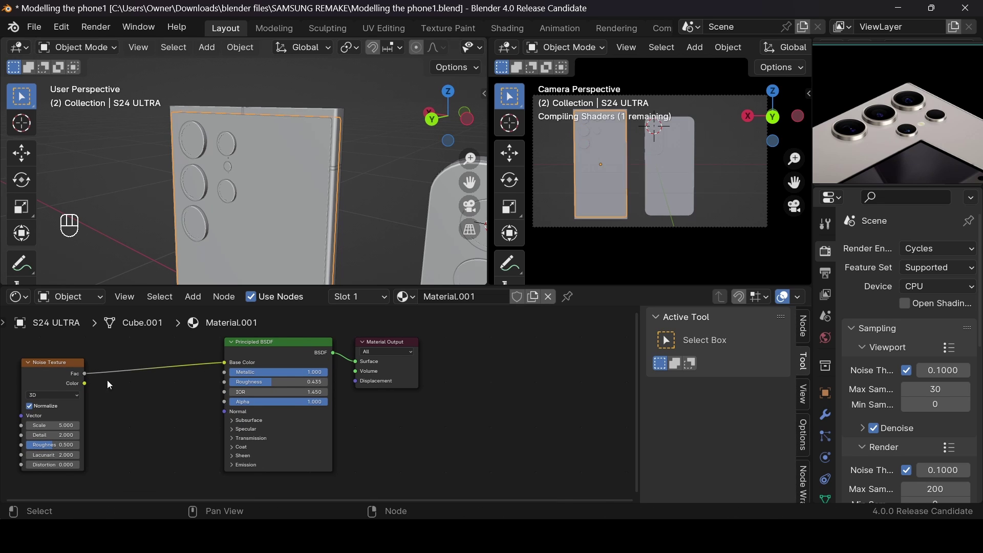
Preview the Noise Texture through the Material Output's Surface and set the noise scale to 100
left_click(55, 380)
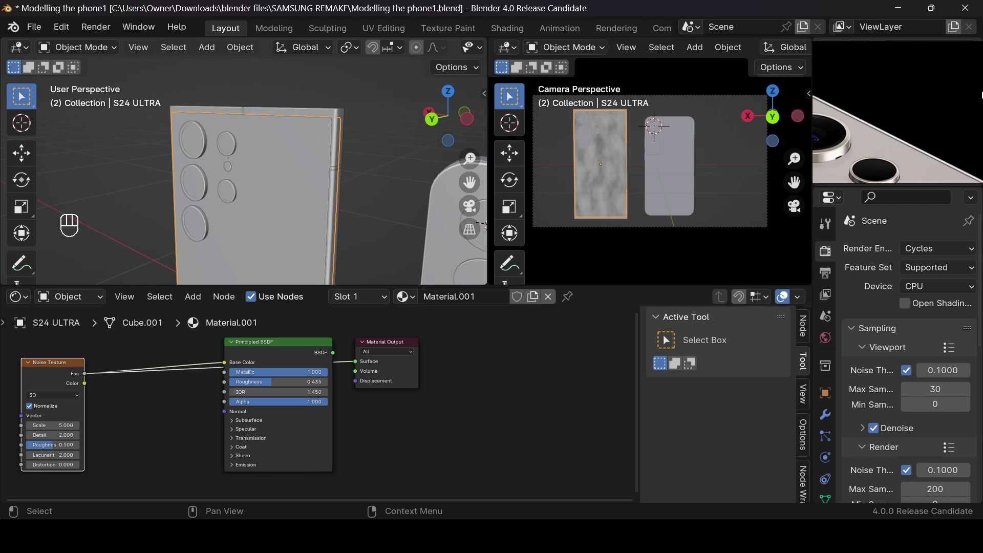
left_click(58, 424)
type("500")
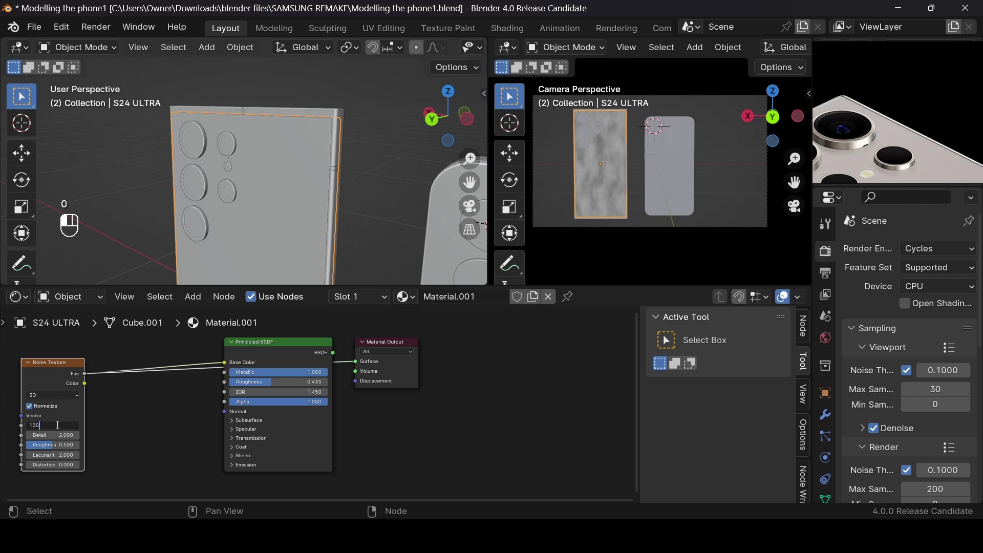
key("Return")
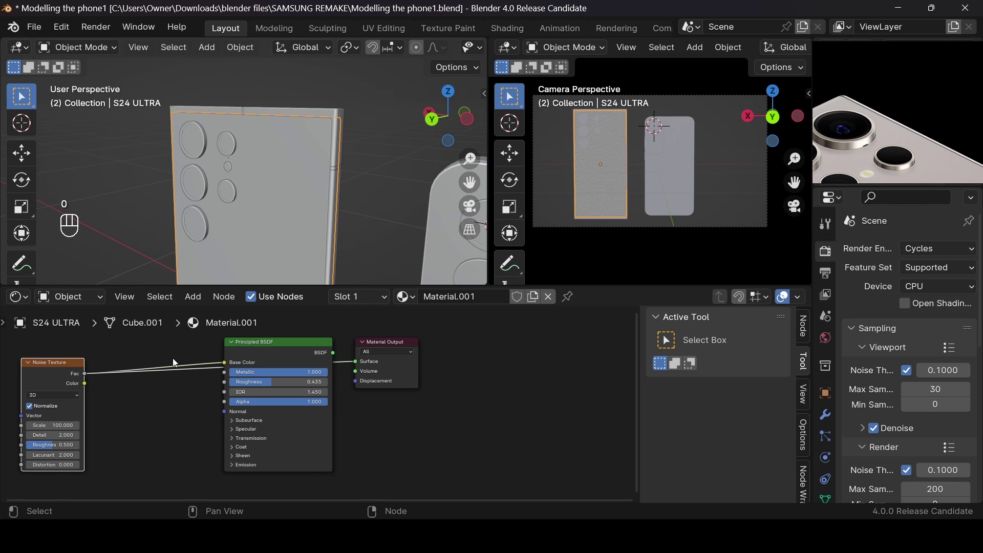
Insert a Color Ramp between the Noise Texture and the Base Color, and space the nodes apart
key("shift+a")
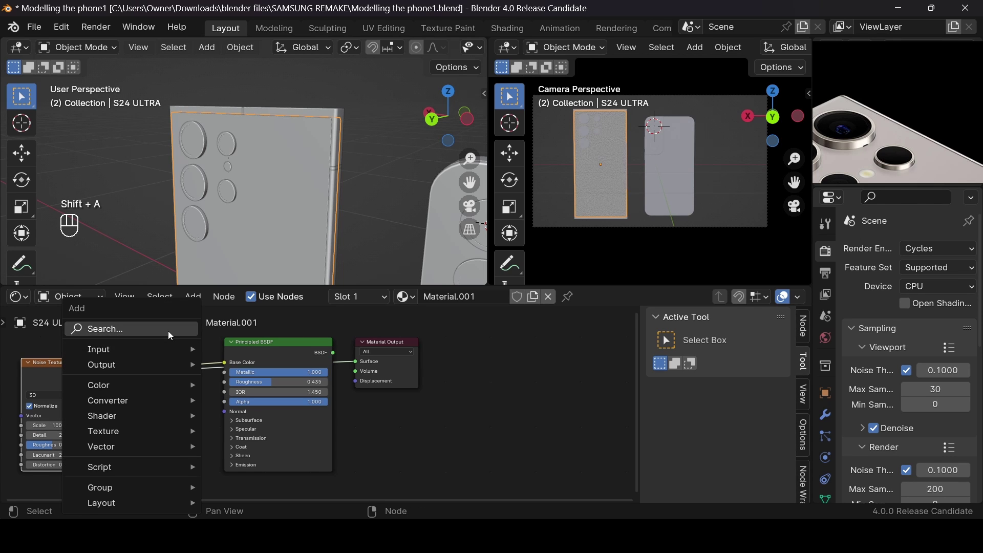
type("COL")
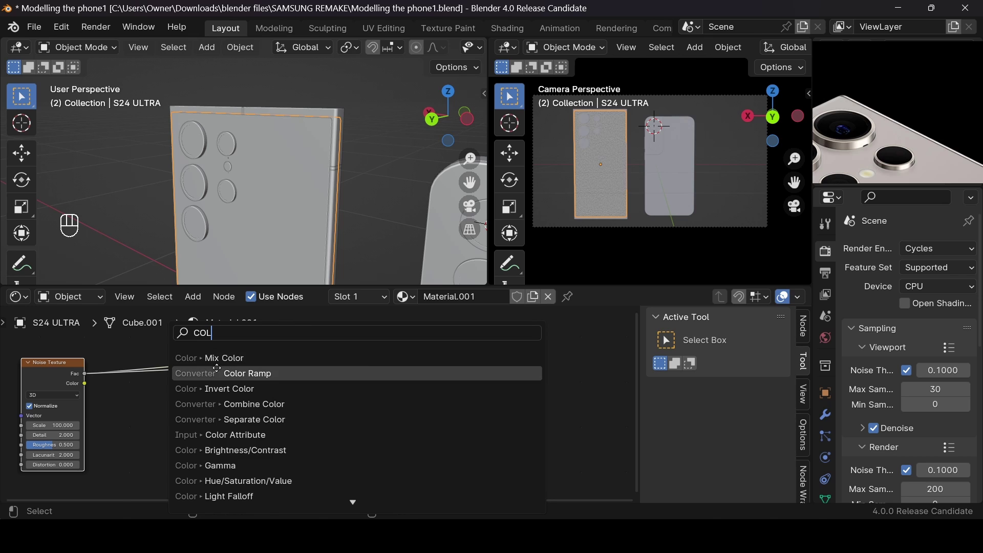
left_click(226, 367)
left_click(106, 333)
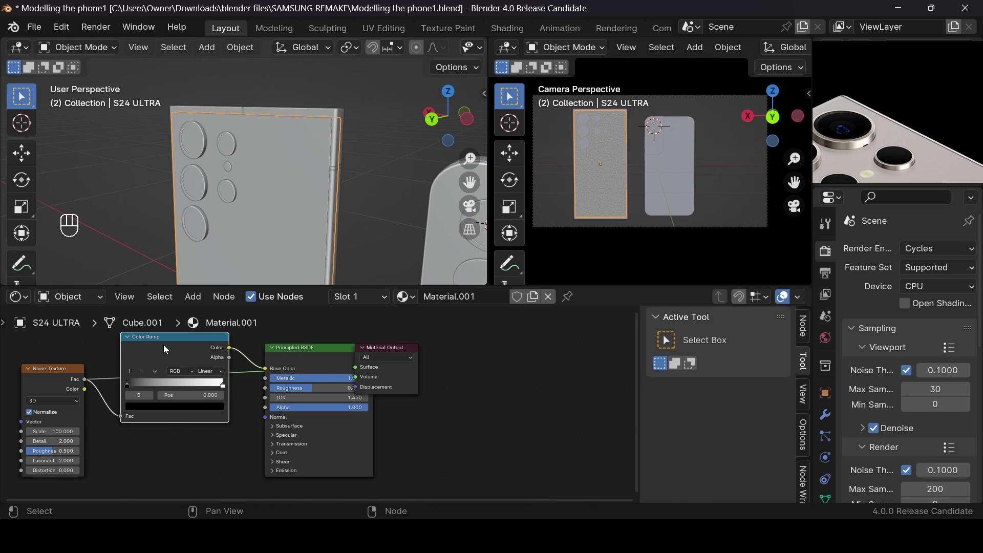
left_click_drag(164, 345, 150, 378)
left_click(153, 376)
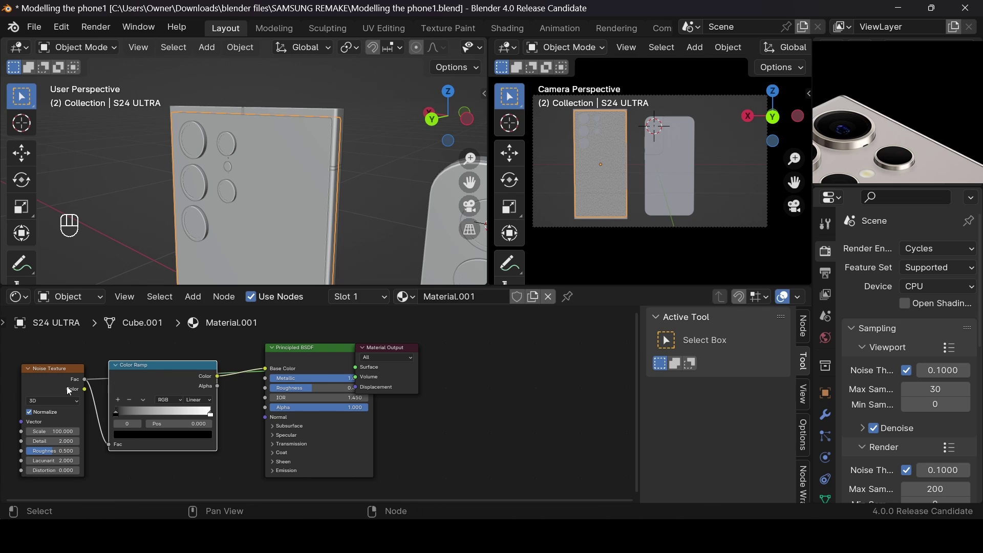
left_click(56, 387)
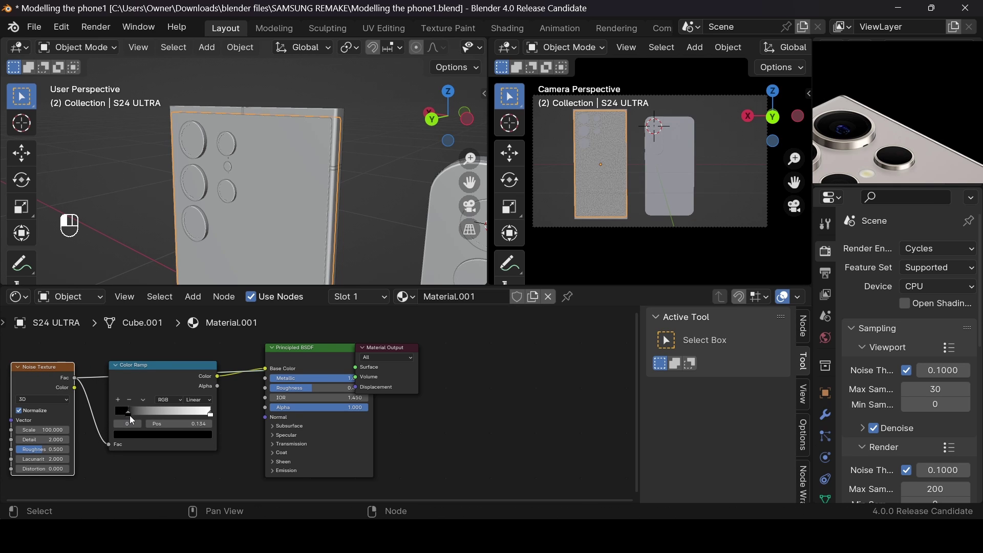
Preview the Color Ramp through the Material Output and tighten its gradient by moving both stops inward, with the white stop at 0.628
left_click(211, 413)
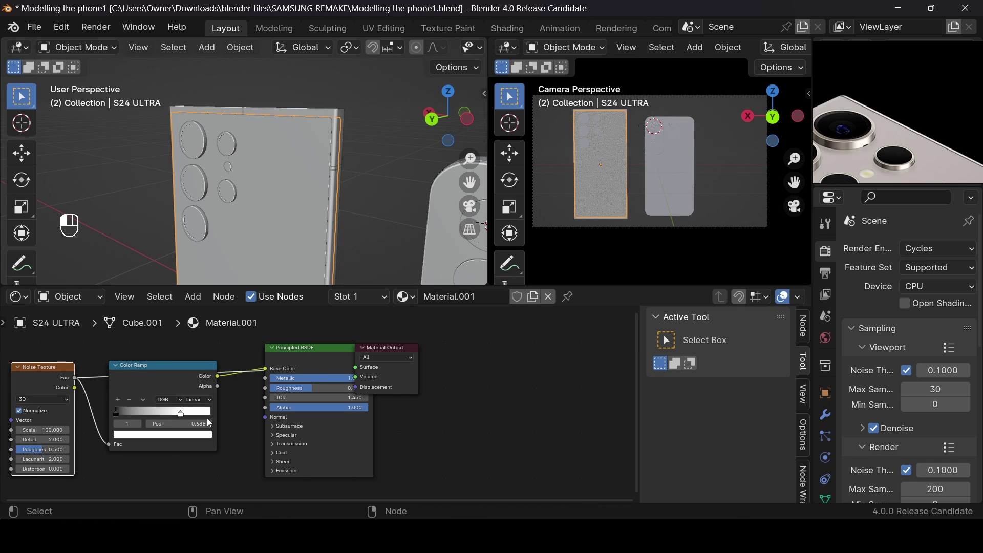
left_click(47, 380, "ctrl+shift")
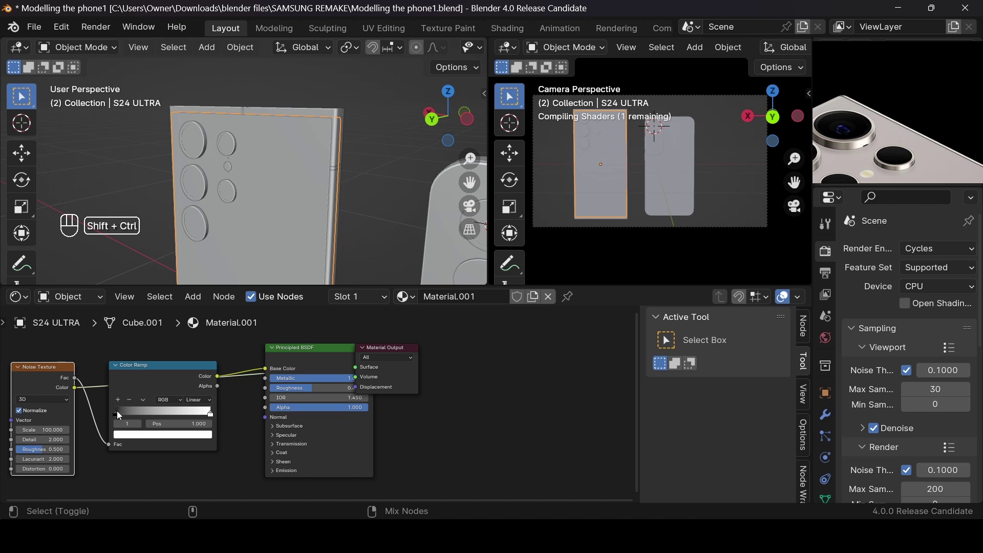
left_click(137, 376, "ctrl+shift")
left_click_drag(117, 412, 140, 409)
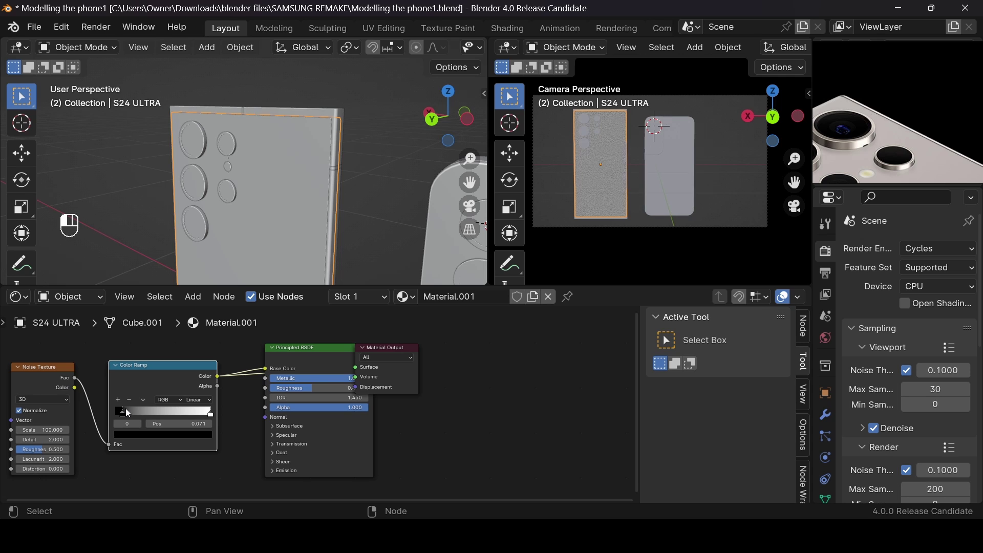
left_click_drag(210, 412, 173, 412)
scroll(140, 403, "down", 1)
mouse_move(29, 370)
left_mouse_down()
mouse_move(64, 373)
mouse_move(47, 370)
left_mouse_up()
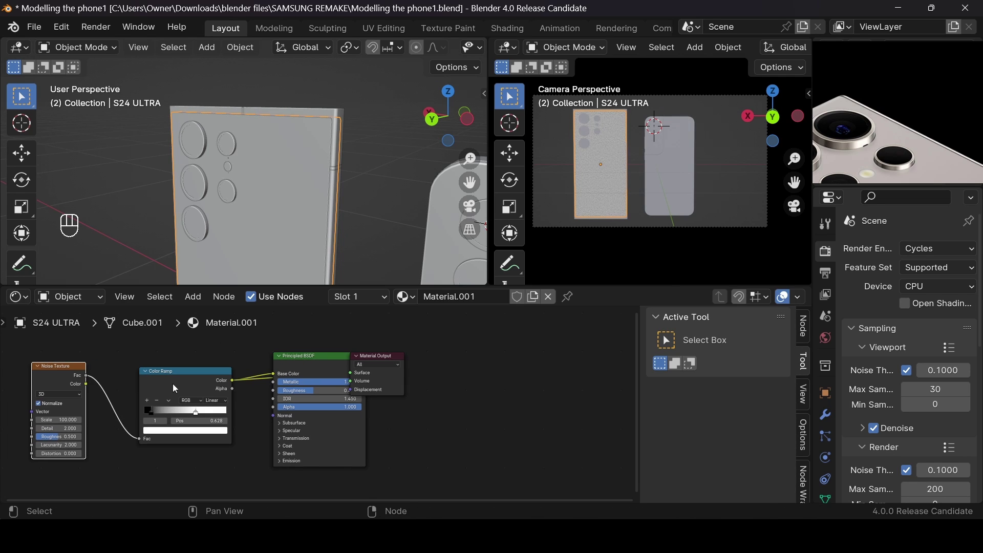
Insert a Mix Color node between the Color Ramp and the Base Color, and give its B input a pale yellow color
key("shift+a")
mouse_move(229, 393)
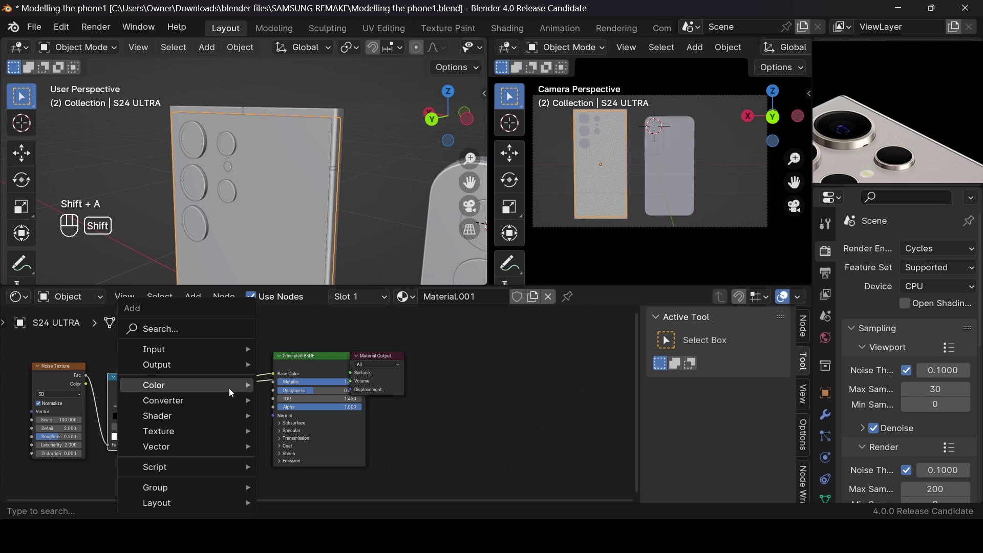
type("MI")
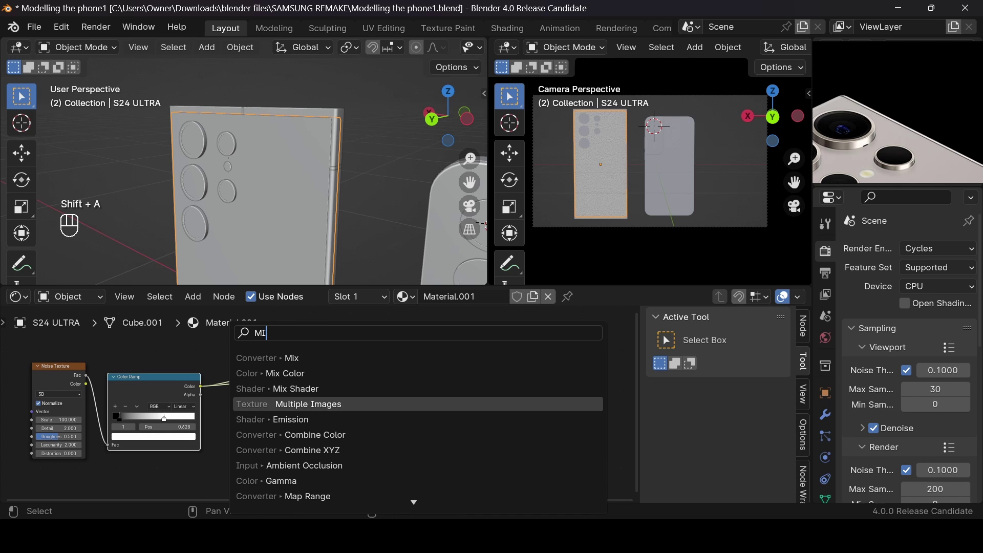
left_click(276, 373)
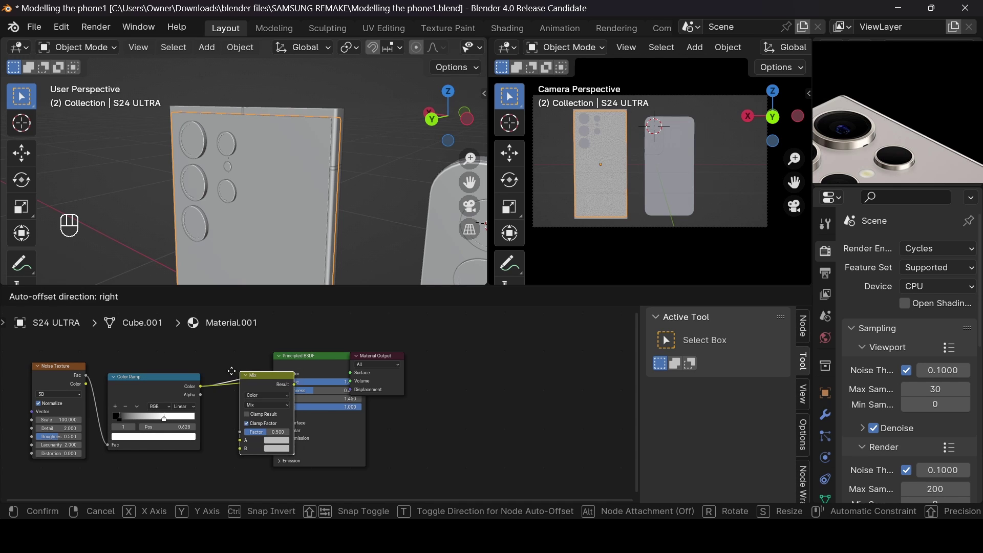
left_click(214, 353)
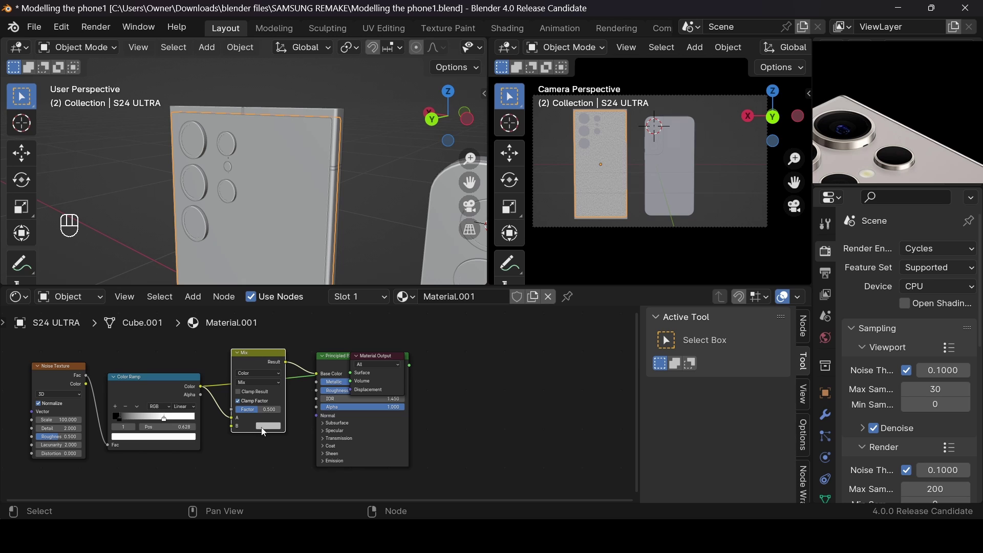
left_click(265, 426)
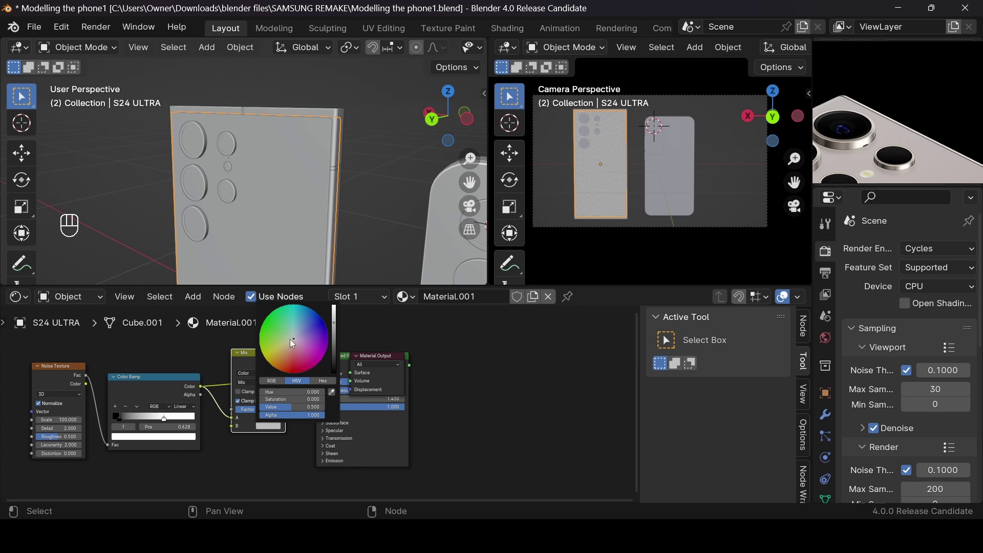
left_click_drag(291, 341, 284, 344)
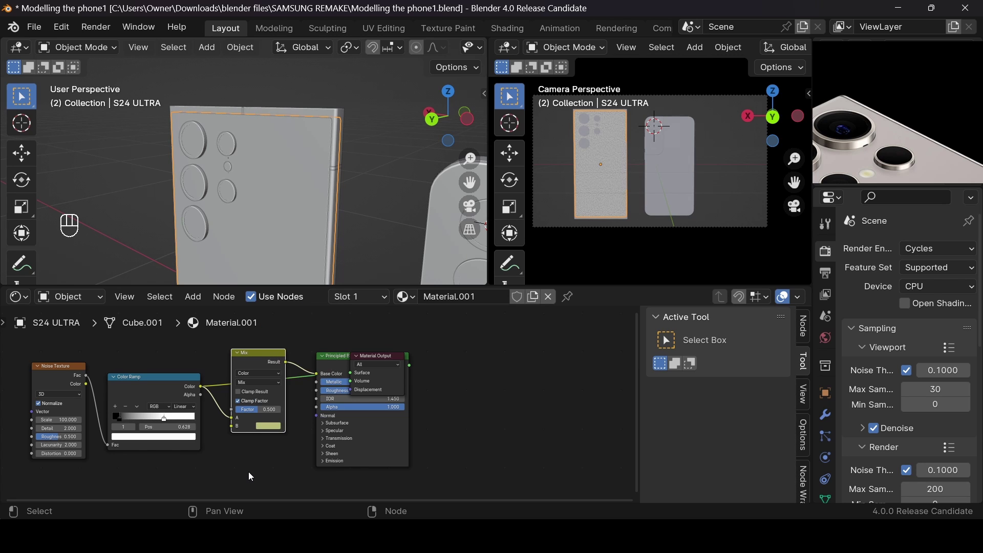
Reconnect the Principled BSDF to the Material Output's Surface and spread the two nodes apart
left_click(335, 362, "ctrl+shift")
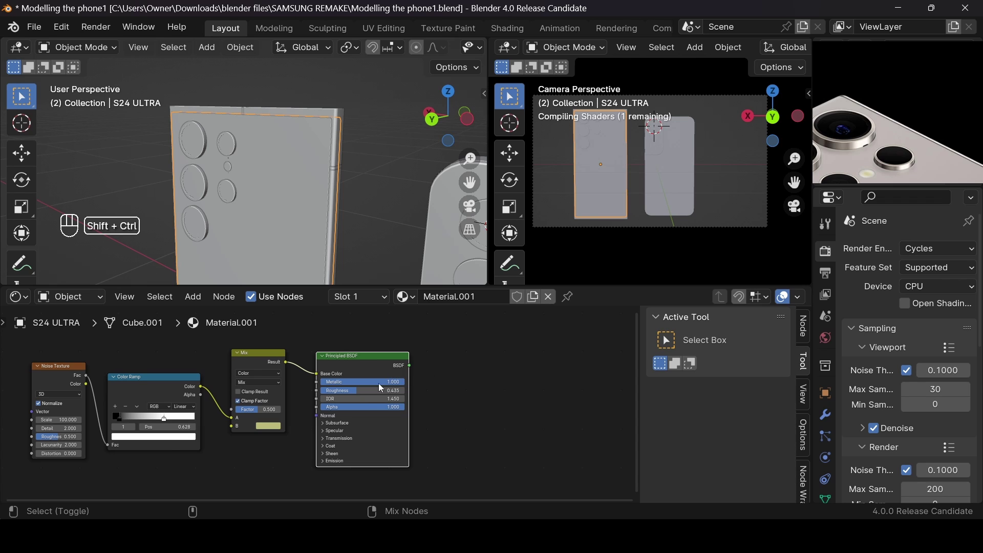
left_click_drag(377, 367, 442, 354)
left_click_drag(392, 382, 400, 358)
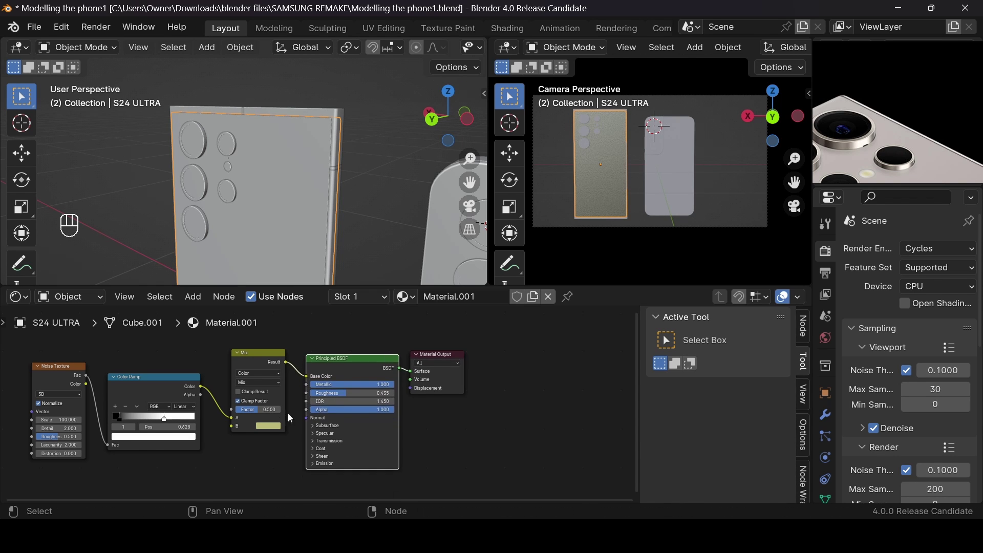
Set the Mix node's Factor to 0.779, then place the Color Ramp's black stop at 0.015 and shift its white stop slightly toward it
scroll(282, 414, "up", 3)
left_click_drag(233, 413, 268, 413)
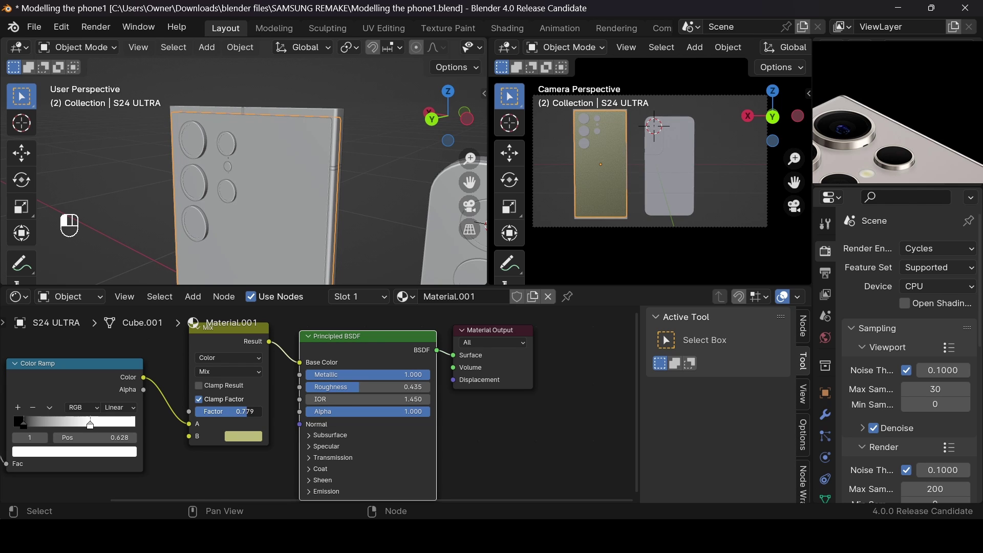
scroll(328, 409, "down", 1)
left_click(63, 419)
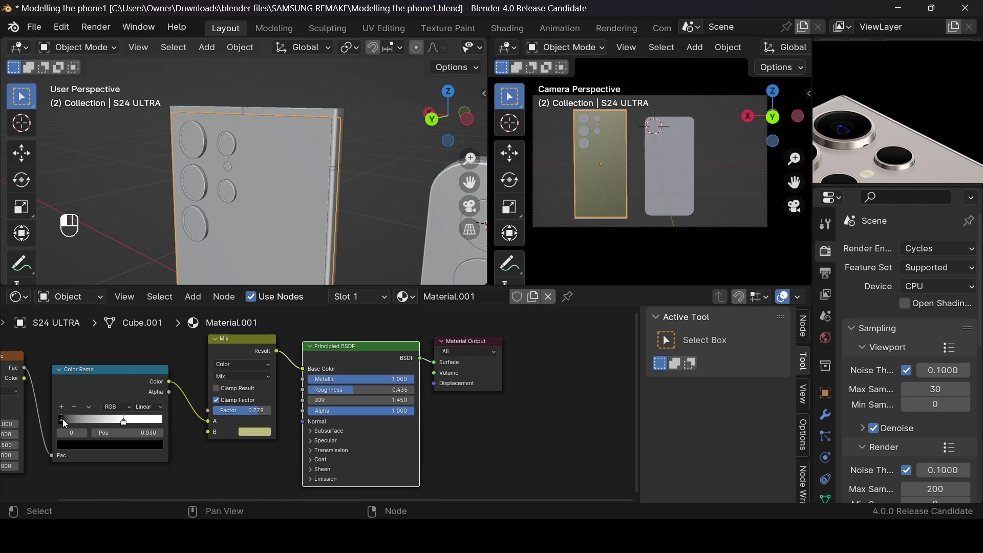
left_click_drag(123, 421, 62, 421)
left_click(61, 419)
Set the Noise Texture's Detail to 4 and its Scale to 113.1, checking the grain close up on the phone's back
scroll(320, 404, "down", 1)
left_click(51, 429)
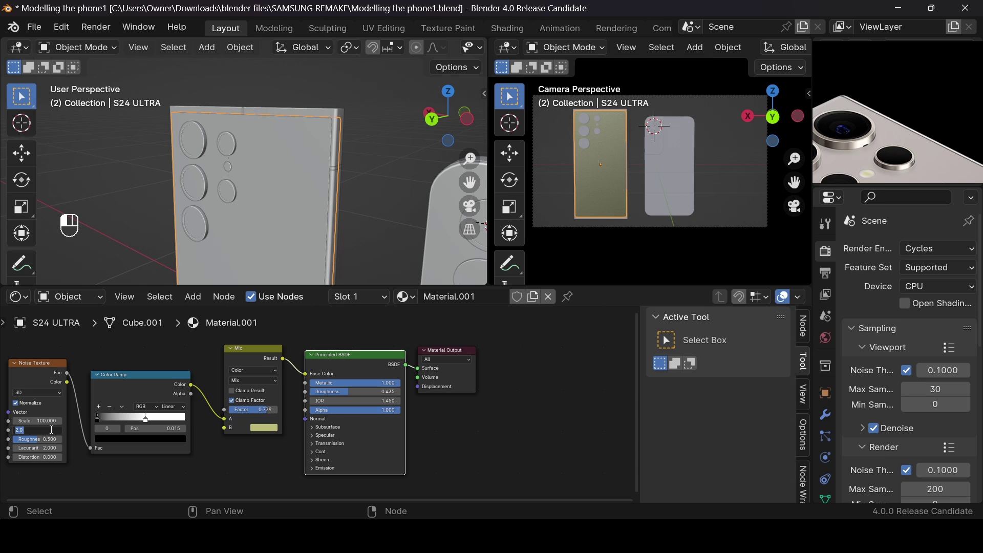
type("4")
key("Return")
scroll(637, 166, "up", 5)
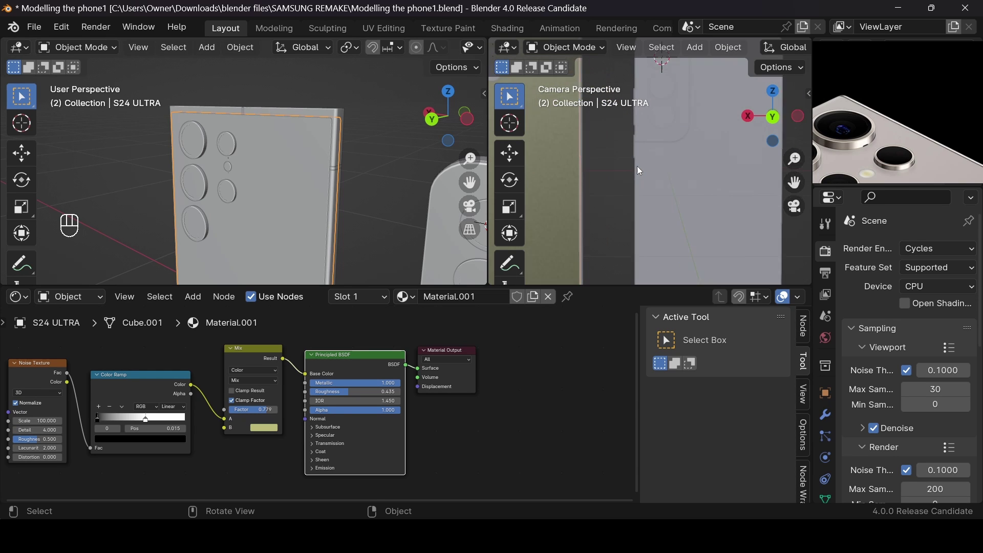
left_click_drag(792, 182, 686, 199)
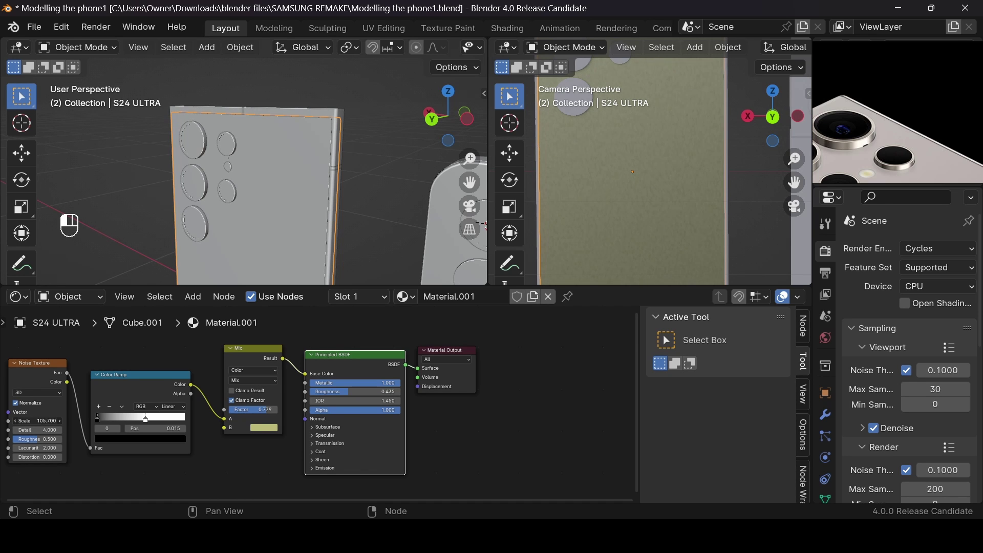
left_click_drag(39, 420, 45, 420)
Make room between the Mix and Principled BSDF nodes, and add a Bump node feeding the shader's Normal input
scroll(356, 401, "down", 1)
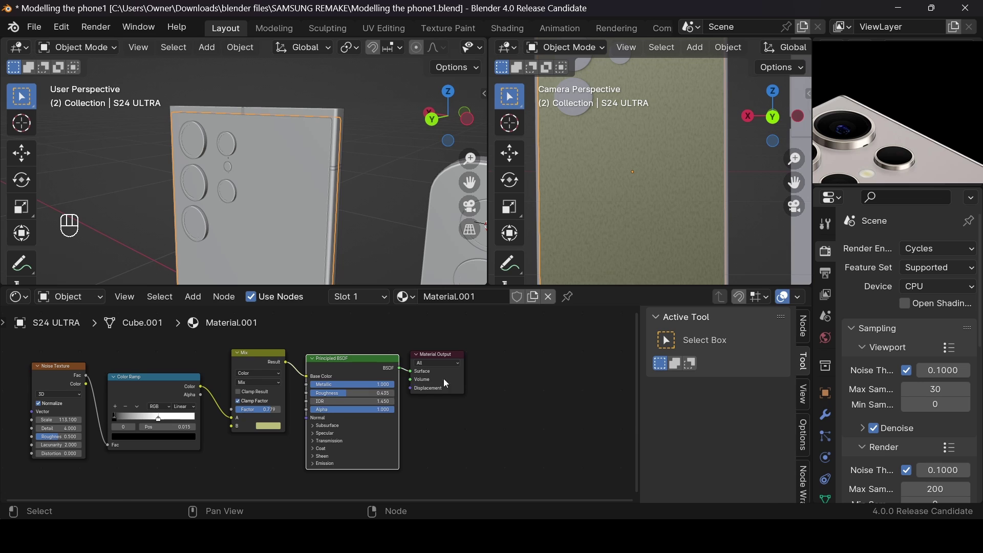
left_click_drag(445, 384, 501, 378)
left_click_drag(356, 373, 410, 370)
left_click_drag(243, 373, 239, 373)
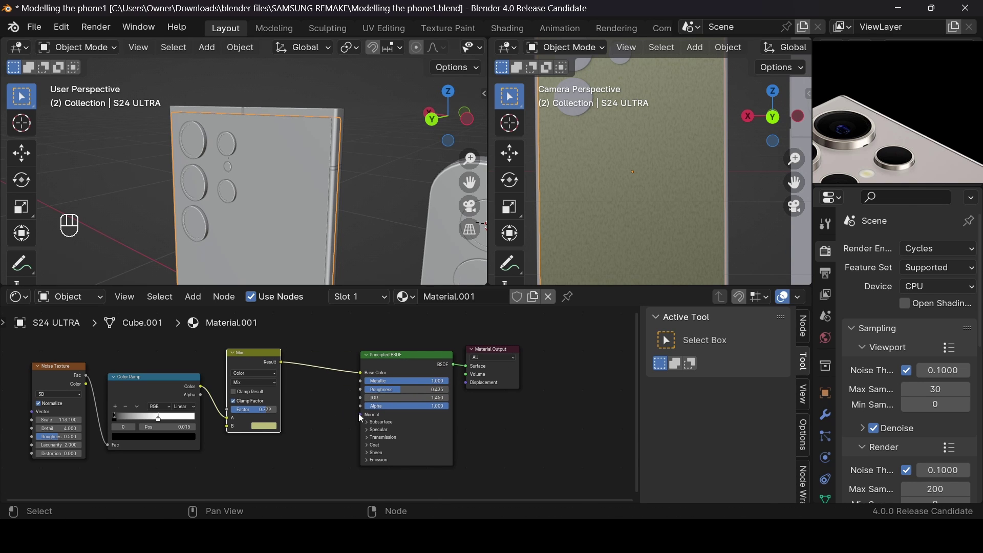
left_click_drag(361, 416, 287, 463)
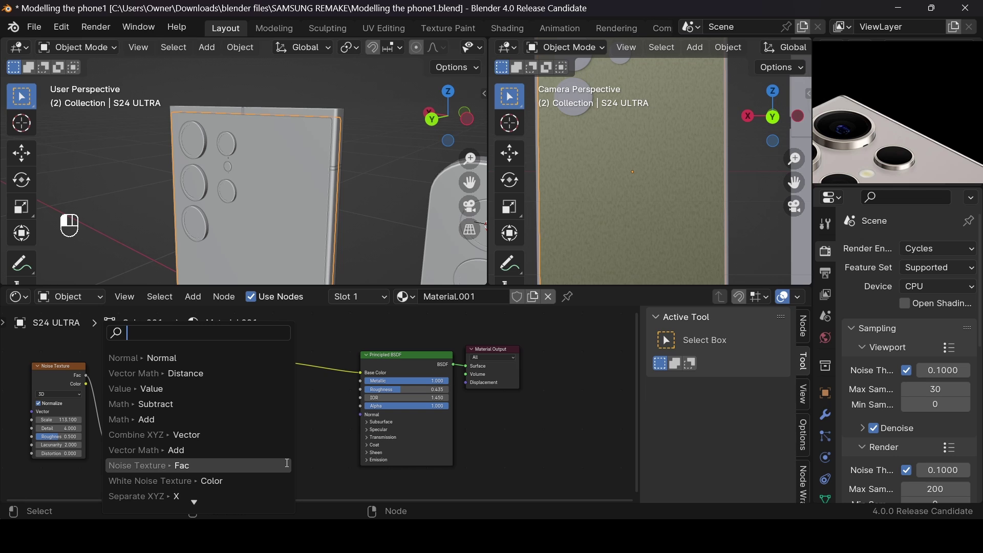
type("BUMP")
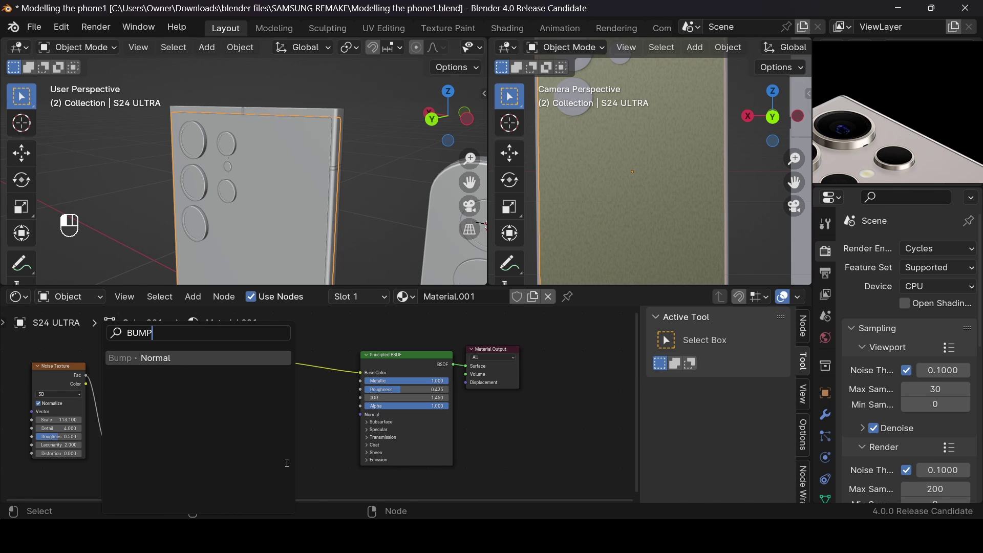
key("Return")
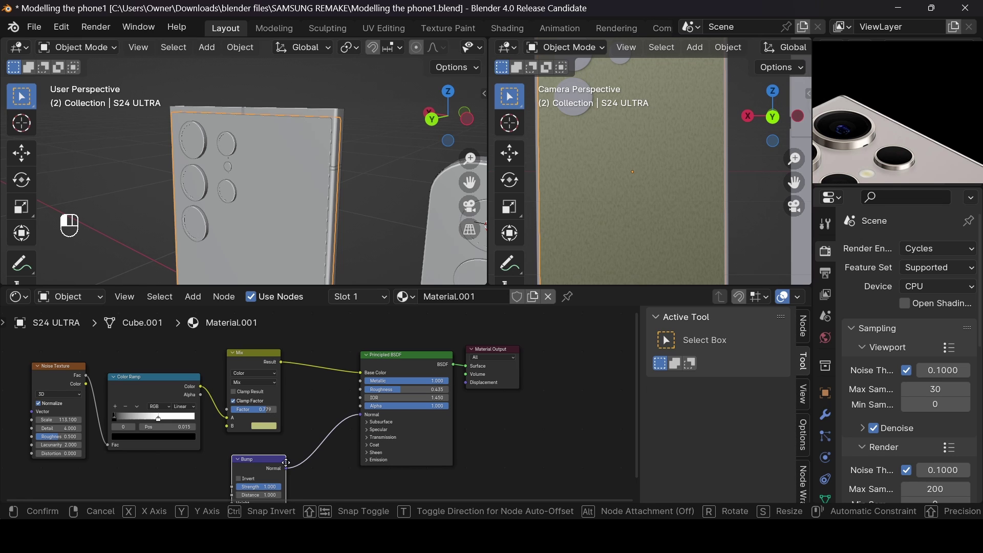
left_click(299, 436)
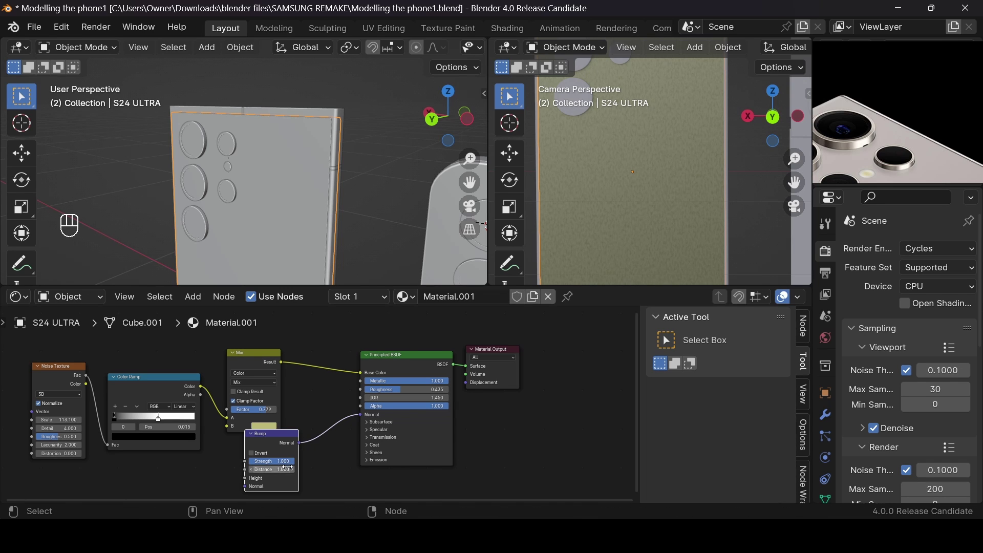
Set the Bump node's Distance to 0.01 and move the node slightly away from the Mix node
left_click(289, 467)
type(".01")
key("Return")
mouse_move(287, 443)
left_mouse_down()
mouse_move(295, 460)
mouse_move(297, 451)
left_mouse_up()
Enlarge the camera view by narrowing the outliner and properties area and the neighbouring user perspective viewport
scroll(735, 113, "down", 3)
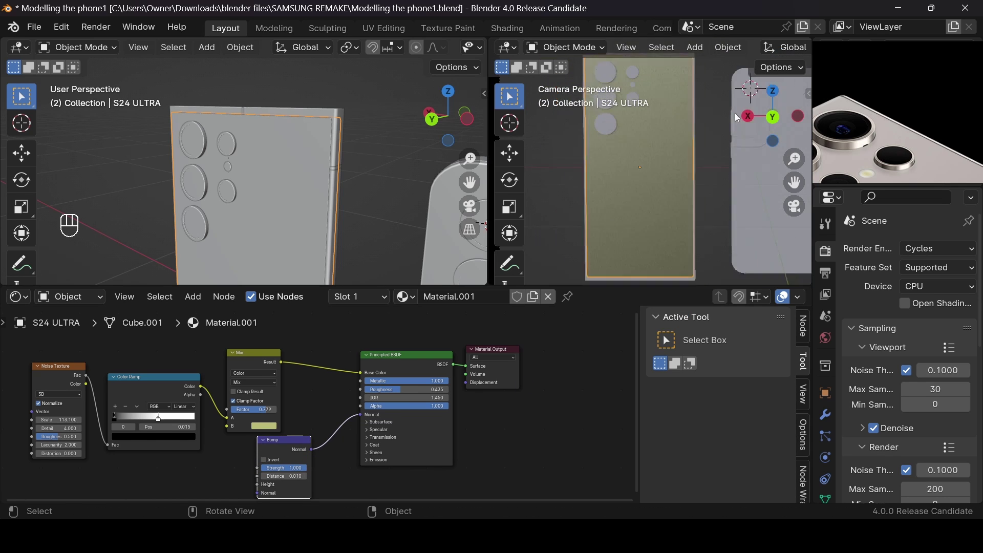
scroll(735, 112, "down", 2)
scroll(627, 143, "down", 3)
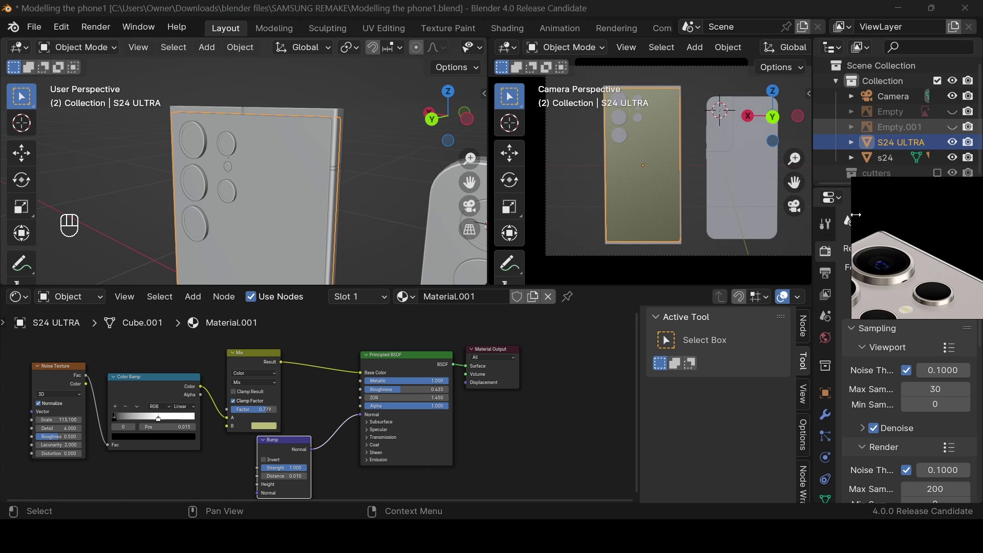
left_click_drag(812, 114, 915, 113)
left_click_drag(952, 140, 872, 147)
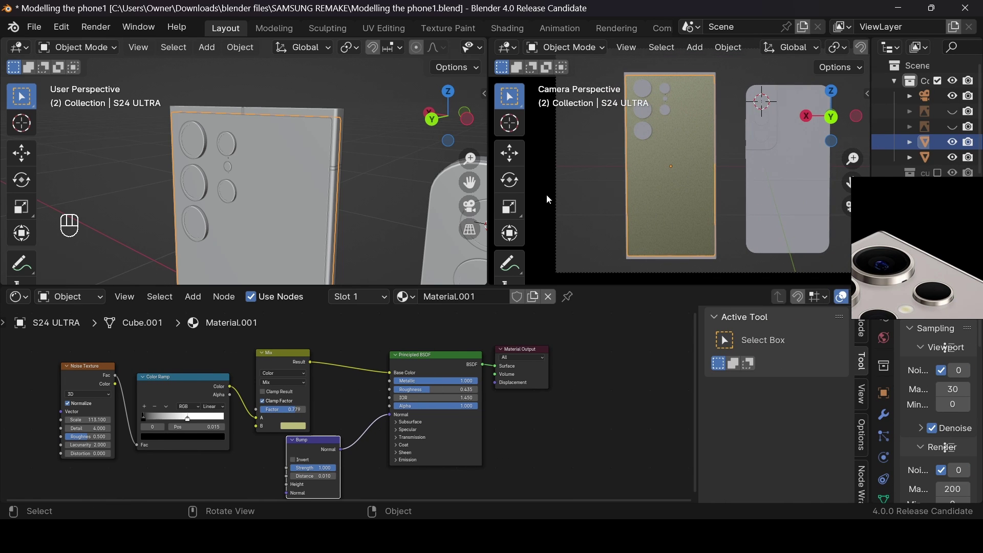
left_click_drag(490, 188, 193, 187)
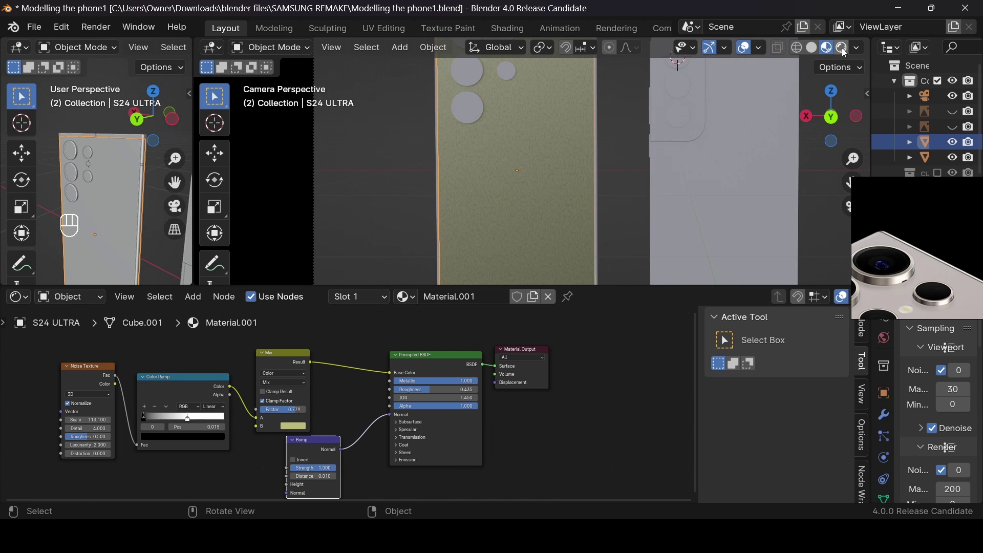
Switch the shader editor to the World nodes and add an Environment Texture with Mapping and Texture Coordinate to the Background
left_click(62, 297)
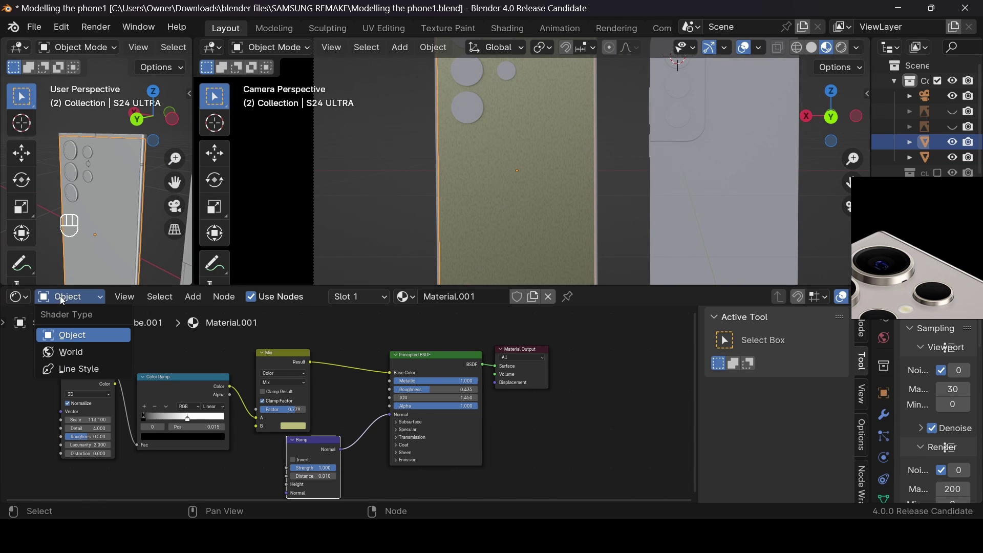
left_click(51, 353)
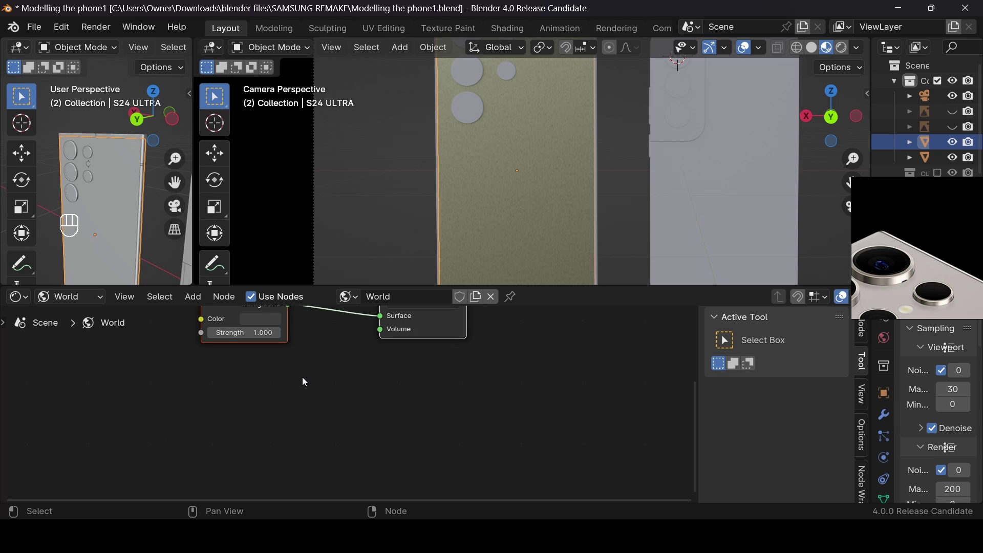
key("Home")
scroll(214, 379, "down", 4)
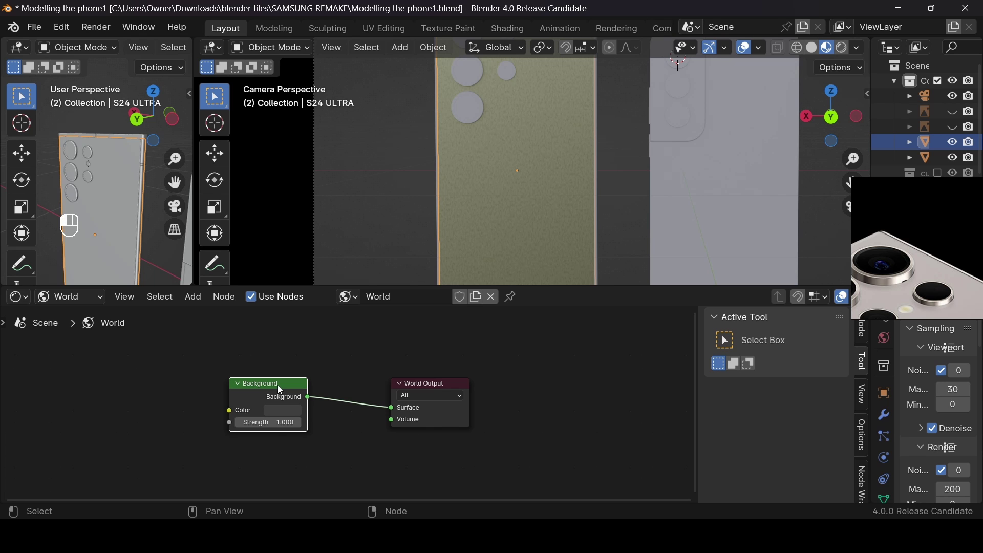
key("ctrl+t")
scroll(277, 384, "down", 2)
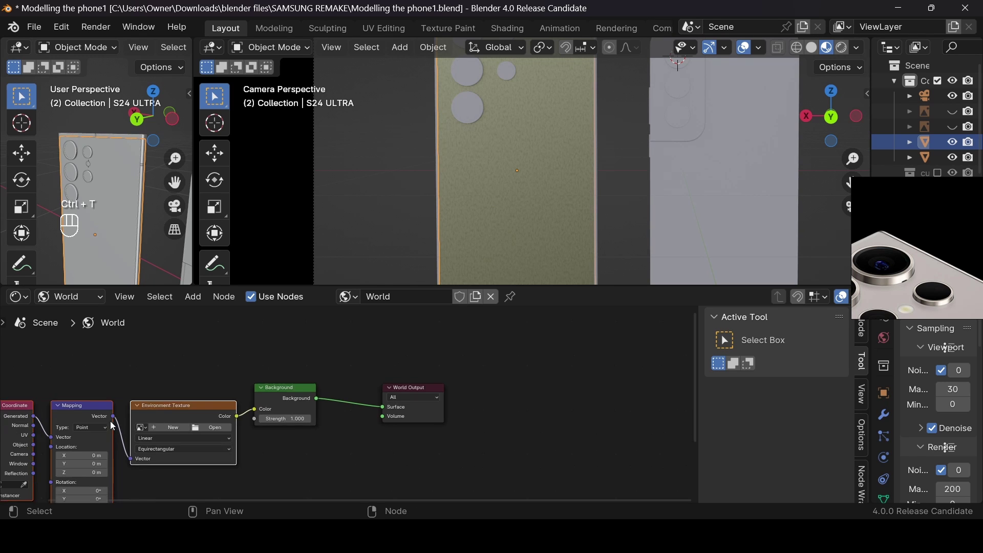
Load abandoned_slipway_4k.exr from the HDRI Haven folder into the Environment Texture and show the camera view in Rendered shading
left_click(245, 425)
scroll(174, 388, "down", 5)
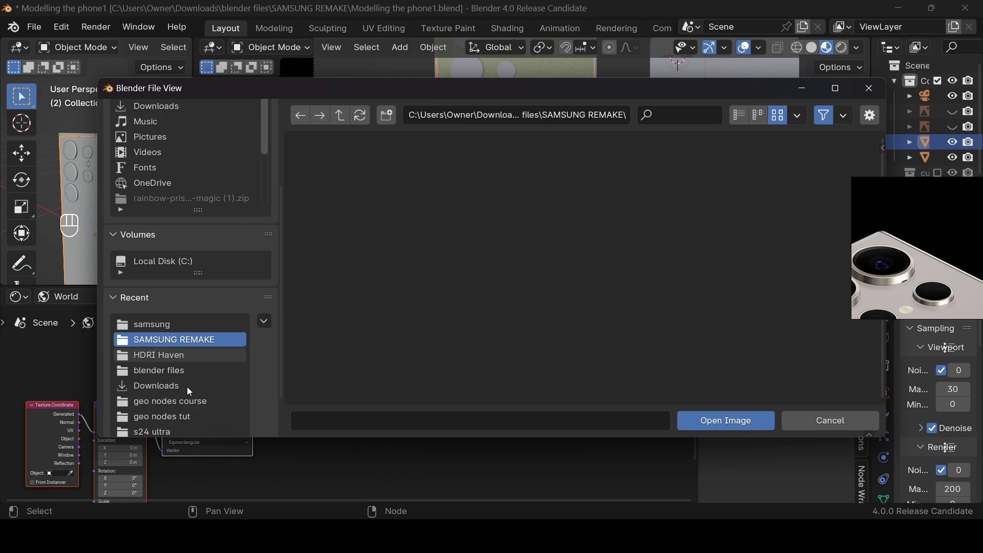
left_click(168, 325)
left_click(456, 205)
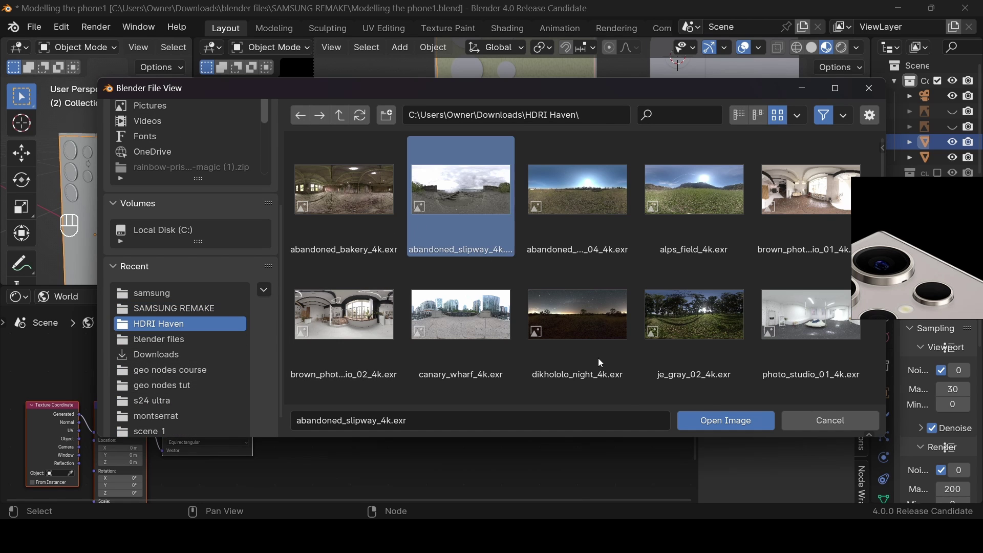
left_click(723, 418)
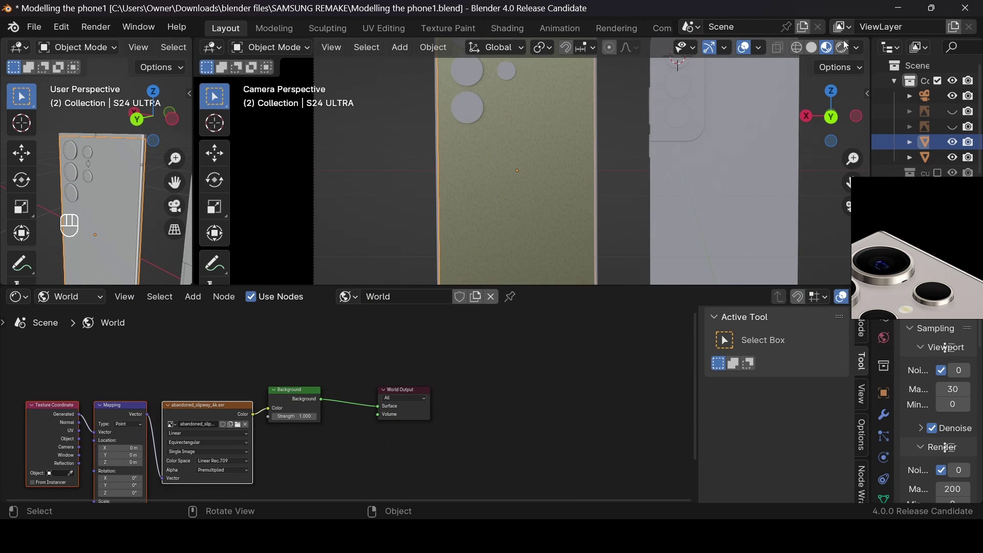
left_click(843, 47)
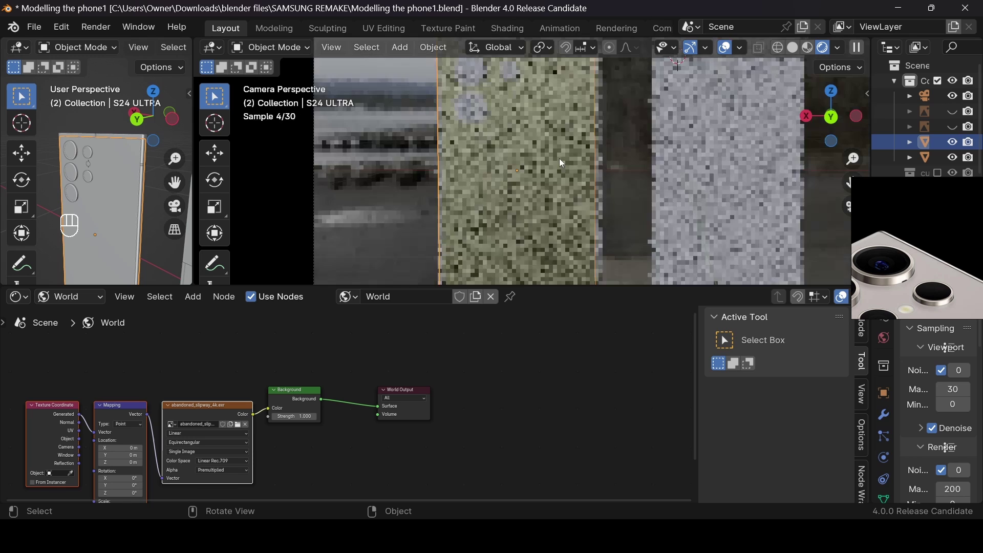
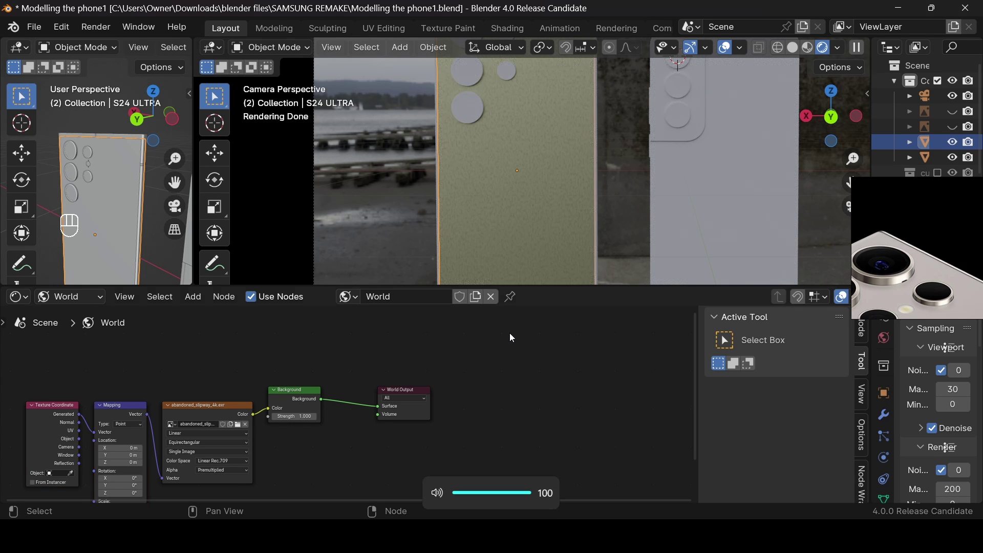
Return the shader editor to the S24 Ultra's object material and set the Noise Texture Scale to 200
key("j")
middle_click_drag(156, 247, 185, 246)
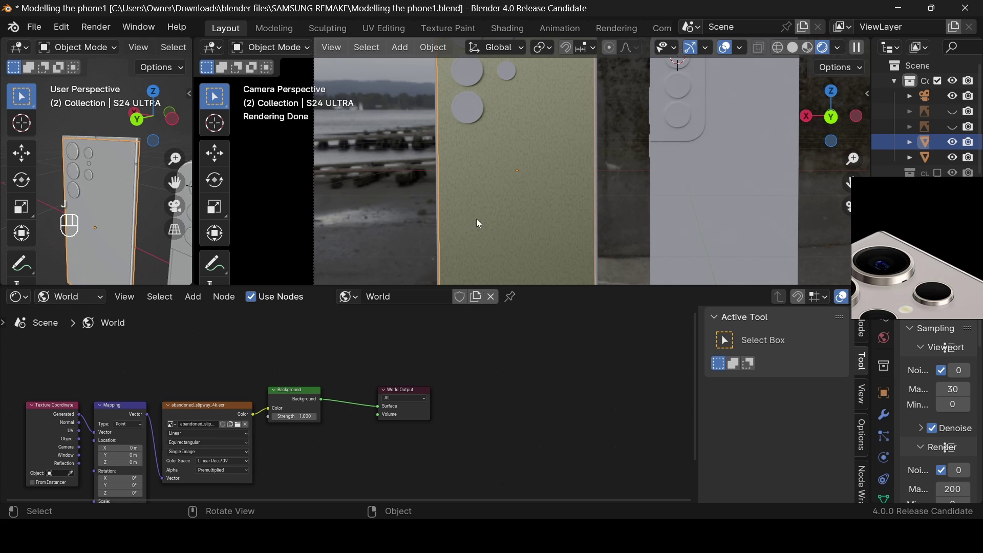
left_click(69, 297)
left_click(71, 340)
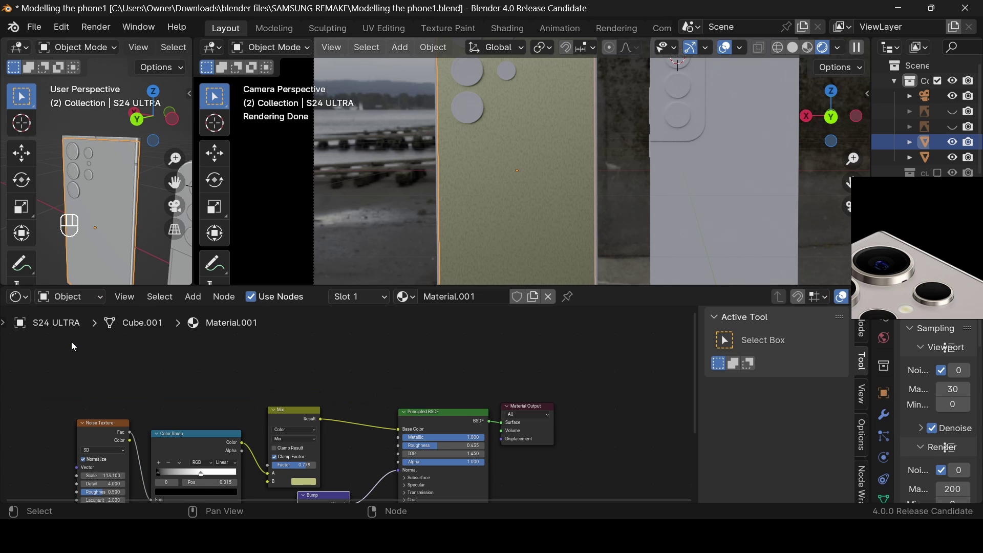
left_click(109, 476)
key("Return")
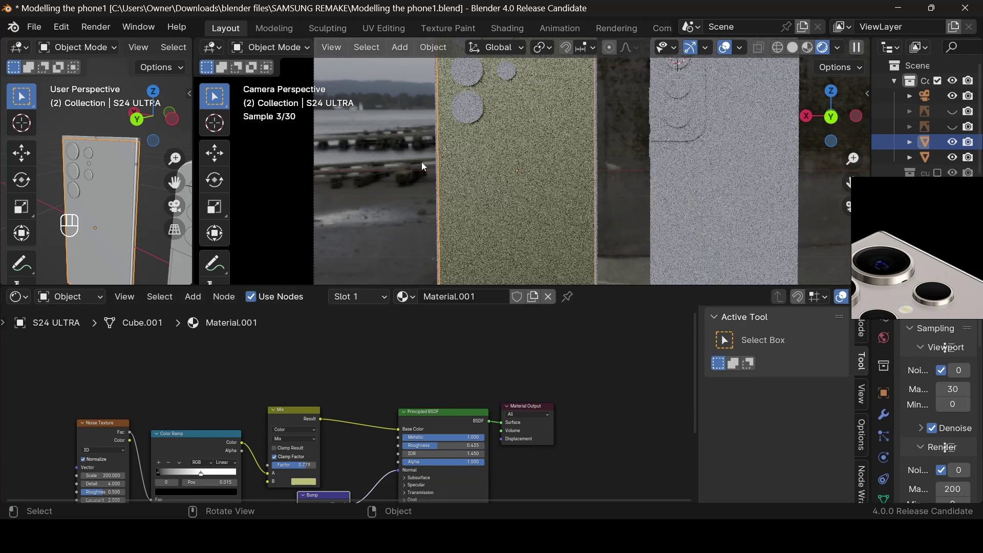
Show the camera view in Material Preview and bring up a close-up of the phone's metal edge in the reference board
left_click(809, 51)
scroll(812, 61, "down", 3)
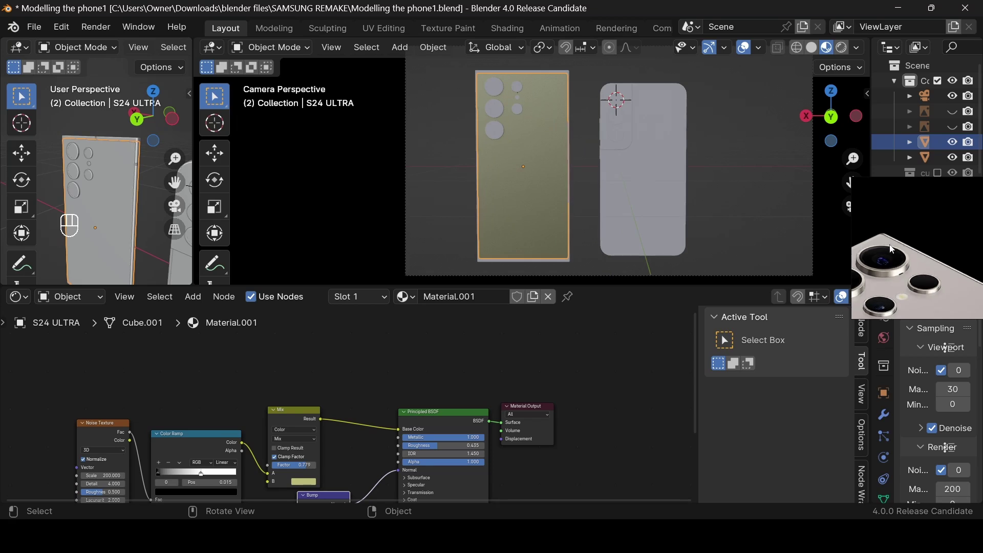
left_click_drag(902, 254, 920, 123)
scroll(919, 123, "down", 5)
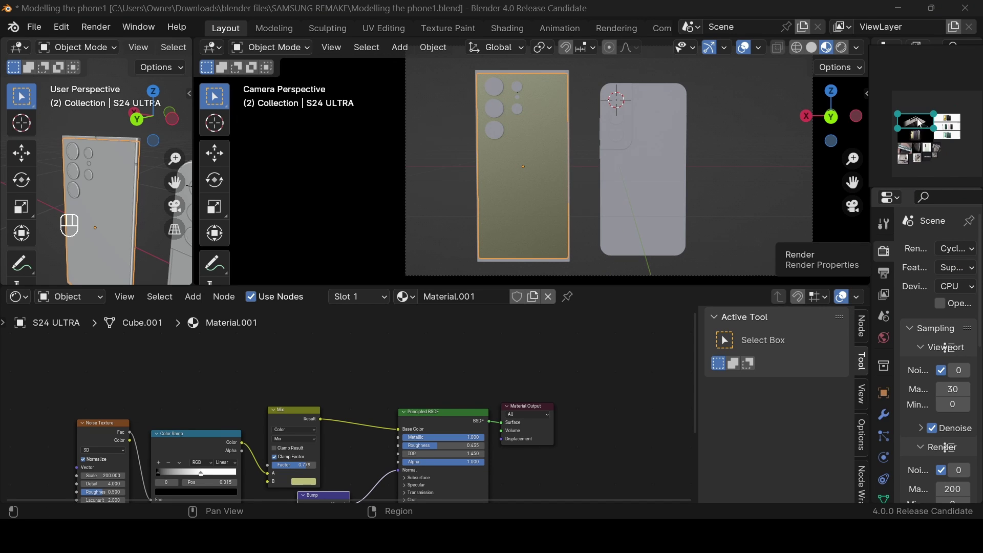
scroll(930, 151, "up", 5)
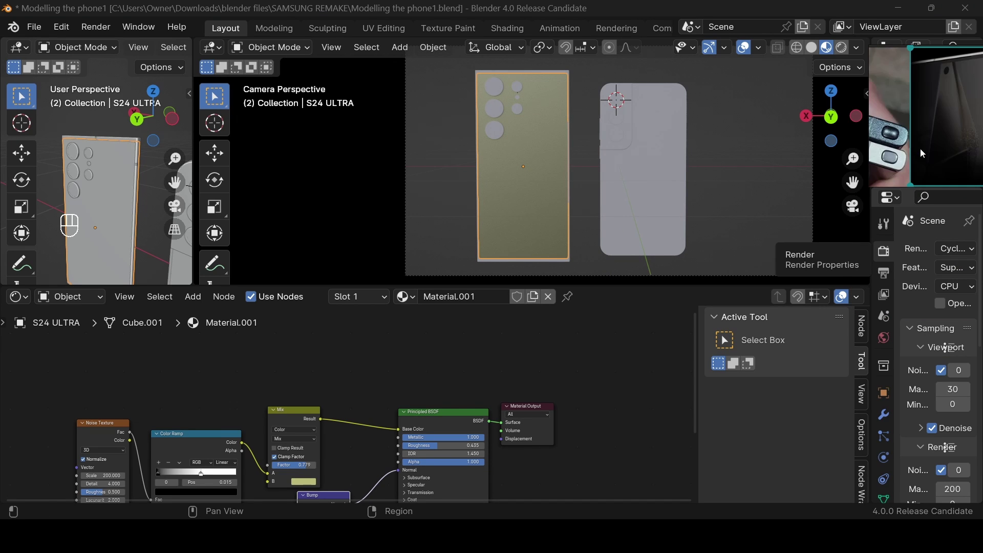
right_click_drag(973, 123, 881, 165)
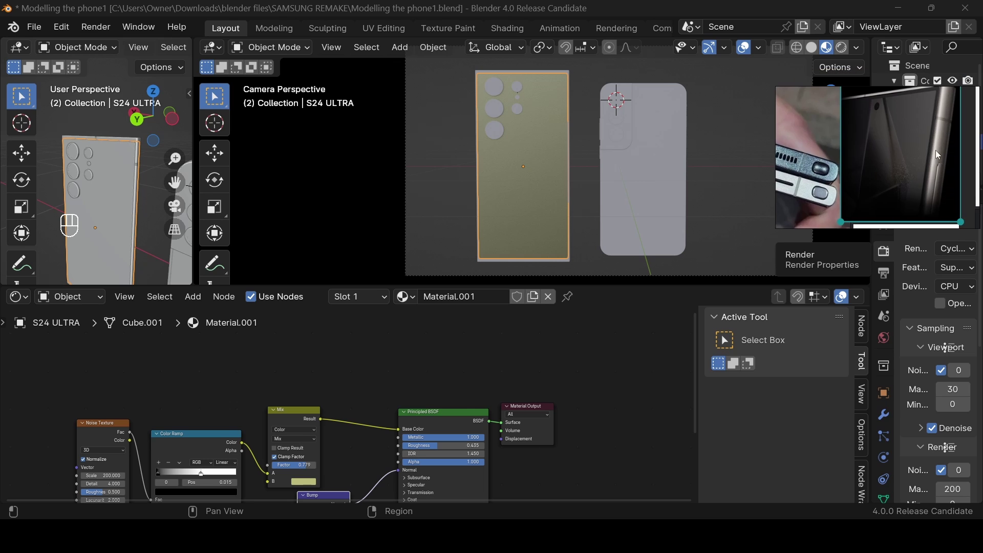
scroll(943, 144, "up", 6)
scroll(937, 154, "down", 2)
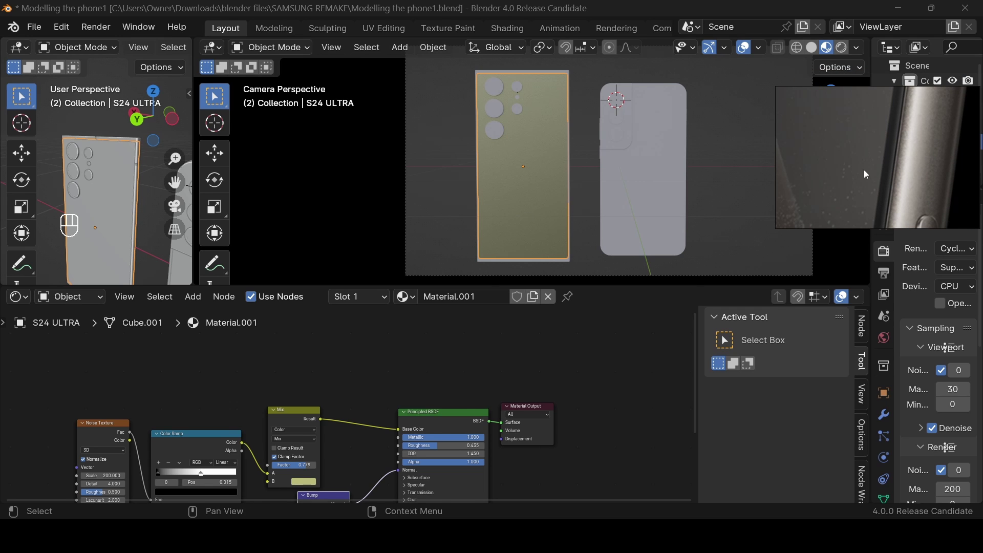
scroll(526, 386, "down", 1)
scroll(408, 402, "down", 1)
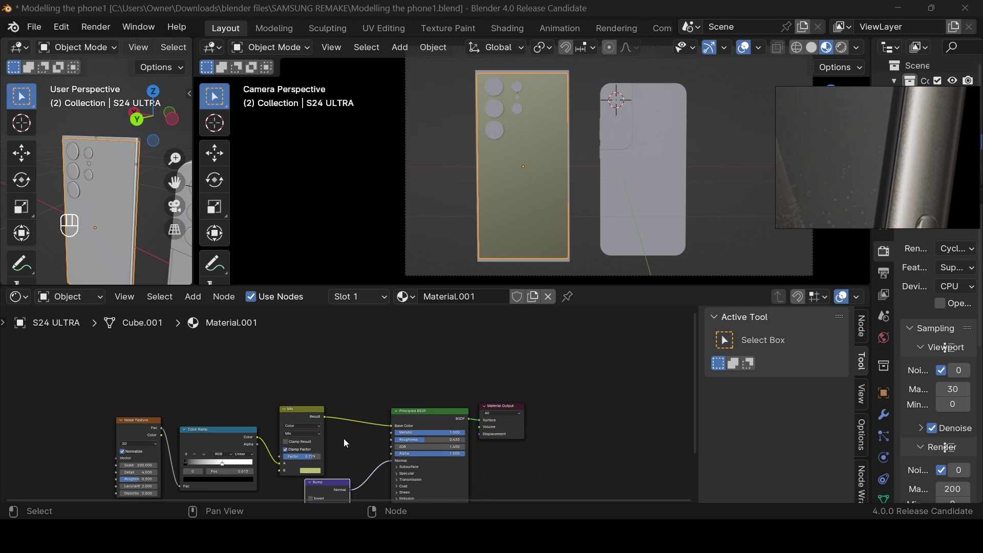
Connect the Mix node's Result to the Principled BSDF's Roughness as well
scroll(337, 435, "up", 3)
left_click_drag(307, 426, 422, 467)
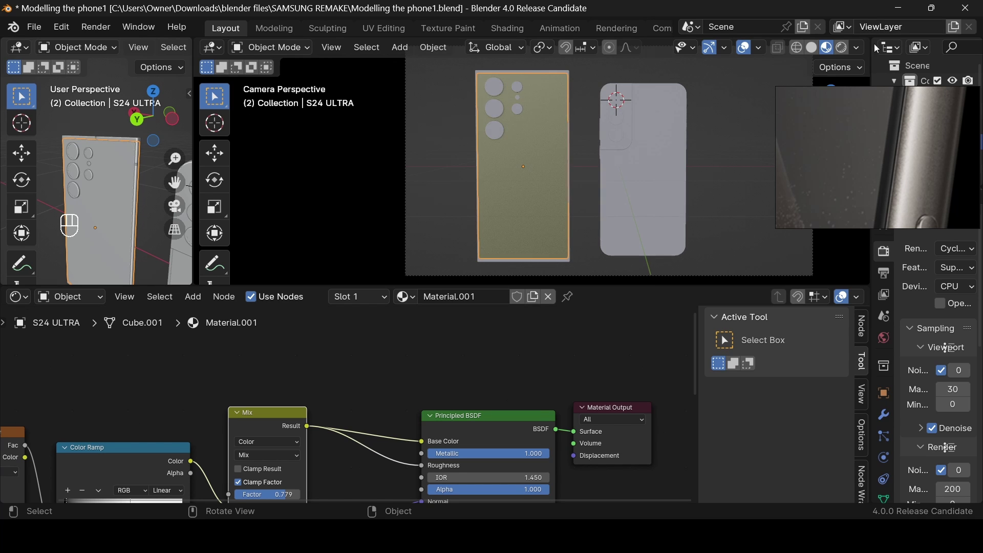
scroll(536, 225, "up", 5)
scroll(539, 228, "down", 3)
scroll(539, 229, "up", 1)
scroll(435, 381, "down", 2)
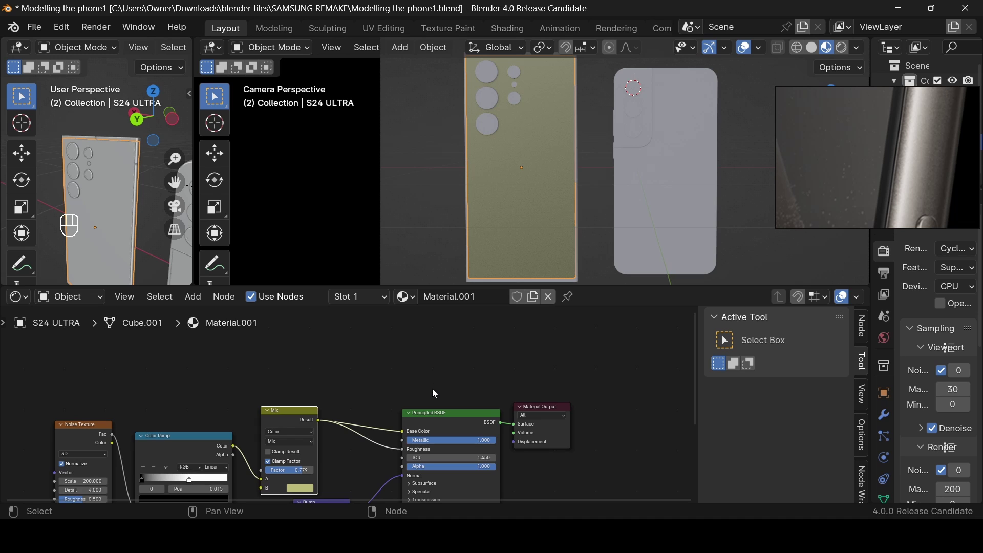
key("Home")
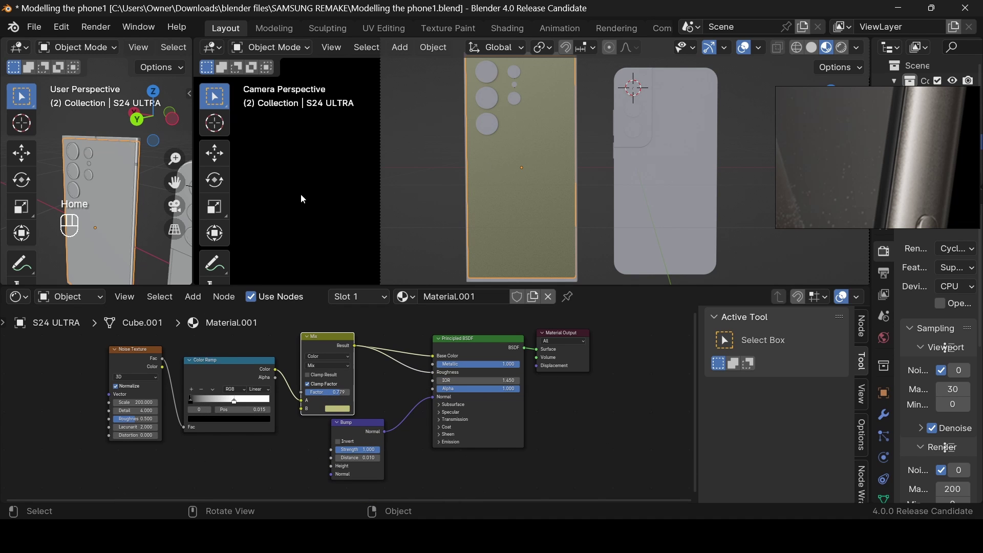
Assign Material.001 to the S24 Ultra's outer frame and make it an independent copy for that object
left_click(118, 137)
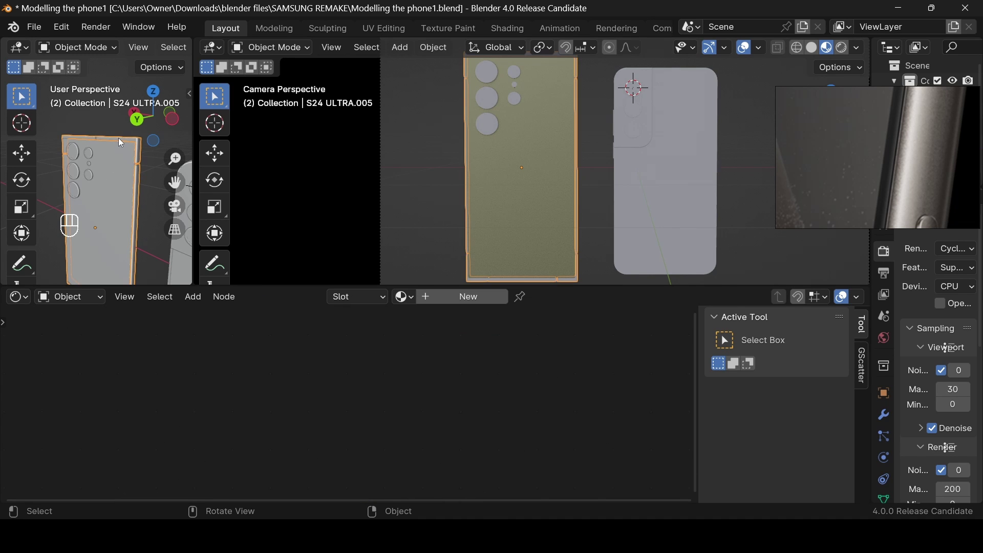
left_click(404, 298)
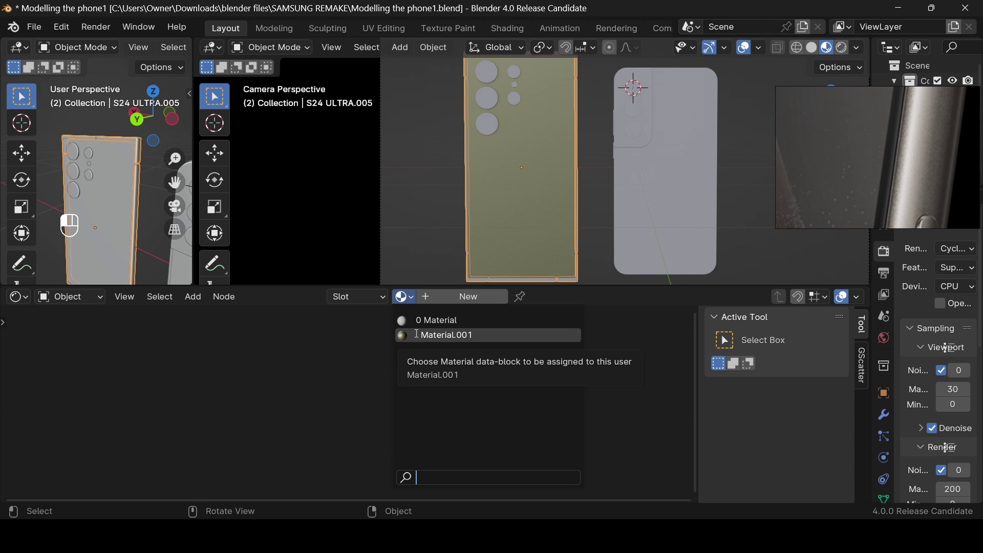
left_click(417, 335)
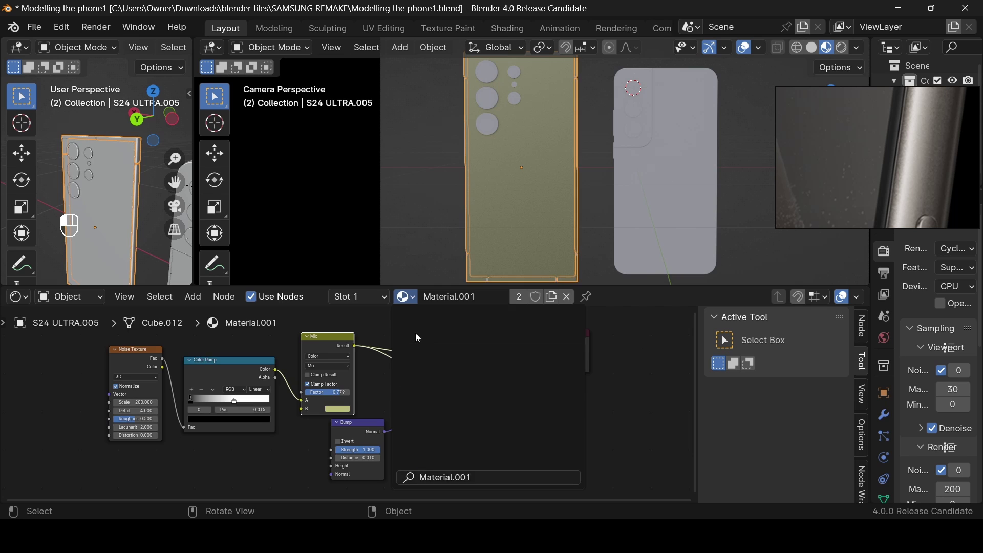
left_click(555, 297)
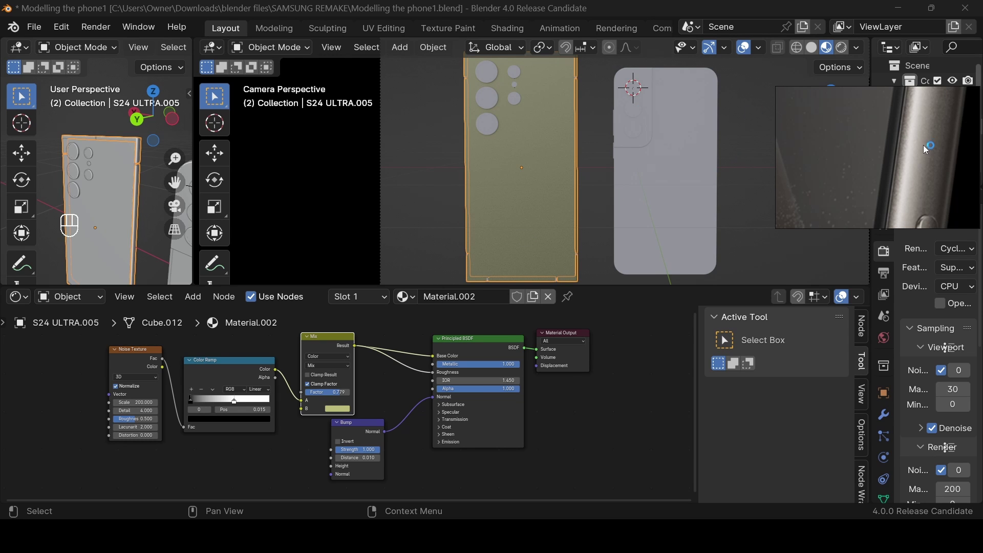
Disconnect the Mix node from Roughness in the frame's material and set Roughness to 0.211
right_click_drag(922, 145, 980, 91)
scroll(919, 110, "down", 10)
scroll(919, 110, "up", 3)
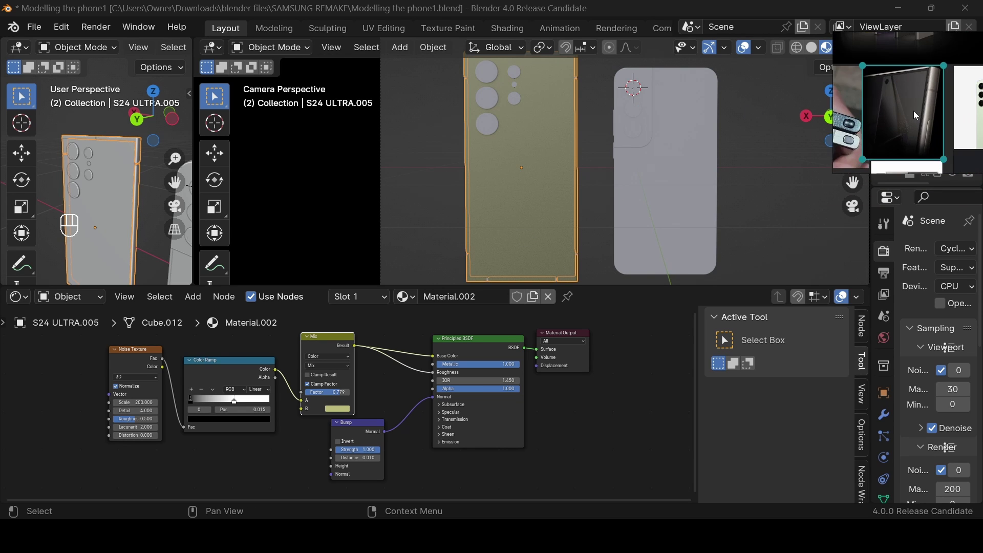
right_click_drag(913, 110, 897, 169)
left_click_drag(810, 116, 857, 123)
scroll(438, 201, "up", 4)
scroll(284, 414, "up", 3)
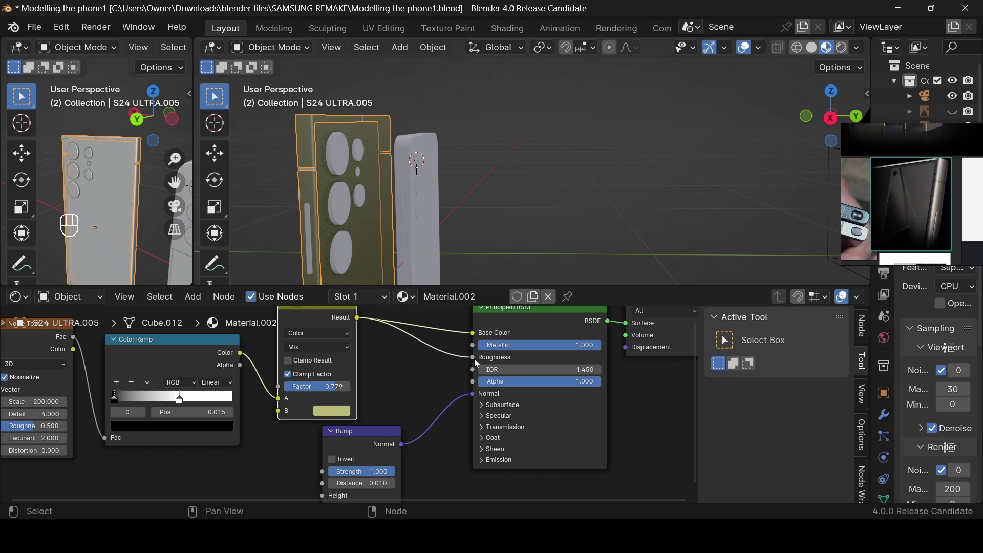
left_click_drag(474, 358, 387, 350)
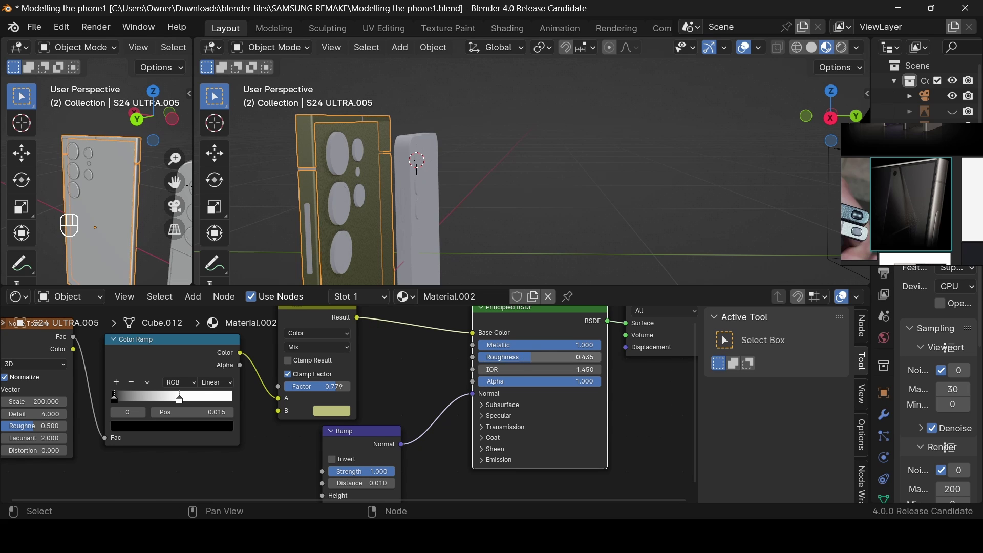
left_click_drag(532, 356, 505, 356)
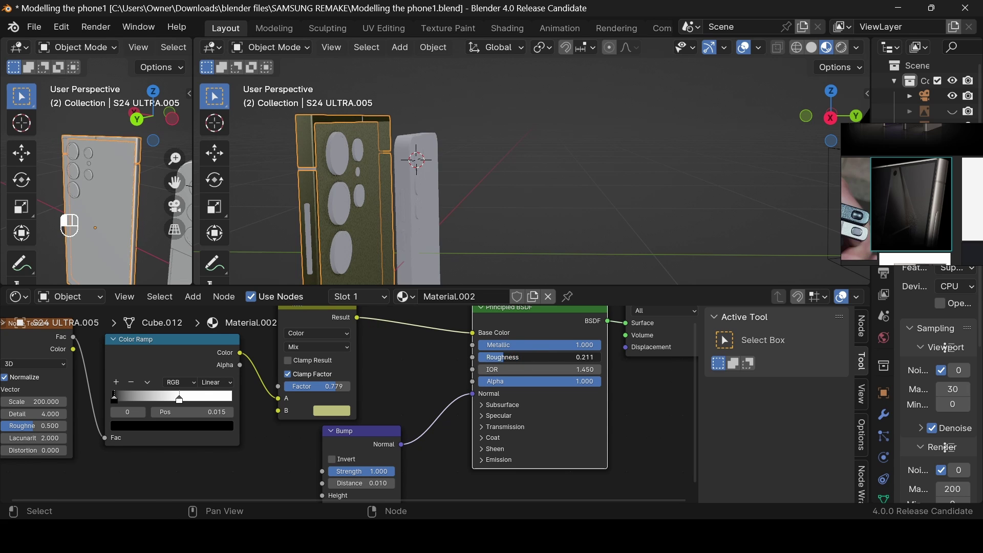
Brighten the Mix node's B colour in the frame's material to a light yellow with a Value of 1.000
left_click(337, 412)
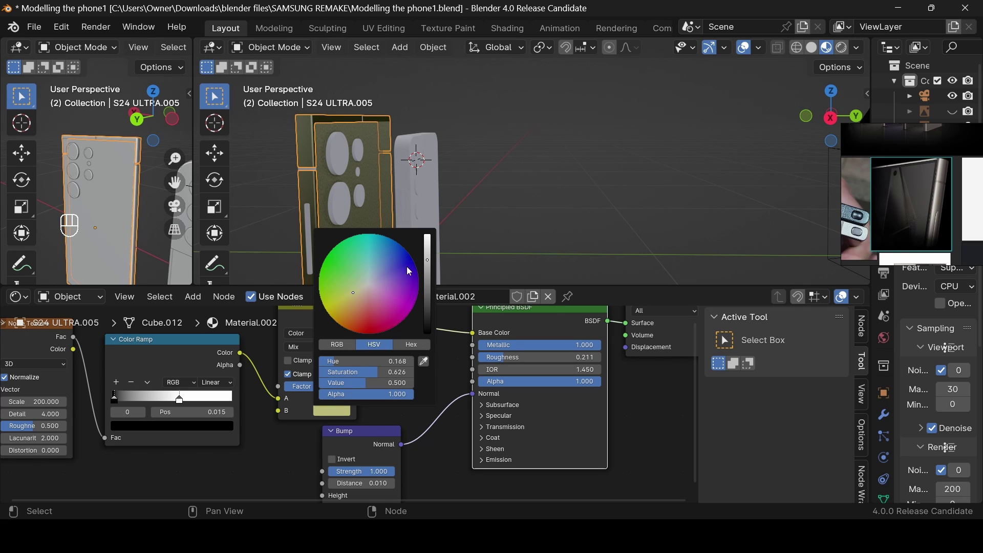
left_click_drag(427, 259, 427, 234)
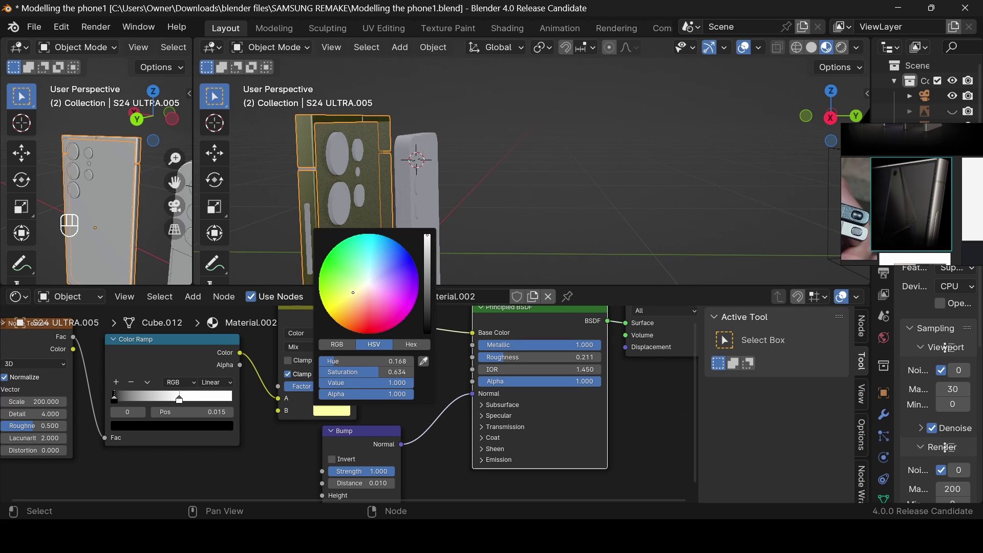
left_click(631, 80)
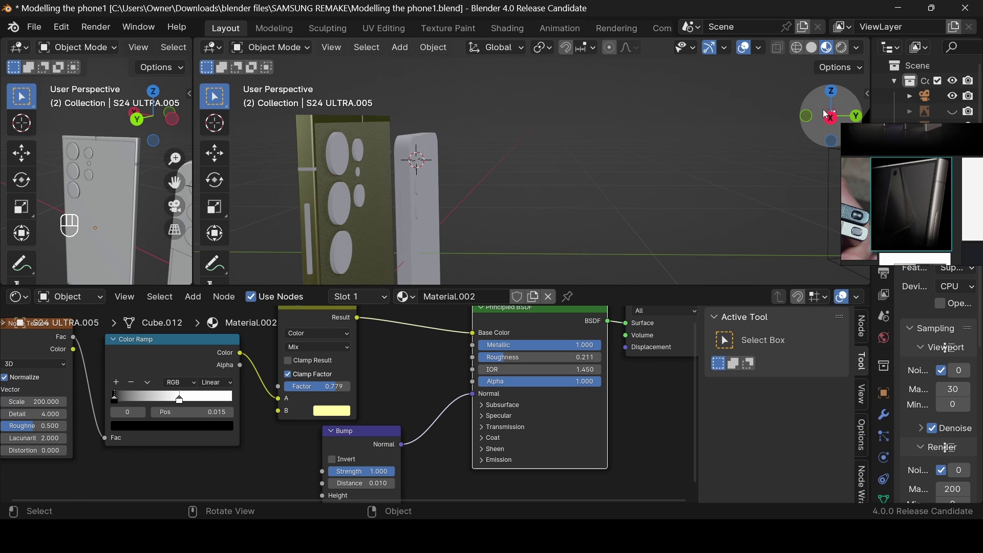
left_click_drag(823, 116, 768, 119)
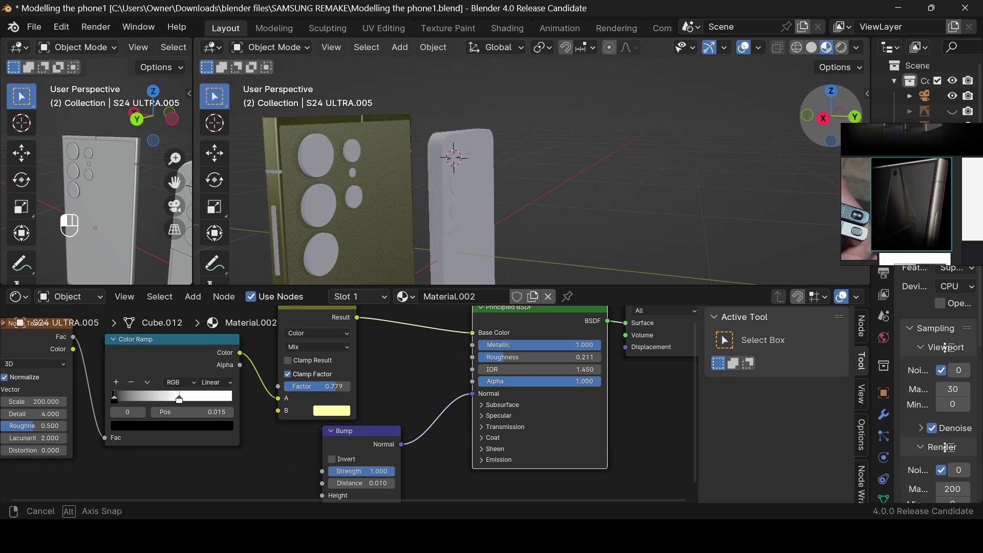
Preview the frame material's Noise Texture on its own and set its Scale to 100
left_click(46, 337)
left_click(46, 337, "ctrl+shift")
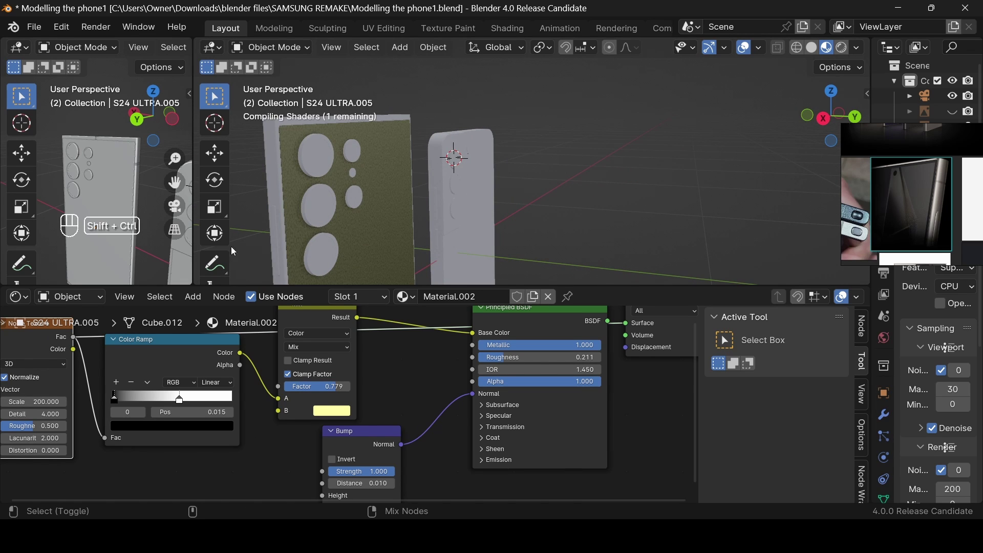
scroll(932, 210, "up", 3)
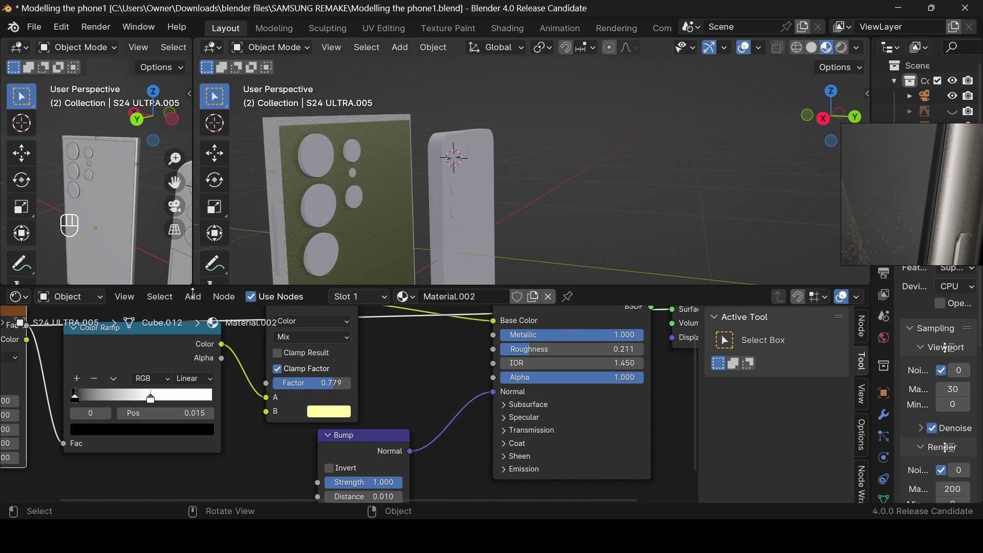
scroll(67, 417, "down", 1)
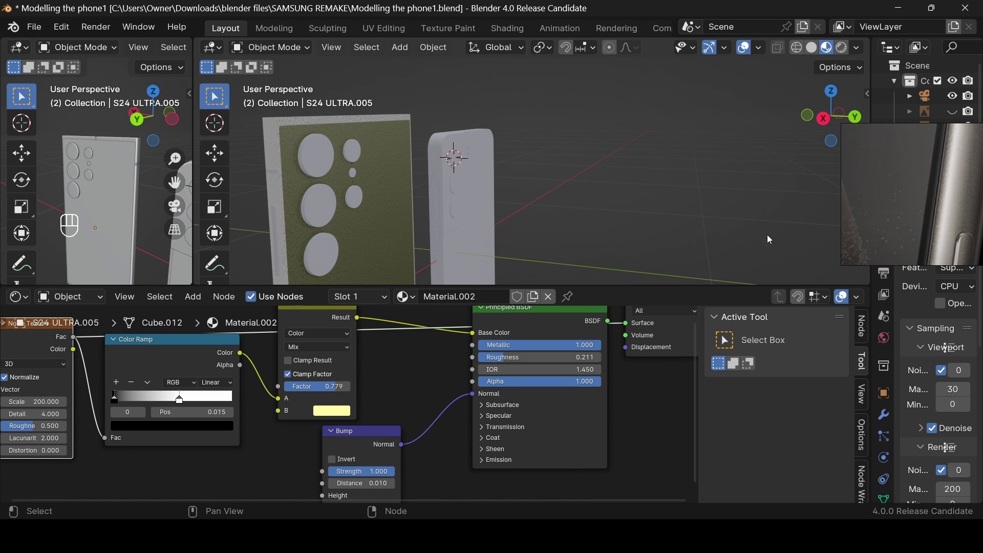
left_click(54, 406)
type("100")
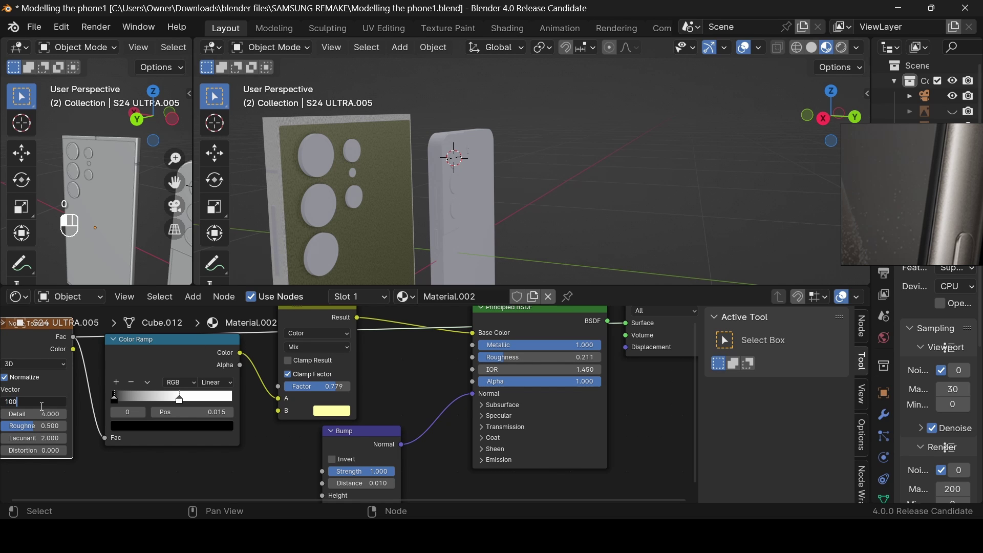
key("Return")
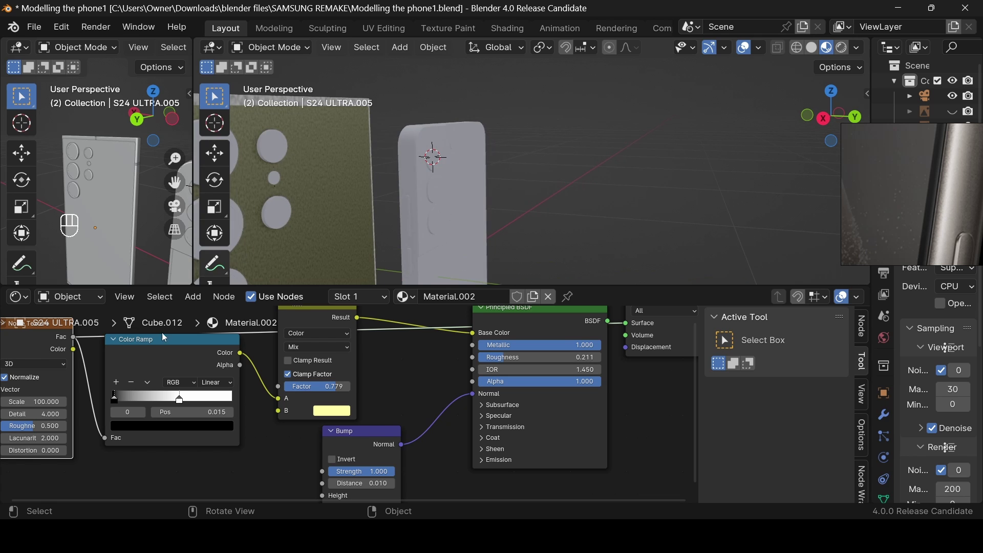
Send the Principled BSDF to the Material Output again and examine the phone's side frame up close against the reference
scroll(588, 342, "down", 1)
left_click(542, 316)
scroll(277, 184, "up", 2)
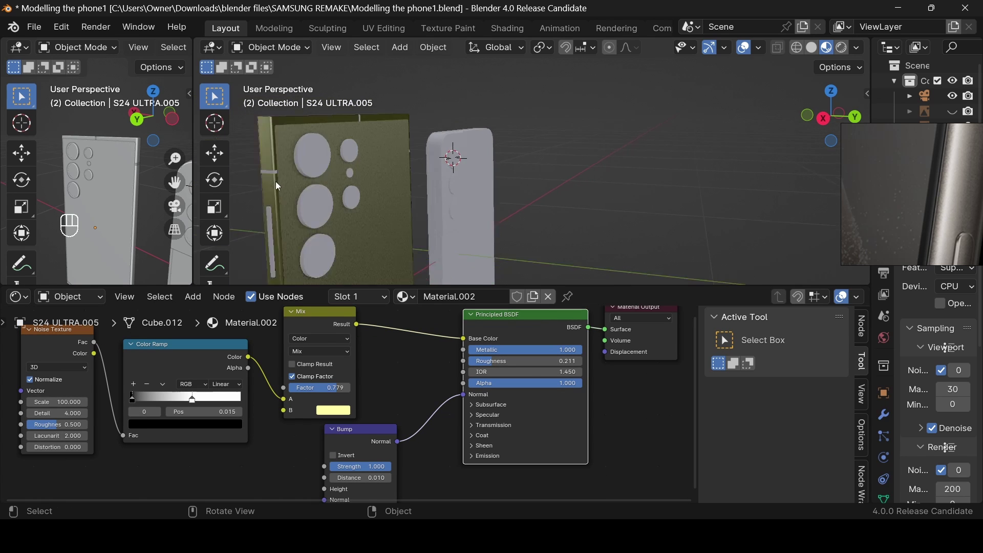
mouse_move(276, 181)
middle_mouse_down()
mouse_move(334, 207)
mouse_move(277, 195)
middle_mouse_up()
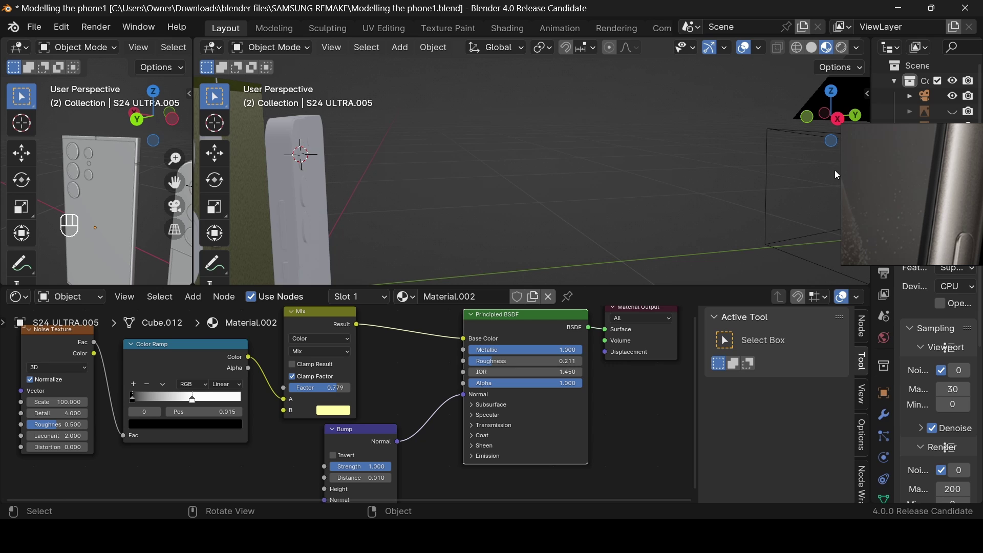
middle_click_drag(835, 170, 893, 178, "shift")
left_click_drag(893, 178, 950, 64)
left_click_drag(854, 183, 917, 186)
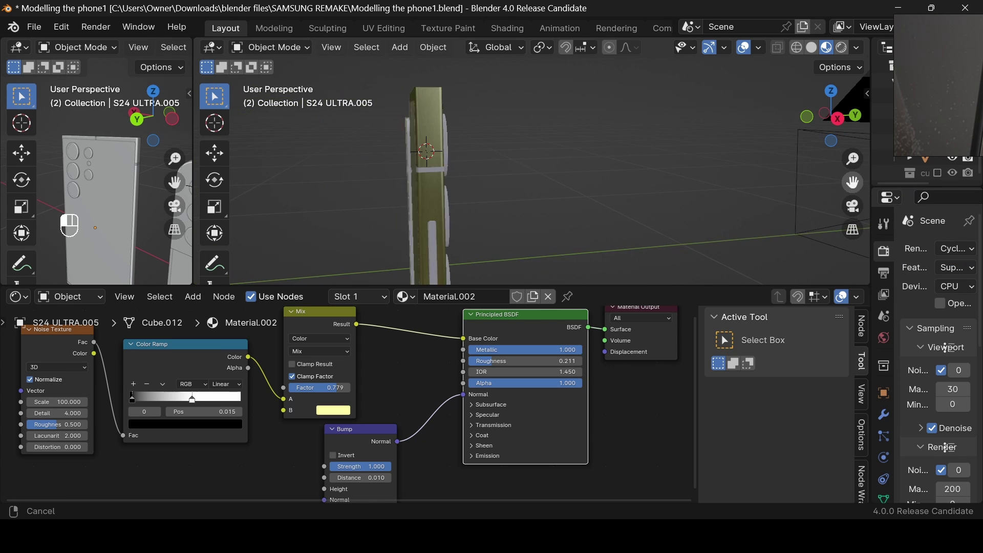
scroll(432, 186, "up", 2)
scroll(432, 187, "up", 2)
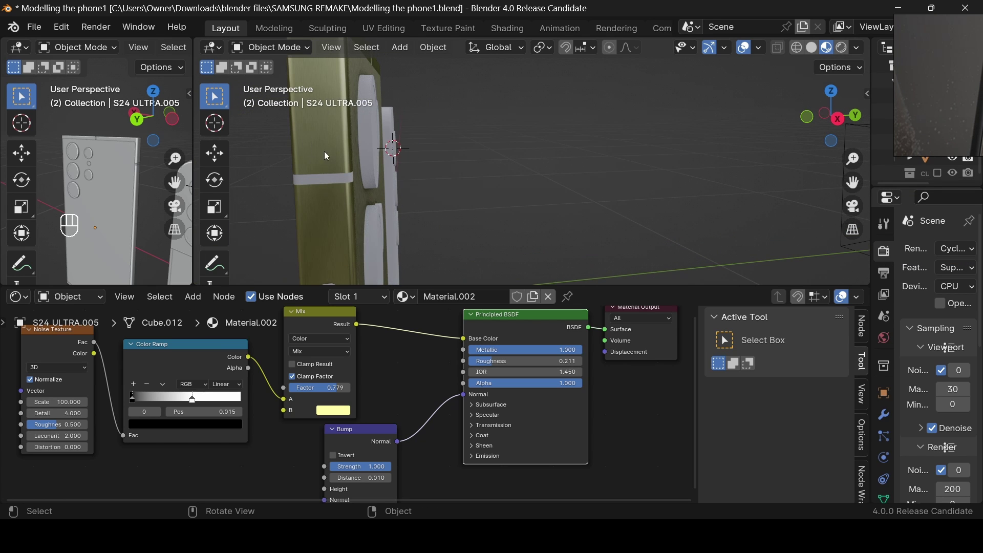
scroll(319, 167, "up", 3)
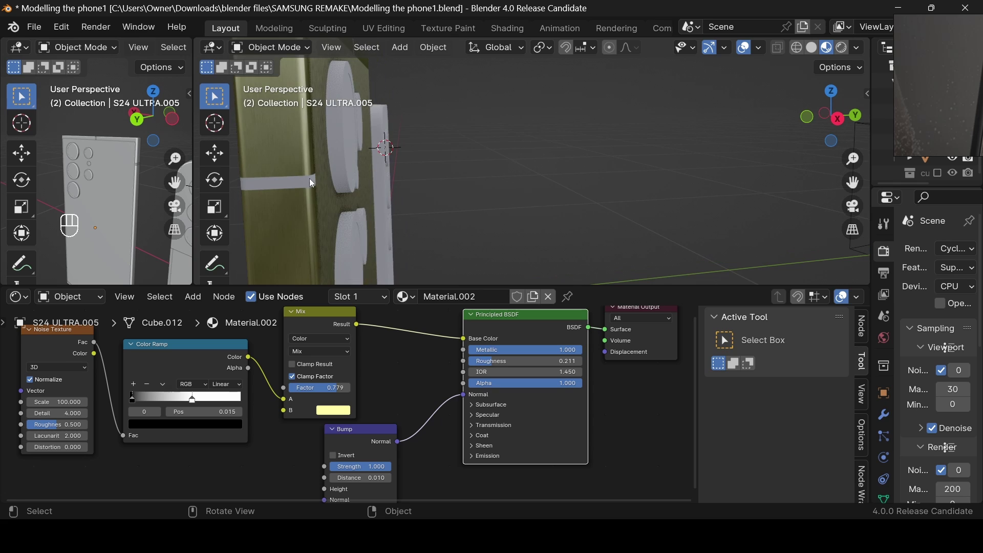
Compare the side frame with the reference close-up and set the frame material's Noise Texture Scale to 300
scroll(917, 107, "down", 3)
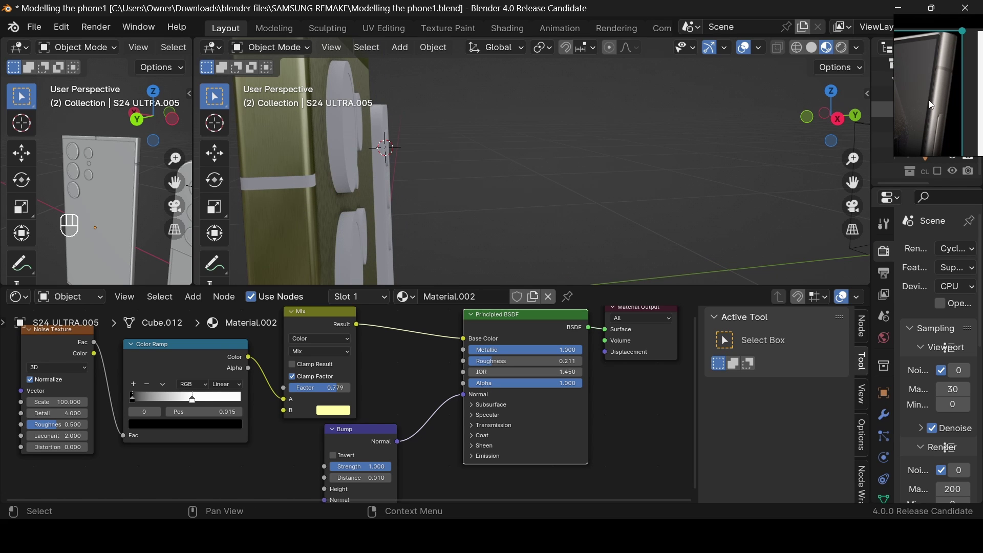
scroll(930, 104, "up", 3)
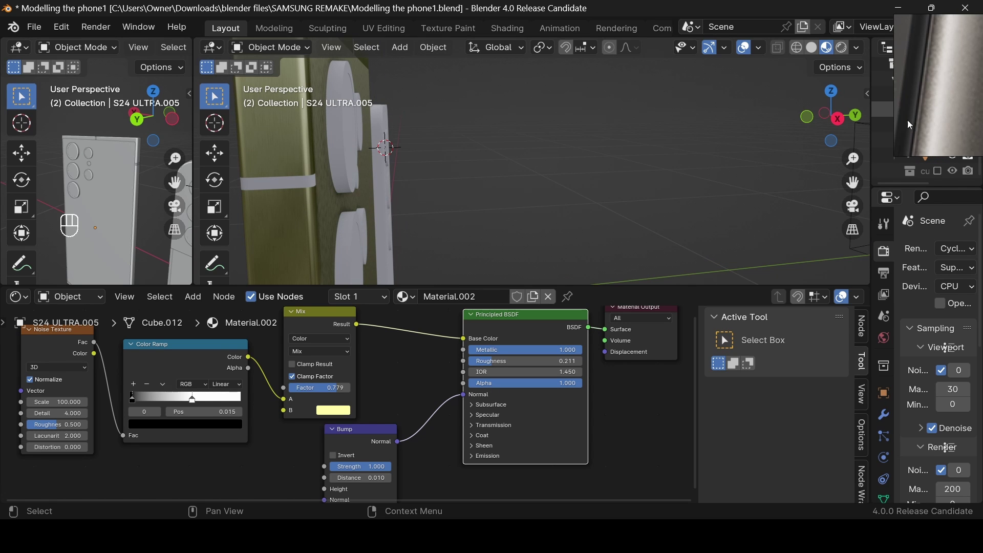
left_click(63, 402)
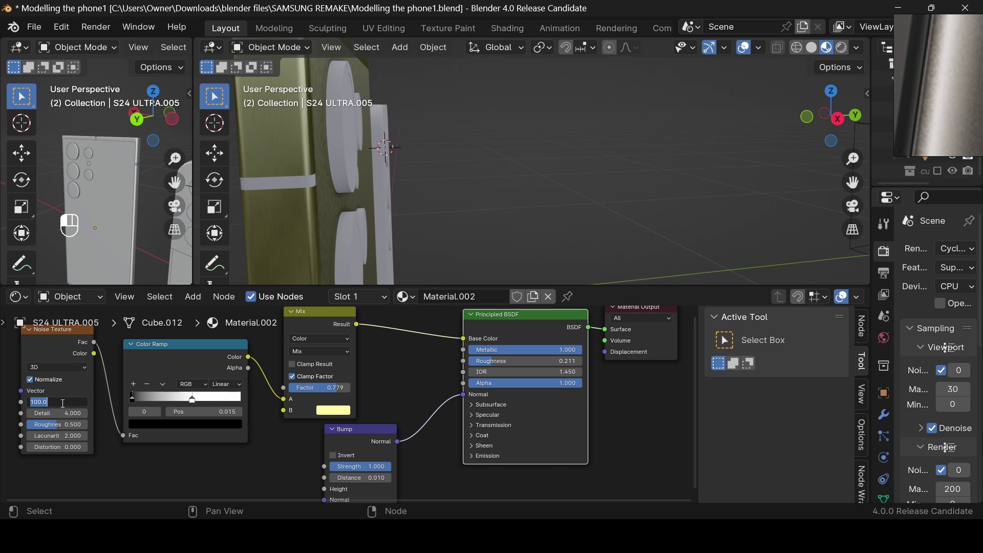
type("300")
key("Return")
Select the S24 Ultra's back panel and raise the Mix node's Factor in its material to 0.877
scroll(238, 263, "down", 4)
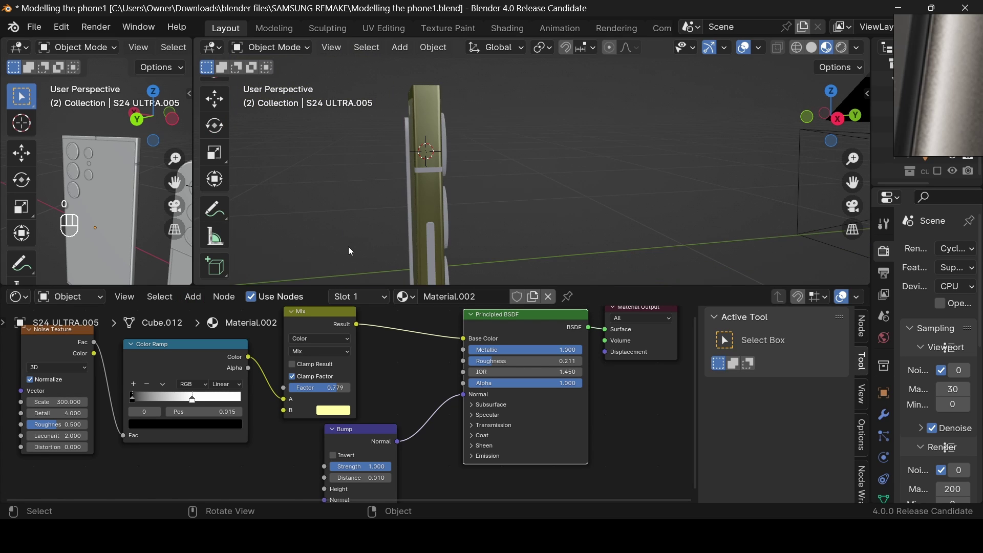
mouse_move(831, 117)
left_mouse_down()
mouse_move(791, 119)
mouse_move(835, 112)
left_mouse_up()
left_click(478, 189)
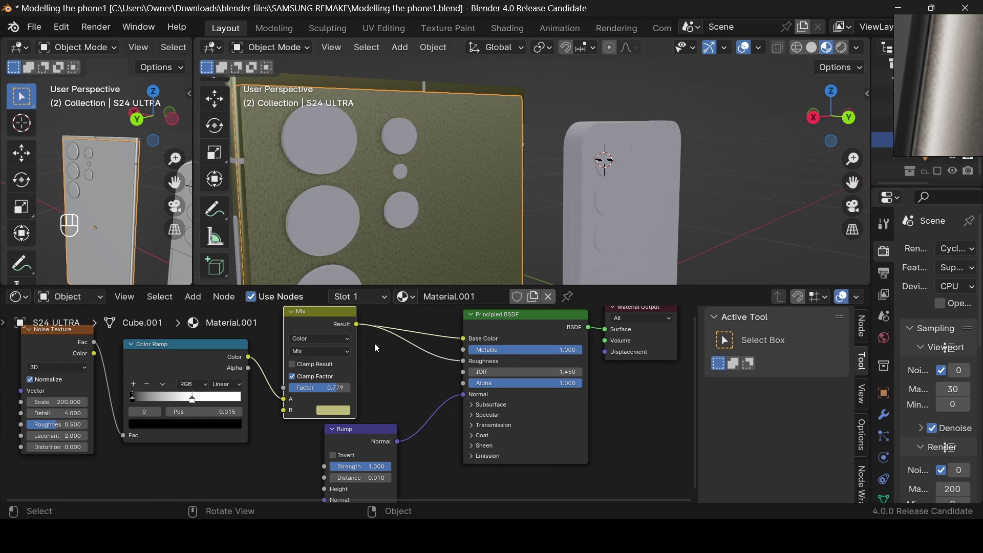
left_click_drag(320, 388, 331, 388)
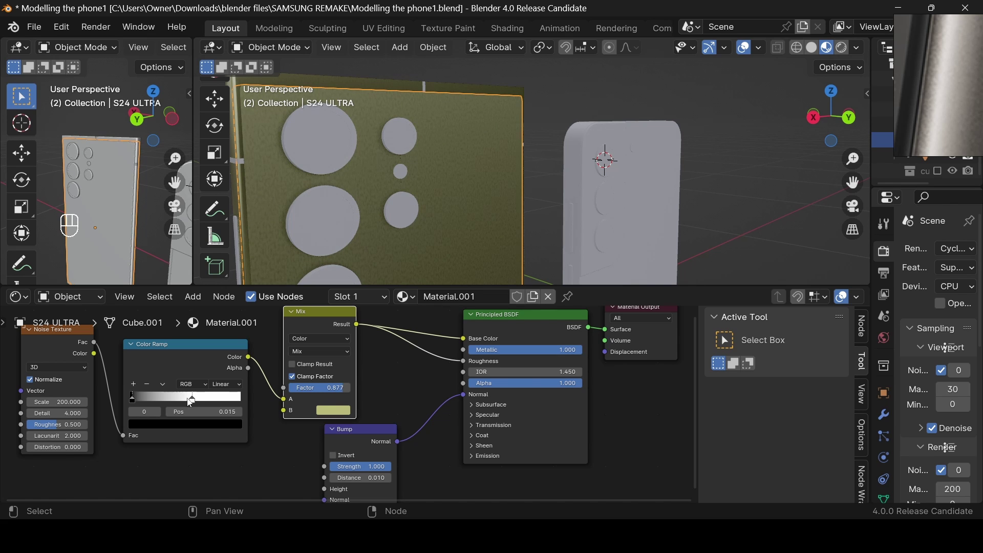
Move the white stop of the phone back material's Color Ramp to position 0.420
mouse_move(196, 400)
left_mouse_down()
mouse_move(229, 416)
mouse_move(160, 394)
mouse_move(202, 407)
mouse_move(176, 401)
left_mouse_up()
scroll(575, 142, "down", 5)
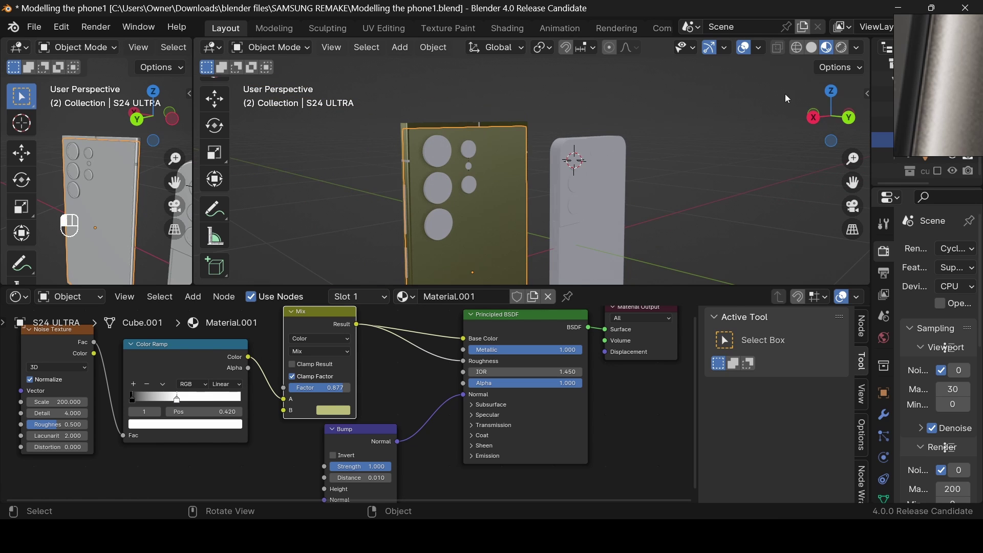
scroll(491, 154, "up", 4)
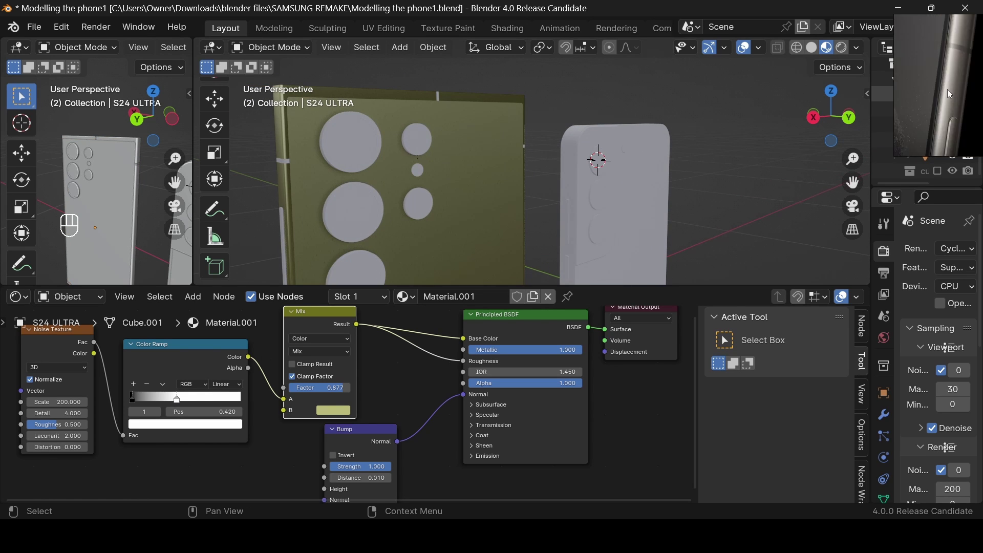
scroll(953, 102, "down", 2)
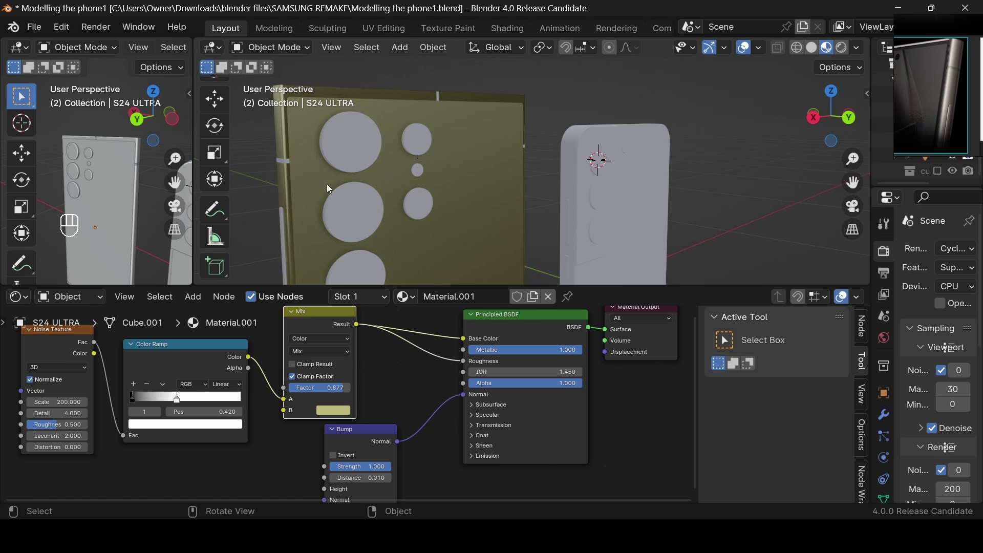
Link the olive frame material to the side button so both share Material.002
left_click_drag(822, 110, 744, 128)
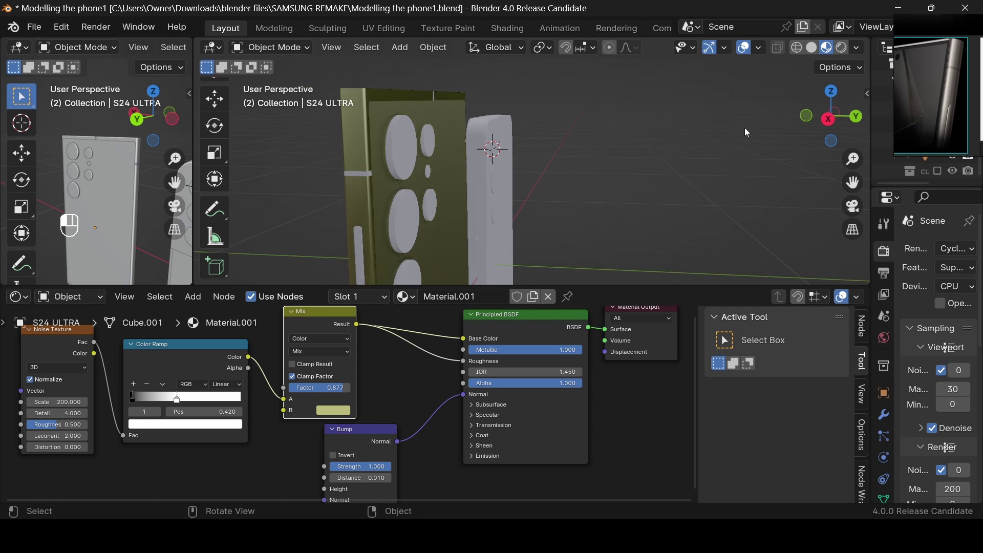
left_click(367, 155)
scroll(346, 212, "down", 4)
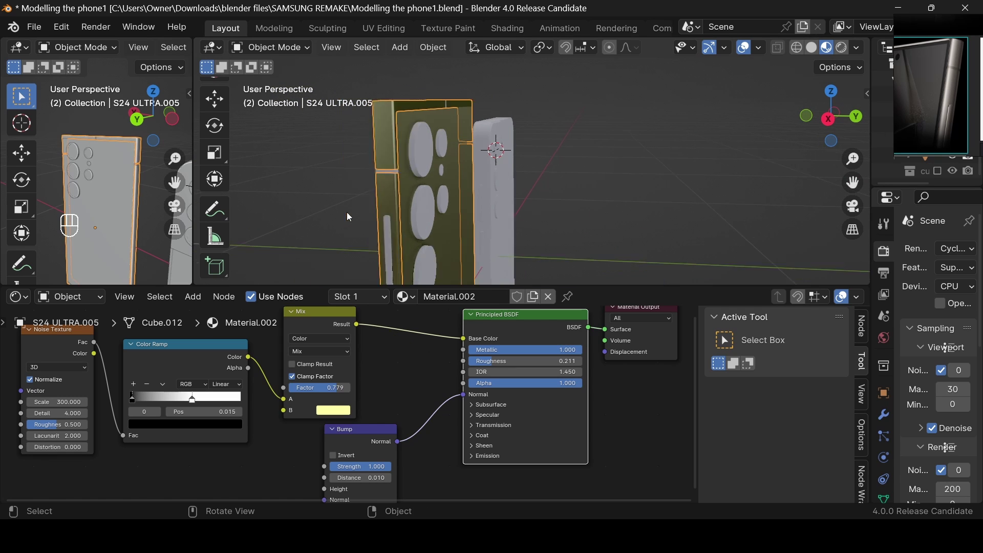
left_click(434, 249)
left_click(432, 142, "shift")
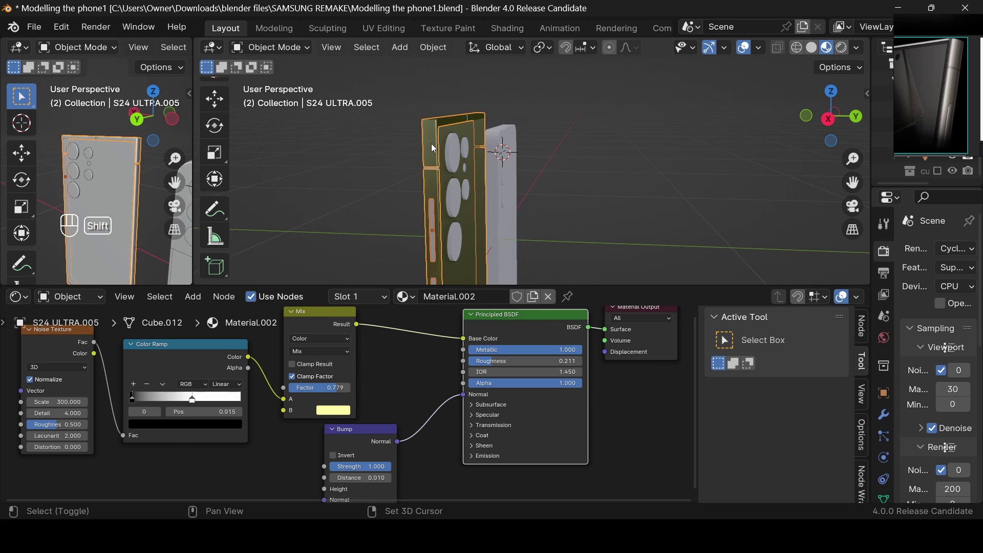
key("ctrl")
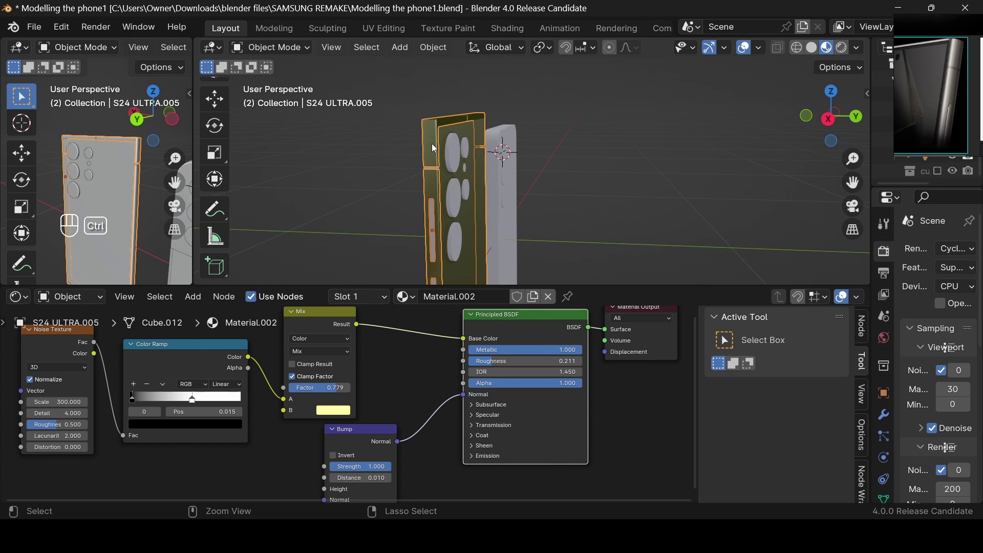
key("ctrl+l")
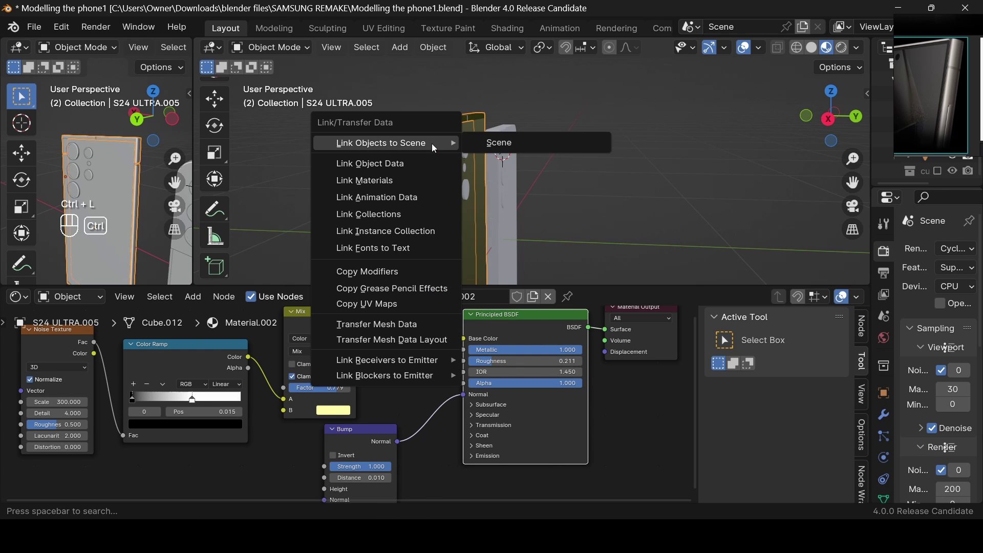
left_click(423, 176)
left_click(430, 205)
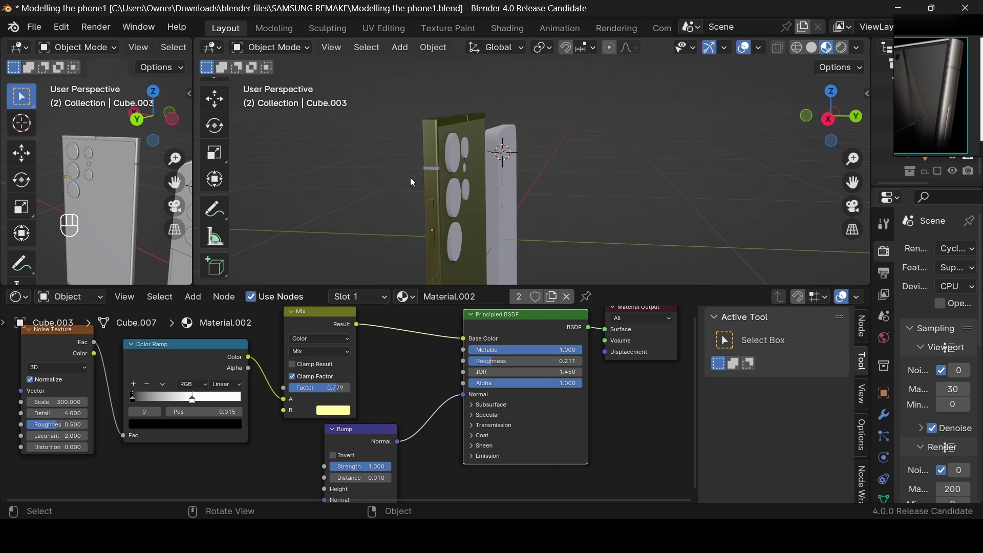
Create a new material for the antenna bands on the phone's sides and set its Metallic value to 1.000
scroll(539, 149, "up", 5)
left_click_drag(823, 92, 857, 92)
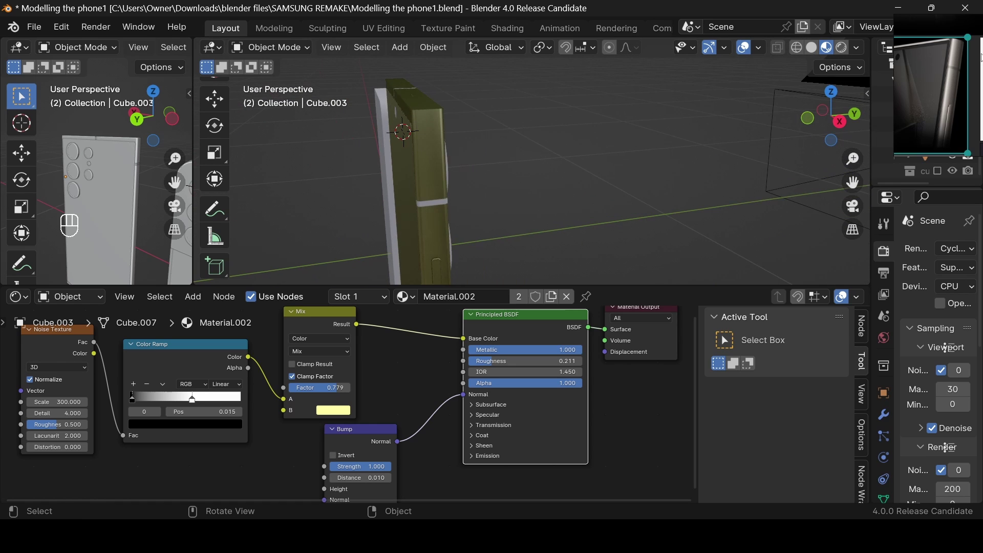
scroll(315, 236, "up", 1)
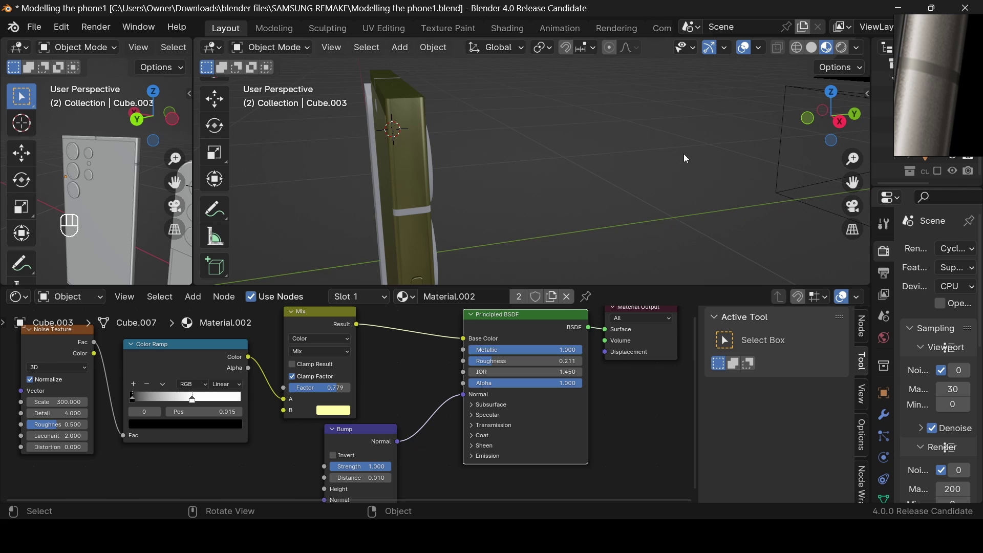
left_click(429, 211)
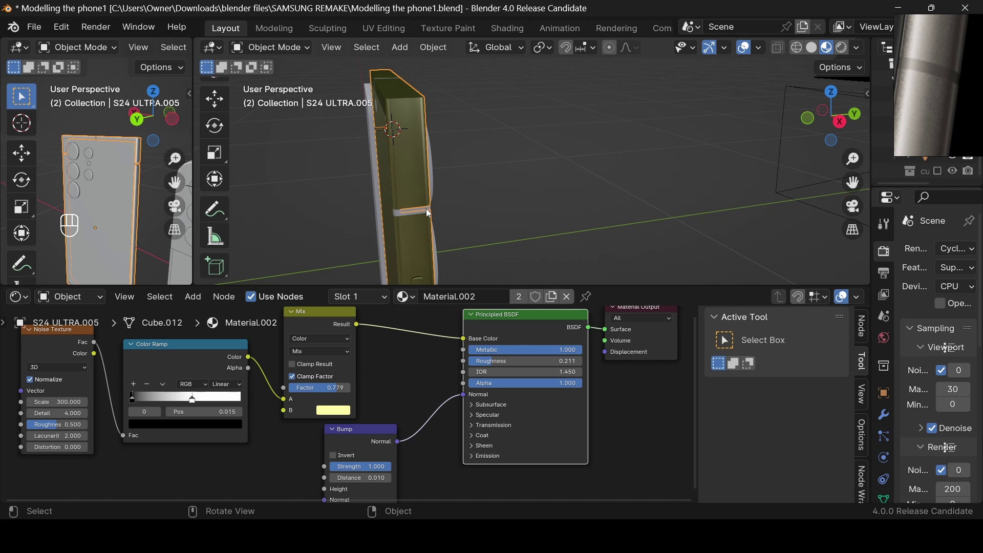
left_click(417, 216)
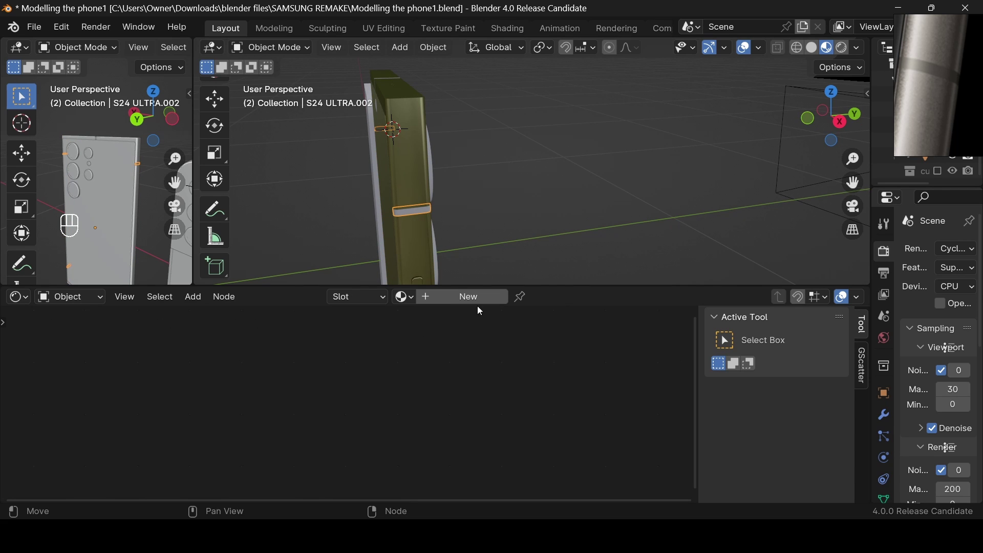
left_click(449, 298)
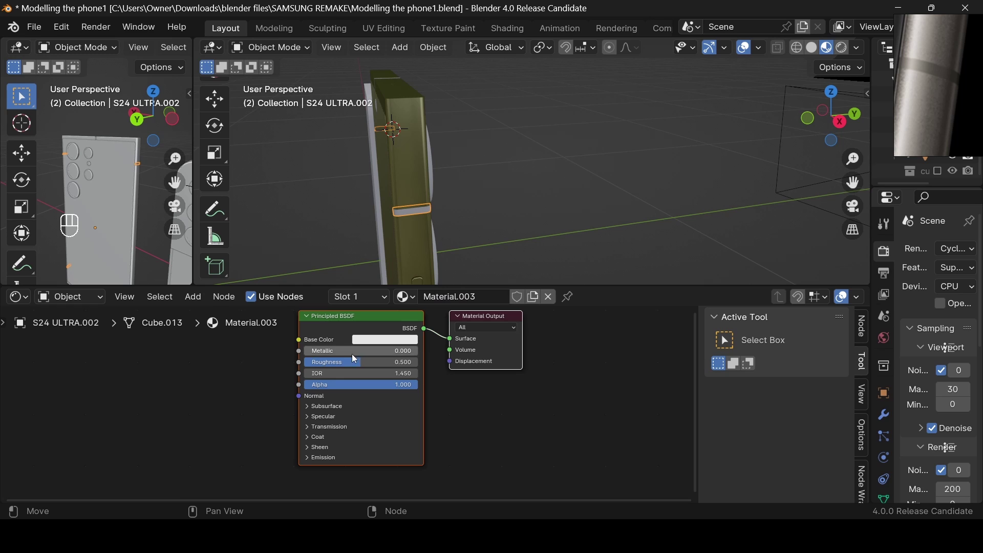
left_click_drag(351, 354, 419, 352)
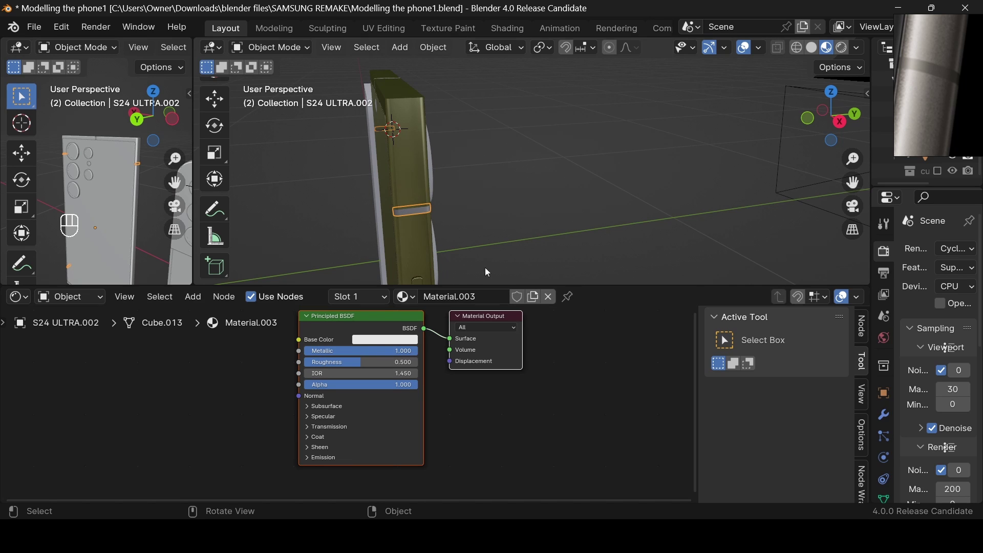
Sample the frame's olive colour as the side band material's base colour and darken it slightly
left_click(387, 341)
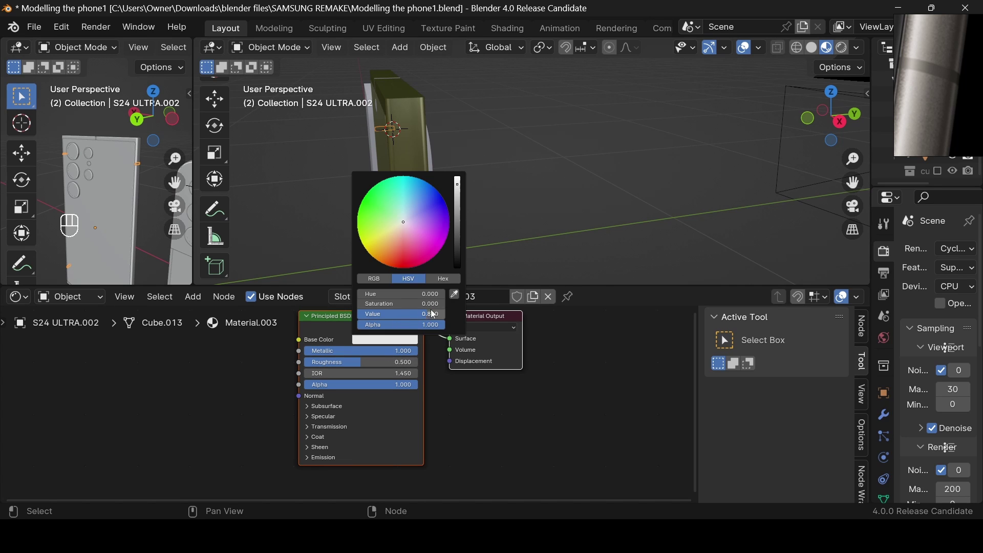
left_click(454, 294)
left_click(408, 174)
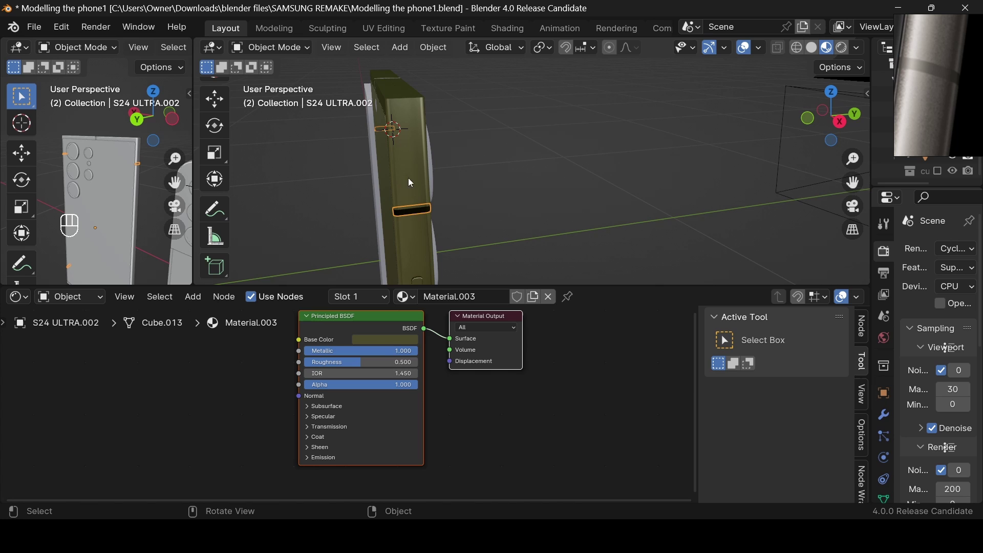
left_click(388, 339)
left_click_drag(455, 247, 456, 250)
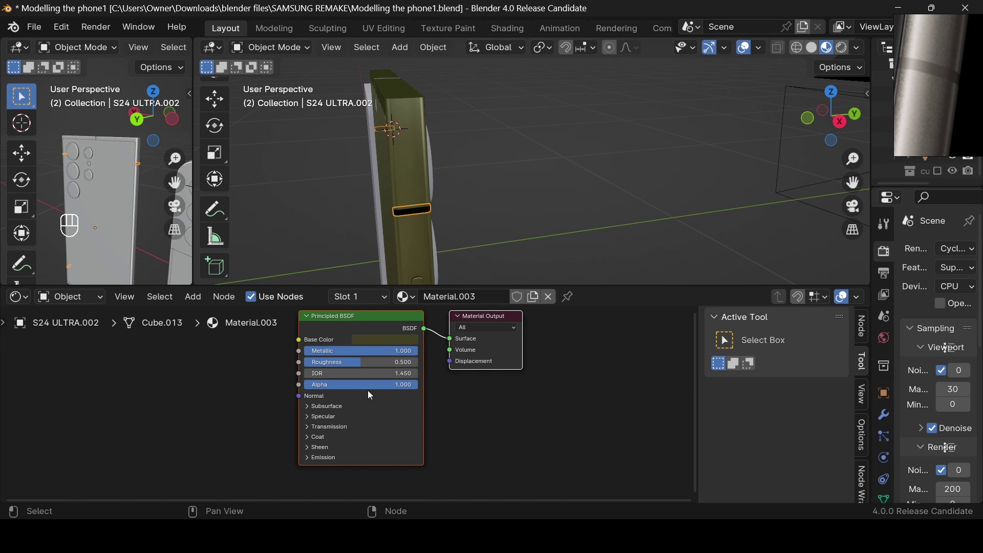
Turn the side band's base colour into a grey with saturation 0.083 and value 0.259, and set its roughness to 0.310
left_click_drag(364, 361, 340, 362)
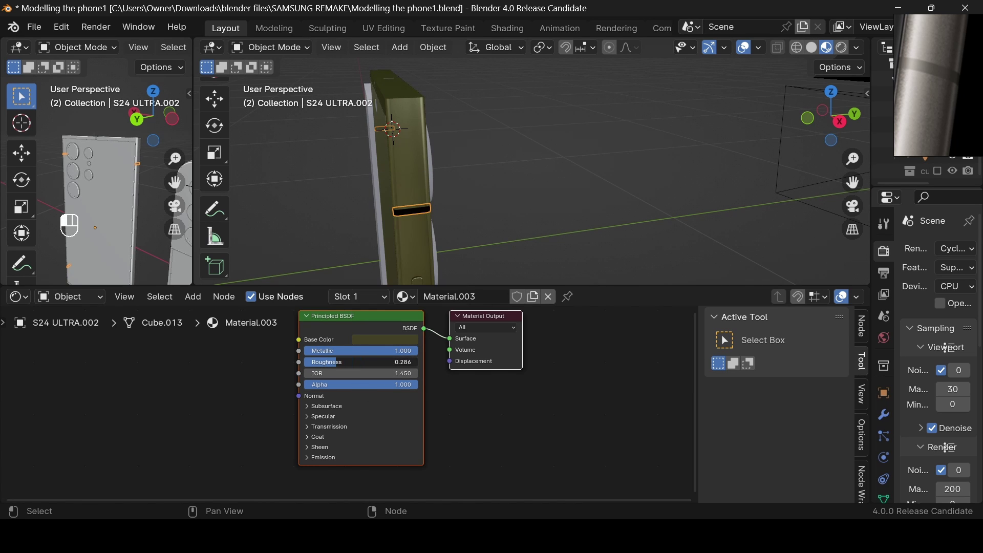
left_click(367, 340)
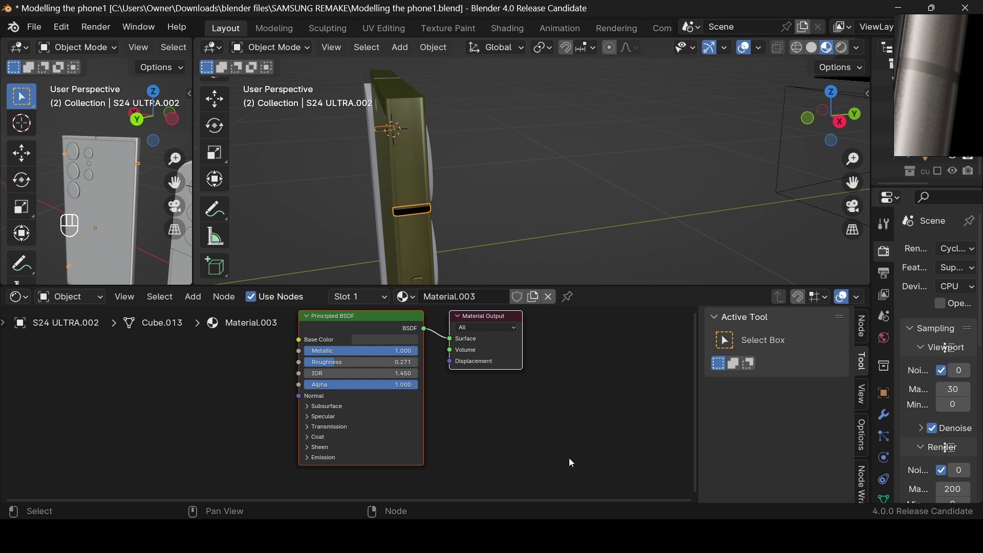
left_click_drag(832, 116, 793, 119)
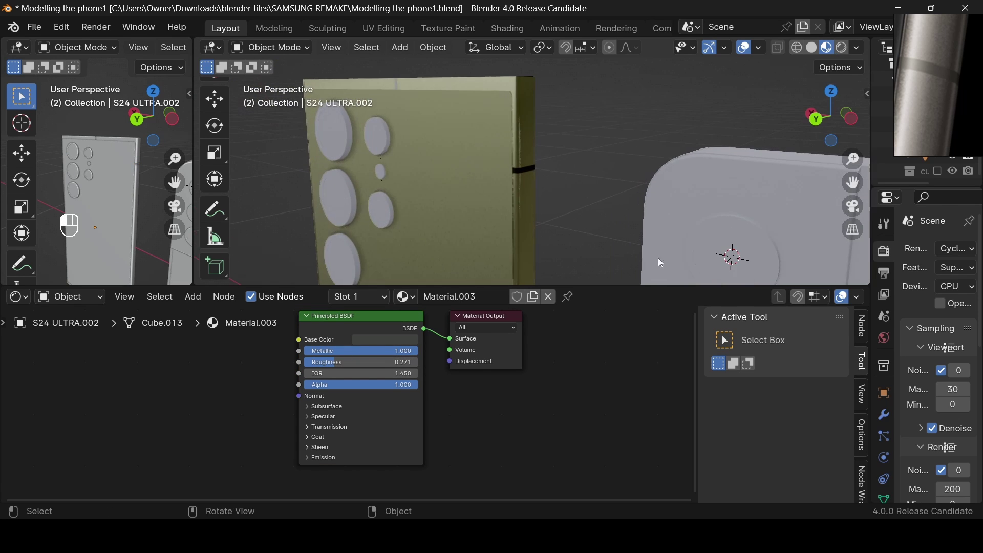
left_click(389, 339)
left_click_drag(455, 234, 457, 216)
left_click_drag(350, 362, 355, 362)
Preview the phone in rendered shading and change the side band's base colour to a light, pale olive
left_click(842, 47)
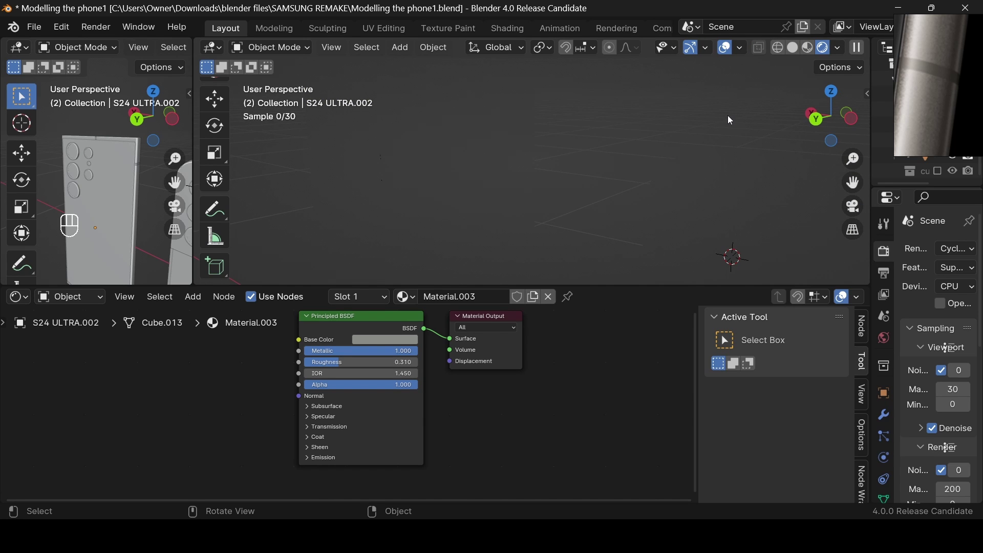
scroll(623, 155, "up", 3)
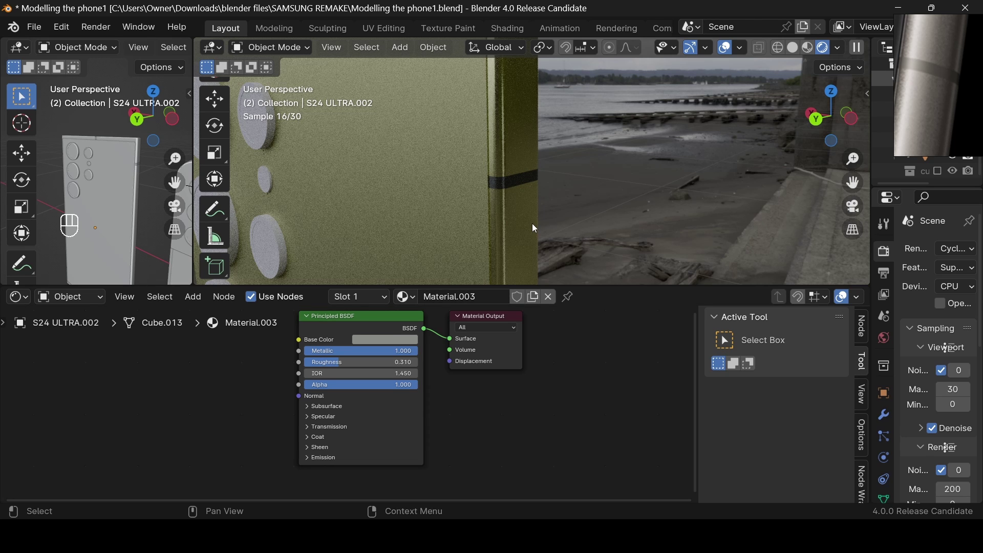
left_click(387, 339)
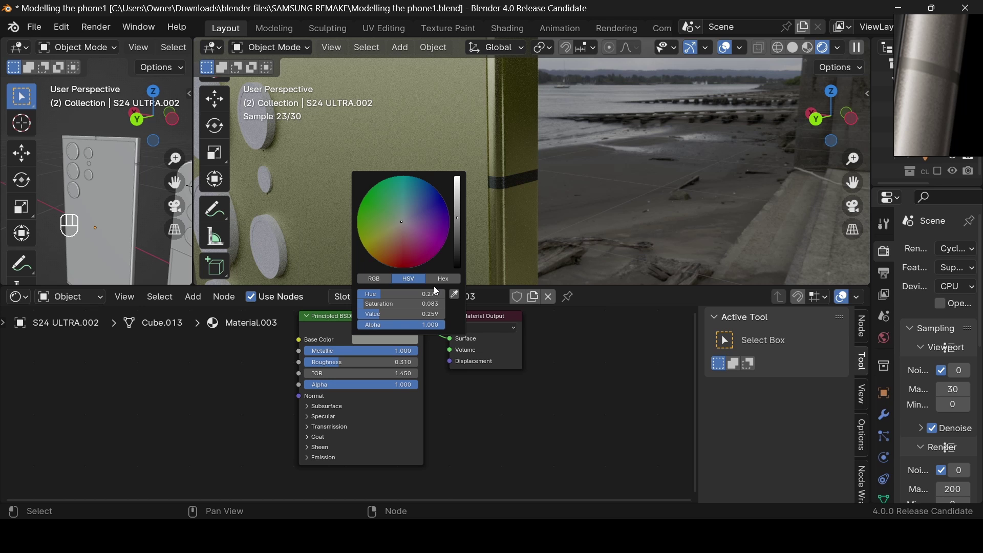
key("ctrl+v")
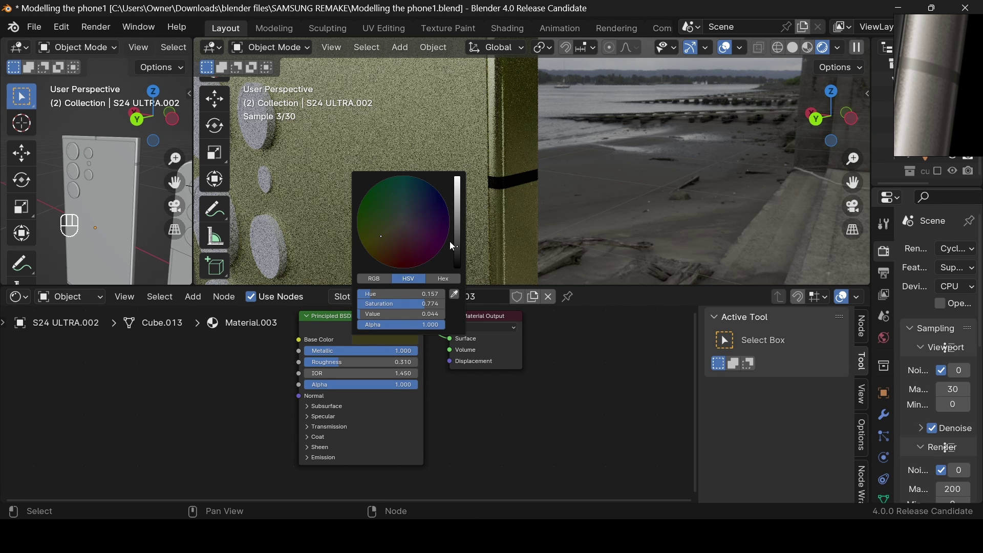
left_click_drag(451, 244, 453, 202)
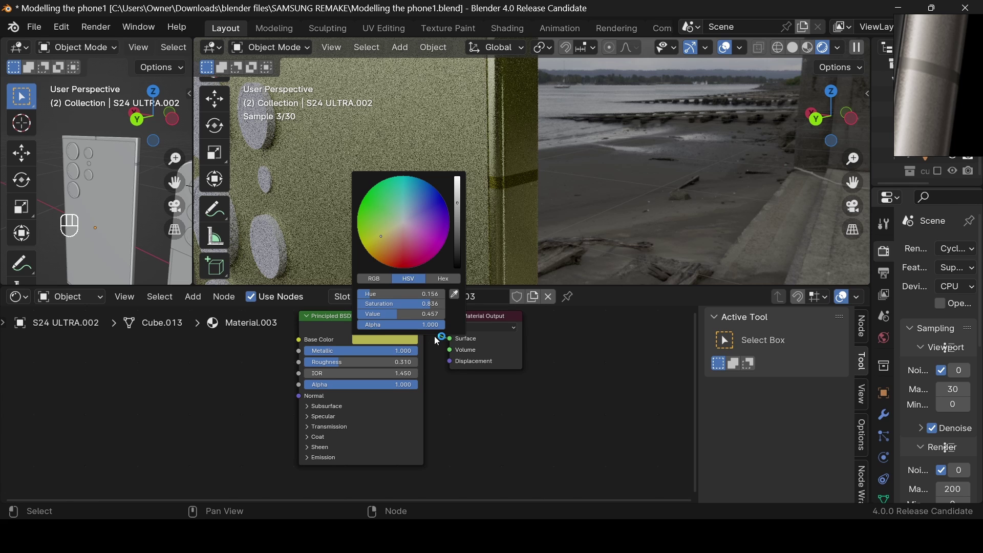
middle_click_drag(563, 205, 588, 195)
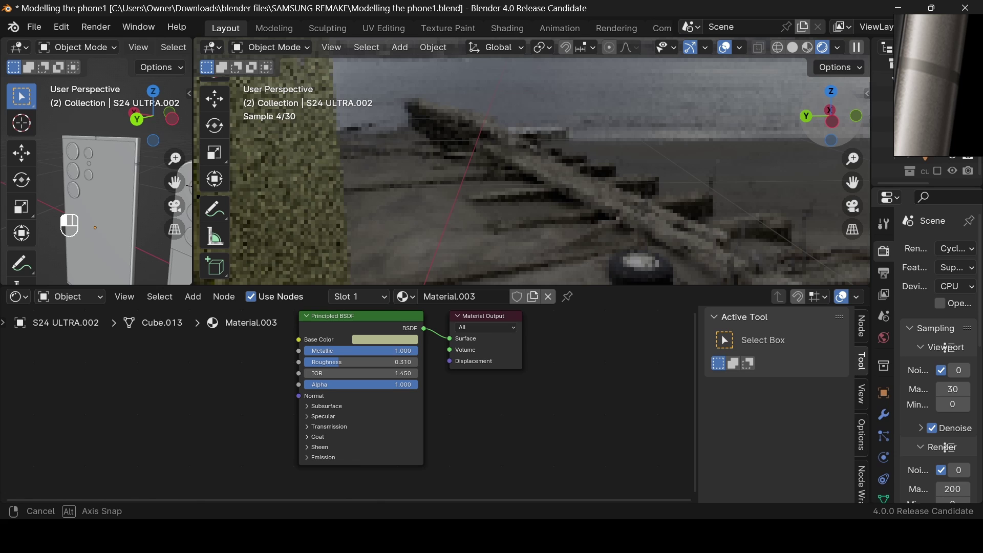
Assign the existing Material.003 to the antenna band on the phone's top edge
middle_click_drag(588, 194, 727, 128)
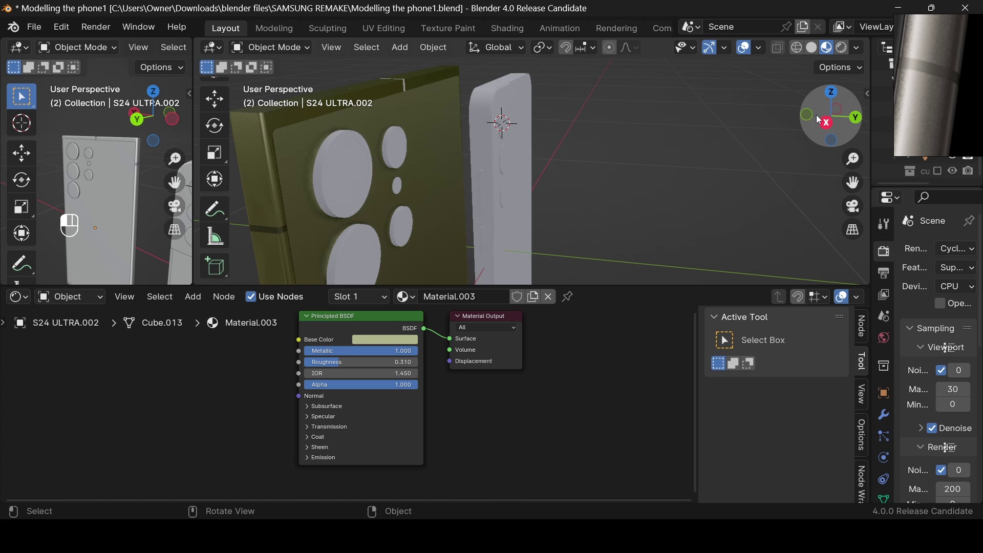
left_click(338, 123)
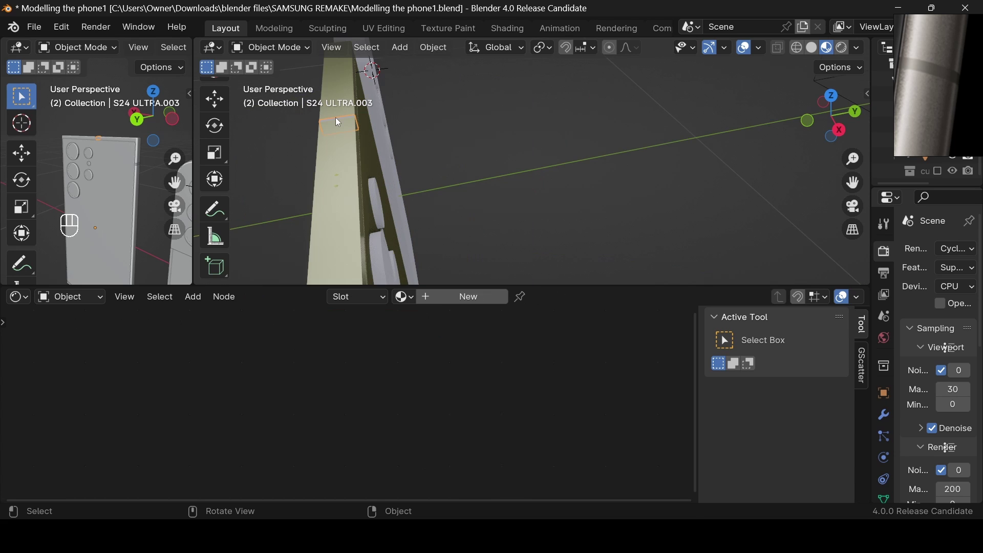
left_click(404, 297)
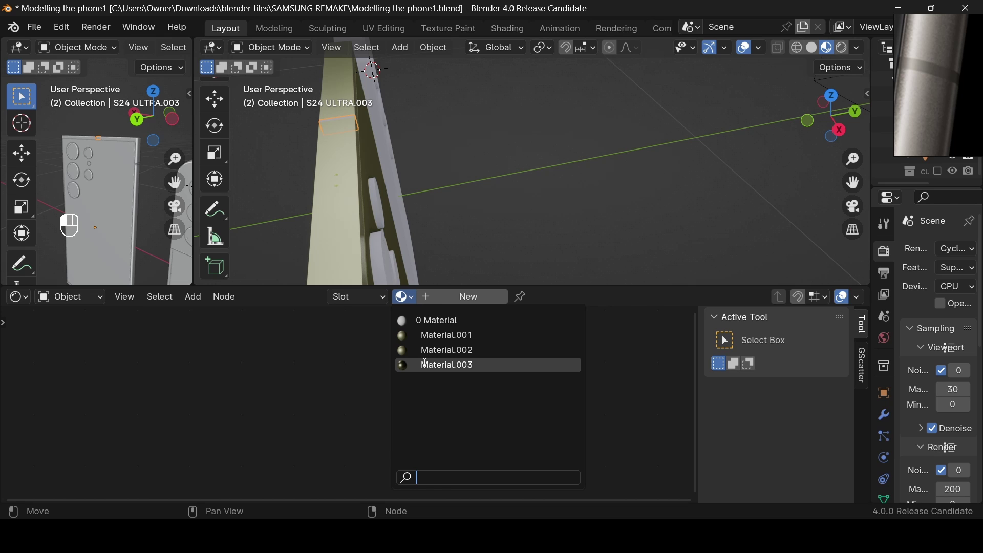
left_click(445, 365)
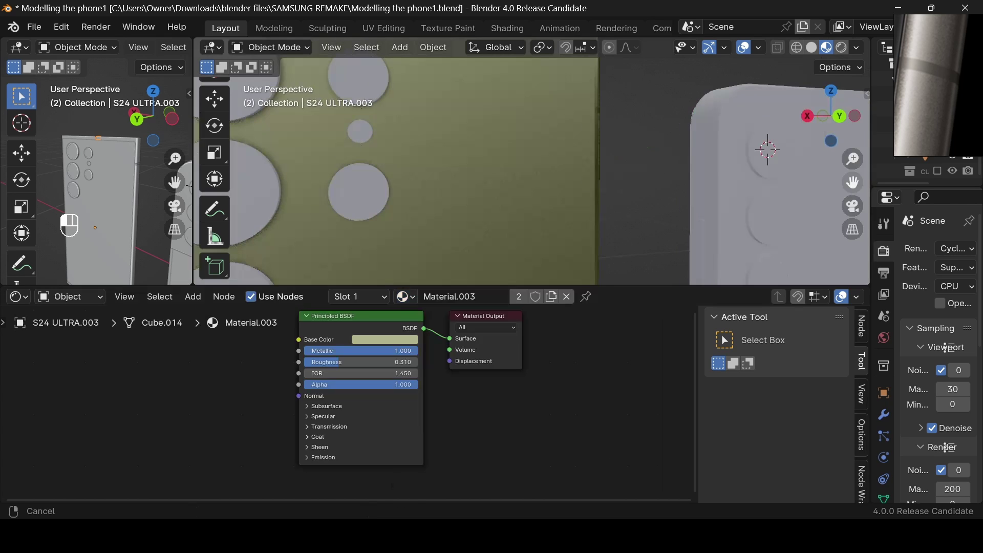
Assign the existing Material.003 to the antenna band pieces on the phone's bottom edge
scroll(767, 196, "down", 4)
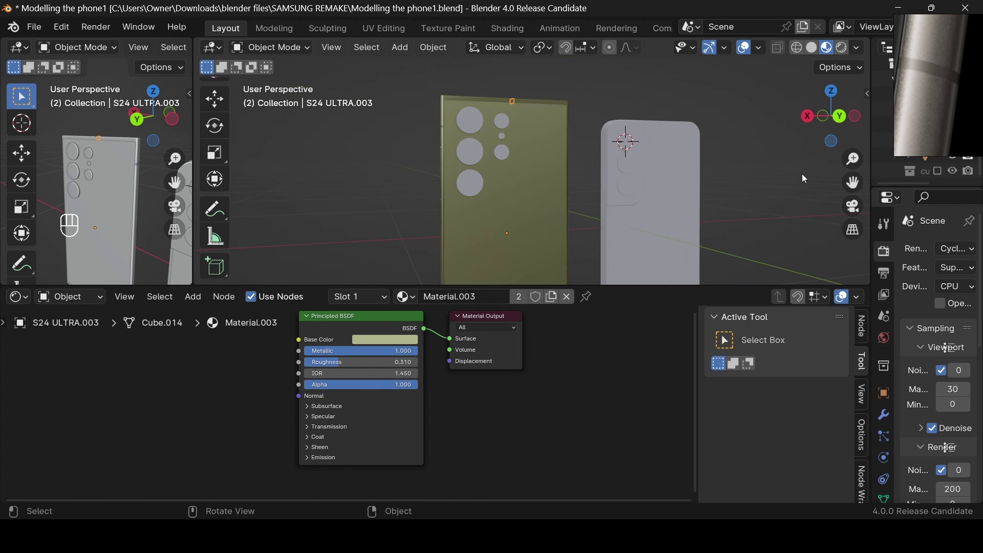
scroll(802, 174, "up", 5)
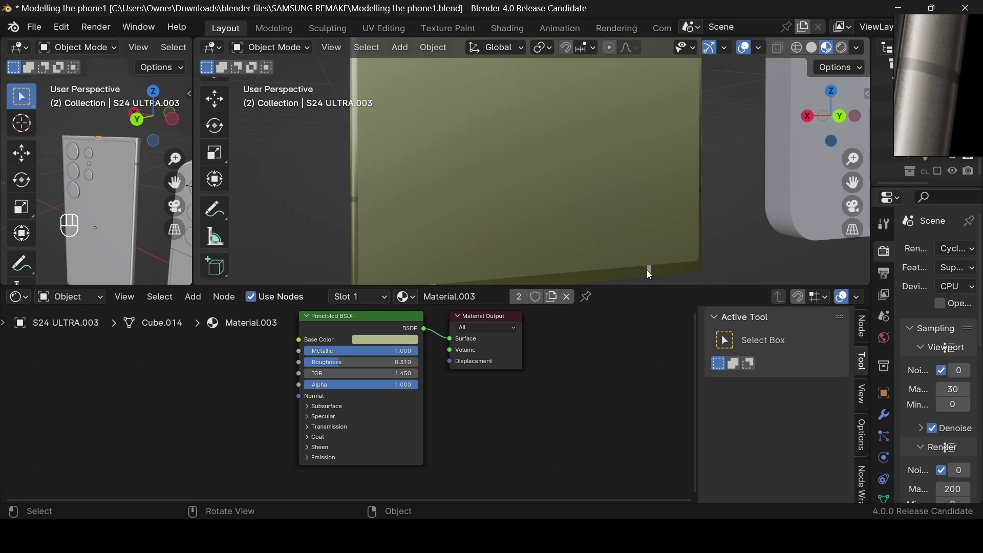
left_click(647, 270)
left_click(648, 271)
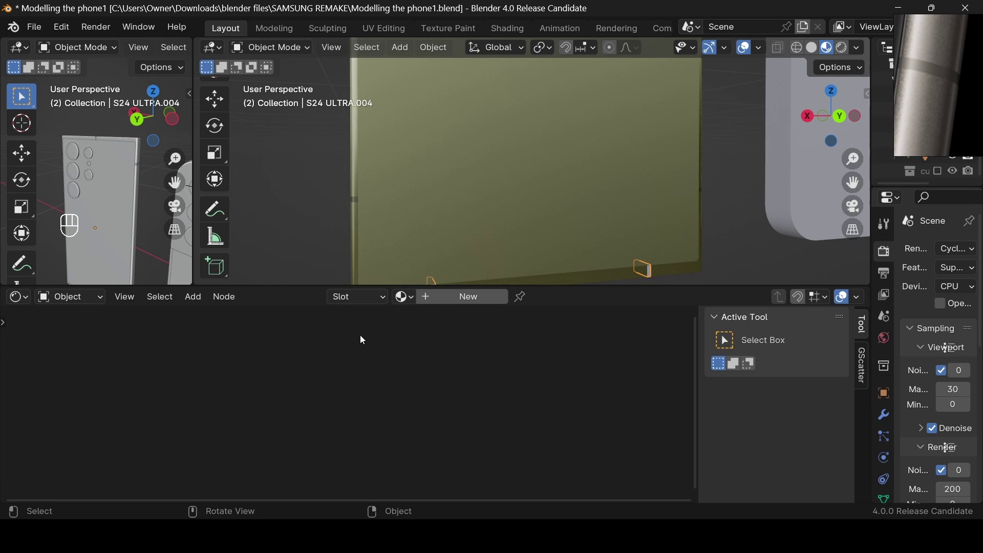
left_click(405, 297)
left_click(416, 365)
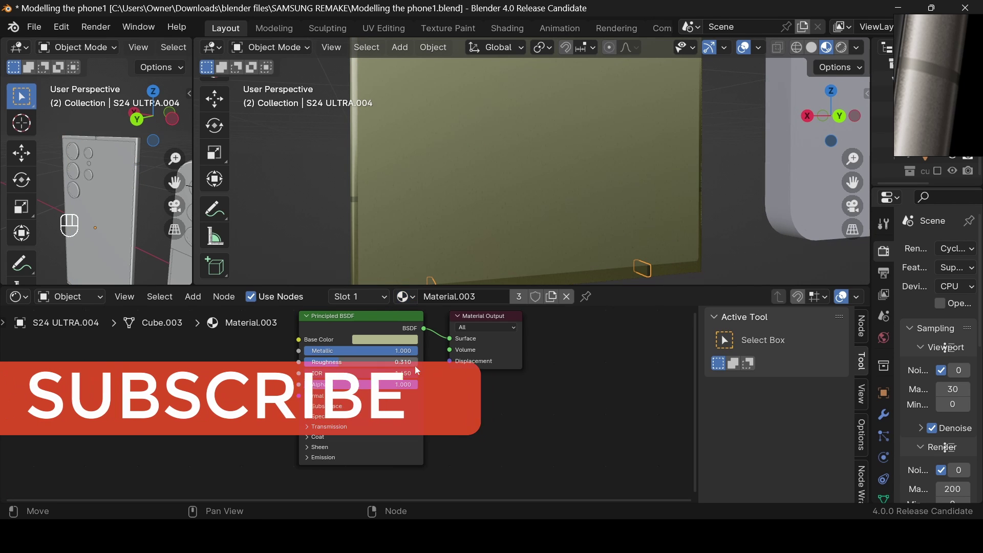
Deselect the antenna bands and examine the camera lens rings and colours of the phones in the reference images
left_click(726, 202)
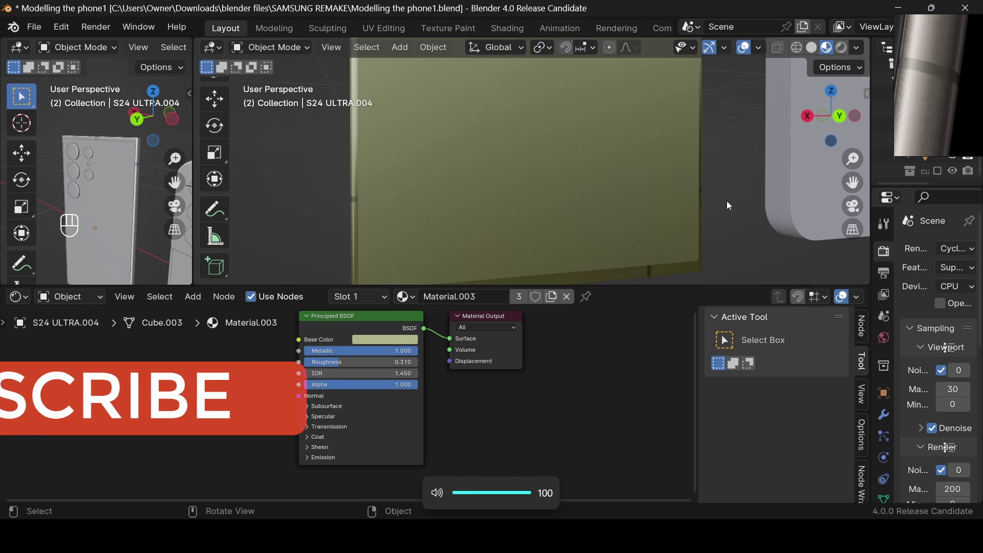
left_click_drag(827, 103, 819, 118)
scroll(809, 161, "down", 5)
left_click_drag(852, 182, 882, 316)
scroll(714, 201, "up", 3)
left_click_drag(830, 116, 820, 118)
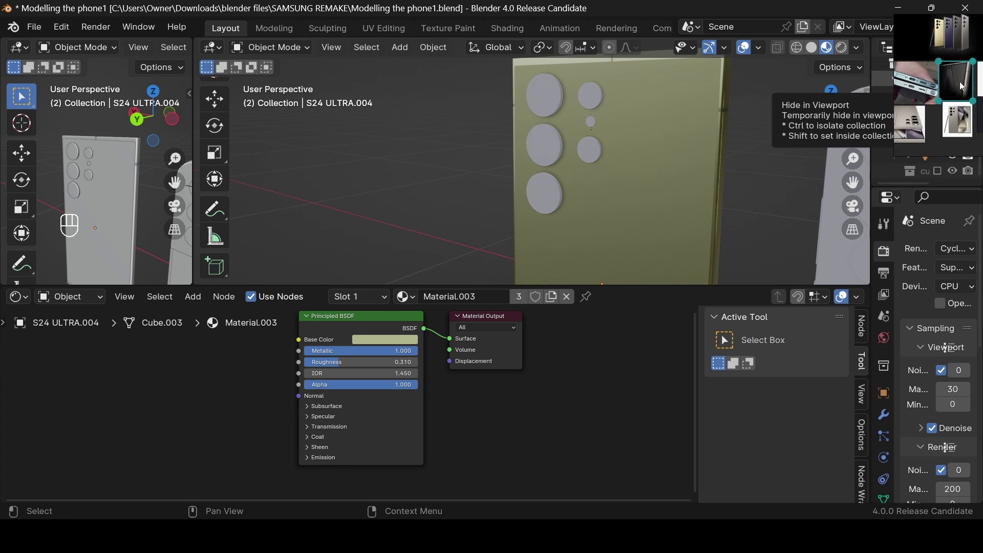
double_click(957, 33)
scroll(942, 91, "down", 6)
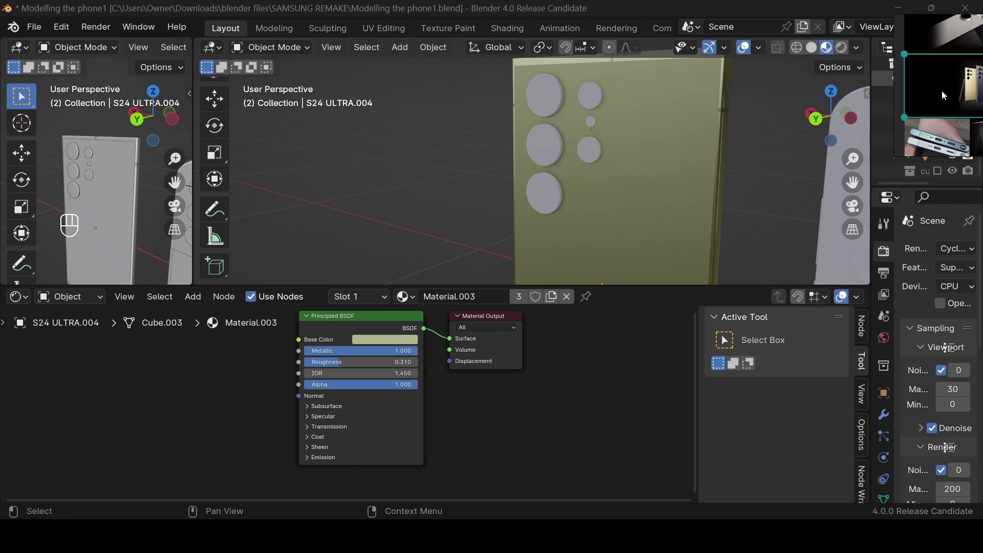
scroll(960, 75, "down", 2)
right_click_drag(976, 74, 938, 95)
scroll(938, 94, "up", 9)
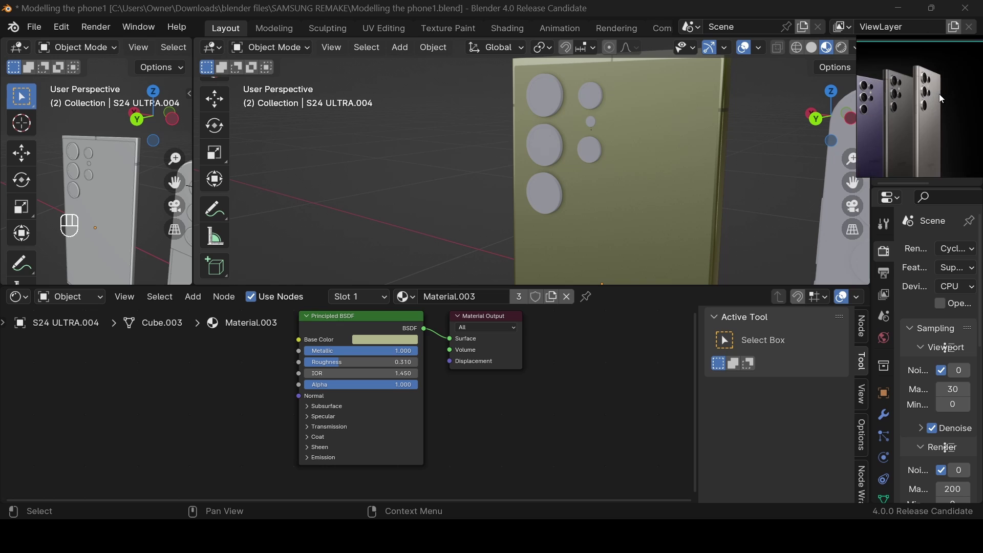
scroll(939, 94, "up", 2)
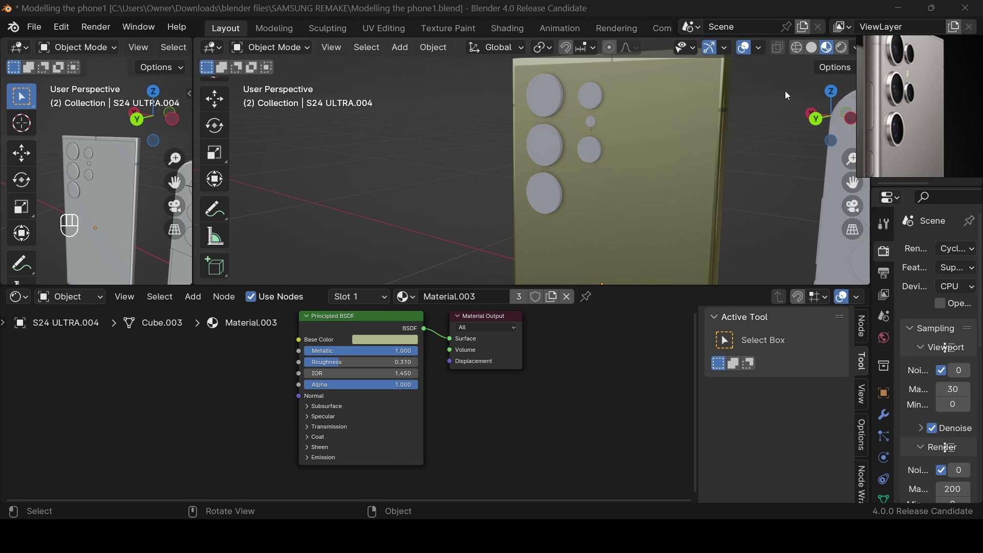
scroll(898, 109, "up", 4)
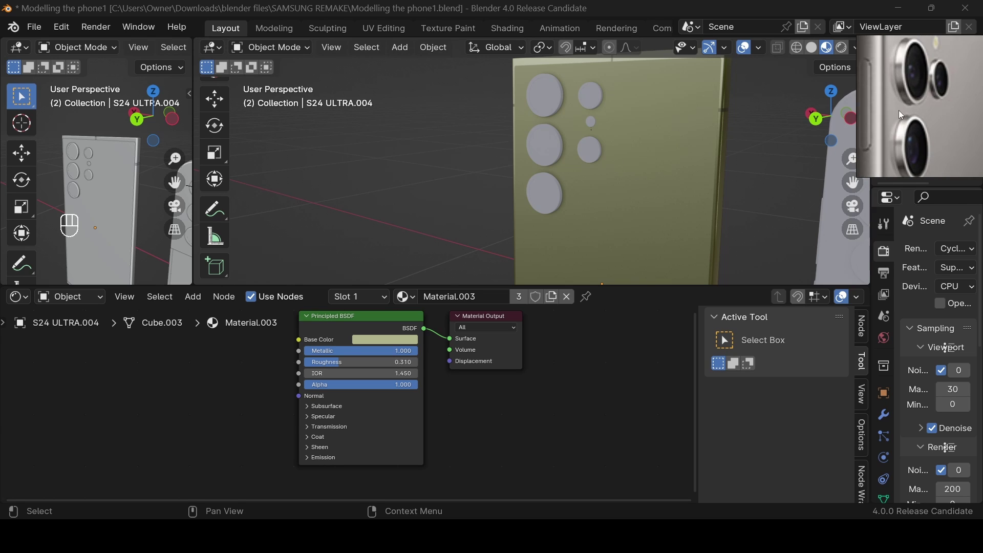
scroll(900, 93, "down", 3)
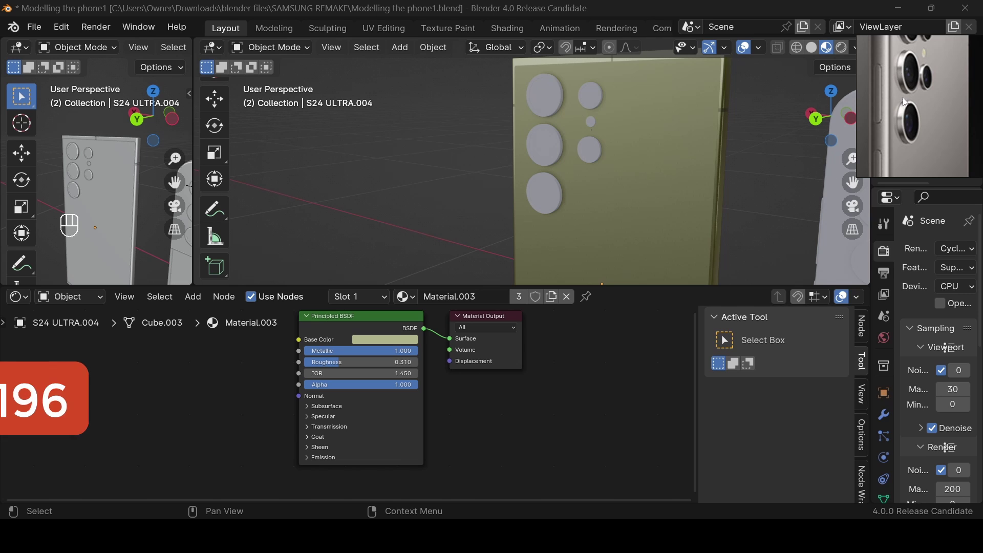
scroll(907, 113, "down", 6)
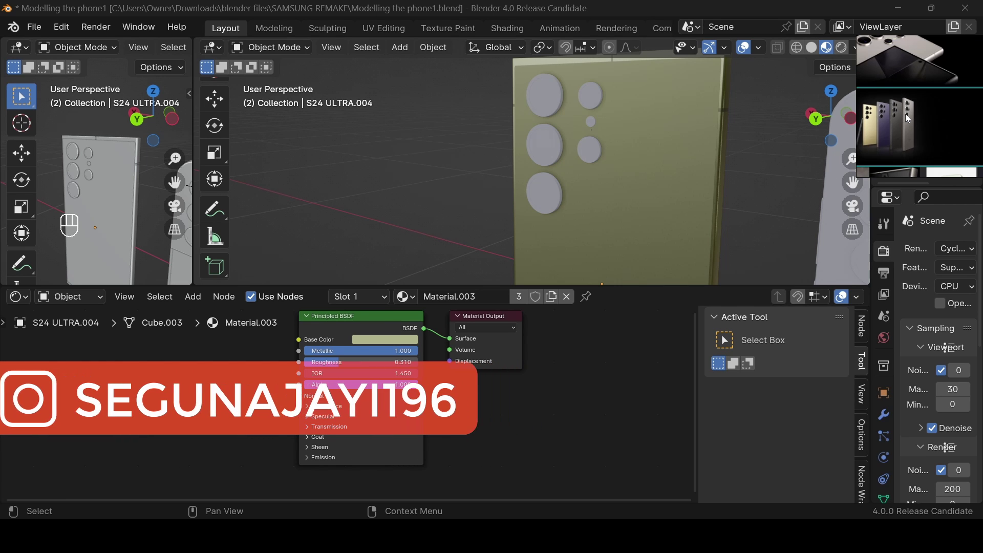
scroll(891, 113, "up", 6)
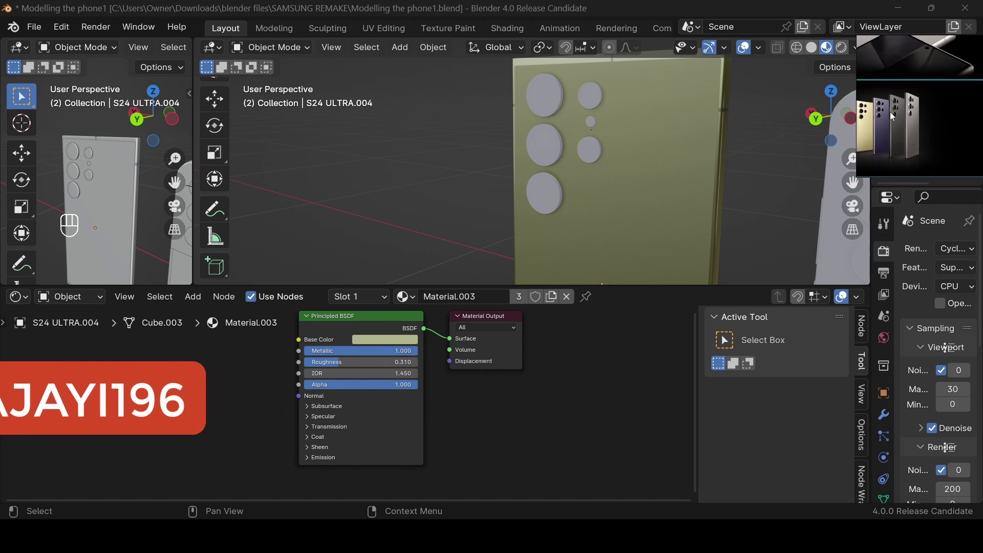
scroll(966, 105, "down", 2)
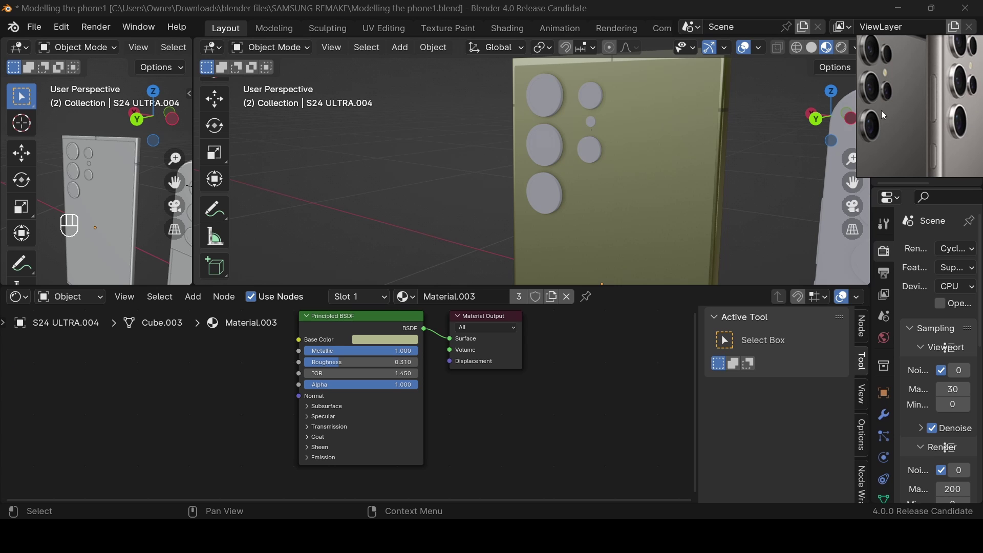
Select the large camera lenses on the phone's back and open their mesh for editing with X-ray display on
left_click_drag(833, 119, 814, 125)
left_click(558, 130)
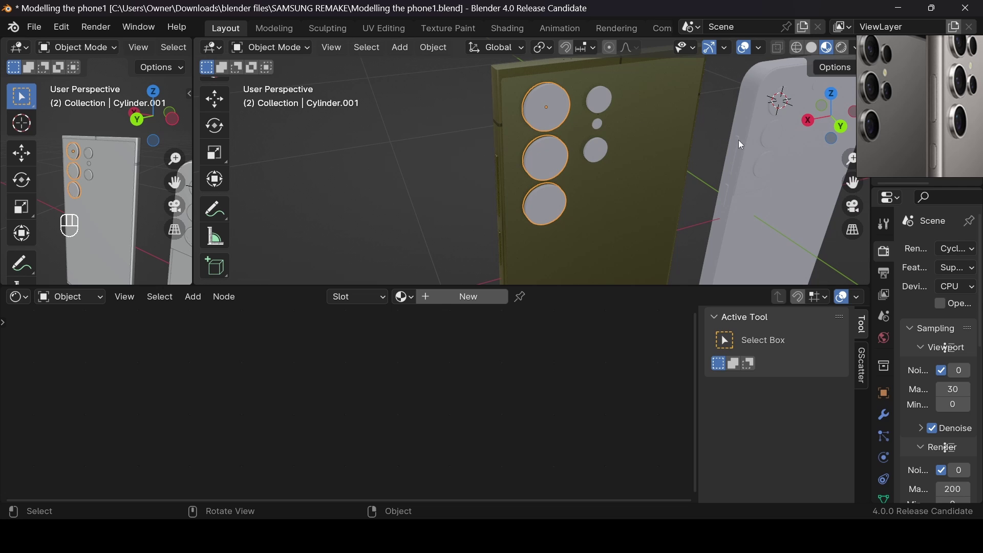
left_click_drag(840, 180, 778, 201)
scroll(693, 195, "up", 3)
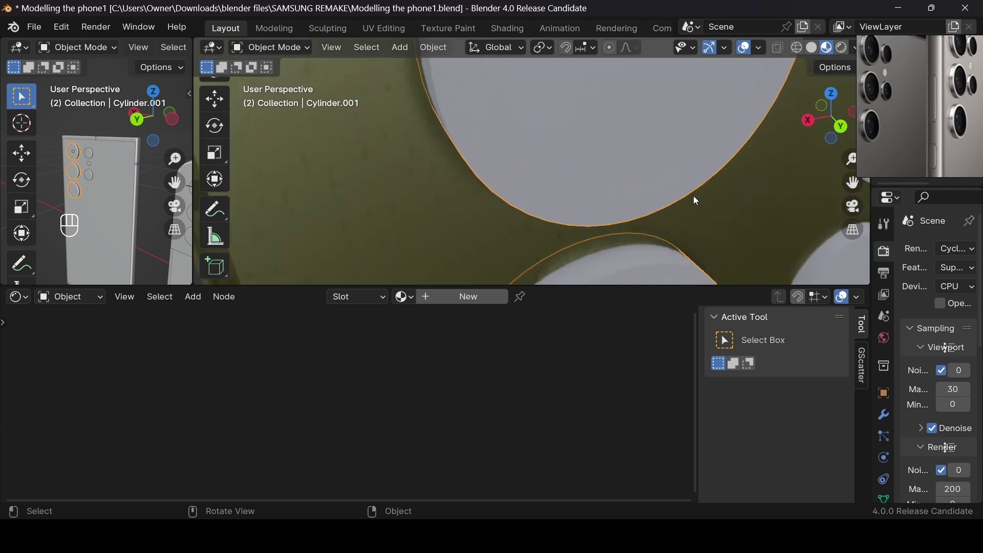
scroll(623, 166, "down", 1)
key("Tab")
key("alt+z")
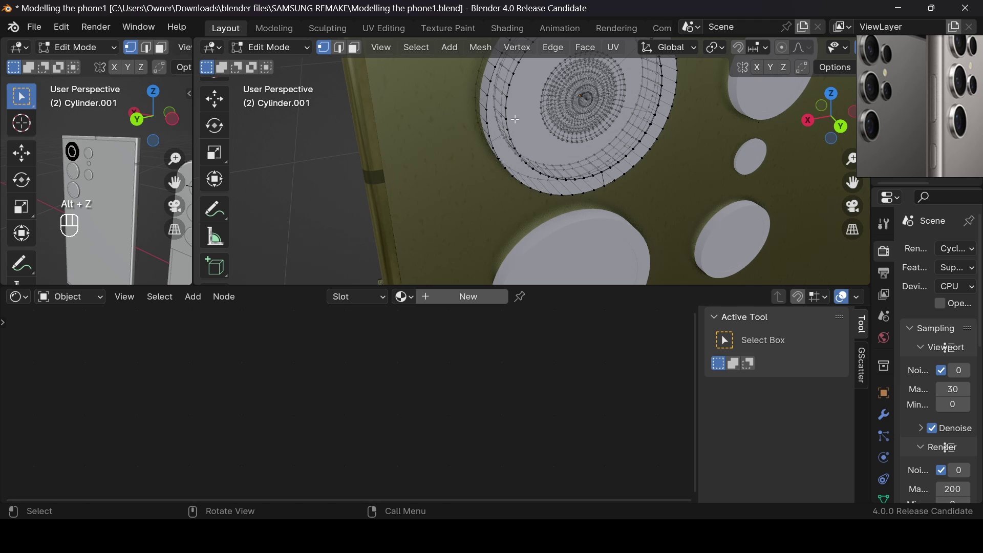
scroll(514, 119, "down", 3)
key("Tab")
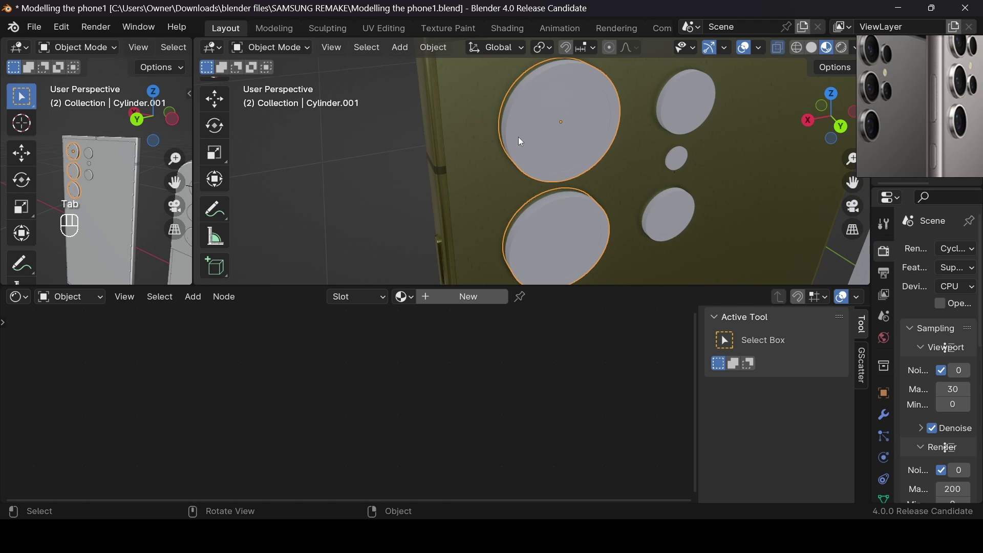
key("Tab")
key("Tab")
left_click(594, 176)
key("Tab")
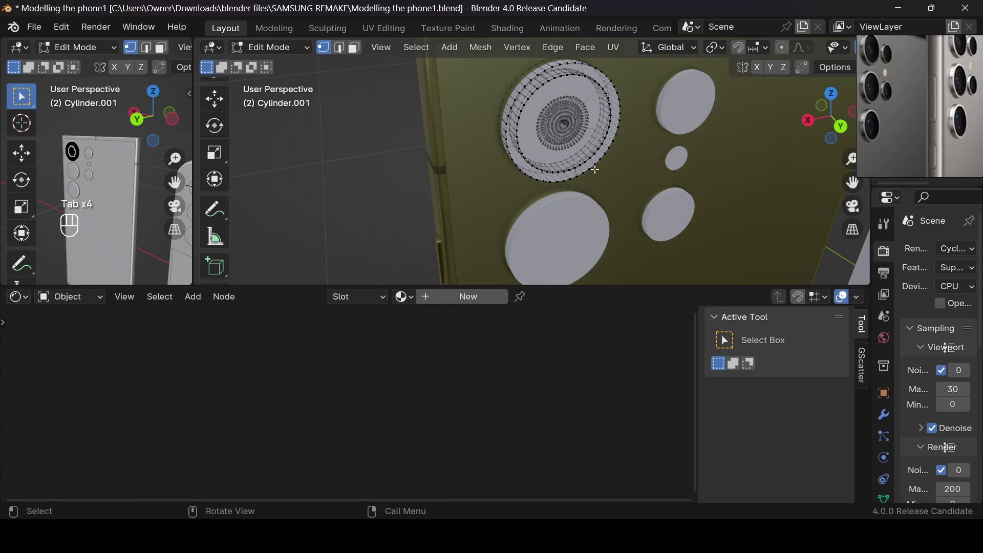
Try to separate the whole camera lens mesh by loose parts and undo the separation
key("a")
key("p")
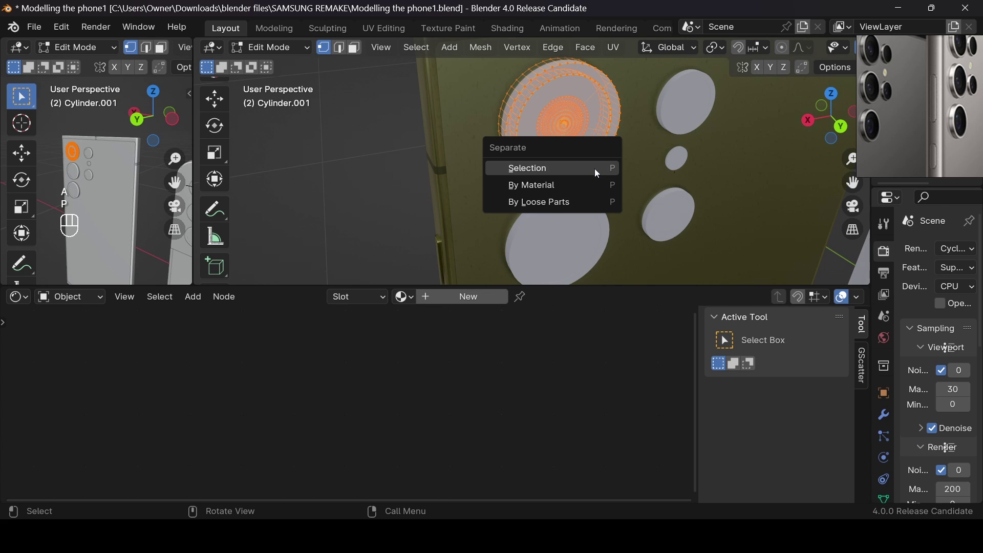
left_click(594, 200)
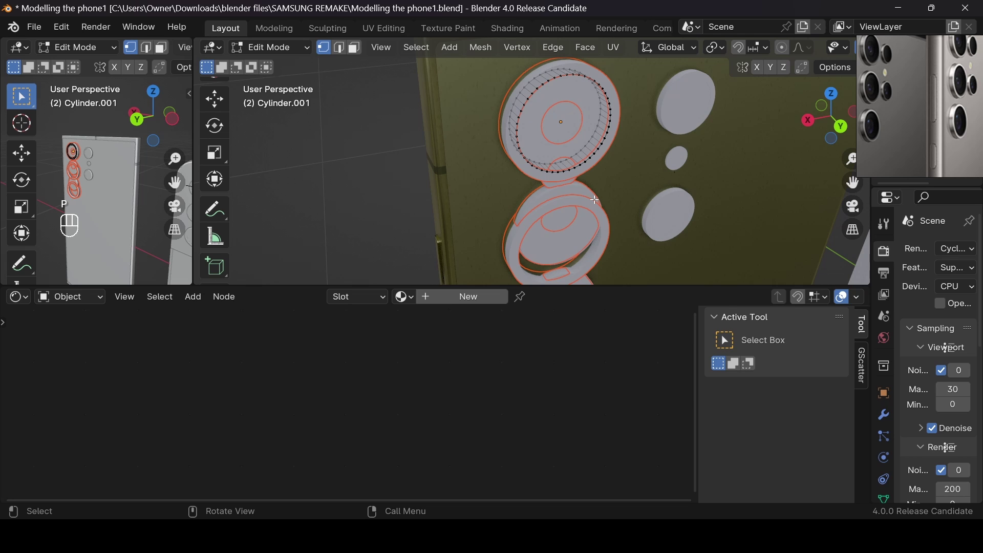
key("Tab")
middle_click_drag(585, 155, 633, 149)
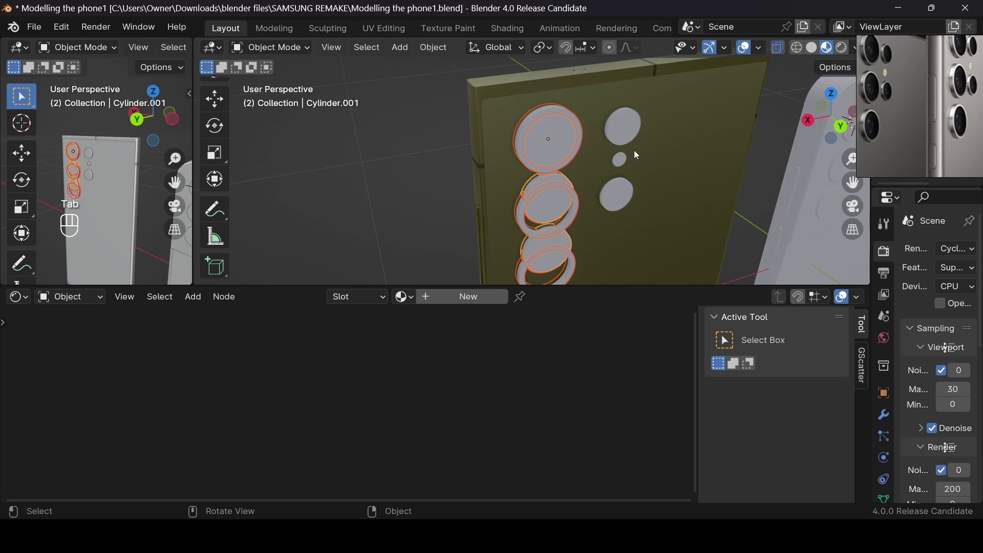
left_click_drag(833, 112, 706, 156)
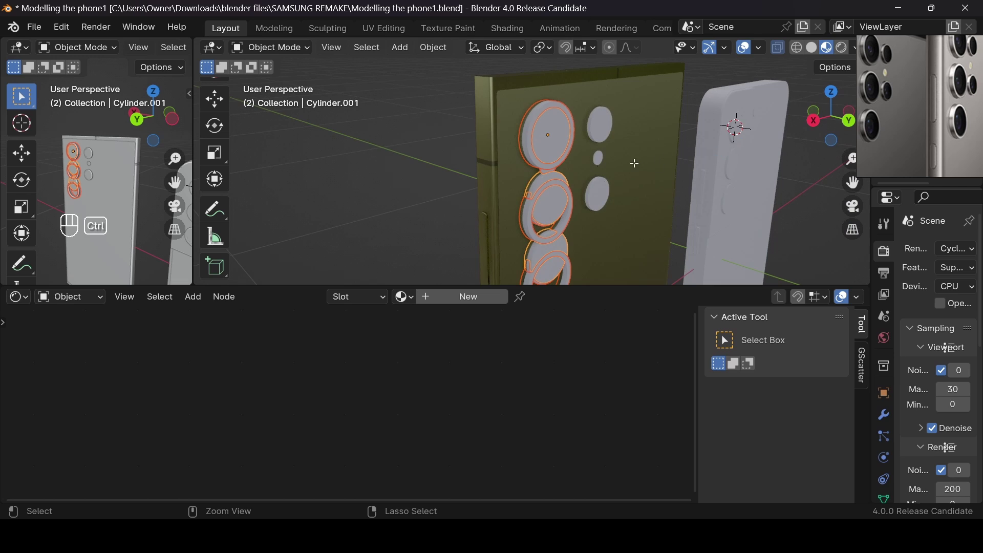
key("ctrl+z")
key("ctrl+z")
Turn off X-ray, select the linked outer ring of the top large lens and create a new material for the lens object
scroll(630, 162, "up", 3)
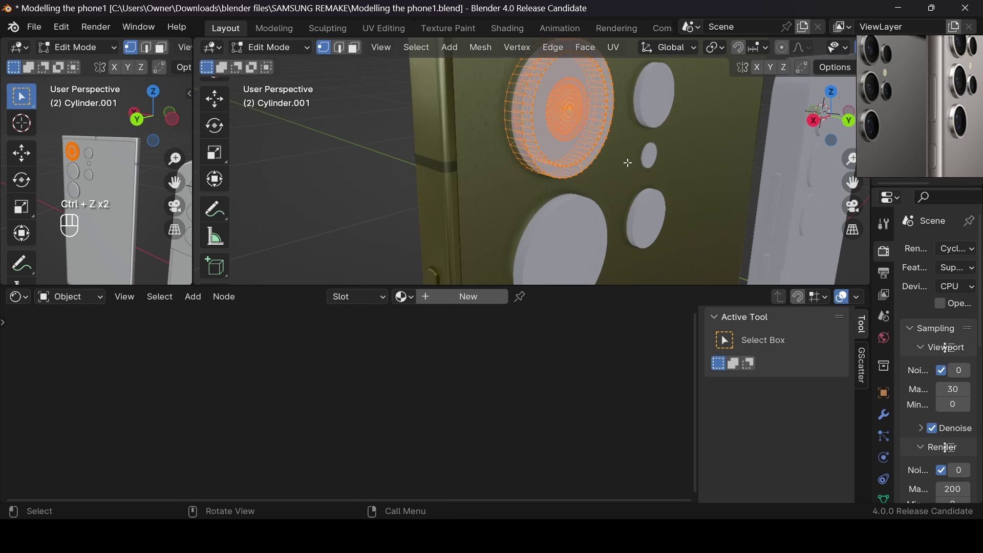
left_click(583, 169)
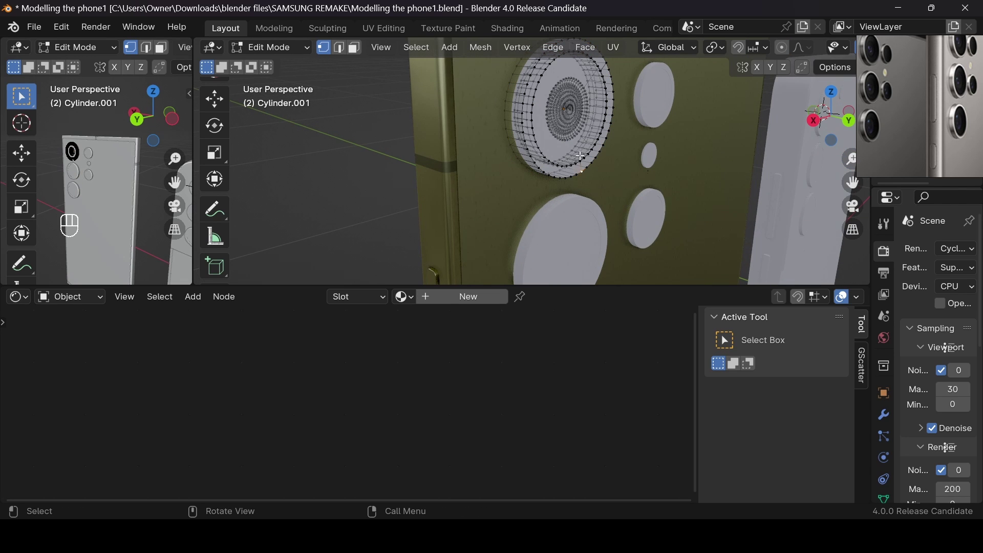
left_click_drag(827, 112, 822, 108)
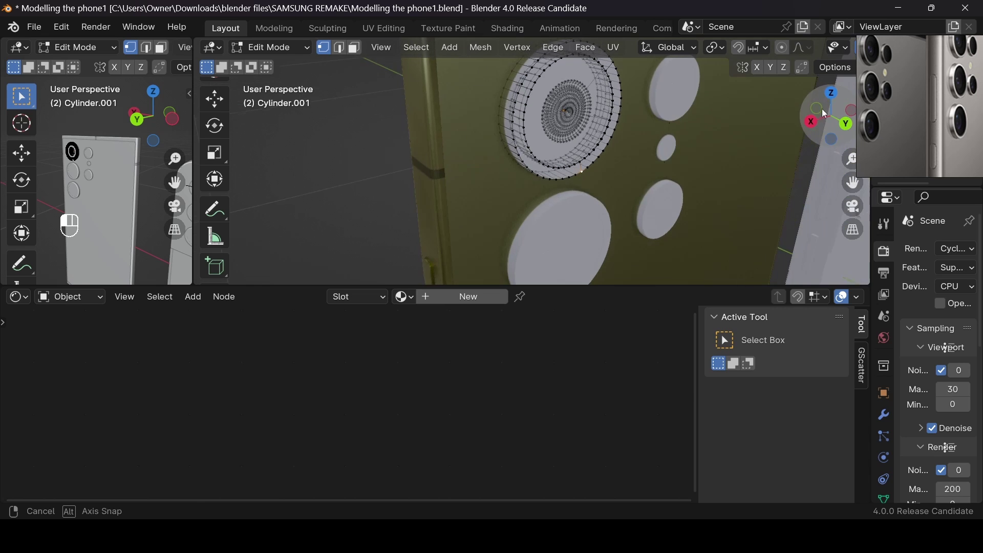
key("alt+z")
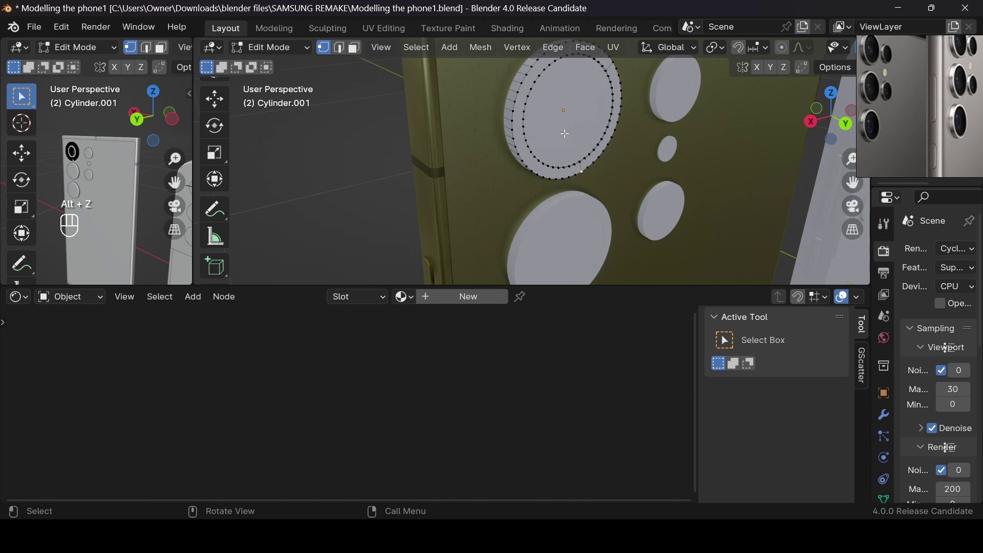
left_click(561, 151)
key("l")
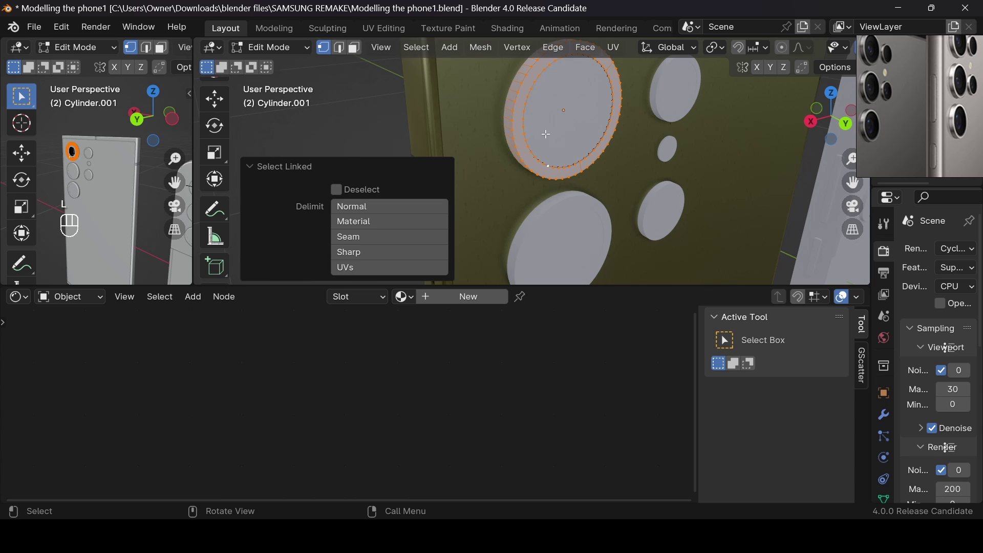
left_click(483, 300)
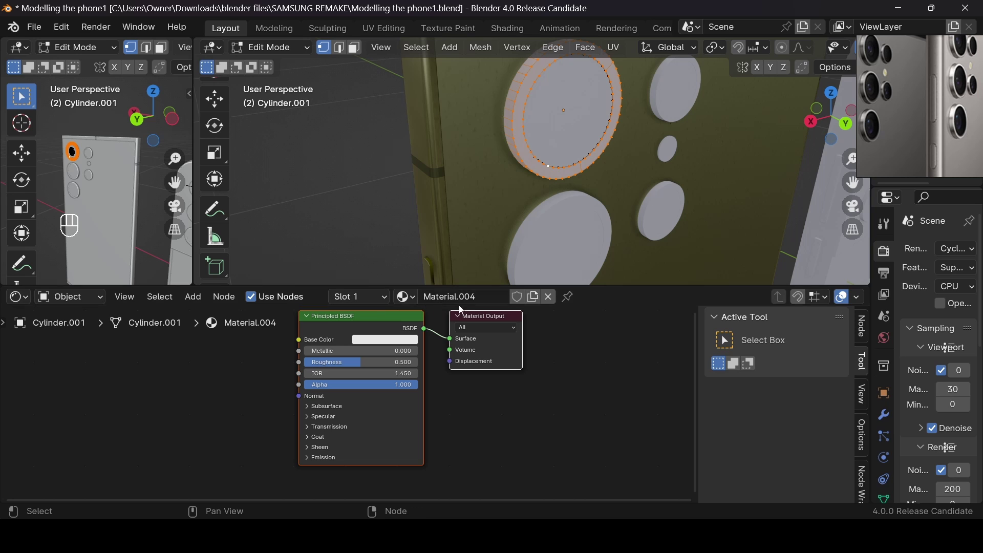
Set the lens material's base colour to a light grey, its metallic to 1.000 and its roughness to 0.152
left_click(390, 342)
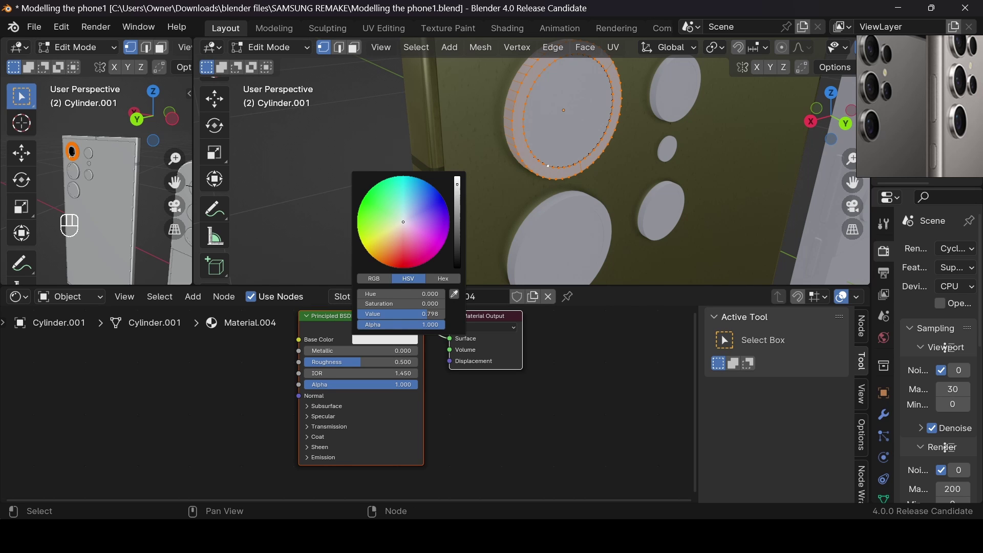
mouse_move(460, 195)
left_mouse_down()
mouse_move(458, 177)
mouse_move(458, 190)
left_mouse_up()
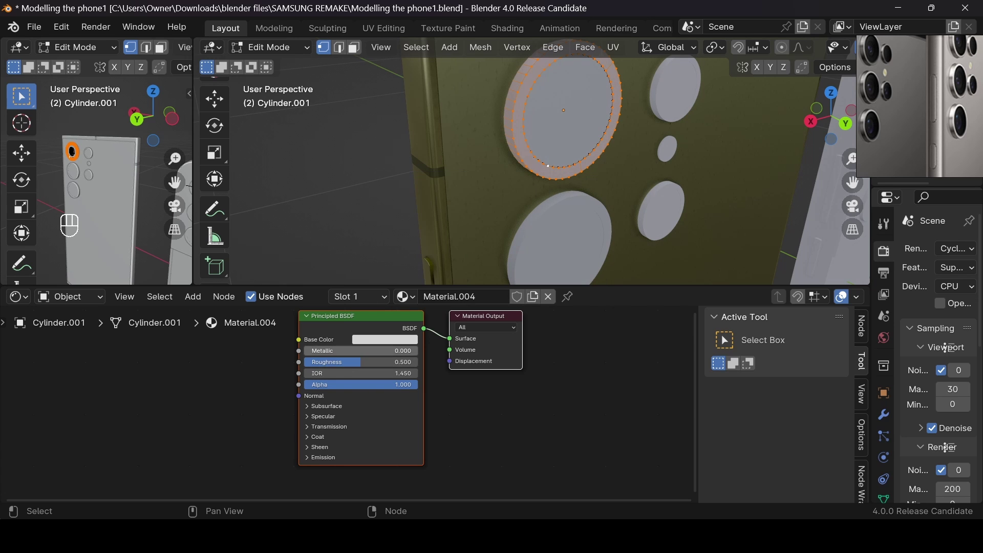
left_click_drag(361, 351, 323, 364)
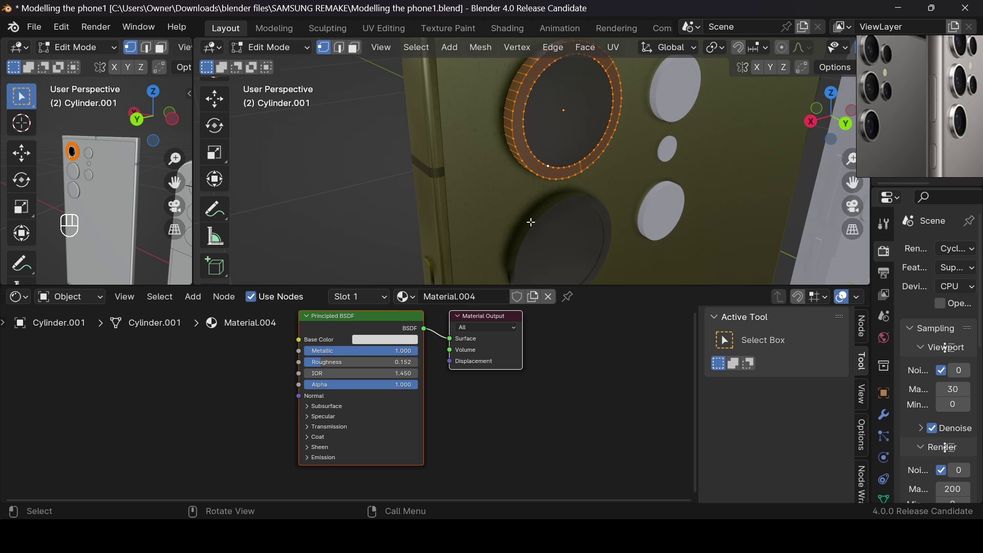
Clear the mesh selection, return to object mode and set the lens material's roughness to 0.214
key("alt+a")
left_click_drag(825, 117, 696, 117)
key("Tab")
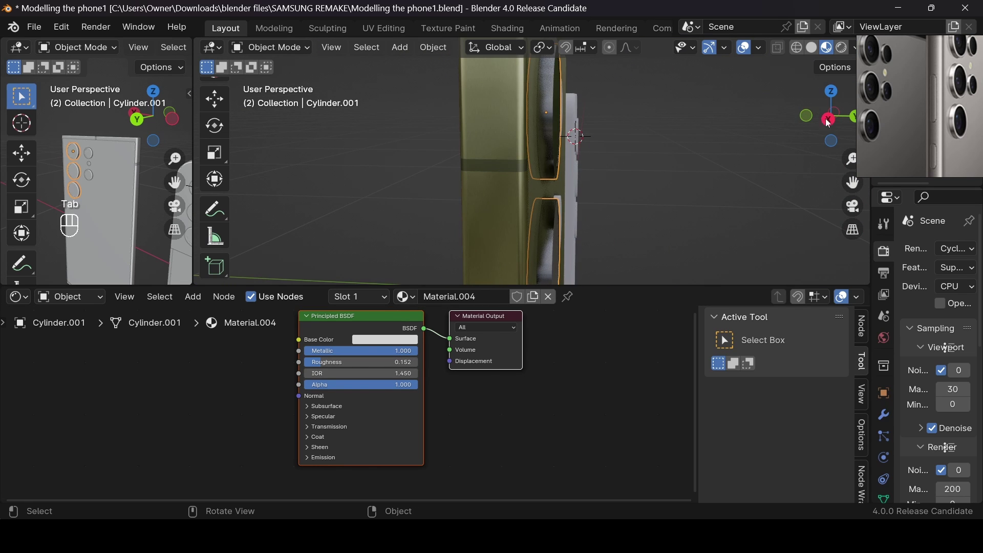
left_click_drag(829, 122, 645, 128)
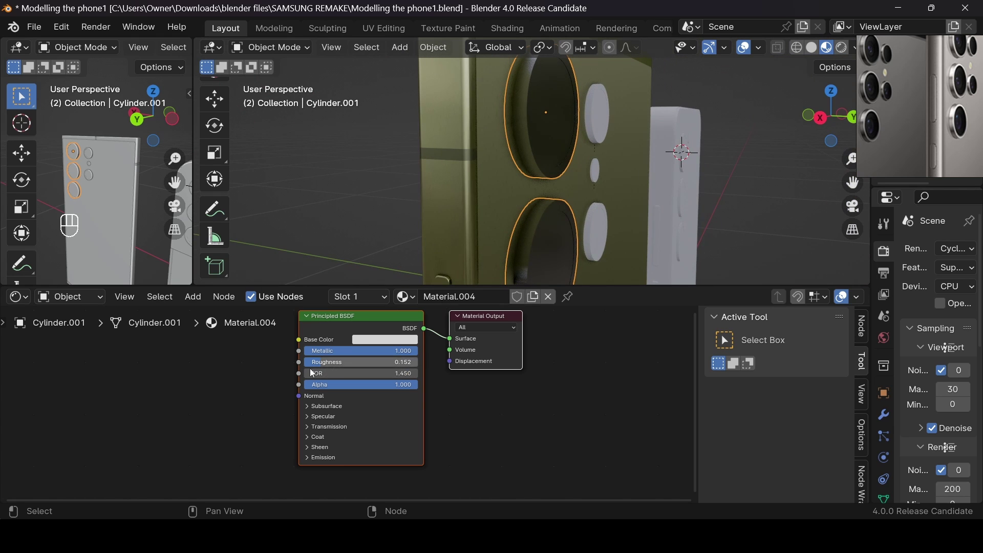
left_click_drag(313, 362, 331, 362)
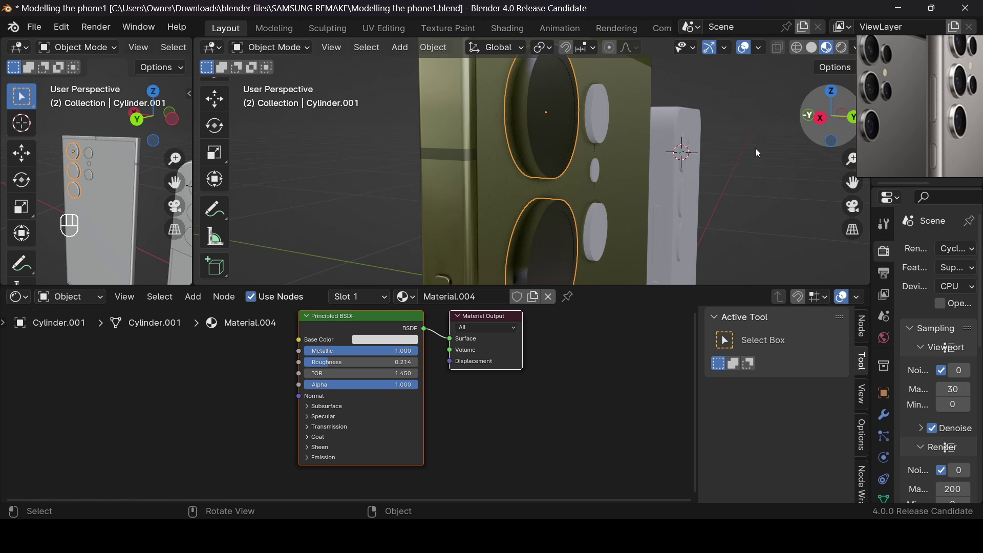
scroll(911, 91, "up", 2)
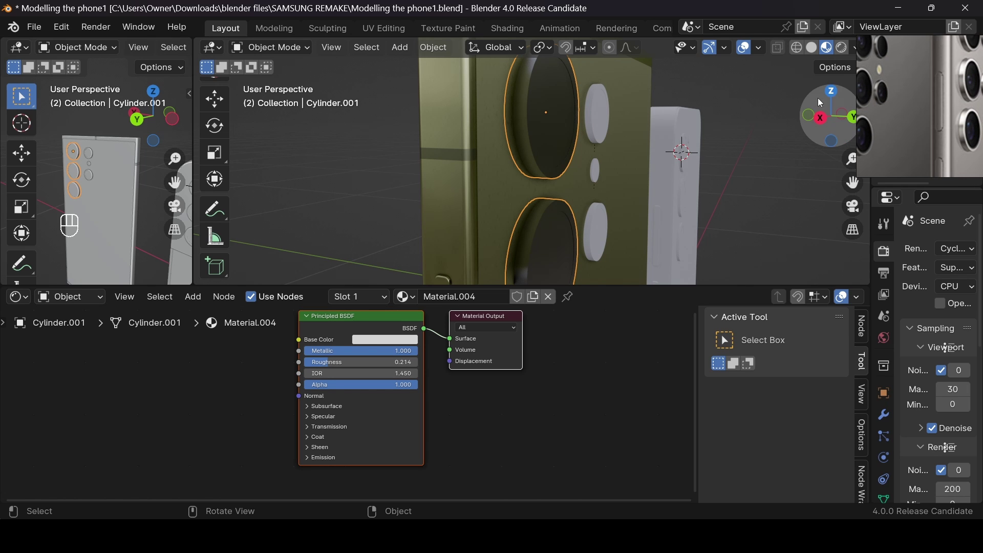
Reopen the lens mesh for editing, select the linked outer ring of the top large lens and hide it
left_click_drag(818, 100, 791, 107)
key("Tab")
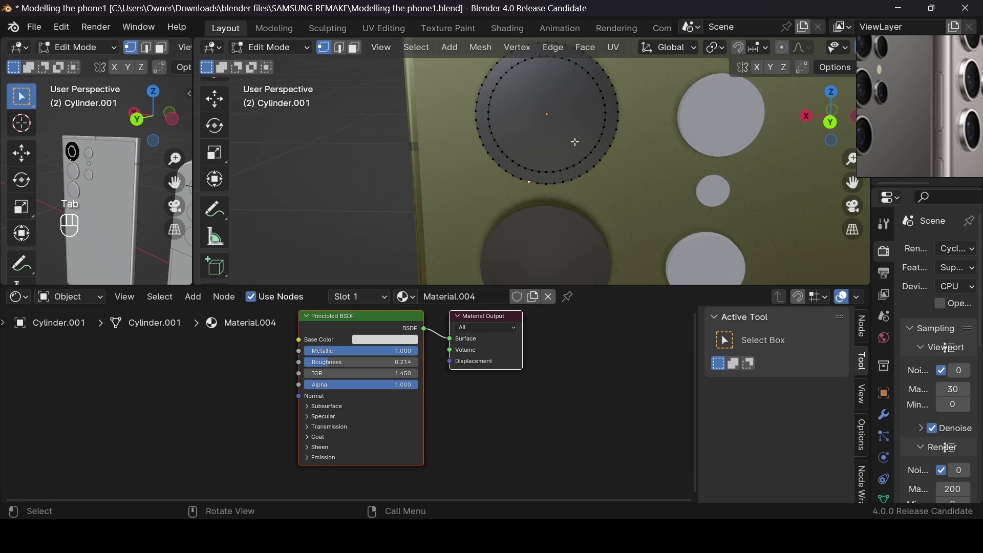
key("l")
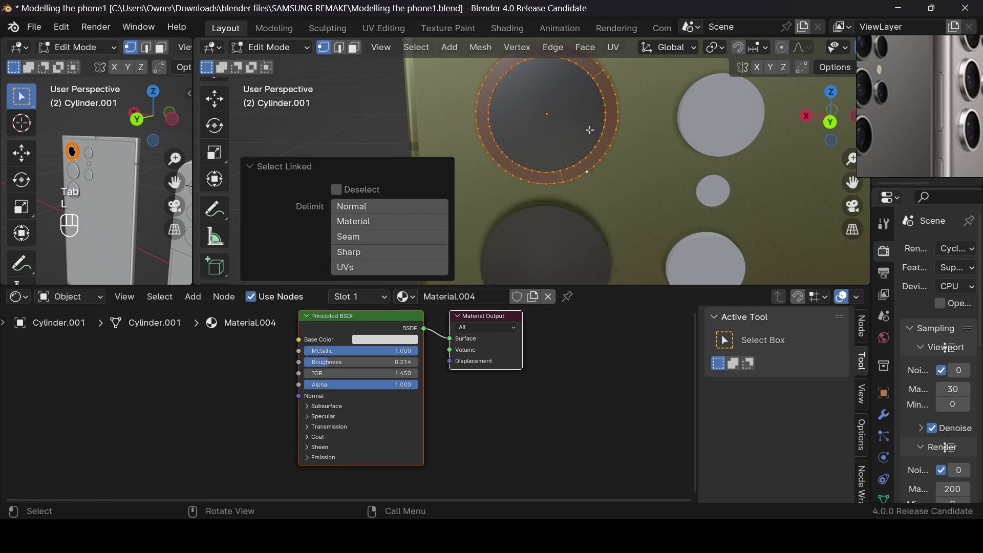
key("h")
left_click_drag(808, 120, 795, 126)
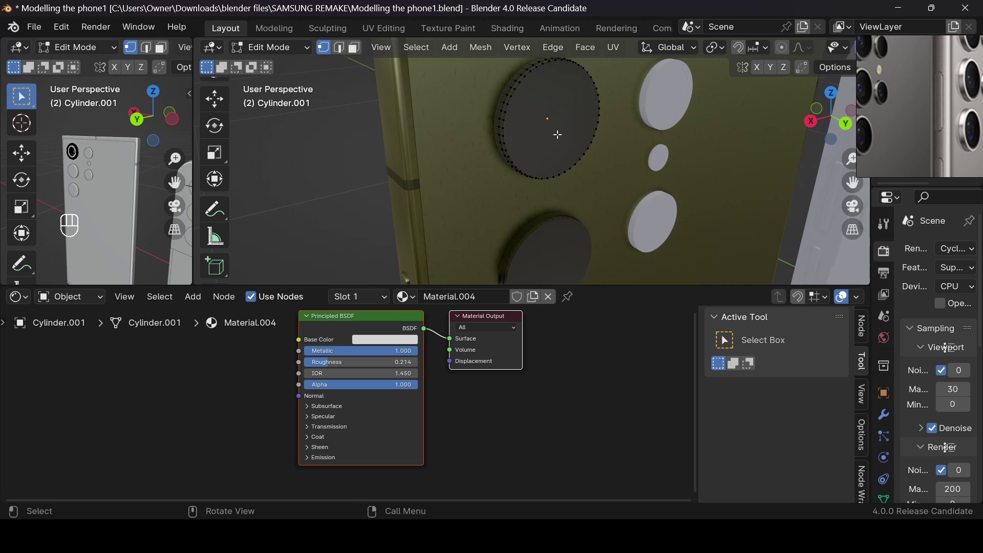
key("l")
key("l")
key("g")
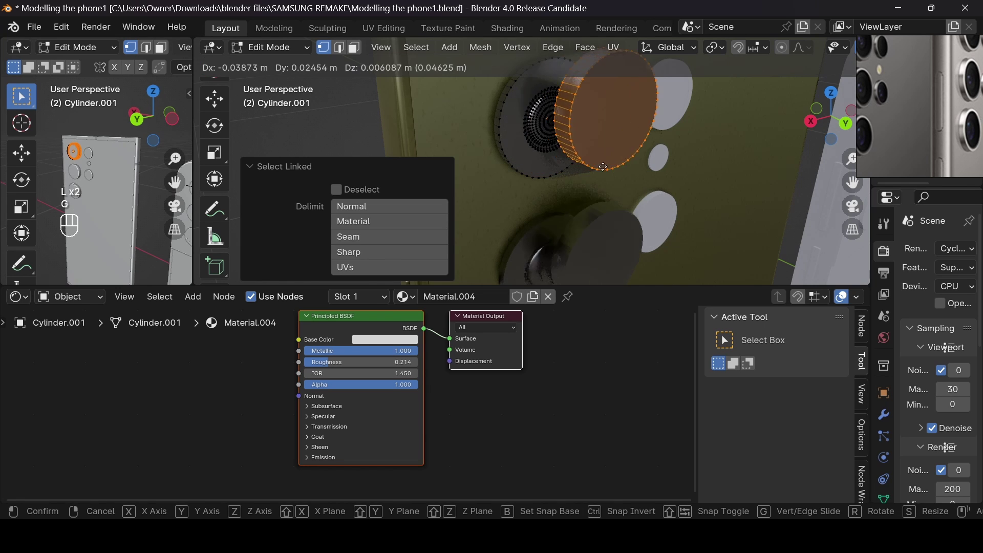
left_click(544, 175)
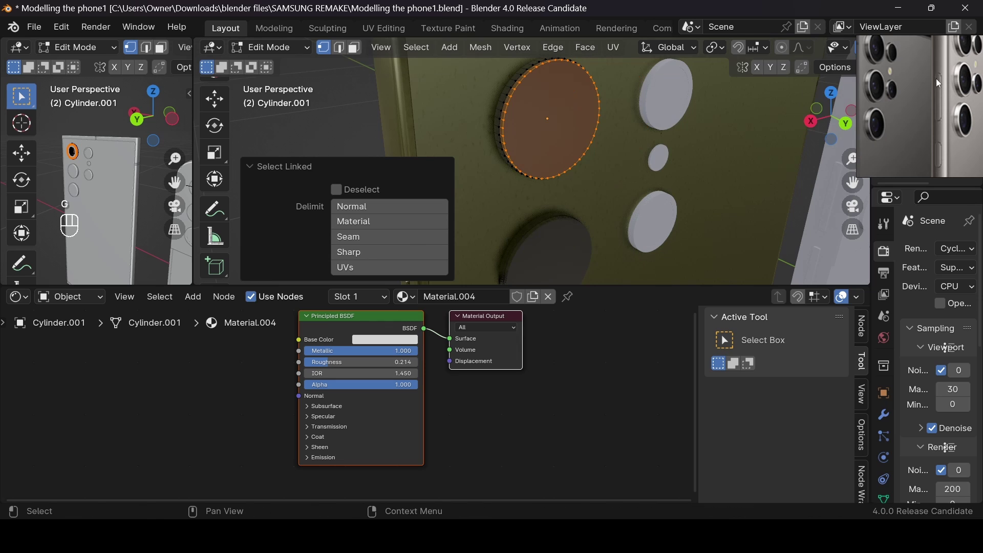
left_click(587, 148)
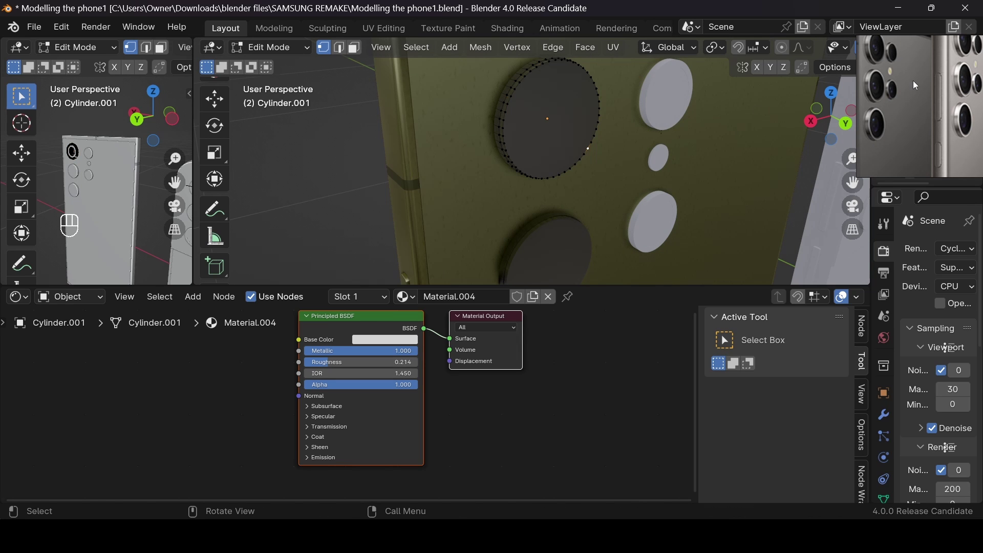
Examine the camera lens close-up among the phone reference images
scroll(913, 81, "down", 3)
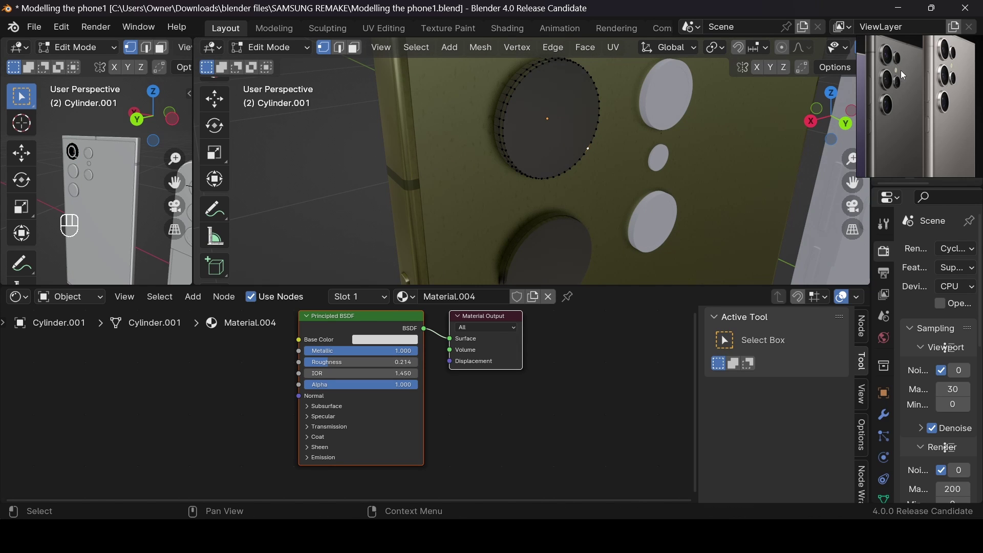
scroll(907, 86, "down", 5)
scroll(912, 119, "up", 2)
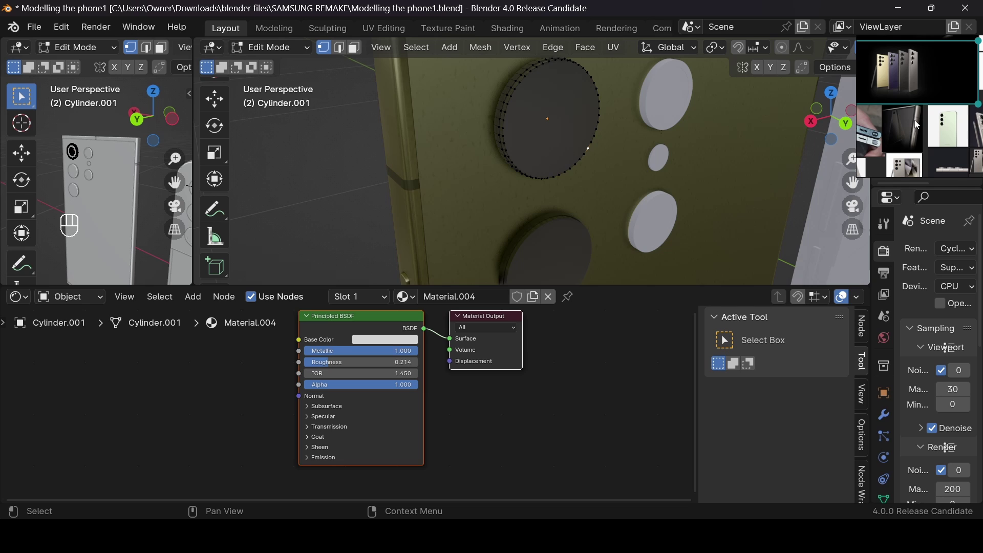
key("XF86AudioRaiseVolume")
scroll(914, 120, "down", 3)
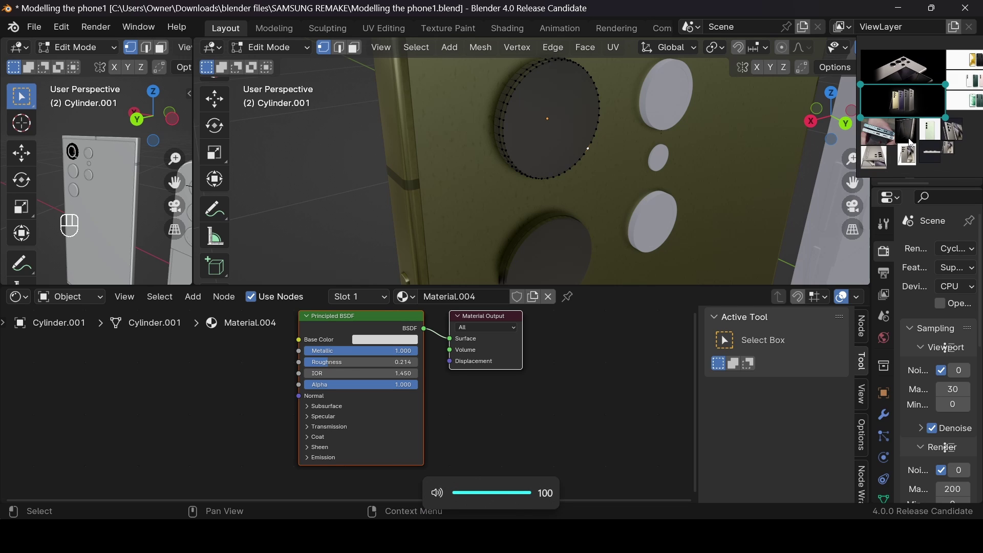
key("XF86AudioLowerVolume")
scroll(955, 106, "up", 3)
scroll(955, 106, "down", 3)
key("XF86AudioRaiseVolume")
scroll(958, 115, "up", 2)
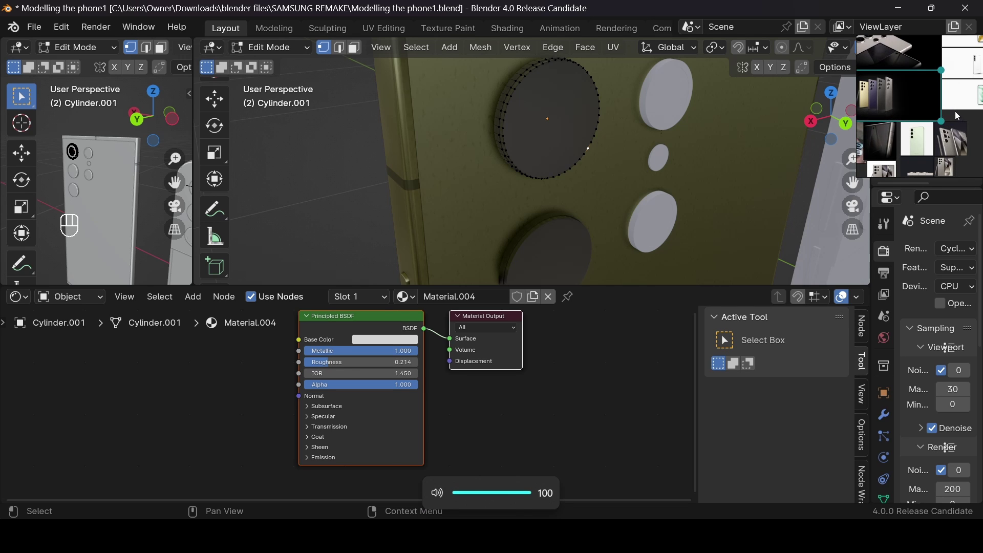
scroll(955, 115, "up", 5)
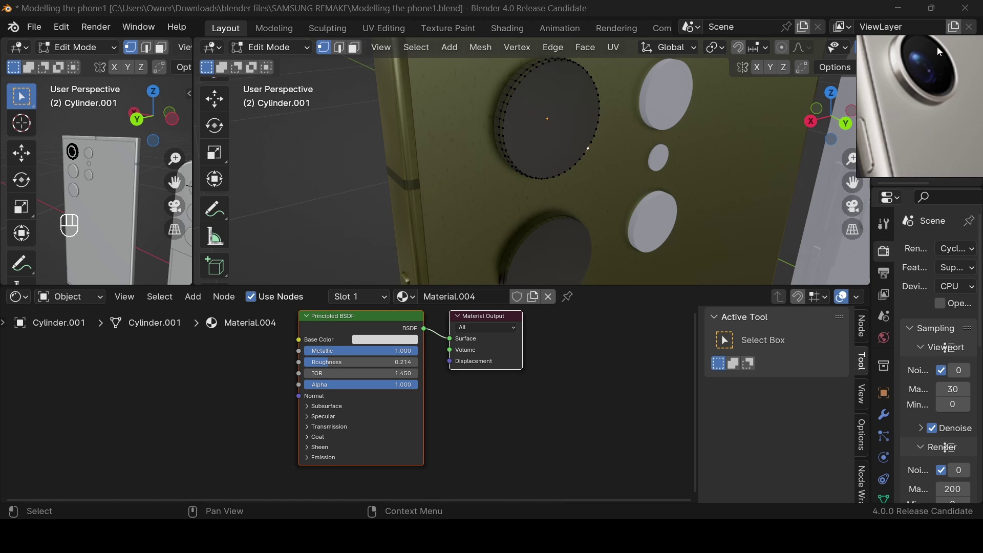
Inset the front face of the top large lens disc with a thickness of about 0.1336 m
key("3")
left_click(558, 129)
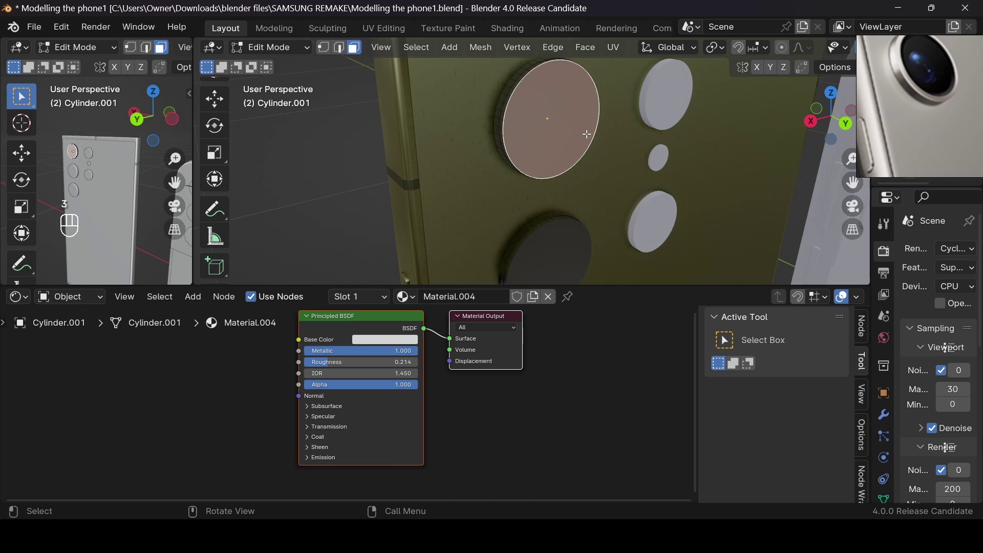
key("i")
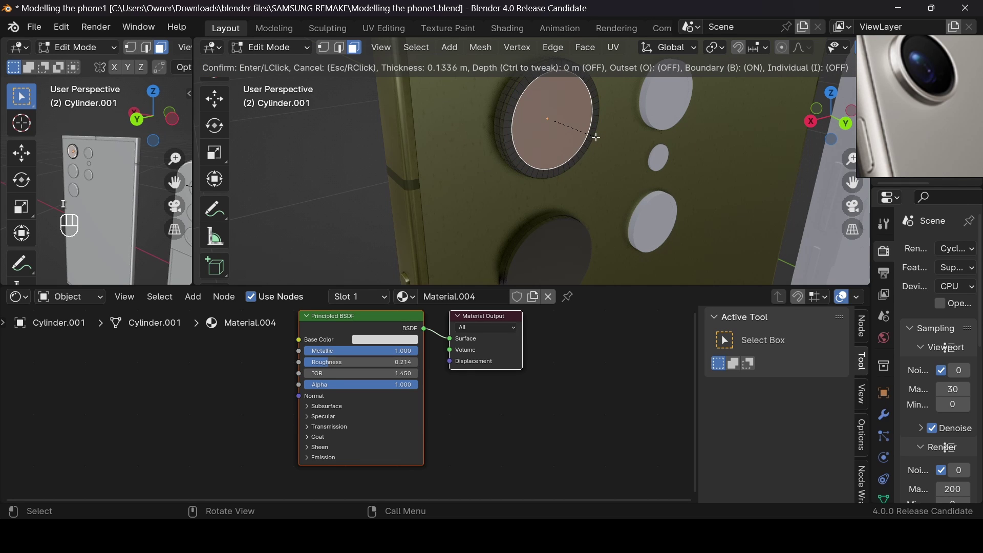
left_click(597, 137)
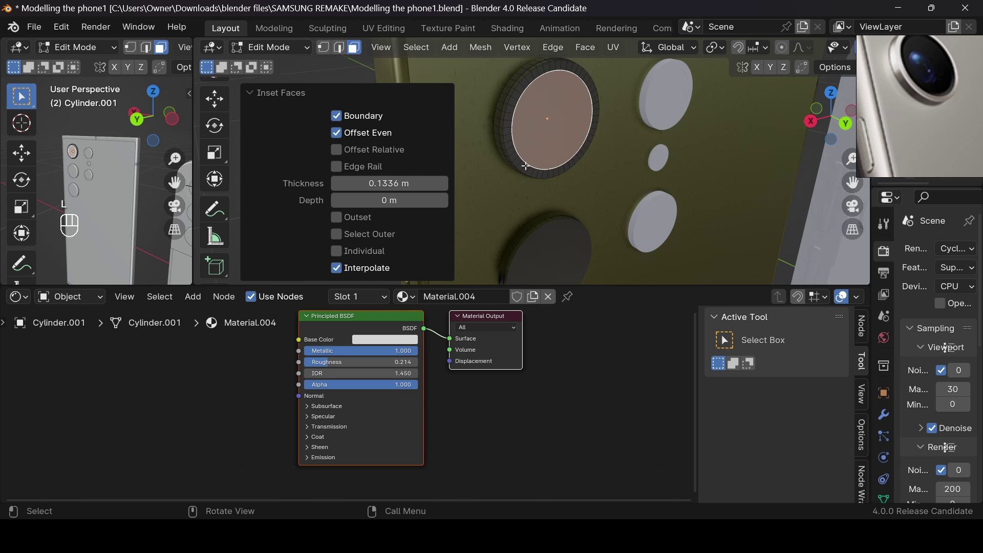
Select the whole linked disc of the top large lens and add a second material slot with a new material
key("l")
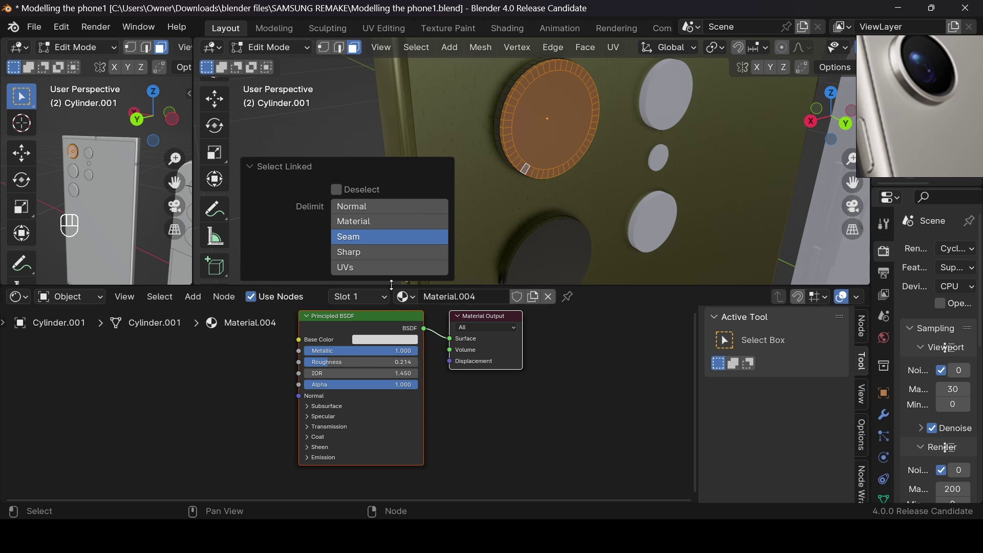
scroll(865, 445, "down", 3)
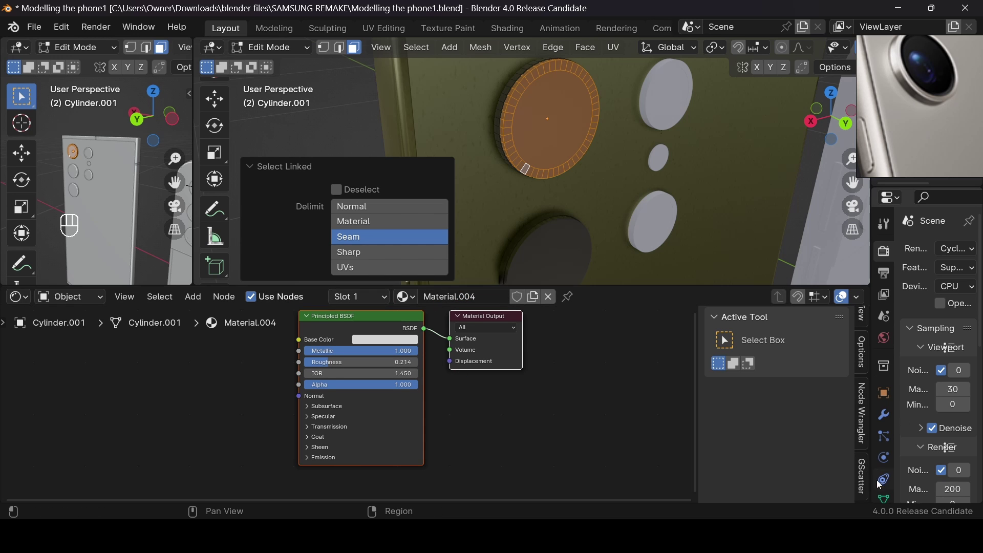
scroll(884, 486, "down", 2)
left_click(885, 487)
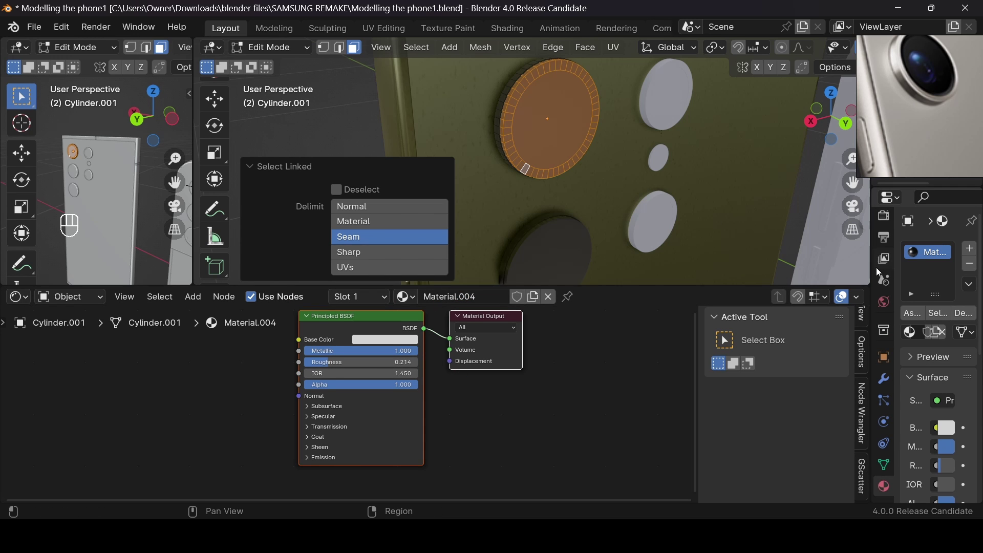
left_click_drag(869, 263, 842, 263)
scroll(798, 185, "down", 4)
scroll(933, 84, "down", 5)
right_click_drag(936, 86, 907, 93)
scroll(909, 93, "up", 6)
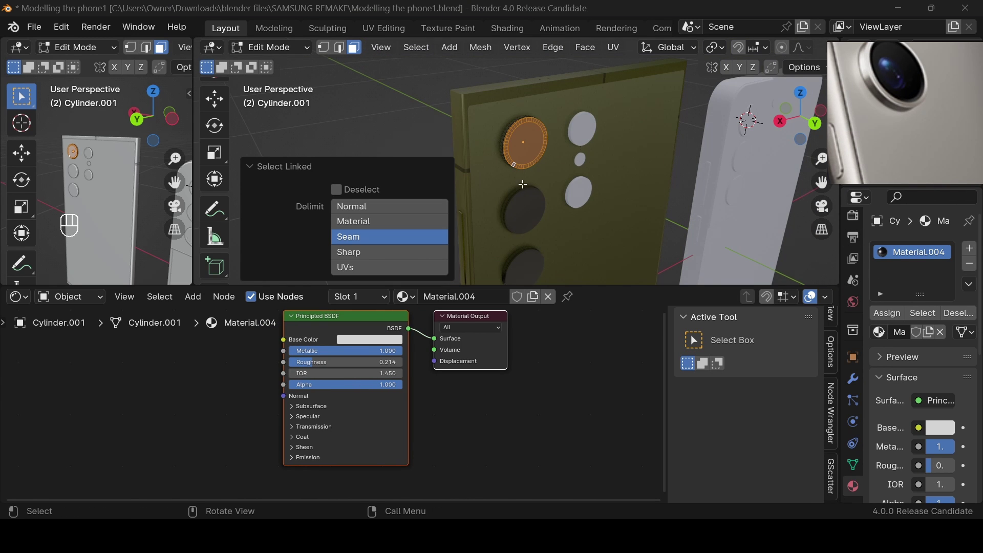
scroll(522, 174, "up", 3)
scroll(522, 173, "up", 1)
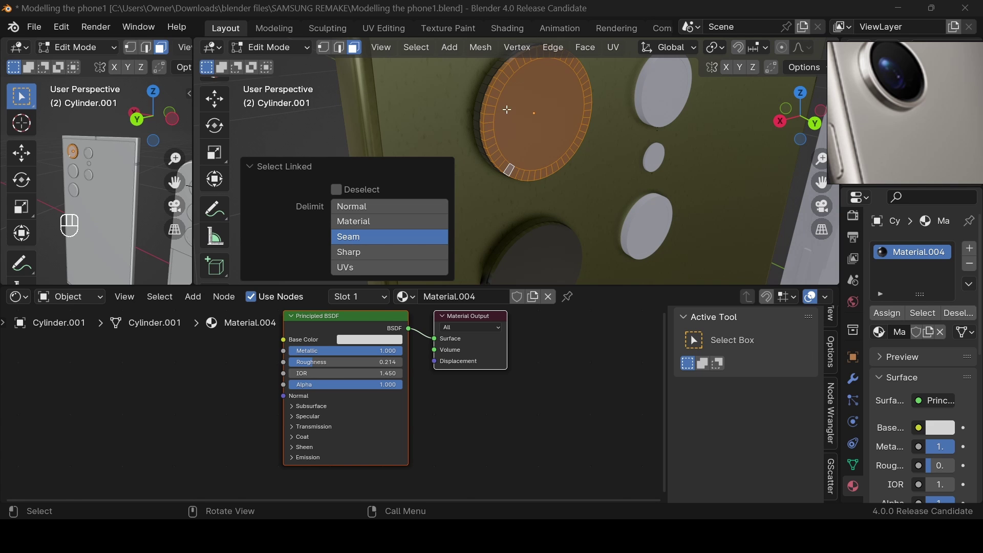
left_click(970, 250)
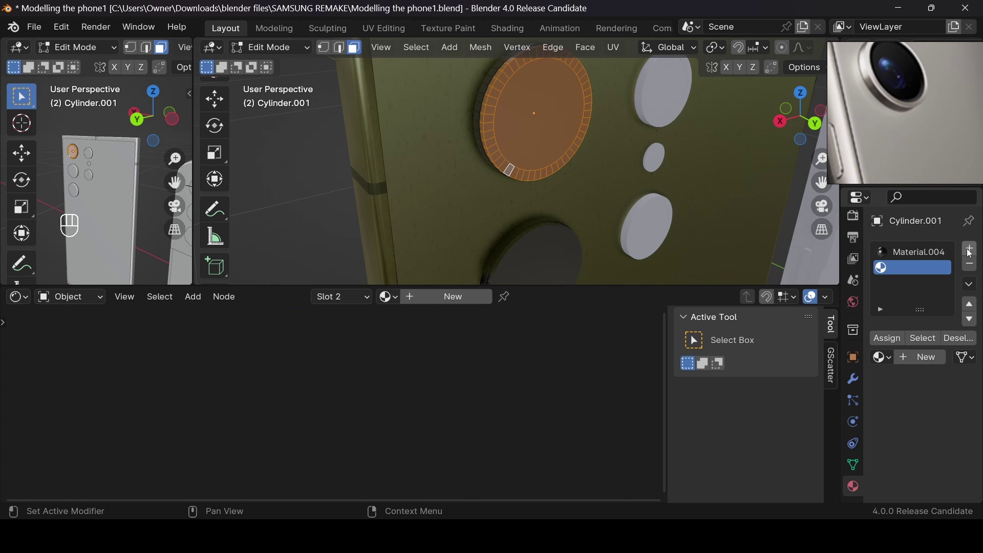
left_click(926, 356)
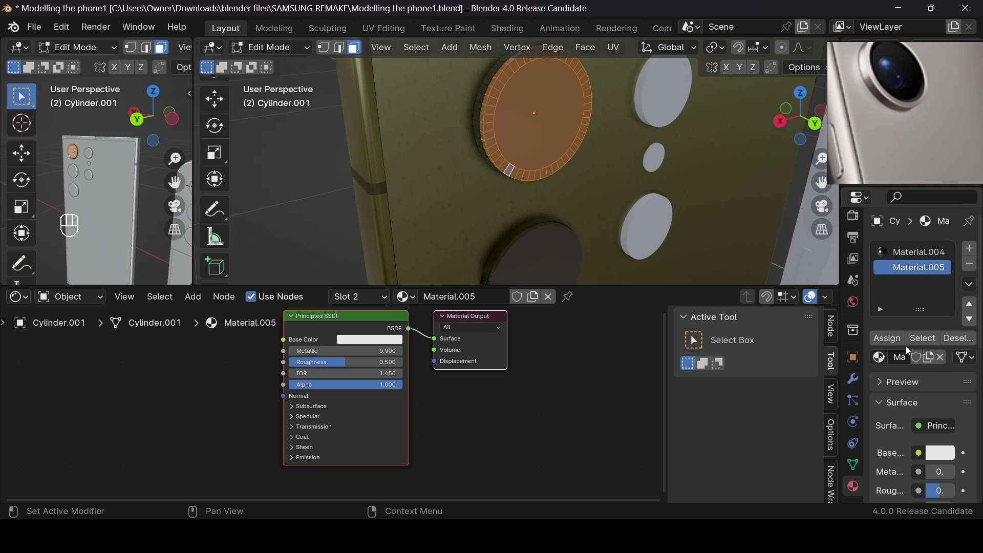
Set the new material's base colour to near black and its roughness to 0.649, and assign it to the selected lens disc
left_click(382, 340)
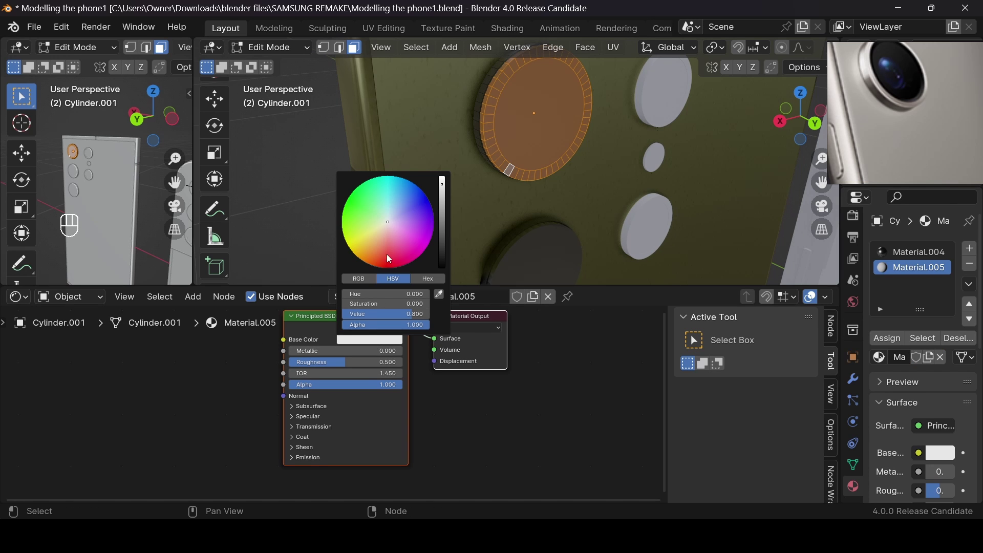
left_click_drag(412, 314, 343, 313)
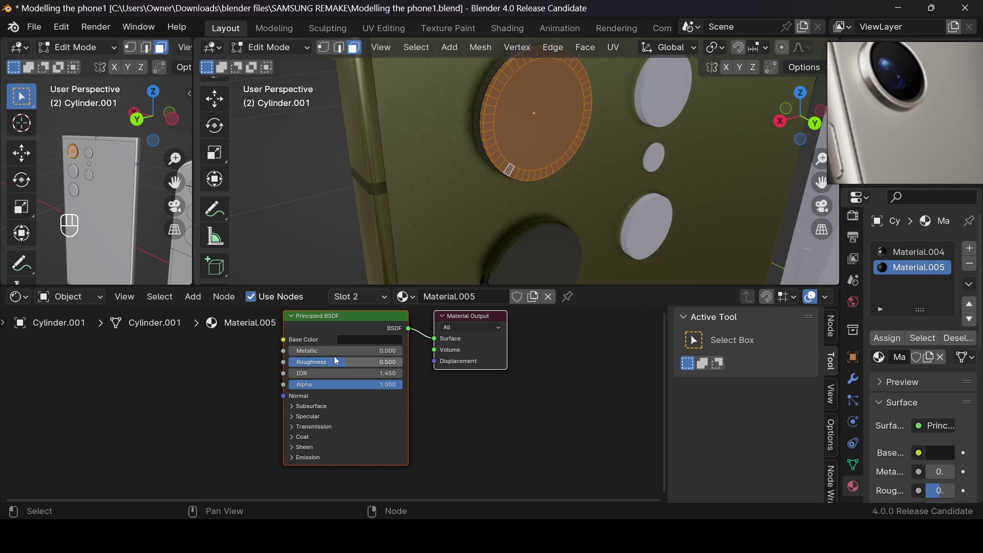
left_click_drag(343, 361, 377, 362)
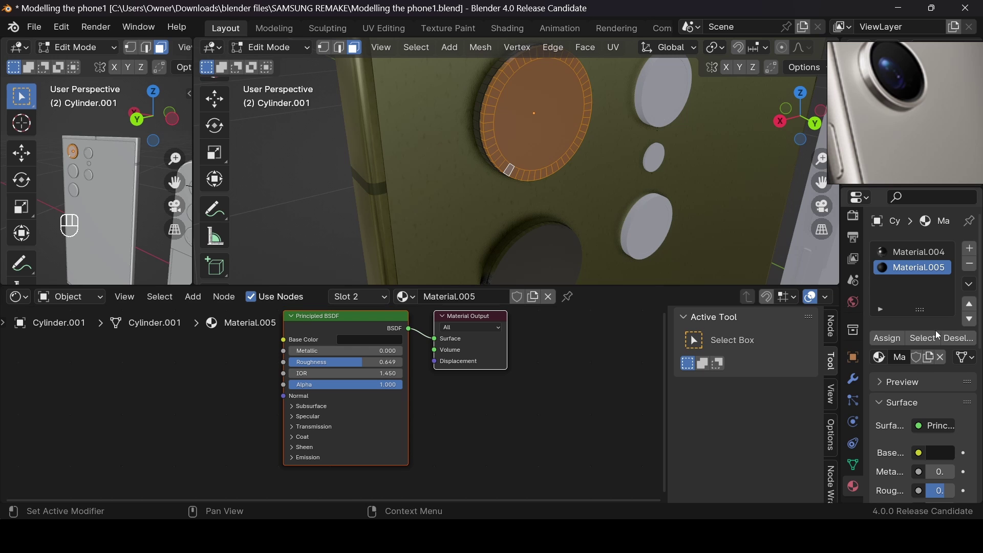
left_click(899, 338)
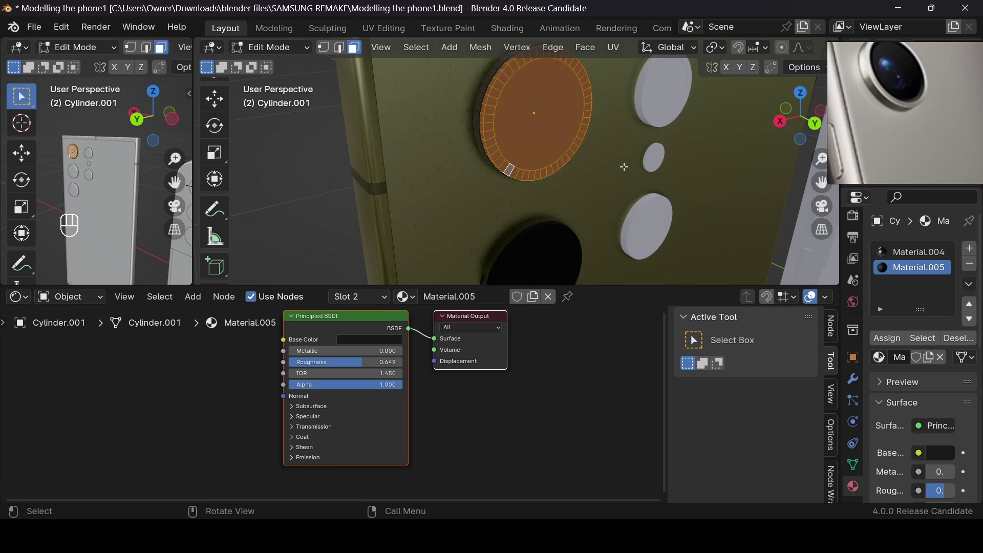
key("Tab")
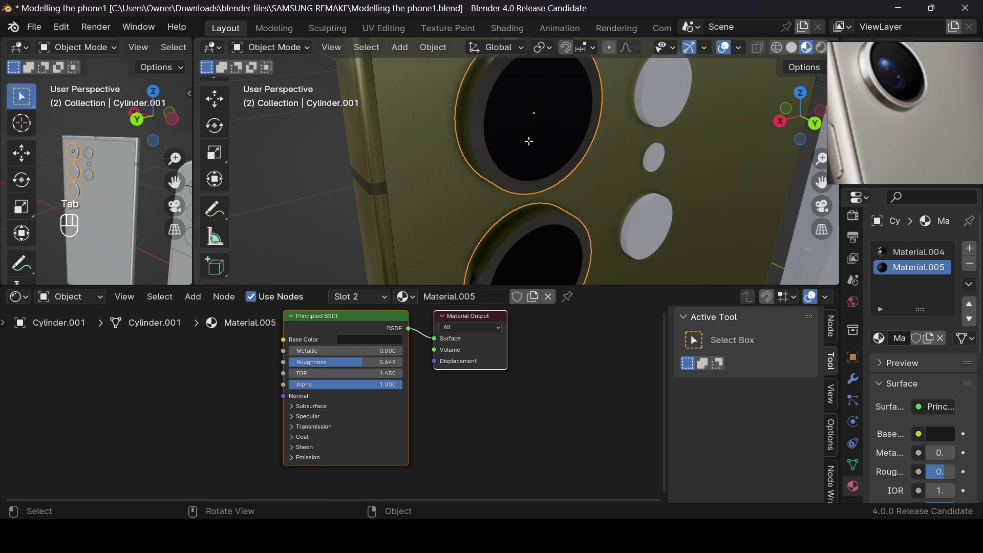
key("Tab")
key("Tab")
key("Tab")
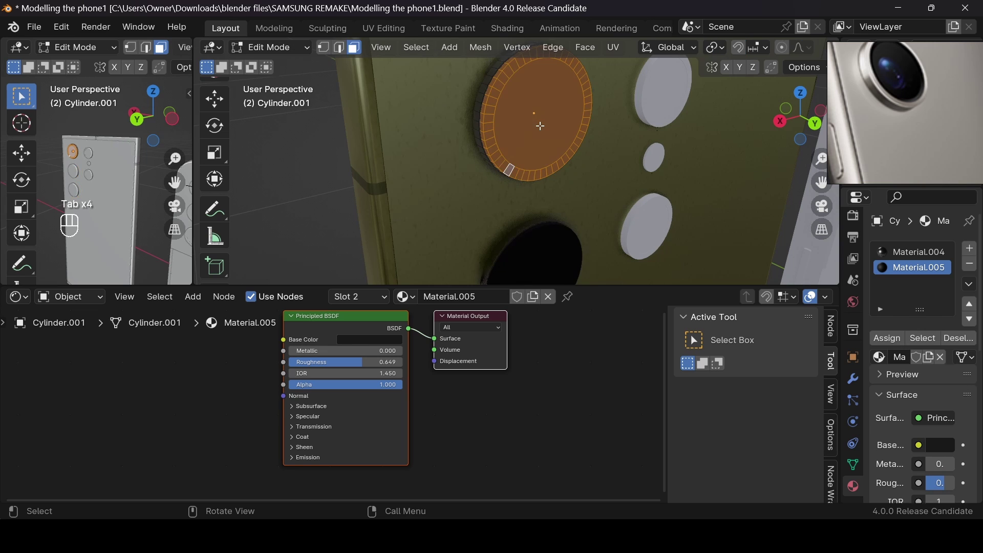
Select the disc's inner face and add a third material slot with a new material whose transmission weight is 1.000
left_click(541, 97)
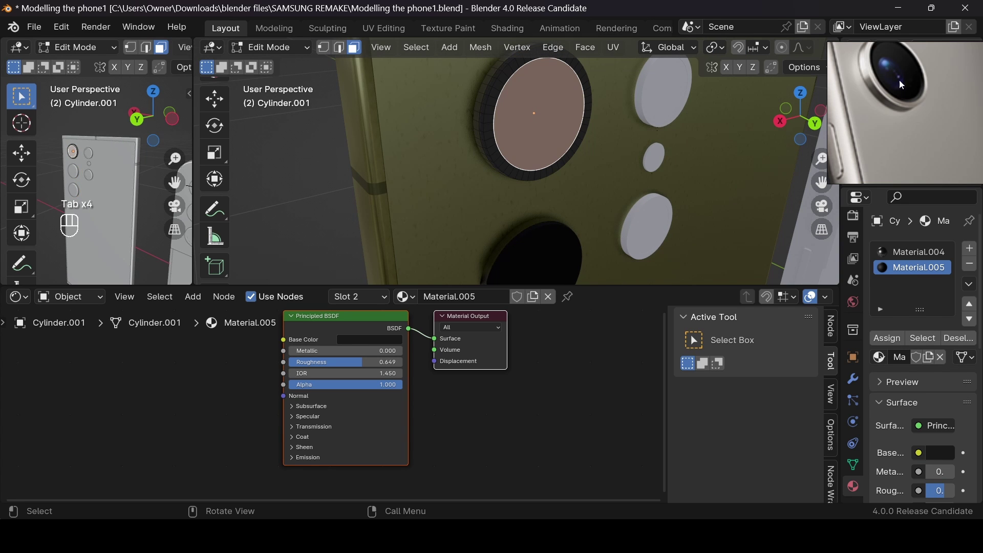
left_click(970, 250)
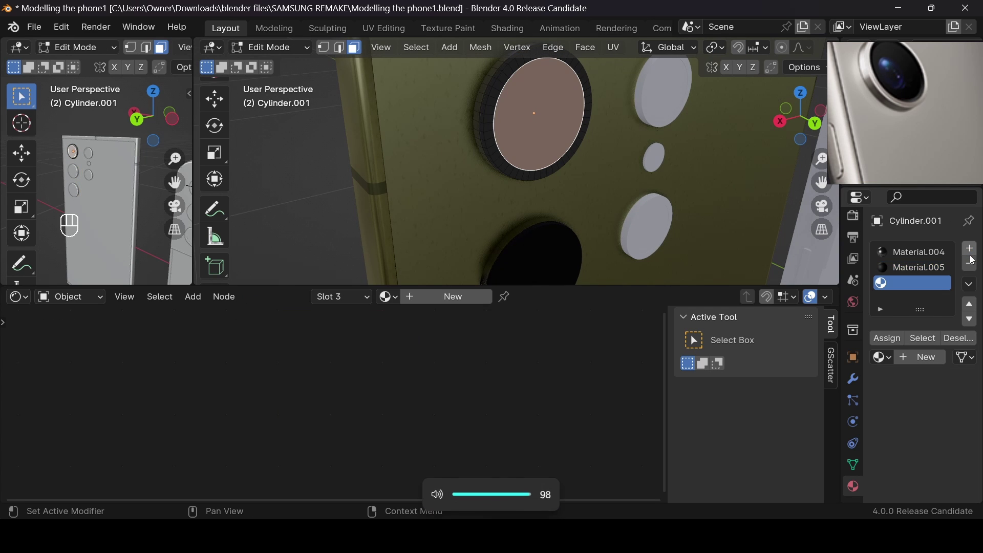
left_click(928, 355)
left_click(299, 477)
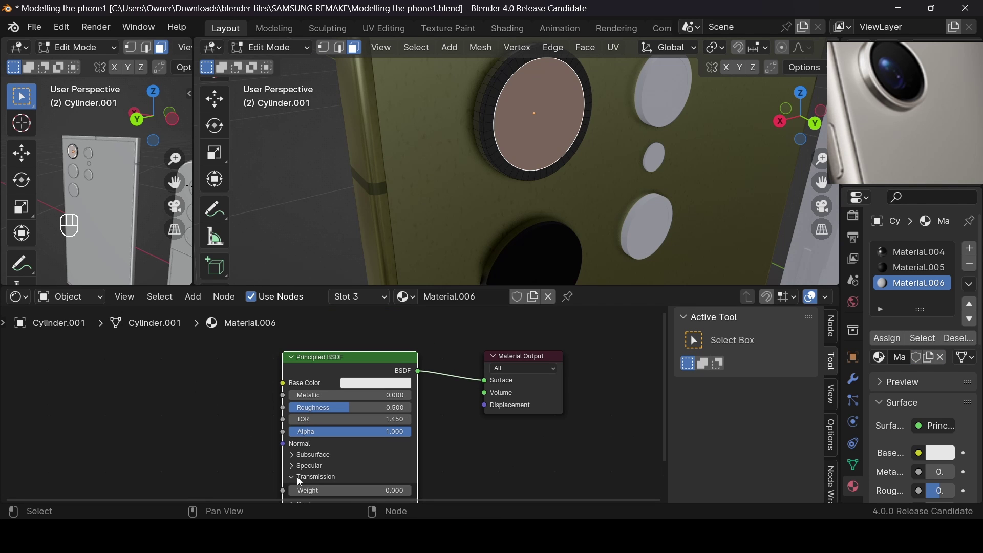
left_click_drag(307, 490, 412, 493)
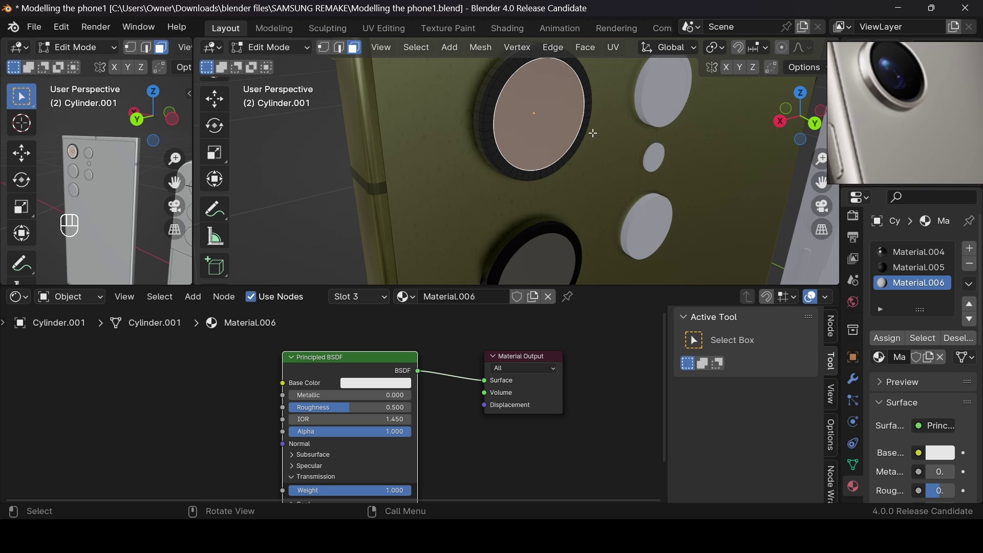
Assign the transmissive material to the lens's inner face and set its roughness to 0.205
left_click_drag(350, 407, 310, 408)
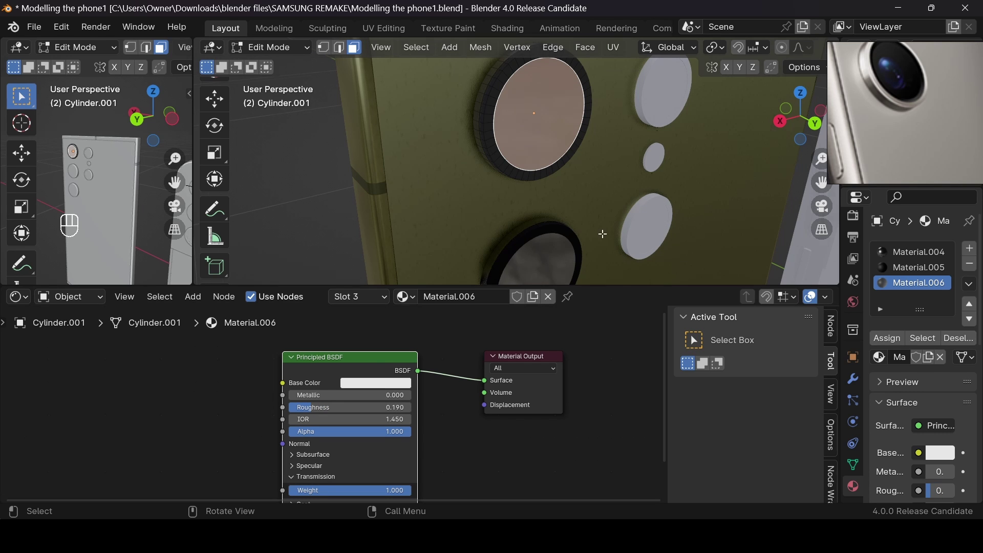
middle_click_drag(600, 231, 630, 225)
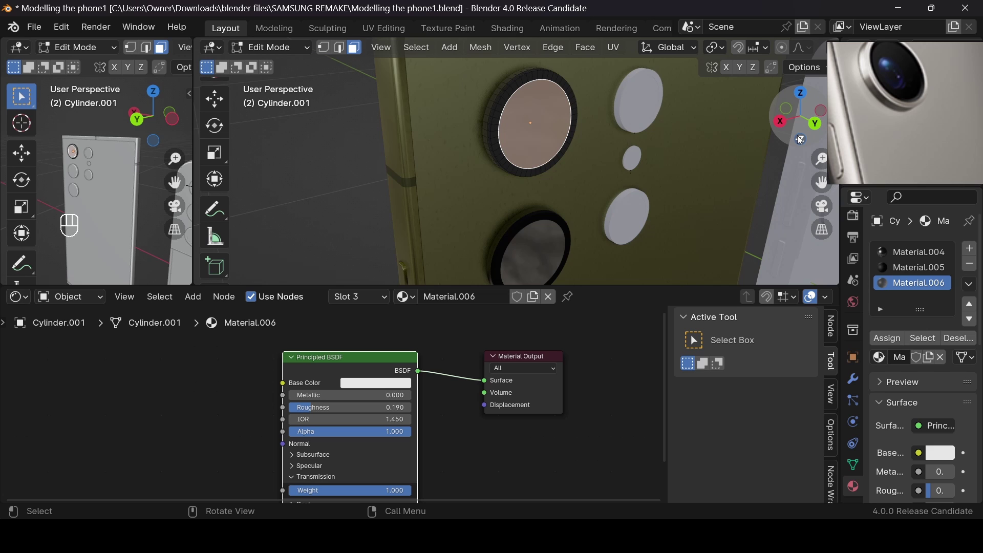
left_click_drag(801, 139, 778, 137)
left_click(887, 339)
left_click_drag(308, 407, 316, 411)
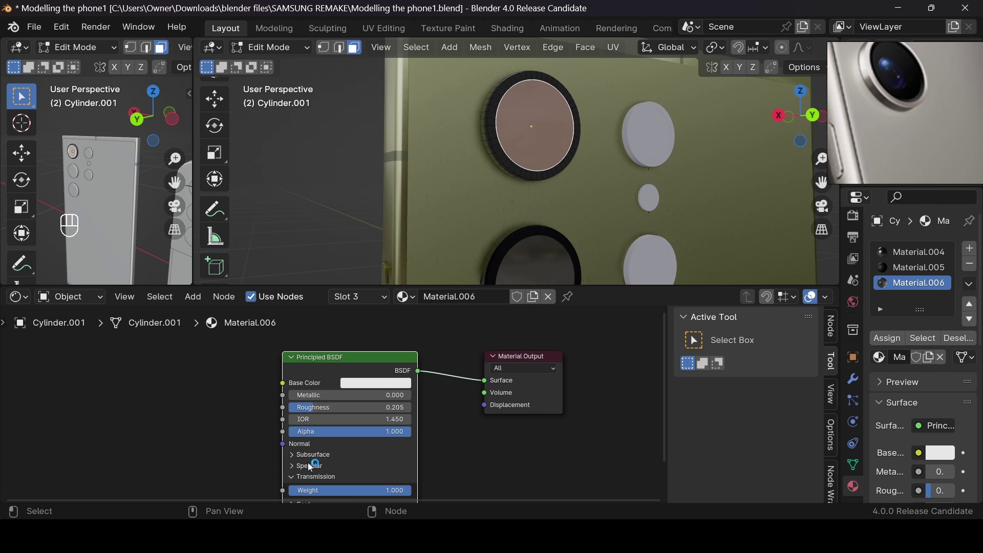
Return to object mode and switch the main viewport to rendered shading
scroll(307, 463, "down", 3)
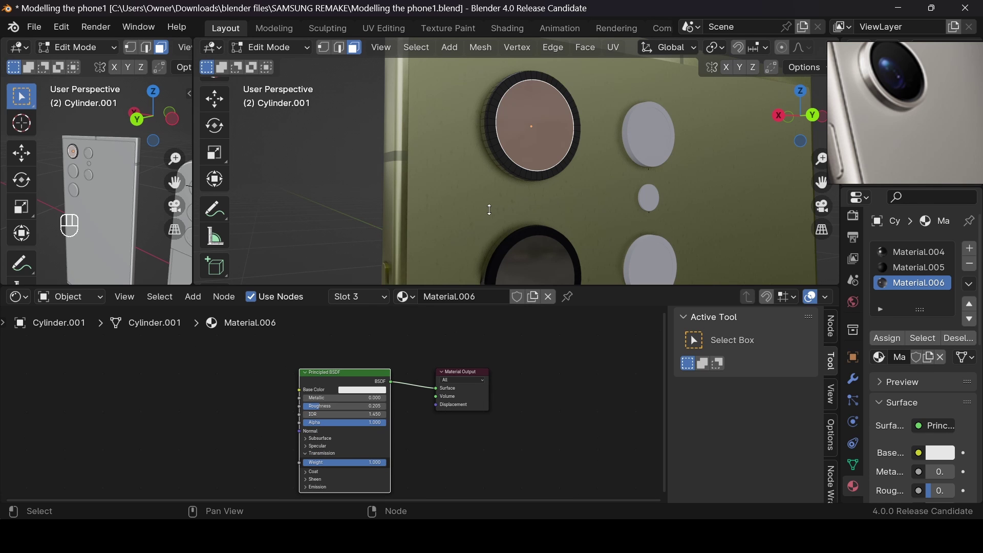
scroll(490, 210, "down", 2)
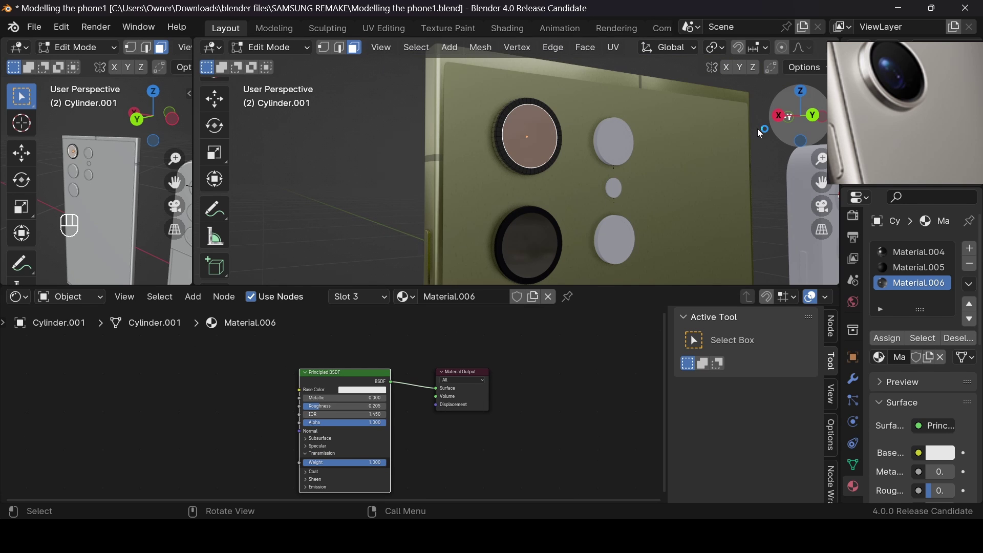
key("Tab")
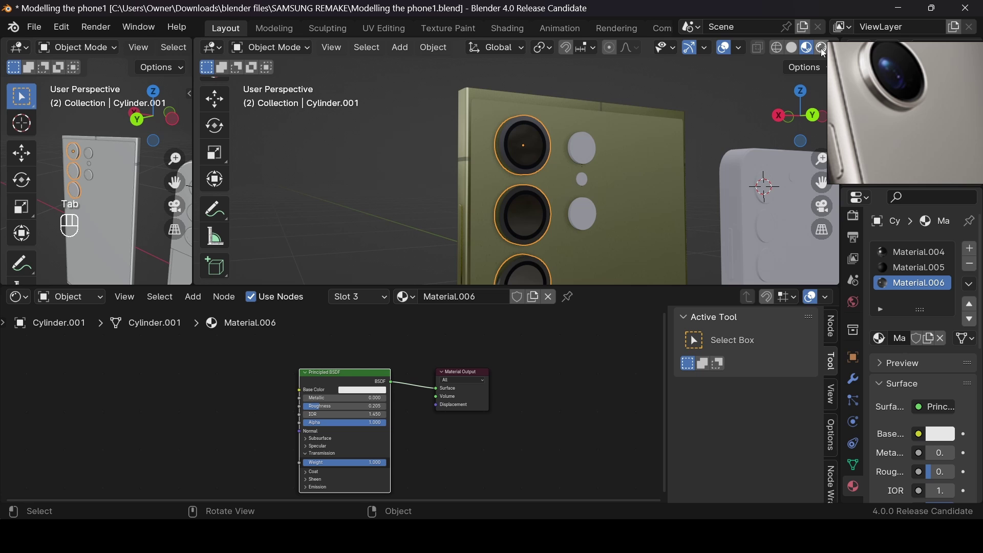
left_click(822, 48)
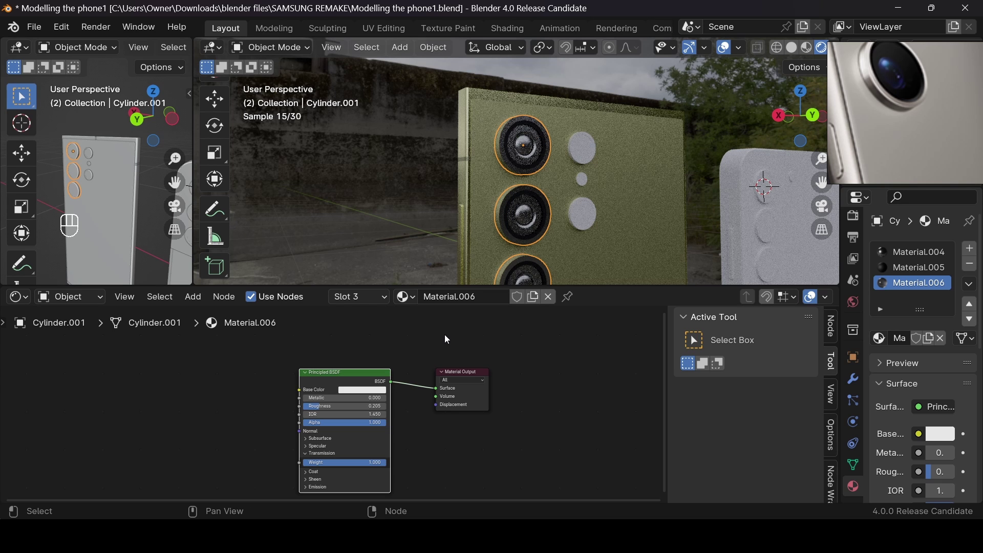
Enter edit mode on the lens mesh and hide the top lens's linked outer cover to expose its inner parts
key("Tab")
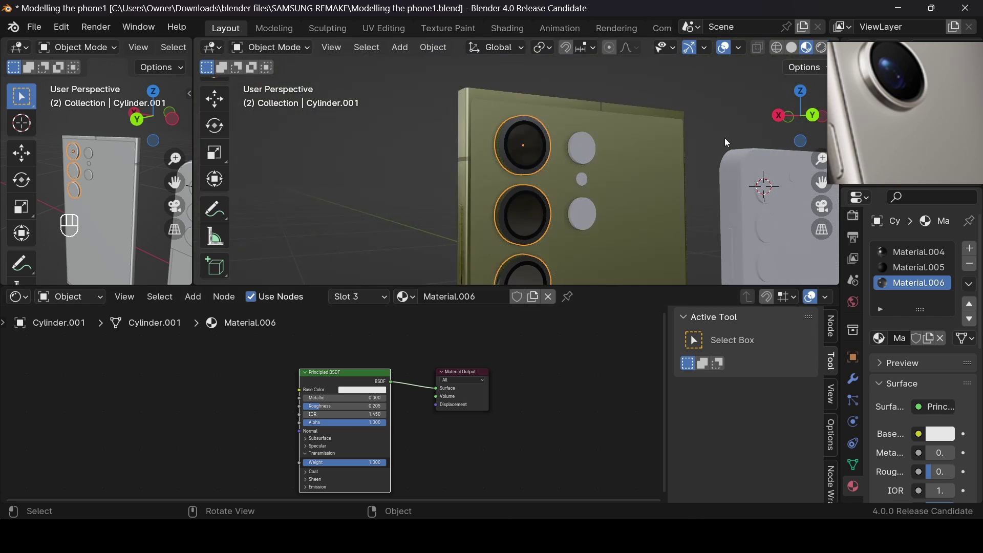
scroll(606, 188, "up", 4)
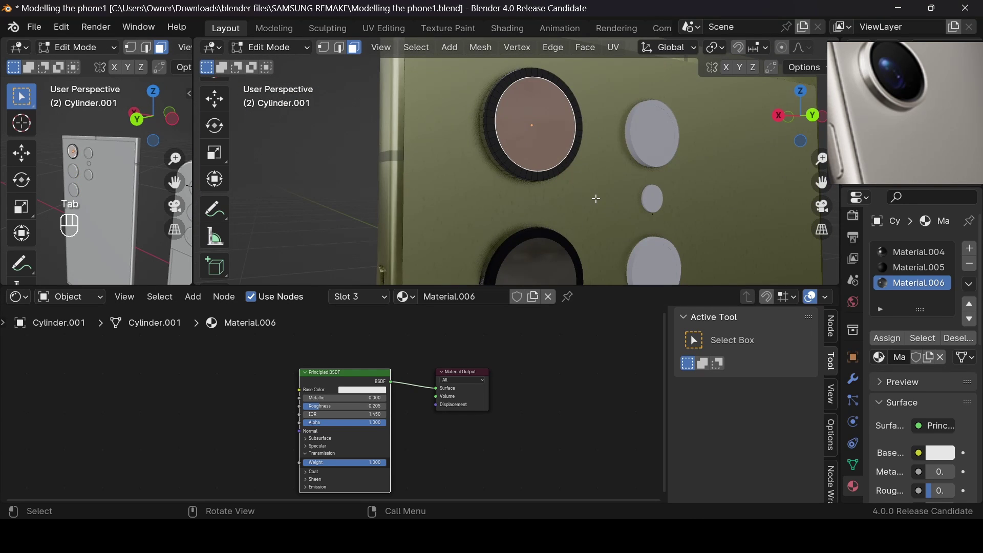
key("l")
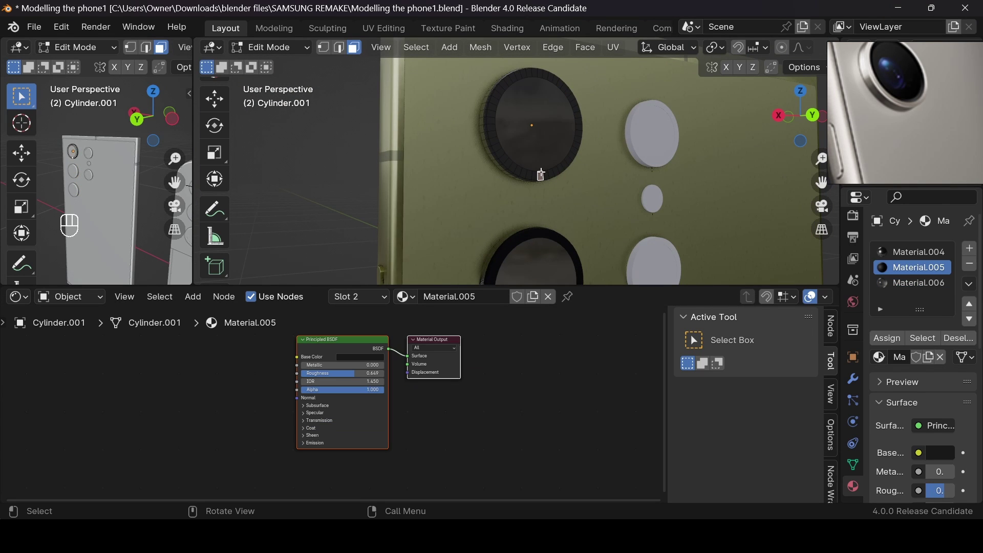
key("h")
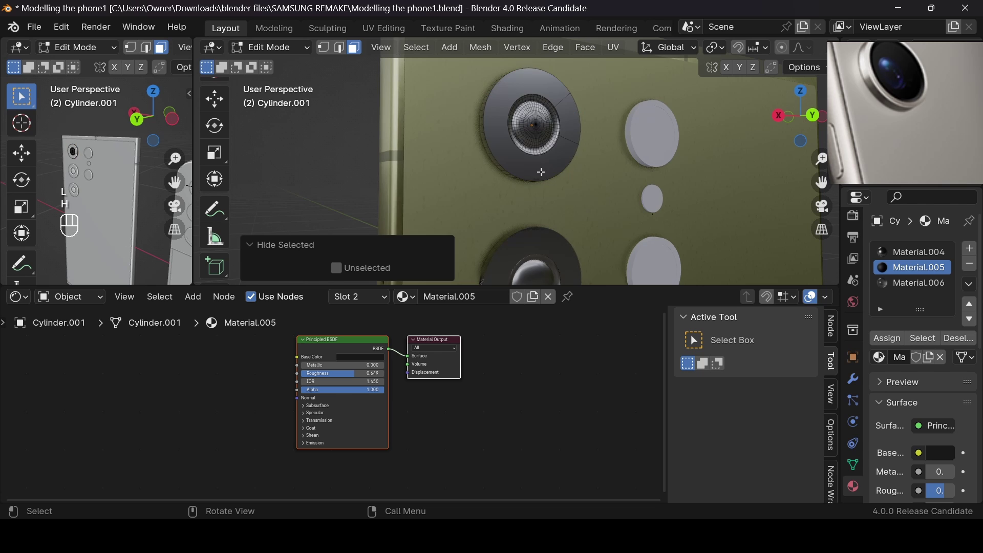
Select the exposed inner ring with all its linked faces and add a fourth material slot with a new material
left_click(540, 174)
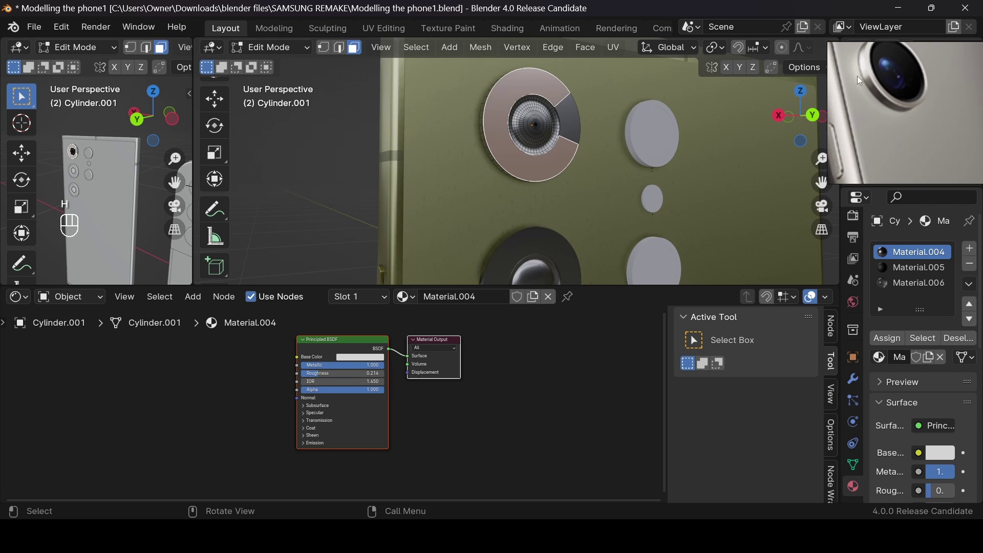
scroll(878, 69, "up", 4)
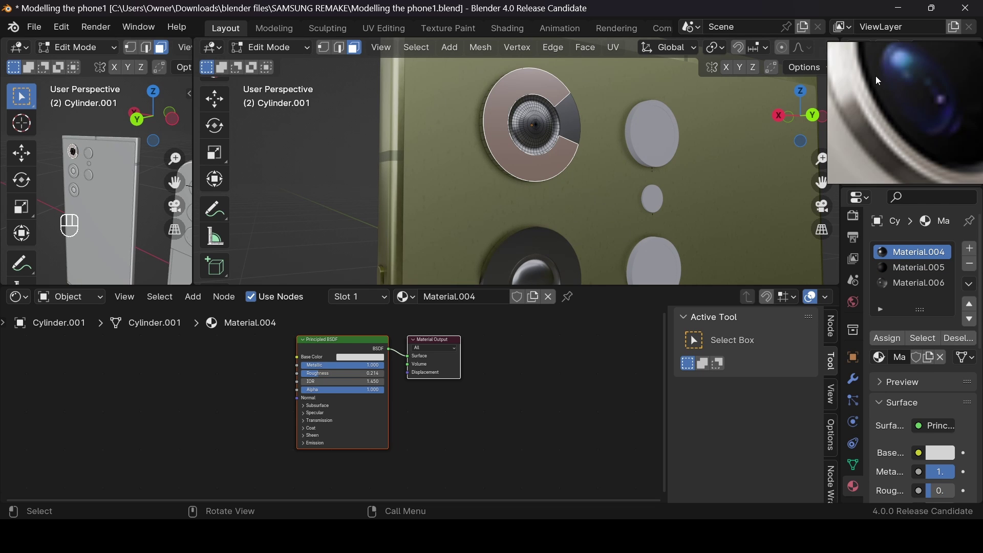
key("l")
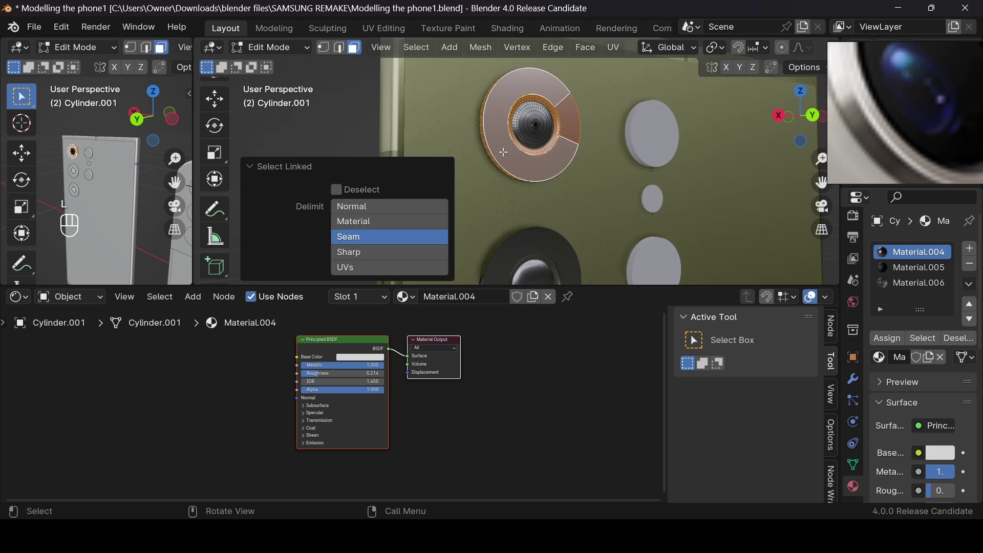
left_click(969, 249)
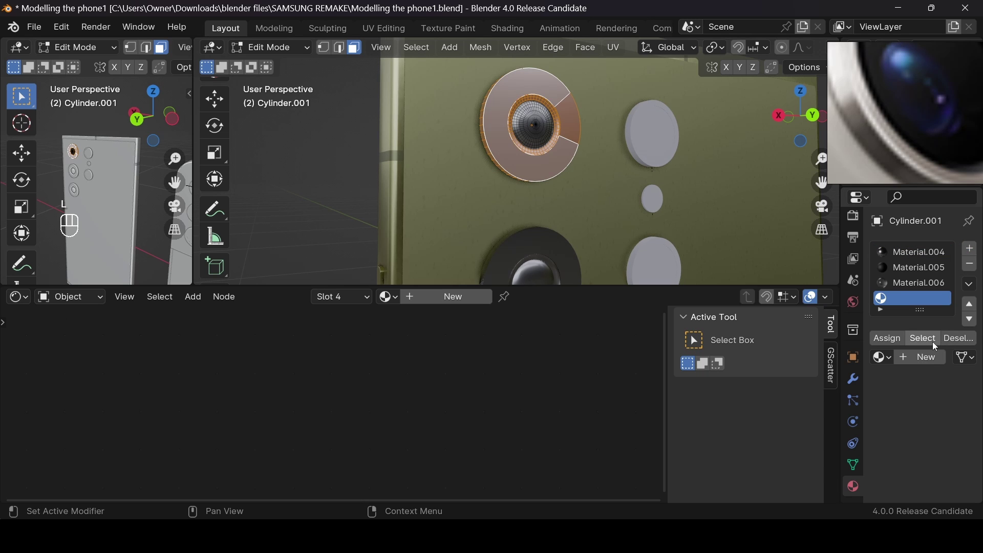
left_click(934, 356)
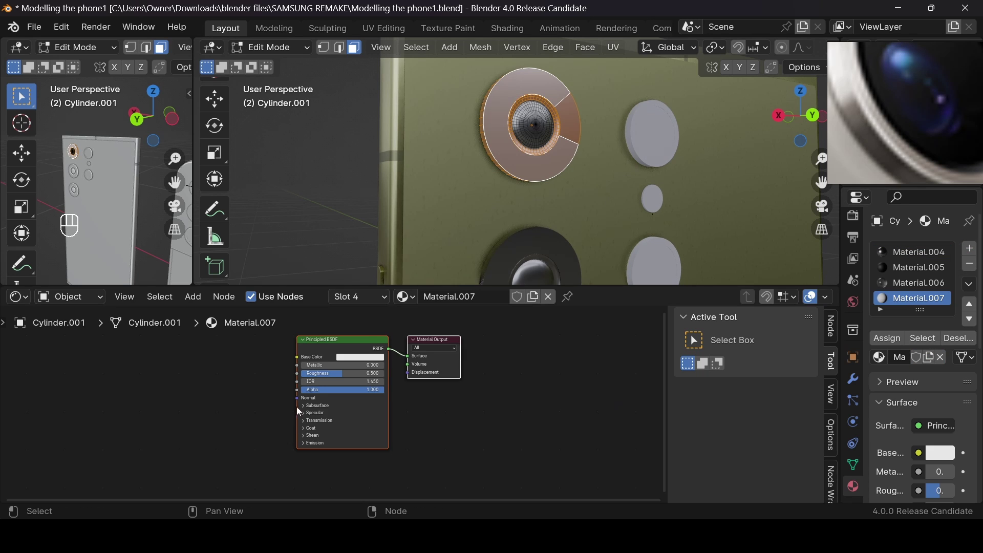
Set the new material's roughness to 1.000 and its base colour to near black, and assign it to the inner ring
scroll(300, 408, "up", 3)
left_click_drag(321, 362, 402, 361)
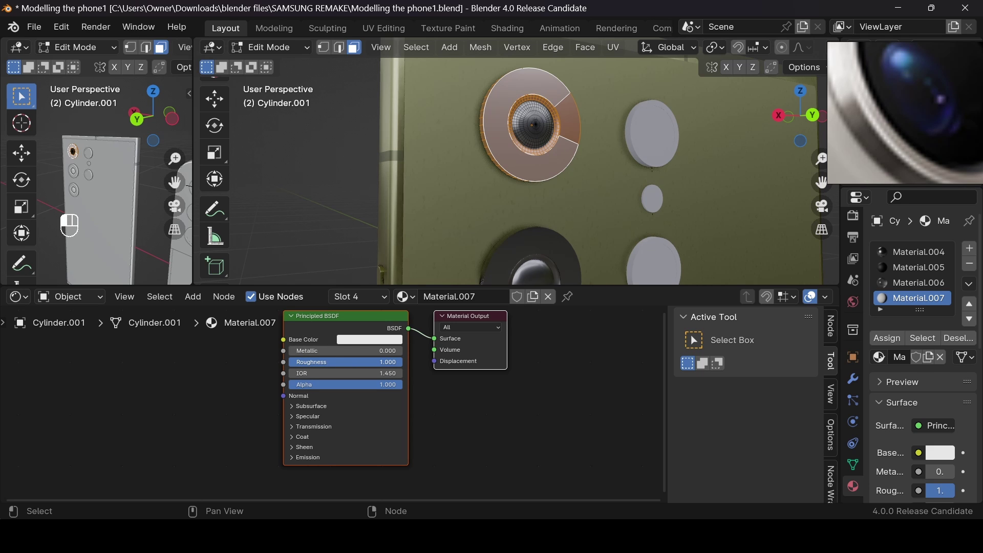
left_click(384, 340)
left_click(441, 245)
left_click_drag(441, 245, 442, 253)
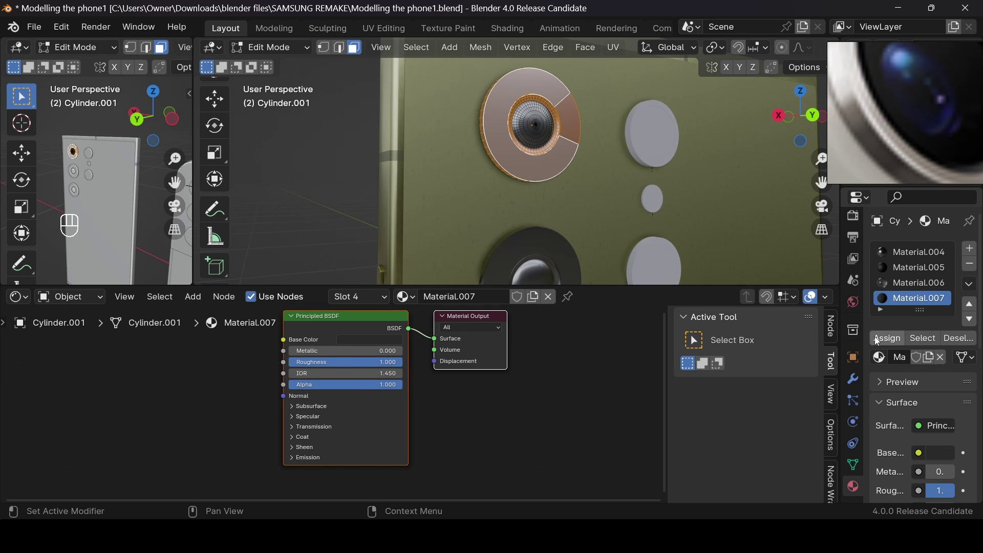
key("Tab")
key("Tab")
key("Tab")
key("Tab")
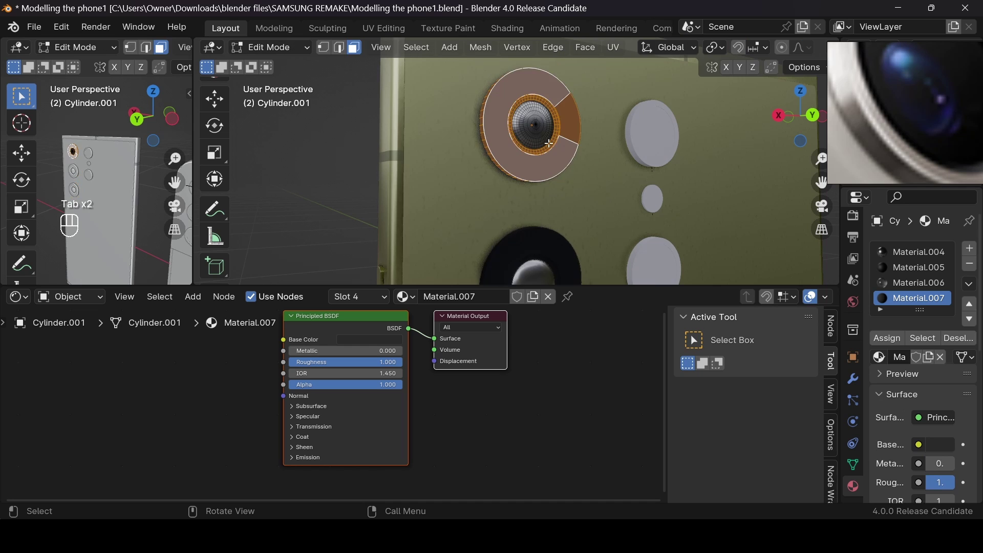
Select the linked dome at the top lens's centre and add a fifth material slot with a new material named lens
scroll(532, 129, "up", 2)
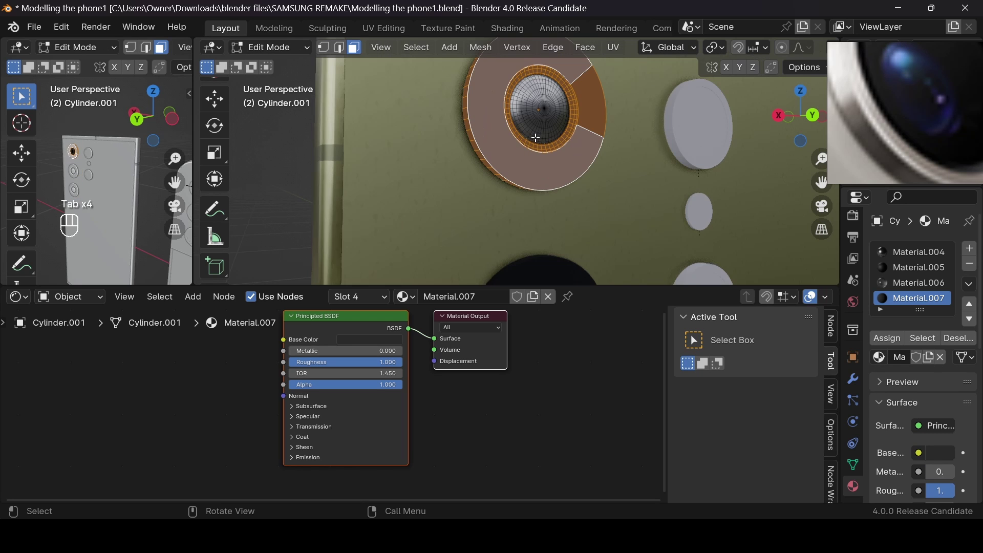
left_click(537, 129)
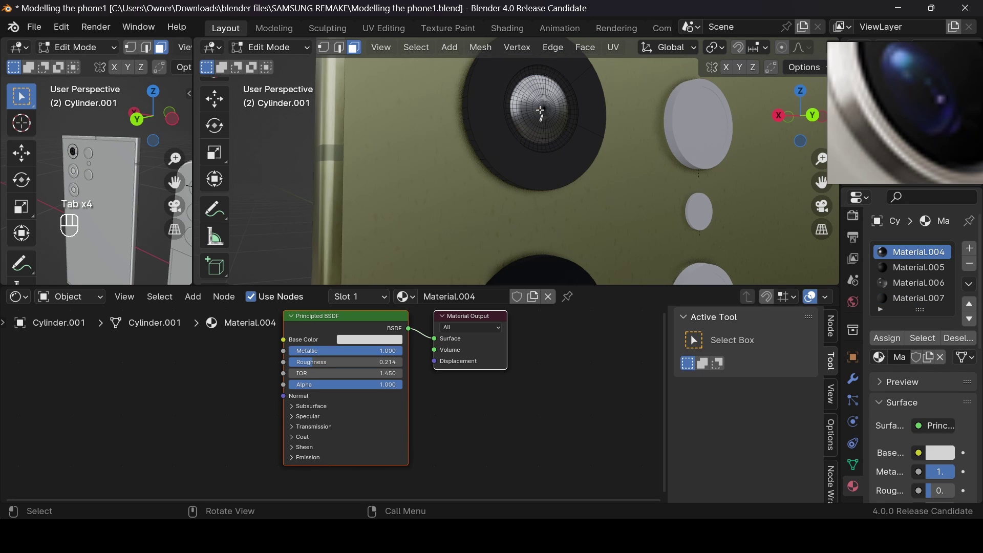
key("l")
scroll(540, 110, "down", 3)
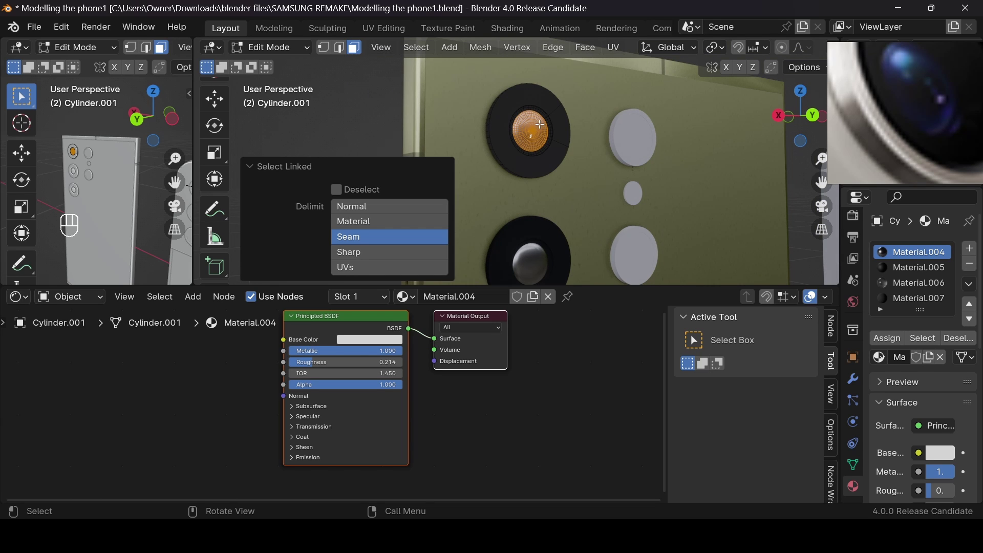
scroll(429, 361, "down", 1)
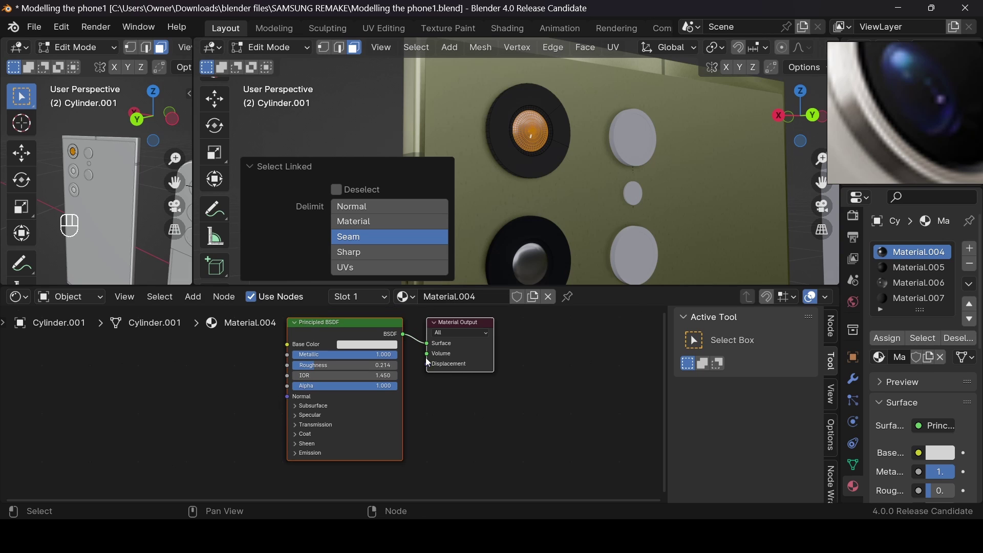
left_click(969, 248)
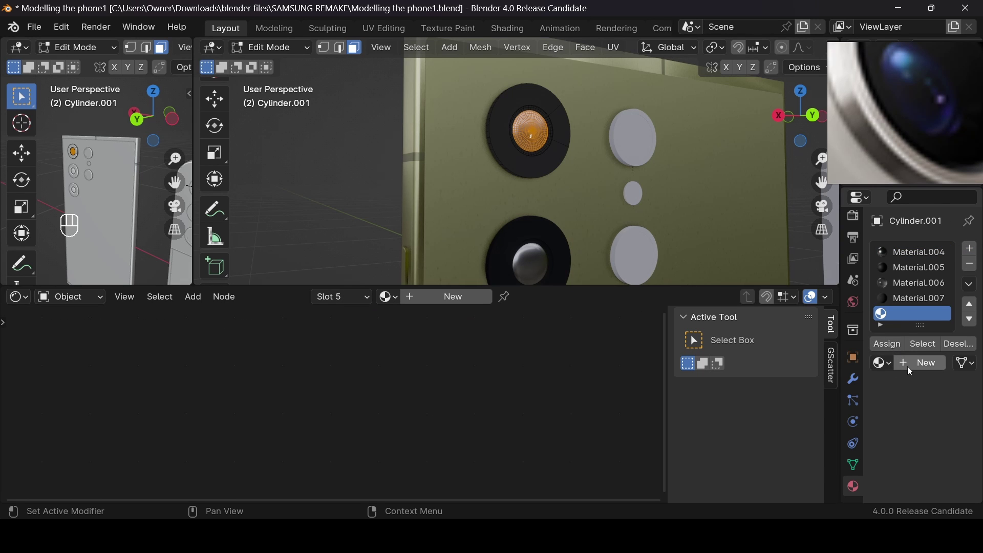
left_click(907, 367)
left_click(899, 364)
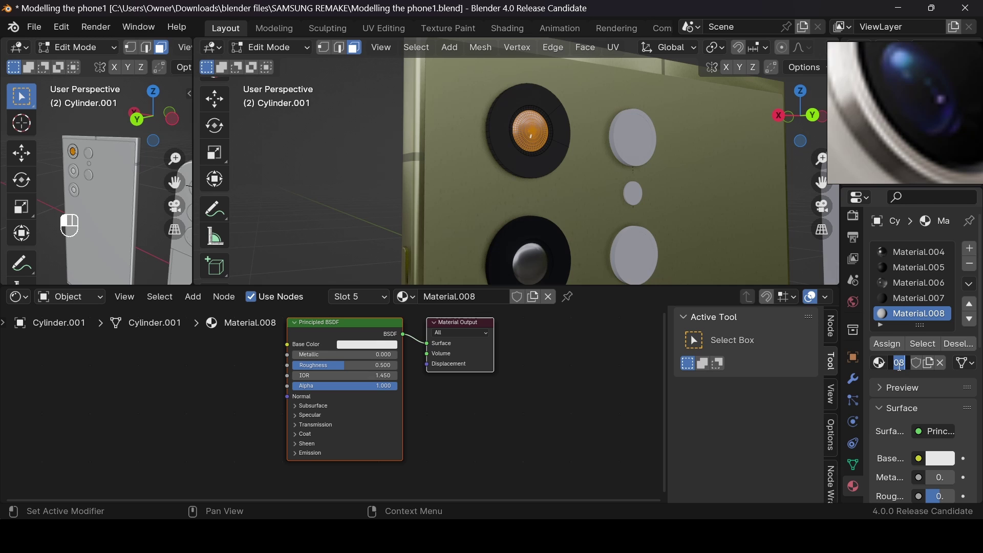
type("lens")
key("Return")
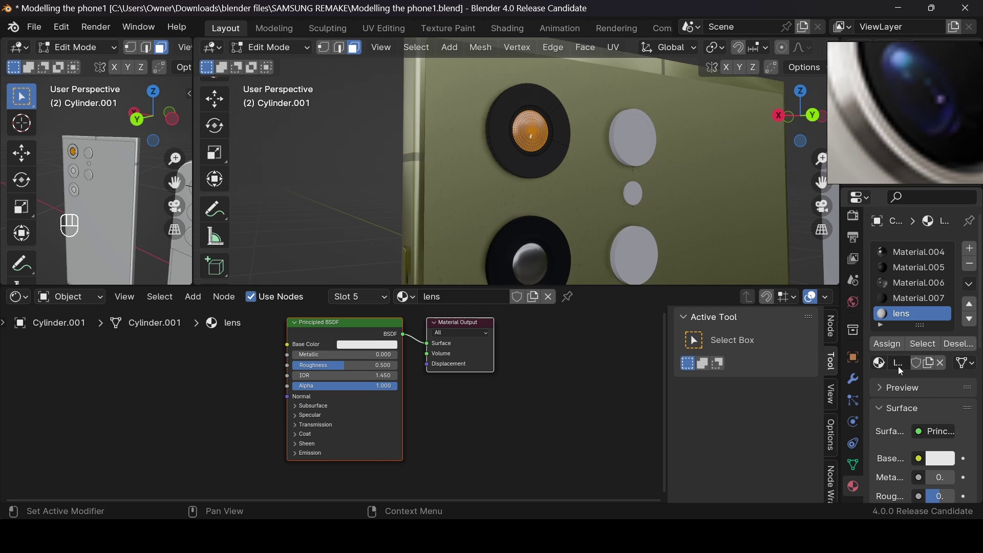
Move the Principled BSDF node down and add a Refraction BSDF node above it in the lens material
scroll(365, 417, "down", 2)
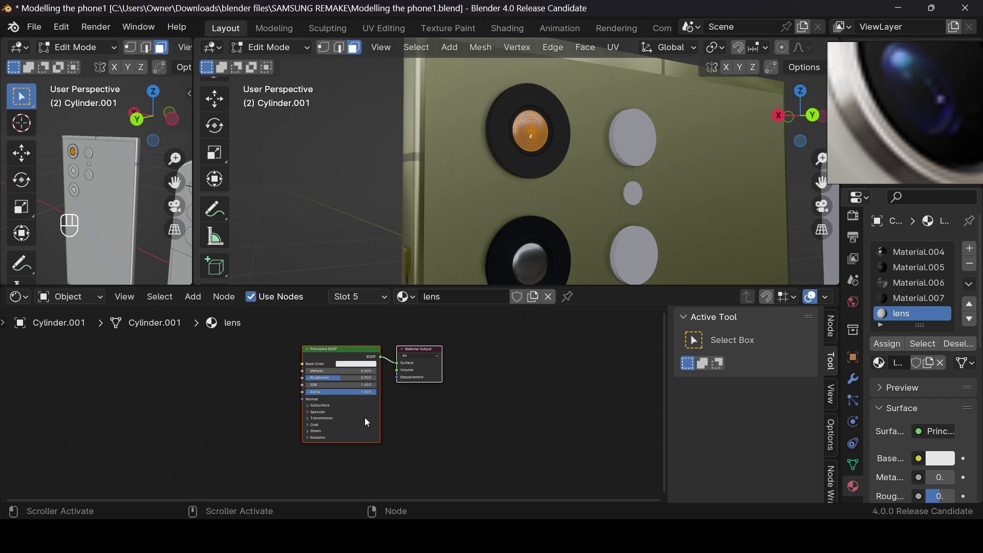
key("Home")
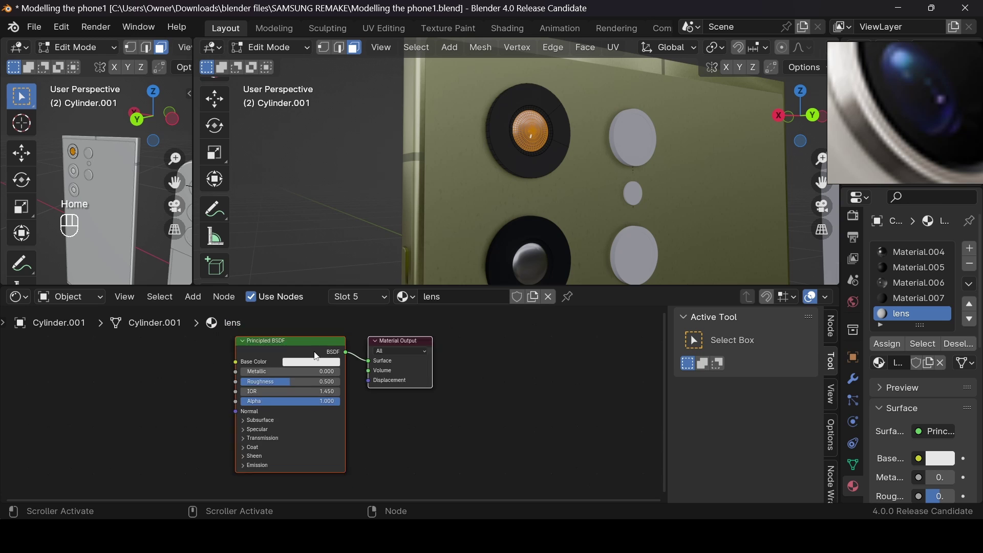
left_click_drag(313, 351, 281, 415)
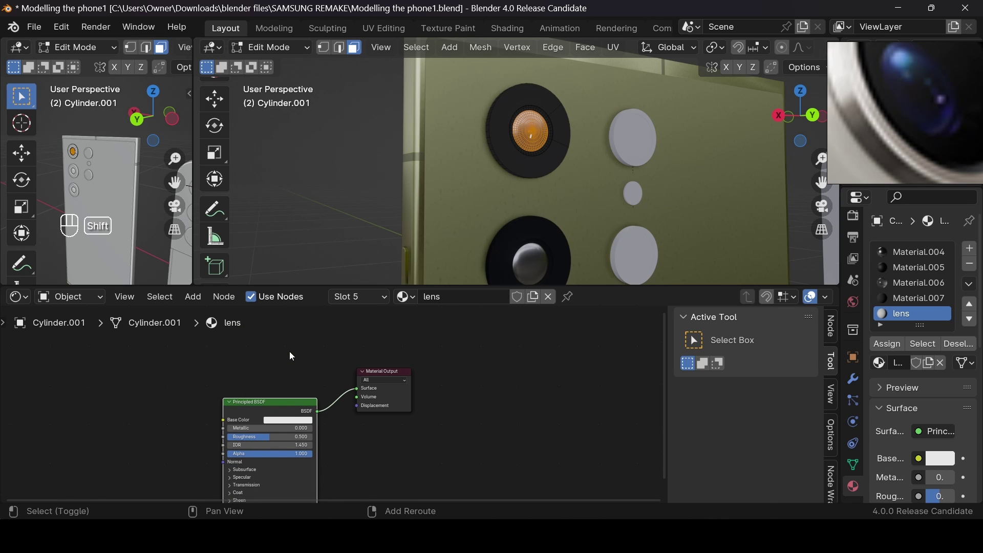
key("shift+a")
type("re")
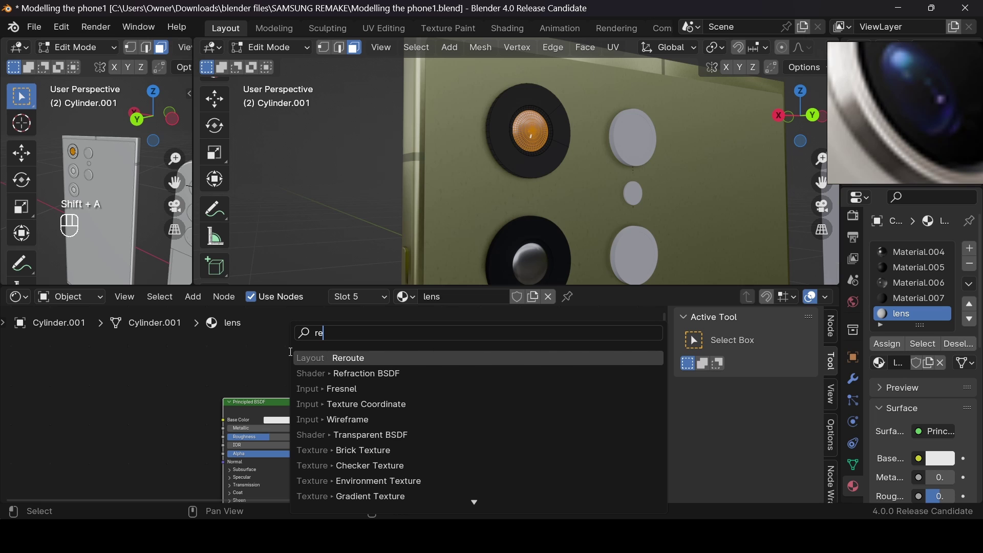
left_click(330, 373)
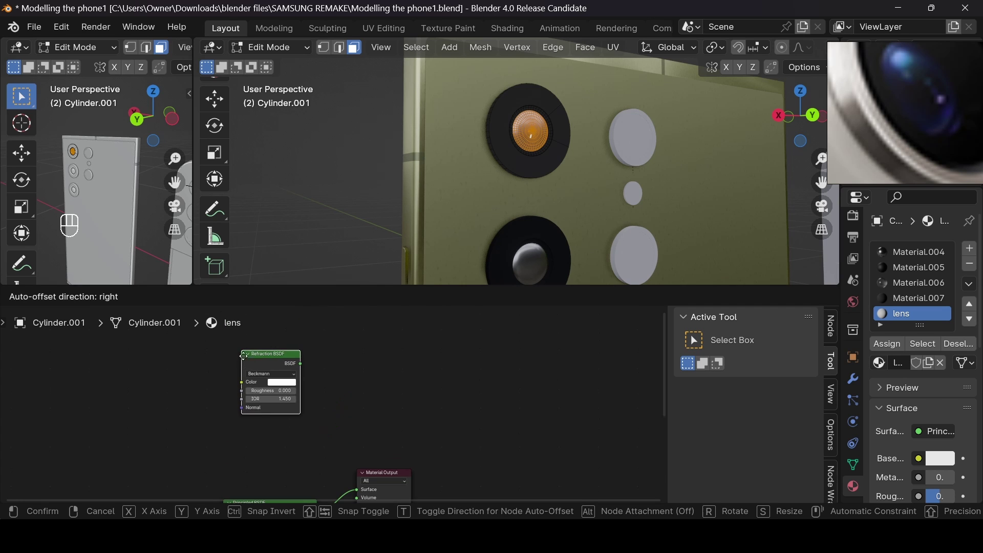
left_click(255, 431)
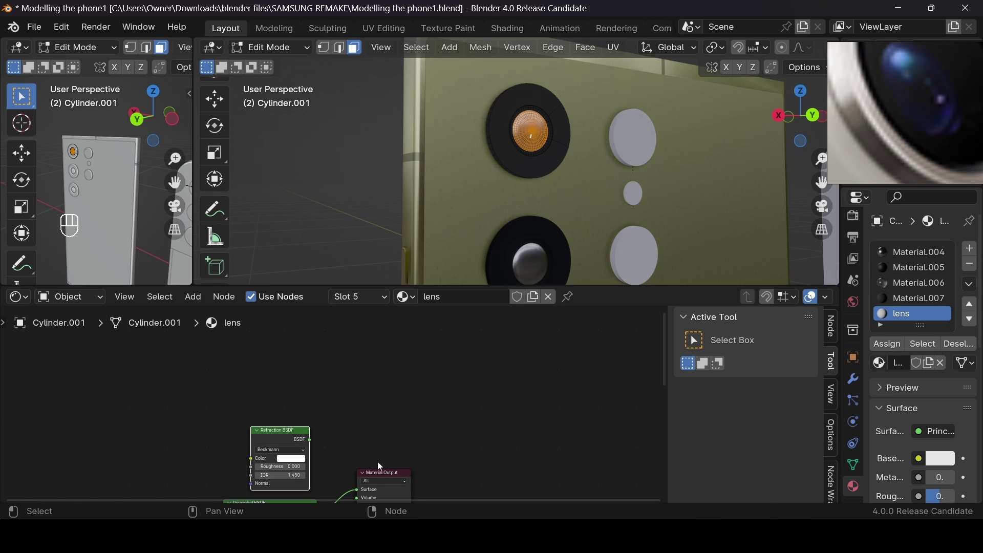
Combine the Refraction and Principled BSDF nodes through a Mix Shader and move the Material Output node clear of it
key("Home")
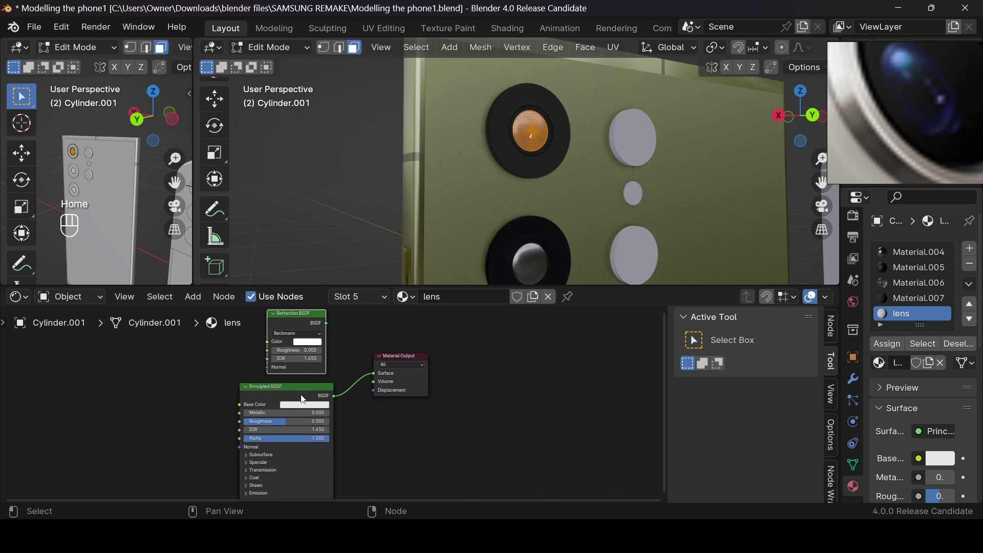
left_click(288, 398, "shift")
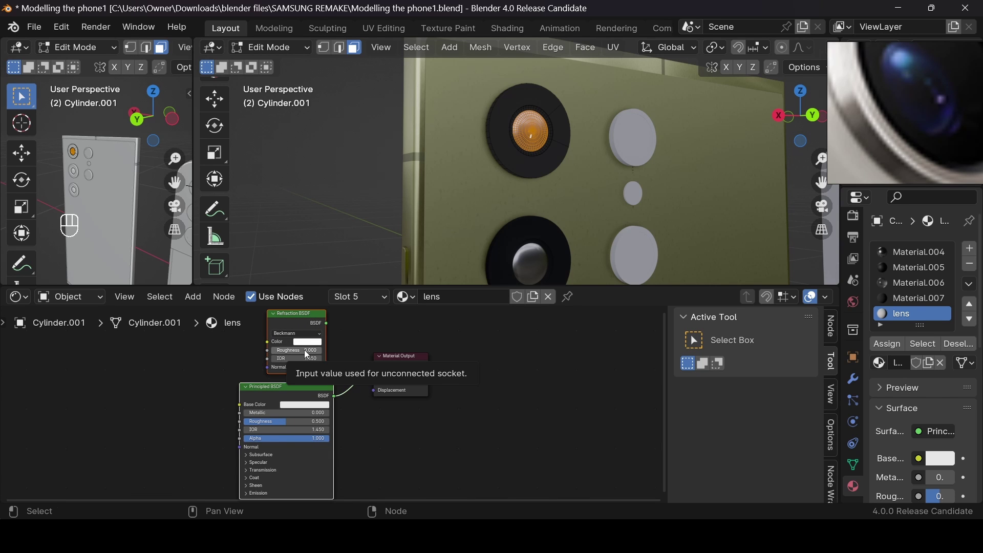
key("ctrl+0")
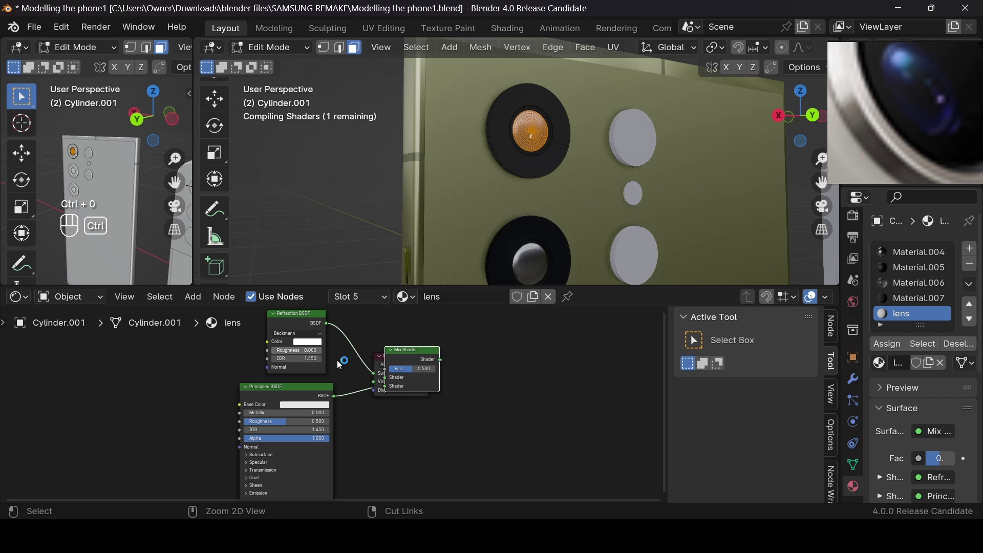
left_click(382, 355)
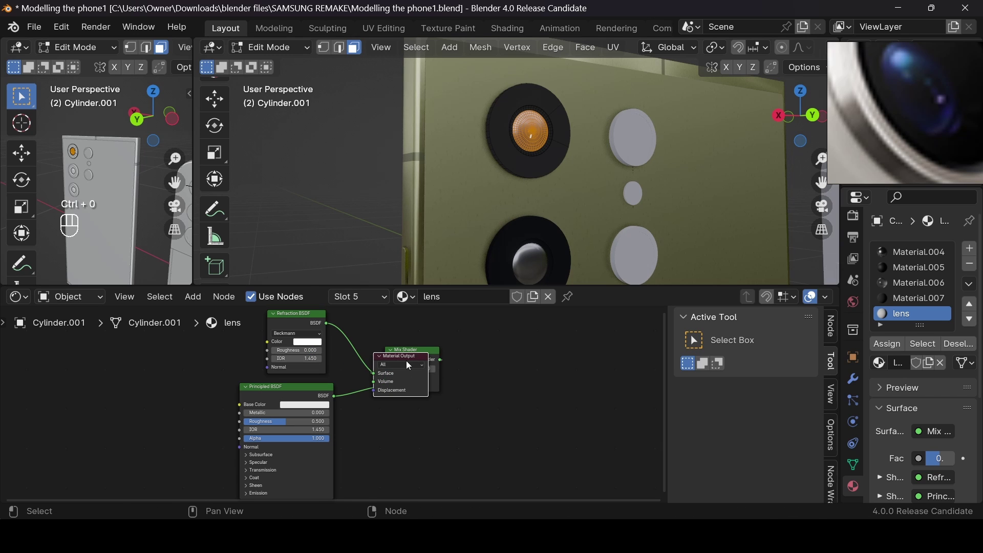
left_click_drag(409, 366, 525, 357)
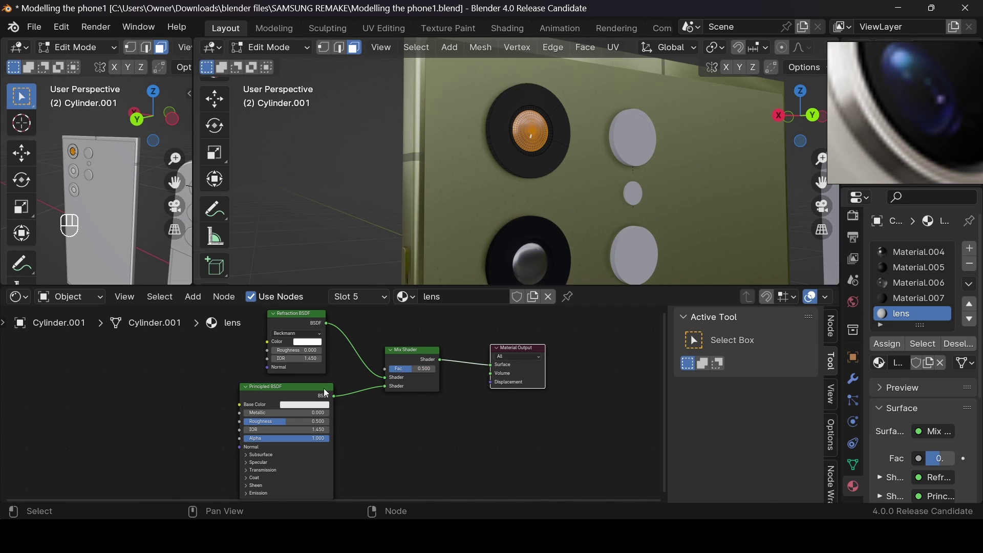
Assign the lens material to the selected dome and set the Principled BSDF's transmission weight to 1.000
scroll(325, 393, "up", 1)
scroll(570, 202, "up", 1)
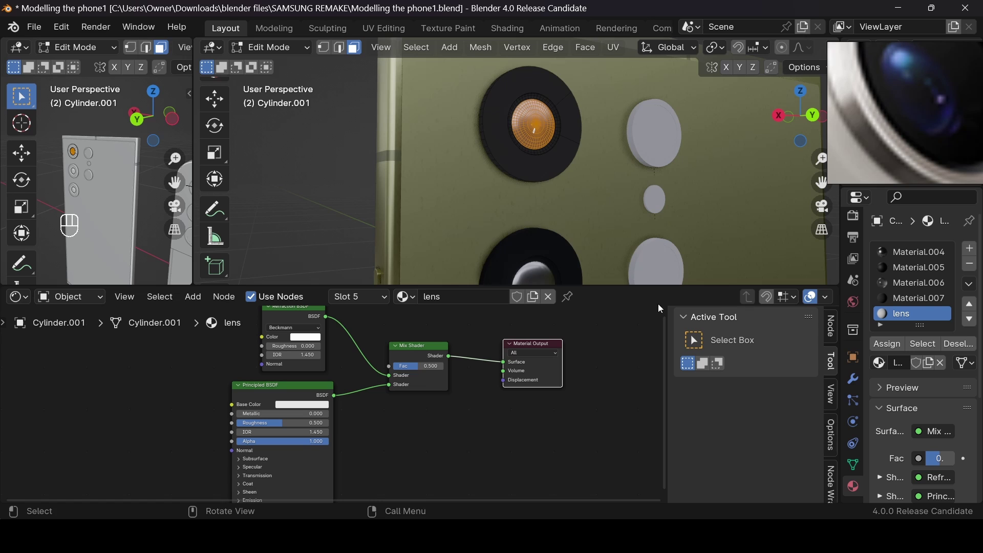
left_click(879, 345)
scroll(275, 462, "down", 1)
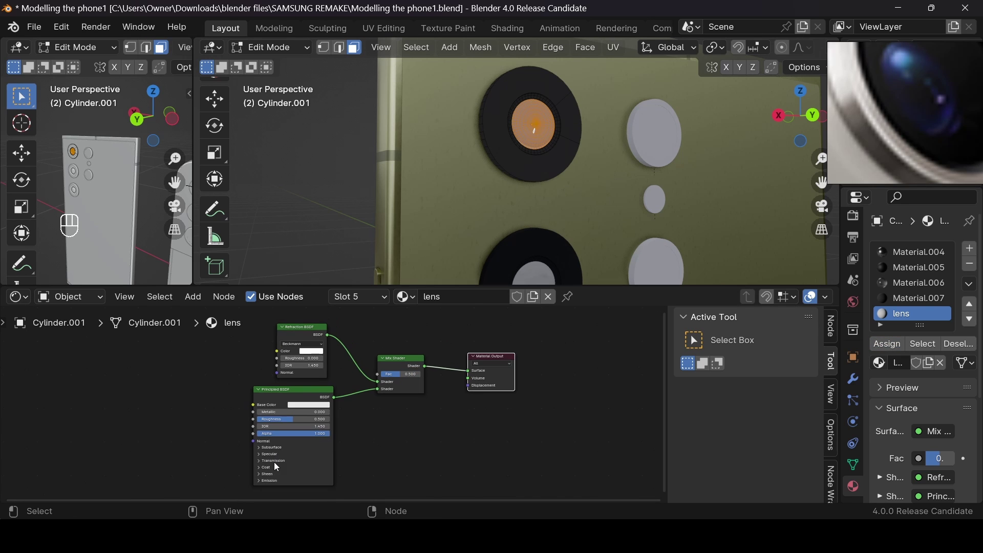
left_click(259, 460)
left_click_drag(266, 466, 322, 466)
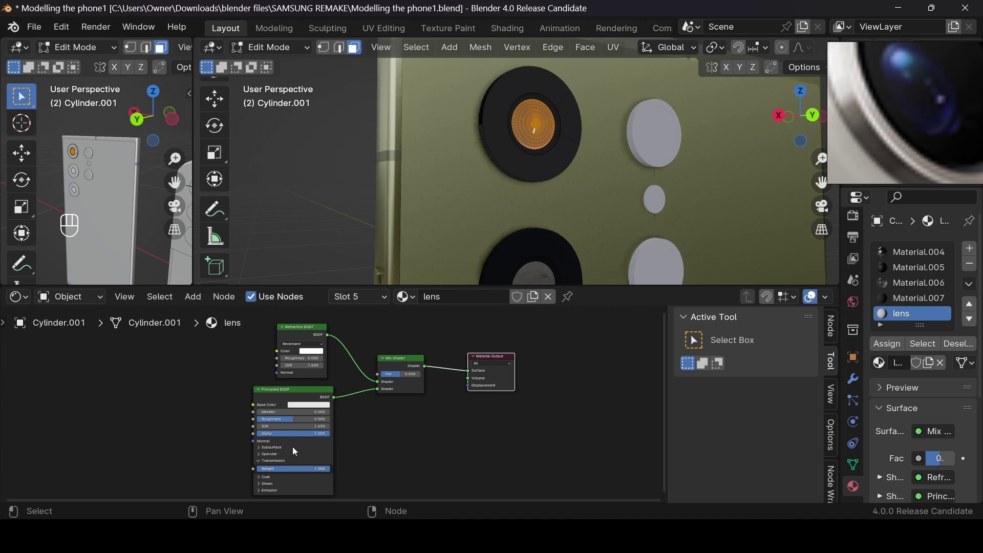
Give the lens material's Refraction BSDF a violet-blue colour and set its roughness to 0.020
scroll(285, 431, "up", 2)
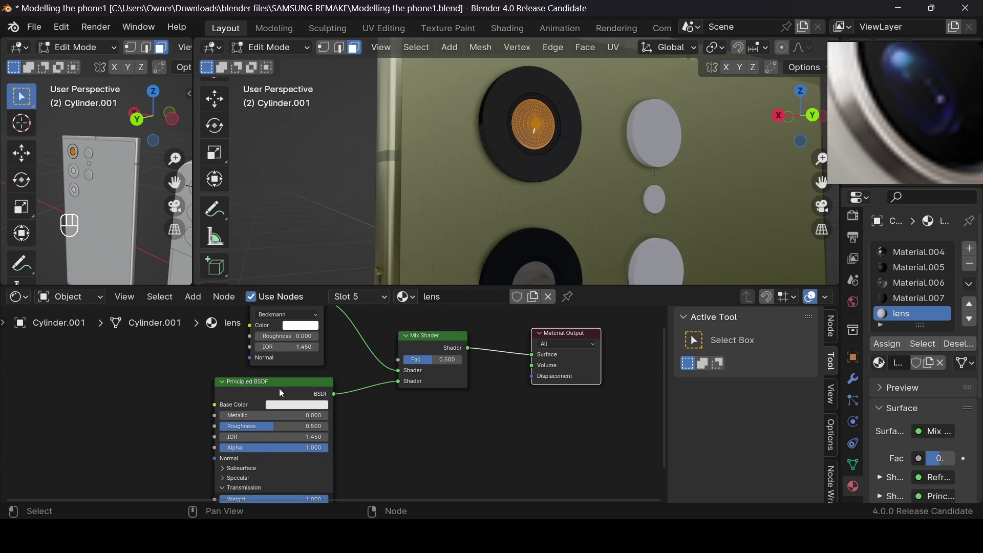
left_click(297, 326)
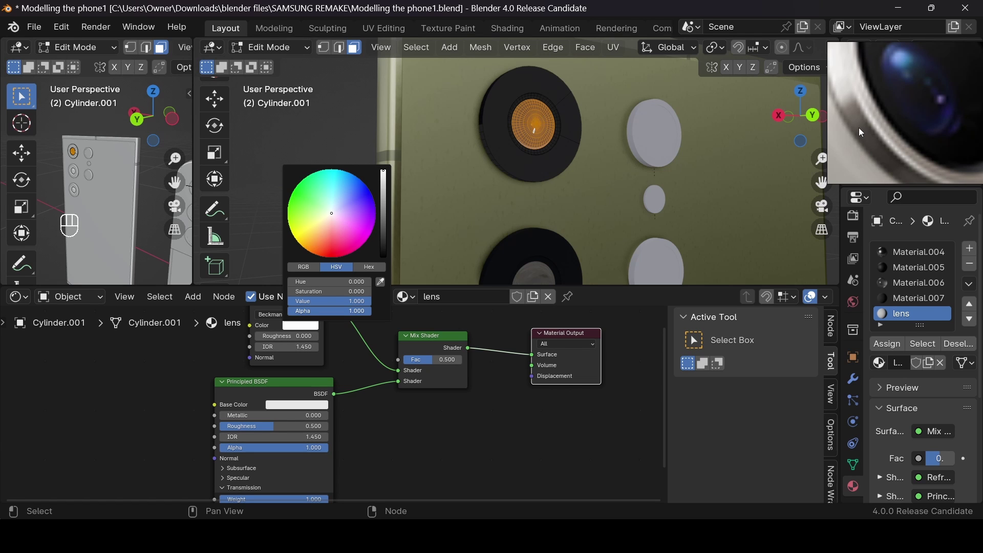
left_click_drag(333, 212, 351, 200)
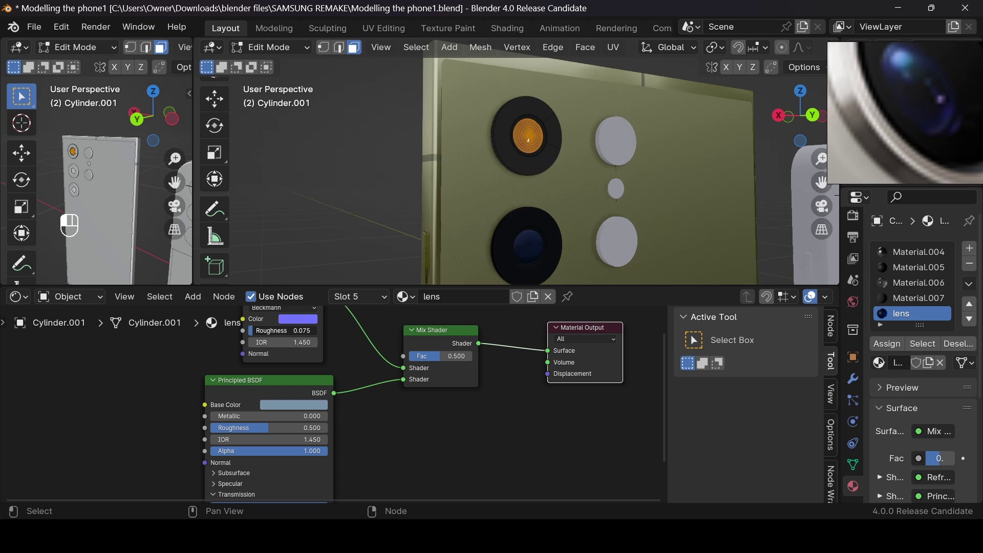
left_click_drag(287, 330, 271, 330)
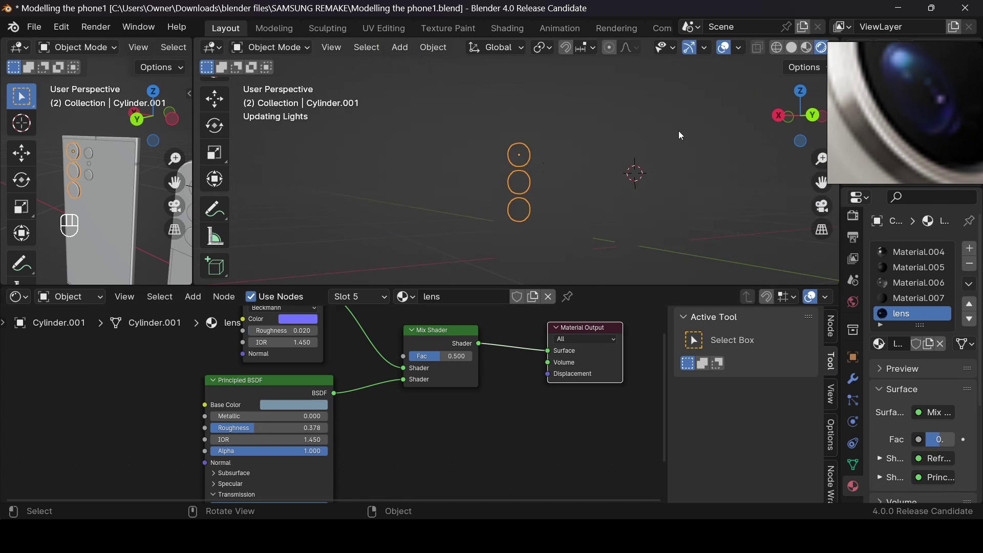
Set the Principled BSDF roughness of Material.006 to 0.125 and hide the overlays in the rendered viewport
middle_click_drag(678, 130, 696, 134)
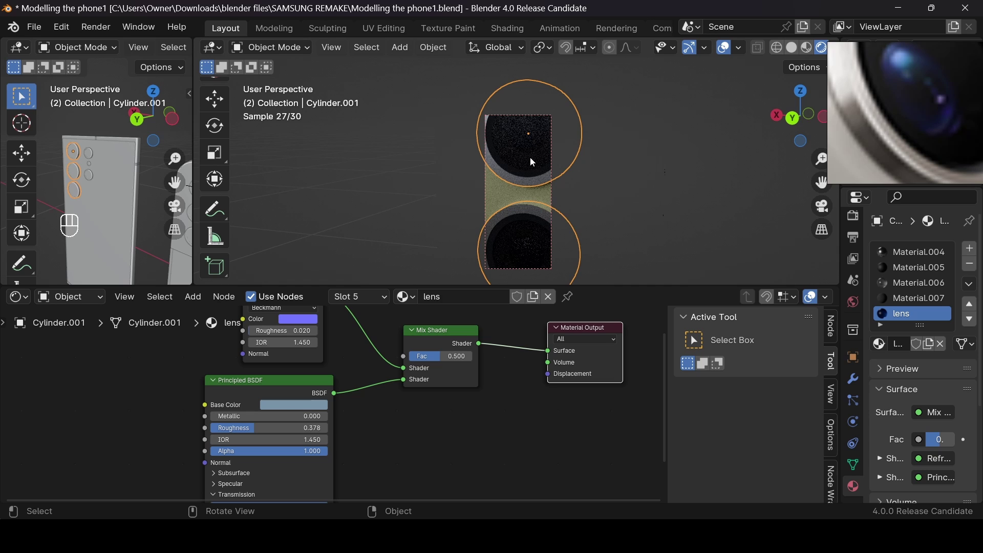
scroll(529, 158, "down", 3)
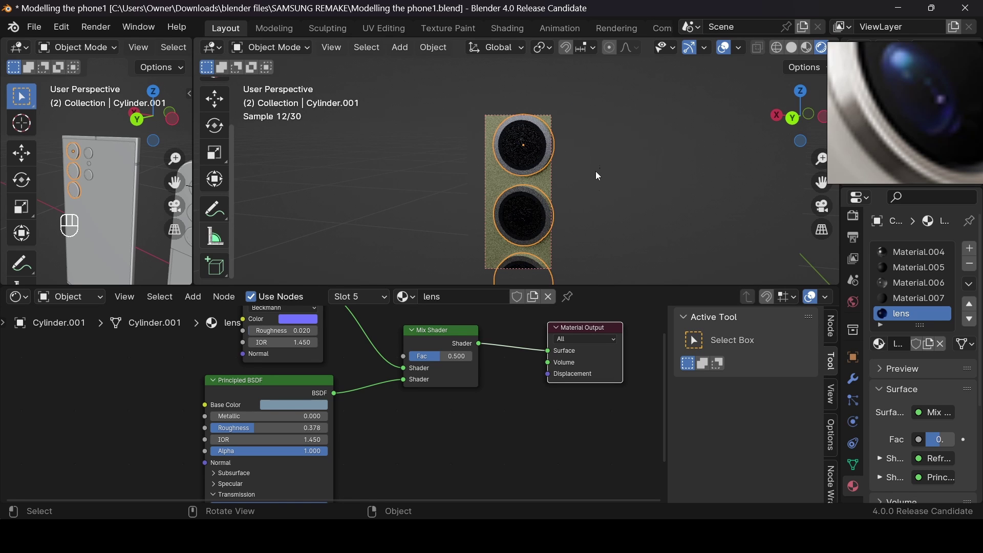
left_click(923, 283)
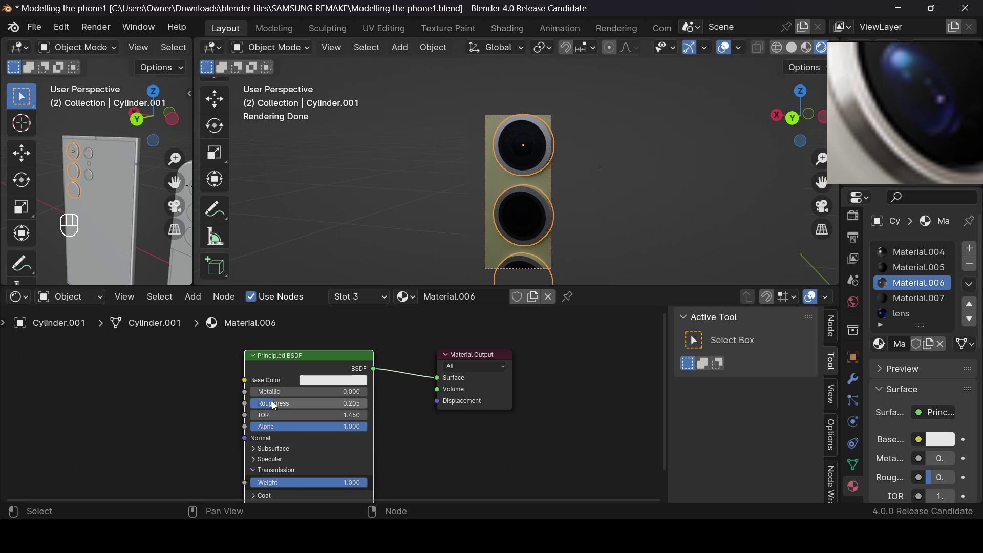
left_click_drag(275, 406, 261, 406)
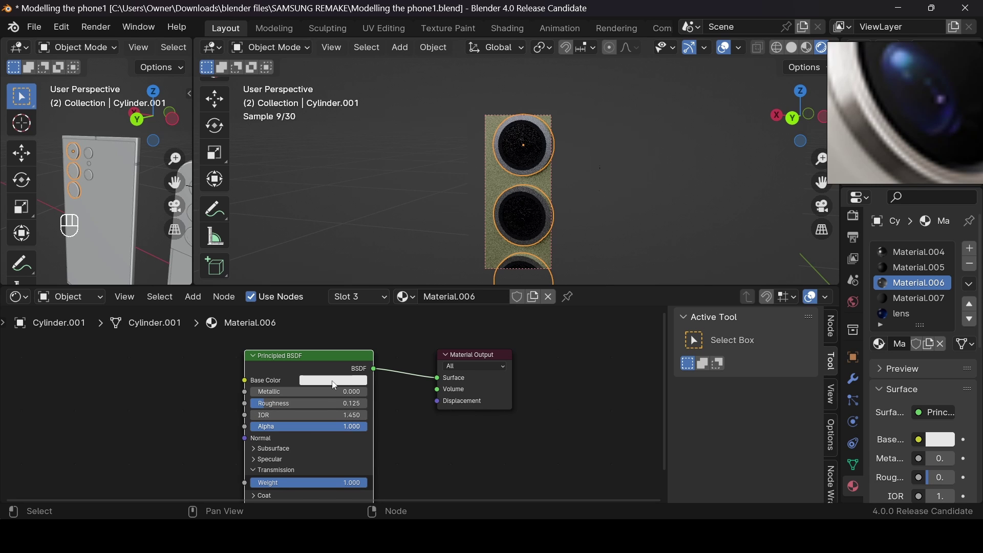
left_click(723, 49)
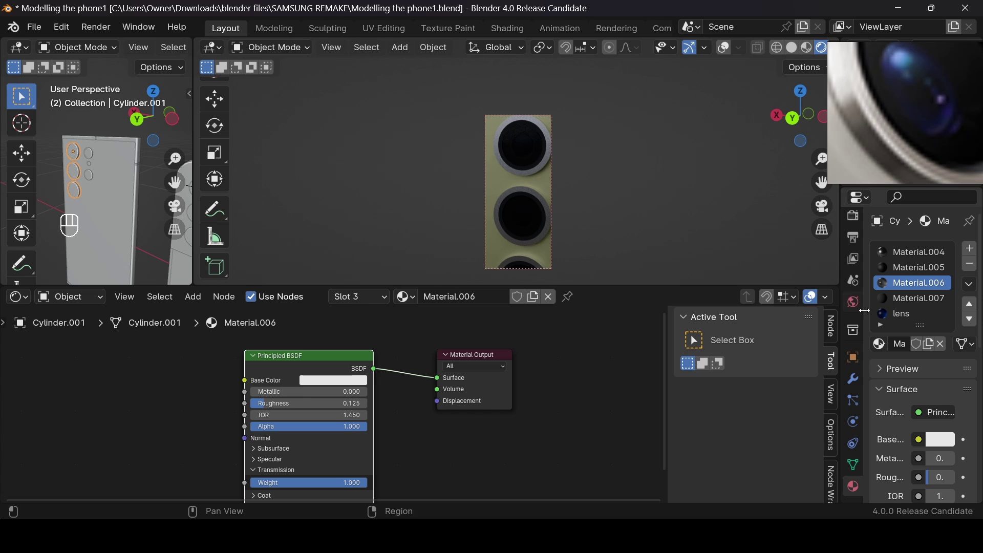
Set the lens material's Principled BSDF roughness to 0.179 and its base colour to a saturated blue-violet
left_click(901, 313)
left_click_drag(256, 430, 232, 430)
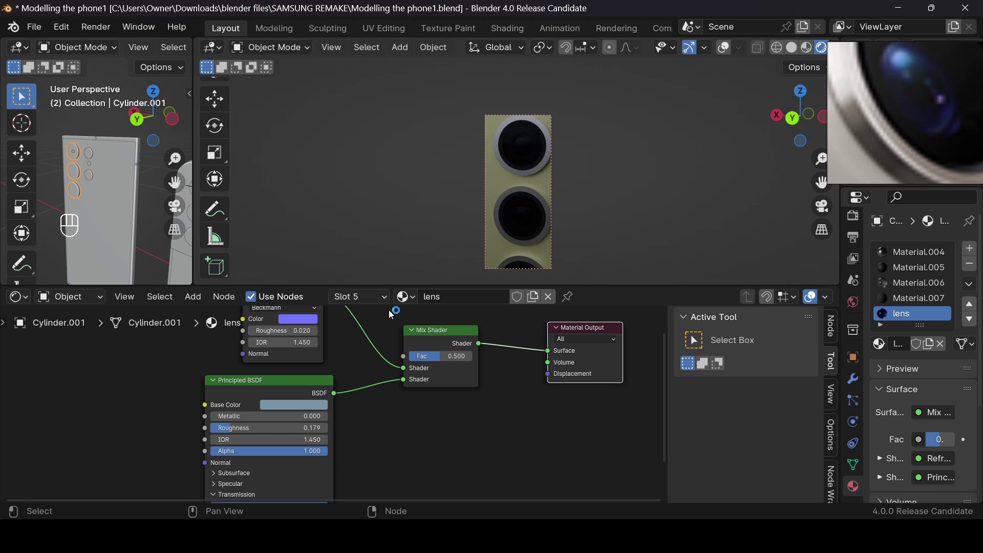
left_click(302, 405)
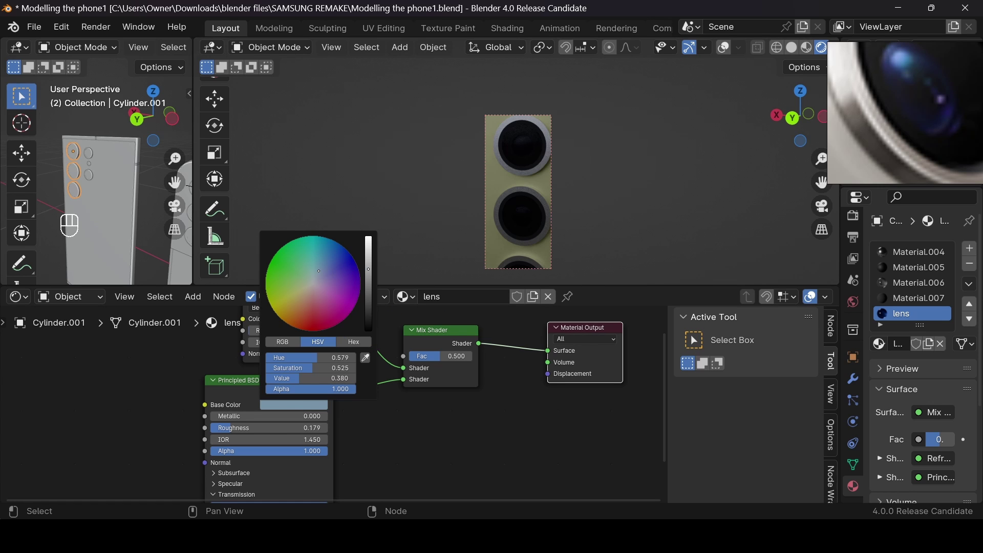
left_click_drag(319, 271, 368, 245)
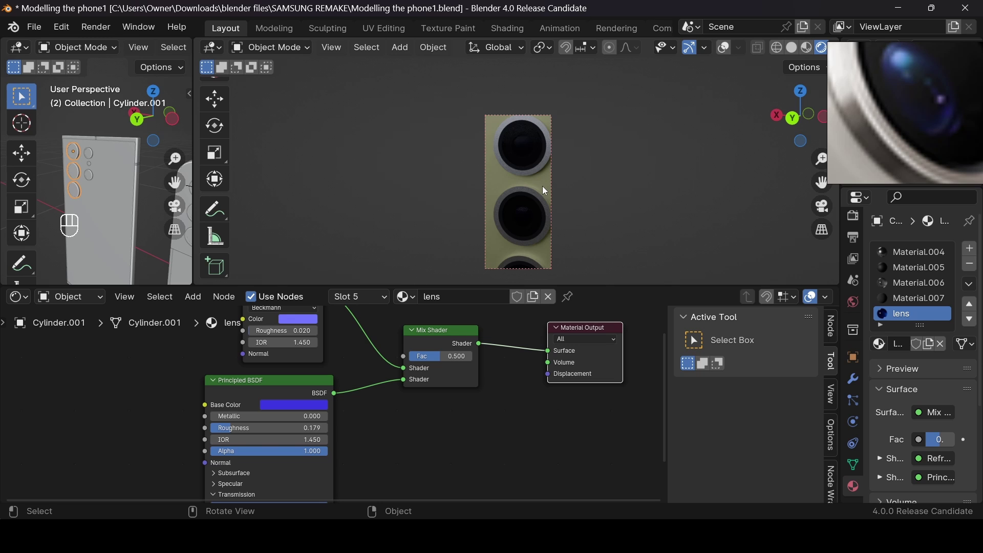
Clear the viewport's render region so the whole phone back renders from an angled view
key("ctrl+alt+b")
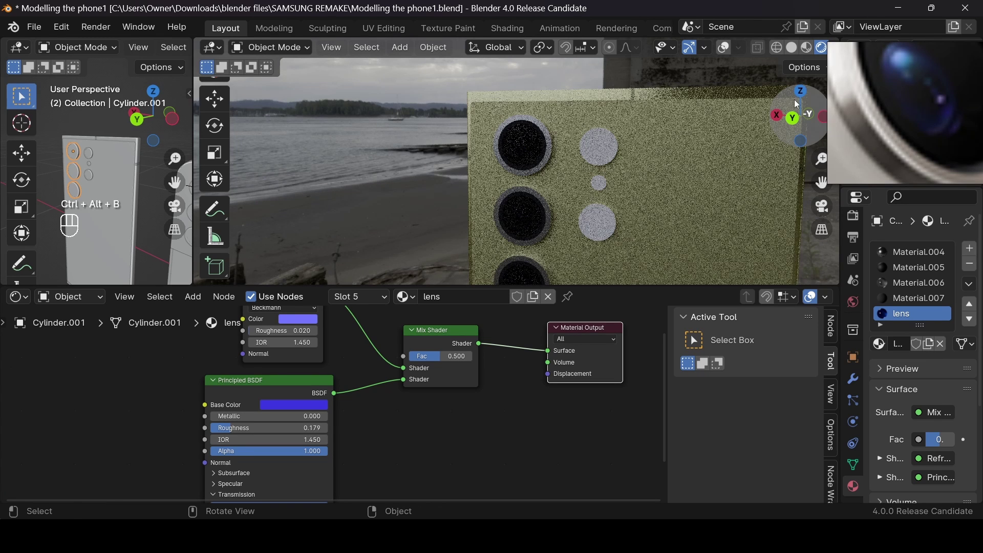
left_click_drag(796, 104, 630, 166)
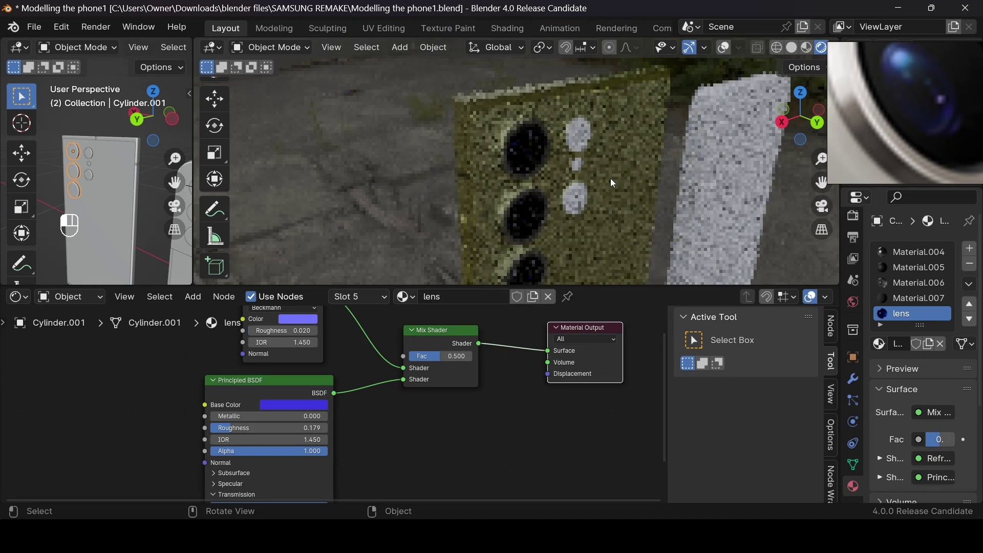
scroll(513, 175, "up", 2)
Select the complete outer front edge loop of the top large camera ring in Edit Mode
left_click(619, 183, "alt+shift")
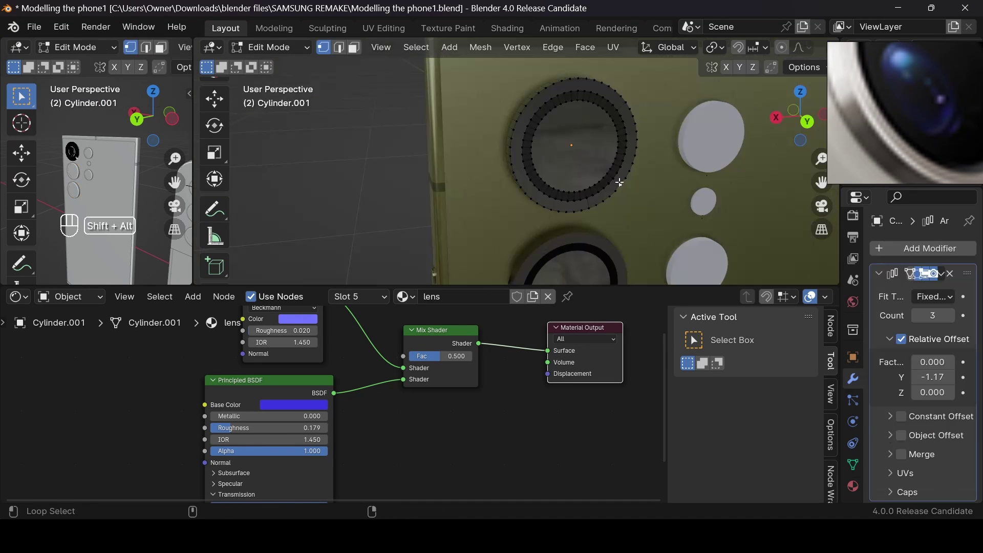
left_click(619, 182, "alt+shift")
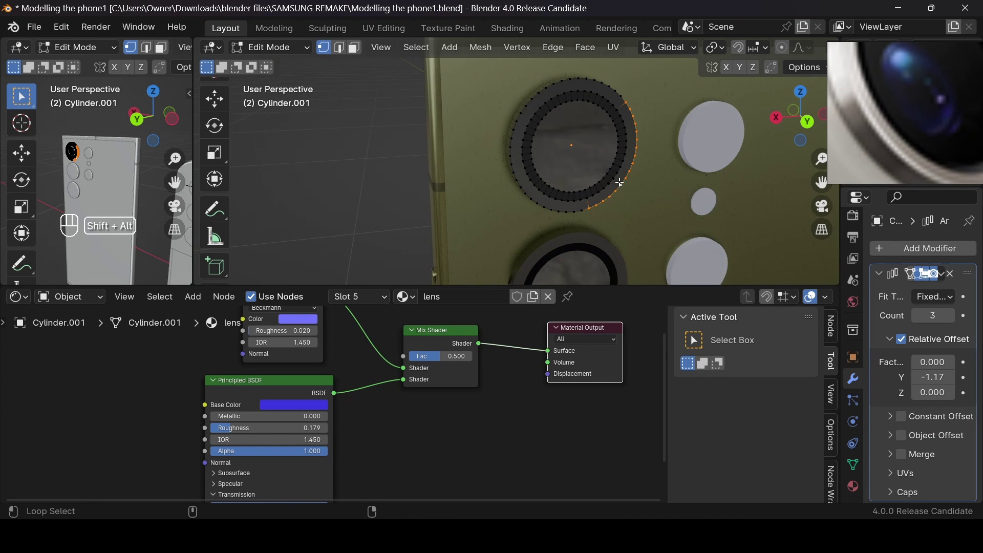
left_click(529, 99, "alt+shift")
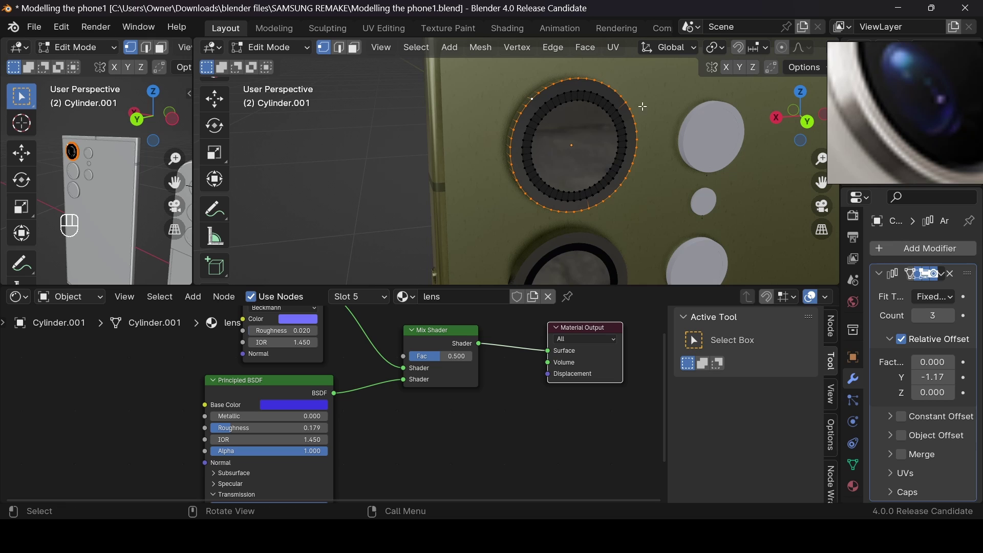
key("alt+z")
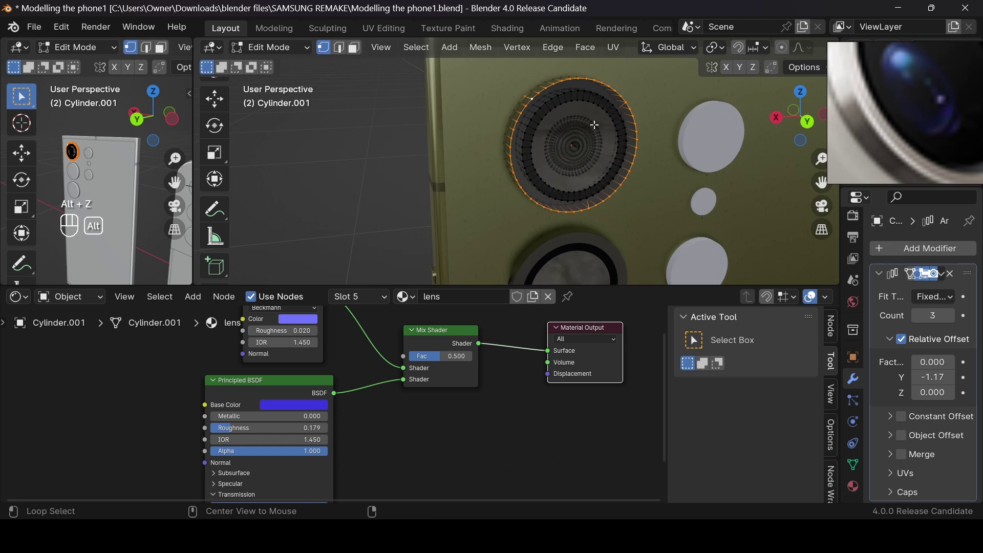
left_click(531, 99, "alt+shift")
key("ctrl+z")
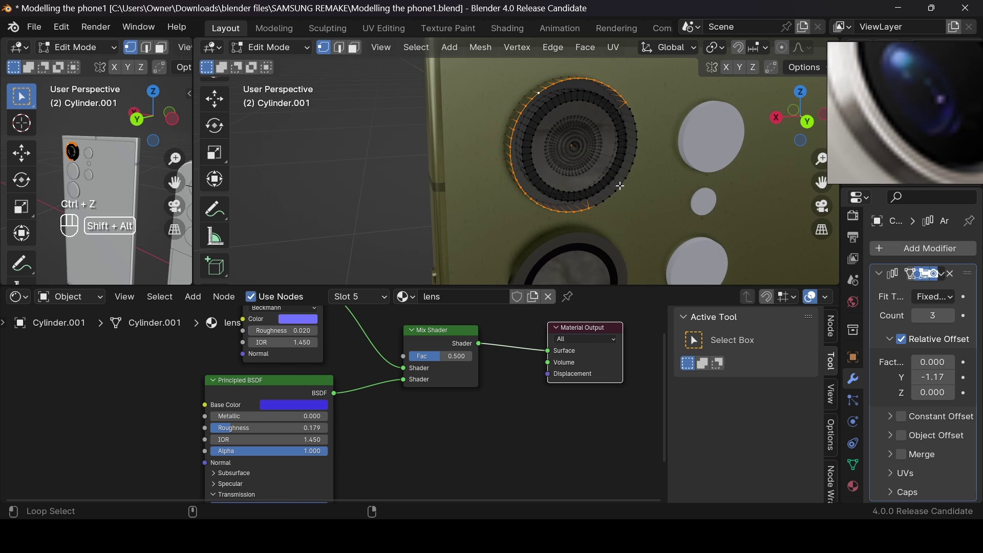
middle_click_drag(619, 185, 692, 156)
key("alt+z")
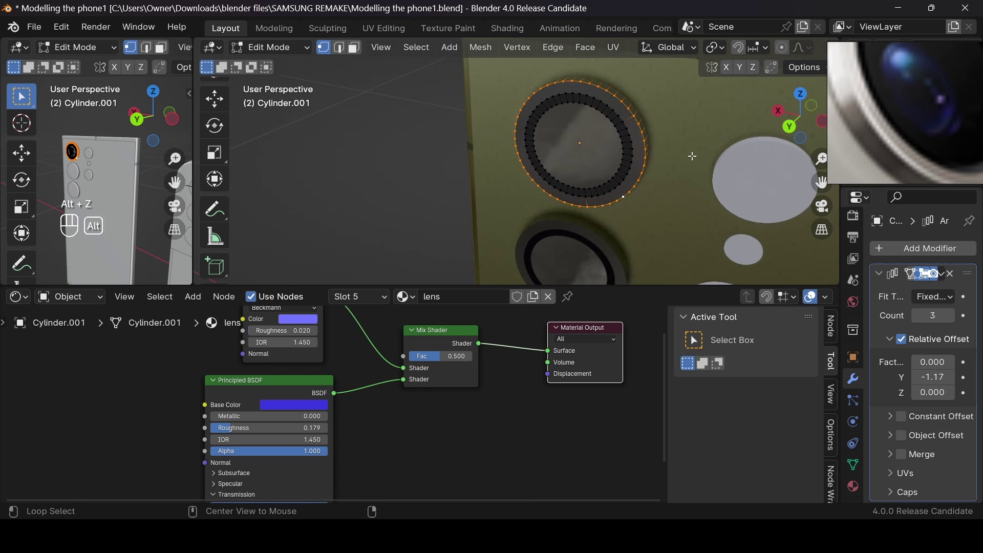
Cancel the bevel on the ring's outer edge and apply the camera ring object's scale in Object Mode
key("ctrl+b")
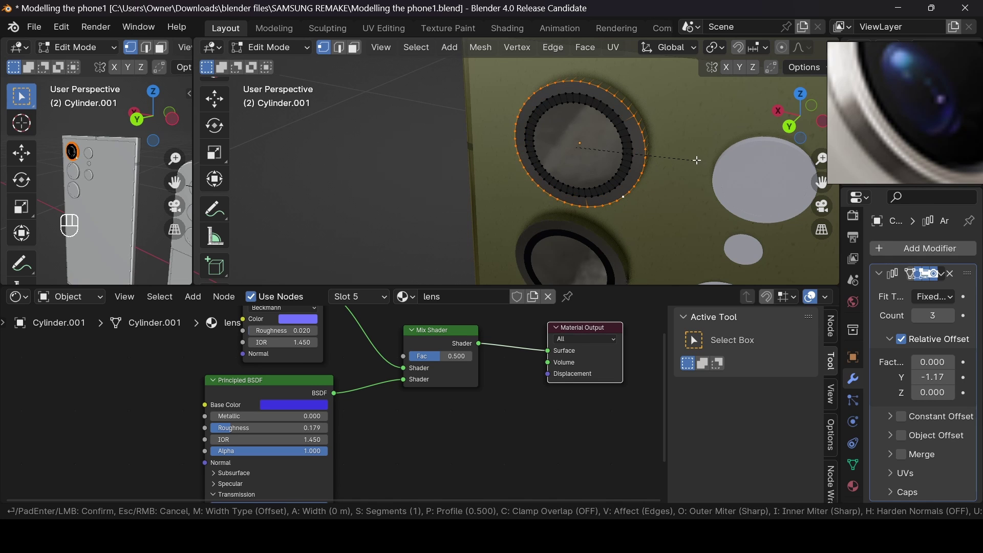
right_click(697, 160)
key("Tab")
key("ctrl+a")
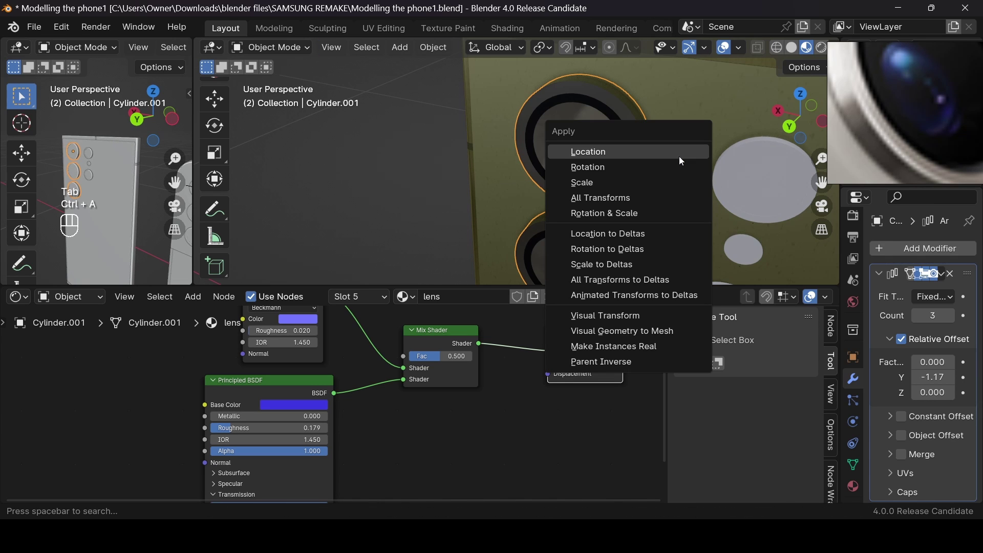
left_click(679, 181)
Bevel the camera ring's selected outer edge loop with 10 segments and a width of about 0.009 m
key("Tab")
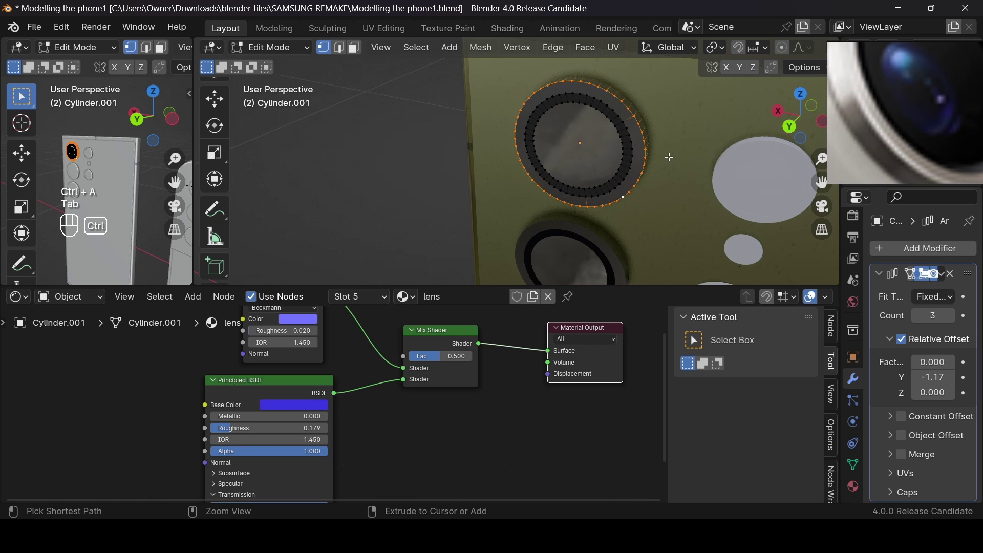
key("ctrl+b")
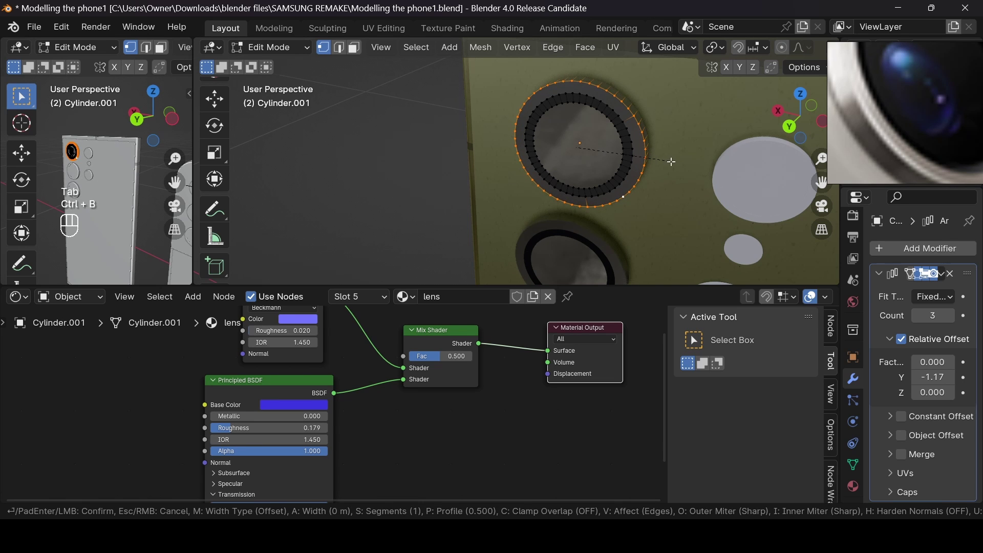
scroll(671, 161, "up", 5)
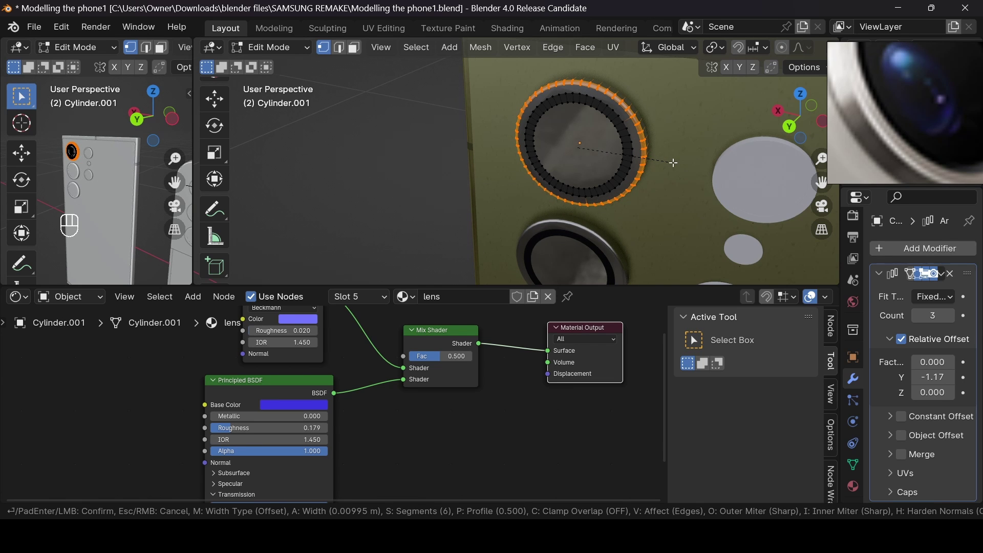
scroll(673, 162, "up", 2)
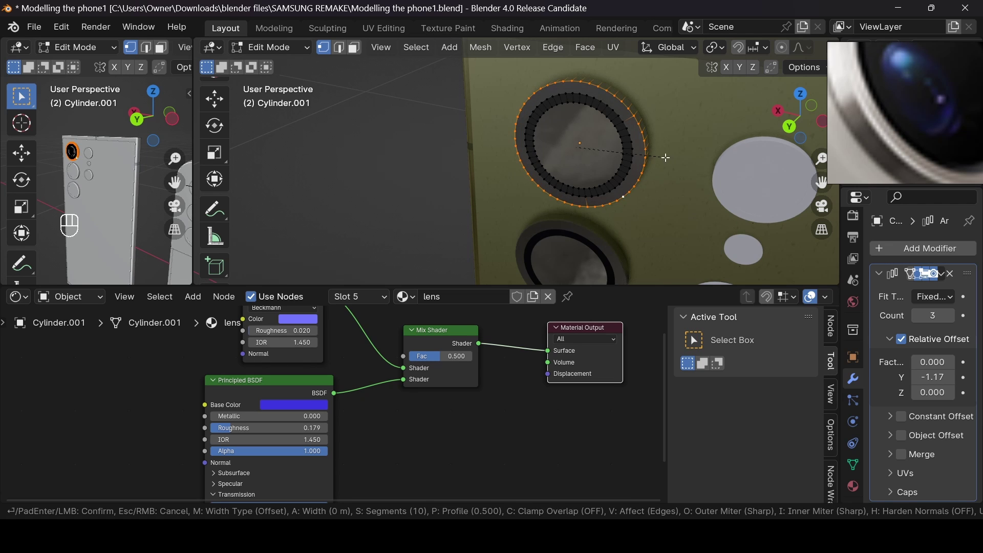
key("shift")
left_click(668, 158)
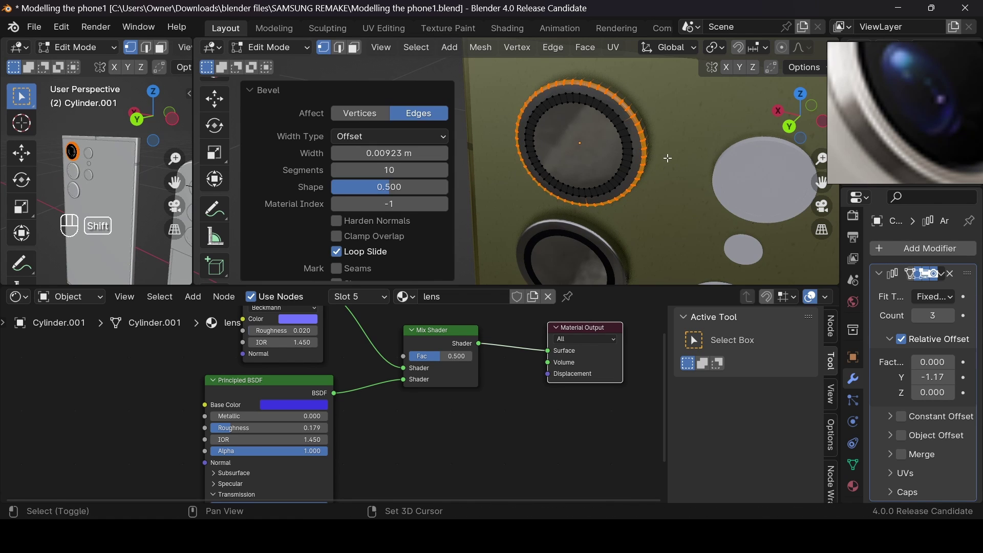
key("Tab")
Select the small paired lens discs and, in Edit Mode, select the upper disc's outer front edge loop
left_click_drag(781, 112, 658, 150)
scroll(690, 171, "down", 4)
scroll(690, 171, "up", 5)
left_click(658, 149)
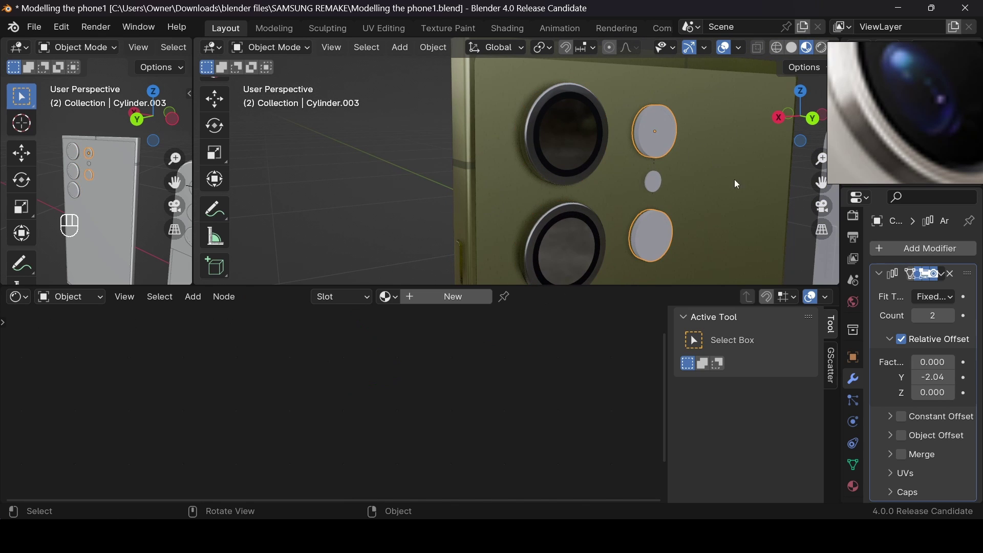
left_click_drag(826, 182, 514, 238)
scroll(514, 238, "up", 4)
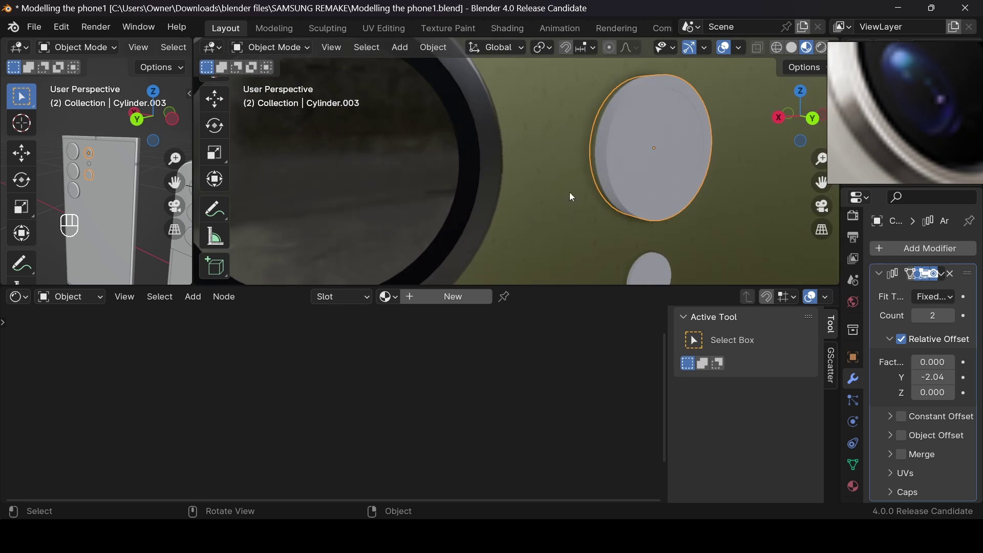
key("Tab")
left_click(608, 158, "alt")
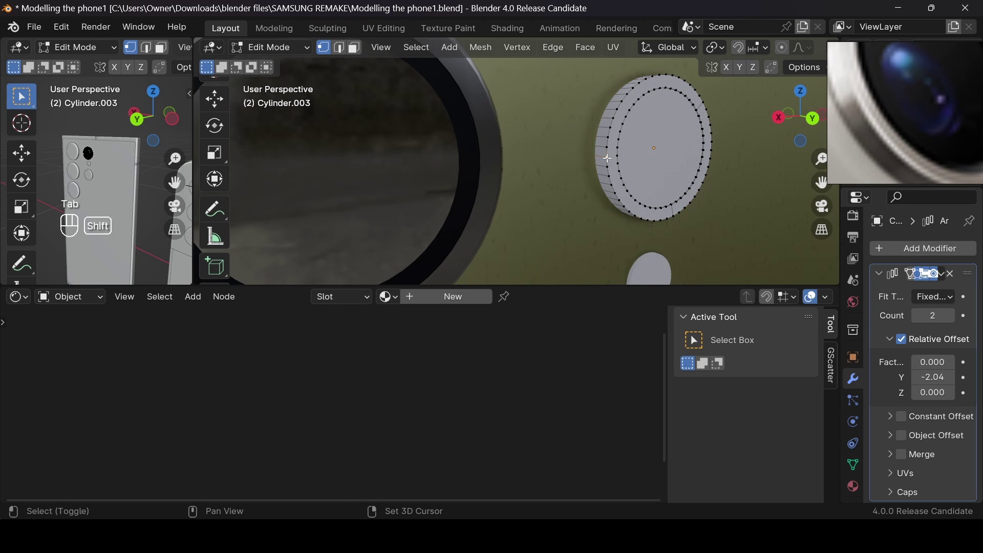
left_click(607, 157, "alt+shift")
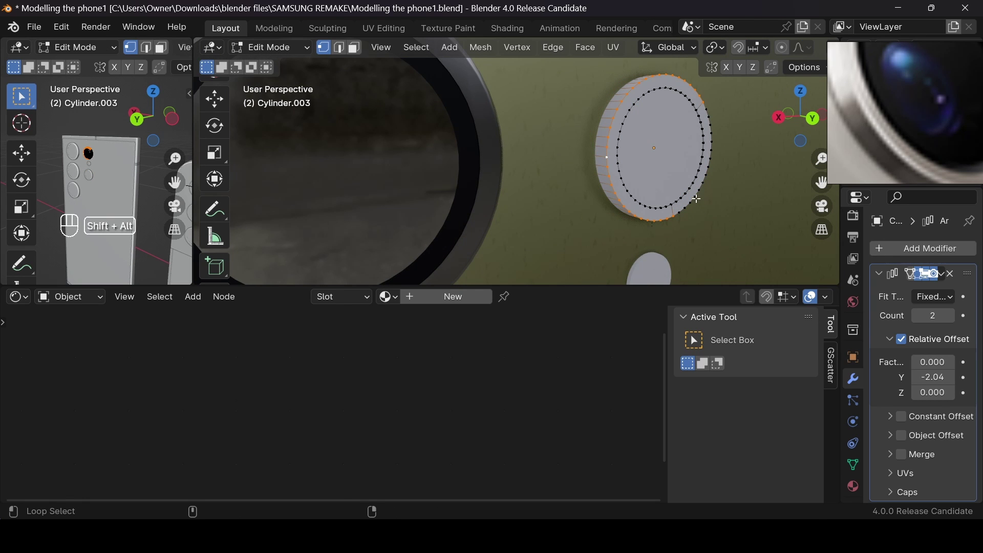
left_click_drag(799, 131, 723, 172)
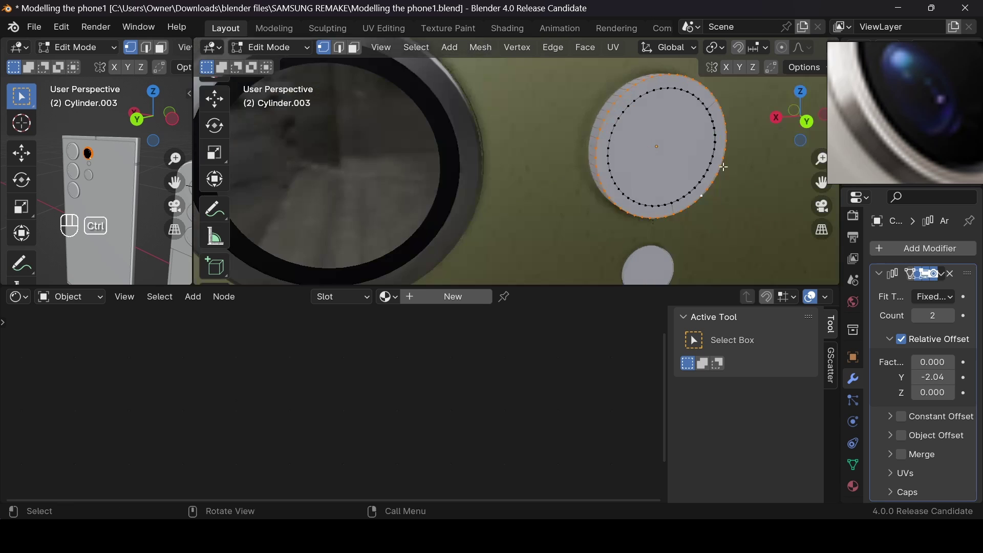
key("ctrl+b")
left_click(726, 168, "shift")
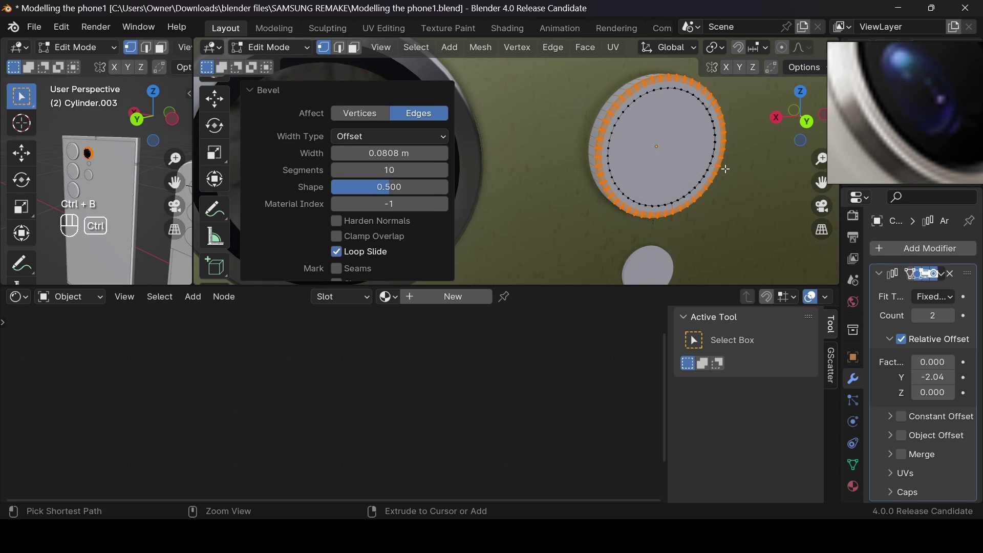
key("ctrl+z")
Apply the small lens disc's scale and bevel its selected outer edge loop with 10 segments and a width of about 0.008 m
key("Tab")
key("ctrl+a")
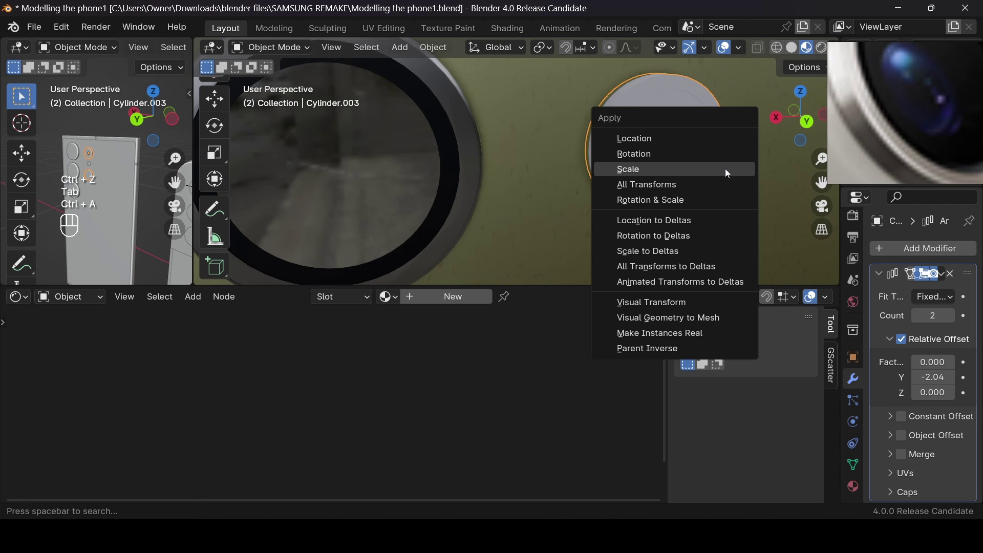
left_click(728, 172)
key("Tab")
key("ctrl+b")
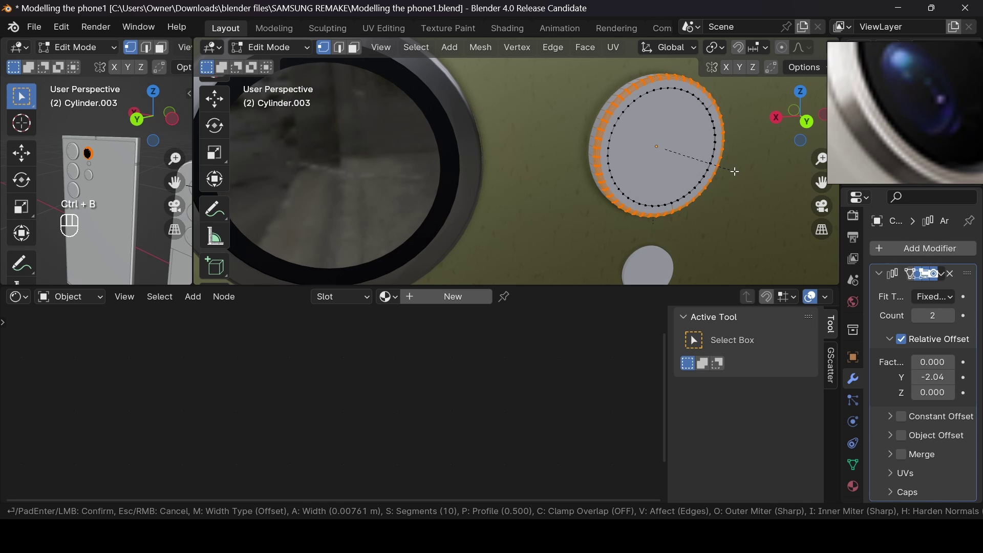
left_click(735, 172)
key("Tab")
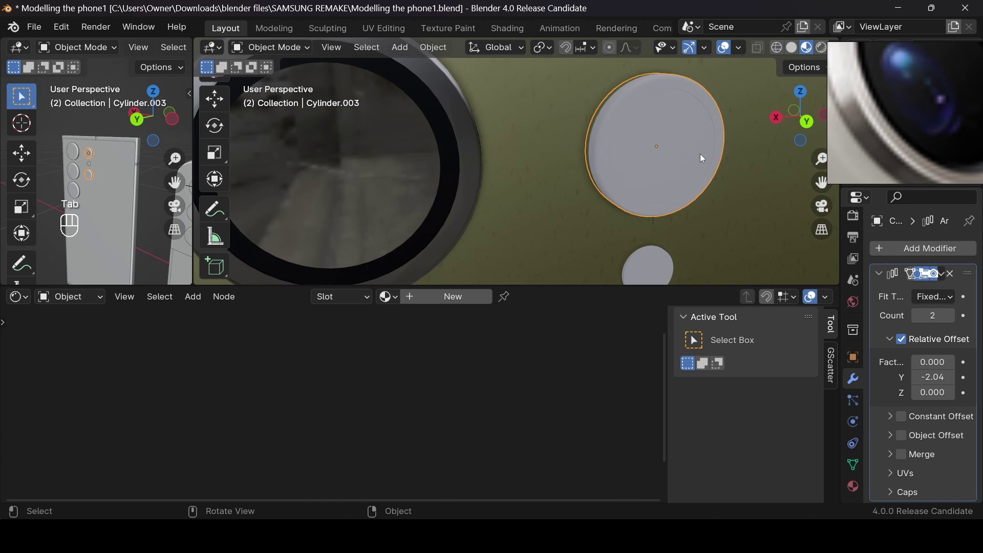
Shade the small paired lens discs with Shade Auto Smooth in Object Mode
scroll(699, 154, "down", 5)
right_click(613, 185)
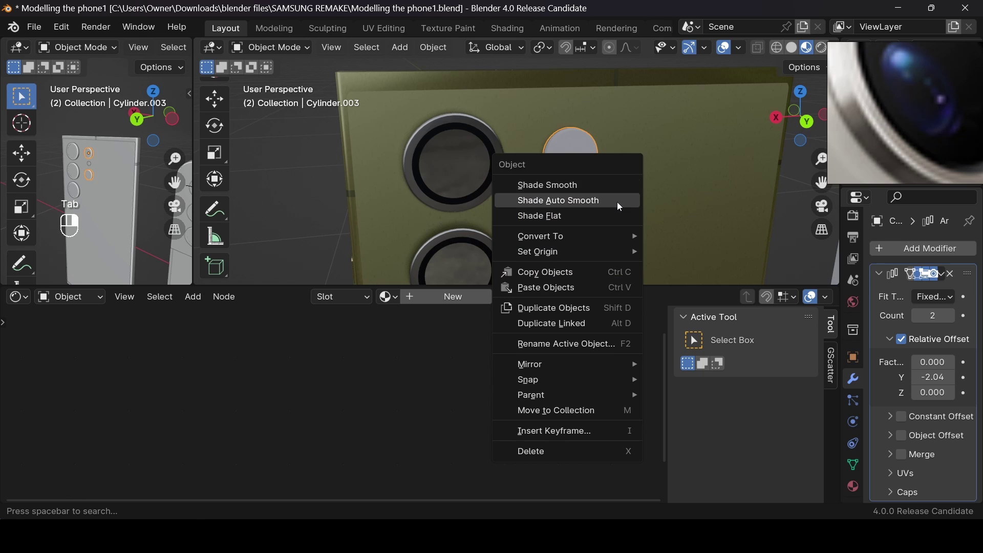
left_click(619, 202)
scroll(570, 176, "up", 3)
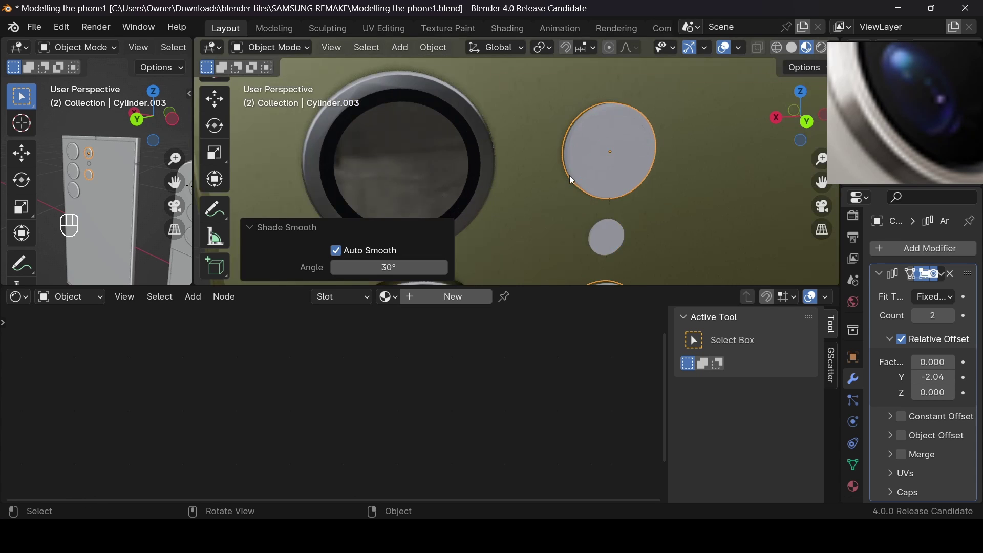
Check the large camera ring's material slots, add five empty slots to the small lens discs and make the first slot active
left_click(468, 108)
left_click(852, 489)
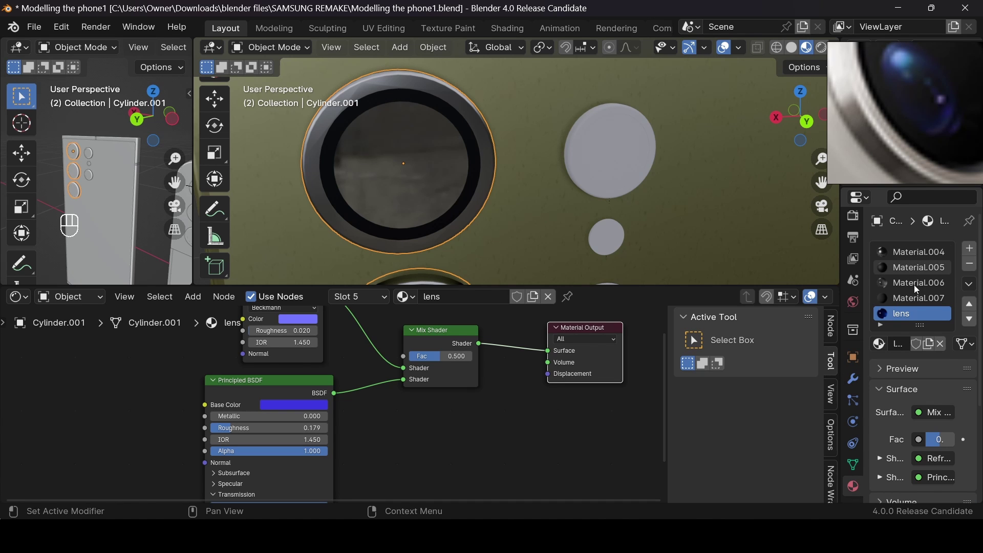
left_click(592, 139)
left_click(970, 249)
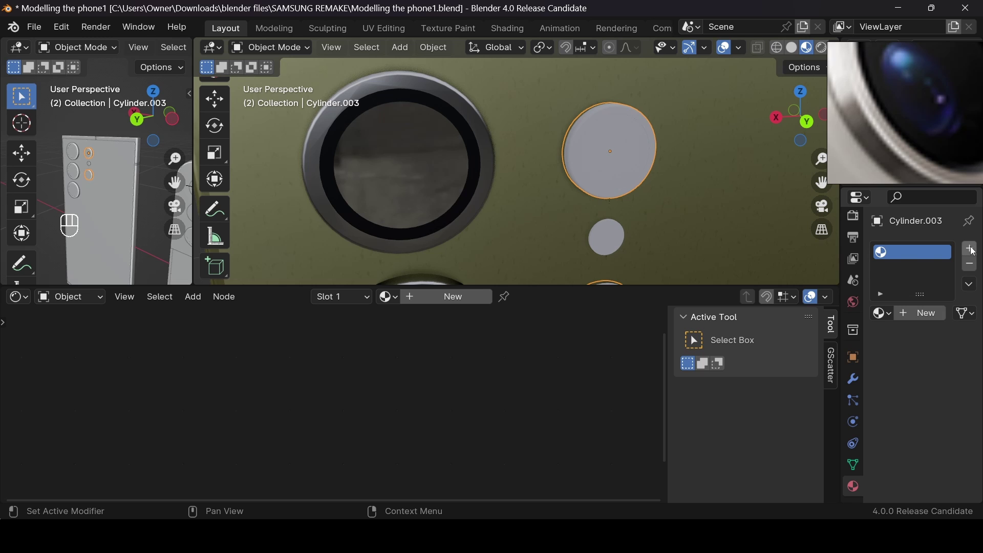
left_click(970, 249)
left_click(970, 249)
left_click(970, 249)
left_click(970, 249)
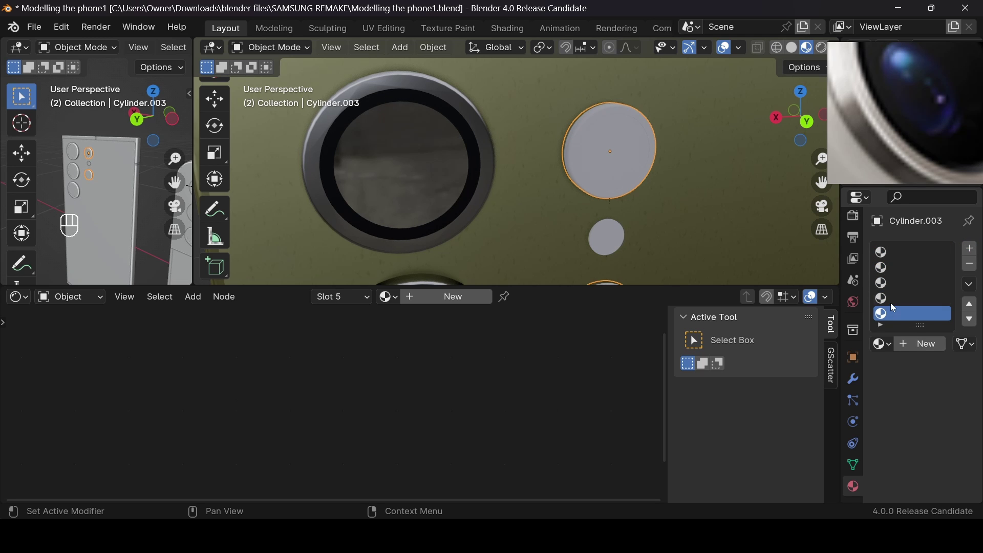
left_click(896, 256)
left_click(880, 343)
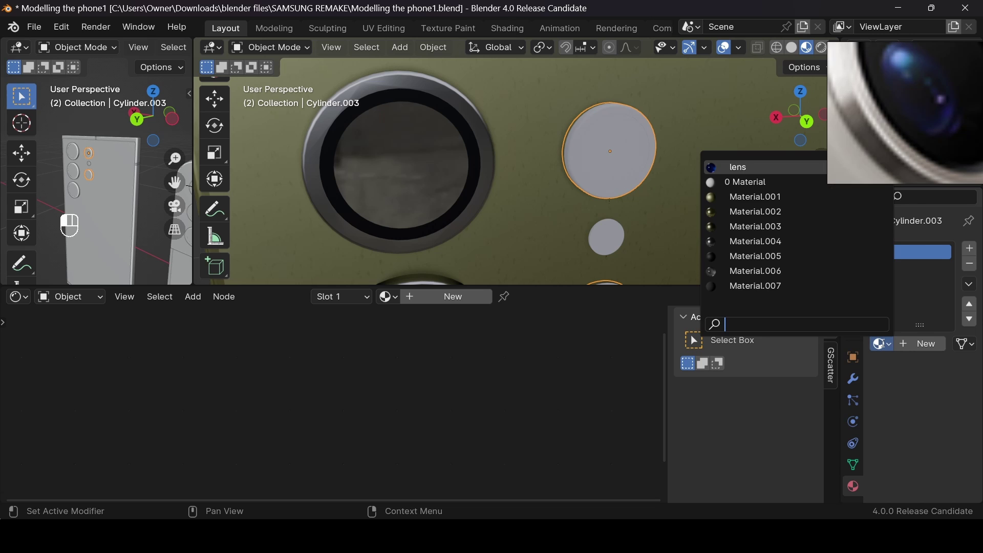
left_click(564, 132)
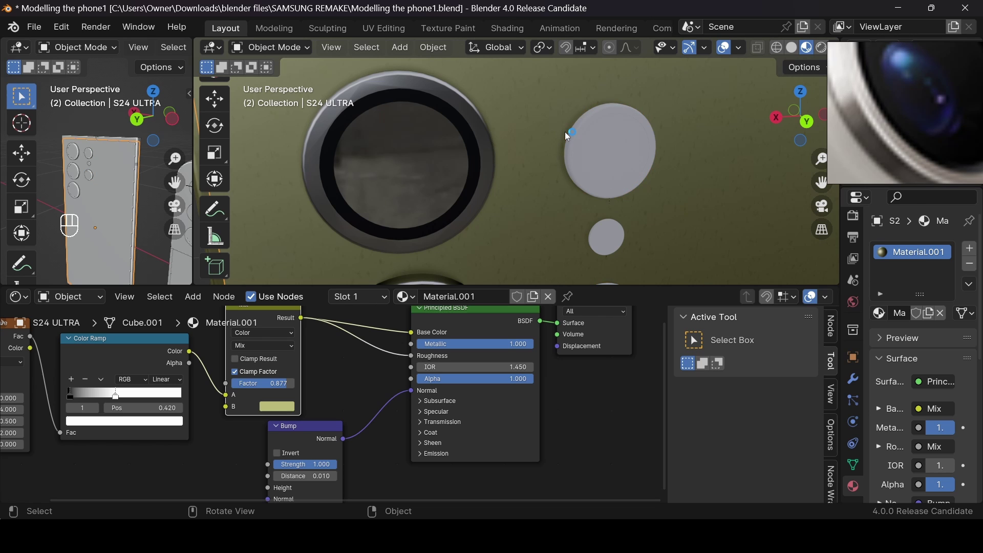
left_click(572, 131)
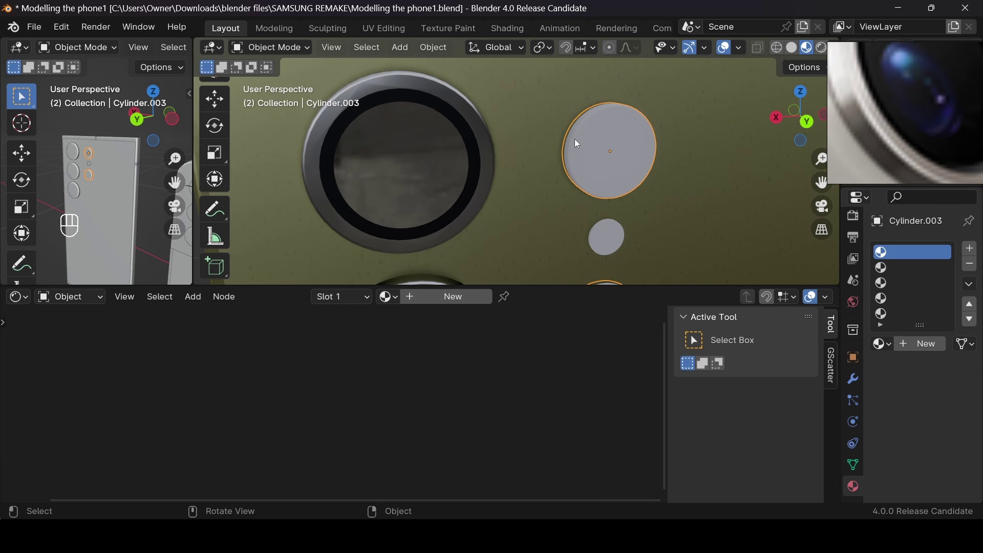
Select the upper small disc's linked outer rim geometry in Edit Mode and assign Material.004 to it in the first slot
key("Tab")
left_click(576, 139)
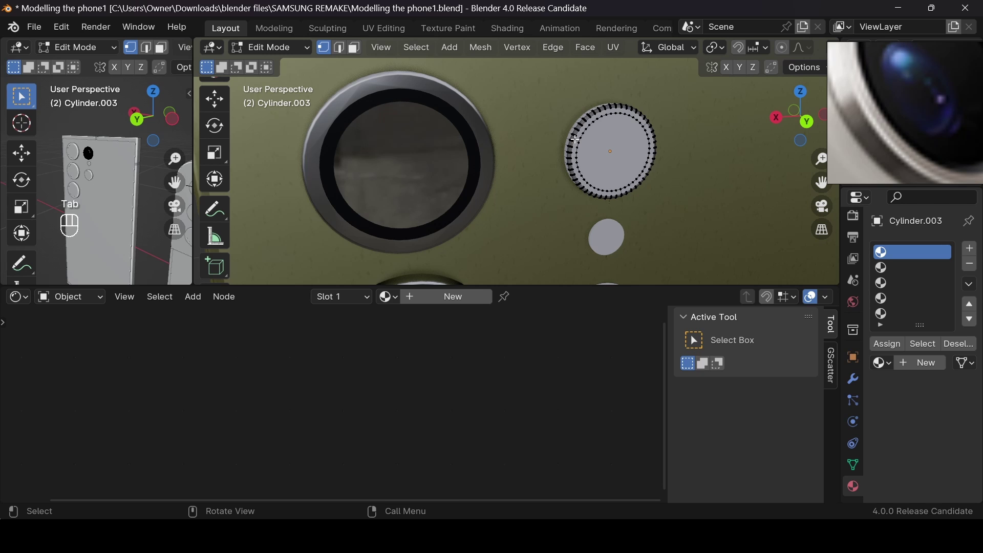
key("l")
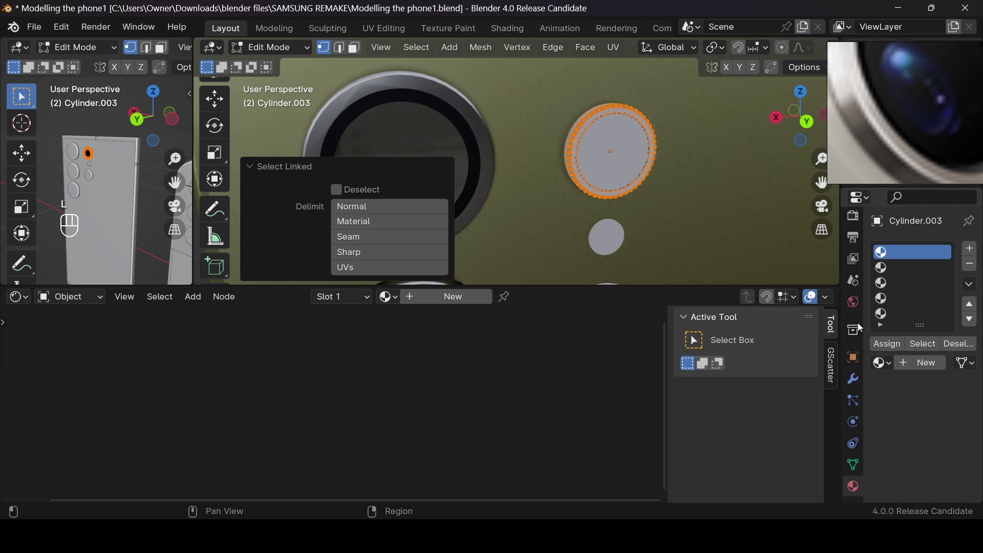
left_click(881, 363)
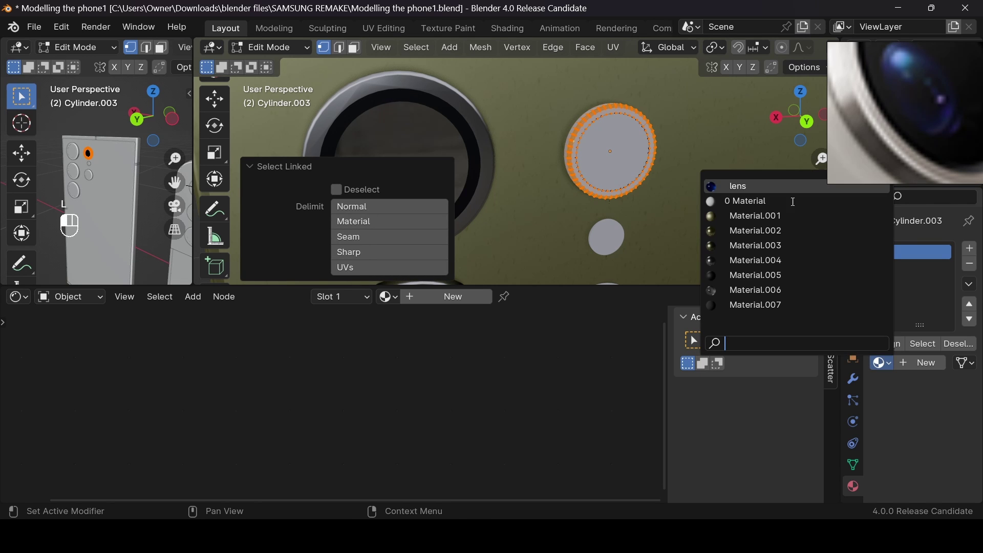
left_click(768, 260)
left_click(877, 347)
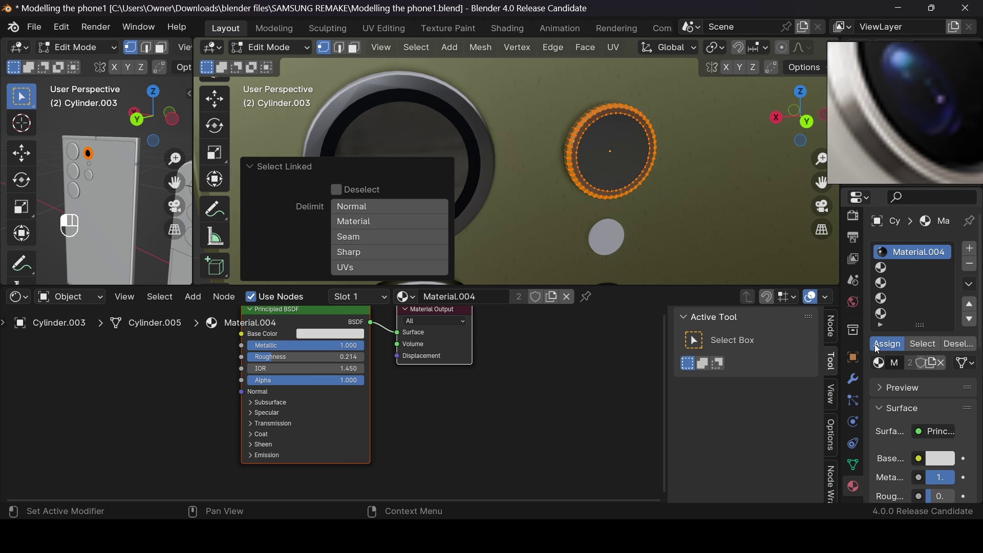
Hide the outer rim geometry and select the linked faces of the remaining inner disc in face select mode, cancelling any move
key("h")
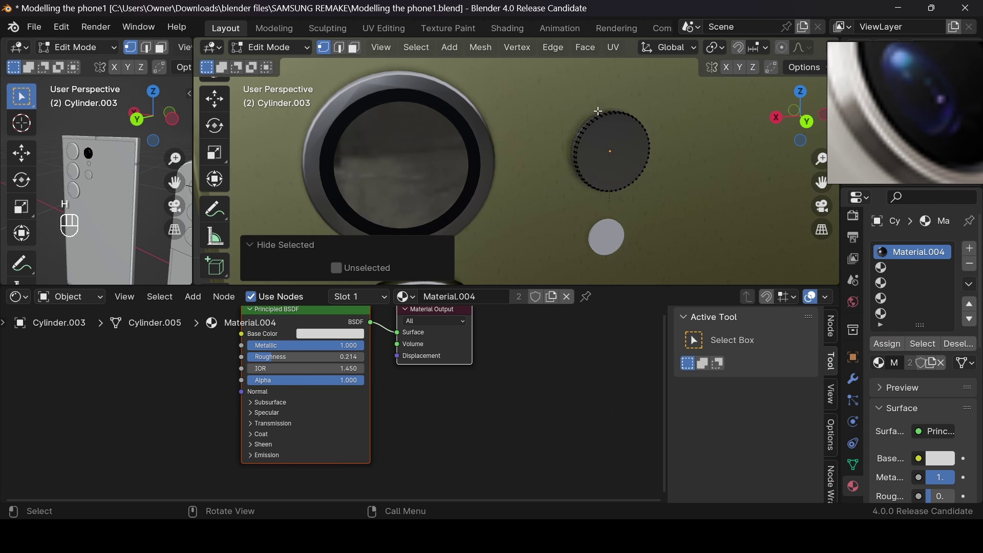
left_click(599, 117)
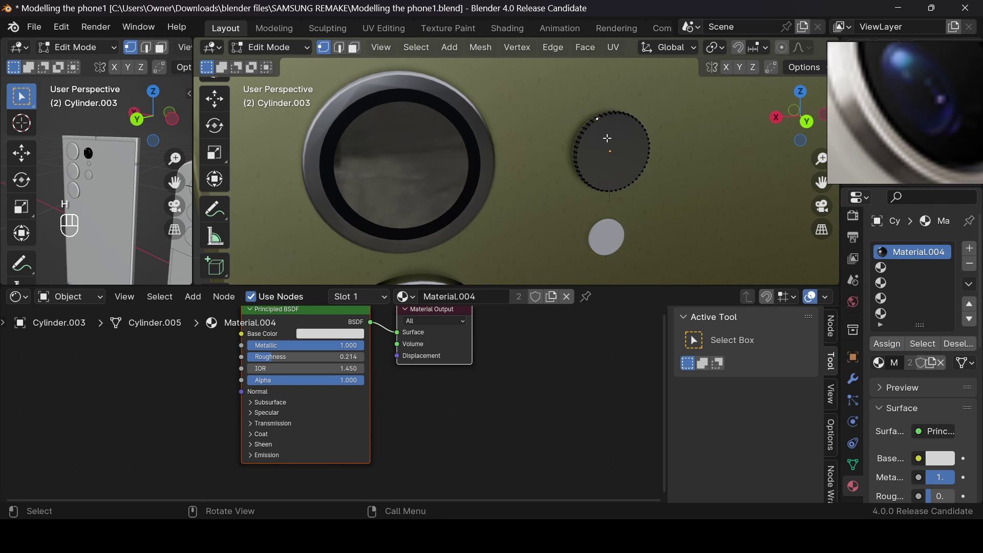
key("3")
key("l")
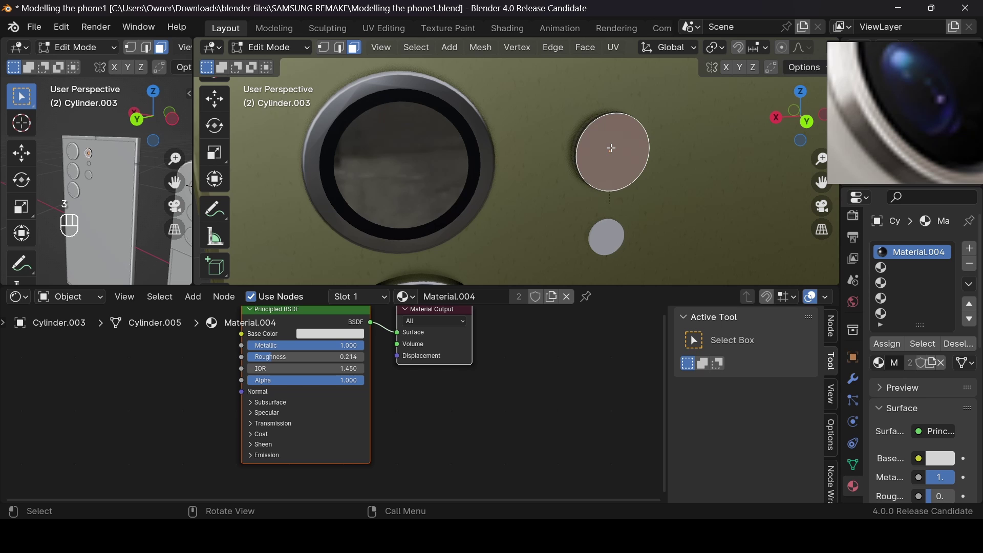
key("g")
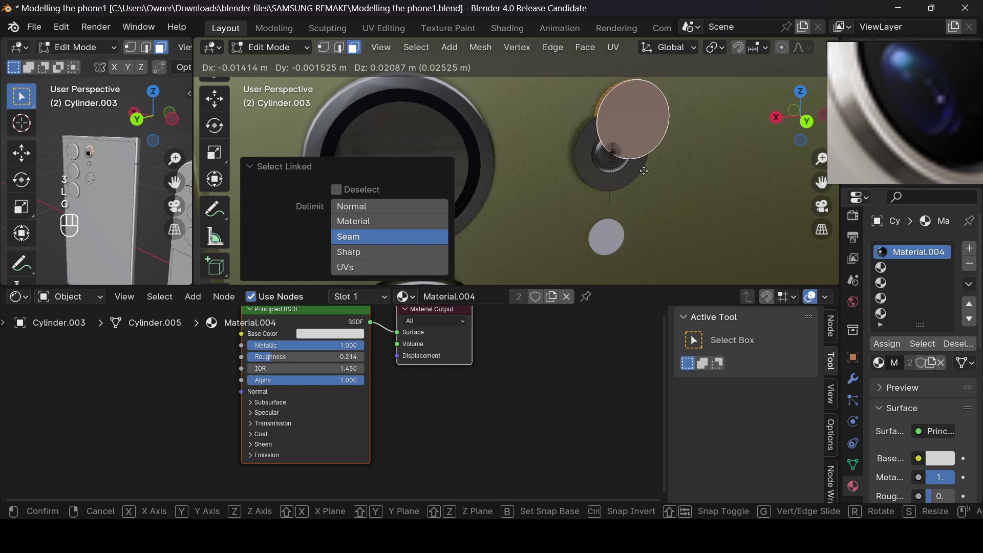
right_click(649, 158)
Put Material.005 in the second slot and assign it to the selected inner disc
left_click(906, 267)
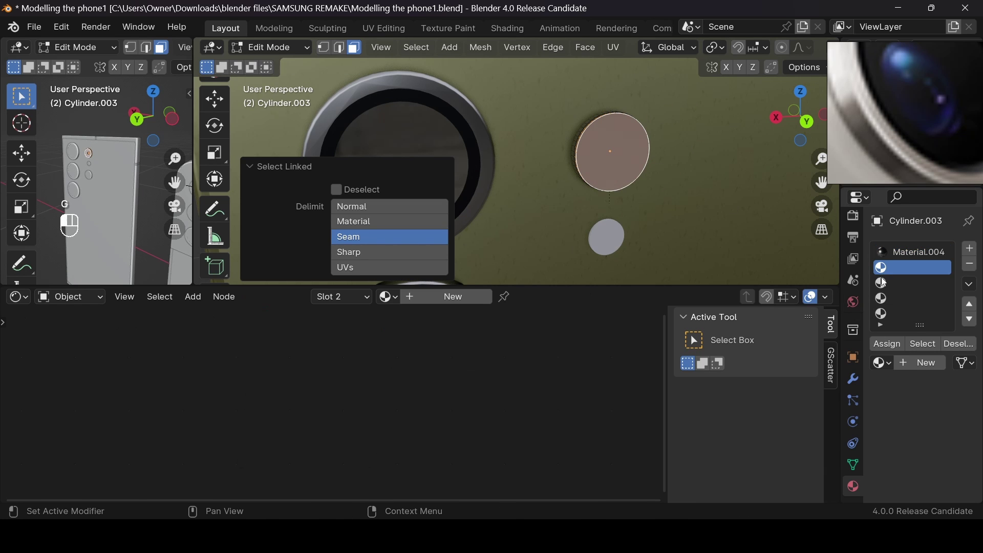
left_click(882, 364)
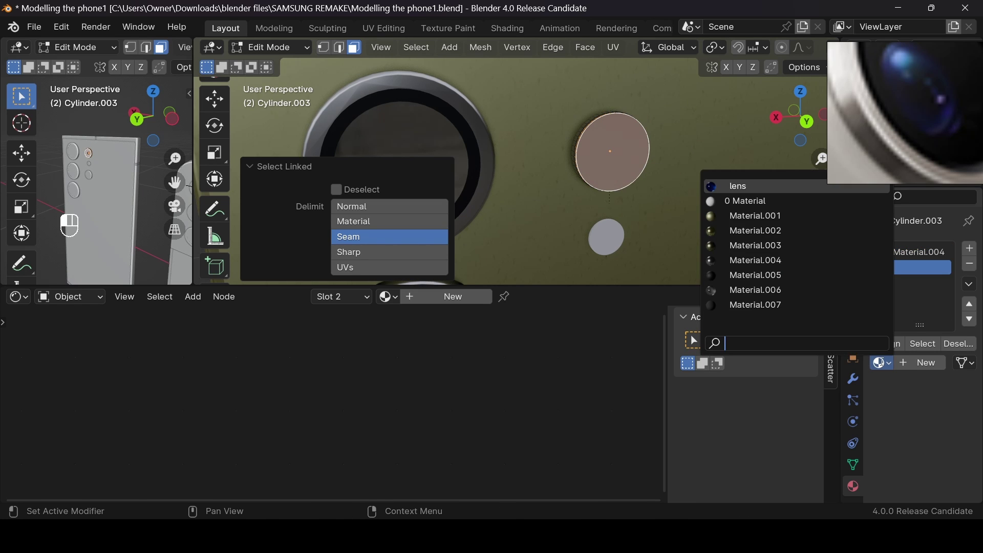
left_click(766, 275)
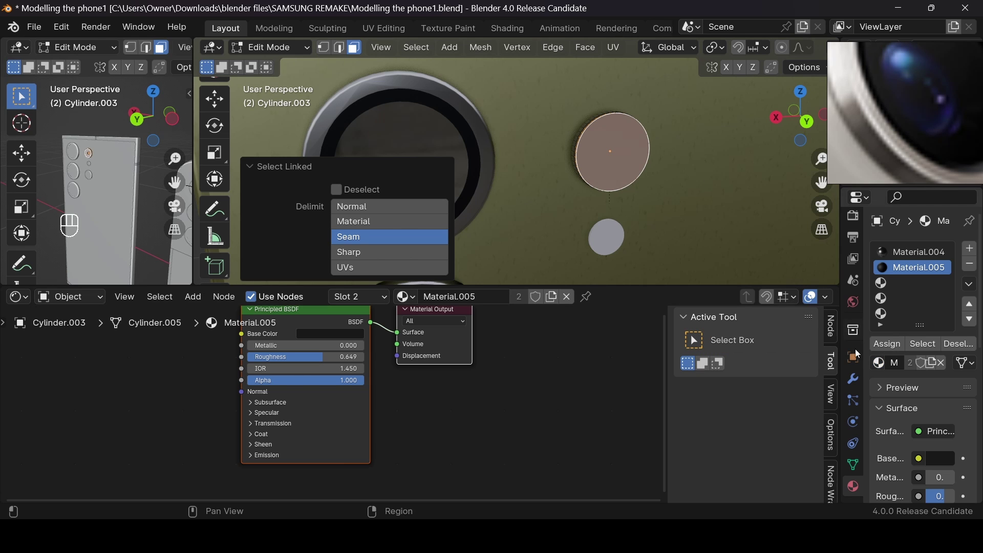
left_click(884, 345)
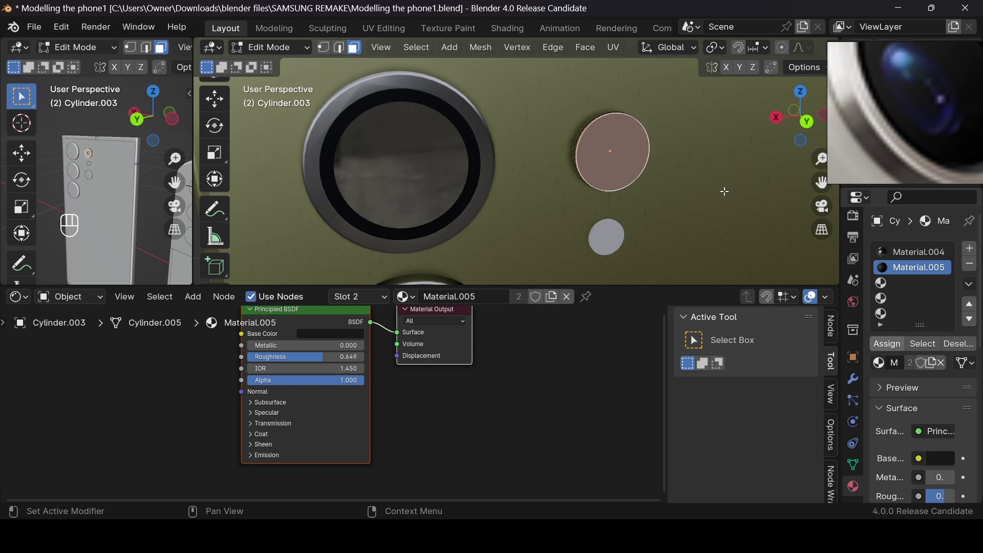
Inset the inner disc's front face by about 0.006 m and assign Material.006 to the inset face in the third slot
key("i")
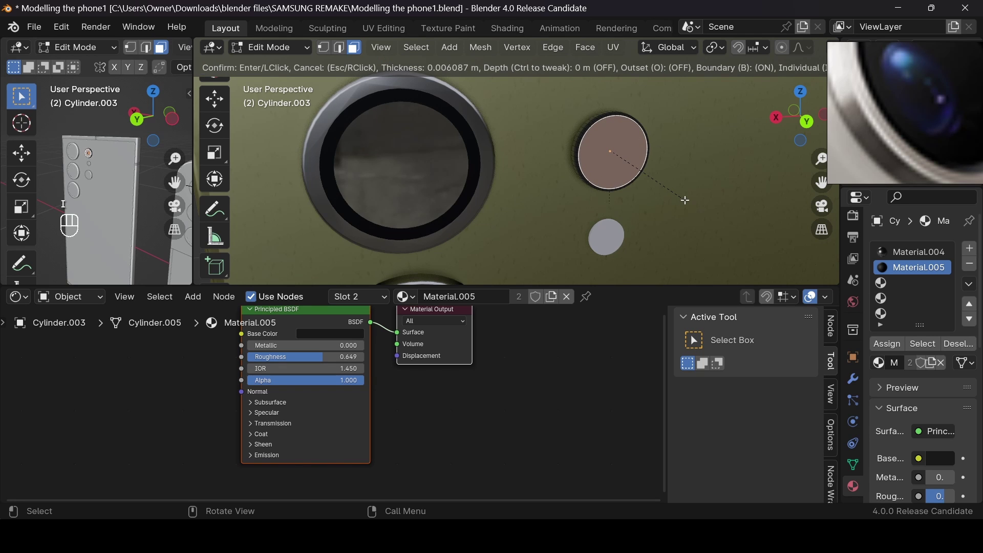
left_click(685, 199)
left_click(911, 283)
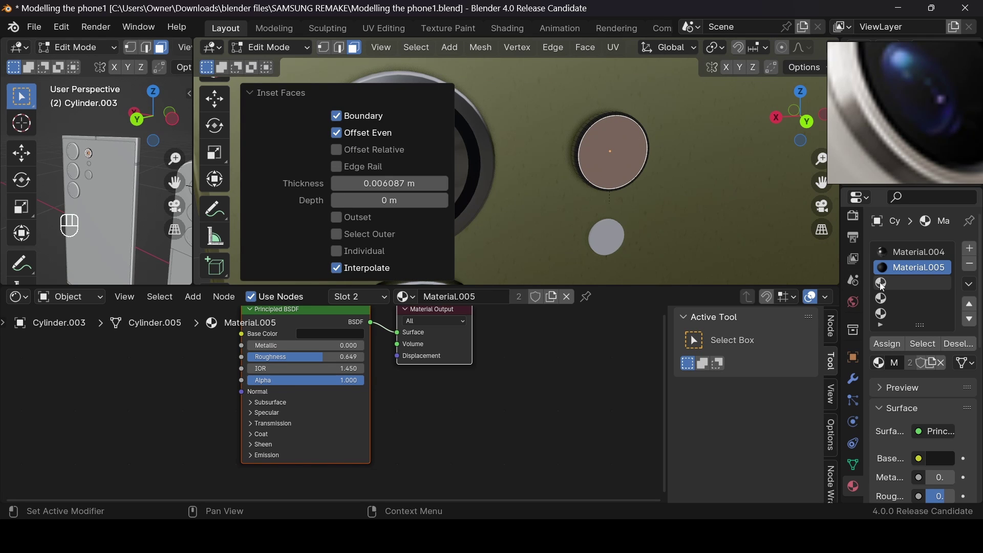
left_click(886, 343)
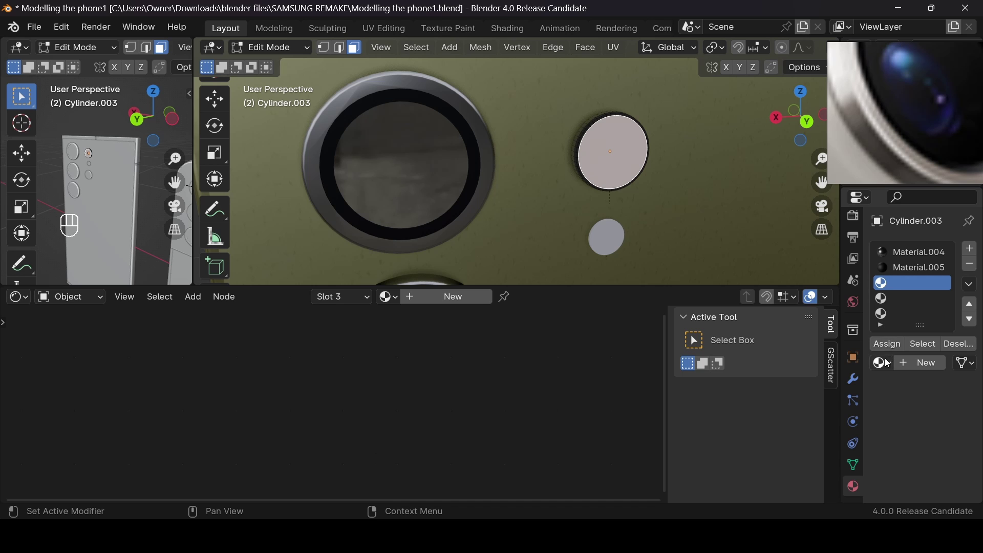
left_click(881, 363)
left_click(780, 289)
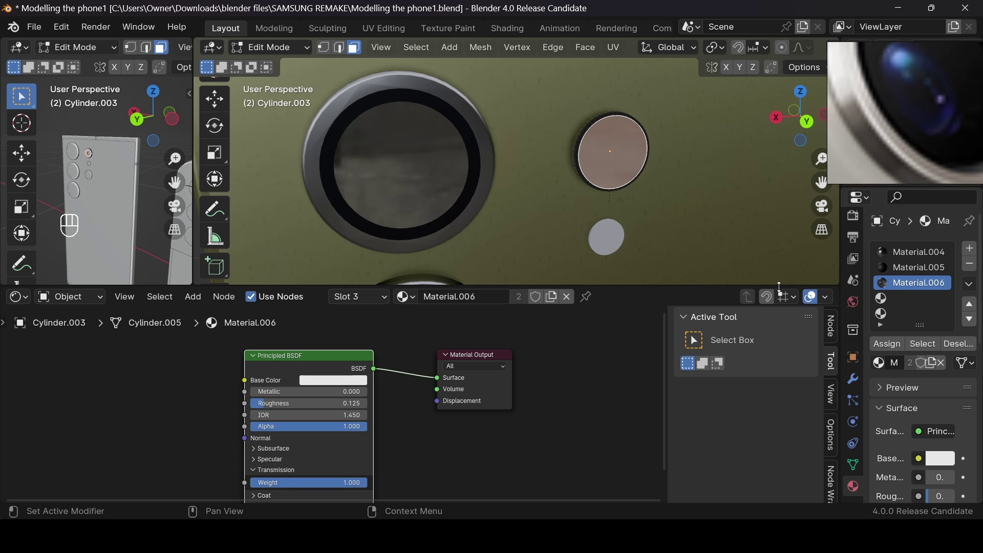
key("Tab")
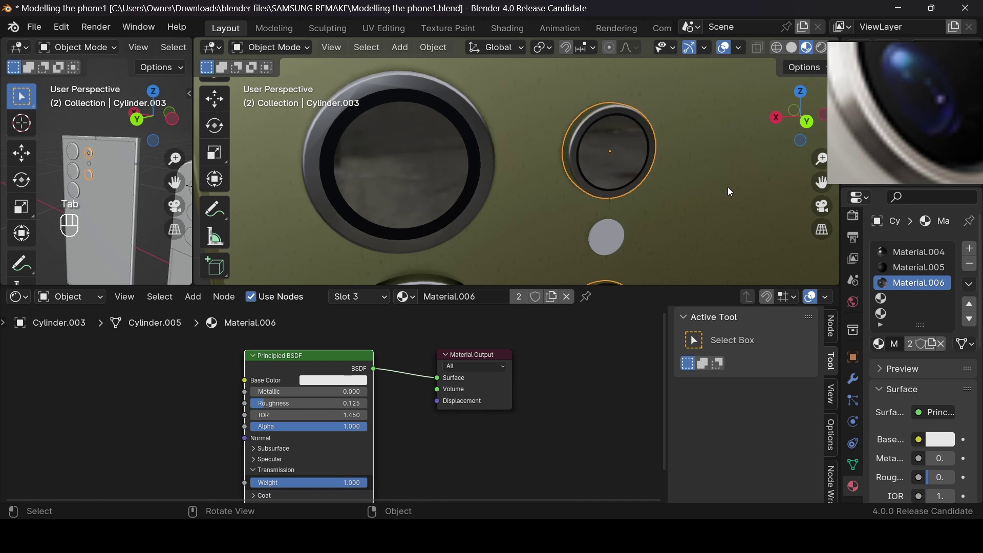
Scale the inset glass face down to about 0.88 in Edit Mode to widen the dark ring around it
key("Tab")
key("Tab")
key("Tab")
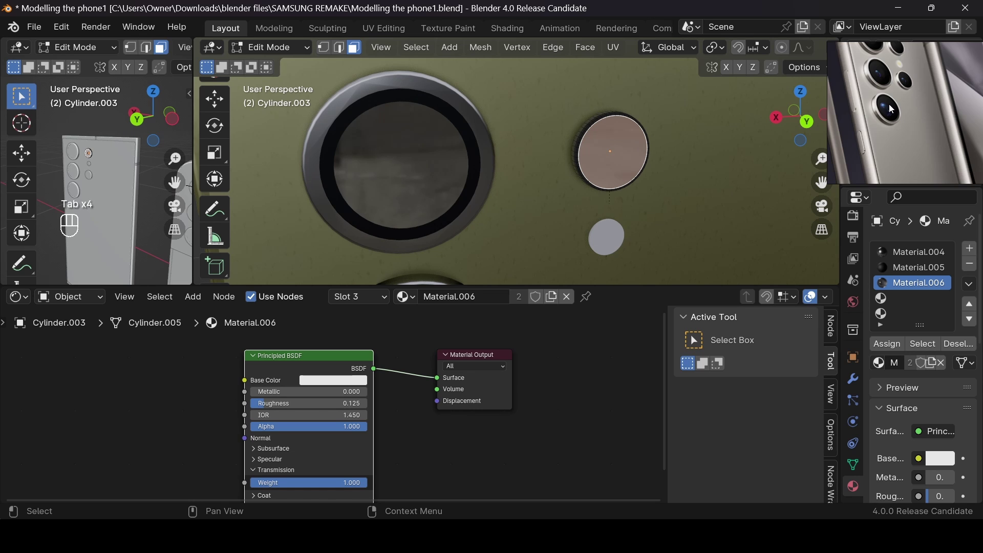
scroll(662, 165, "up", 3)
key("Tab")
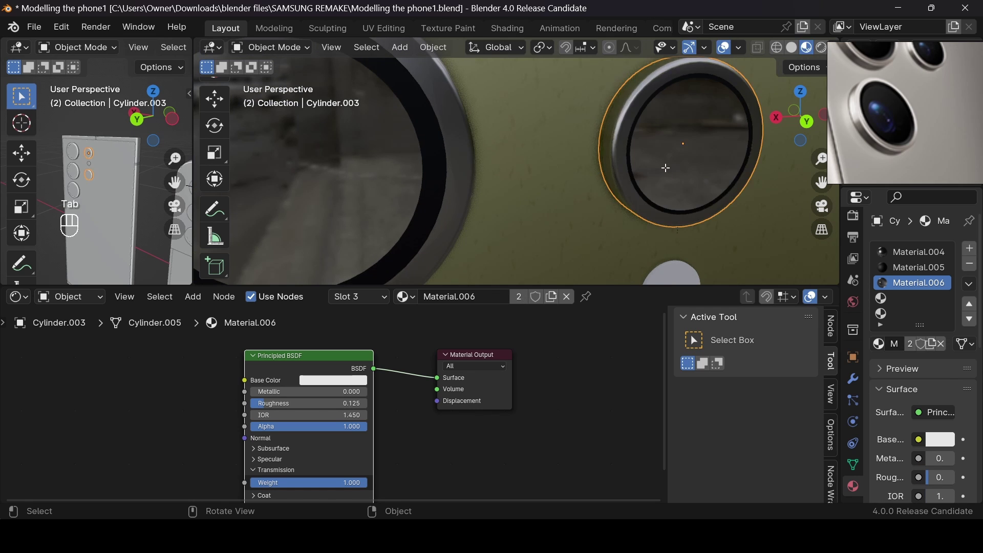
key("Tab")
key("s")
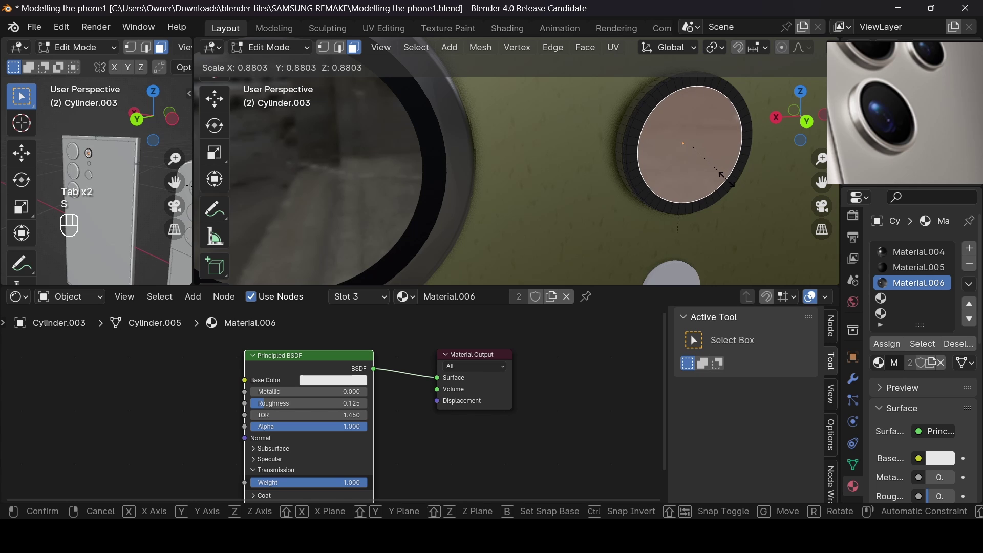
left_click(721, 174)
Examine the small lens's metallic rim, dark ring and glass in Object Mode from different distances and angles
scroll(530, 177, "down", 2)
scroll(530, 177, "down", 2)
key("Tab")
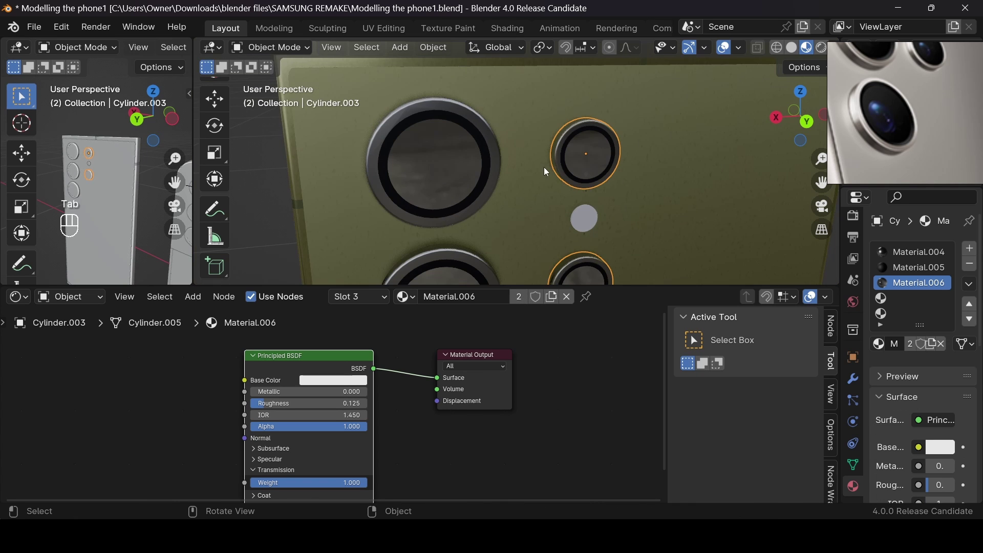
key("Tab")
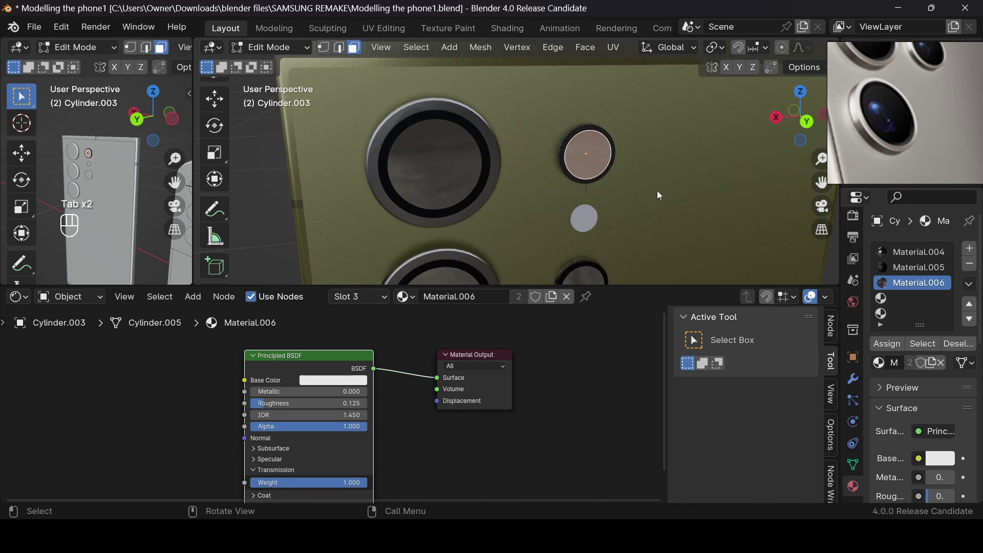
key("Tab")
scroll(650, 187, "up", 4)
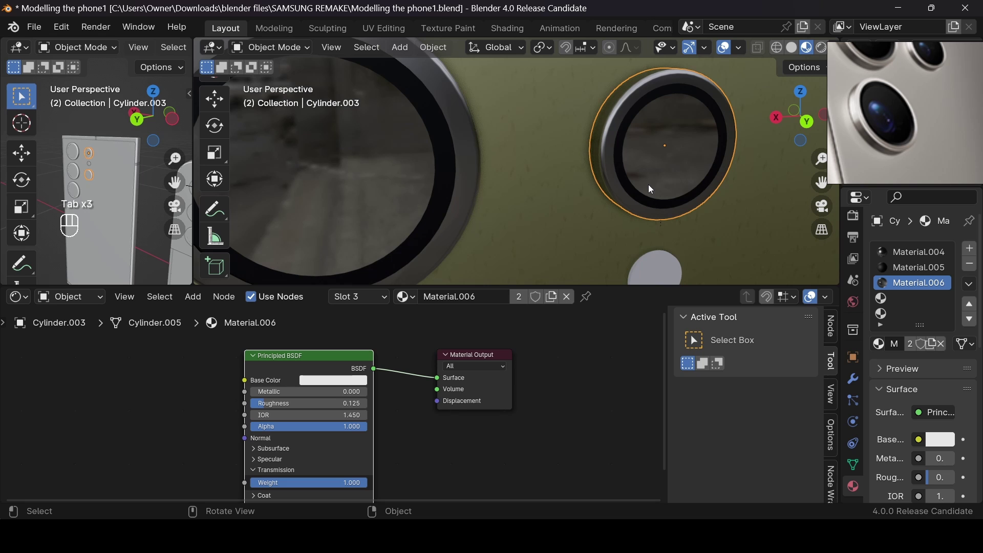
key("Tab")
key("Tab")
left_click_drag(792, 113, 617, 203)
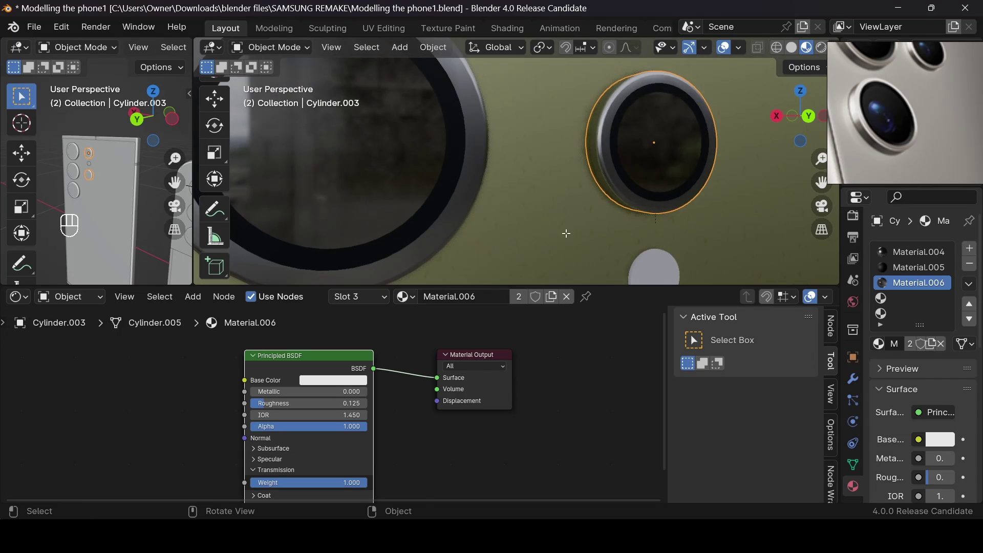
Hide the small lens's linked glass in Edit Mode, then assign Material.007 in the fourth slot to the linked inner housing
key("Tab")
left_click(890, 299)
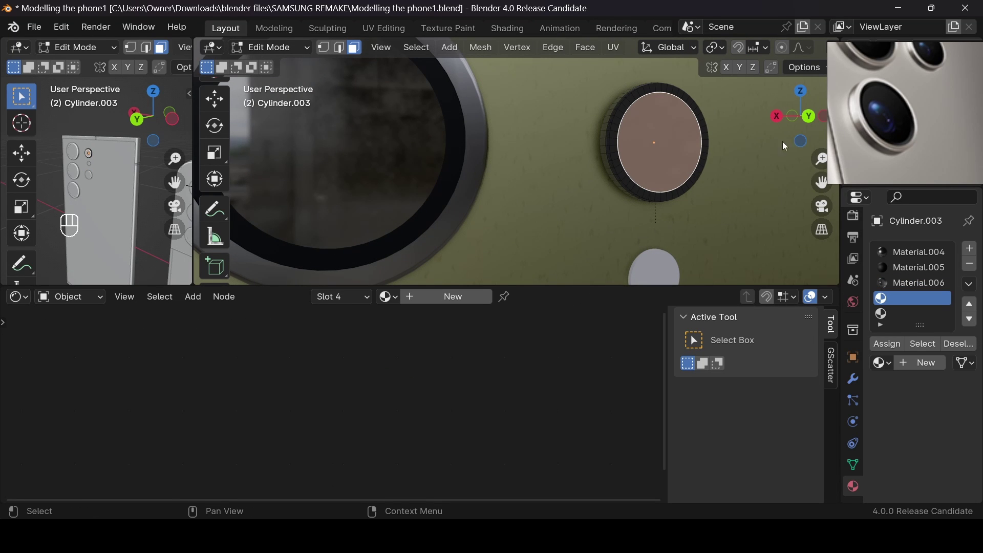
key("l")
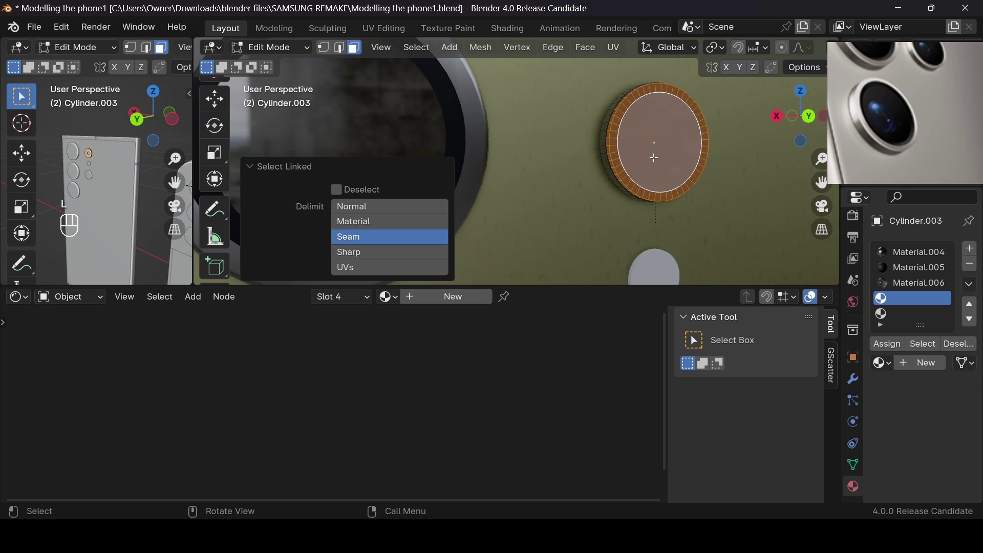
key("h")
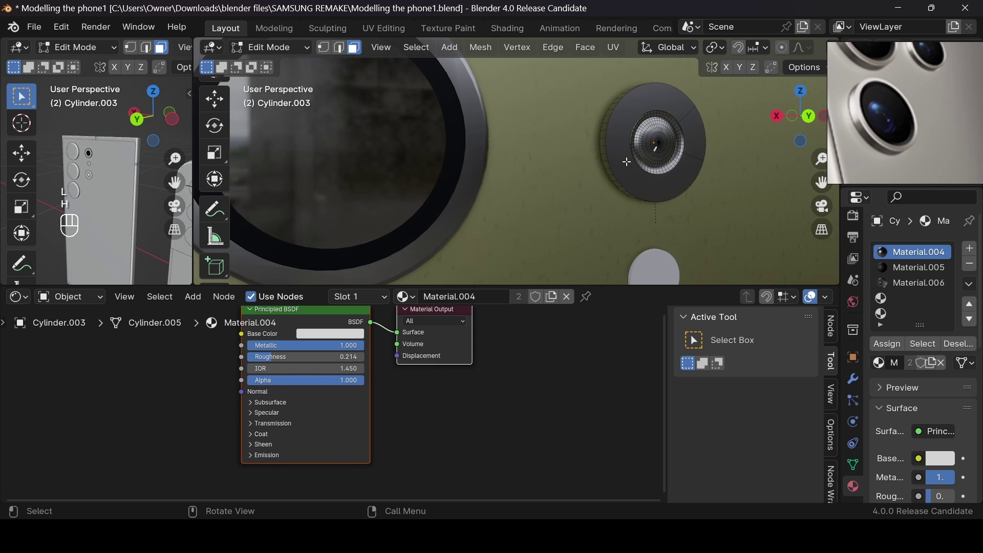
key("alt+h")
key("l")
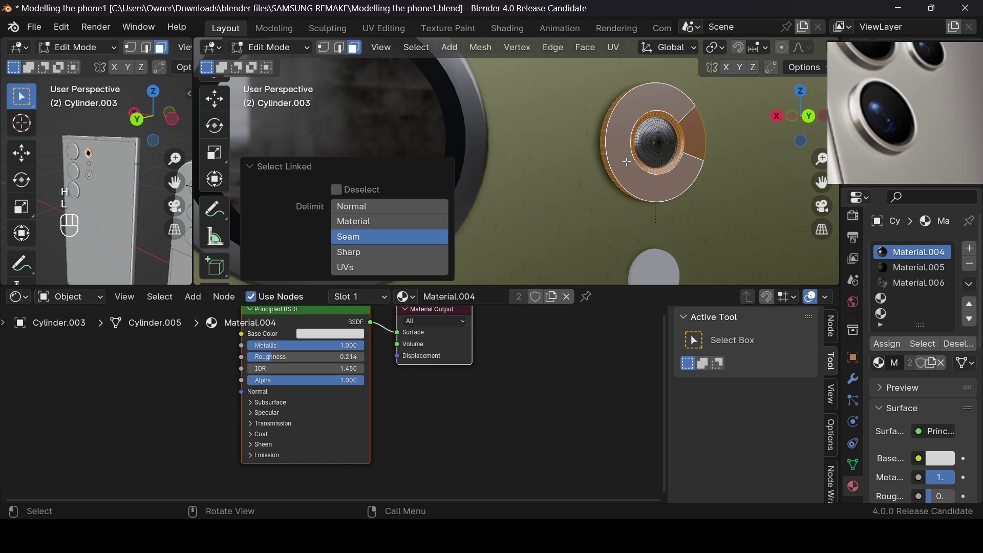
left_click(892, 304)
left_click(880, 363)
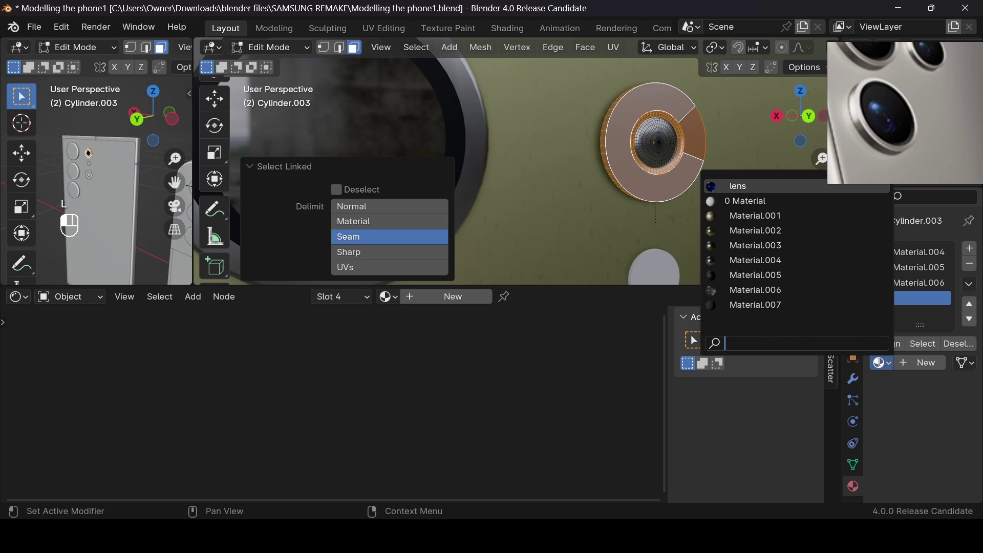
left_click(799, 305)
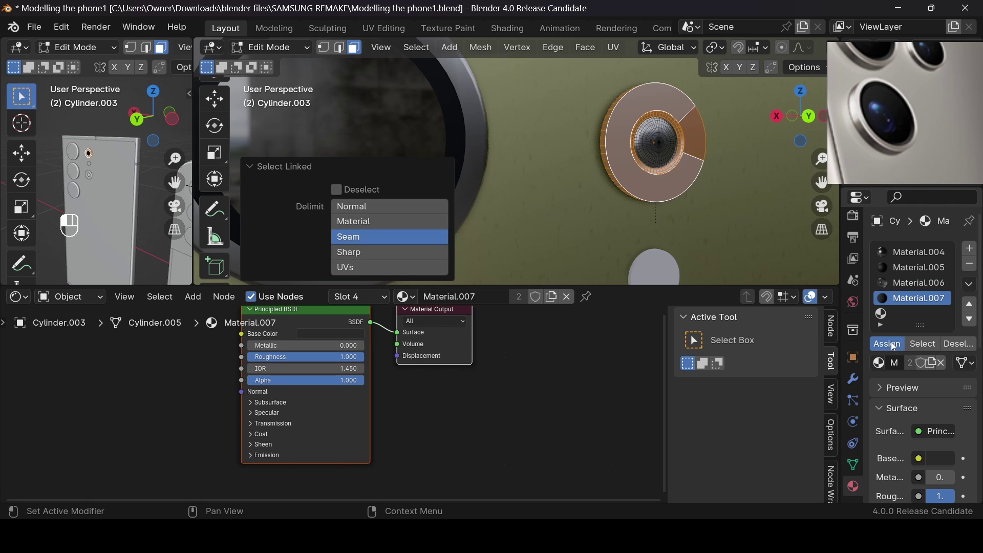
left_click(894, 347)
Put the lens material in the fifth slot, assign it to the small lens's linked inner dome, and return to Object Mode
left_click(667, 143)
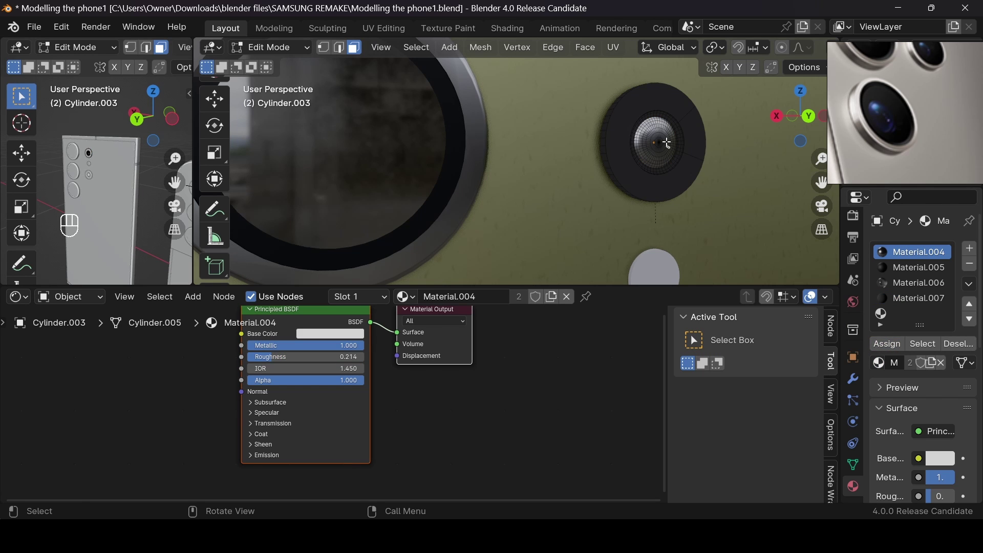
key("l")
left_click(885, 314)
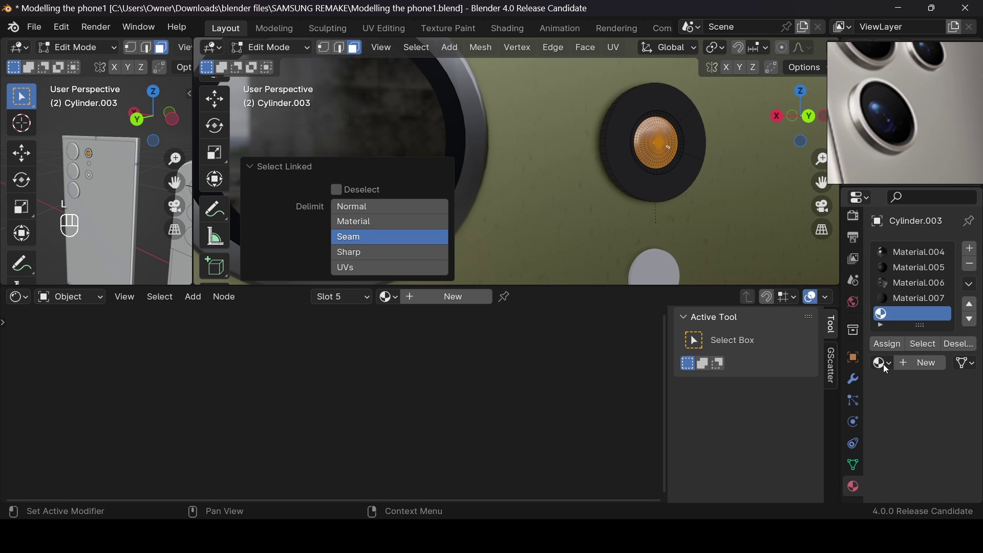
left_click(883, 363)
left_click(727, 186)
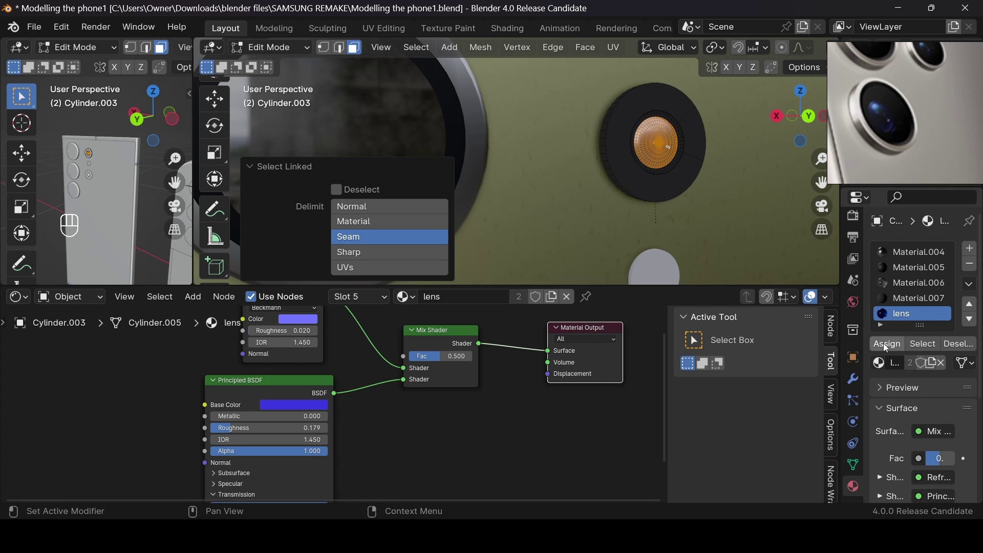
left_click(886, 348)
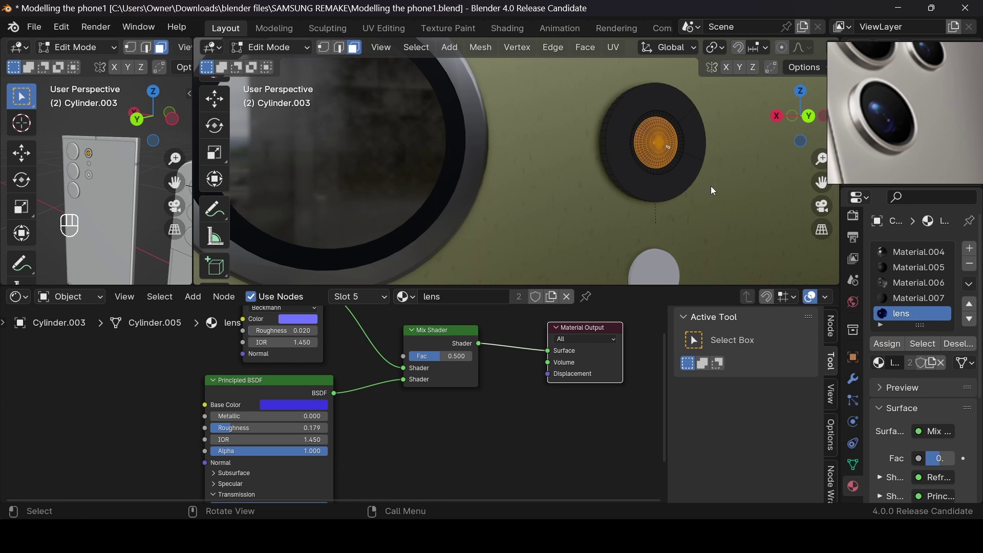
key("Tab")
scroll(710, 185, "down", 6)
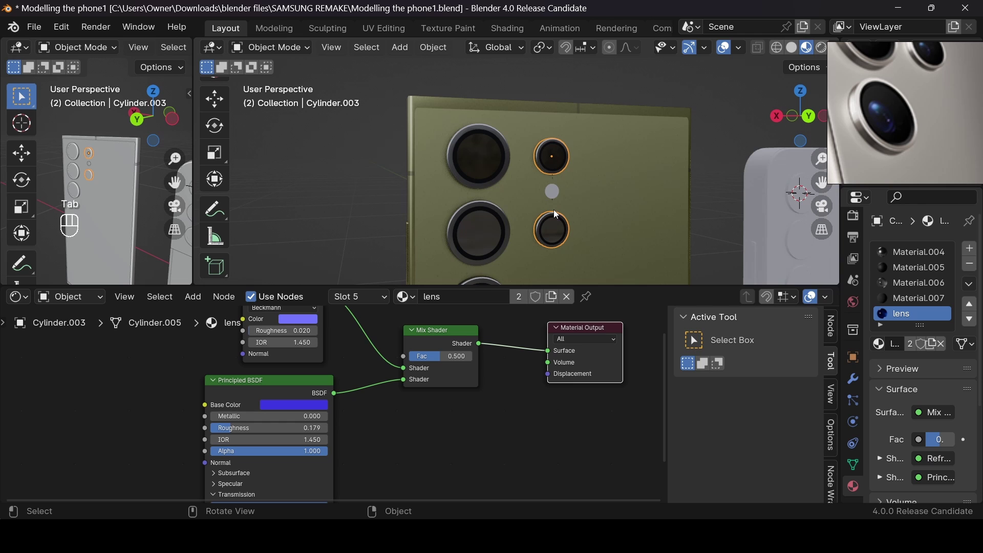
scroll(554, 210, "up", 1)
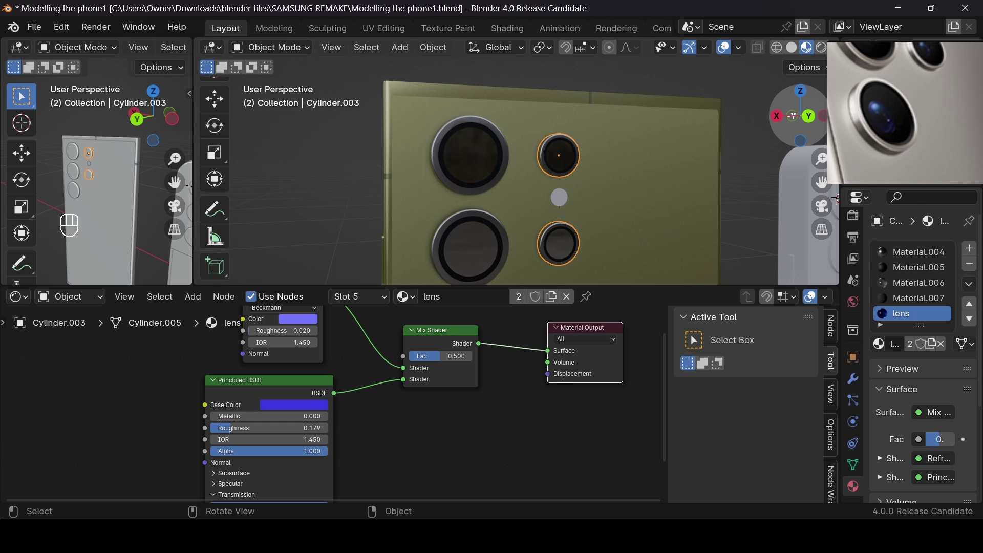
scroll(615, 202, "up", 4)
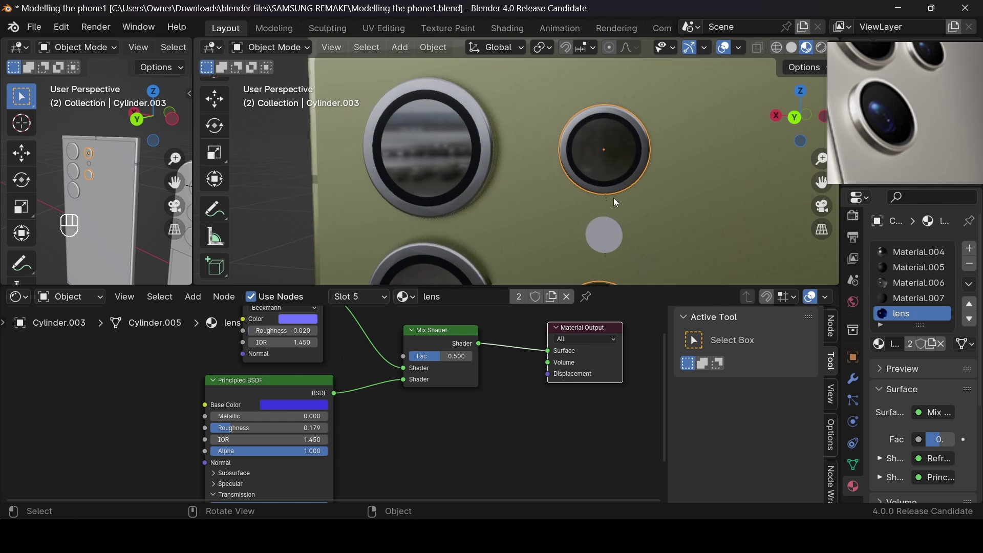
left_click_drag(799, 128, 767, 155)
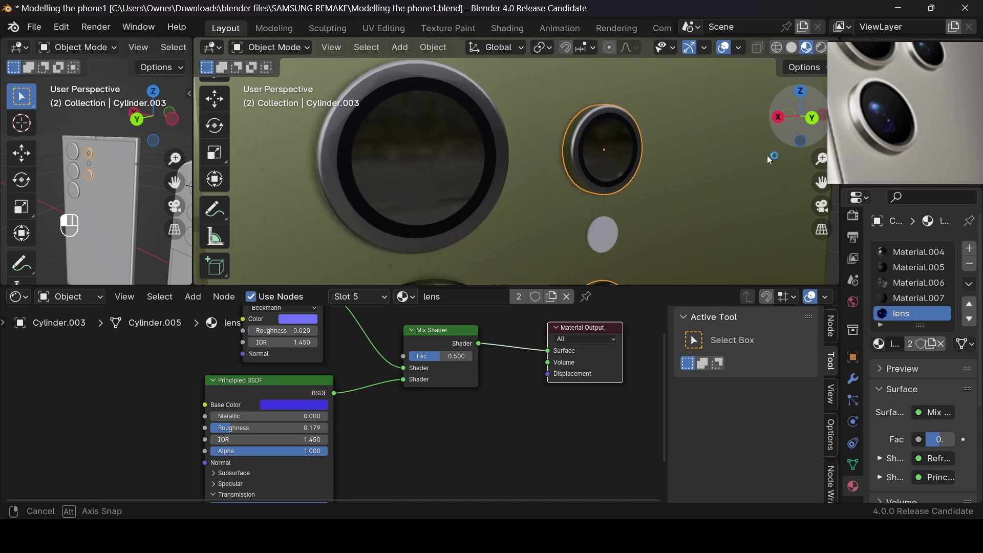
Inset the inner front face of the flash disc between the small lenses by about 0.345 m
left_click(602, 225)
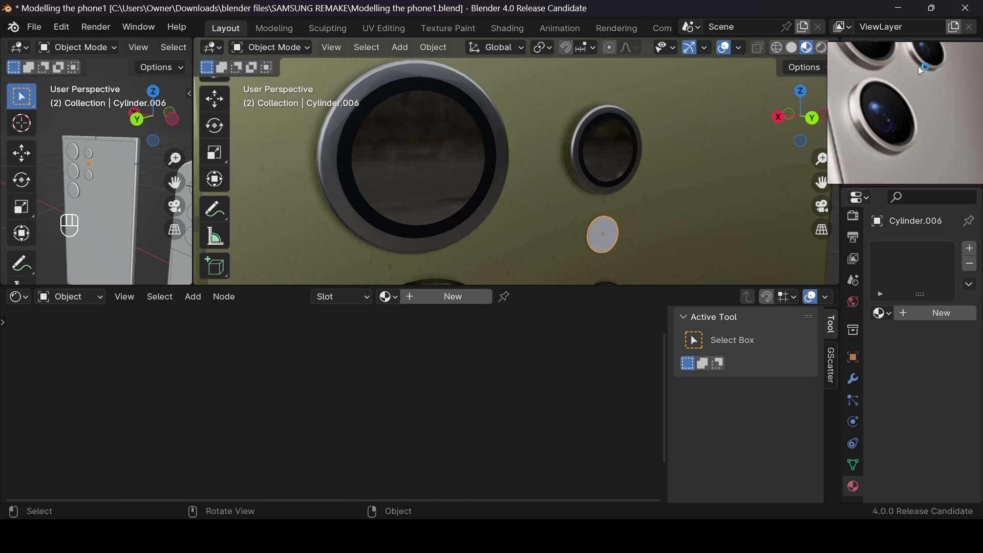
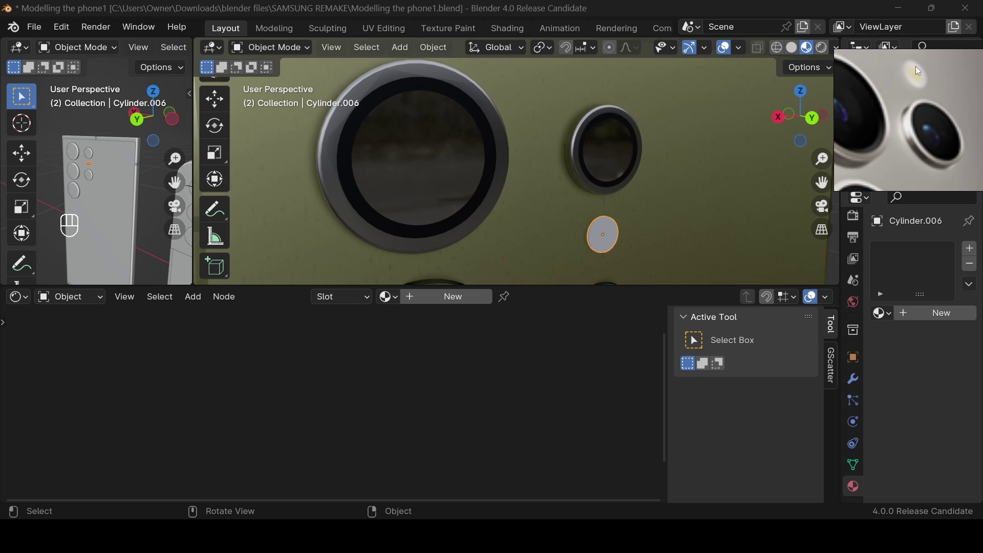
scroll(656, 244, "up", 3)
scroll(656, 243, "down", 2)
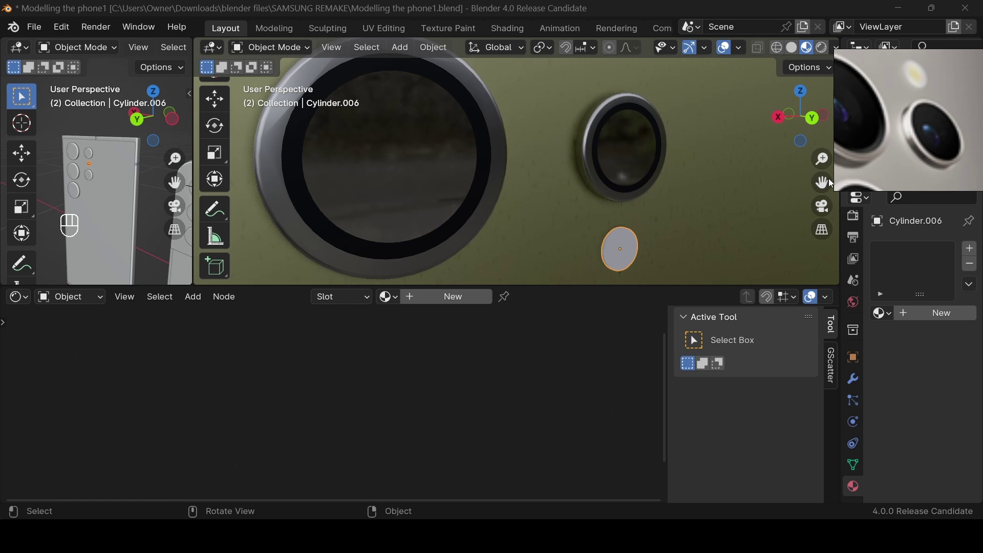
left_click_drag(823, 183, 783, 138)
key("Tab")
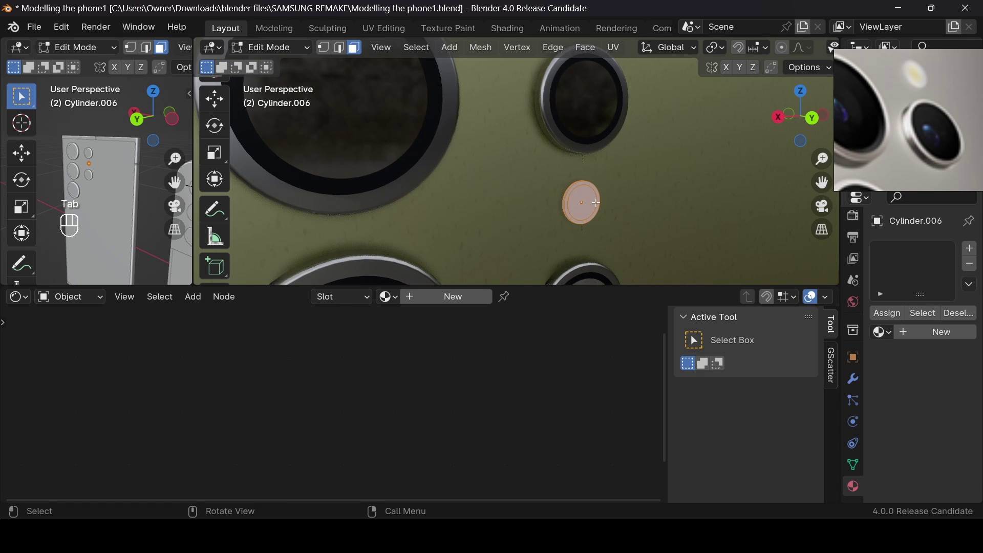
scroll(596, 203, "up", 2)
left_click_drag(822, 183, 748, 127)
scroll(589, 185, "up", 2)
left_click(589, 184)
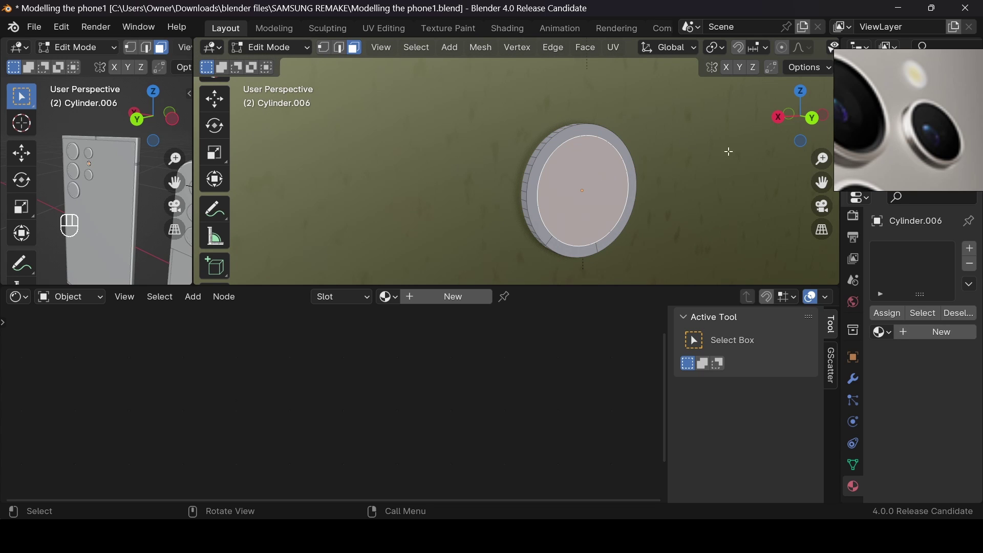
key("i")
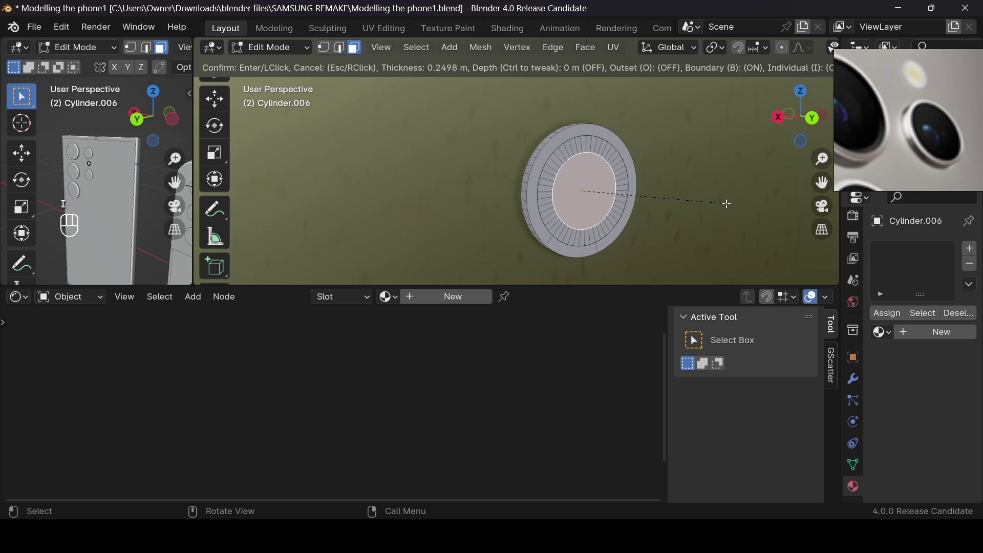
left_click(719, 202)
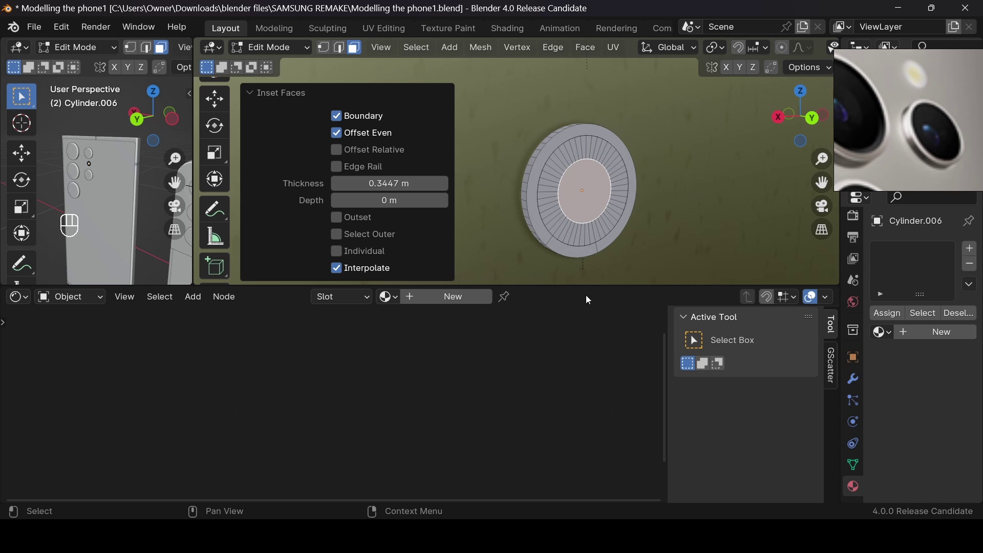
Add two material slots to the flash disc and put Material.004 in the first one
left_click(534, 167)
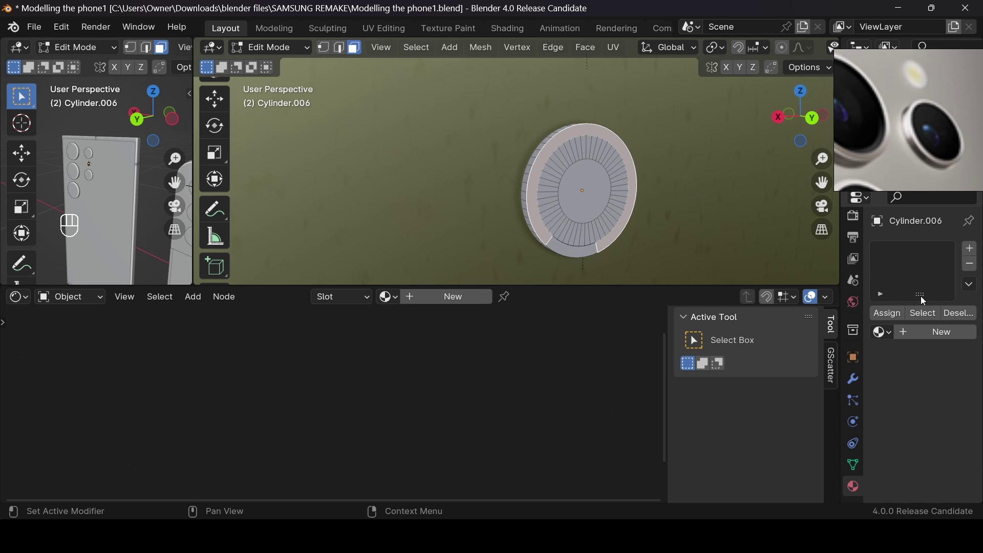
left_click(974, 251)
left_click(975, 253)
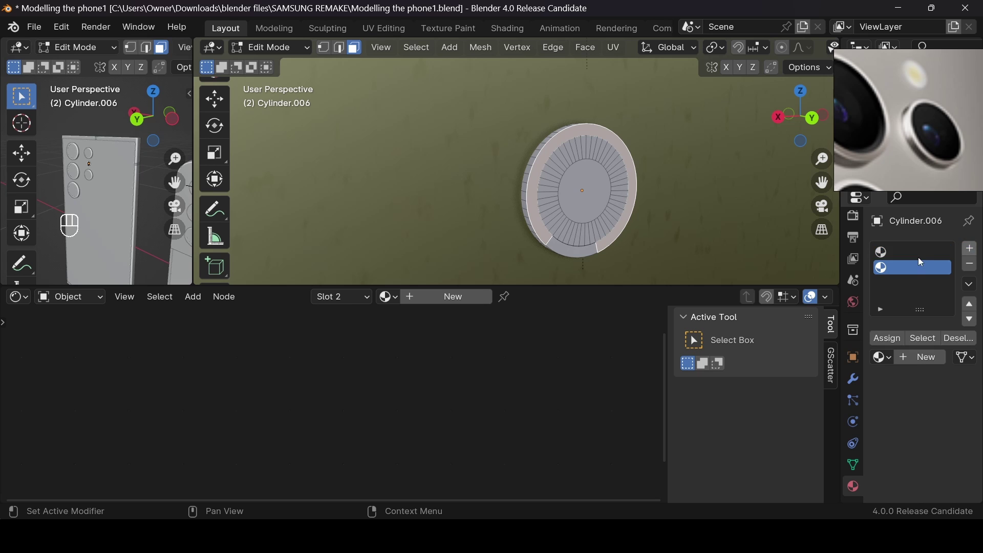
left_click(916, 256)
key("l")
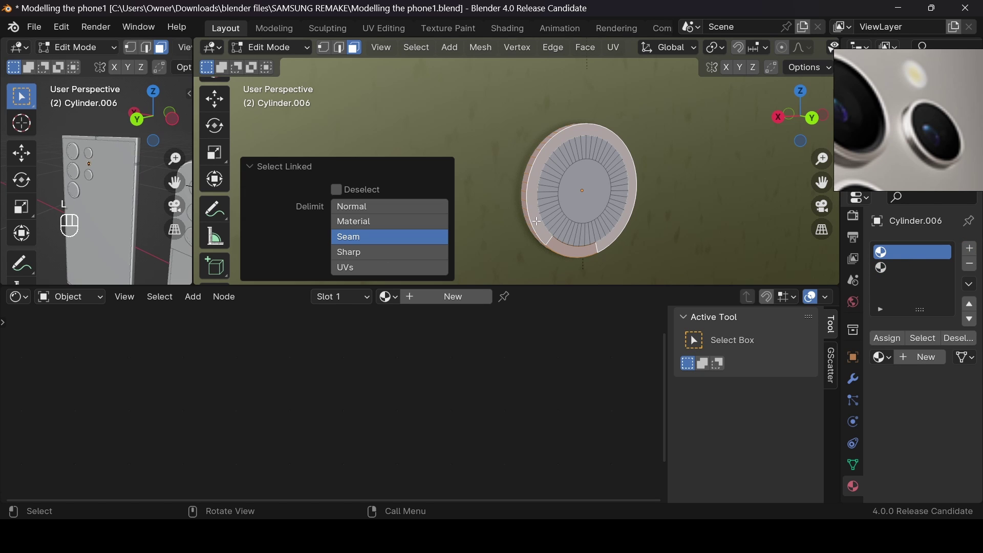
key("g")
right_click(588, 215)
left_click(888, 358)
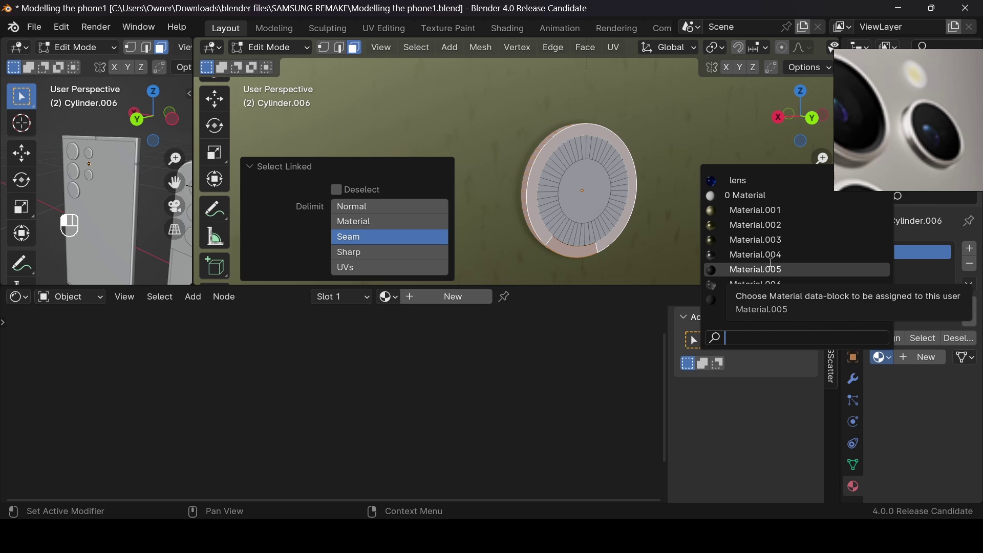
left_click(757, 254)
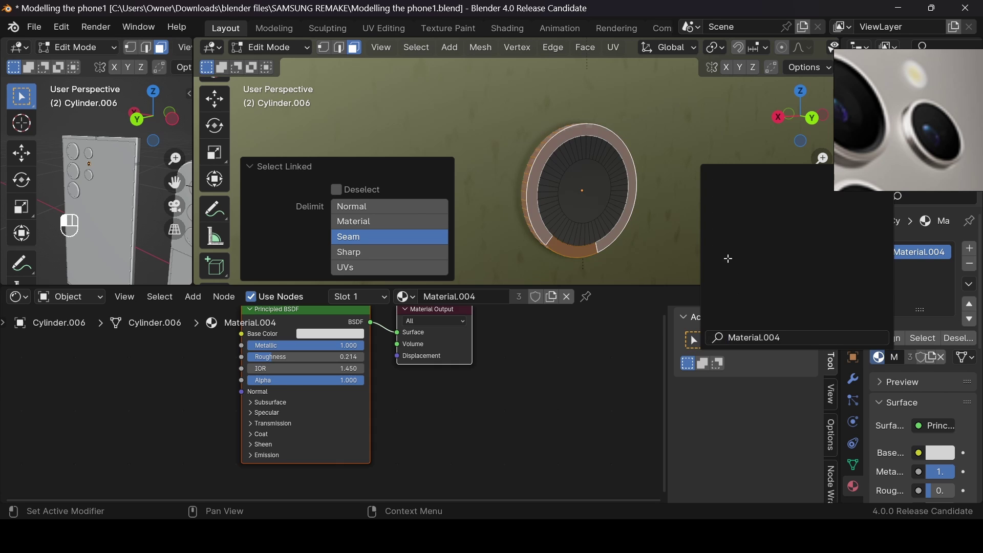
scroll(578, 231, "down", 2)
key("Tab")
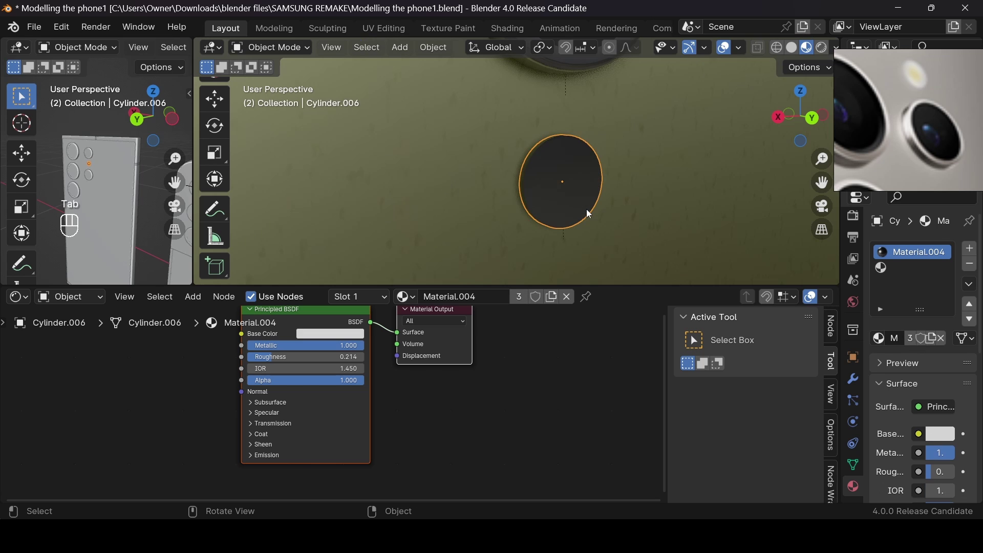
scroll(587, 209, "down", 3)
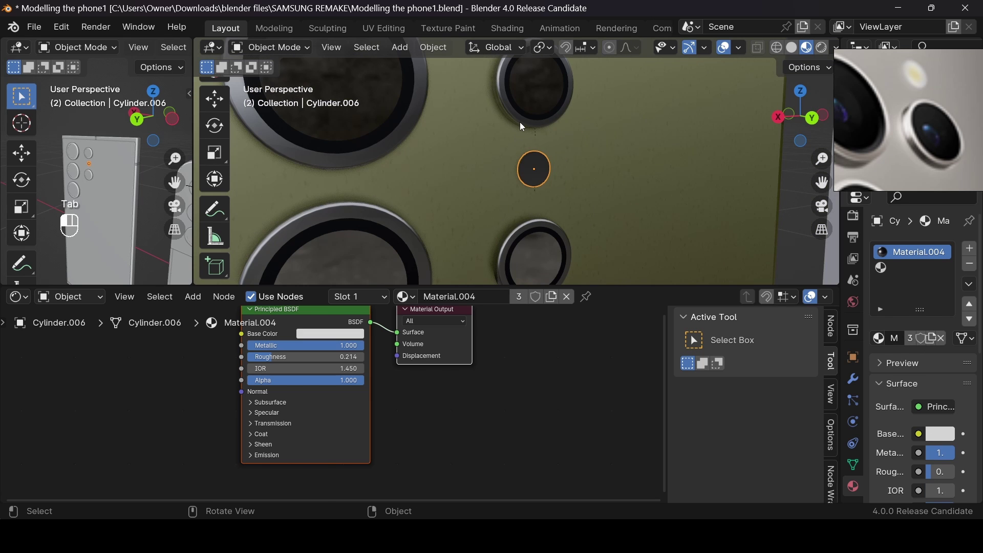
Compare the flash disc's material with the rims and material slots of the neighbouring small lenses
left_click(520, 121)
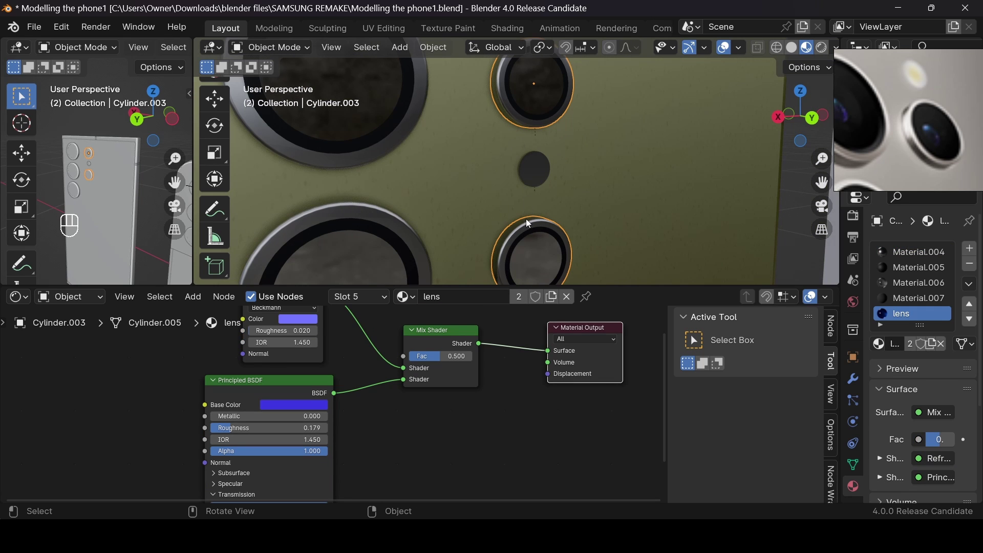
left_click(527, 182)
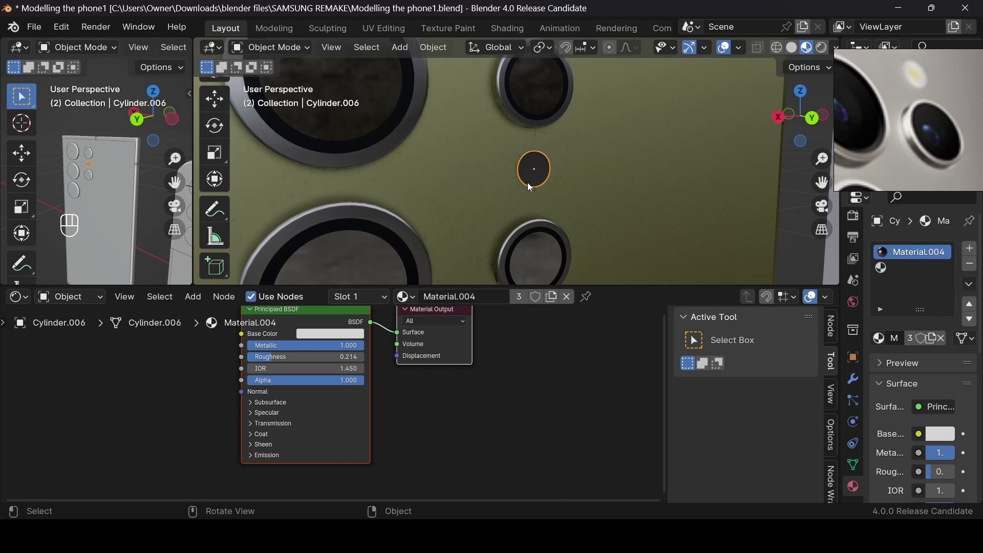
left_click(535, 231)
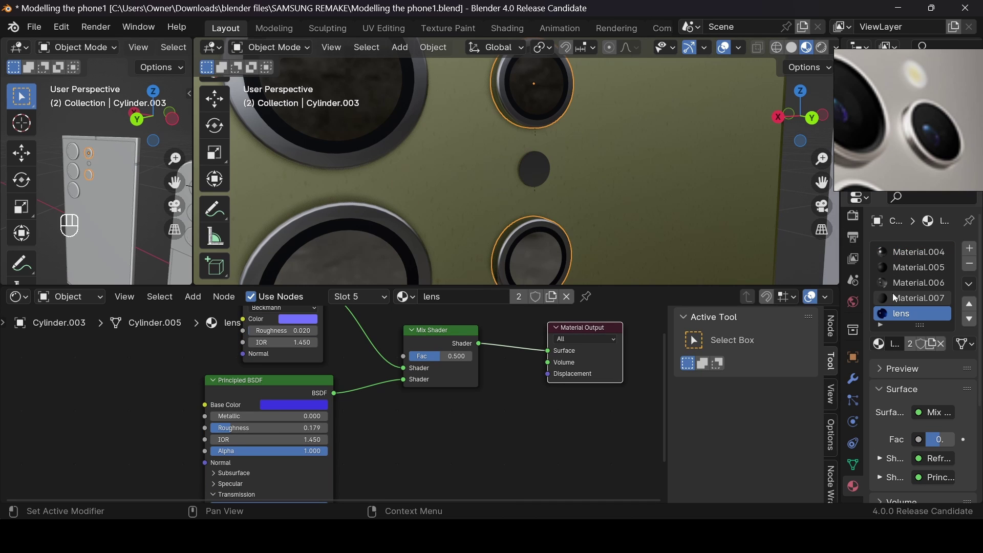
scroll(579, 127, "up", 3)
scroll(578, 126, "up", 3)
key("Tab")
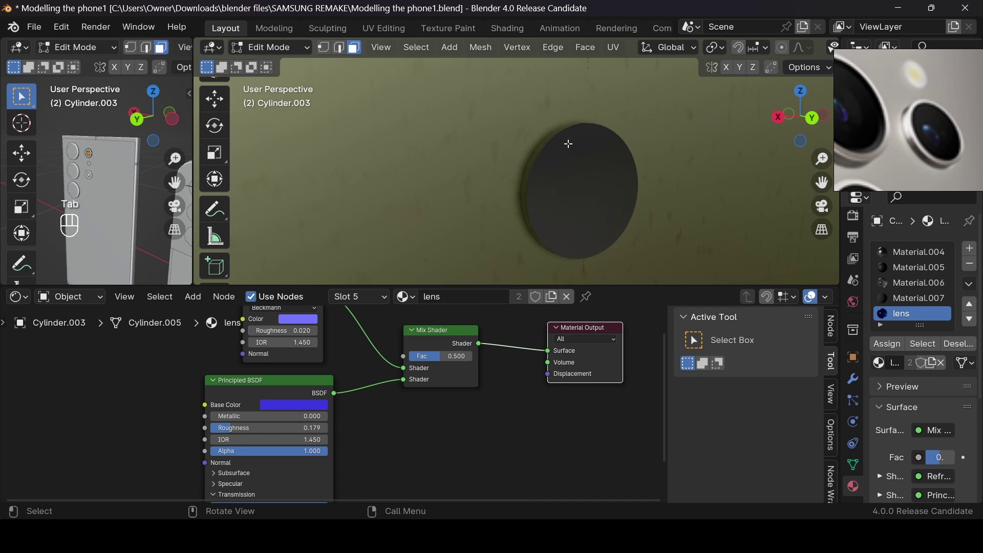
key("Tab")
Select the outer front edge loop of the flash disc and try to bevel it
left_click(567, 142)
scroll(567, 143, "up", 3)
key("Tab")
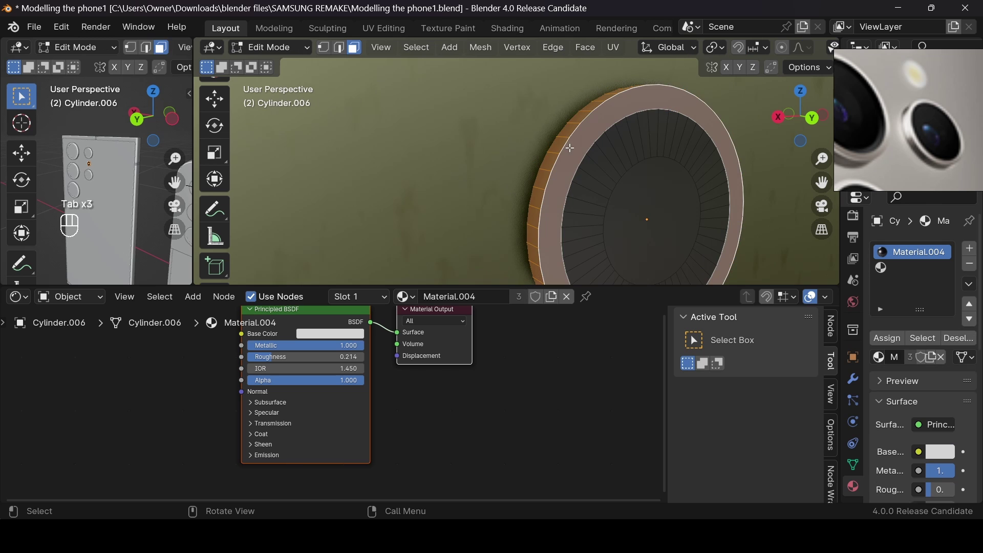
left_click(567, 142)
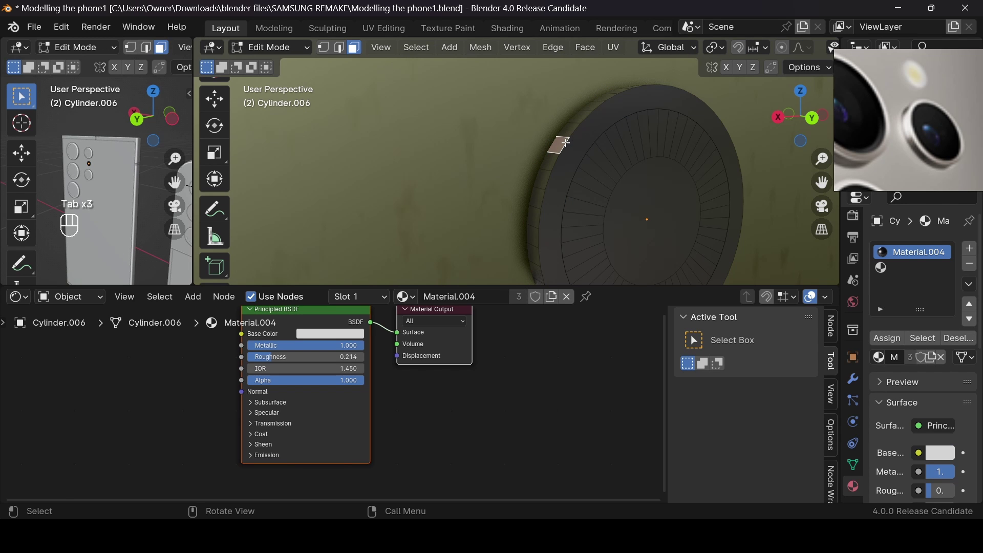
key("1")
key("2")
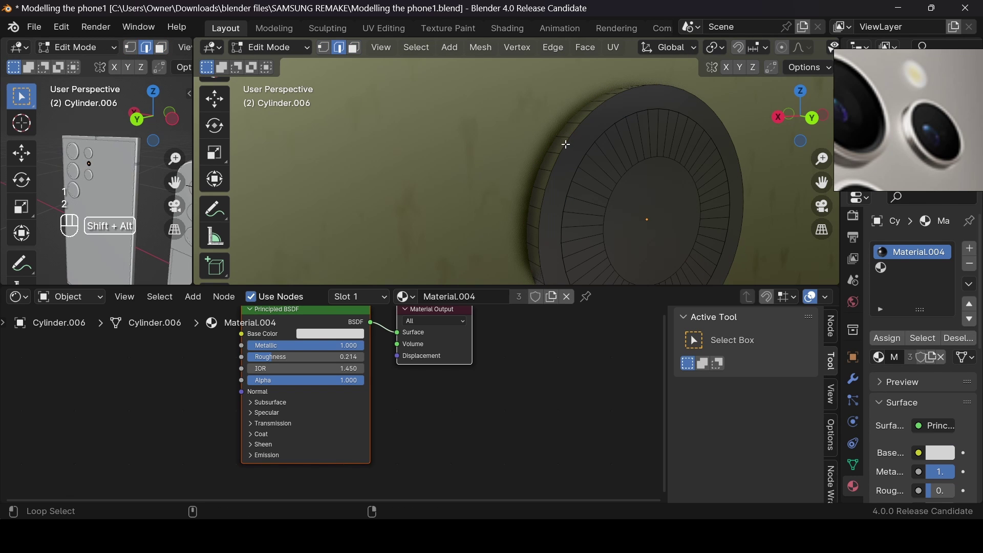
left_click(565, 145, "alt+shift")
scroll(612, 134, "down", 2)
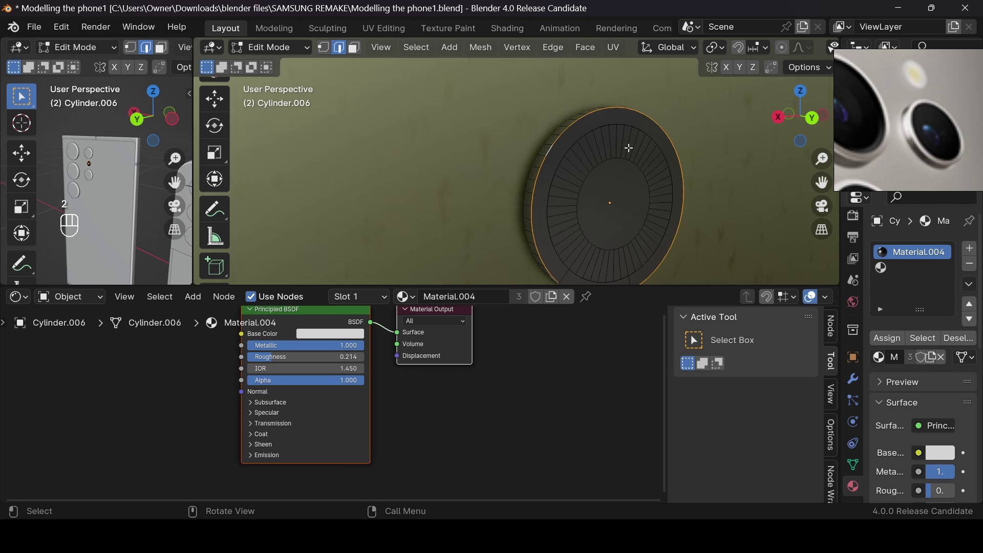
key("ctrl+b")
left_click(677, 167)
key("Tab")
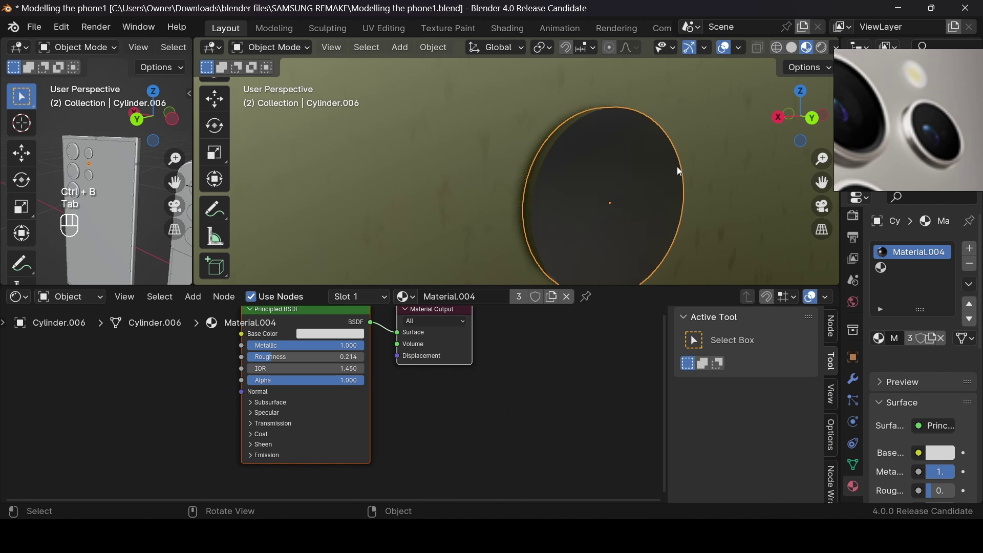
Apply the flash disc's scale and bevel its outer front edge loop by about 0.0017 m with 10 segments
key("ctrl+a")
left_click(676, 166)
key("Tab")
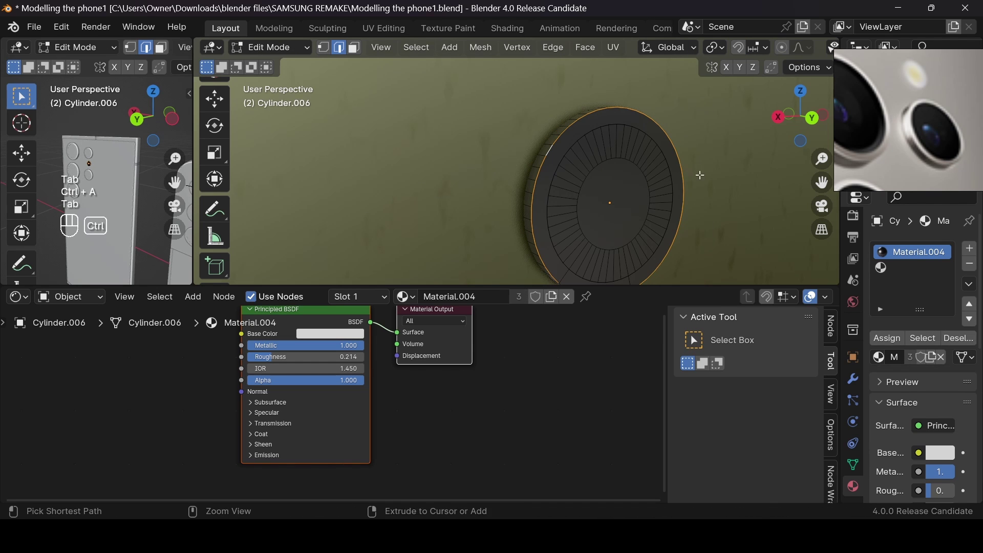
key("ctrl+b")
left_click(704, 174)
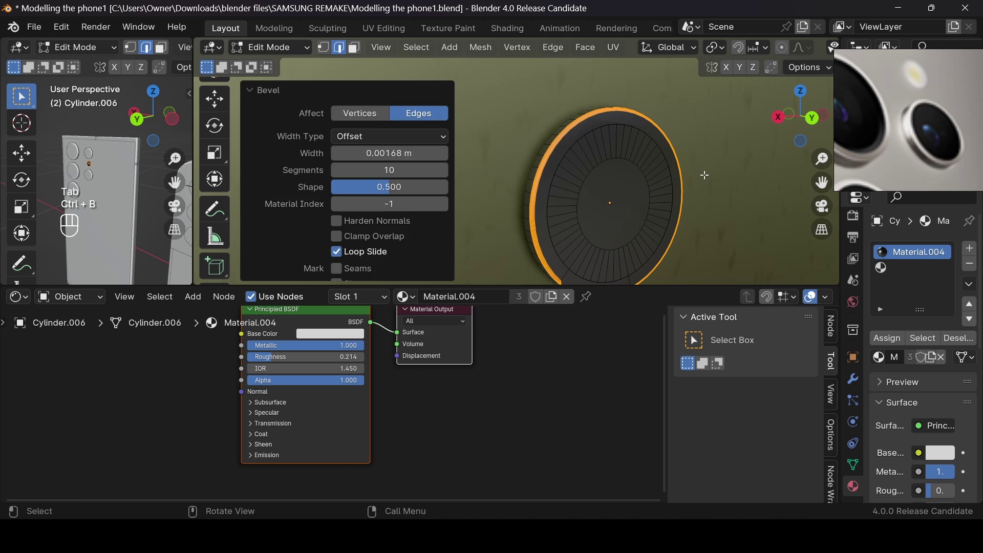
key("Tab")
left_click_drag(799, 114, 804, 116)
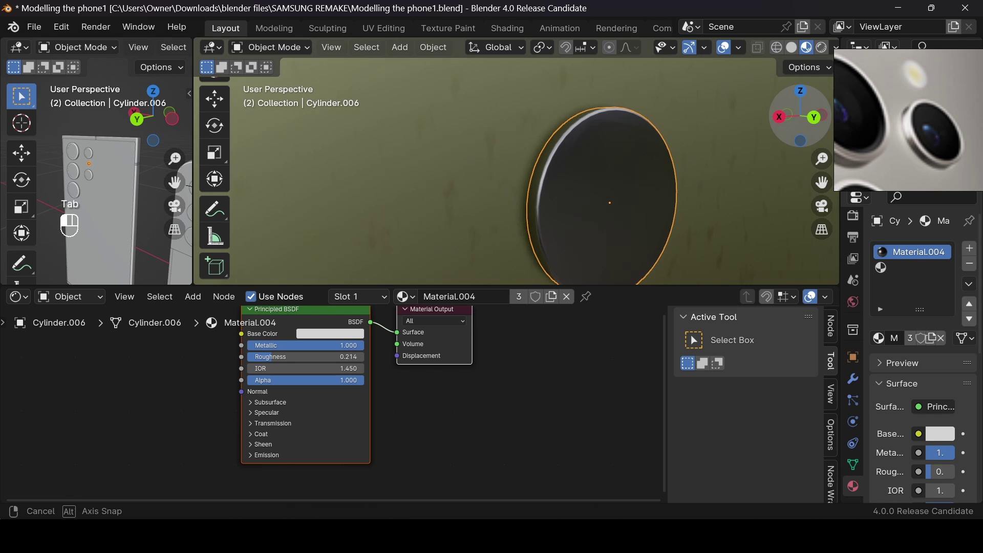
middle_click_drag(619, 200, 620, 201)
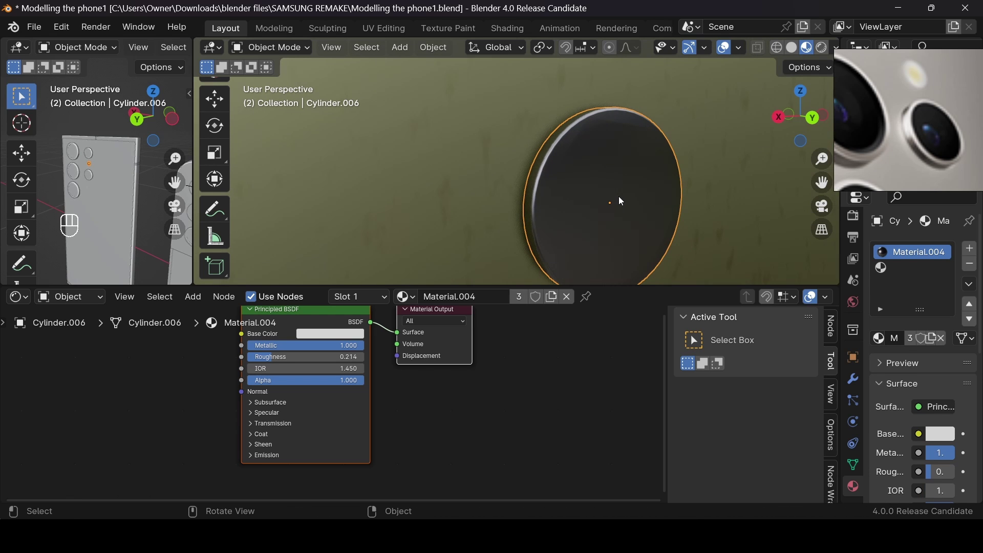
key("Tab")
left_click(618, 196)
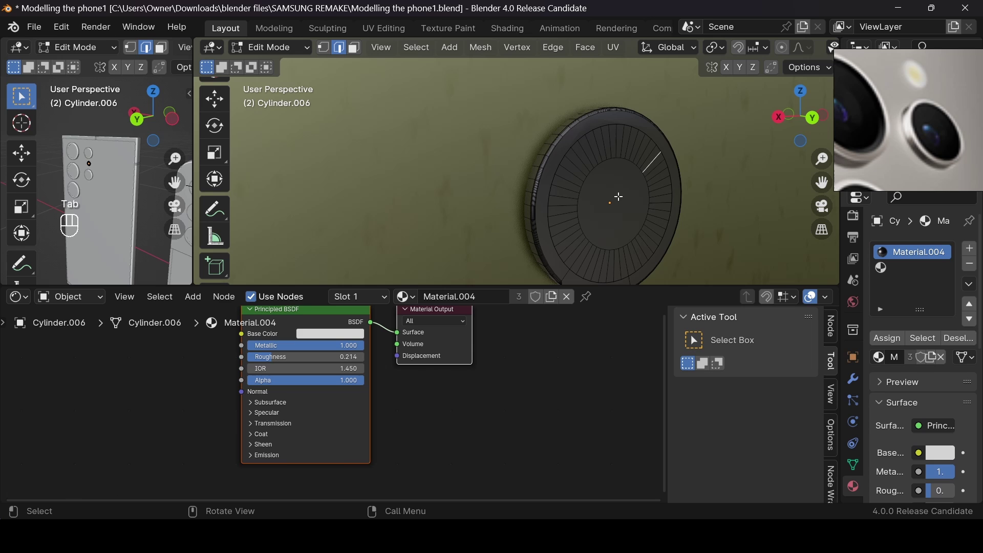
left_click(580, 177)
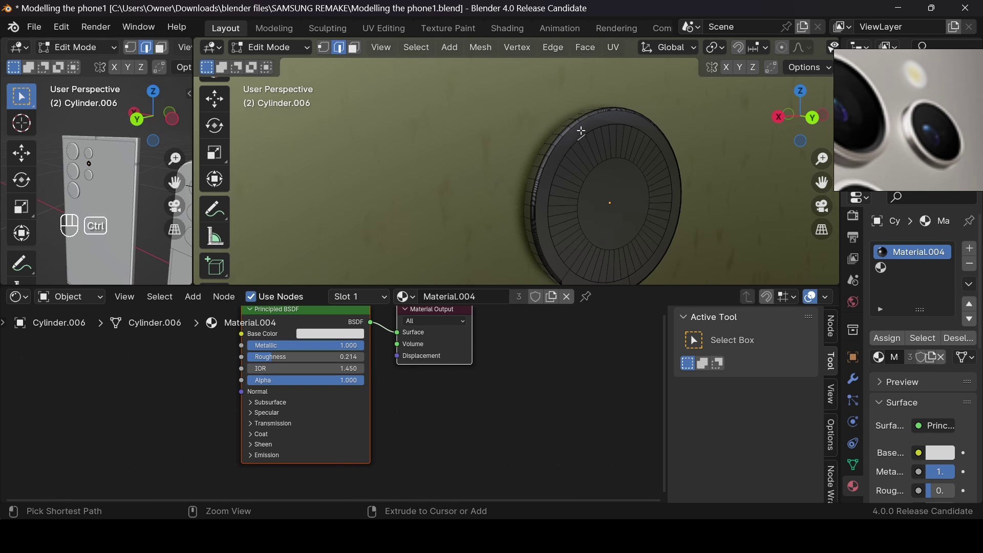
key("ctrl+r")
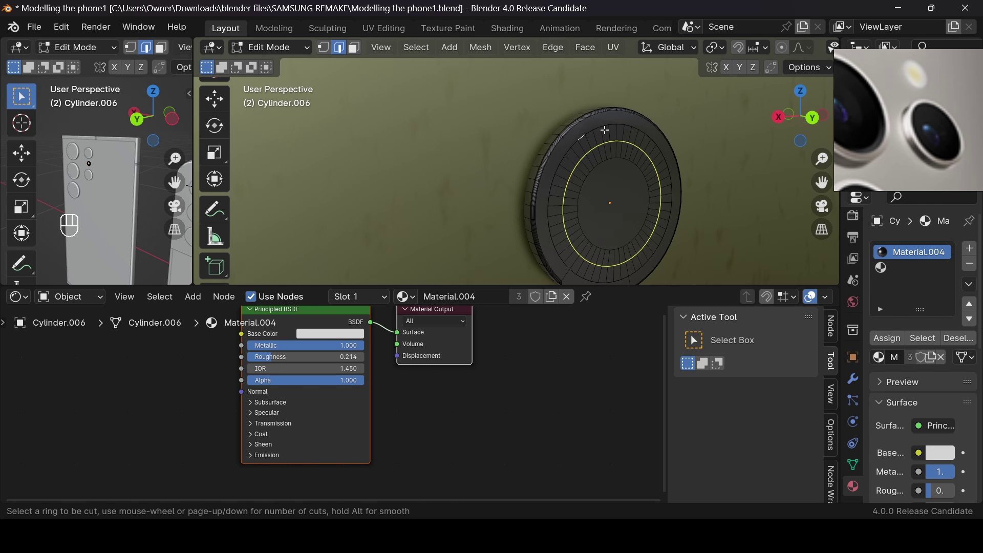
right_click(622, 125)
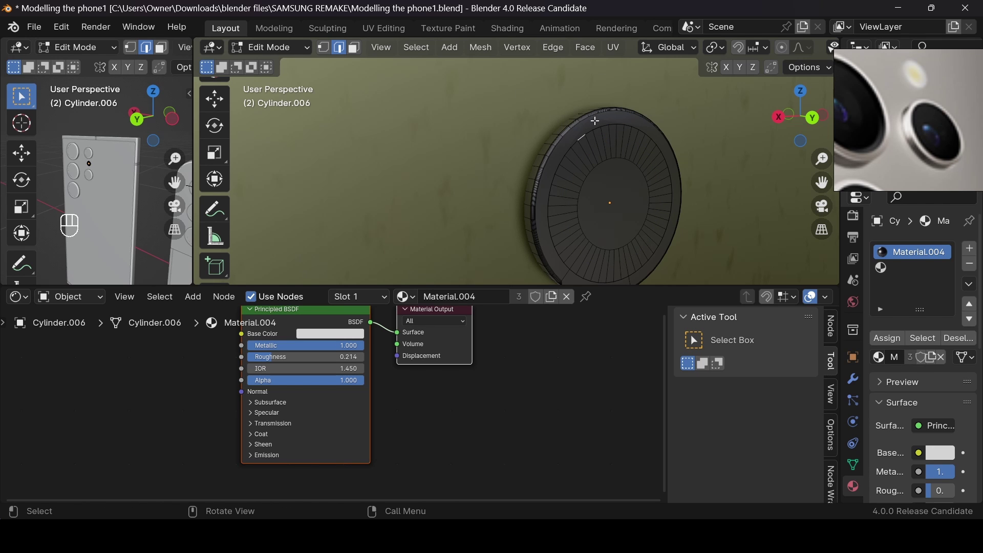
key("Tab")
key("Tab")
Select the linked inner front faces of the flash disc and create a new material in its second slot
left_click(620, 152)
key("l")
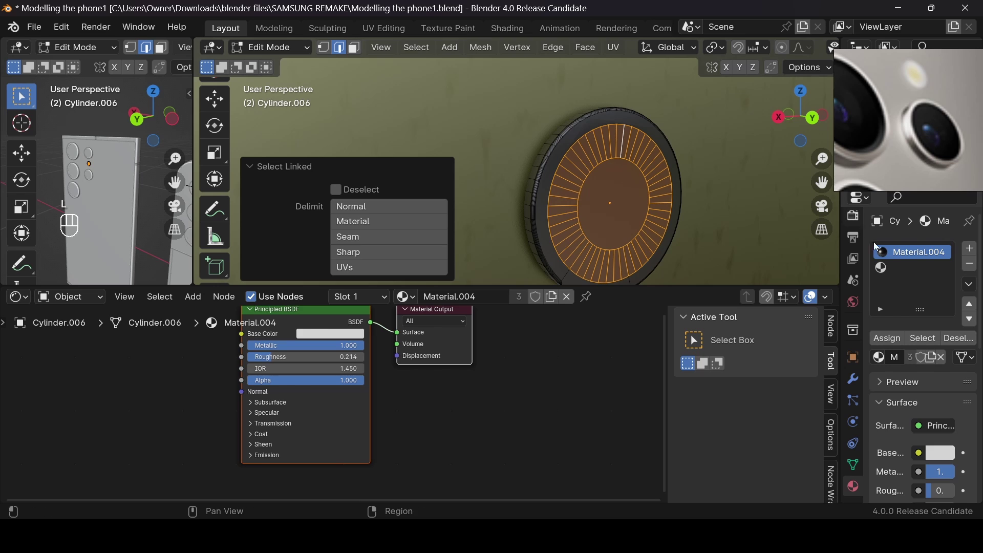
left_click(898, 267)
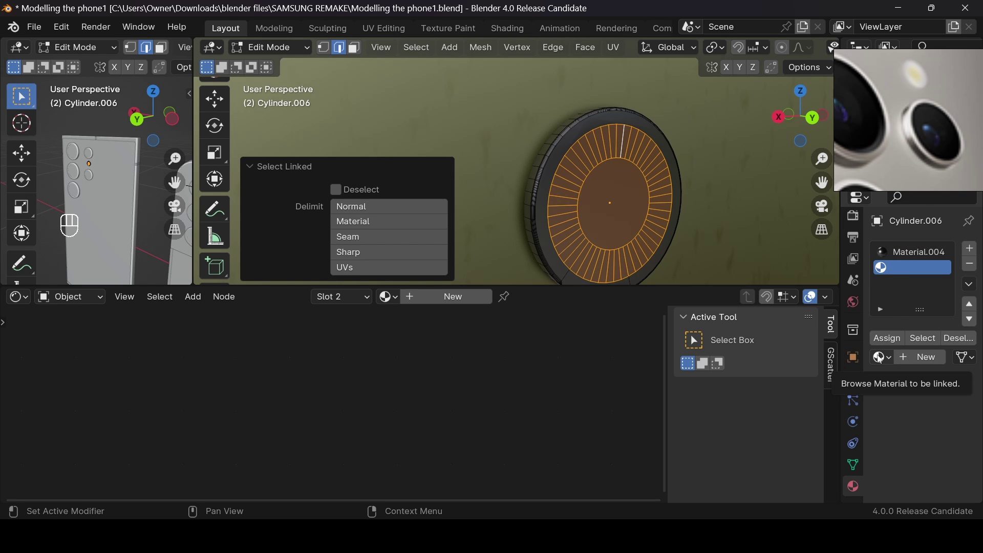
left_click(910, 354)
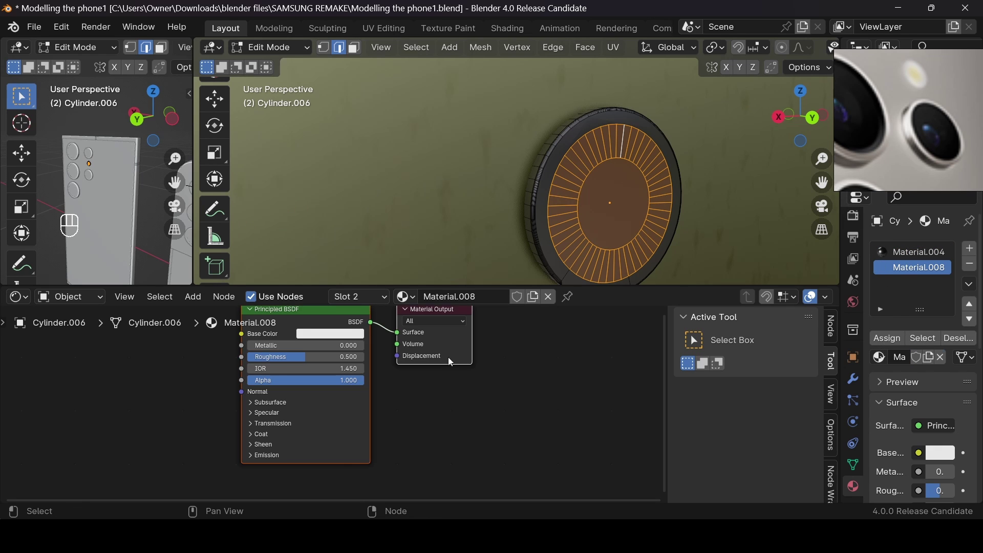
scroll(448, 357, "down", 2)
key("Home")
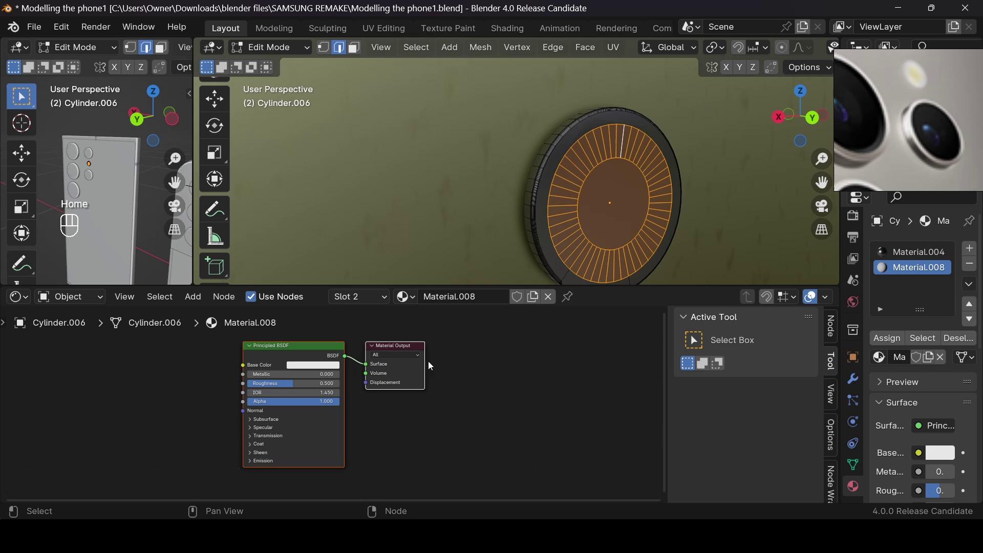
Set the emission strength of the flash's second material to 0.5
left_click(258, 351)
left_click(302, 369)
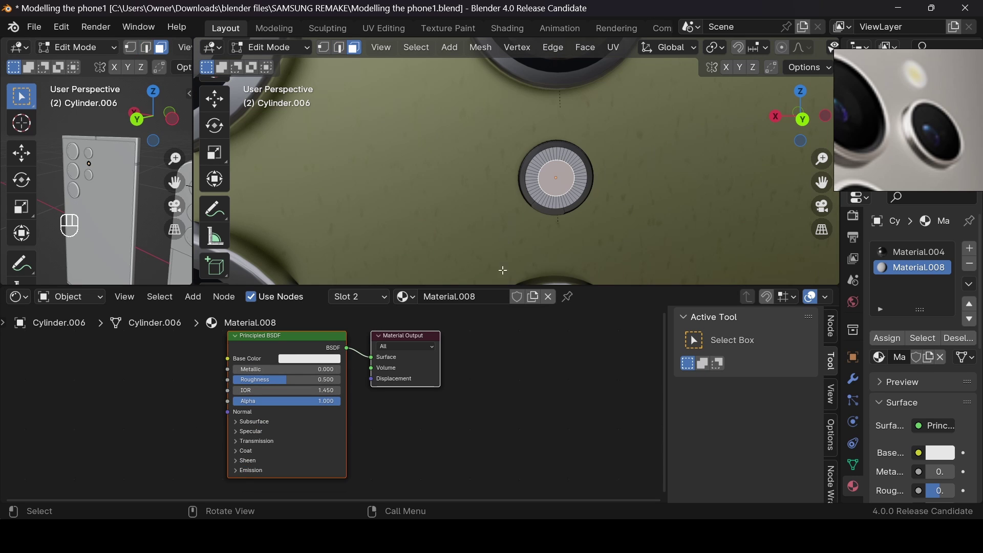
left_click(252, 470)
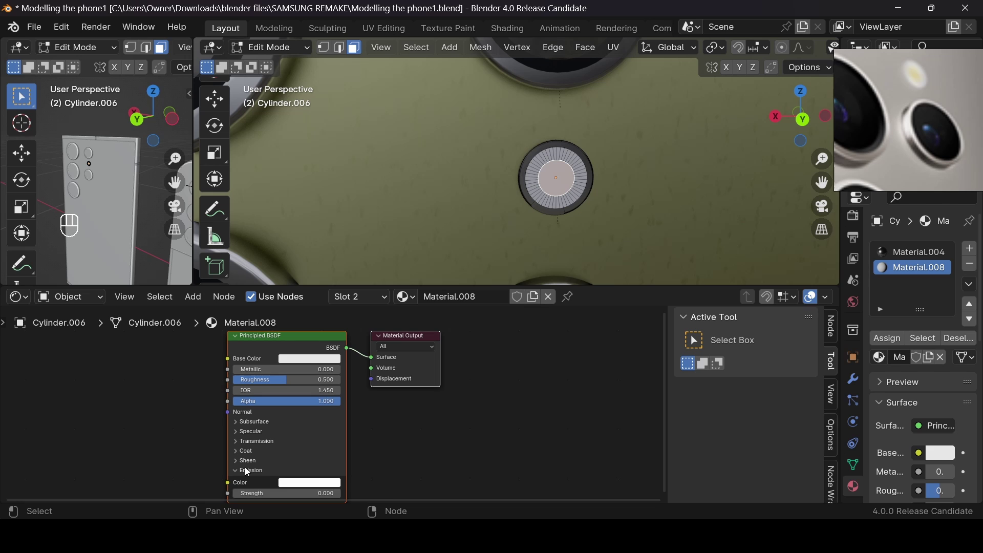
left_click(295, 491)
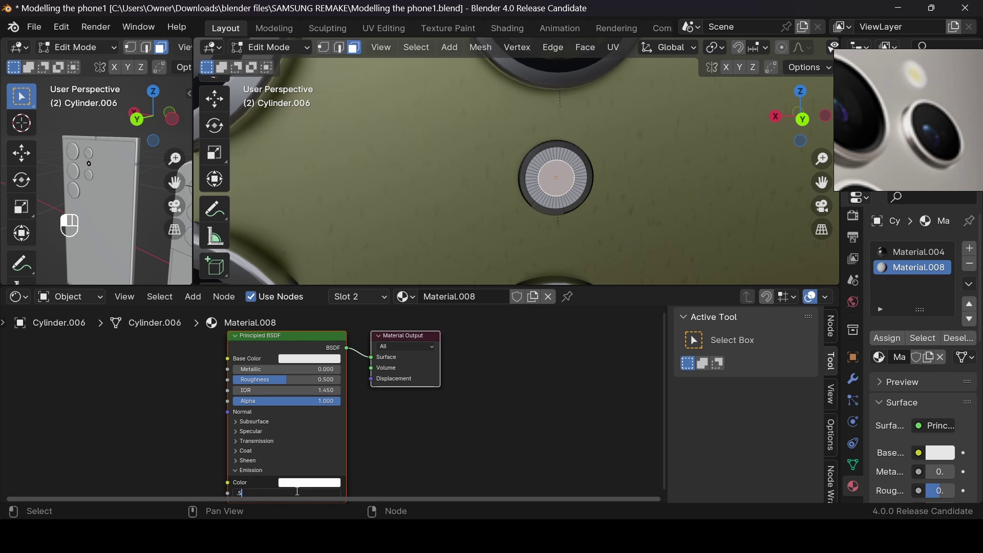
type(".5")
key("Return")
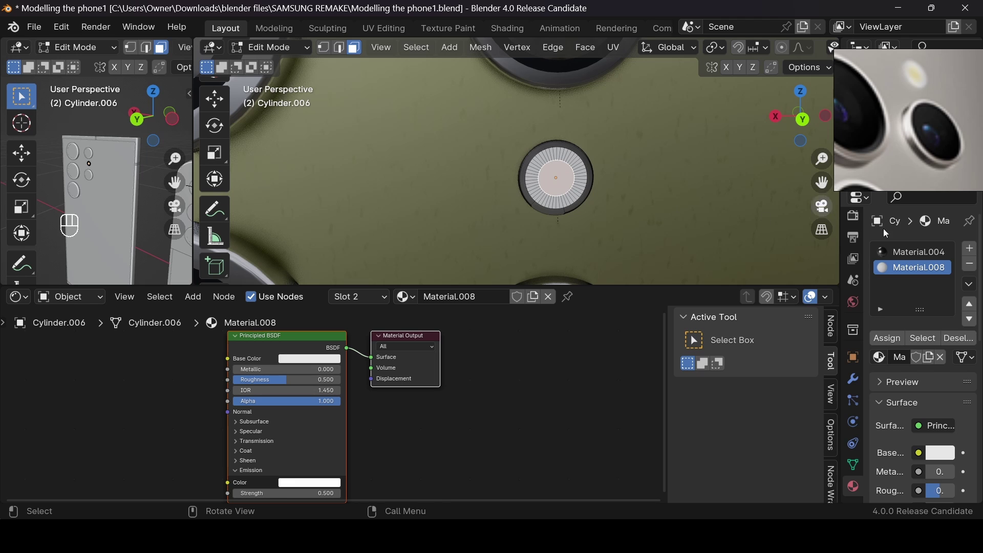
Add a third material slot to the flash disc and put an independent copy of Material.008 in it
left_click(970, 249)
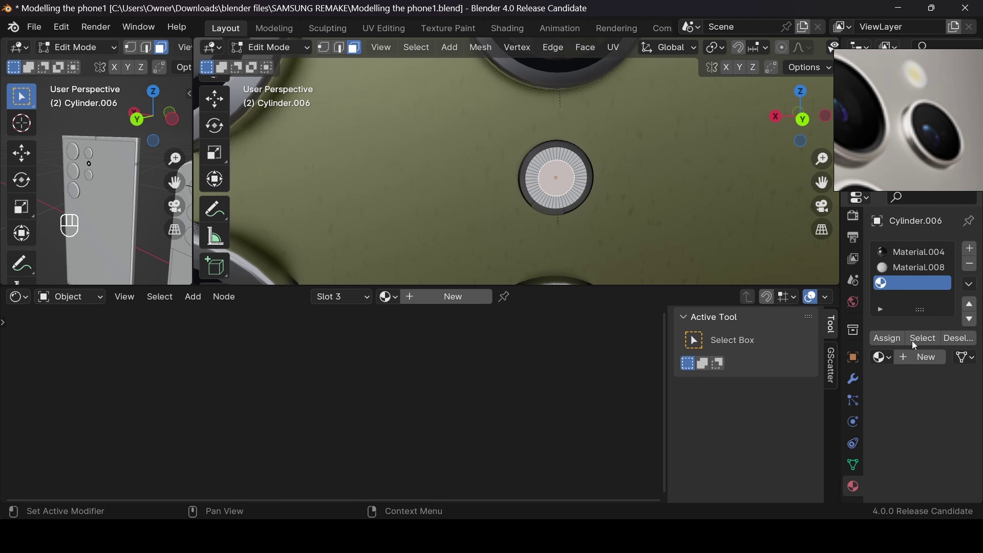
left_click(879, 357)
left_click(803, 317)
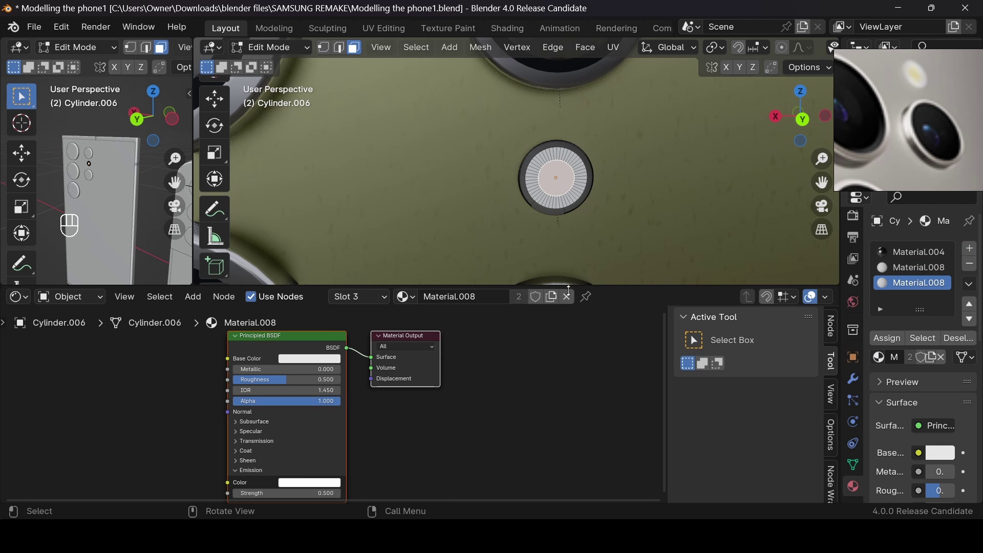
left_click(551, 298)
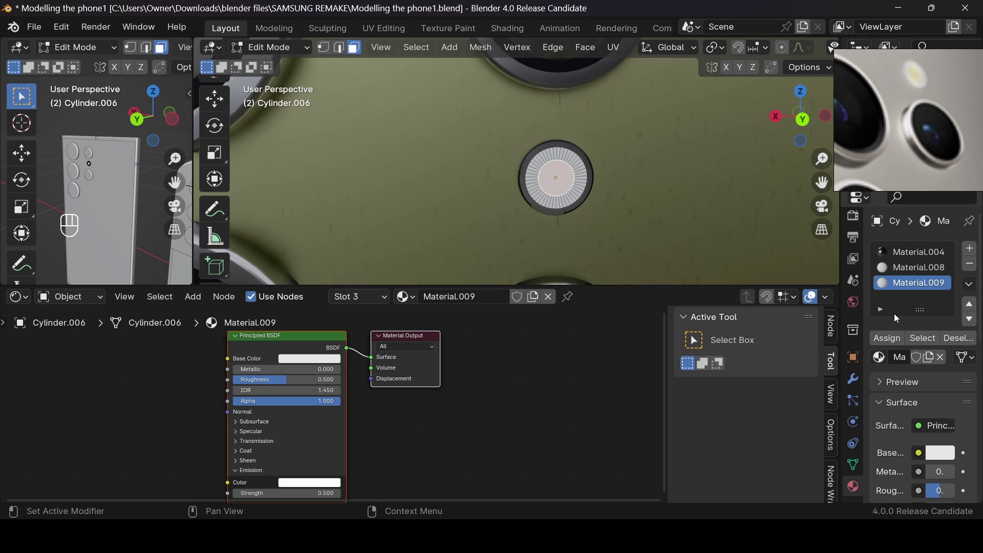
Give the copied flash material emission strength 1 and a pale yellow base color with hue 0.147, saturation 0.726 and value 0.8
left_click(293, 492)
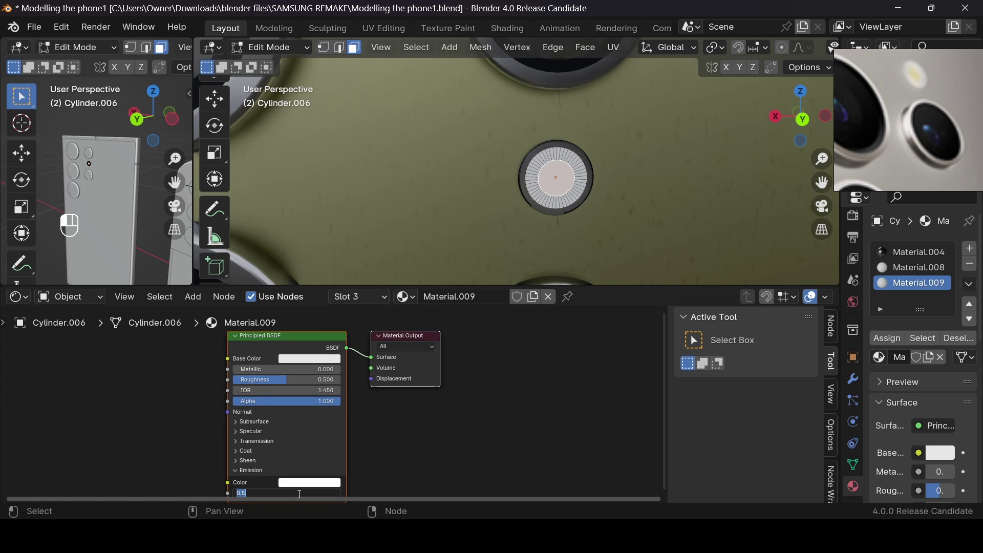
type("1")
key("Return")
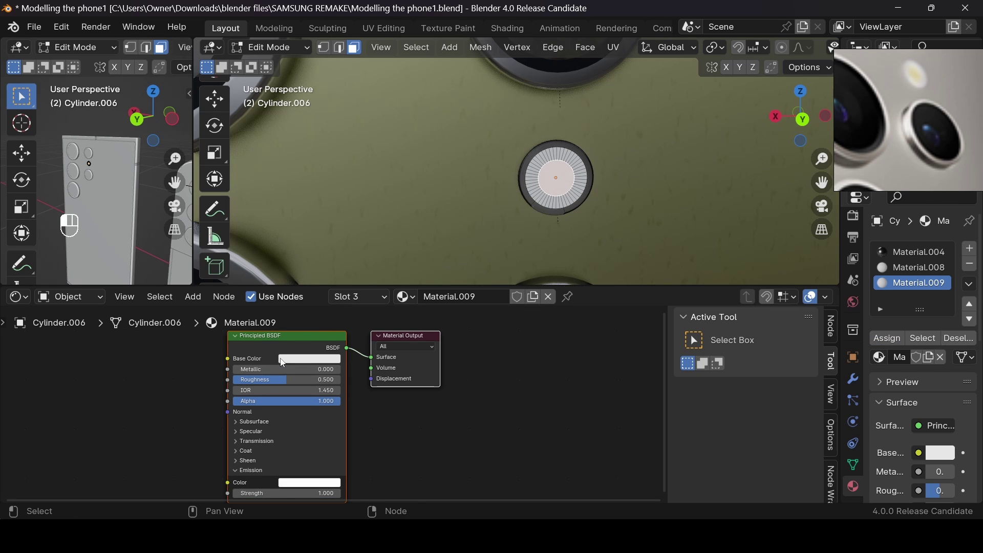
left_click(302, 358)
left_click(315, 257)
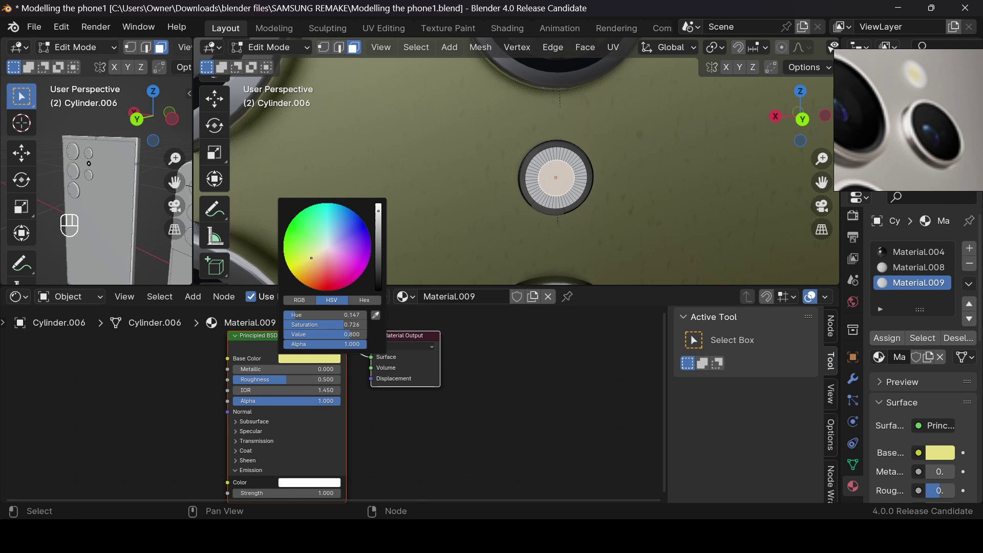
key("Tab")
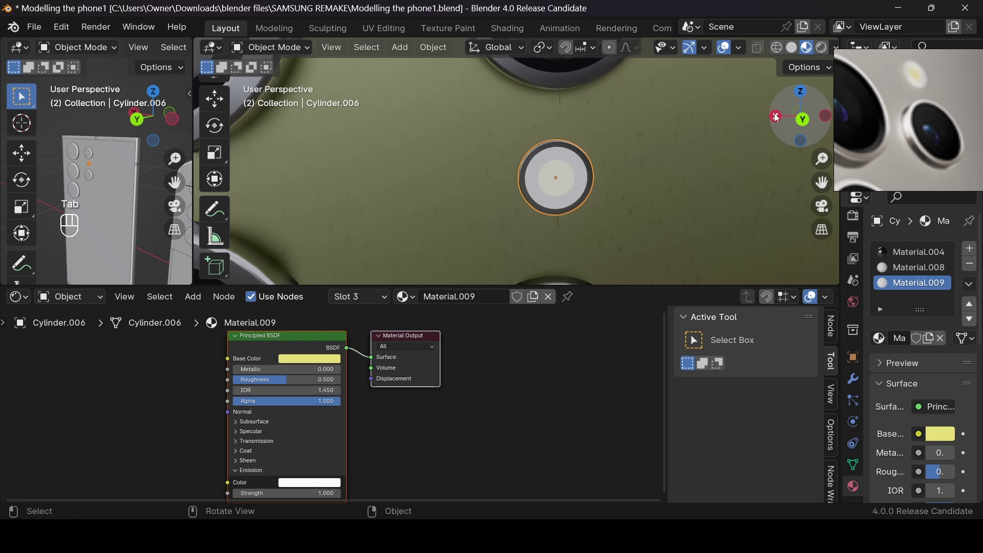
Preview the phone's rear cameras and flash from farther out in rendered viewport shading
left_click_drag(802, 117, 672, 123)
scroll(668, 123, "down", 5)
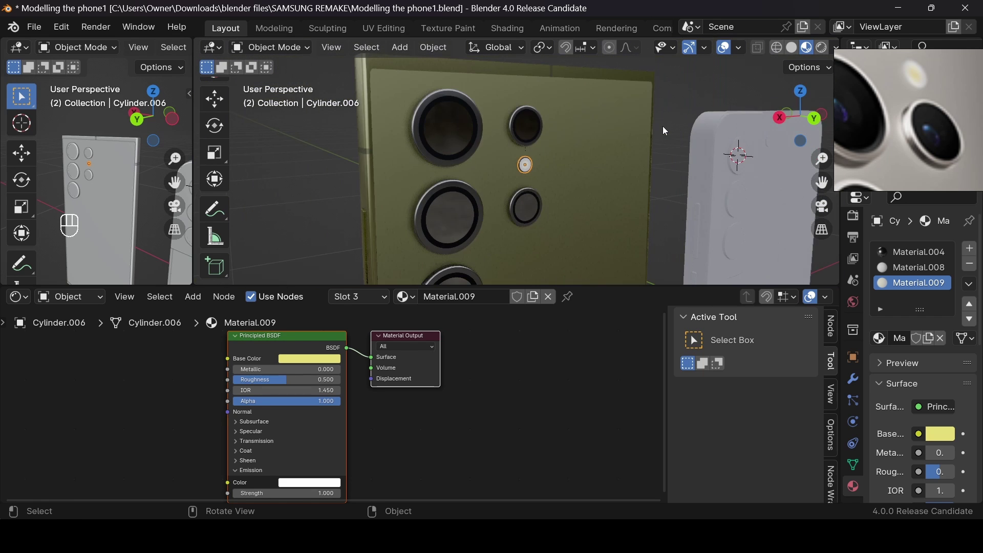
middle_click_drag(733, 123, 784, 118)
left_click_drag(786, 121, 843, 121)
left_click(822, 47)
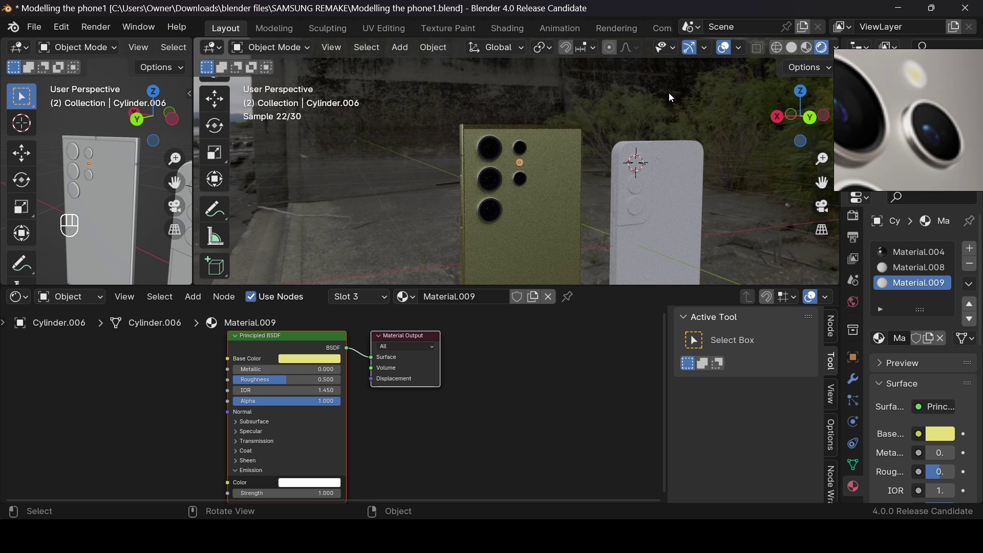
Try a less saturated B color in the phone body's Mix node and undo the change
left_click(539, 189)
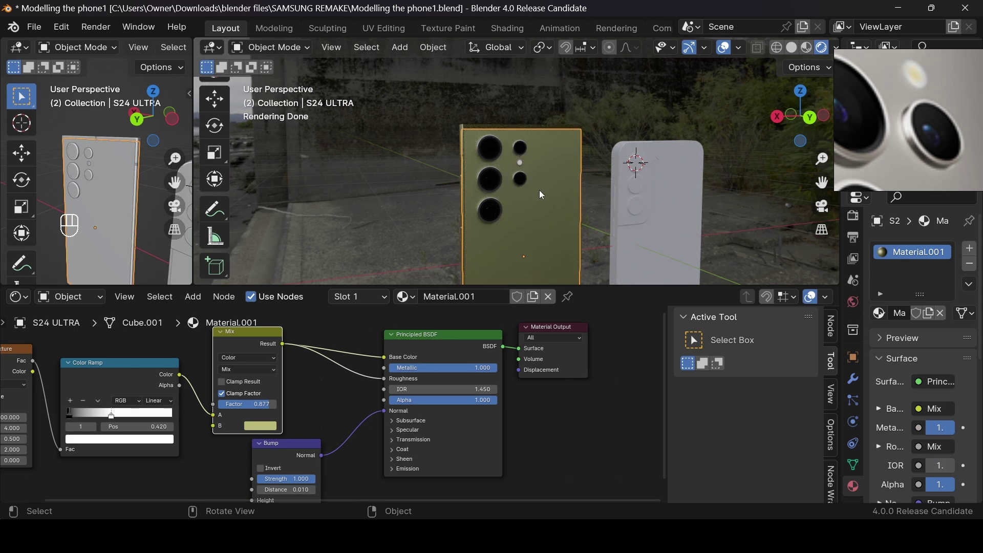
left_click(262, 427)
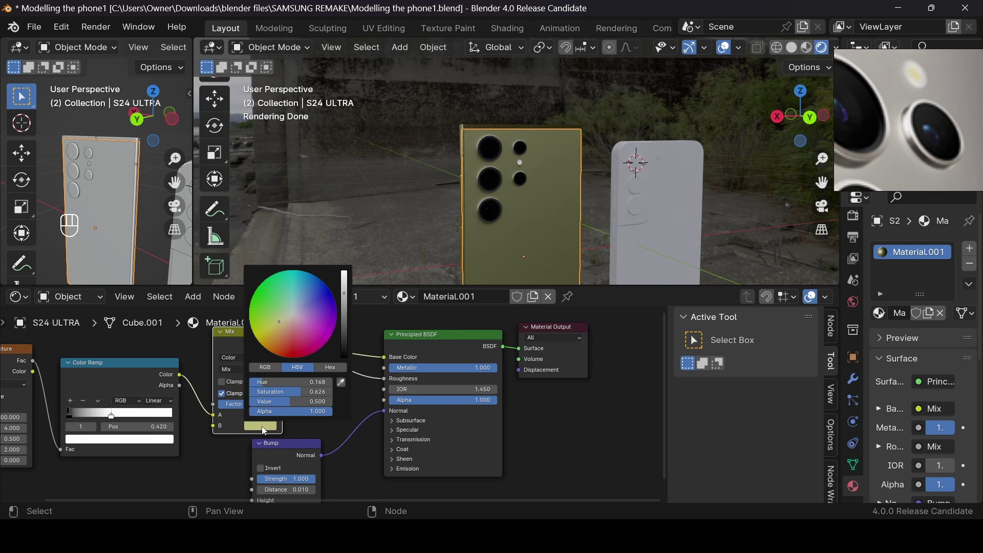
left_click(283, 317)
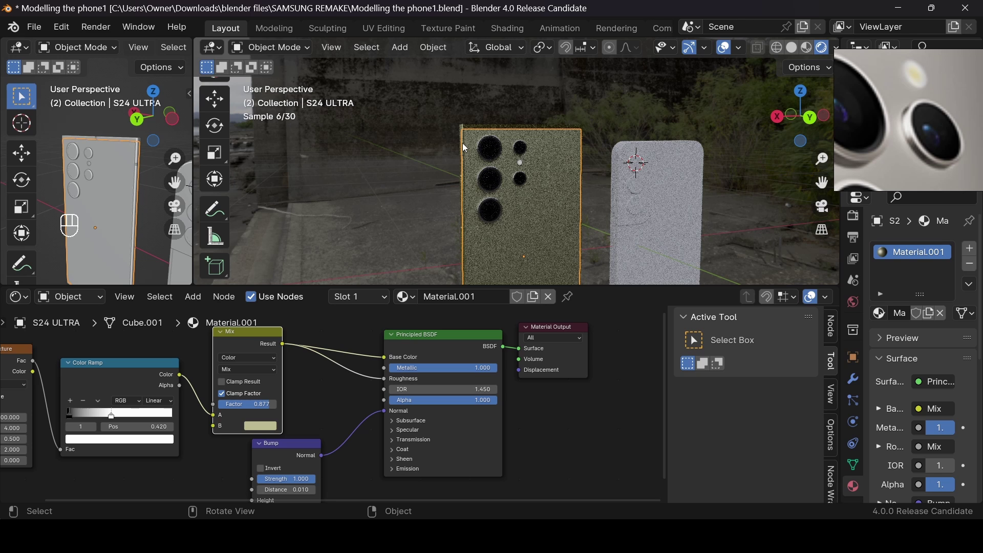
key("ctrl+z")
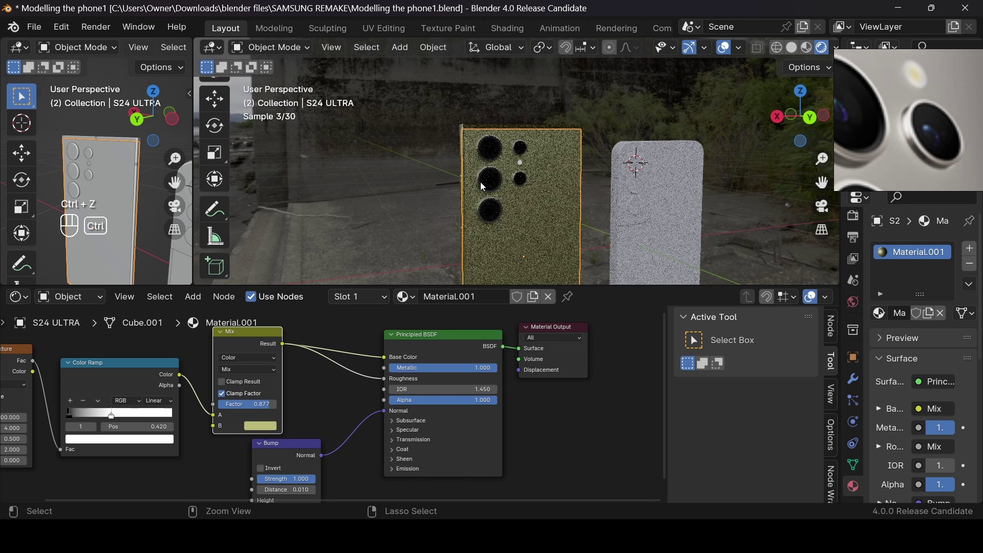
key("ctrl+z")
key("ctrl+z")
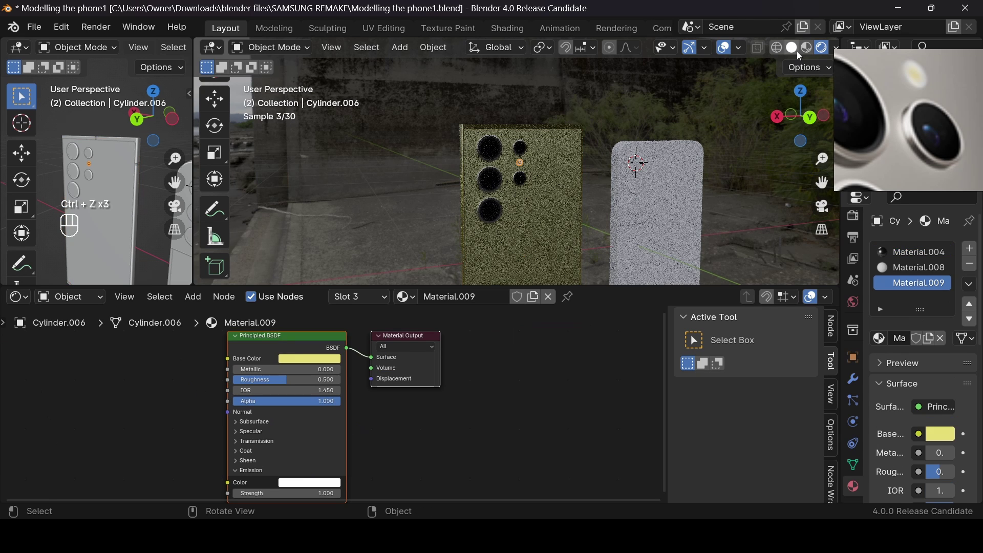
Switch to material preview shading and add two material slots to the front camera disc in Edit Mode
left_click(806, 47)
mouse_move(640, 133)
middle_mouse_down()
mouse_move(430, 129)
mouse_move(367, 223)
middle_mouse_up()
scroll(673, 184, "up", 6)
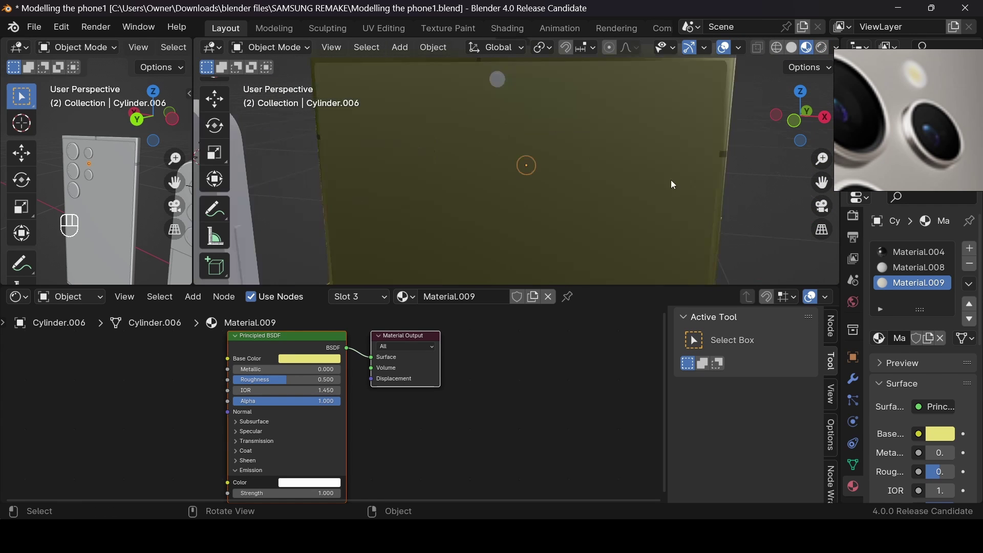
left_click_drag(817, 180, 825, 261)
scroll(610, 185, "up", 7)
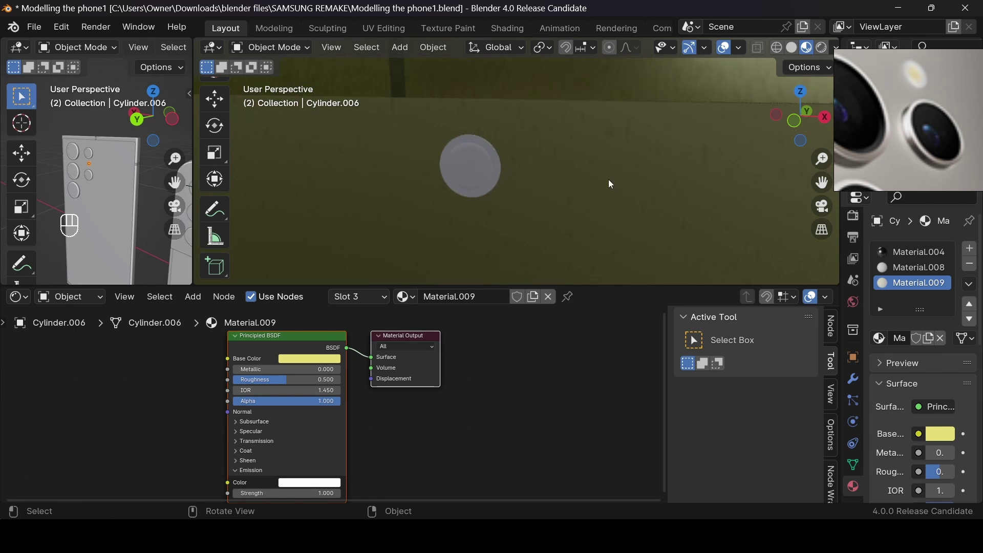
left_click(491, 149)
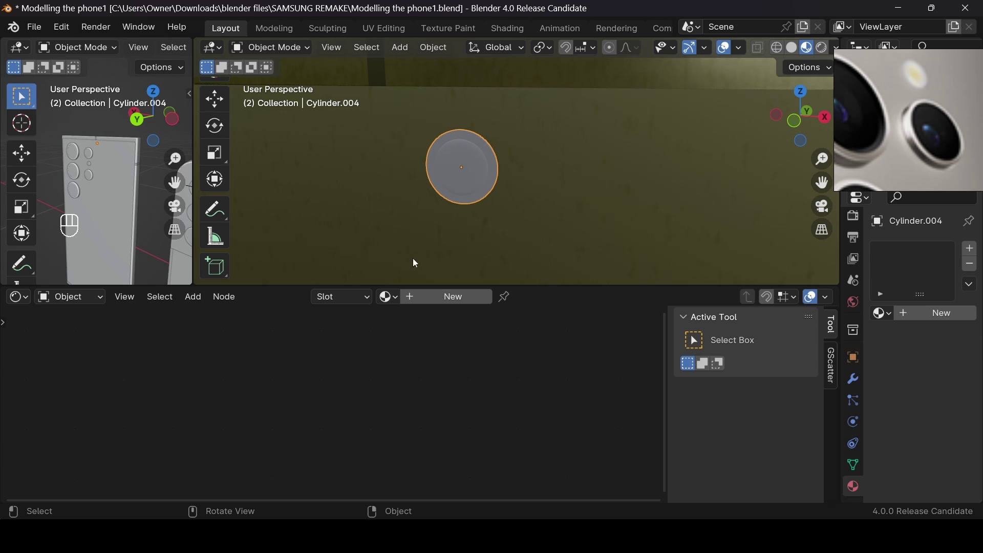
key("Tab")
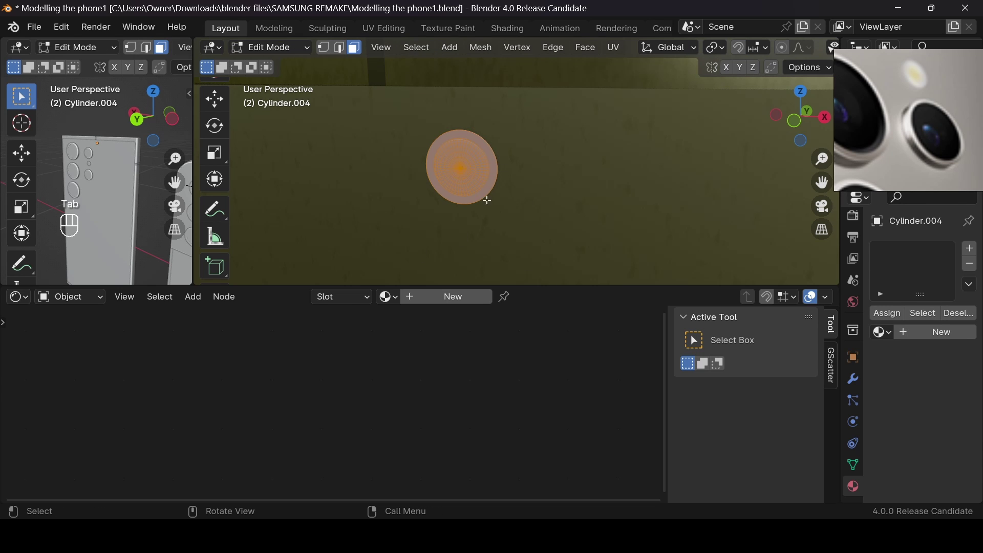
key("alt+a")
key("Tab")
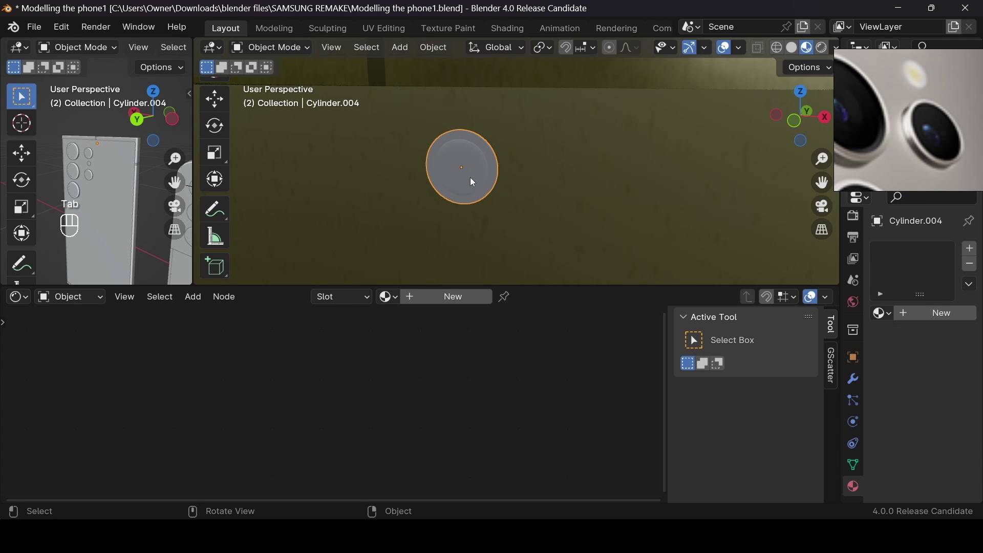
key("Tab")
left_click(972, 250)
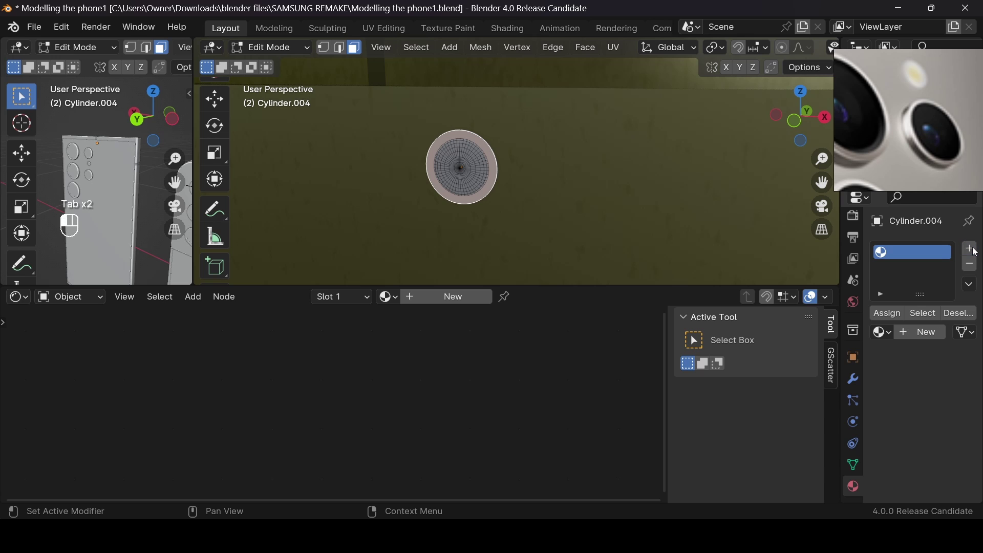
left_click(972, 250)
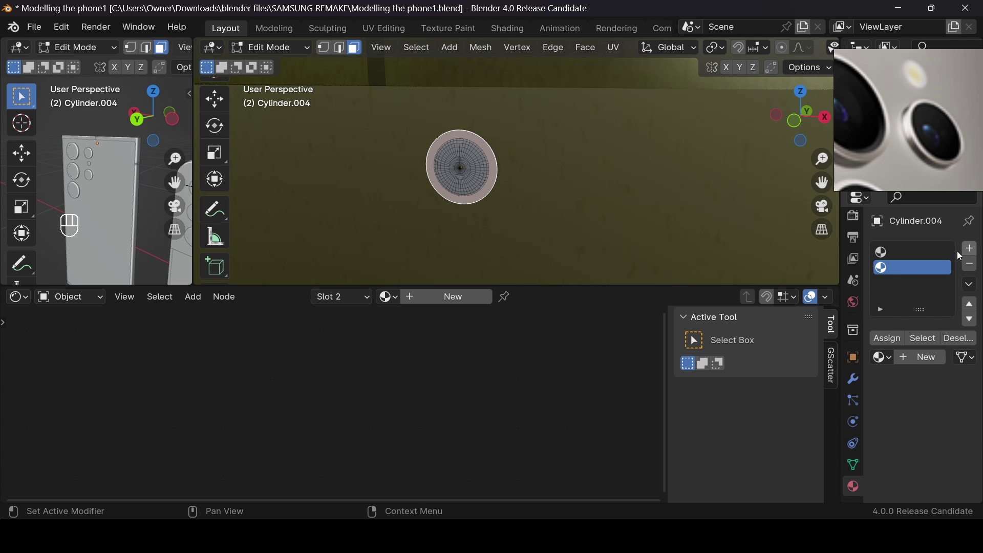
Put the lens material in the front camera's first slot and assign it to the linked inner lens faces
left_click(896, 253)
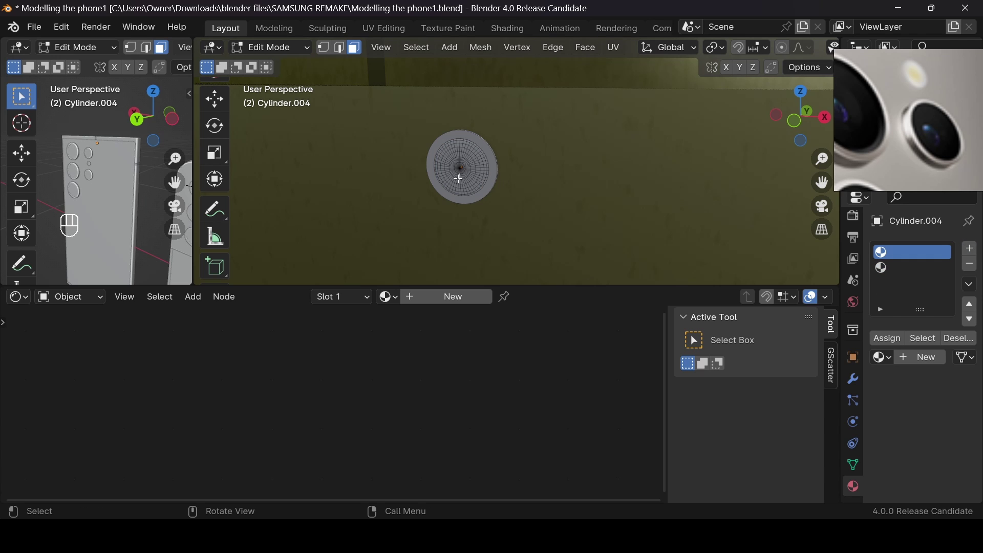
key("l")
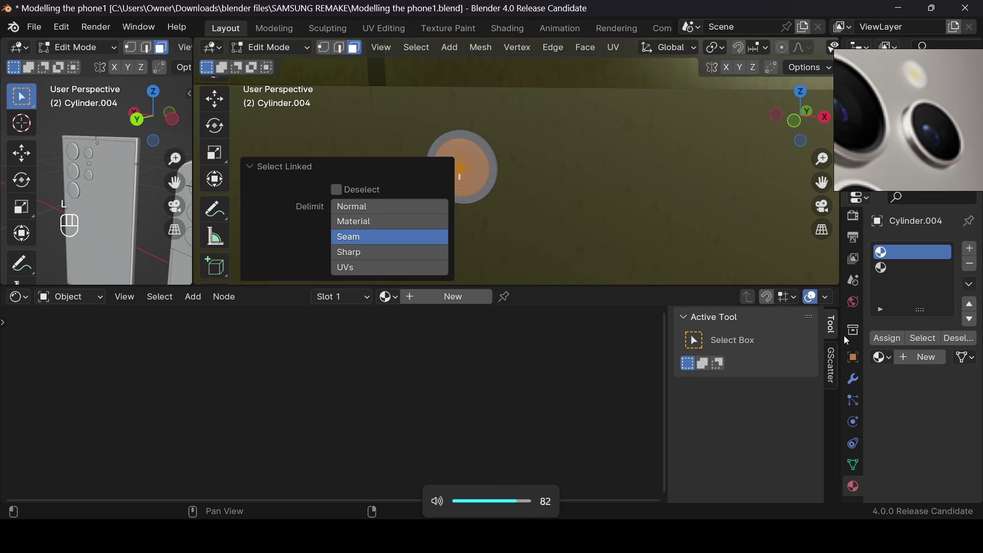
left_click(881, 357)
left_click(768, 181)
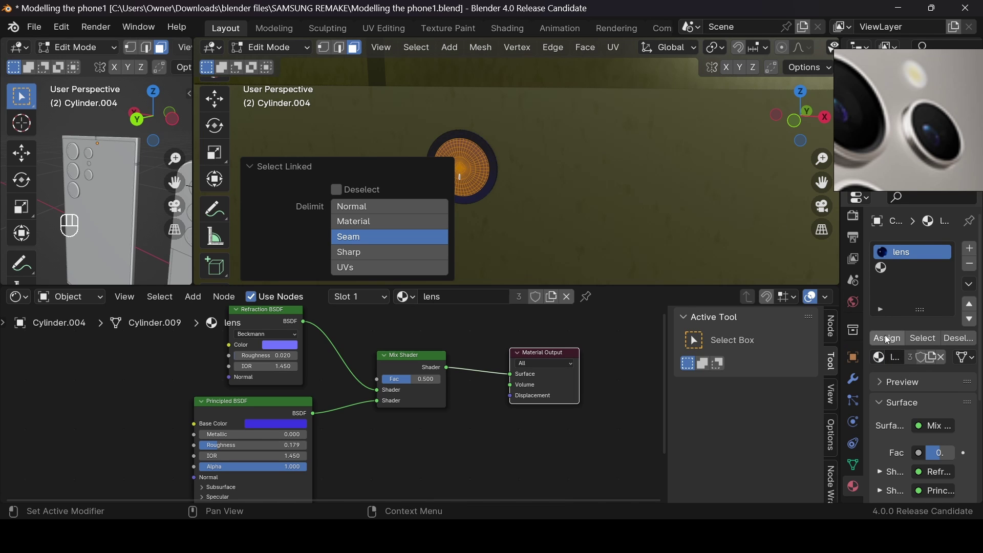
left_click(887, 340)
Assign Material.005 from the second slot to the front camera's outer ring and return to Object Mode
left_click(481, 196)
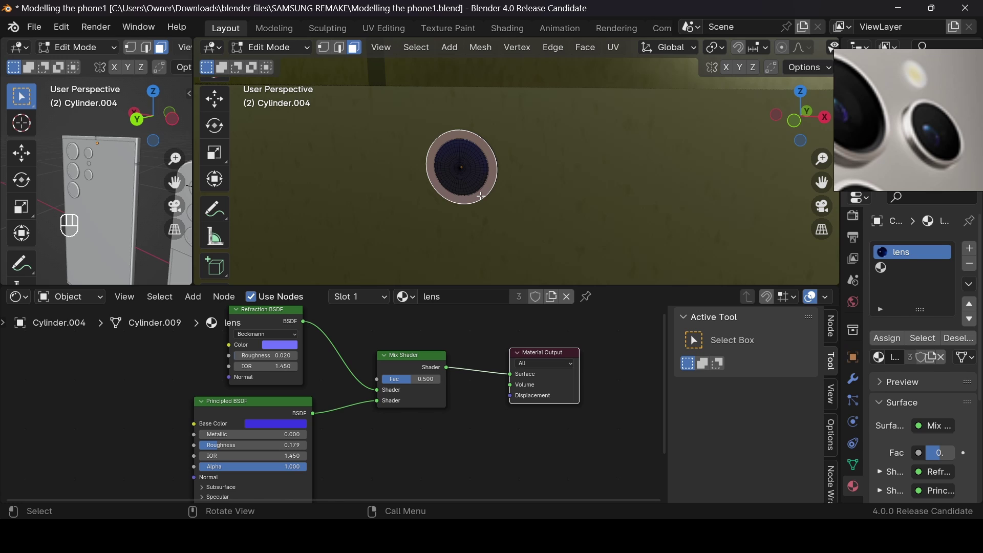
key("l")
left_click(911, 268)
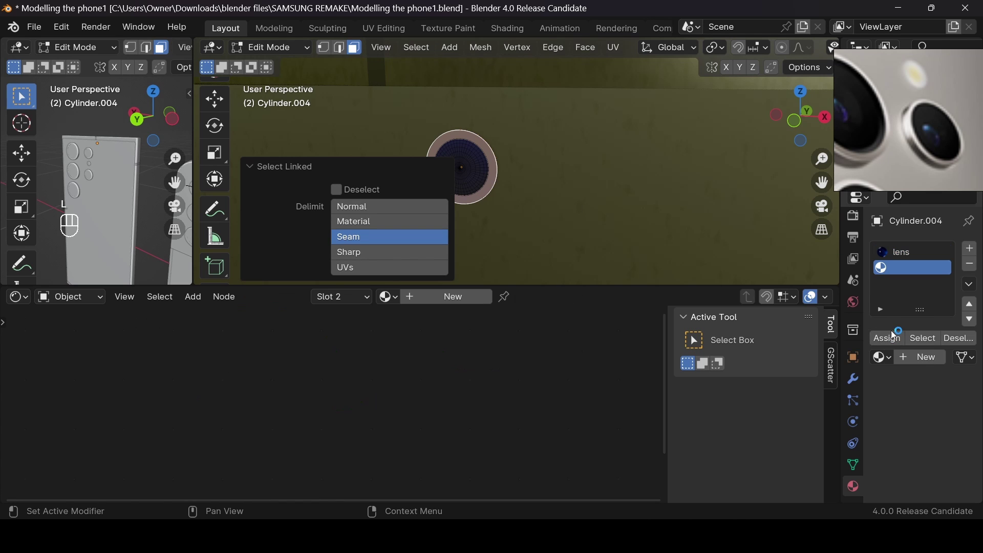
left_click(884, 357)
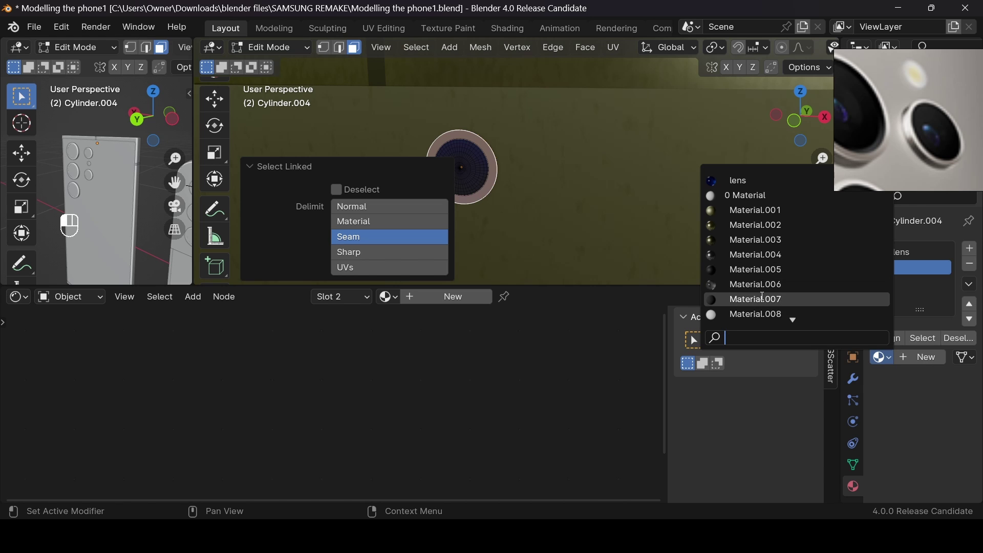
left_click(756, 270)
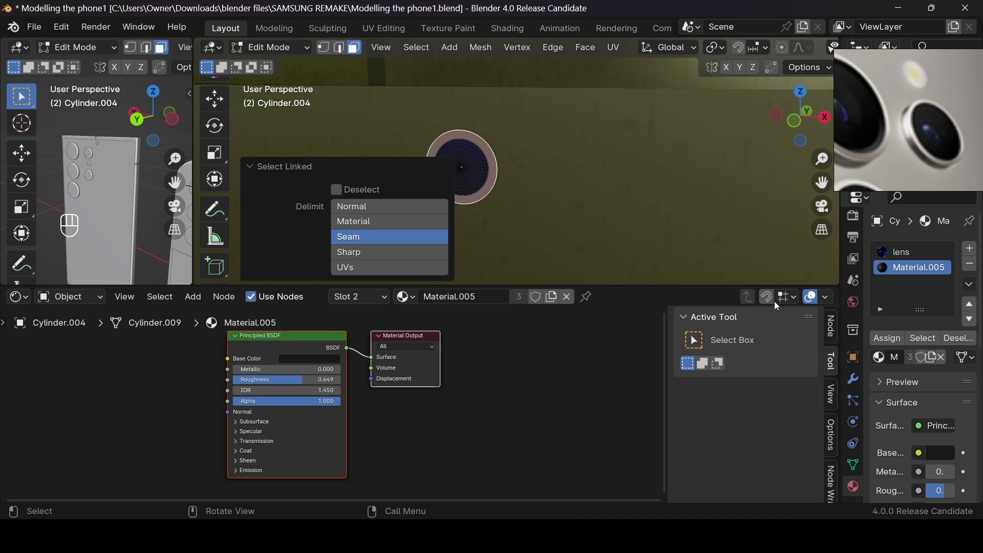
left_click(888, 338)
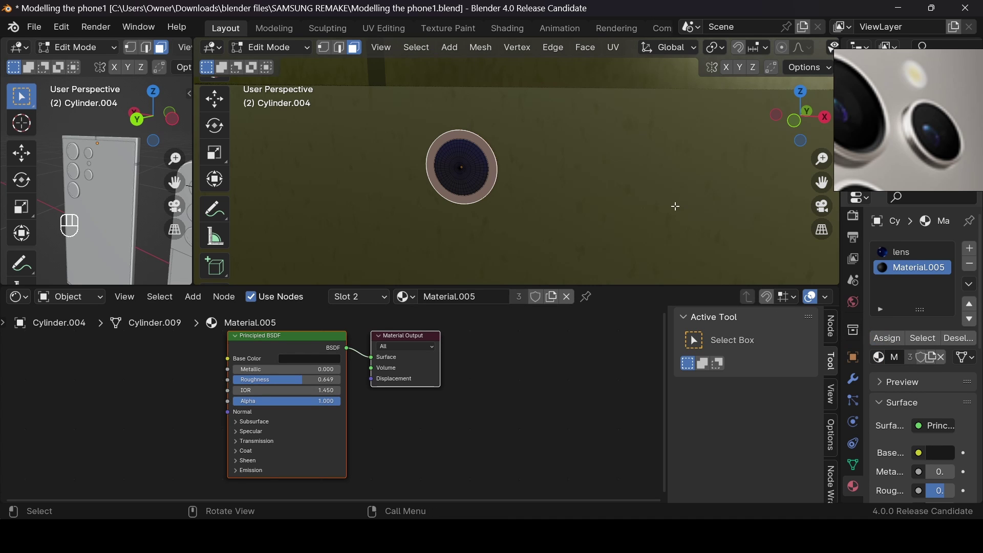
key("Tab")
Select the S24 ULTRA body from the front and examine the screen border in the phone reference image
scroll(650, 184, "down", 5)
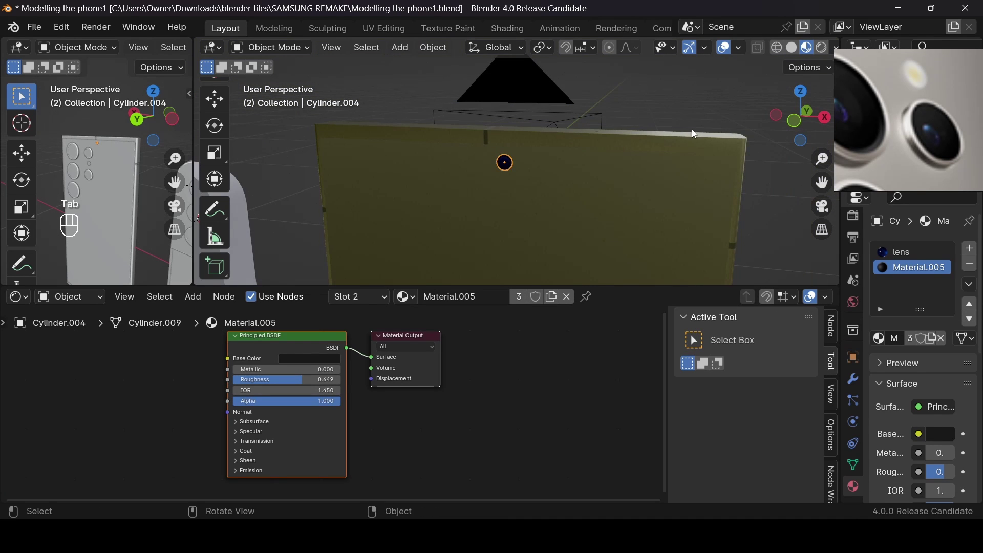
left_click_drag(827, 140, 819, 137)
left_click_drag(502, 158, 522, 156)
middle_click_drag(745, 146, 563, 208)
left_click(563, 207)
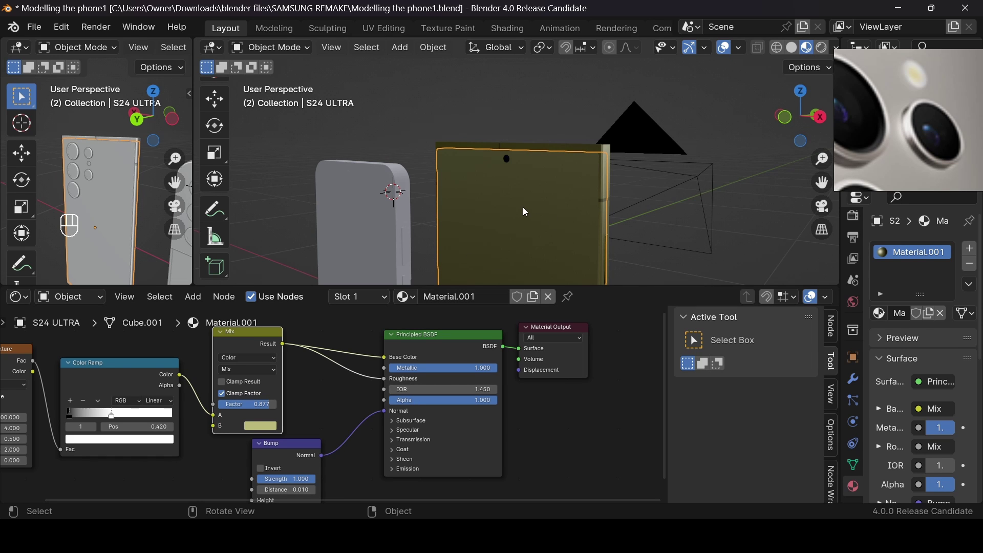
scroll(911, 120, "down", 6)
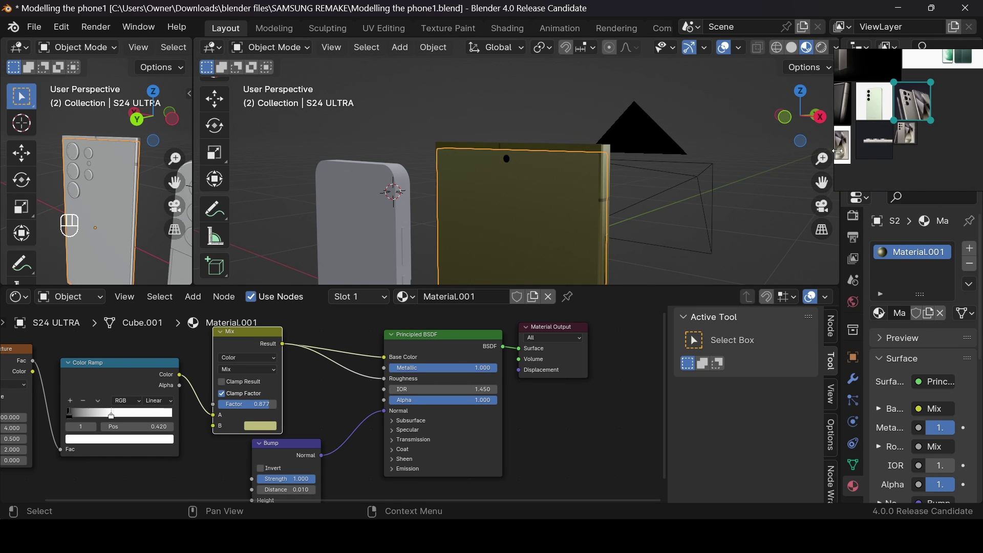
scroll(921, 105, "up", 6)
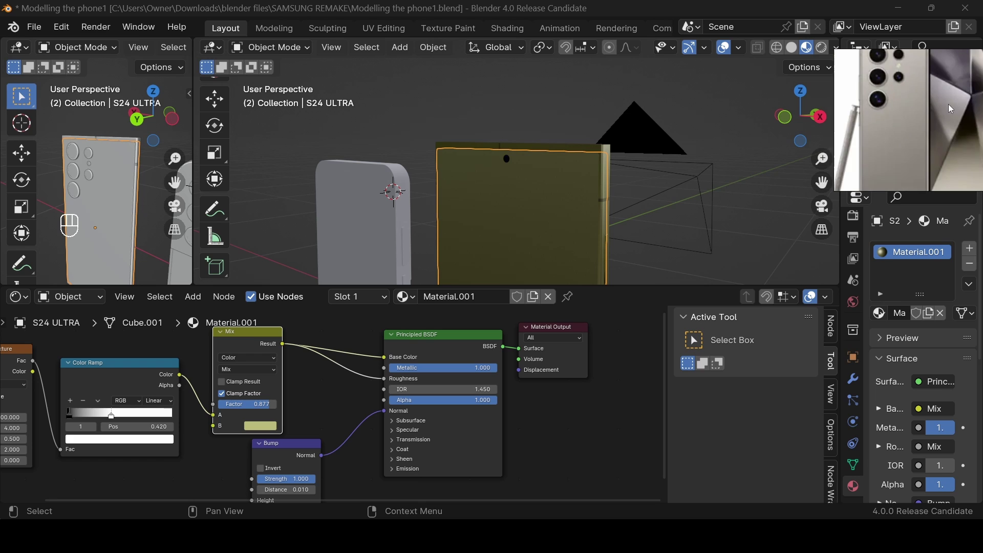
scroll(949, 109, "down", 6)
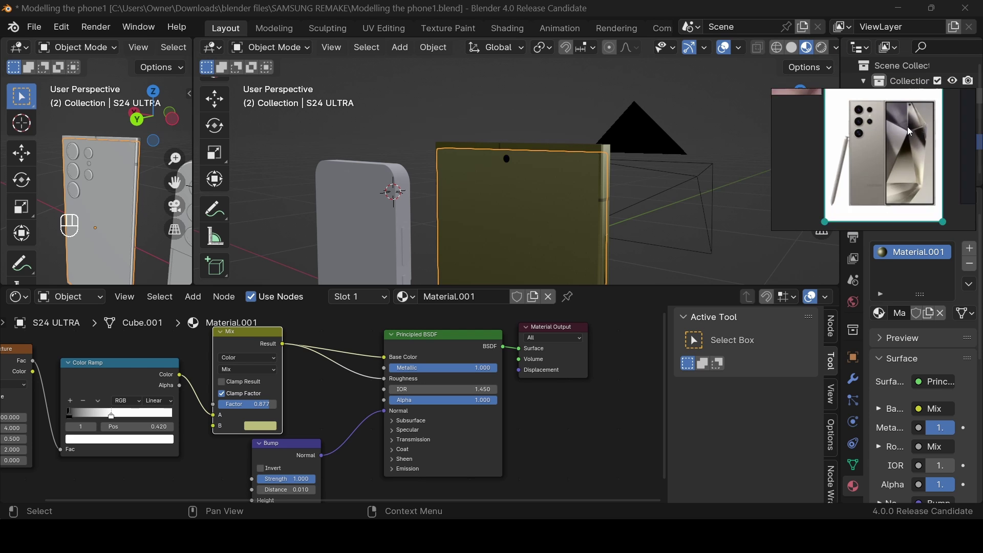
scroll(907, 127, "down", 2)
left_click_drag(898, 129, 910, 131)
right_click_drag(910, 131, 944, 120)
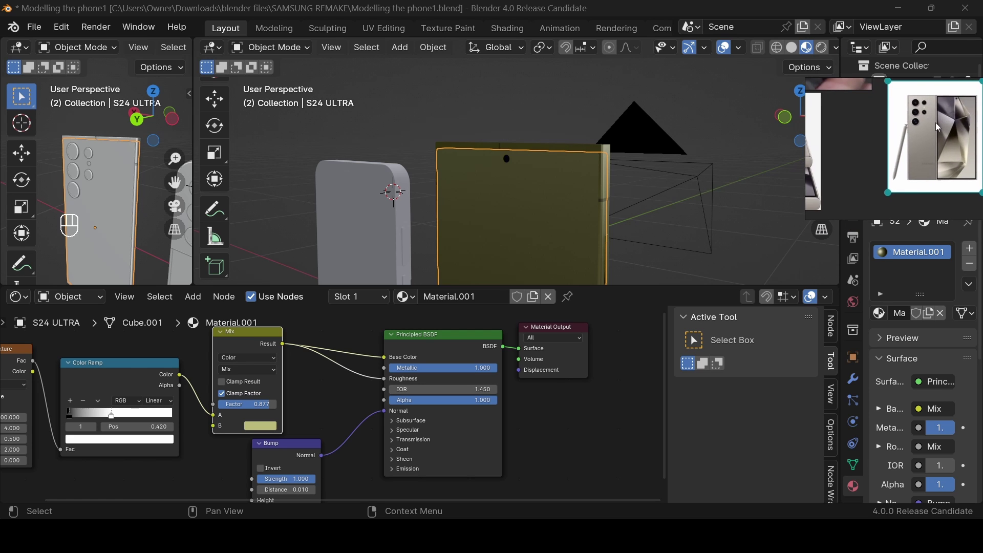
scroll(934, 121, "up", 8)
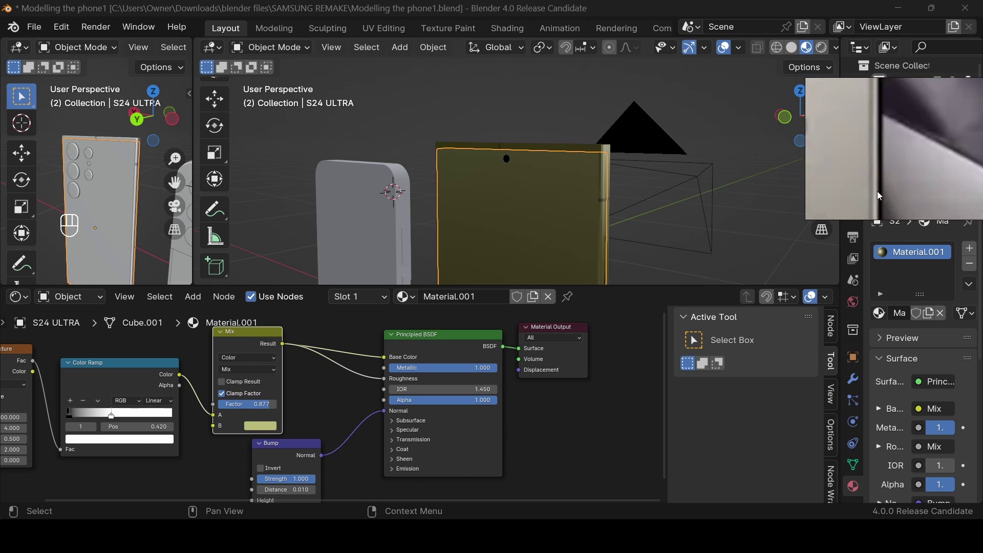
middle_click_drag(877, 192, 837, 261)
middle_click_drag(880, 124, 840, 145)
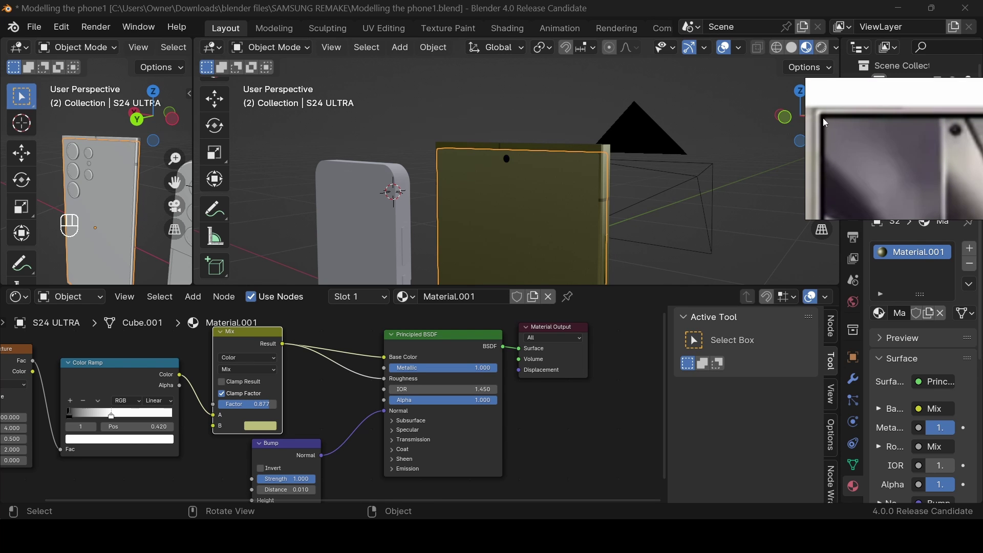
scroll(885, 150, "down", 8)
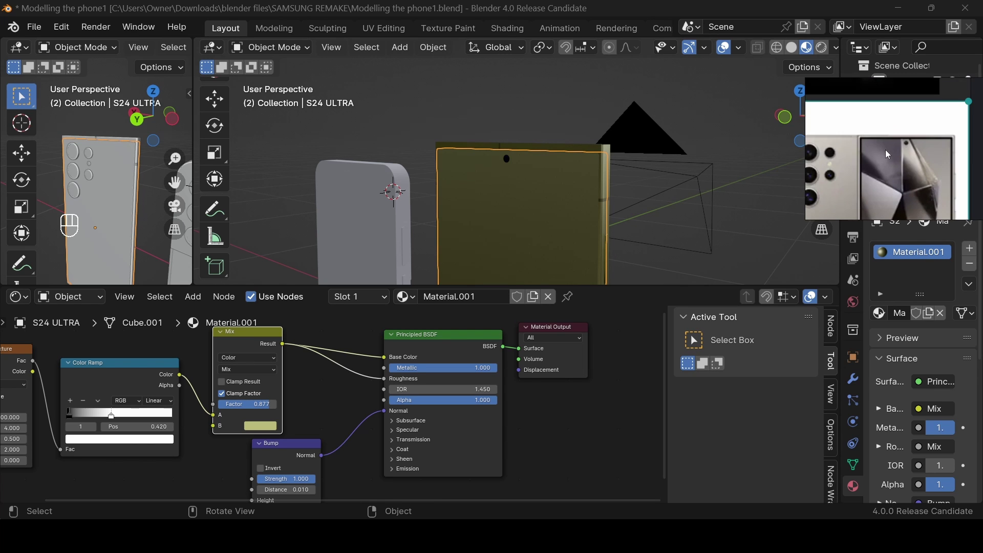
Inset the phone body's front screen face by about 0.0098 m in front view
key("Tab")
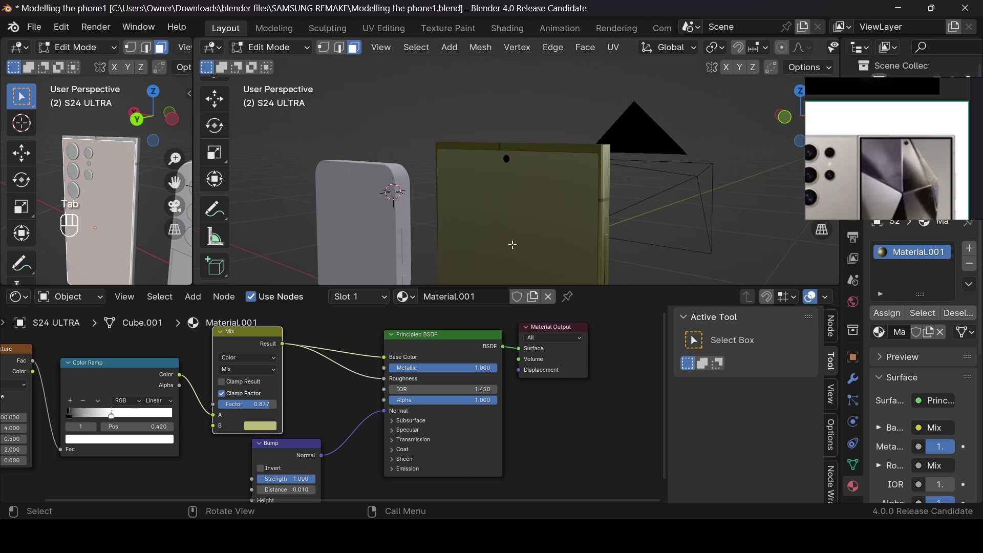
key("3")
left_click(532, 241)
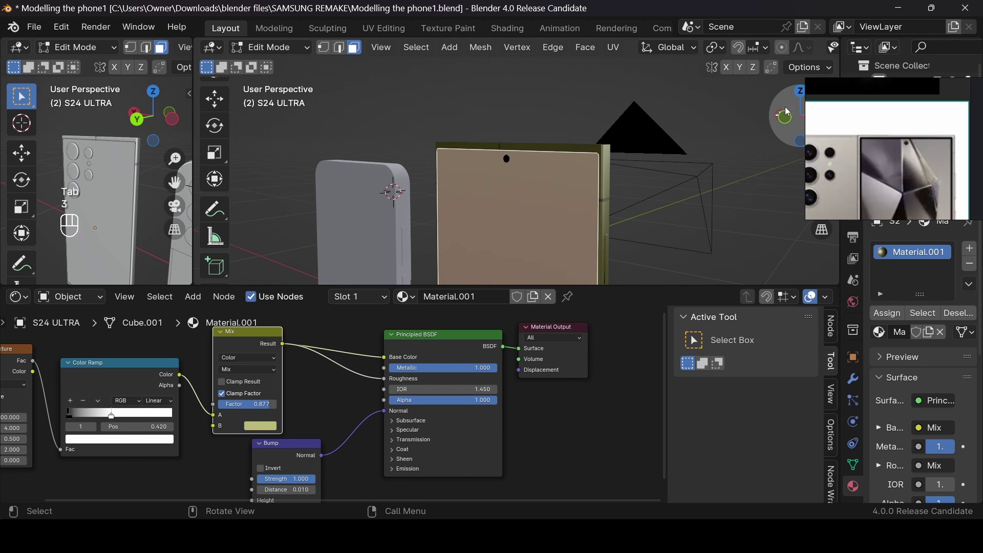
left_click(787, 120)
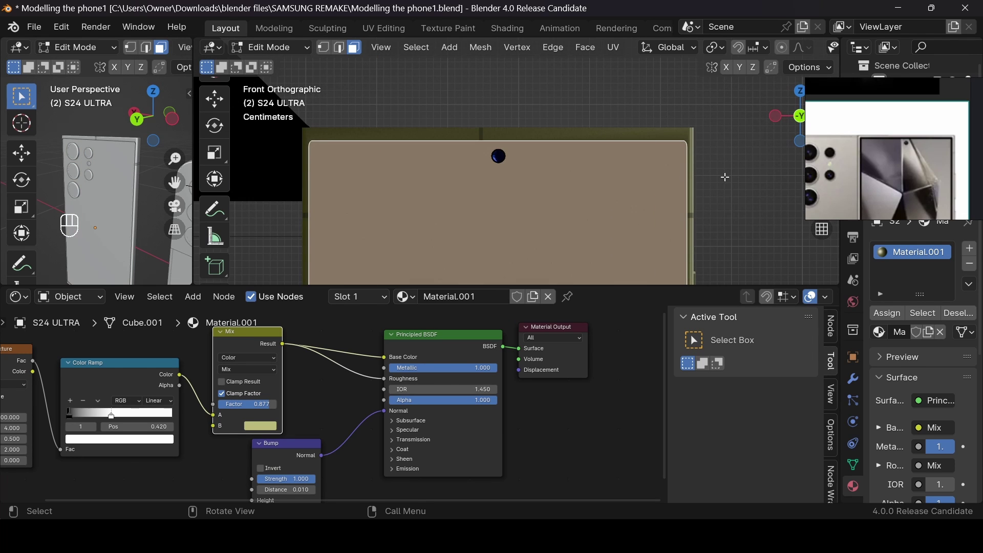
key("i")
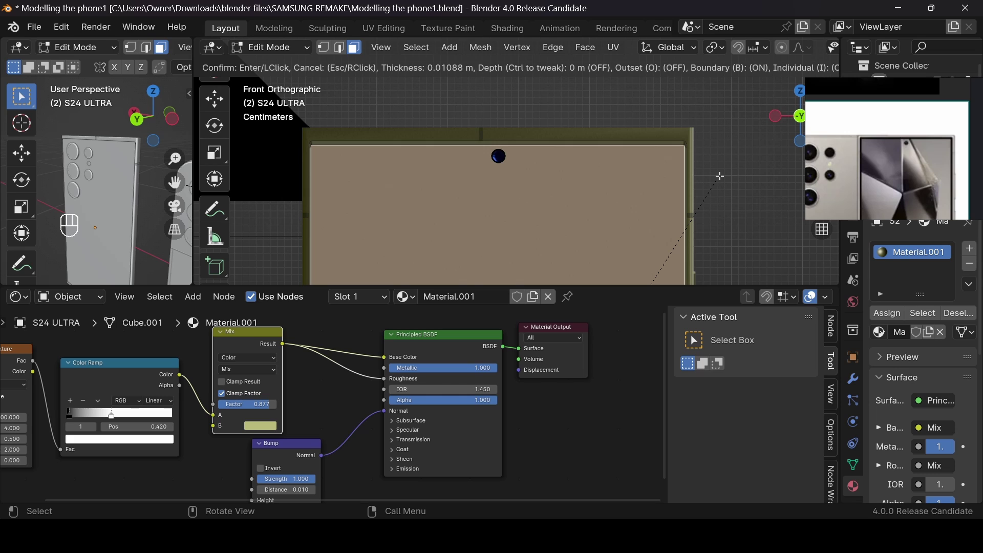
left_click(720, 176)
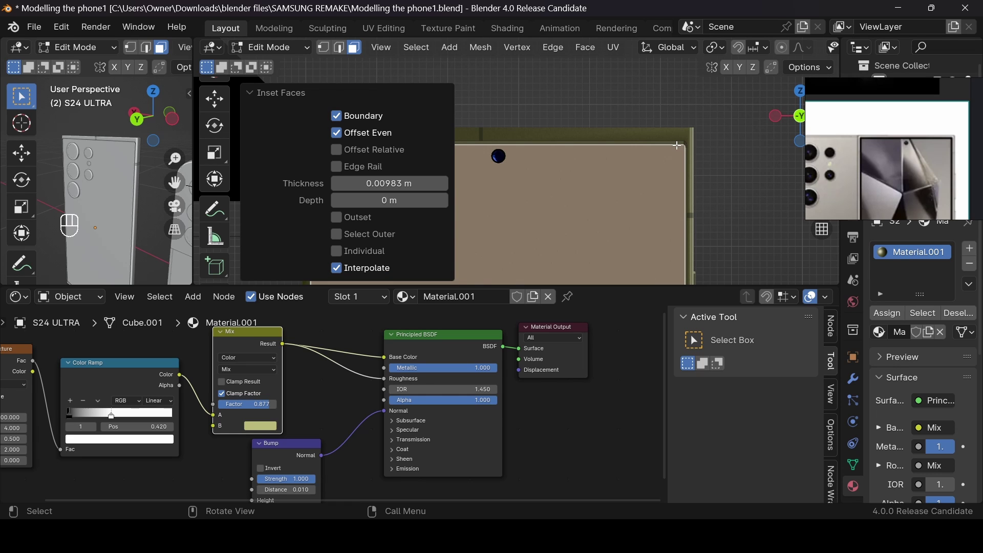
Assign the existing Material.005 in a new second slot to the thin border faces around the S24 ULTRA's front screen and return to Object Mode
left_click(676, 144, "alt")
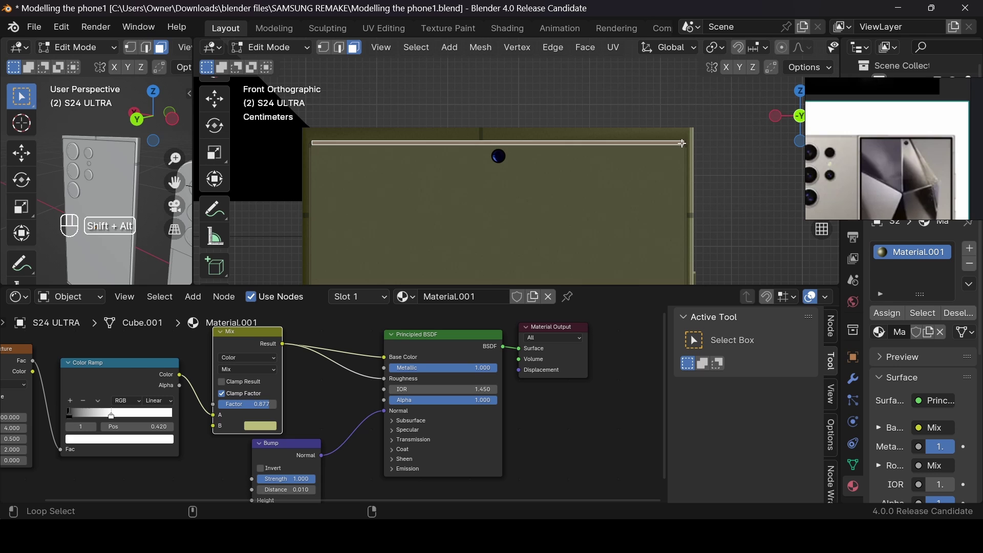
left_click(685, 143, "alt+shift")
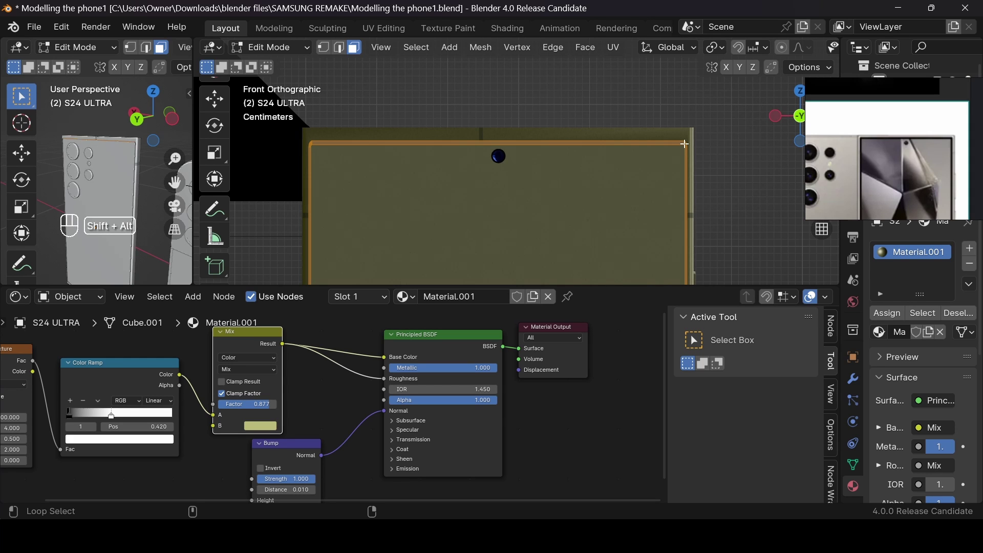
scroll(455, 182, "down", 6)
scroll(542, 232, "up", 3)
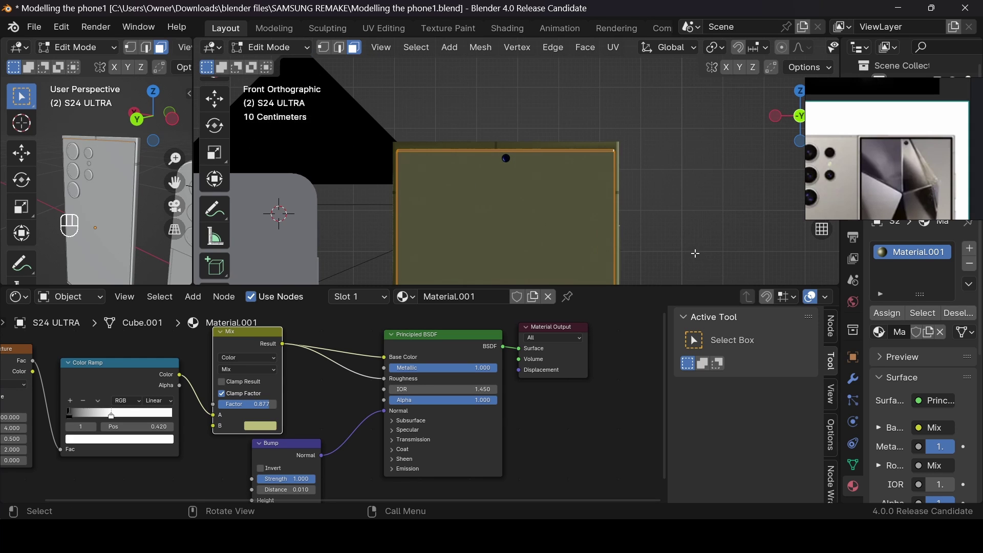
left_click(972, 253)
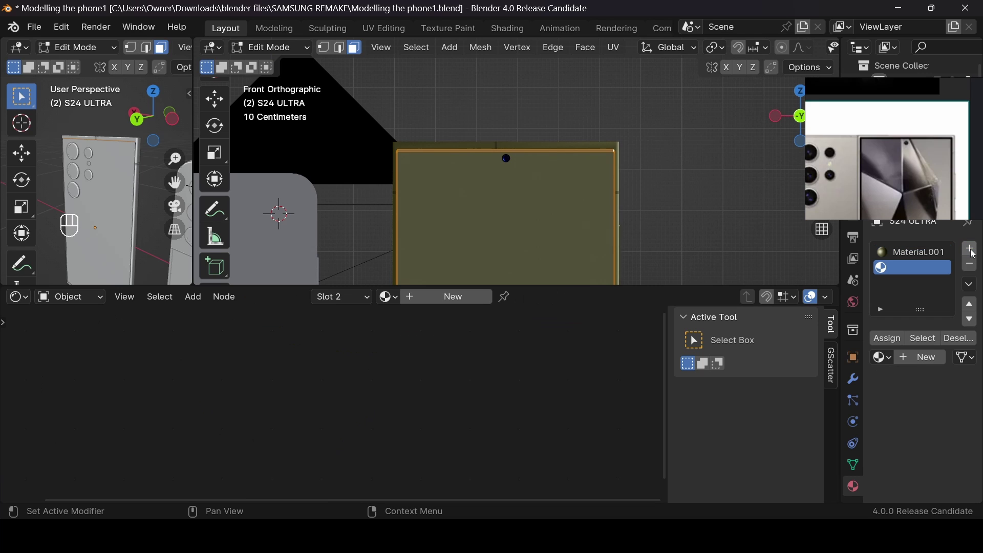
left_click(885, 357)
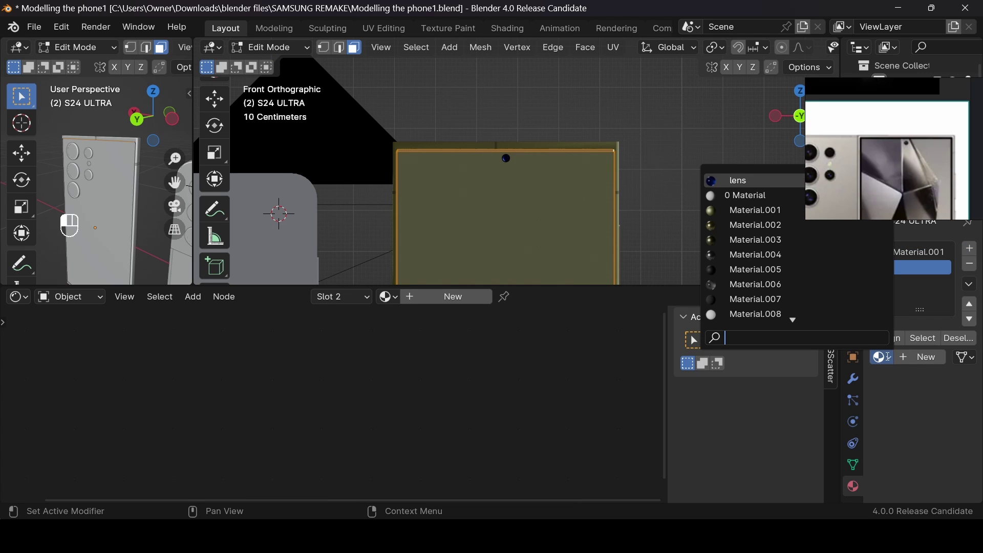
left_click(786, 270)
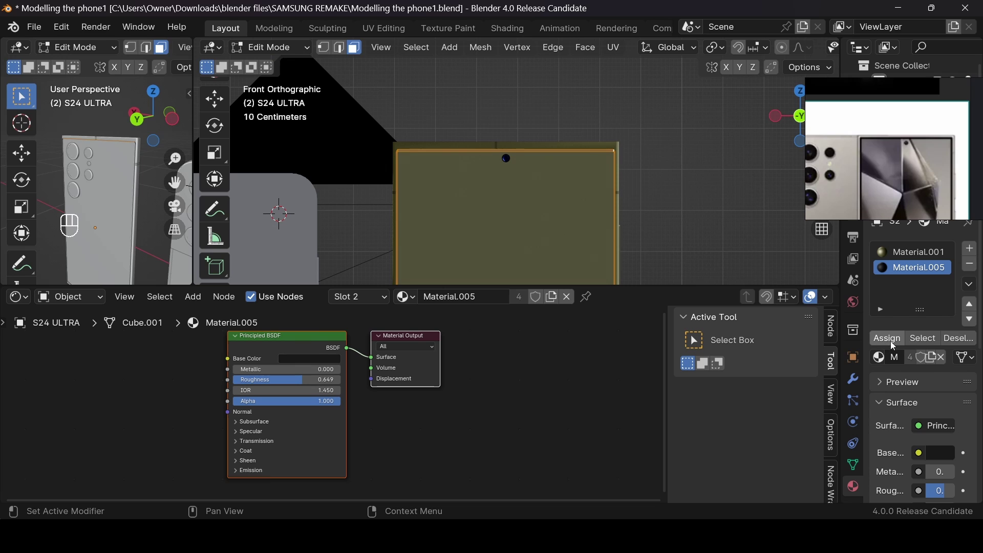
key("Tab")
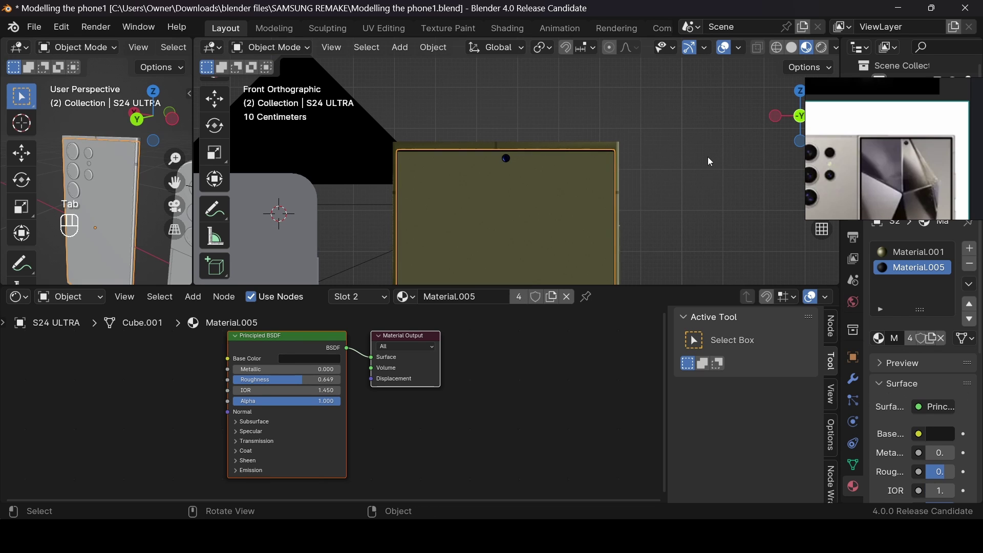
Scale the S24 ULTRA's inner front screen face down to about 0.993 and return to Object Mode
key("Tab")
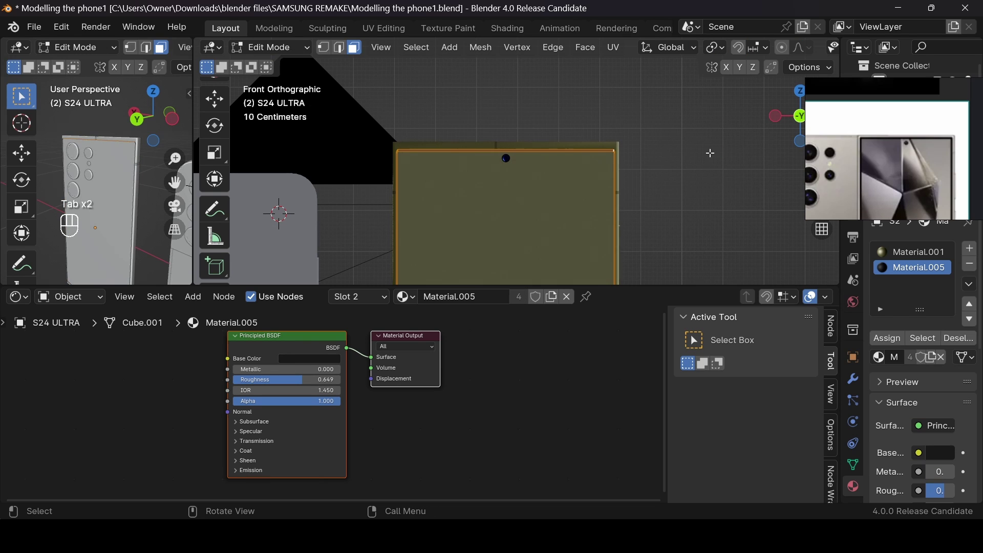
left_click(595, 183)
key("s")
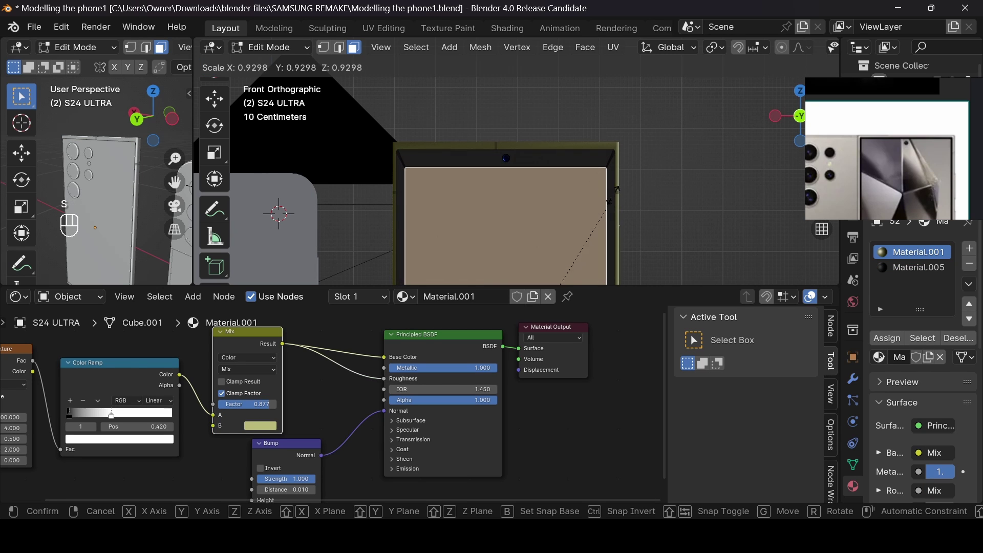
left_click(637, 184)
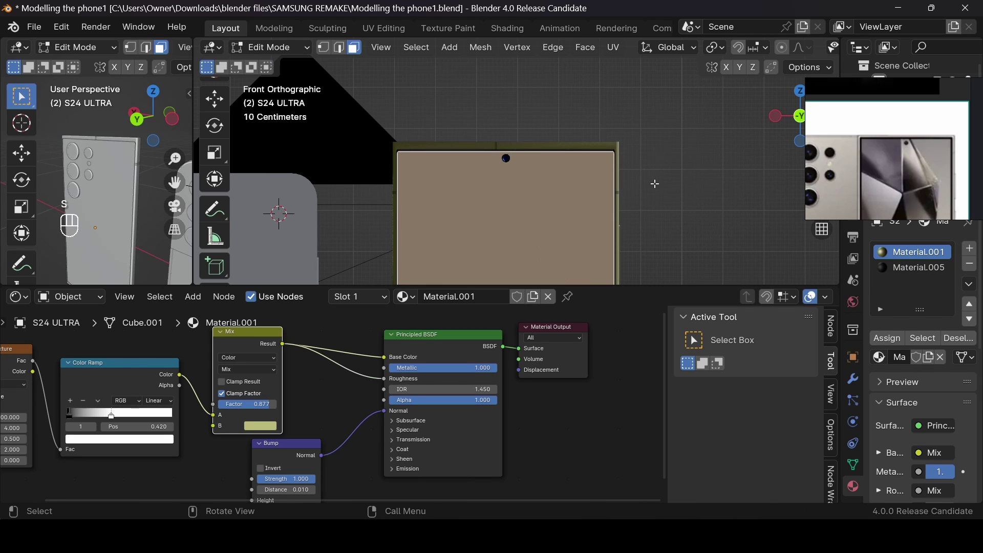
key("s")
key("s")
left_click(646, 188)
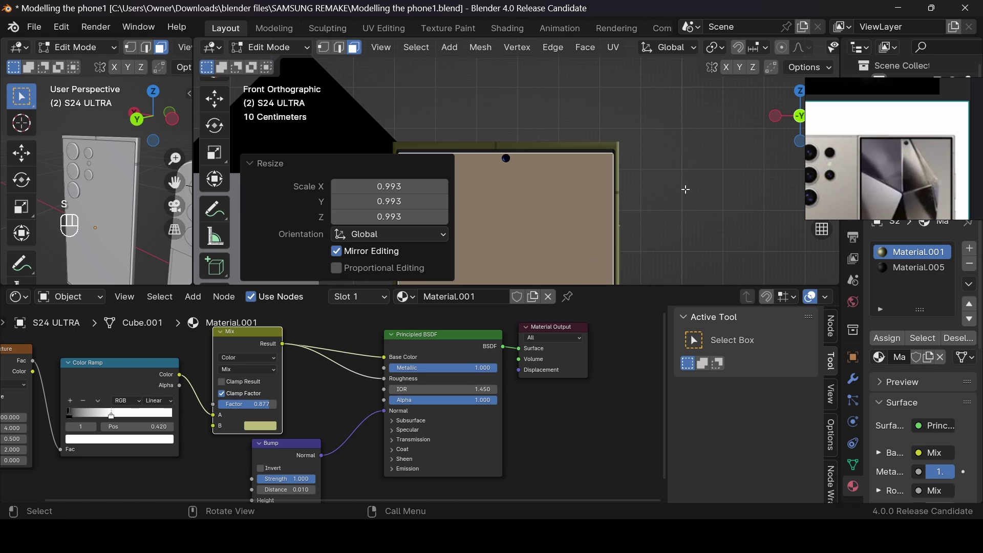
key("Tab")
With the S24 ULTRA's front screen face selected, create a new material named screen in a third slot
left_click_drag(794, 129, 590, 200)
key("Tab")
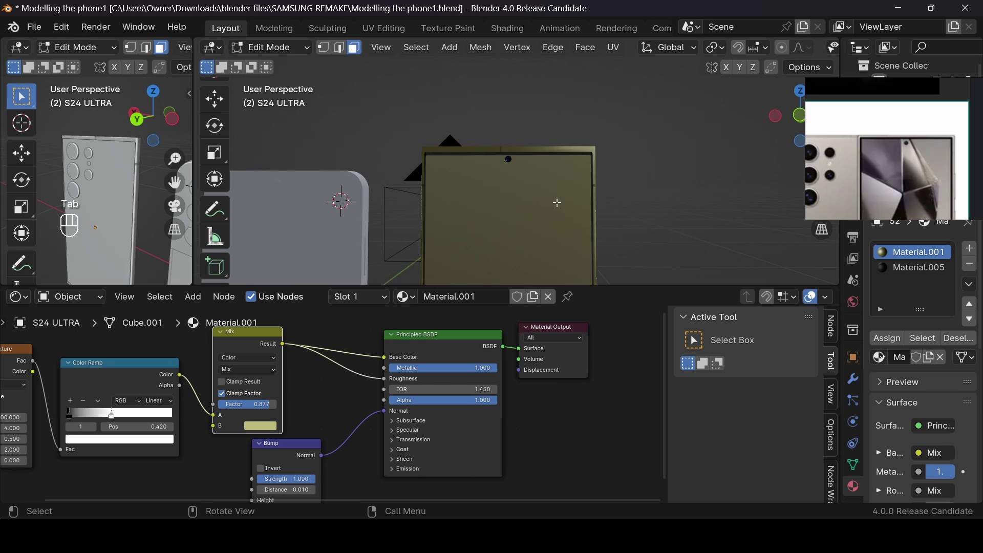
left_click(557, 202)
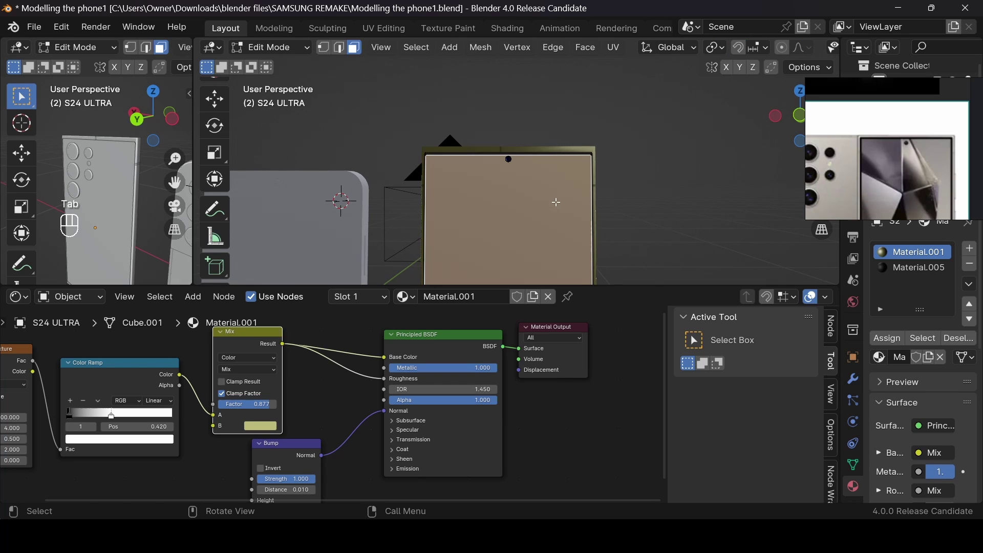
left_click(970, 249)
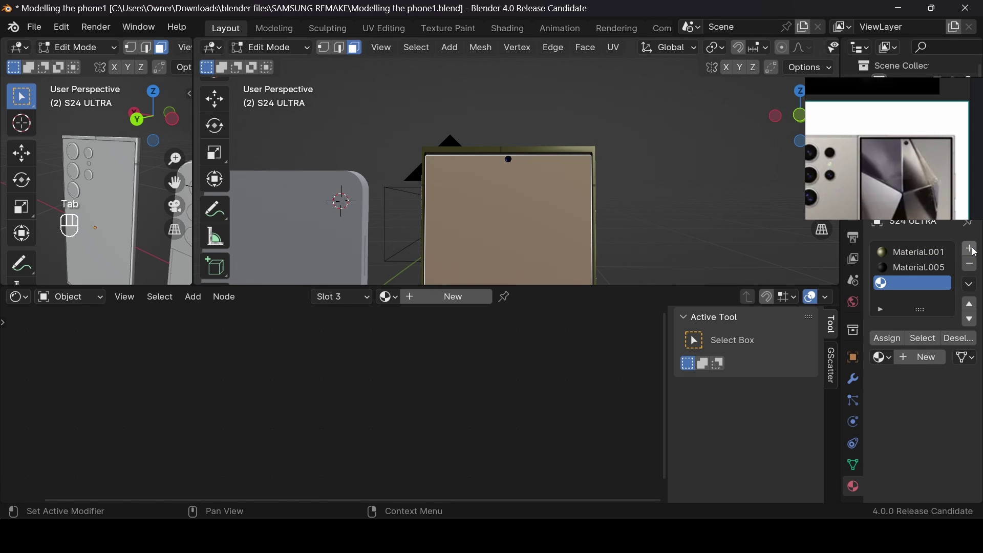
left_click(929, 358)
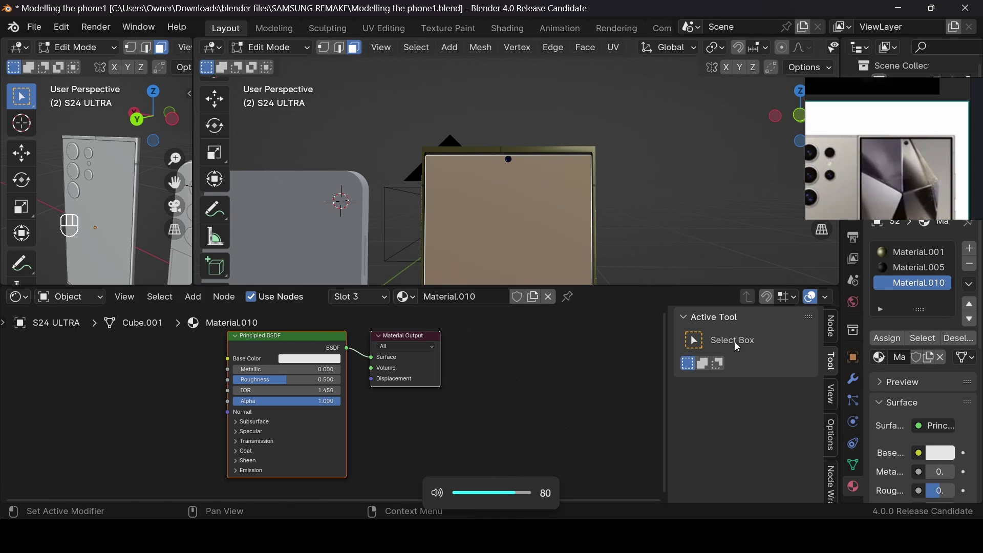
left_click(899, 356)
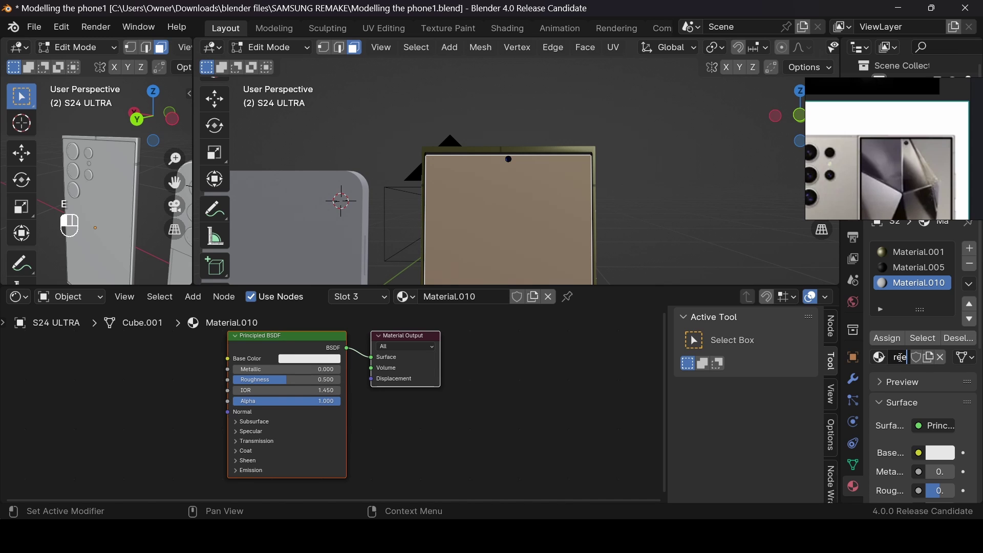
type("screen")
key("Return")
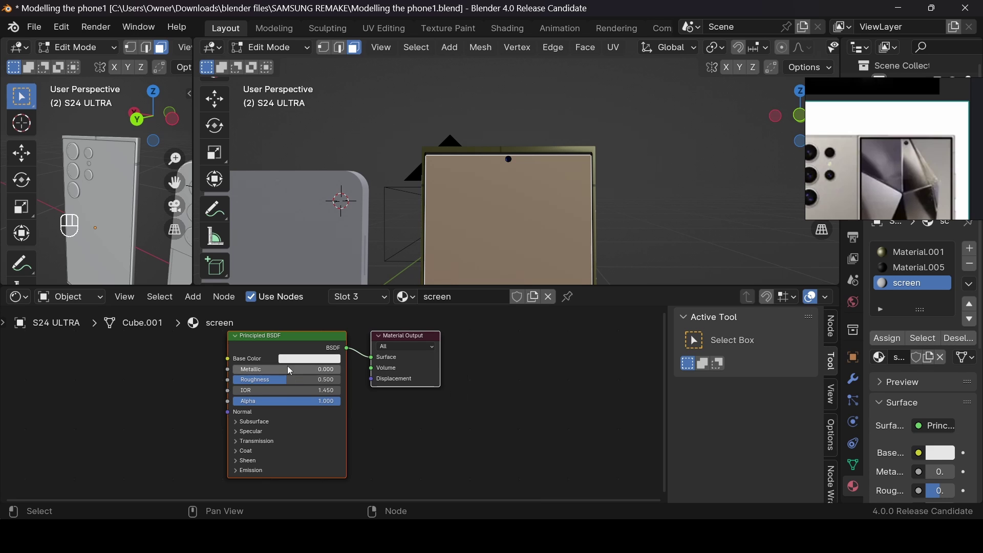
Set the screen material's emission strength to 1.0 and assign the material to the selected front screen face
left_click(264, 474)
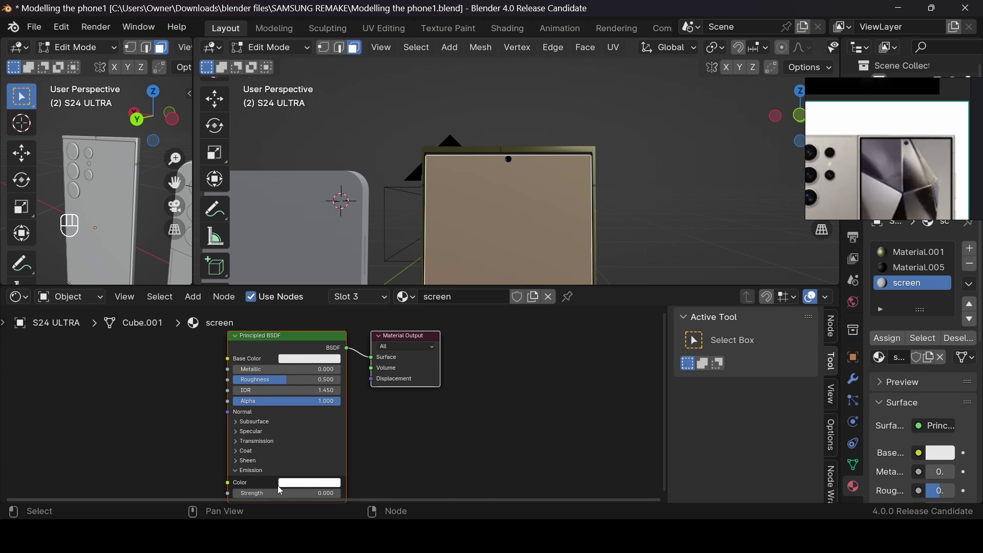
left_click(302, 493)
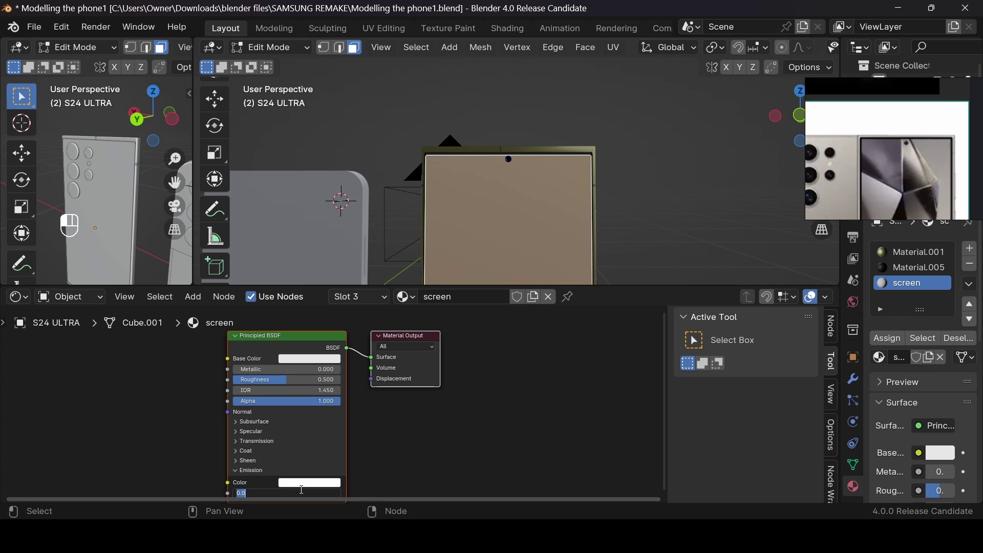
key("Return")
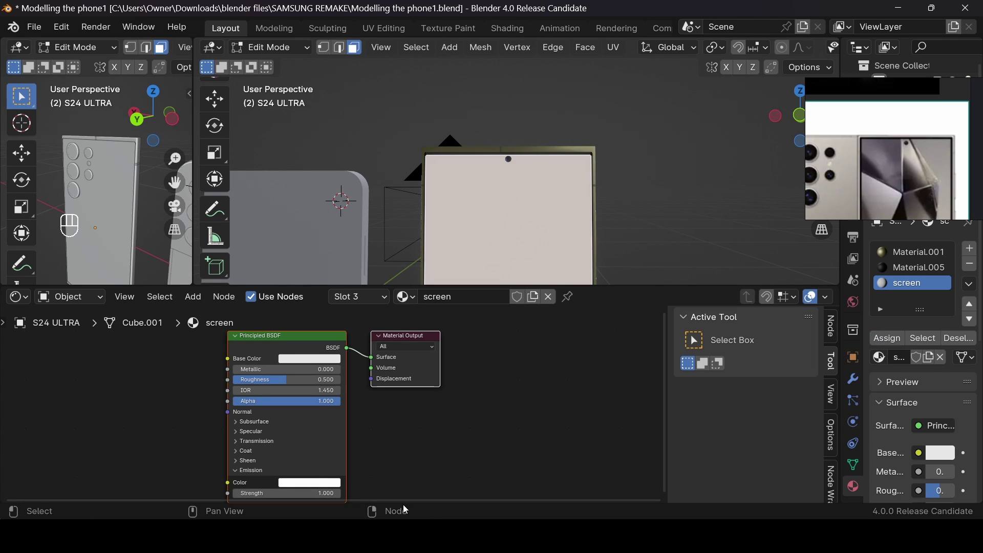
Darken the screen material's emission color to a value of about 0.004 and its base color to dark gray
left_click(323, 486)
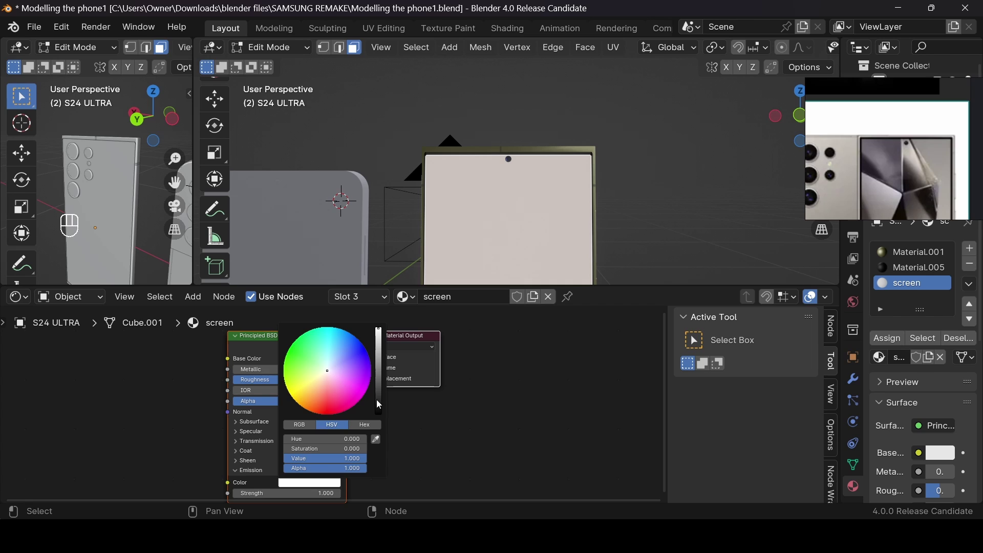
left_click_drag(379, 405, 379, 413)
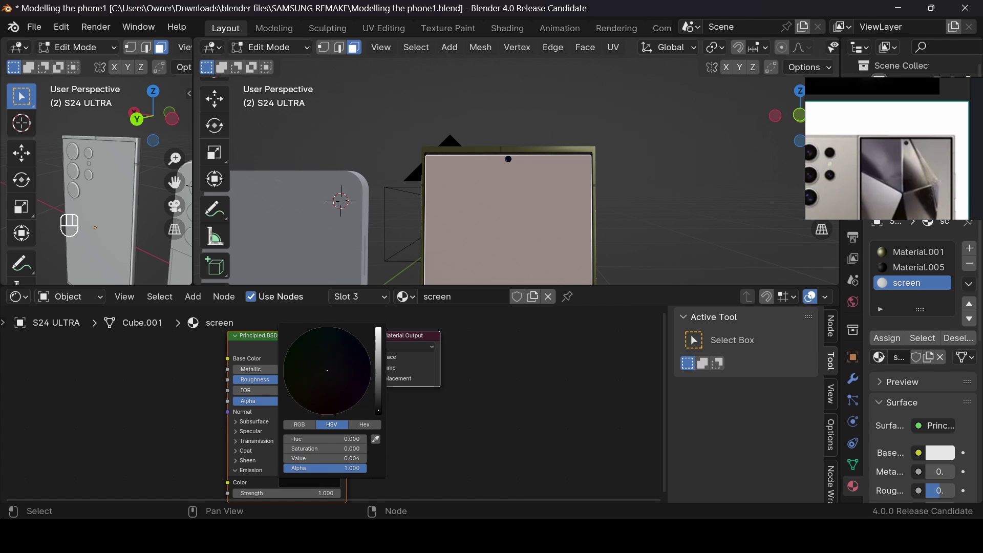
key("Tab")
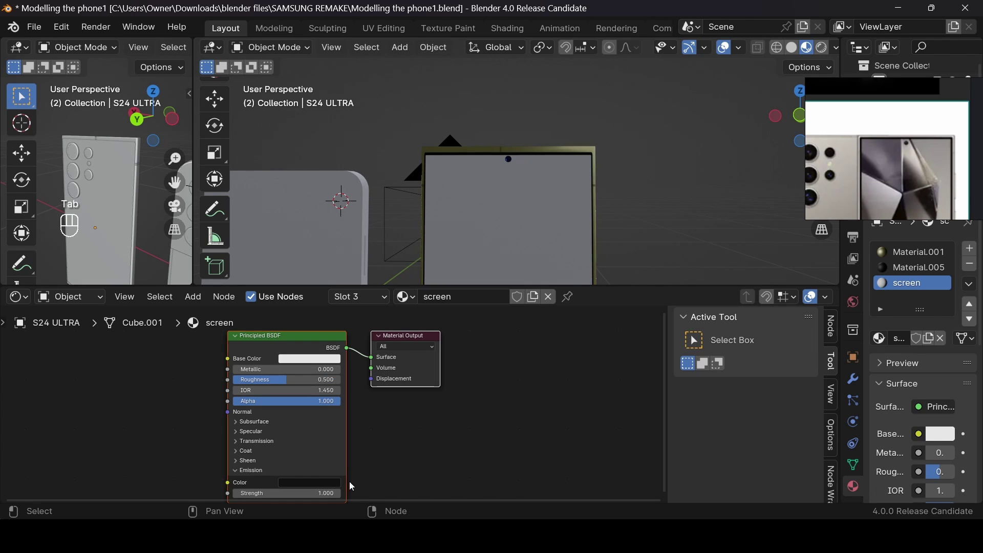
left_click(327, 361)
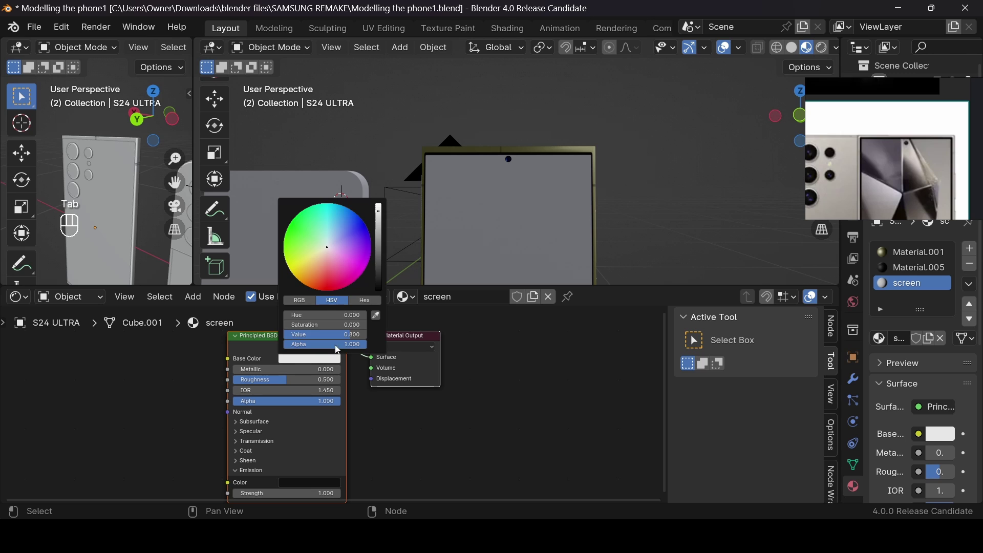
left_click_drag(377, 255, 379, 260)
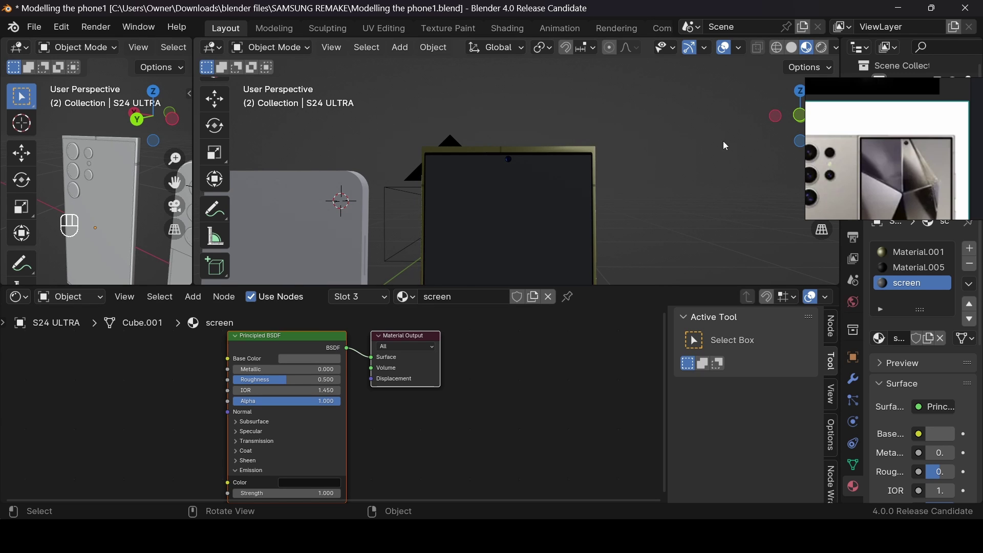
mouse_move(788, 113)
left_mouse_down()
mouse_move(703, 126)
mouse_move(720, 124)
mouse_move(671, 162)
mouse_move(630, 171)
mouse_move(793, 117)
mouse_move(780, 124)
left_mouse_up()
scroll(543, 217, "up", 4)
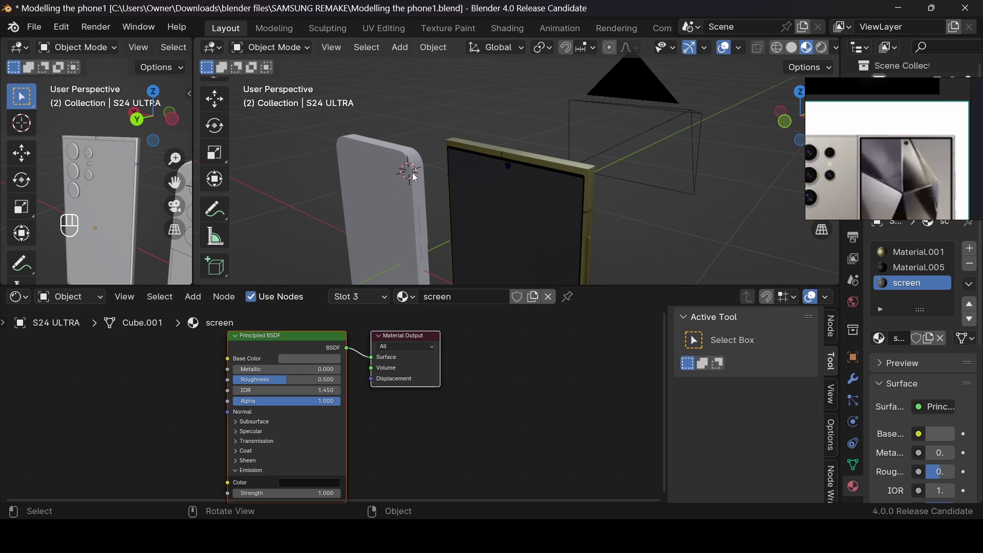
scroll(415, 178, "up", 3)
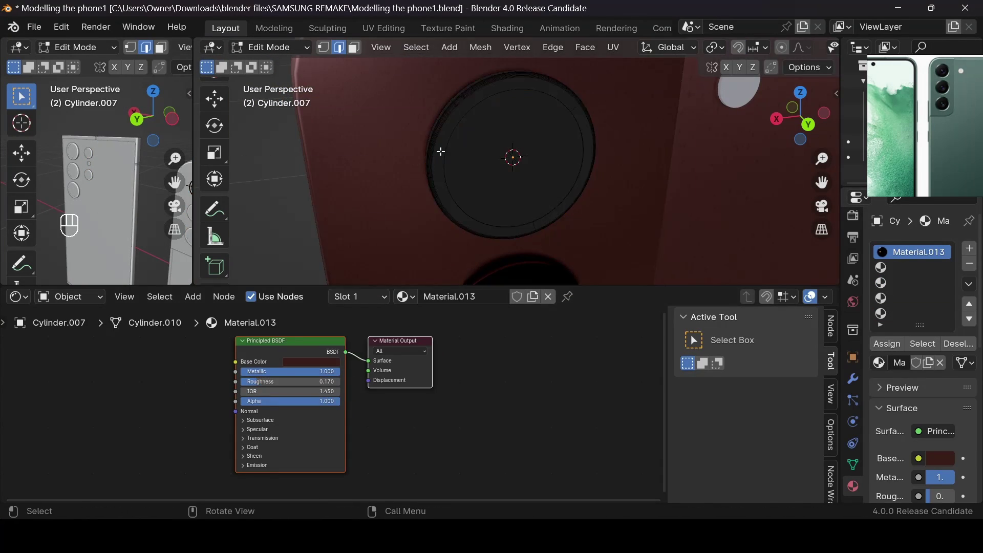
Assign the second-slot Material.005 to the linked faces of the red phone's rear camera and return to Object Mode
key("3")
key("l")
left_click(911, 267)
left_click(888, 343)
left_click(911, 282)
key("Tab")
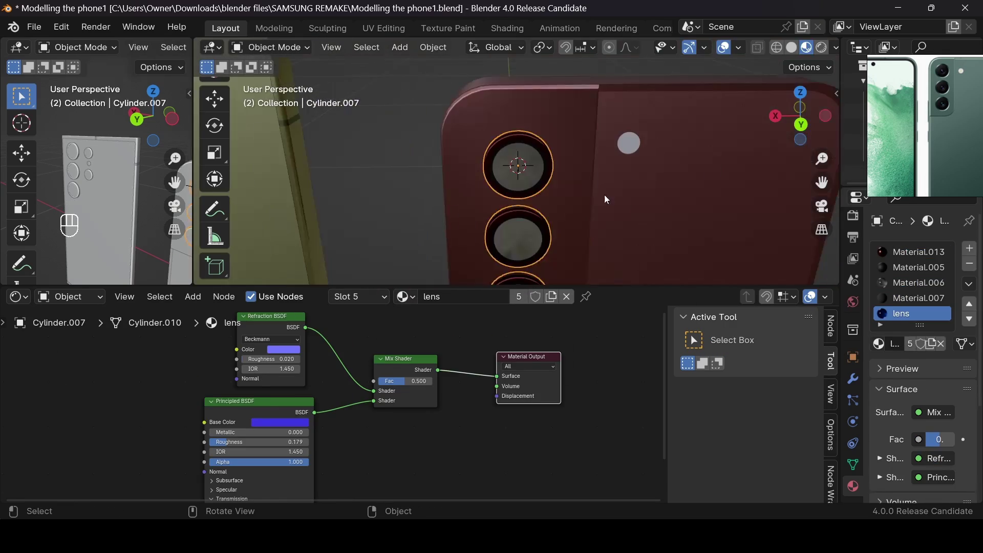
Bevel the outer rim edges of the round disc Cylinder.008 on the red phone with 10 segments
middle_click_drag(604, 195, 614, 199)
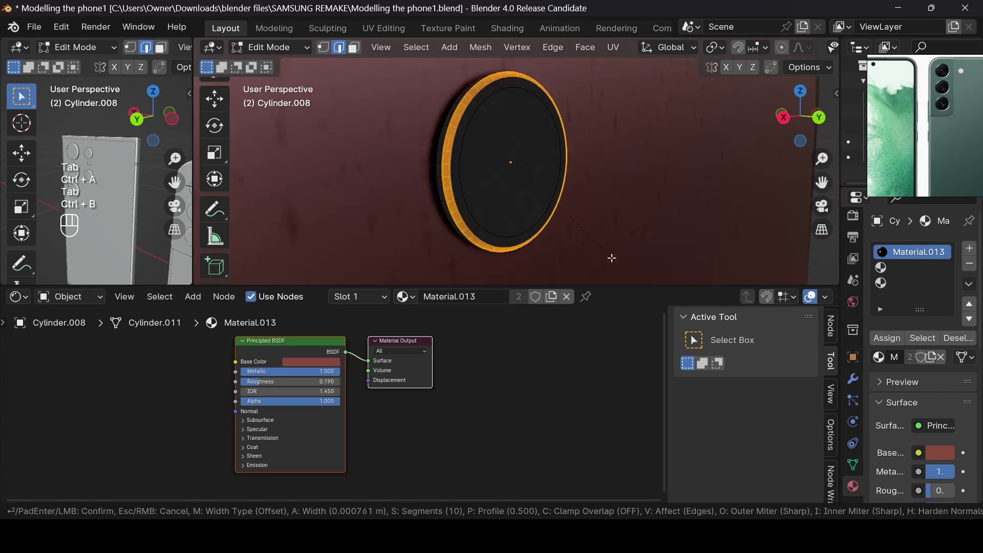
key("Tab")
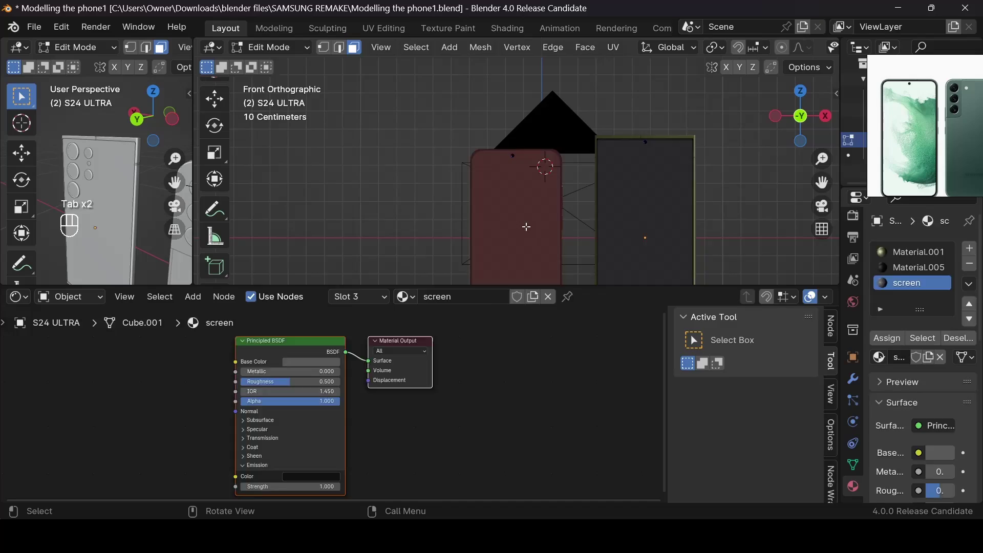
Inset the red phone's front screen face in front view and scale along the Z axis
key("i")
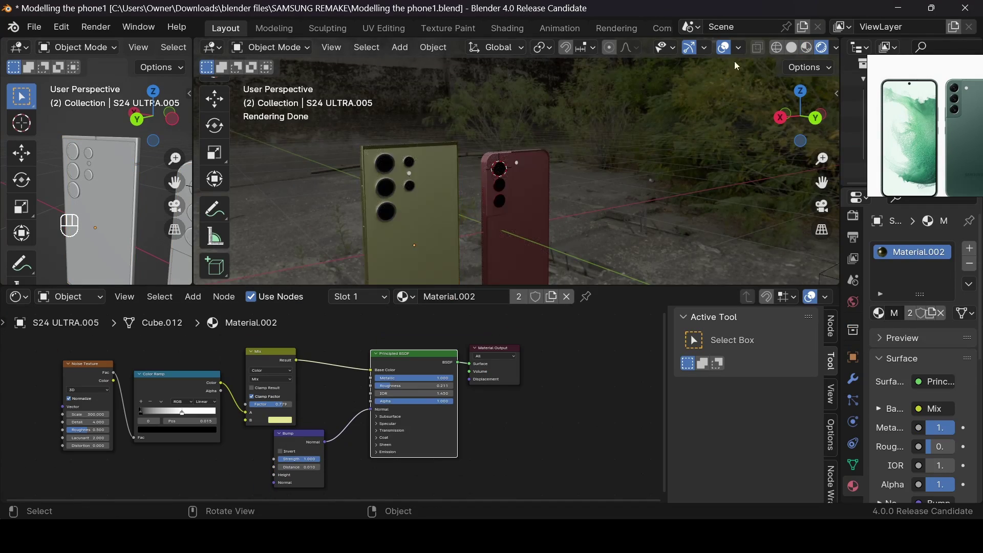
key("s")
key("z")
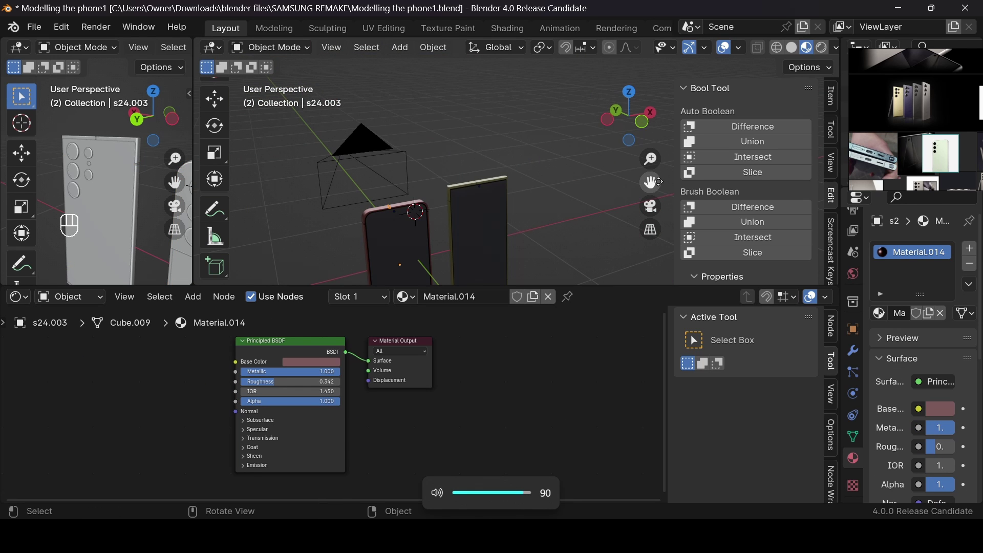
scroll(599, 191, "up", 6)
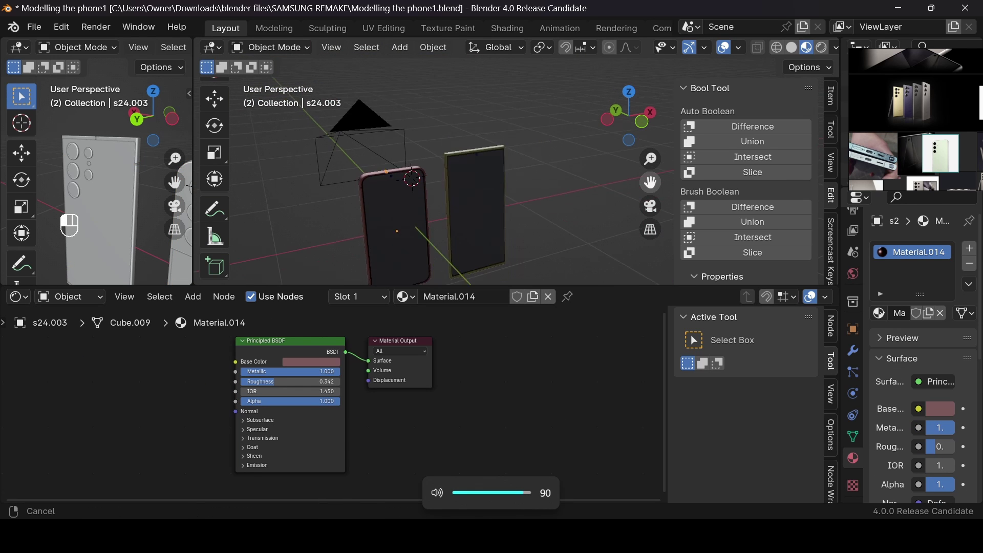
scroll(614, 182, "up", 5)
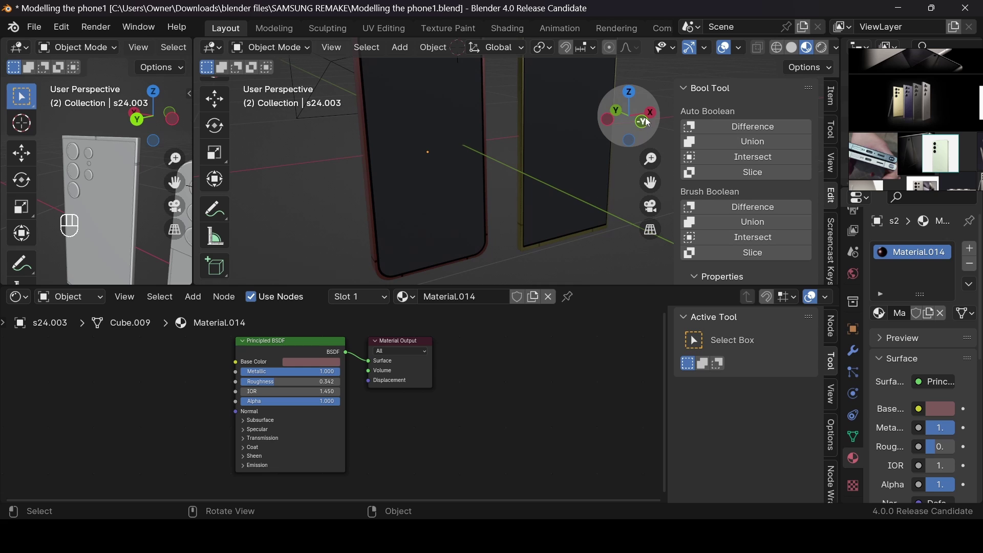
left_click_drag(633, 117, 602, 117)
left_click_drag(650, 182, 650, 182)
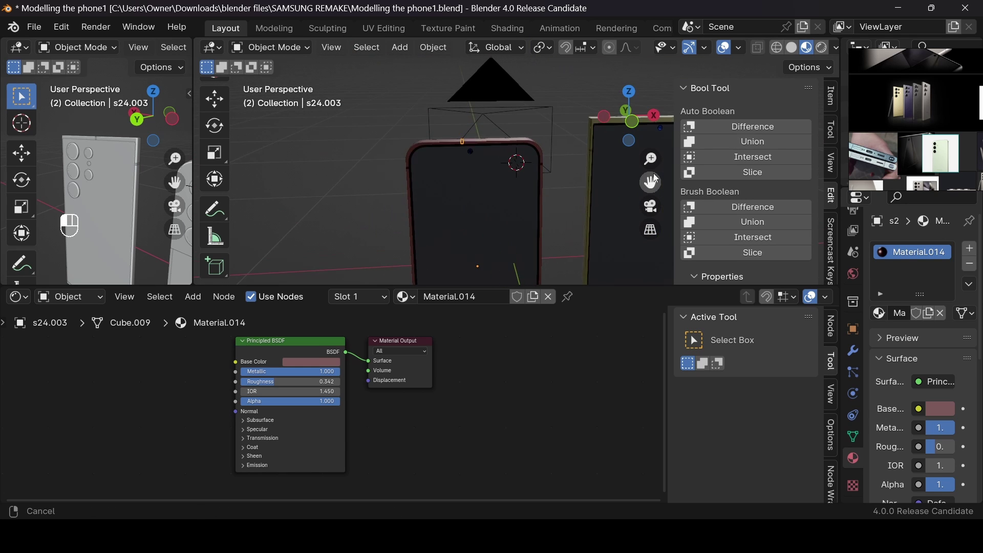
Brighten the base color of the red phone's frame material, Material.014, to a value of 0.520 with saturation 0.509
scroll(570, 177, "up", 3)
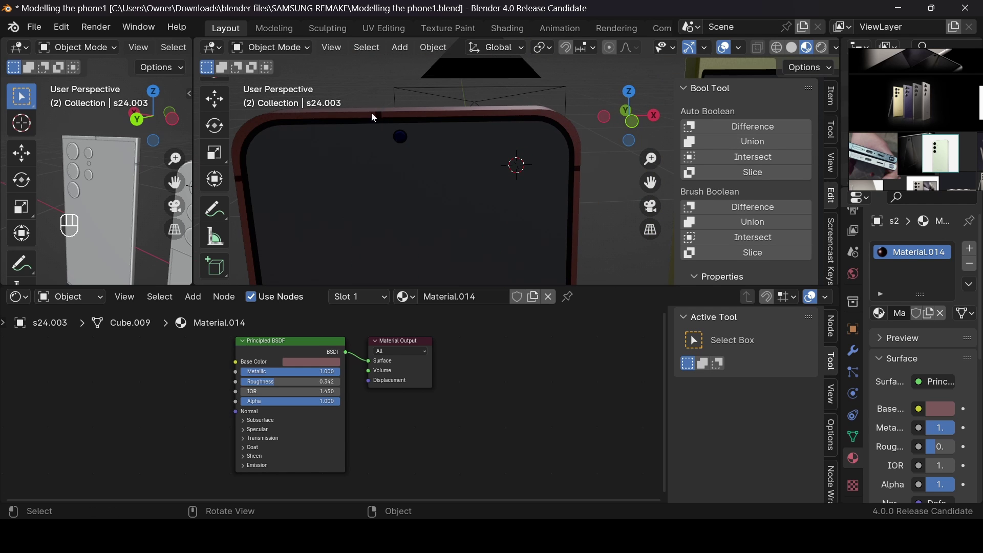
middle_click_drag(601, 147, 529, 193)
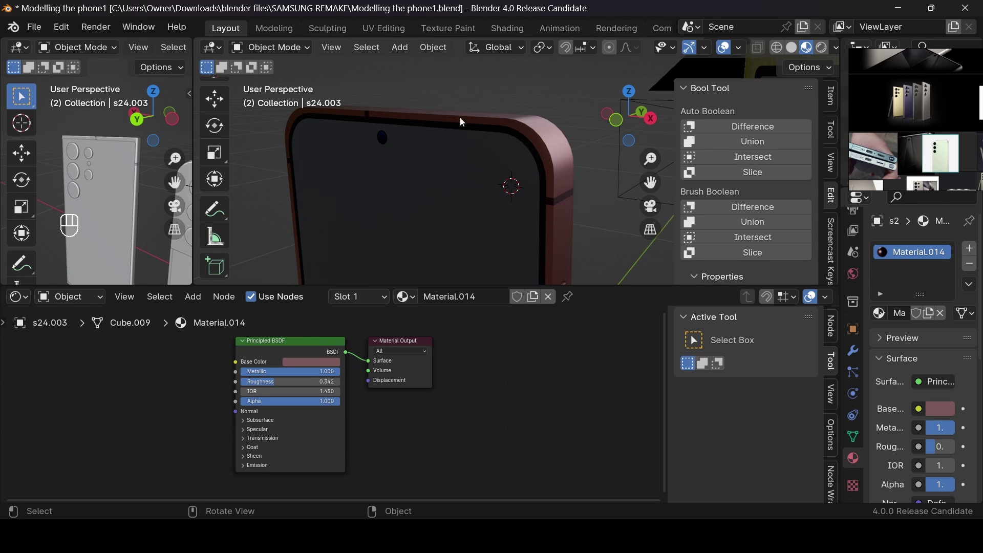
left_click(303, 366)
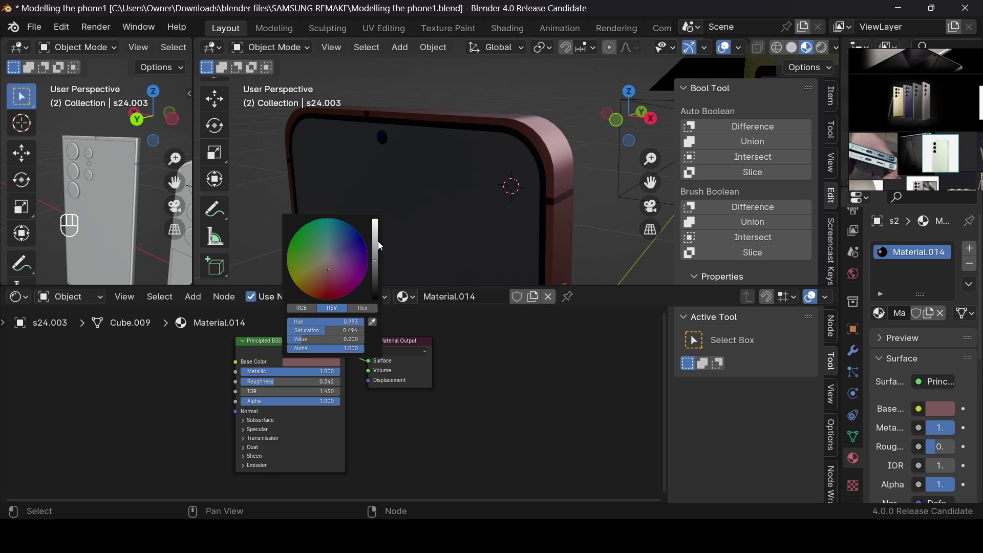
left_click_drag(378, 241, 375, 243)
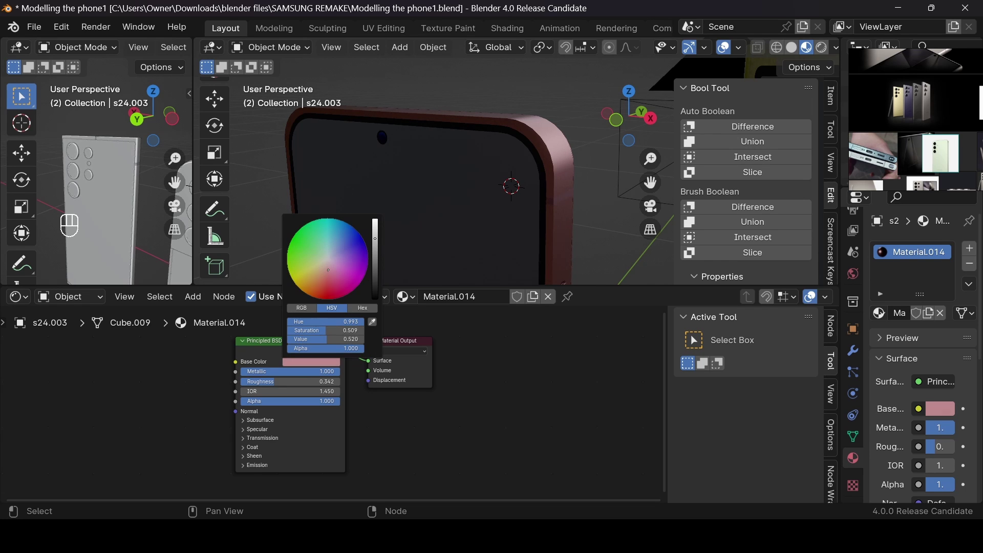
left_click_drag(640, 122, 570, 126)
scroll(638, 147, "down", 7)
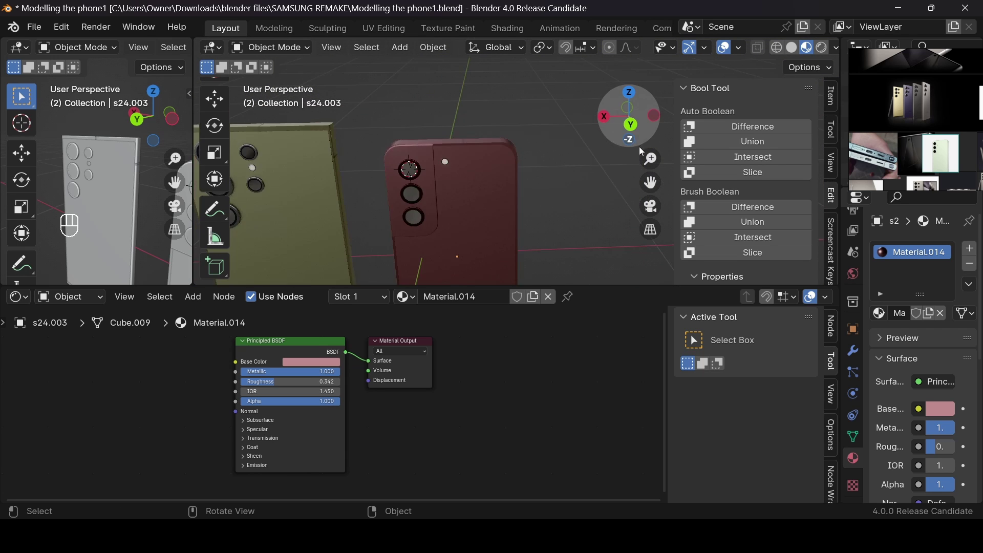
left_click_drag(650, 183, 717, 151)
scroll(582, 179, "up", 2)
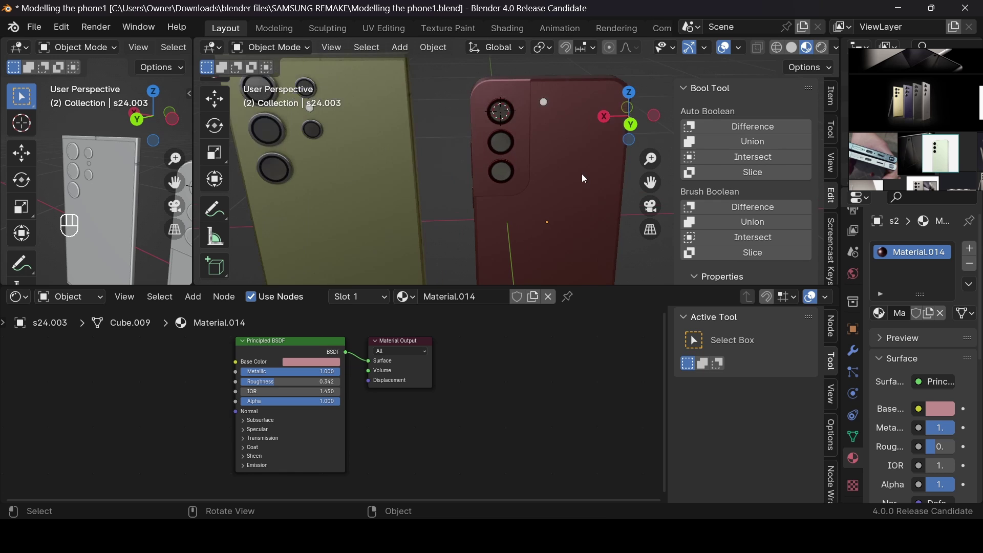
mouse_move(625, 119)
left_mouse_down()
mouse_move(588, 122)
mouse_move(632, 112)
left_mouse_up()
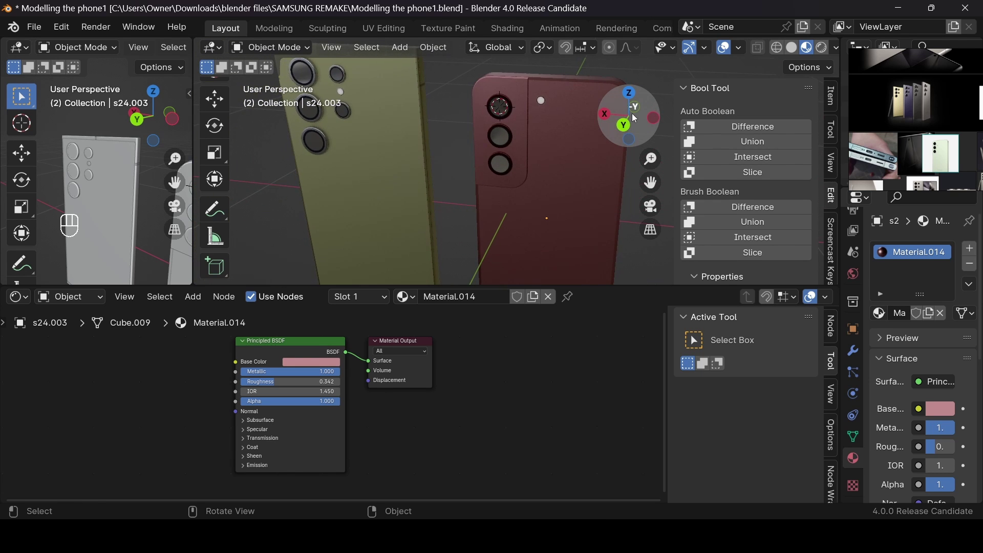